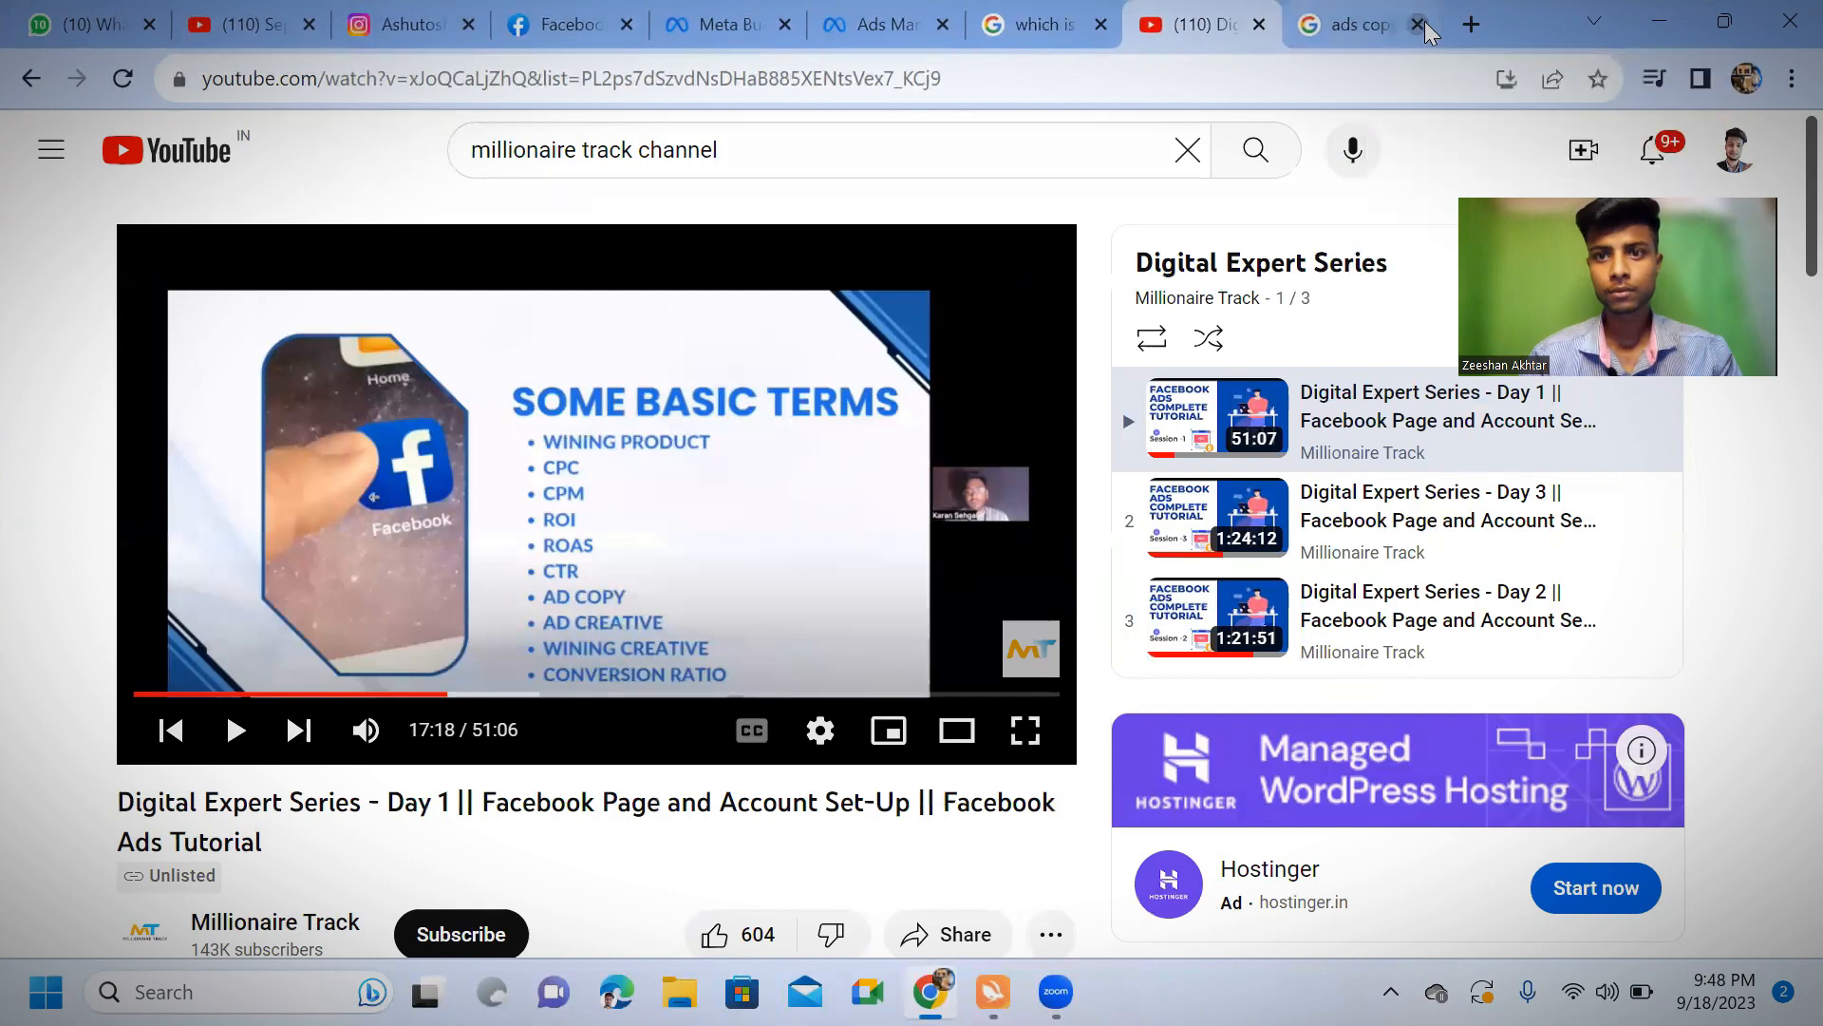
{"action": "left_click", "coordinate": [1418, 24]}
Close the open YouTube video, Google search, Ads Manager, Meta Business Suite and Facebook tabs, and open a blank tab
{"action": "left_click", "coordinate": [1418, 26]}
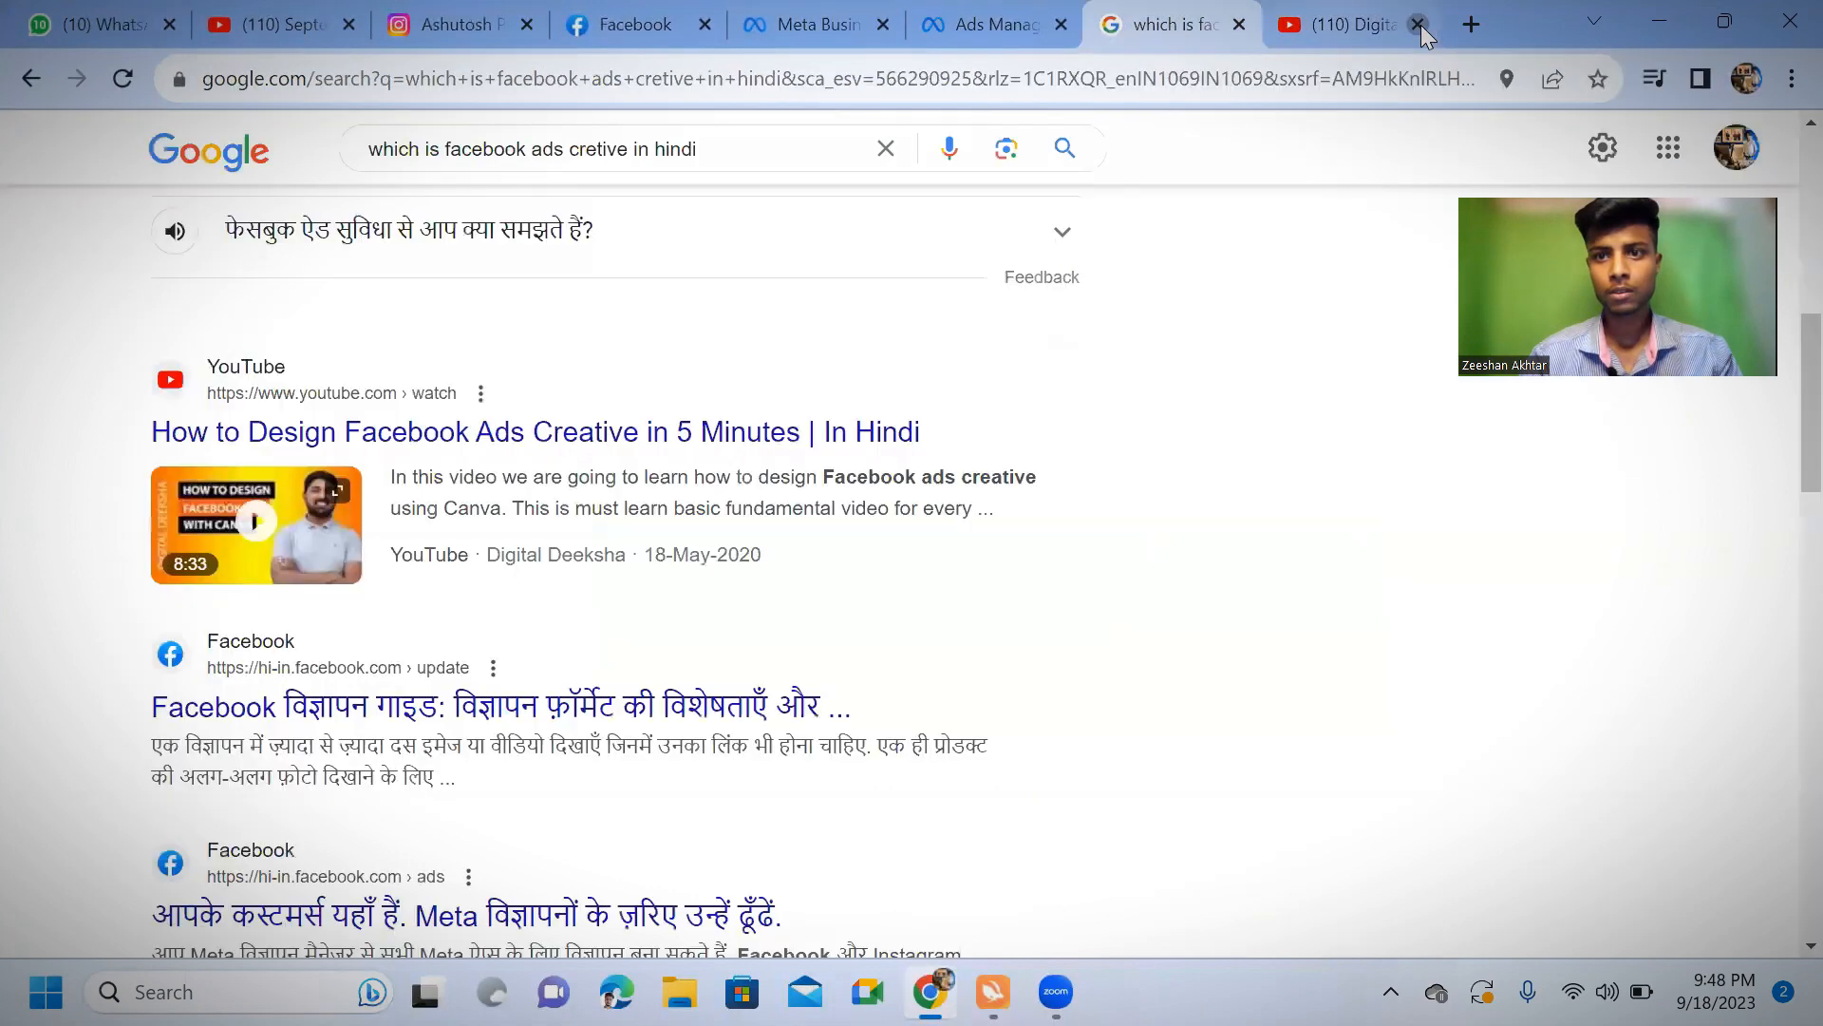
{"action": "left_click", "coordinate": [1418, 26]}
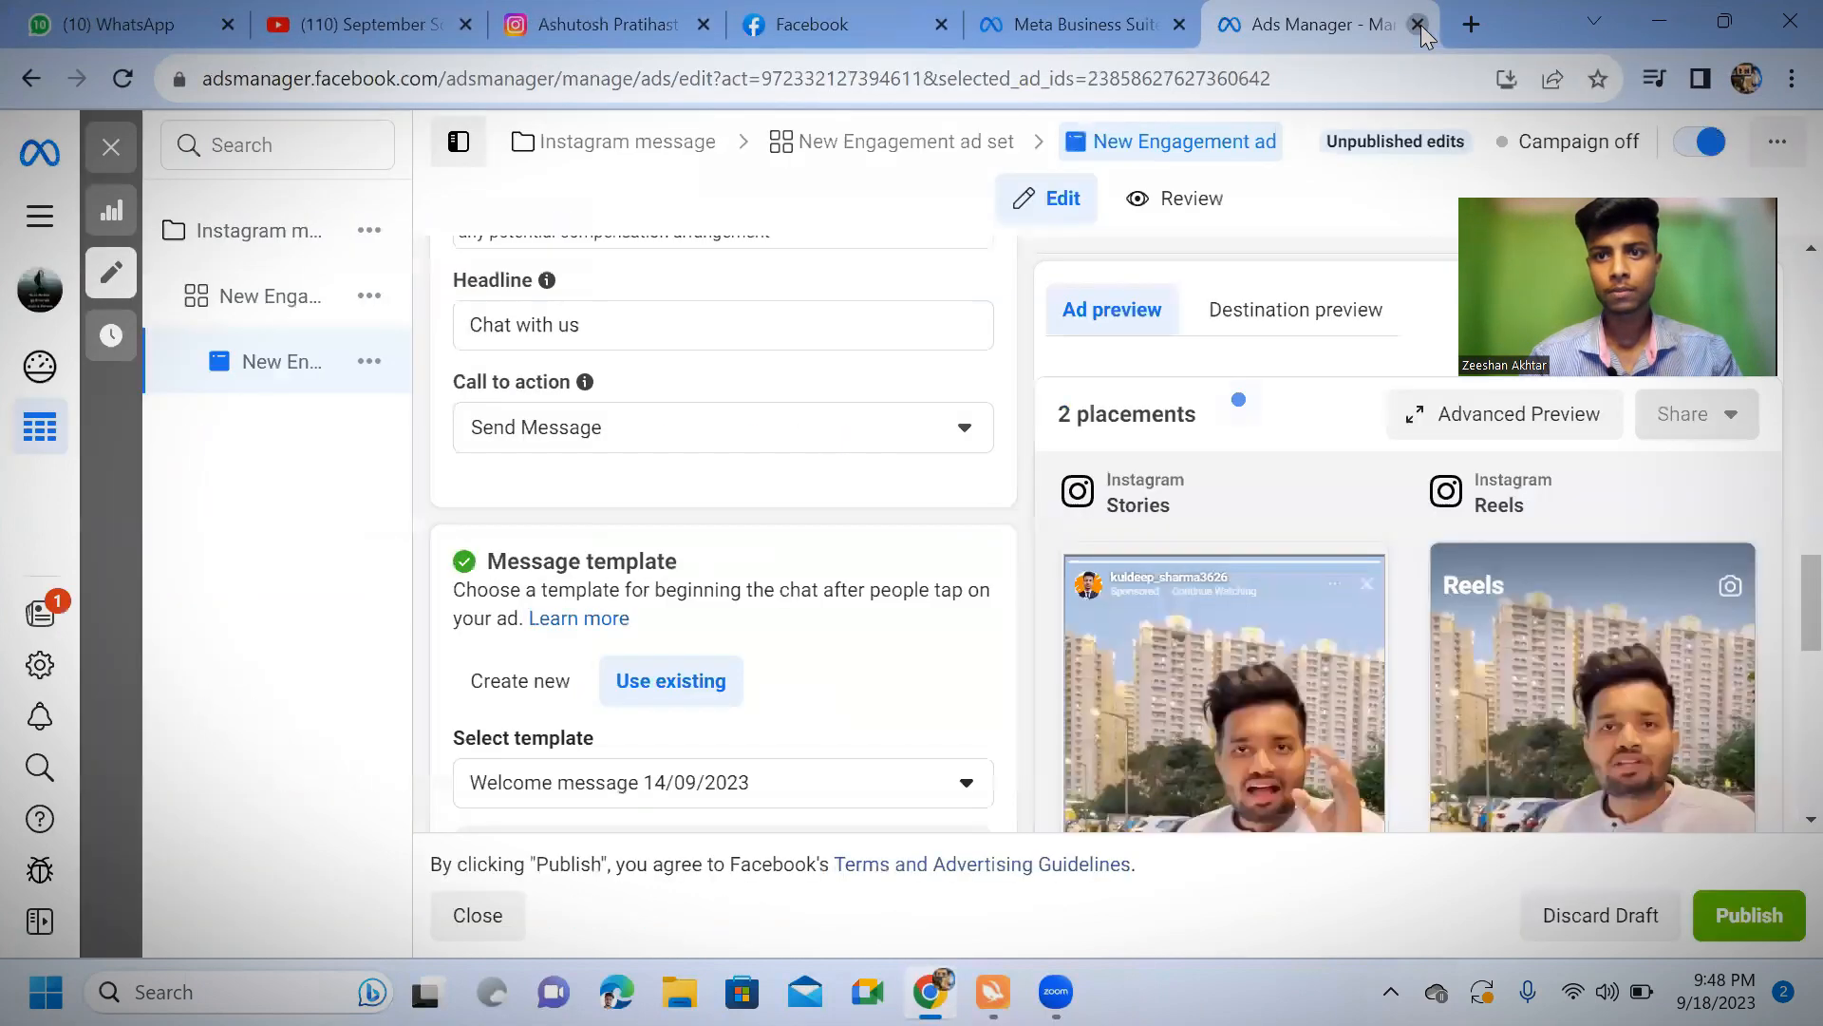
{"action": "left_click", "coordinate": [1418, 23]}
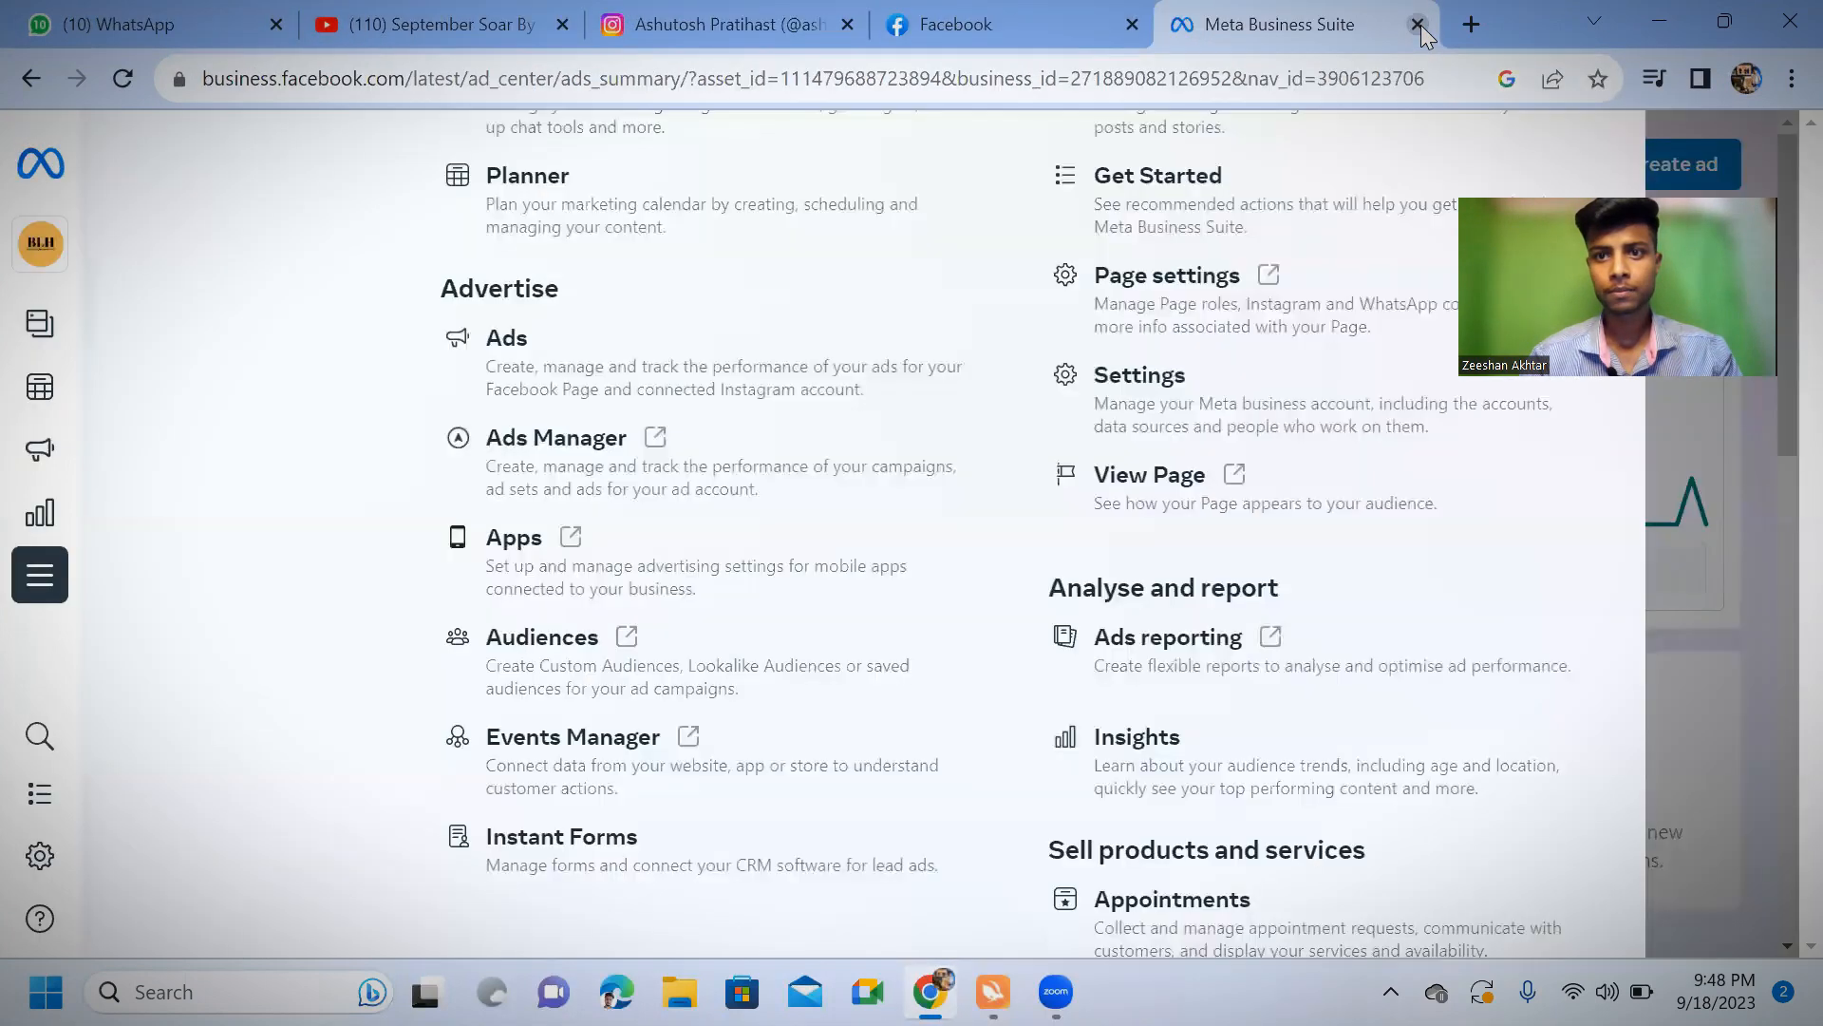
{"action": "left_click", "coordinate": [1419, 26]}
{"action": "left_click", "coordinate": [1186, 25]}
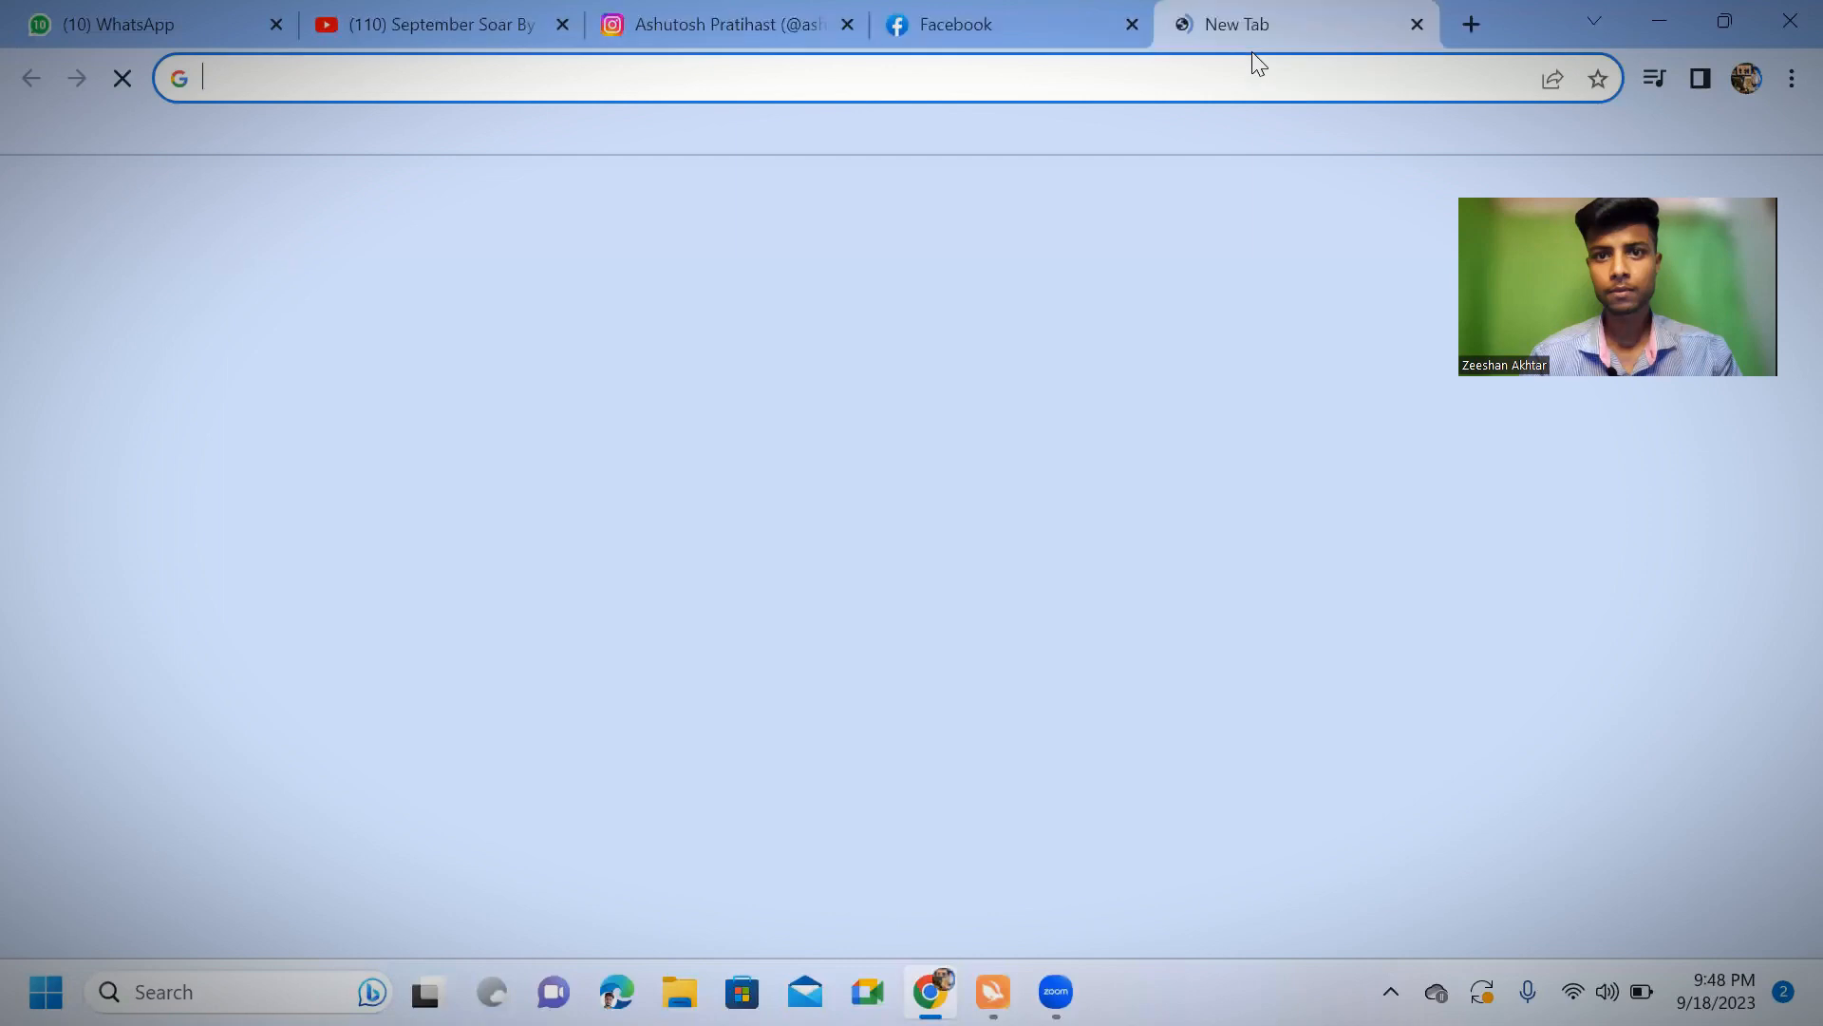
{"action": "left_click", "coordinate": [1418, 26]}
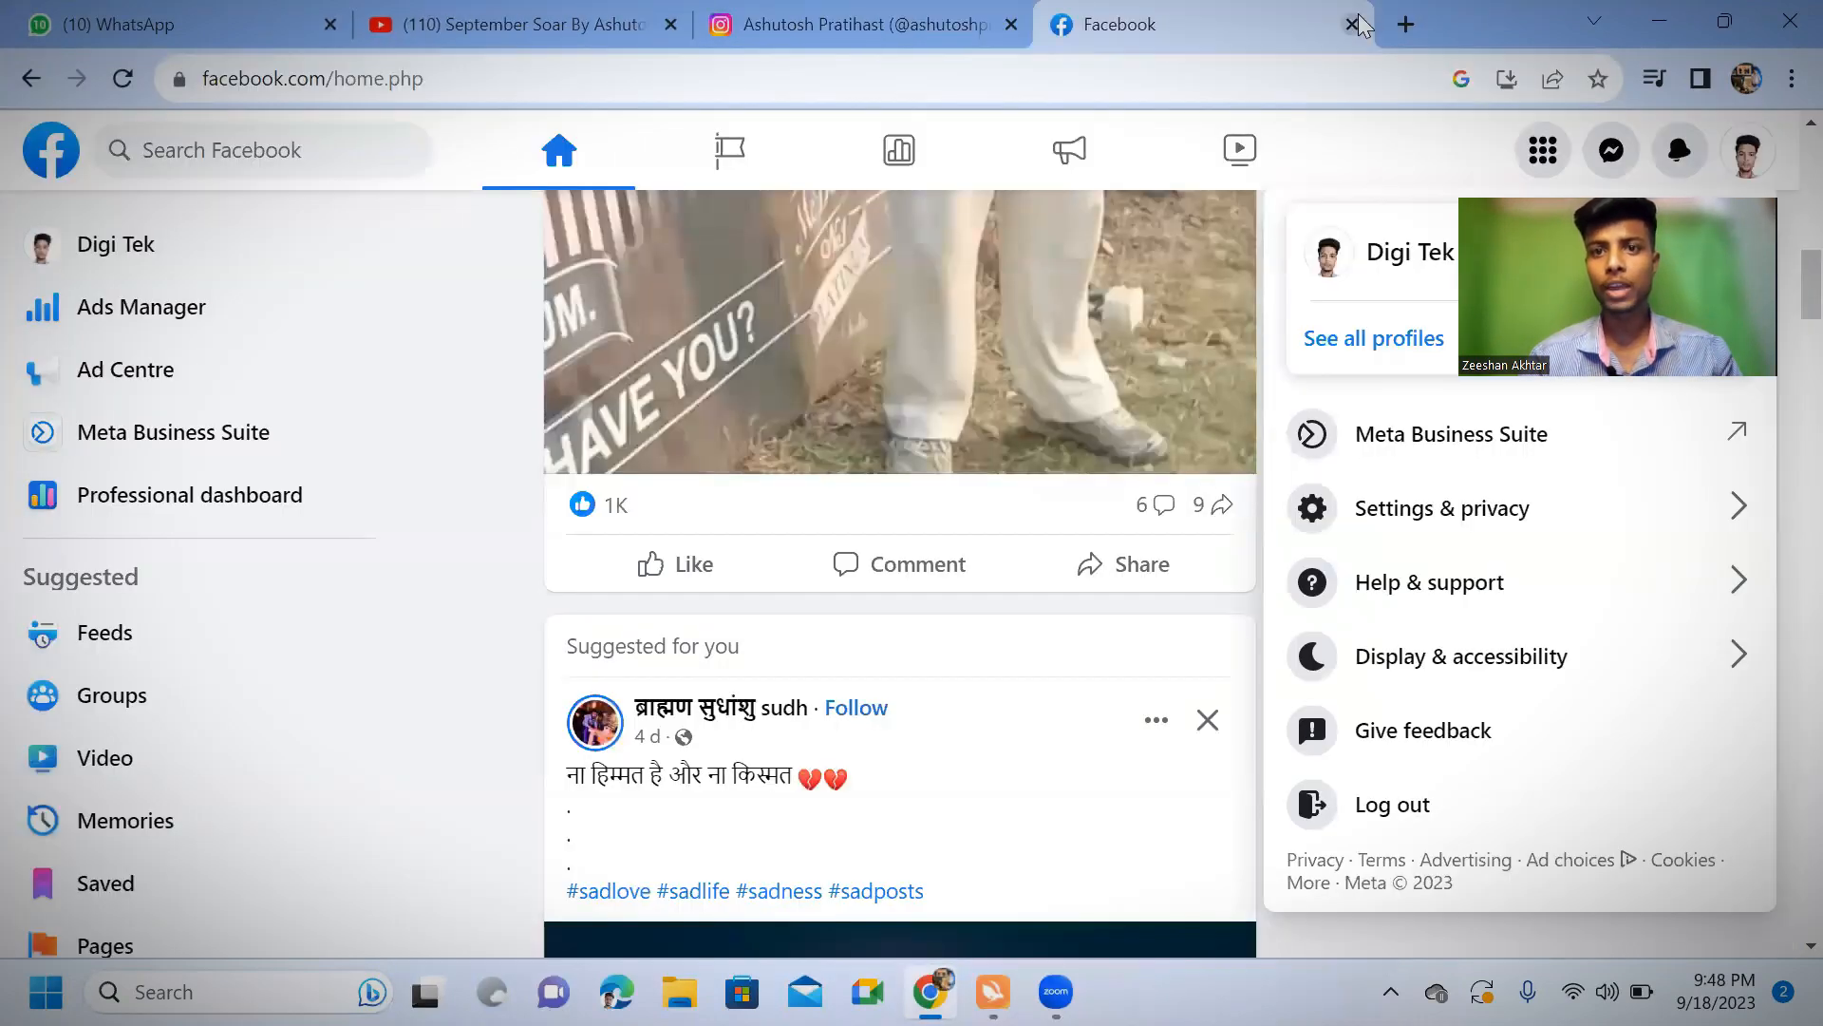
{"action": "left_click", "coordinate": [1351, 24]}
{"action": "left_click", "coordinate": [1071, 31]}
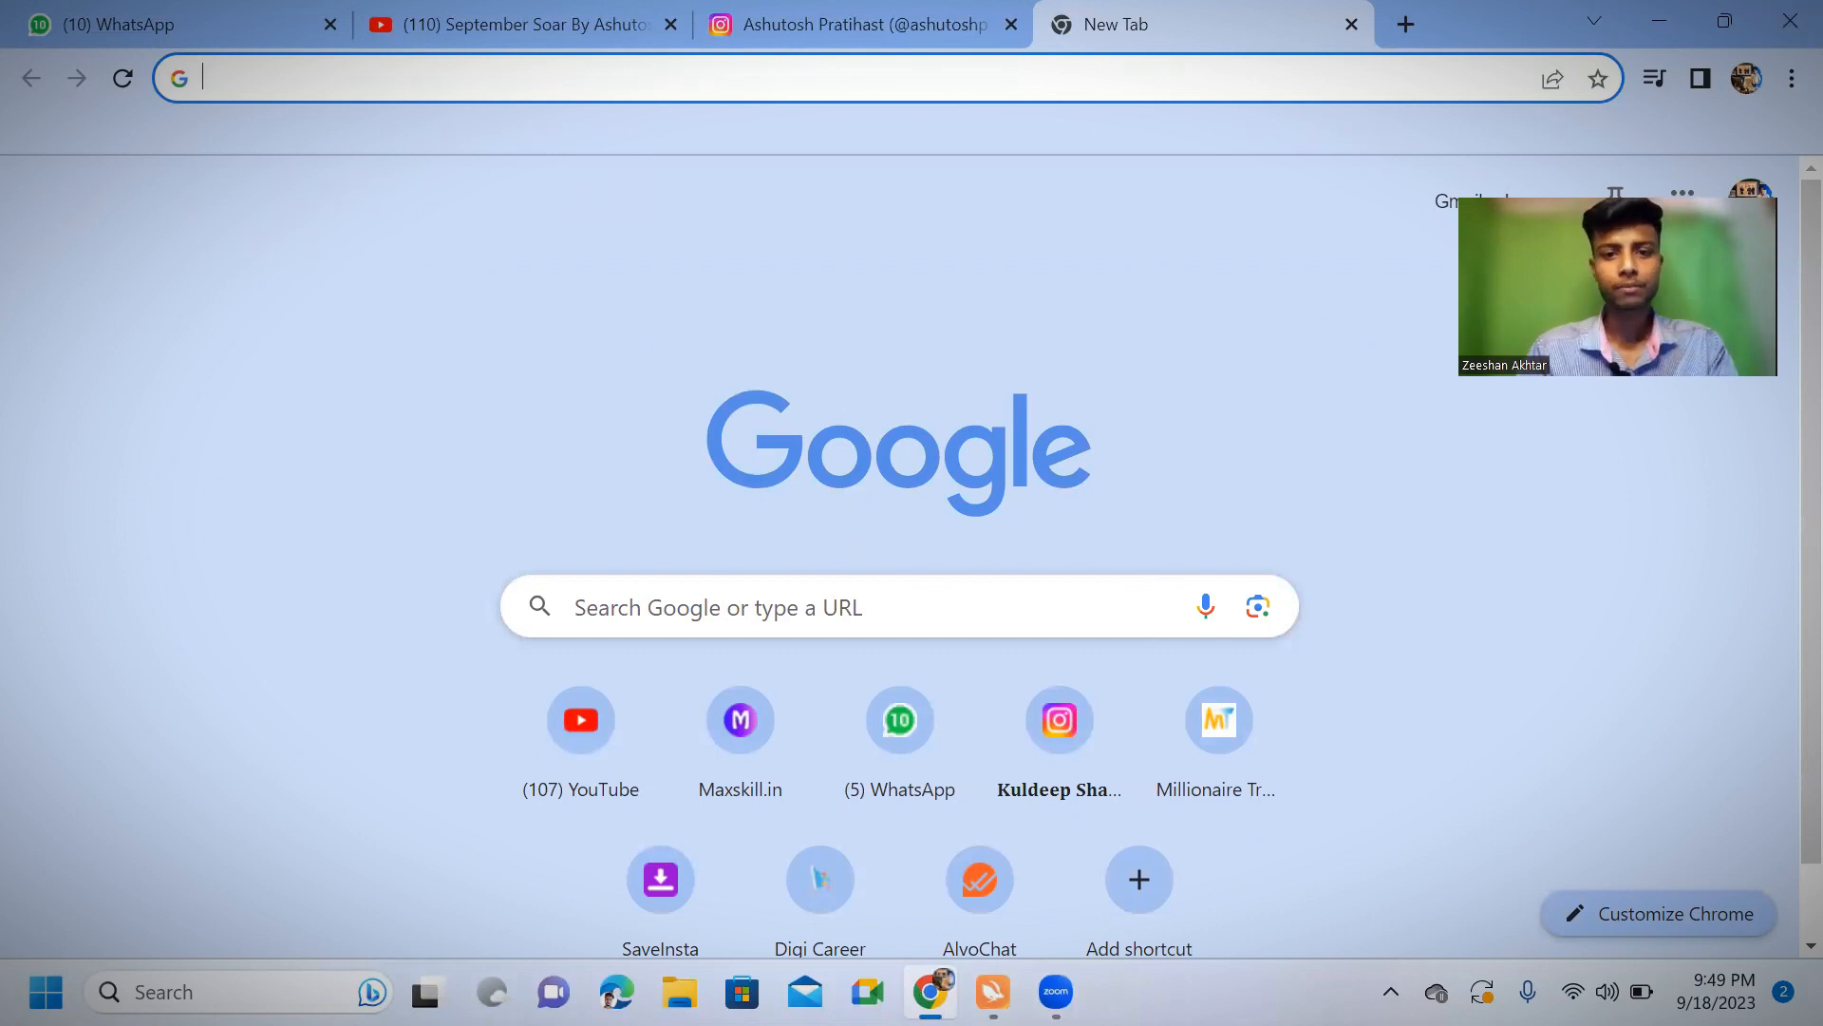
Search Google for "facebook login" and open the Log into Facebook result
{"action": "left_click", "coordinate": [682, 607]}
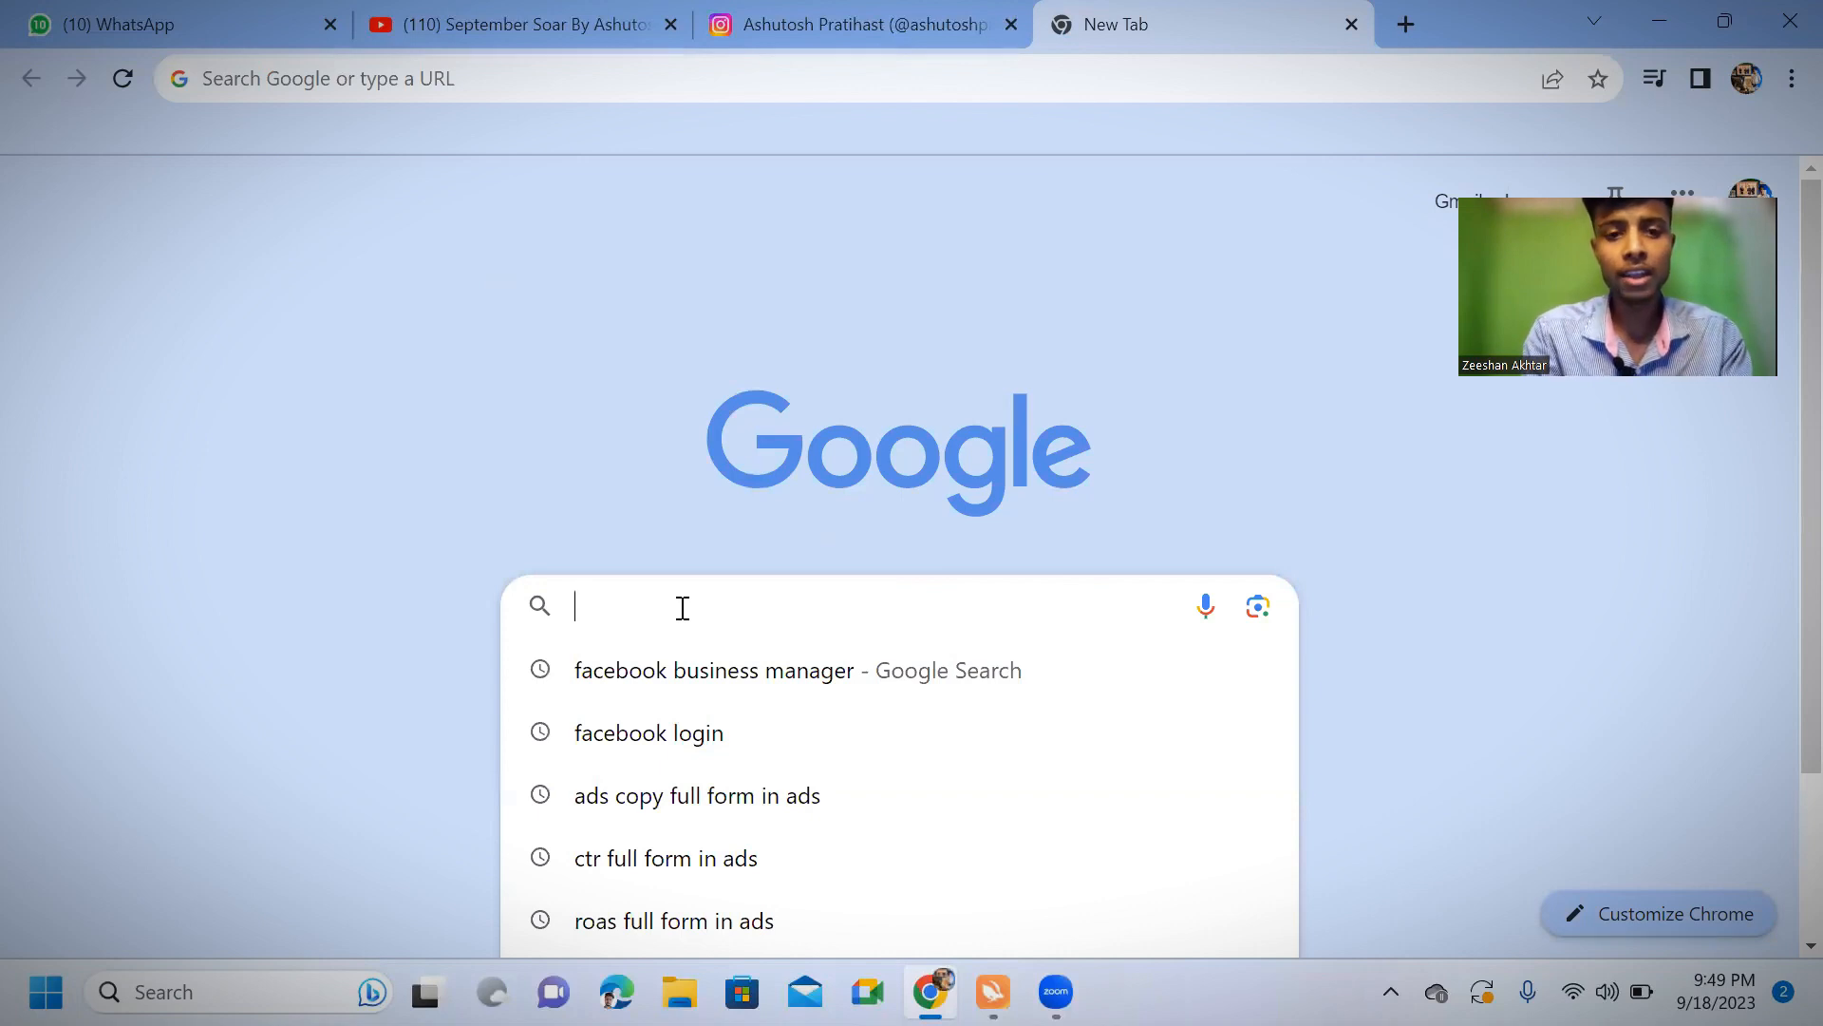
{"action": "type", "text": "facebo"}
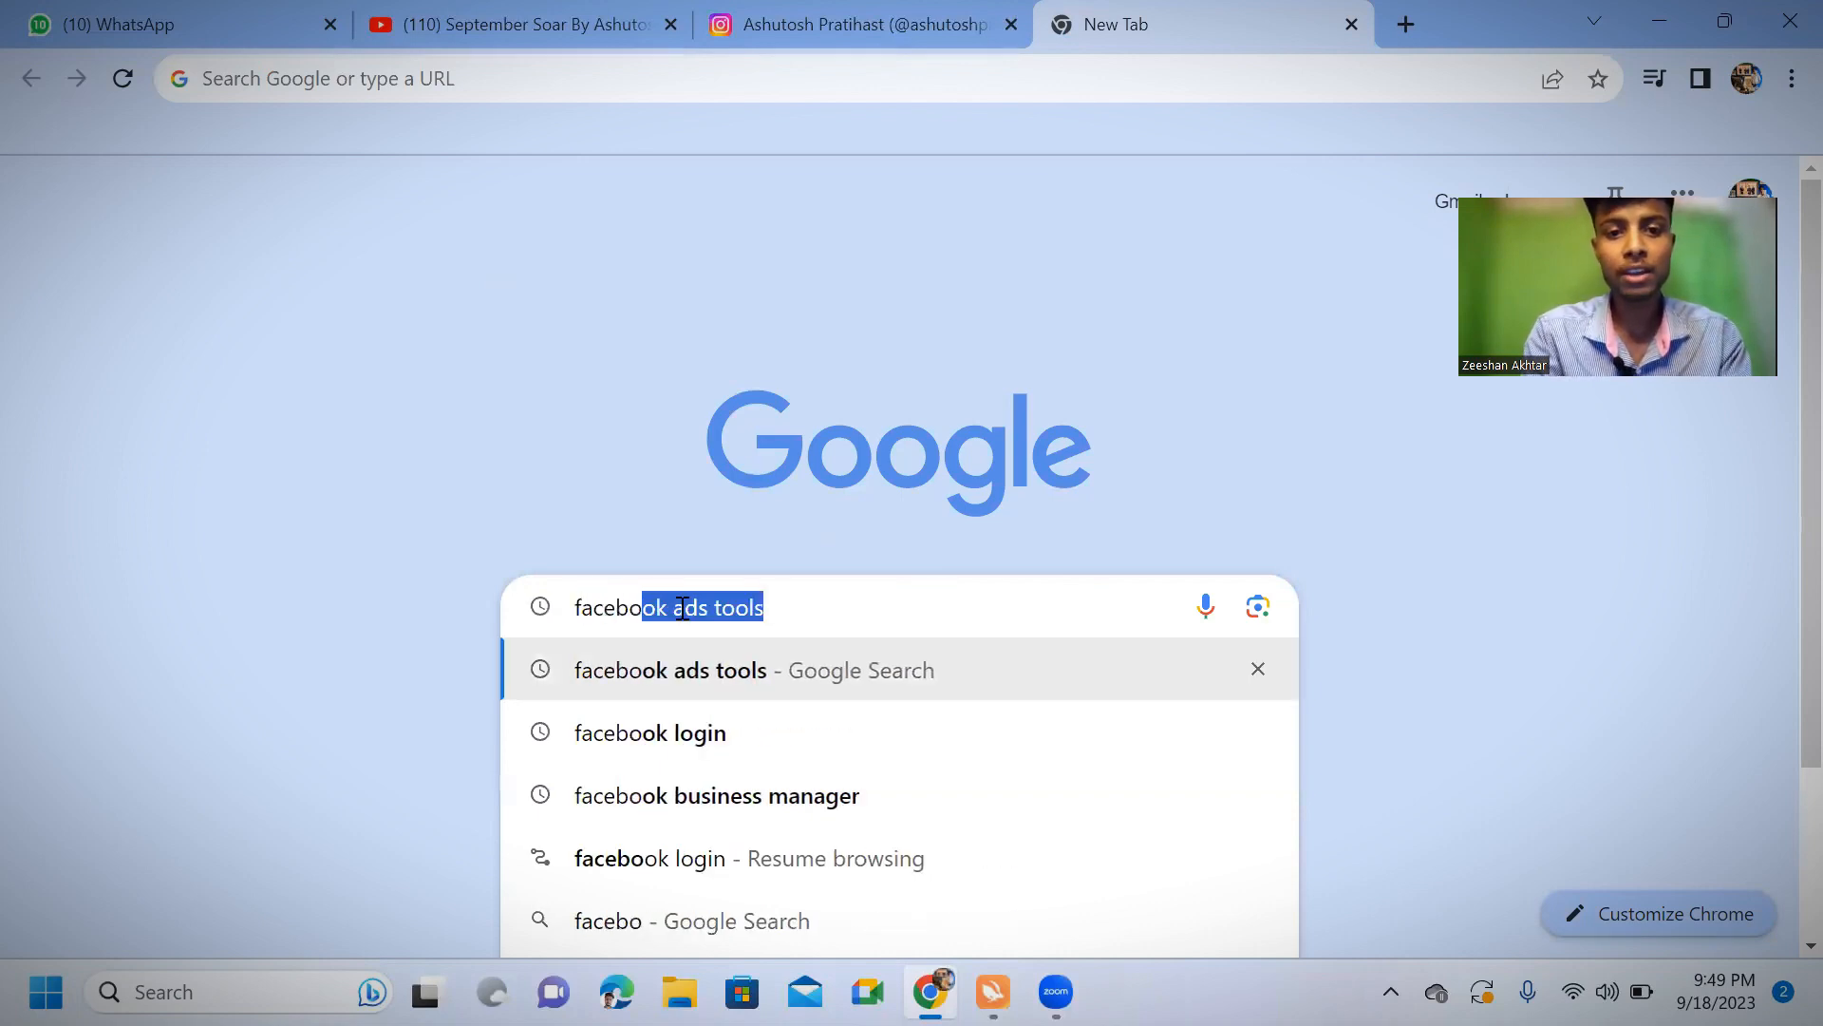
{"action": "type", "text": "ok ads"}
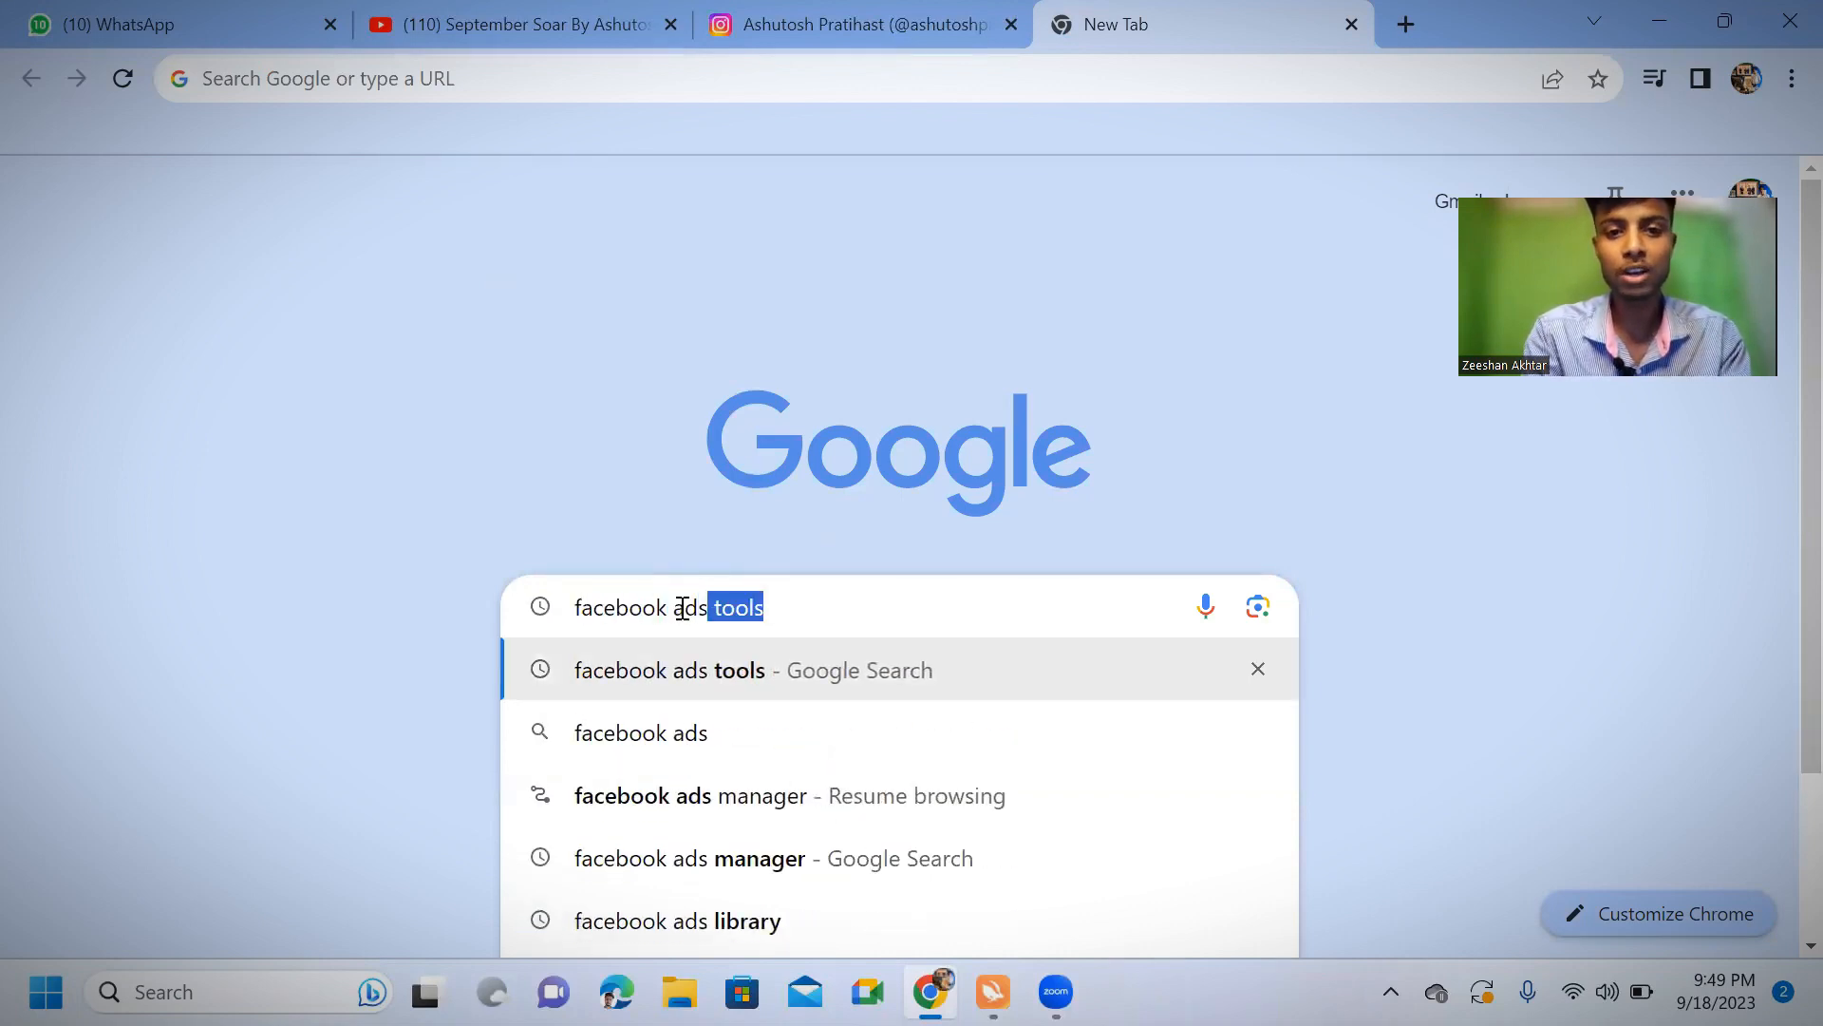
{"action": "key", "text": "BackSpace"}
{"action": "key", "text": "BackSpace"}
{"action": "key", "text": "BackSpace"}
{"action": "key", "text": "BackSpace"}
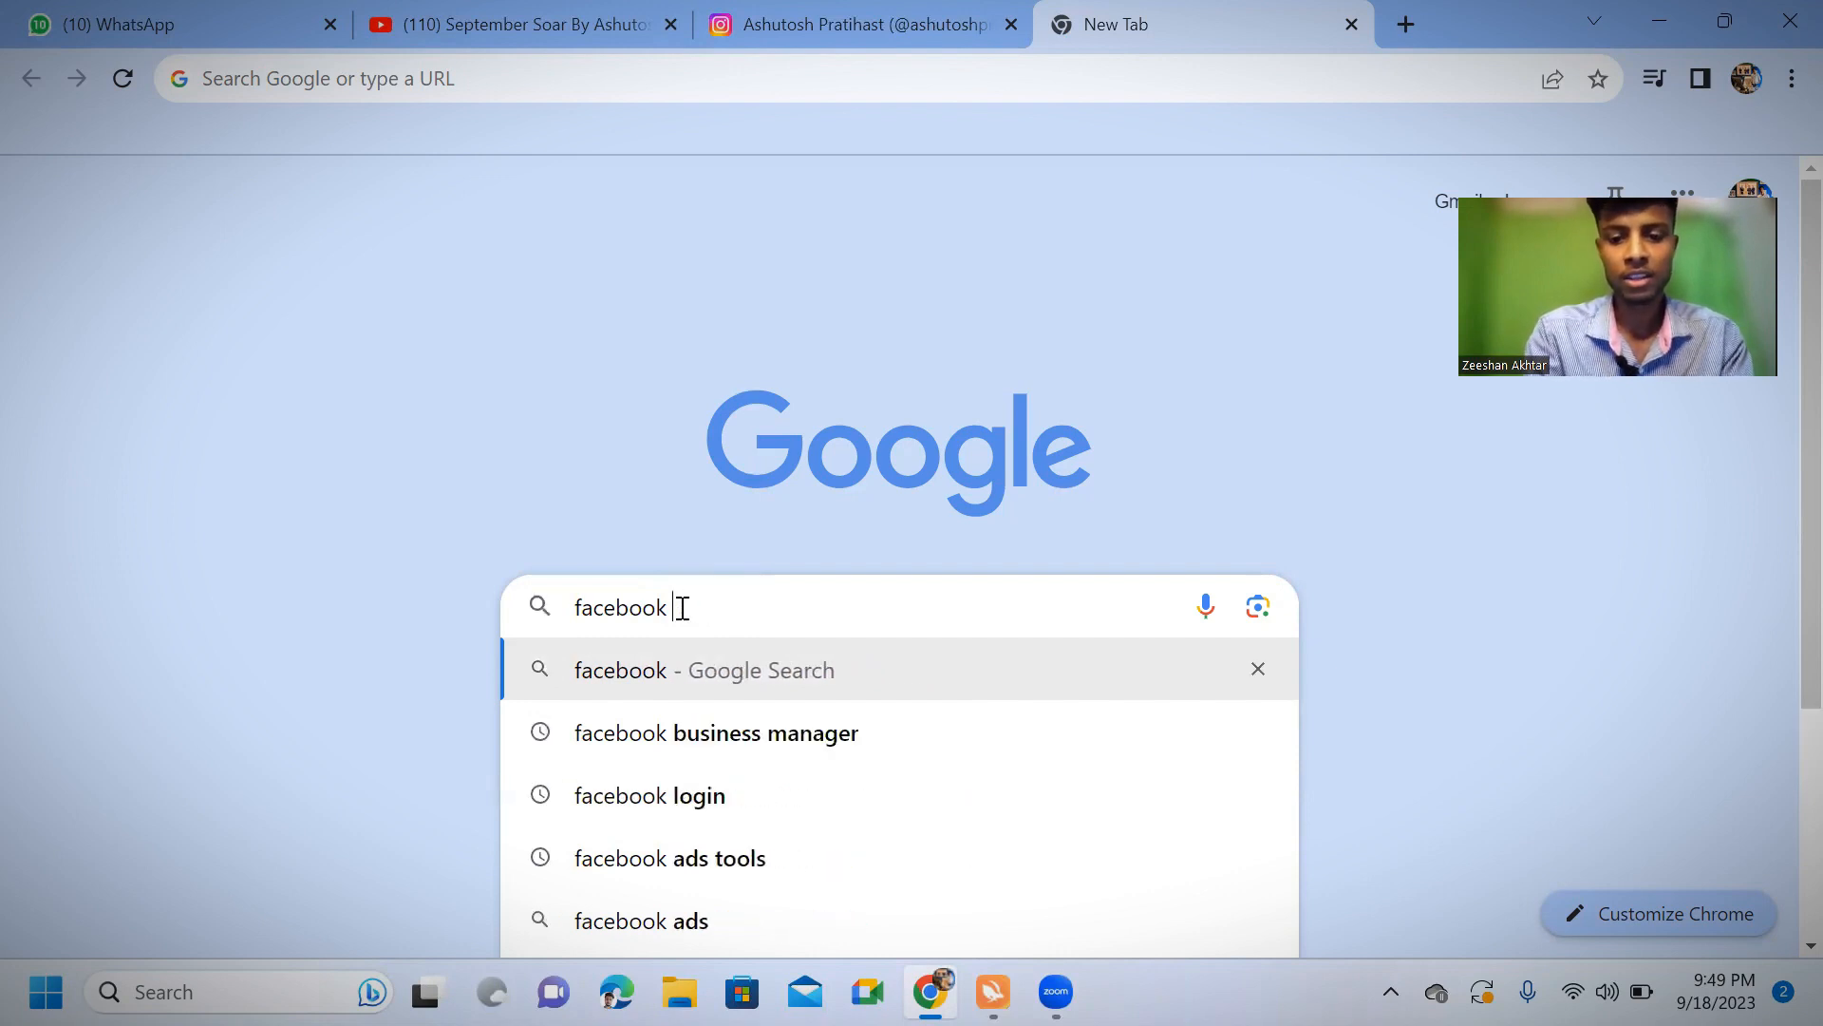
{"action": "type", "text": "login"}
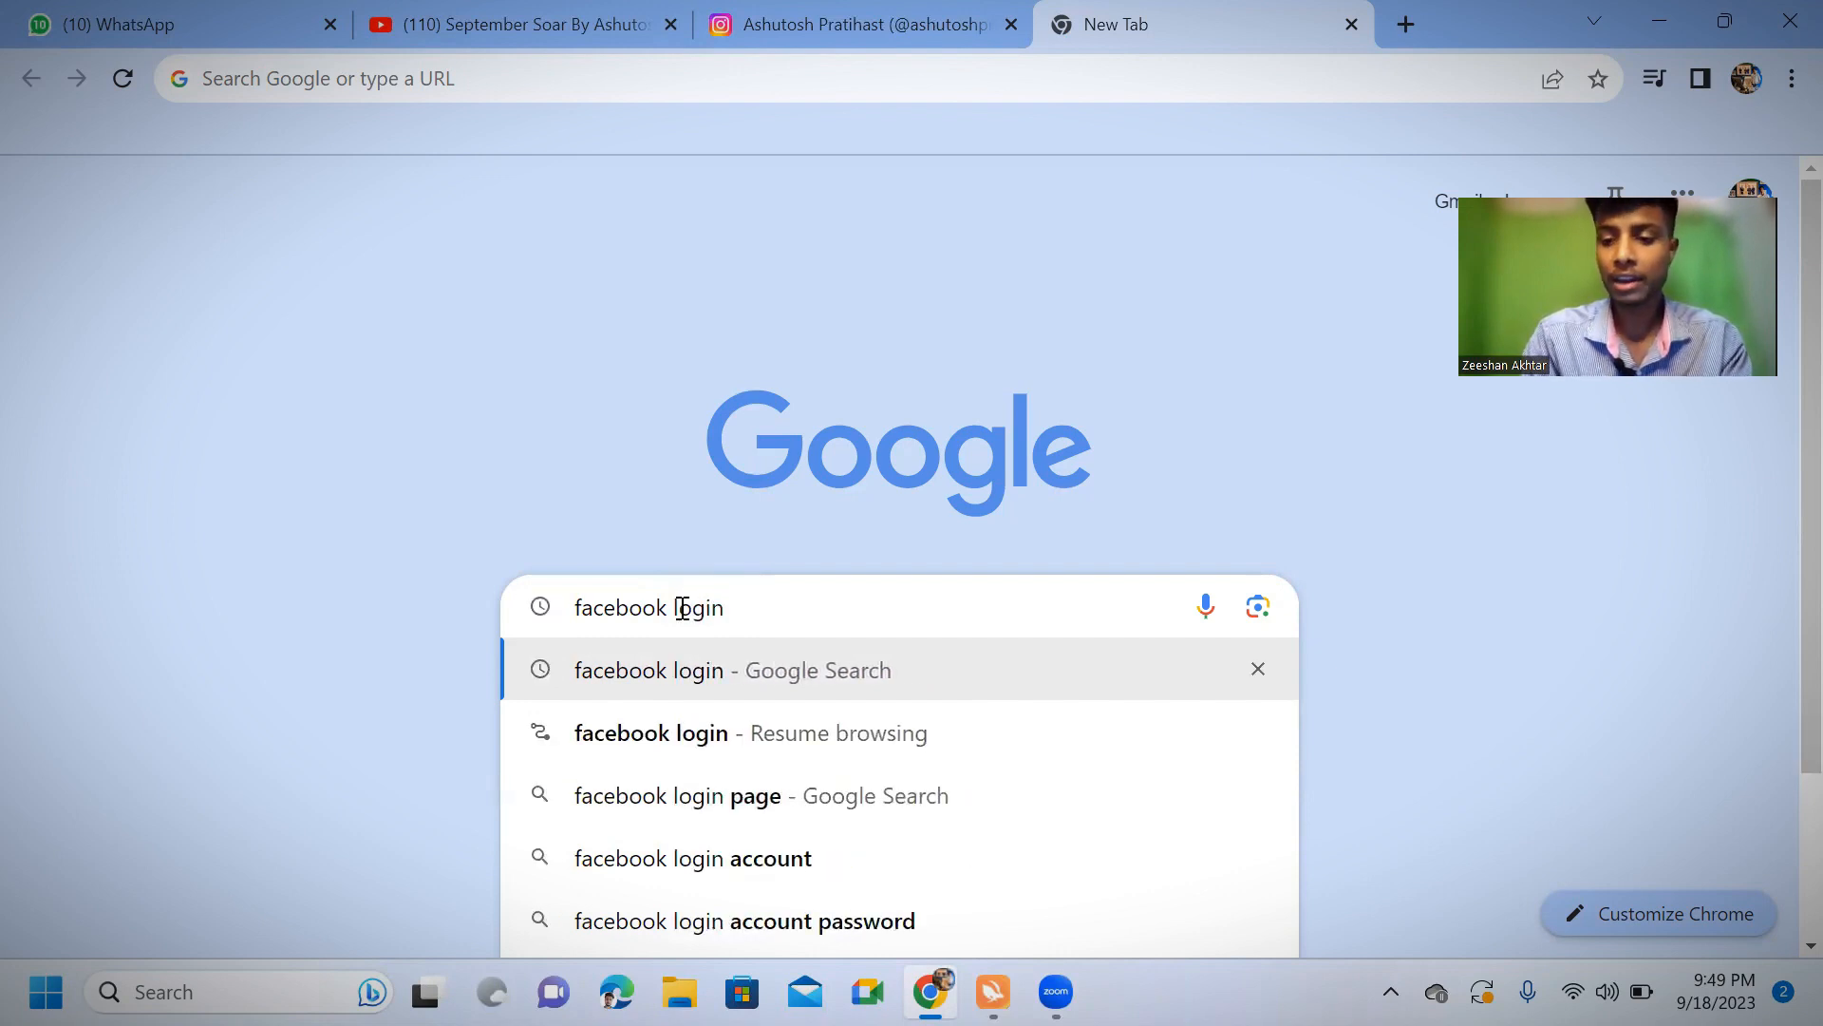
{"action": "key", "text": "Return"}
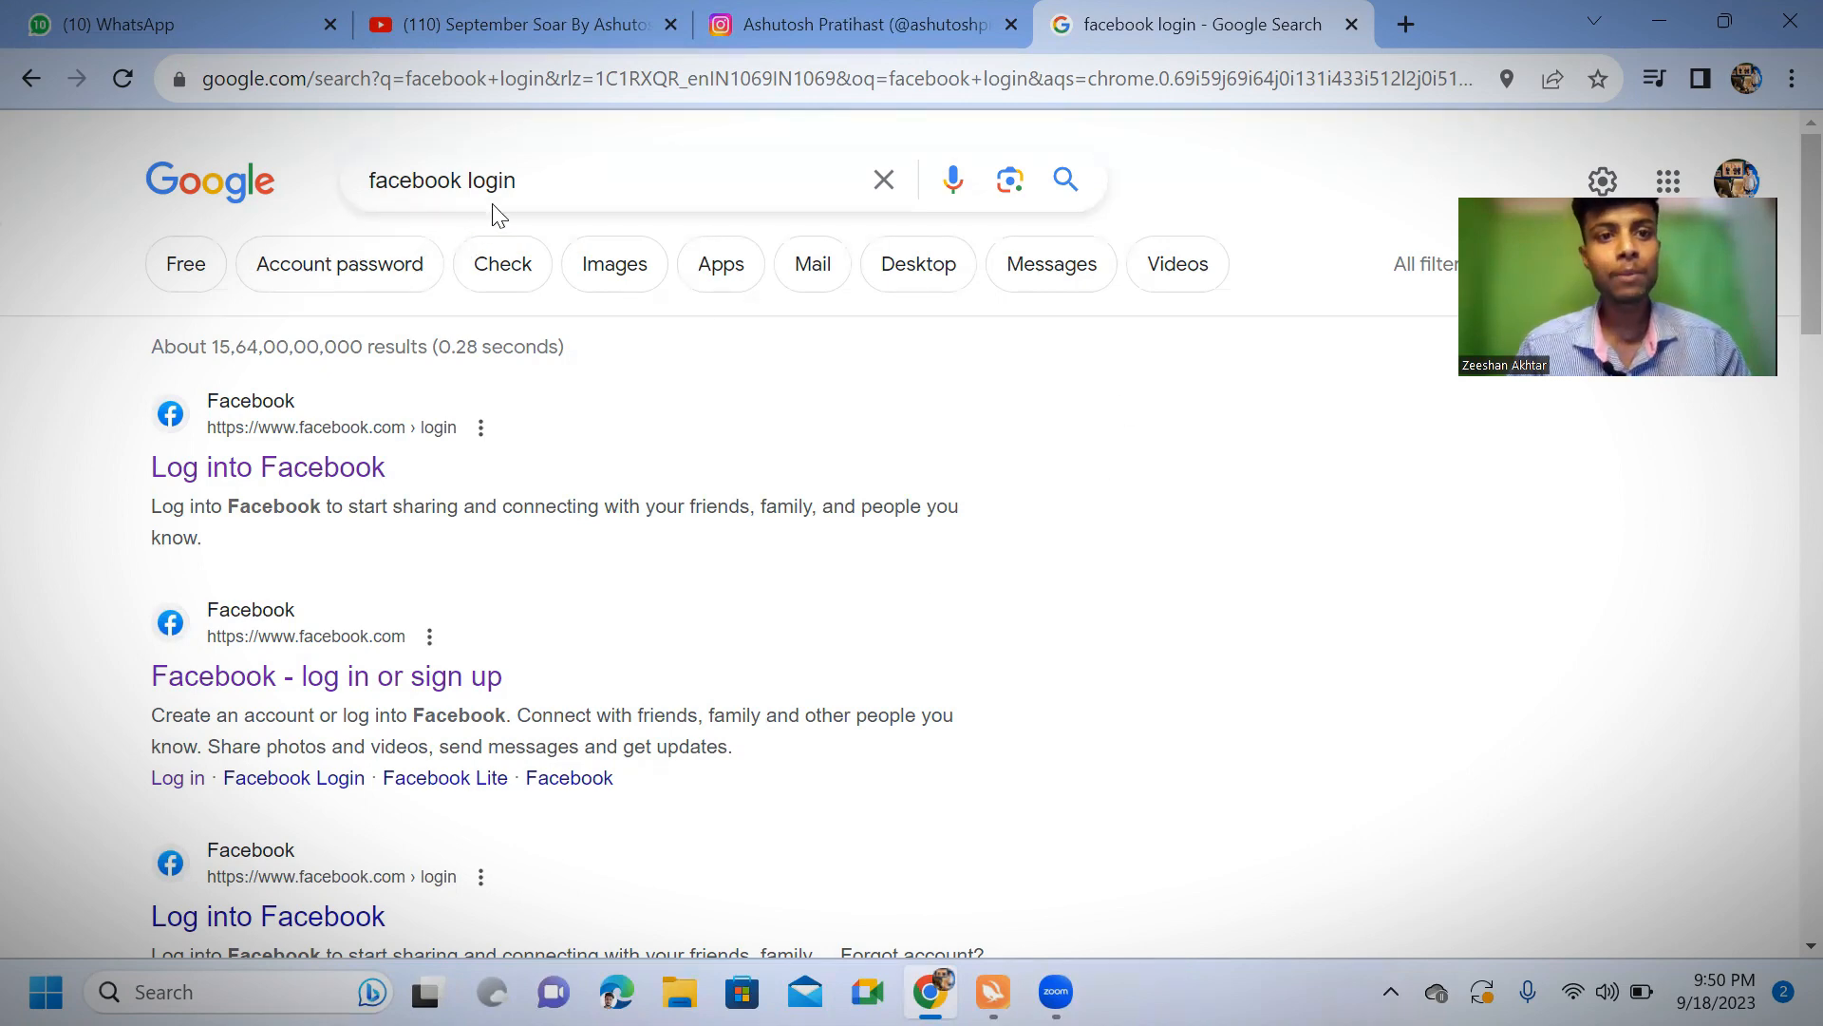
{"action": "left_click", "coordinate": [263, 479]}
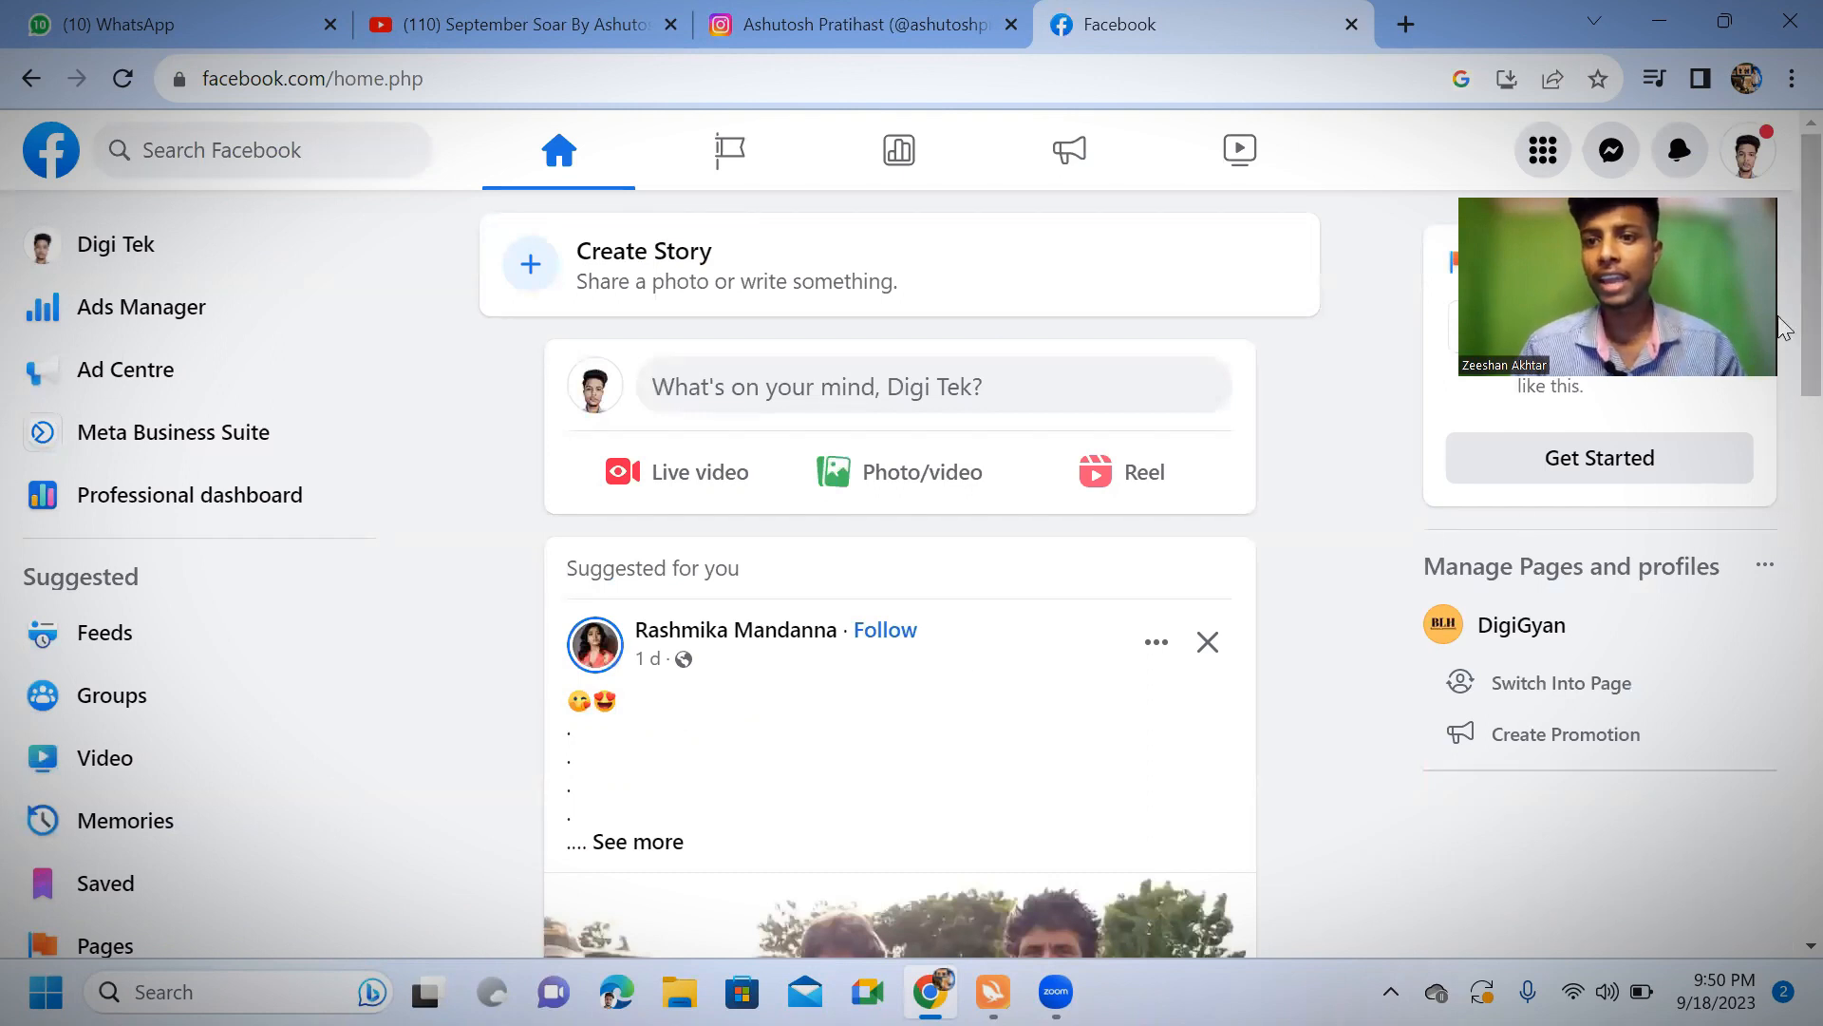
Switch from the Digi Tek page to the personal Facebook profile and start creating a new Page
{"action": "left_click", "coordinate": [1745, 172]}
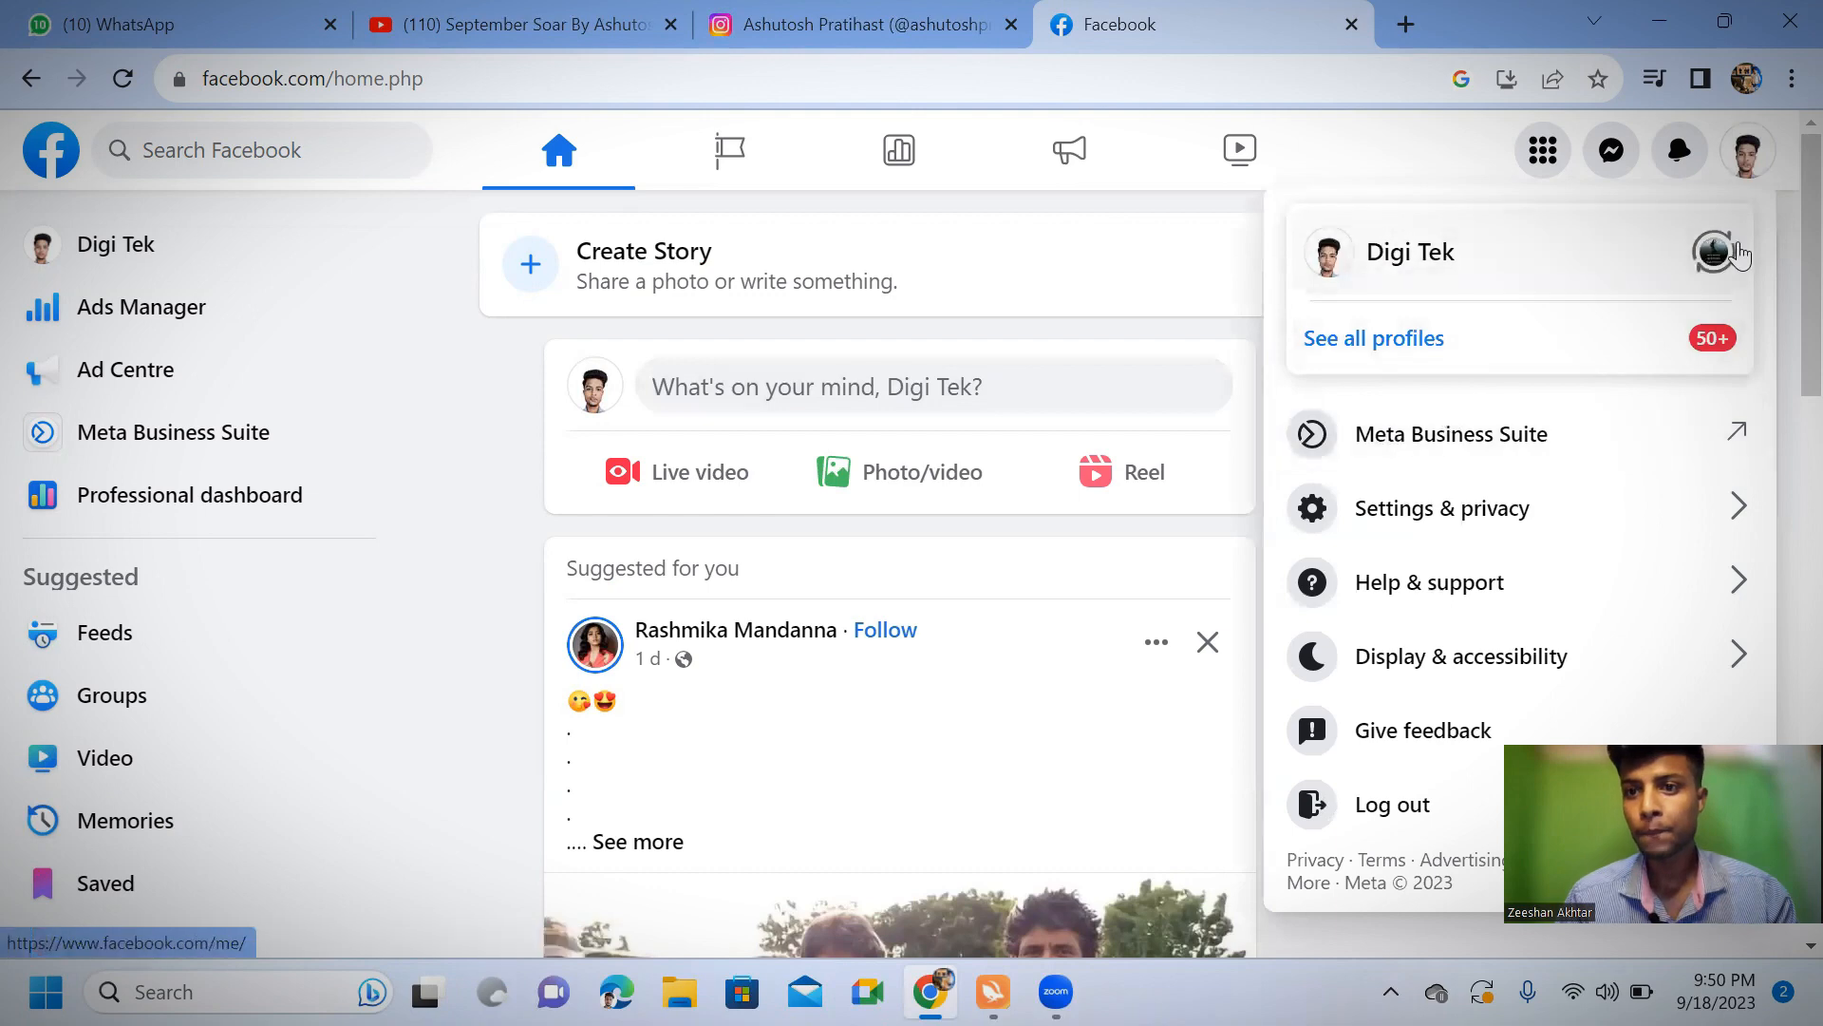
{"action": "left_click", "coordinate": [1736, 254]}
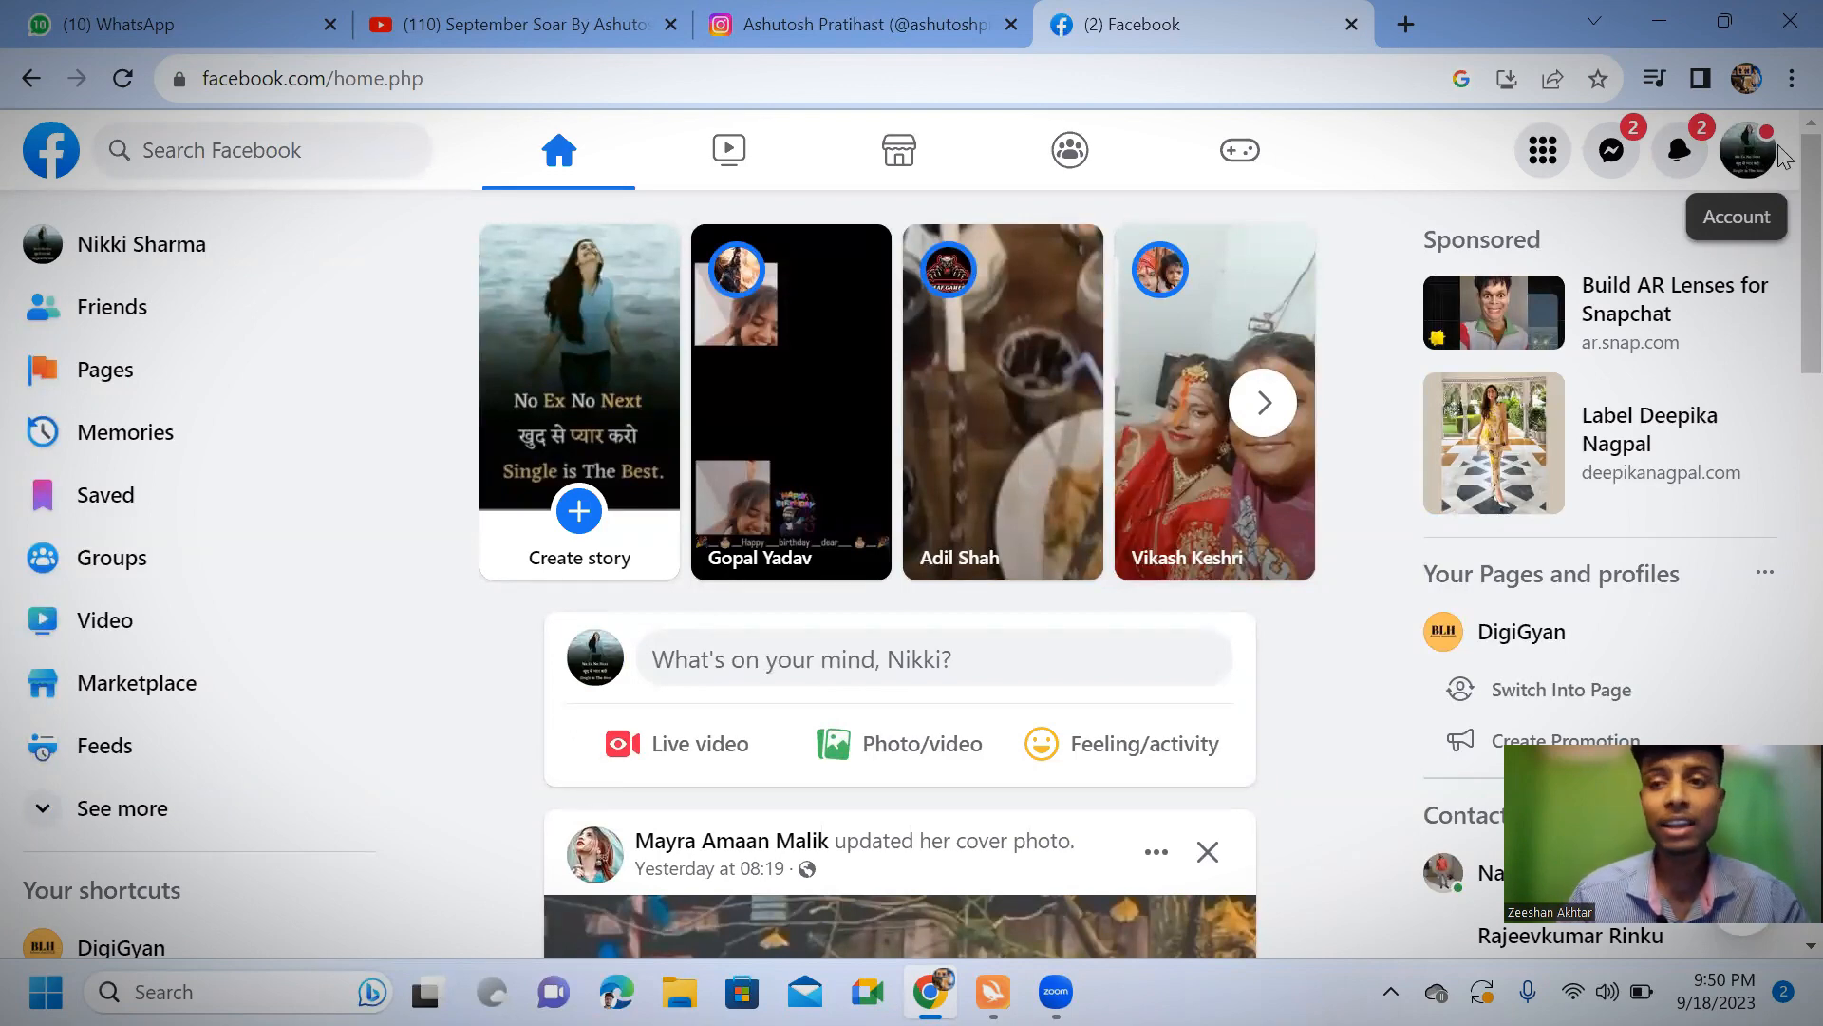
{"action": "left_click", "coordinate": [69, 375]}
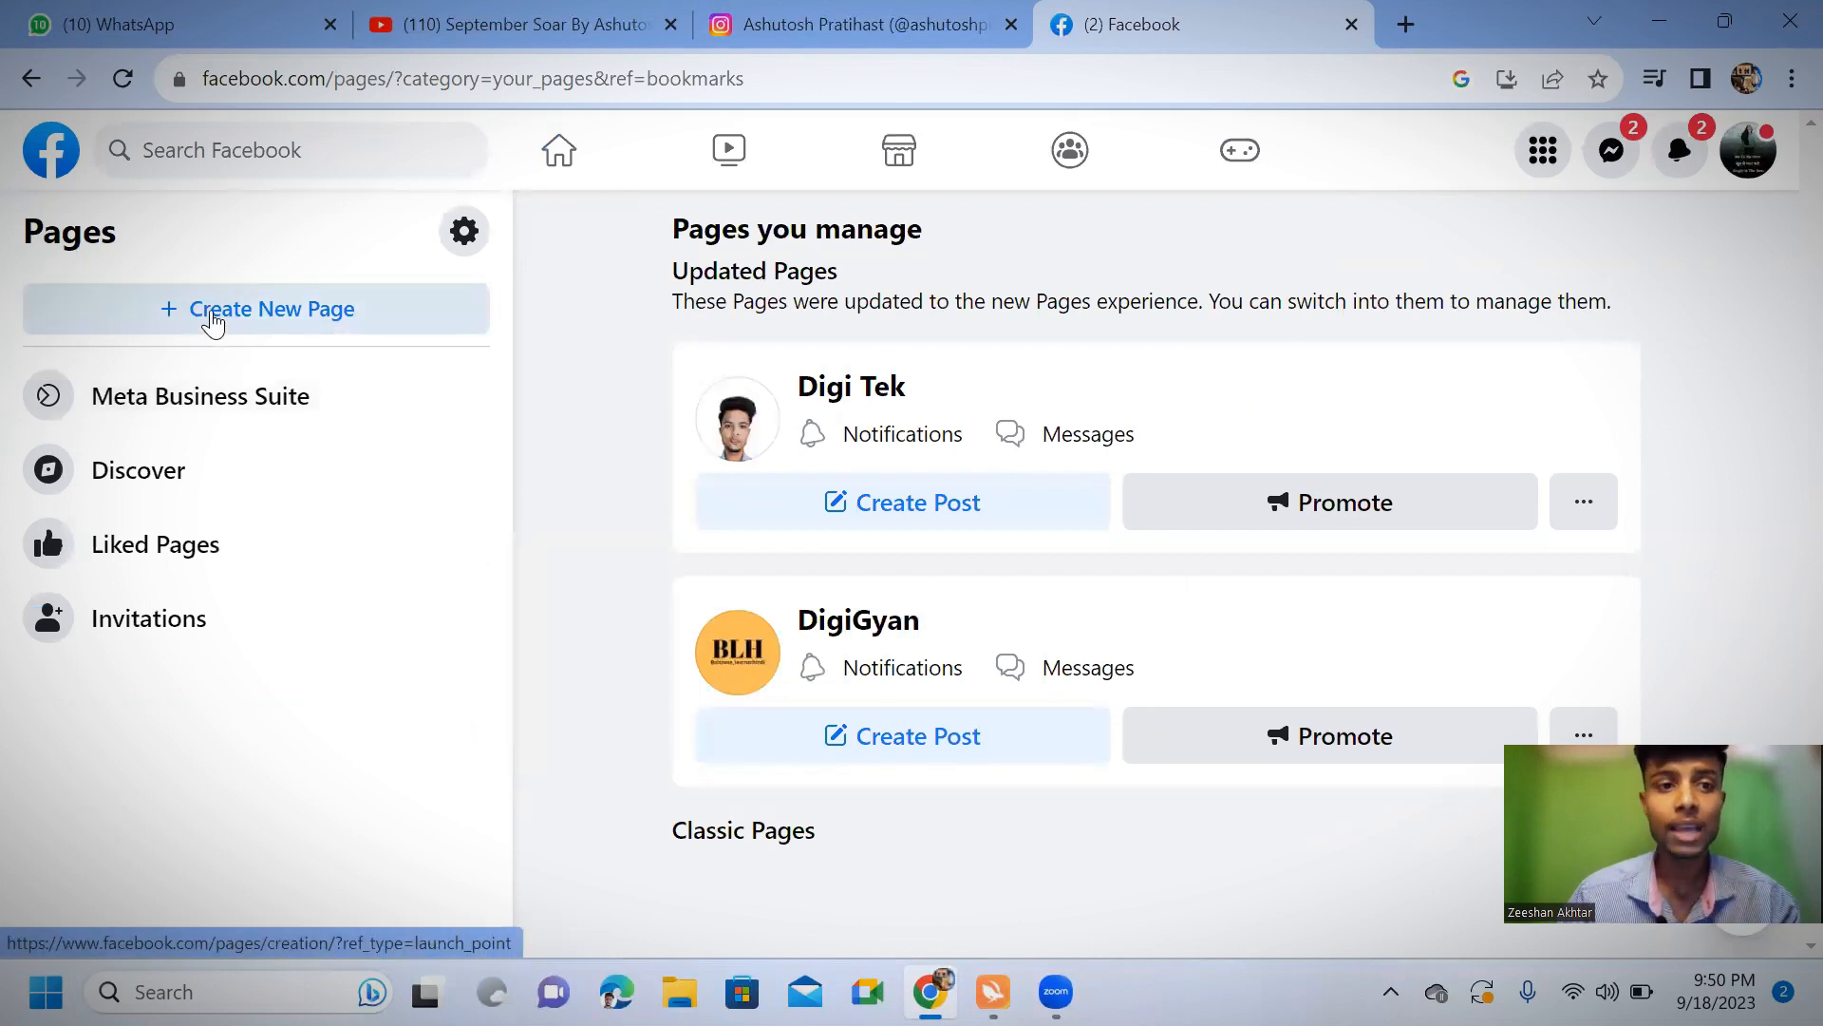
{"action": "left_click", "coordinate": [213, 323]}
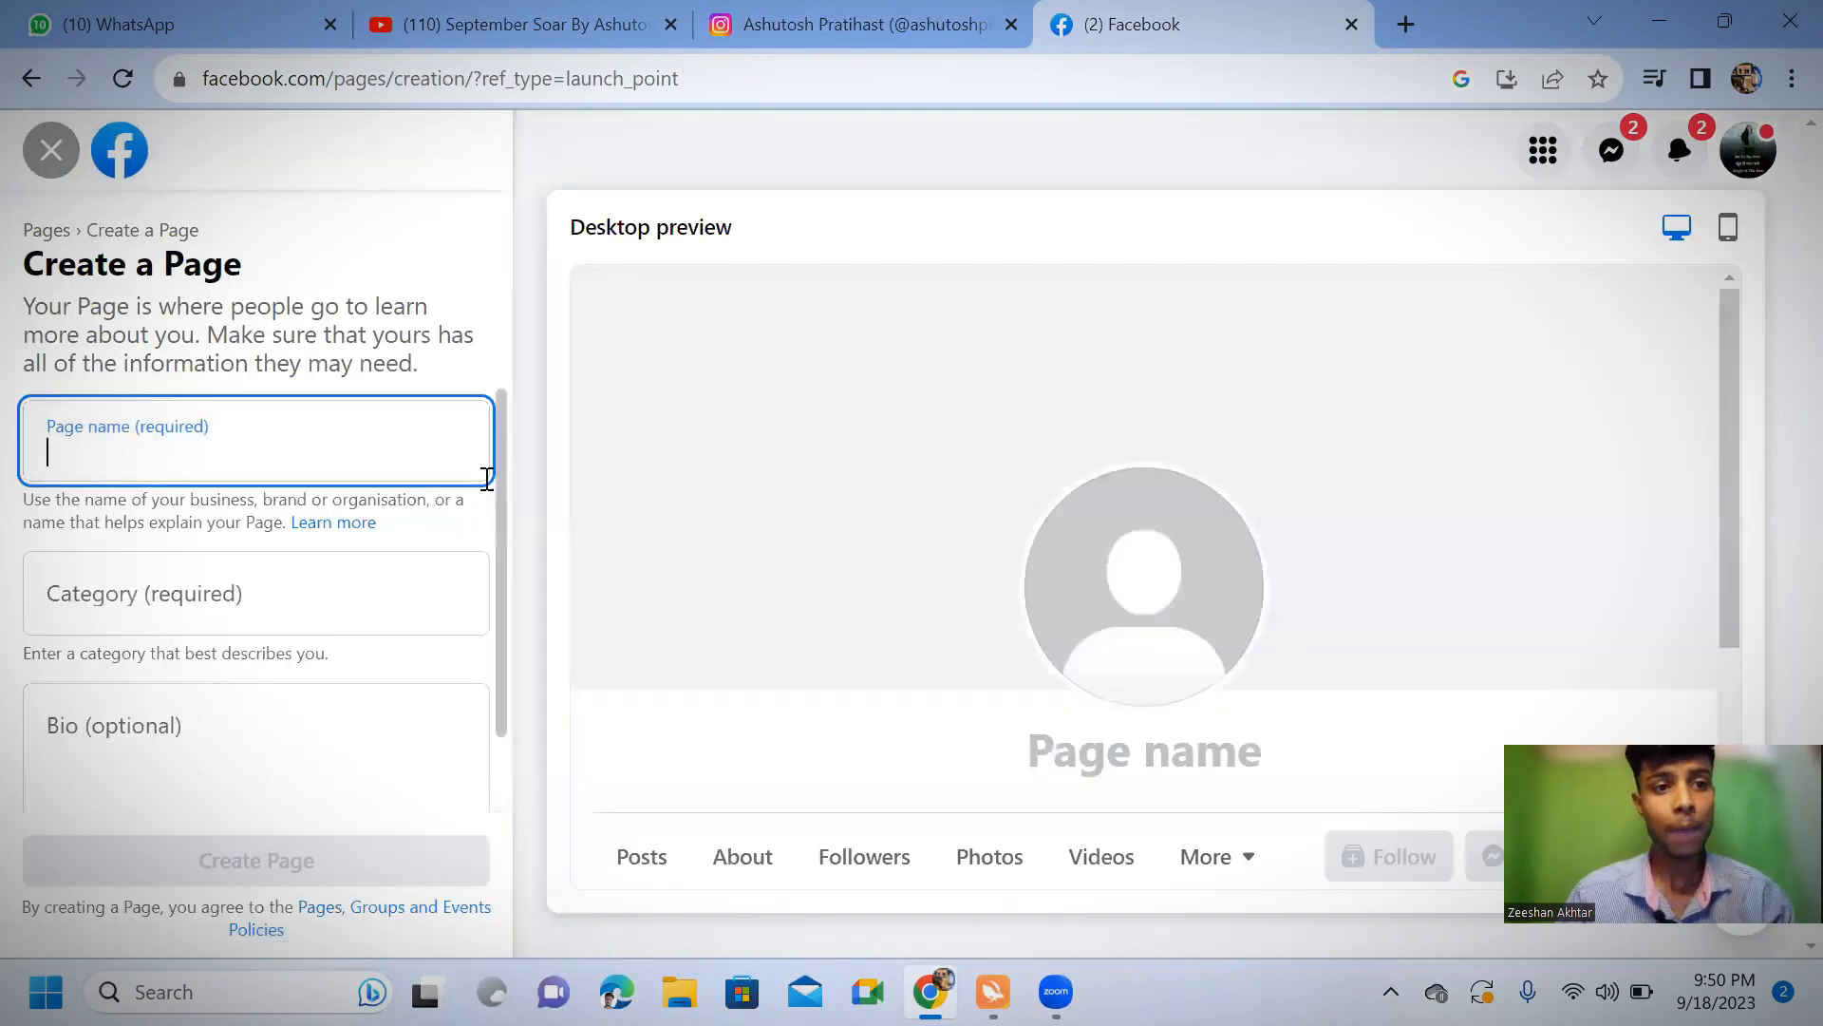
Enter the Page name as "Digital" followed by the owner's first name
{"action": "scroll", "coordinate": [106, 474], "scroll_direction": "down", "scroll_amount": 1}
{"action": "scroll", "coordinate": [109, 457], "scroll_direction": "up", "scroll_amount": 1}
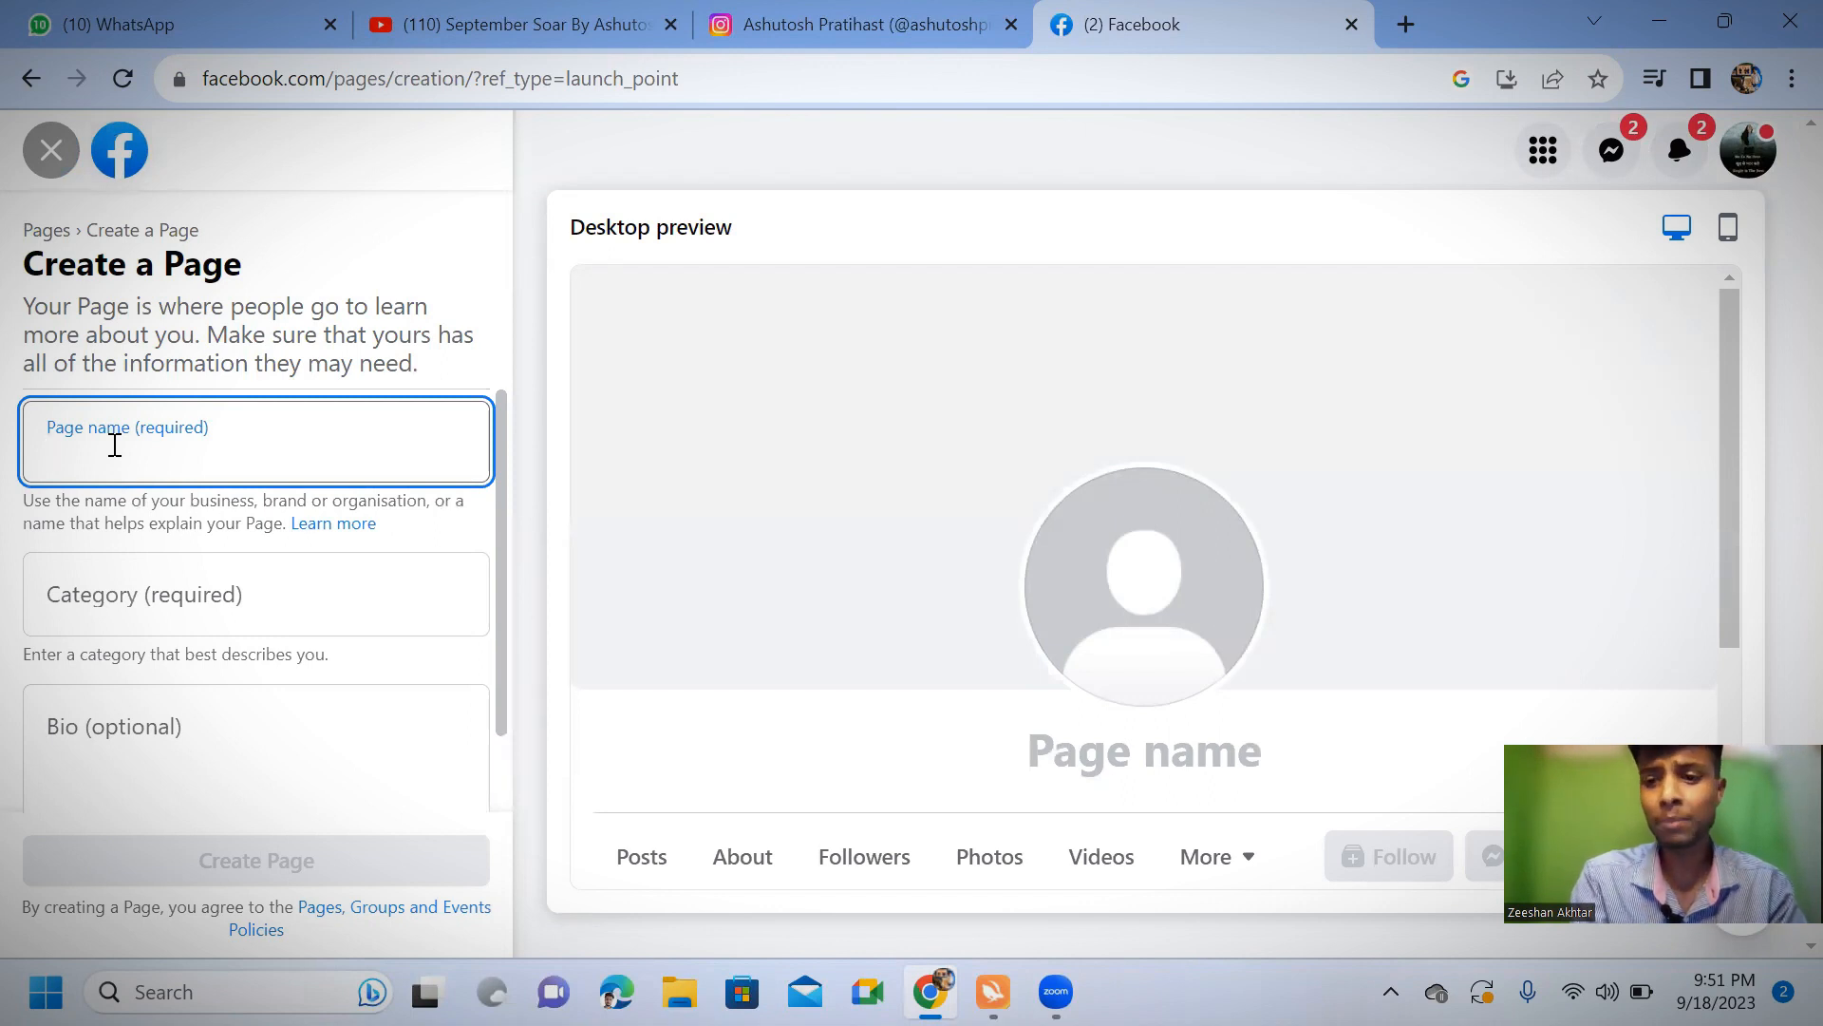
{"action": "type", "text": "D"}
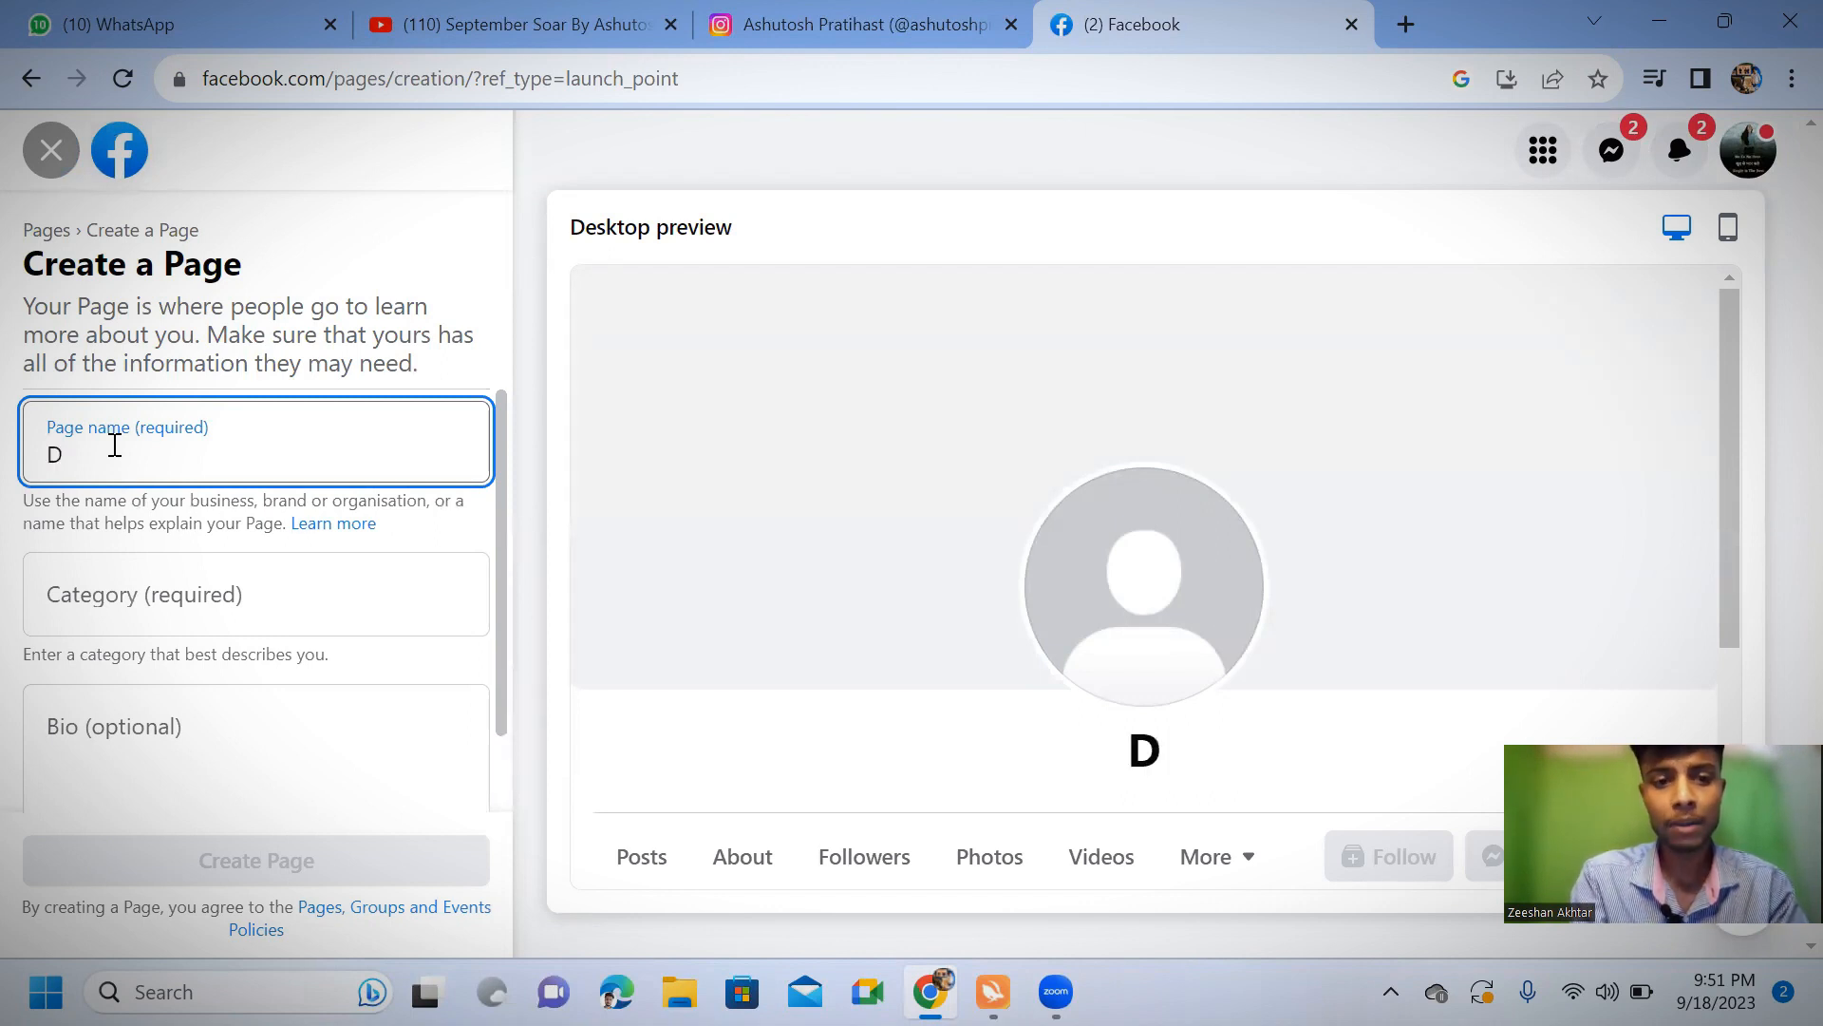
{"action": "type", "text": "igital"}
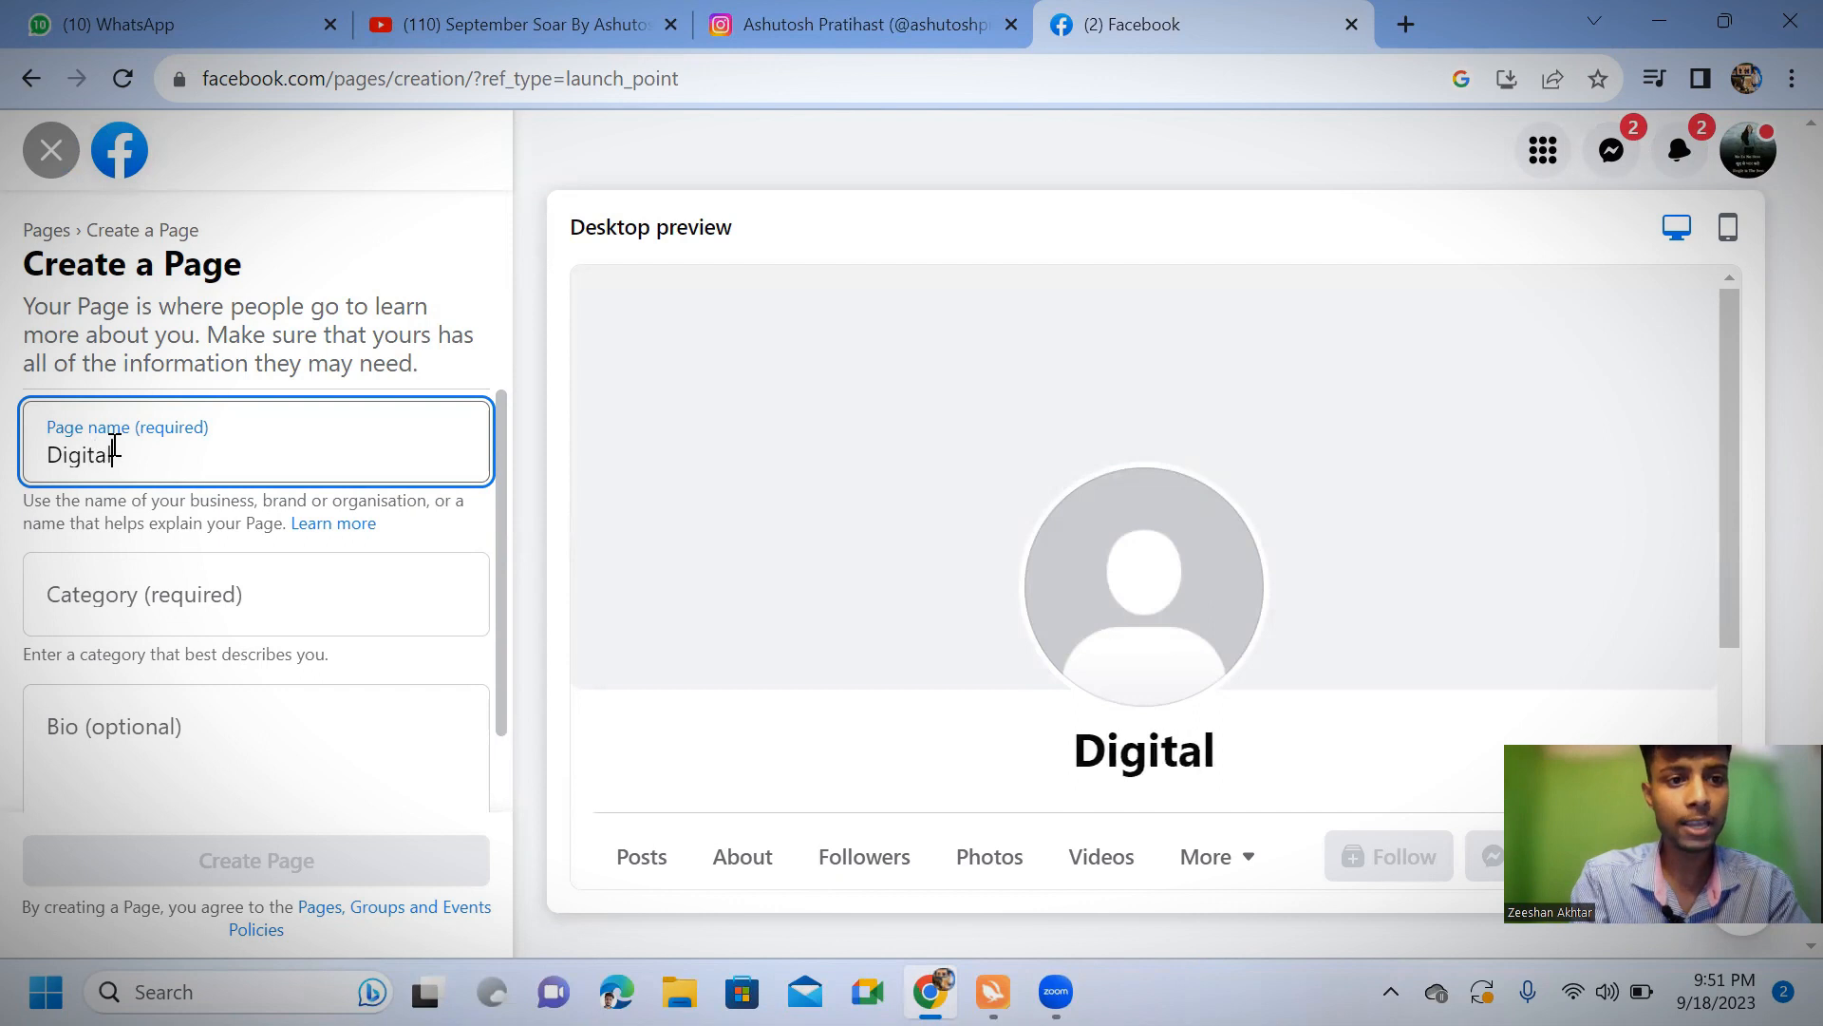
{"action": "type", "text": " k"}
{"action": "key", "text": "BackSpace"}
{"action": "type", "text": "Ku"}
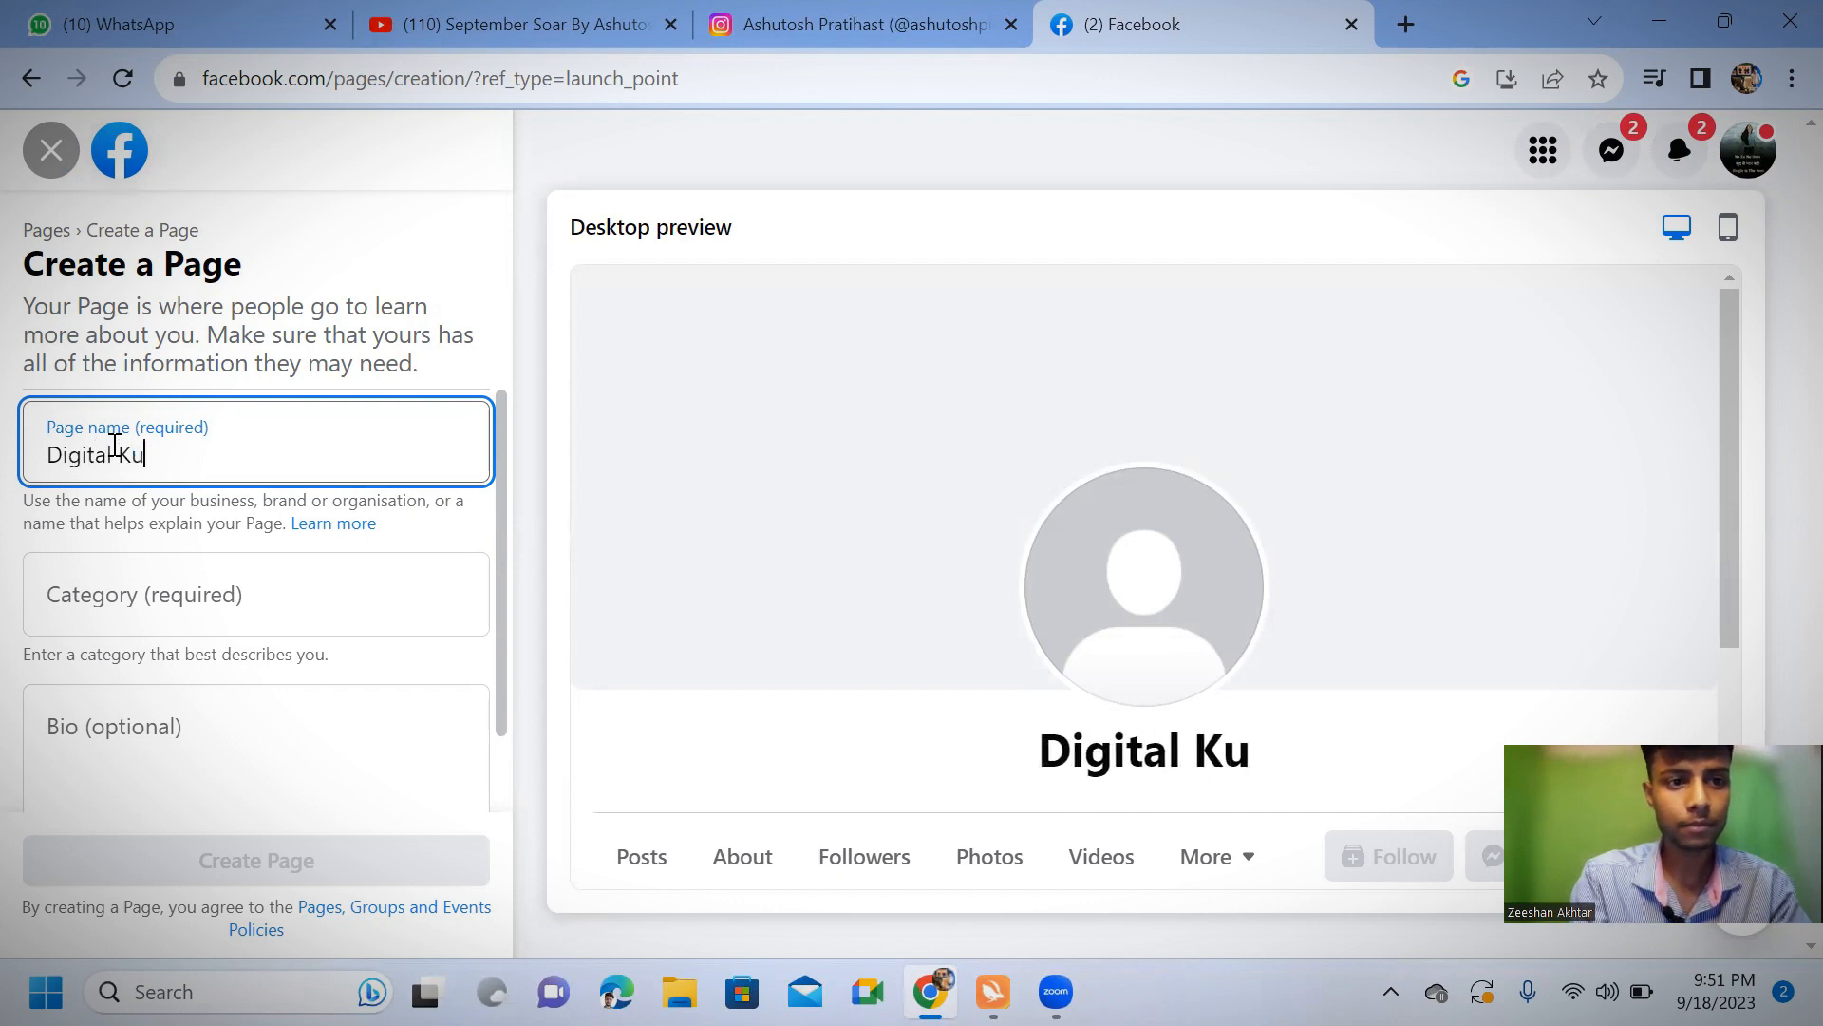
{"action": "type", "text": "ldeep"}
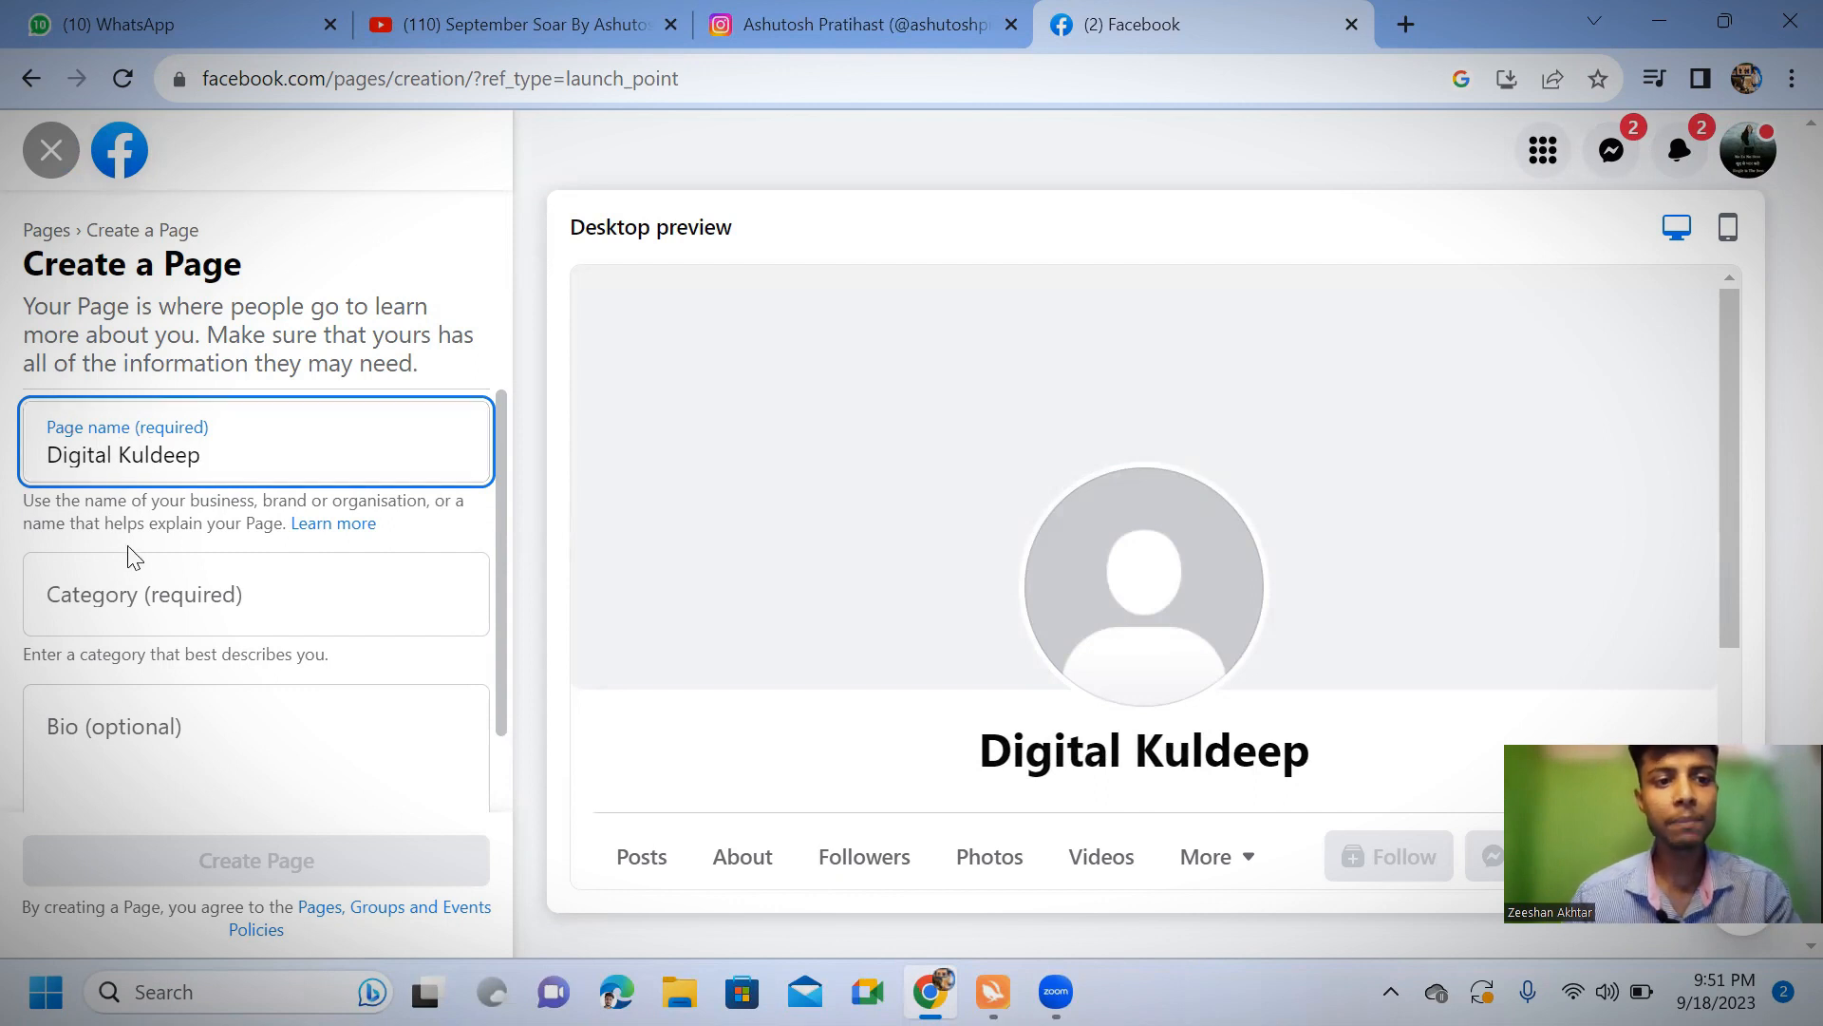
Look up "digital" as the Page category and choose Digital creator
{"action": "left_click", "coordinate": [135, 596]}
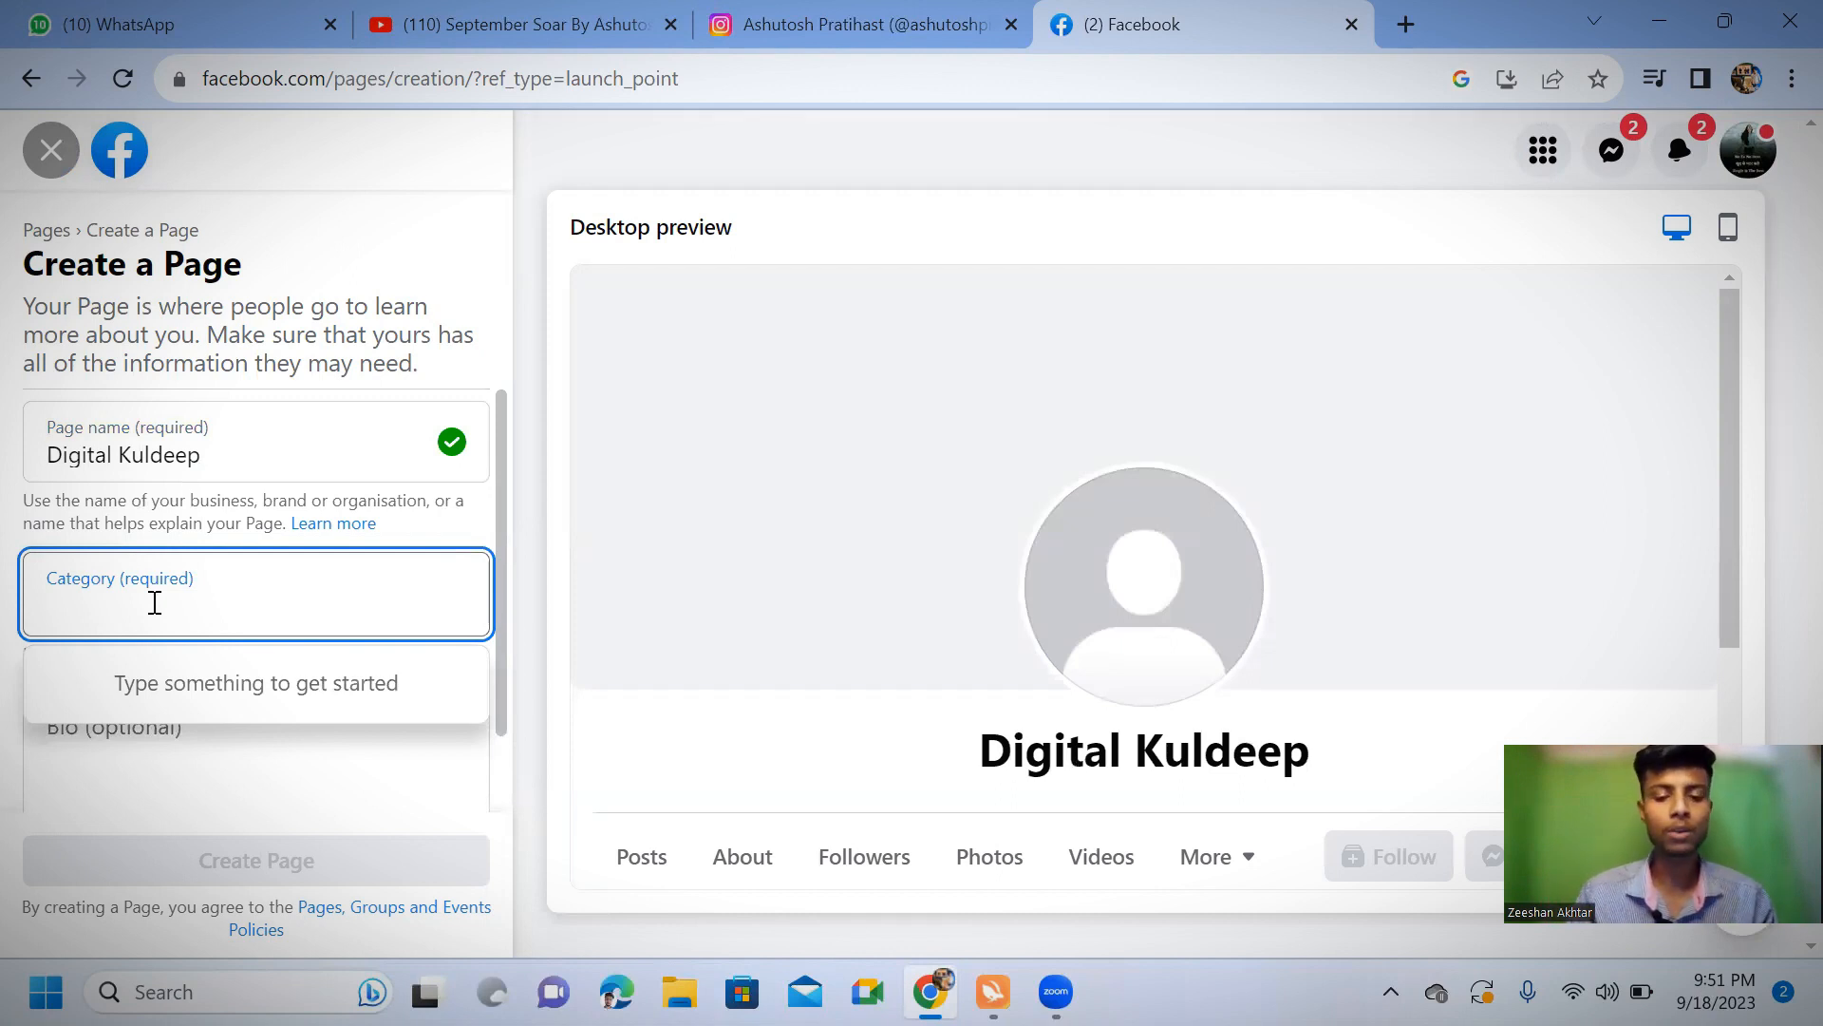
{"action": "type", "text": "digital"}
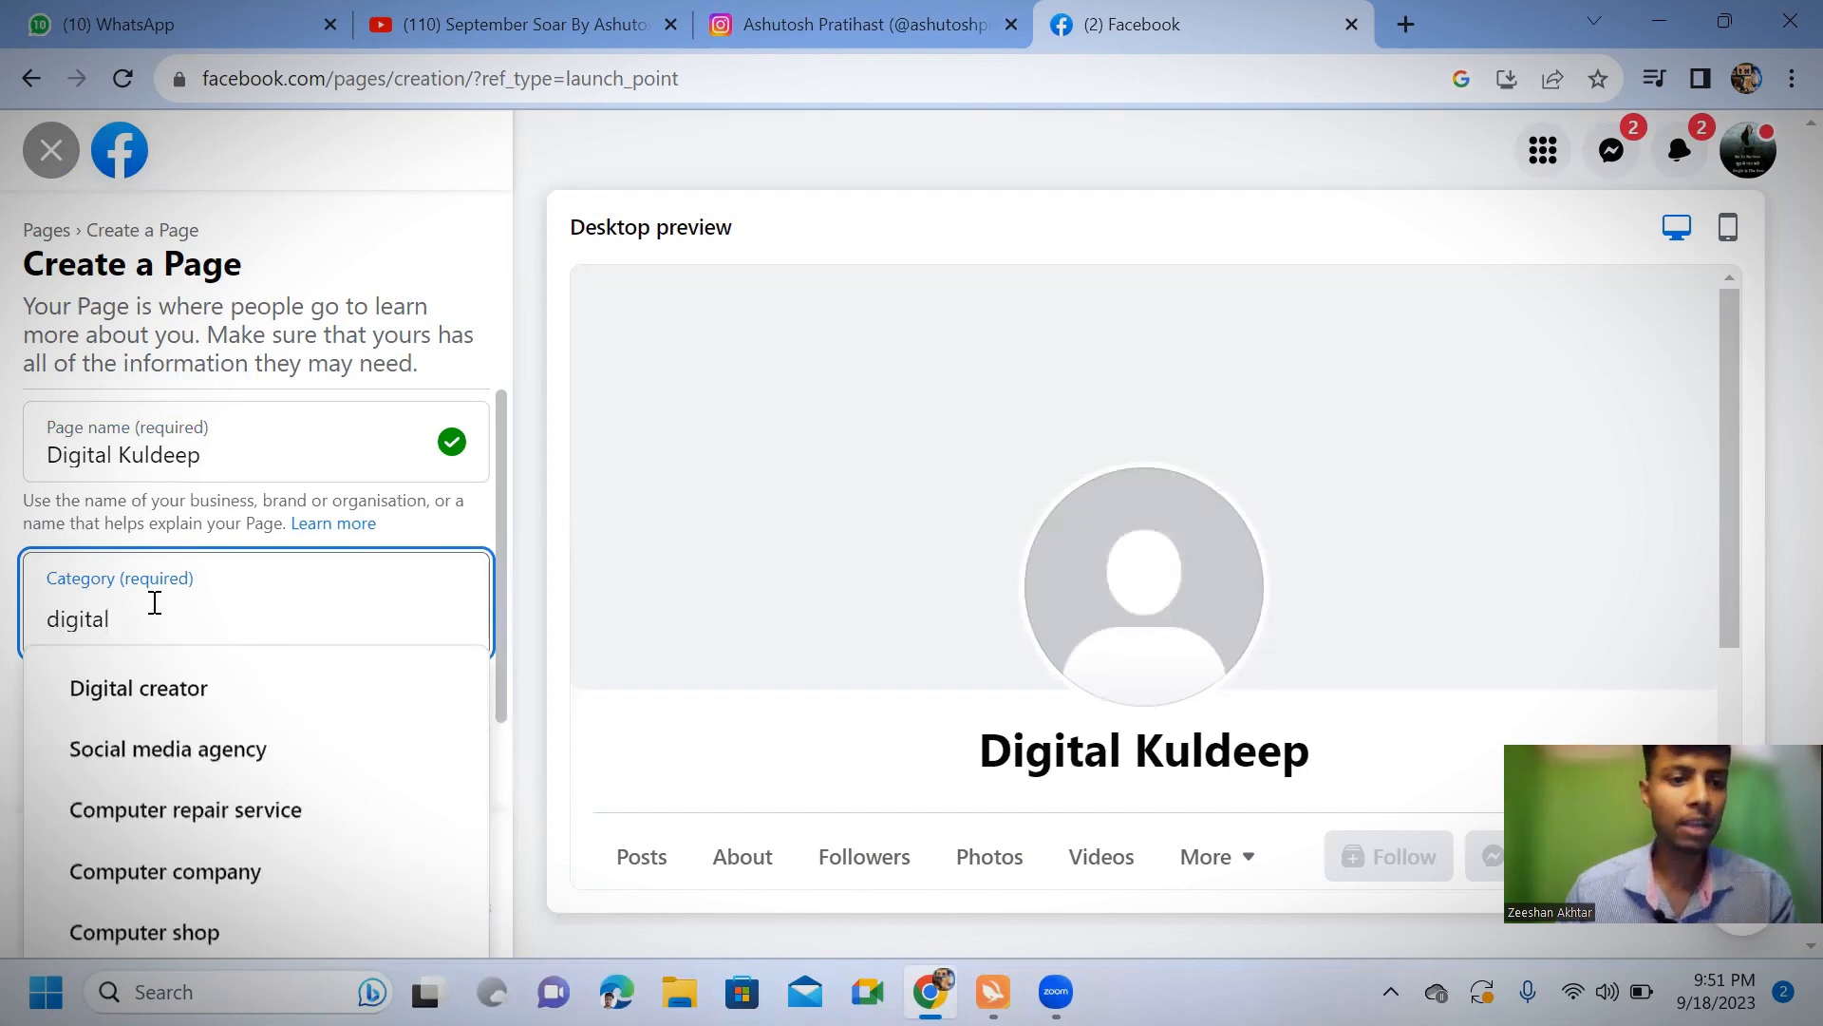
{"action": "left_click", "coordinate": [152, 693]}
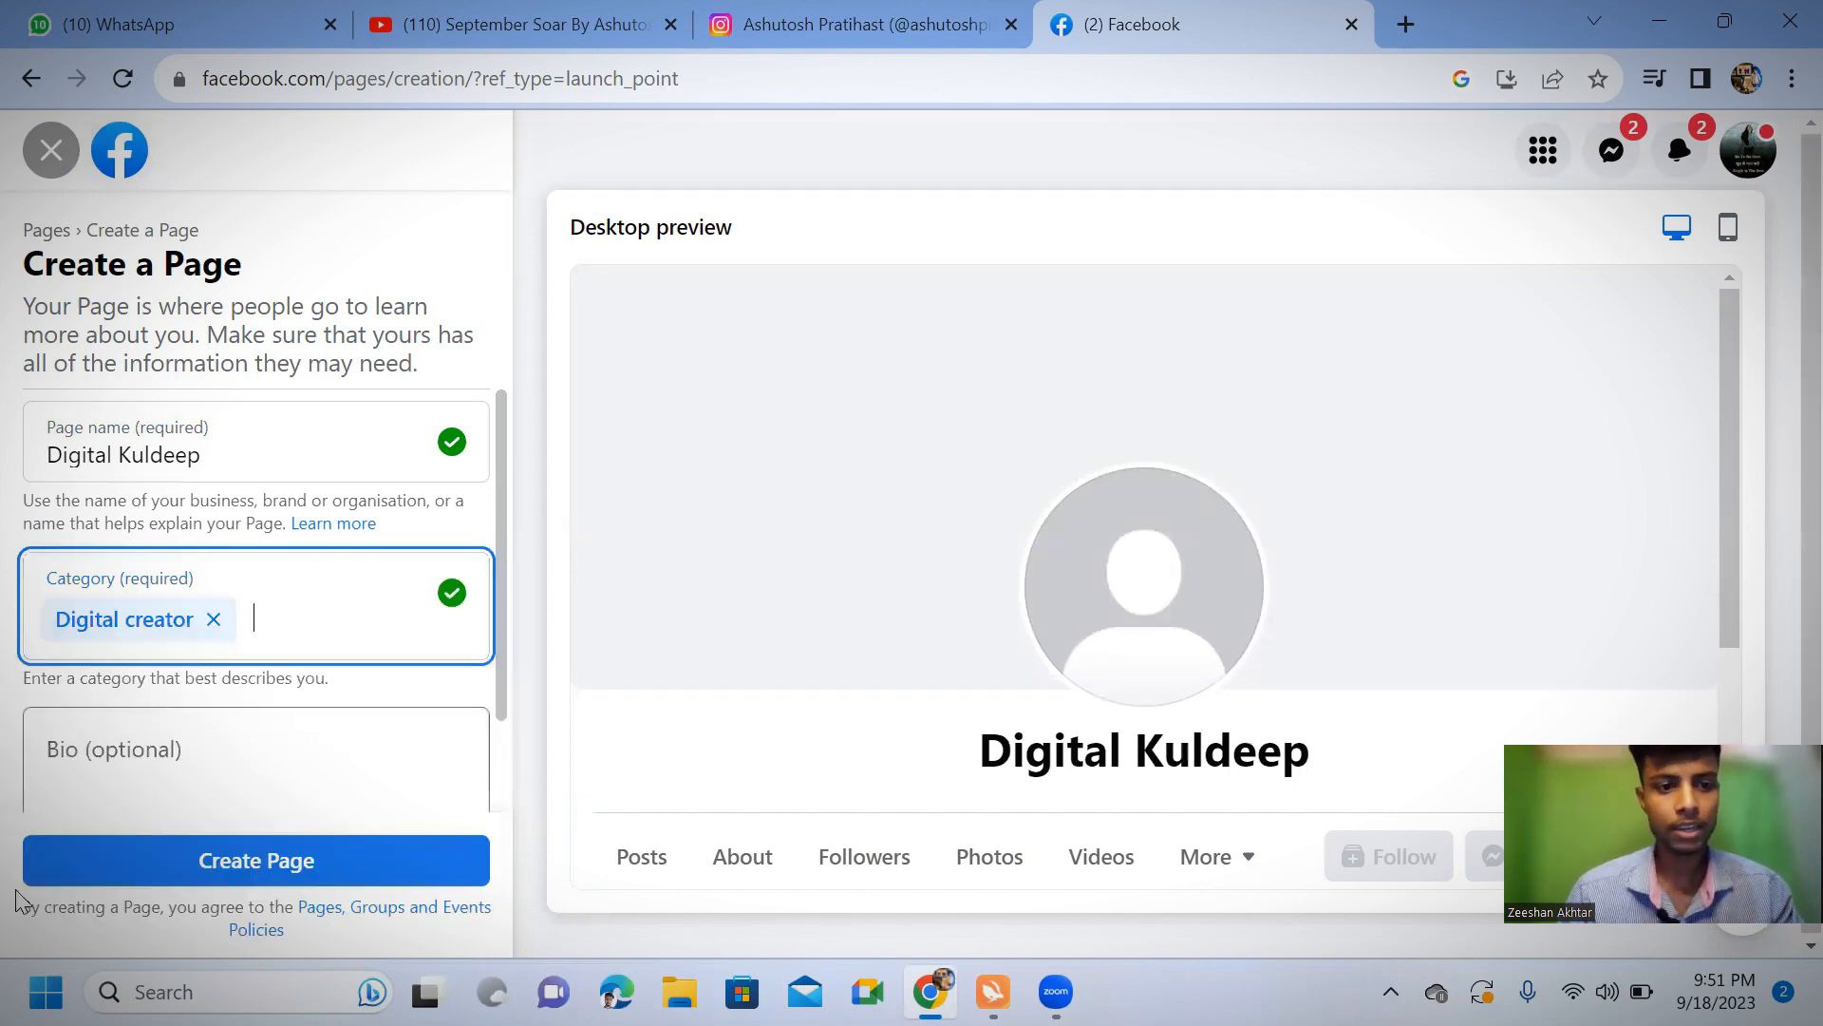
Enter the bio "I help people to grow in life" and create the Page
{"action": "left_click", "coordinate": [228, 779]}
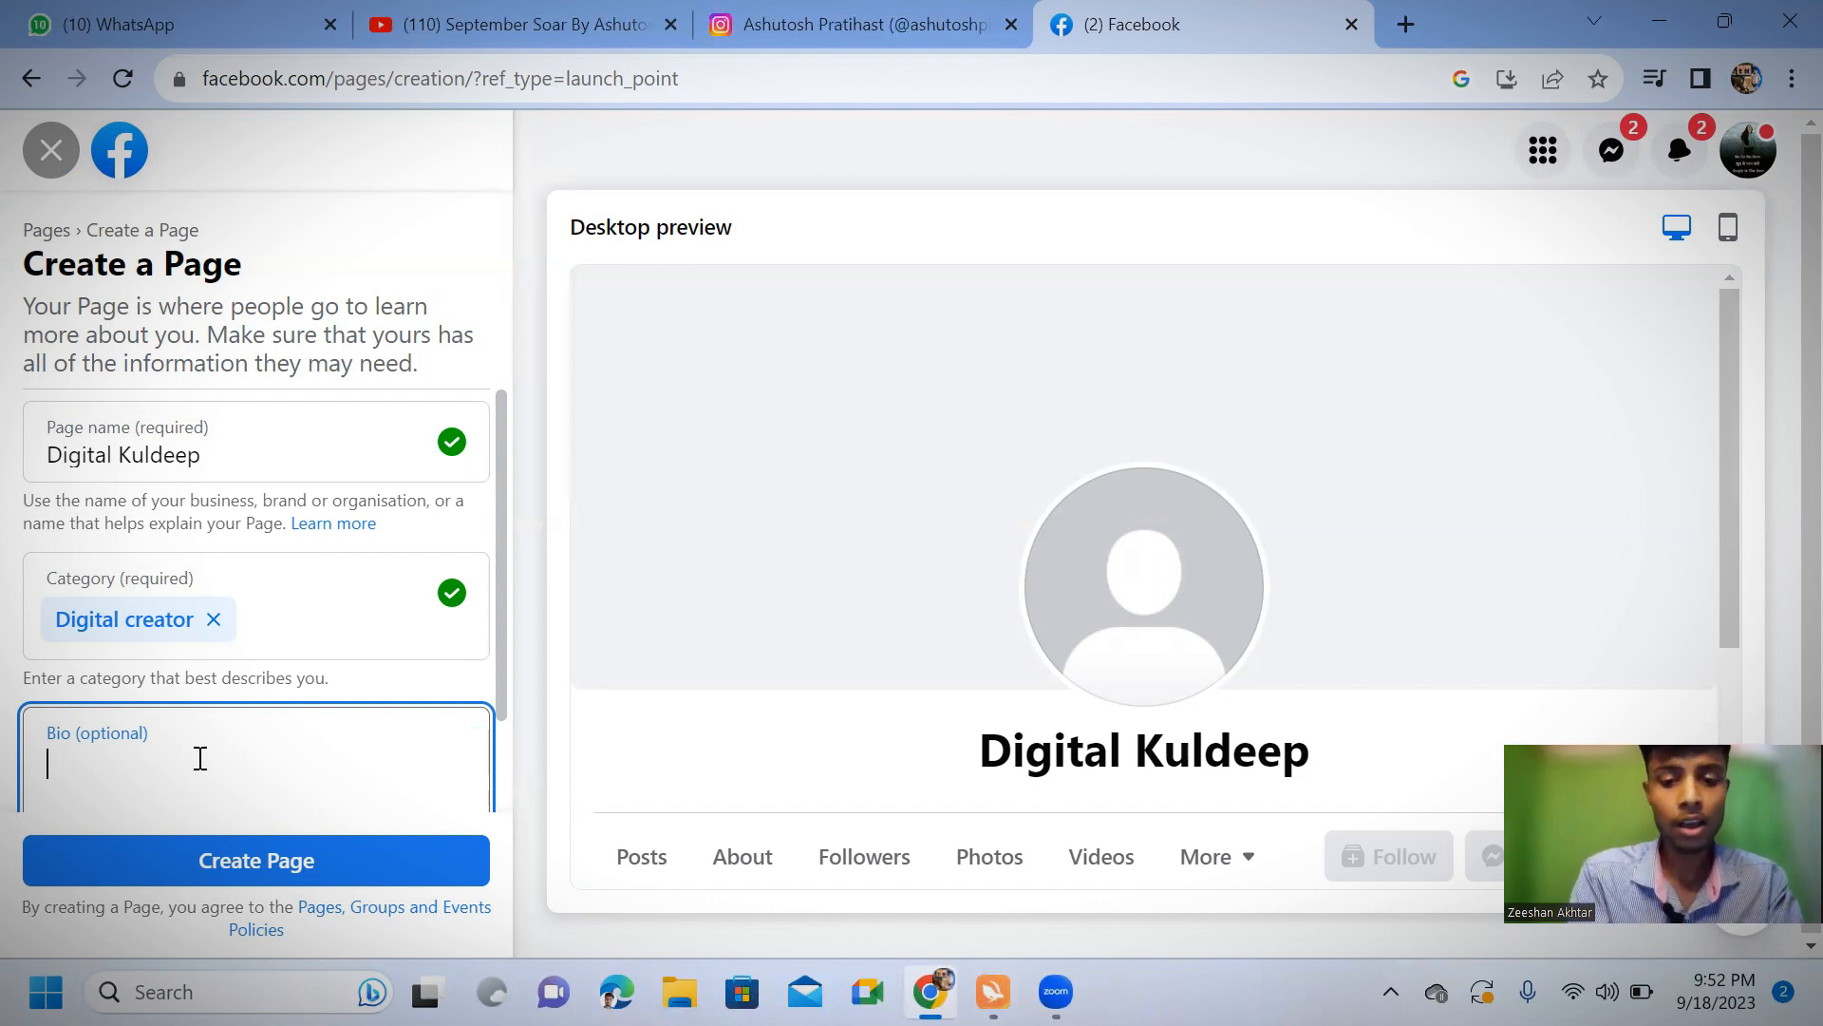
{"action": "type", "text": "I hel"}
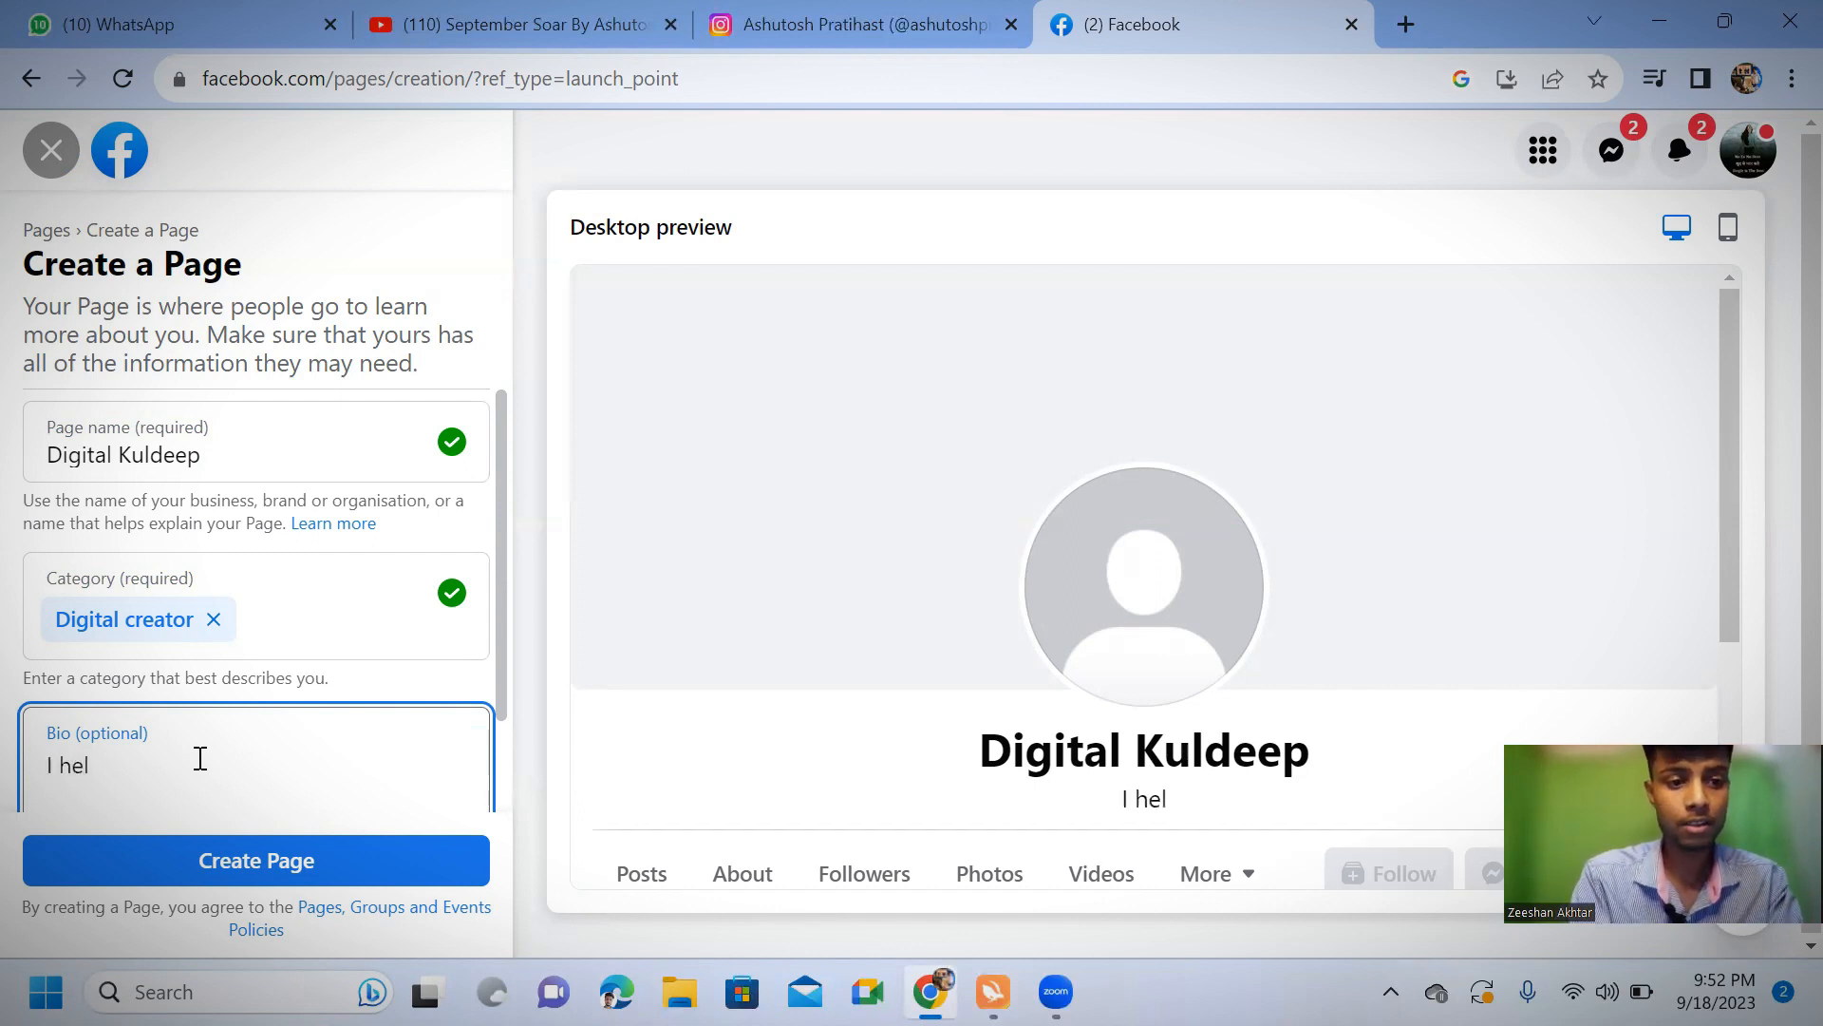
{"action": "type", "text": "p pop"}
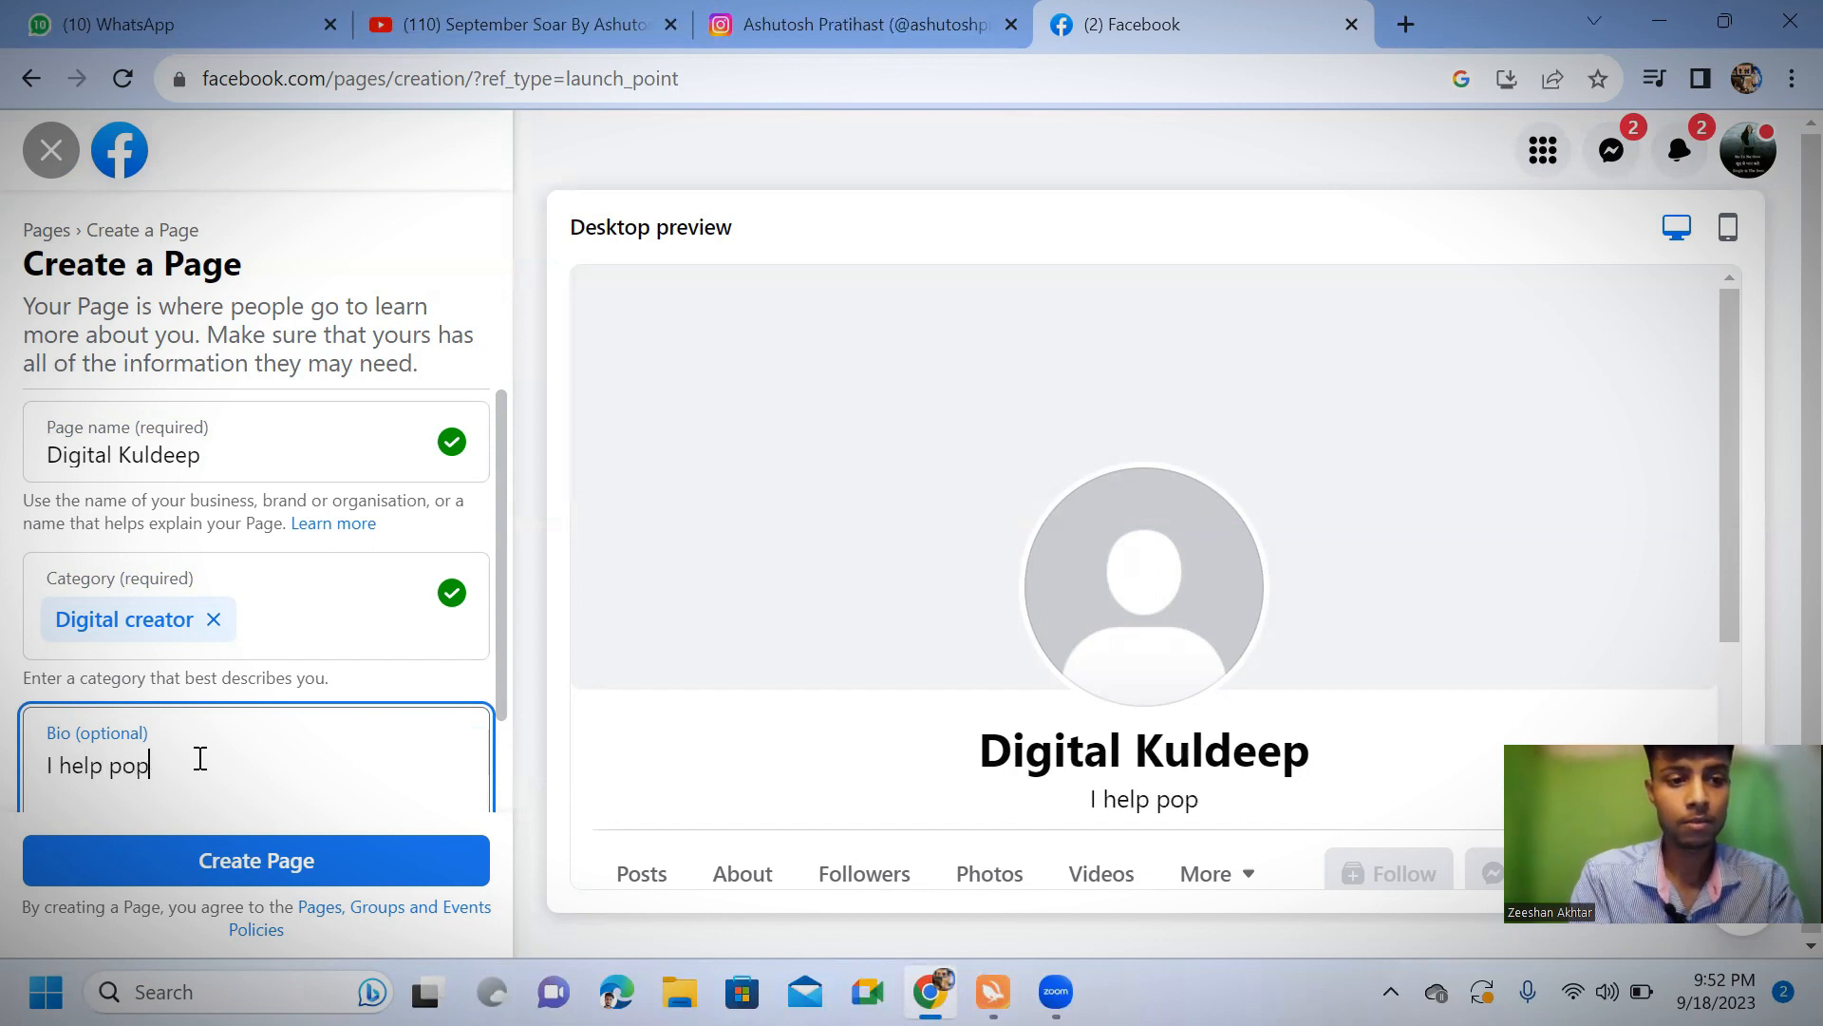
{"action": "key", "text": "BackSpace"}
{"action": "key", "text": "BackSpace"}
{"action": "type", "text": "eople to f"}
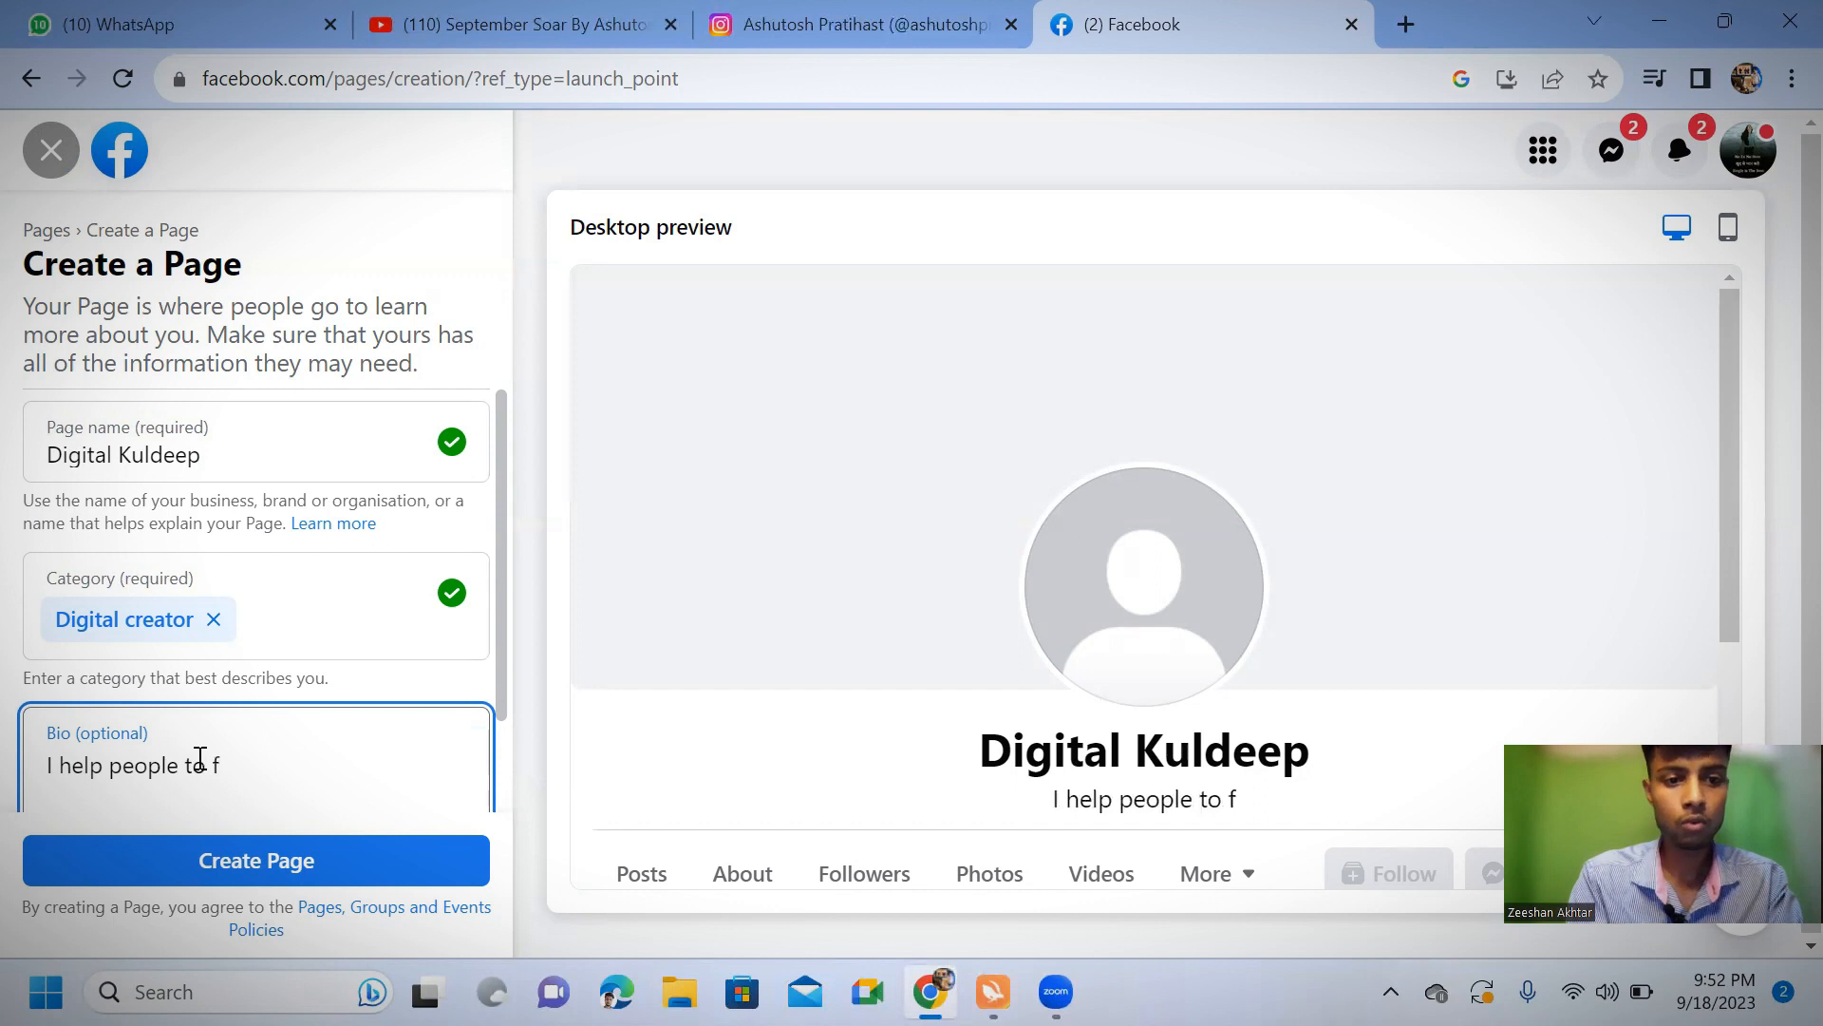
{"action": "key", "text": "BackSpace"}
{"action": "type", "text": "grow inll"}
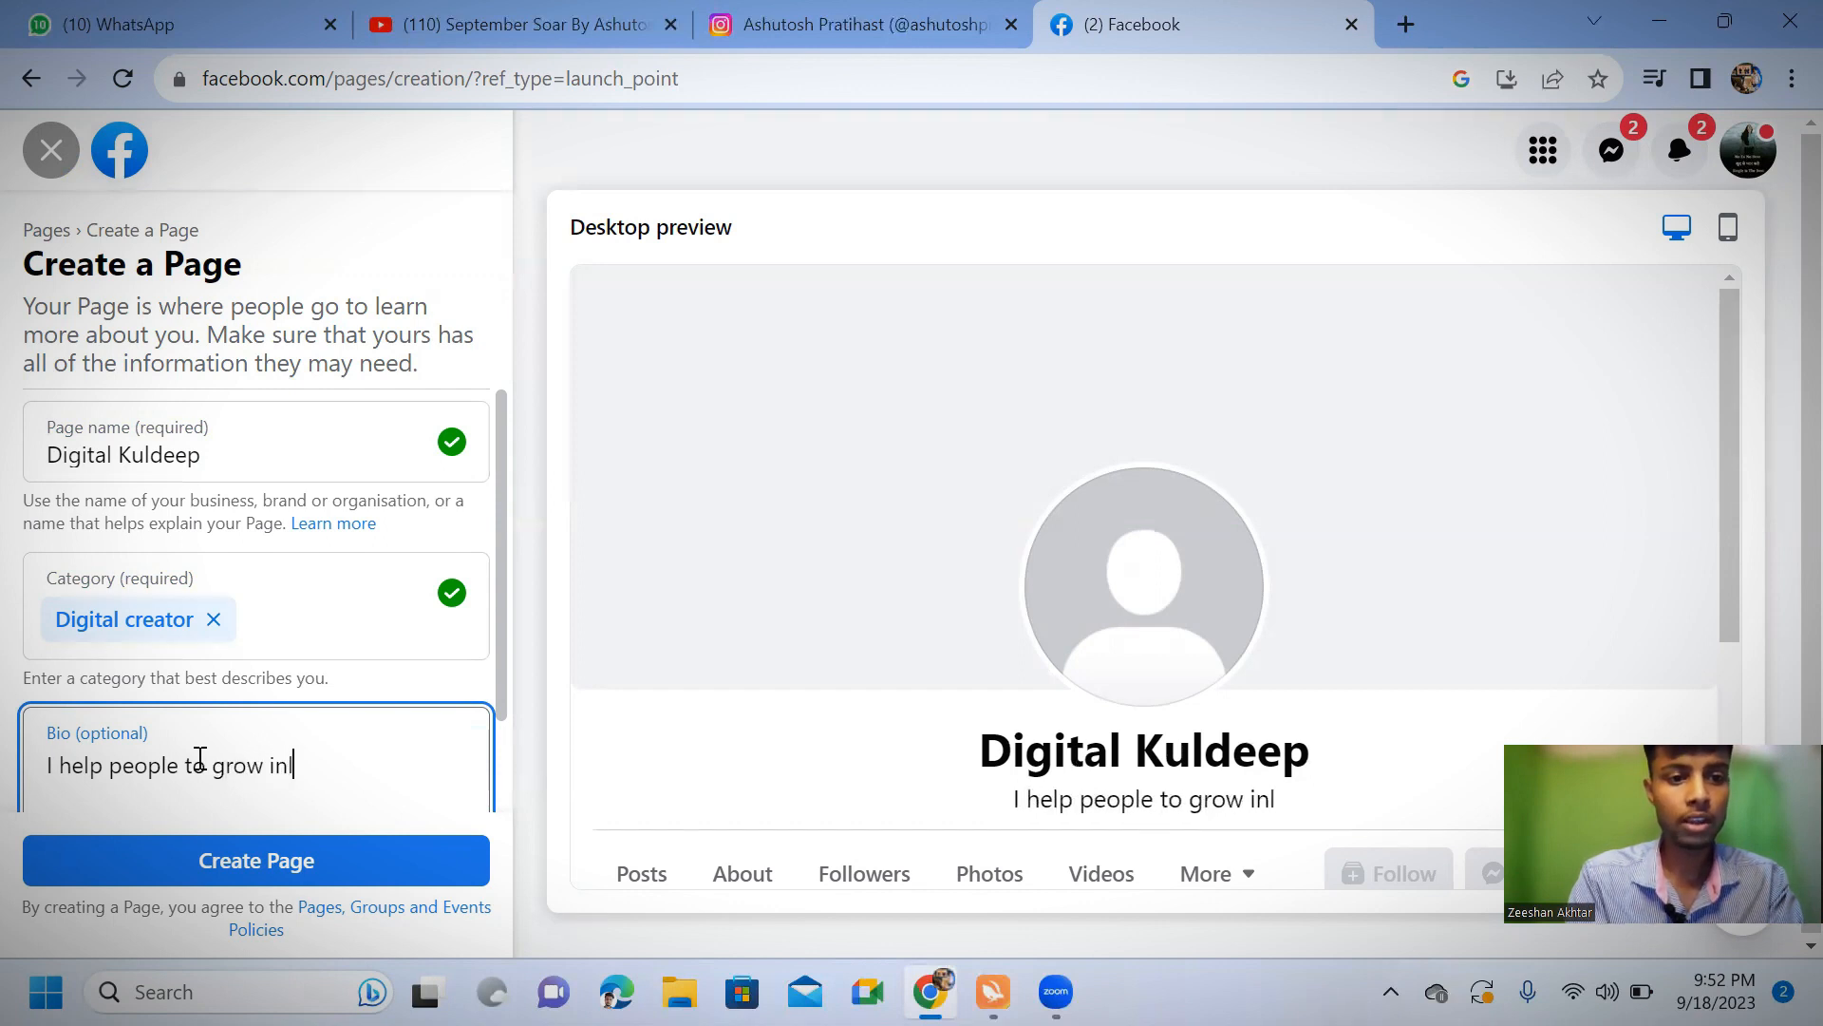
{"action": "key", "text": "BackSpace"}
{"action": "key", "text": "BackSpace"}
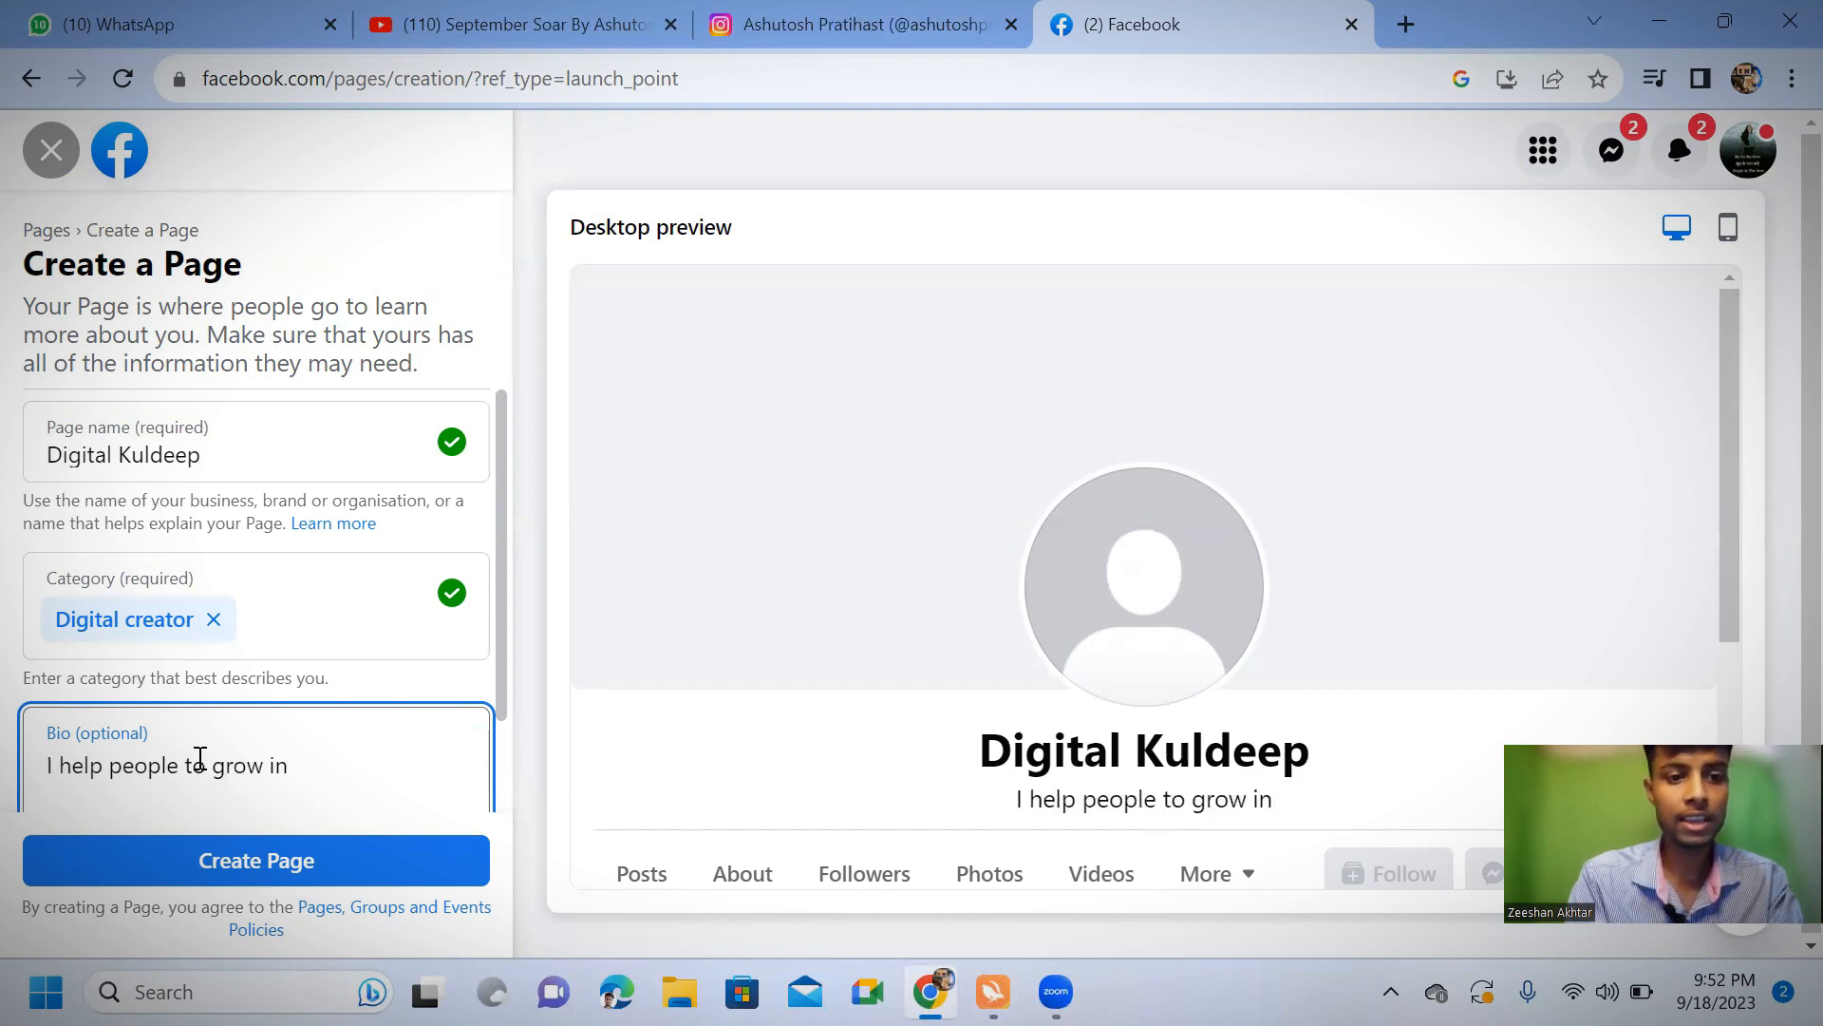
{"action": "type", "text": "life"}
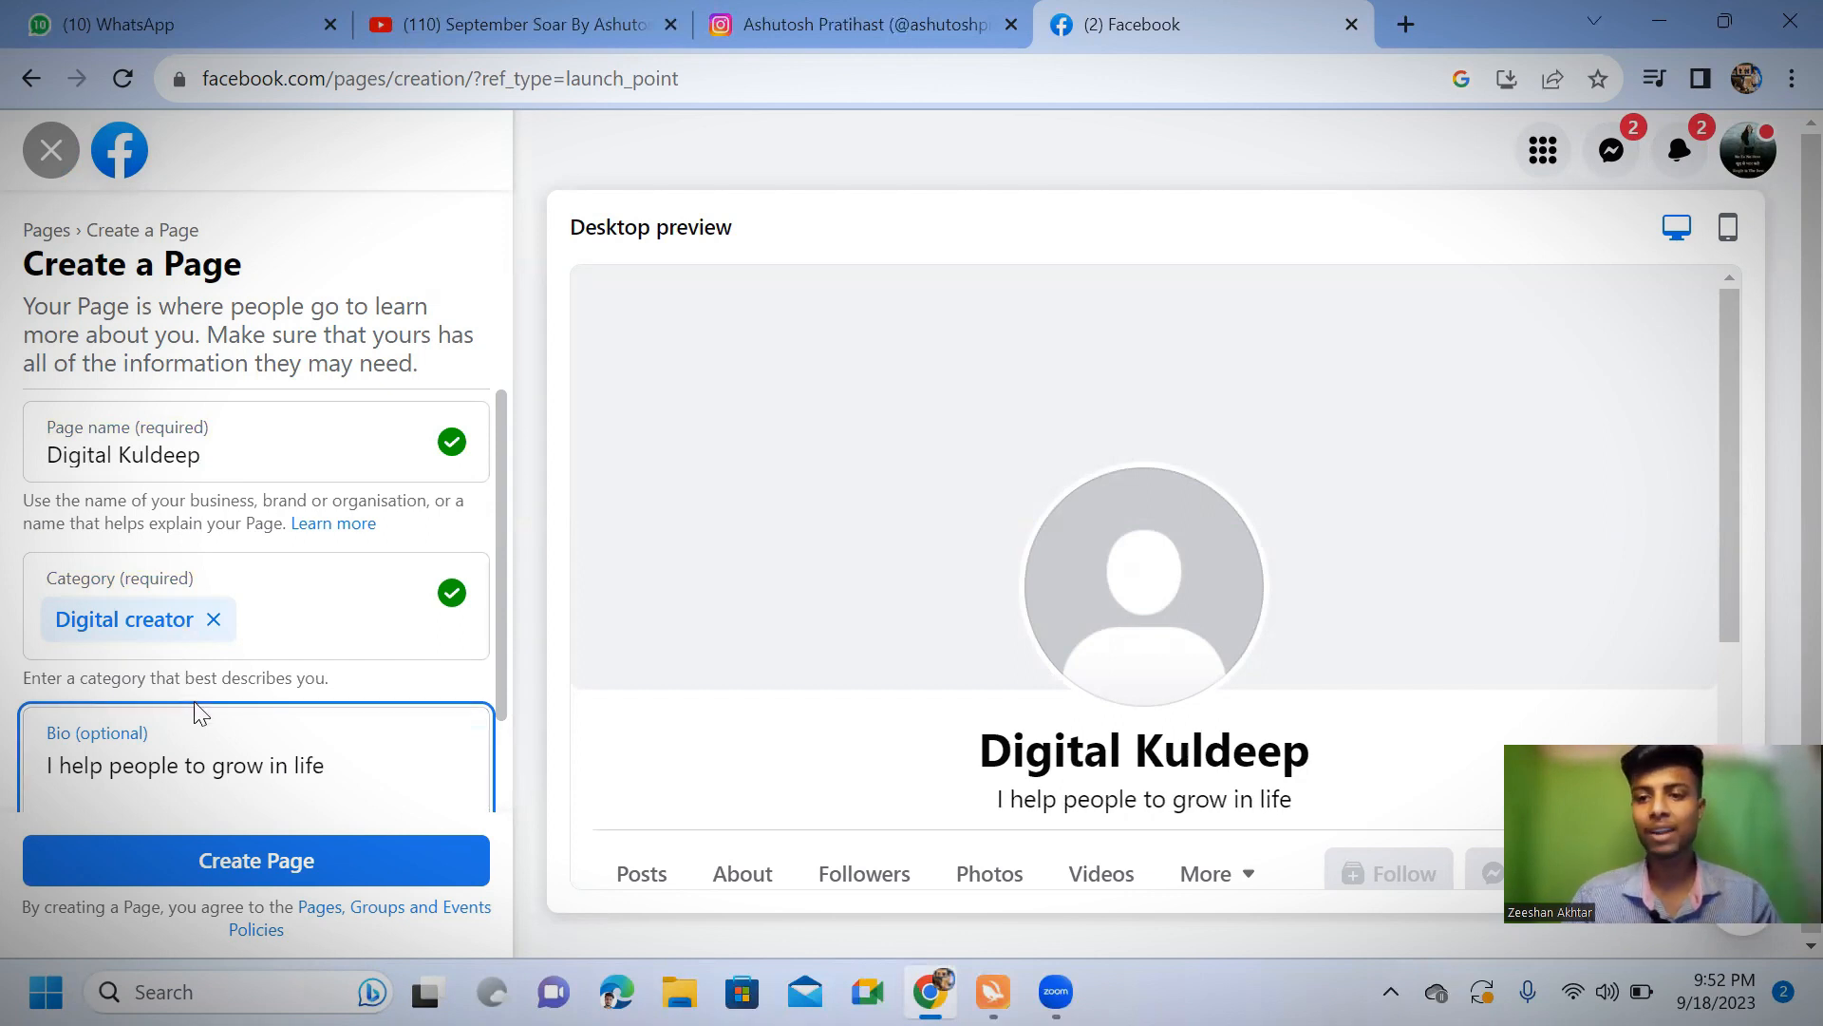
{"action": "scroll", "coordinate": [191, 712], "scroll_direction": "down", "scroll_amount": 1}
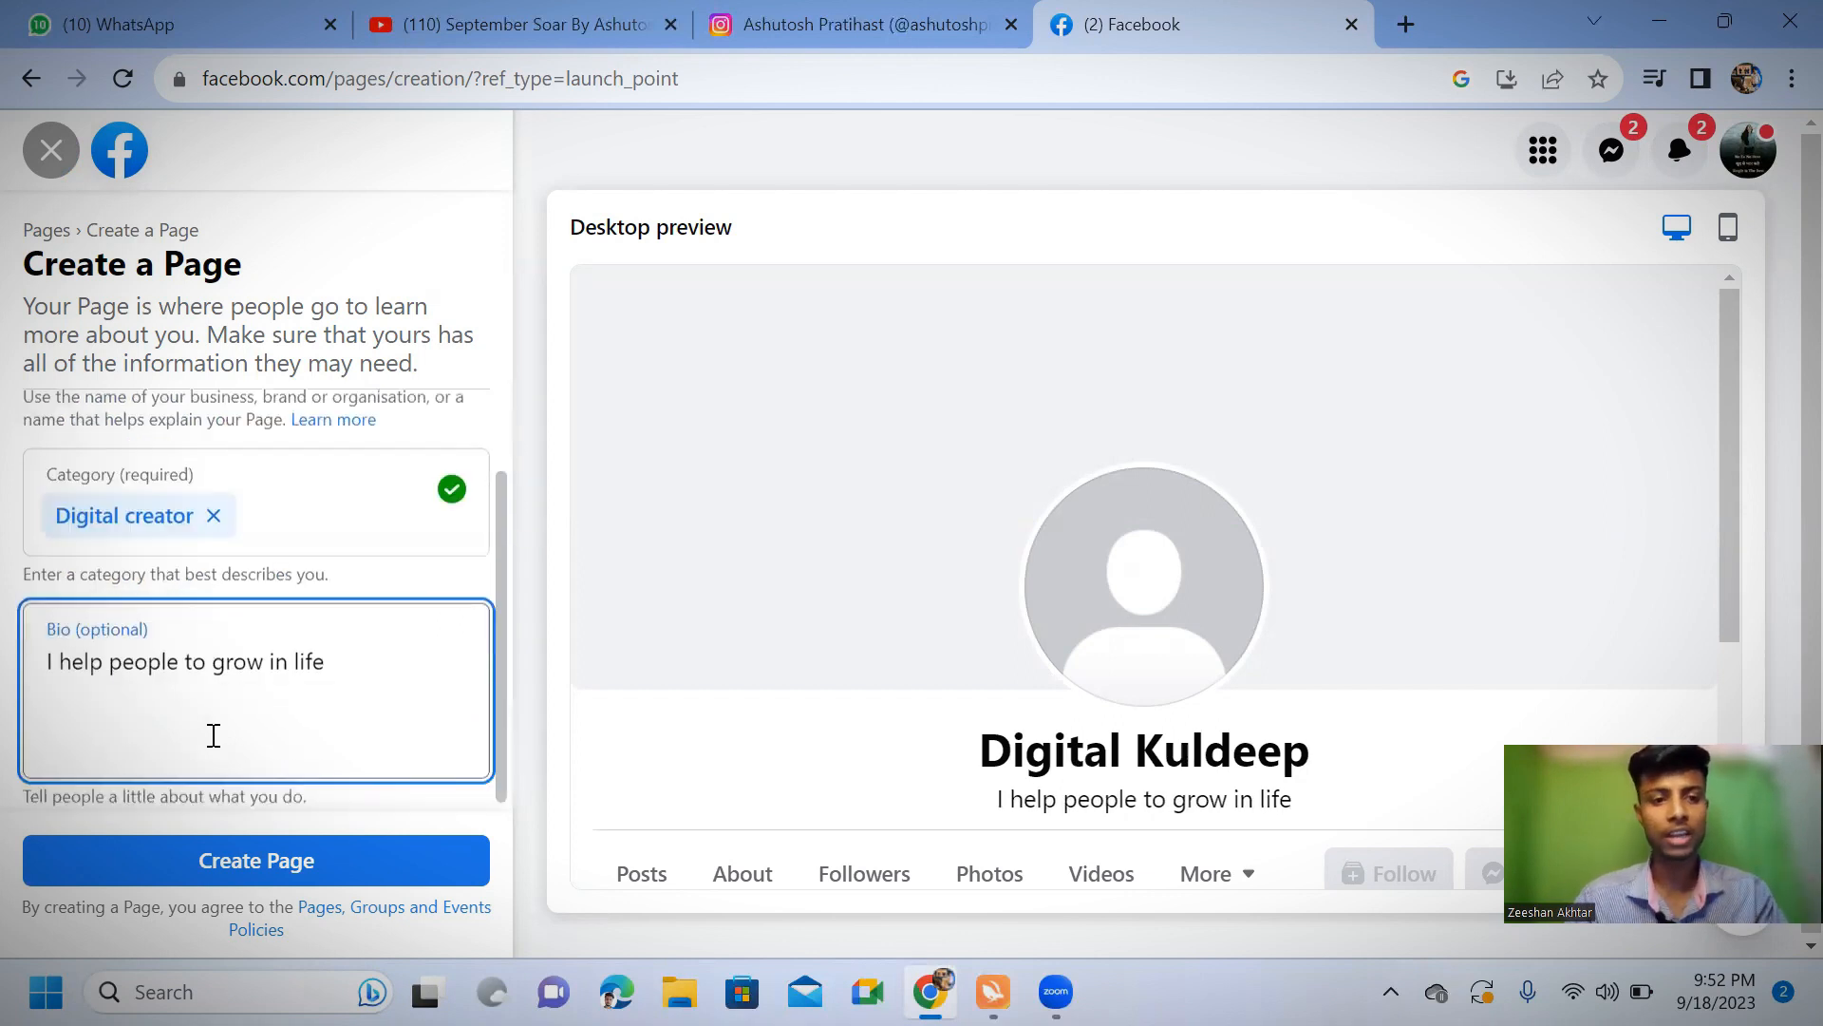
{"action": "left_click", "coordinate": [215, 861]}
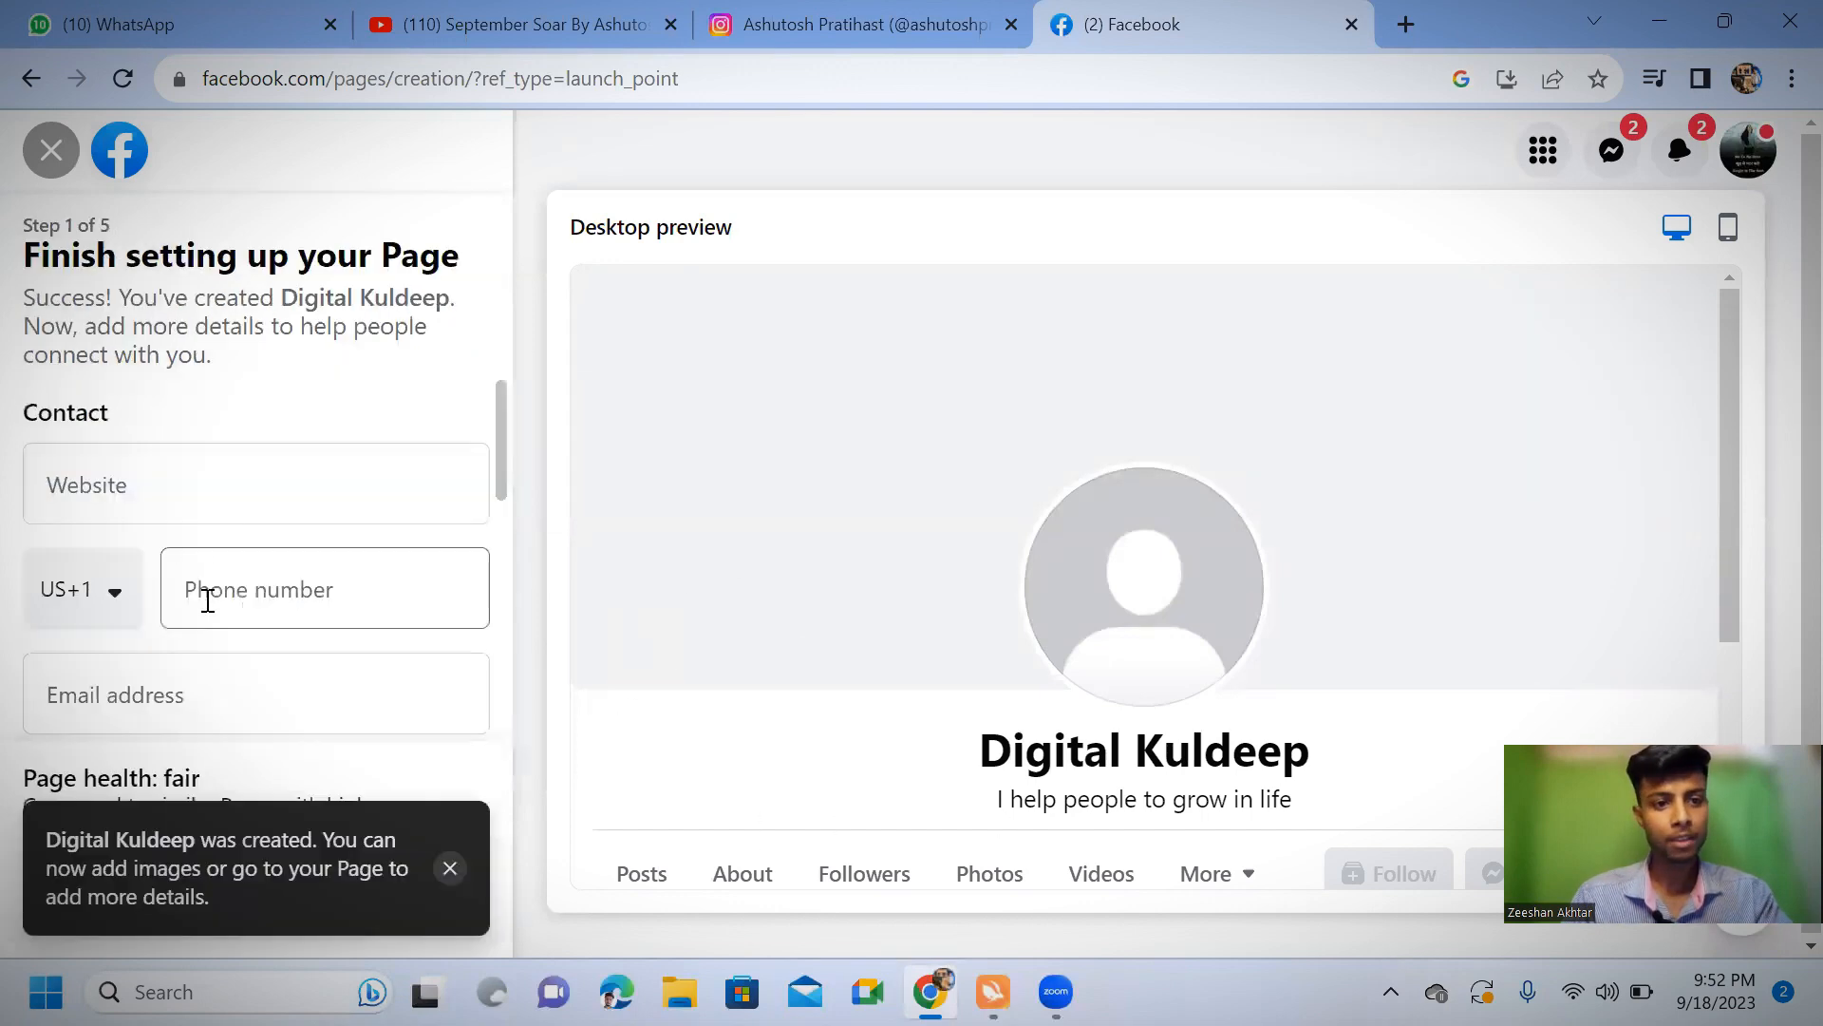
{"action": "left_click", "coordinate": [189, 503]}
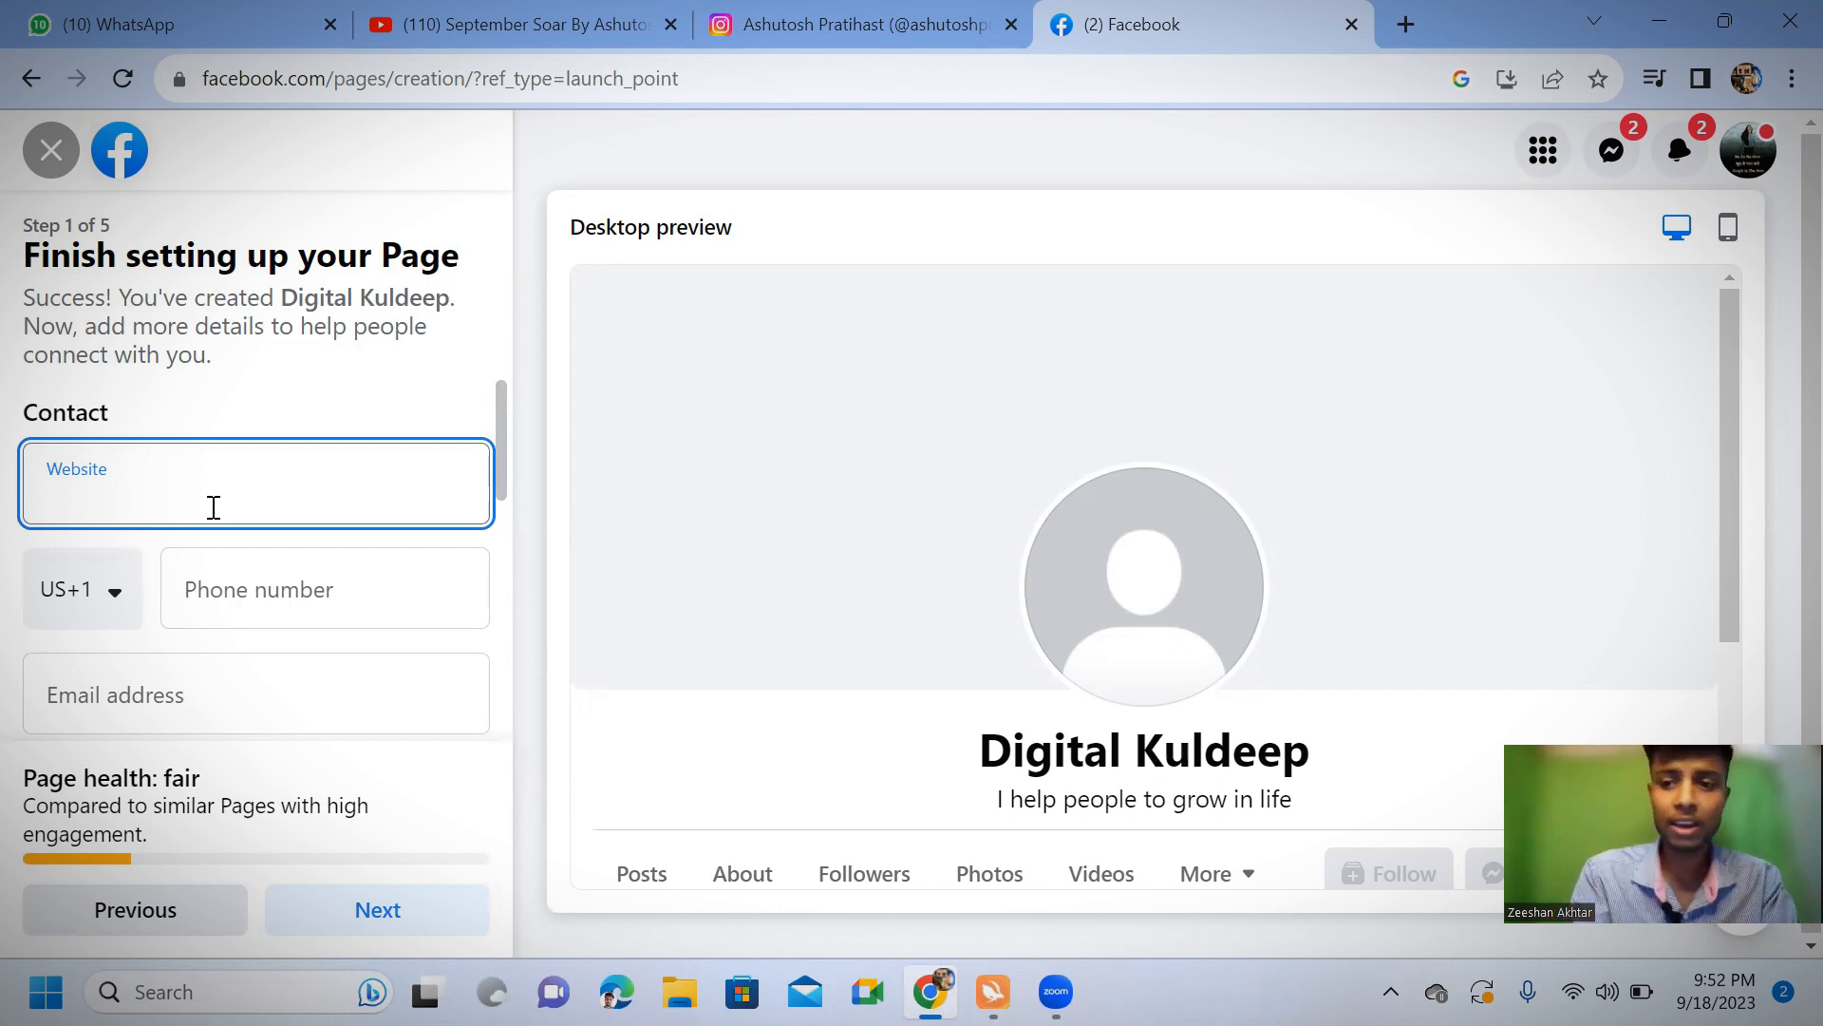
{"action": "type", "text": "www"}
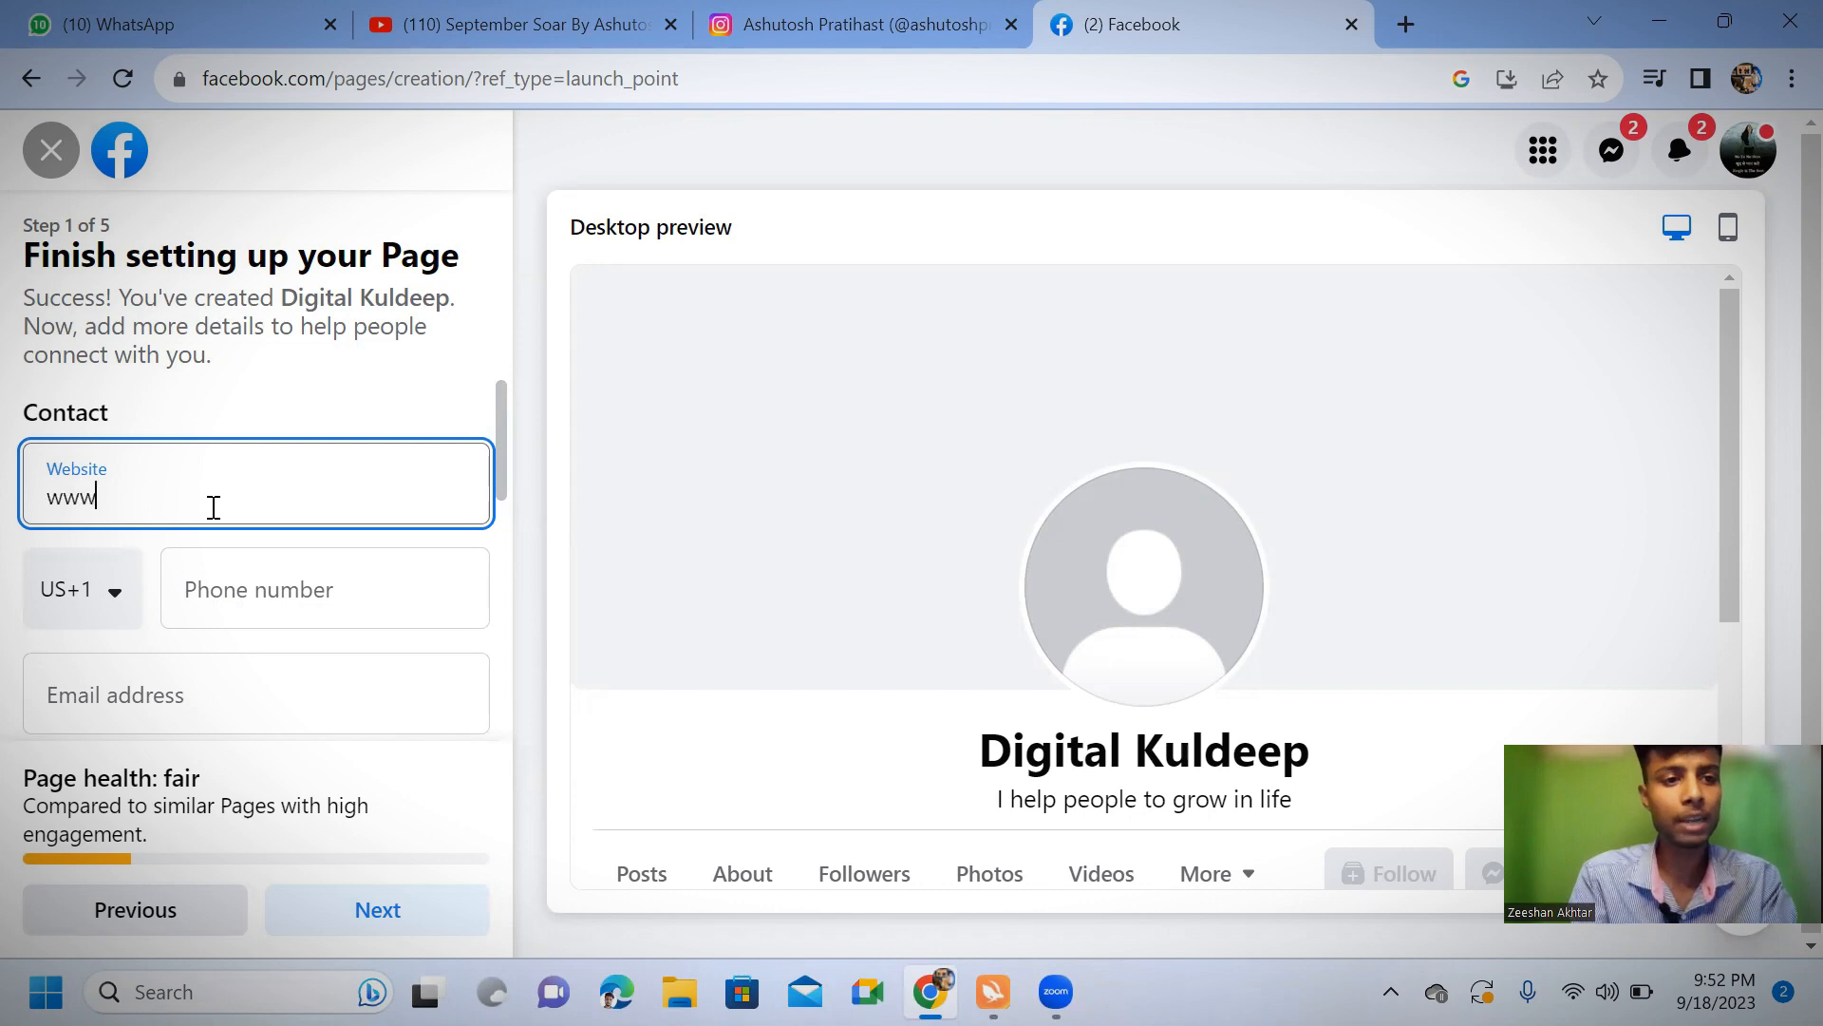
{"action": "type", "text": ".m"}
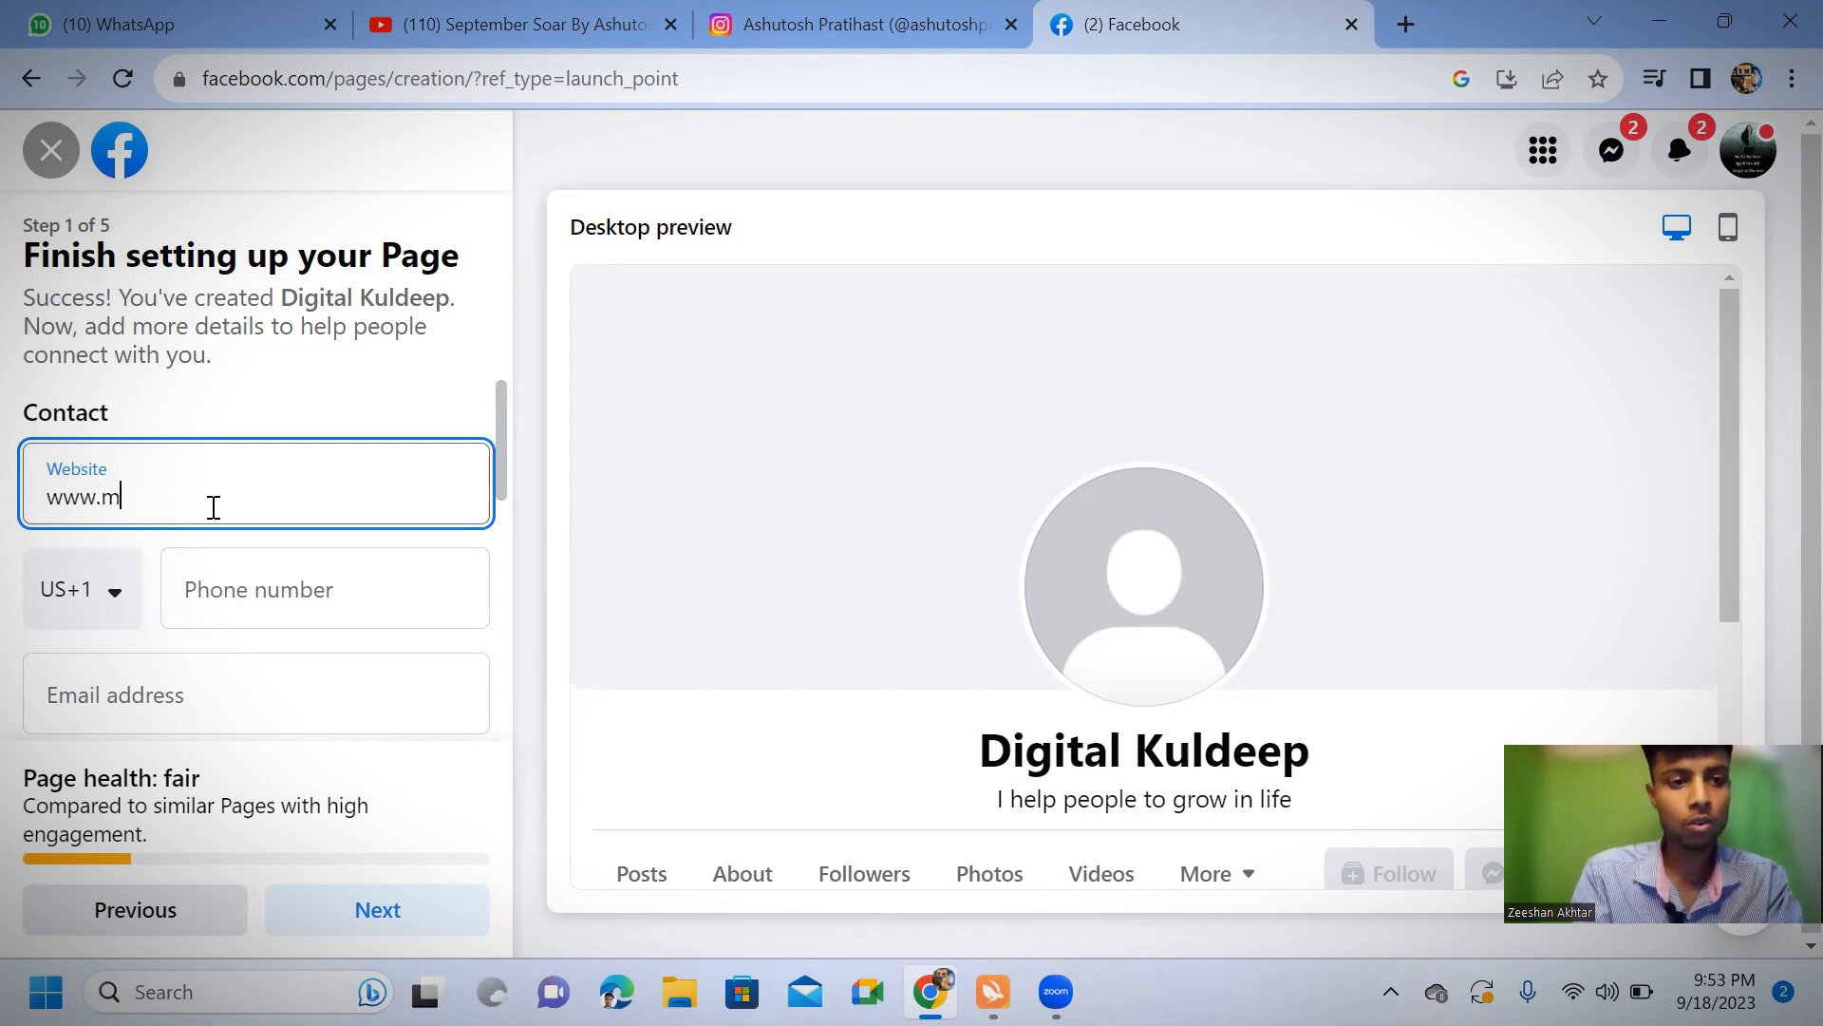
{"action": "type", "text": "illionaire"}
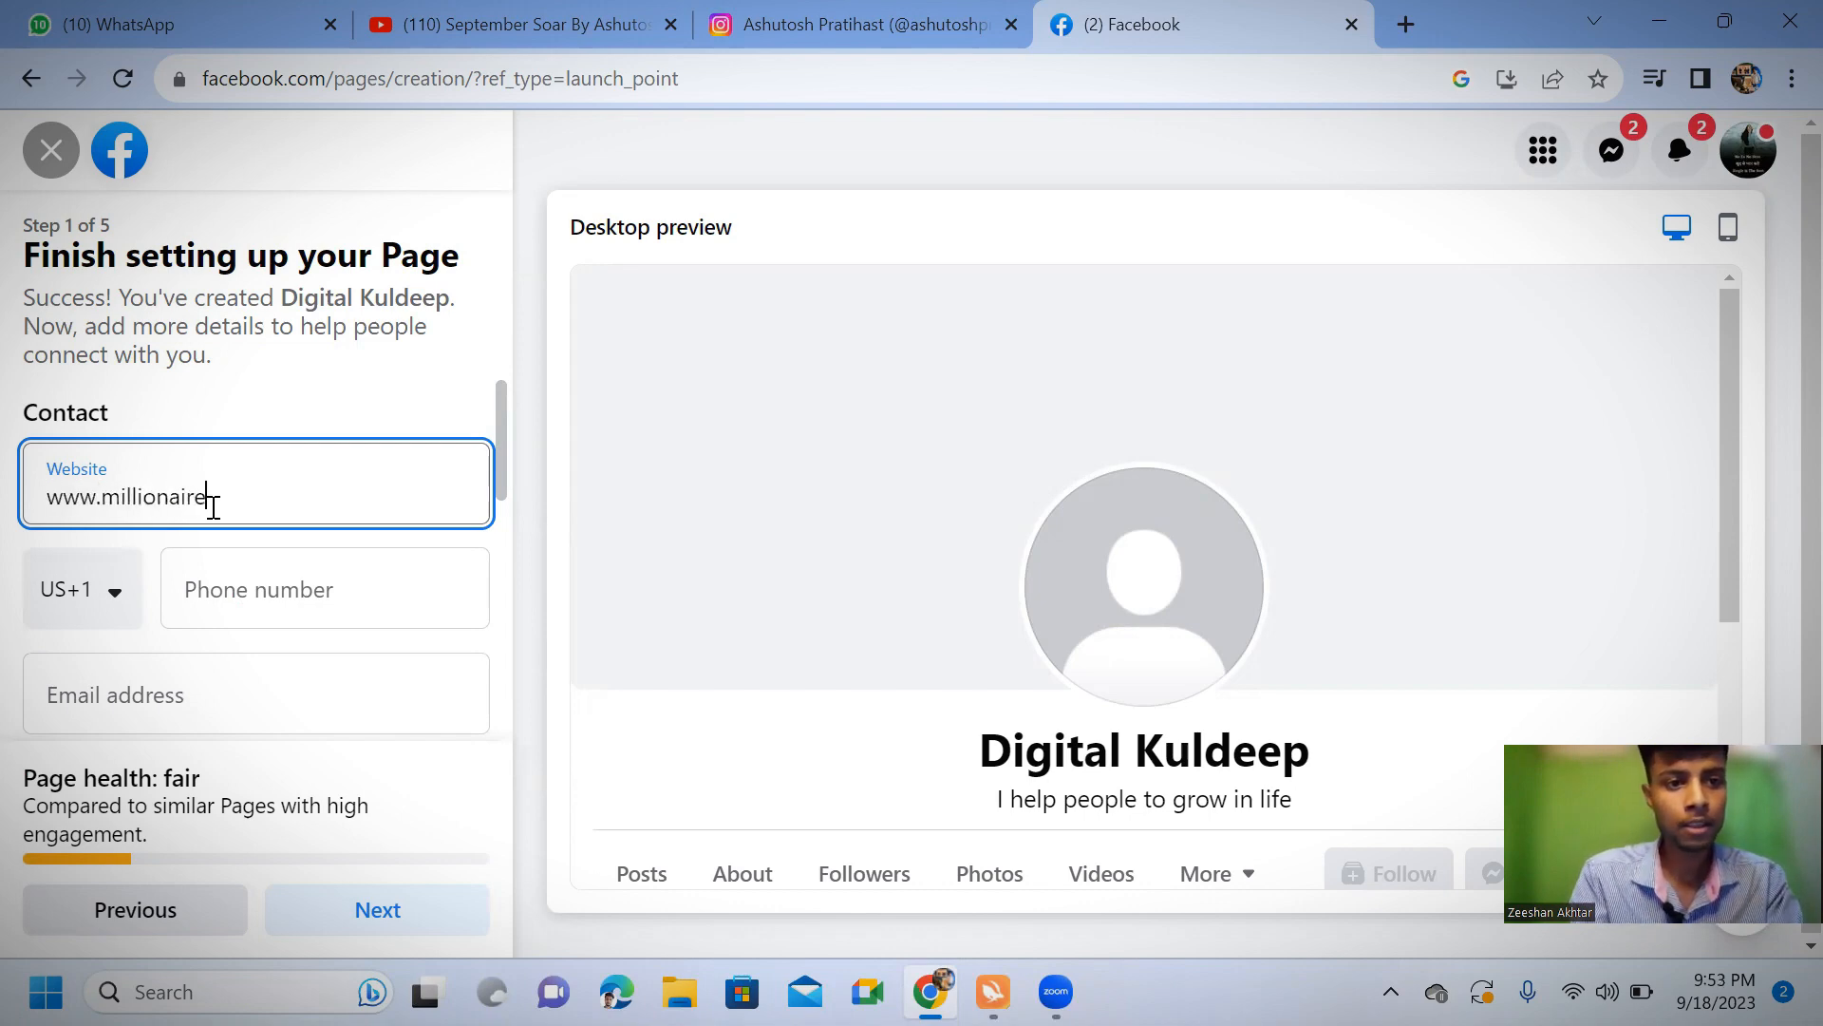
{"action": "type", "text": "tra"}
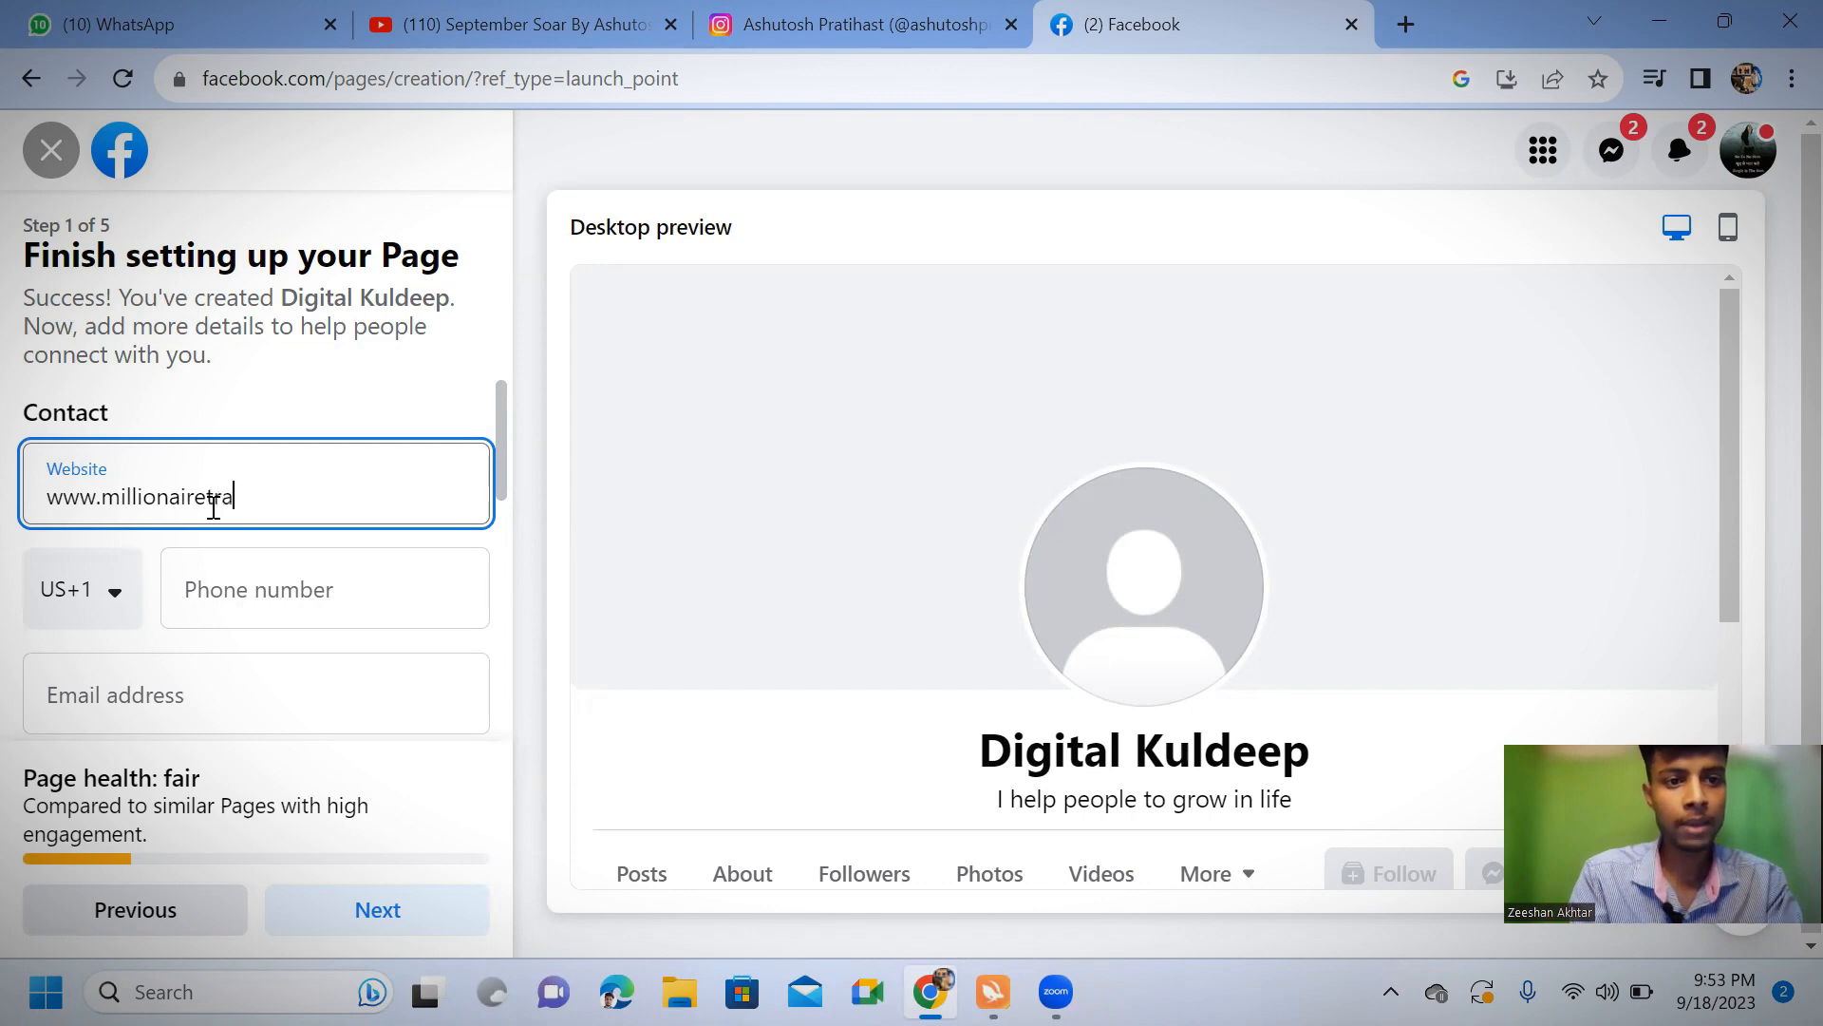
{"action": "type", "text": "ck.com"}
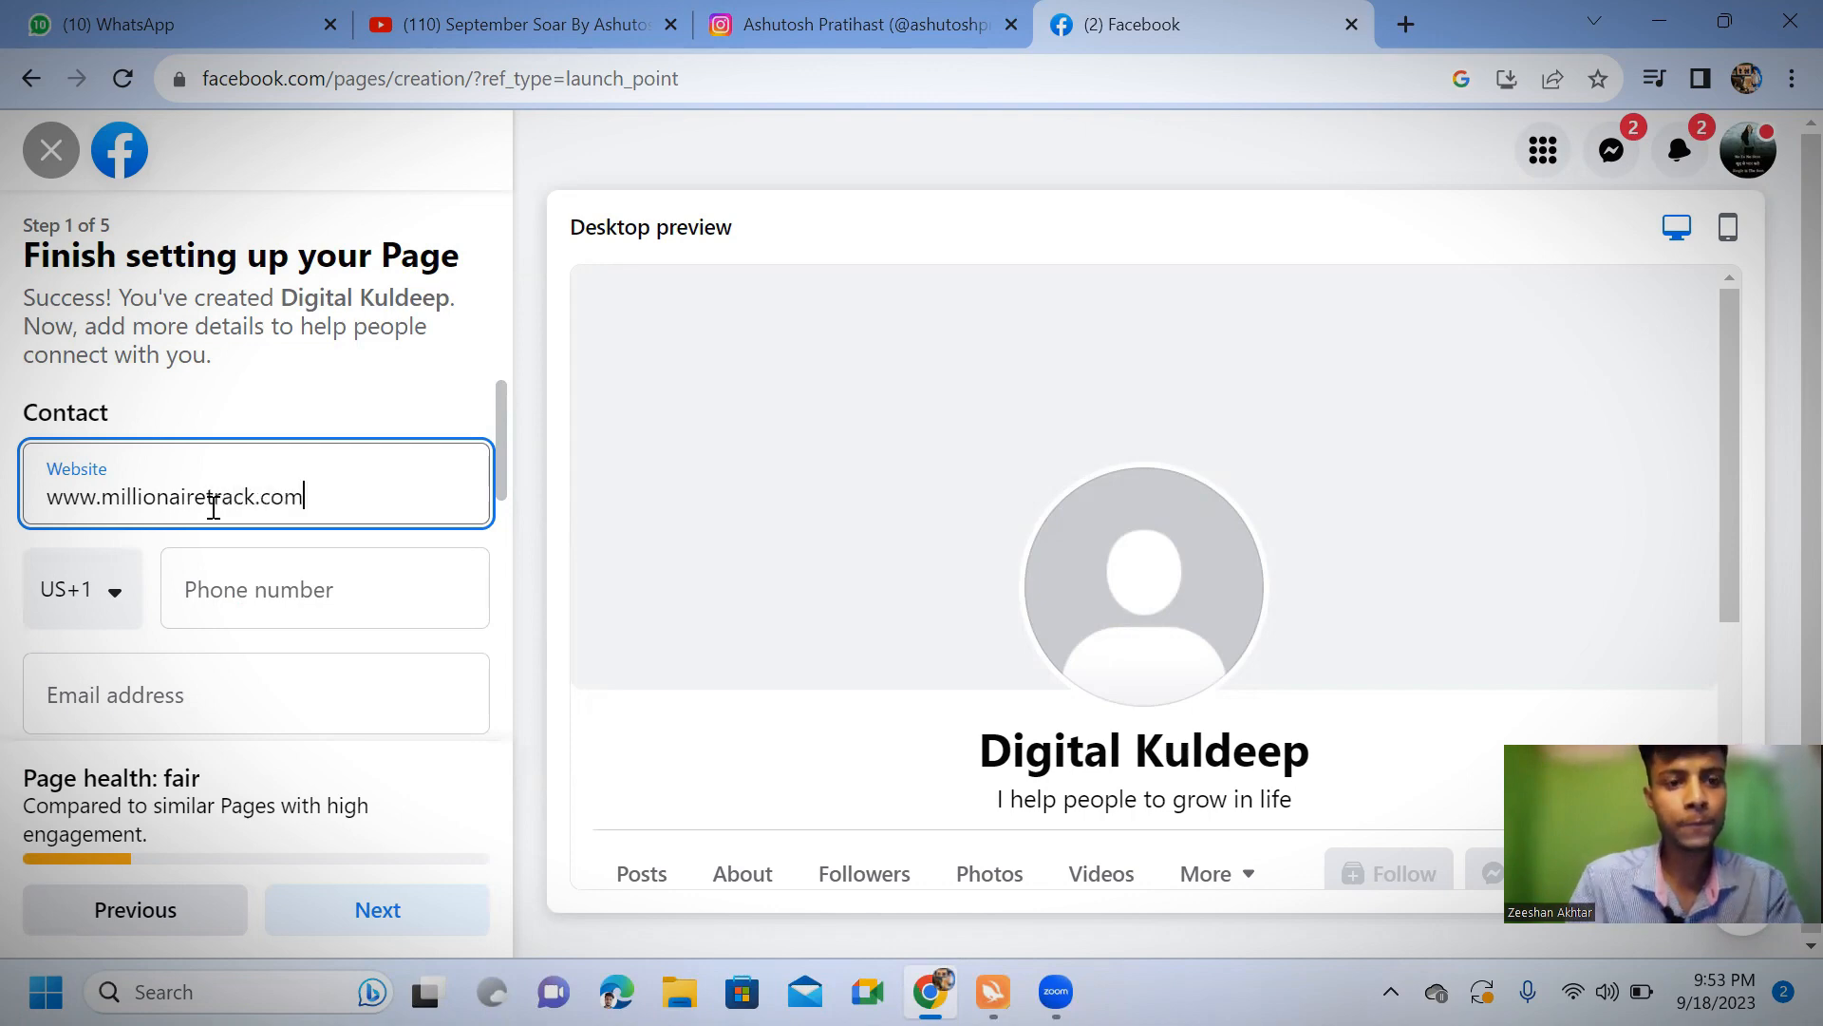
Look up "91" among the phone country codes and choose India (IN+91)
{"action": "left_click", "coordinate": [111, 596]}
{"action": "left_click", "coordinate": [110, 598]}
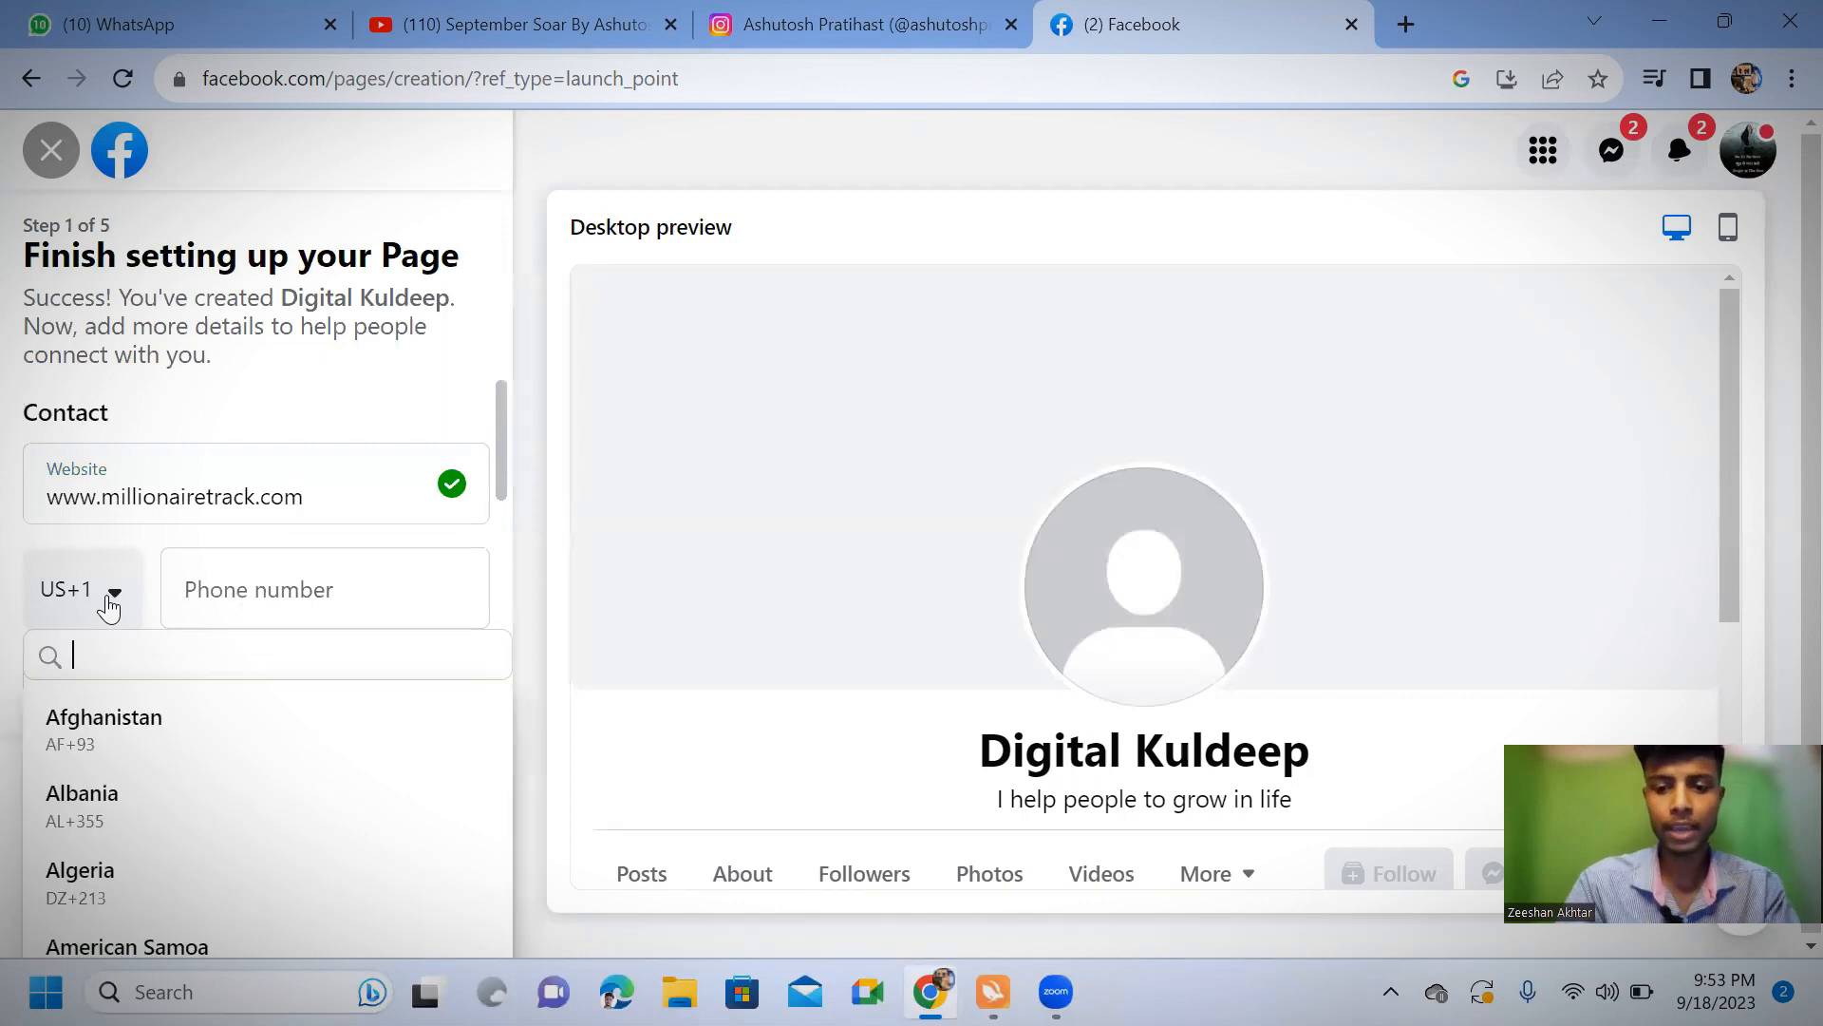
{"action": "type", "text": "91"}
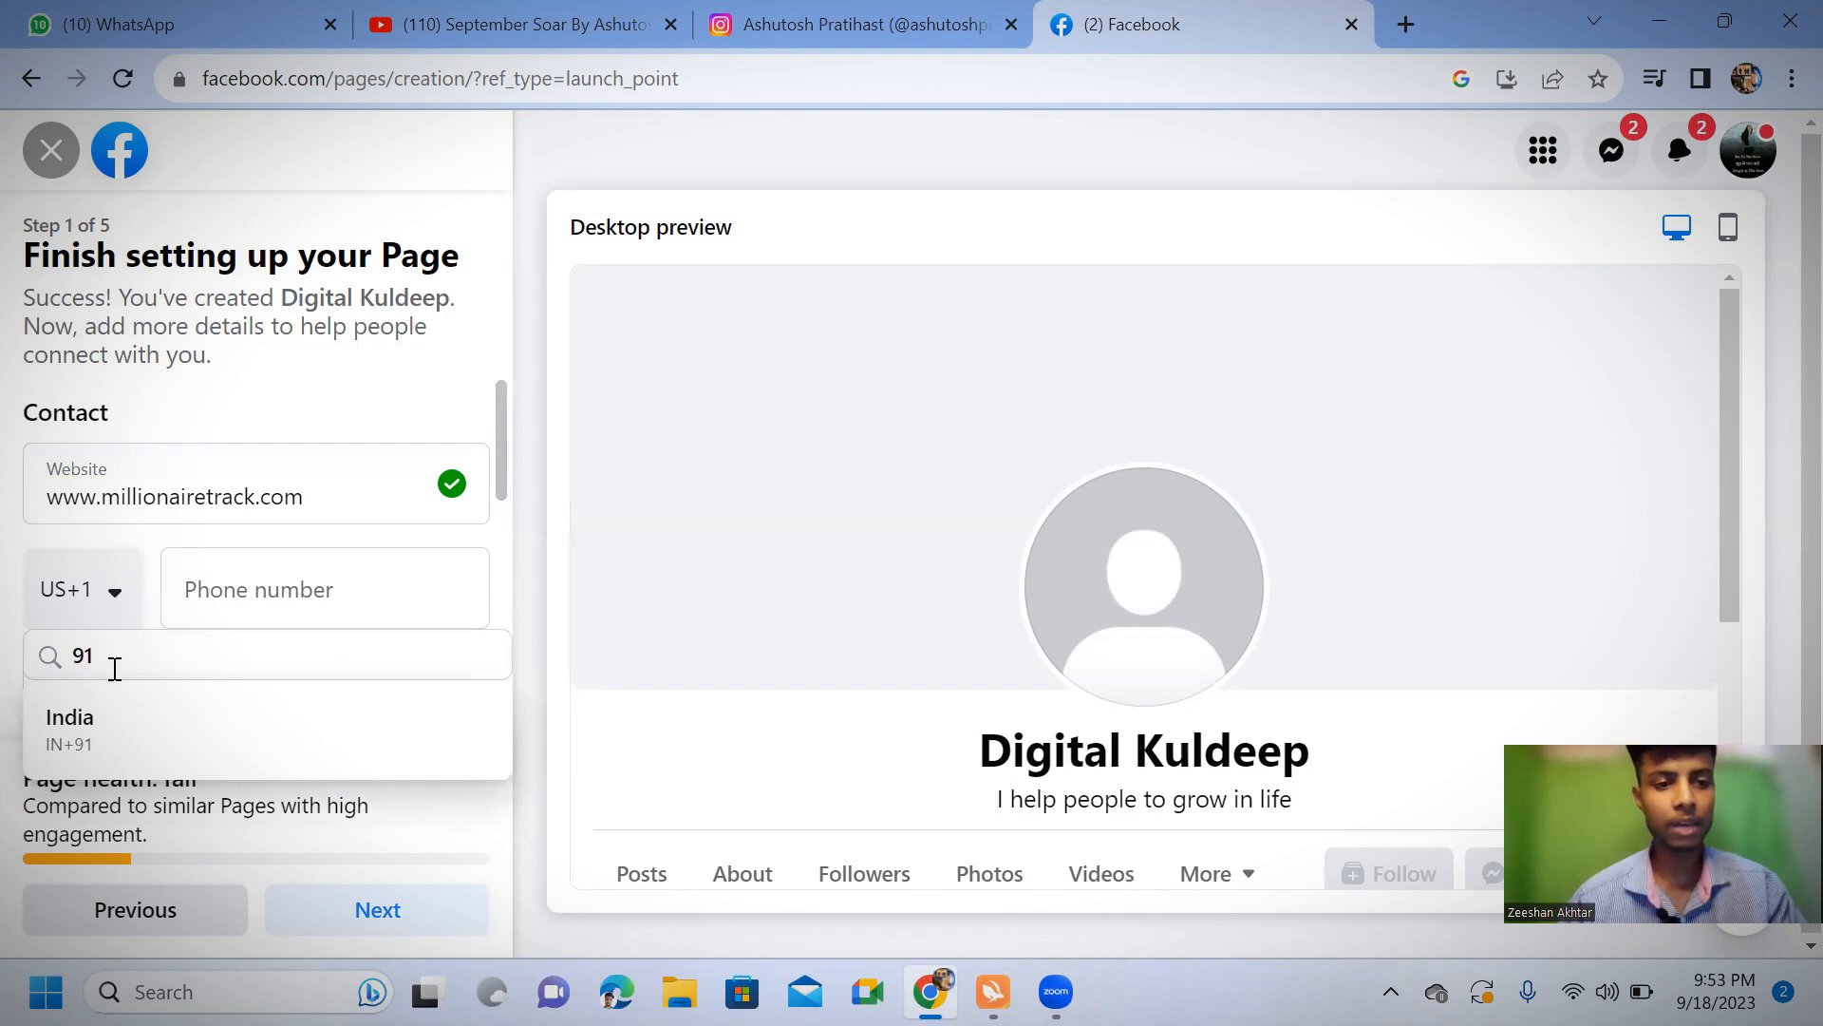
{"action": "left_click", "coordinate": [133, 732]}
Enter the Page's contact phone number
{"action": "left_click", "coordinate": [277, 583]}
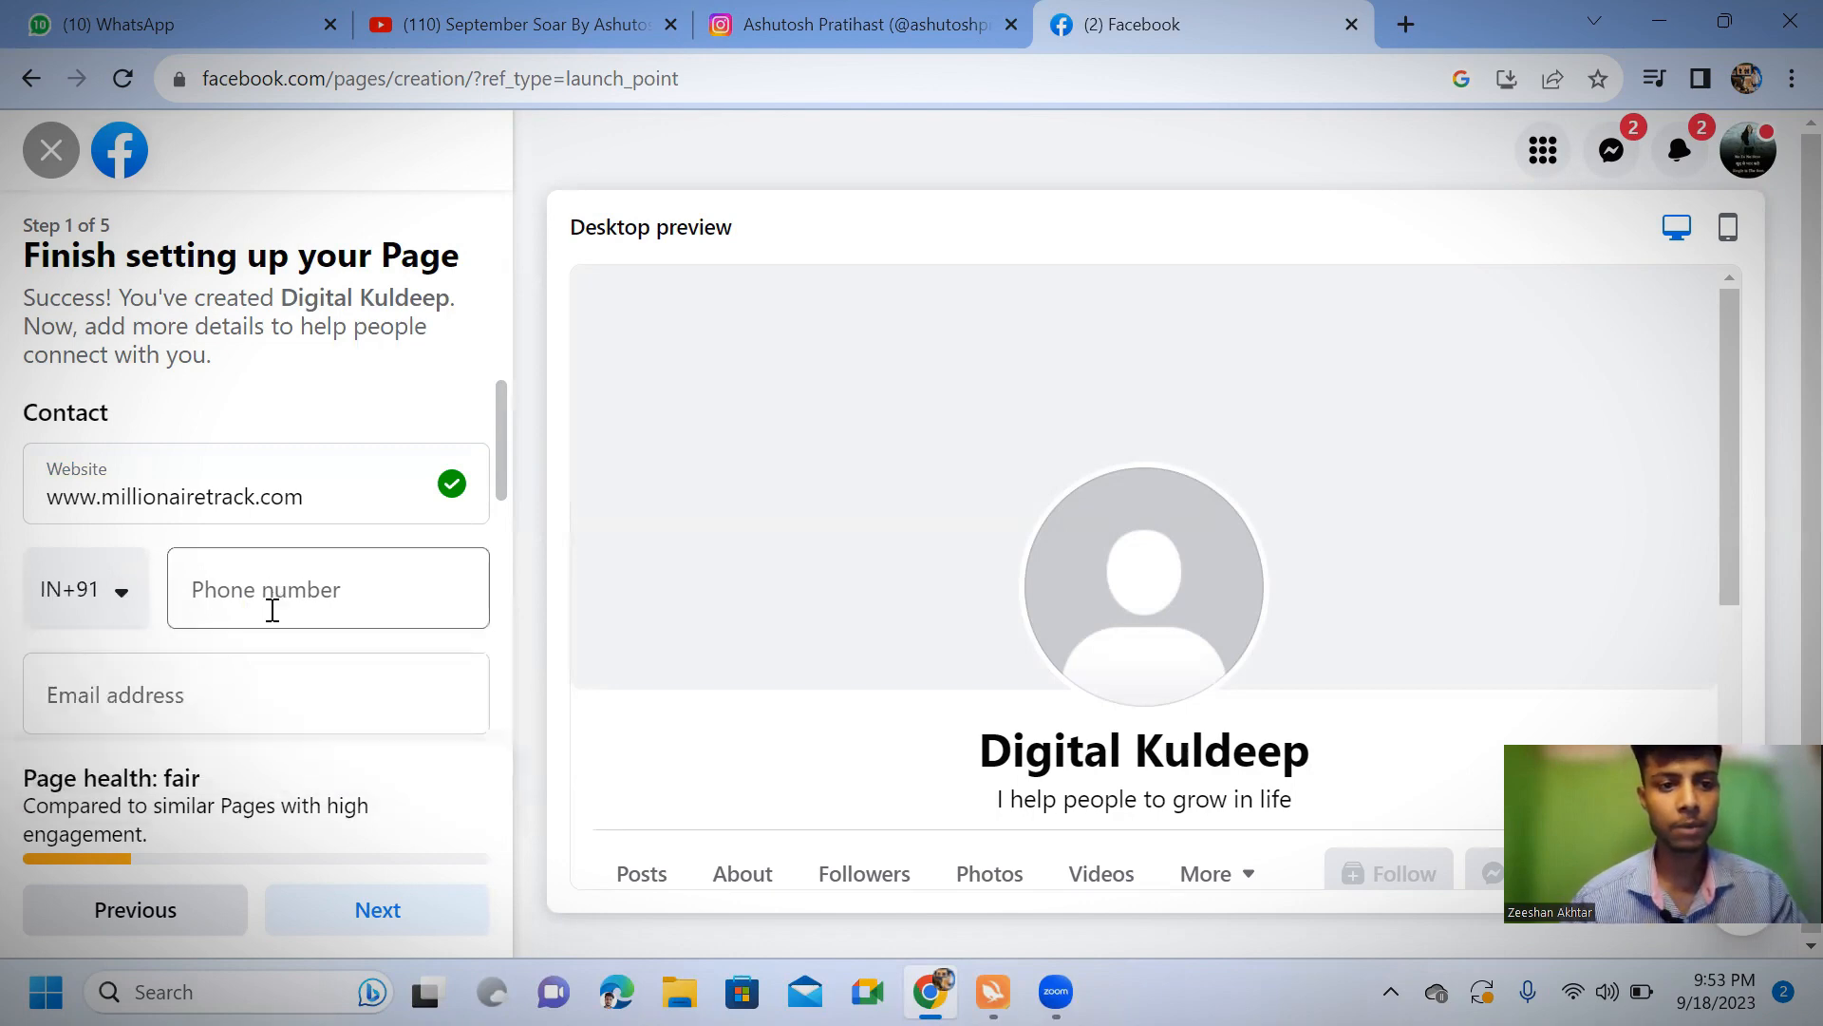
{"action": "left_click", "coordinate": [272, 602]}
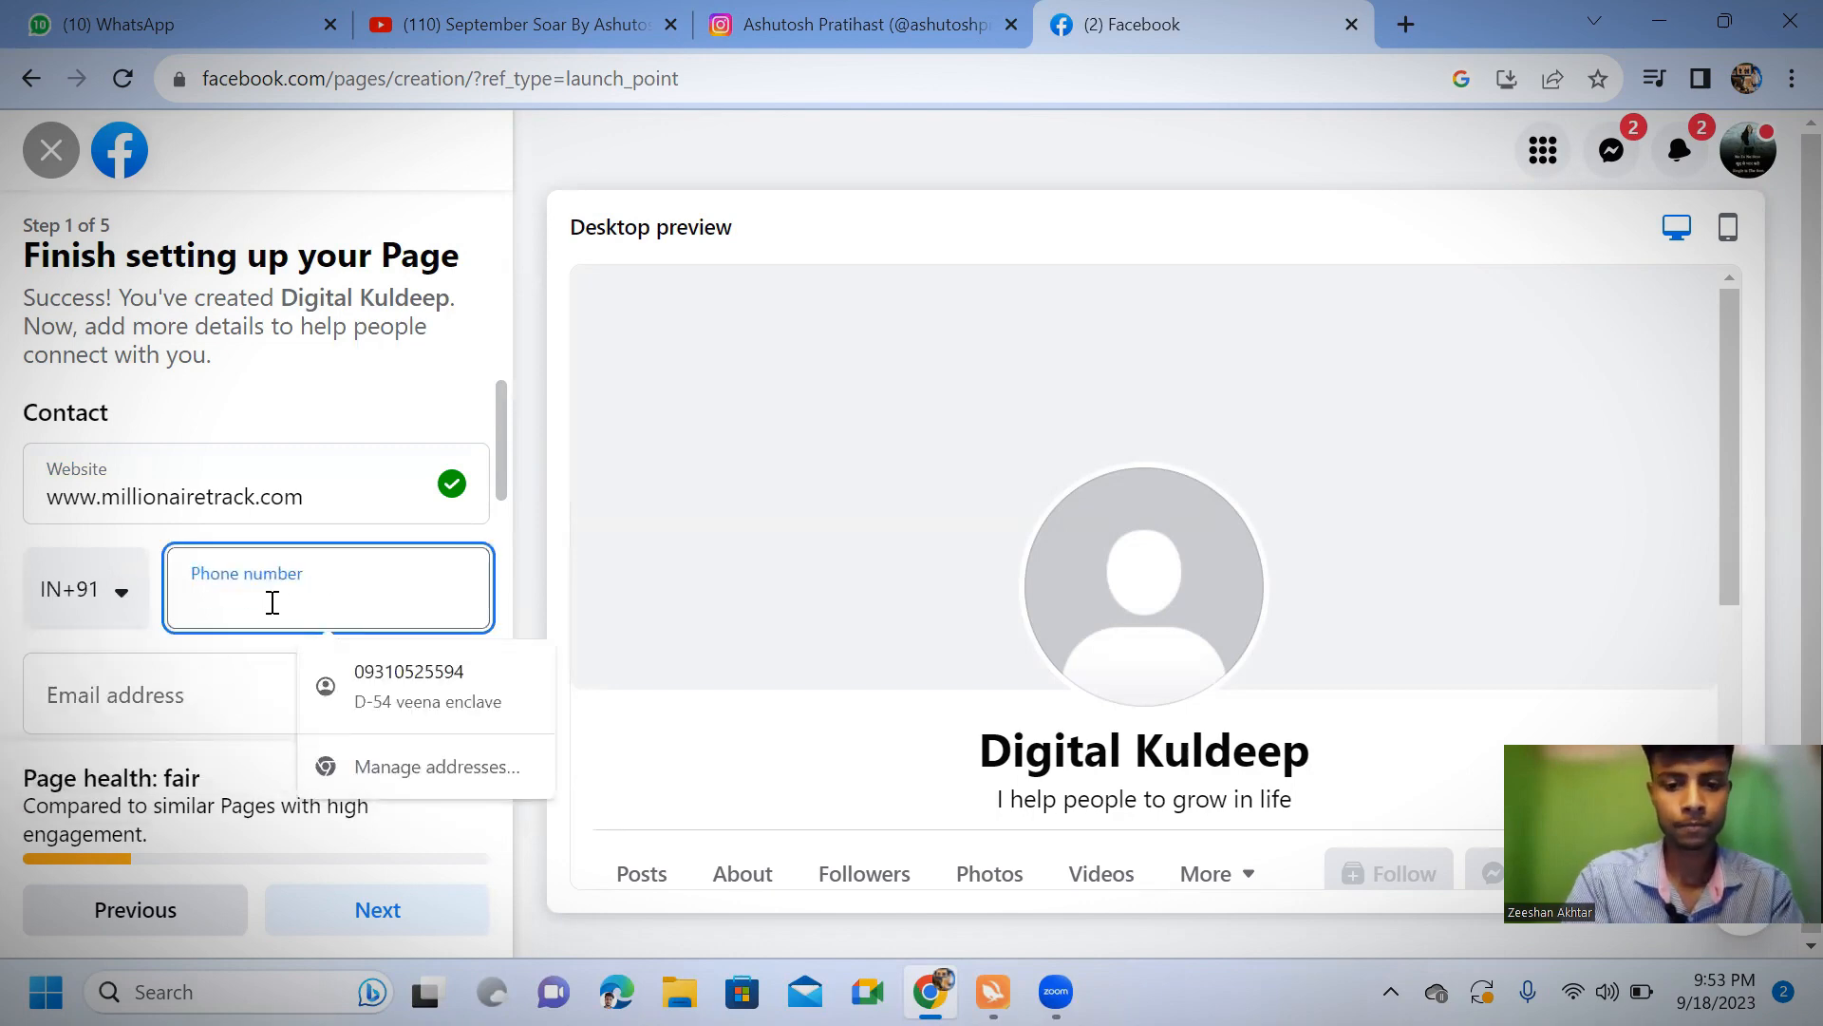
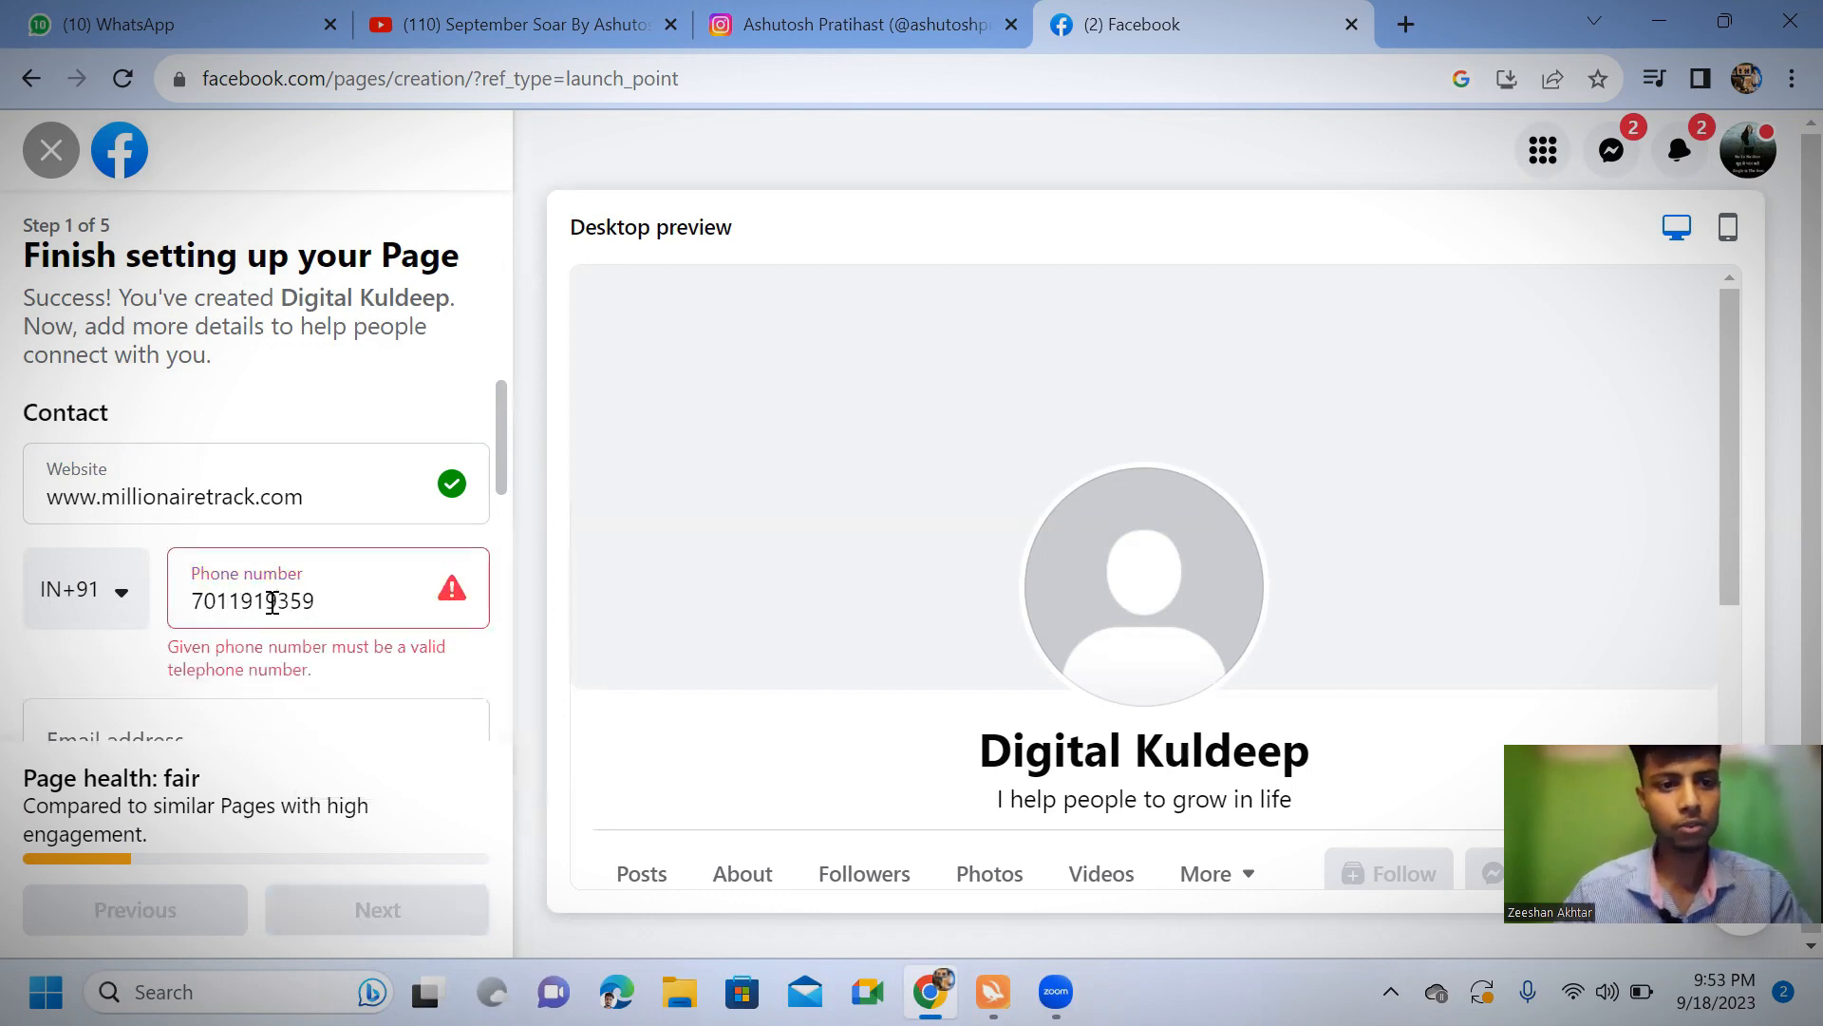
Fill in the Page's contact email address
{"action": "left_click", "coordinate": [207, 698]}
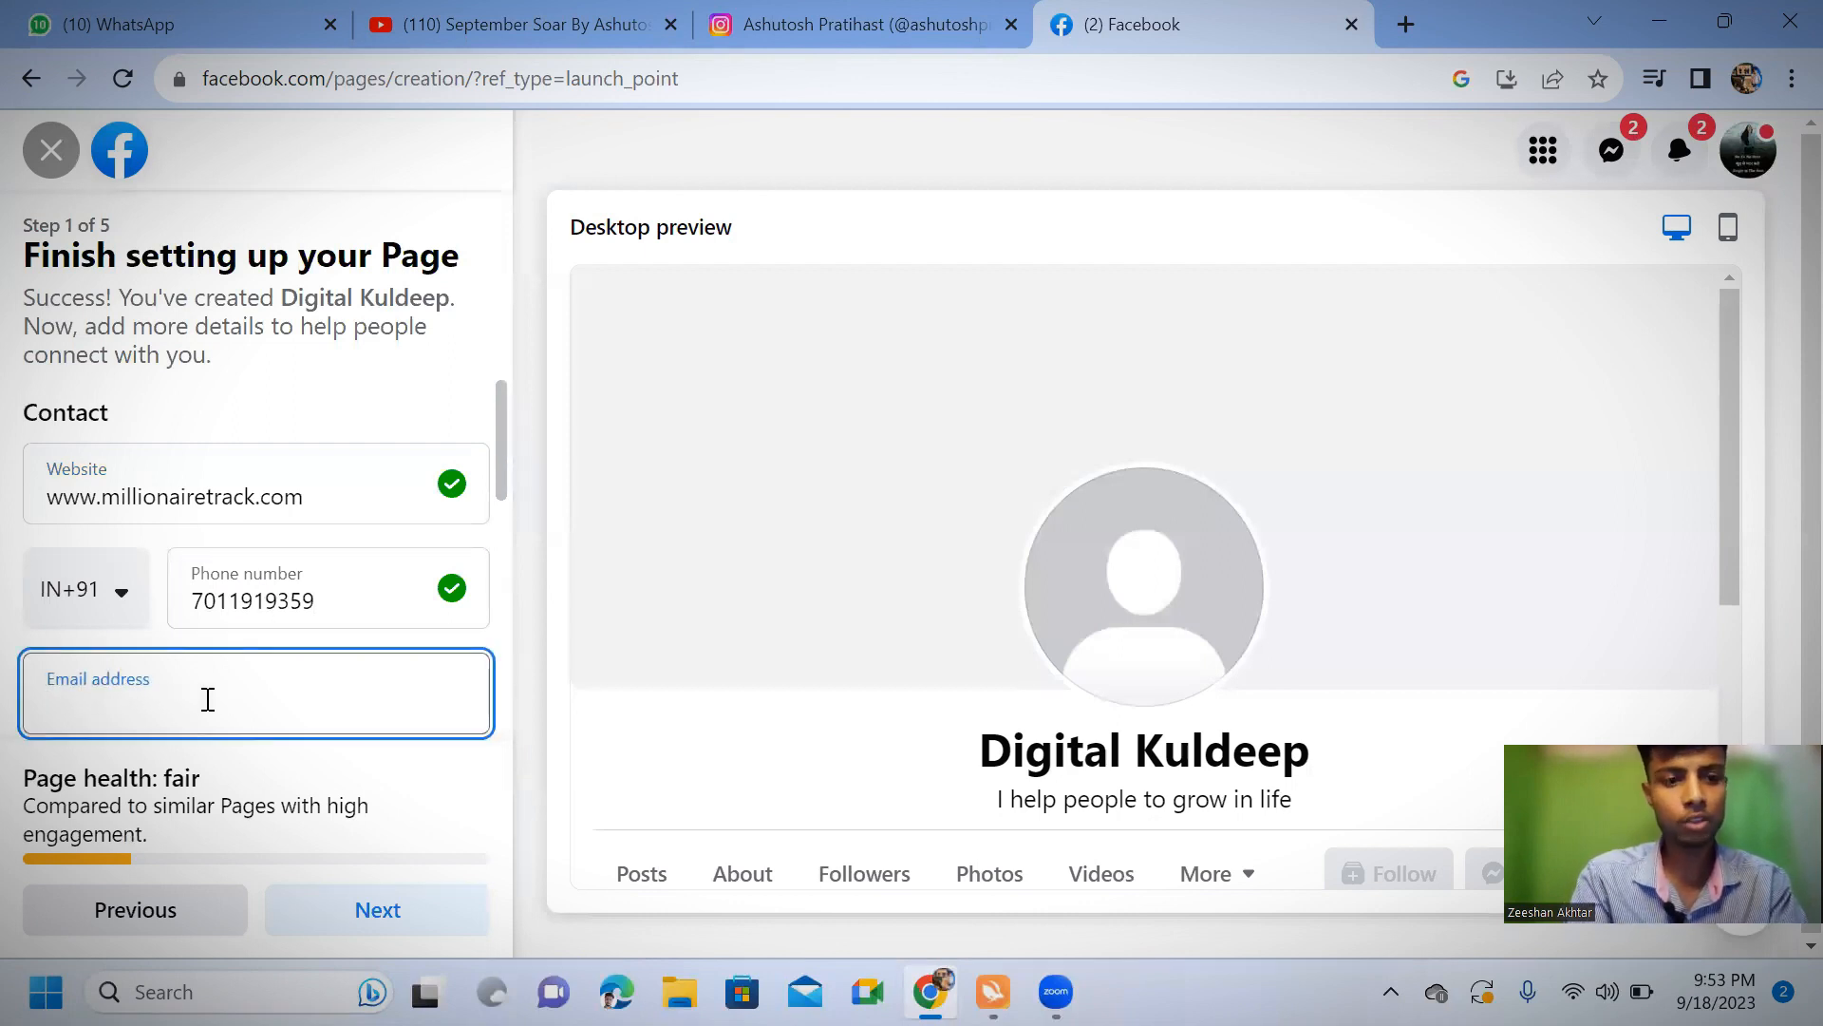
{"action": "type", "text": "sk"}
{"action": "key", "text": "BackSpace"}
{"action": "key", "text": "BackSpace"}
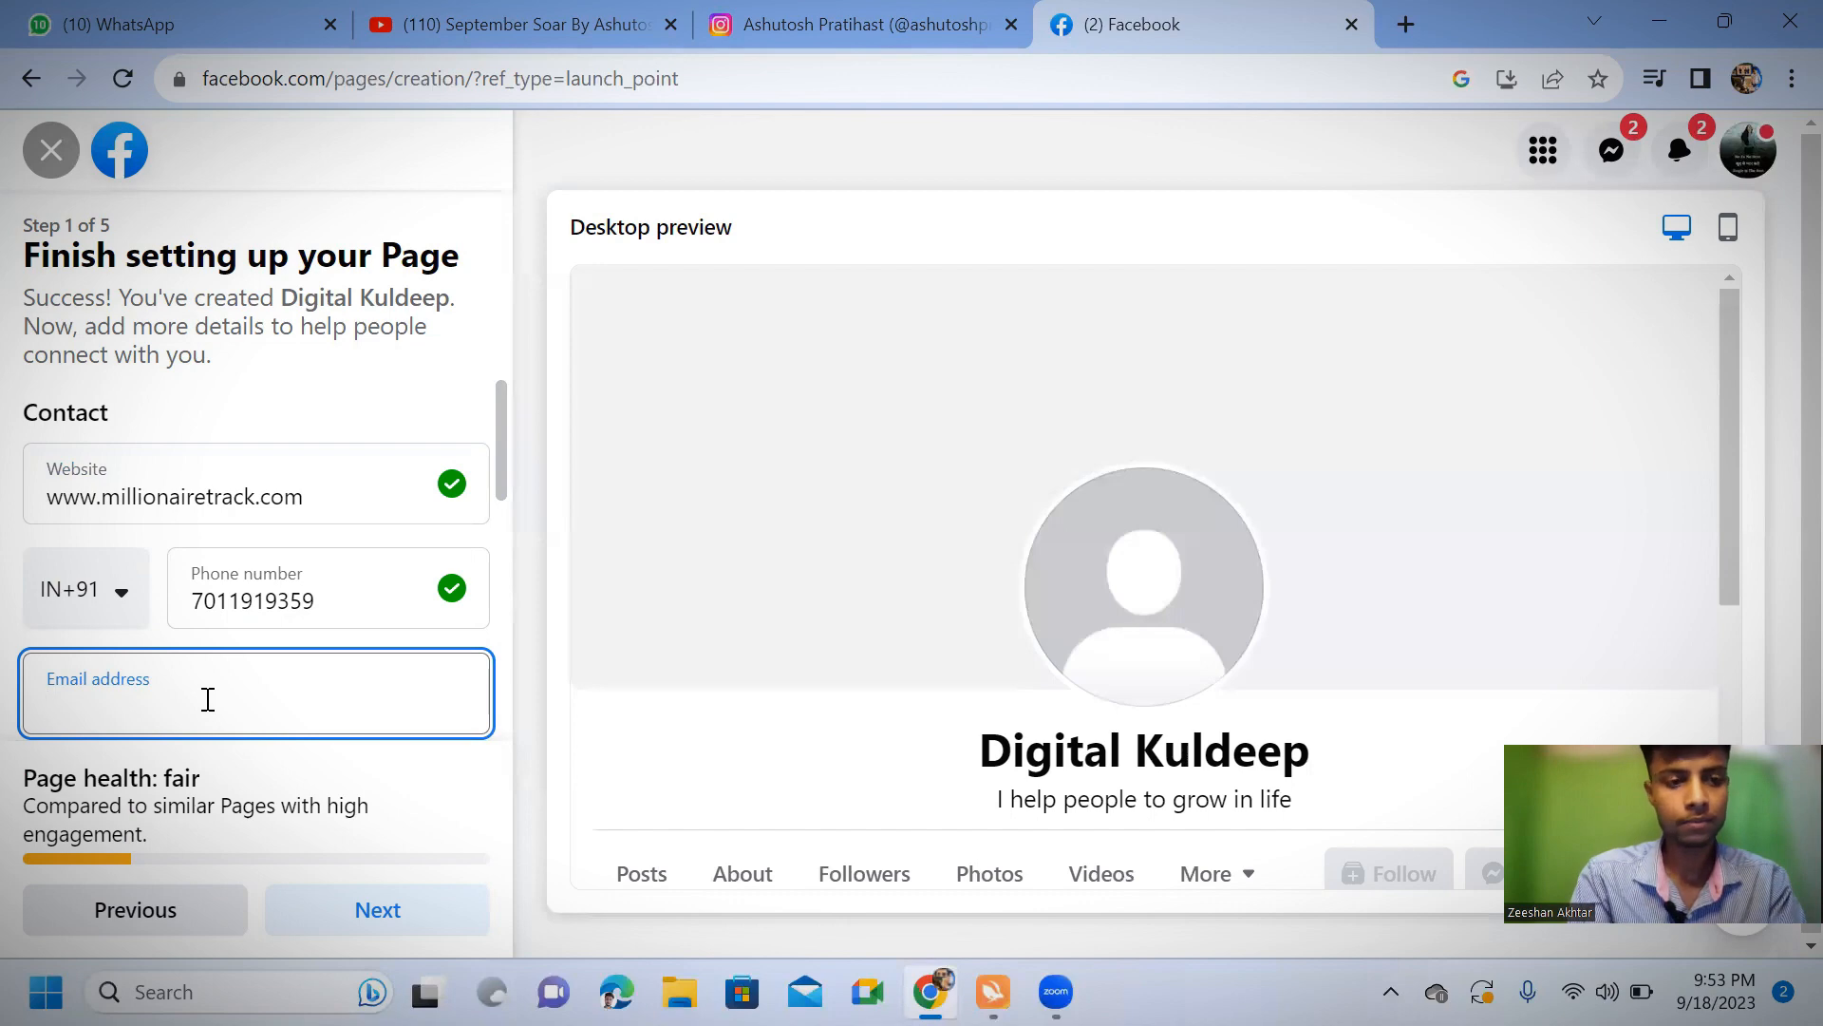
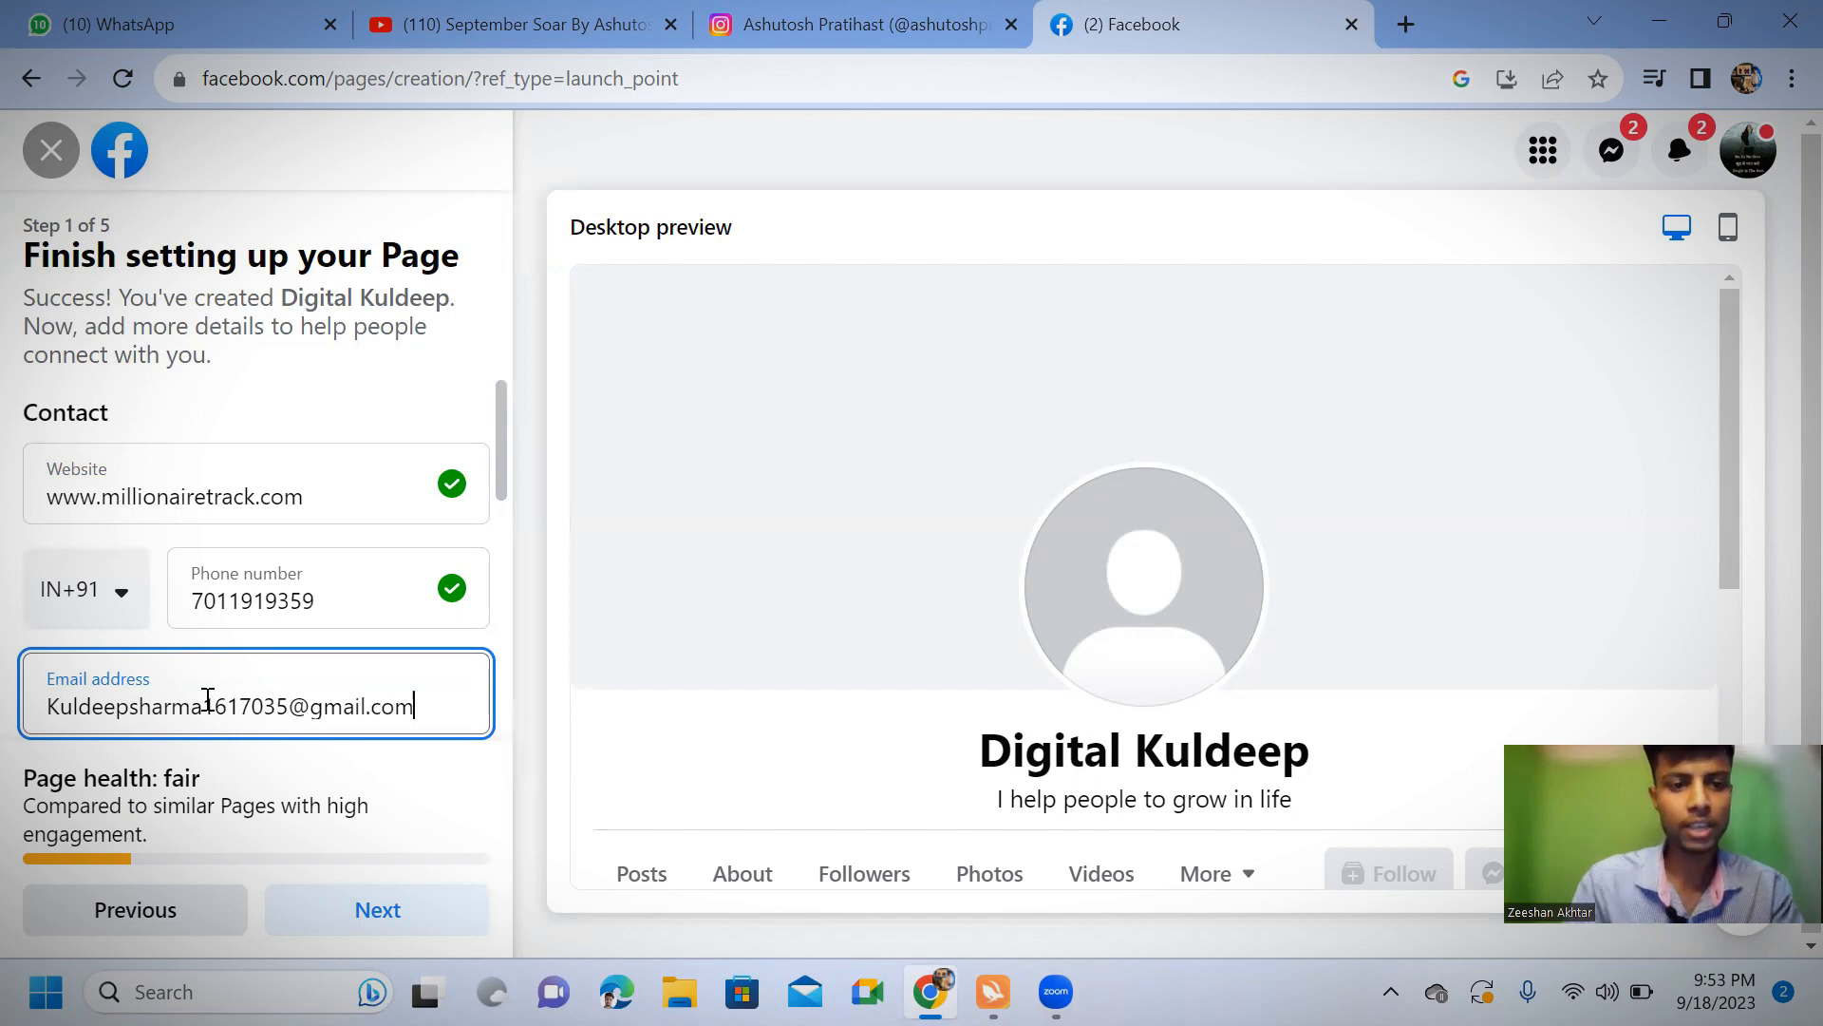
Fill in the Page's street address, town and postcode from the first saved address suggestion, without choosing any of the suggested cities
{"action": "scroll", "coordinate": [161, 750], "scroll_direction": "down", "scroll_amount": 5}
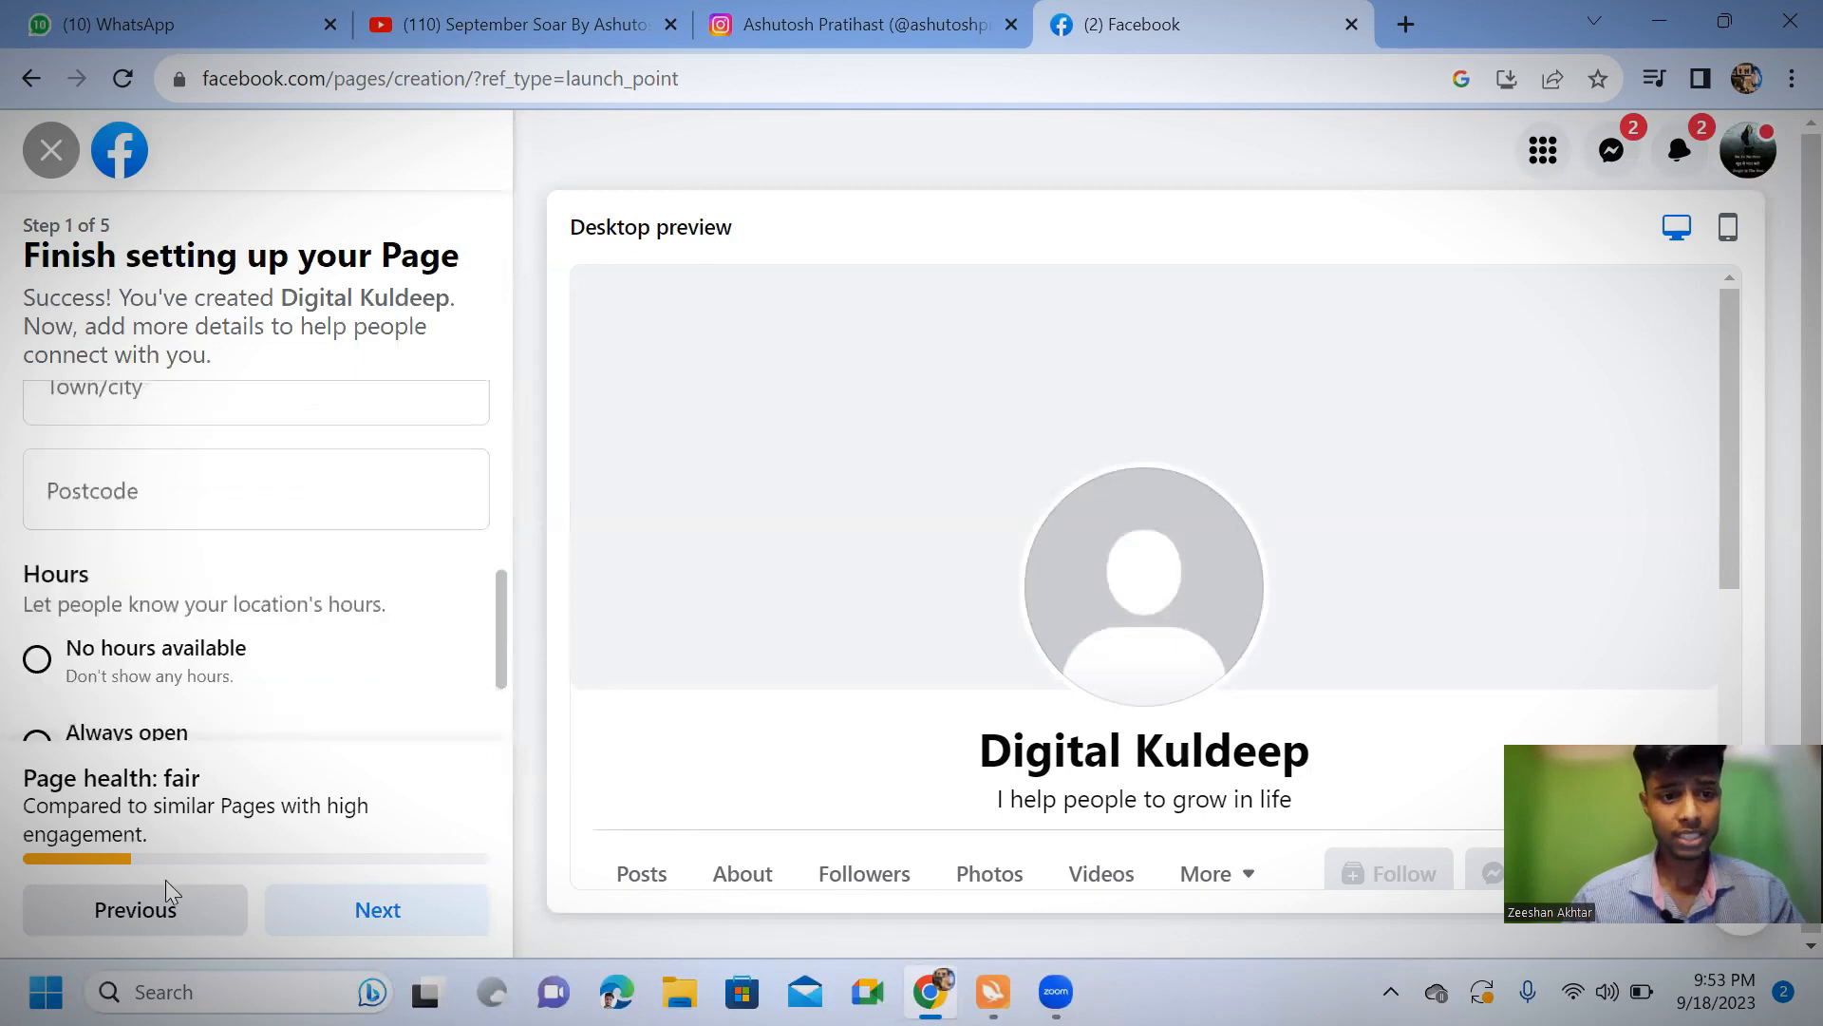
{"action": "scroll", "coordinate": [114, 683], "scroll_direction": "up", "scroll_amount": 3}
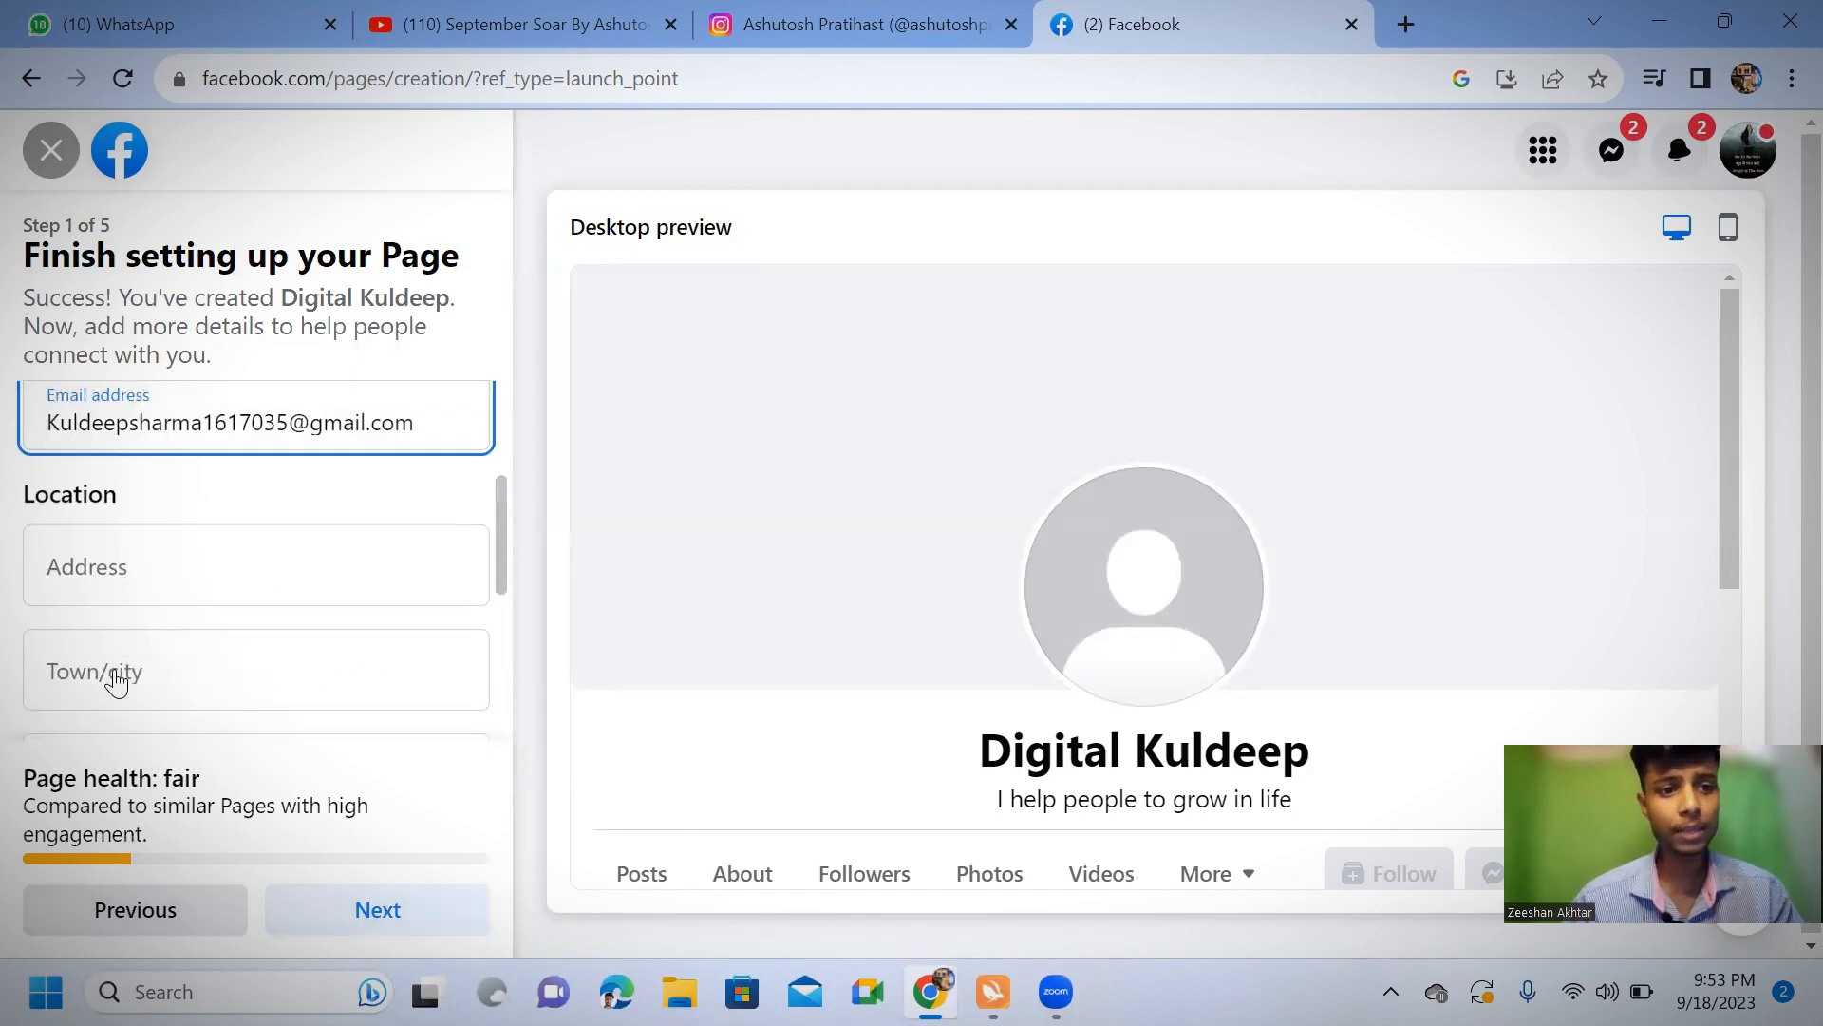
{"action": "left_click", "coordinate": [144, 570]}
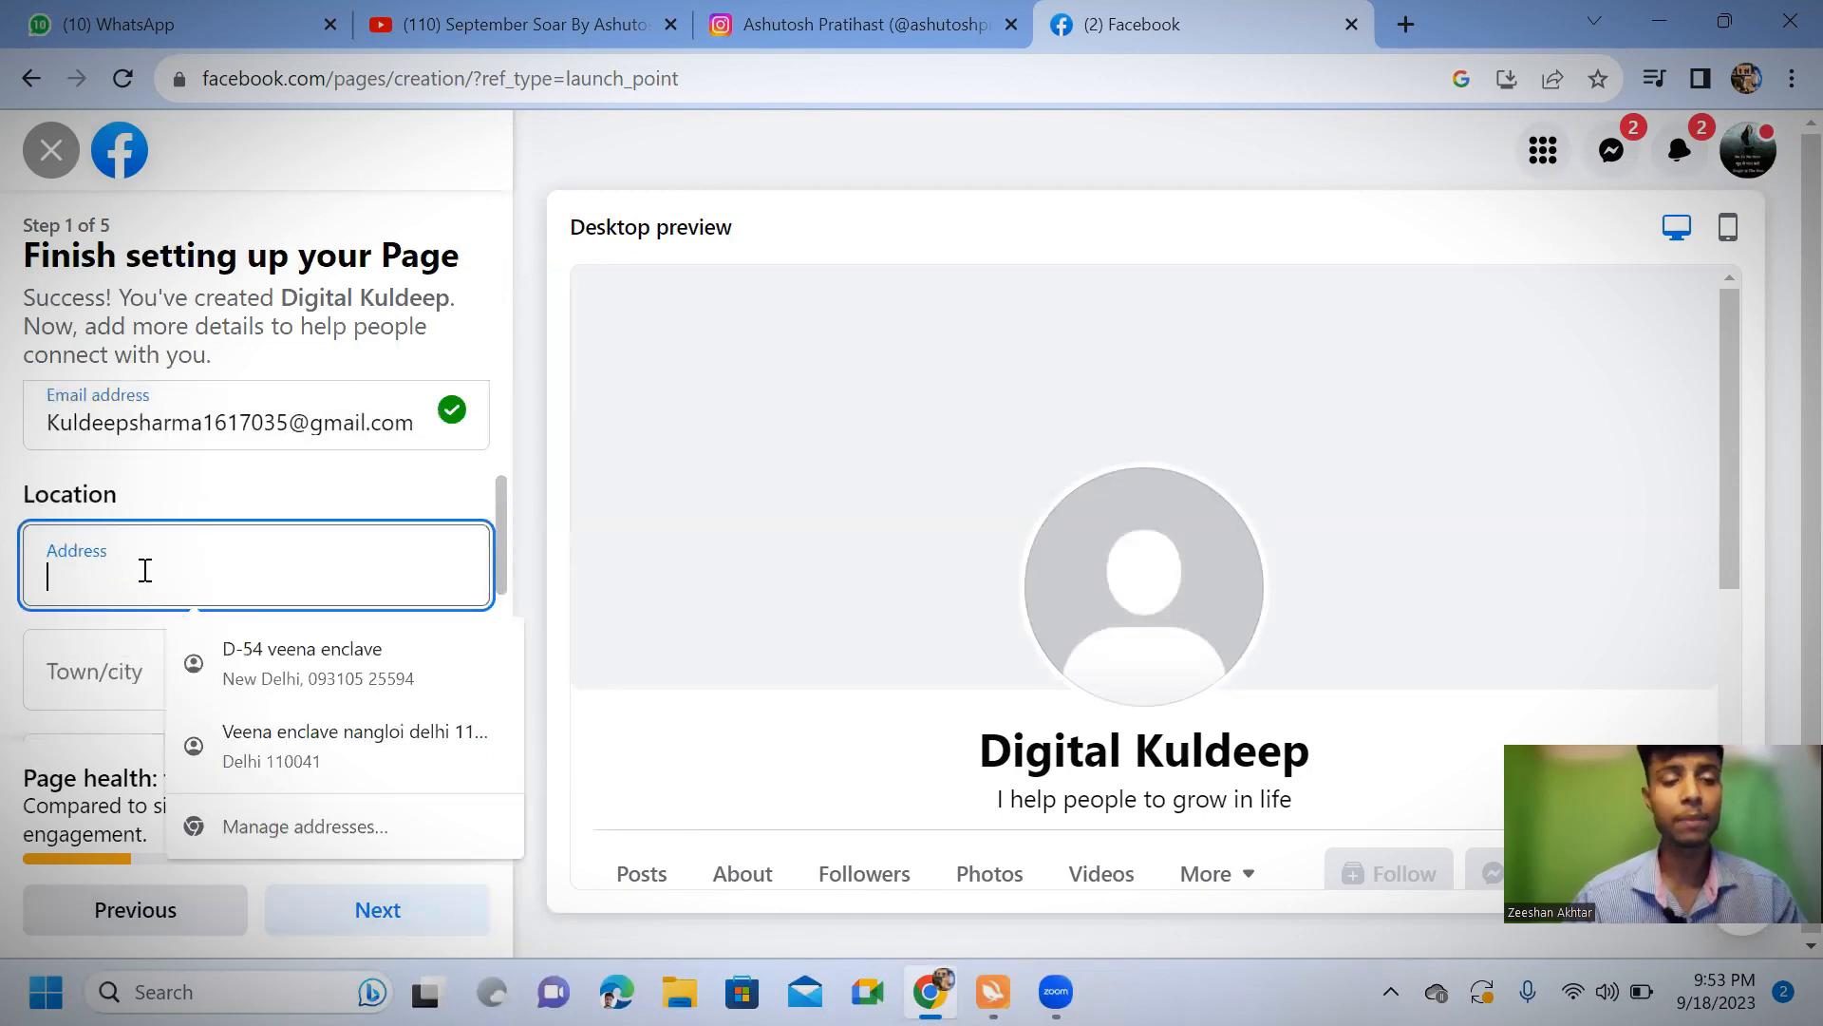
{"action": "left_click", "coordinate": [305, 672]}
{"action": "left_click", "coordinate": [239, 634]}
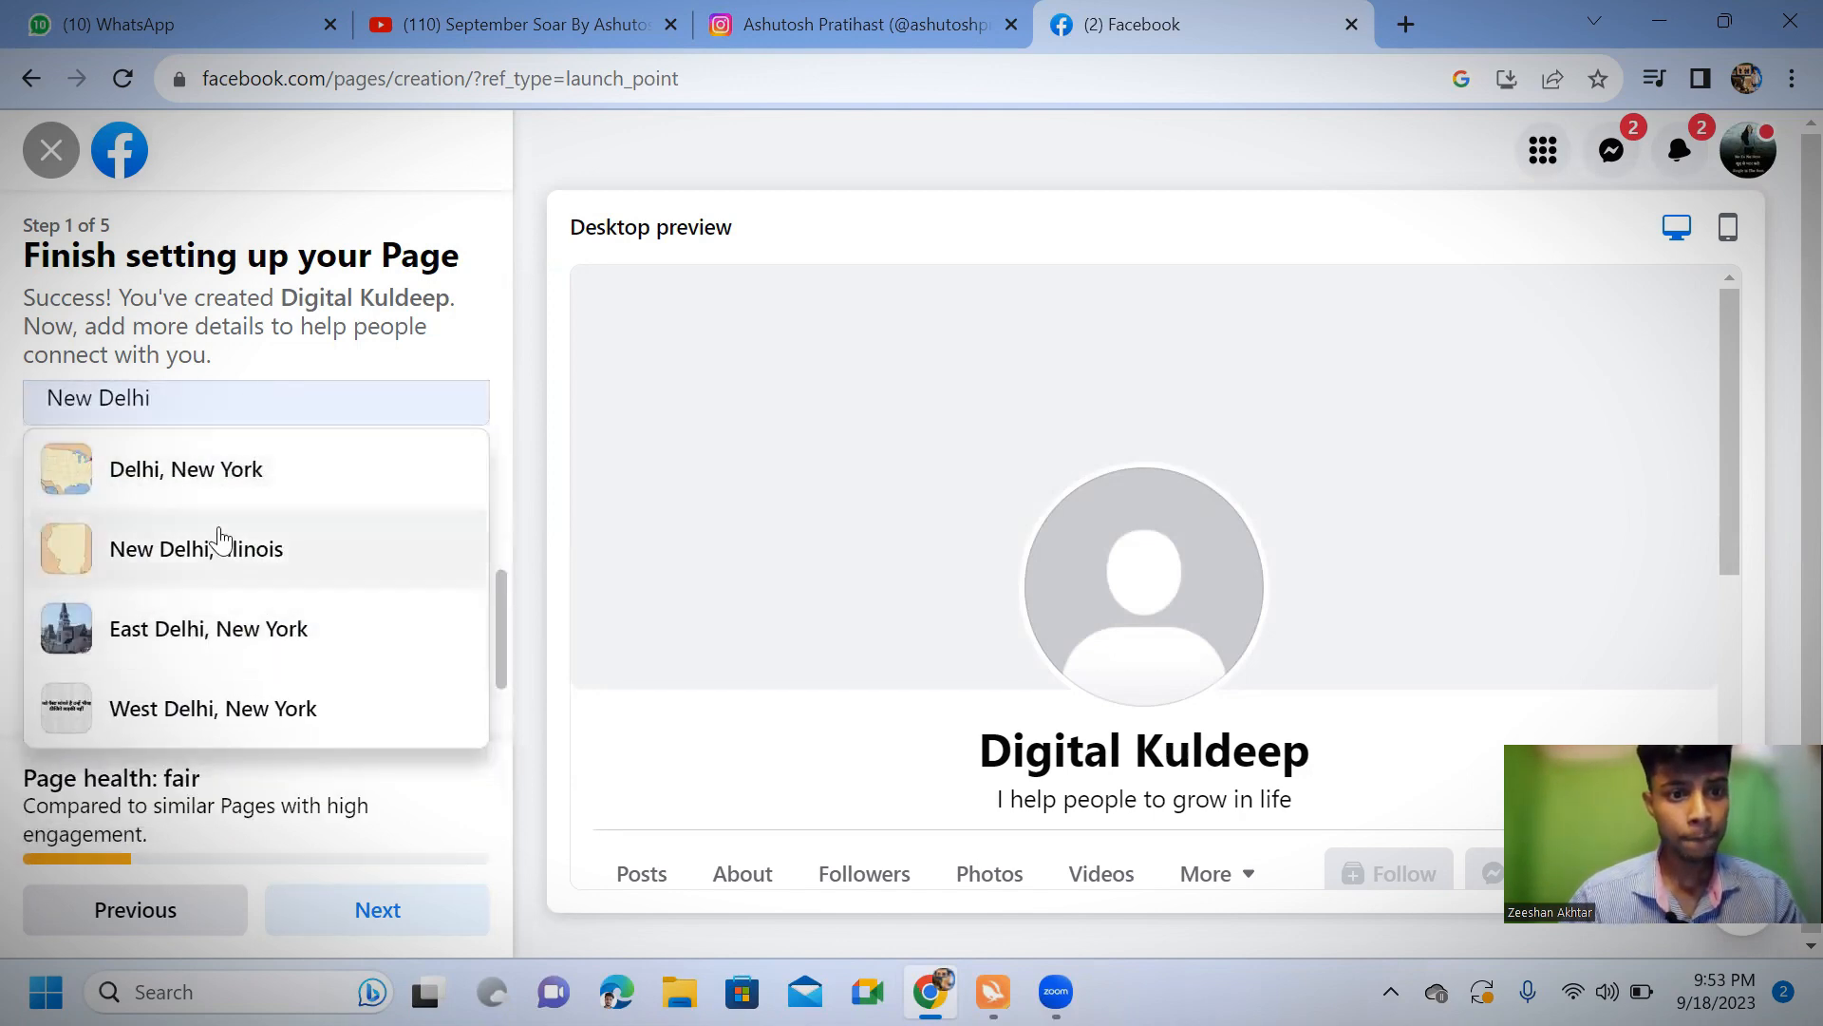
{"action": "left_click", "coordinate": [313, 788]}
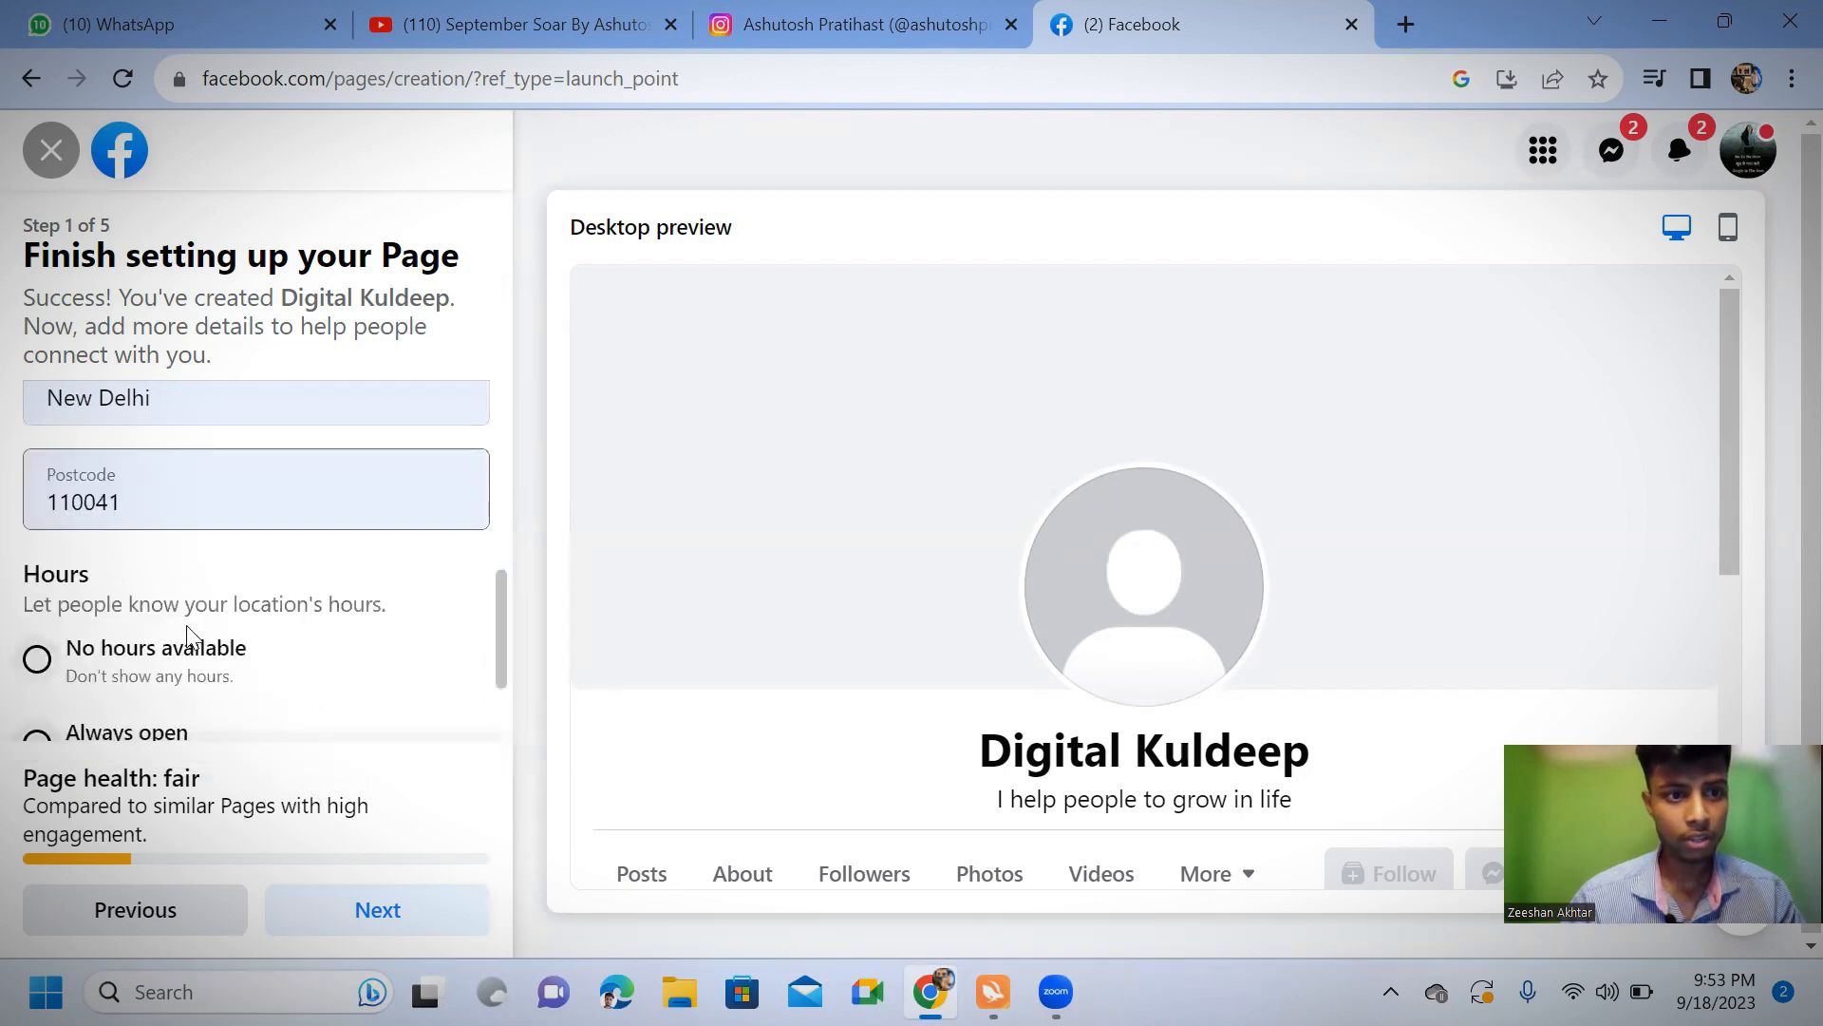
Set the Page's hours to Always open and continue to customising the Page
{"action": "scroll", "coordinate": [214, 601], "scroll_direction": "down", "scroll_amount": 2}
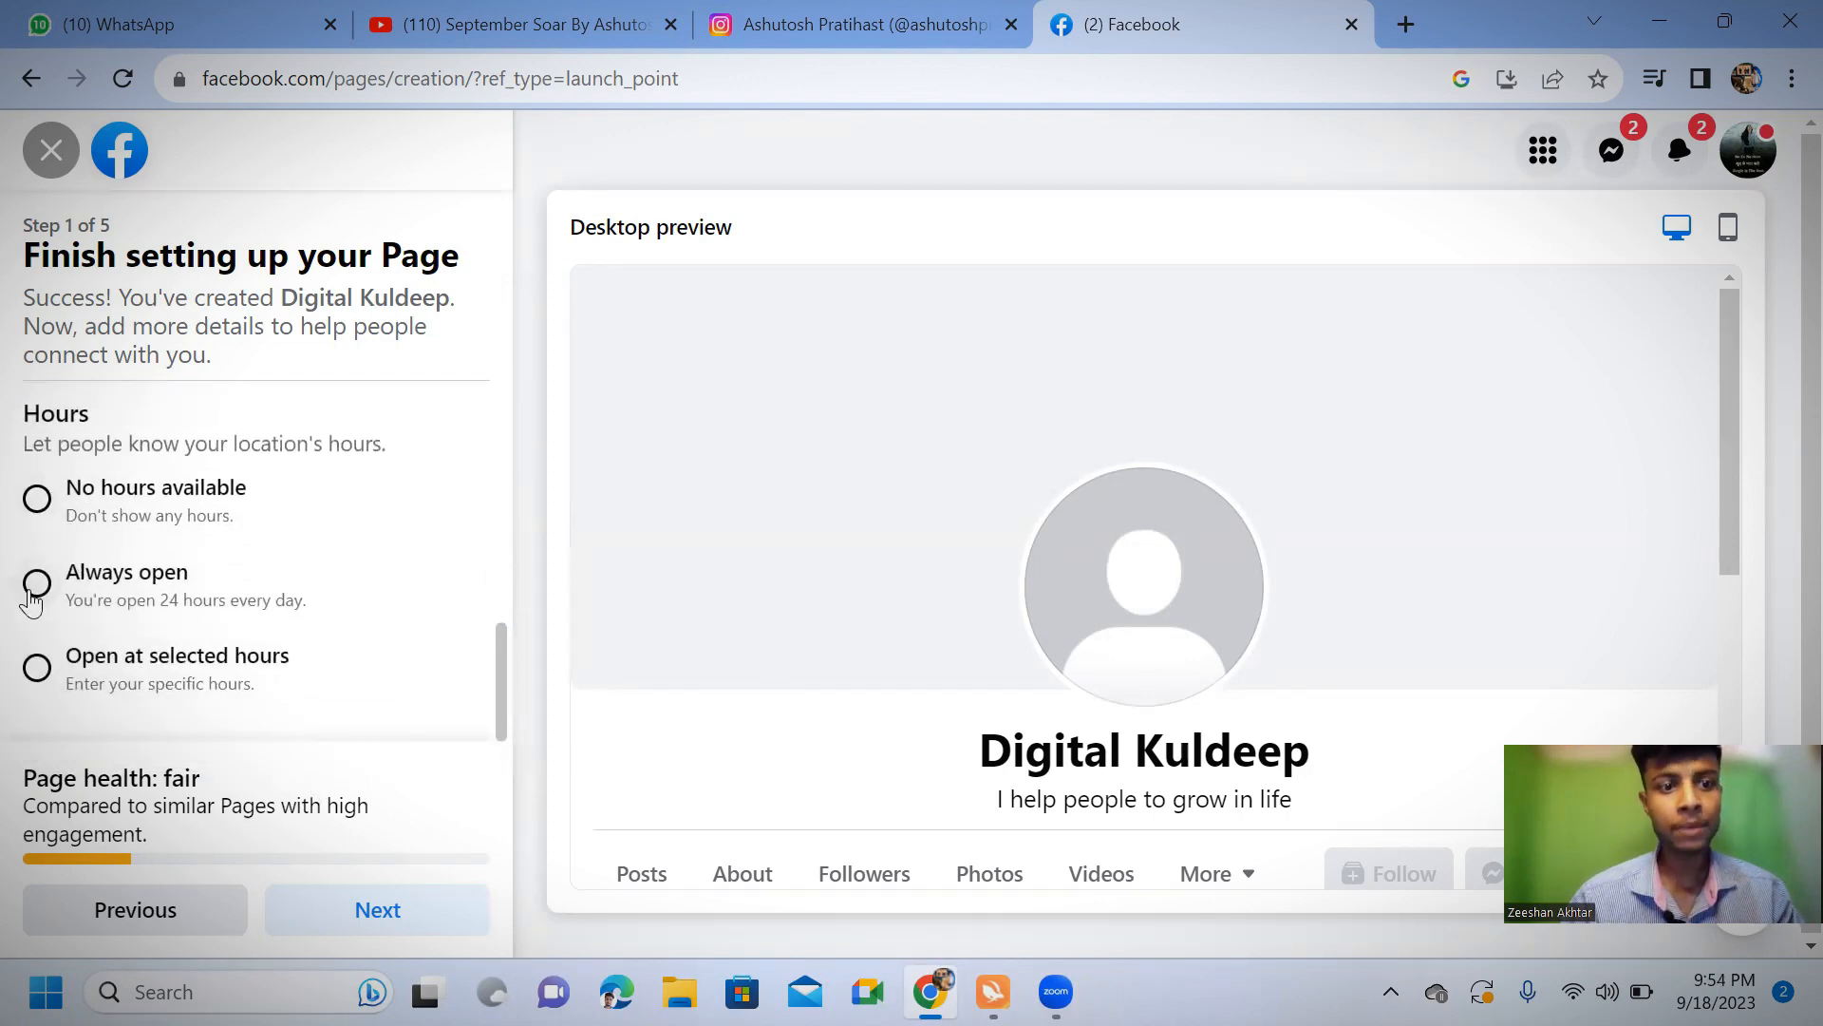
{"action": "left_click", "coordinate": [38, 582]}
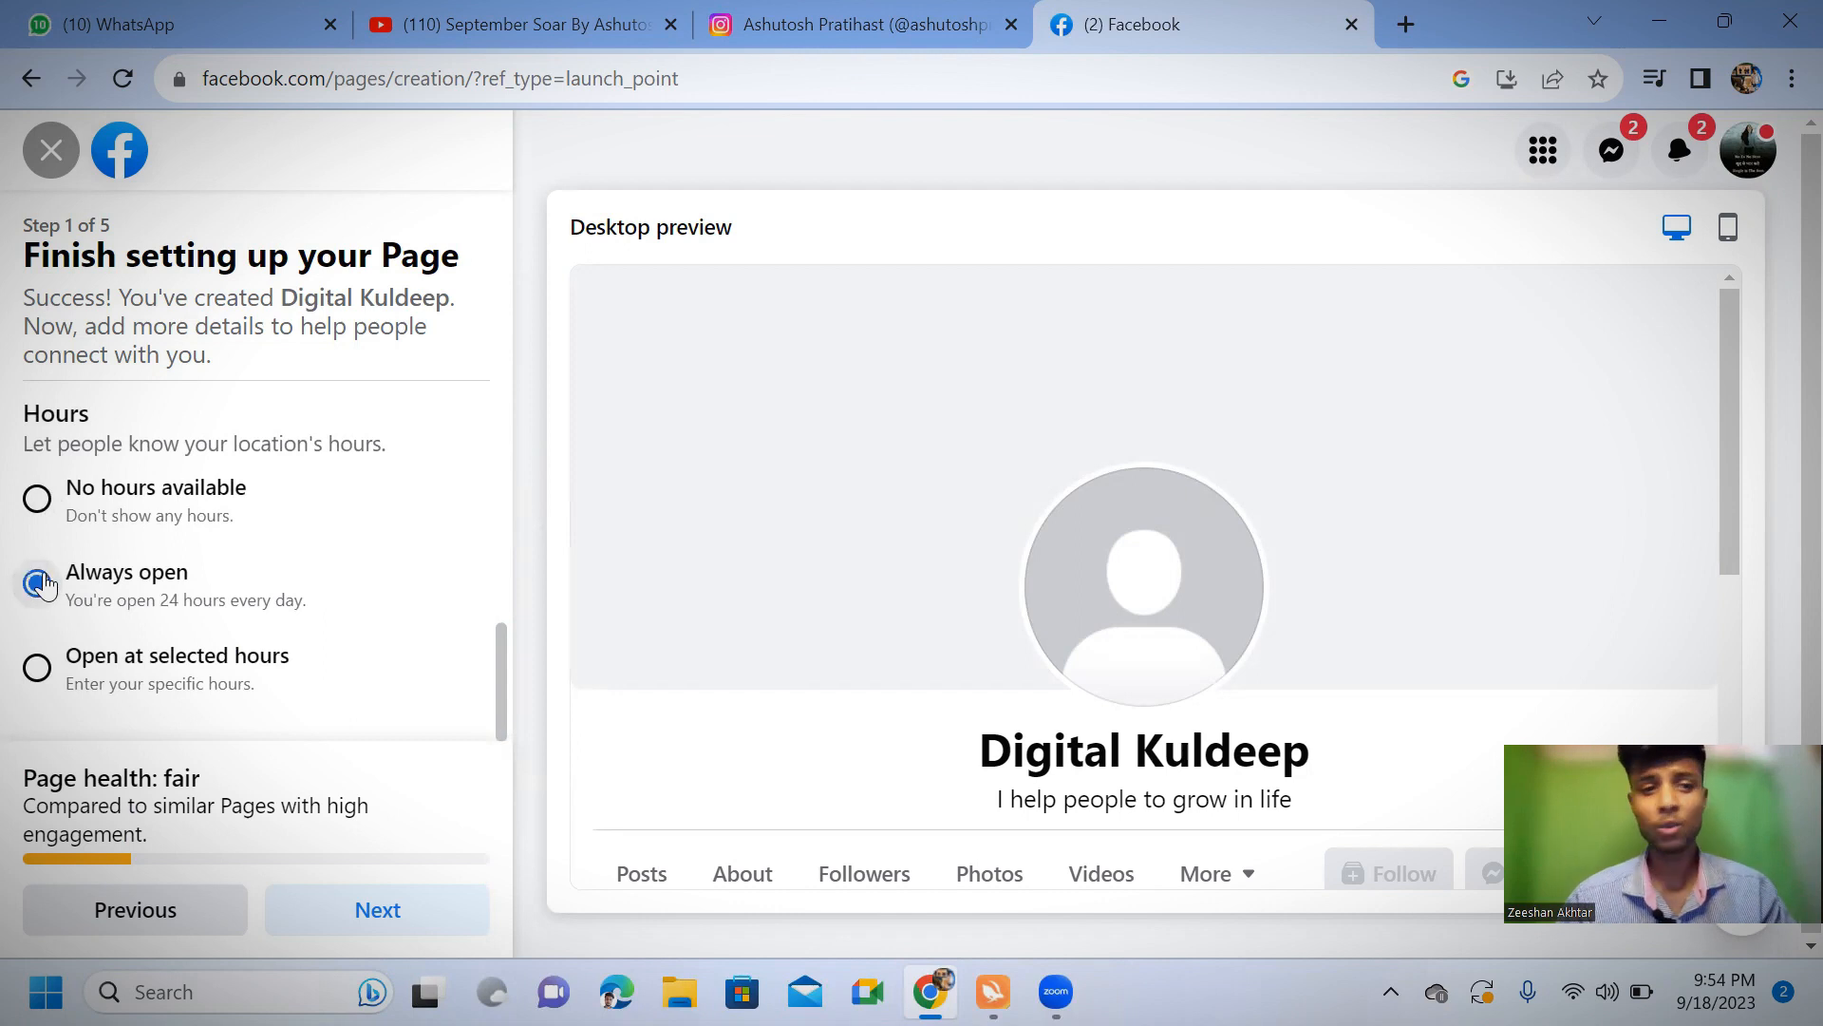
{"action": "left_click", "coordinate": [284, 907]}
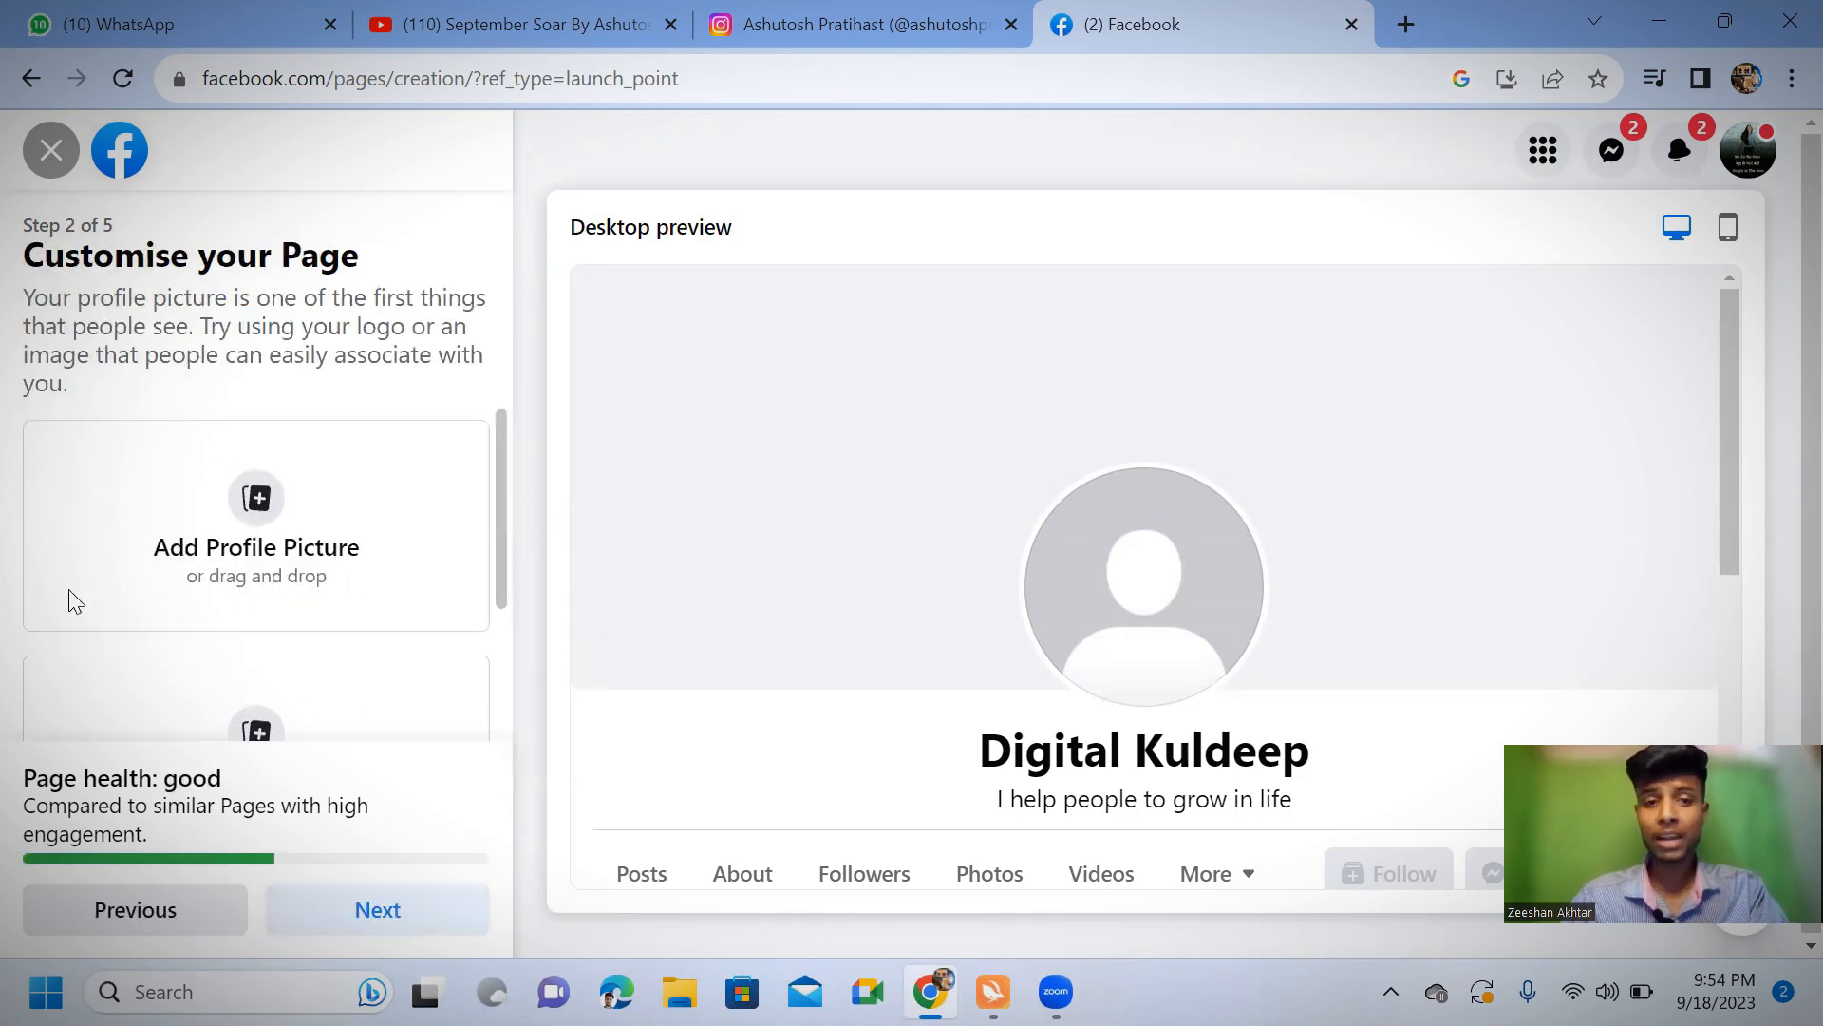
{"action": "left_click", "coordinate": [251, 568]}
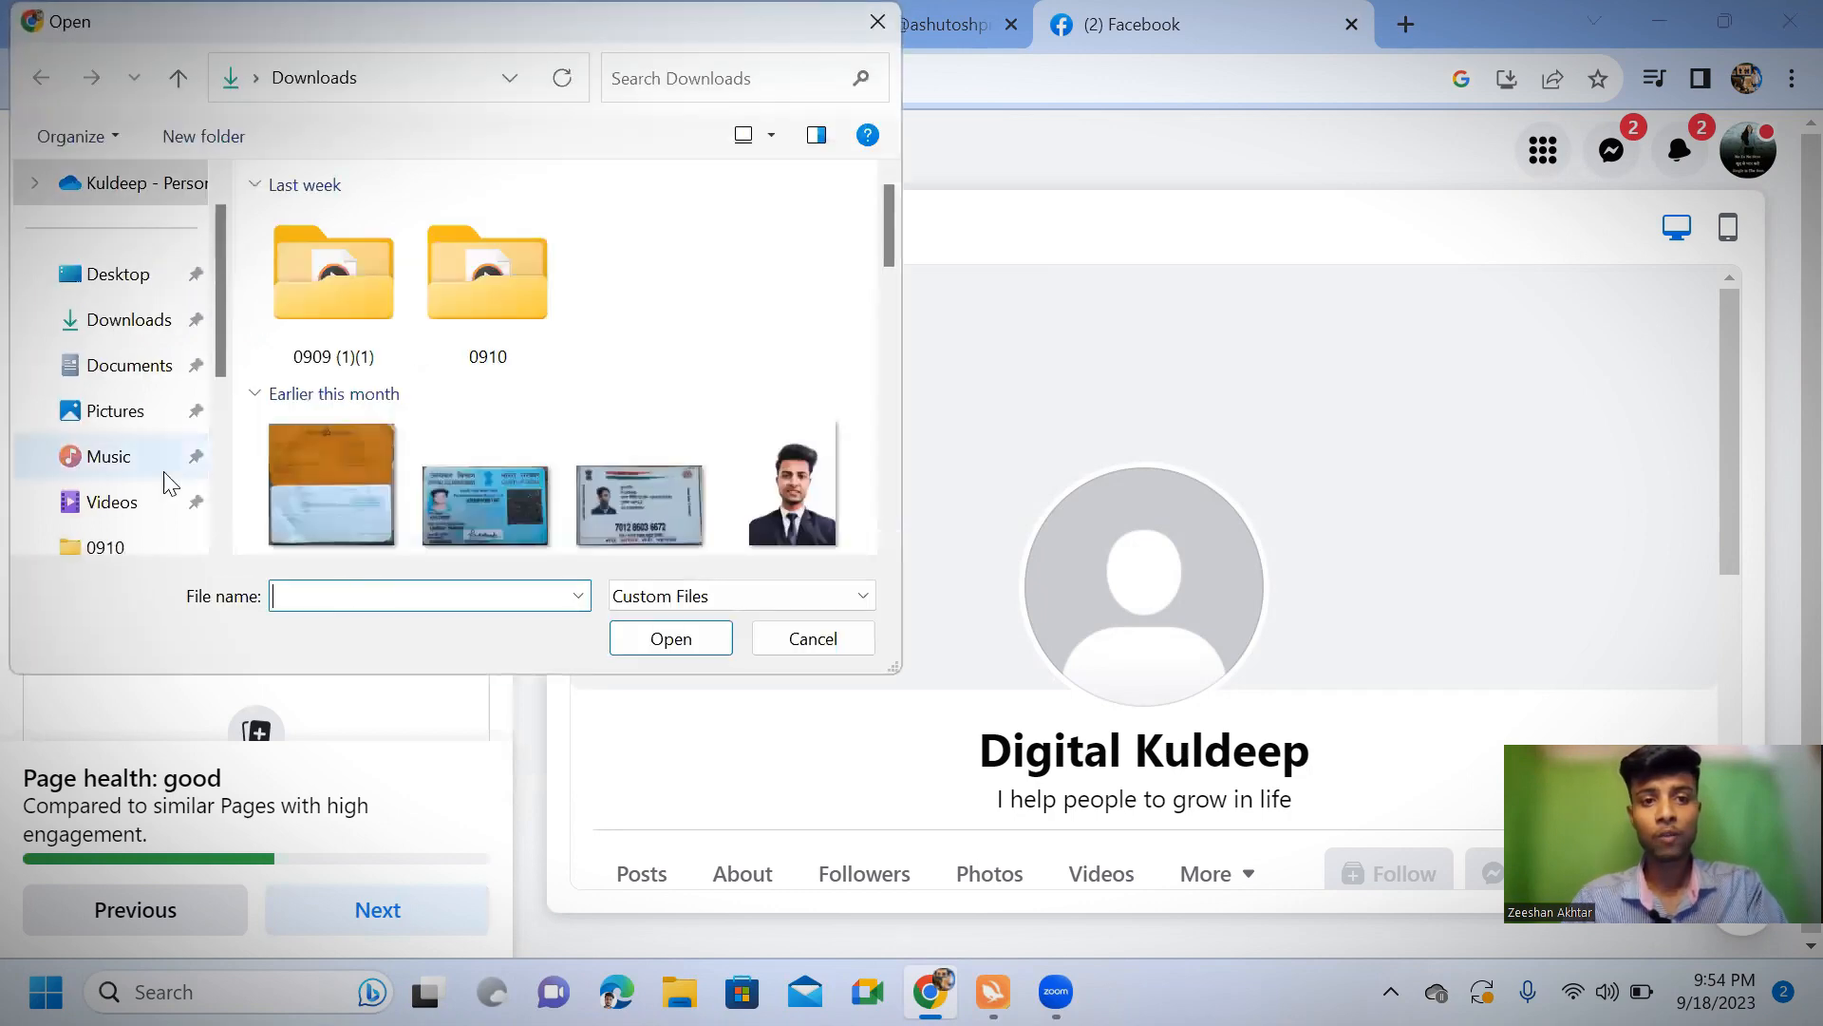
{"action": "scroll", "coordinate": [727, 369], "scroll_direction": "down", "scroll_amount": 1}
{"action": "scroll", "coordinate": [727, 369], "scroll_direction": "down", "scroll_amount": 2}
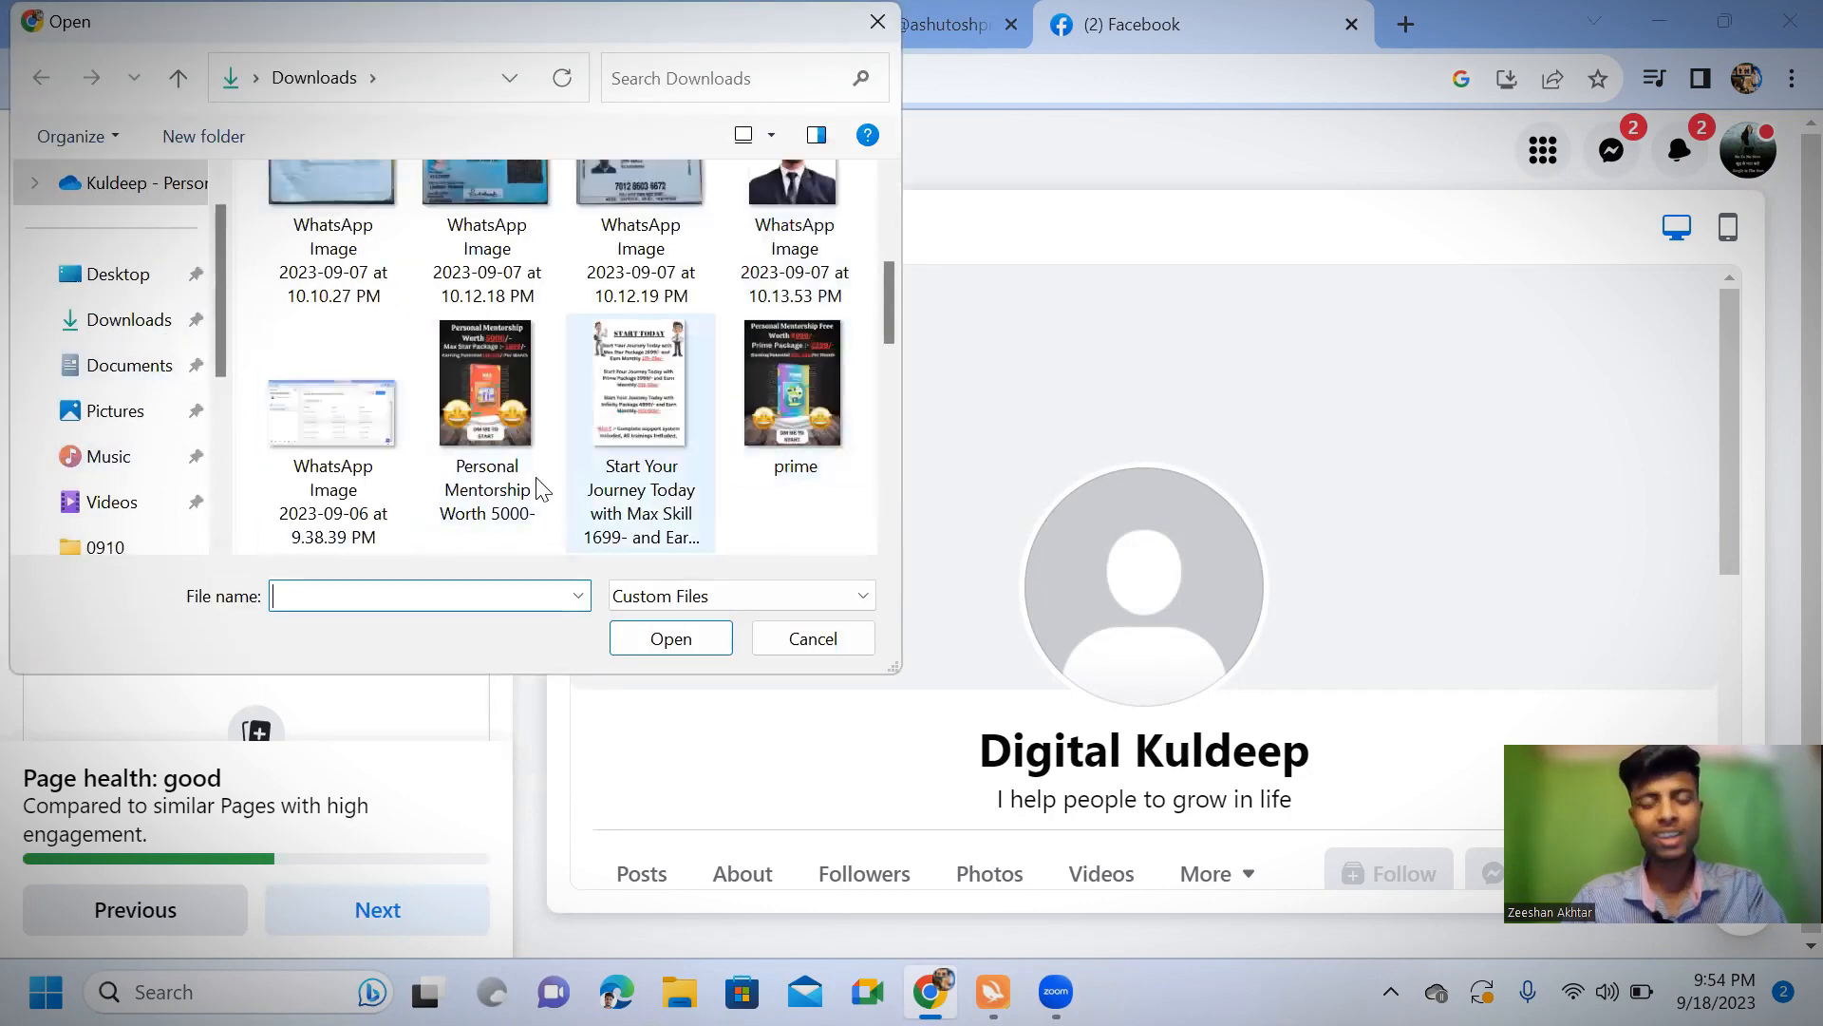
{"action": "scroll", "coordinate": [579, 430], "scroll_direction": "down", "scroll_amount": 3}
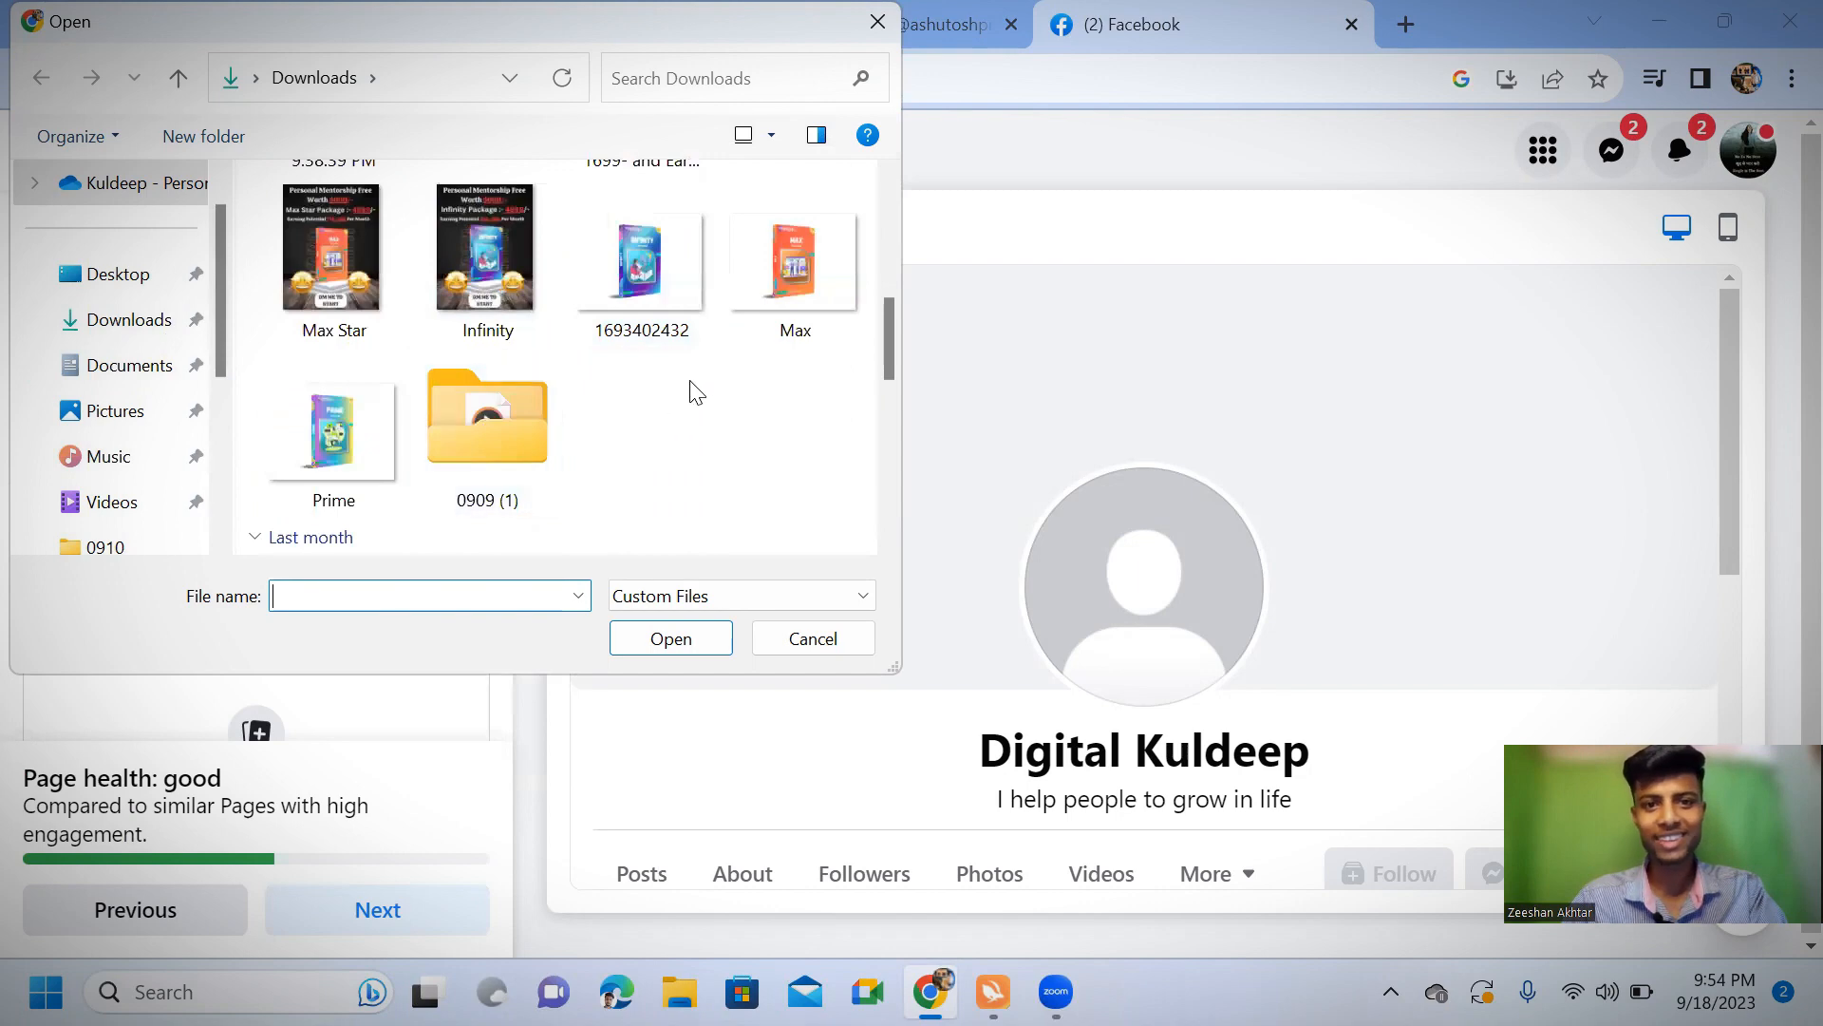
{"action": "scroll", "coordinate": [692, 387], "scroll_direction": "down", "scroll_amount": 3}
{"action": "scroll", "coordinate": [513, 426], "scroll_direction": "down", "scroll_amount": 3}
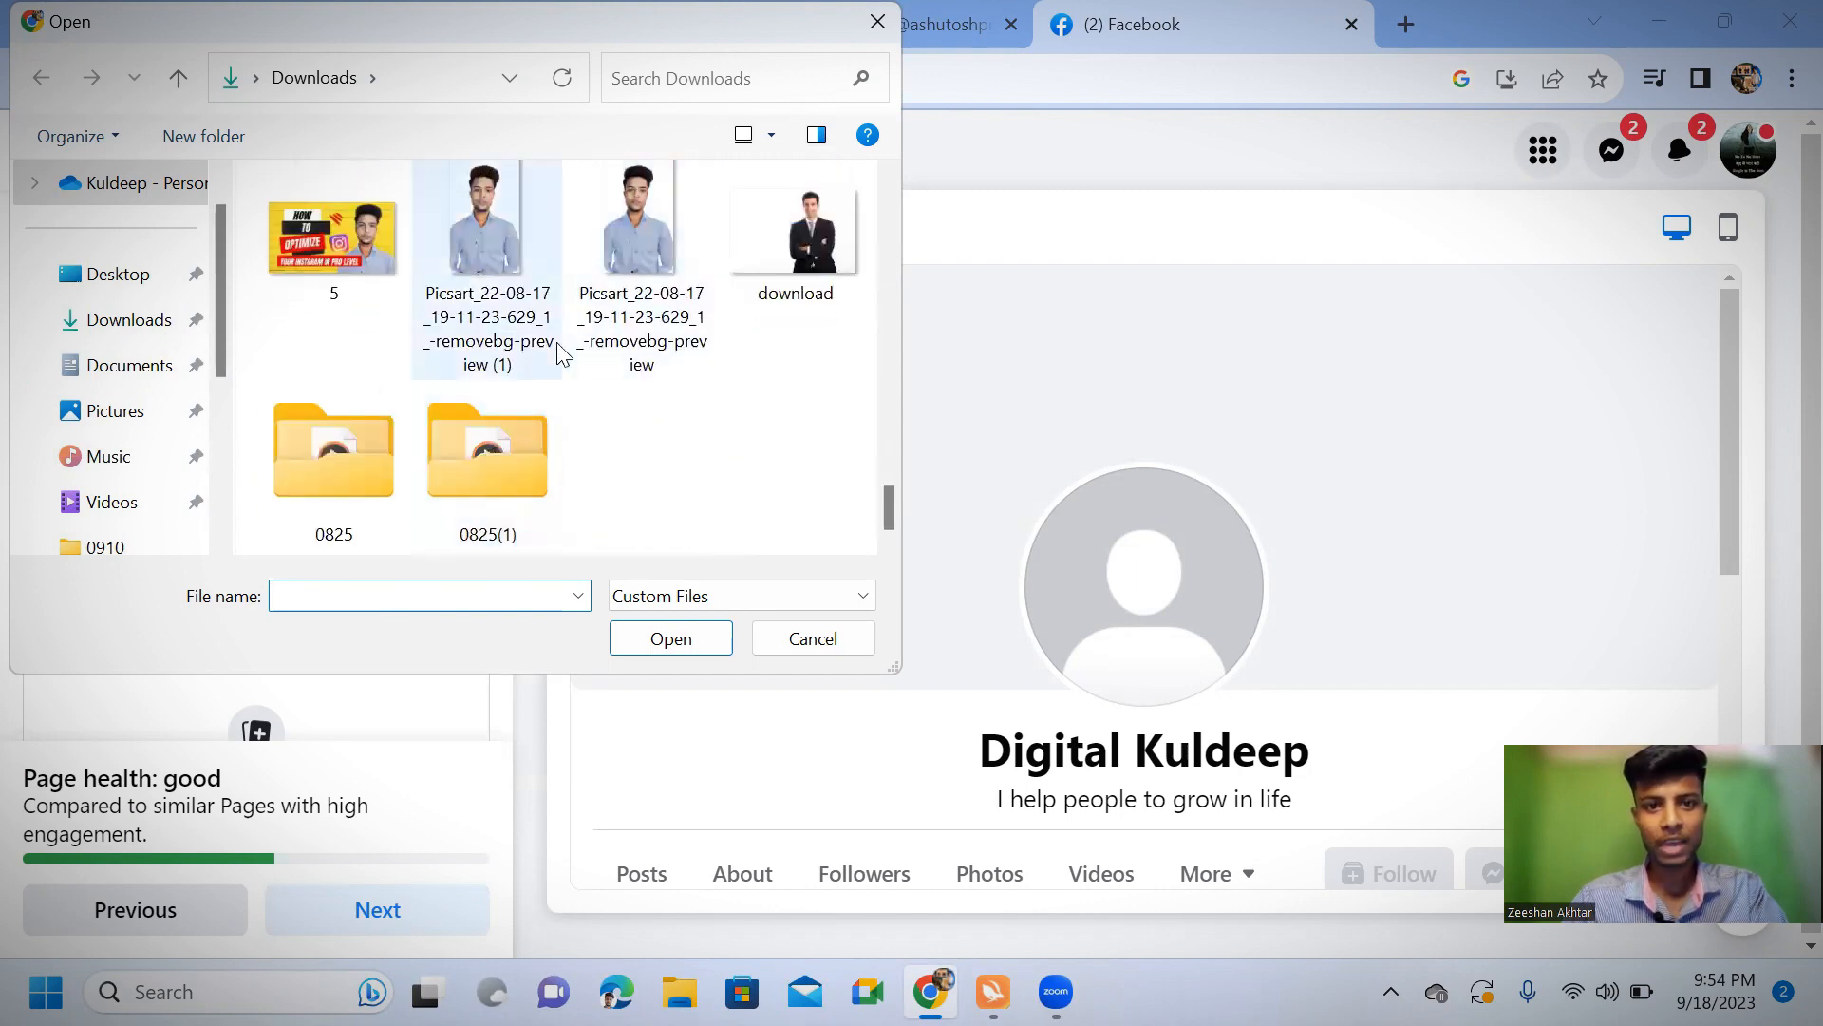
{"action": "scroll", "coordinate": [725, 353], "scroll_direction": "up", "scroll_amount": 4}
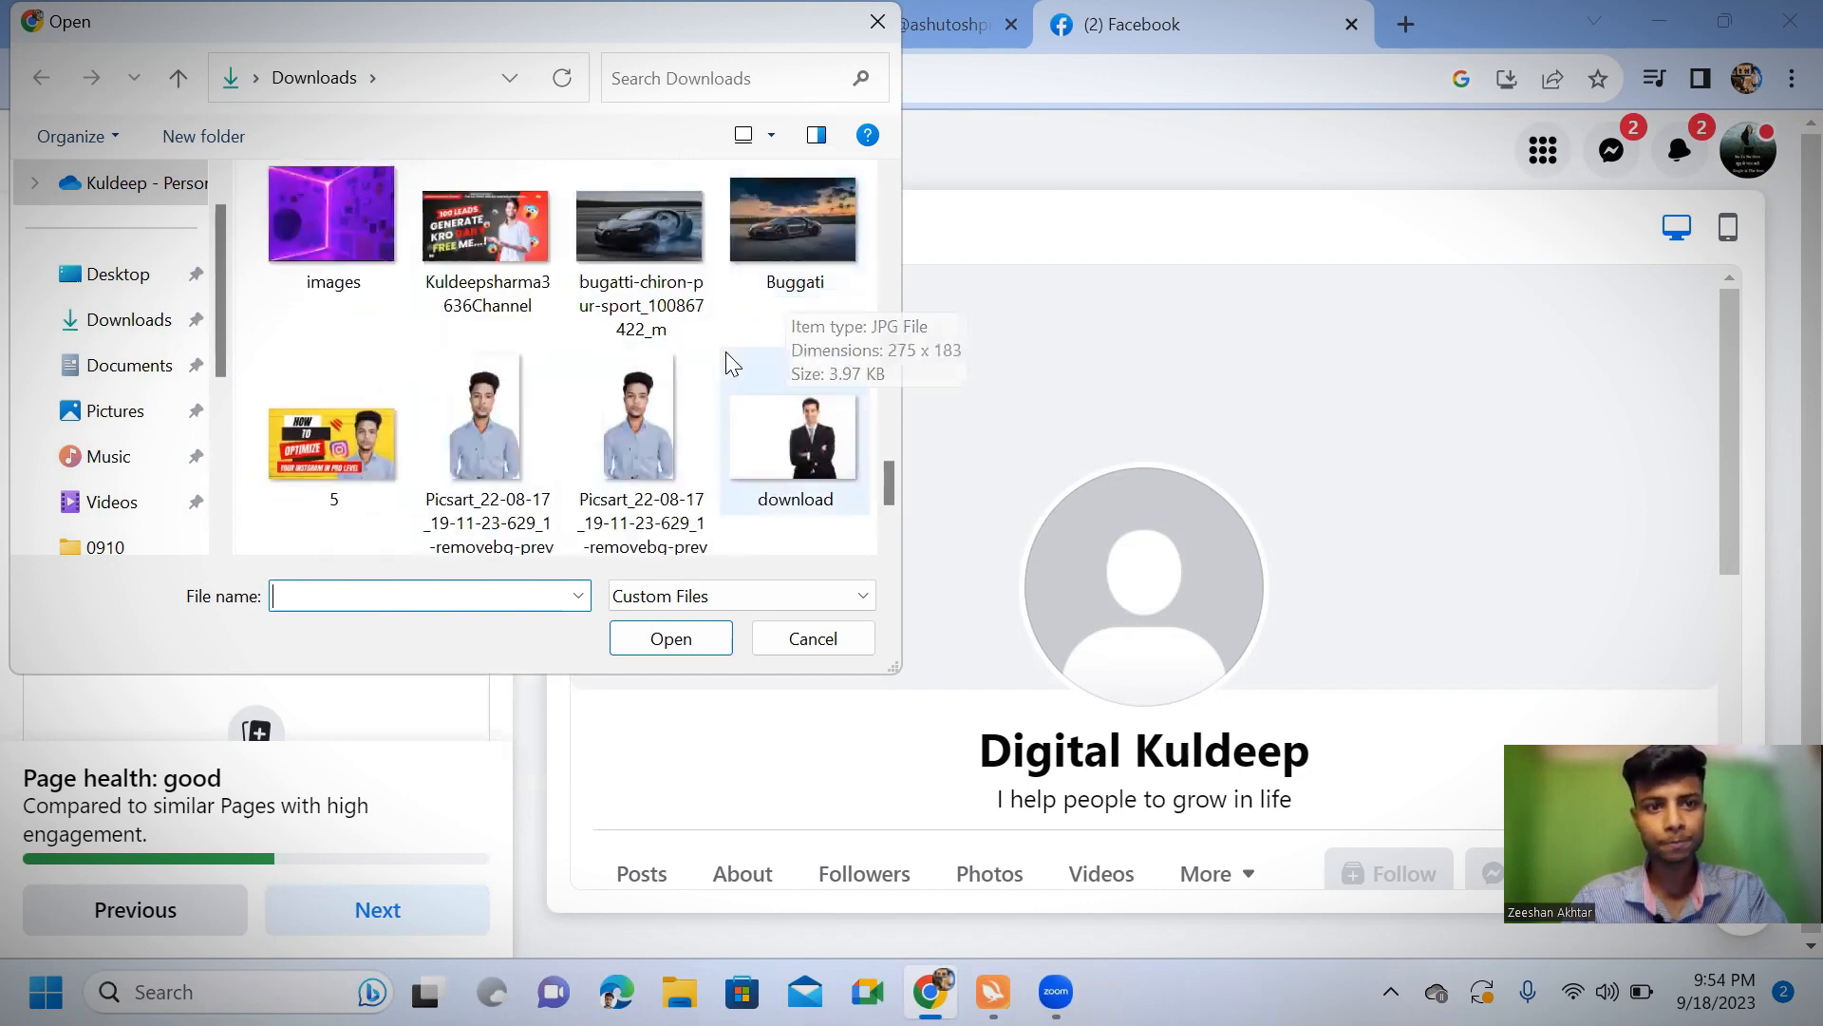
{"action": "scroll", "coordinate": [443, 328], "scroll_direction": "up", "scroll_amount": 3}
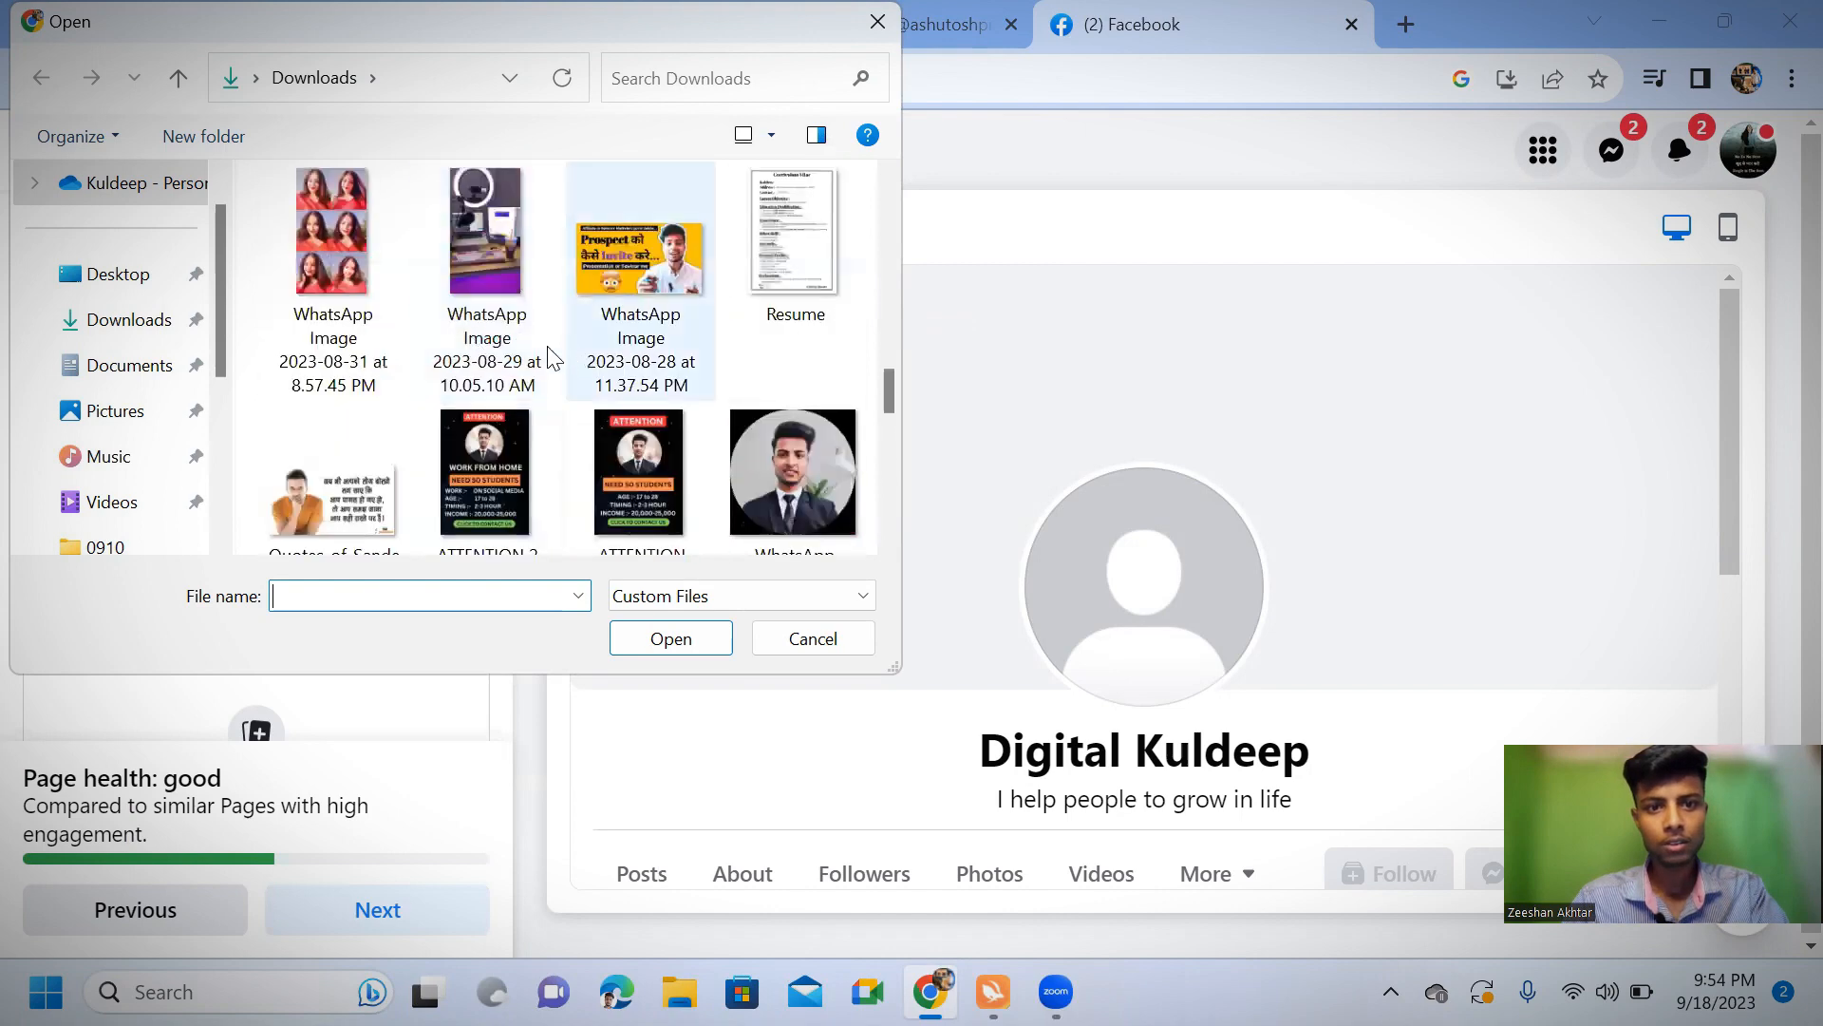
{"action": "left_click", "coordinate": [834, 484]}
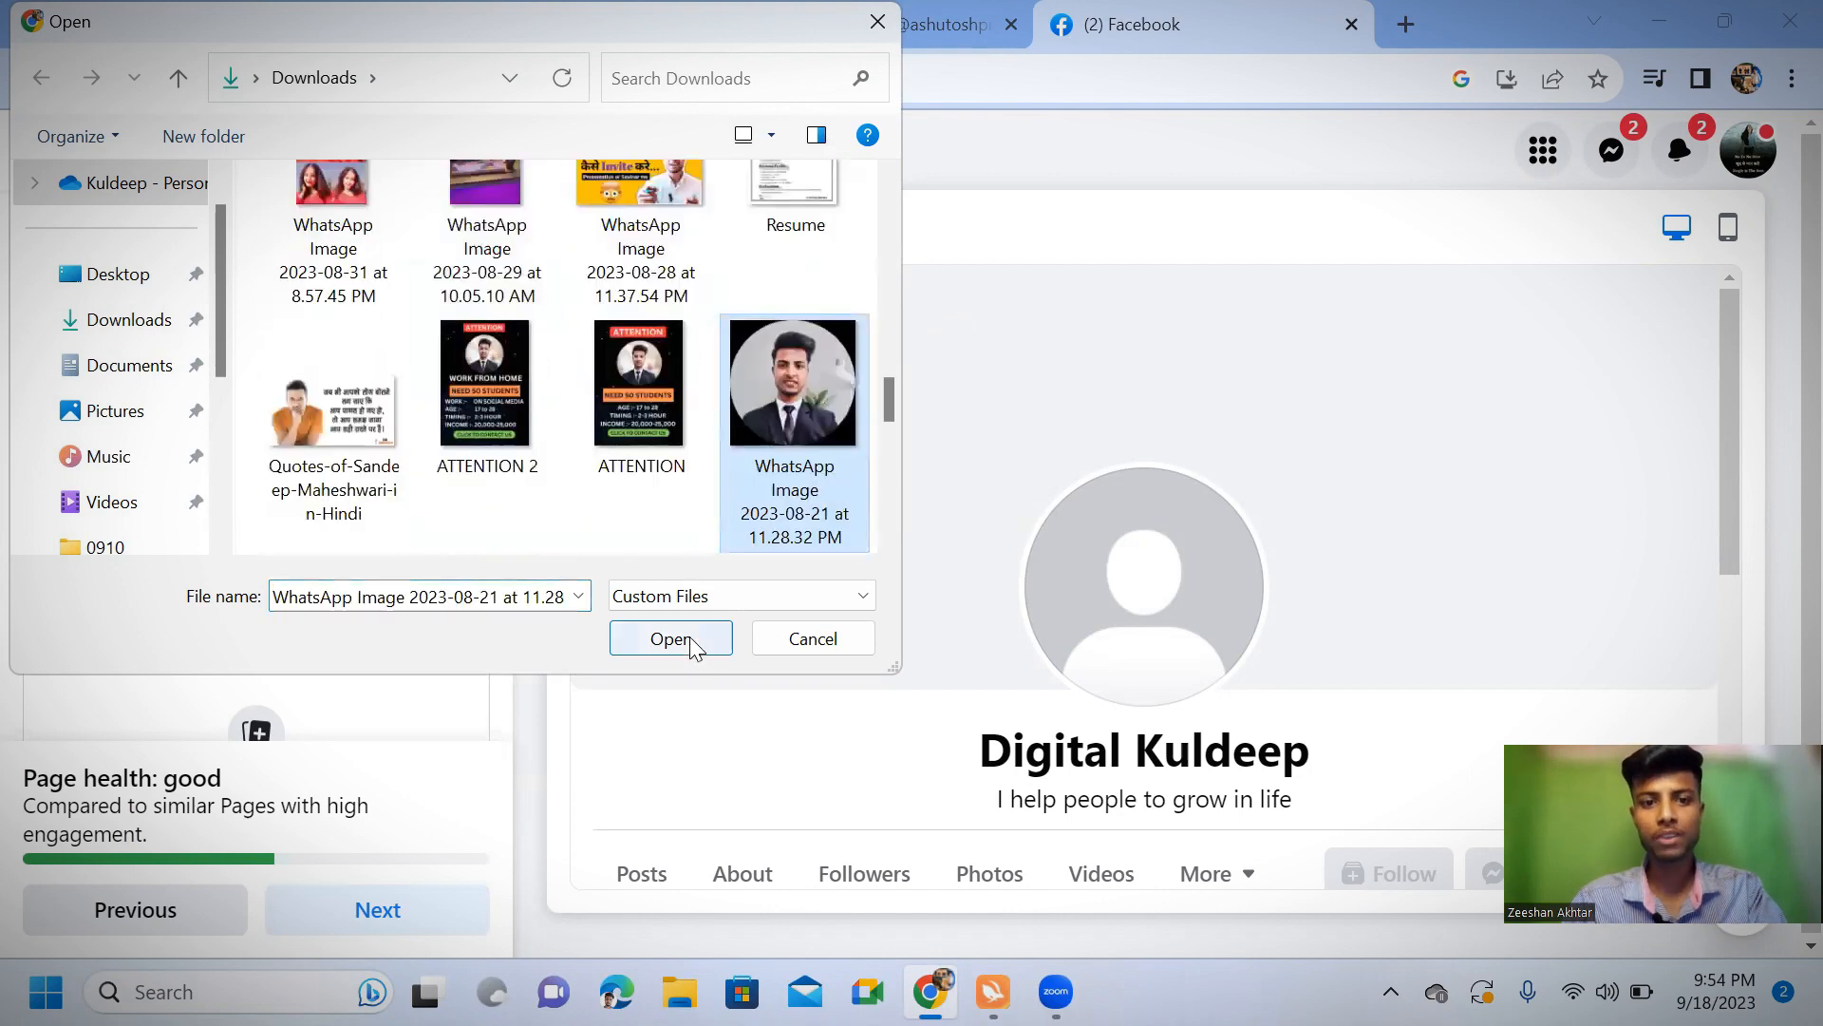
{"action": "left_click", "coordinate": [671, 639]}
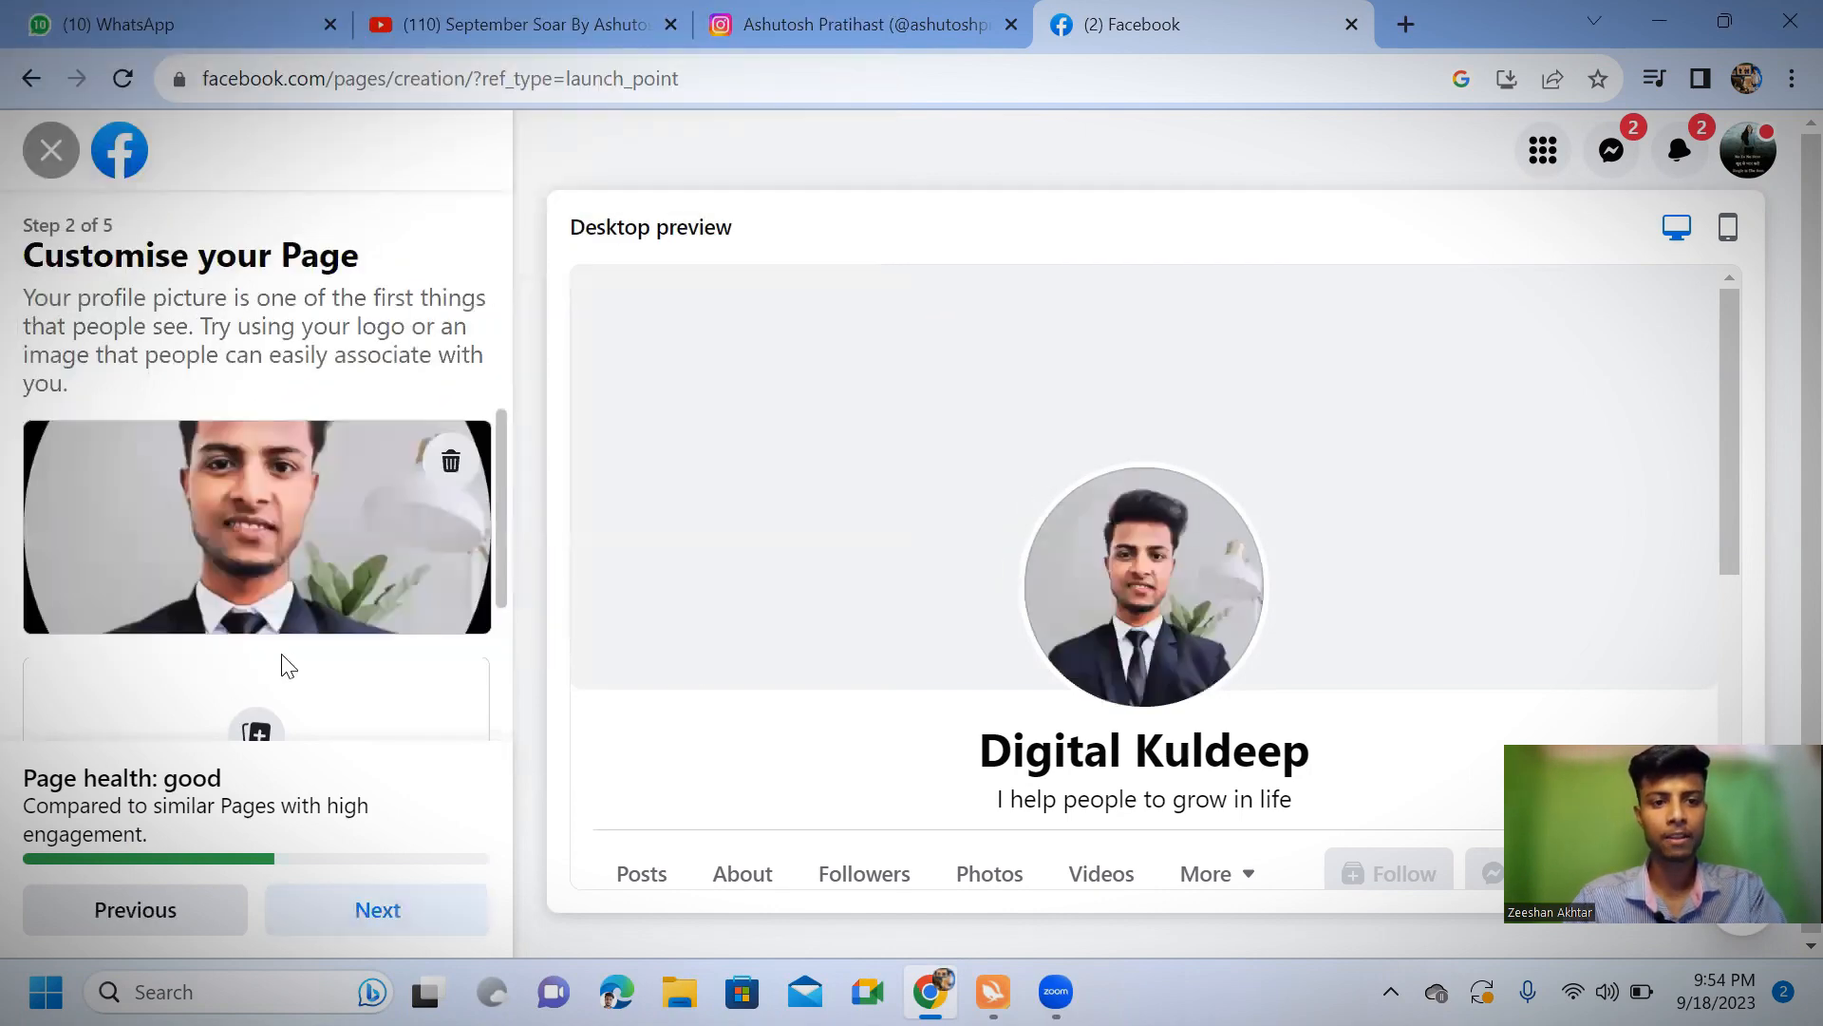
Add the image 5 from Downloads as the cover photo, repositioned to show its full lower title line, and continue the setup
{"action": "scroll", "coordinate": [304, 657], "scroll_direction": "down", "scroll_amount": 2}
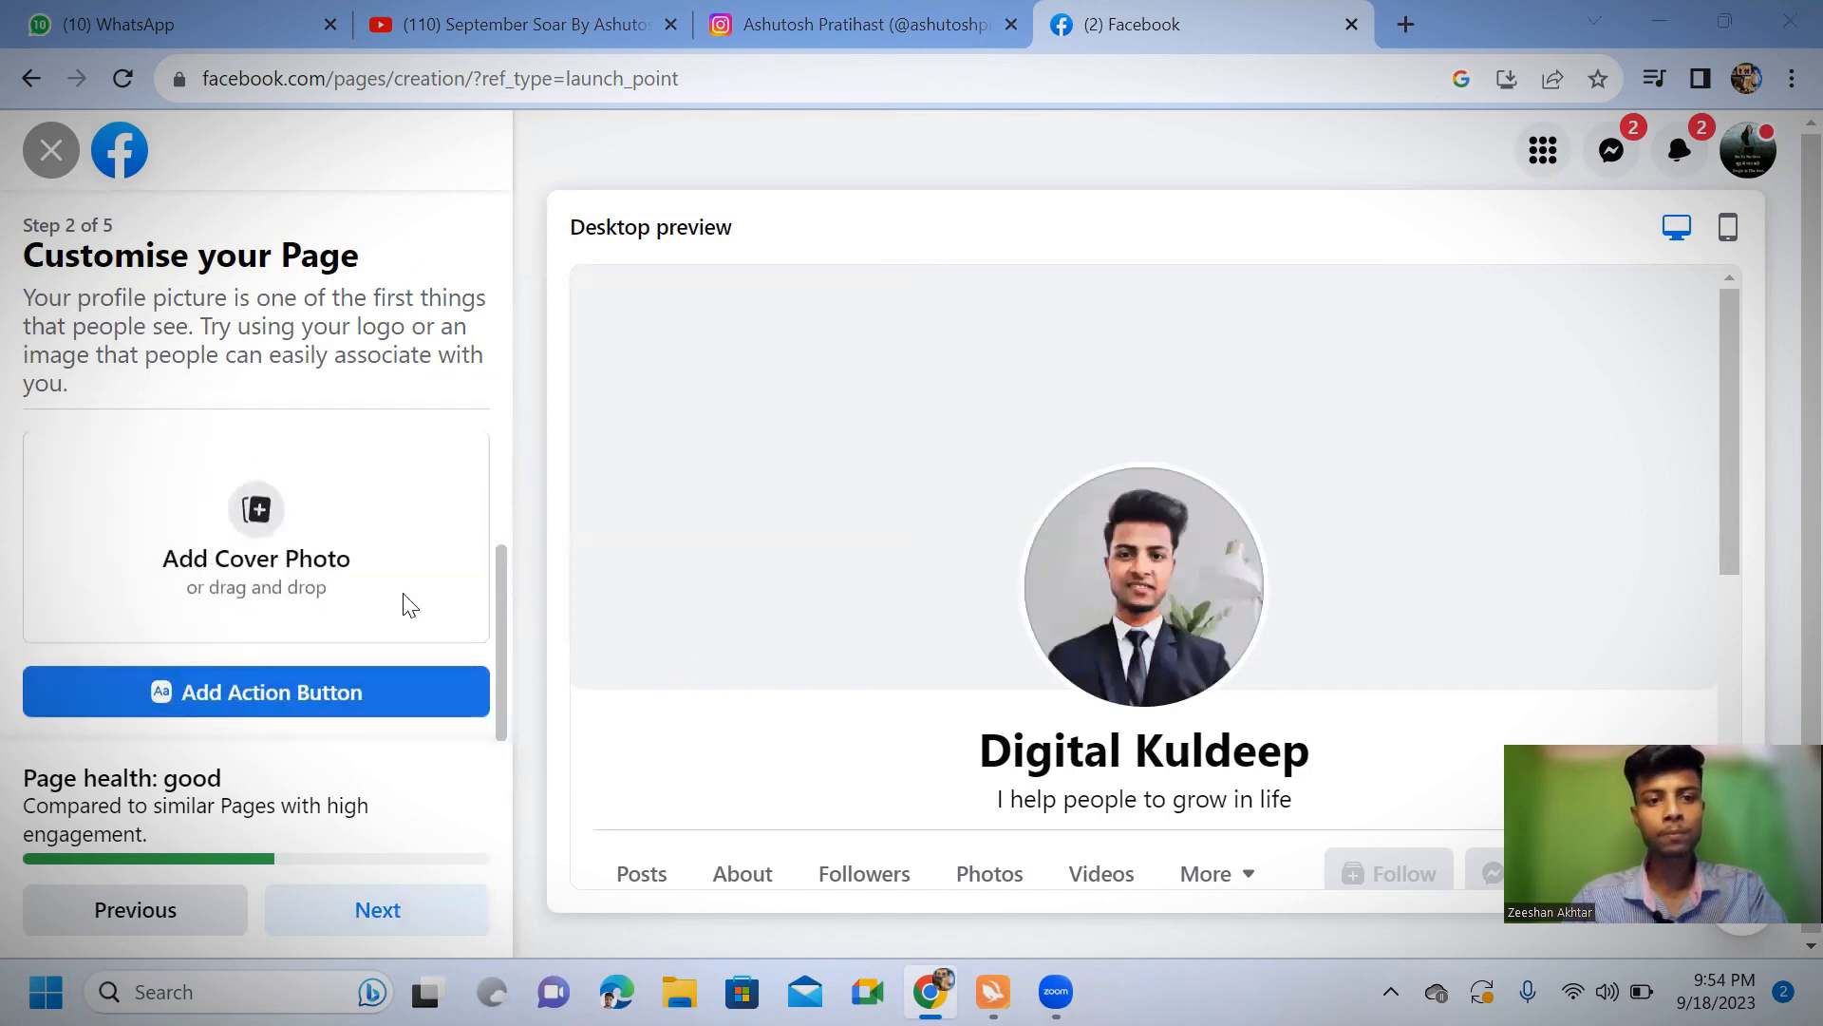
{"action": "left_click", "coordinate": [344, 532]}
{"action": "scroll", "coordinate": [528, 300], "scroll_direction": "down", "scroll_amount": 15}
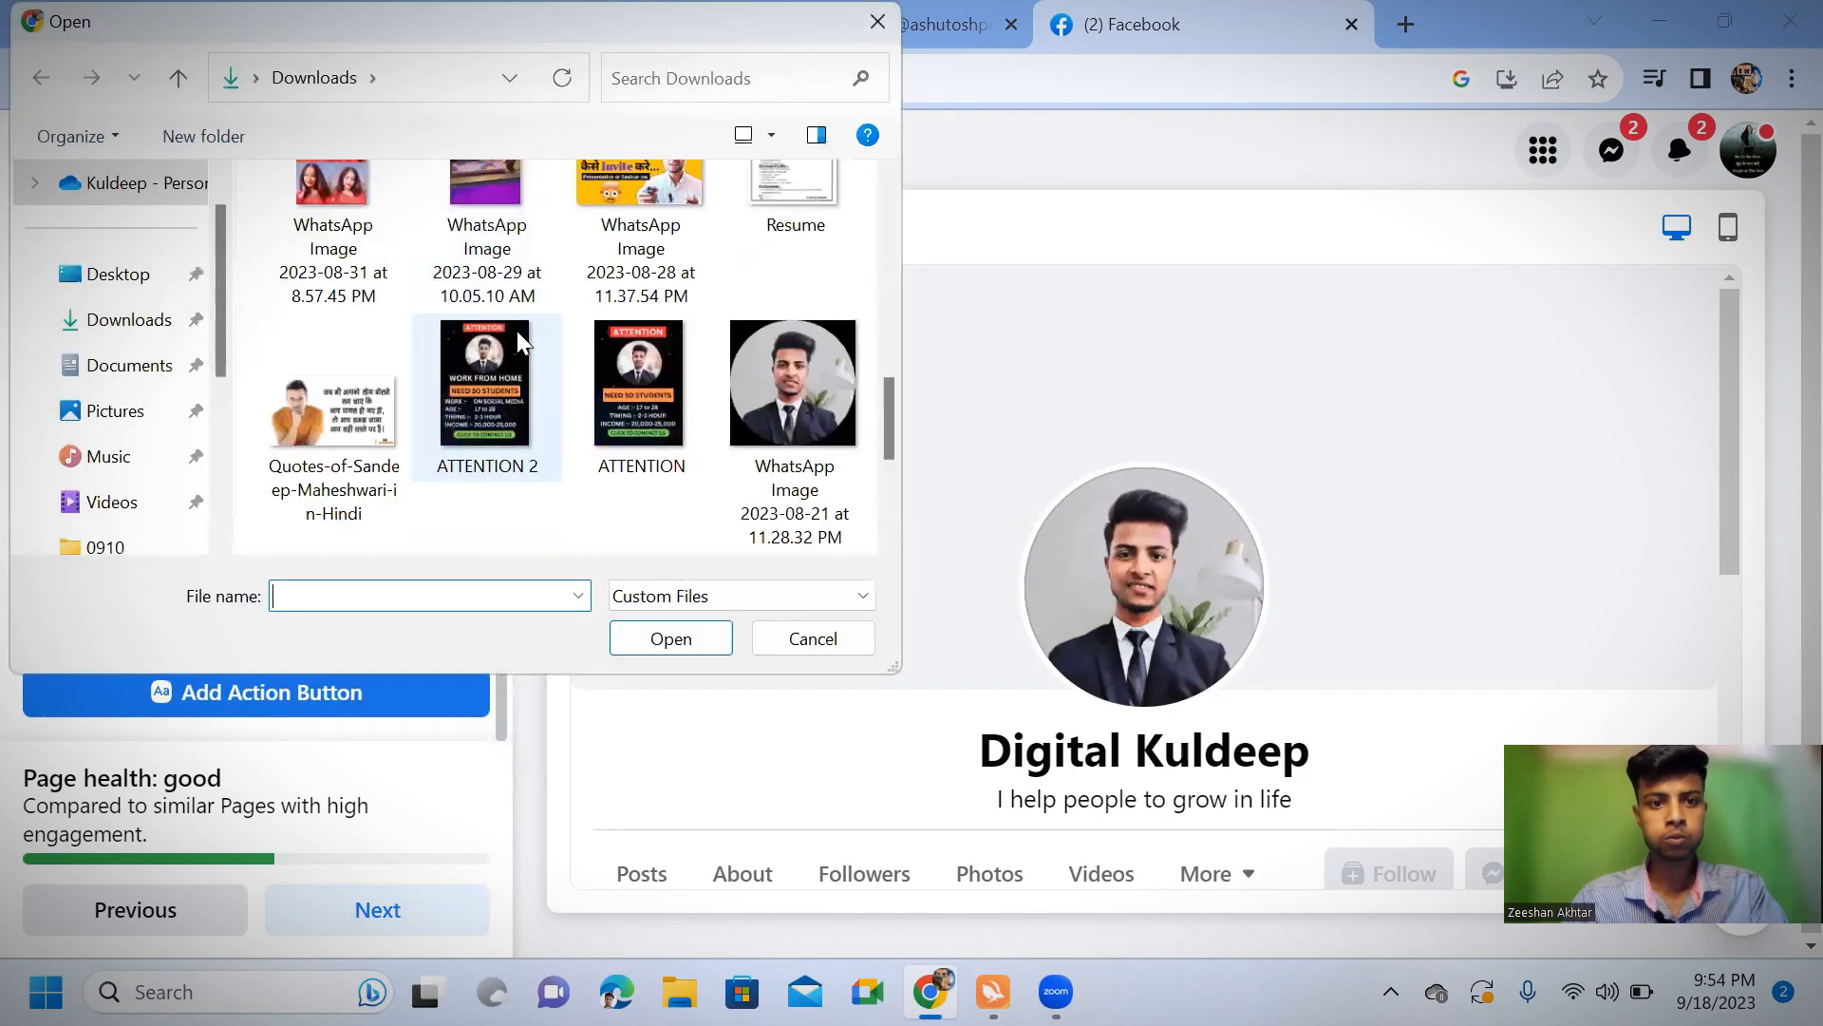
{"action": "scroll", "coordinate": [500, 351], "scroll_direction": "down", "scroll_amount": 1}
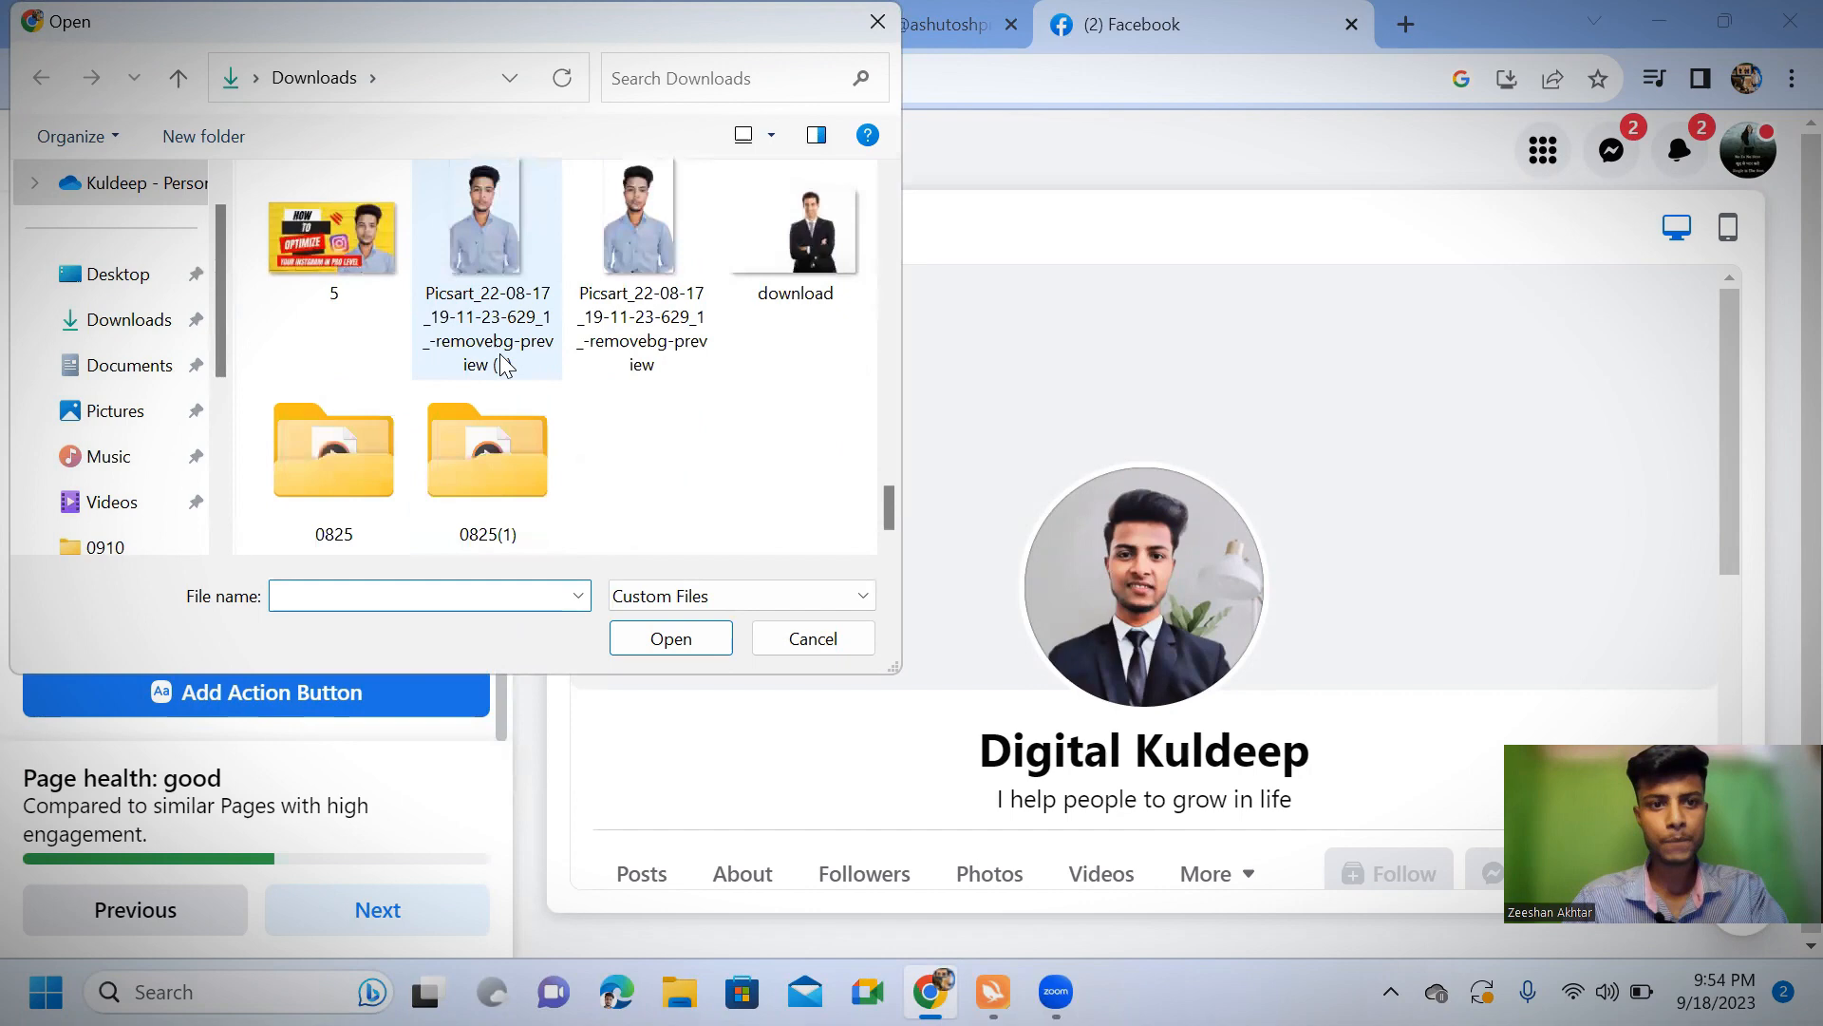
{"action": "left_click", "coordinate": [332, 262]}
{"action": "left_click", "coordinate": [672, 639]}
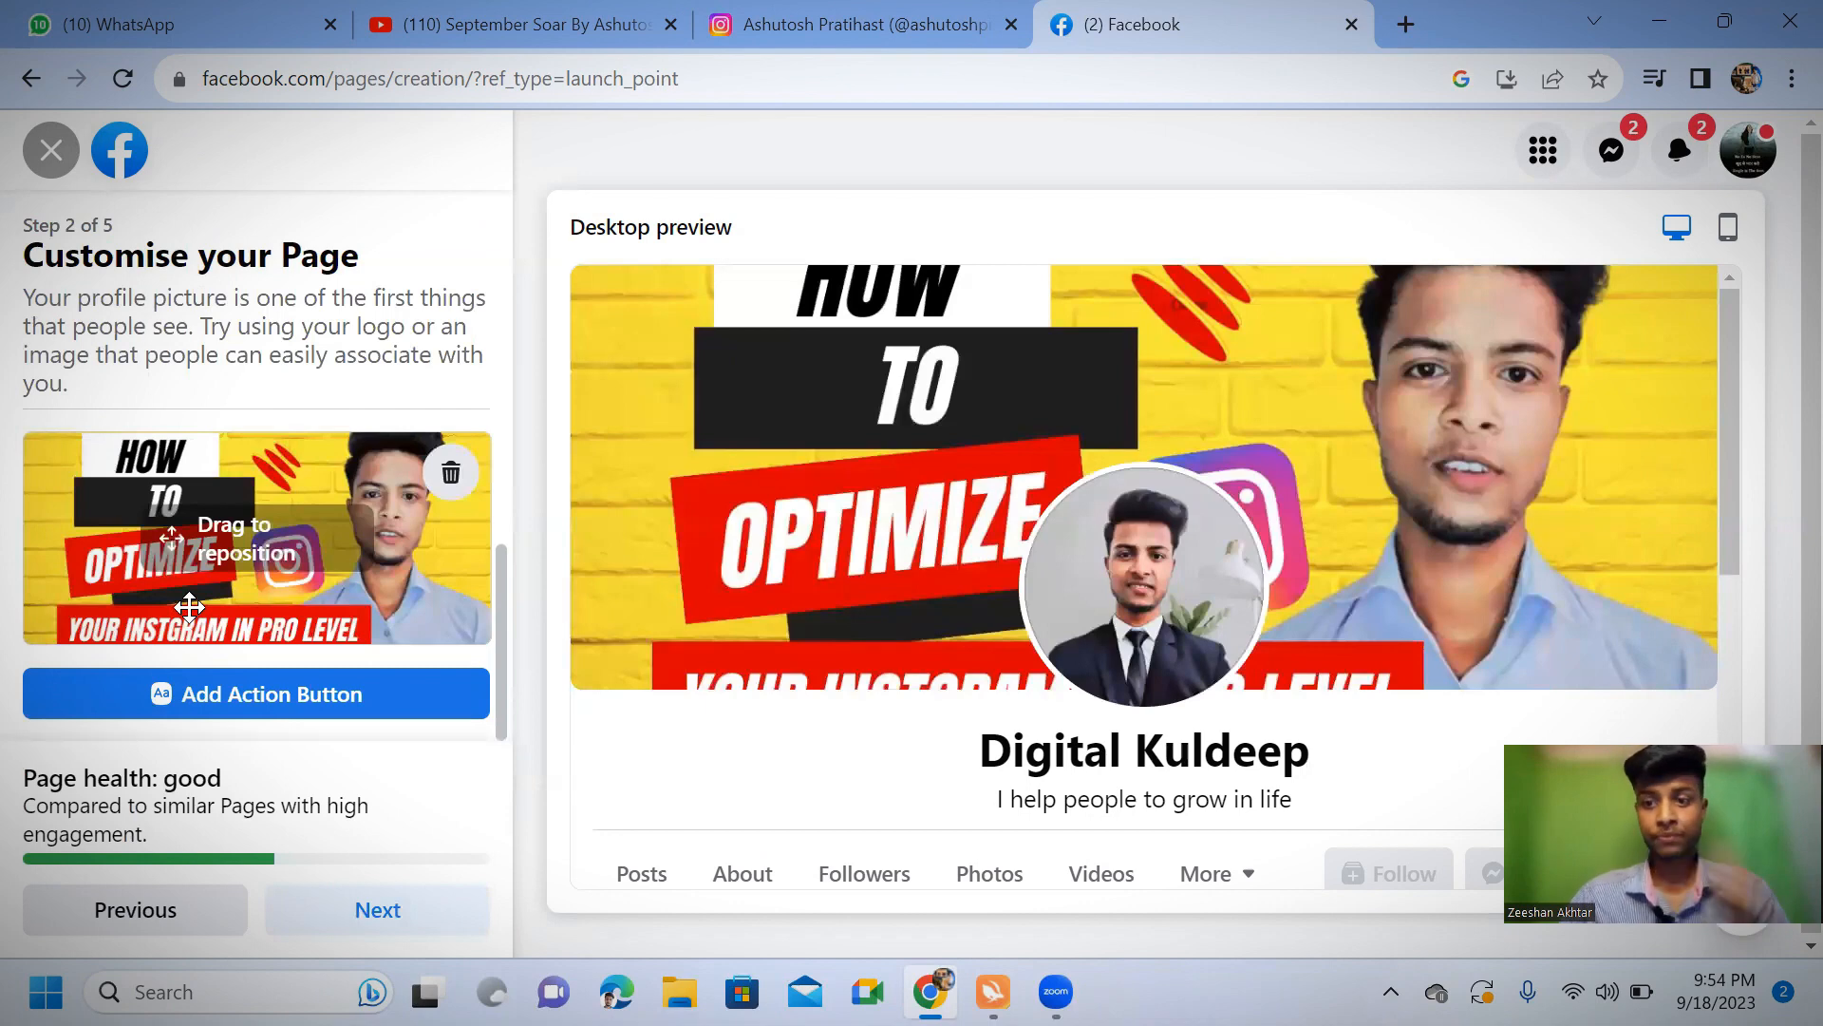
{"action": "left_click_drag", "start_coordinate": [130, 613], "coordinate": [142, 642]}
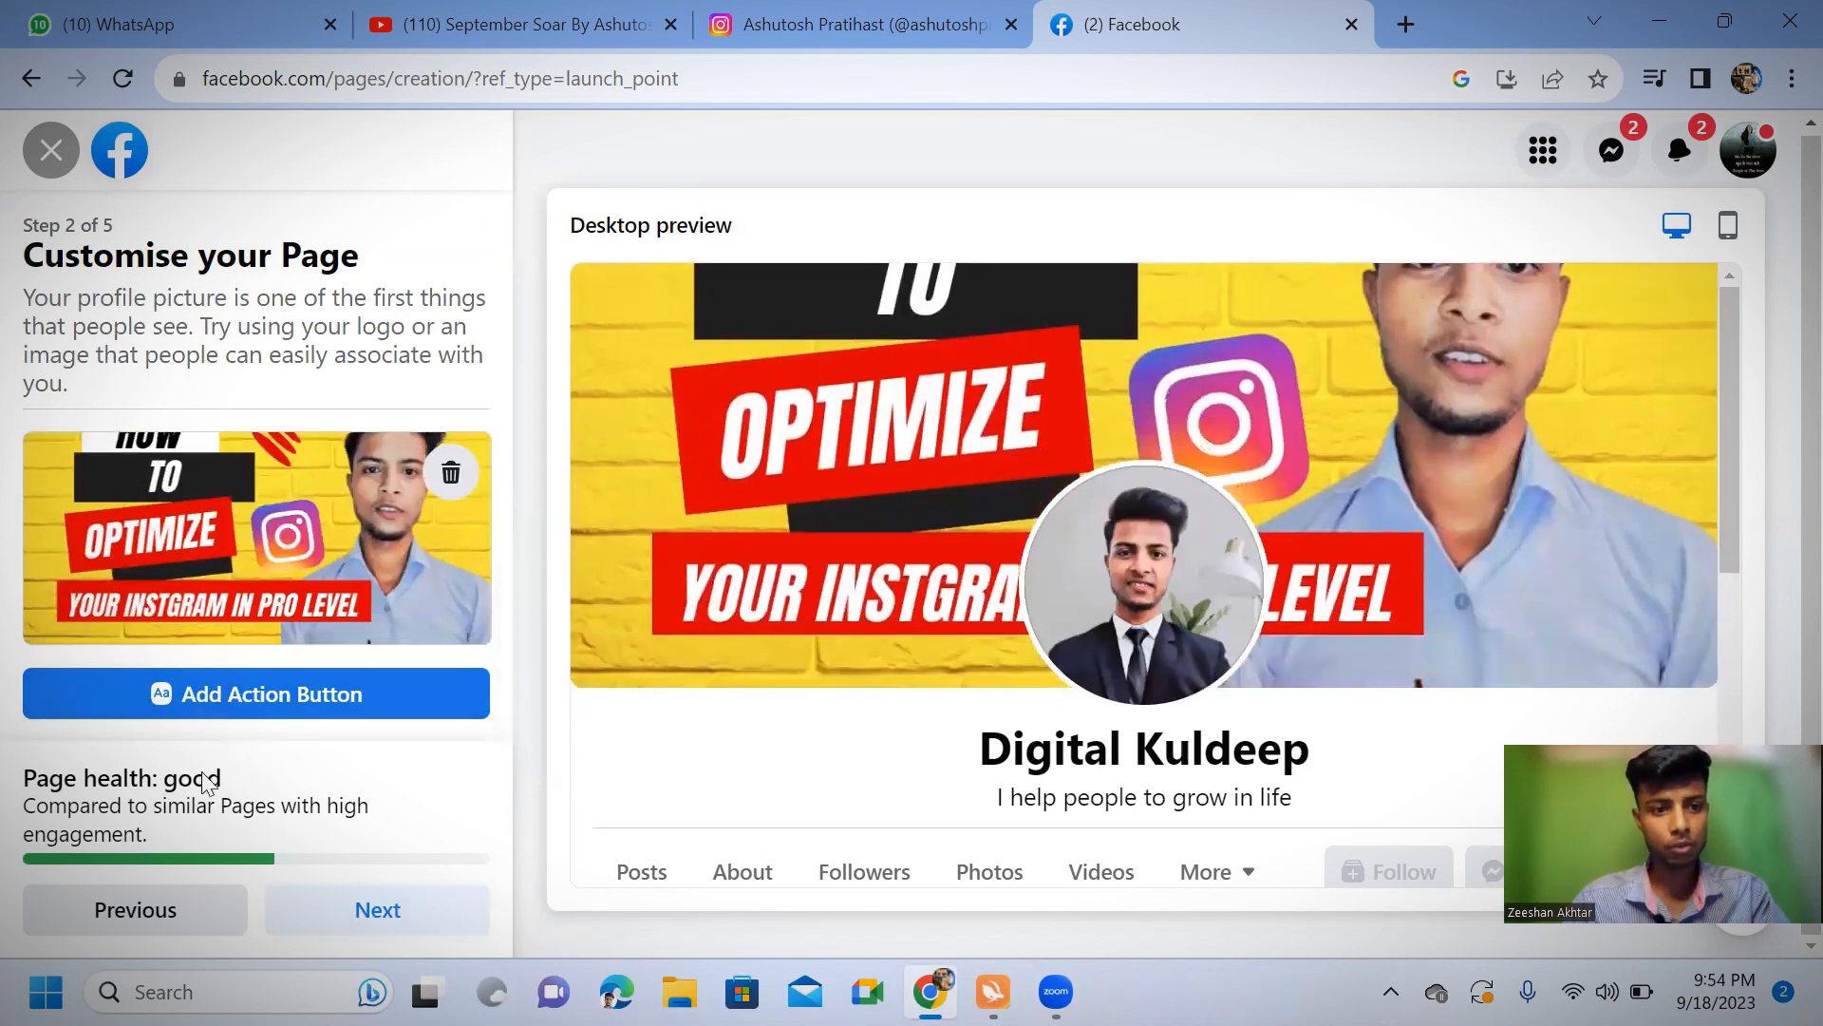
{"action": "left_click", "coordinate": [326, 922]}
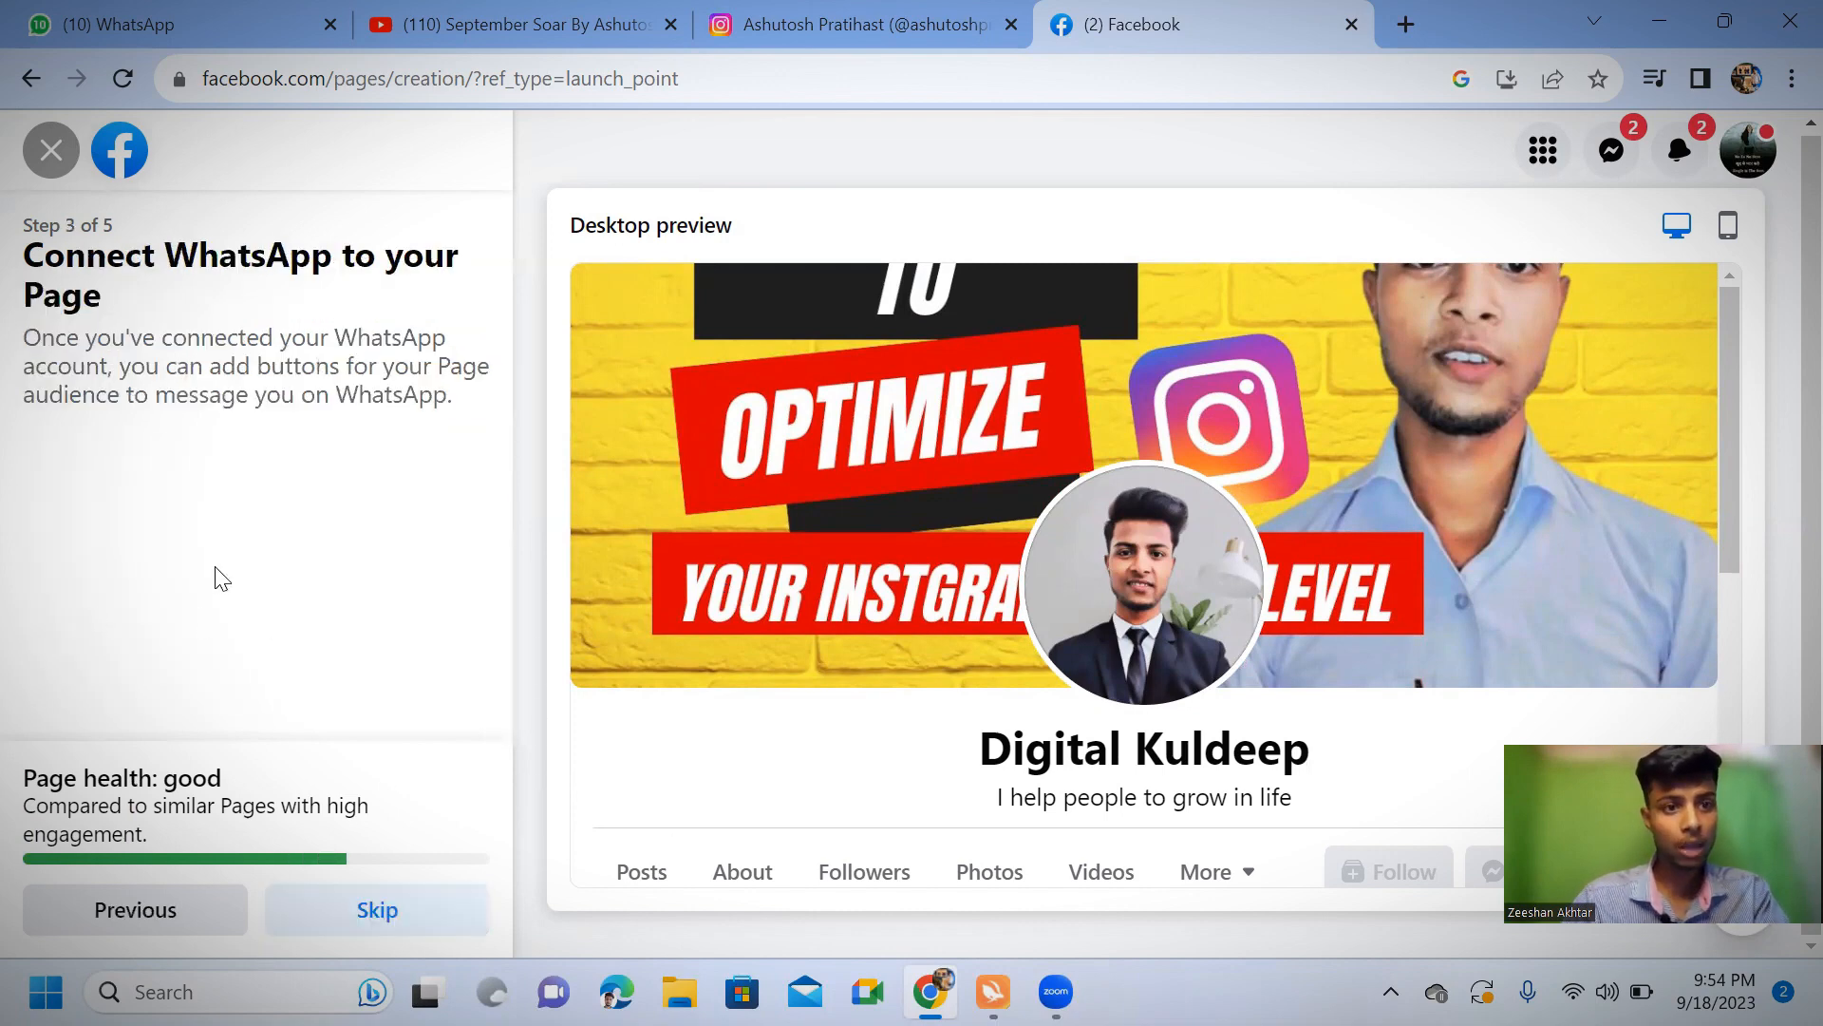
Check the country code choices for connecting WhatsApp, and skip the connection without entering a phone number
{"action": "scroll", "coordinate": [160, 641], "scroll_direction": "down", "scroll_amount": 3}
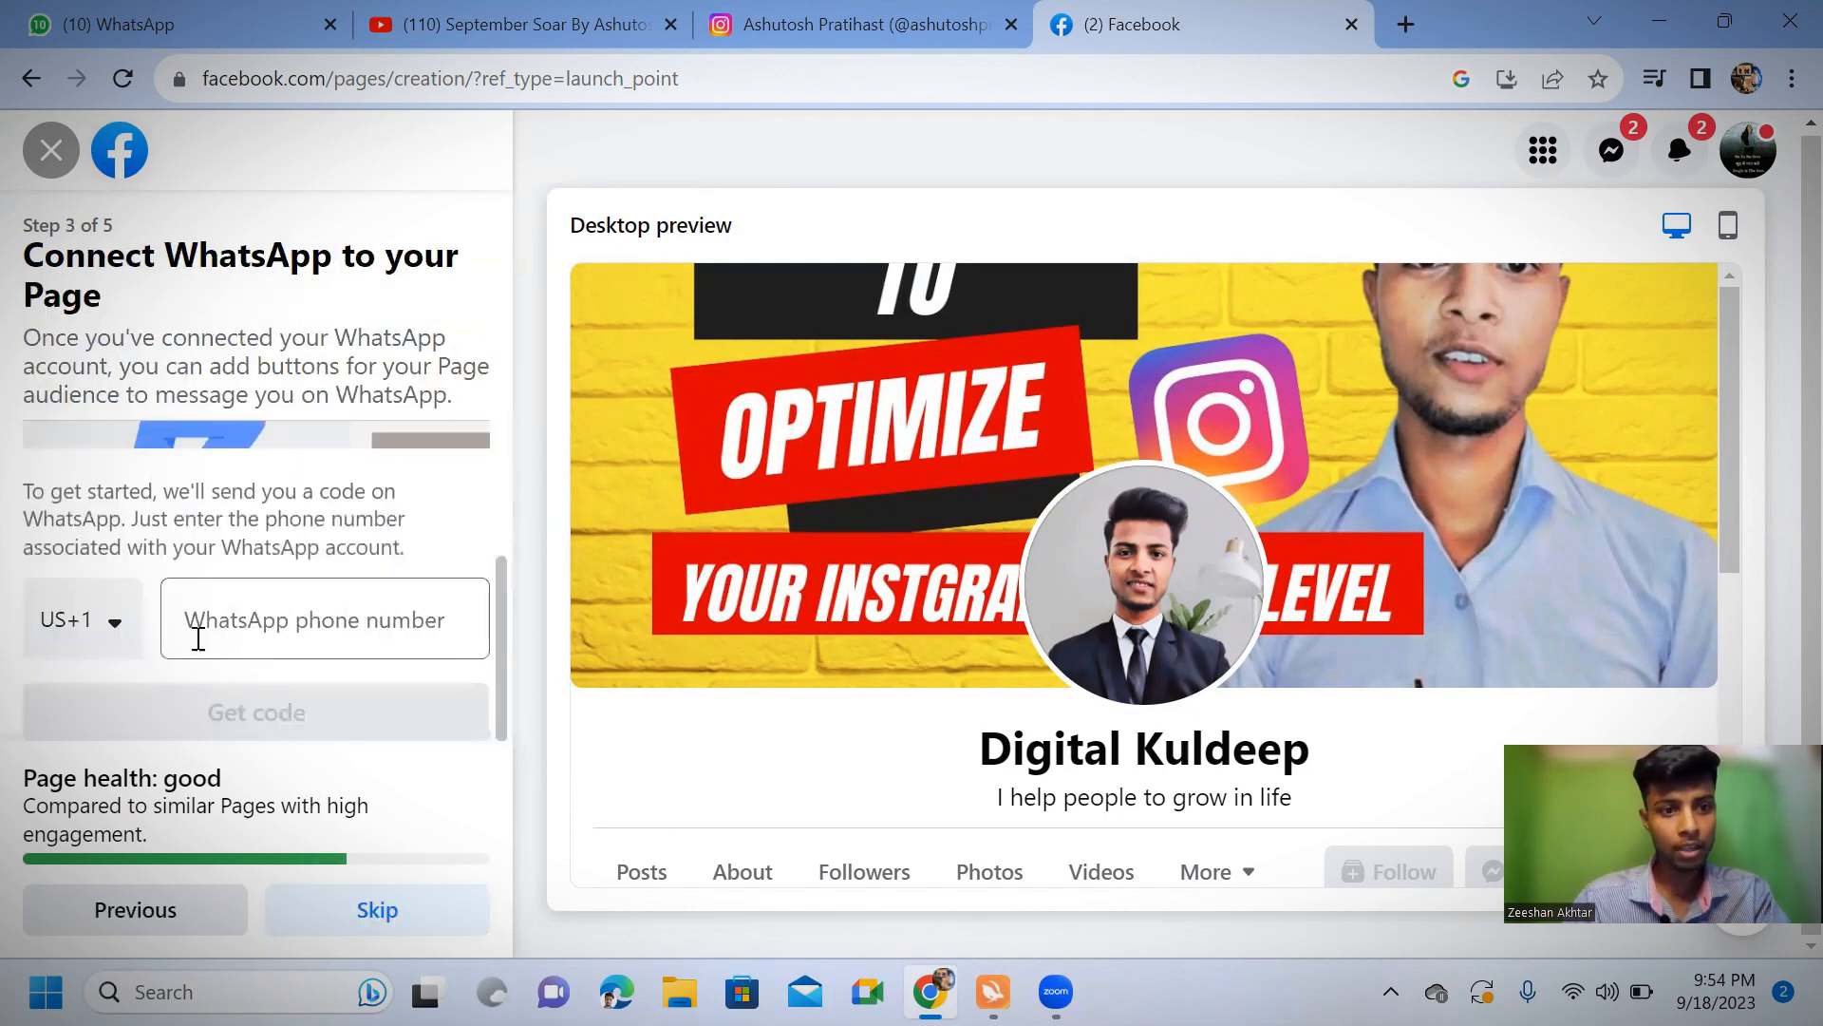
{"action": "left_click", "coordinate": [116, 628]}
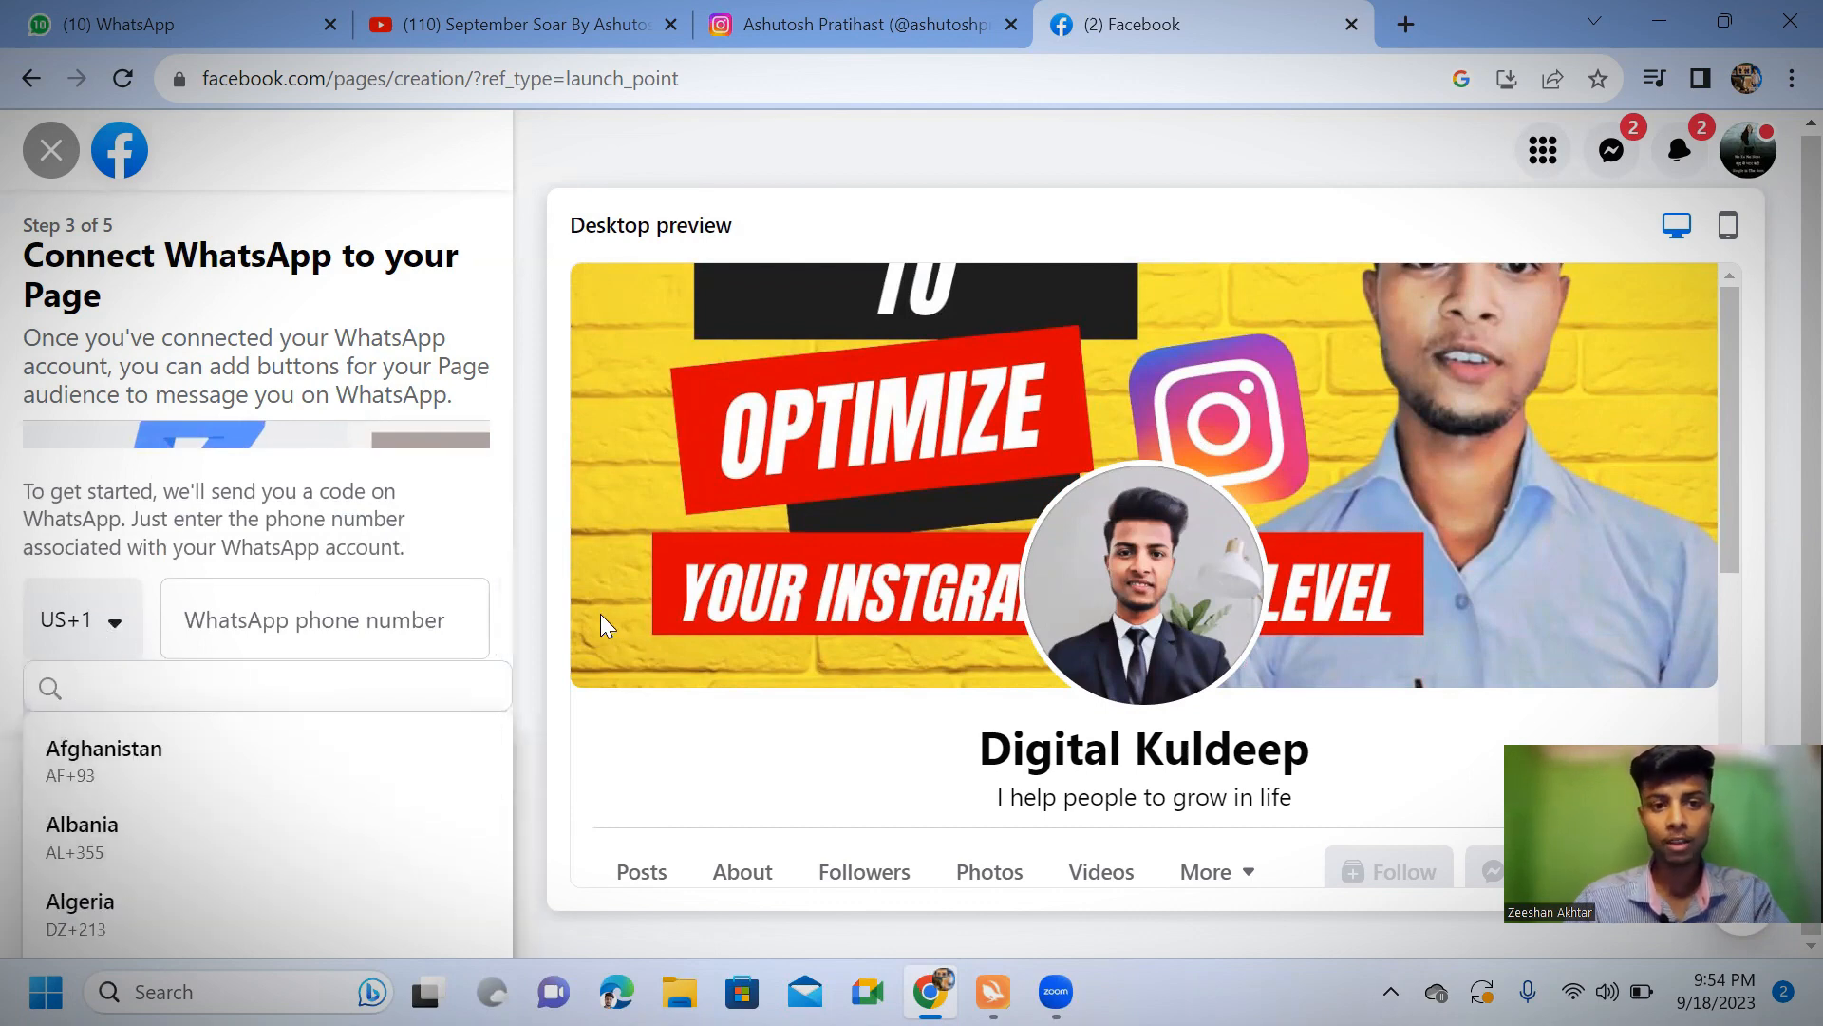
{"action": "left_click", "coordinate": [636, 773]}
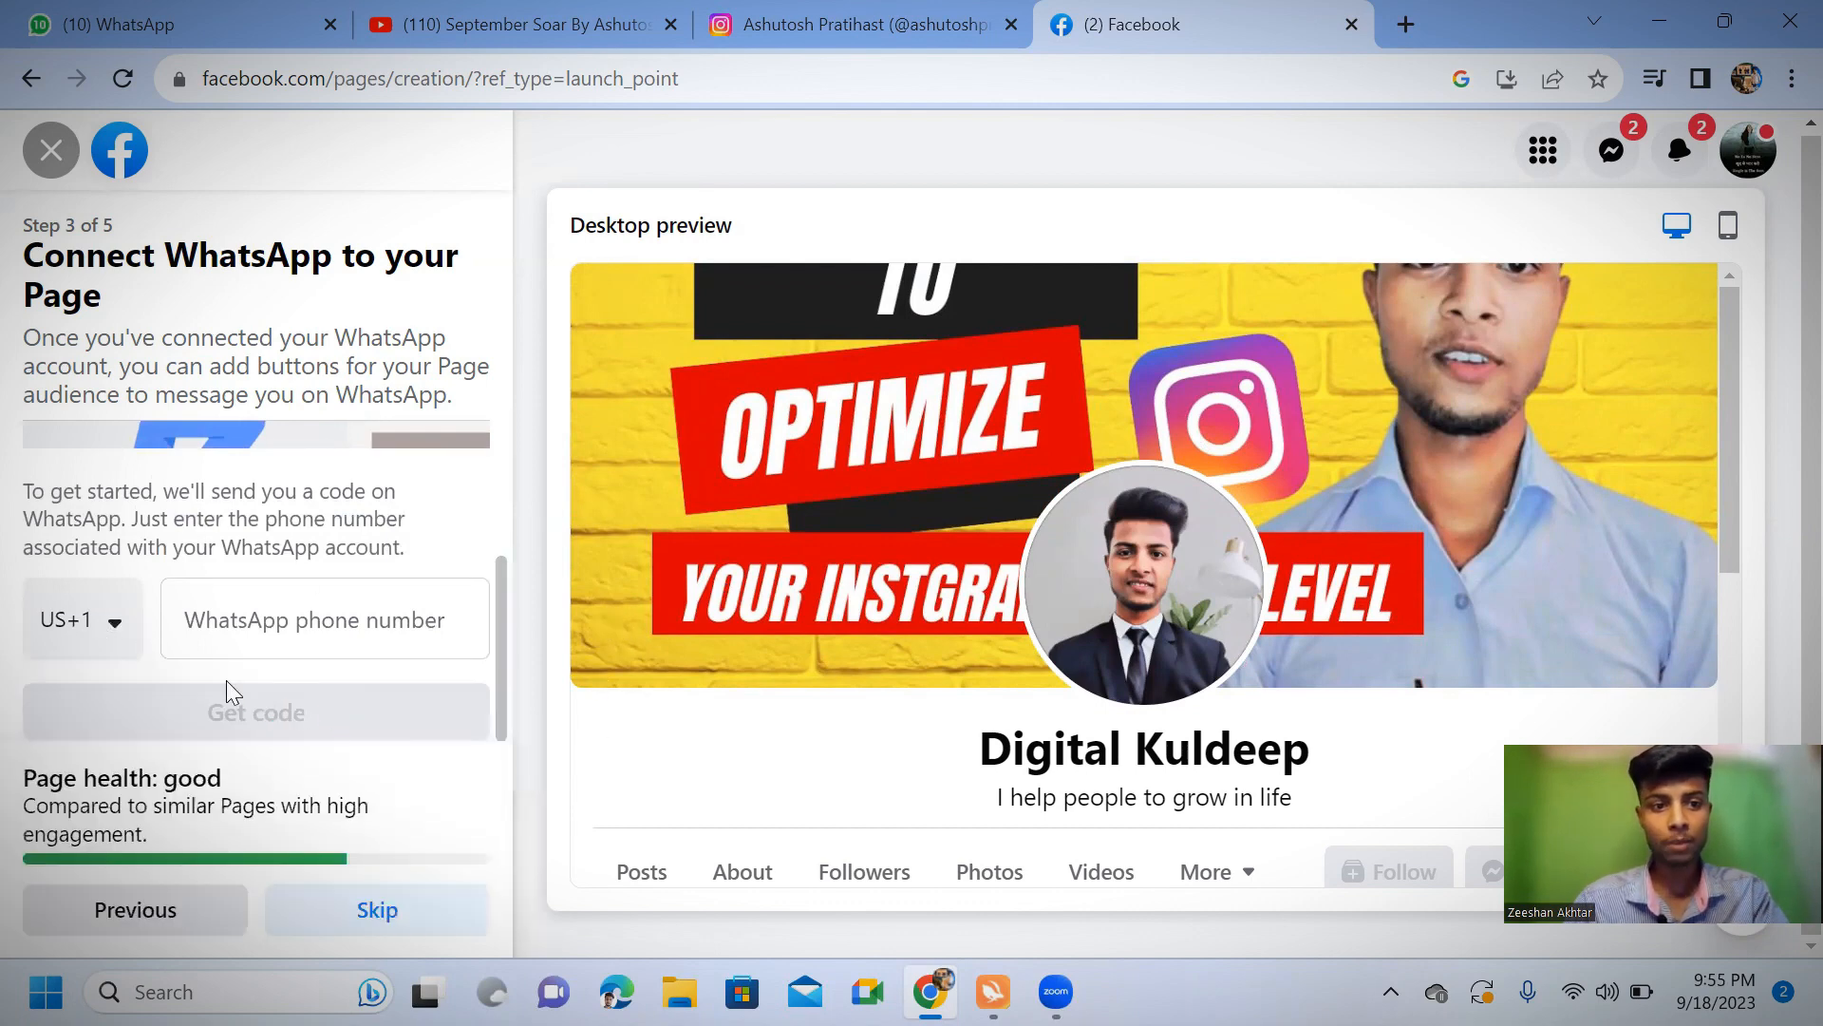
{"action": "left_click", "coordinate": [370, 916]}
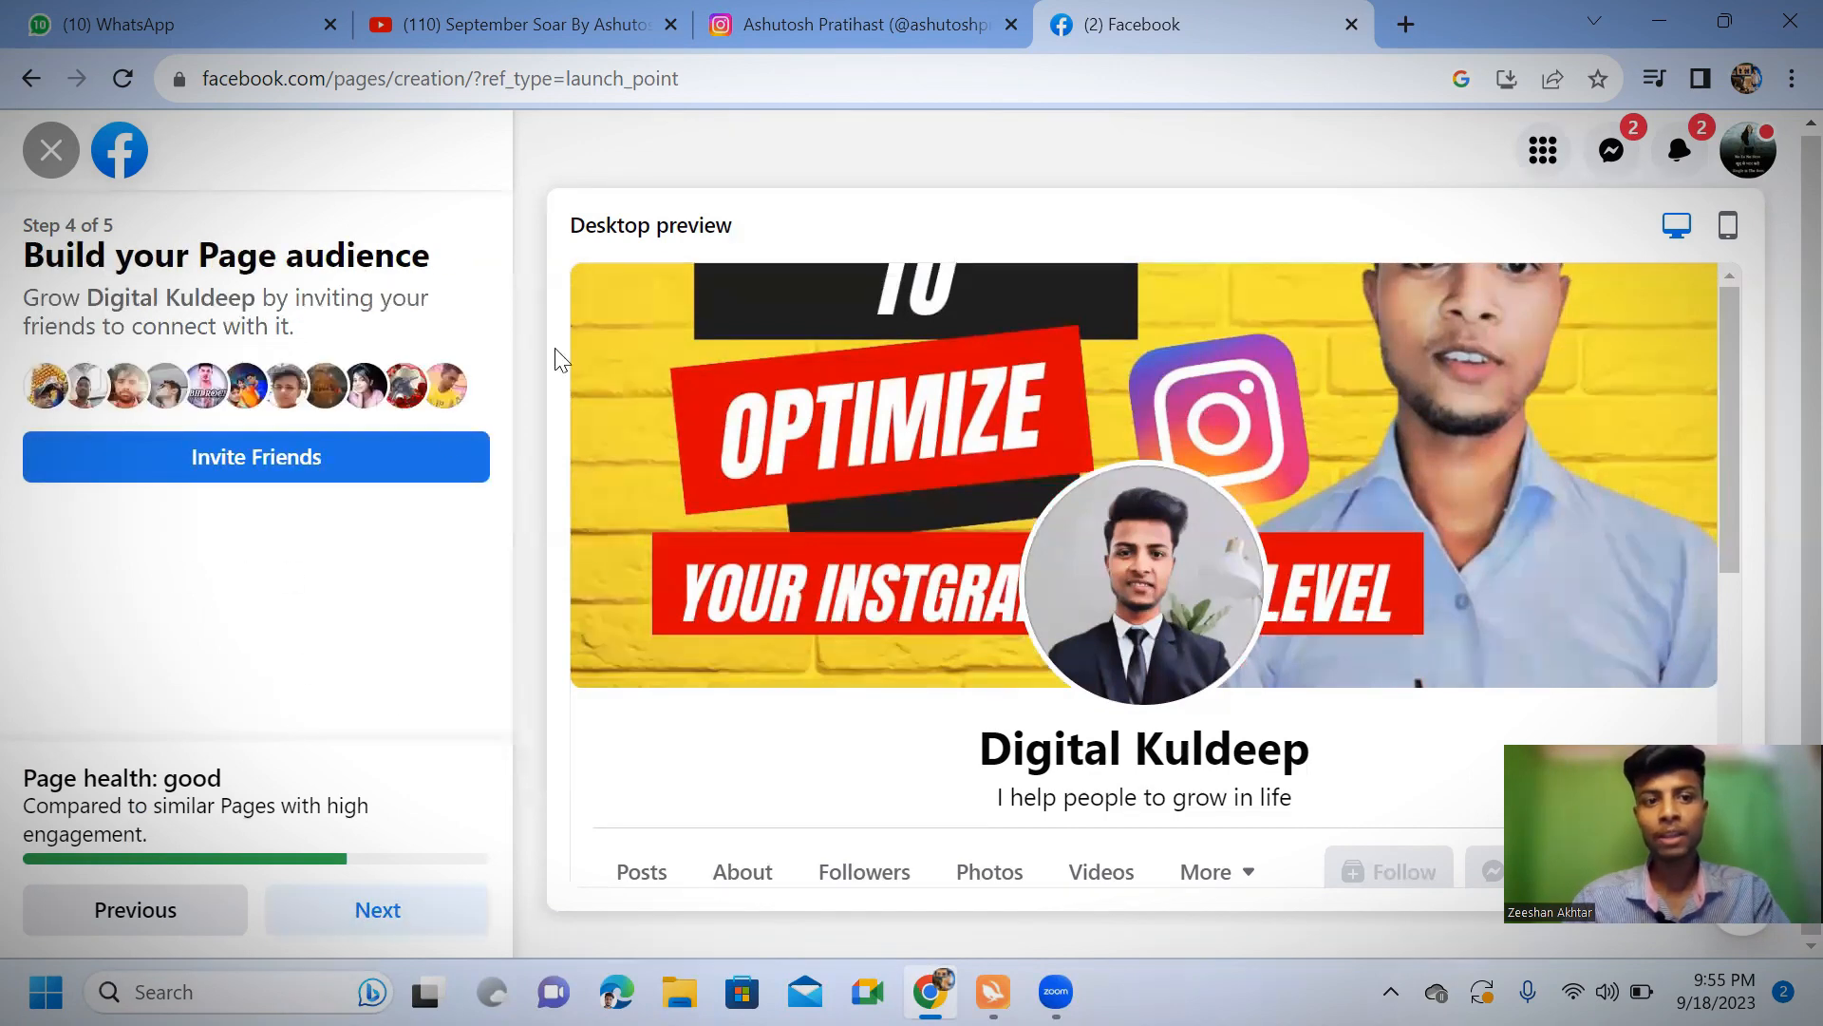
Continue without inviting friends and finish creating the Page with Page notifications on and marketing emails off
{"action": "left_click", "coordinate": [342, 914]}
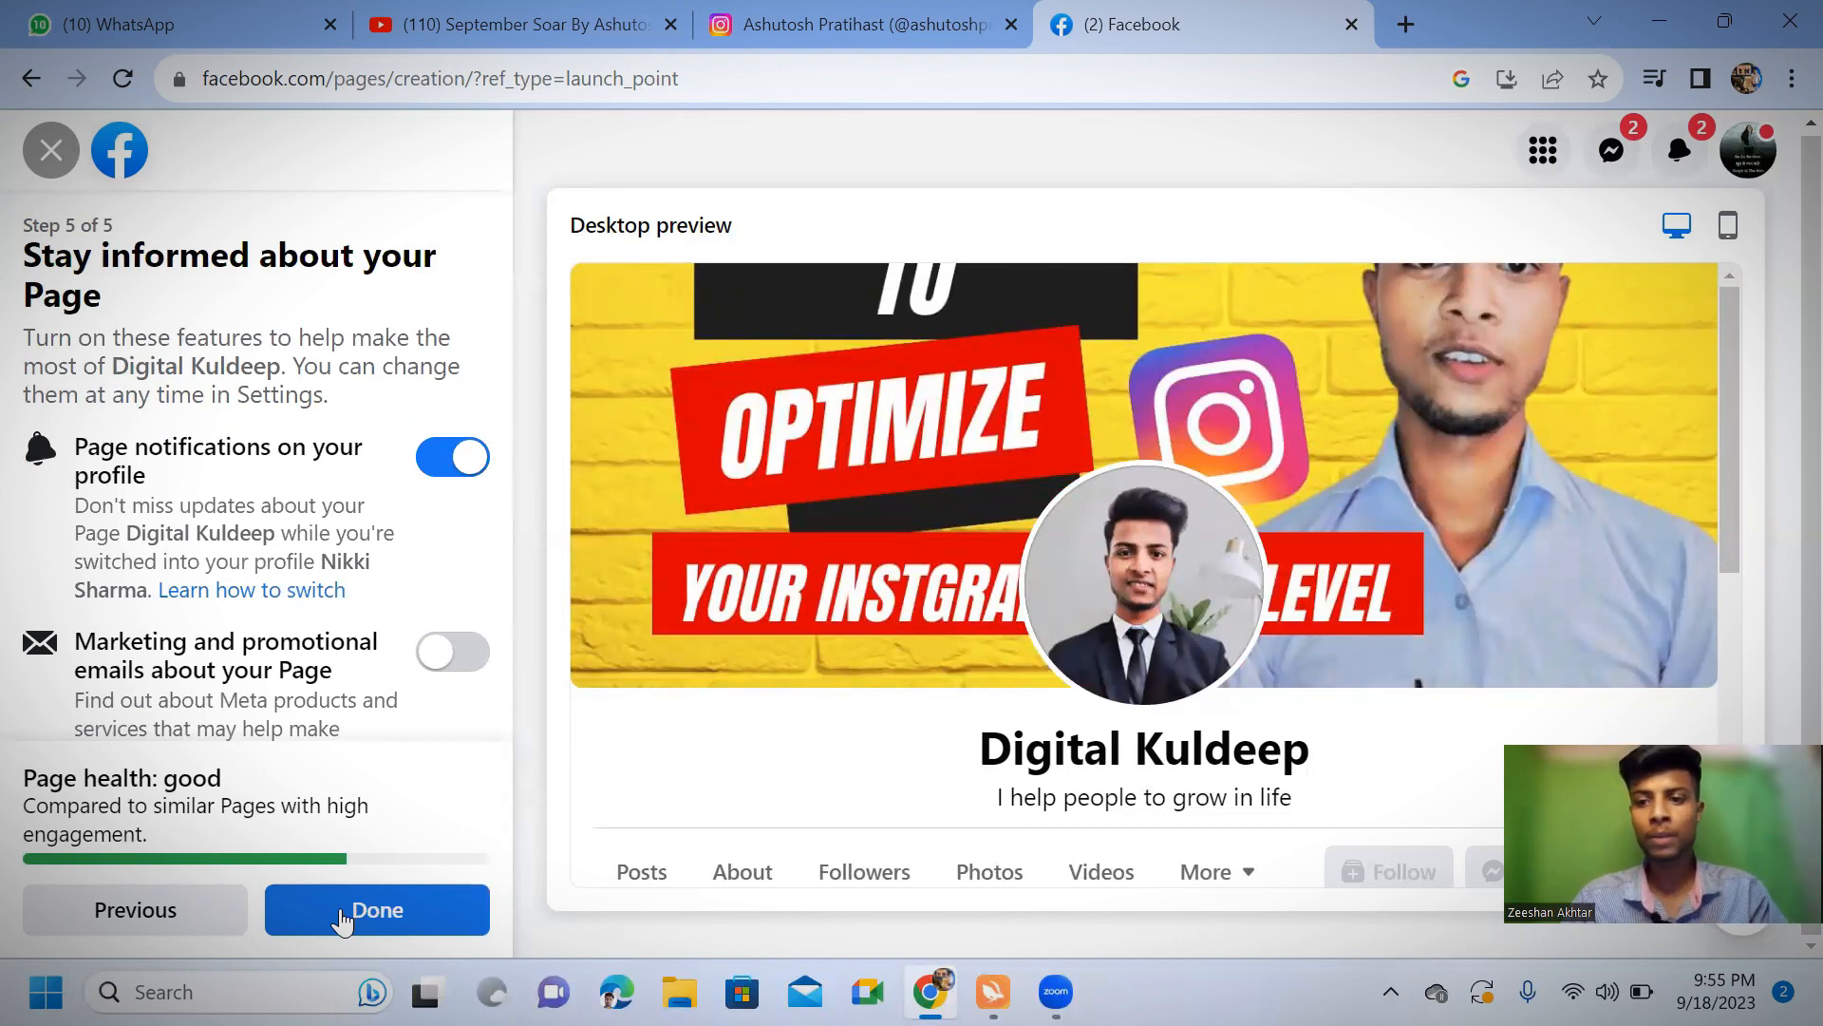
{"action": "scroll", "coordinate": [276, 694], "scroll_direction": "down", "scroll_amount": 1}
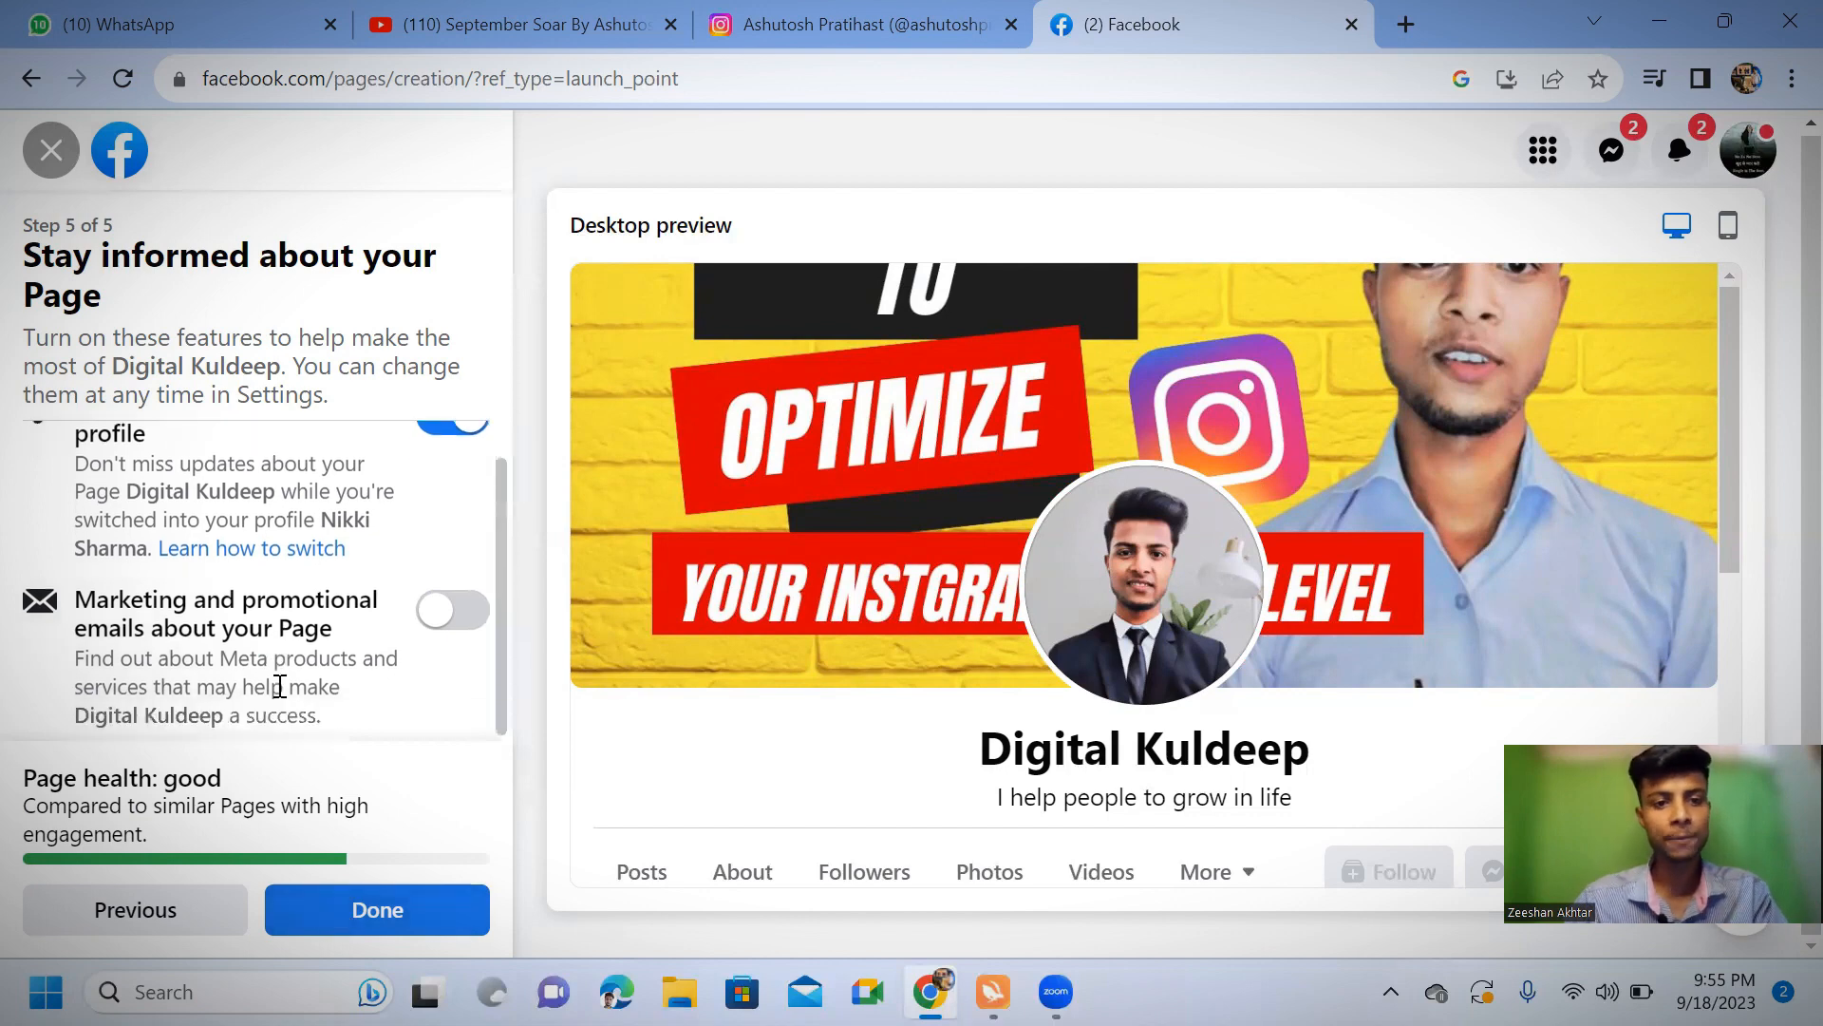
{"action": "left_click", "coordinate": [342, 914]}
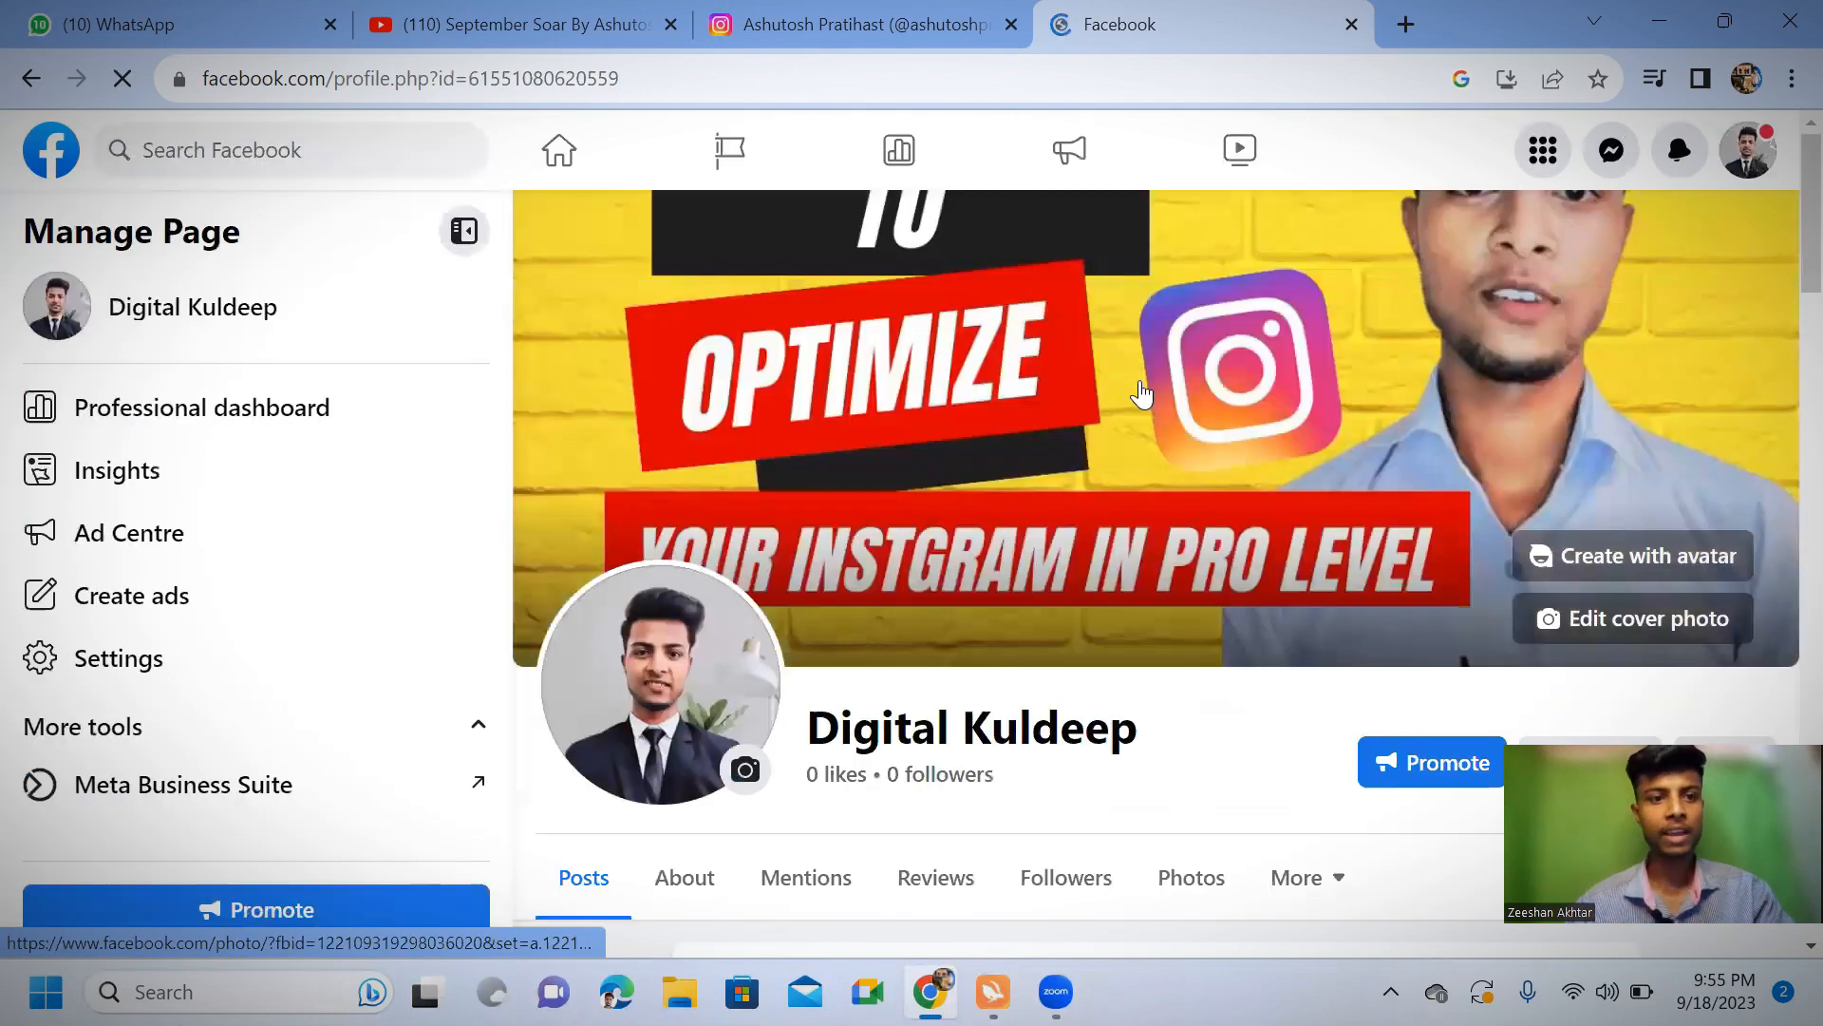
Dismiss the welcome tour offer on the new Page and look over the Page health suggestions
{"action": "scroll", "coordinate": [680, 598], "scroll_direction": "down", "scroll_amount": 8}
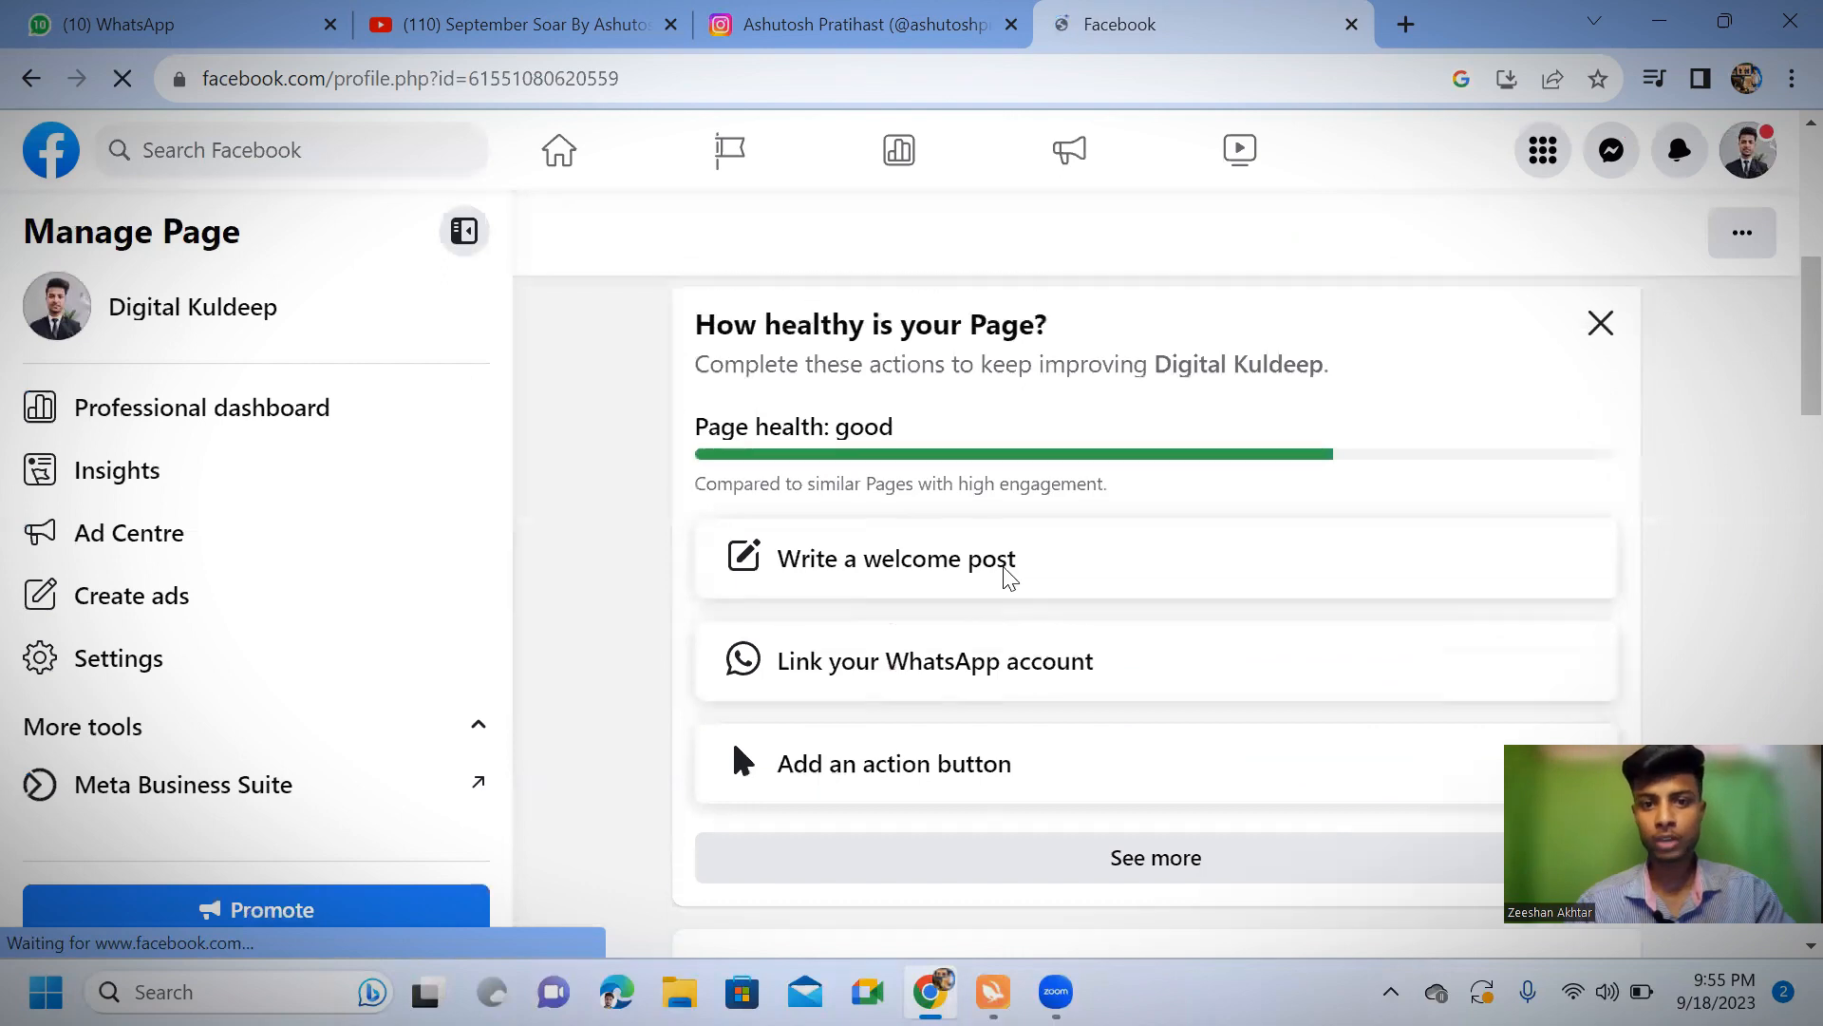
{"action": "scroll", "coordinate": [1004, 569], "scroll_direction": "down", "scroll_amount": 2}
{"action": "scroll", "coordinate": [1334, 612], "scroll_direction": "up", "scroll_amount": 1}
{"action": "scroll", "coordinate": [1335, 612], "scroll_direction": "down", "scroll_amount": 1}
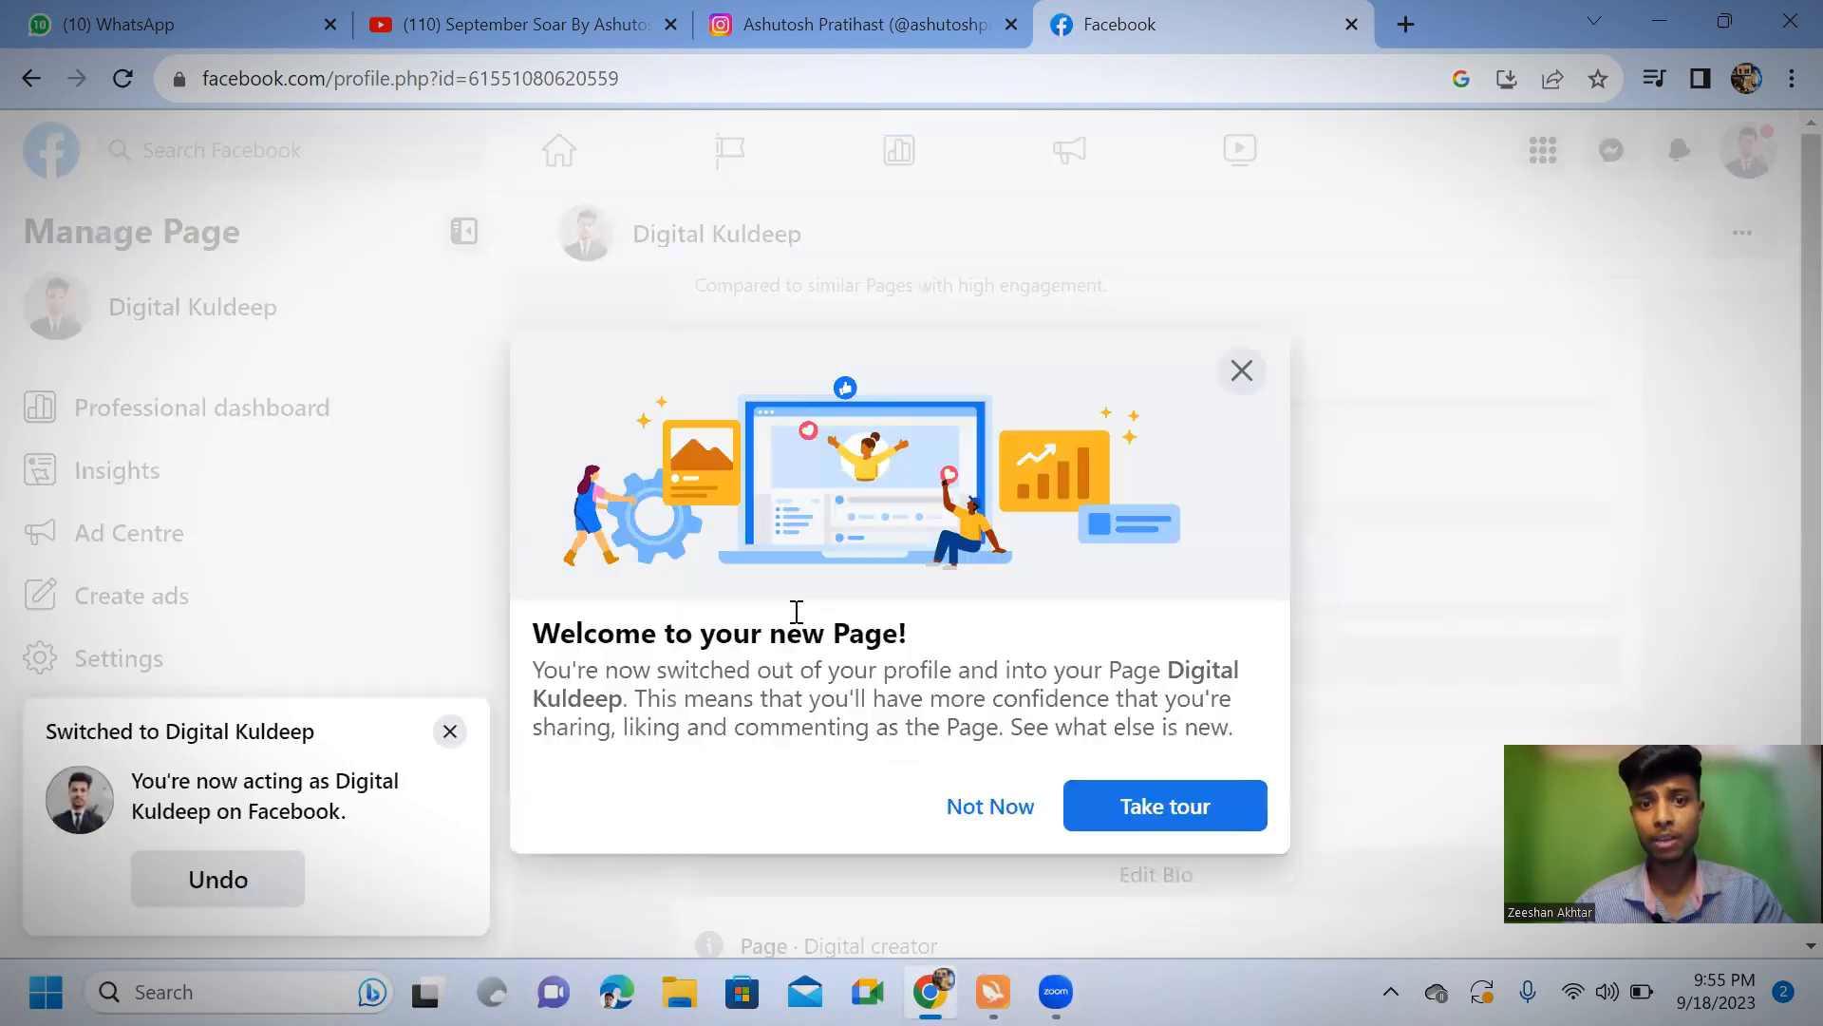
{"action": "left_click", "coordinate": [1241, 370]}
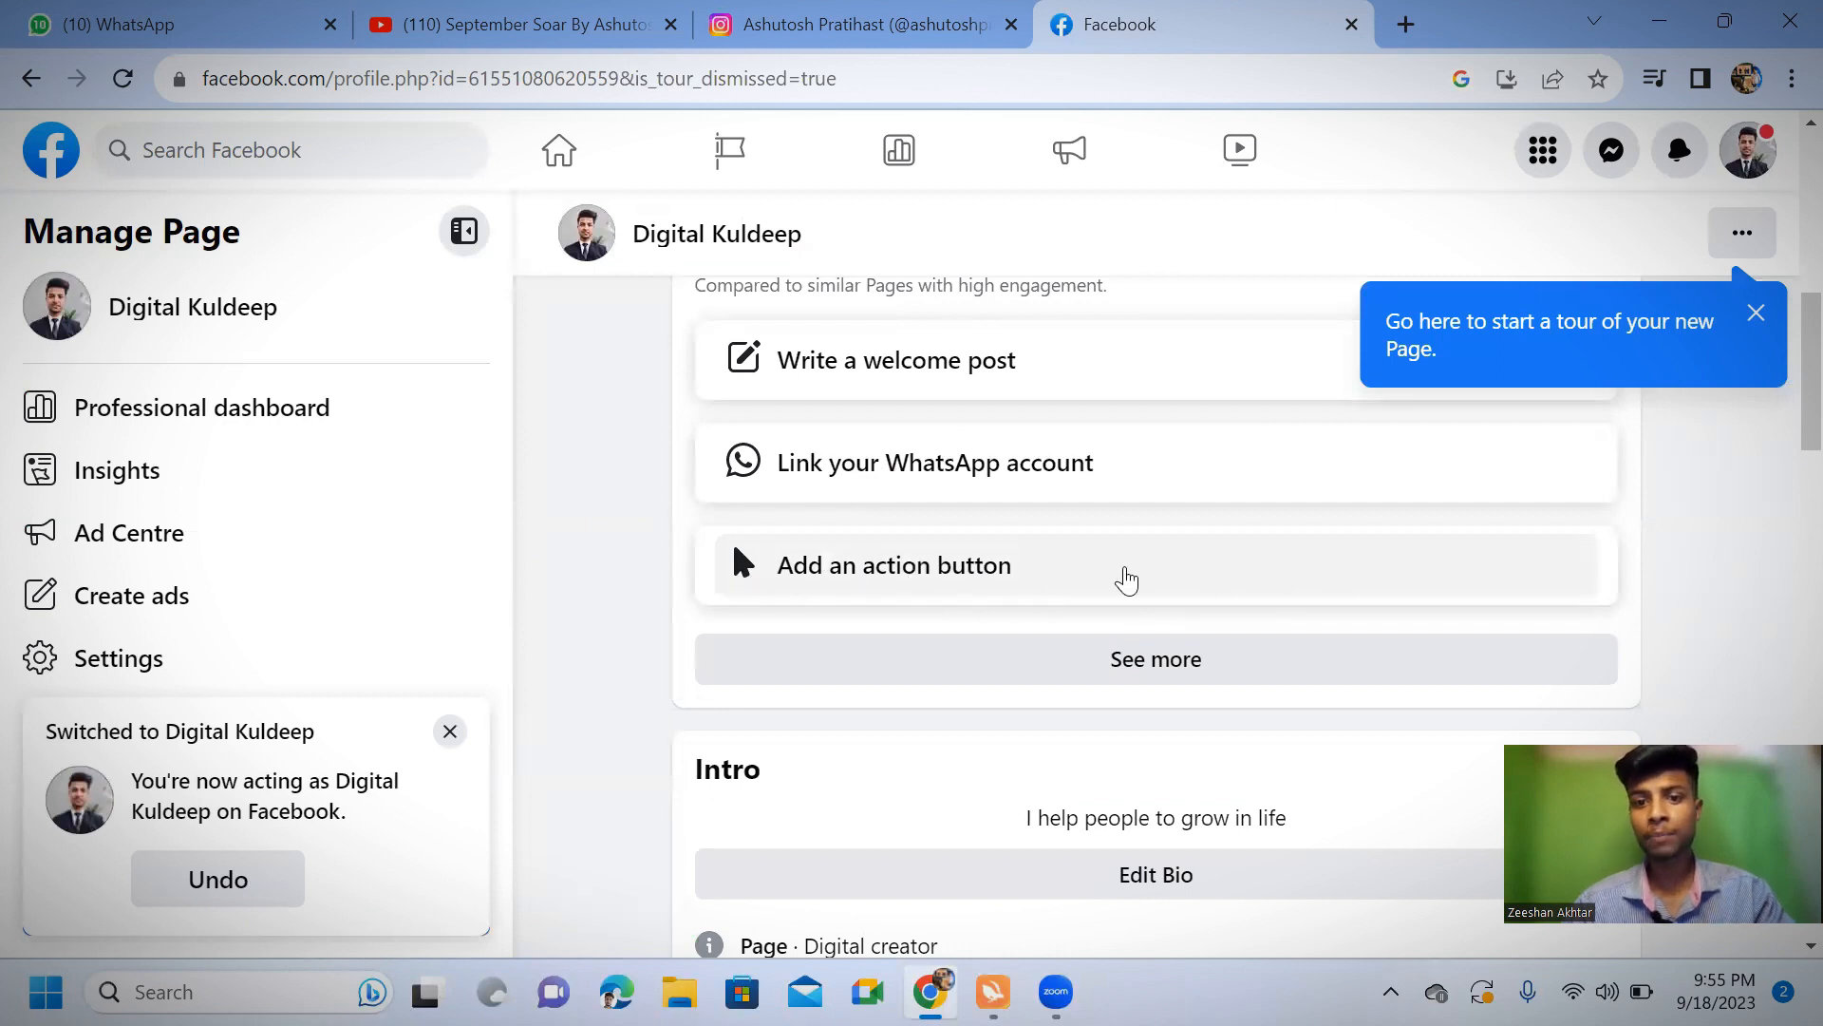
{"action": "scroll", "coordinate": [1111, 591], "scroll_direction": "up", "scroll_amount": 1}
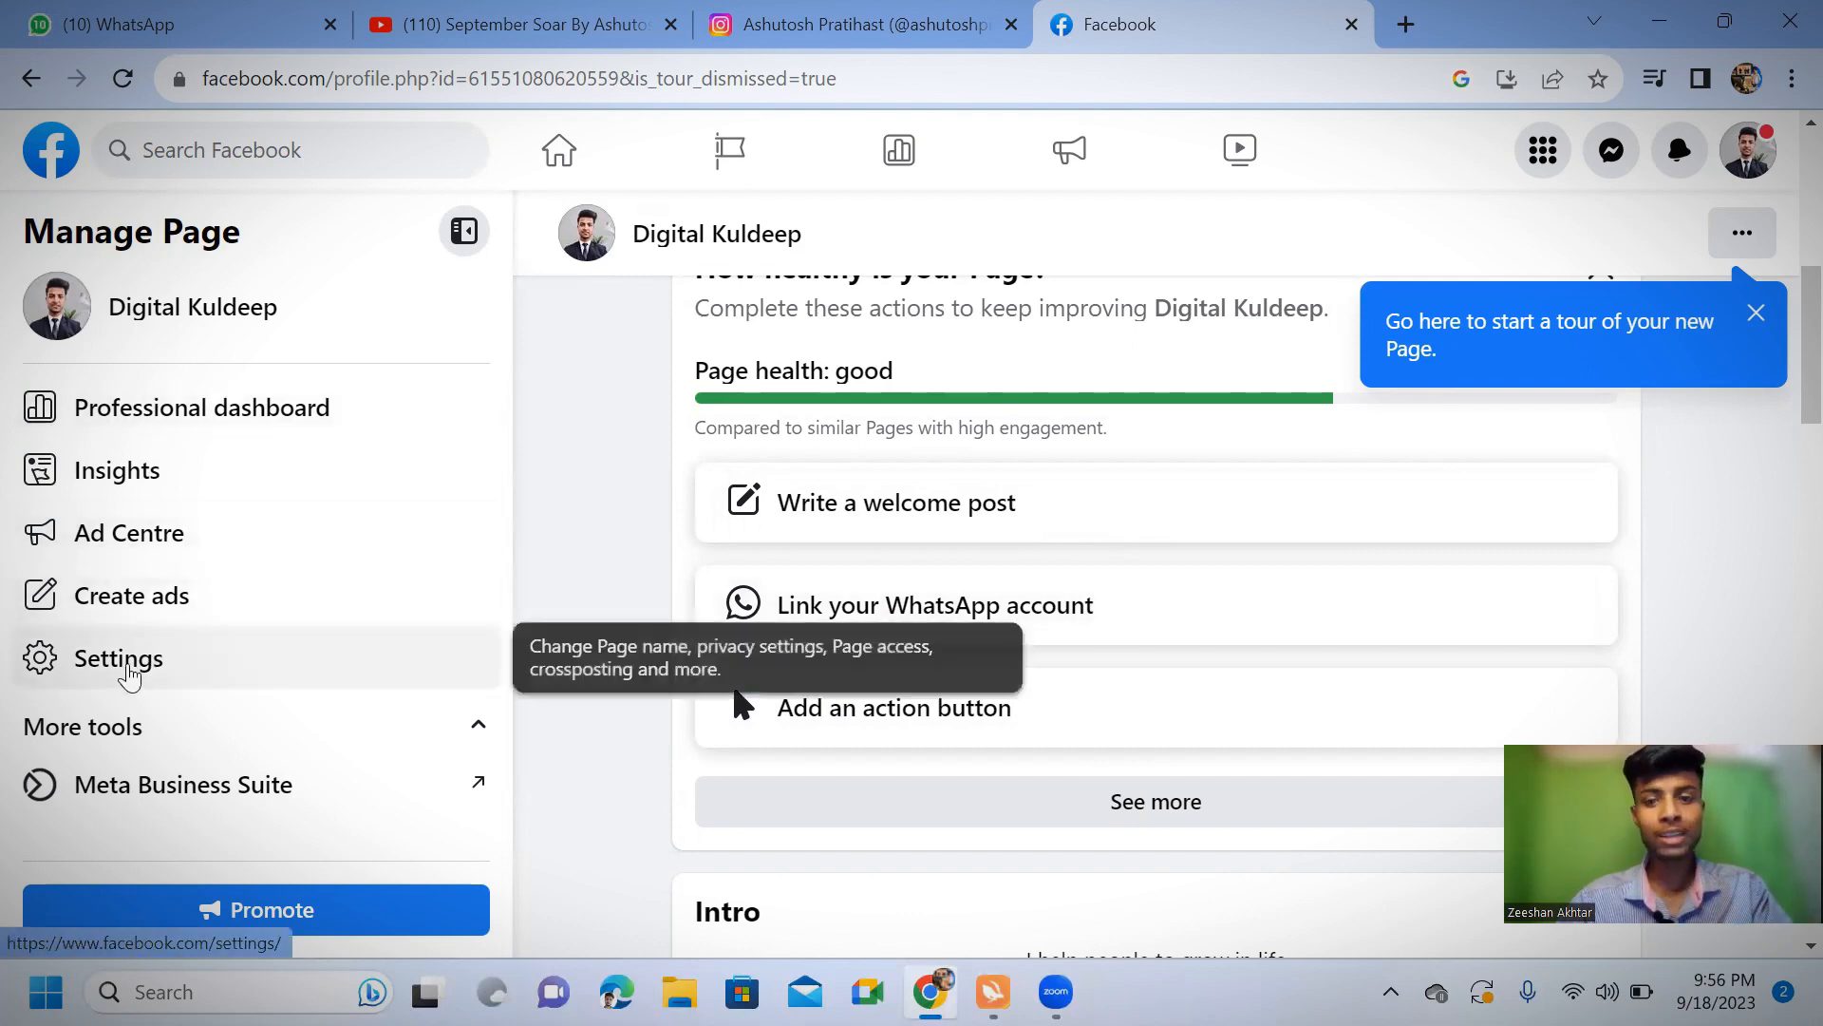
Open the Linked accounts section in the Page's settings
{"action": "left_click", "coordinate": [124, 660]}
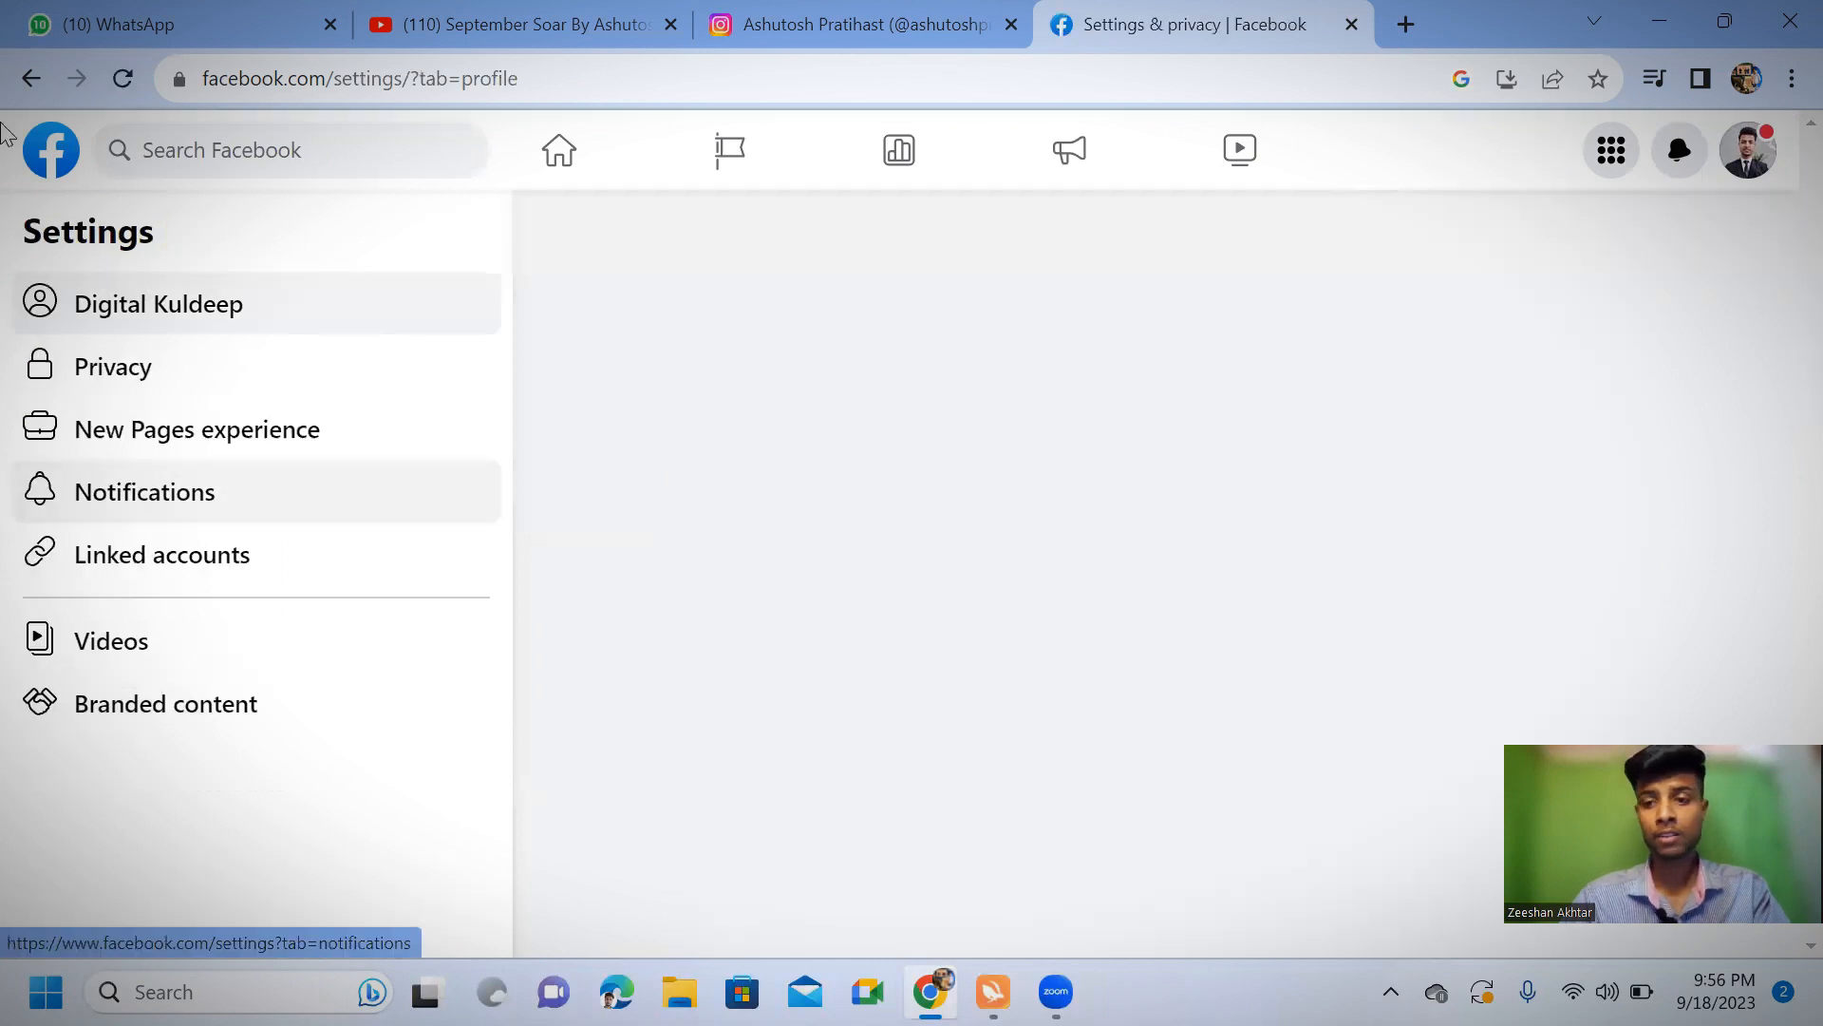
{"action": "left_click", "coordinate": [142, 557]}
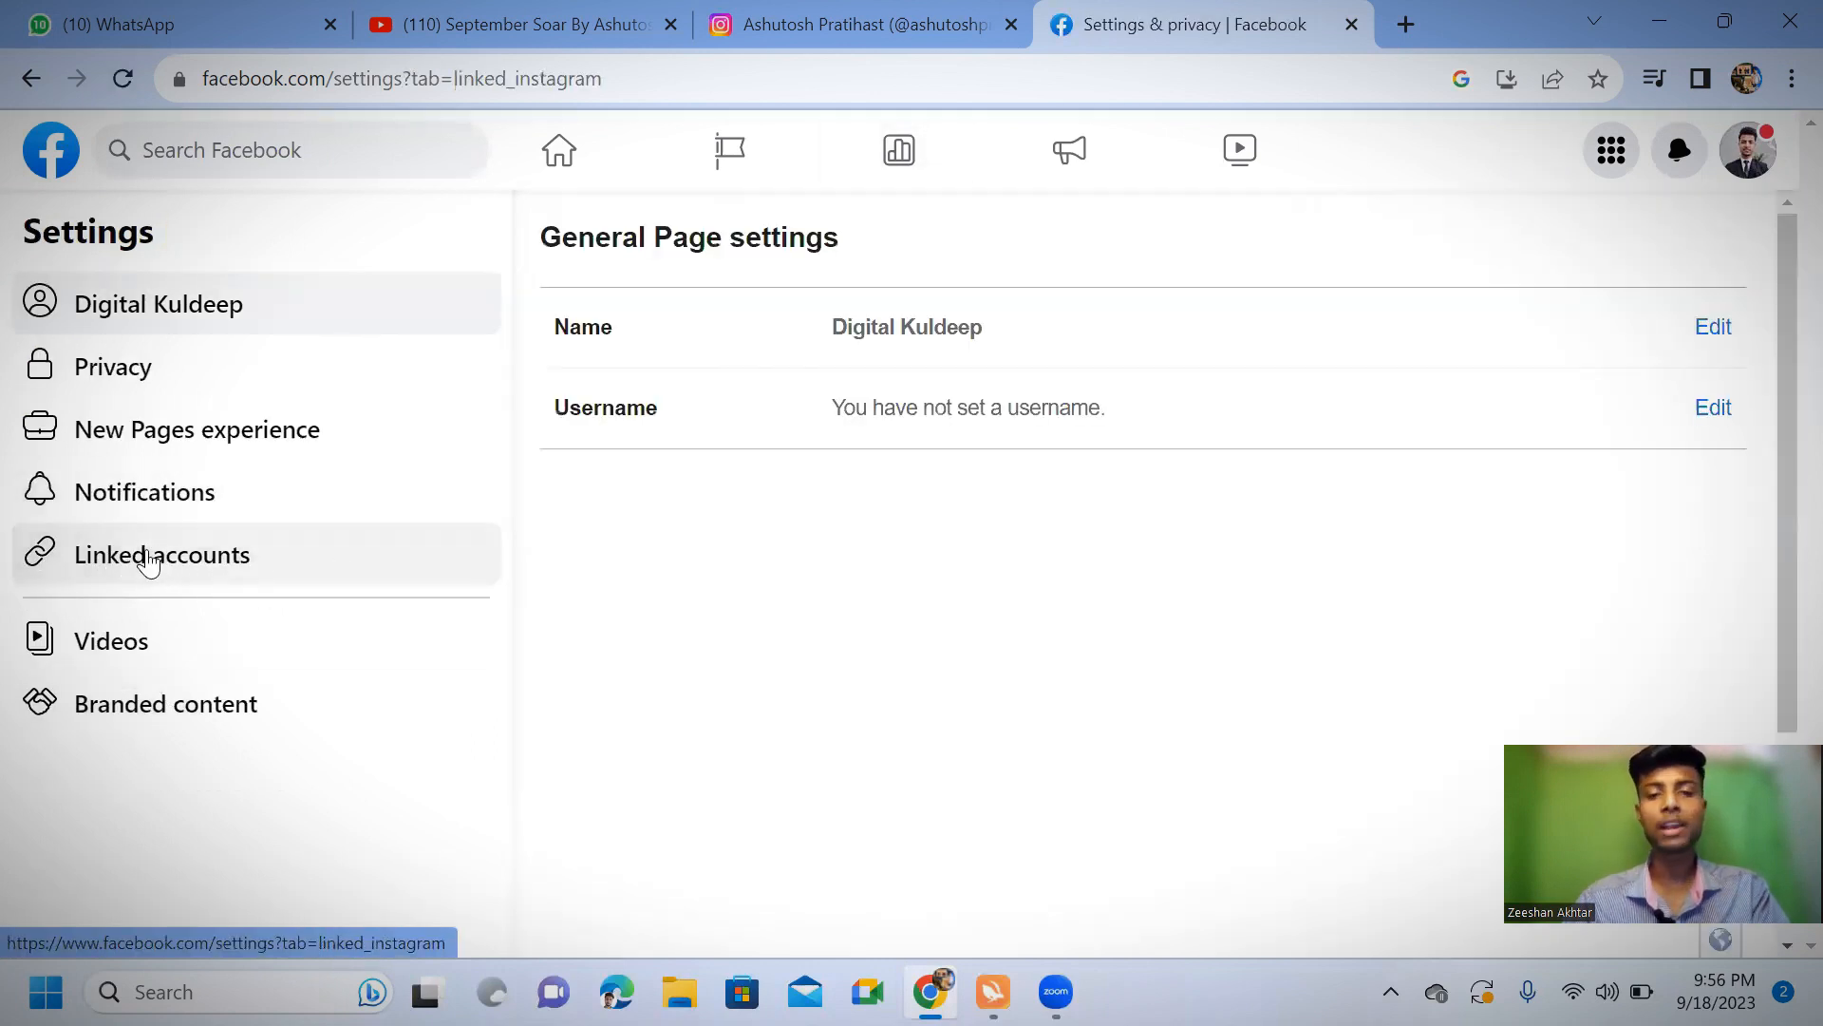
{"action": "left_click", "coordinate": [114, 551]}
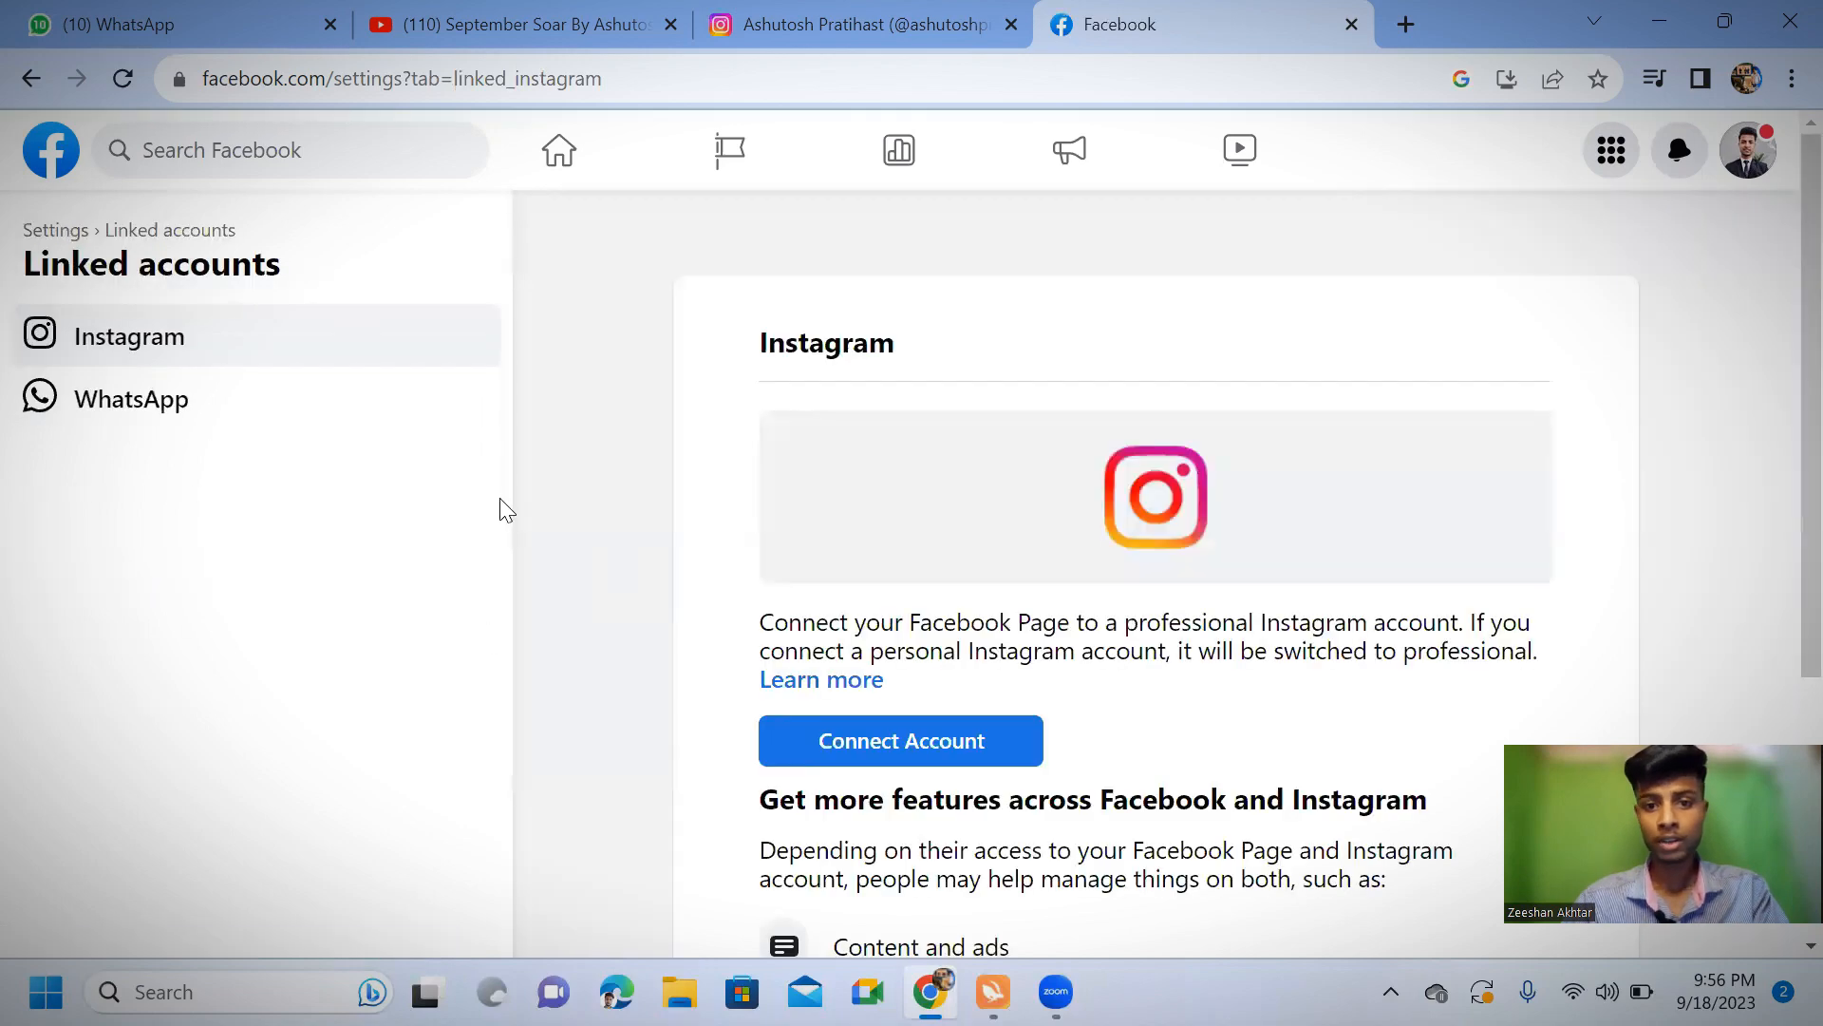
Start connecting an Instagram account to the Page, allowing access to Instagram messages in Inbox, and proceed to the Instagram login
{"action": "scroll", "coordinate": [813, 523], "scroll_direction": "down", "scroll_amount": 4}
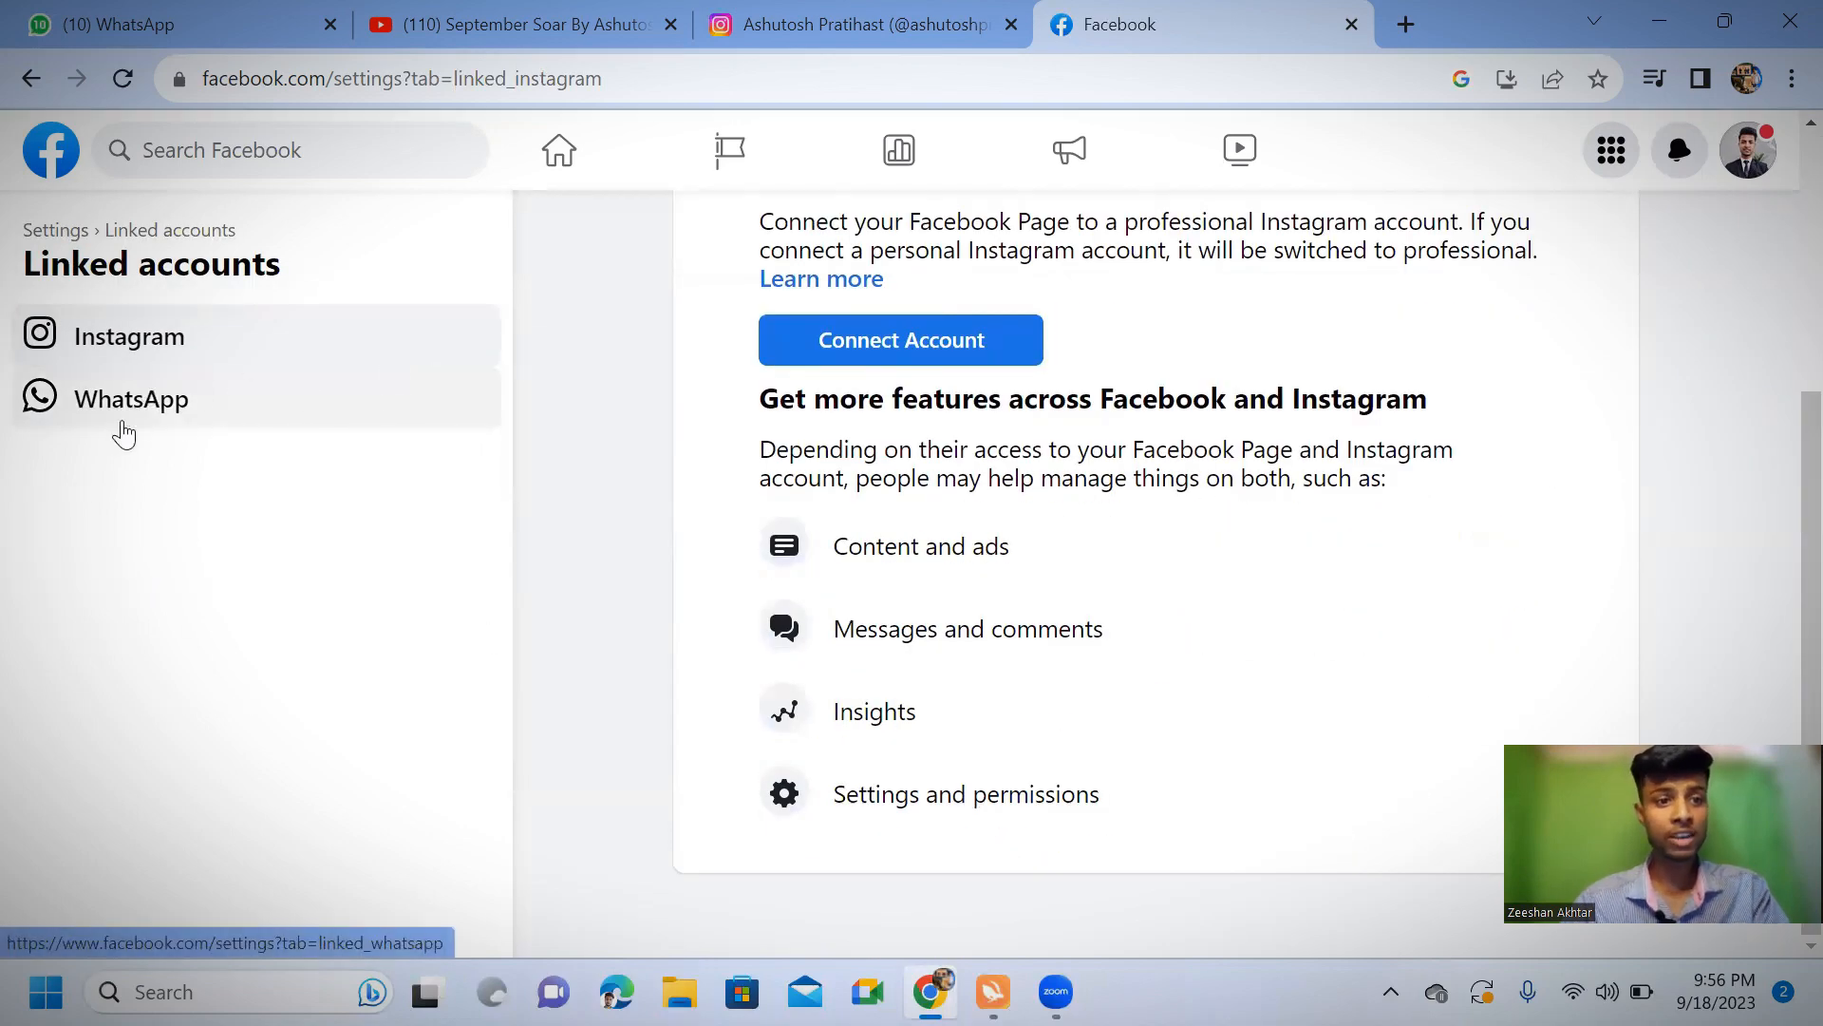
{"action": "scroll", "coordinate": [871, 560], "scroll_direction": "up", "scroll_amount": 4}
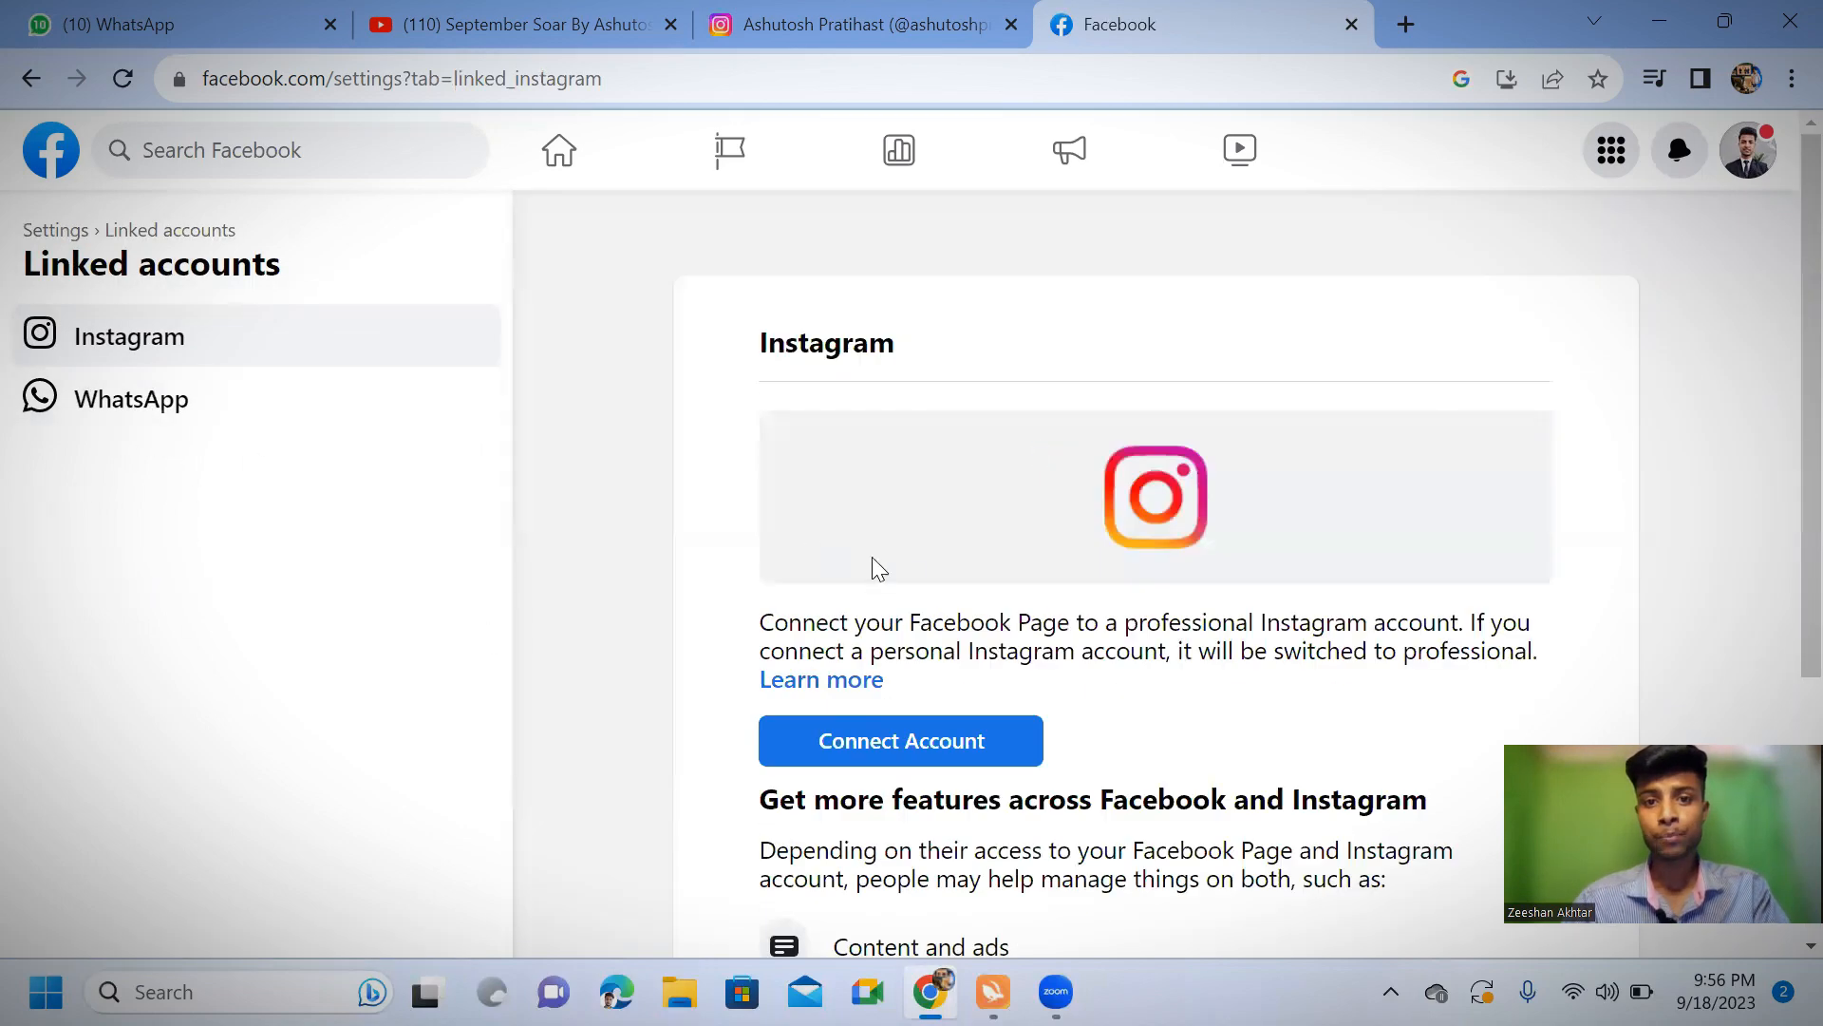
{"action": "scroll", "coordinate": [855, 541], "scroll_direction": "down", "scroll_amount": 3}
{"action": "left_click", "coordinate": [947, 472]}
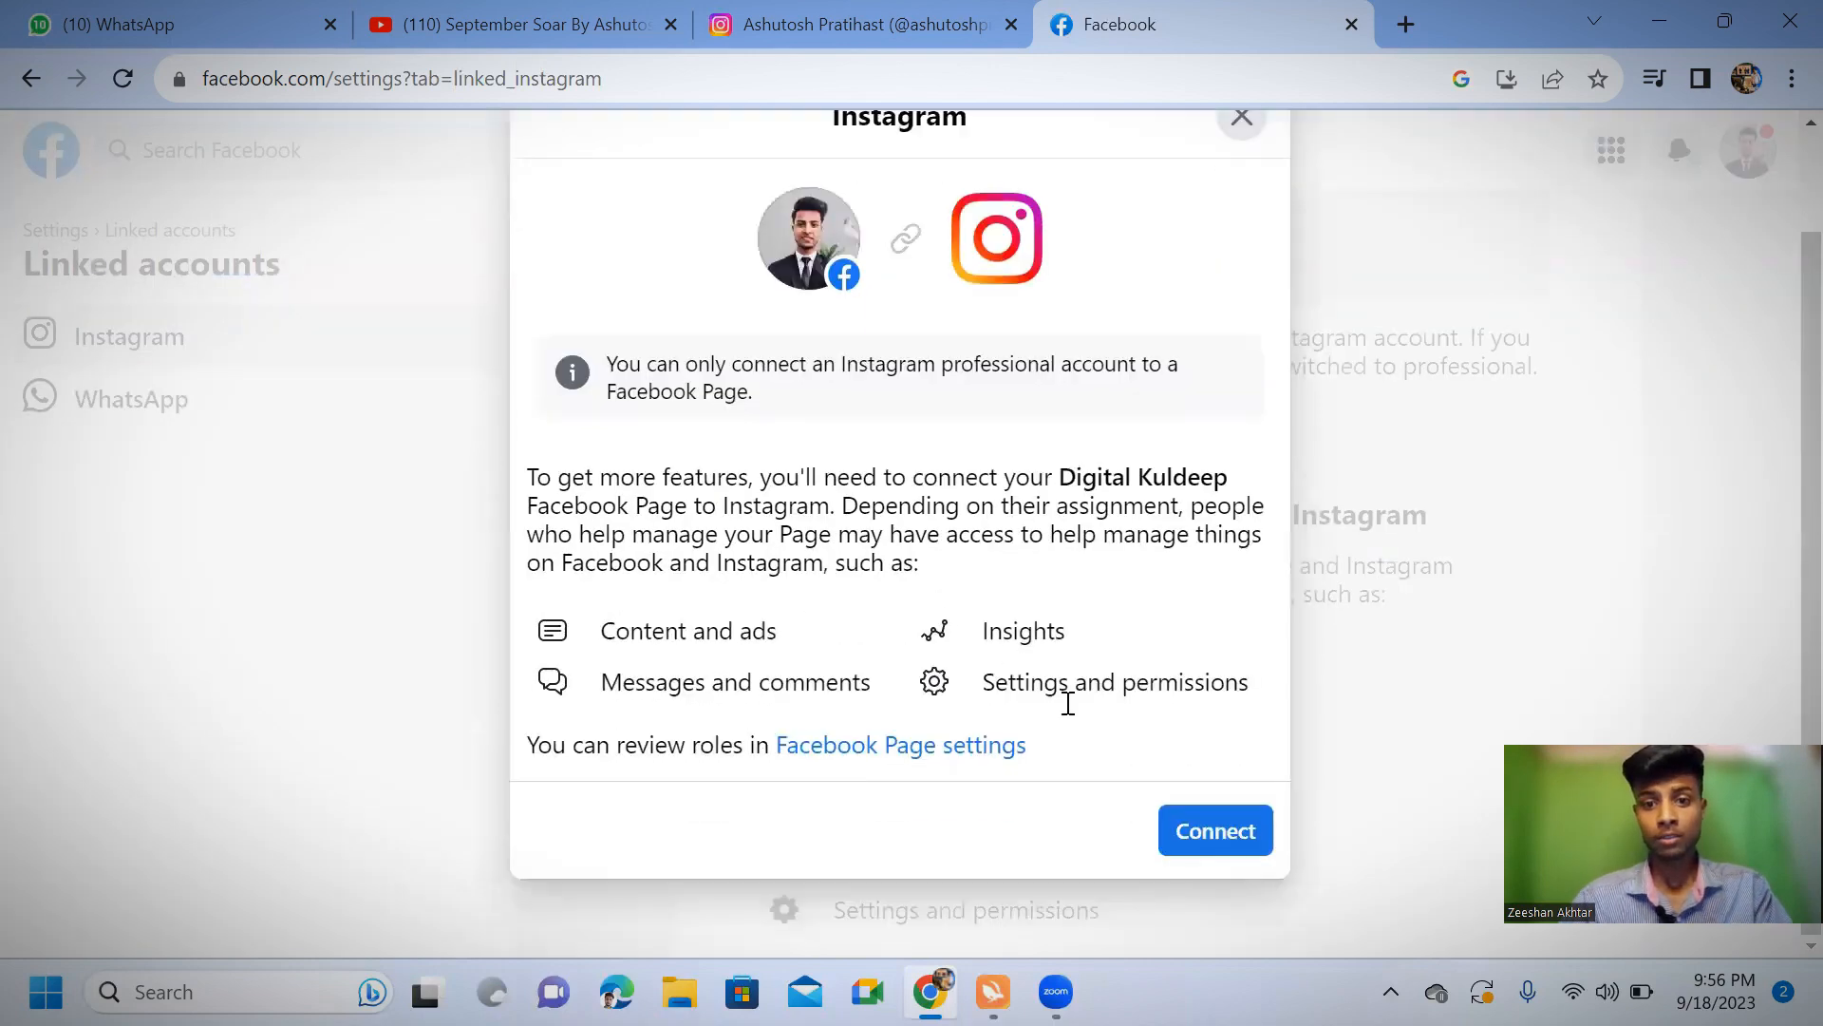
{"action": "left_click", "coordinate": [1202, 828]}
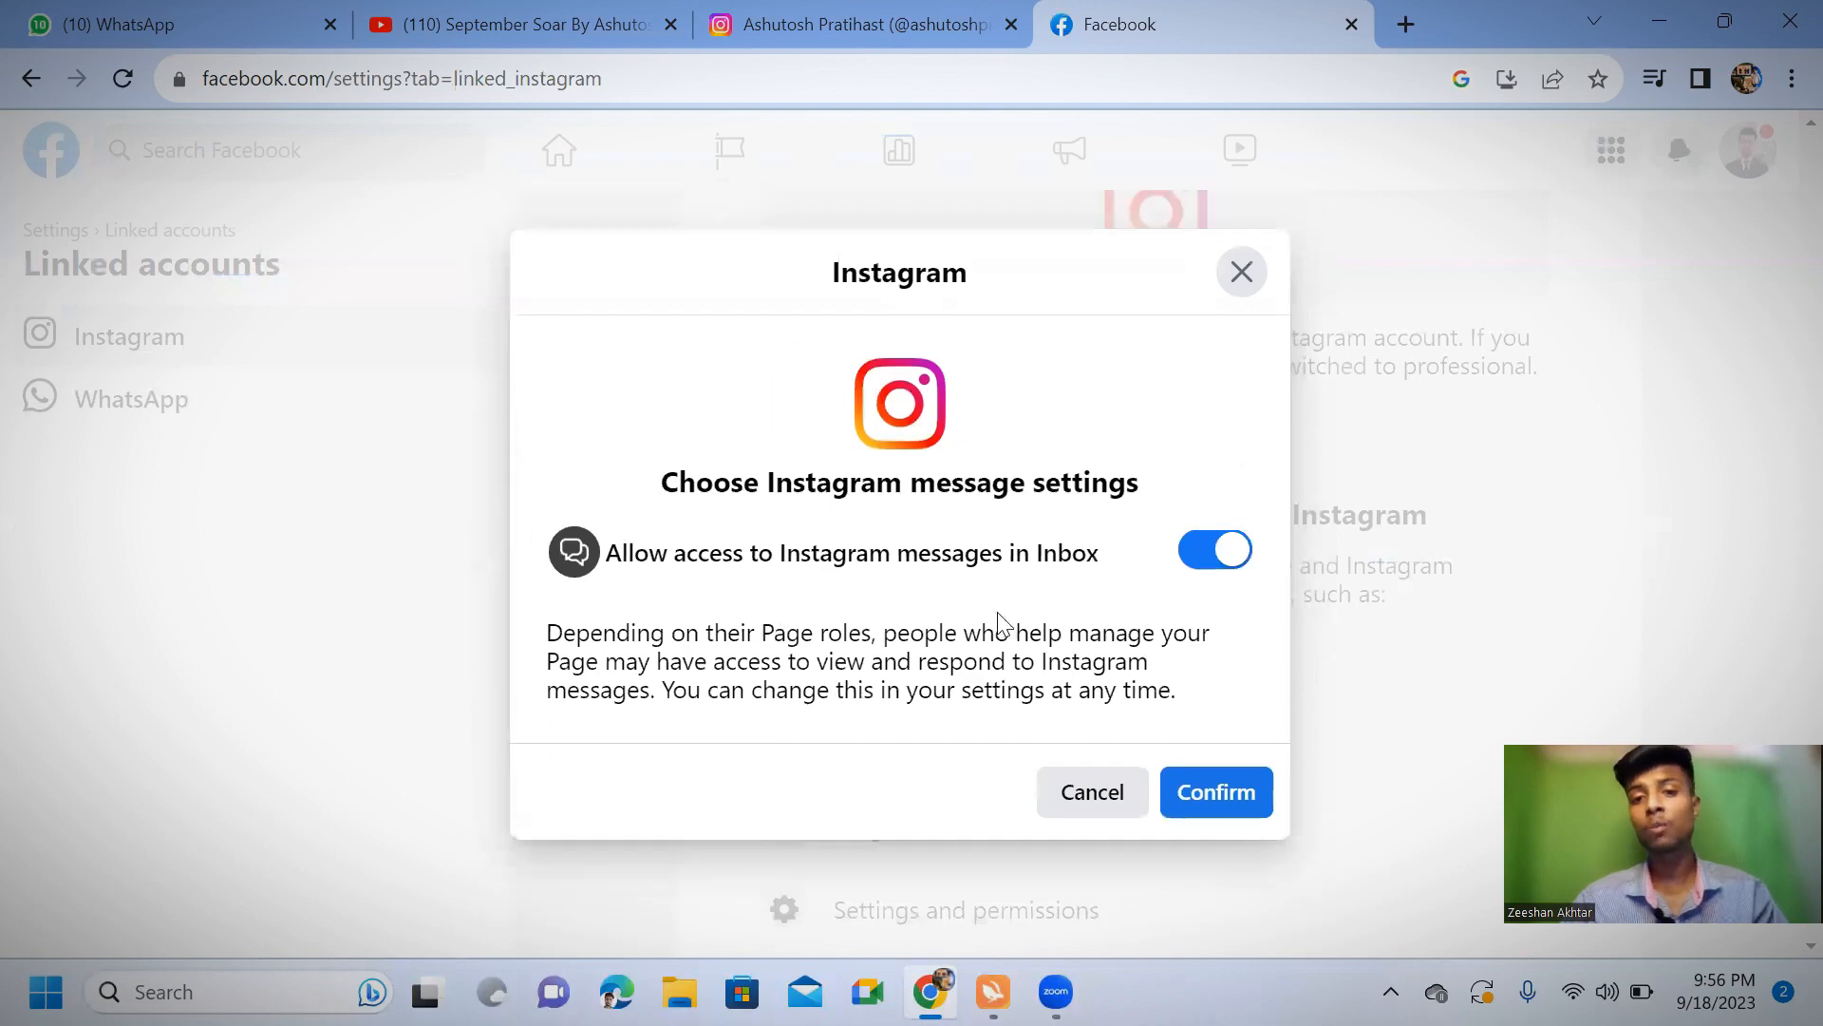
{"action": "left_click", "coordinate": [1251, 792]}
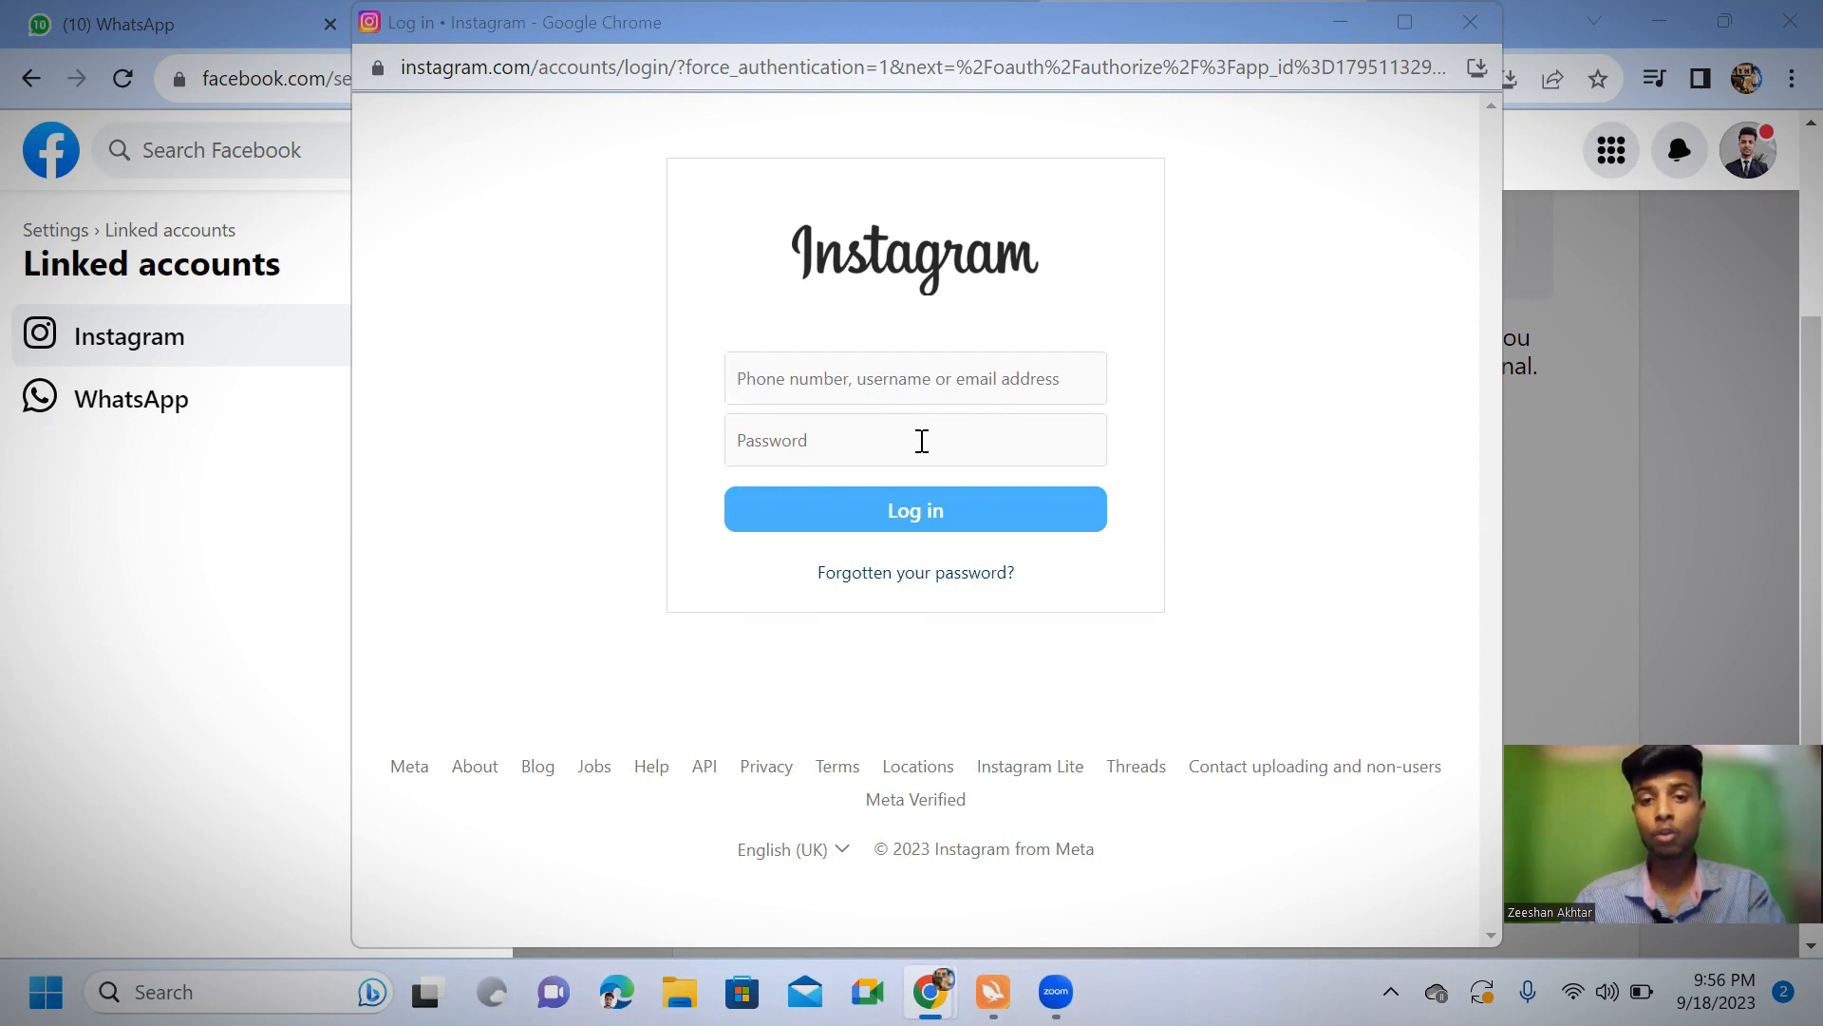
View the WhatsApp linking settings of the Page and open a new browser tab
{"action": "left_click", "coordinate": [133, 414]}
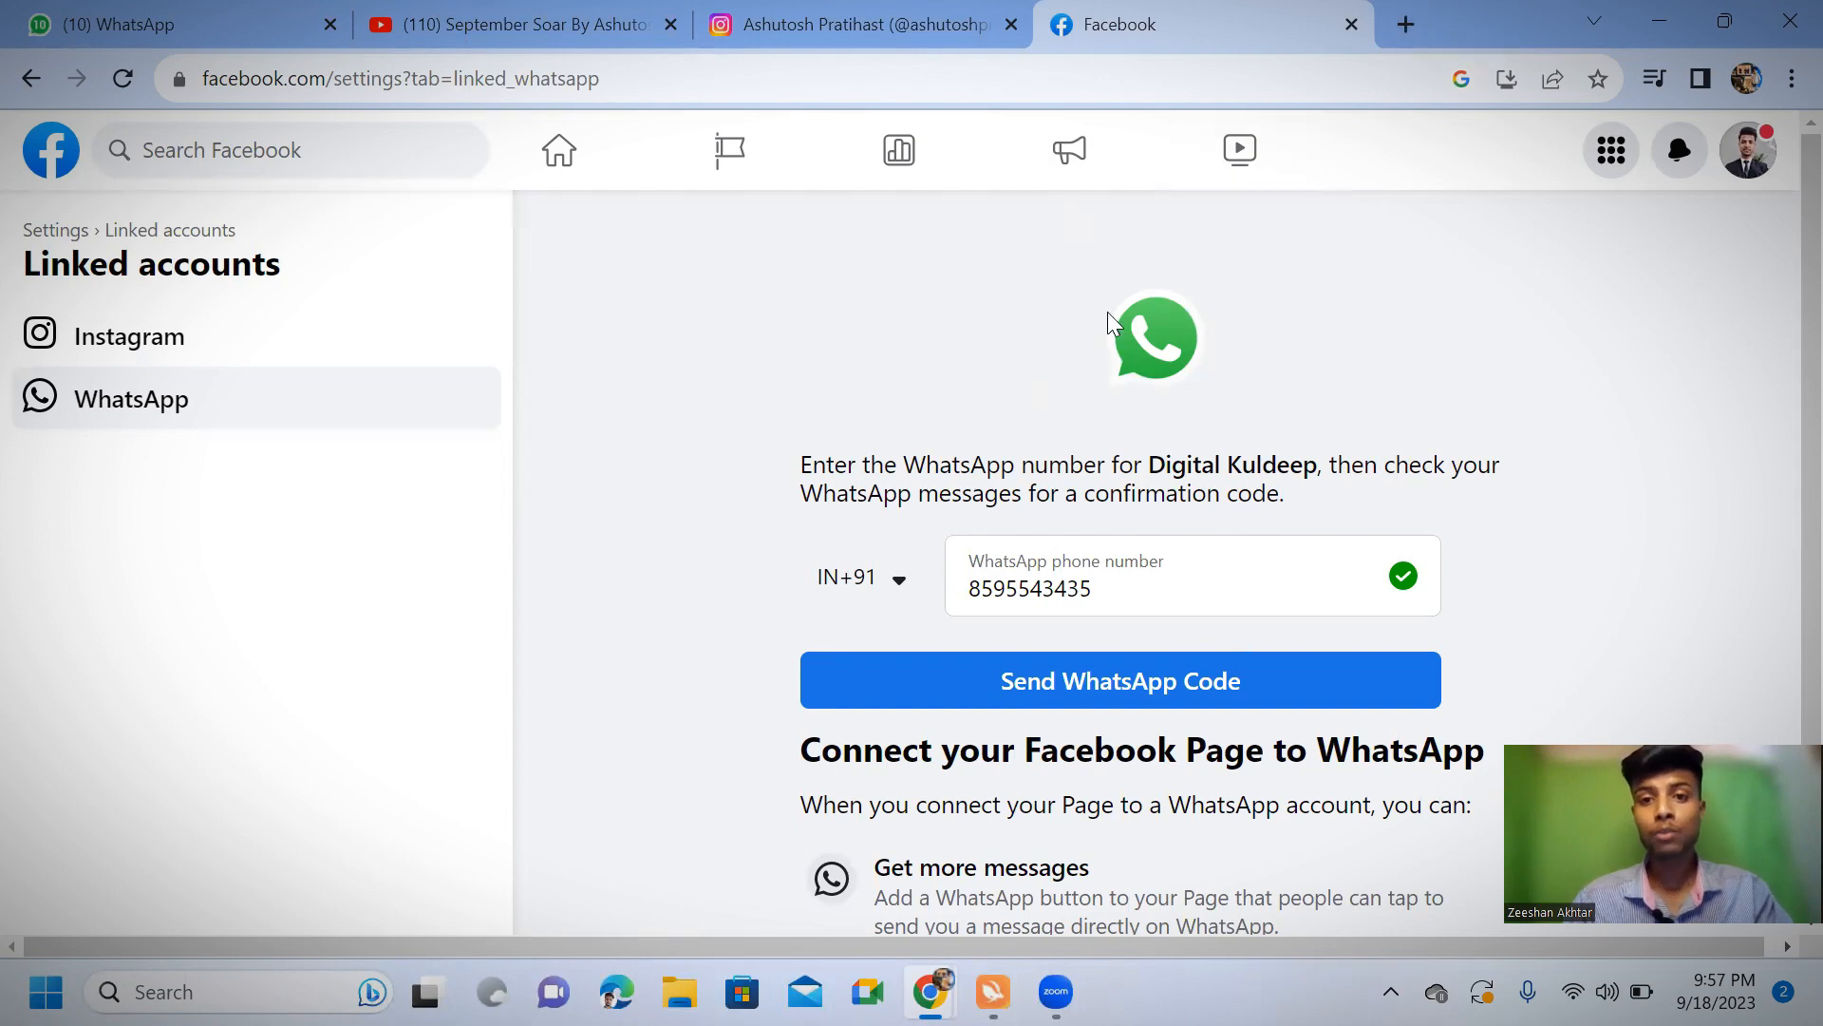
{"action": "left_click", "coordinate": [1406, 24]}
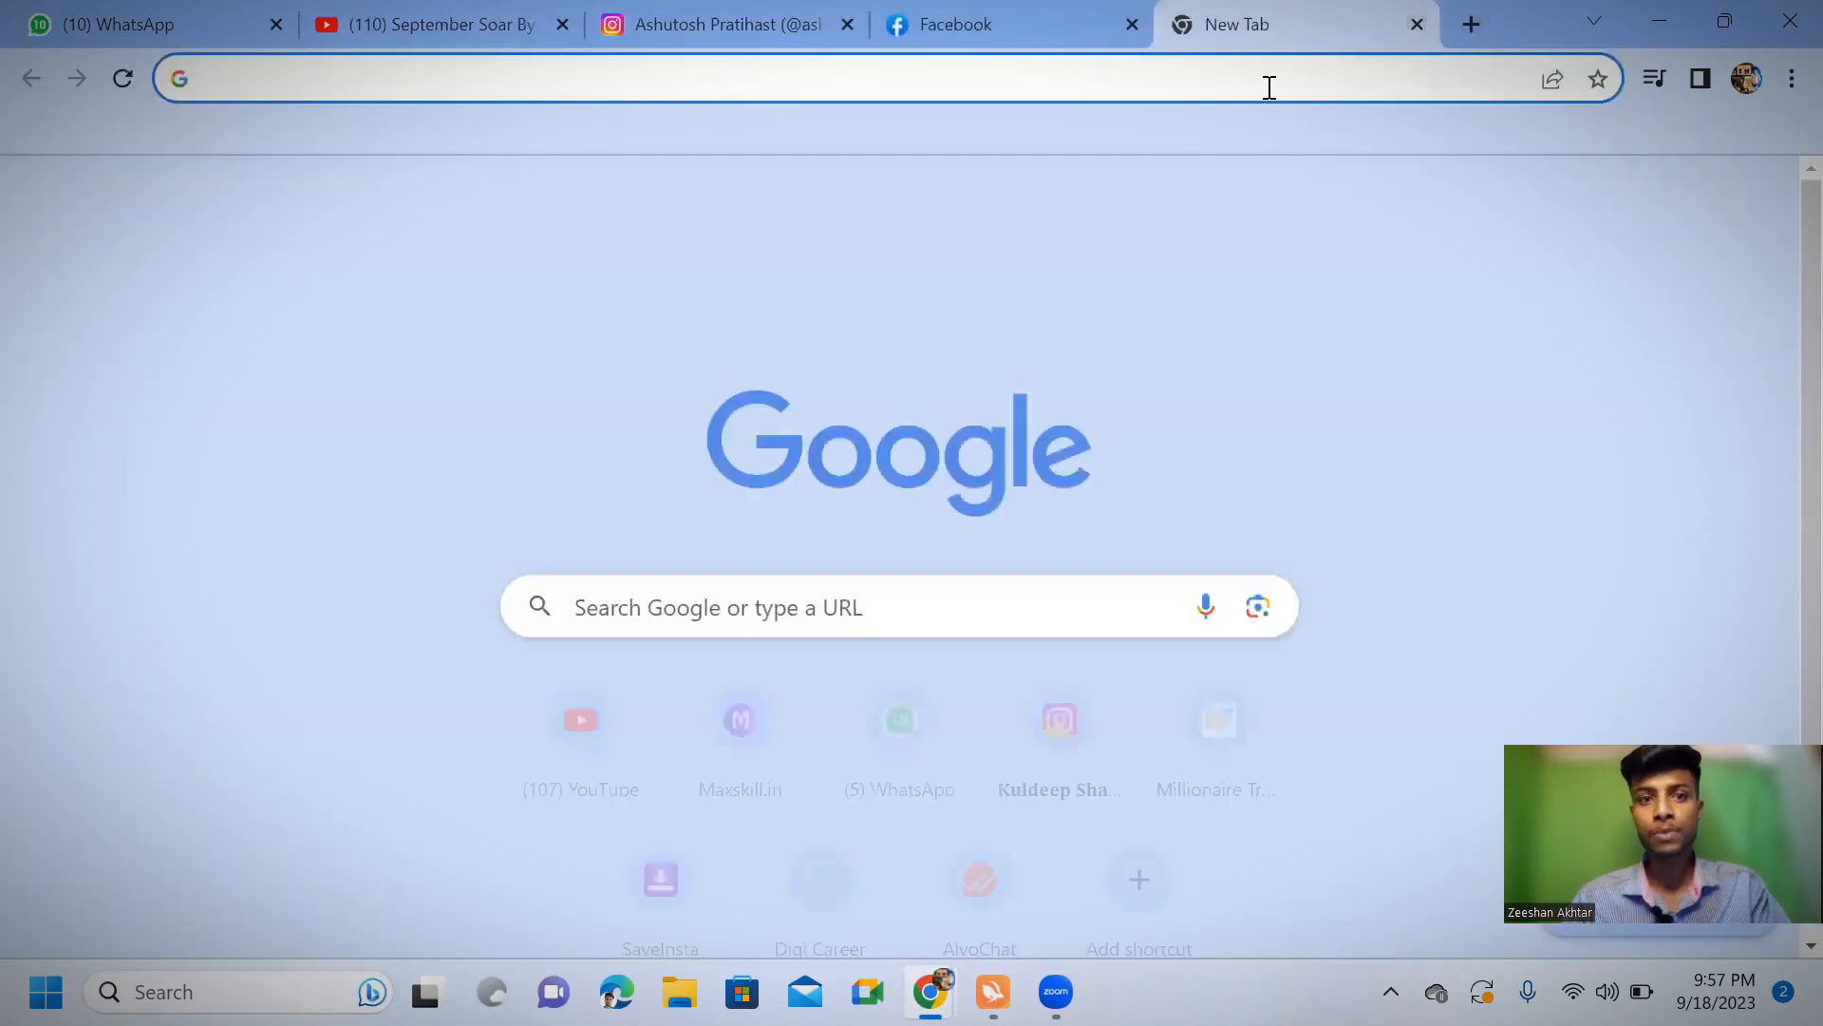
Search Google for "facebook ads manager"
{"action": "left_click", "coordinate": [1271, 69]}
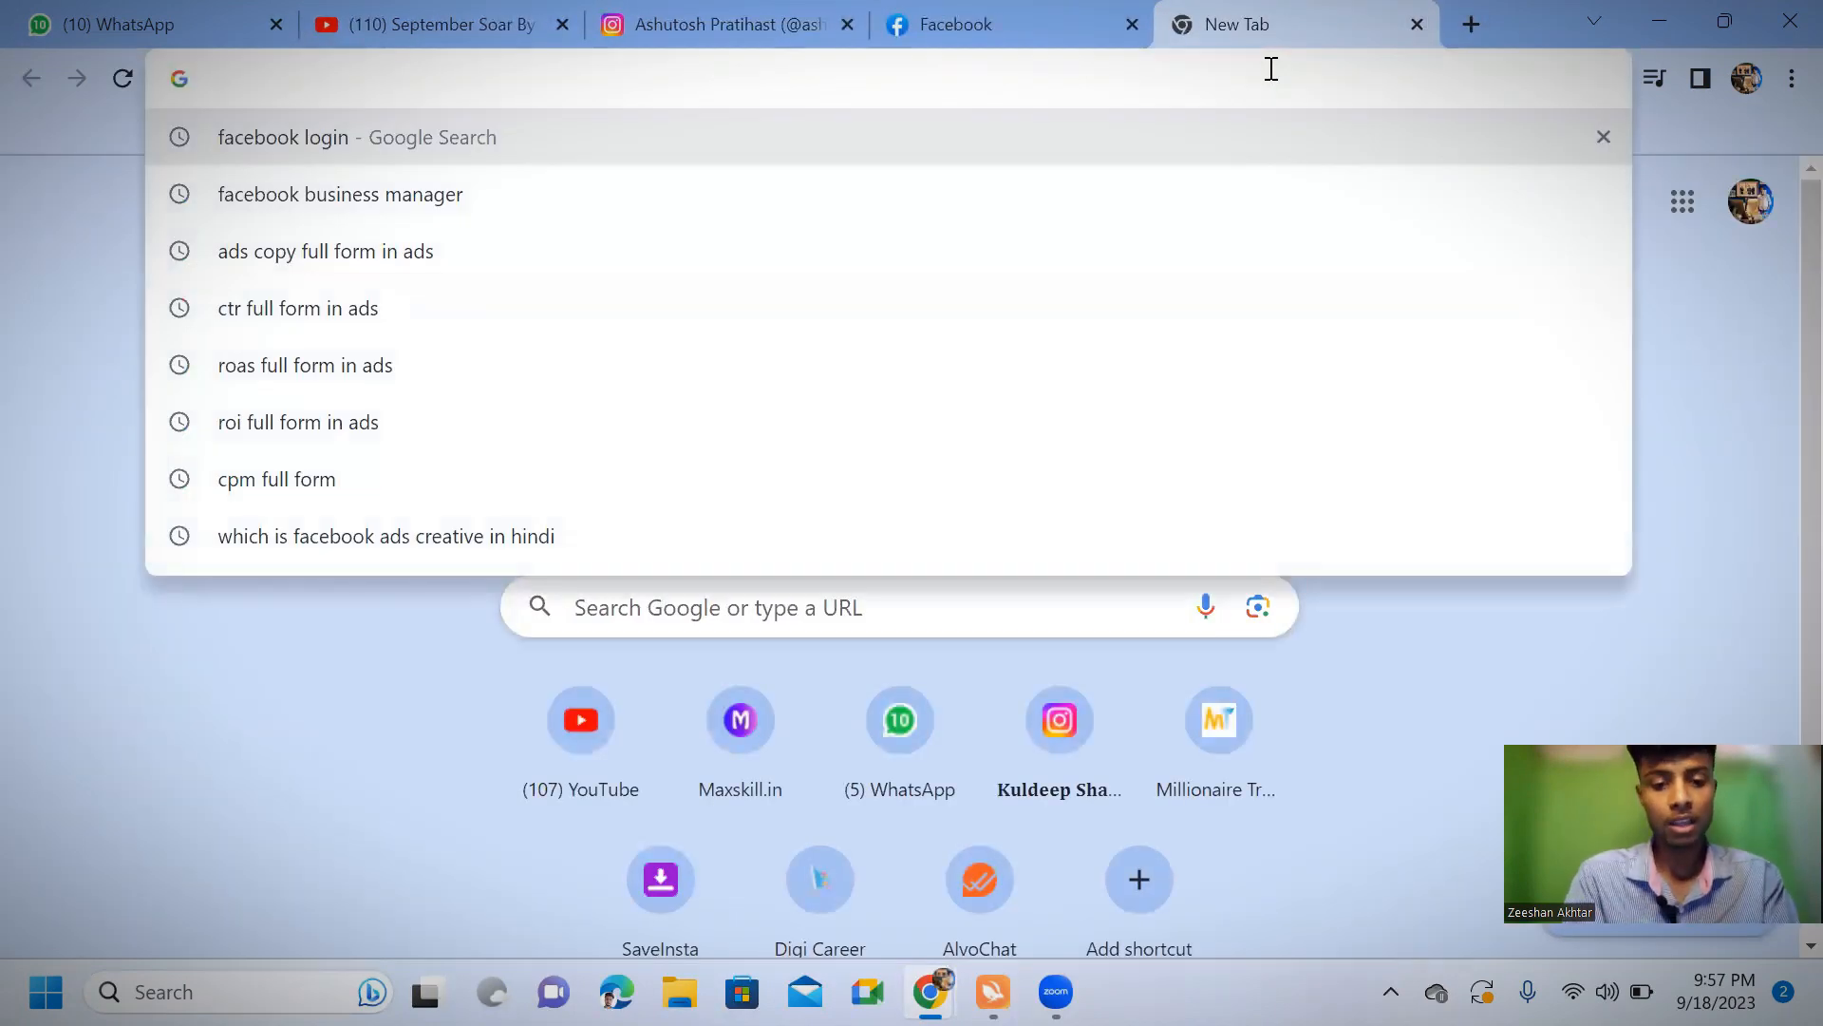
{"action": "type", "text": "faceboo"}
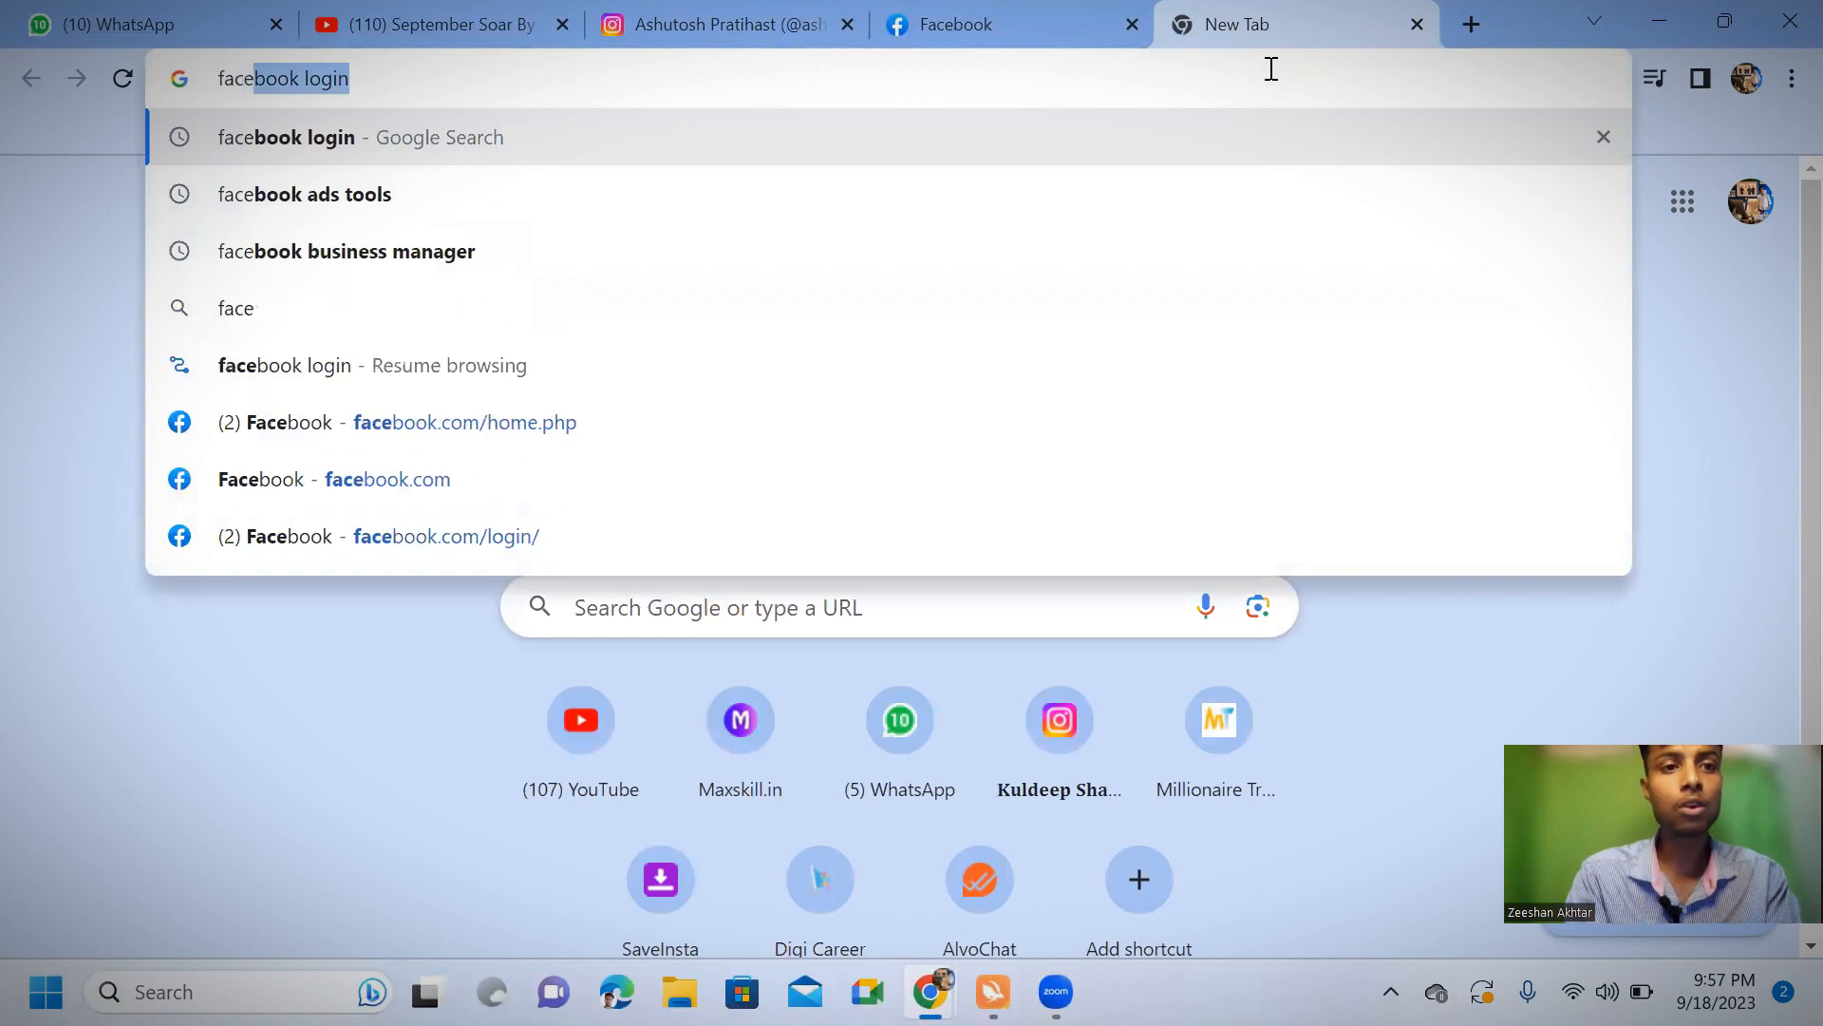
{"action": "type", "text": "k ad"}
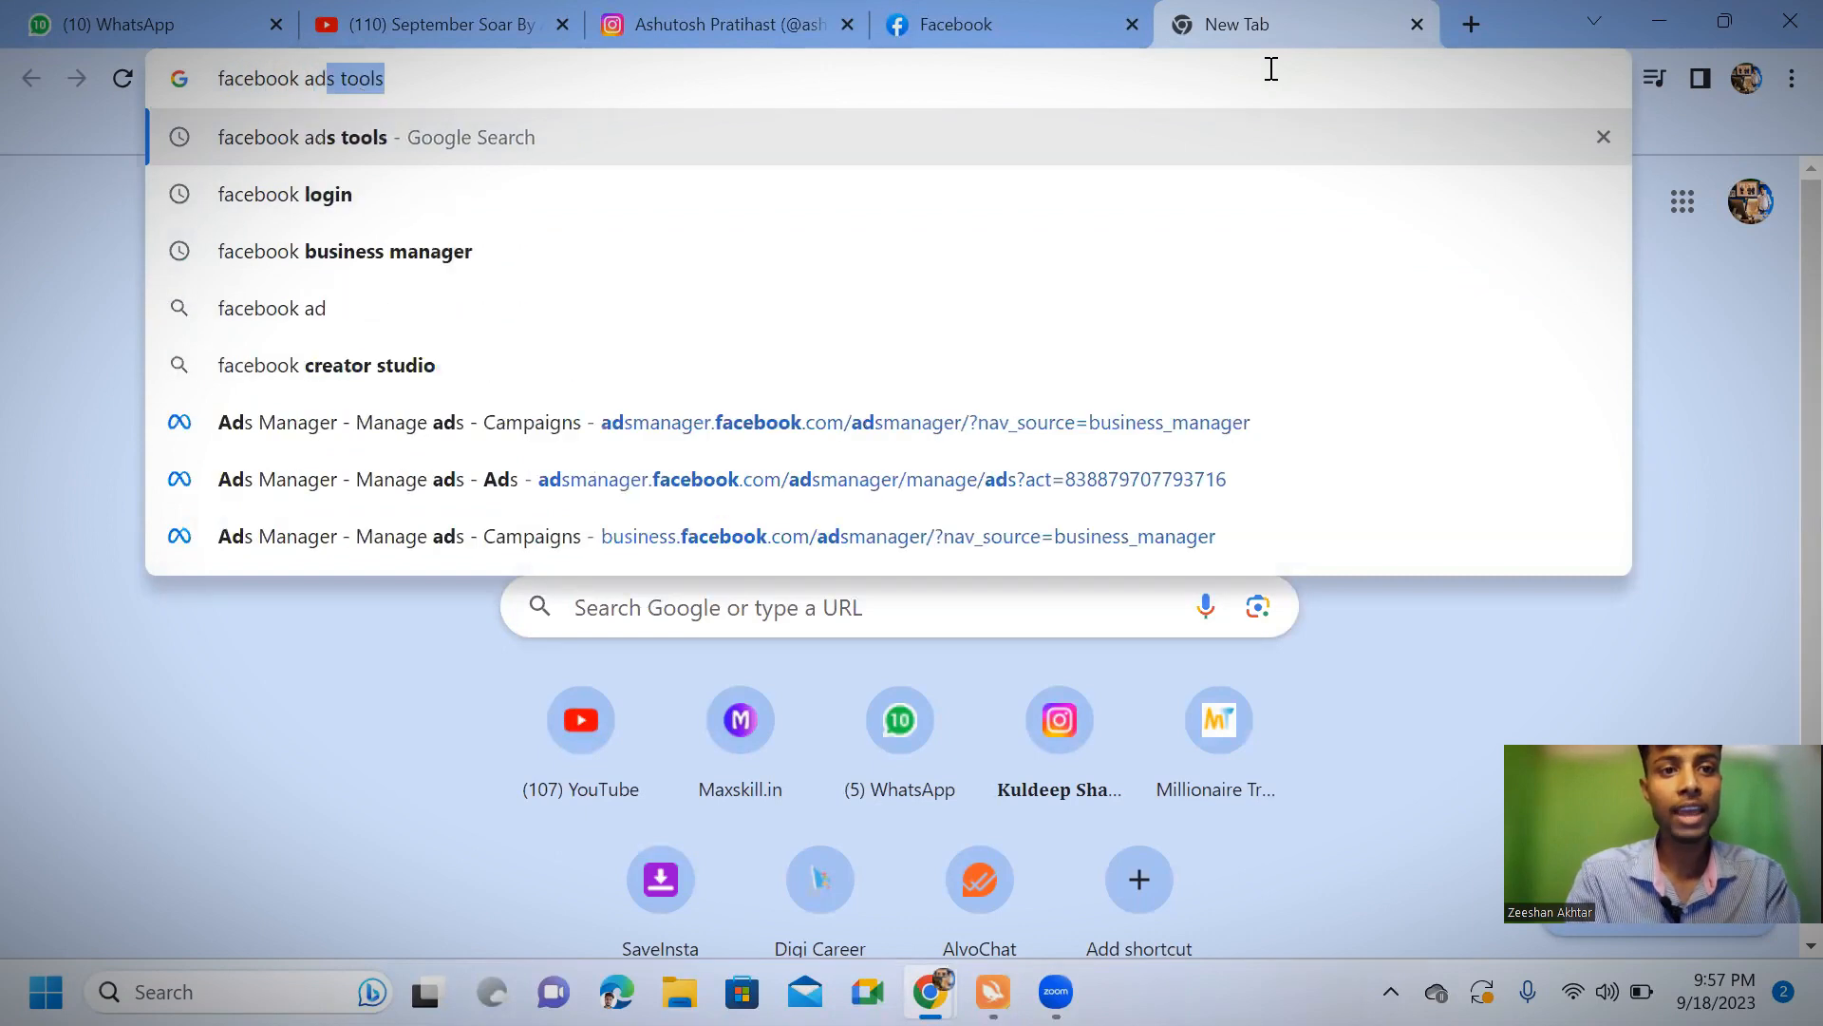
{"action": "type", "text": "s man"}
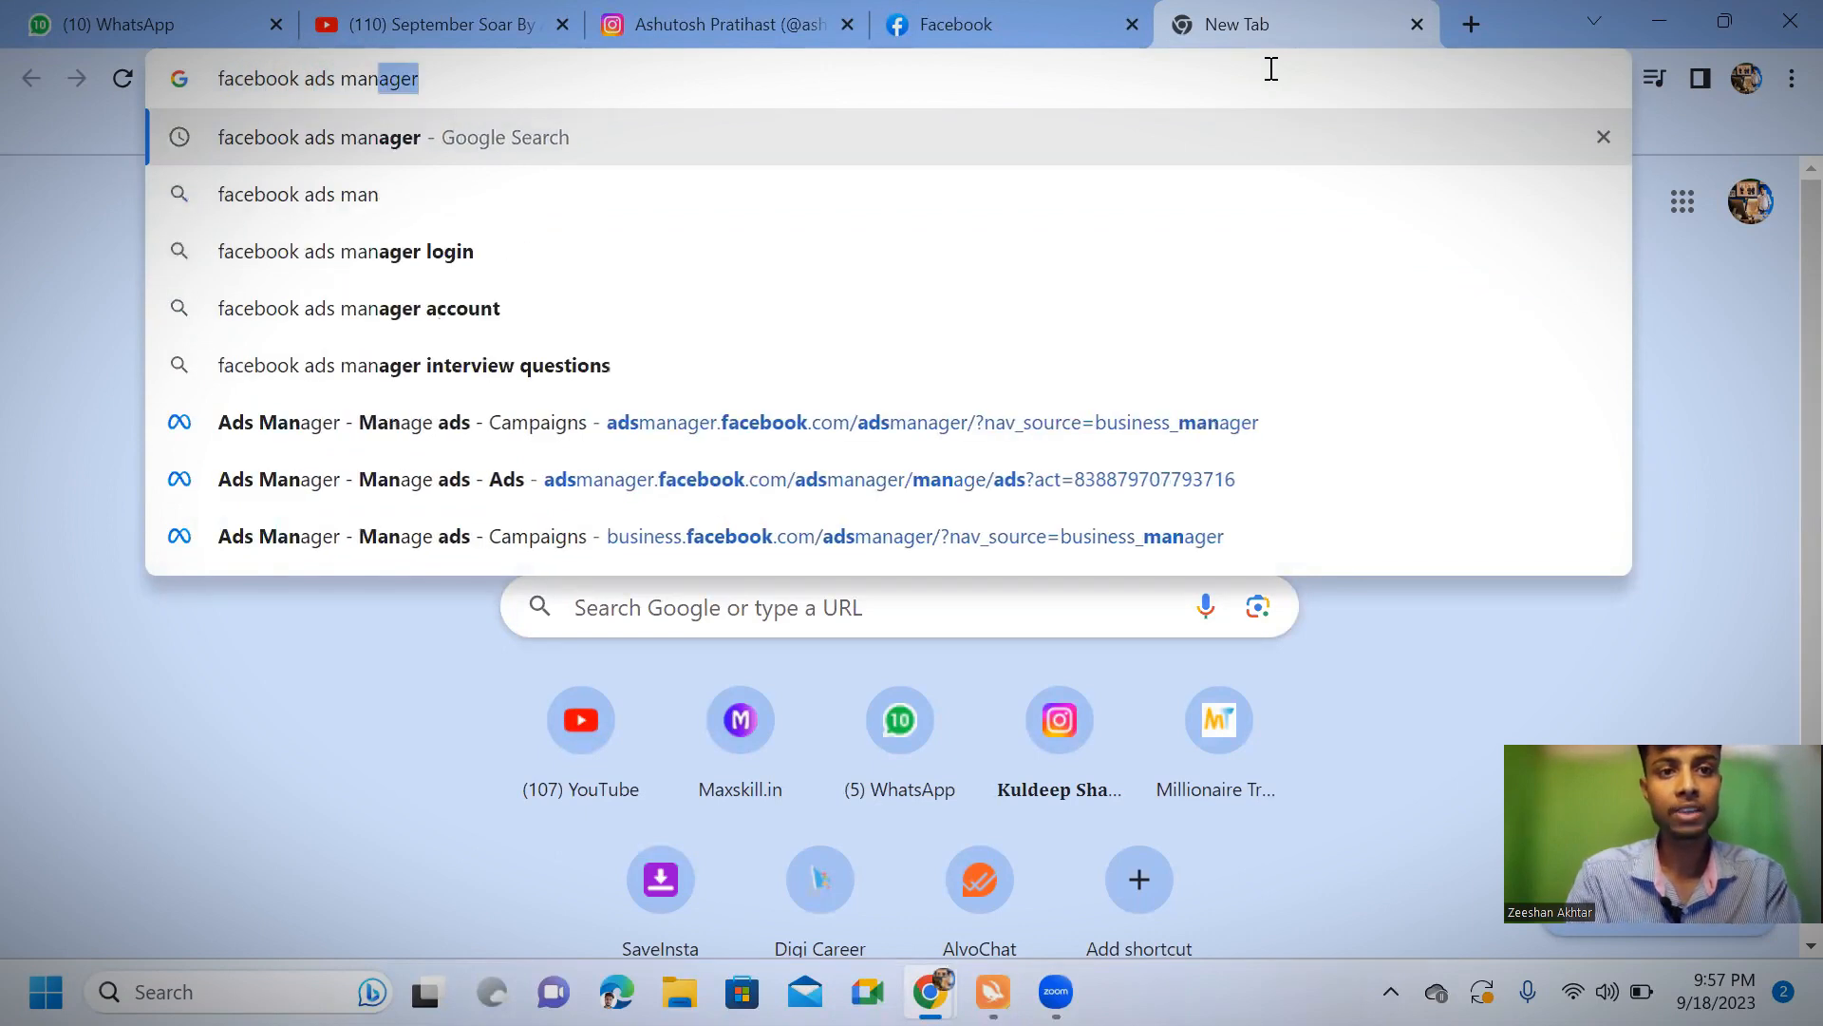
{"action": "type", "text": "ager"}
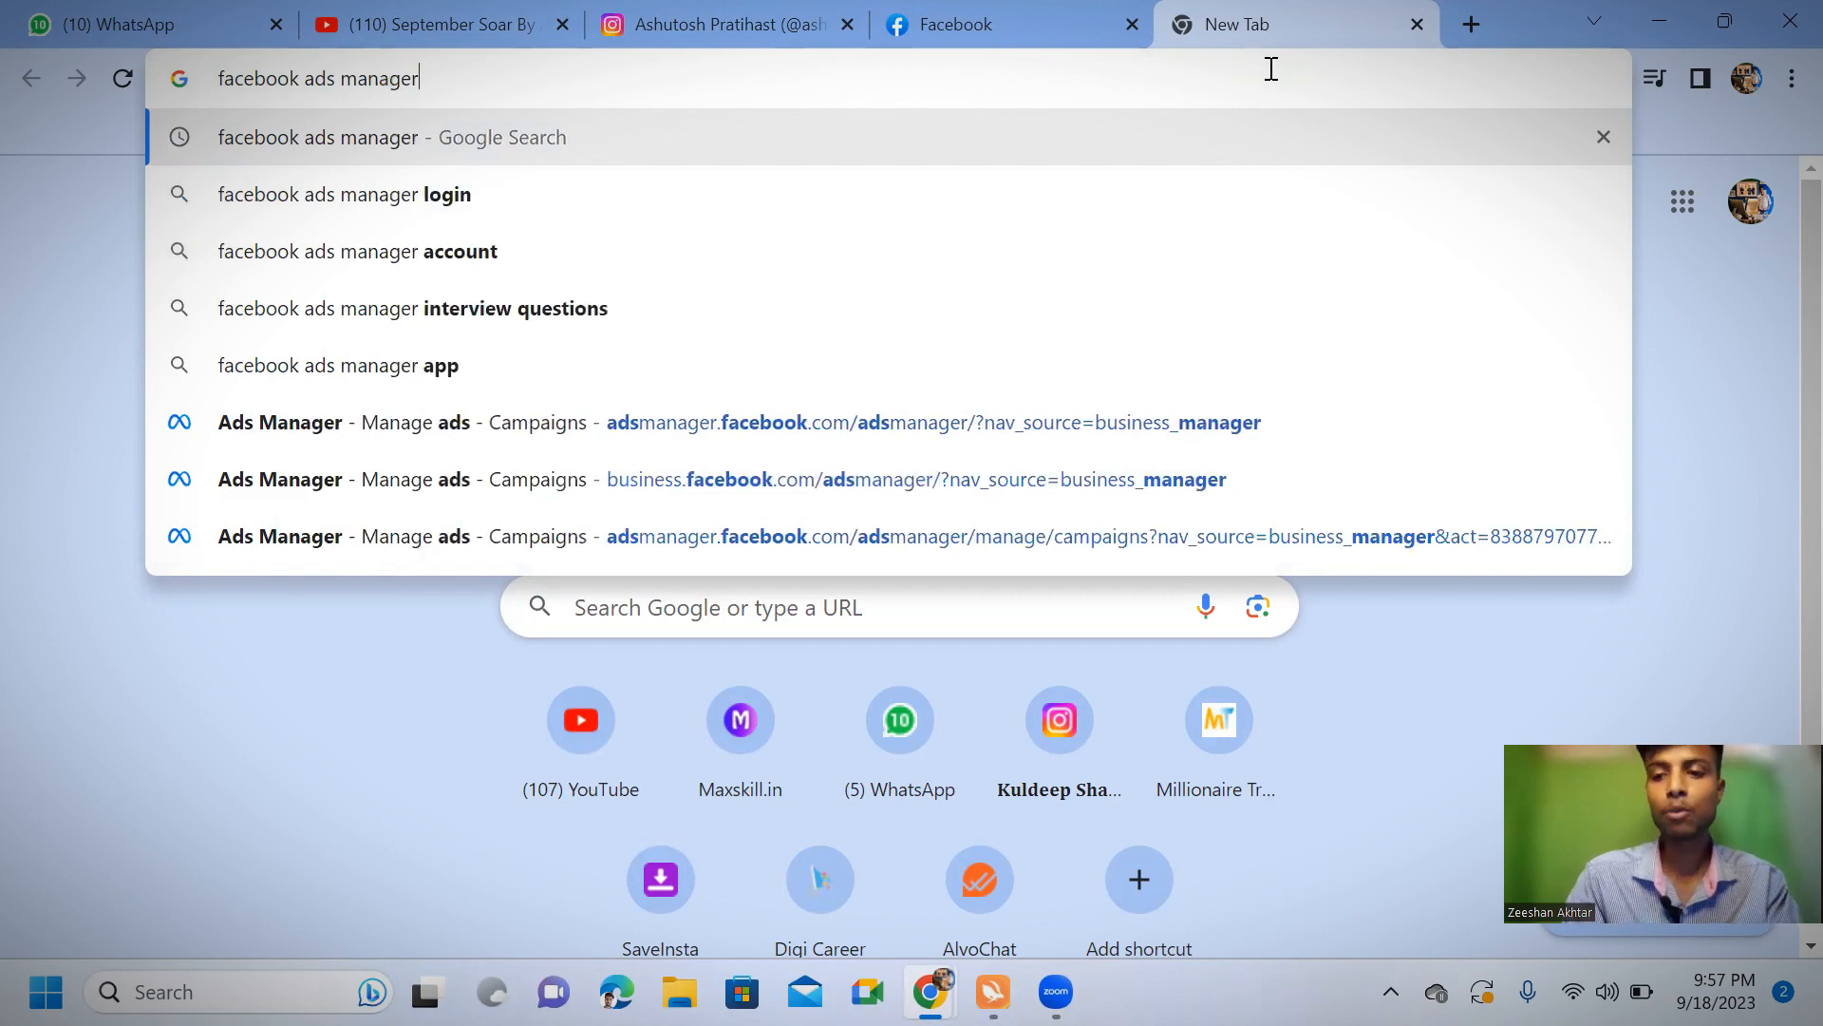
{"action": "key", "text": "Return"}
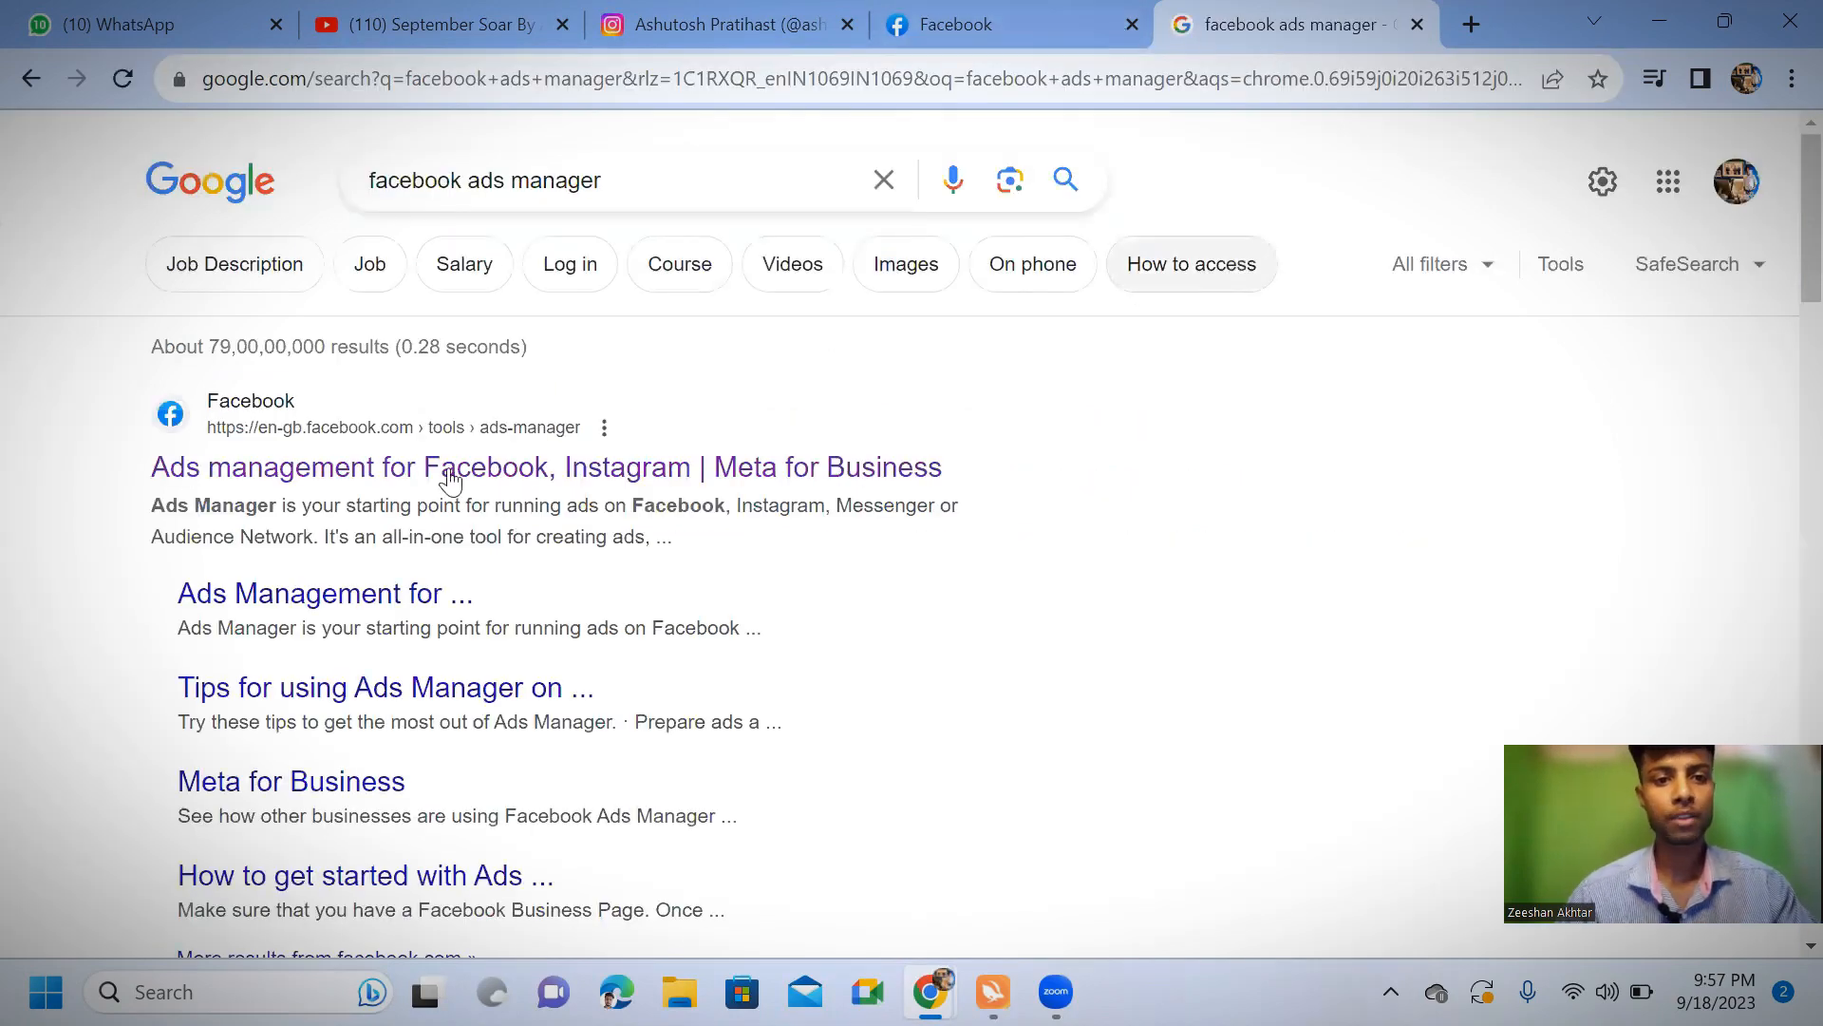
Open the Ads management result, continue as the personal account, look over the Meta ads tool shortcuts, and close that browser tab
{"action": "left_click", "coordinate": [316, 482]}
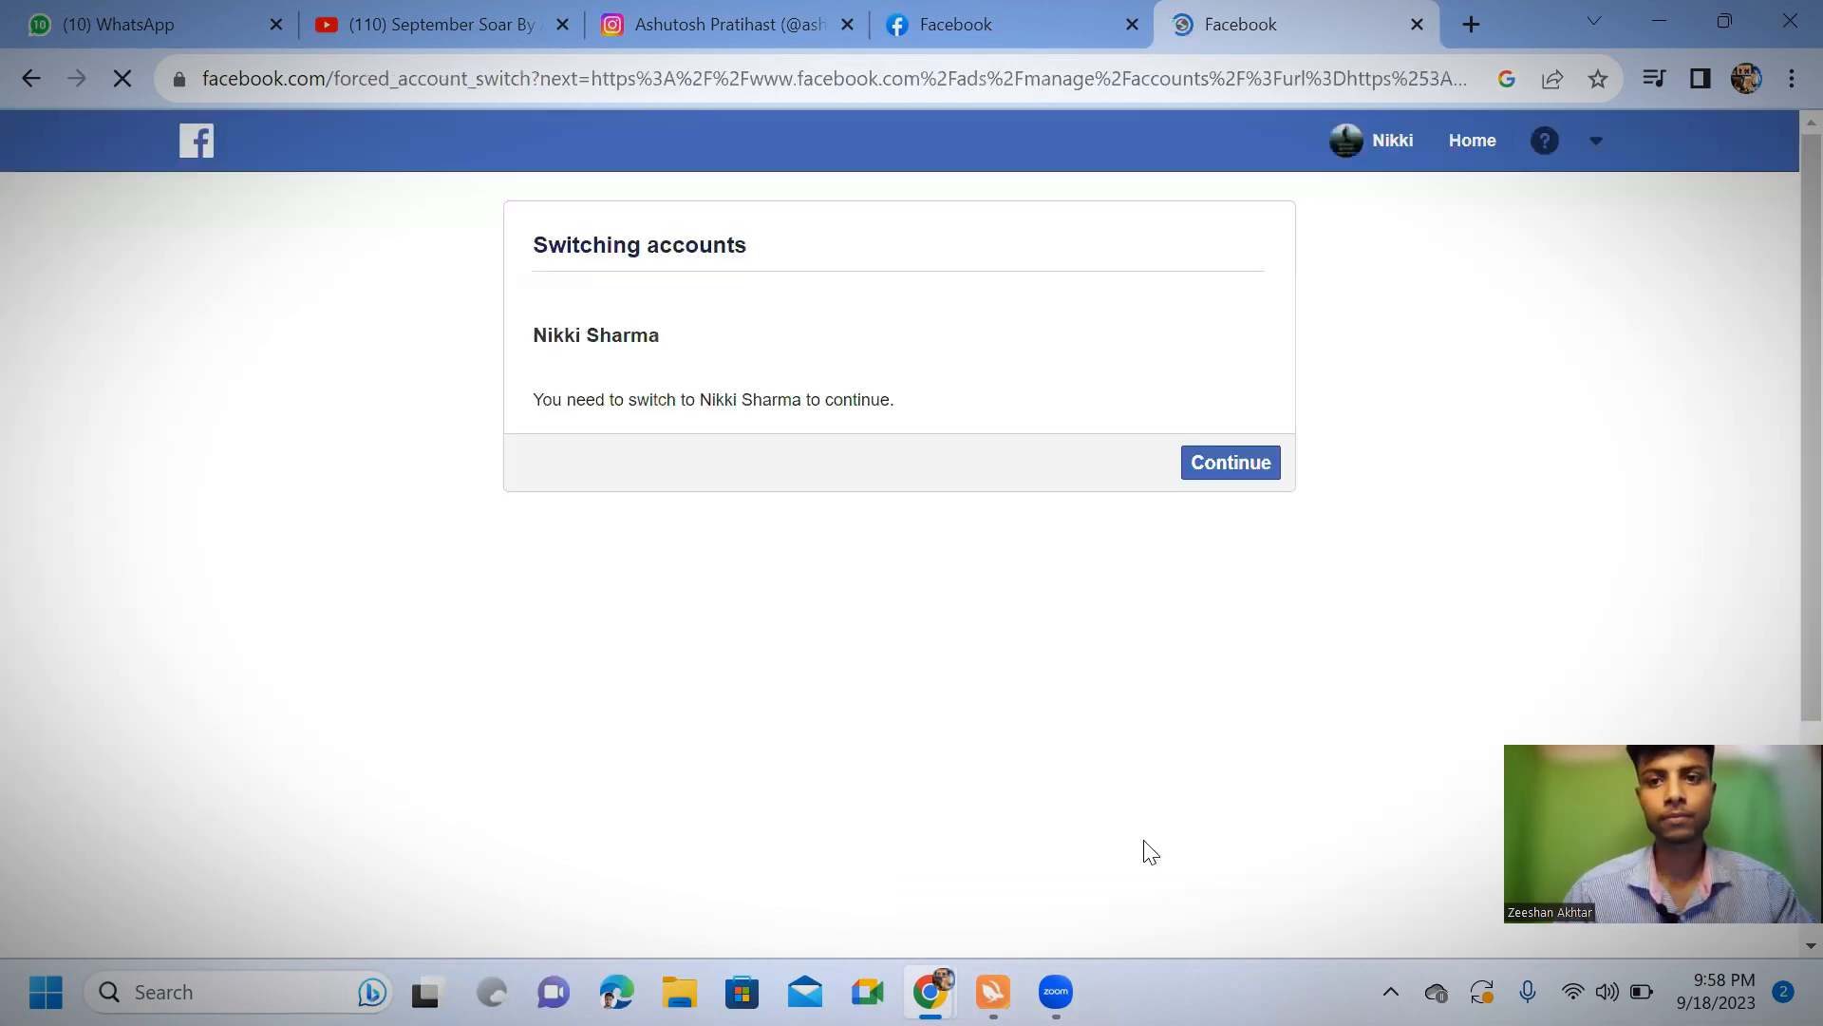
{"action": "left_click", "coordinate": [1193, 506]}
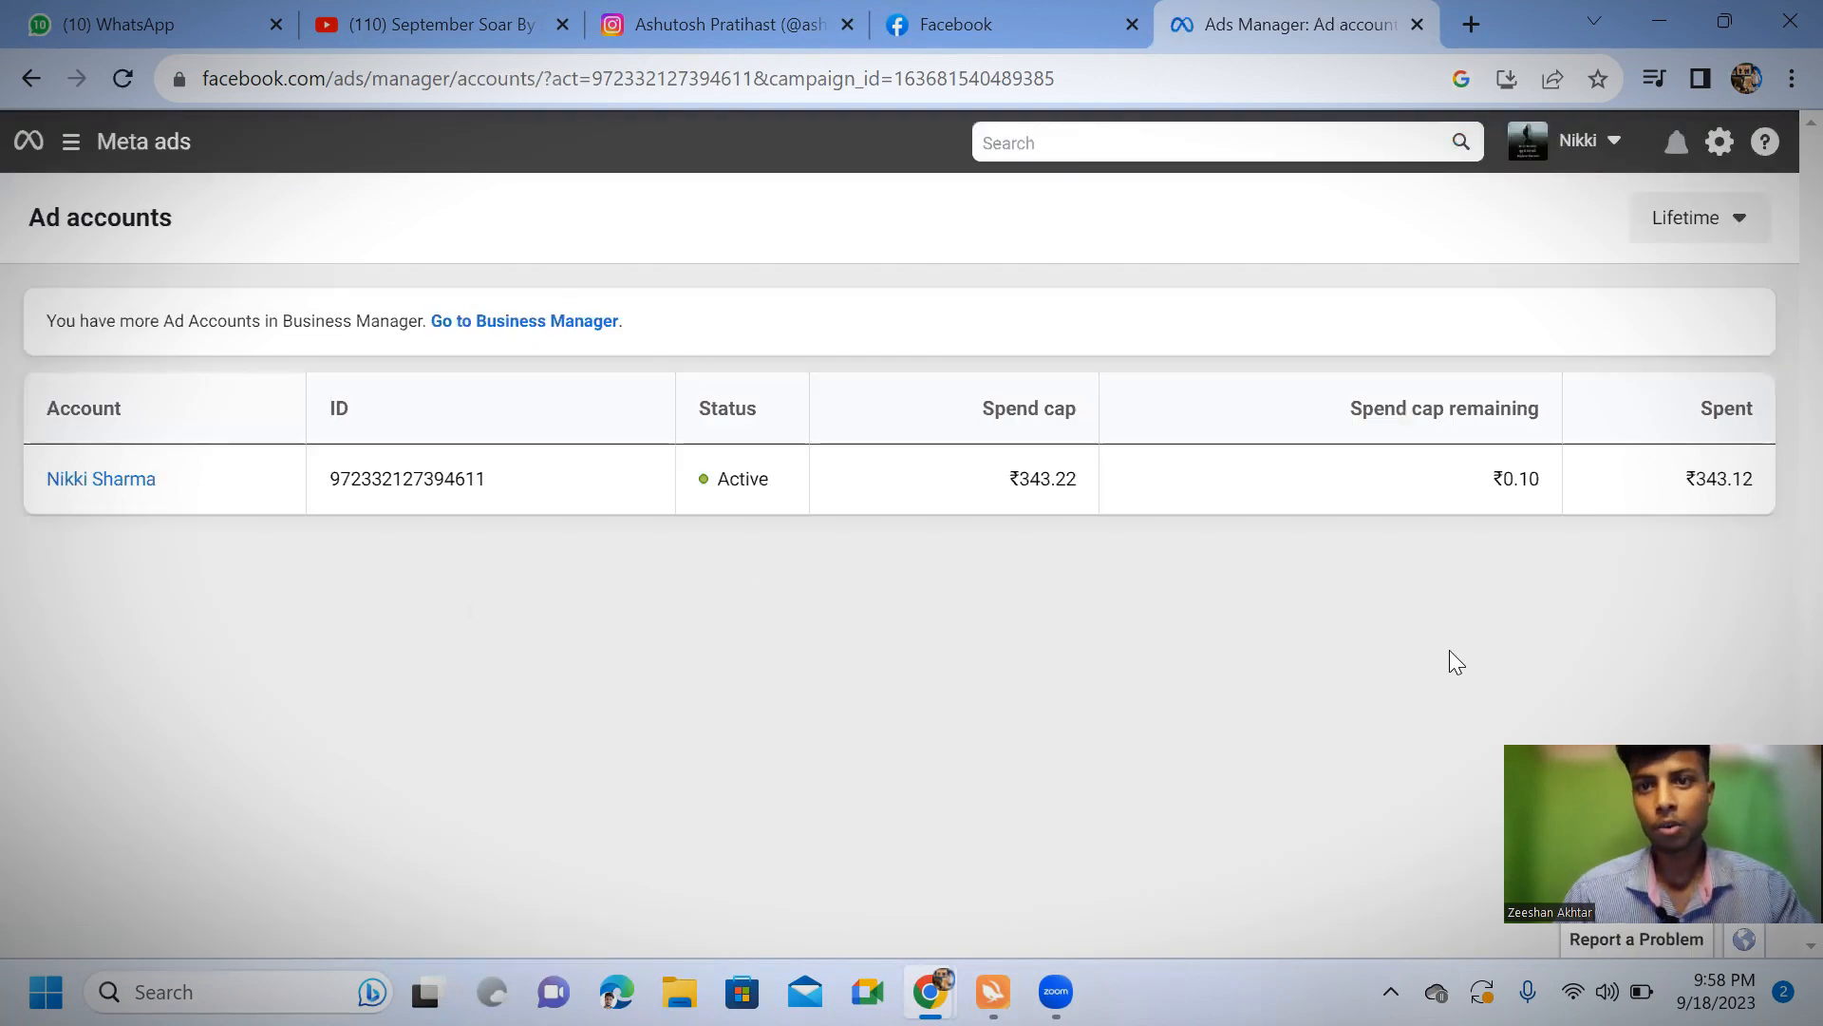
{"action": "left_click", "coordinate": [70, 143]}
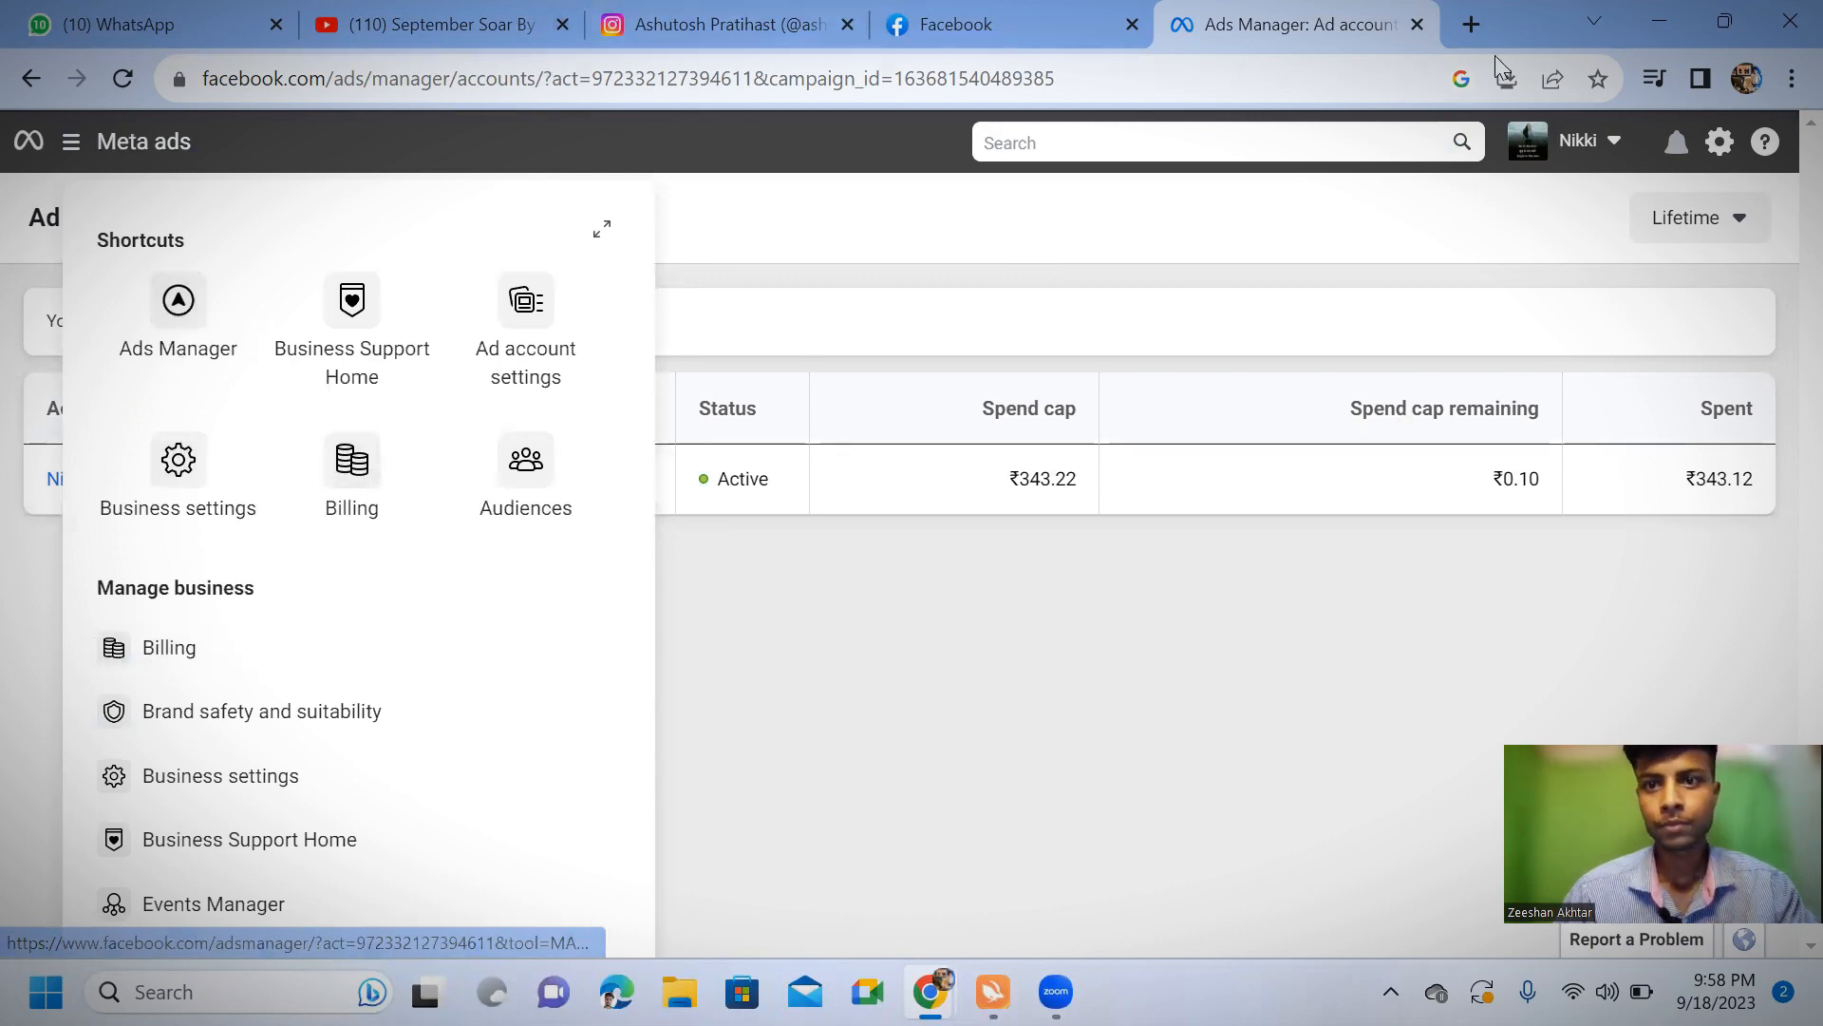
{"action": "left_click", "coordinate": [1416, 27]}
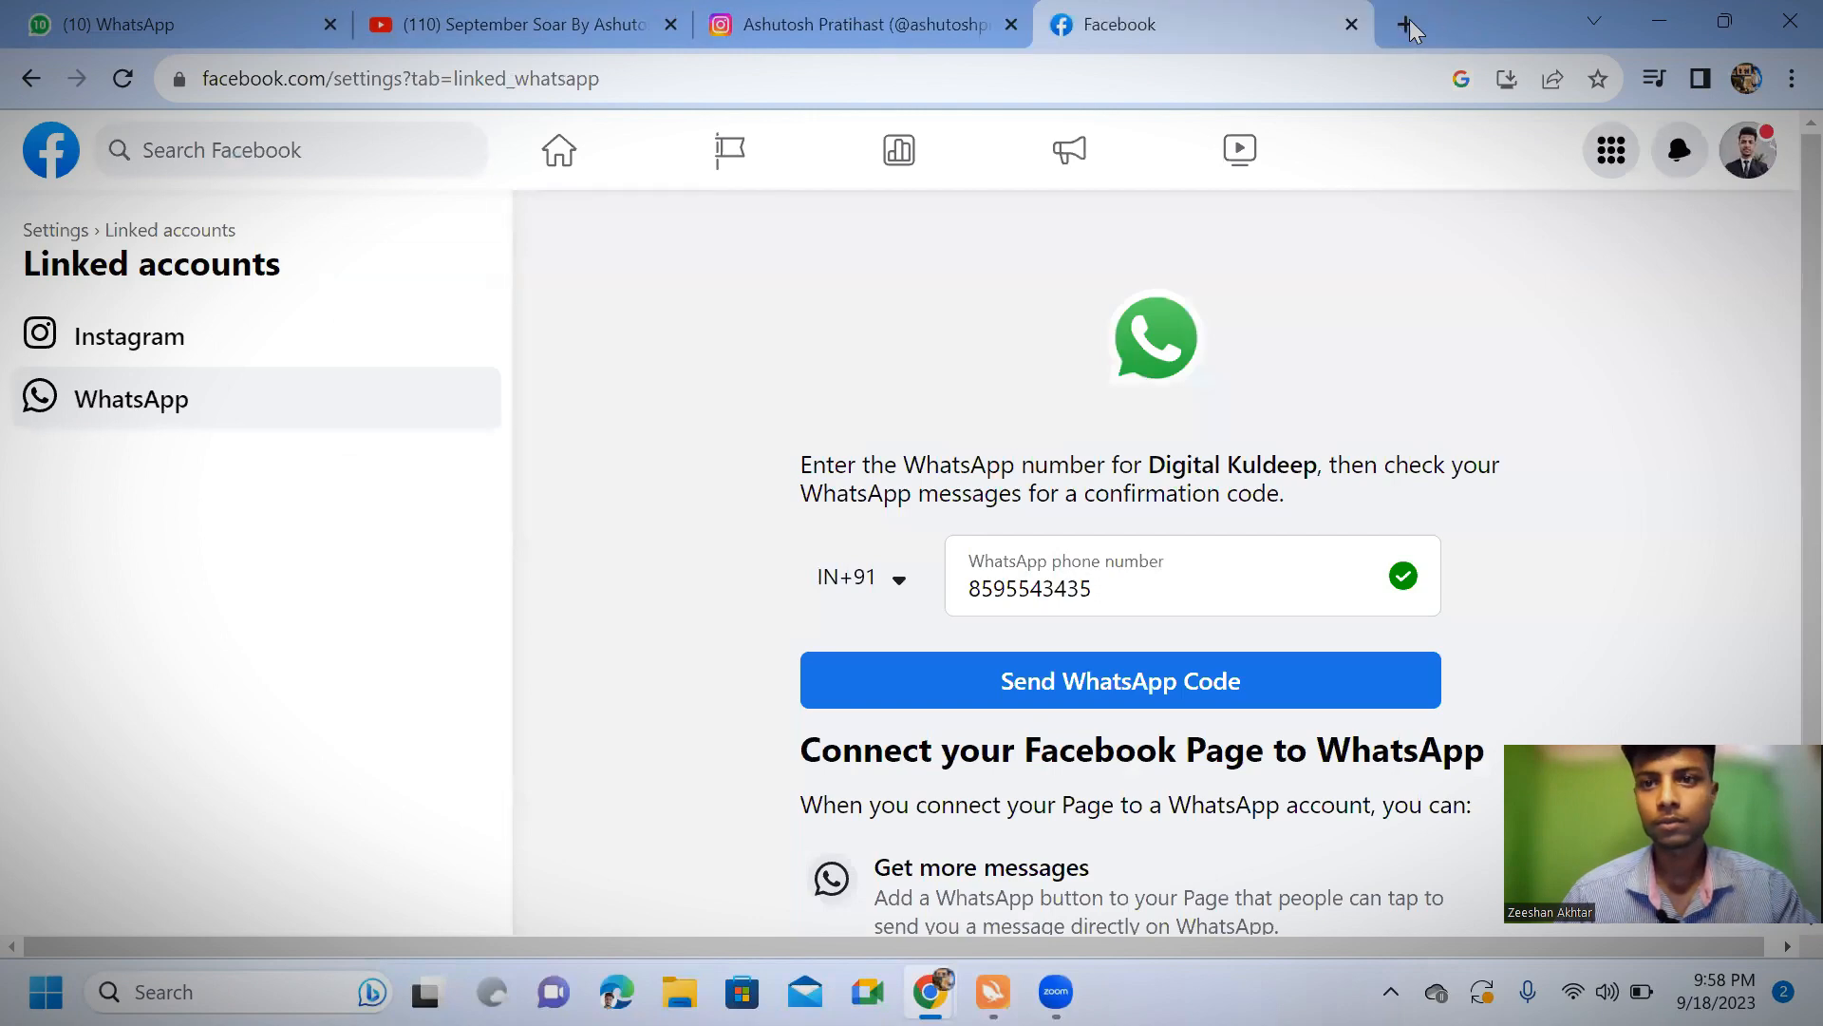
Open a new browser tab, return to the Facebook tab and switch from the Page to the personal profile
{"action": "left_click", "coordinate": [1407, 25]}
{"action": "left_click", "coordinate": [988, 21]}
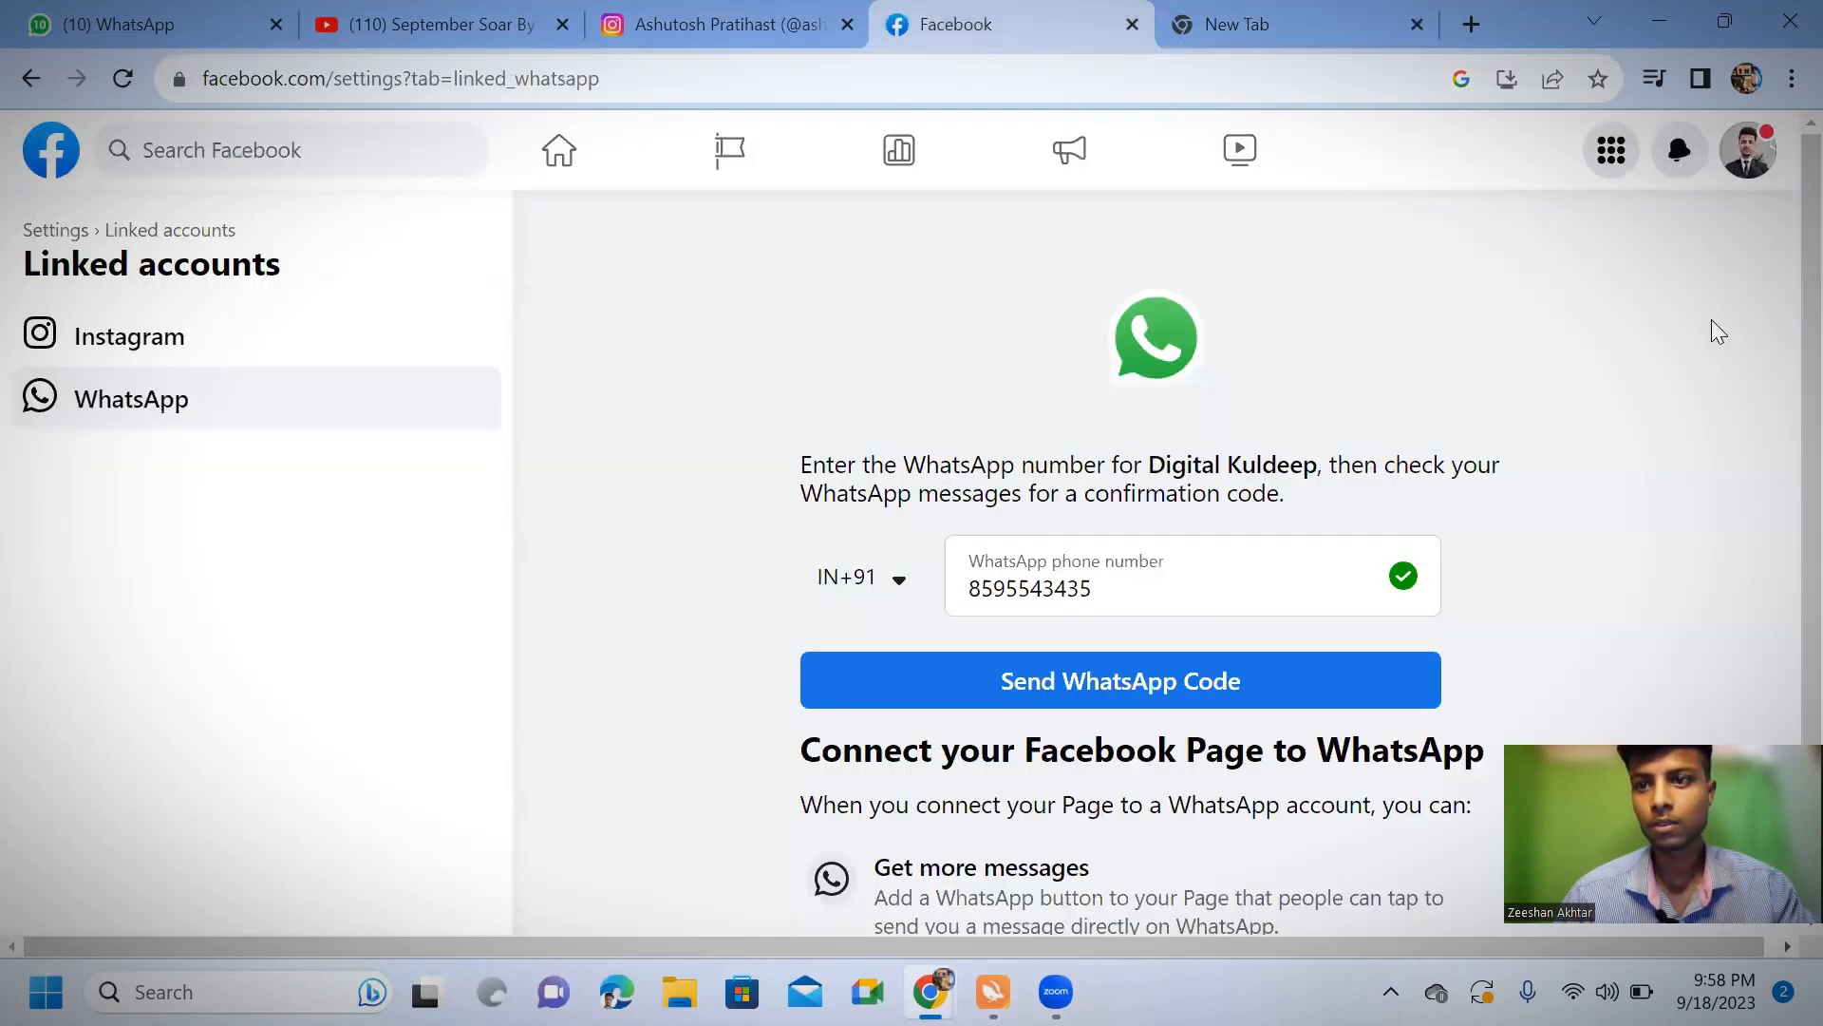
{"action": "left_click", "coordinate": [1756, 166]}
{"action": "left_click", "coordinate": [1707, 262]}
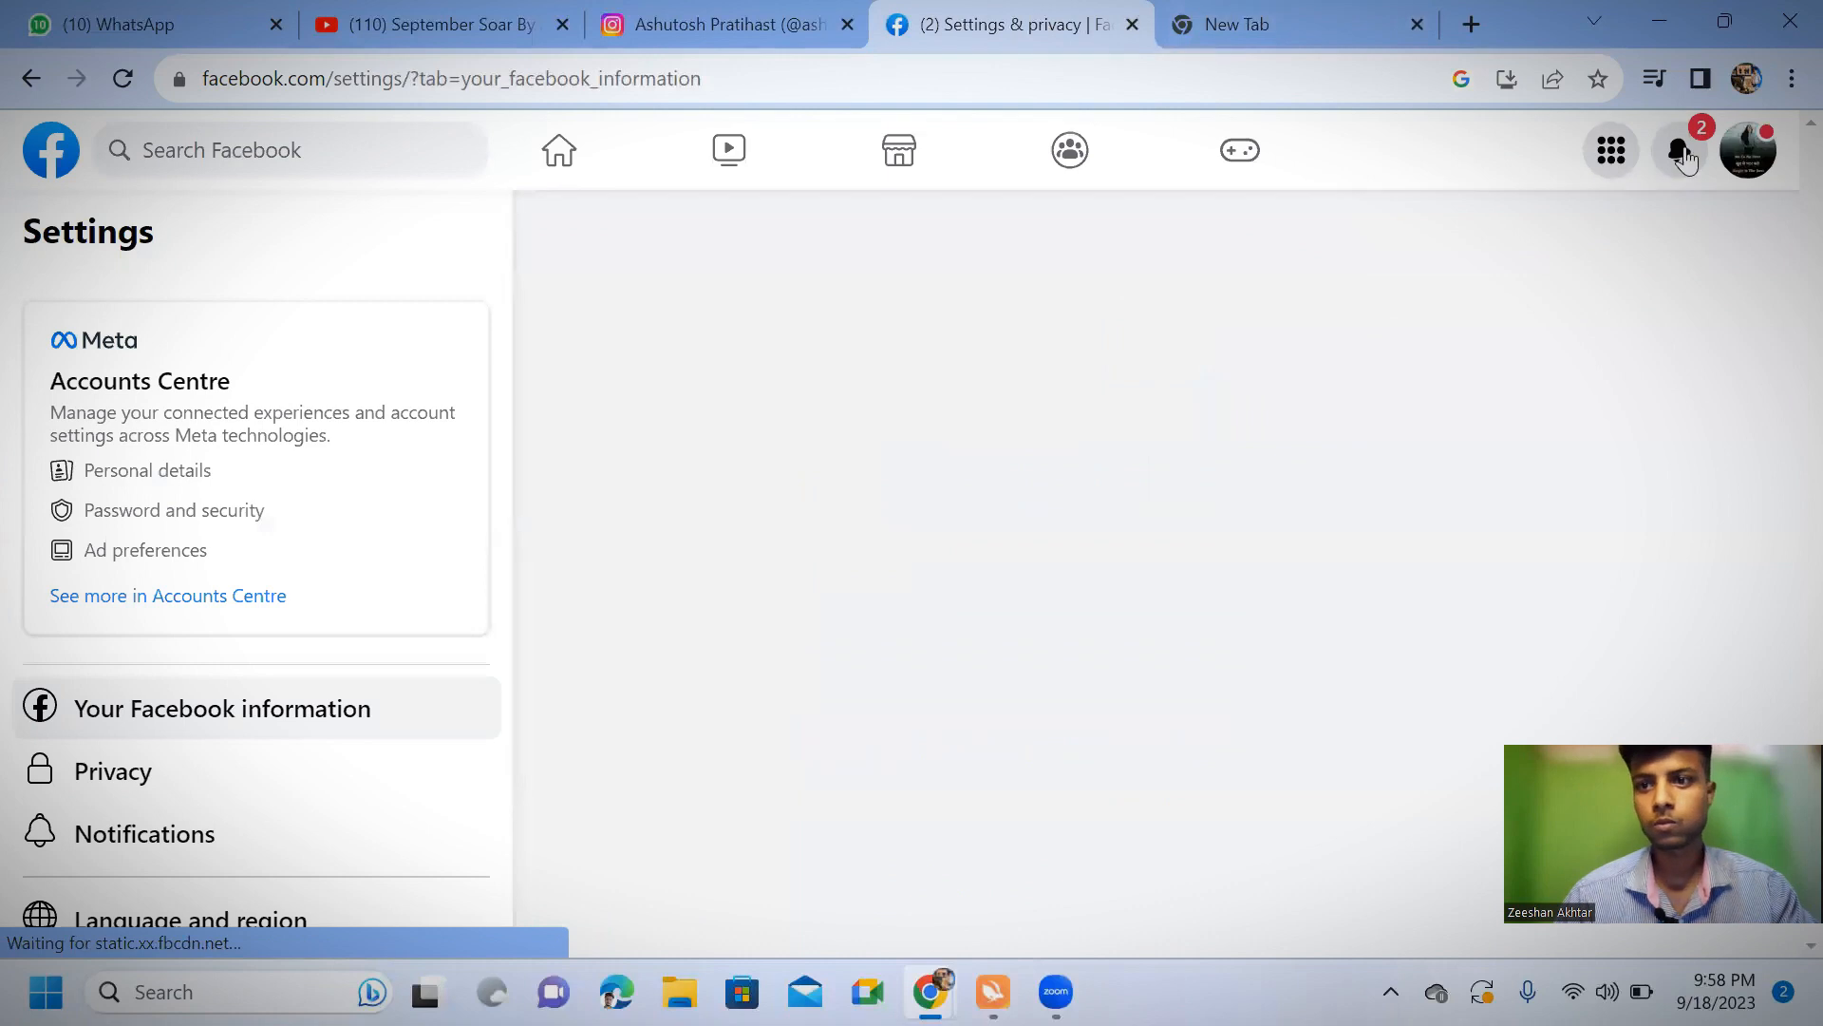
Show all profiles of the account in Facebook and switch to one from the list
{"action": "left_click", "coordinate": [1748, 150]}
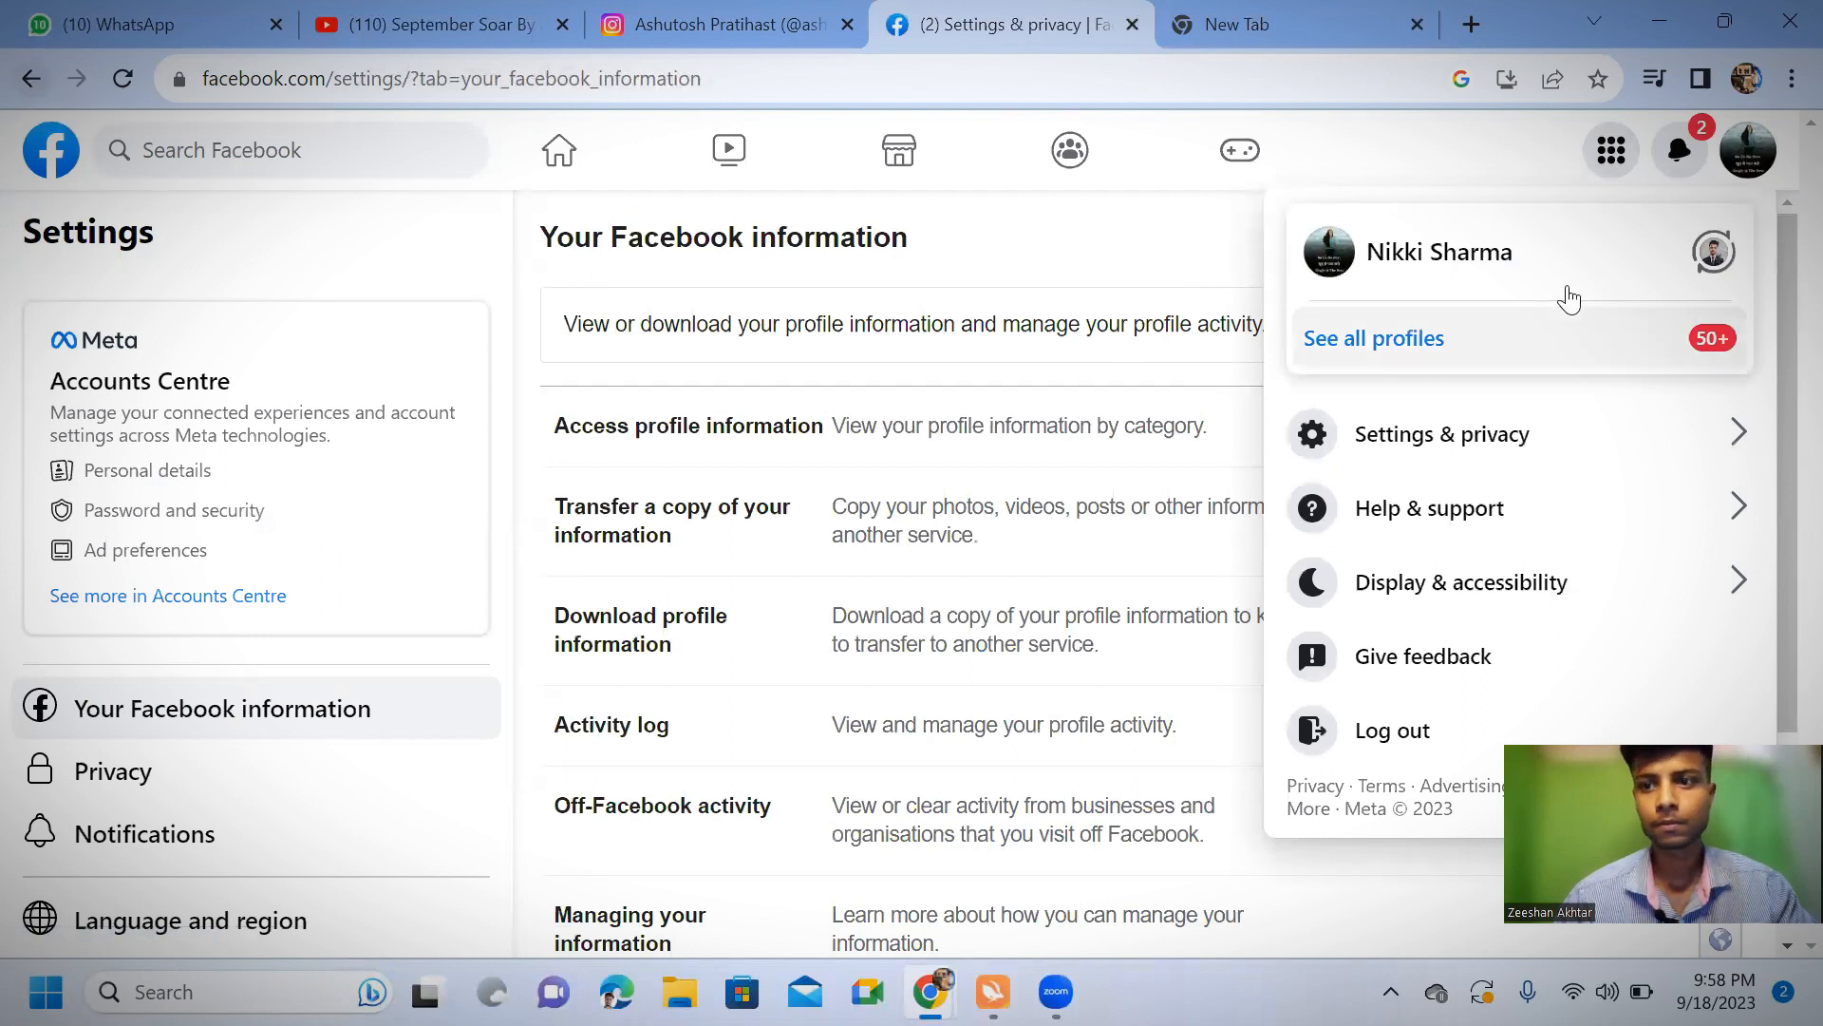
{"action": "left_click", "coordinate": [1297, 344]}
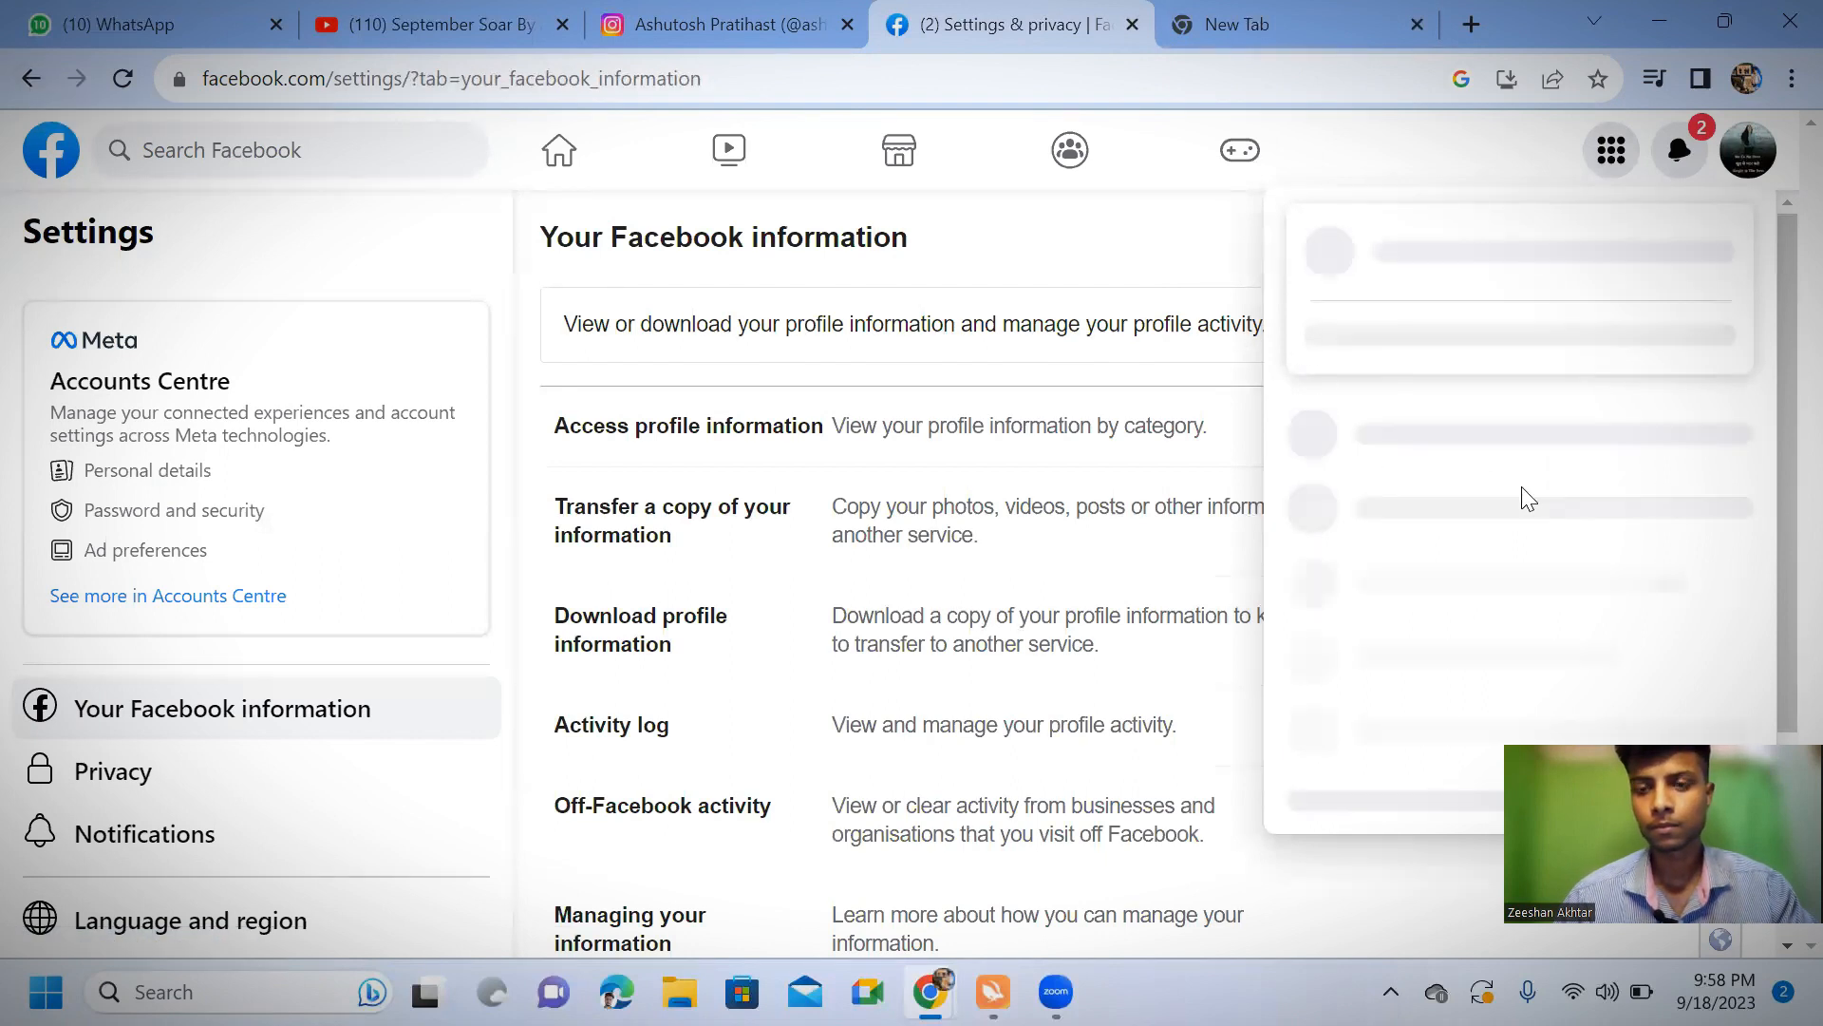
{"action": "left_click", "coordinate": [1391, 565]}
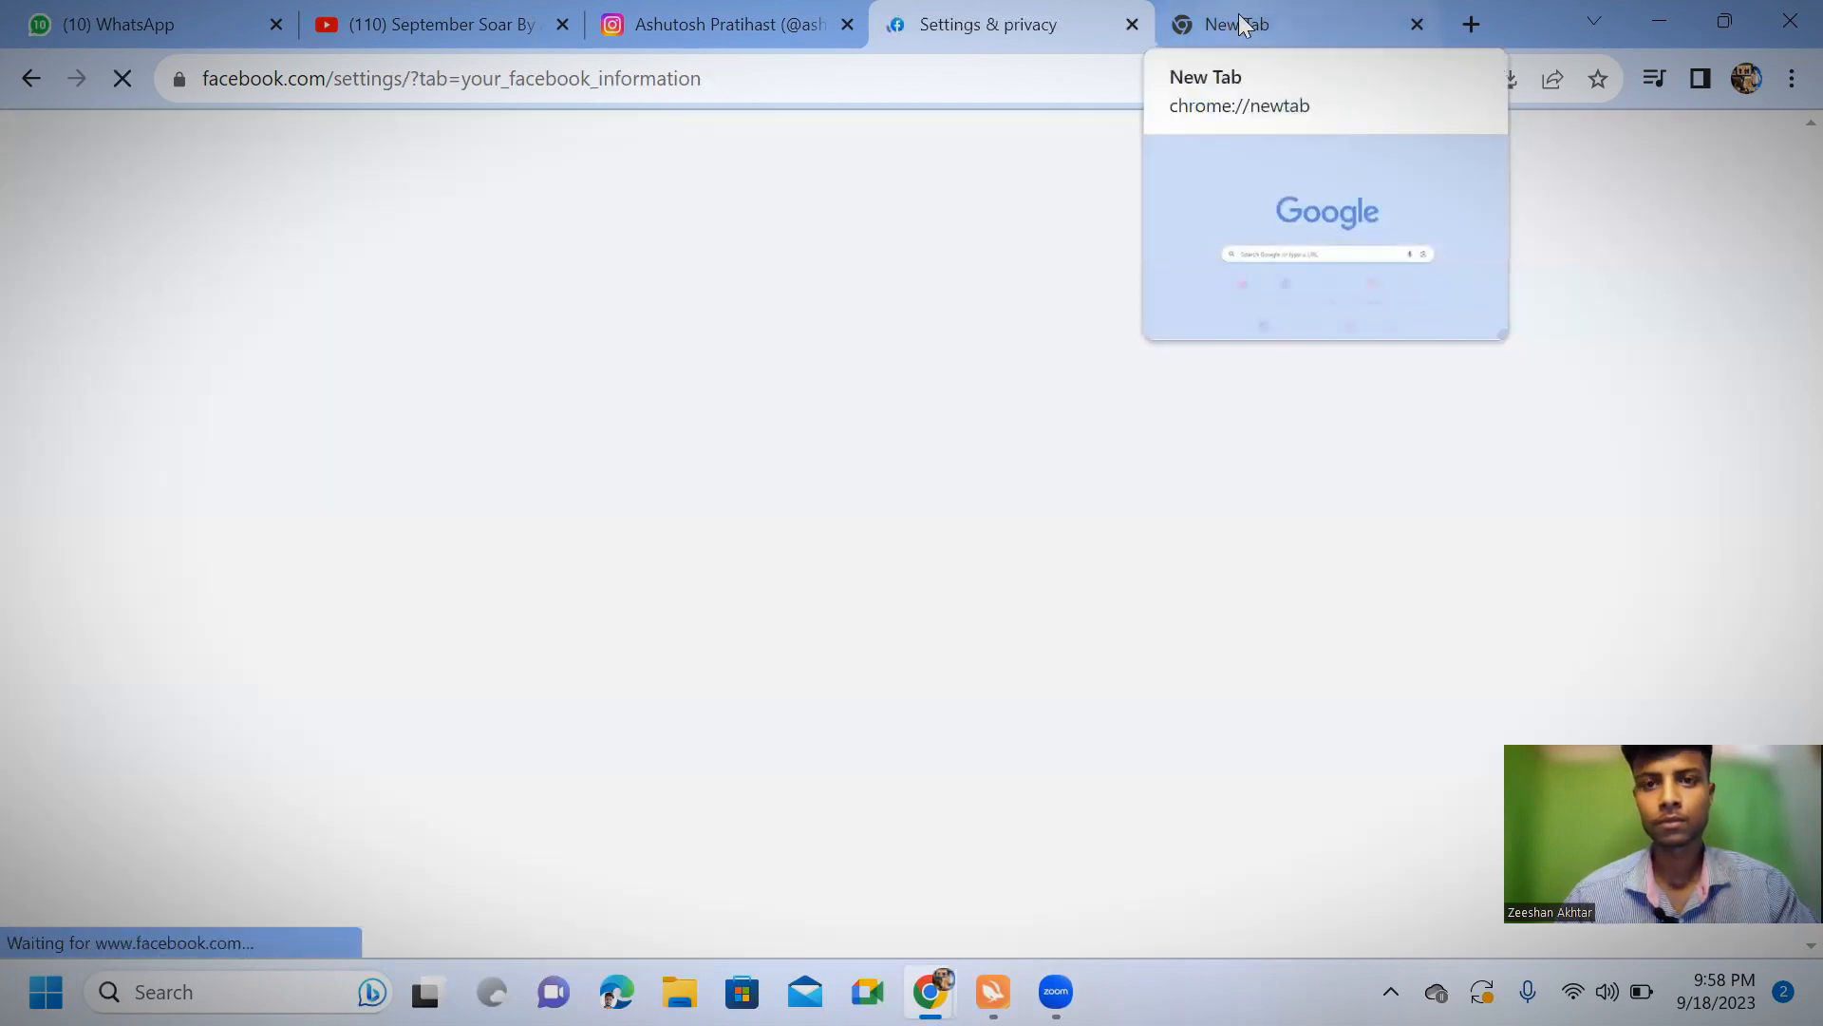
Search Google for "facebook business manager" in the empty tab and open the Facebook Business Manager result
{"action": "left_click", "coordinate": [1239, 13]}
{"action": "left_click", "coordinate": [1183, 73]}
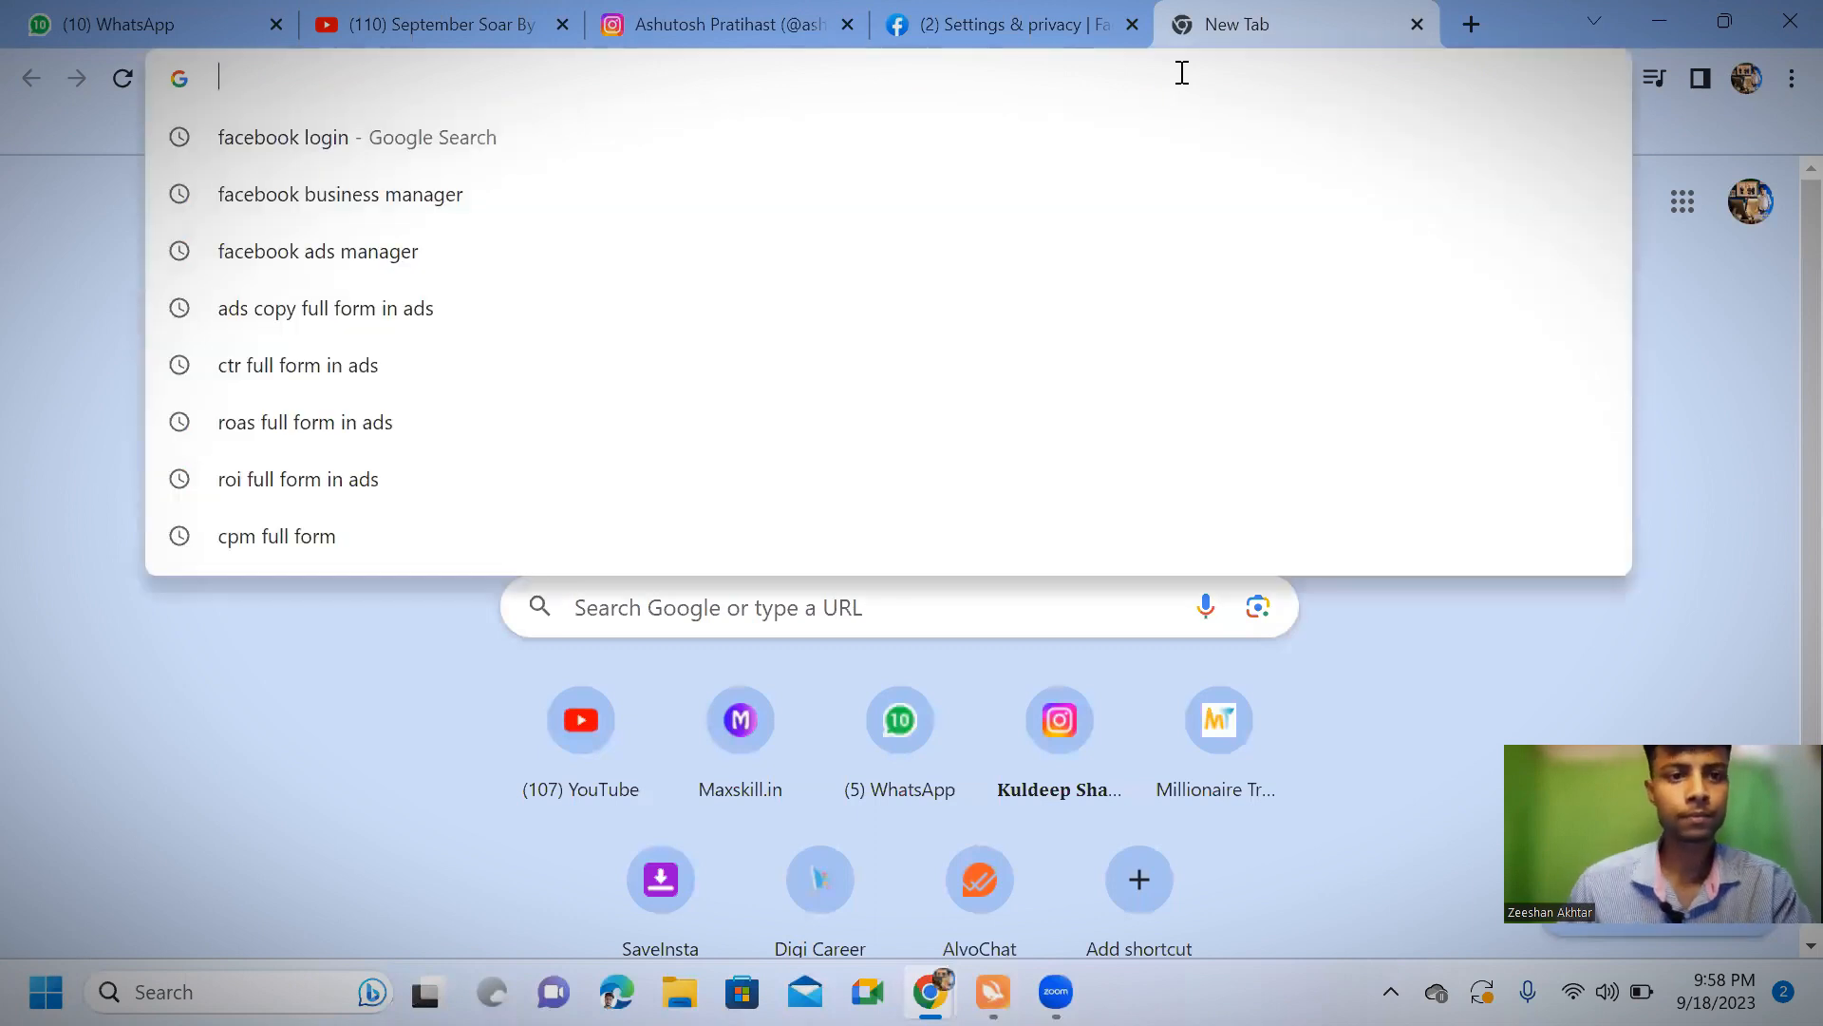
{"action": "left_click", "coordinate": [296, 170]}
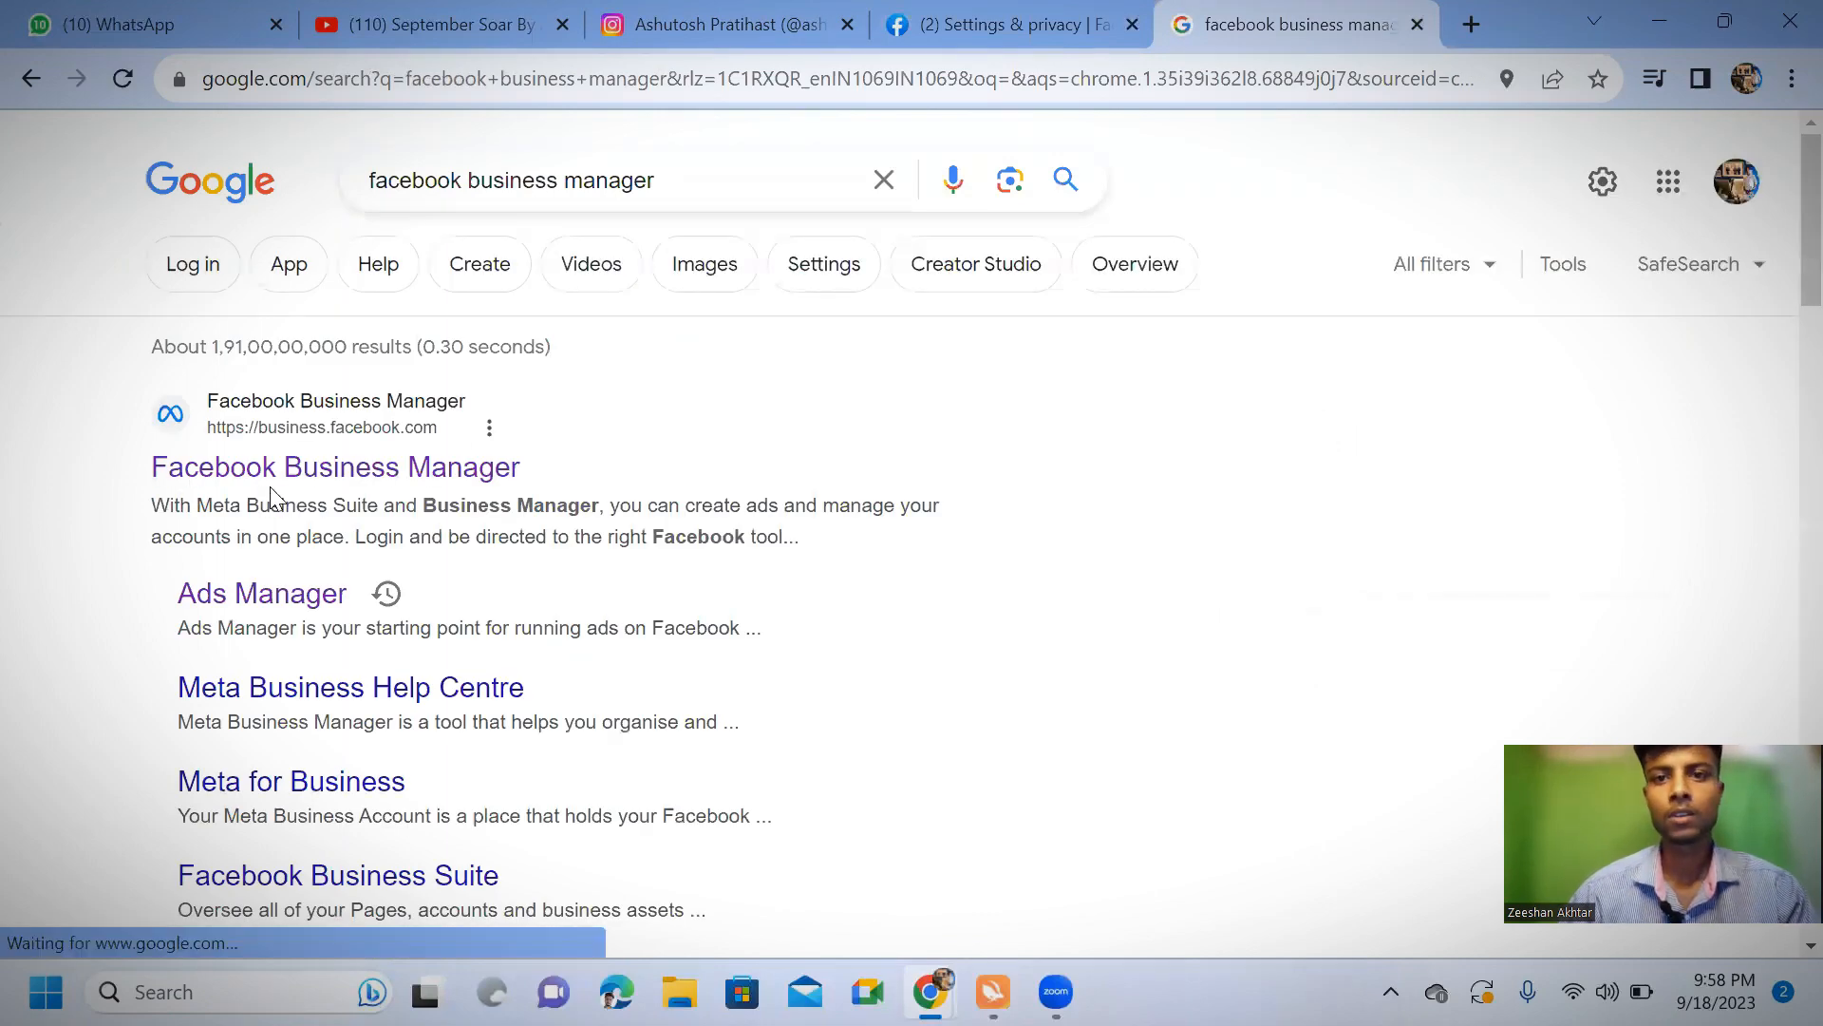
{"action": "left_click", "coordinate": [298, 477]}
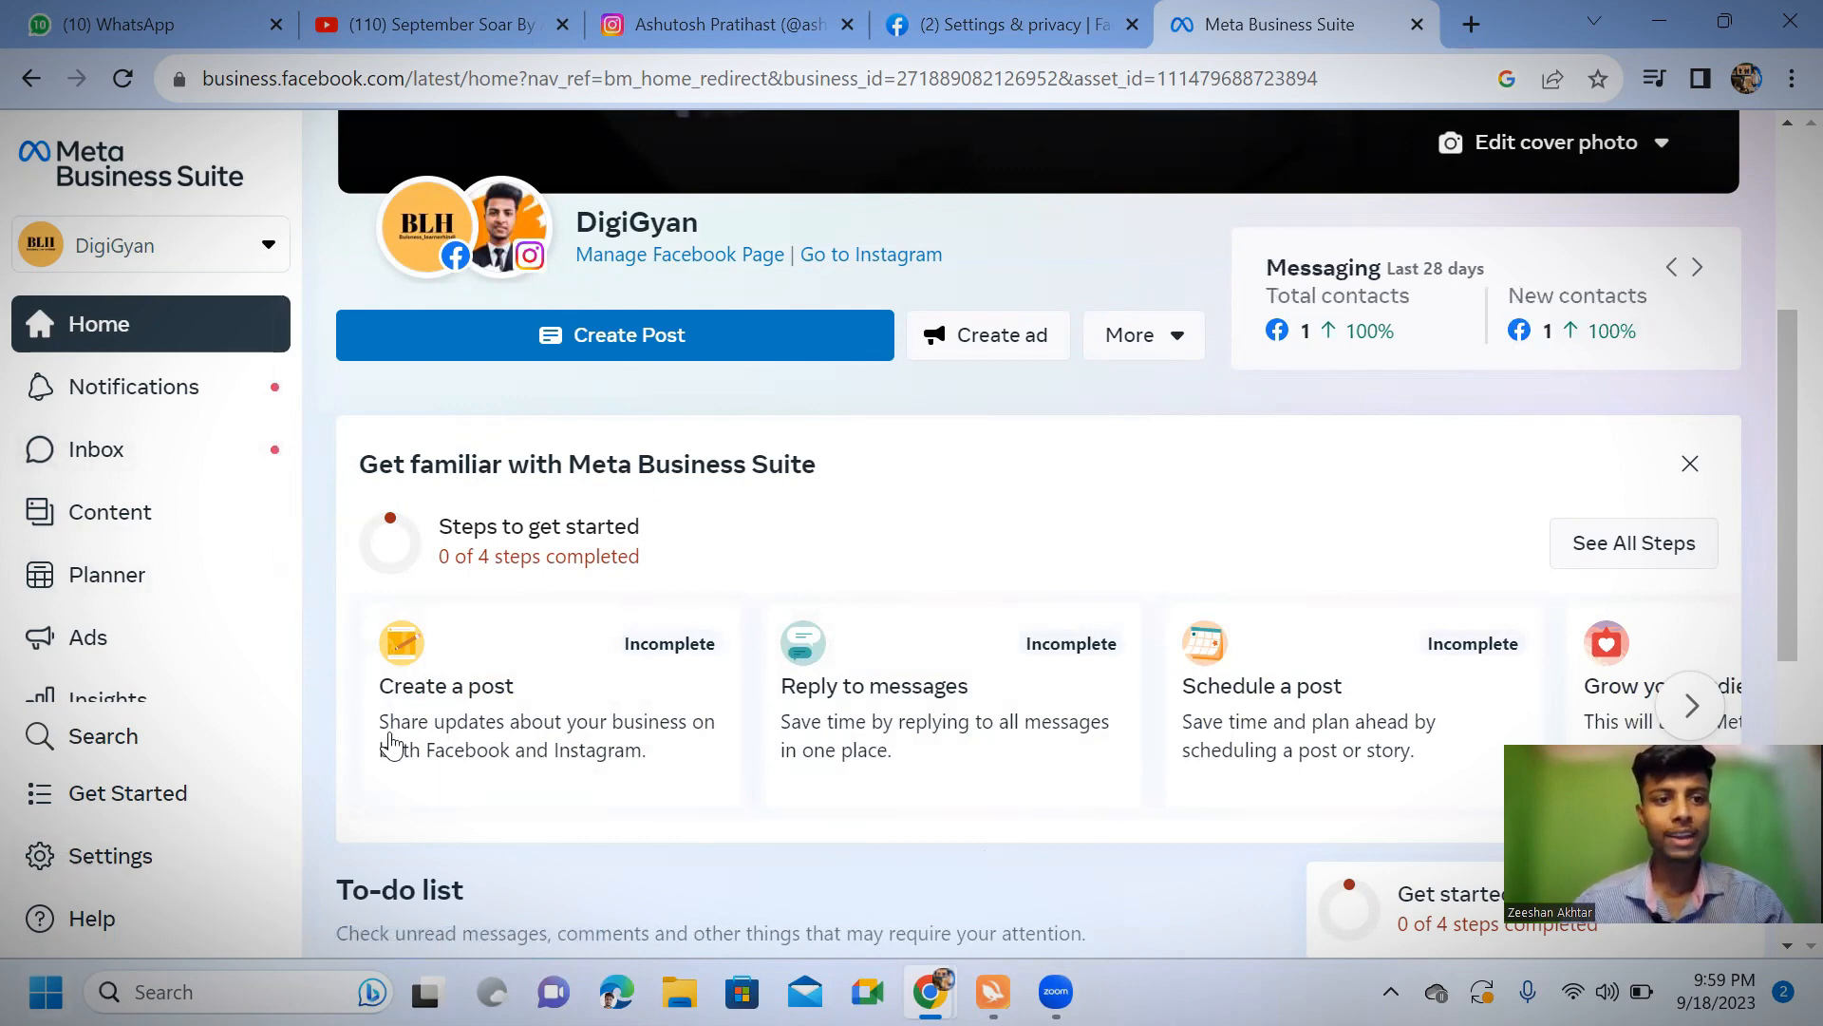
Open Ads Manager from the complete list of Meta Business Suite tools
{"action": "scroll", "coordinate": [80, 569], "scroll_direction": "down", "scroll_amount": 3}
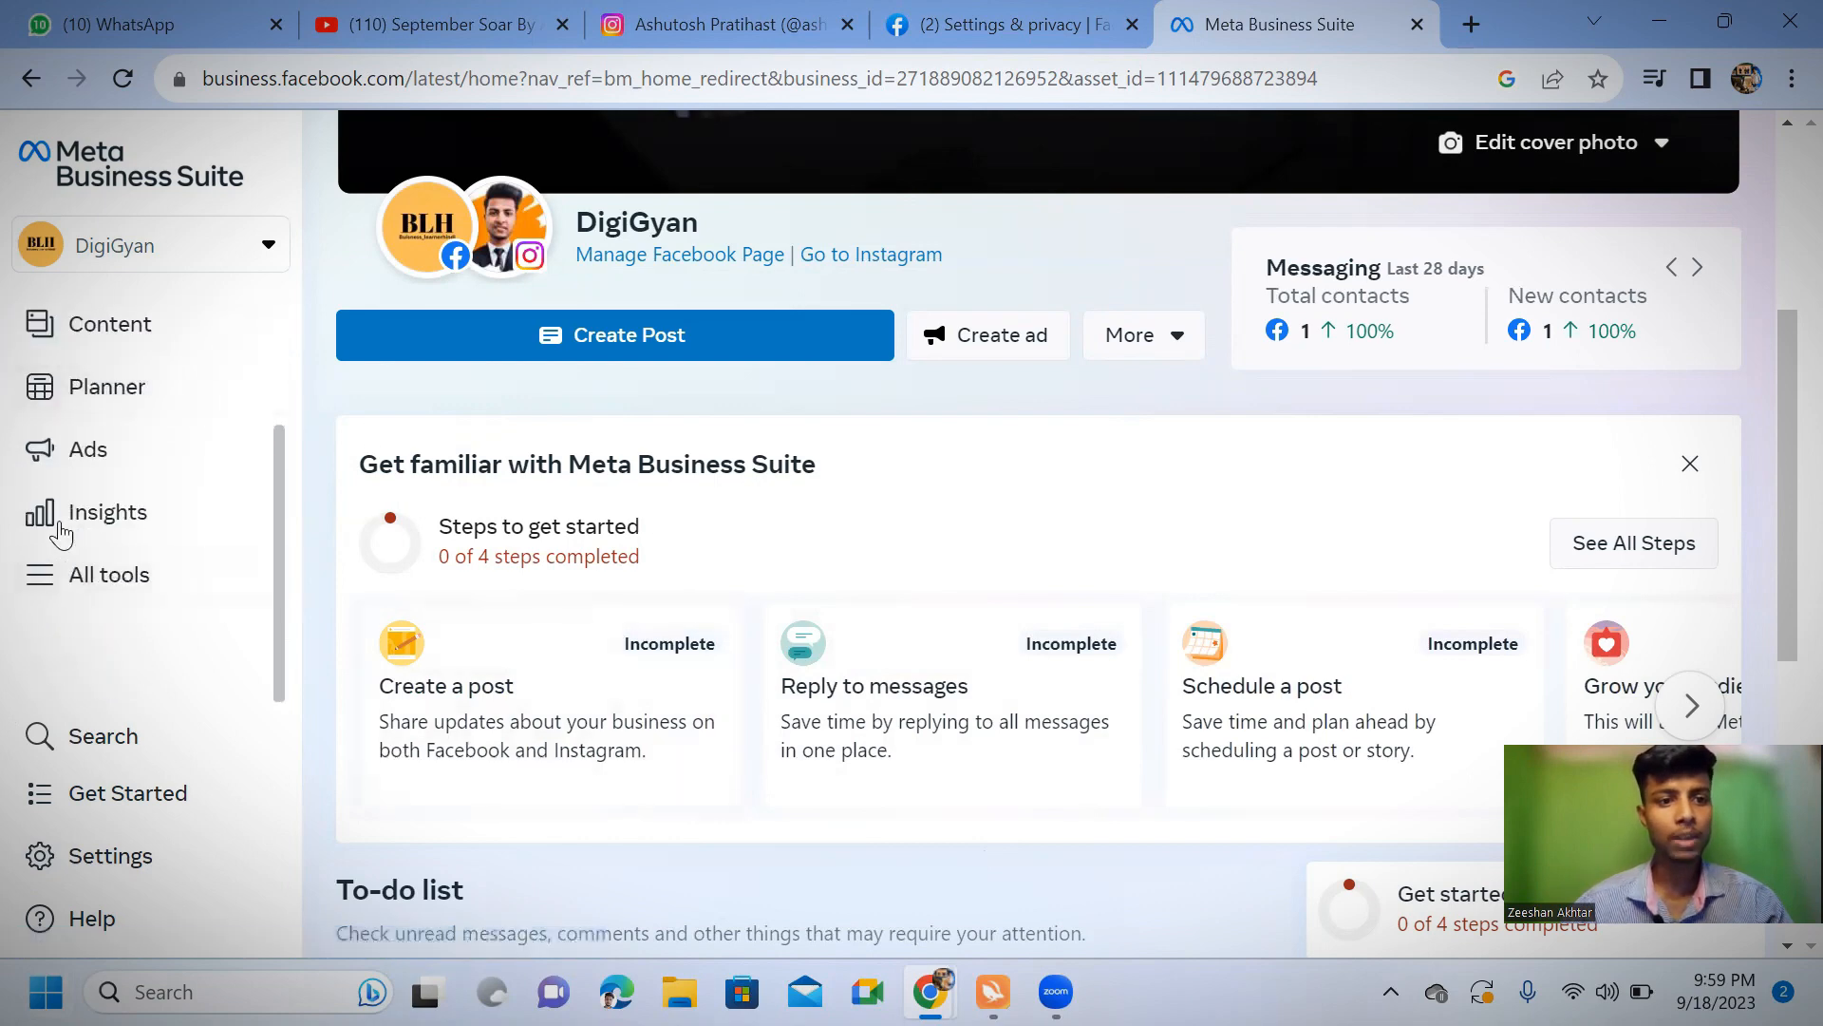
{"action": "left_click", "coordinate": [42, 584]}
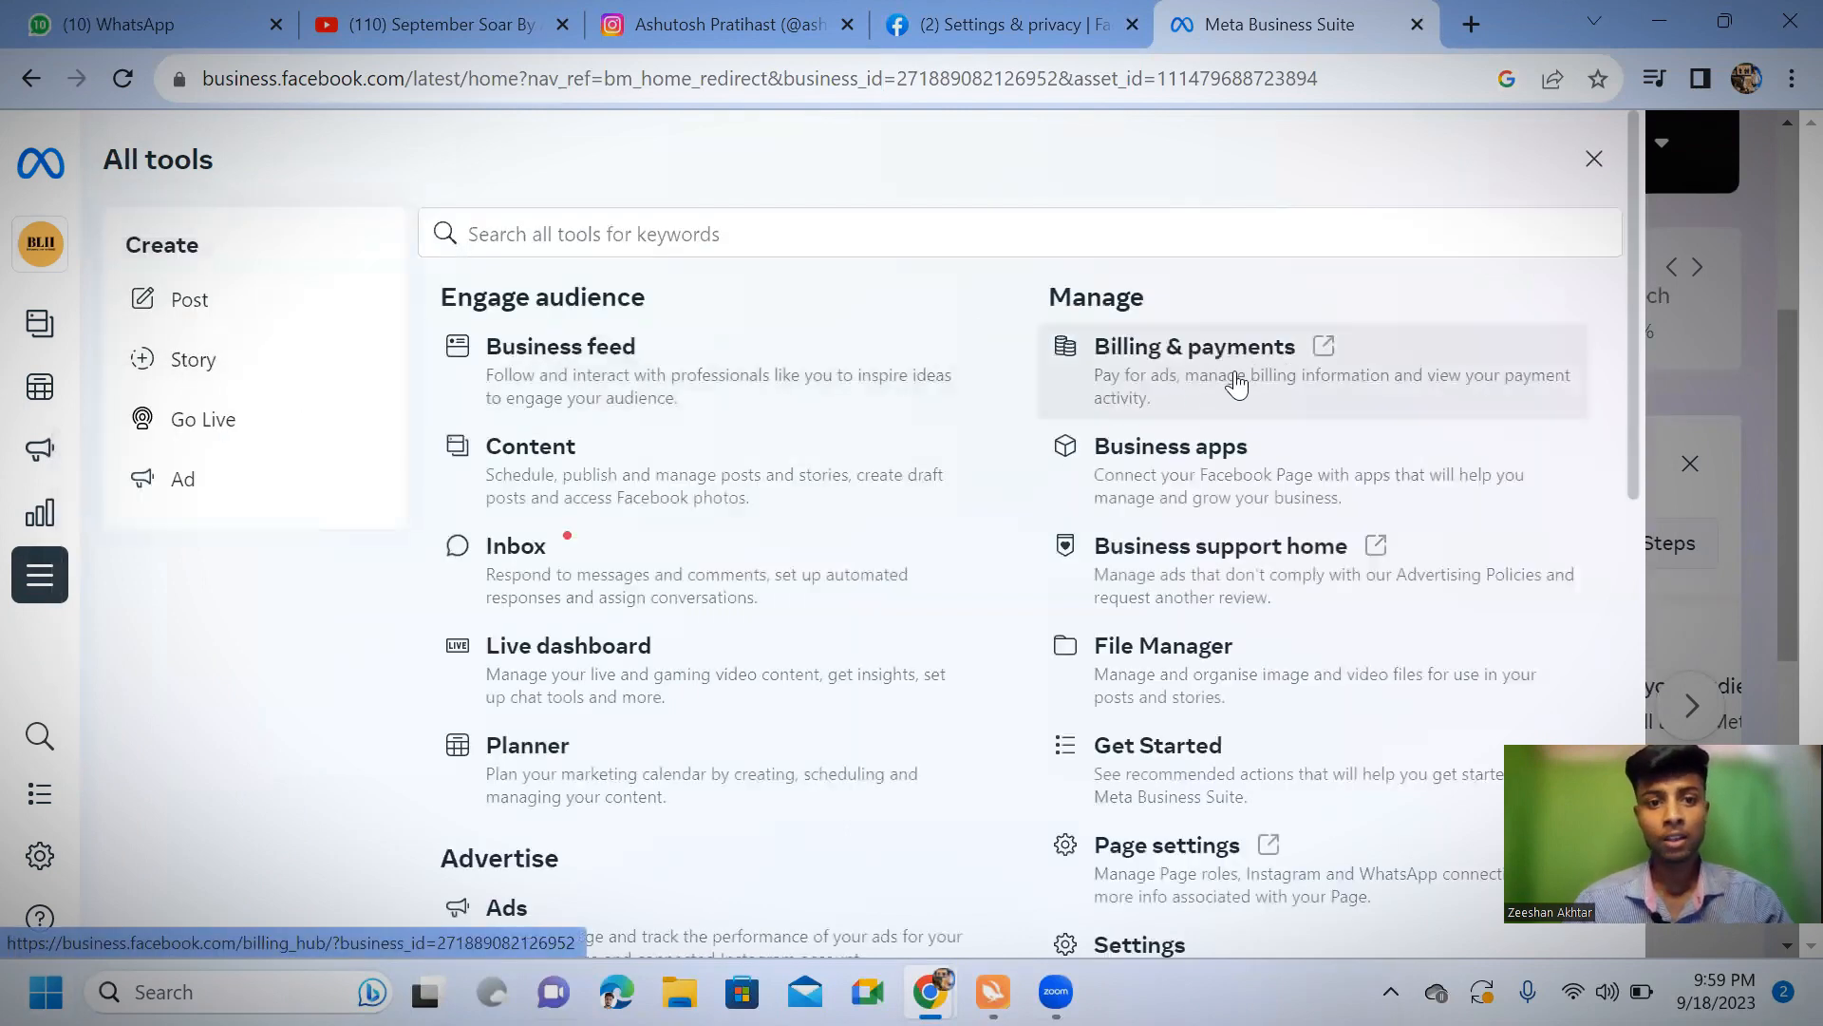
{"action": "scroll", "coordinate": [743, 619], "scroll_direction": "down", "scroll_amount": 6}
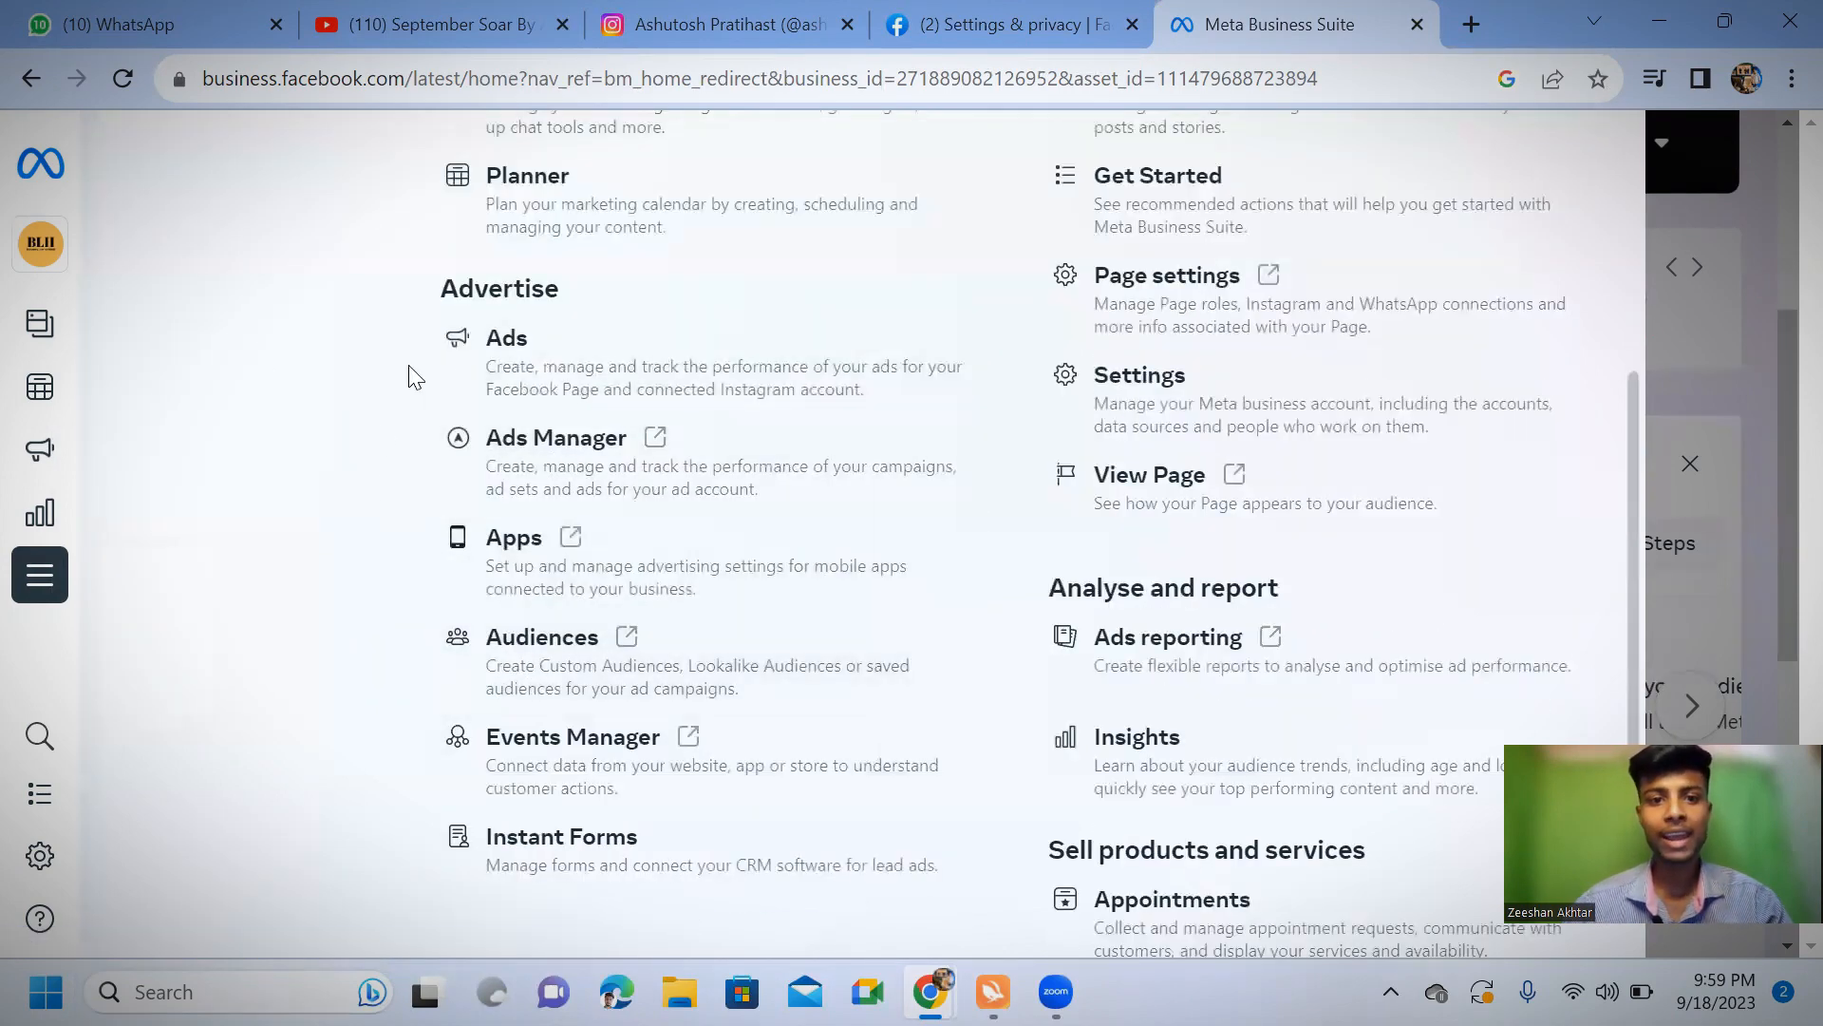
{"action": "left_click", "coordinate": [502, 480]}
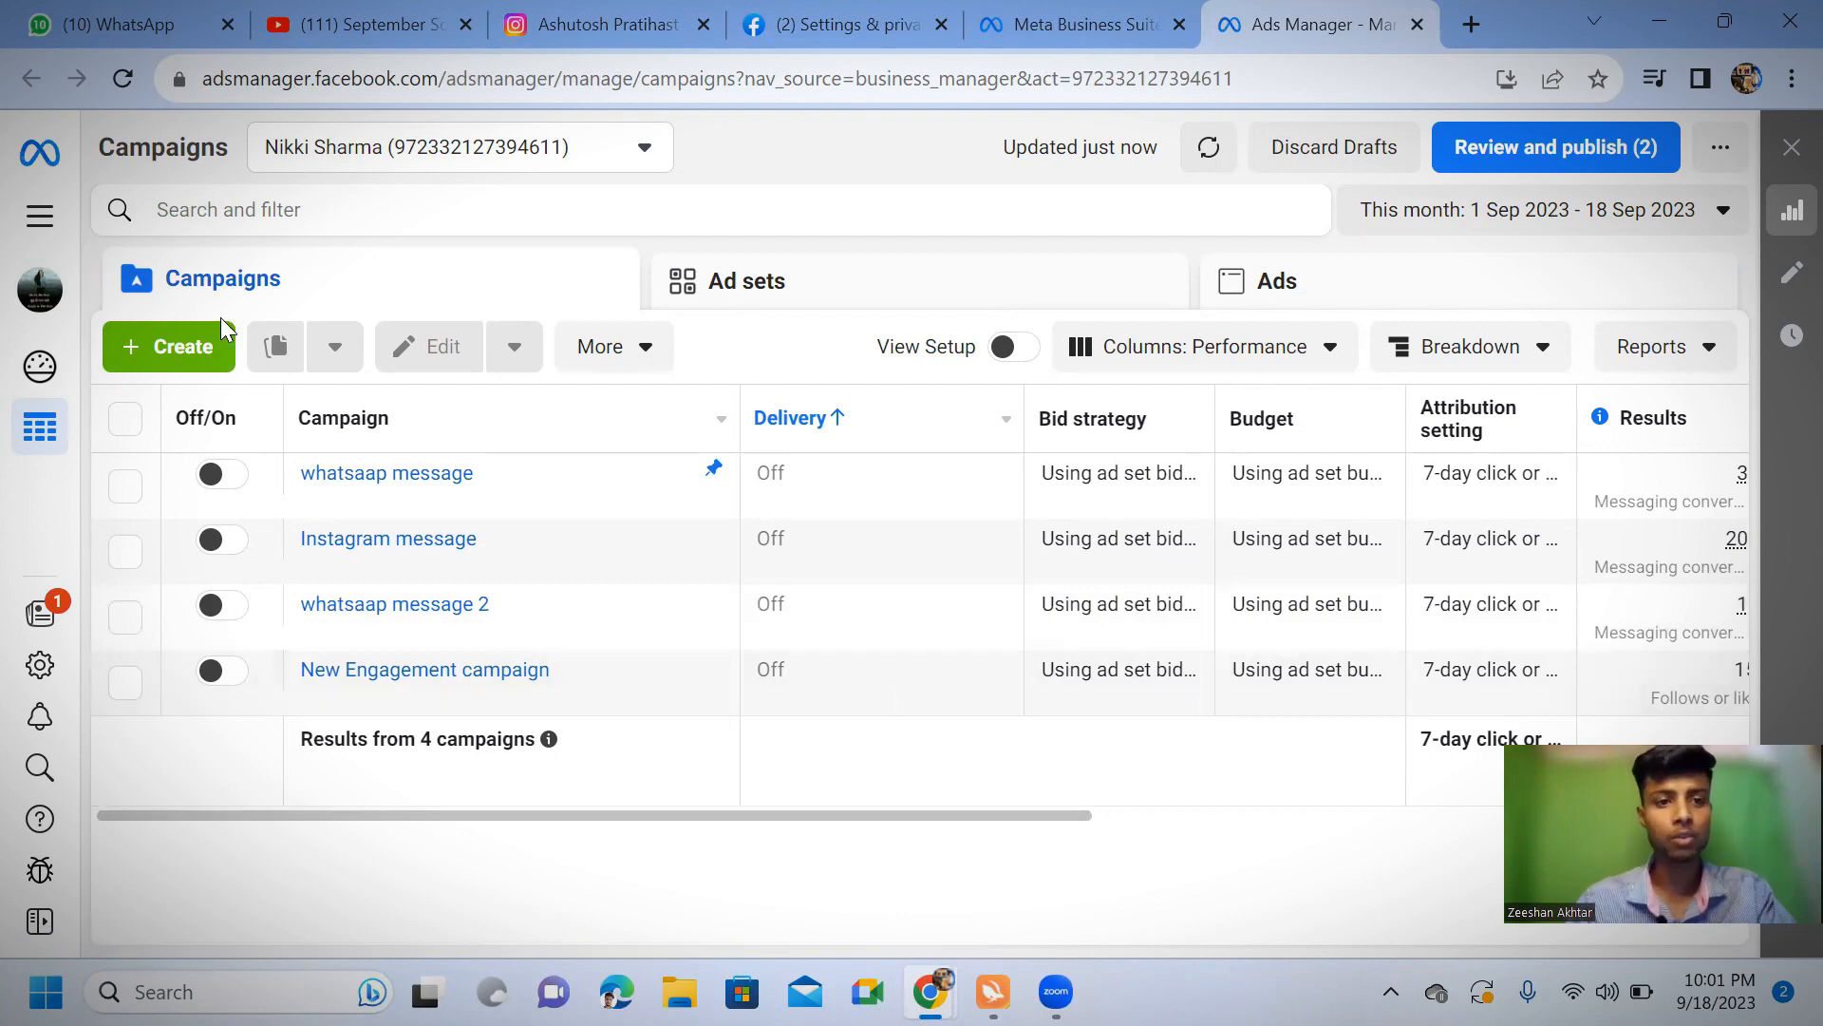
Create a new campaign with the Engagement objective and continue to its settings
{"action": "left_click", "coordinate": [173, 353]}
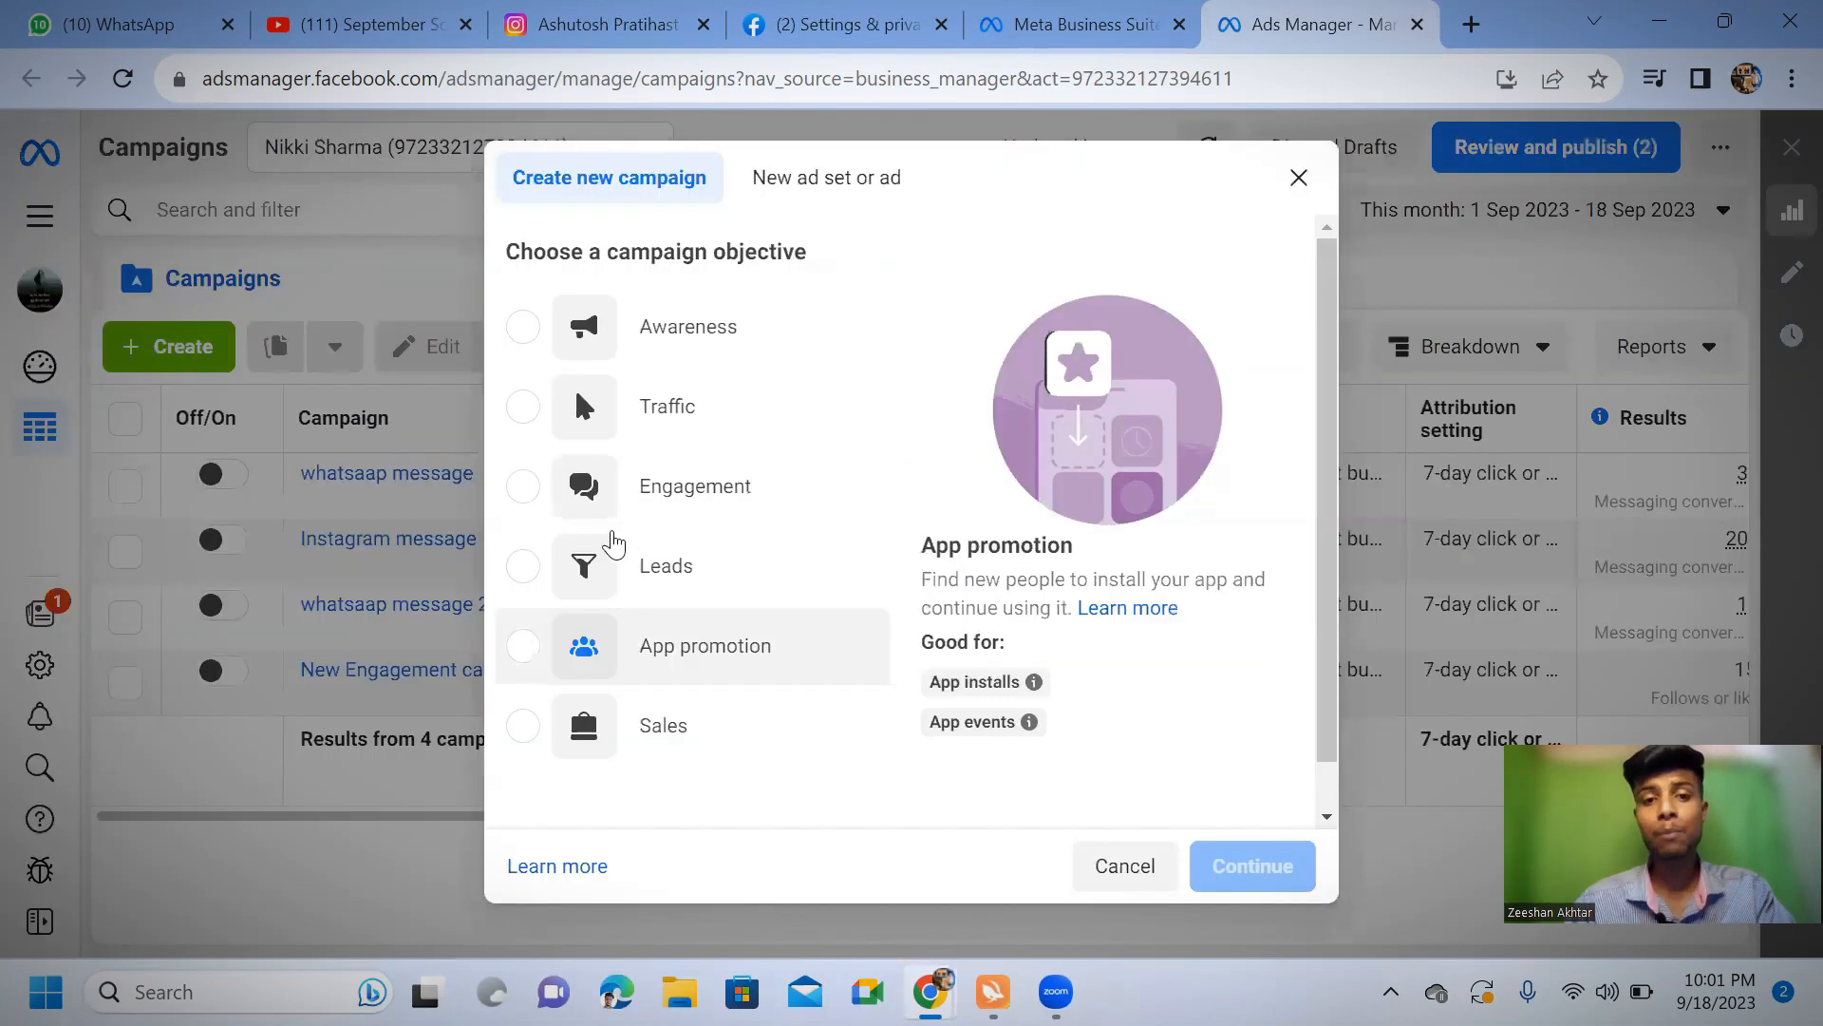
{"action": "left_click", "coordinate": [526, 488]}
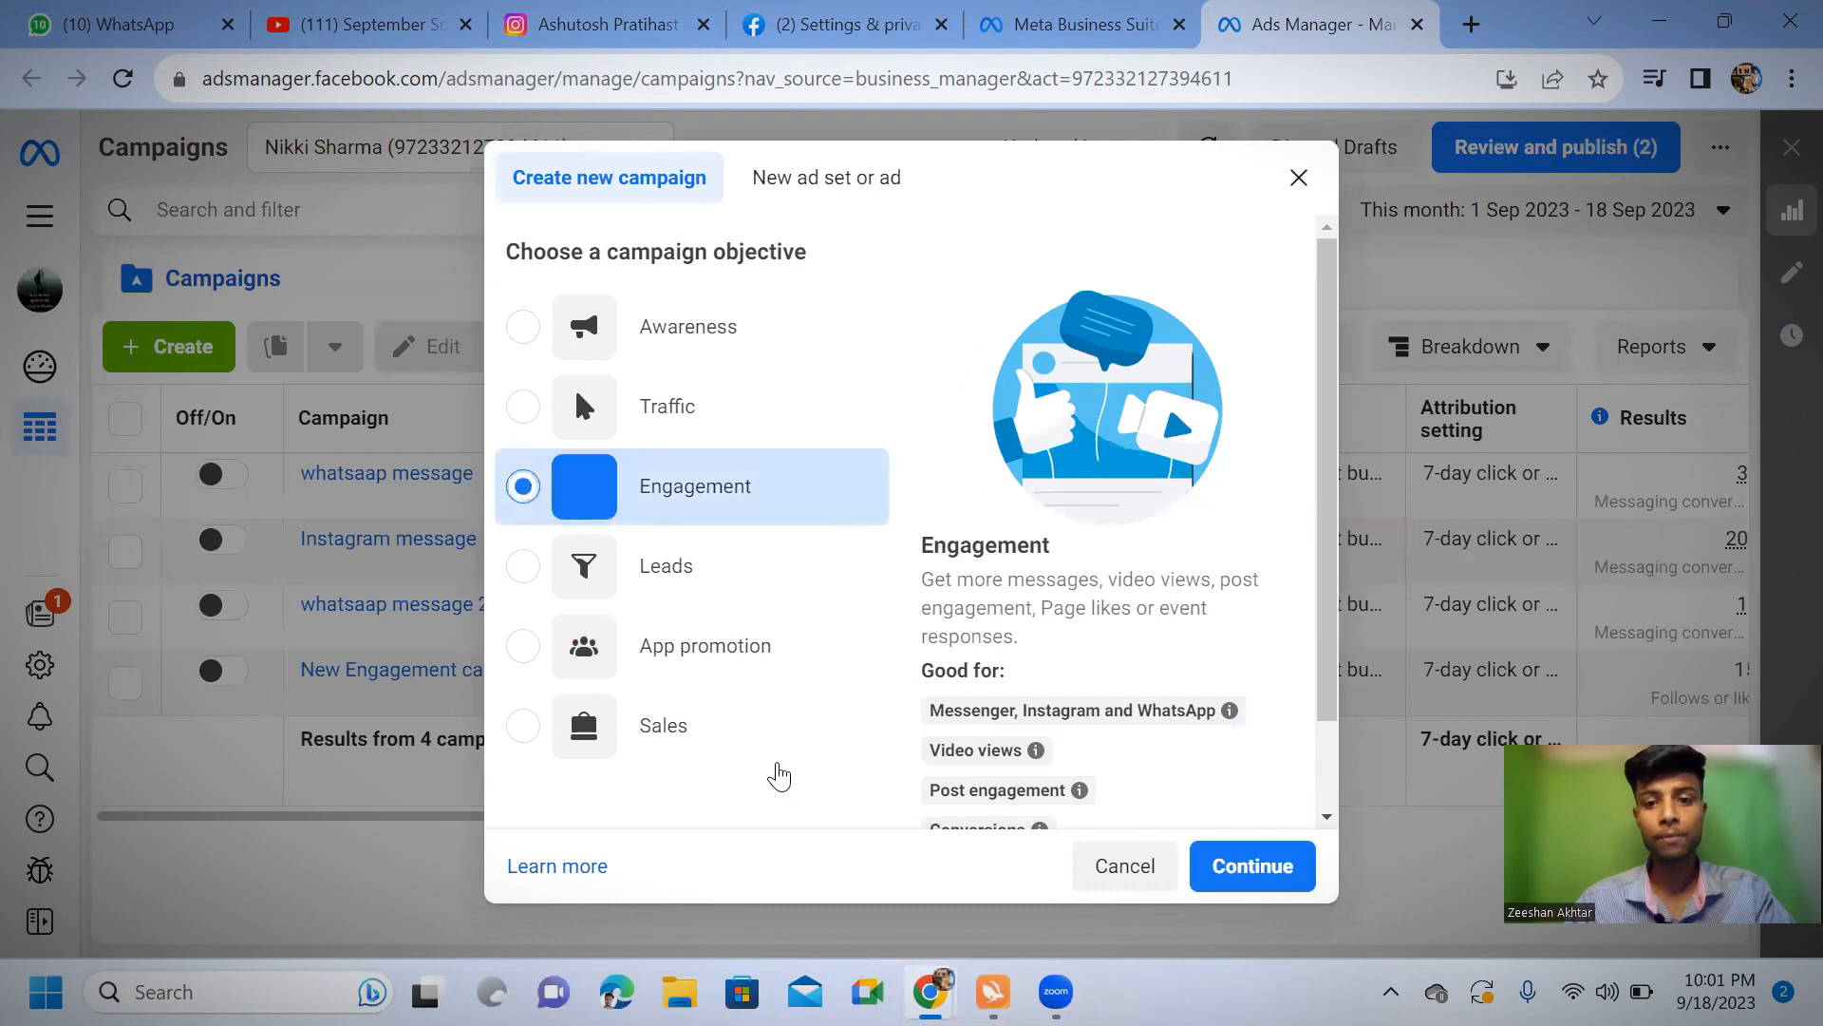
{"action": "left_click", "coordinate": [1198, 843]}
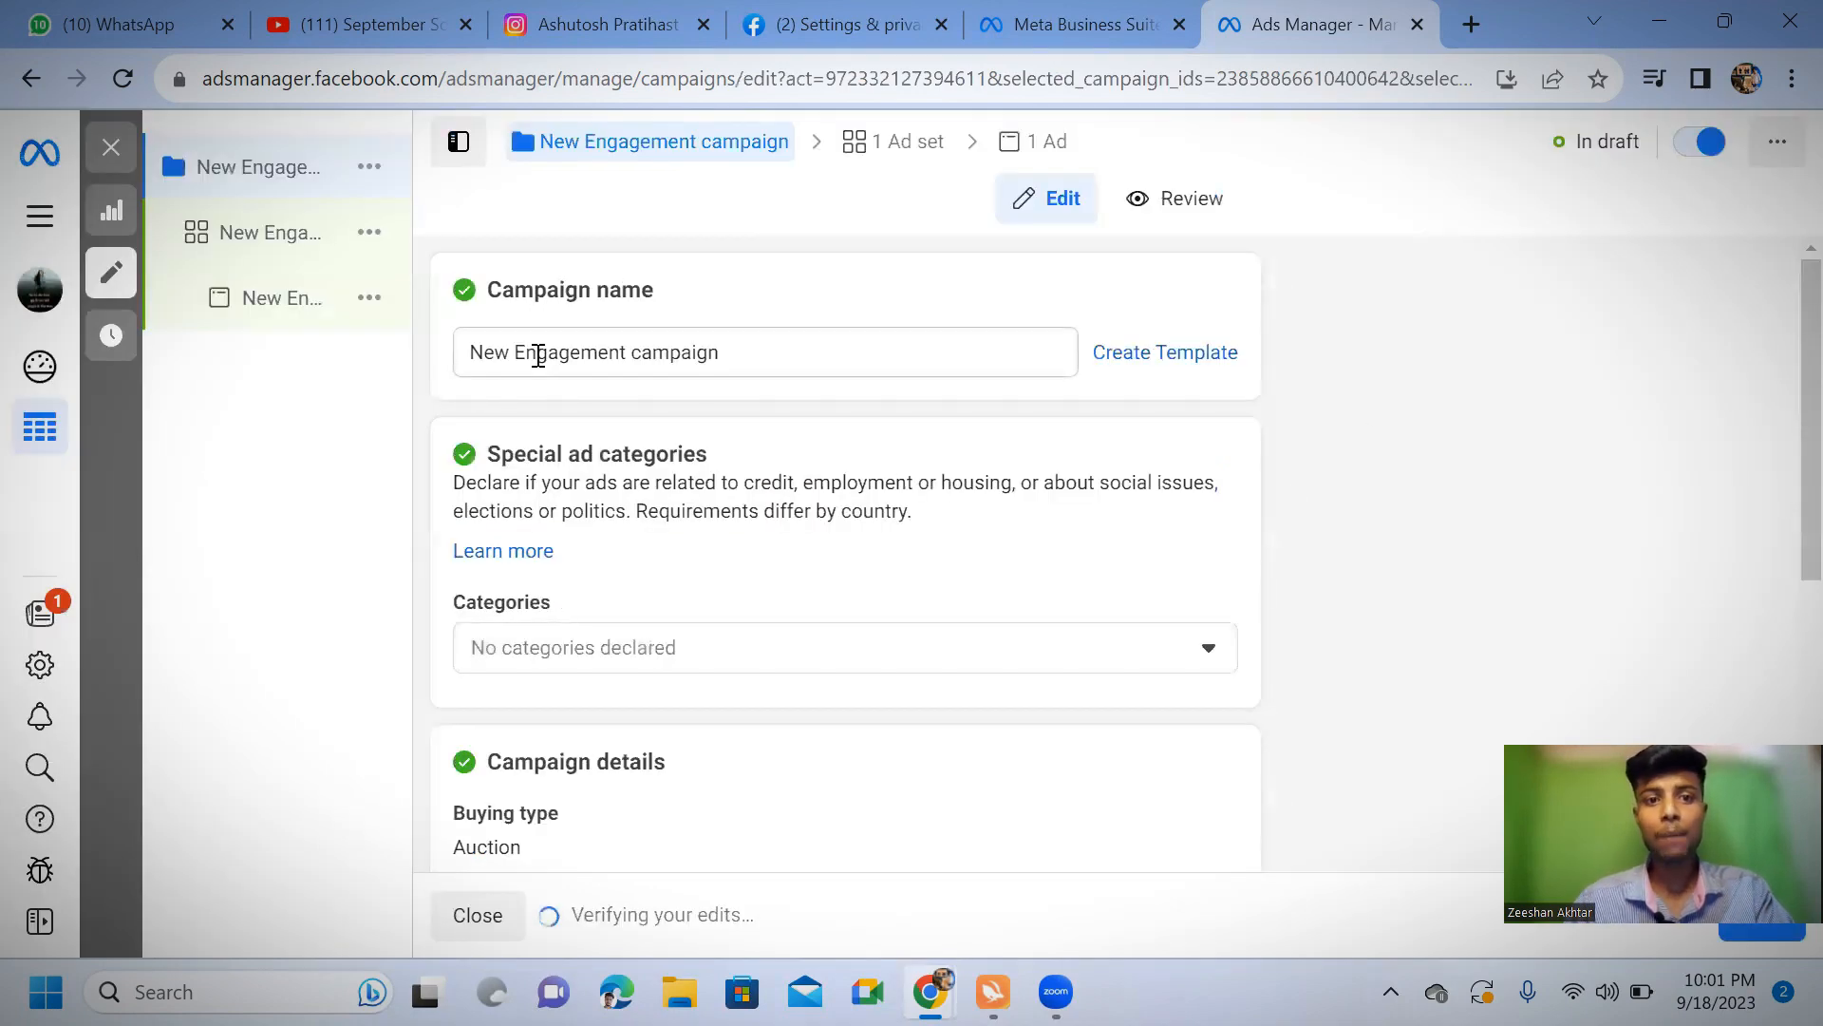
Rename the campaign as "test engagement"
{"action": "left_click", "coordinate": [808, 356]}
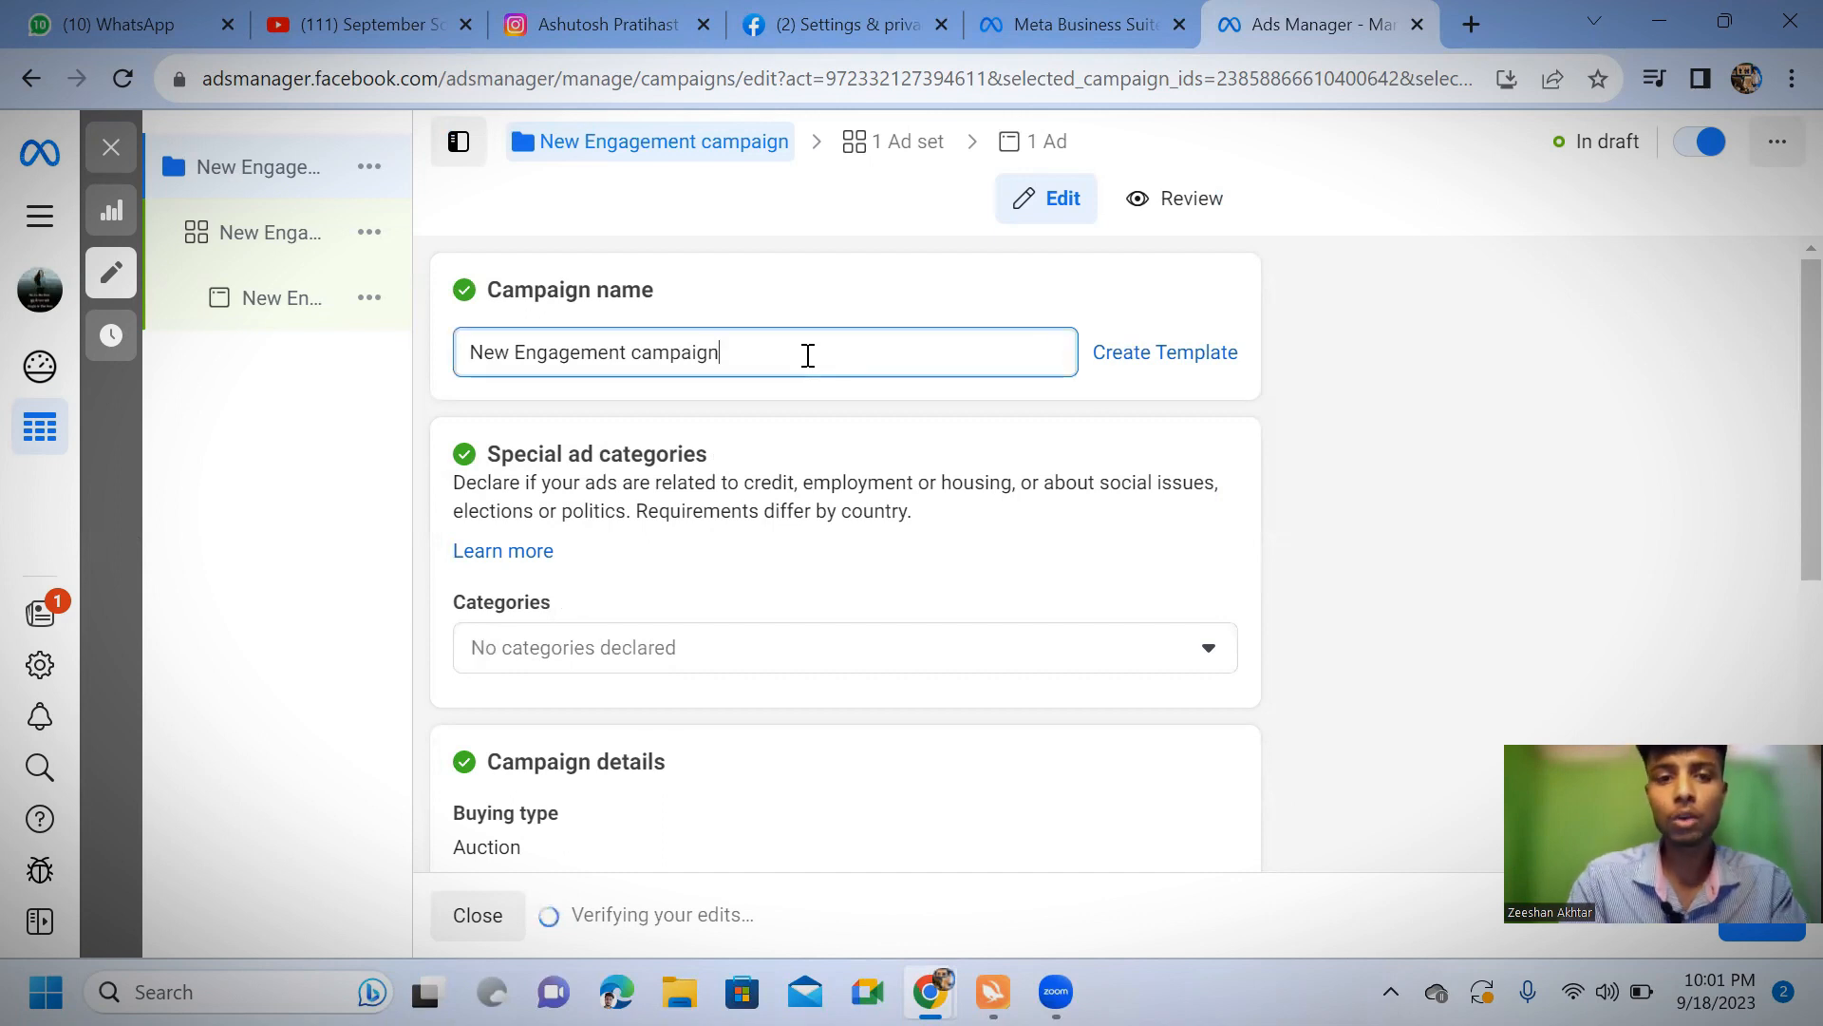
{"action": "key", "text": "BackSpace"}
{"action": "key", "text": "BackSpace"}
{"action": "key", "text": "BackSpace"}
{"action": "key", "text": "BackSpace"}
{"action": "key", "text": "BackSpace"}
{"action": "key", "text": "BackSpace"}
{"action": "key", "text": "BackSpace"}
{"action": "key", "text": "BackSpace"}
{"action": "key", "text": "BackSpace"}
{"action": "key", "text": "BackSpace"}
{"action": "key", "text": "BackSpace"}
{"action": "key", "text": "BackSpace"}
{"action": "key", "text": "BackSpace"}
{"action": "key", "text": "BackSpace"}
{"action": "key", "text": "BackSpace"}
{"action": "key", "text": "BackSpace"}
{"action": "key", "text": "BackSpace"}
{"action": "key", "text": "BackSpace"}
{"action": "key", "text": "BackSpace"}
{"action": "key", "text": "BackSpace"}
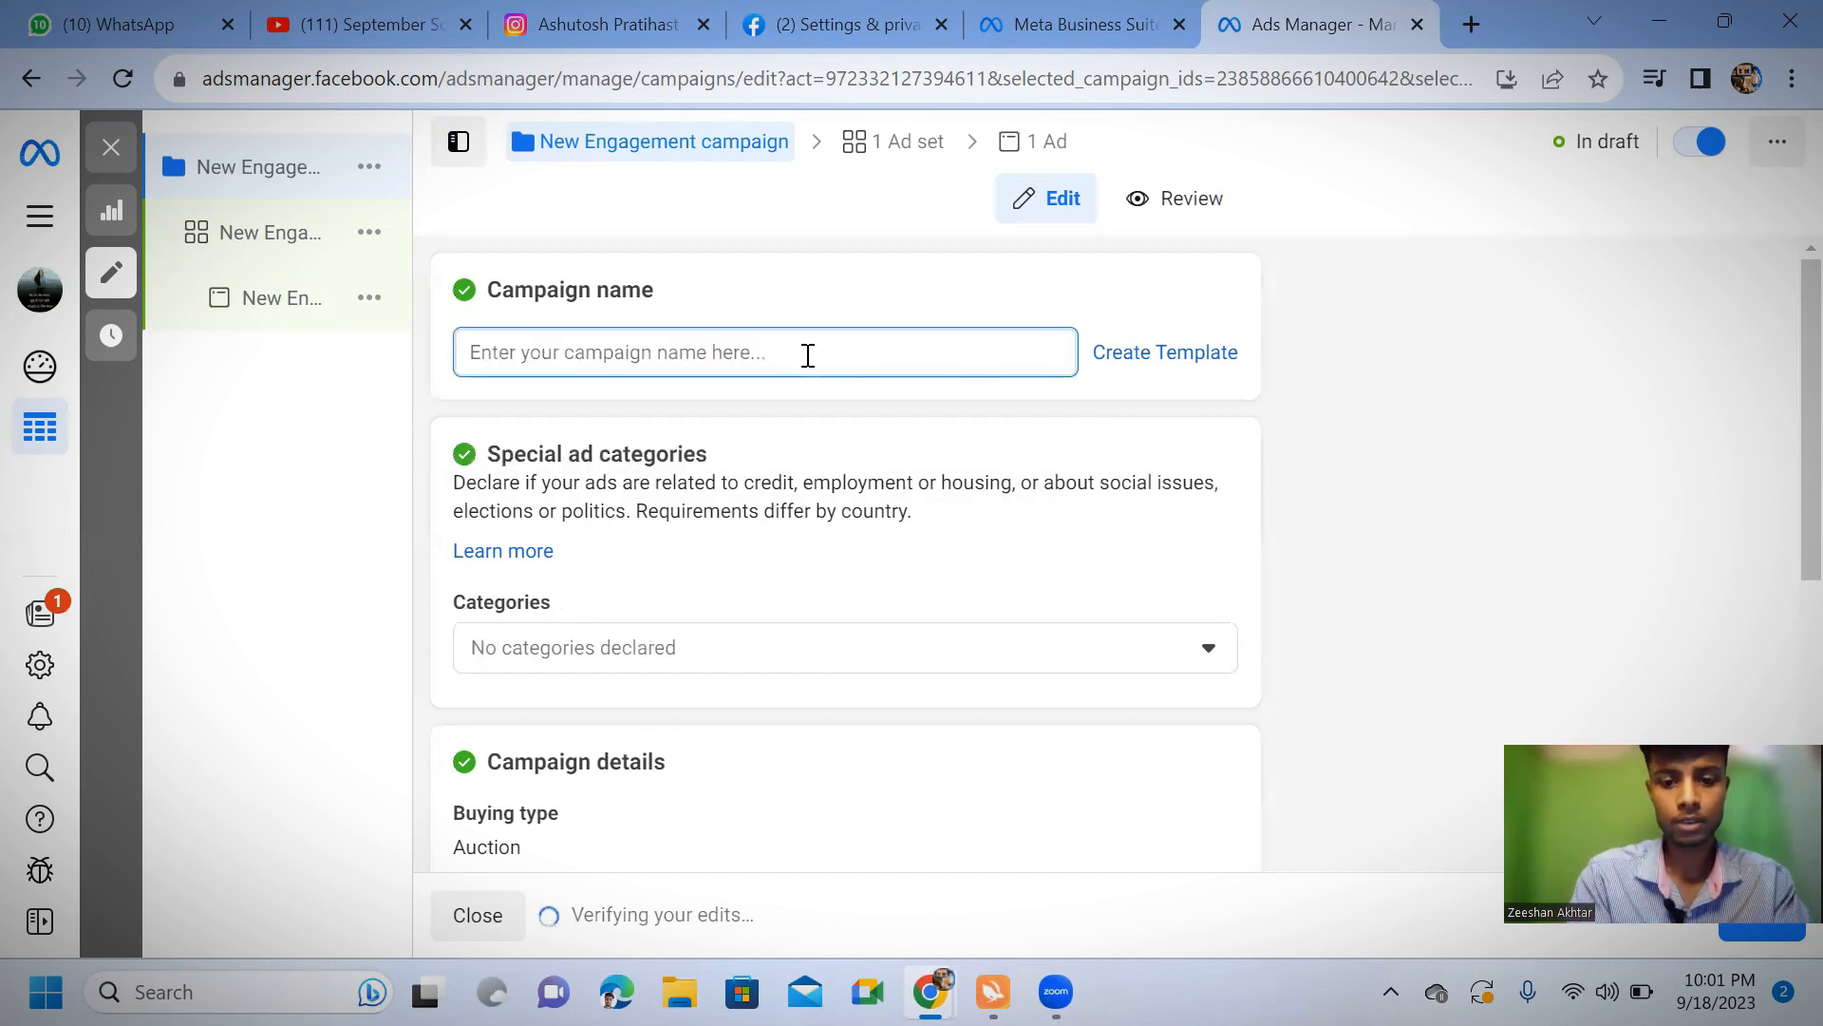
{"action": "type", "text": "test "}
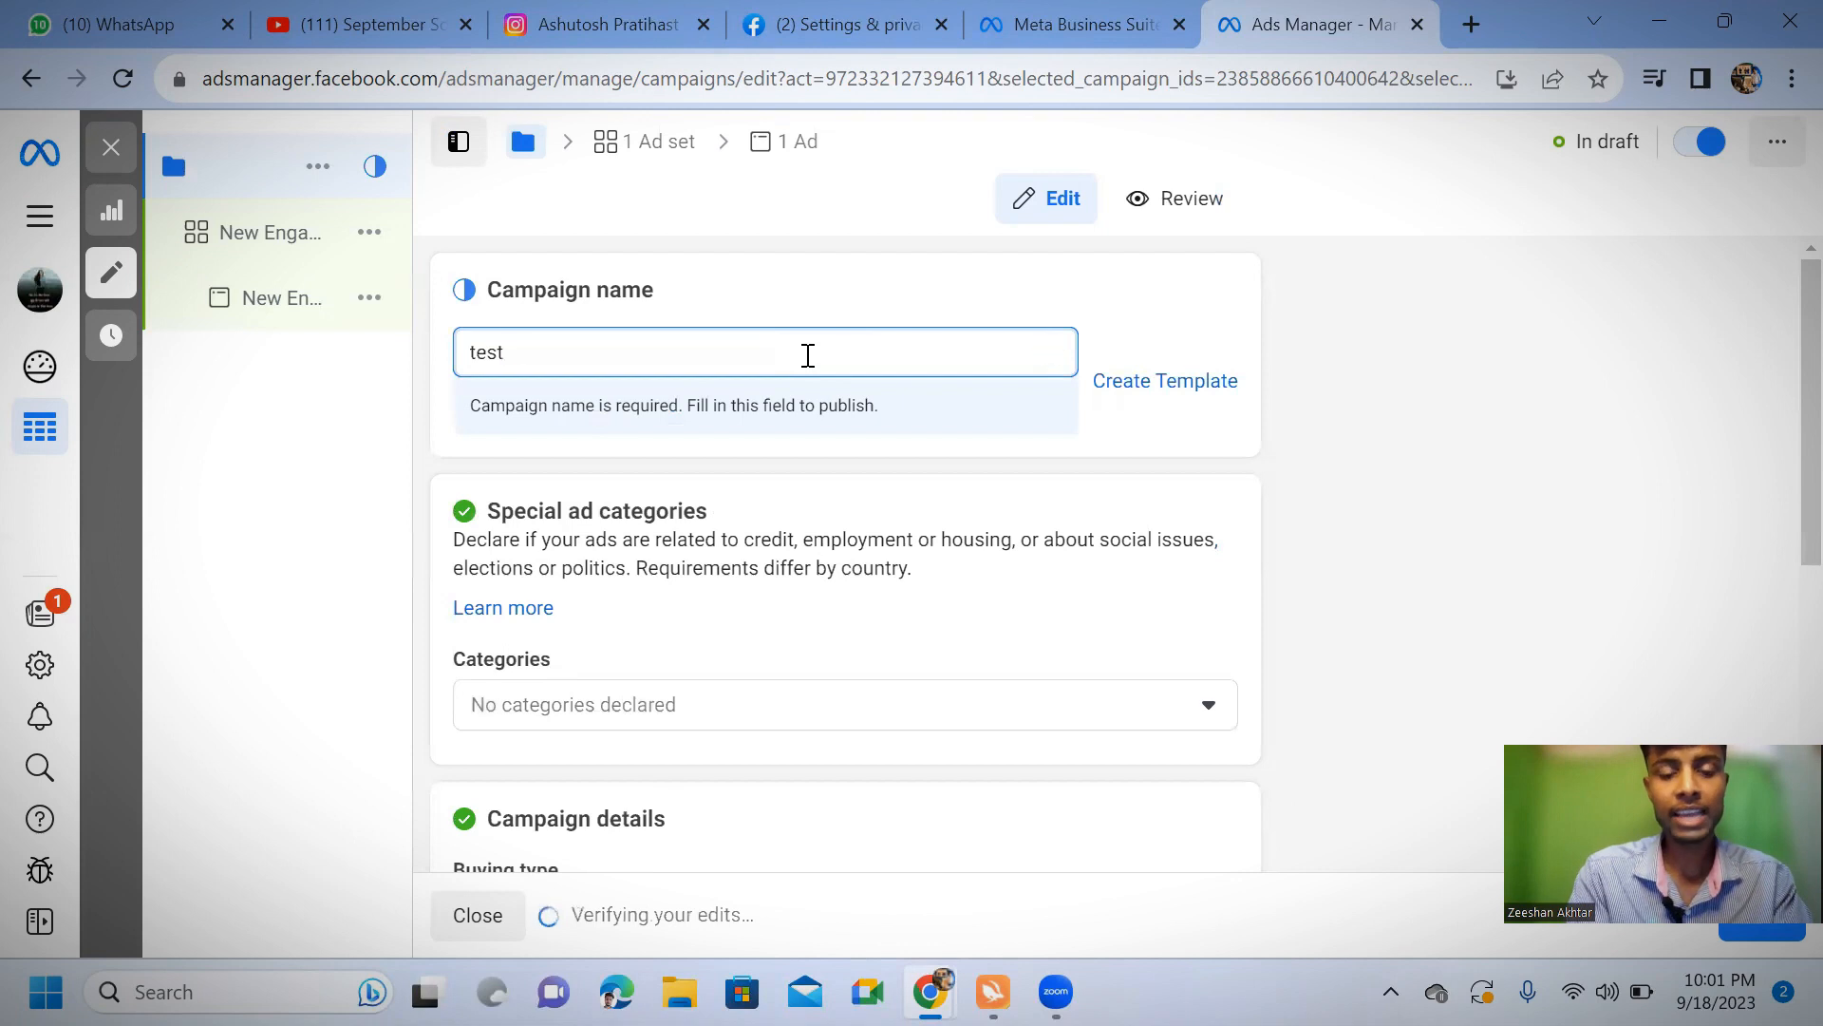
{"action": "type", "text": "engagement"}
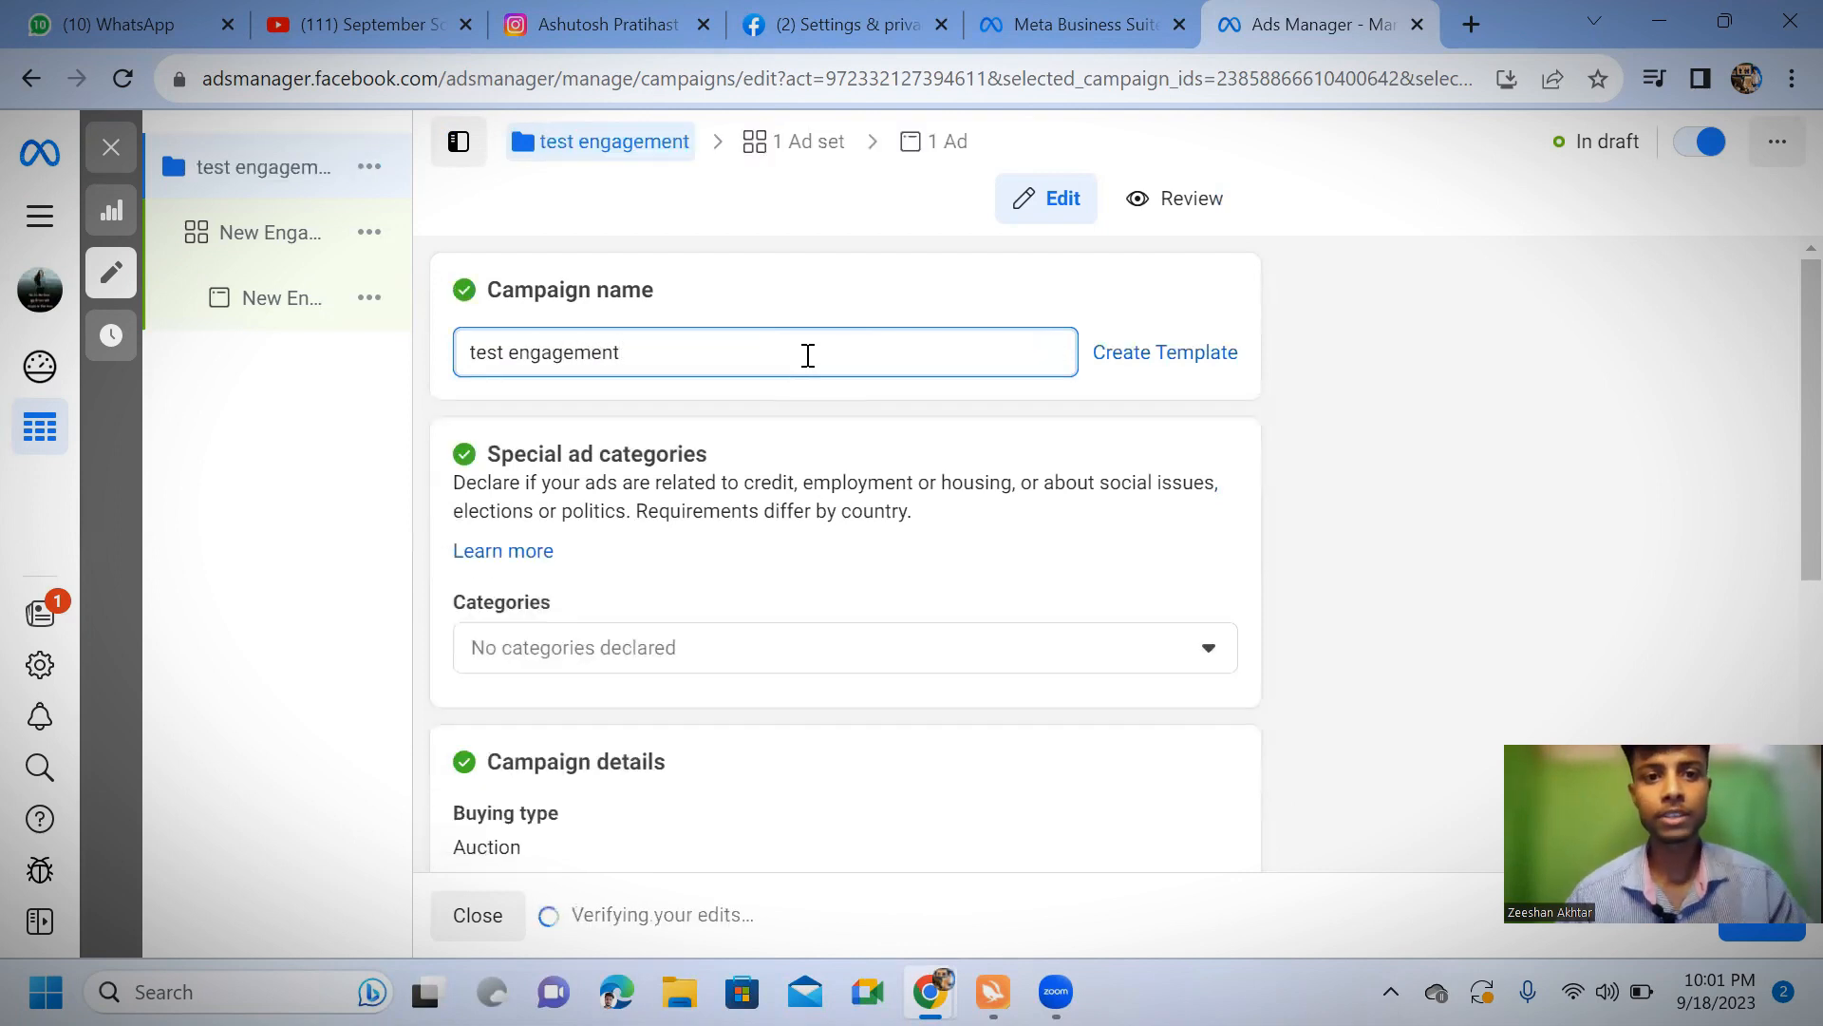
{"action": "left_click_drag", "start_coordinate": [807, 354], "coordinate": [378, 415]}
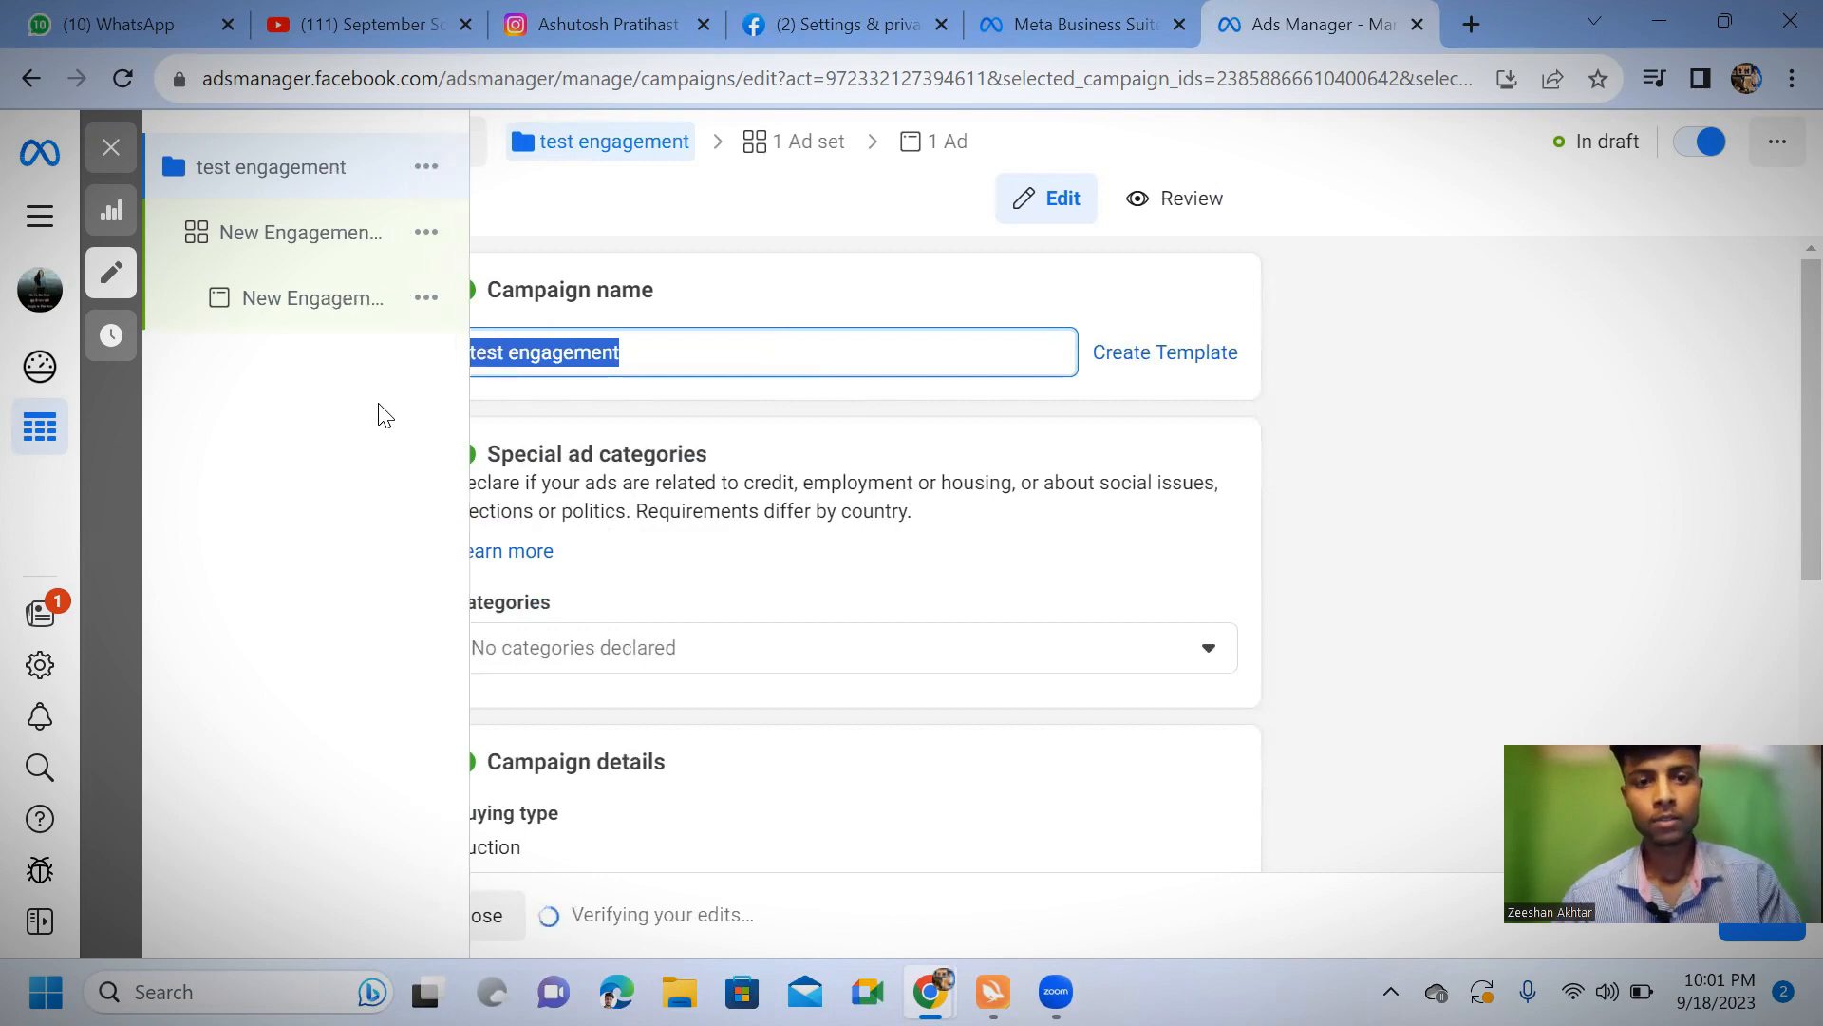
Review the special ad category choices without declaring any, and examine the campaign details, A/B test and Advantage campaign budget settings
{"action": "scroll", "coordinate": [940, 437], "scroll_direction": "down", "scroll_amount": 5}
{"action": "scroll", "coordinate": [873, 484], "scroll_direction": "up", "scroll_amount": 4}
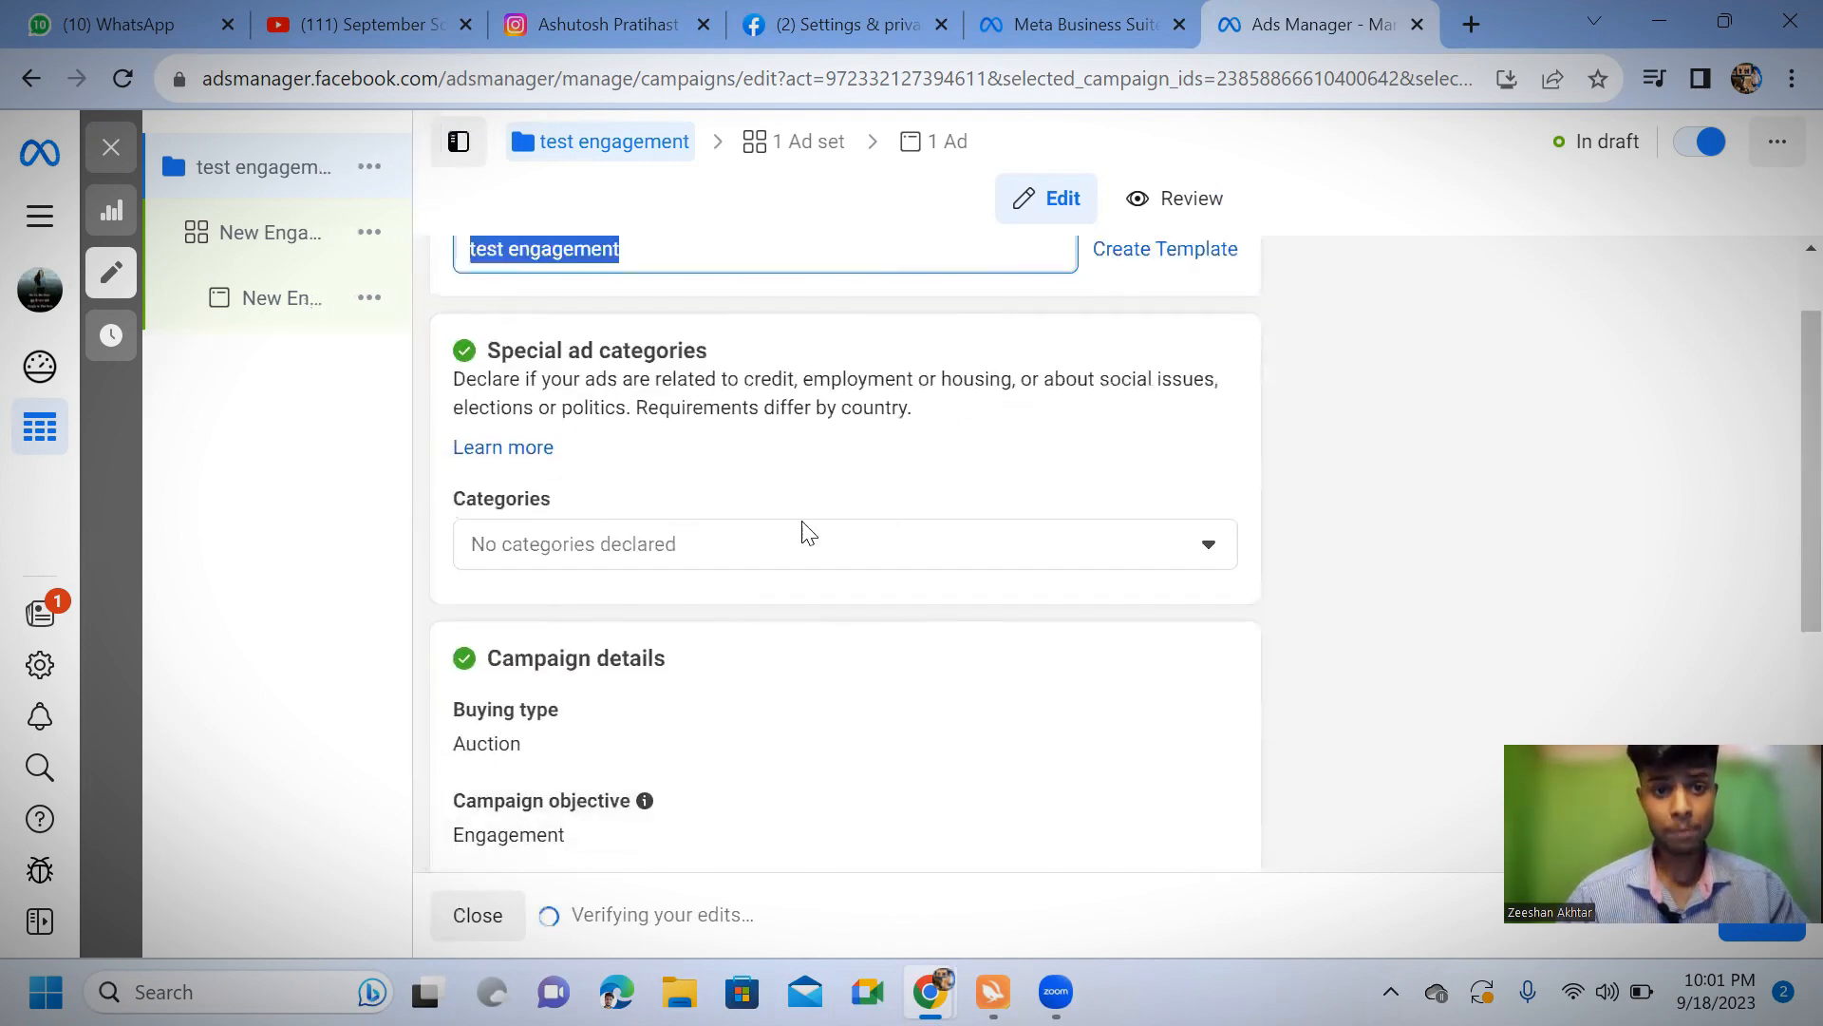
{"action": "scroll", "coordinate": [617, 466], "scroll_direction": "up", "scroll_amount": 1}
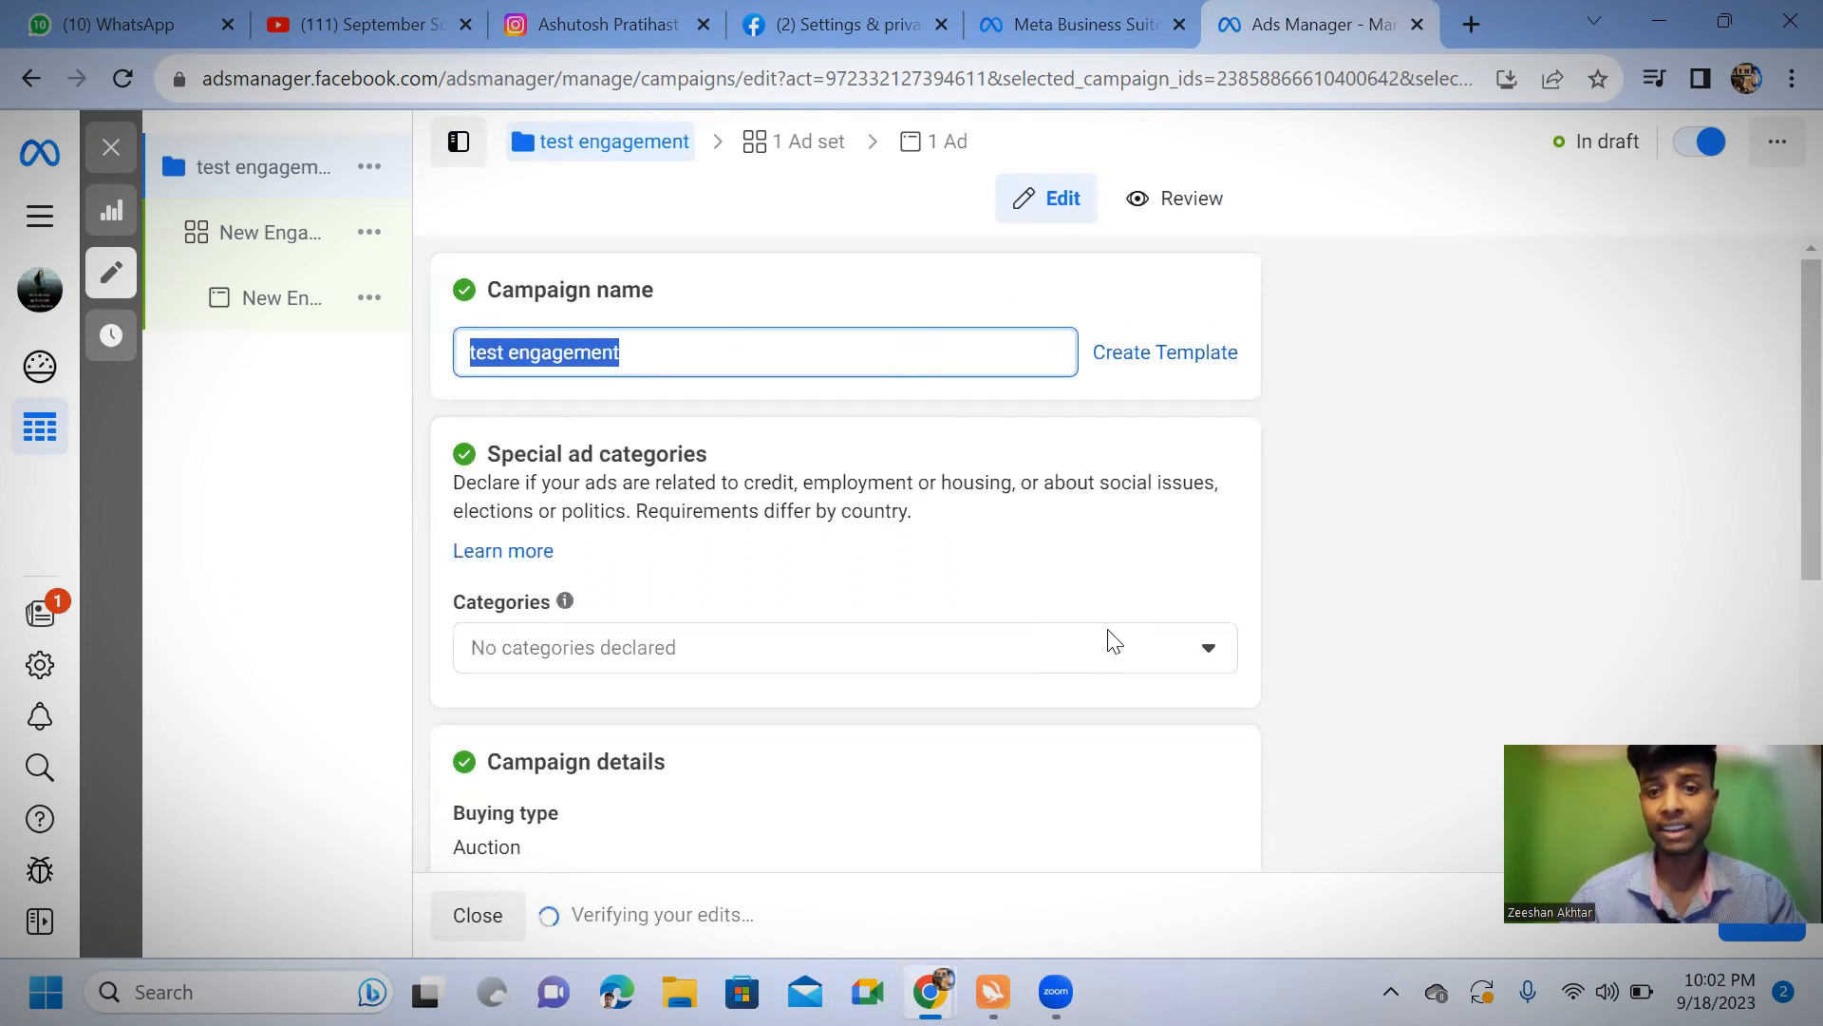
{"action": "left_click", "coordinate": [1207, 654]}
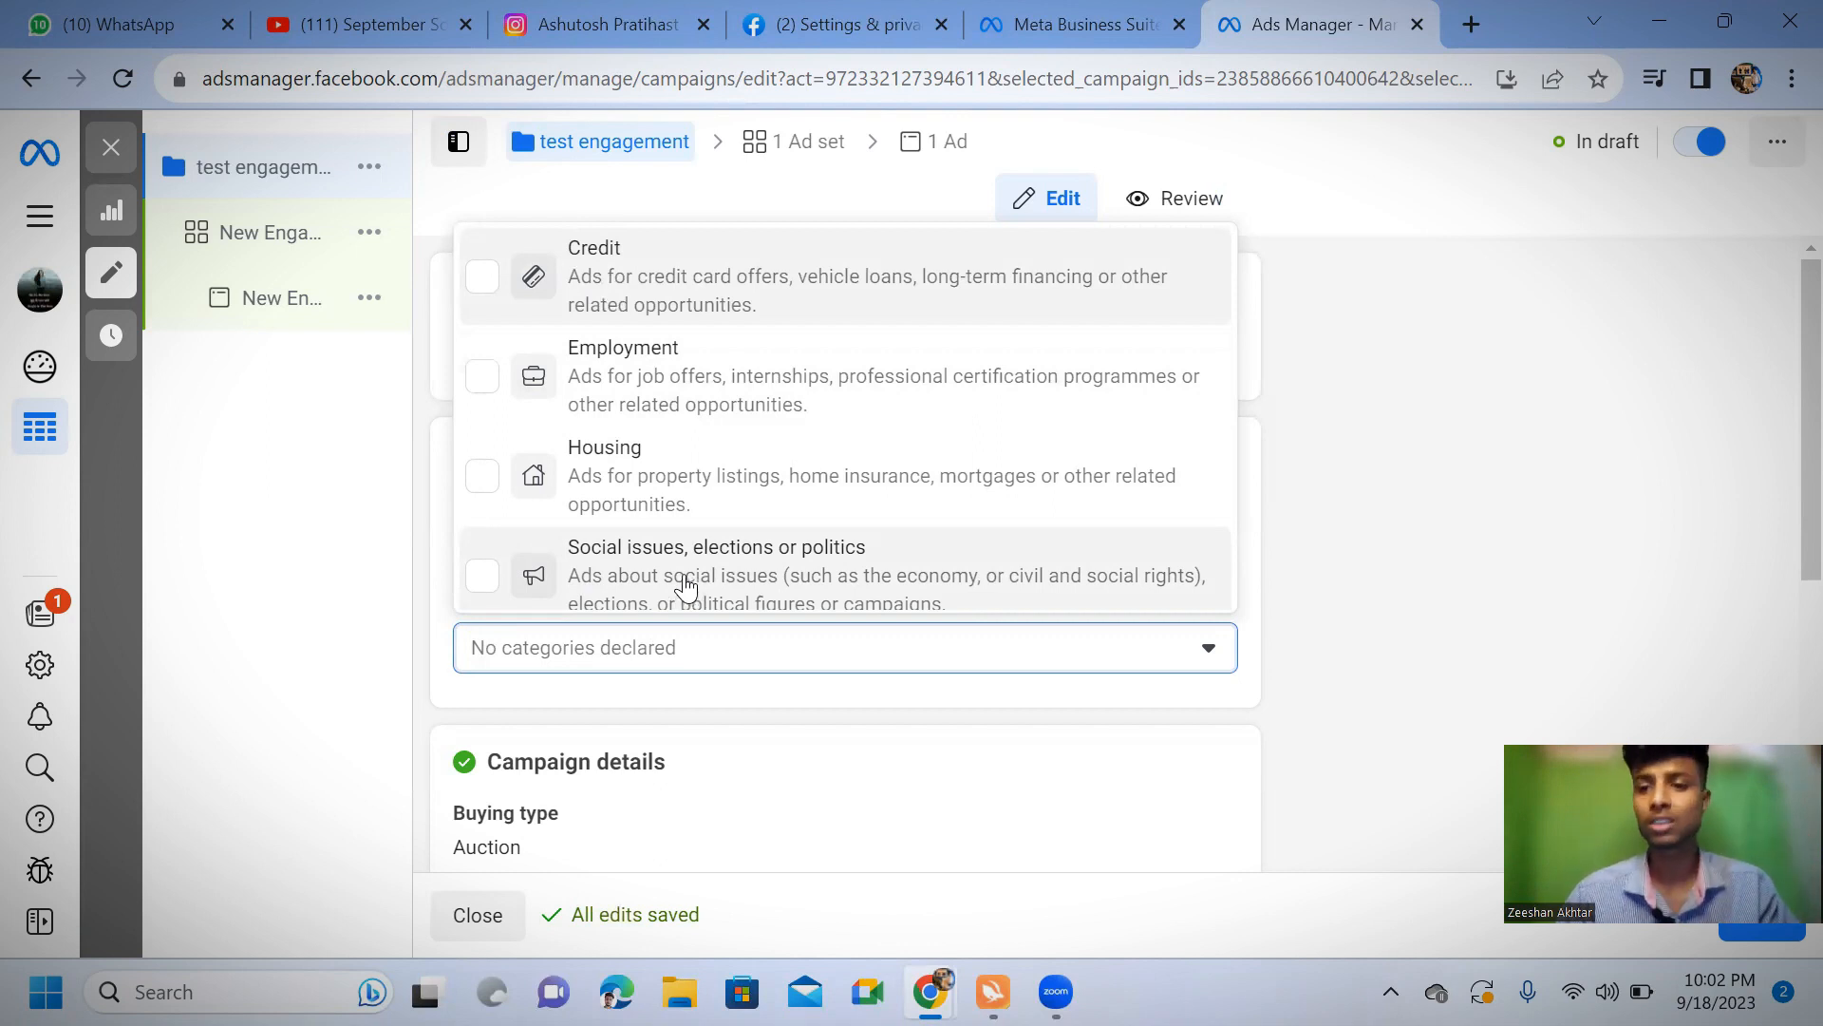
{"action": "left_click", "coordinate": [1130, 704]}
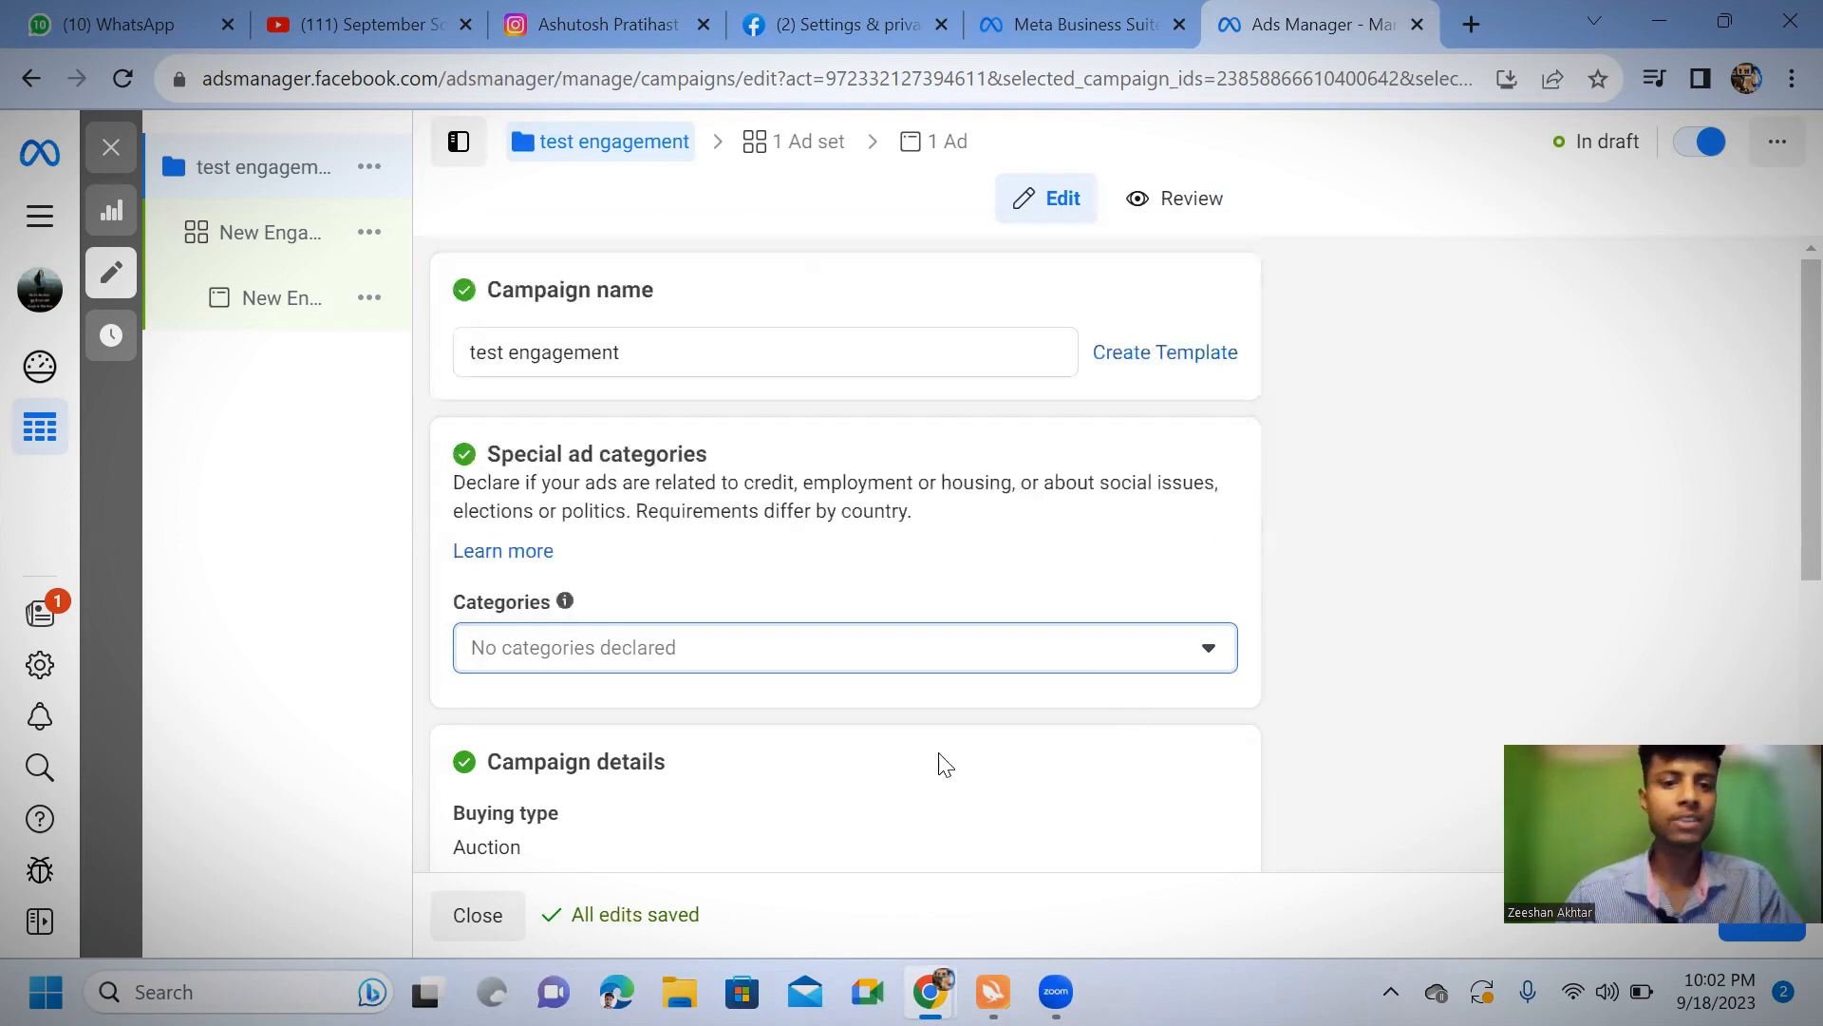
{"action": "scroll", "coordinate": [751, 637], "scroll_direction": "down", "scroll_amount": 3}
{"action": "scroll", "coordinate": [831, 582], "scroll_direction": "down", "scroll_amount": 3}
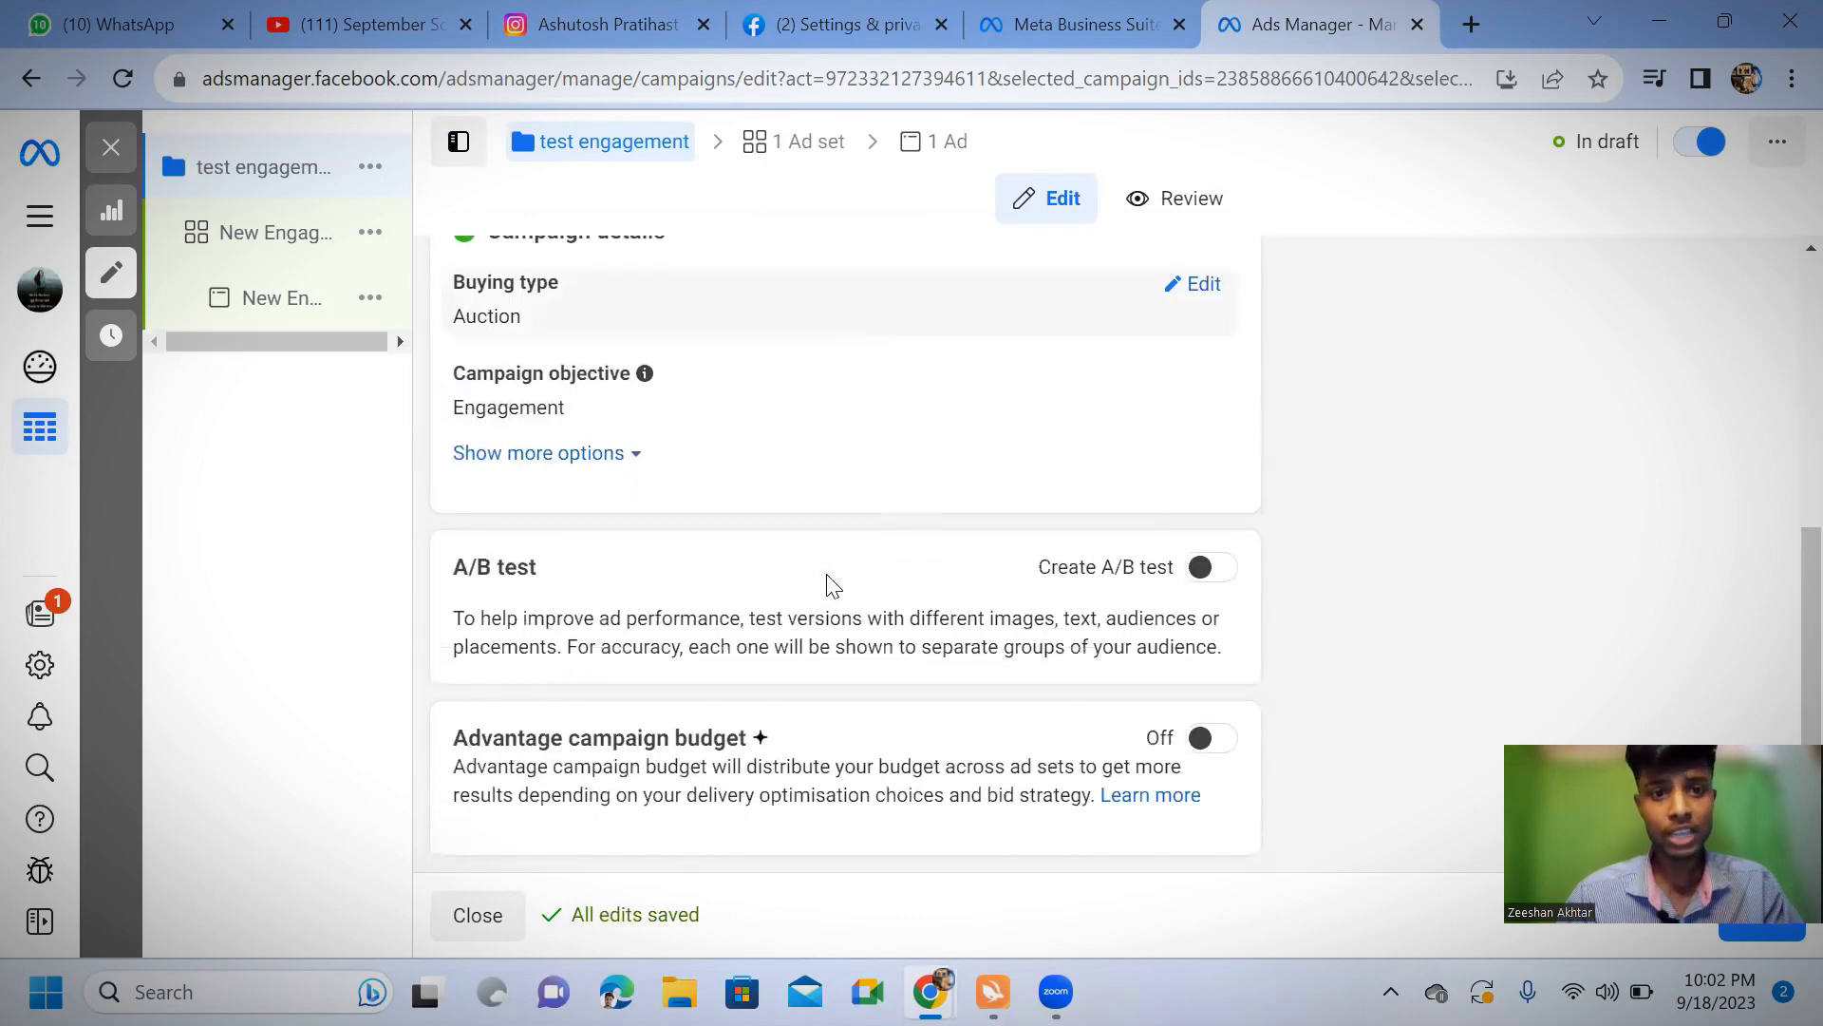
Check the available buying types in the campaign details, keep Auction, and view the A/B test and Advantage campaign budget sections
{"action": "scroll", "coordinate": [829, 582], "scroll_direction": "up", "scroll_amount": 3}
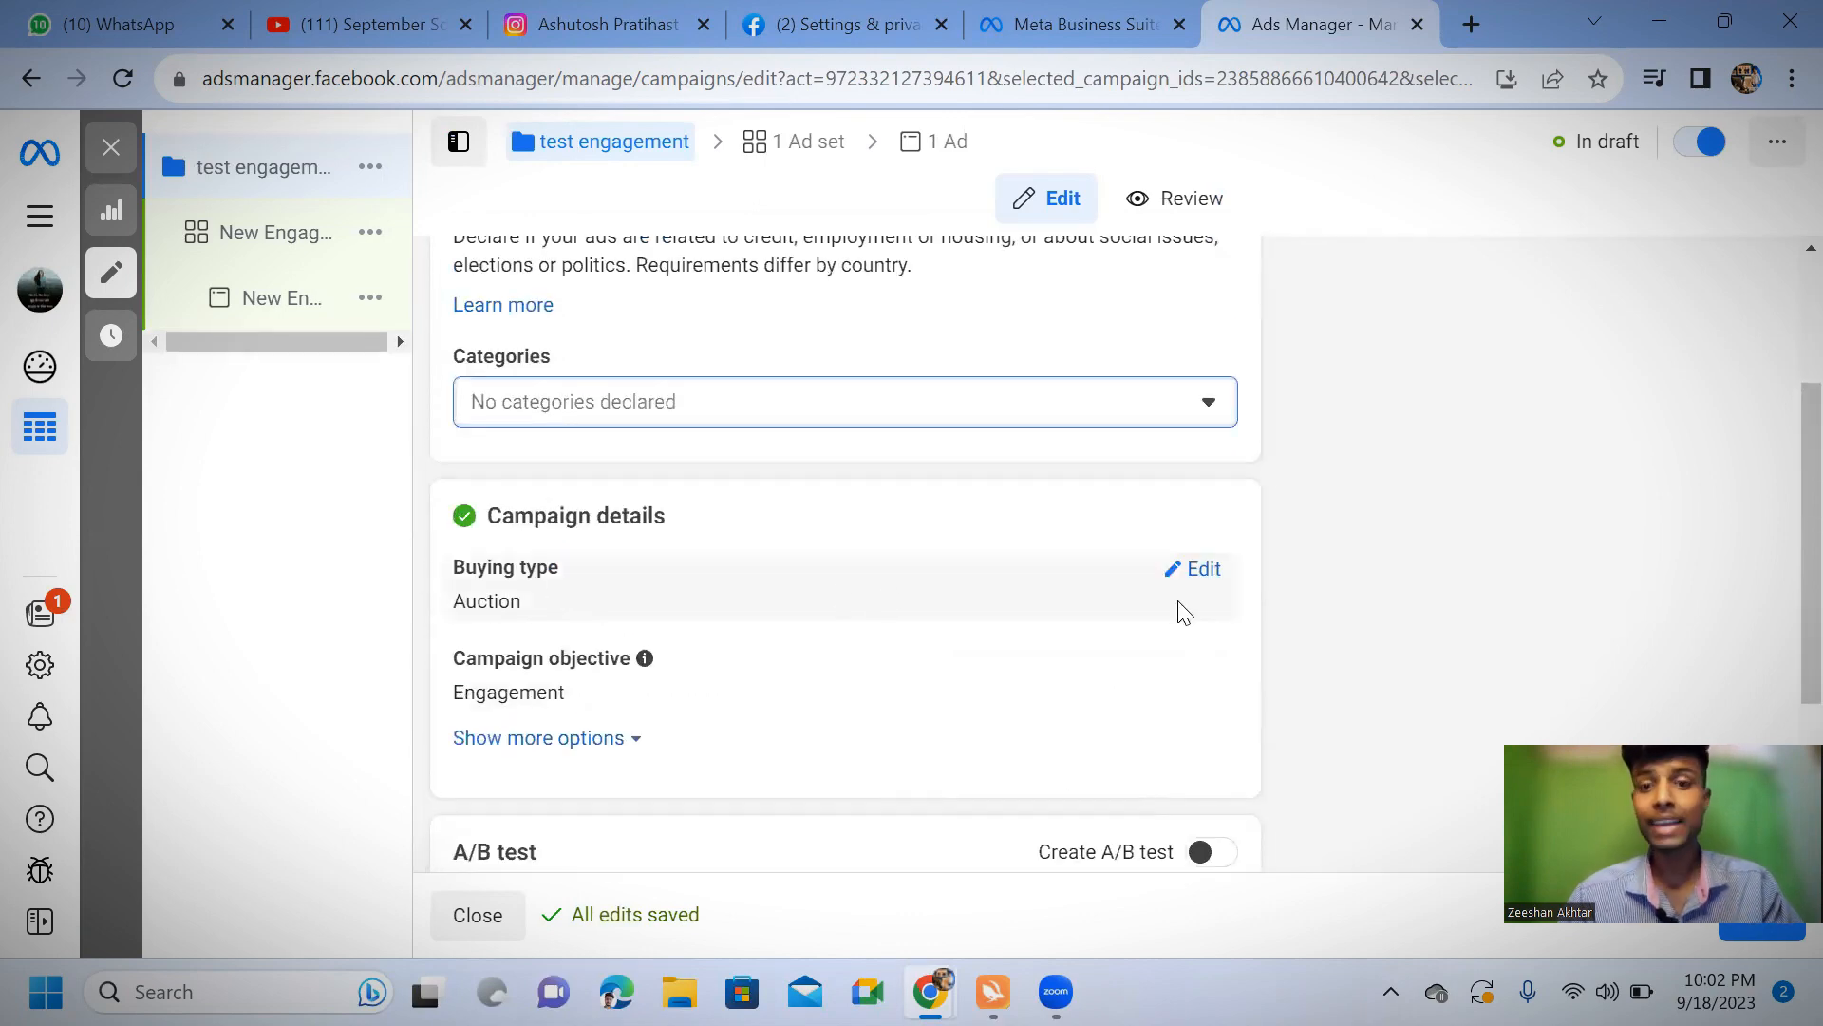
{"action": "left_click", "coordinate": [1180, 573]}
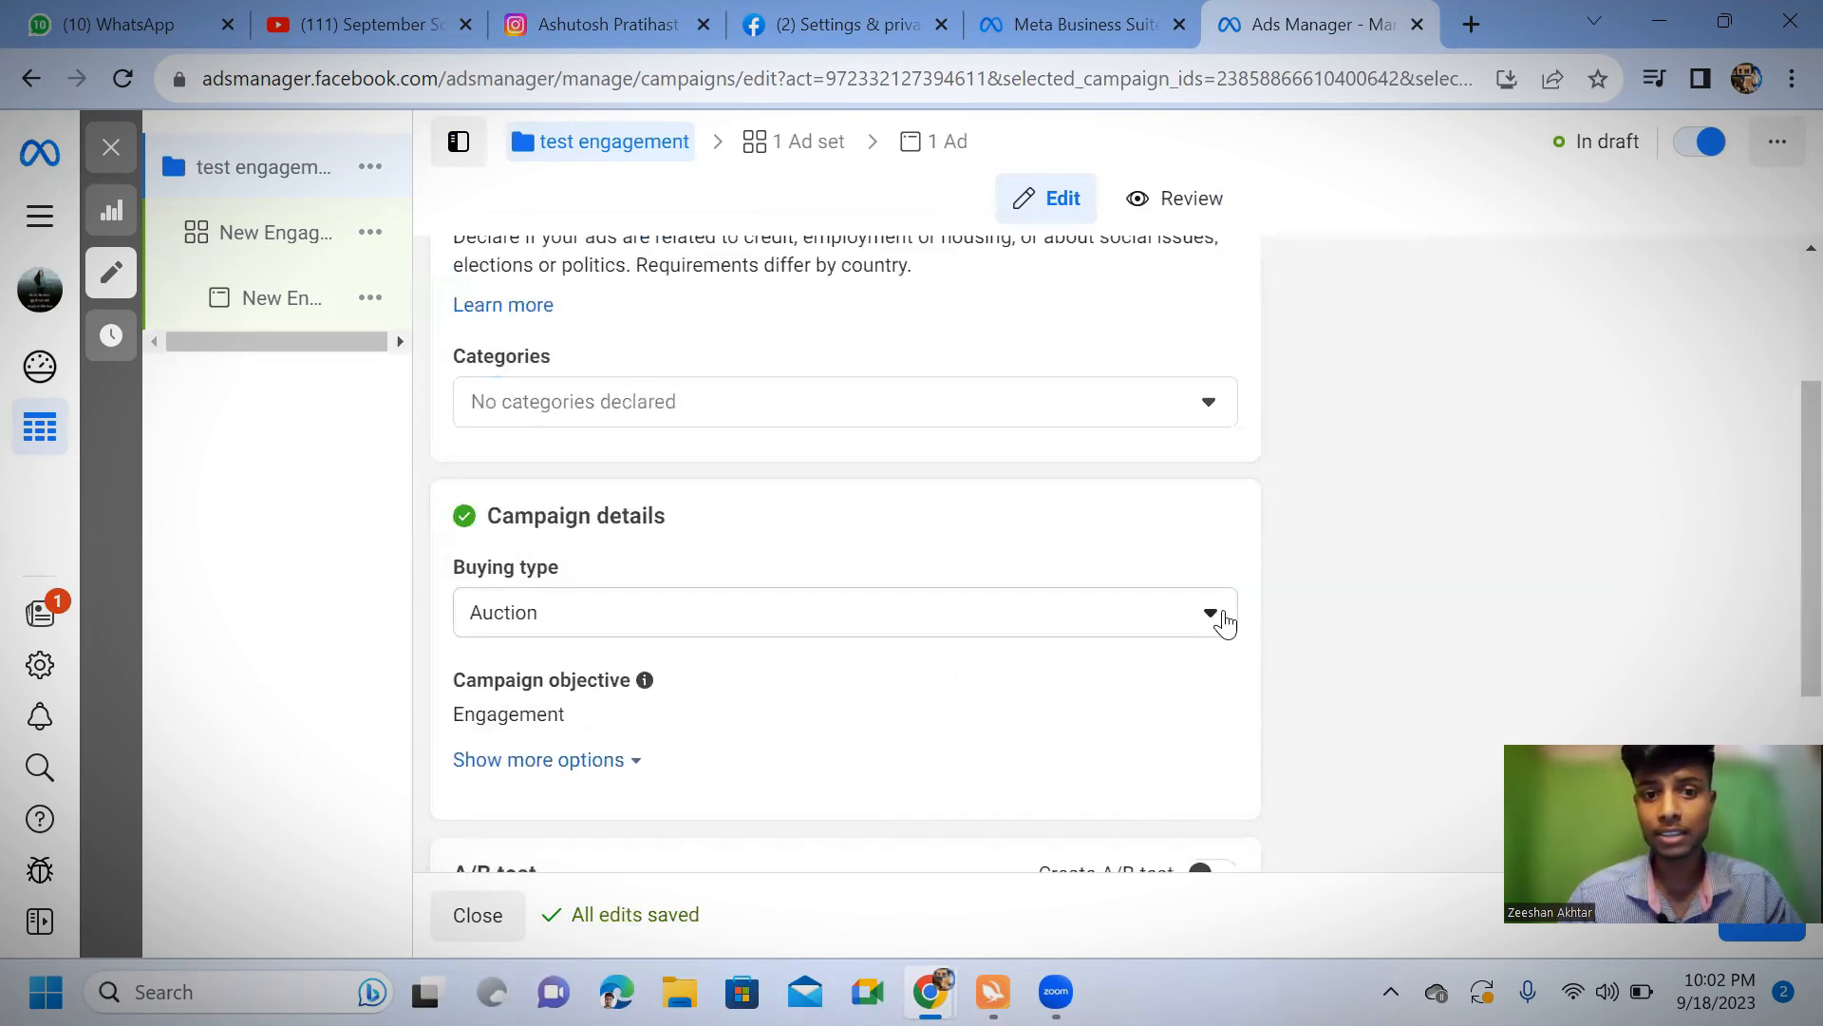
{"action": "left_click", "coordinate": [1211, 614]}
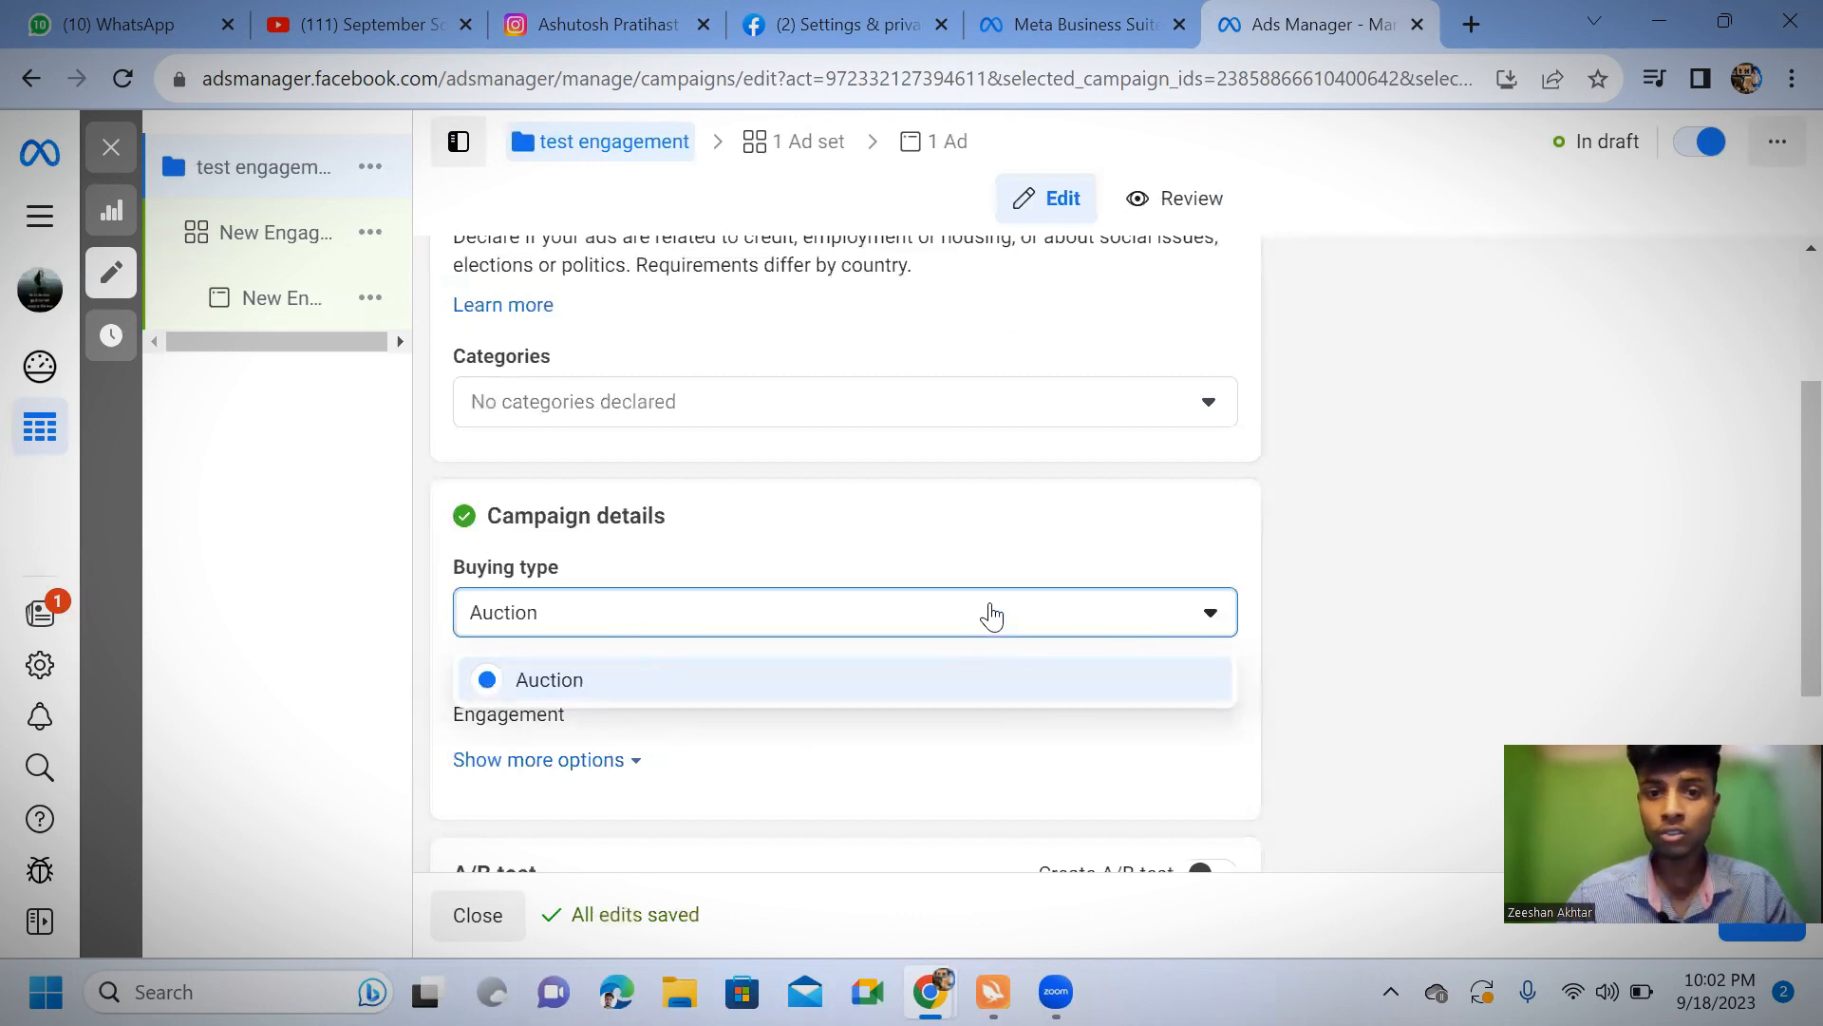
{"action": "left_click", "coordinate": [984, 614]}
{"action": "scroll", "coordinate": [836, 632], "scroll_direction": "down", "scroll_amount": 3}
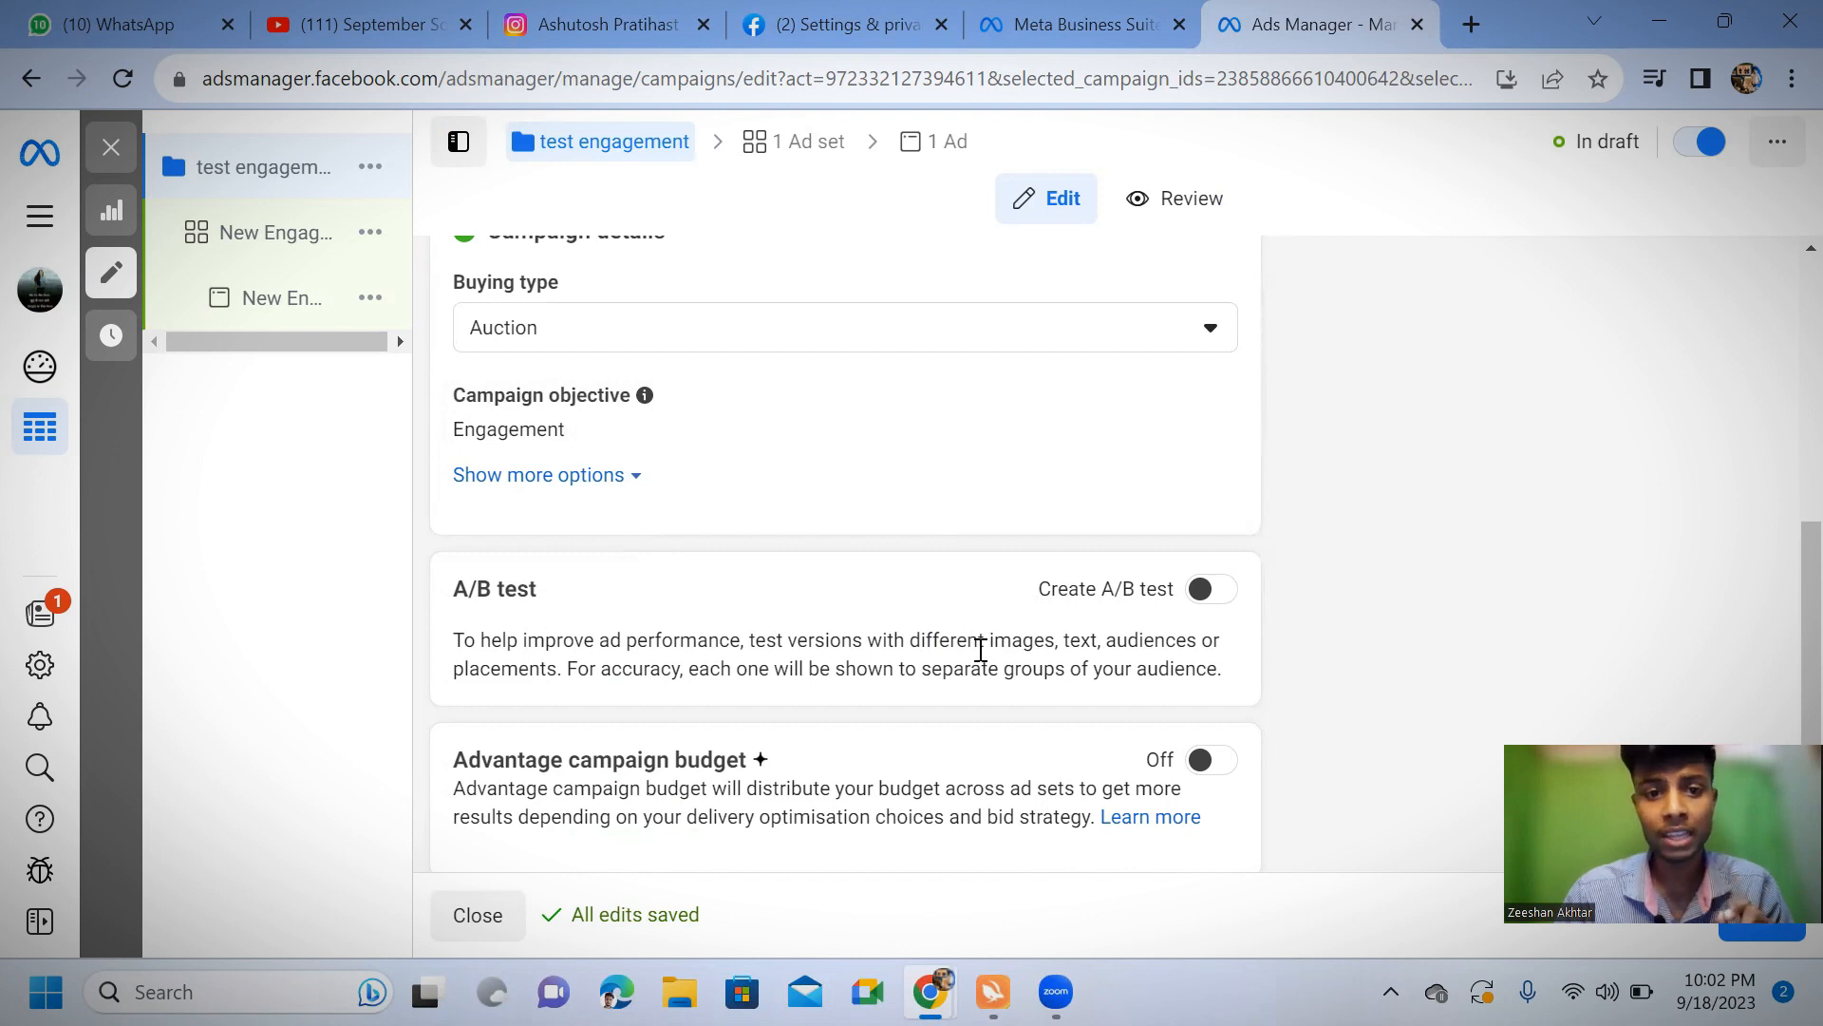
{"action": "scroll", "coordinate": [981, 649], "scroll_direction": "down", "scroll_amount": 1}
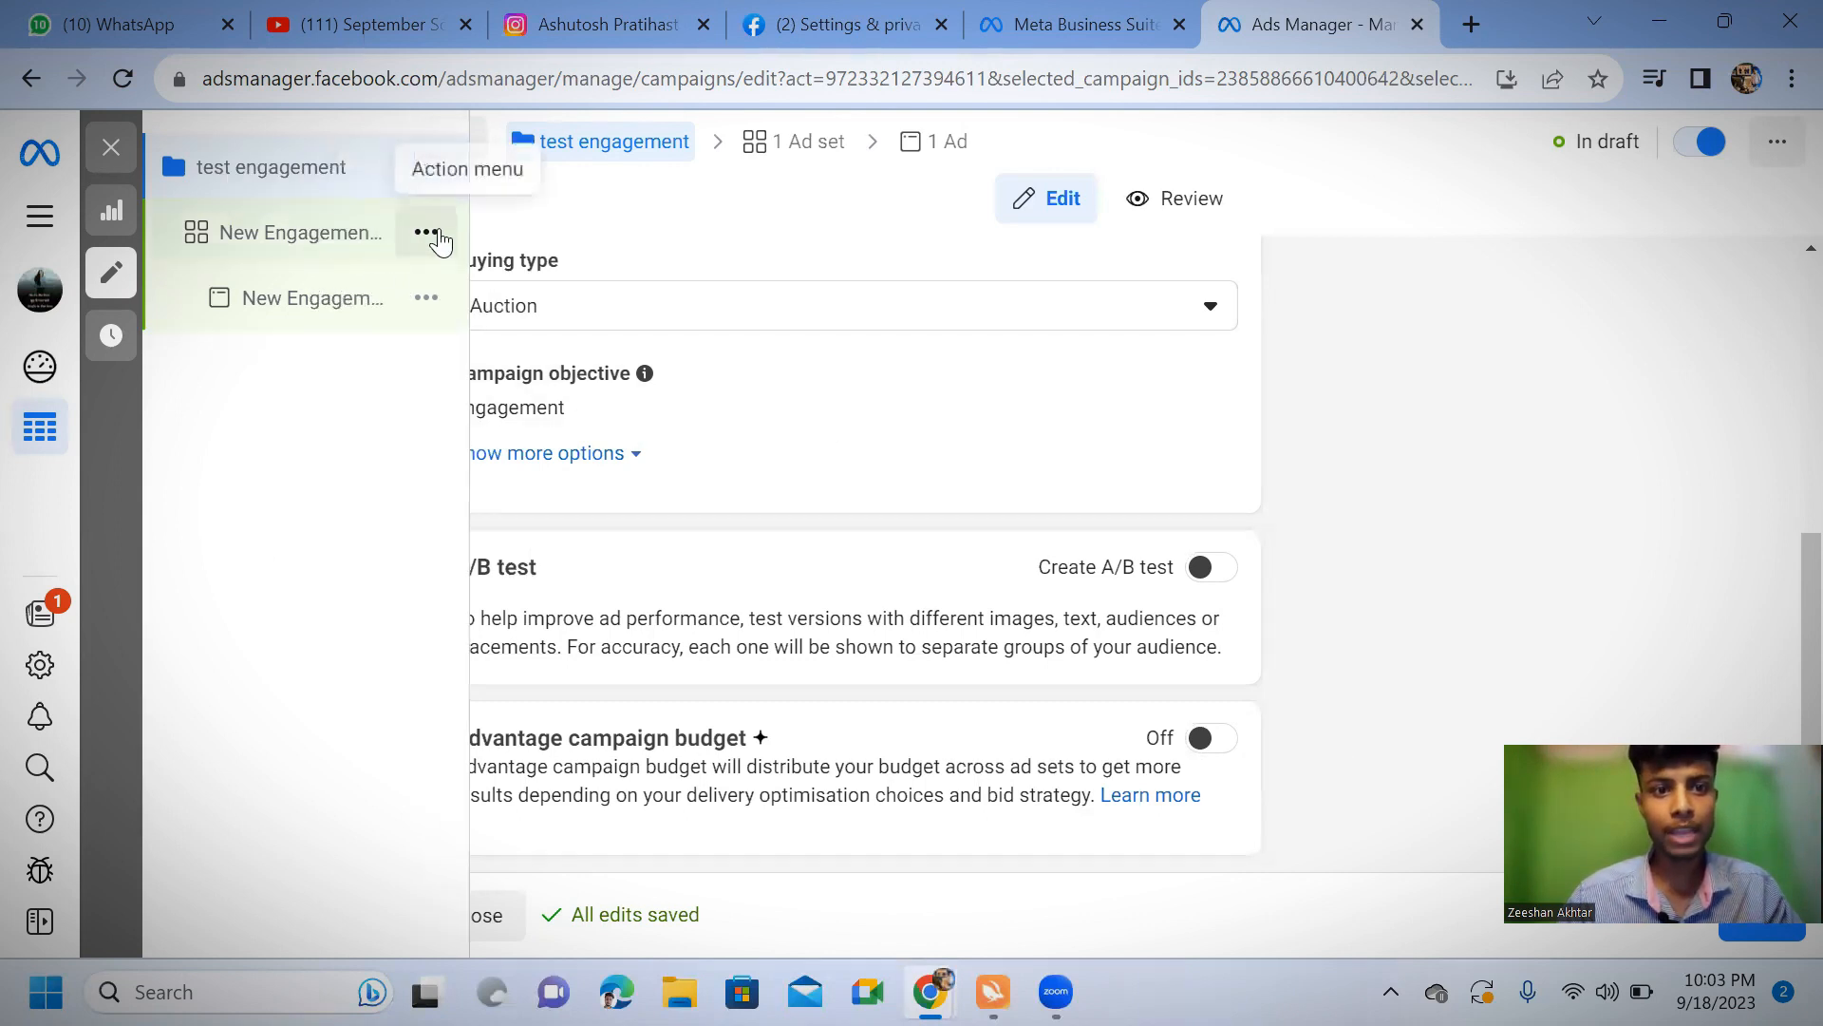
{"action": "left_click", "coordinate": [433, 241]}
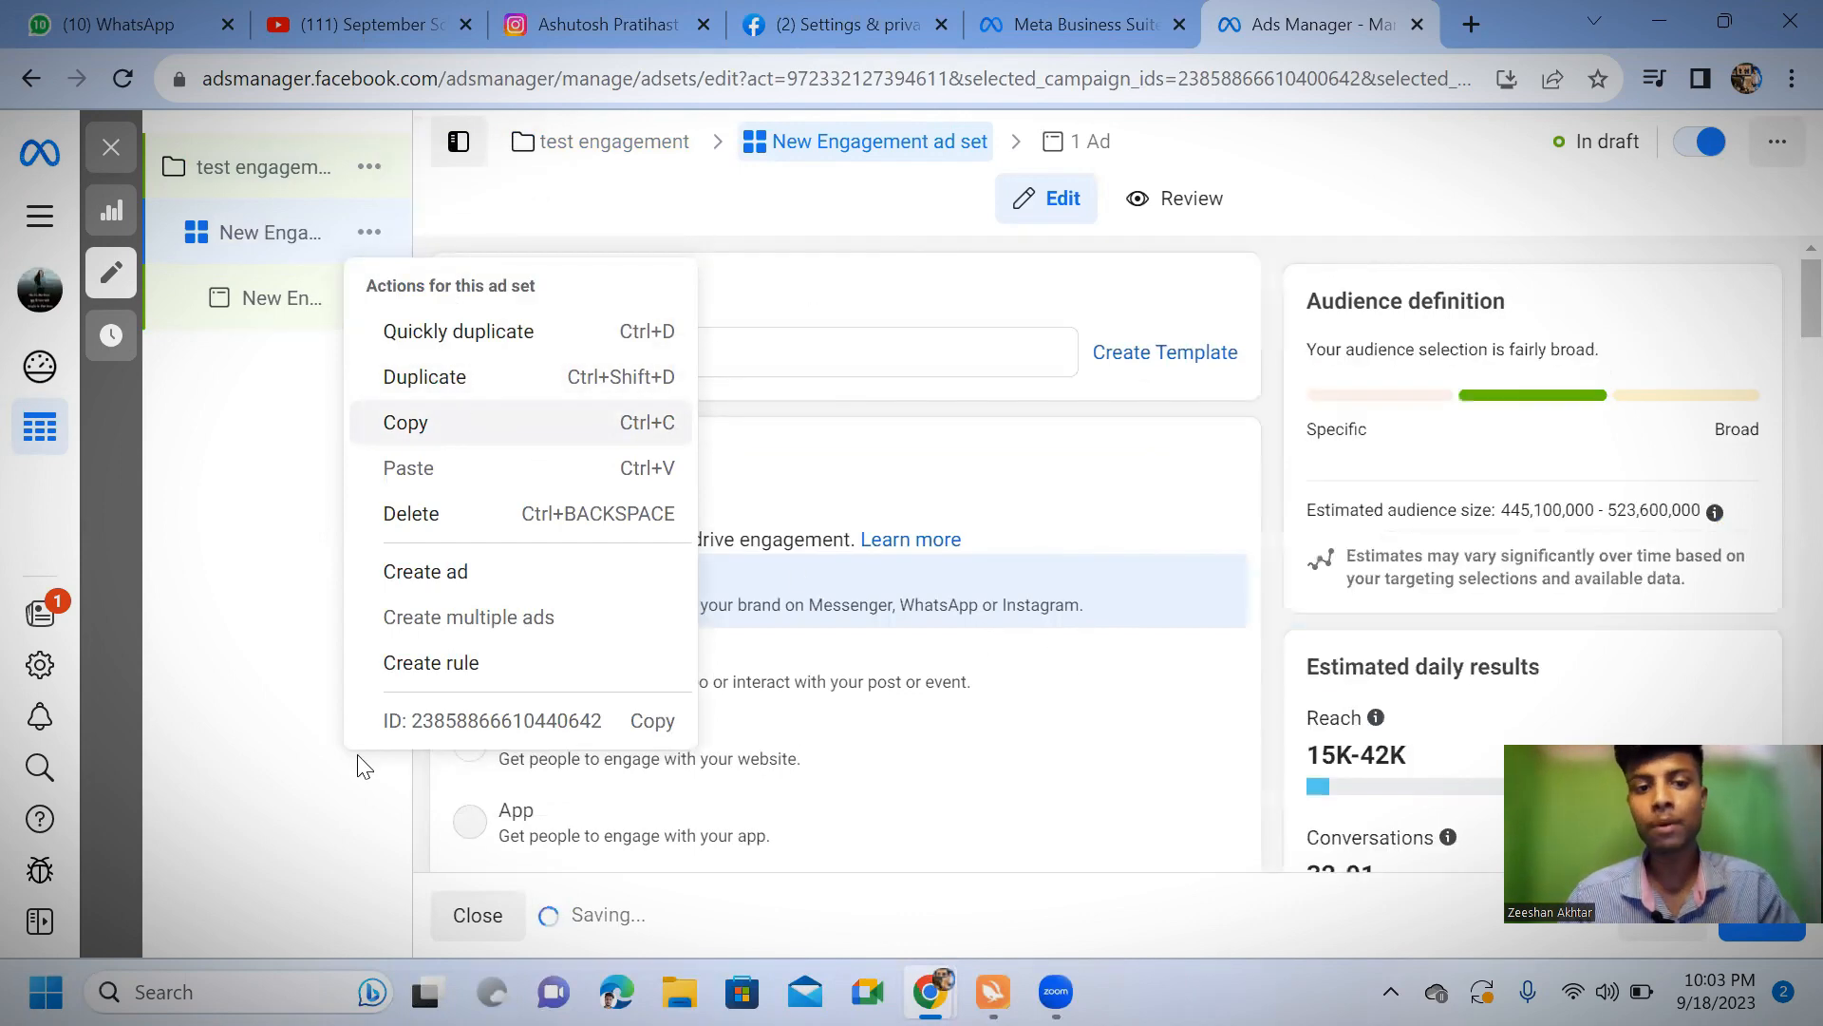
{"action": "left_click", "coordinate": [295, 707]}
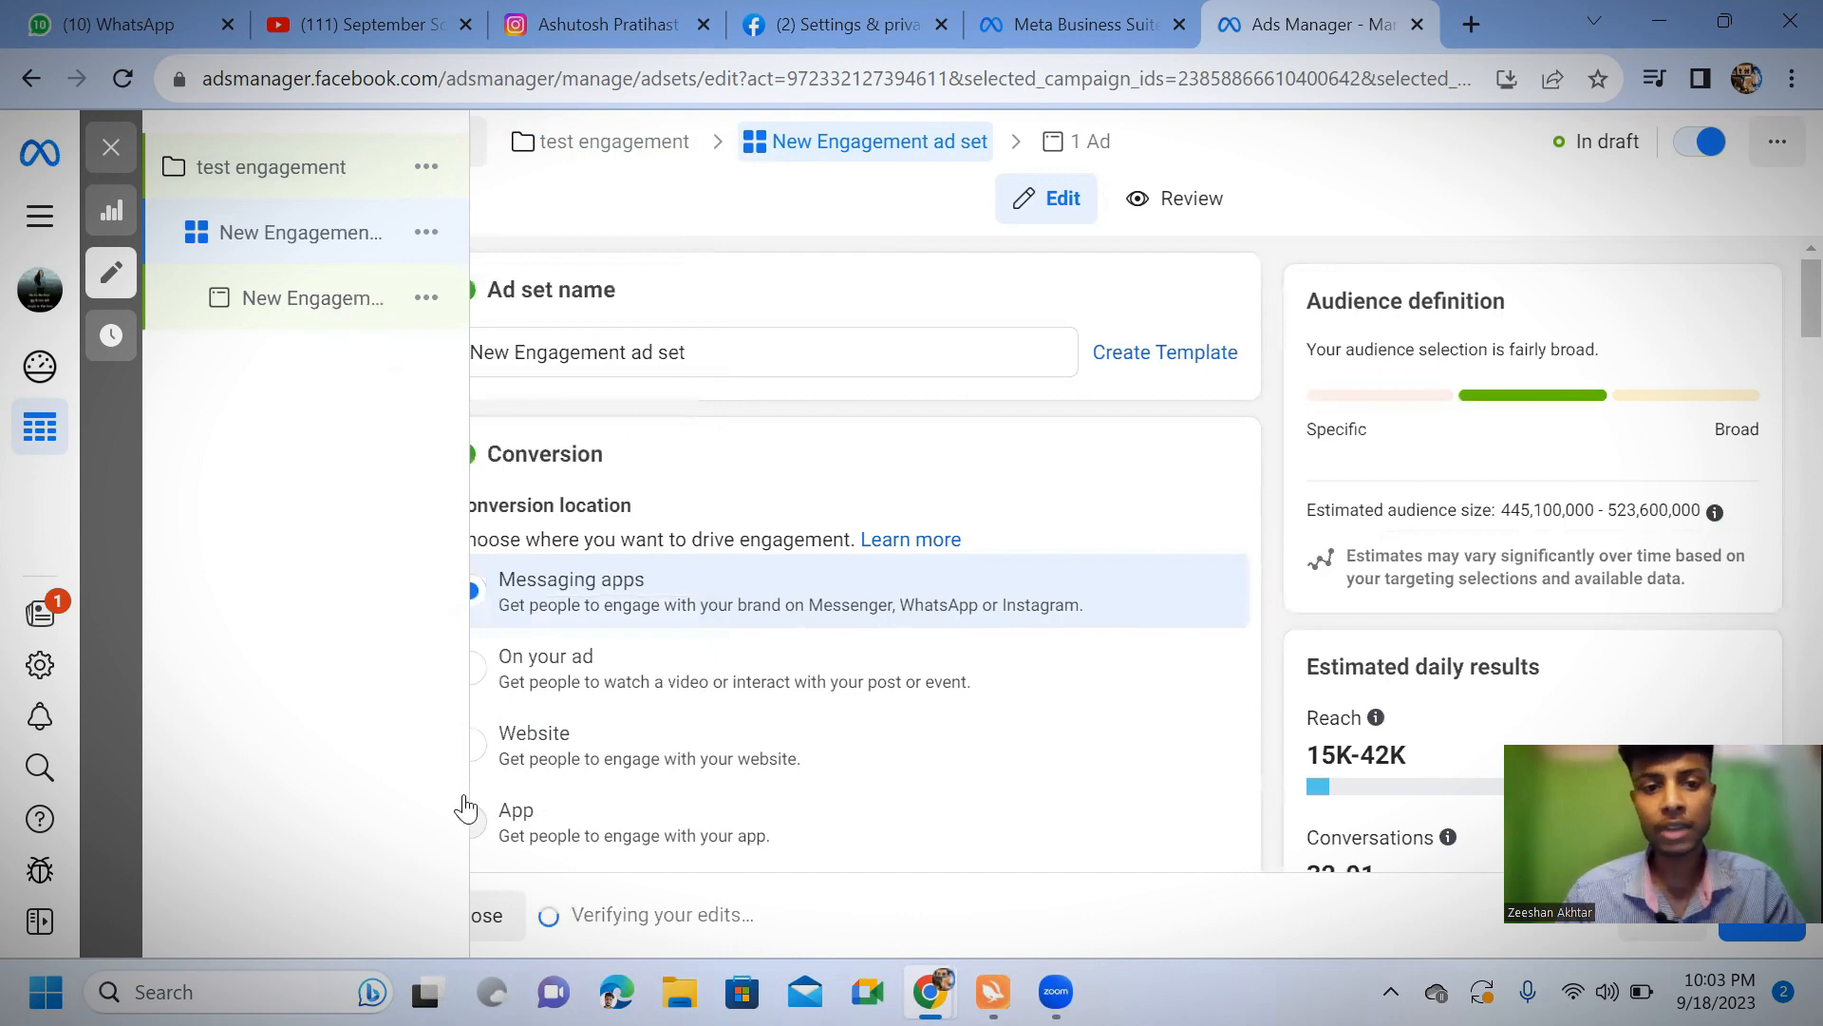
{"action": "scroll", "coordinate": [808, 814], "scroll_direction": "down", "scroll_amount": 5}
{"action": "left_click", "coordinate": [608, 143]}
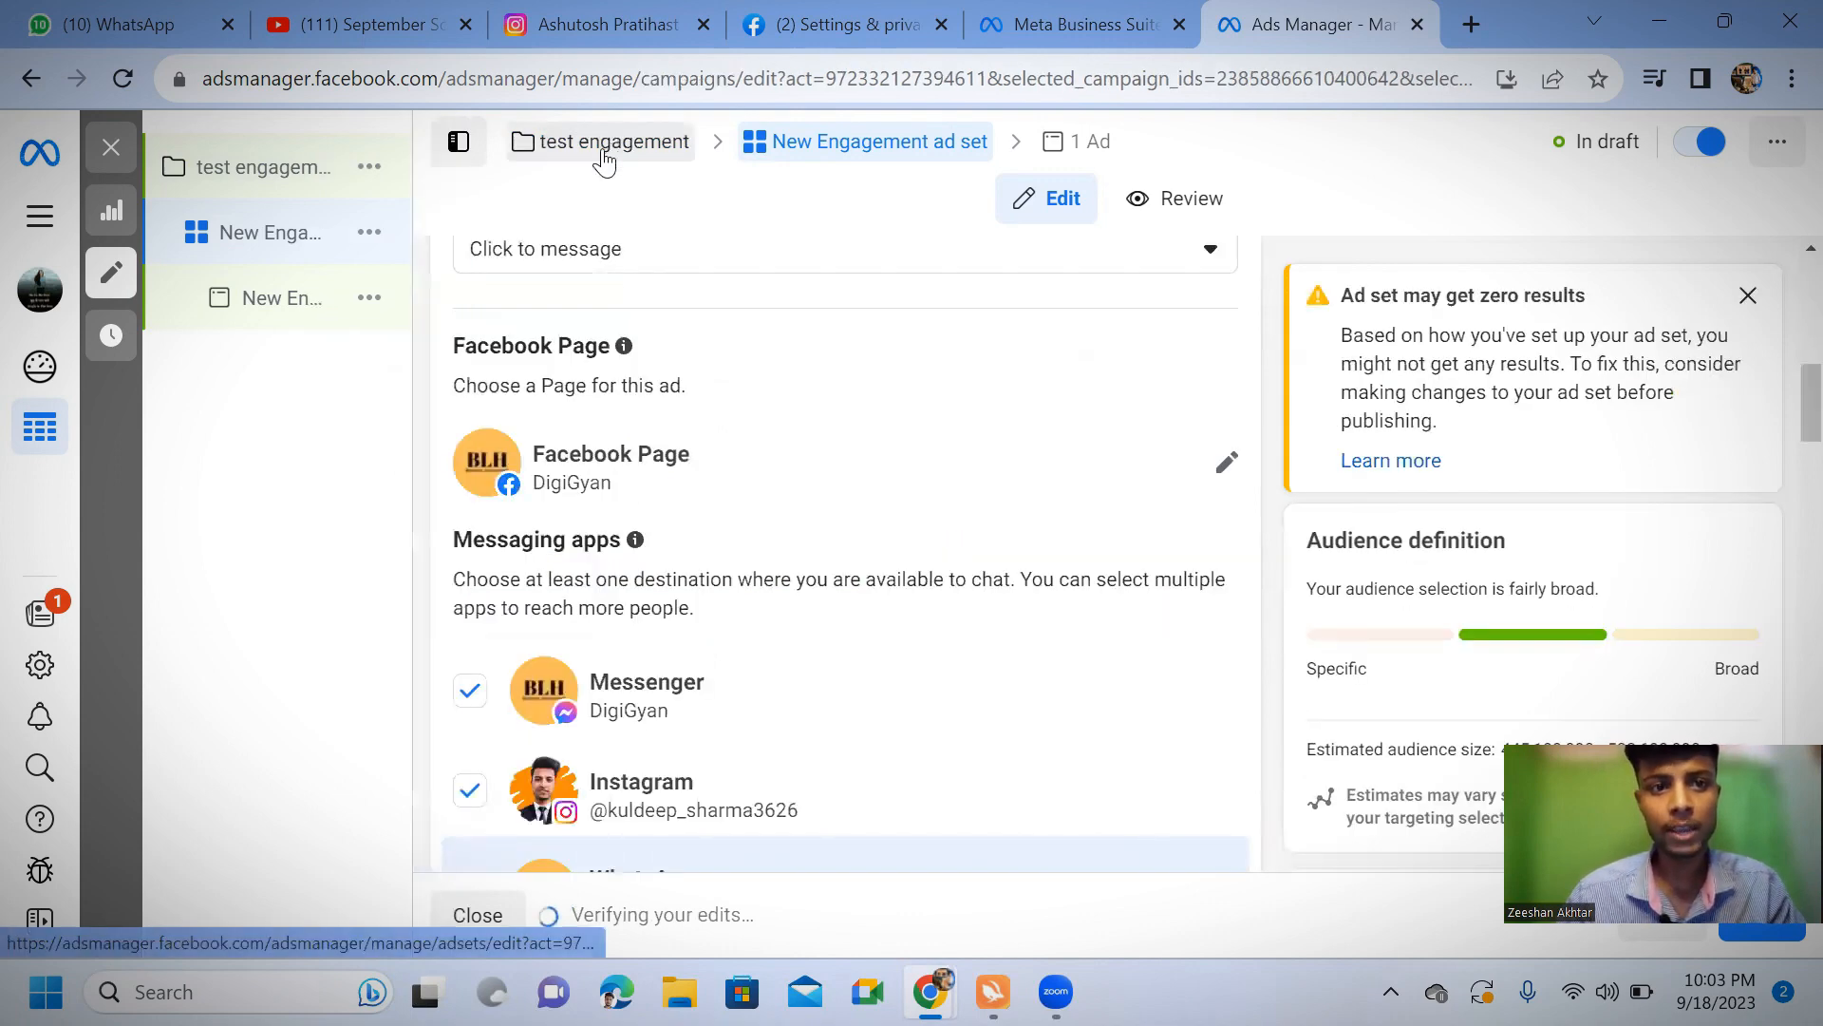
{"action": "scroll", "coordinate": [978, 645], "scroll_direction": "down", "scroll_amount": 5}
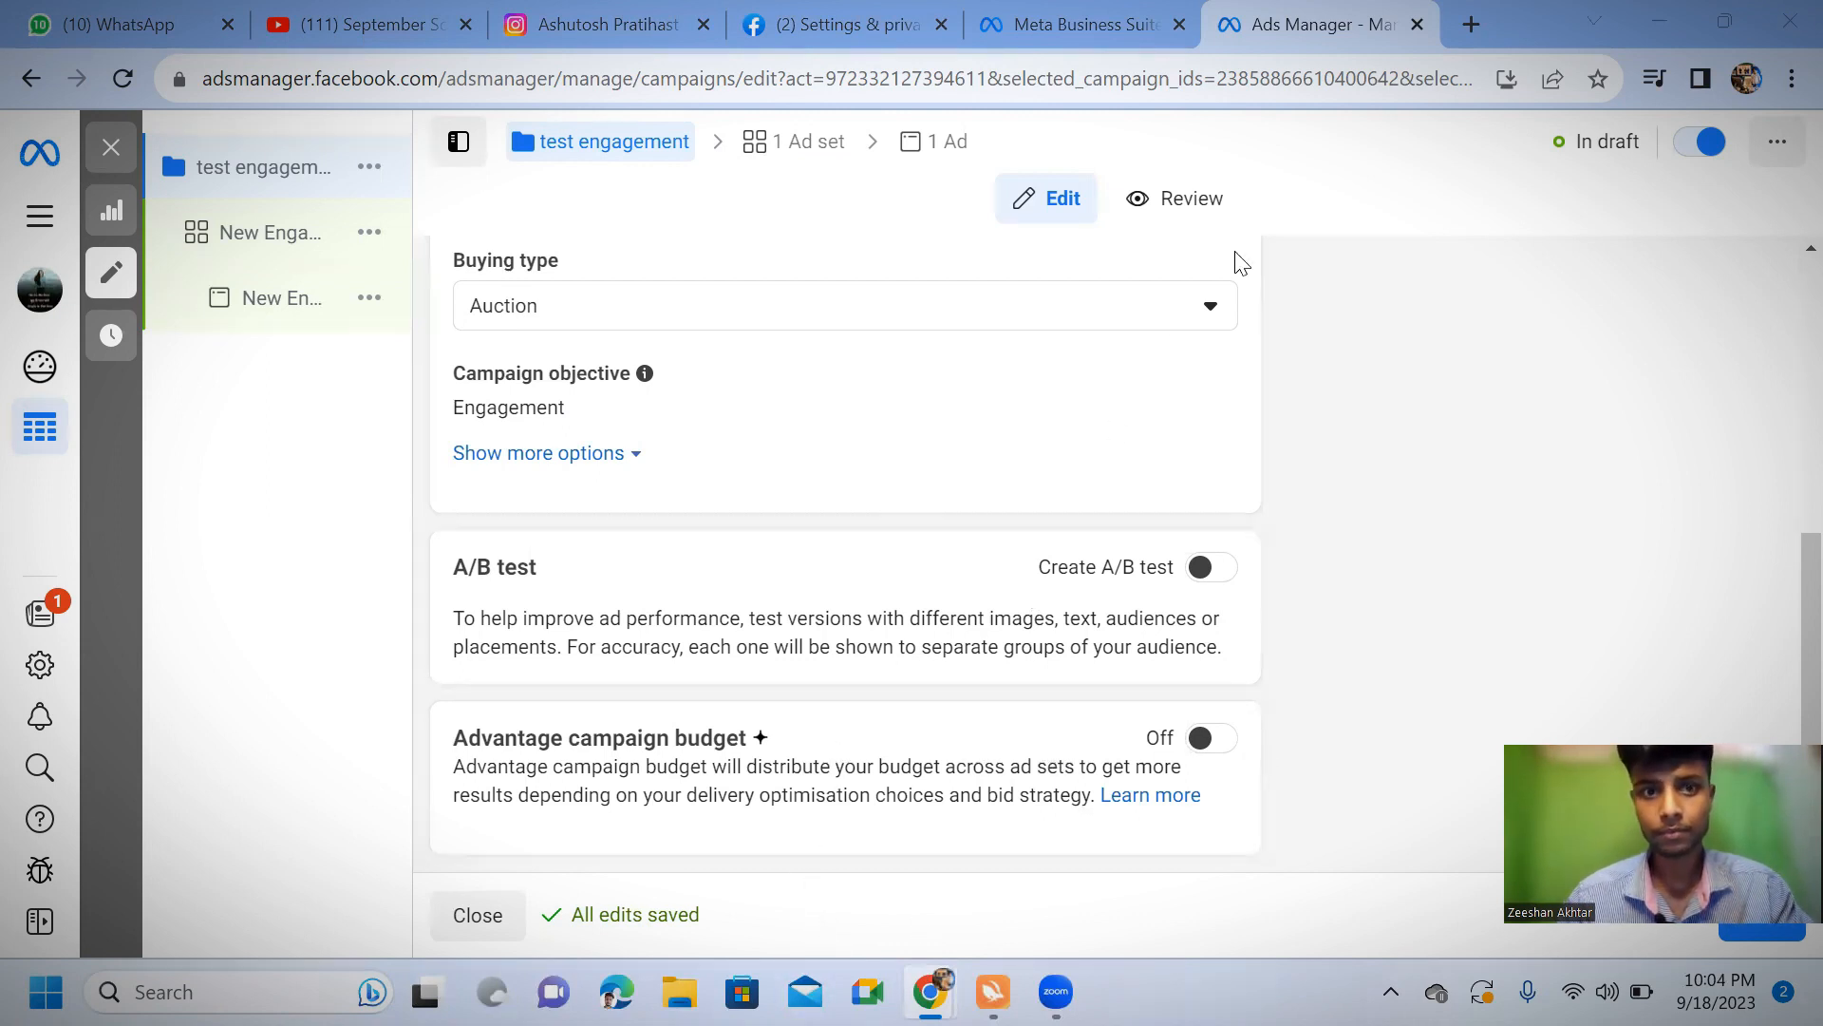
Open the campaign's ad set and rename it as "test engagement"
{"action": "left_click", "coordinate": [809, 141]}
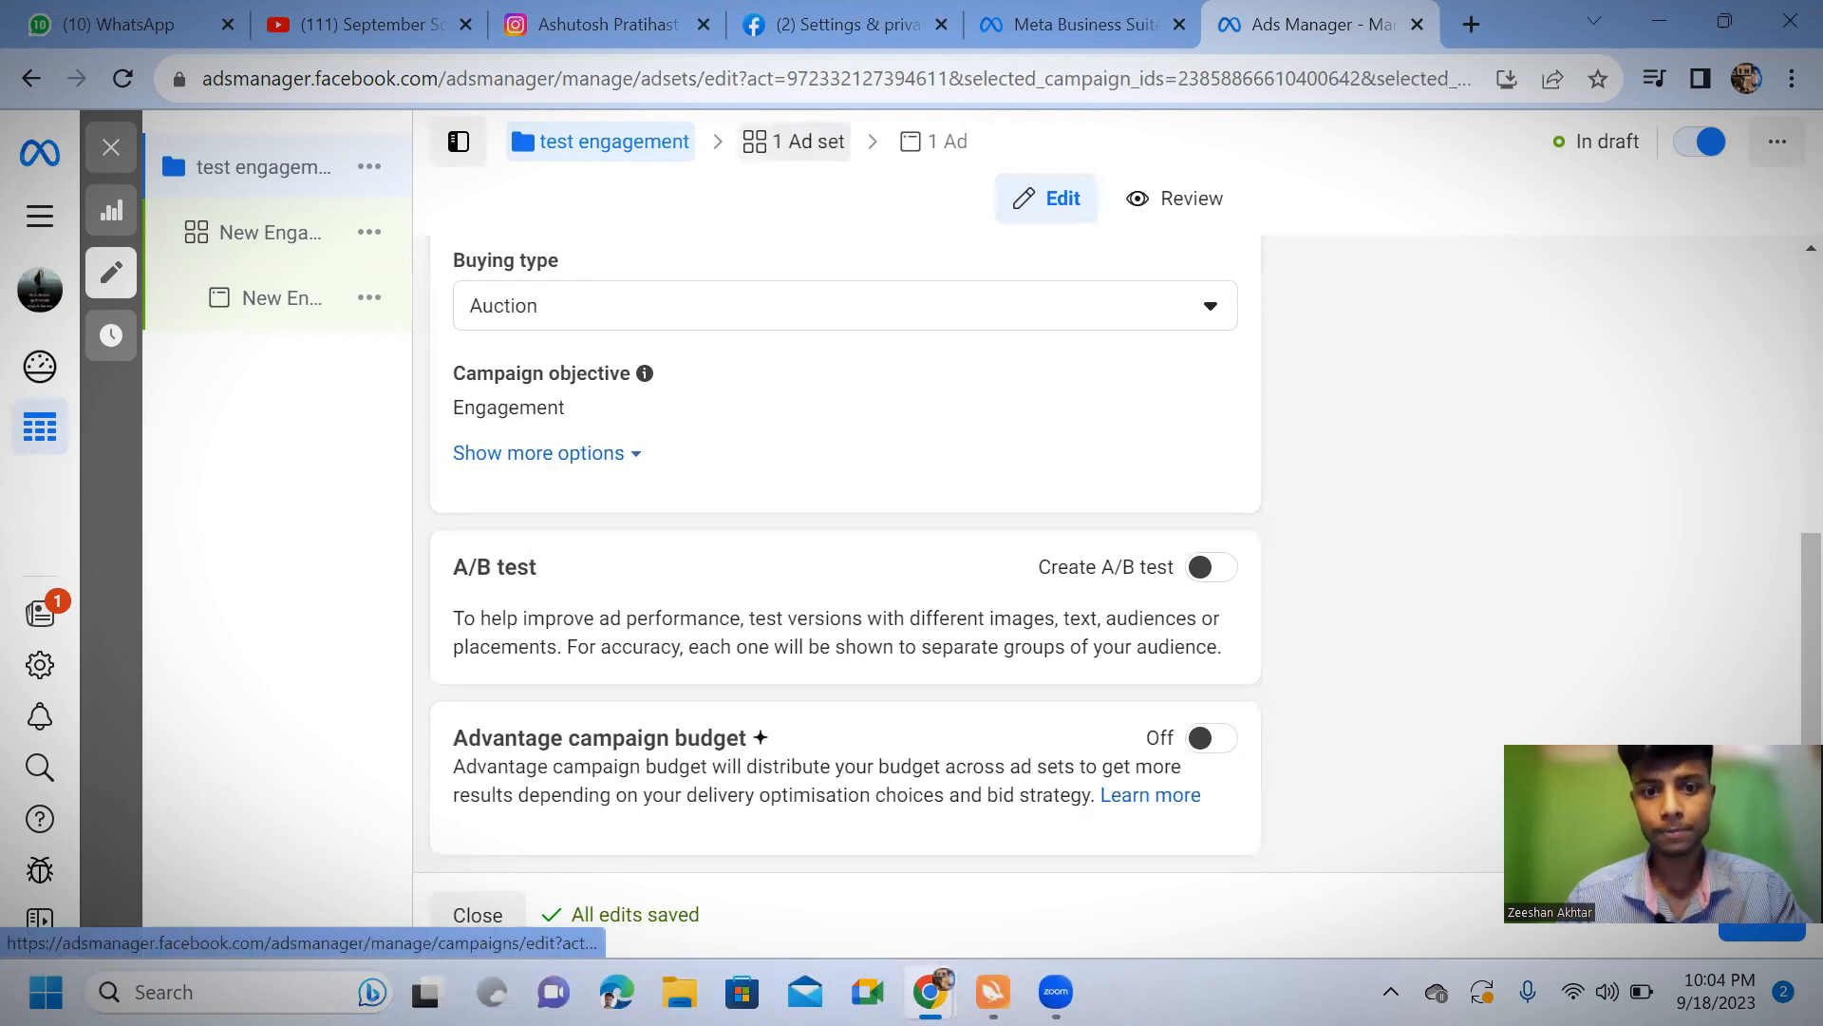
{"action": "scroll", "coordinate": [993, 850], "scroll_direction": "down", "scroll_amount": 4}
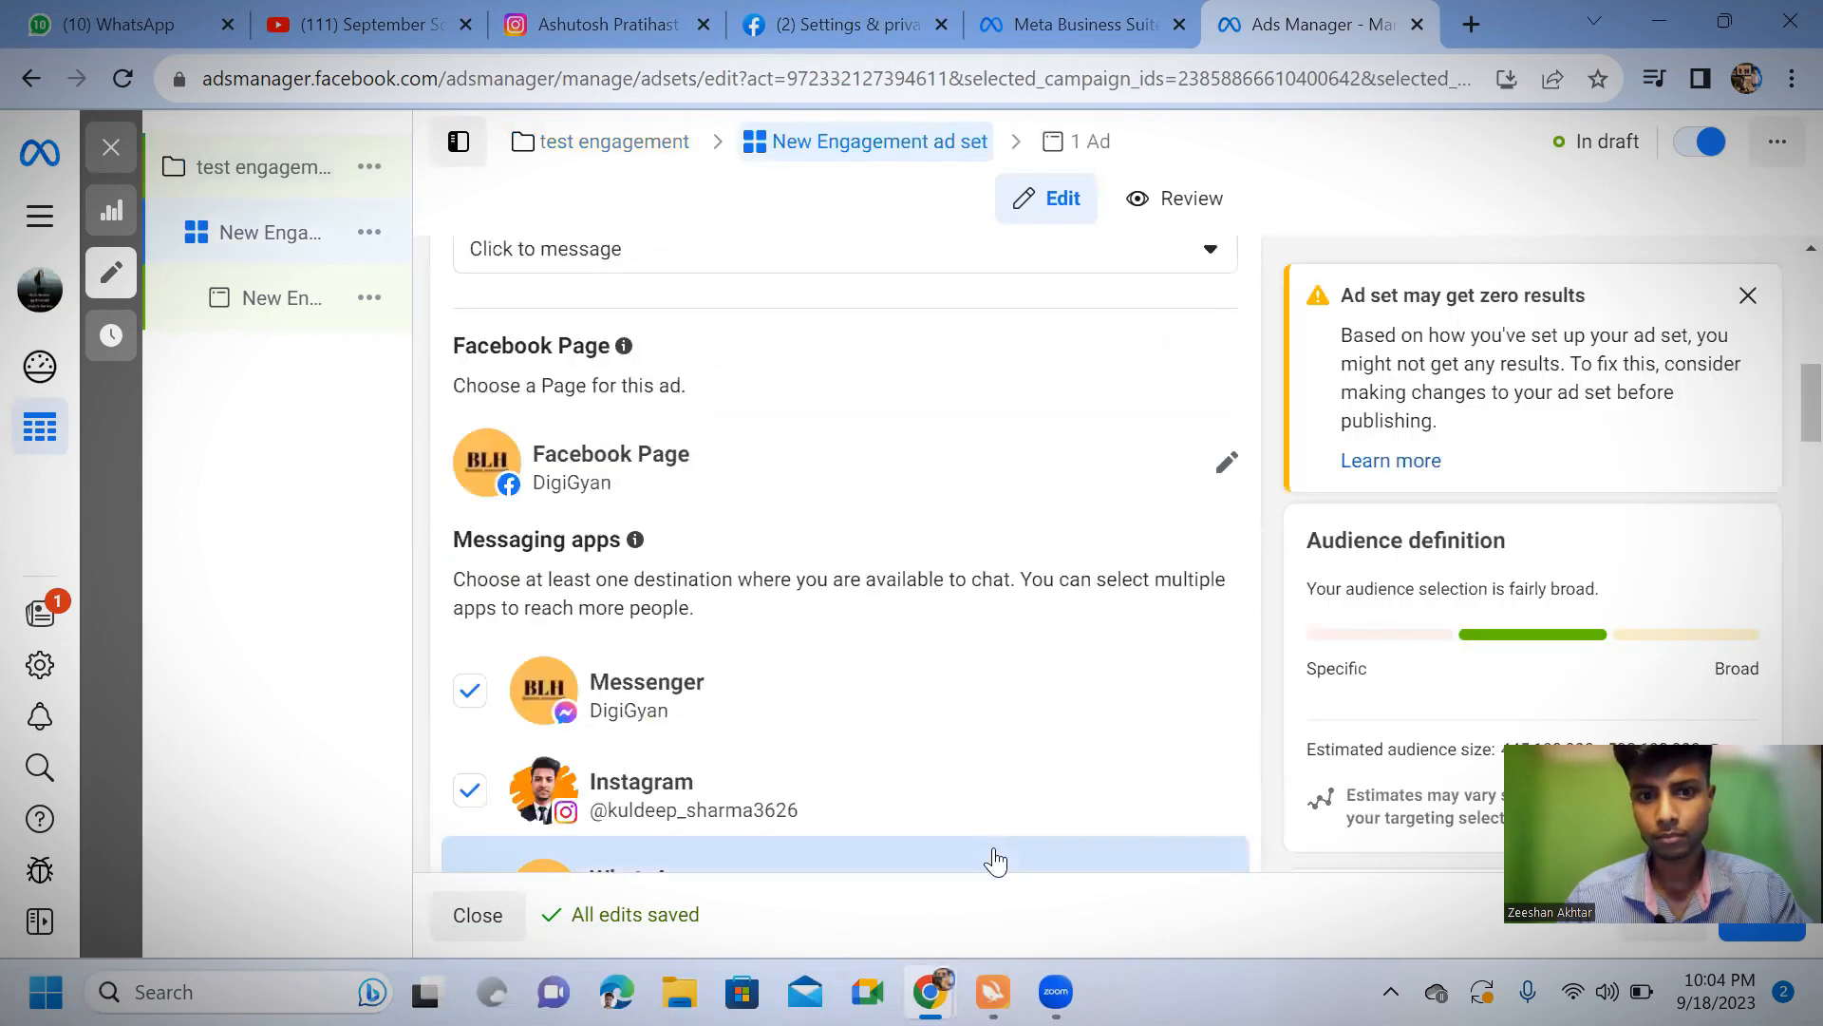
{"action": "scroll", "coordinate": [997, 852], "scroll_direction": "down", "scroll_amount": 5}
{"action": "scroll", "coordinate": [997, 851], "scroll_direction": "up", "scroll_amount": 10}
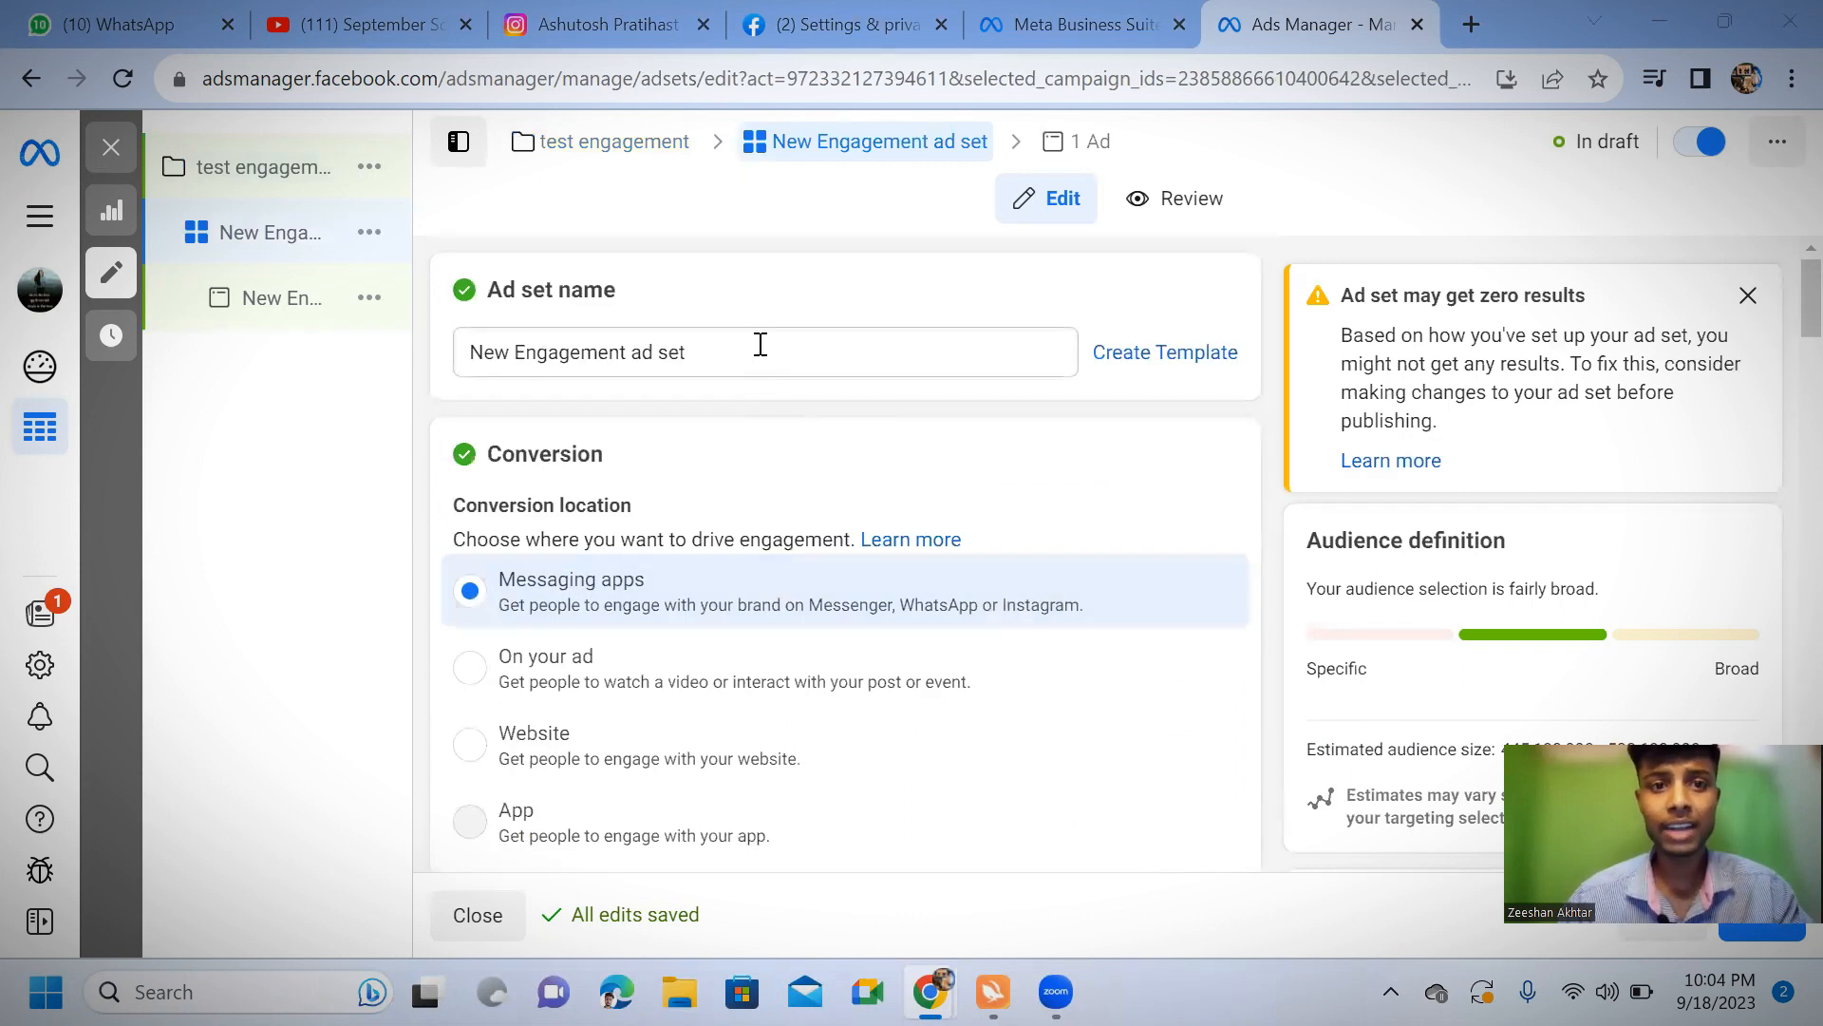
{"action": "left_click_drag", "start_coordinate": [761, 348], "coordinate": [326, 365]}
{"action": "key", "text": "BackSpace"}
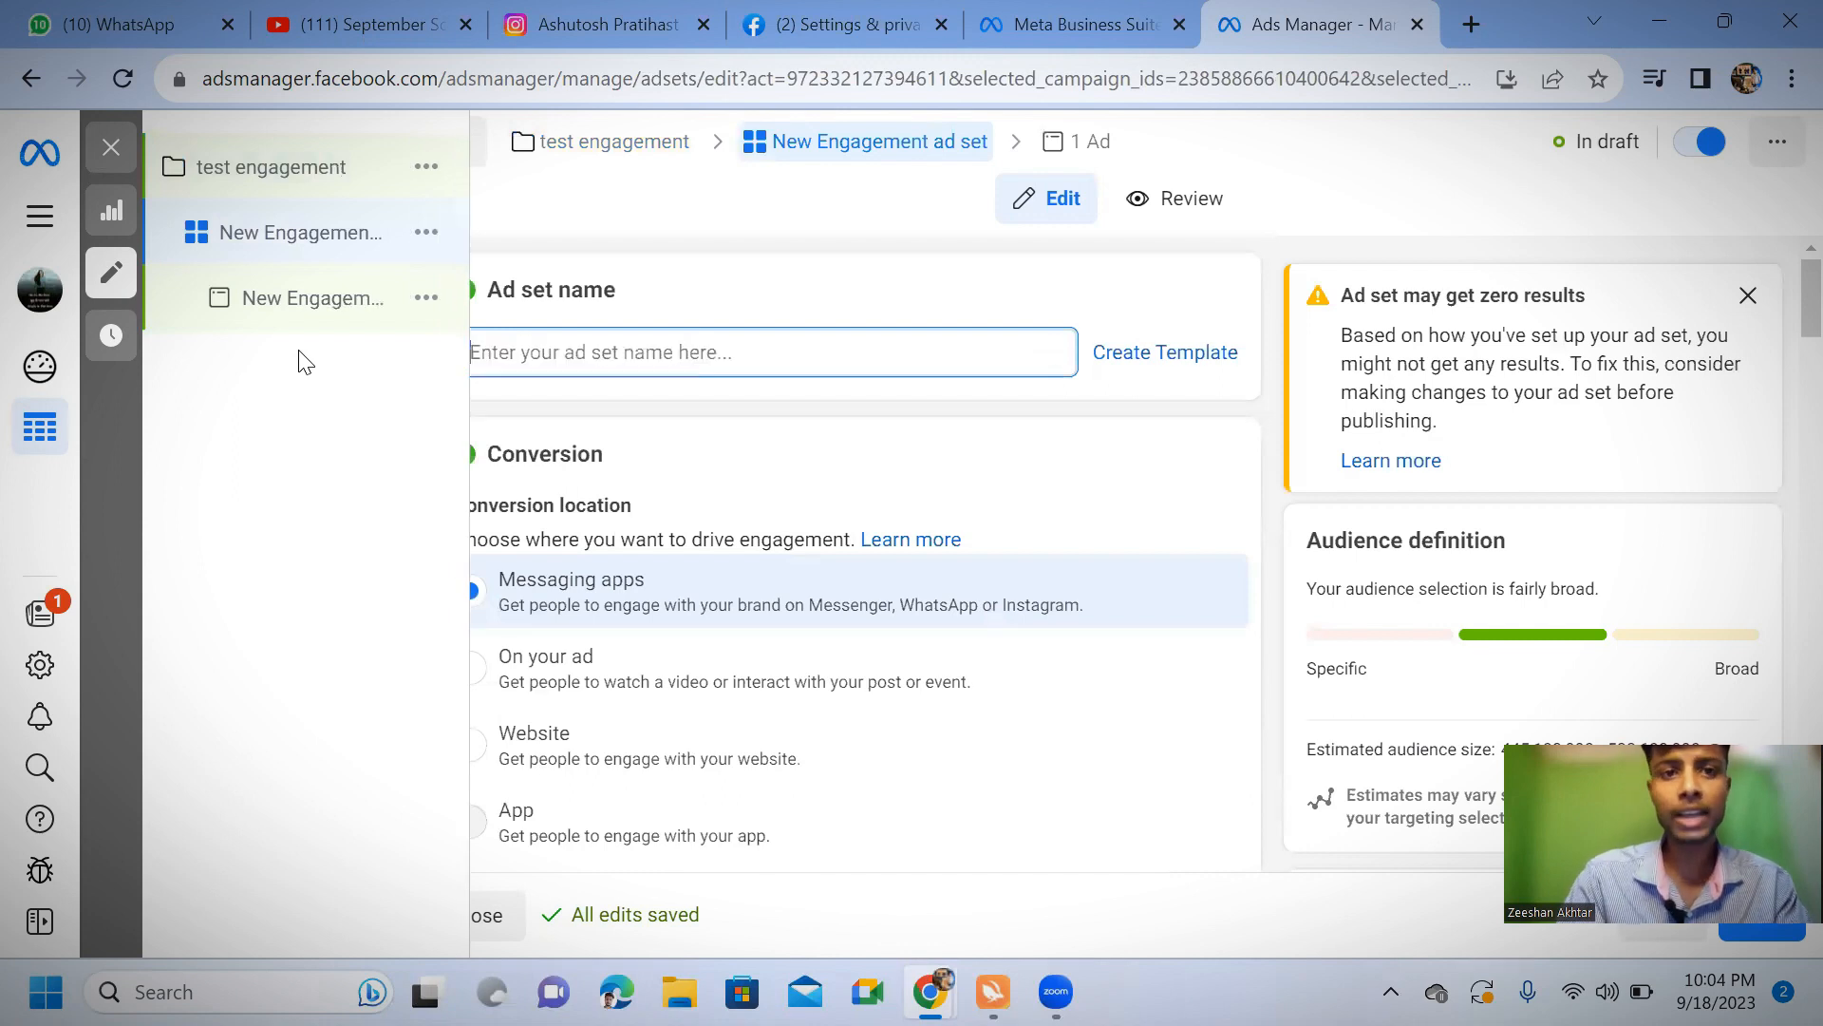
{"action": "type", "text": "test"}
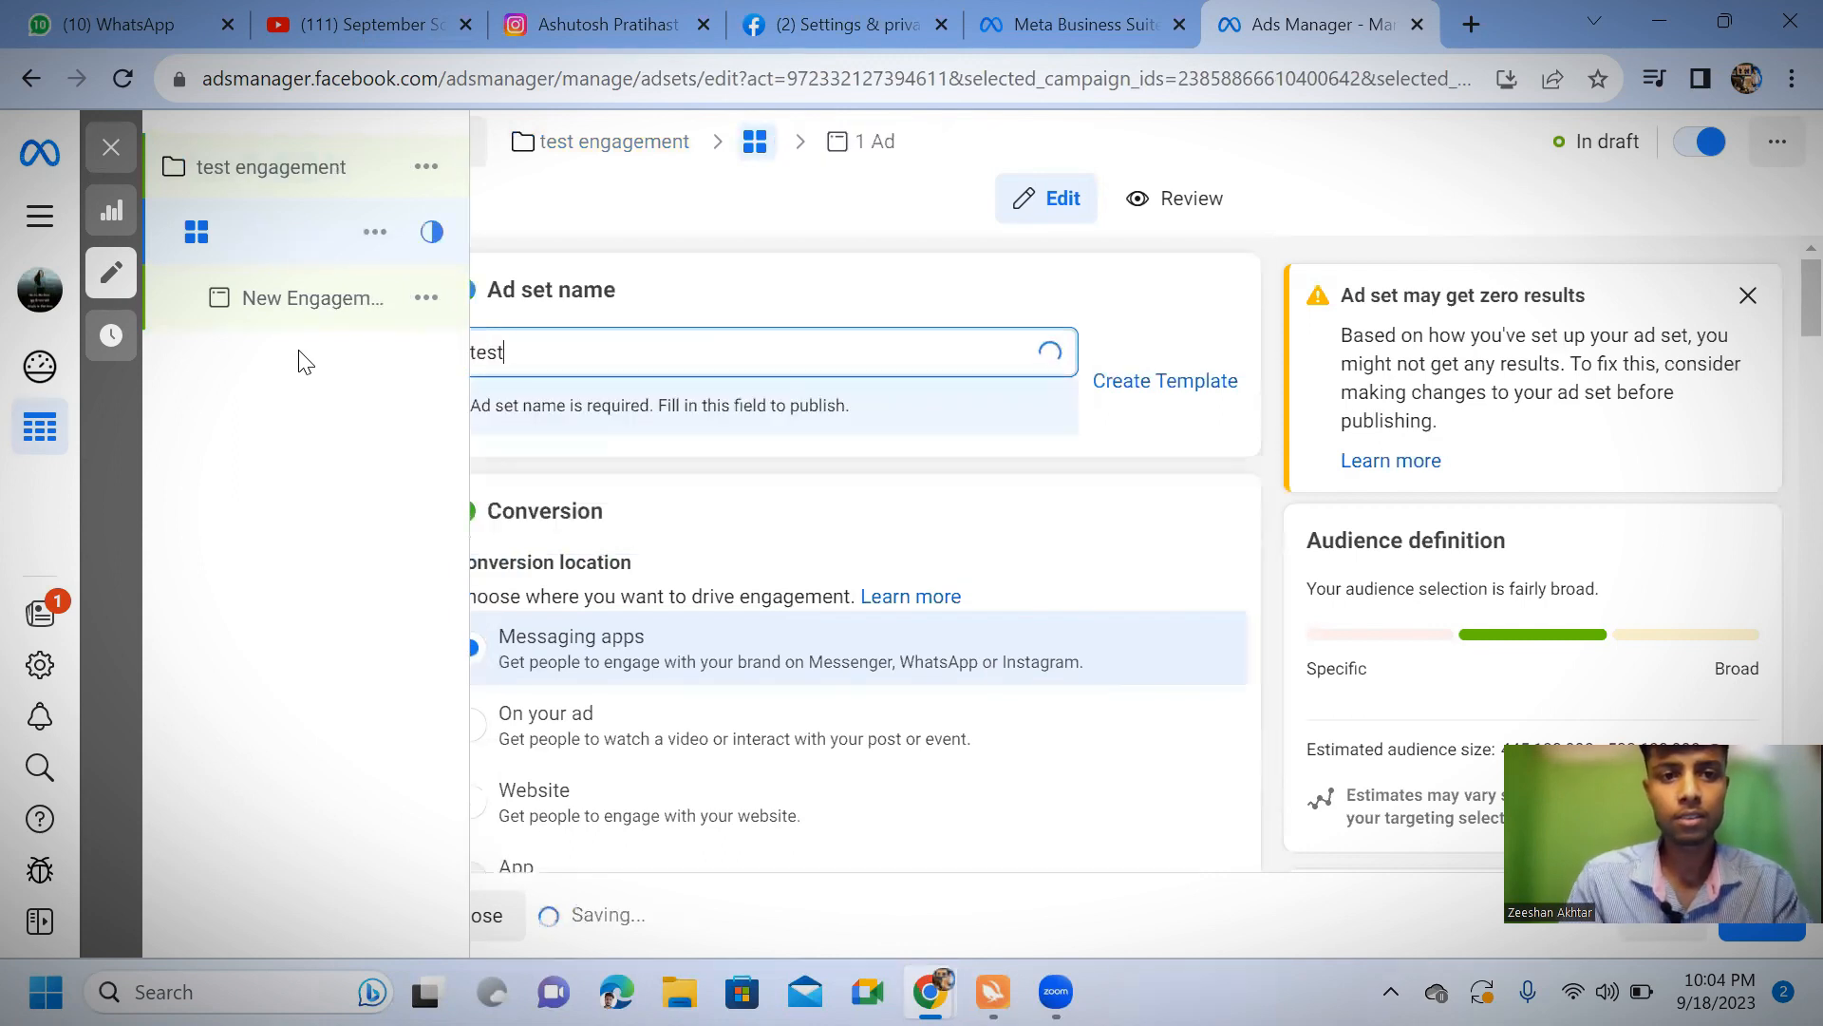
{"action": "type", "text": " enga"}
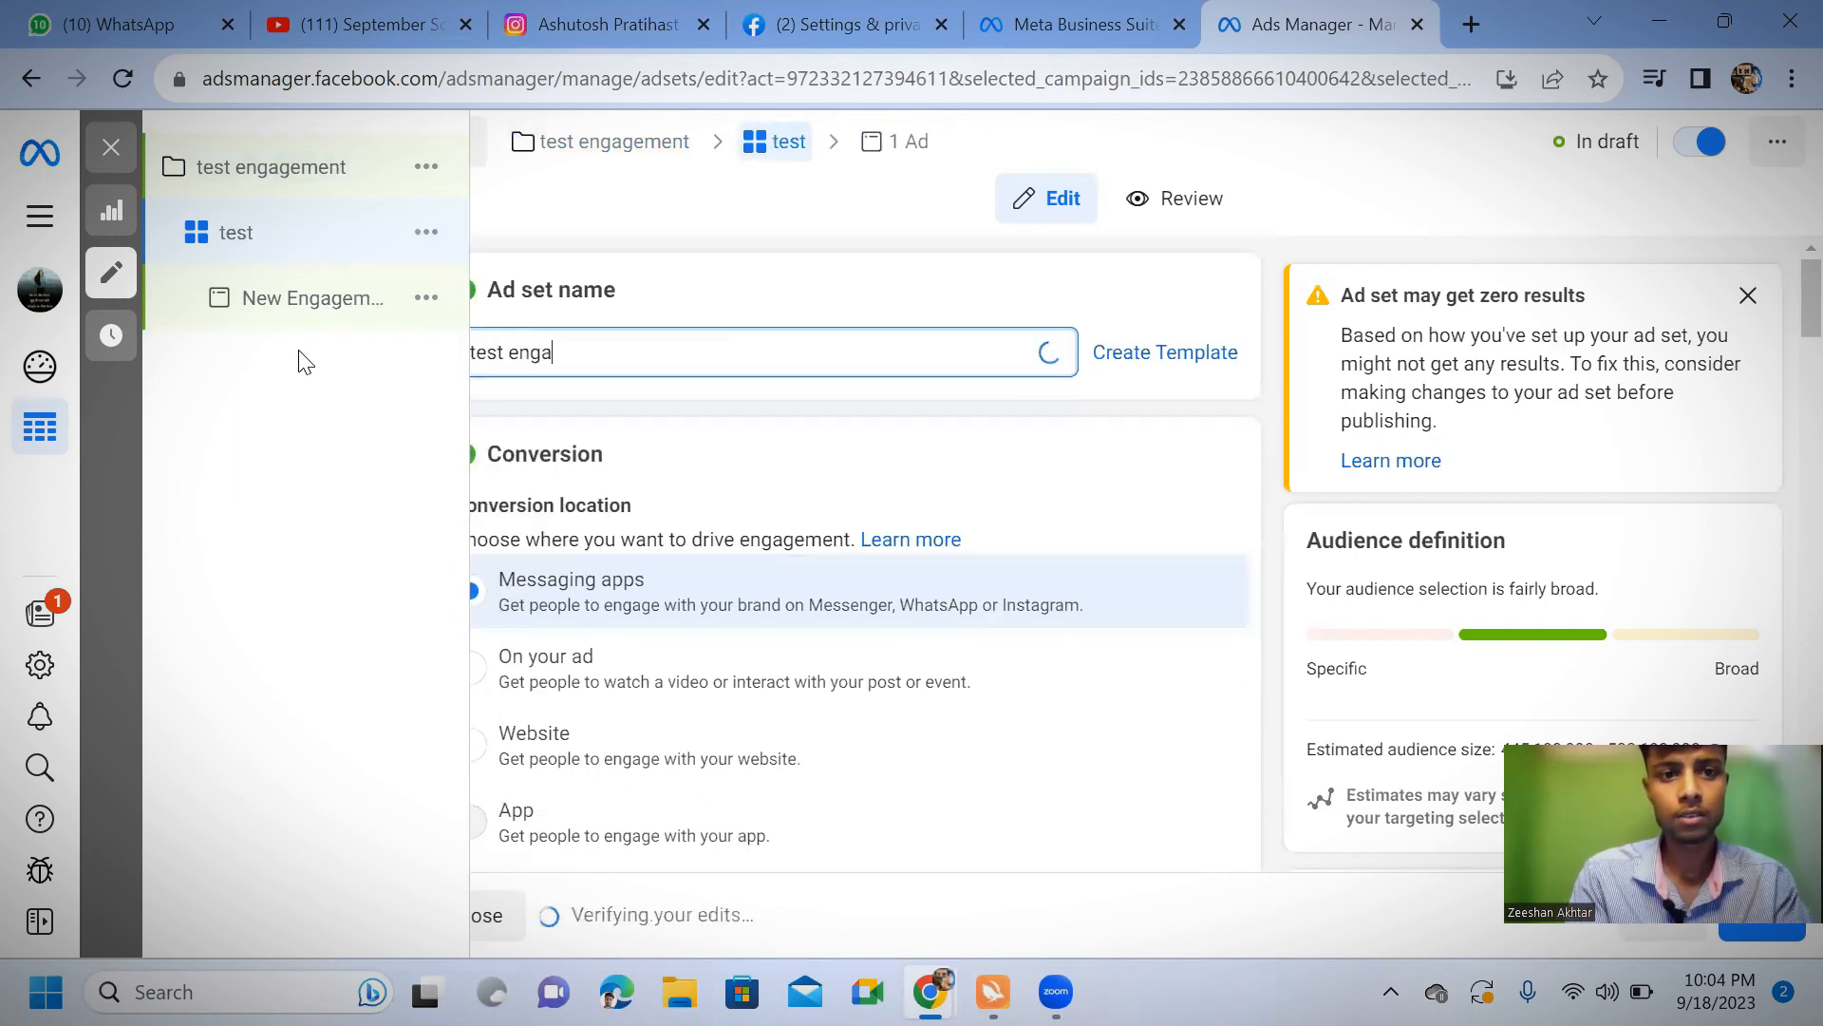
{"action": "type", "text": "gement"}
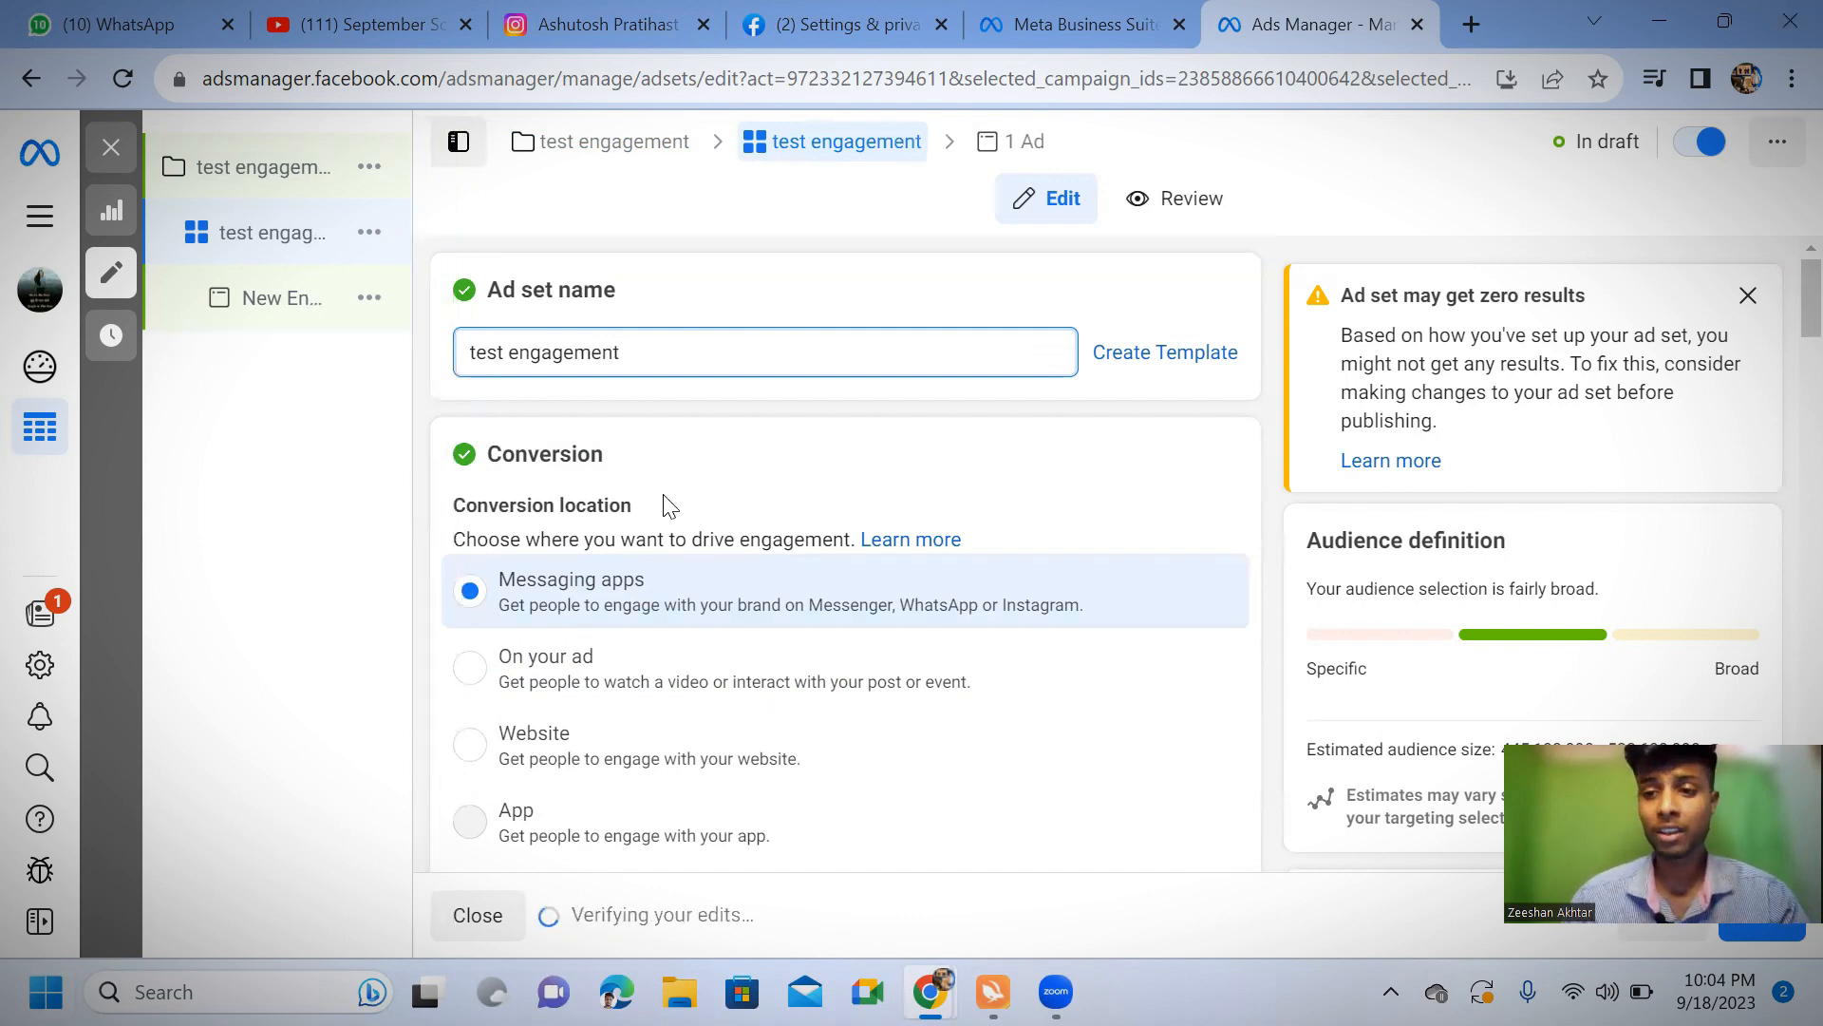
Set the ad set's conversion location to Facebook Page
{"action": "scroll", "coordinate": [661, 487], "scroll_direction": "down", "scroll_amount": 1}
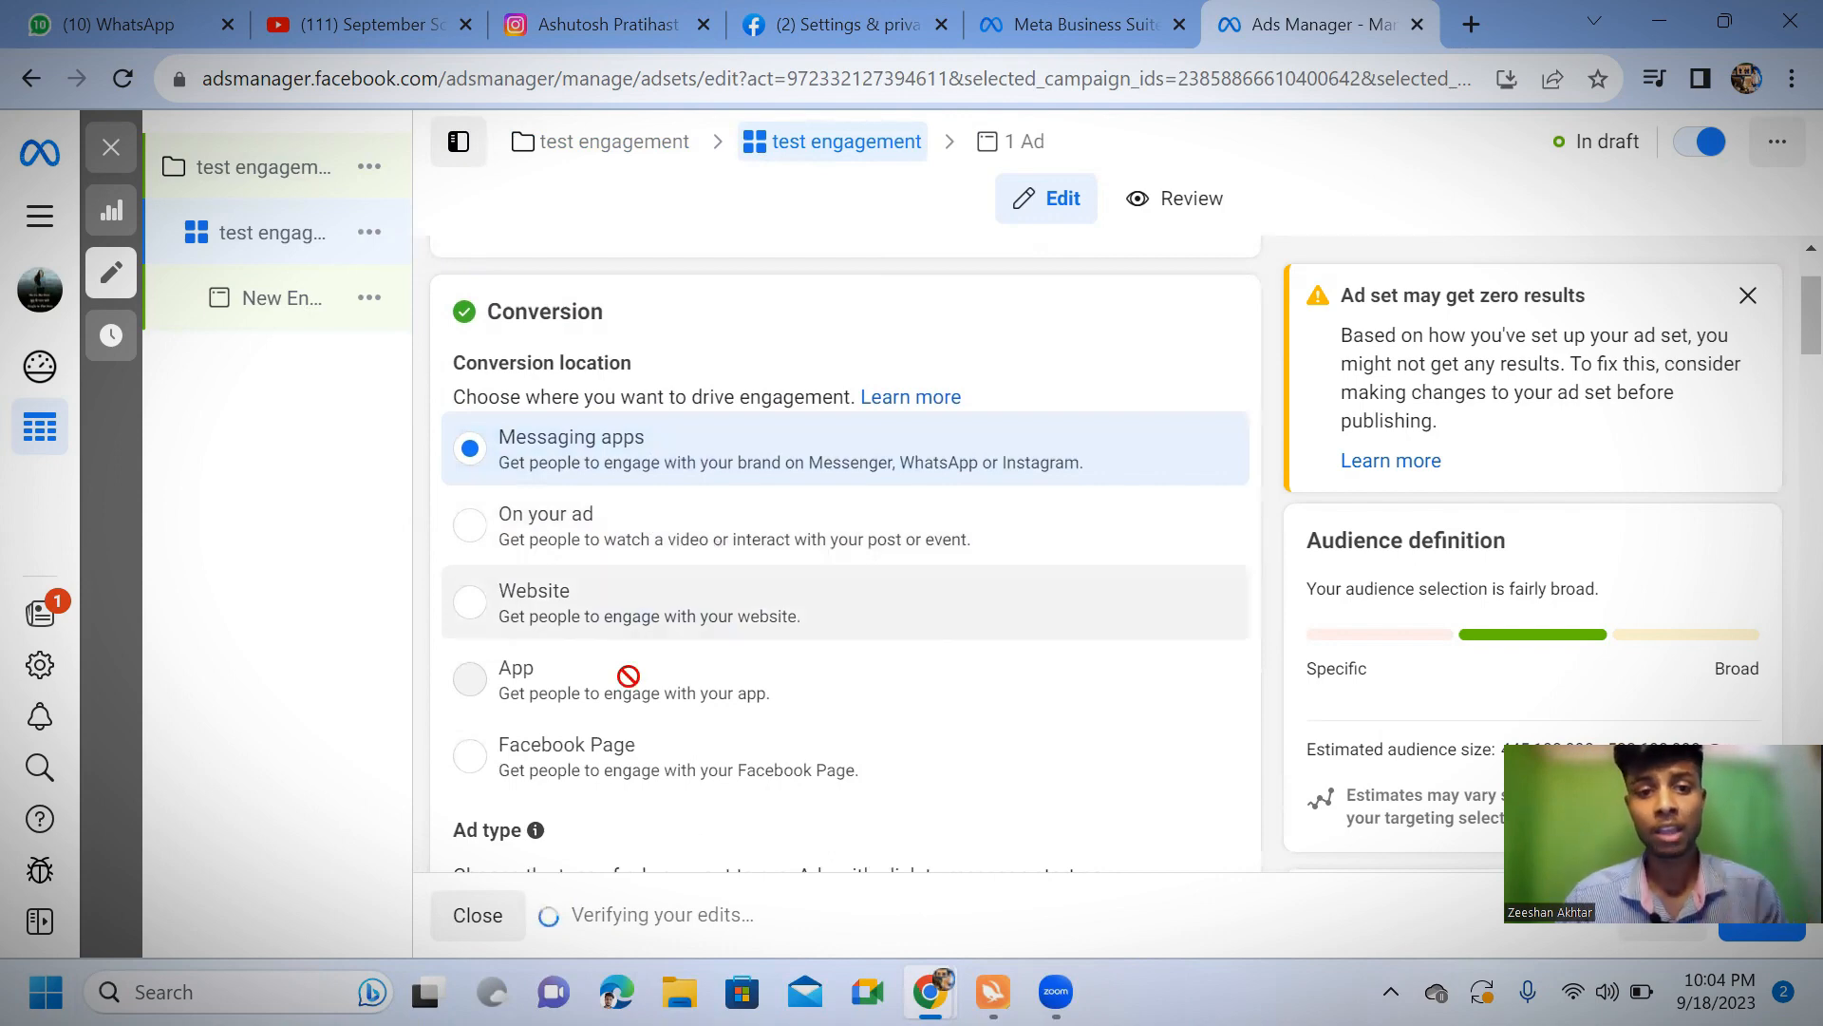
{"action": "scroll", "coordinate": [570, 664], "scroll_direction": "down", "scroll_amount": 1}
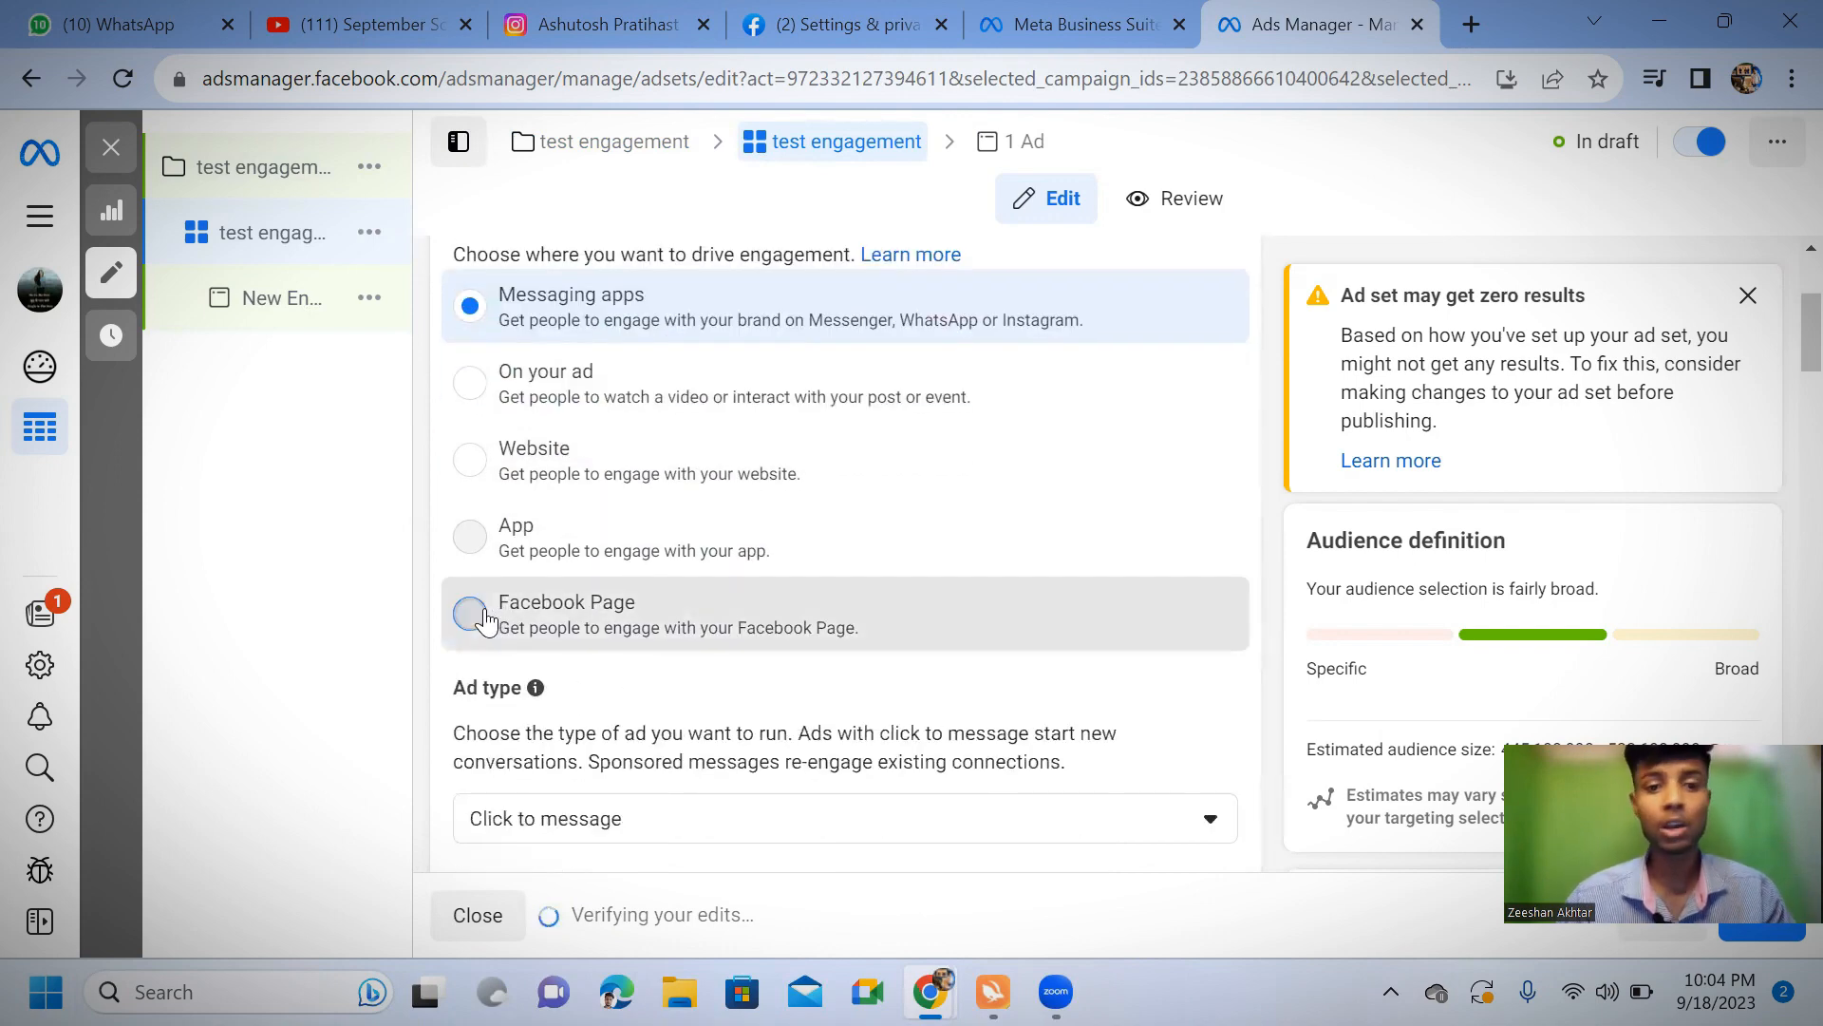
{"action": "left_click", "coordinate": [485, 622]}
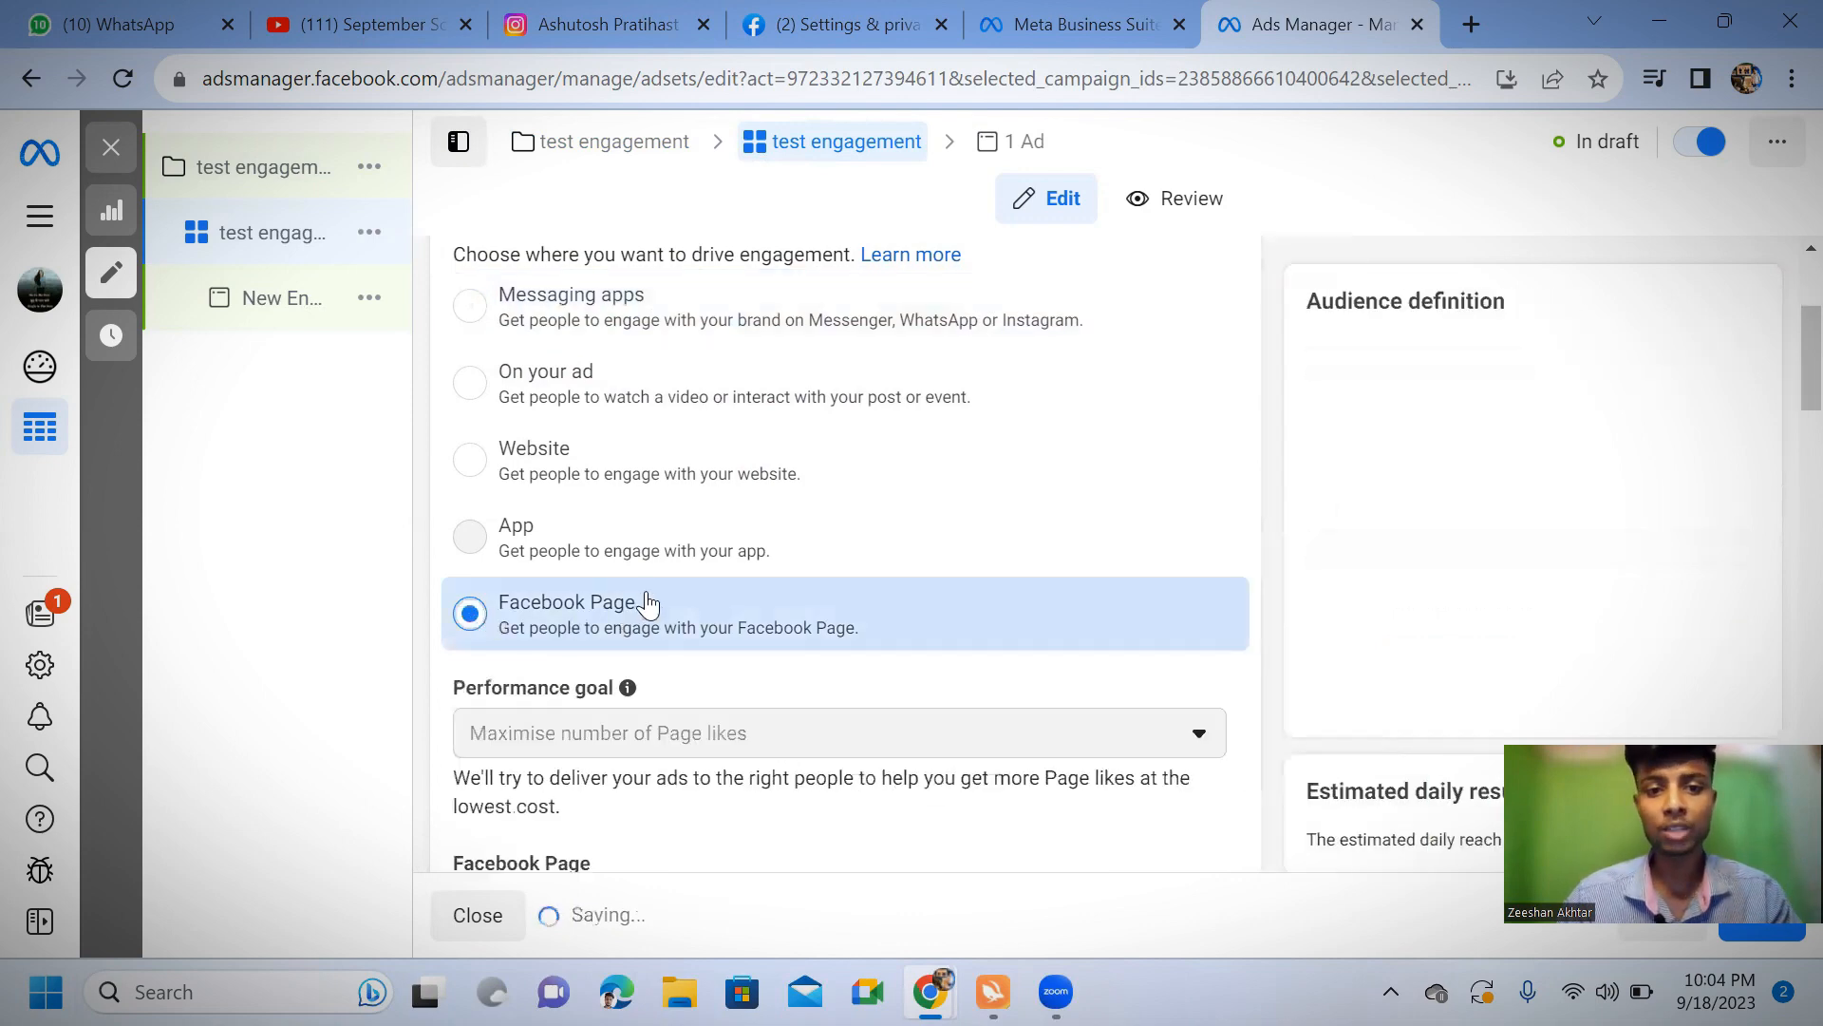
Review the personal Facebook Pages available for the ad set and keep DigiGyan as the chosen Page
{"action": "scroll", "coordinate": [651, 602], "scroll_direction": "down", "scroll_amount": 2}
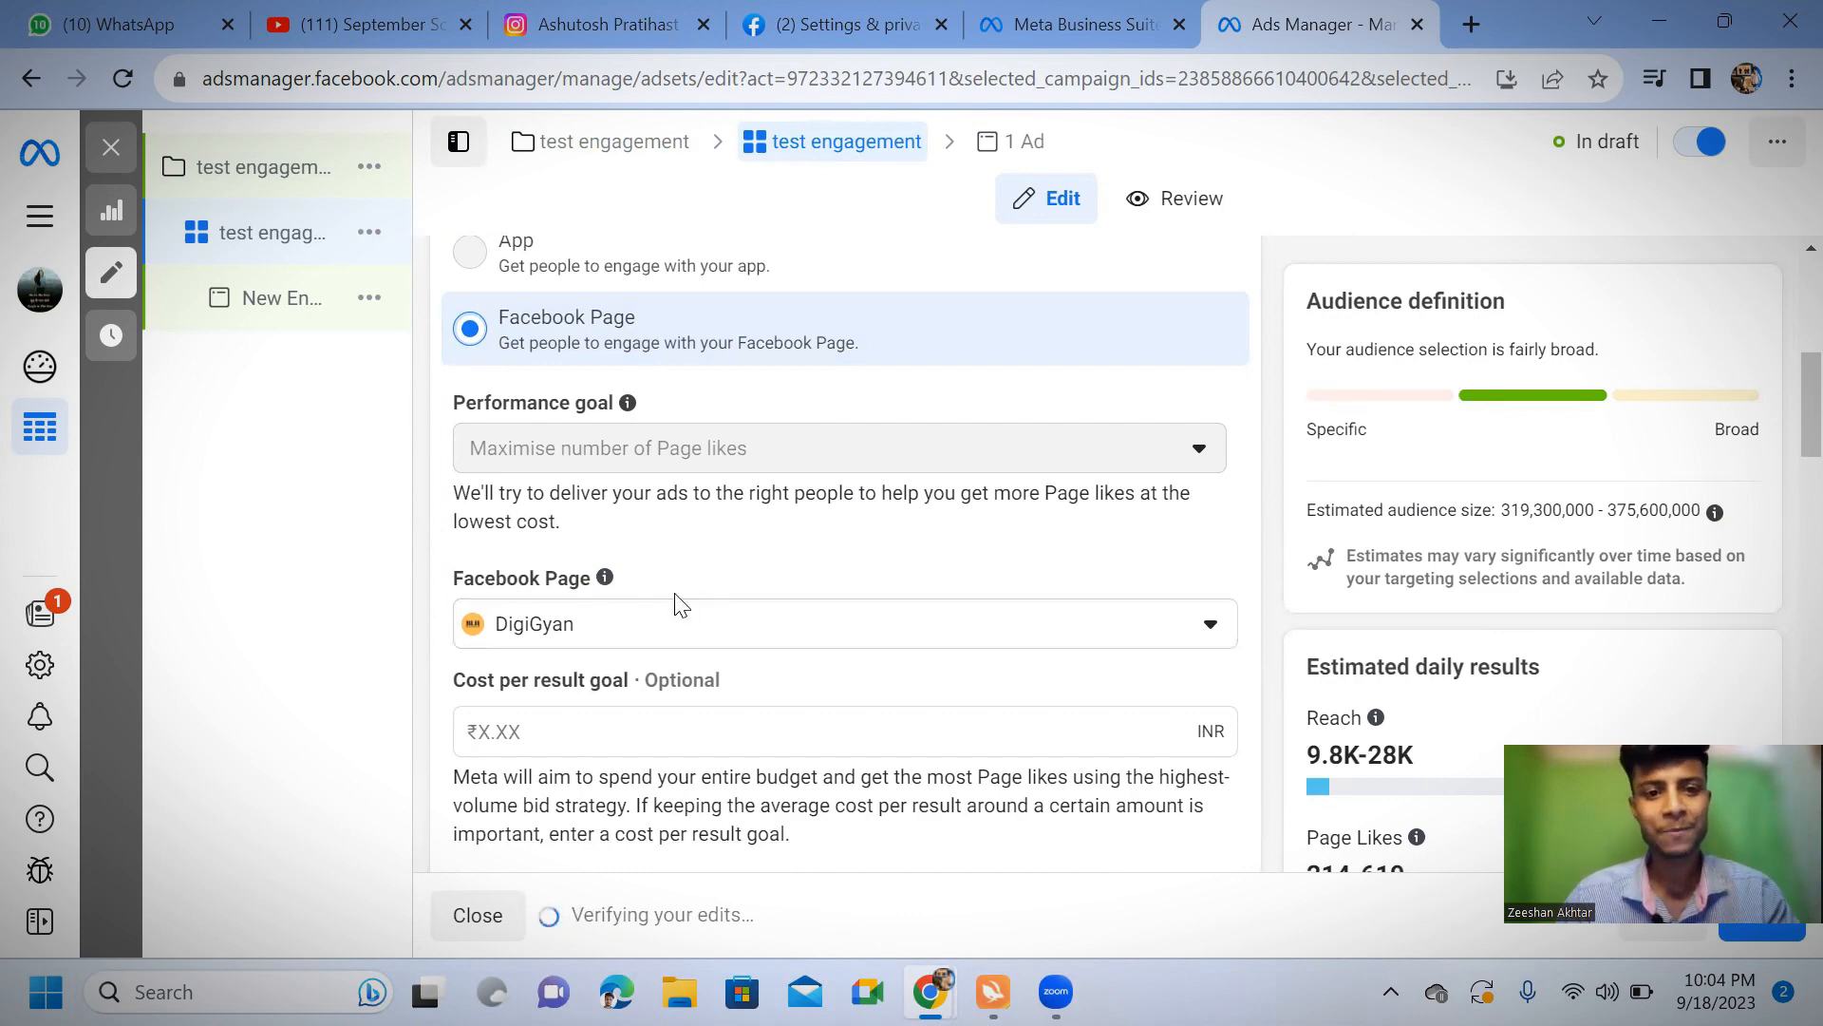
{"action": "scroll", "coordinate": [676, 604], "scroll_direction": "down", "scroll_amount": 1}
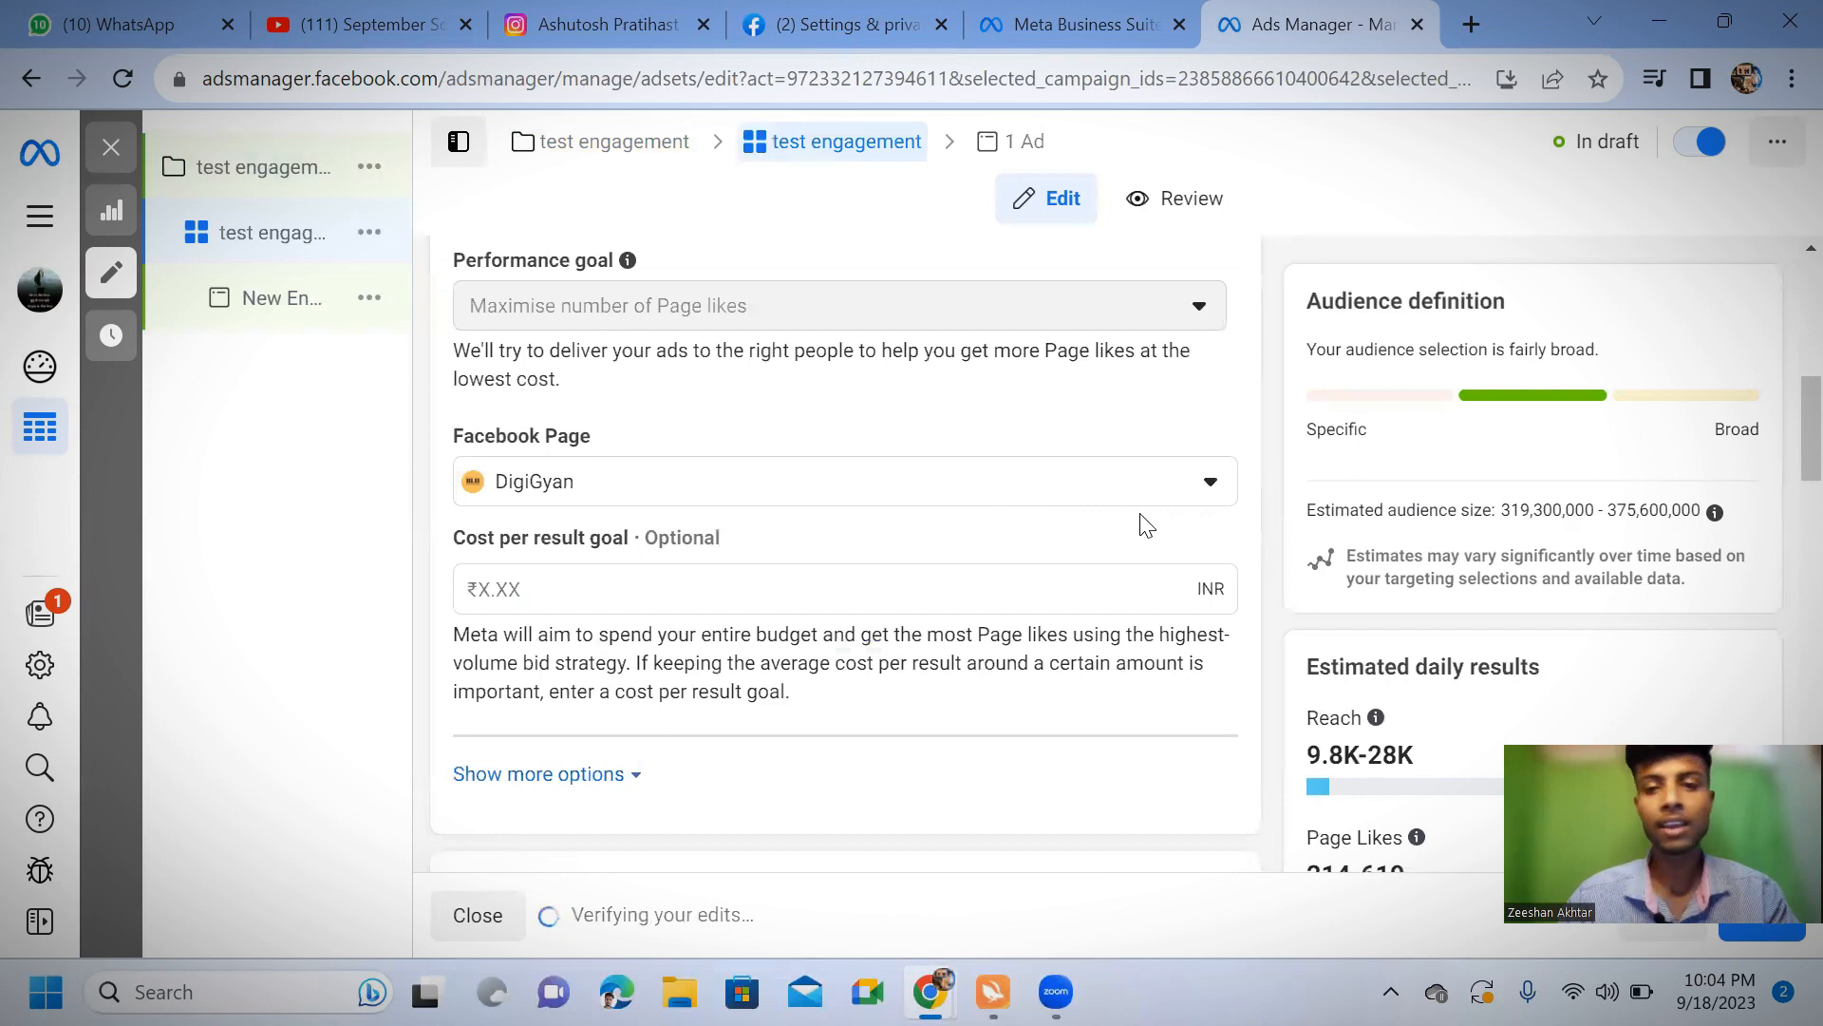
{"action": "left_click", "coordinate": [1196, 489]}
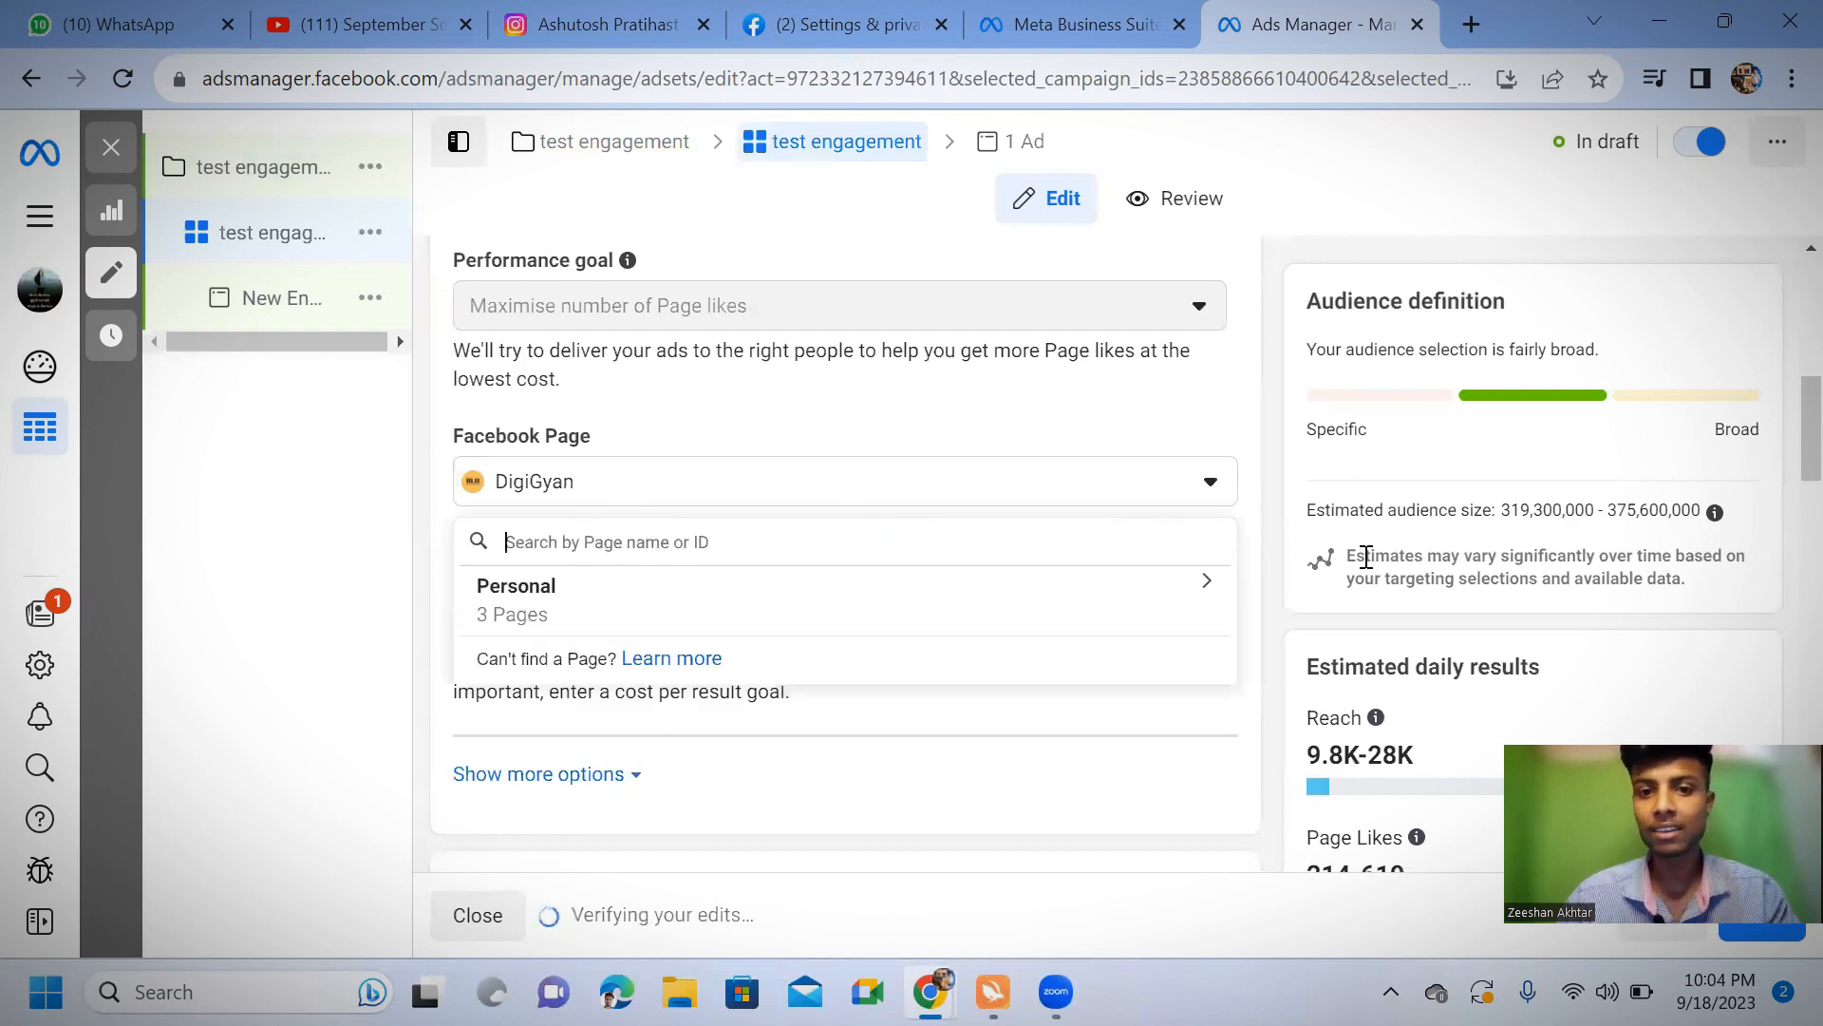
{"action": "left_click", "coordinate": [1208, 587]}
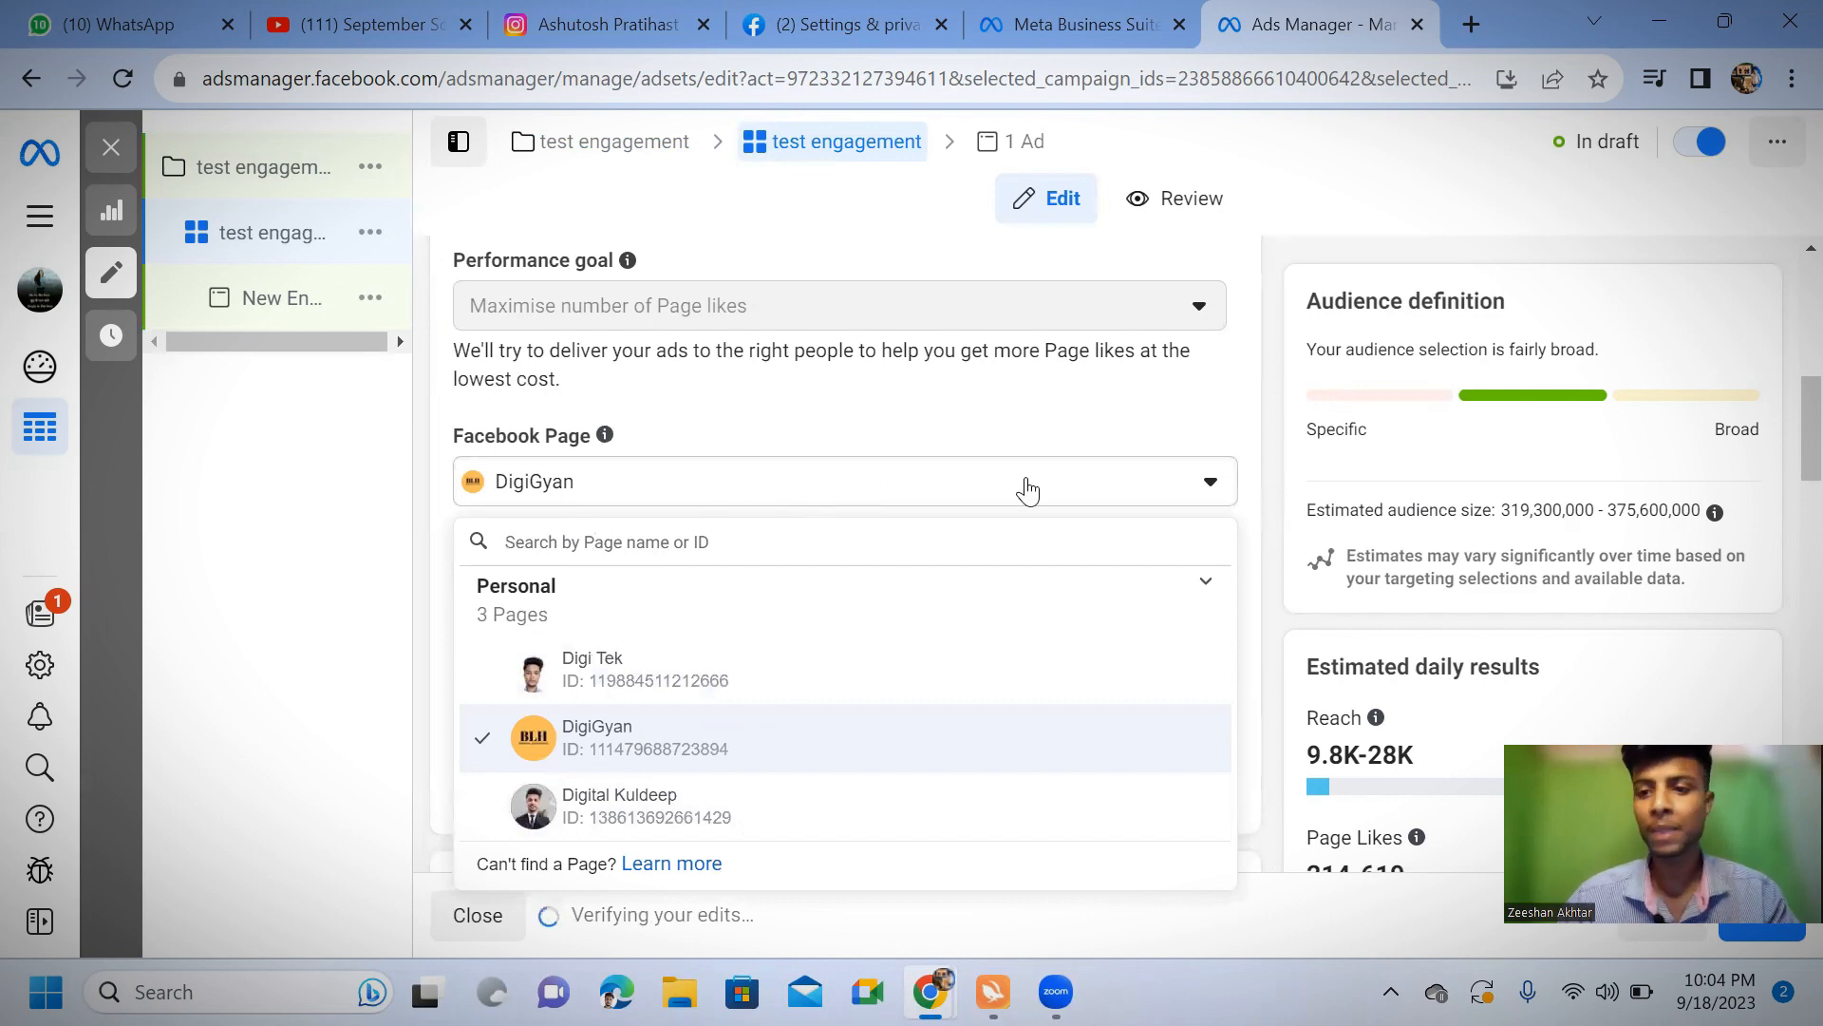
{"action": "scroll", "coordinate": [887, 631], "scroll_direction": "down", "scroll_amount": 3}
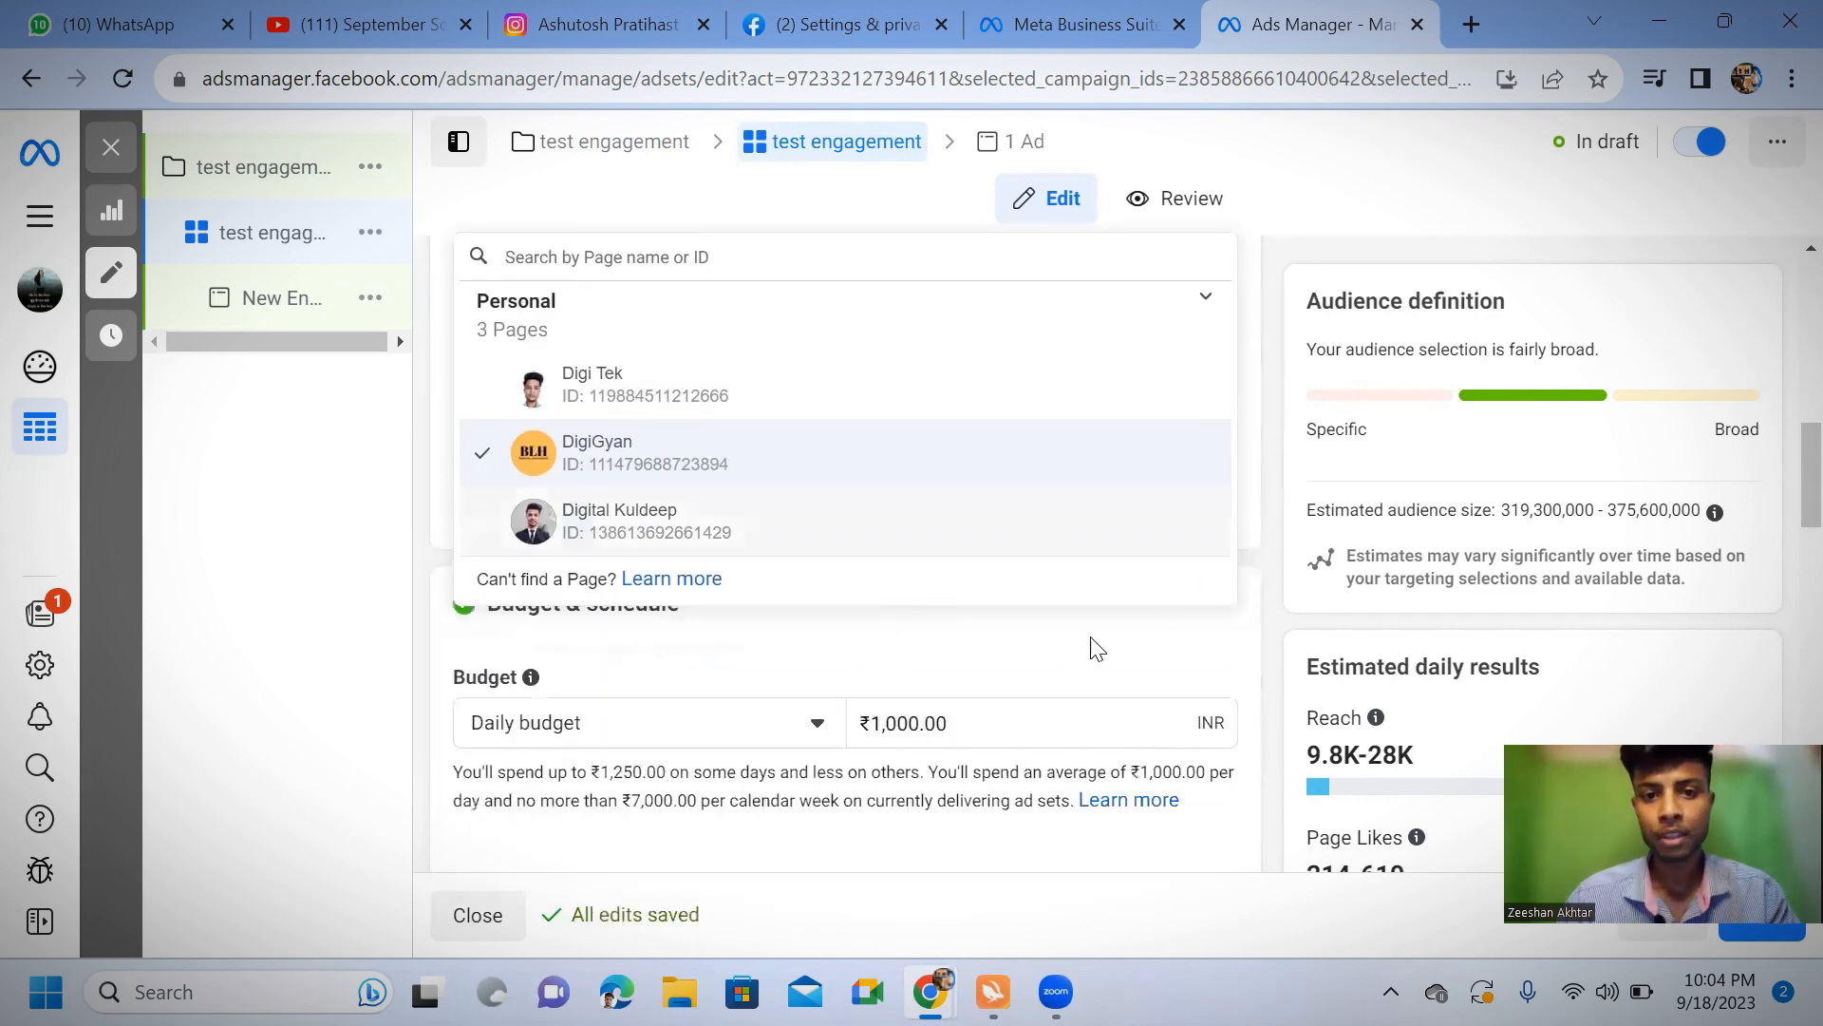
{"action": "left_click", "coordinate": [1113, 659]}
Set the ad set's daily budget to 1113 INR
{"action": "scroll", "coordinate": [900, 612], "scroll_direction": "down", "scroll_amount": 6}
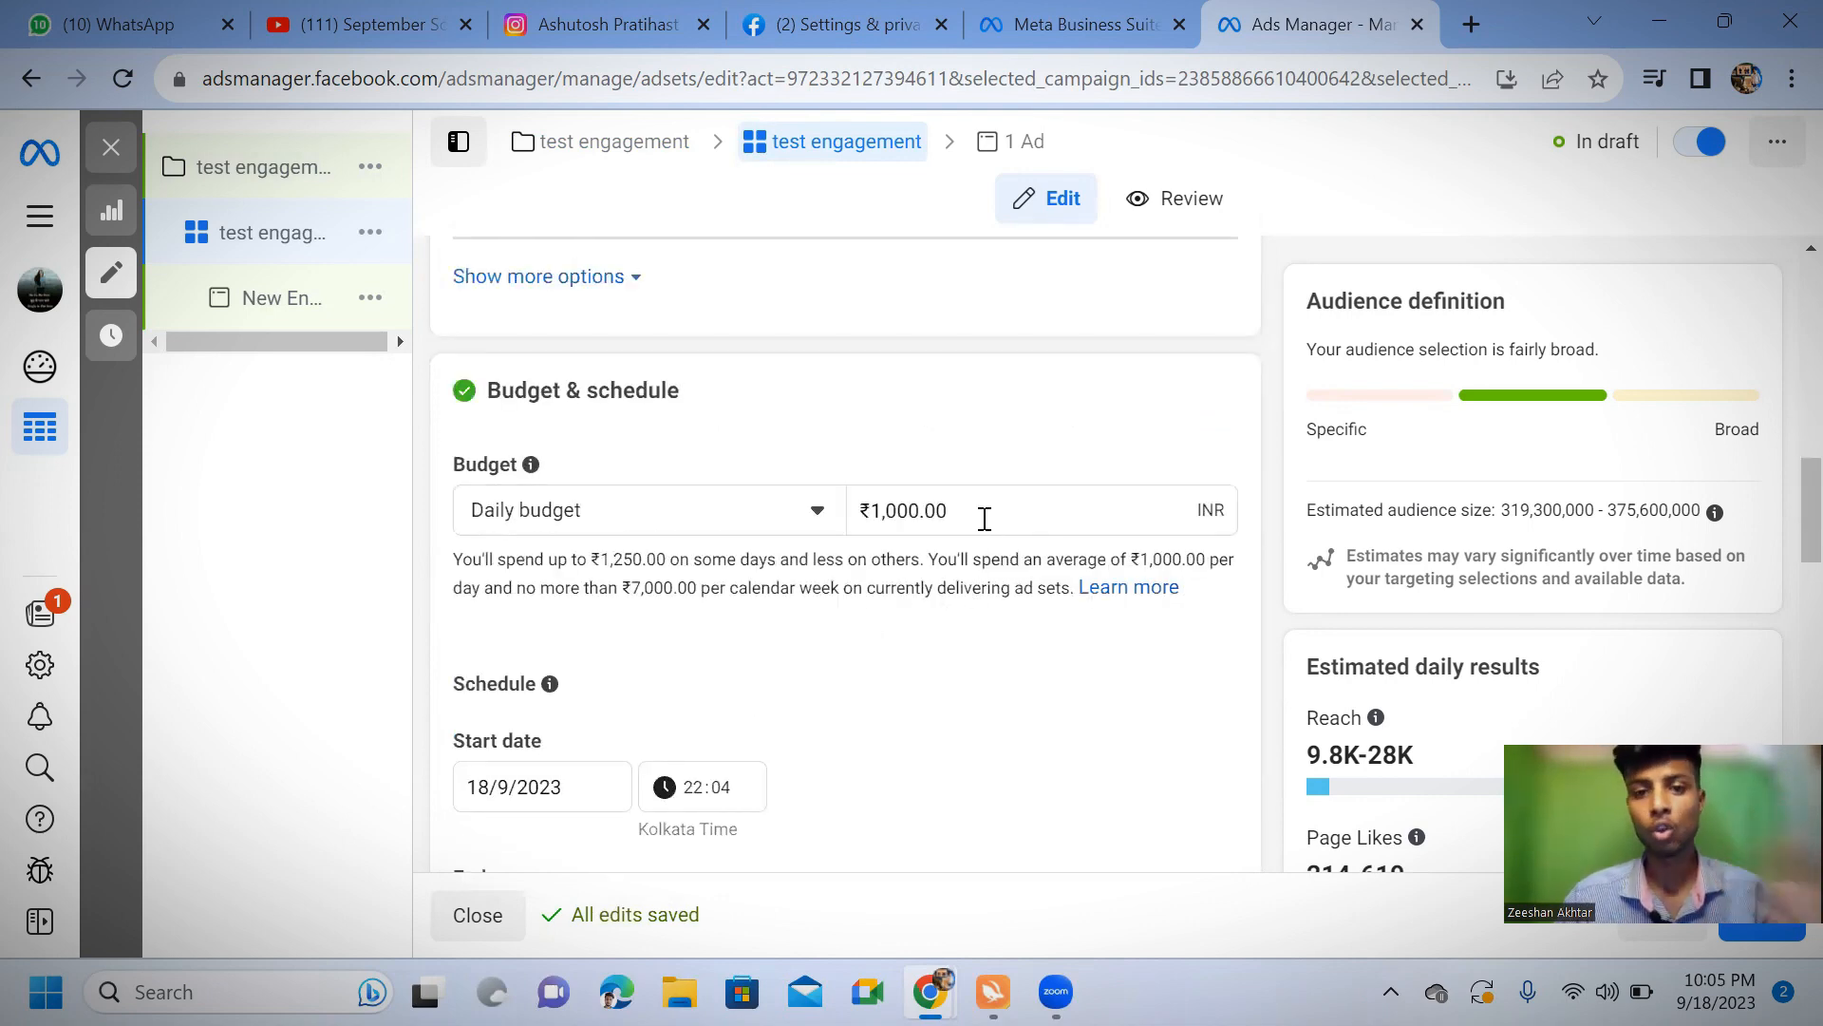
{"action": "left_click", "coordinate": [985, 510]}
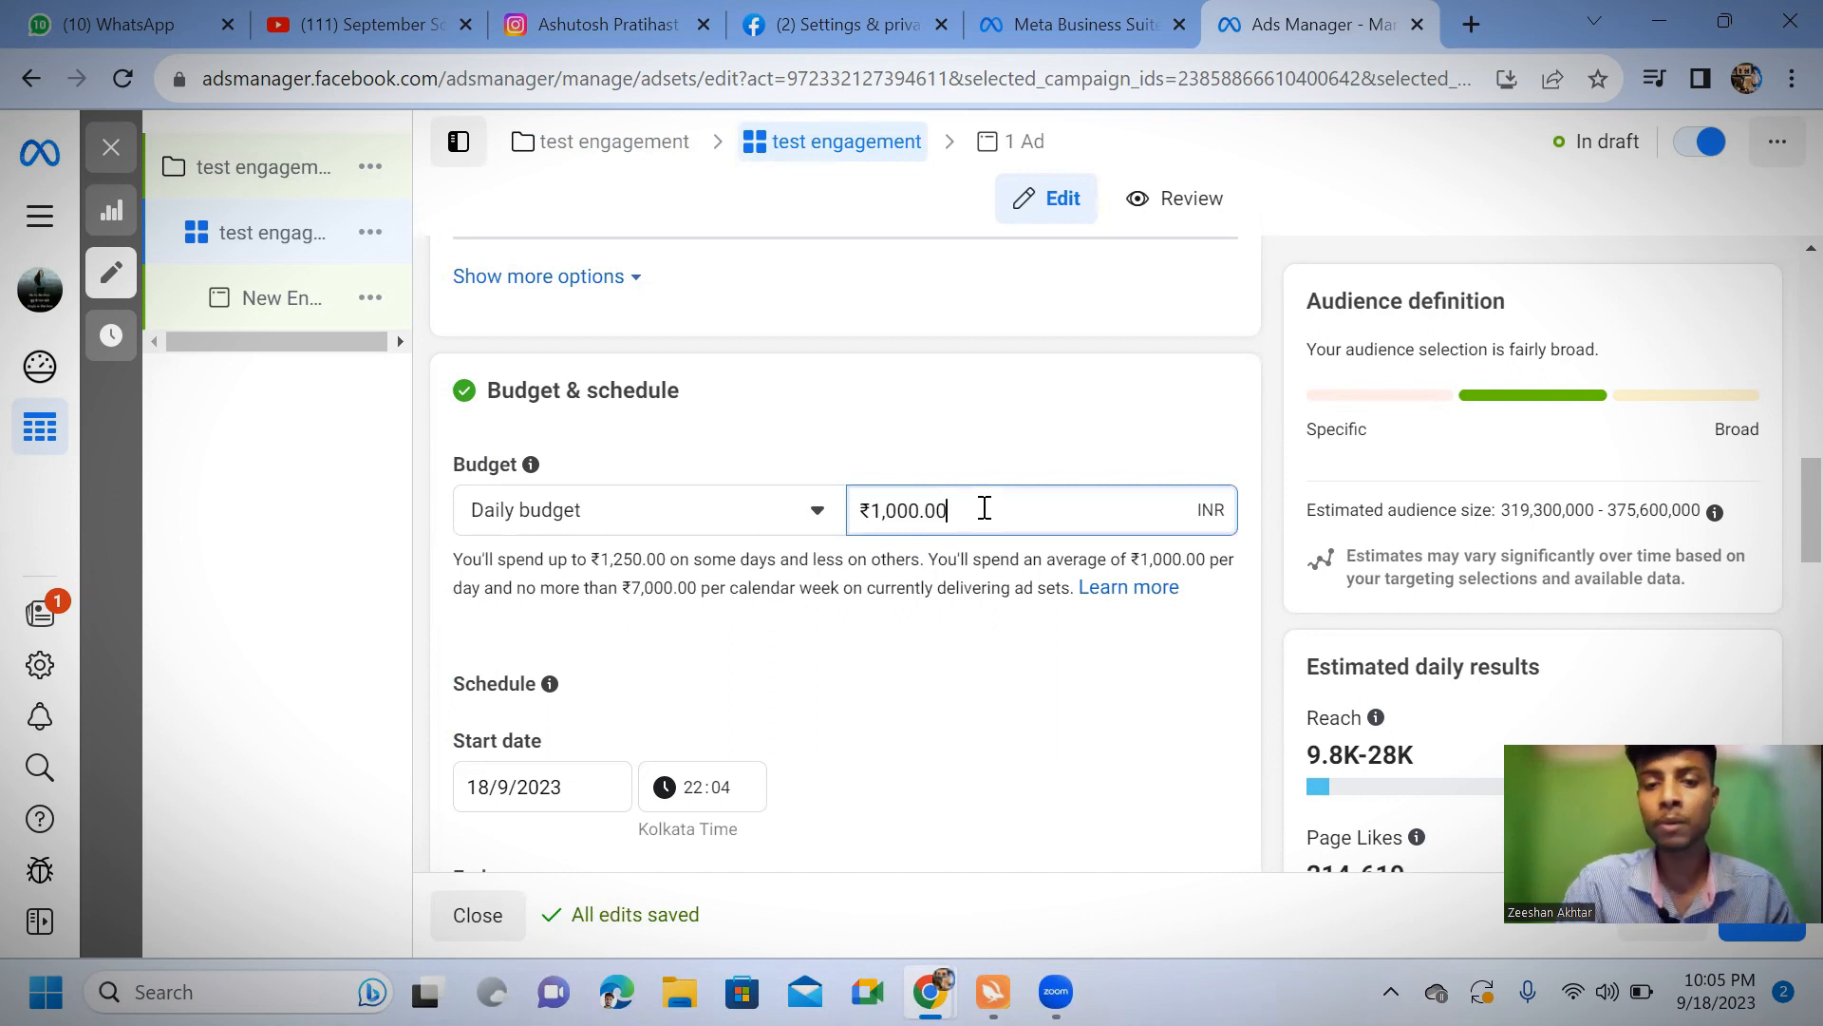
{"action": "key", "text": "BackSpace"}
{"action": "key", "text": "BackSpace"}
{"action": "key", "text": "BackSpace"}
{"action": "key", "text": "BackSpace"}
{"action": "key", "text": "BackSpace"}
{"action": "key", "text": "BackSpace"}
{"action": "key", "text": "BackSpace"}
{"action": "key", "text": "BackSpace"}
{"action": "key", "text": "BackSpace"}
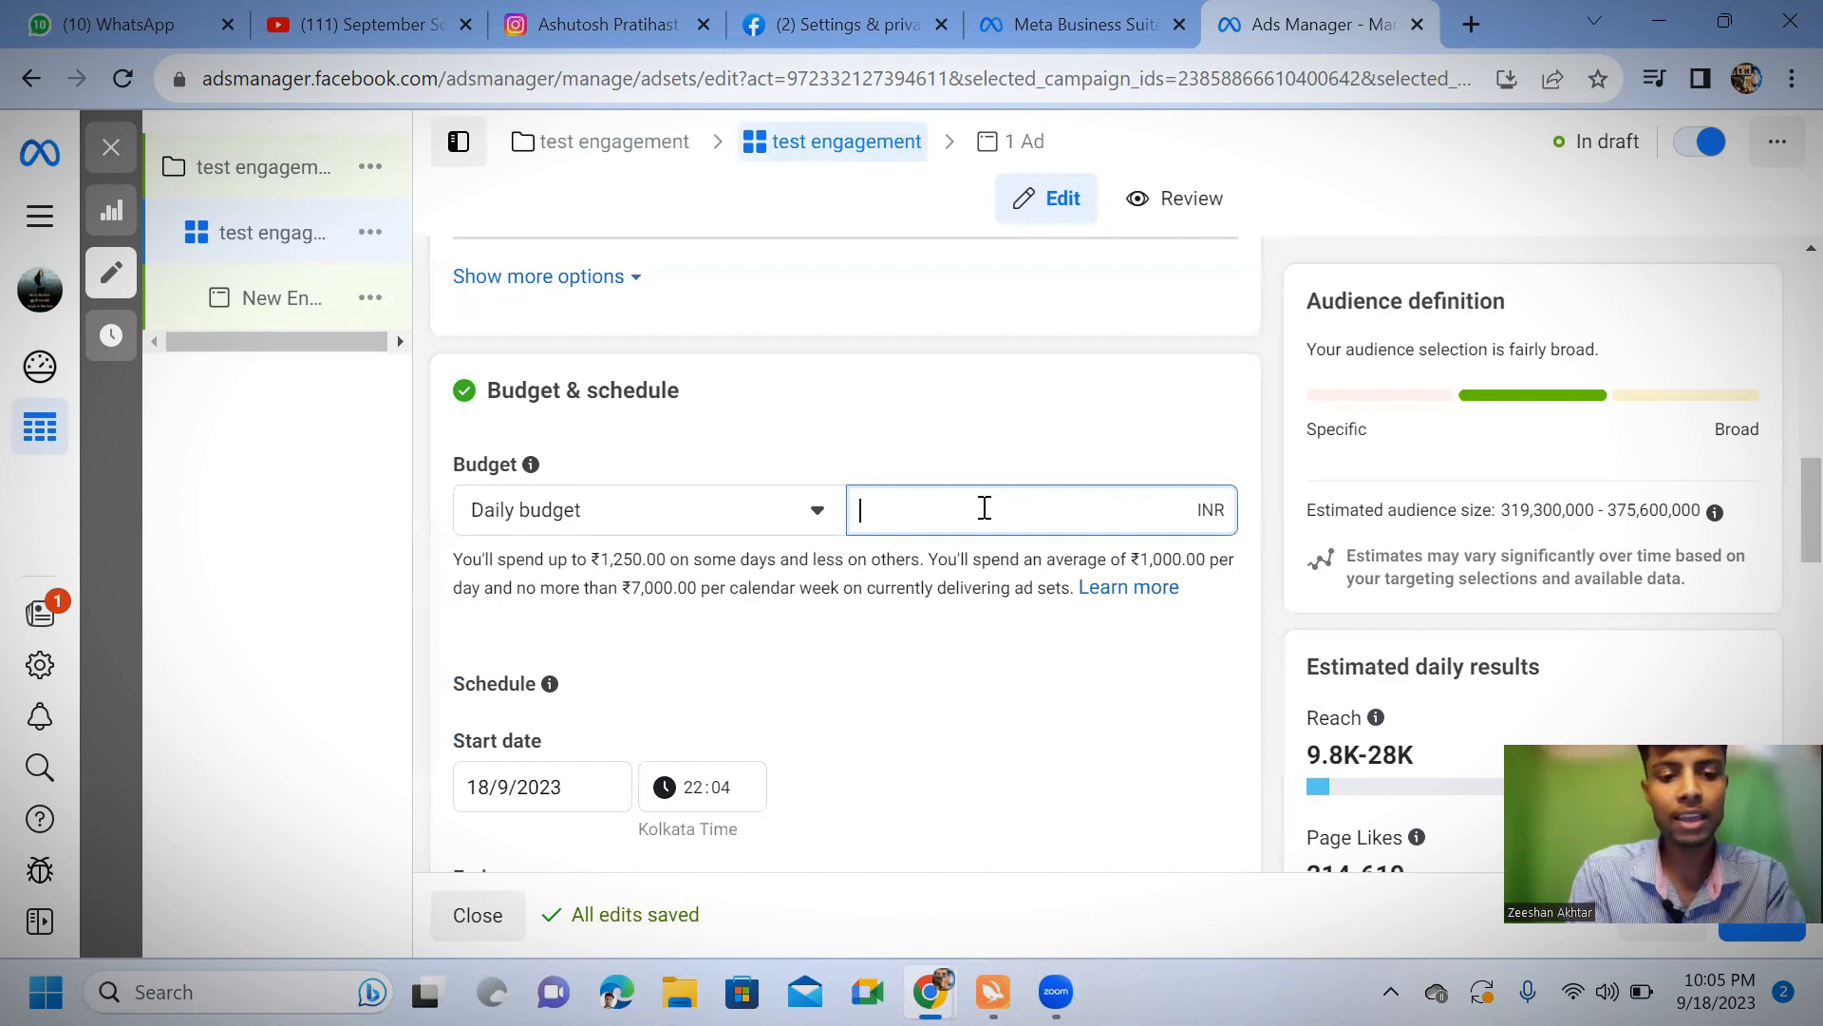
{"action": "type", "text": "11"}
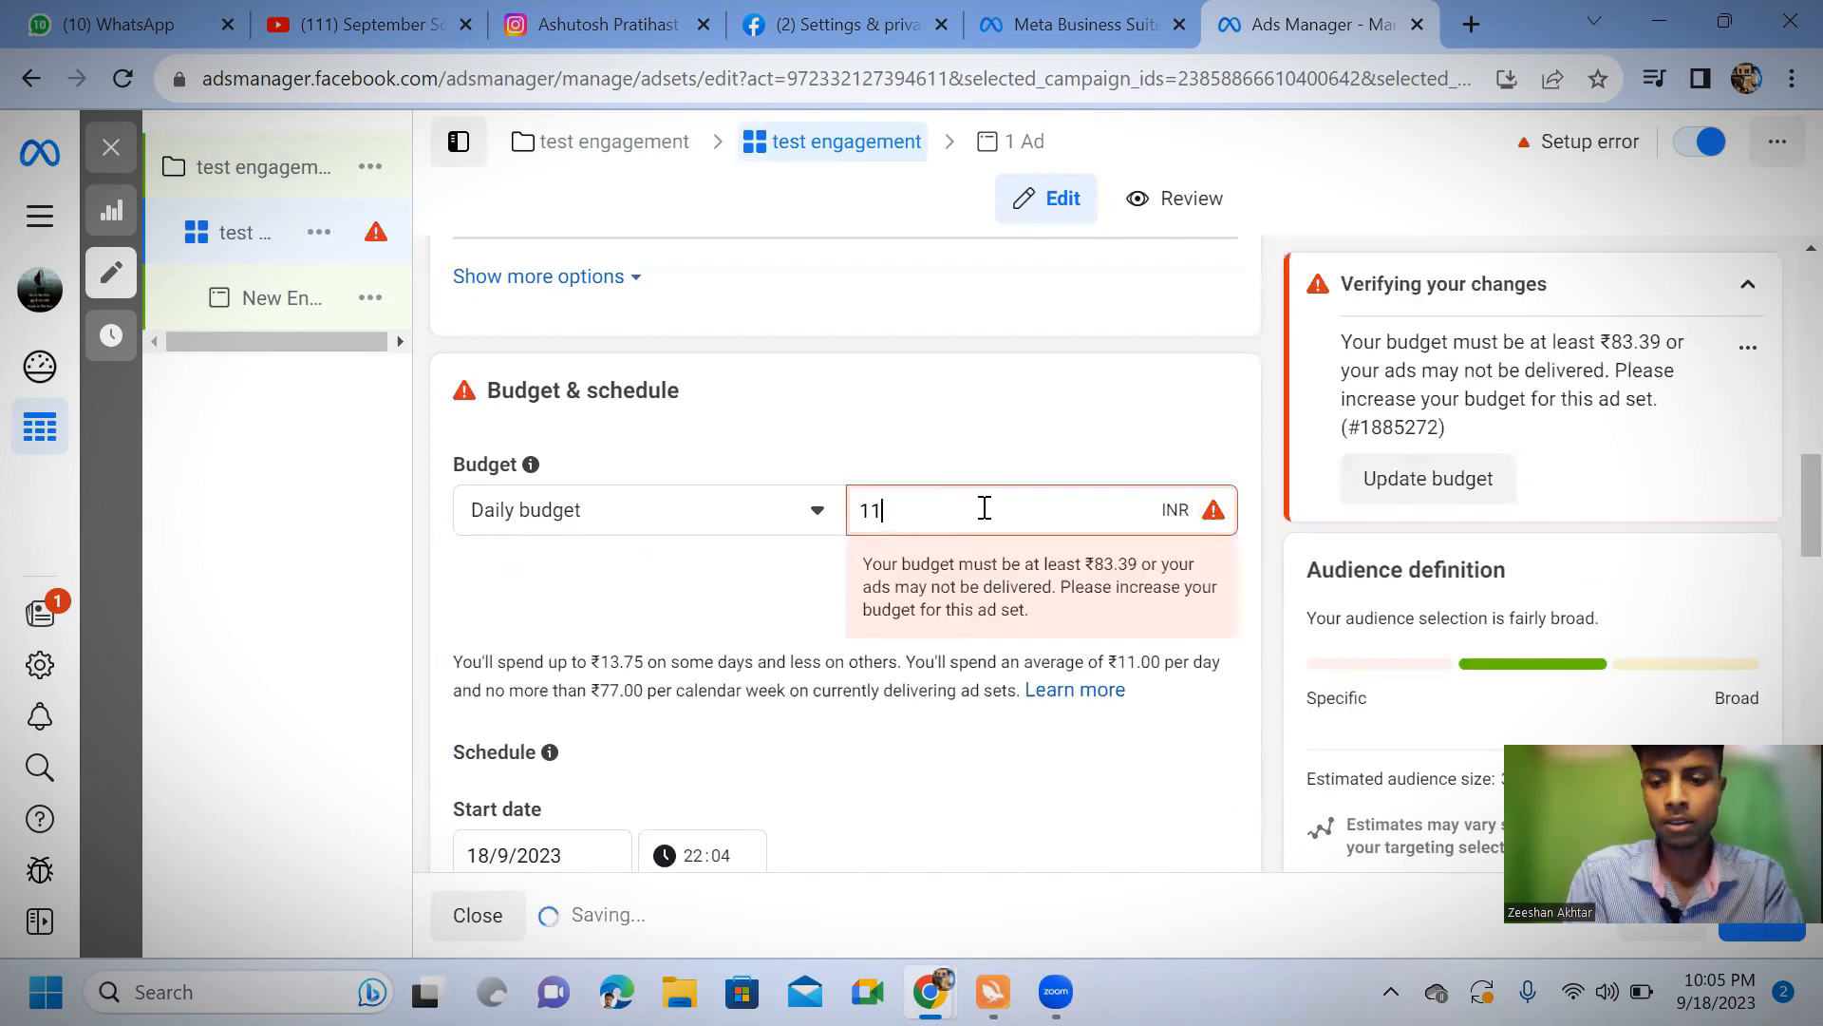
{"action": "type", "text": "13"}
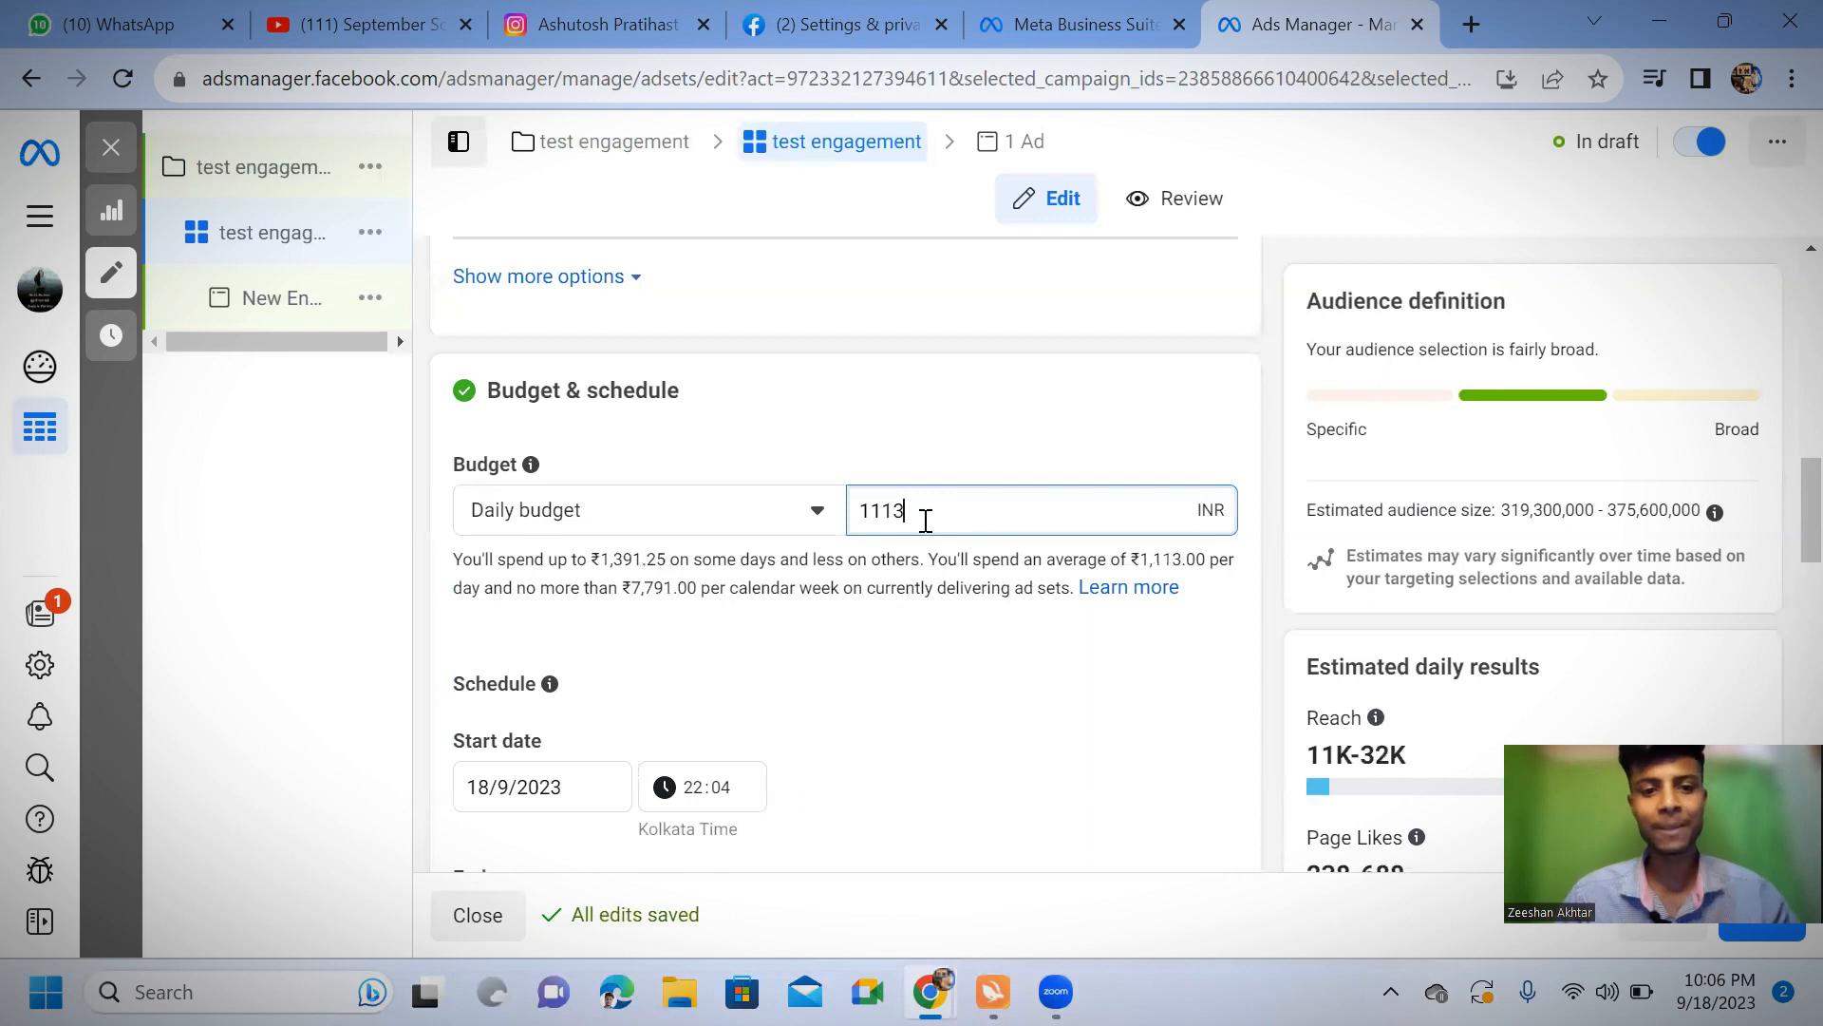
Schedule the ad set to start on 19/9/2023 at 12:00
{"action": "scroll", "coordinate": [921, 517], "scroll_direction": "down", "scroll_amount": 4}
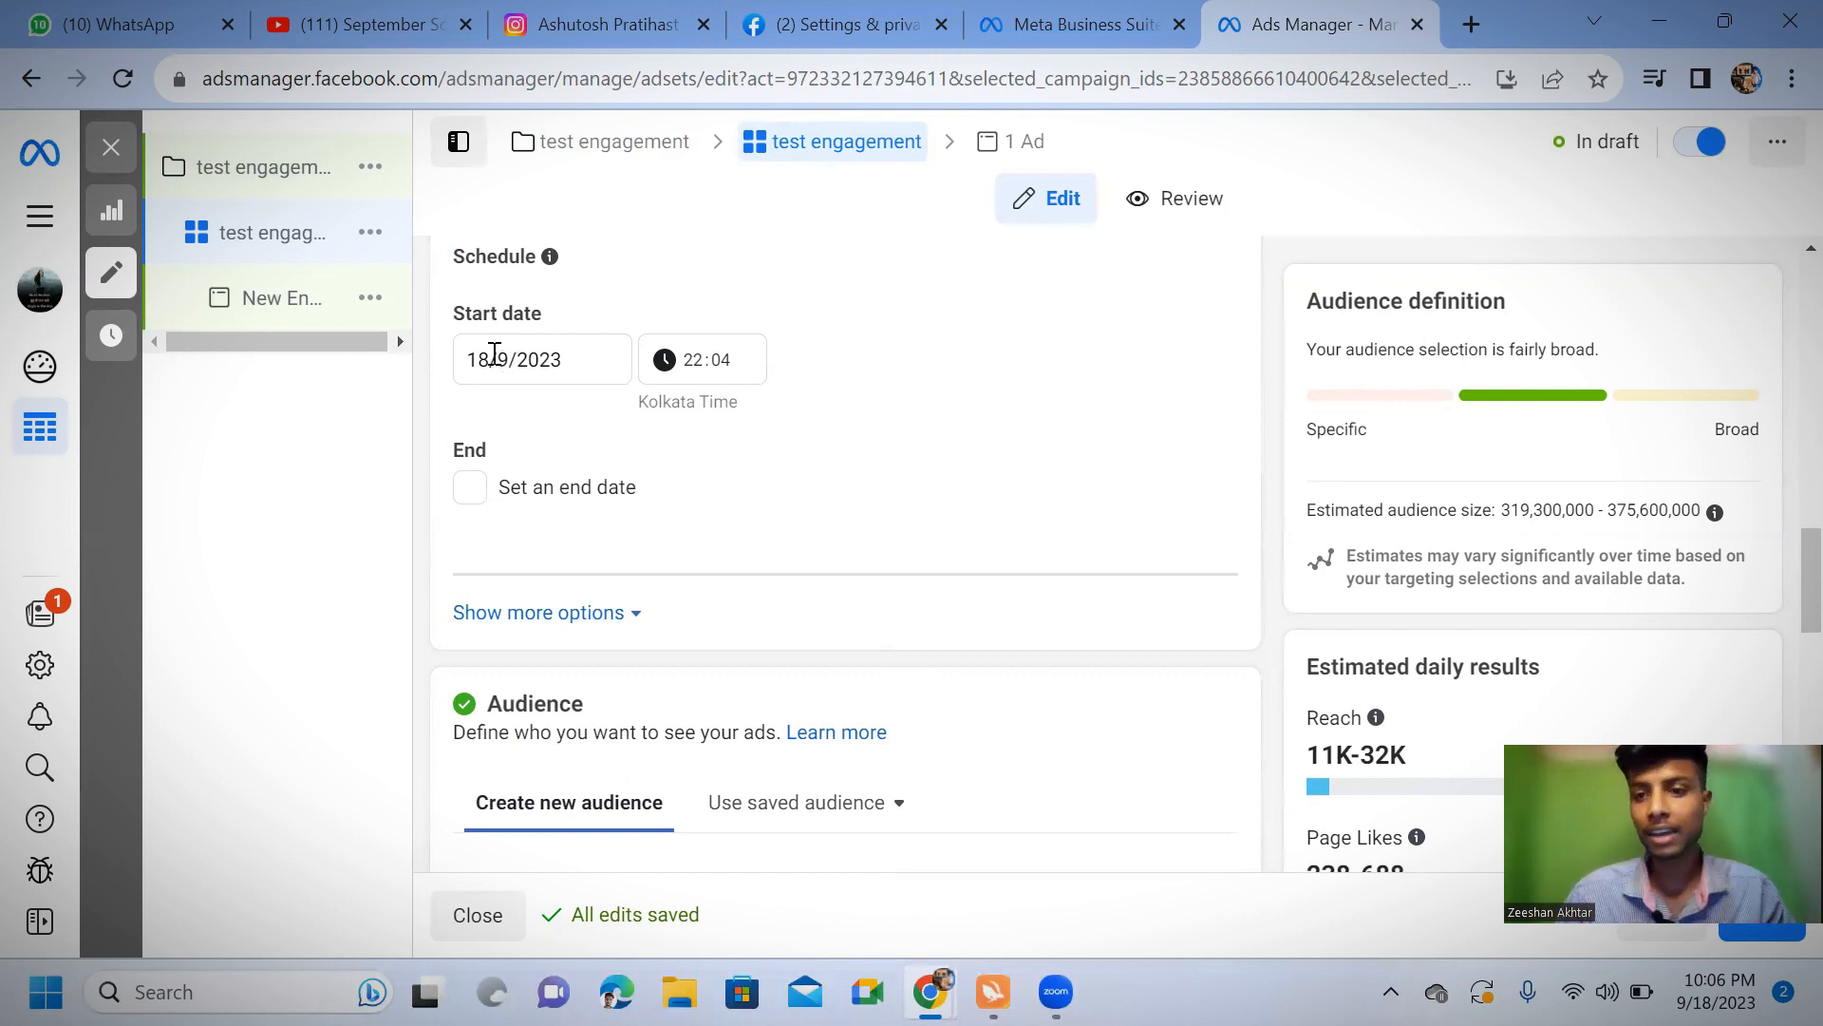
{"action": "left_click", "coordinate": [495, 352]}
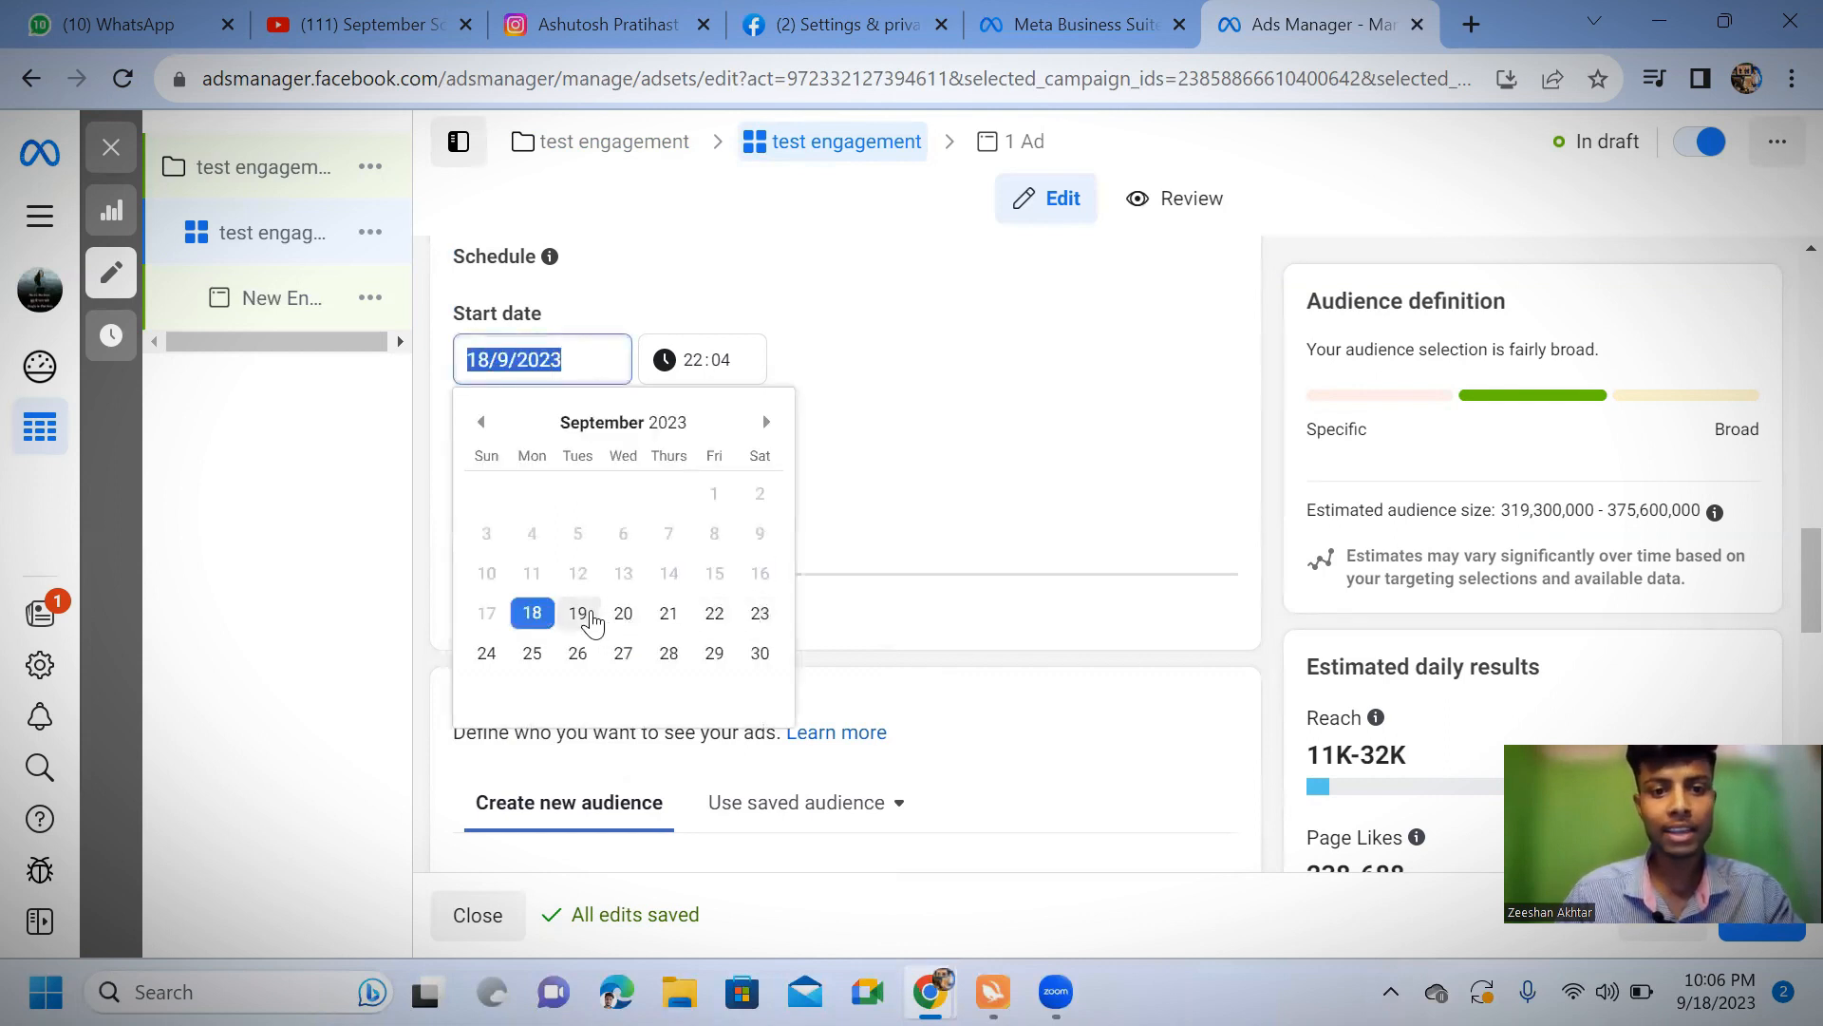
{"action": "left_click", "coordinate": [593, 619]}
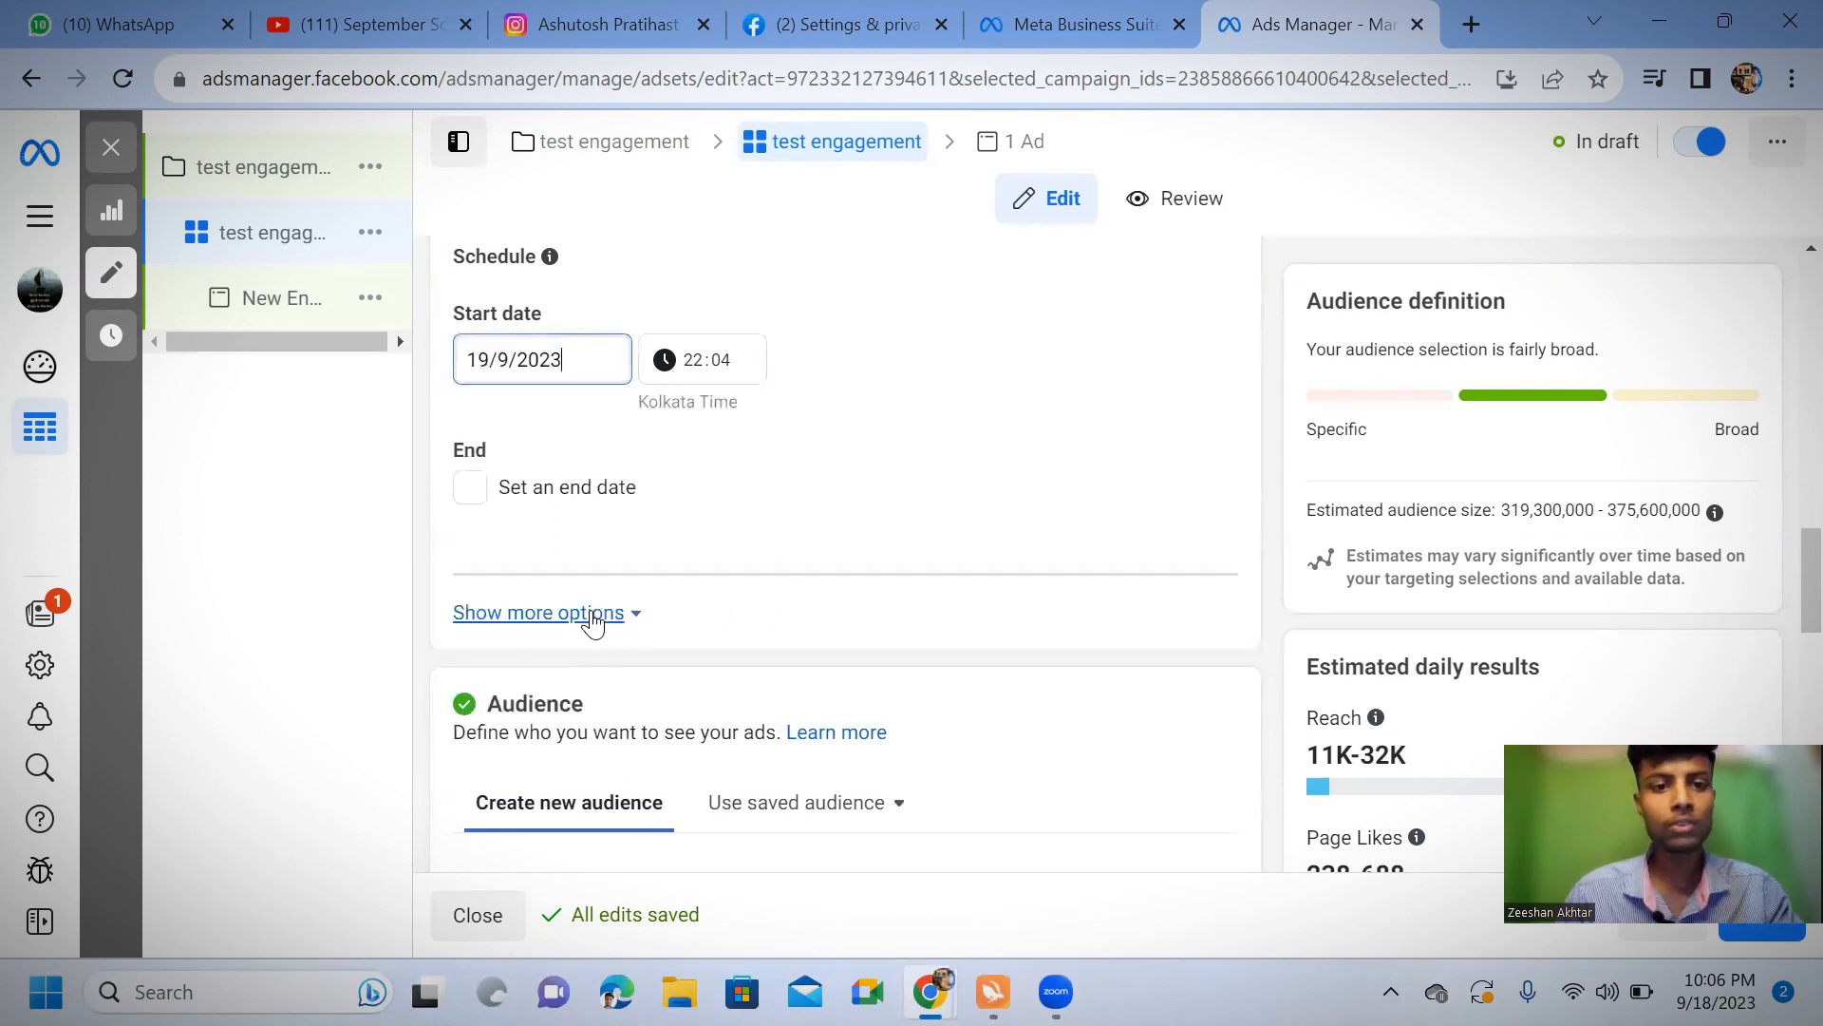
{"action": "left_click", "coordinate": [696, 363]}
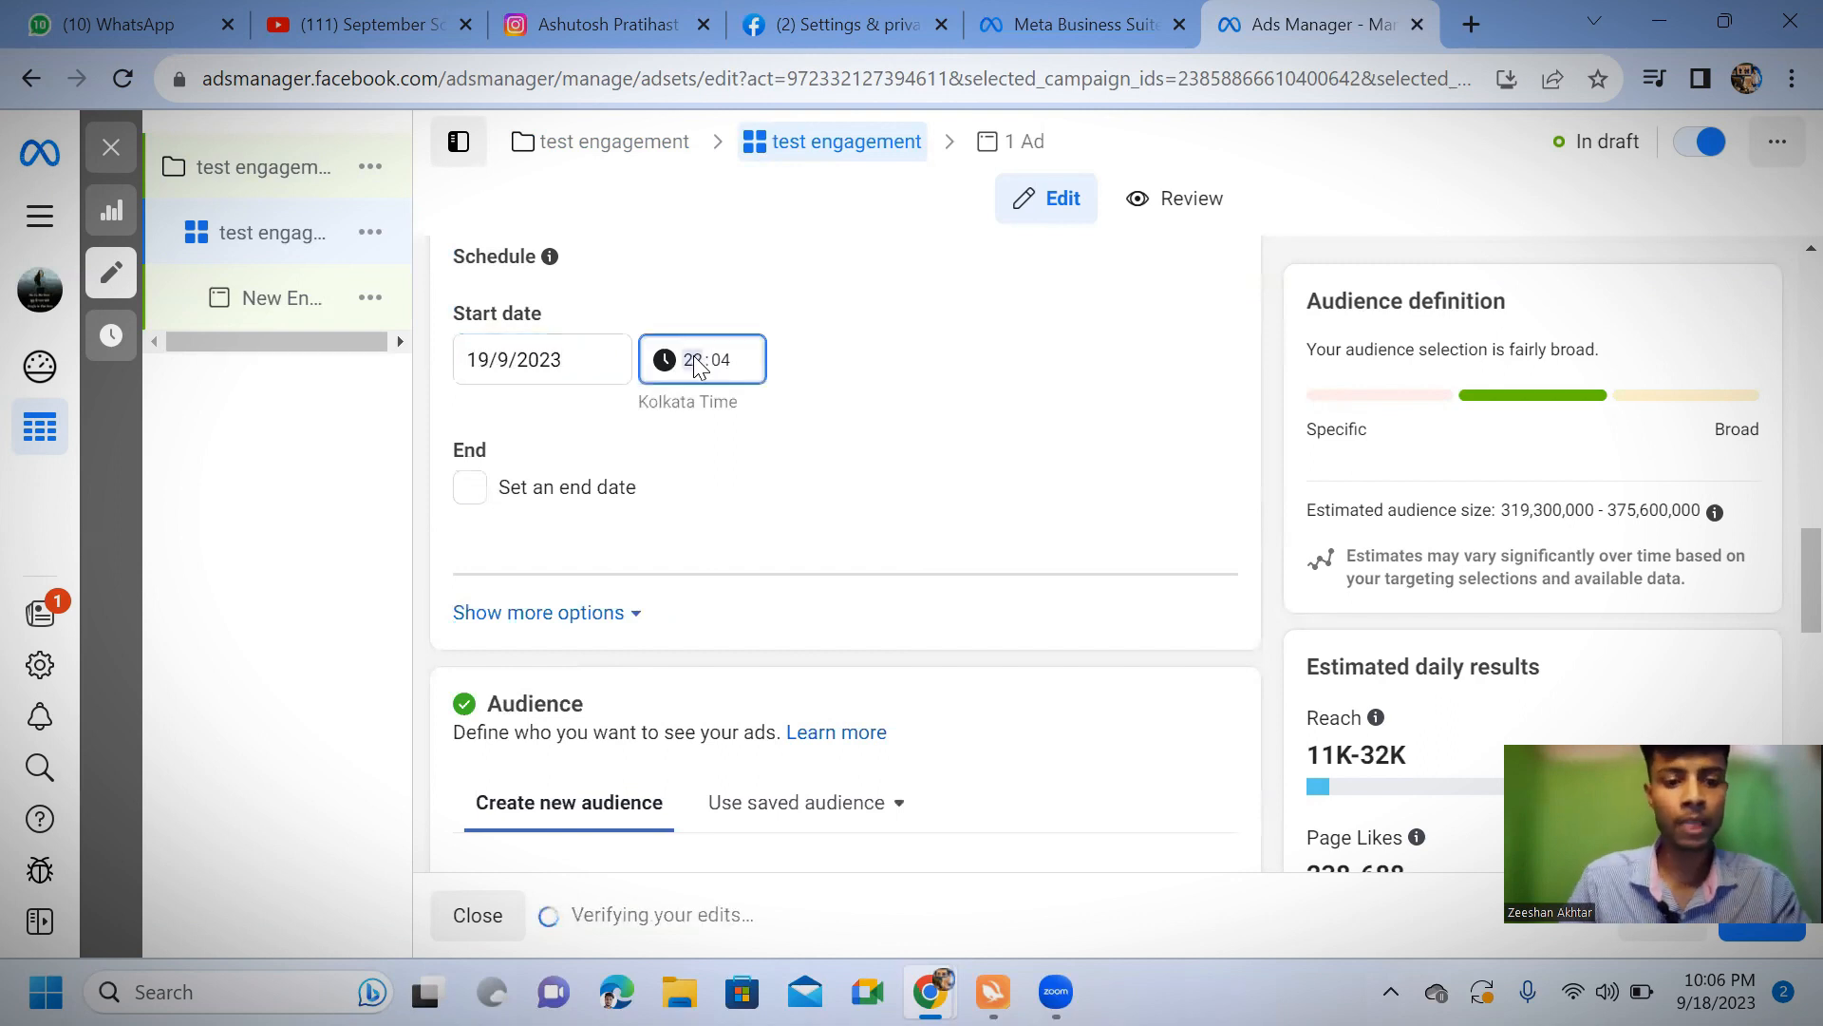
{"action": "type", "text": "10"}
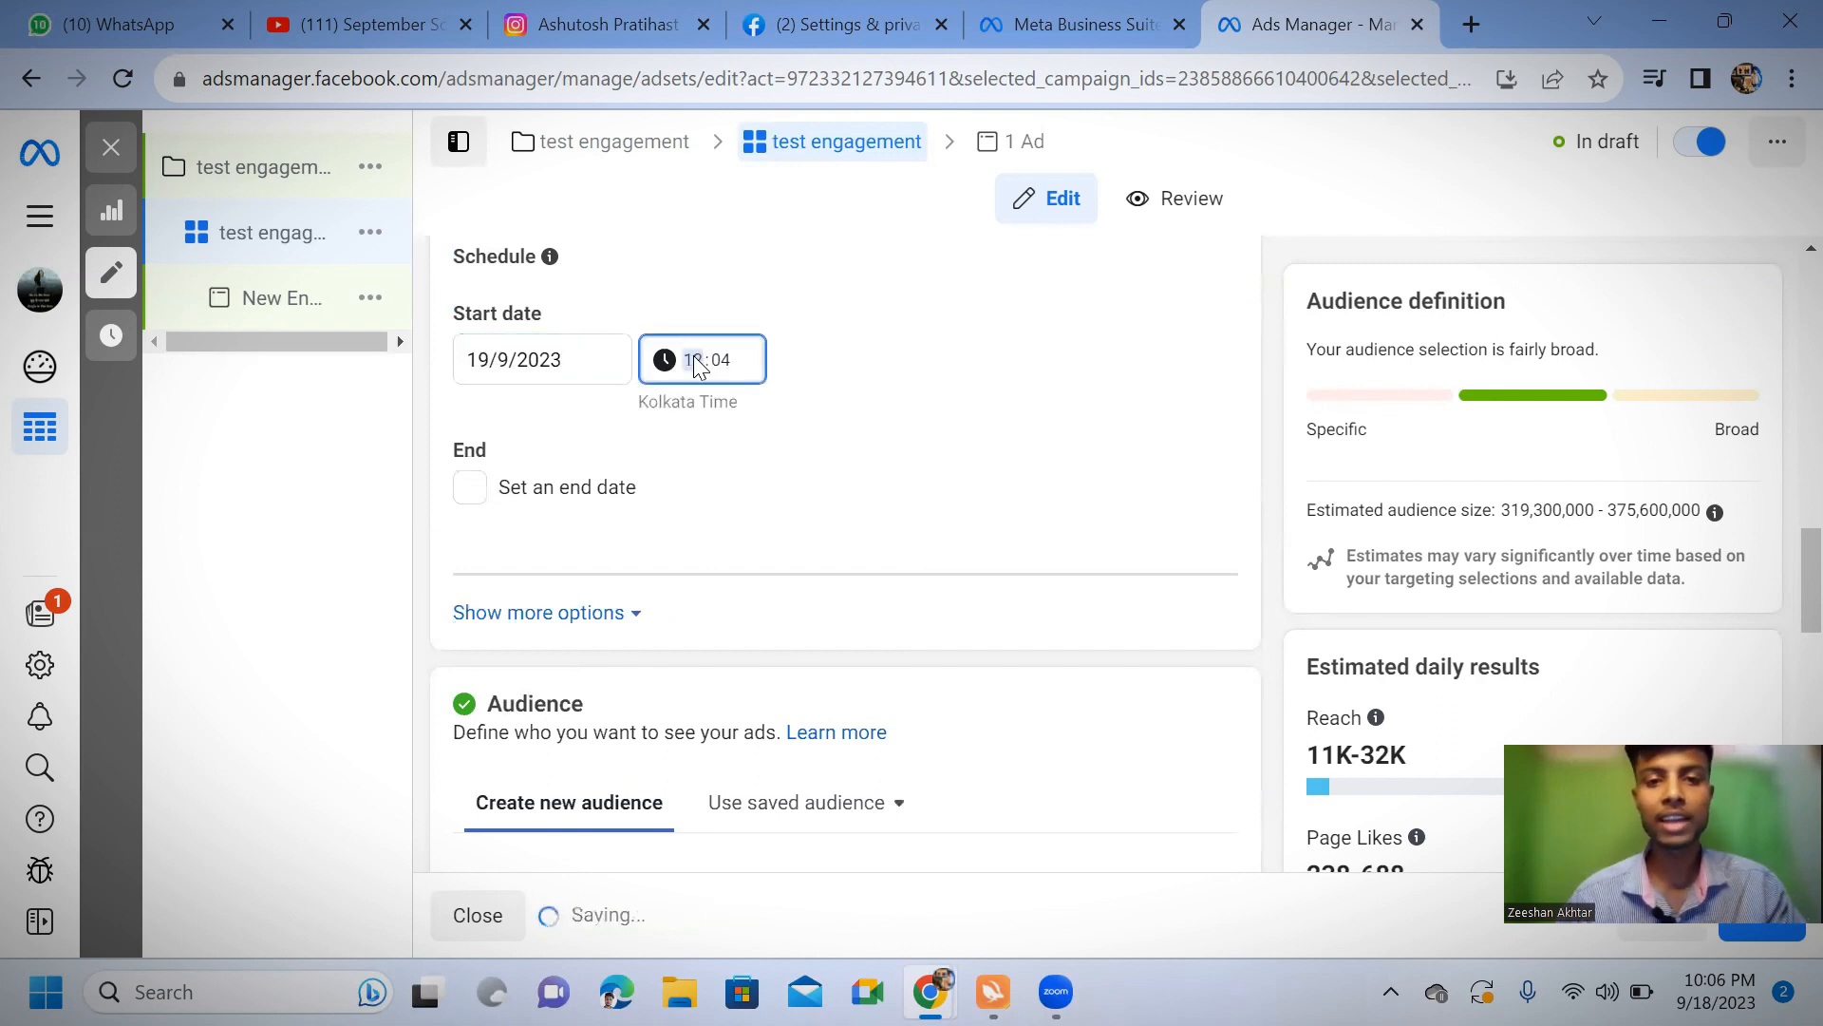
{"action": "left_click", "coordinate": [714, 356]}
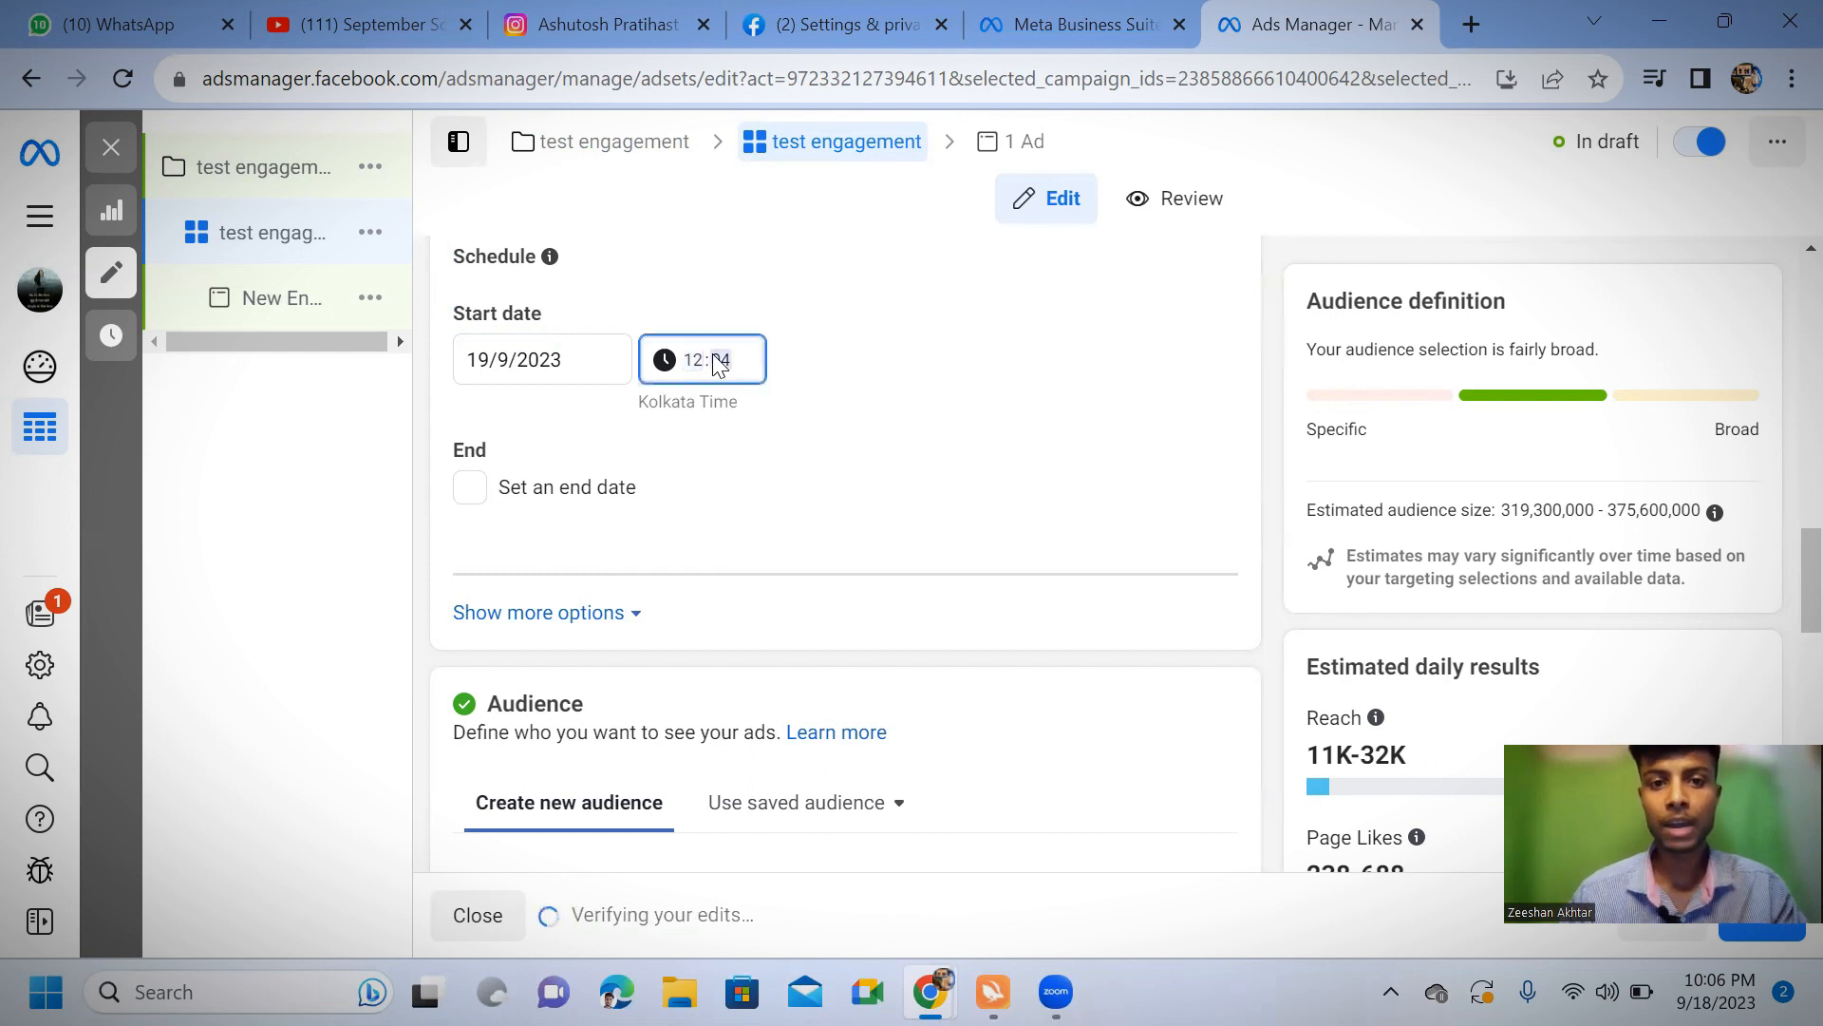
{"action": "type", "text": "00"}
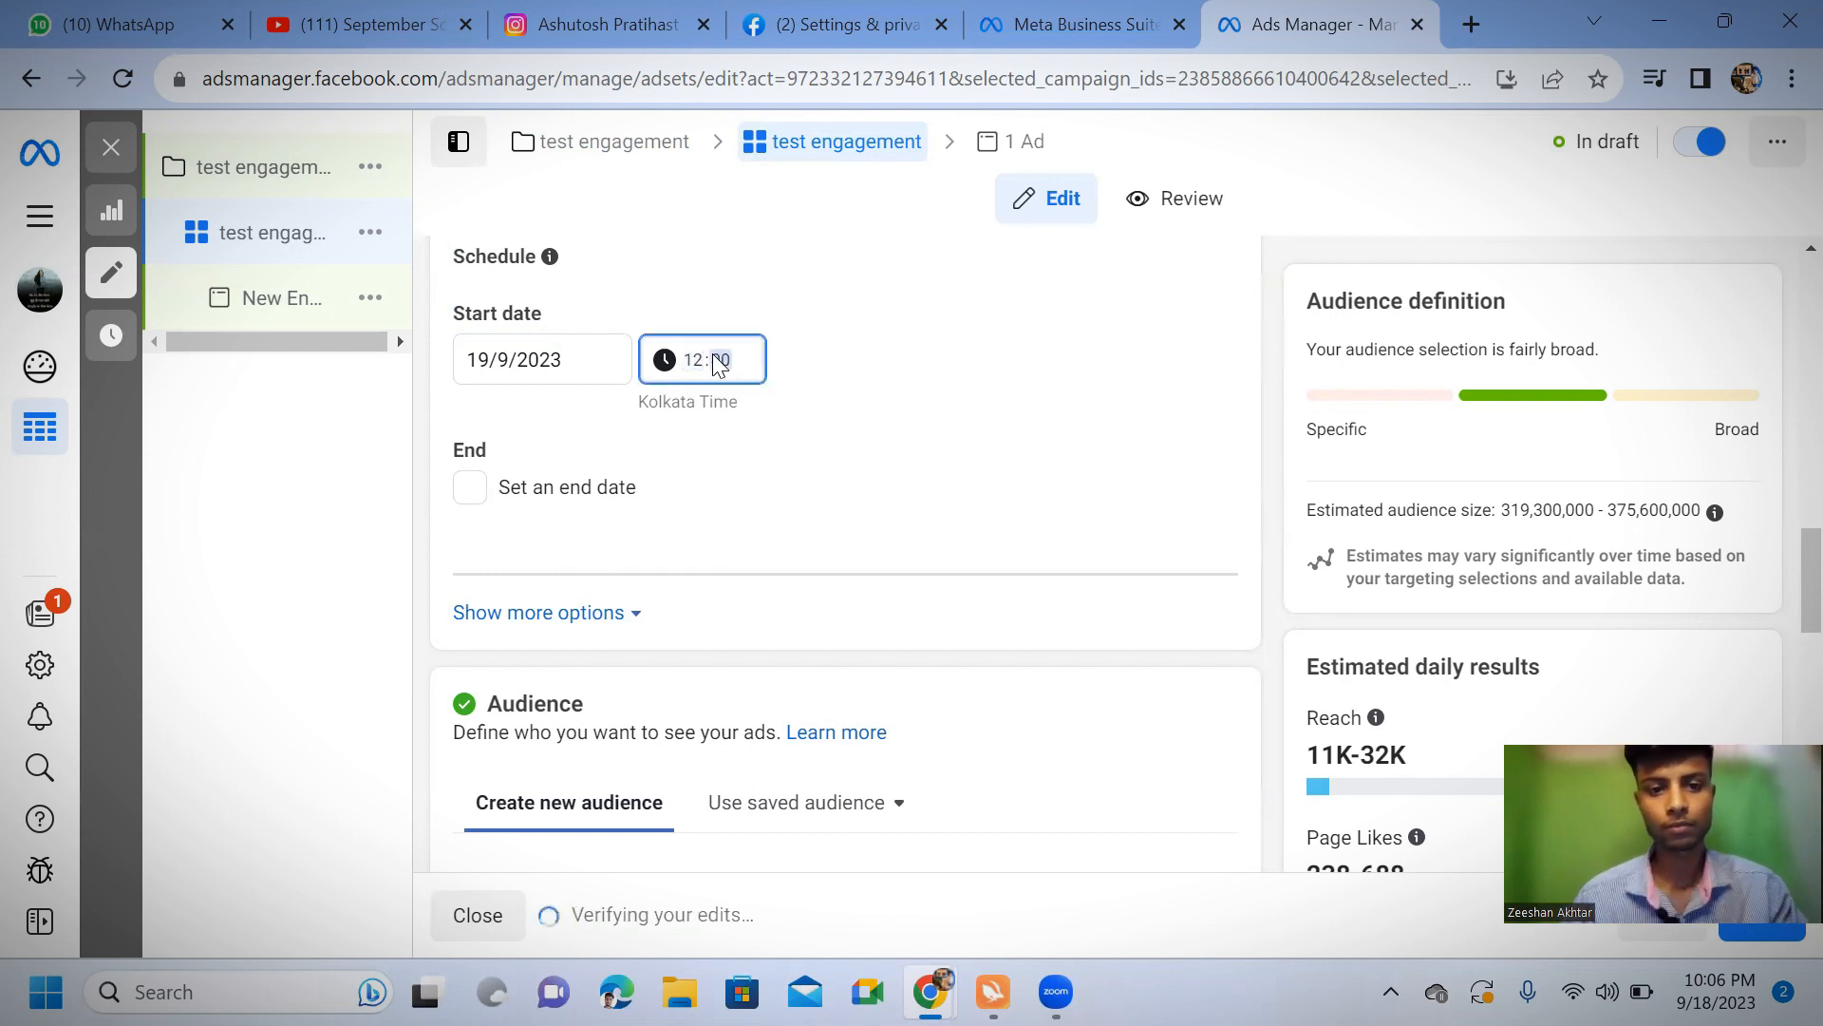
{"action": "left_click", "coordinate": [981, 494]}
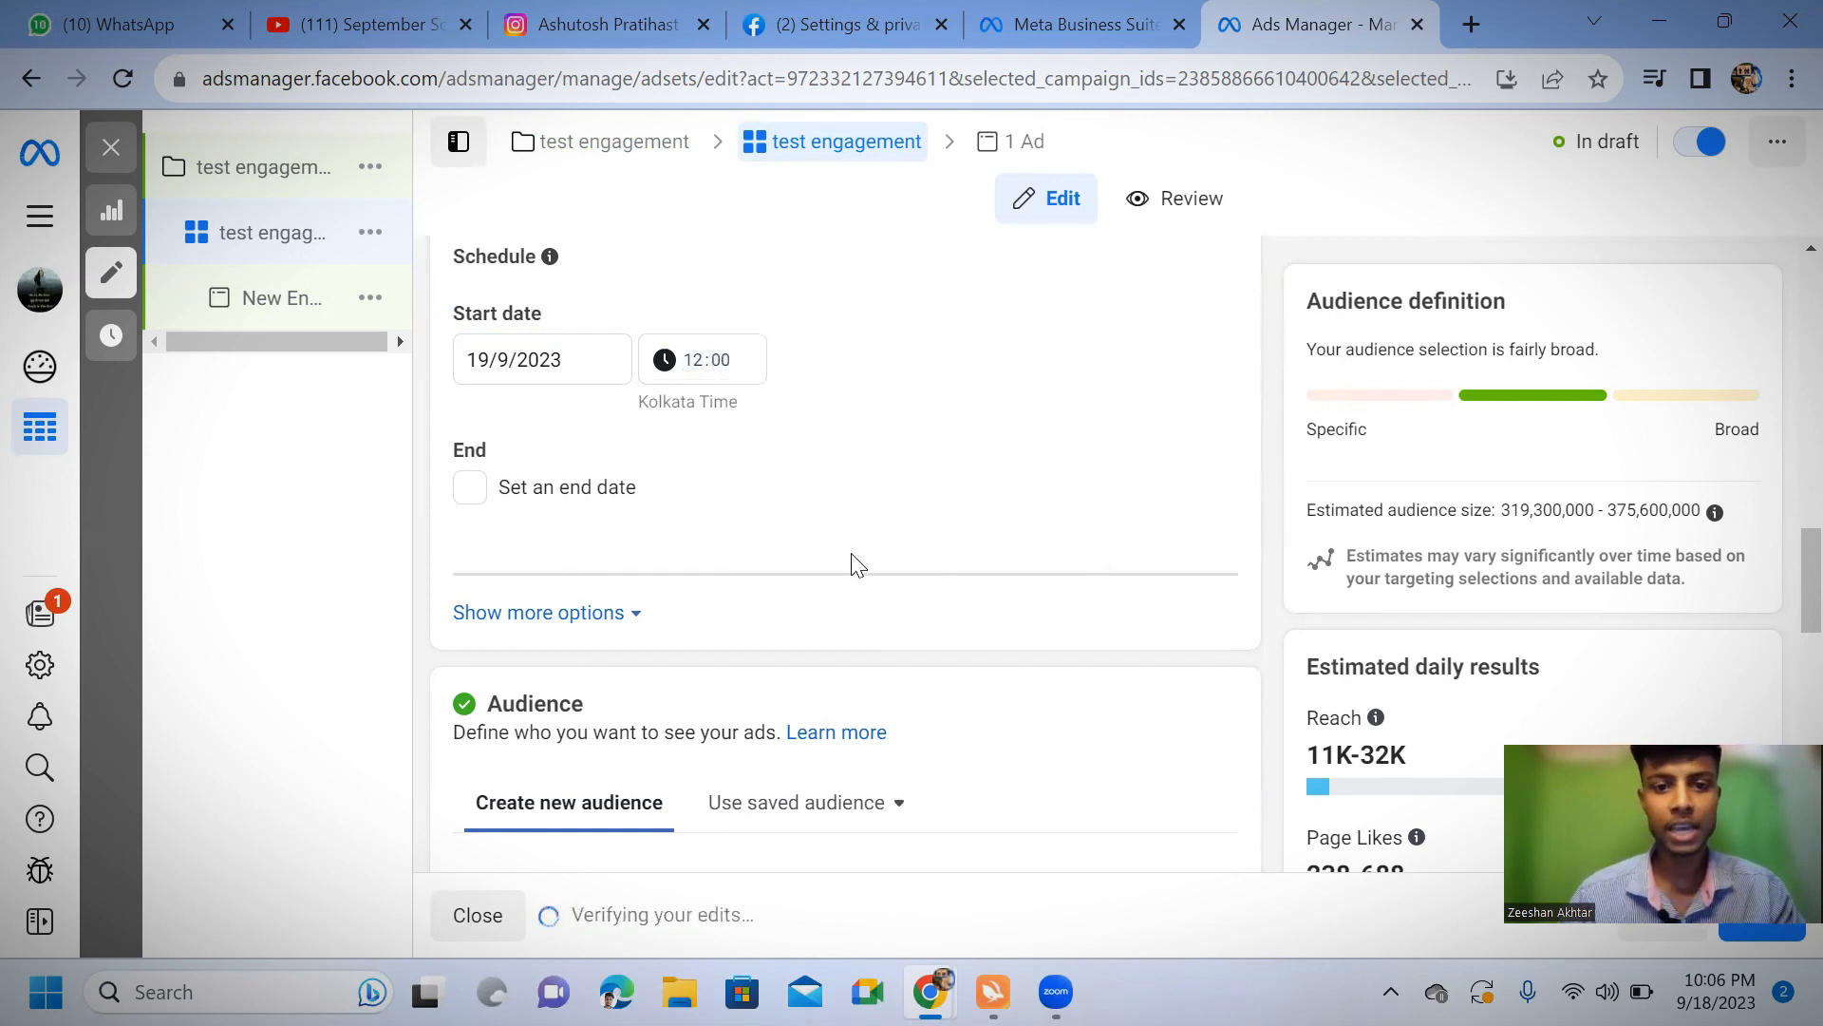
Open the new audience's Locations for editing and check the available Include and Exclude options
{"action": "scroll", "coordinate": [851, 565], "scroll_direction": "down", "scroll_amount": 3}
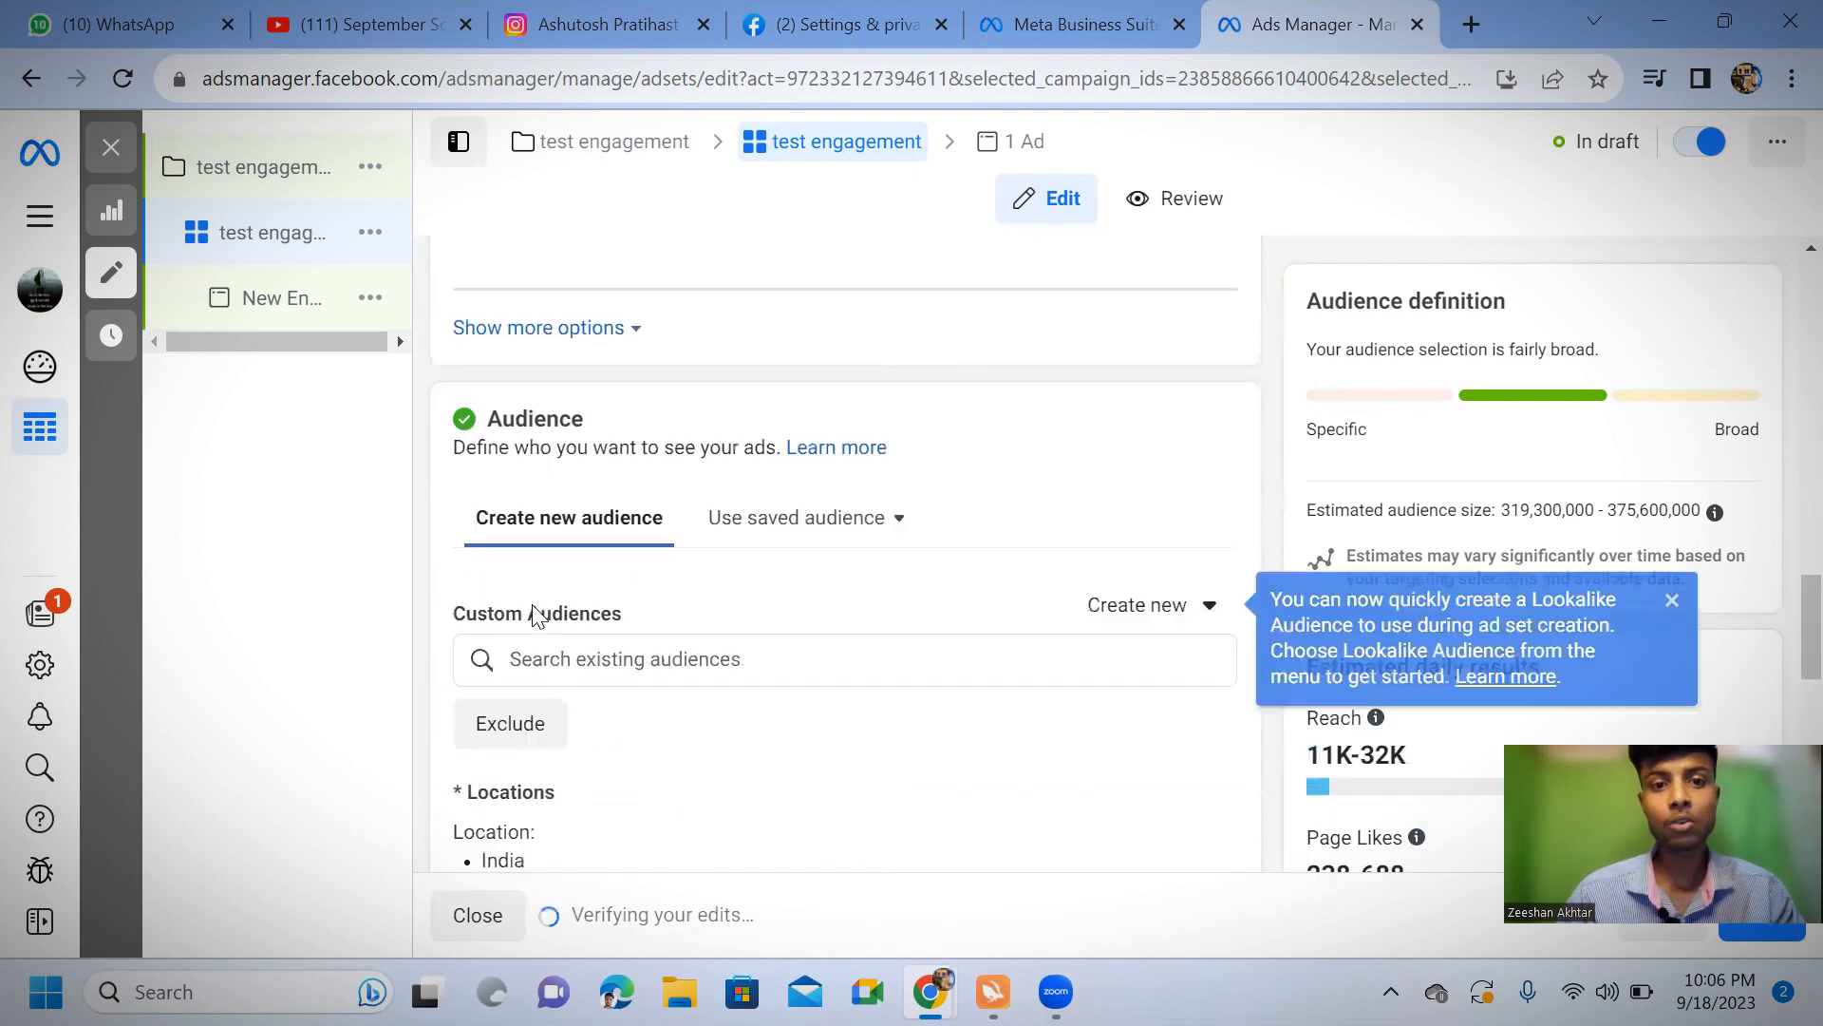
{"action": "scroll", "coordinate": [582, 652], "scroll_direction": "down", "scroll_amount": 2}
{"action": "mouse_move", "coordinate": [587, 656]}
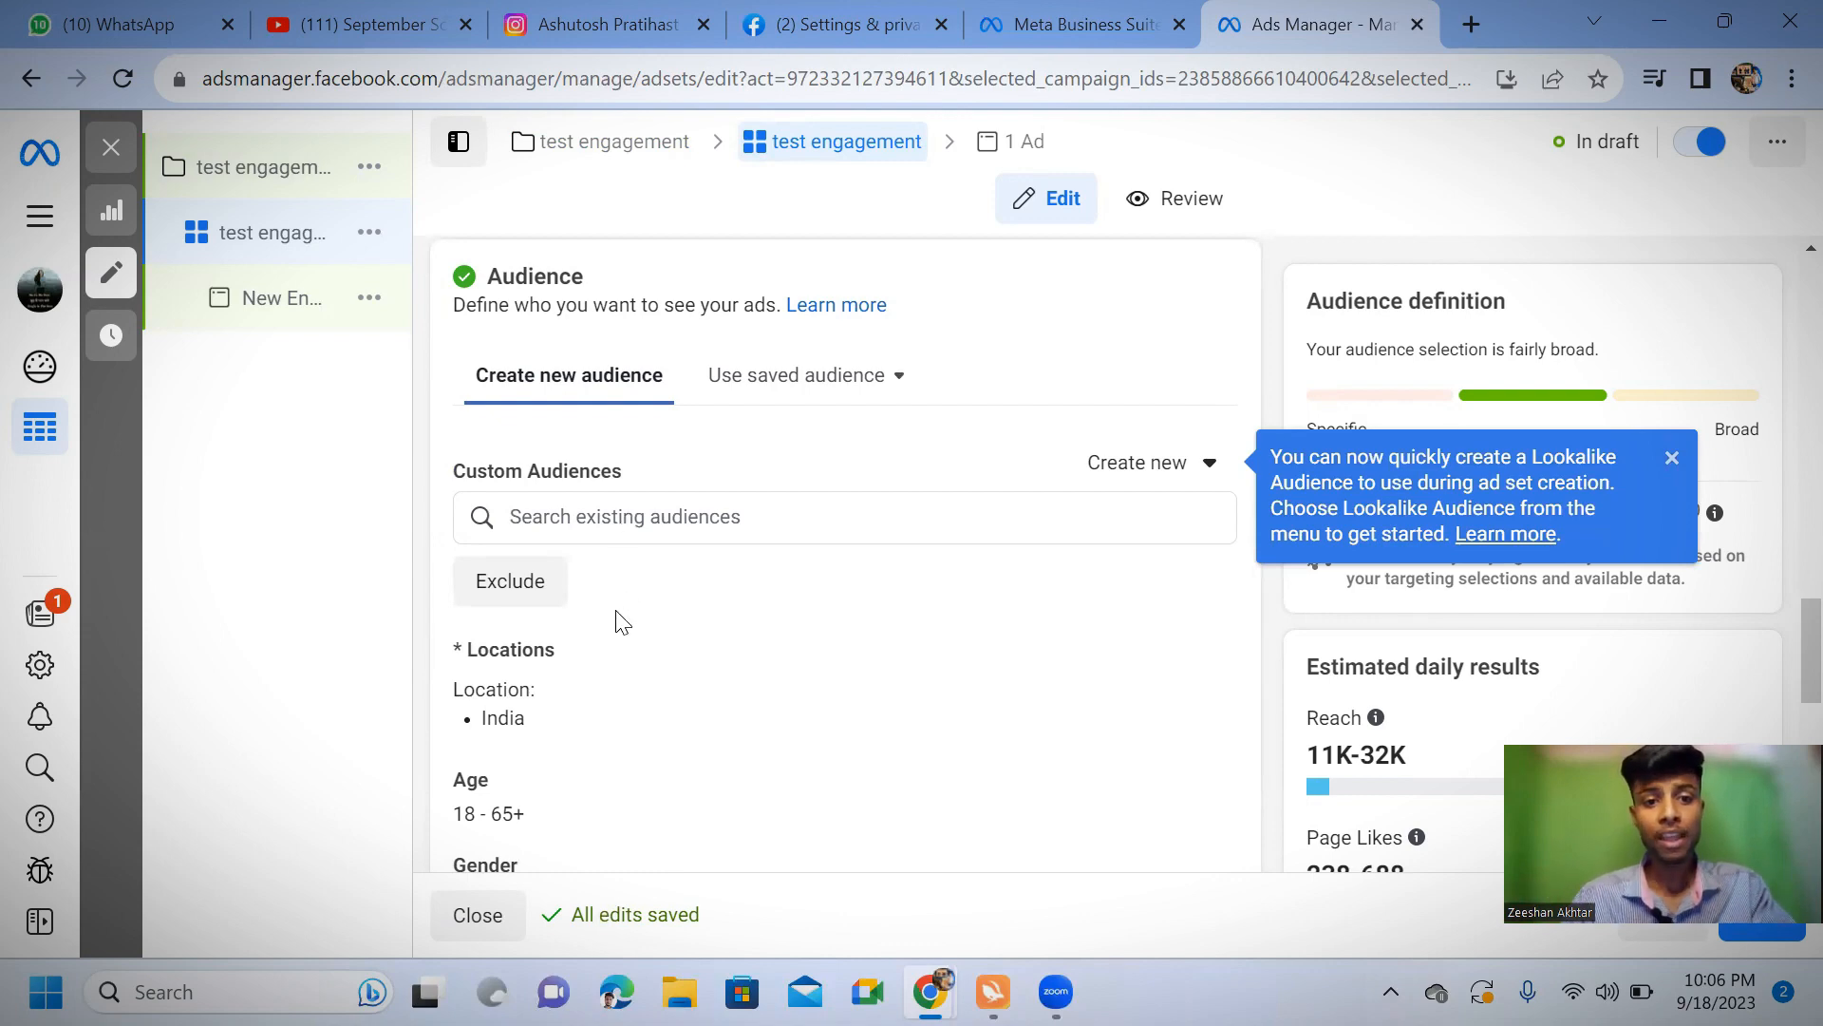
{"action": "scroll", "coordinate": [618, 617], "scroll_direction": "down", "scroll_amount": 2}
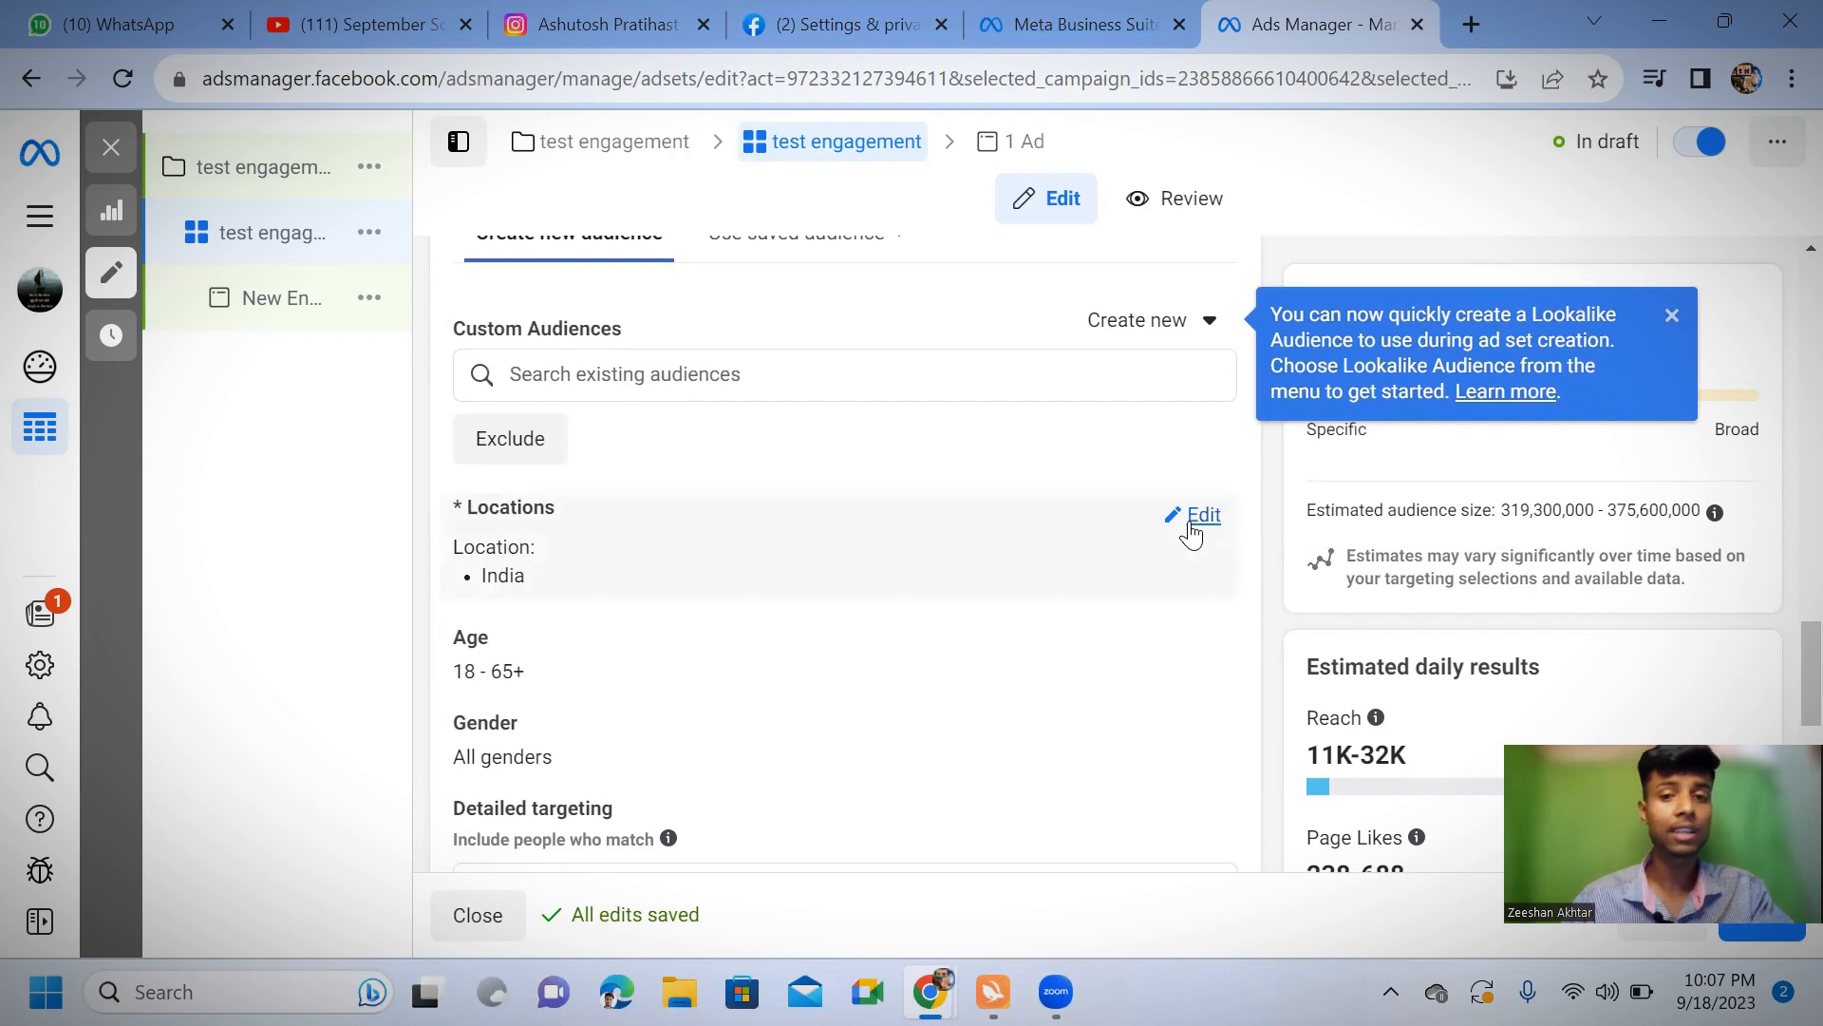
{"action": "left_click", "coordinate": [1202, 516]}
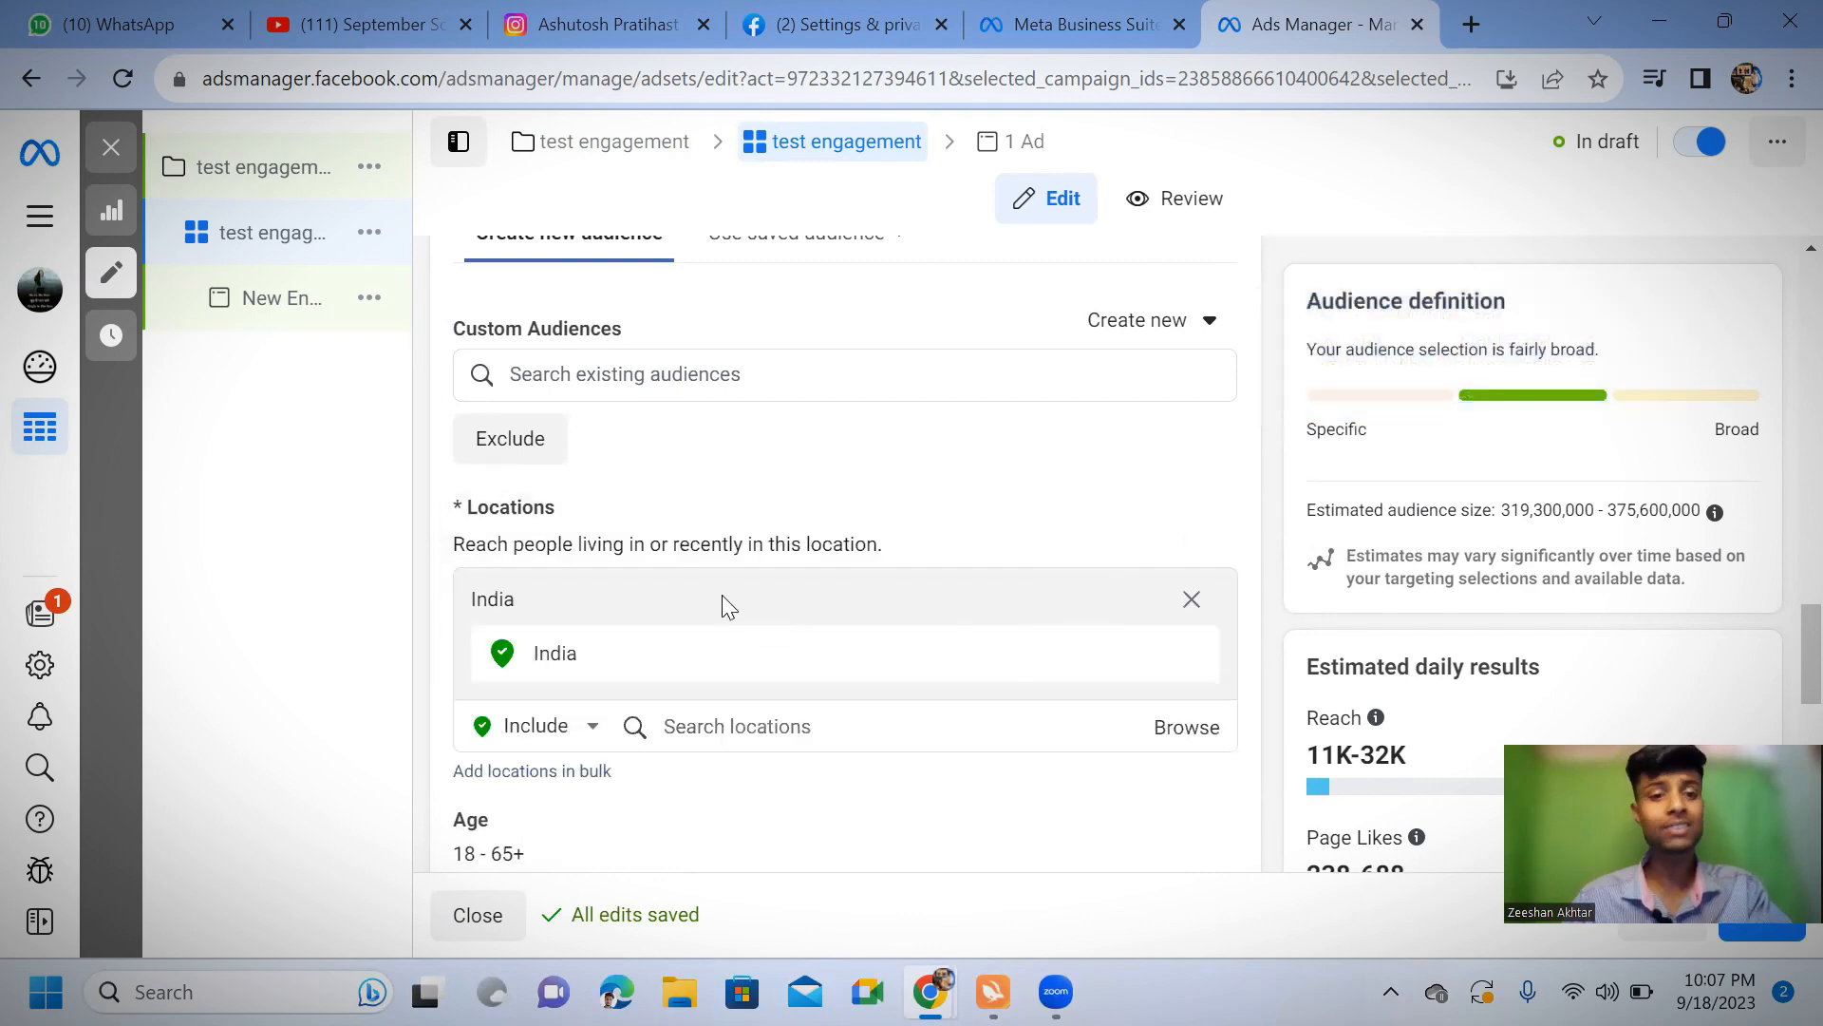
{"action": "scroll", "coordinate": [722, 605], "scroll_direction": "down", "scroll_amount": 3}
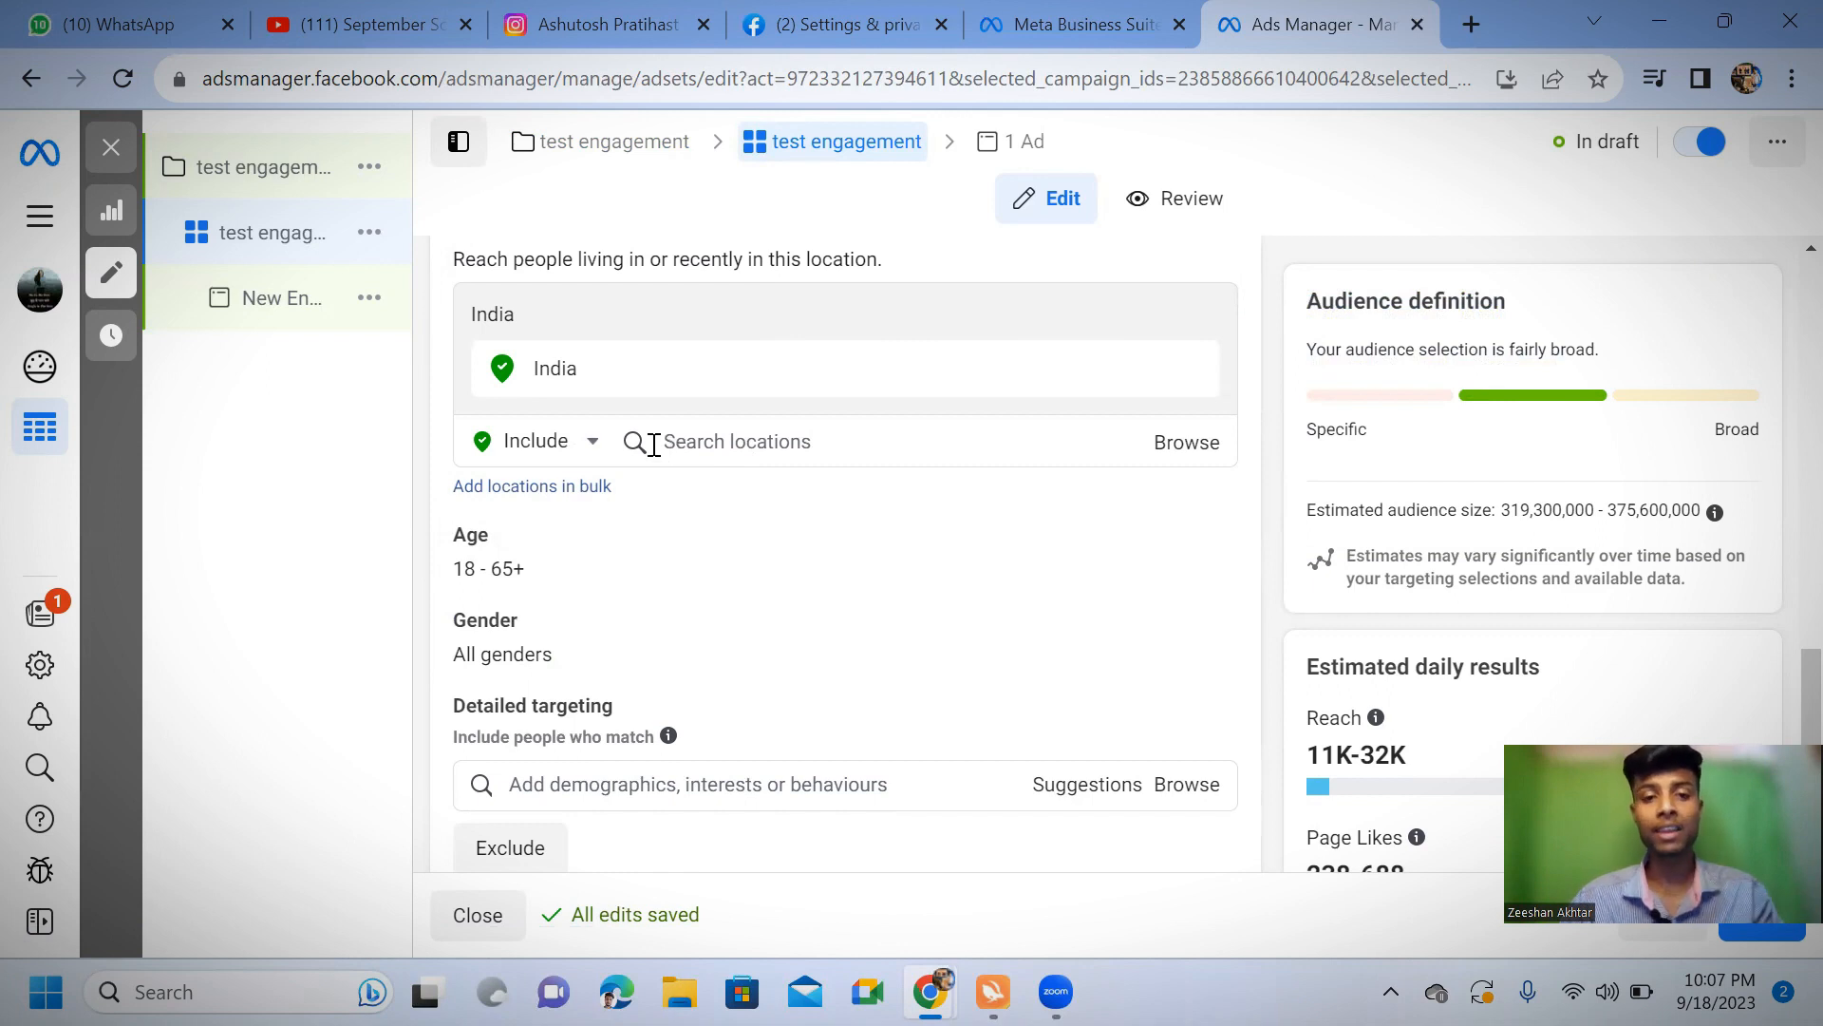
{"action": "left_click", "coordinate": [595, 442]}
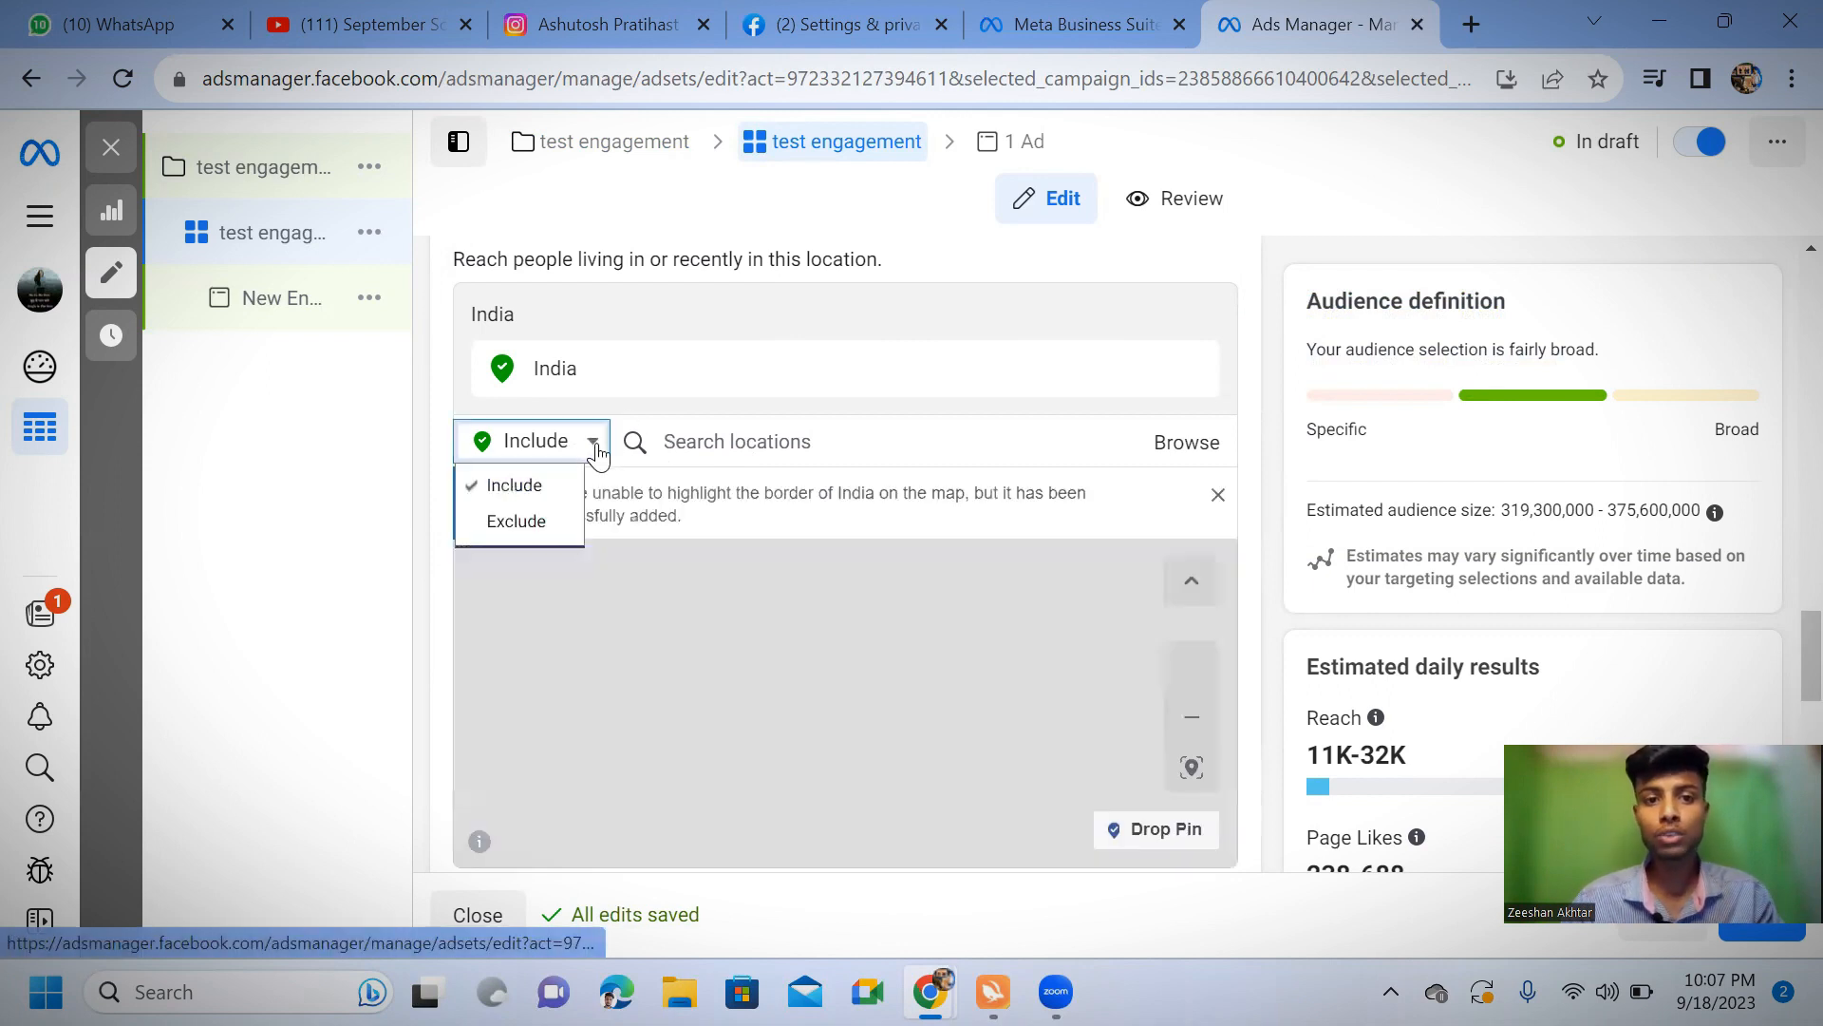
{"action": "left_click", "coordinate": [596, 443]}
{"action": "left_click", "coordinate": [596, 444]}
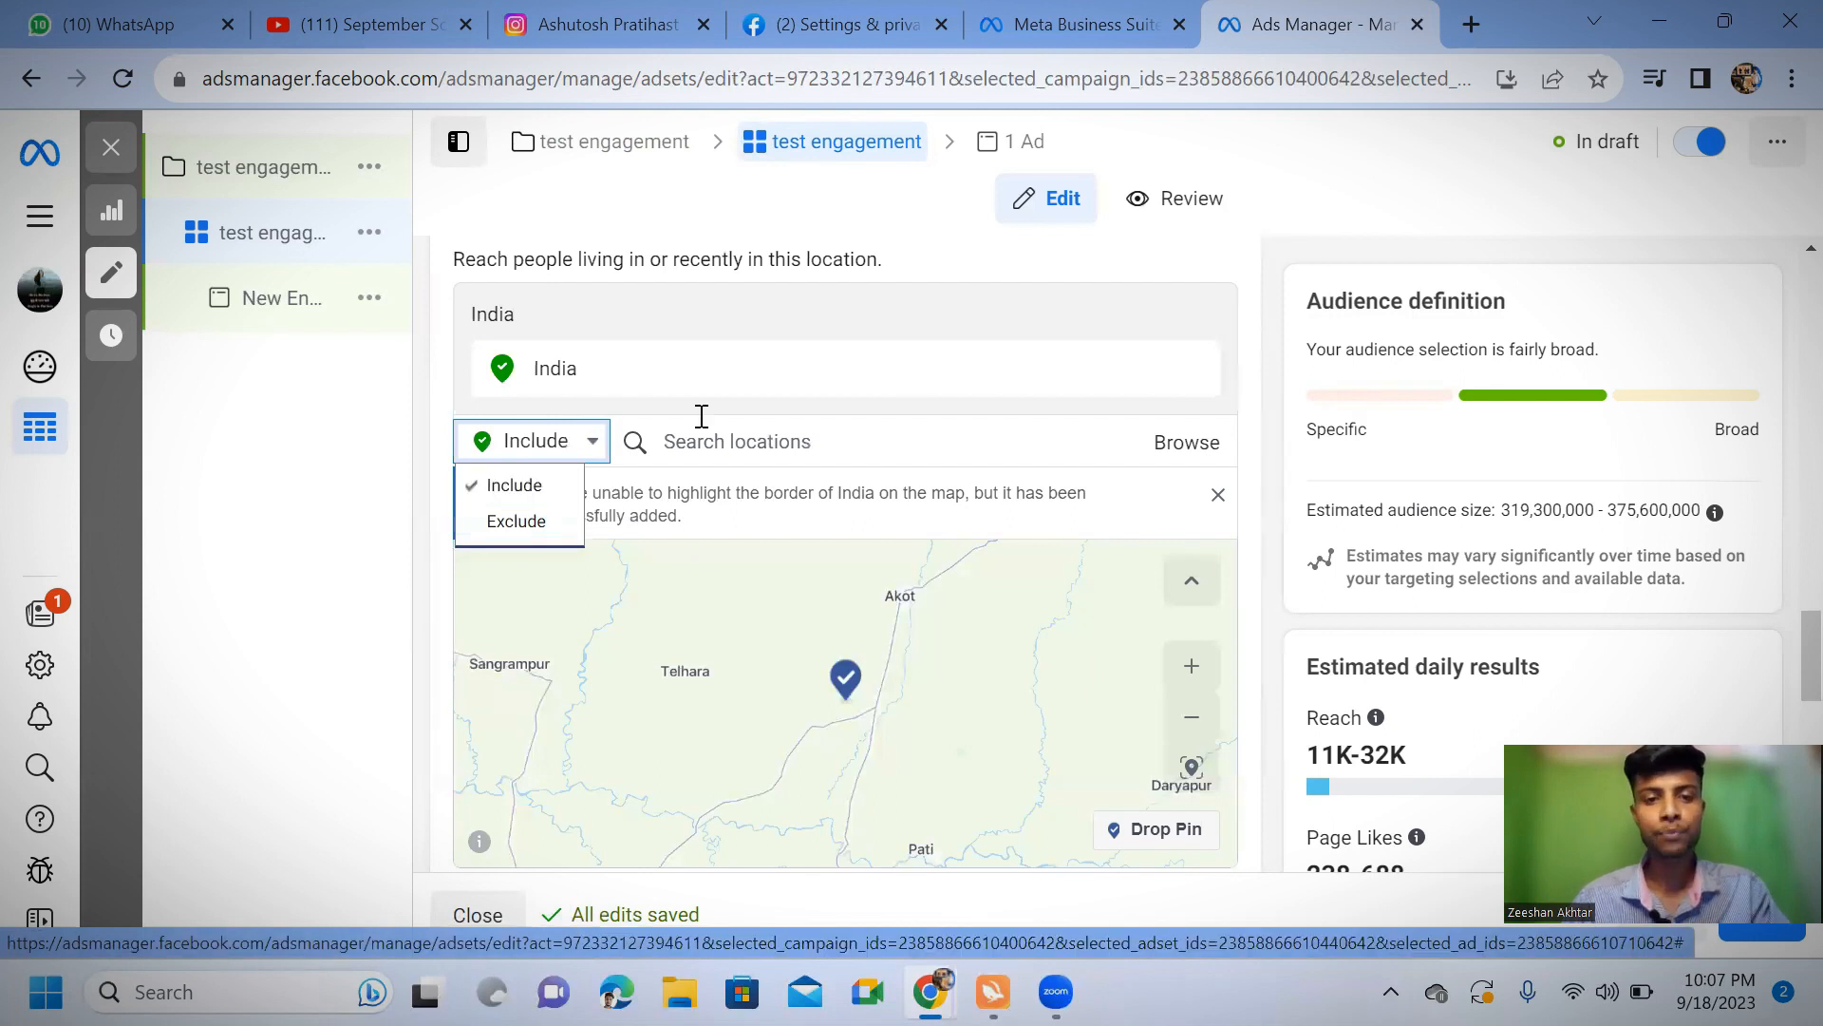
Include Madhya Pradesh, India as a target location of the ad set's audience
{"action": "left_click", "coordinate": [731, 442]}
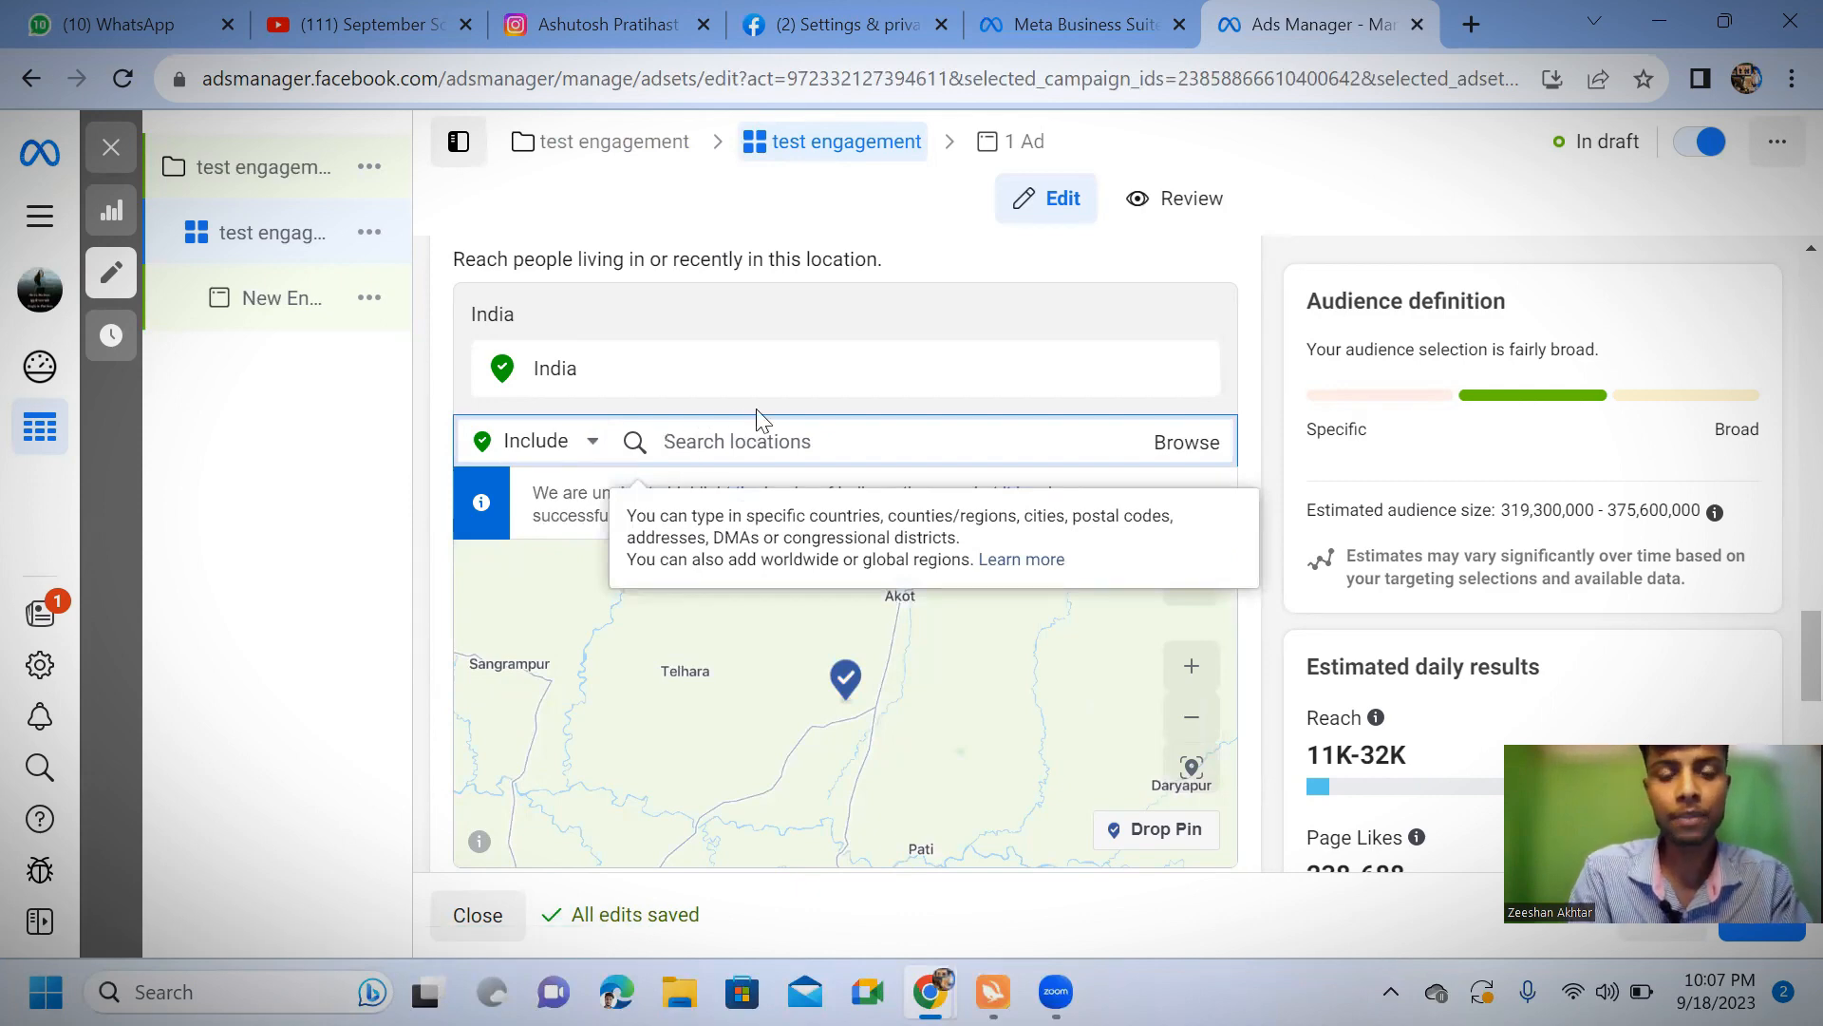
{"action": "type", "text": "madhya"}
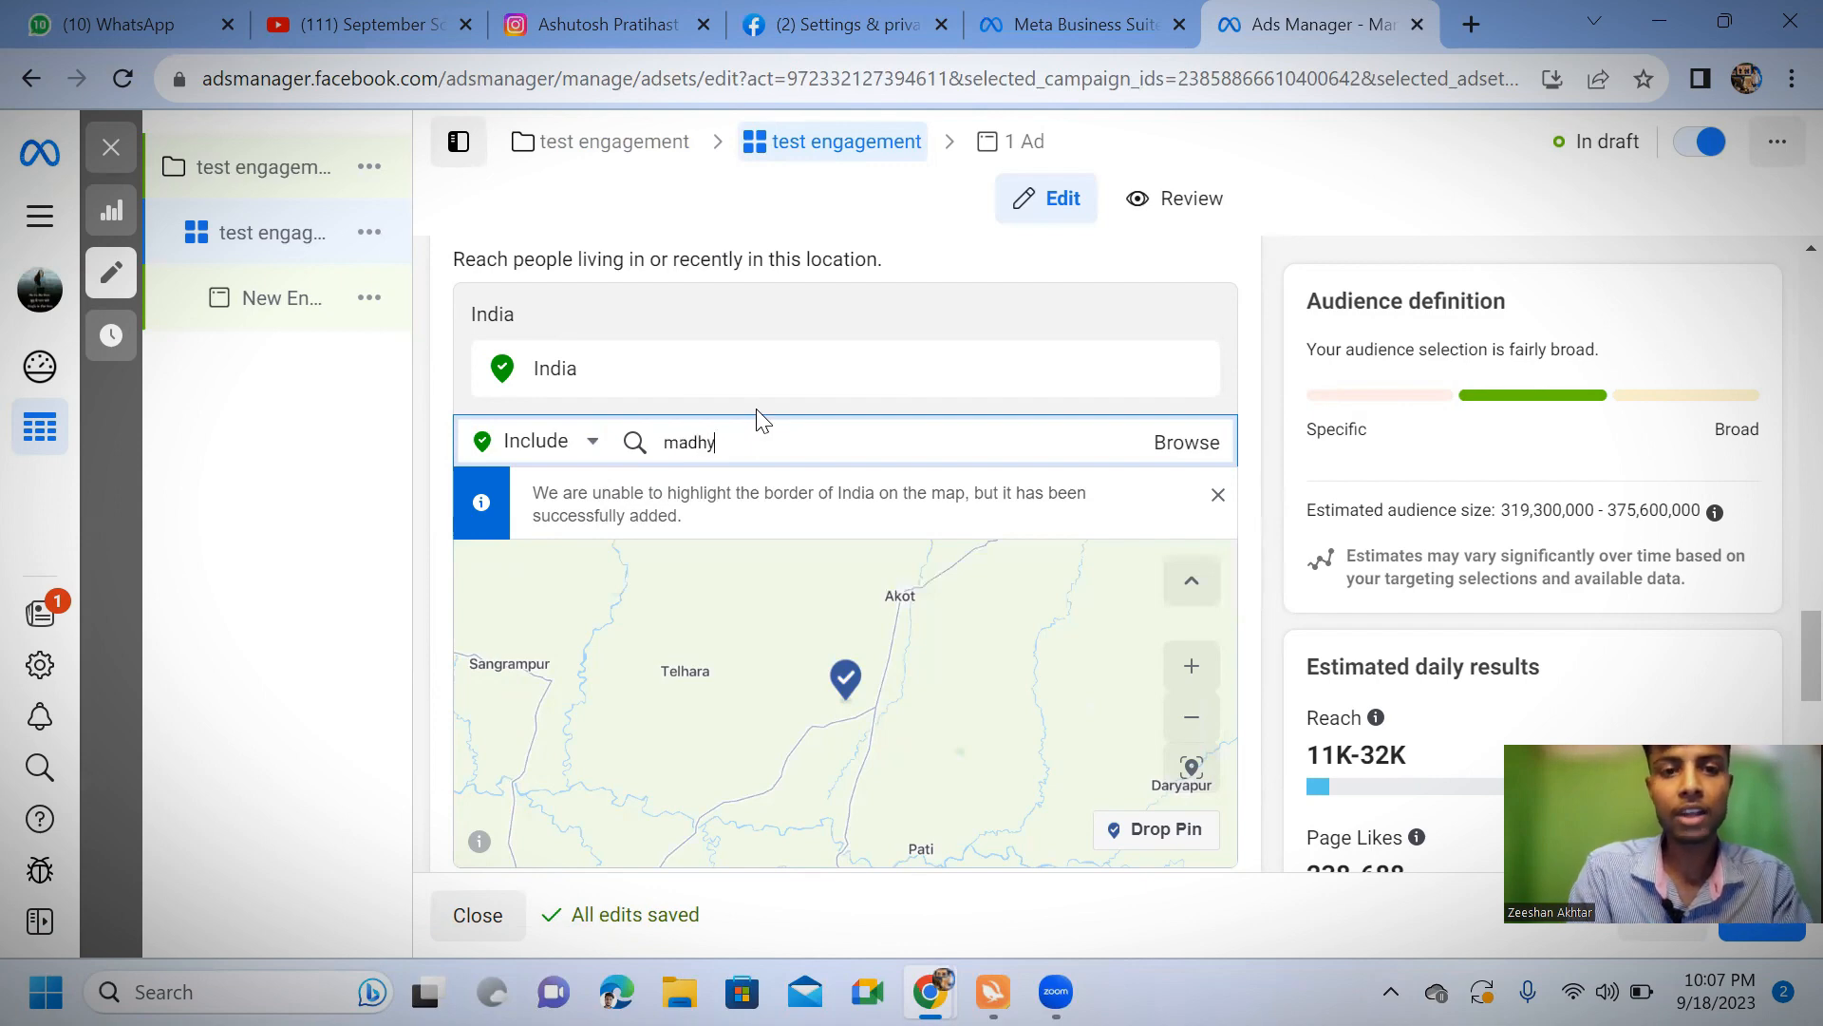
{"action": "key", "text": "BackSpace"}
{"action": "key", "text": "BackSpace"}
{"action": "key", "text": "BackSpace"}
{"action": "key", "text": "BackSpace"}
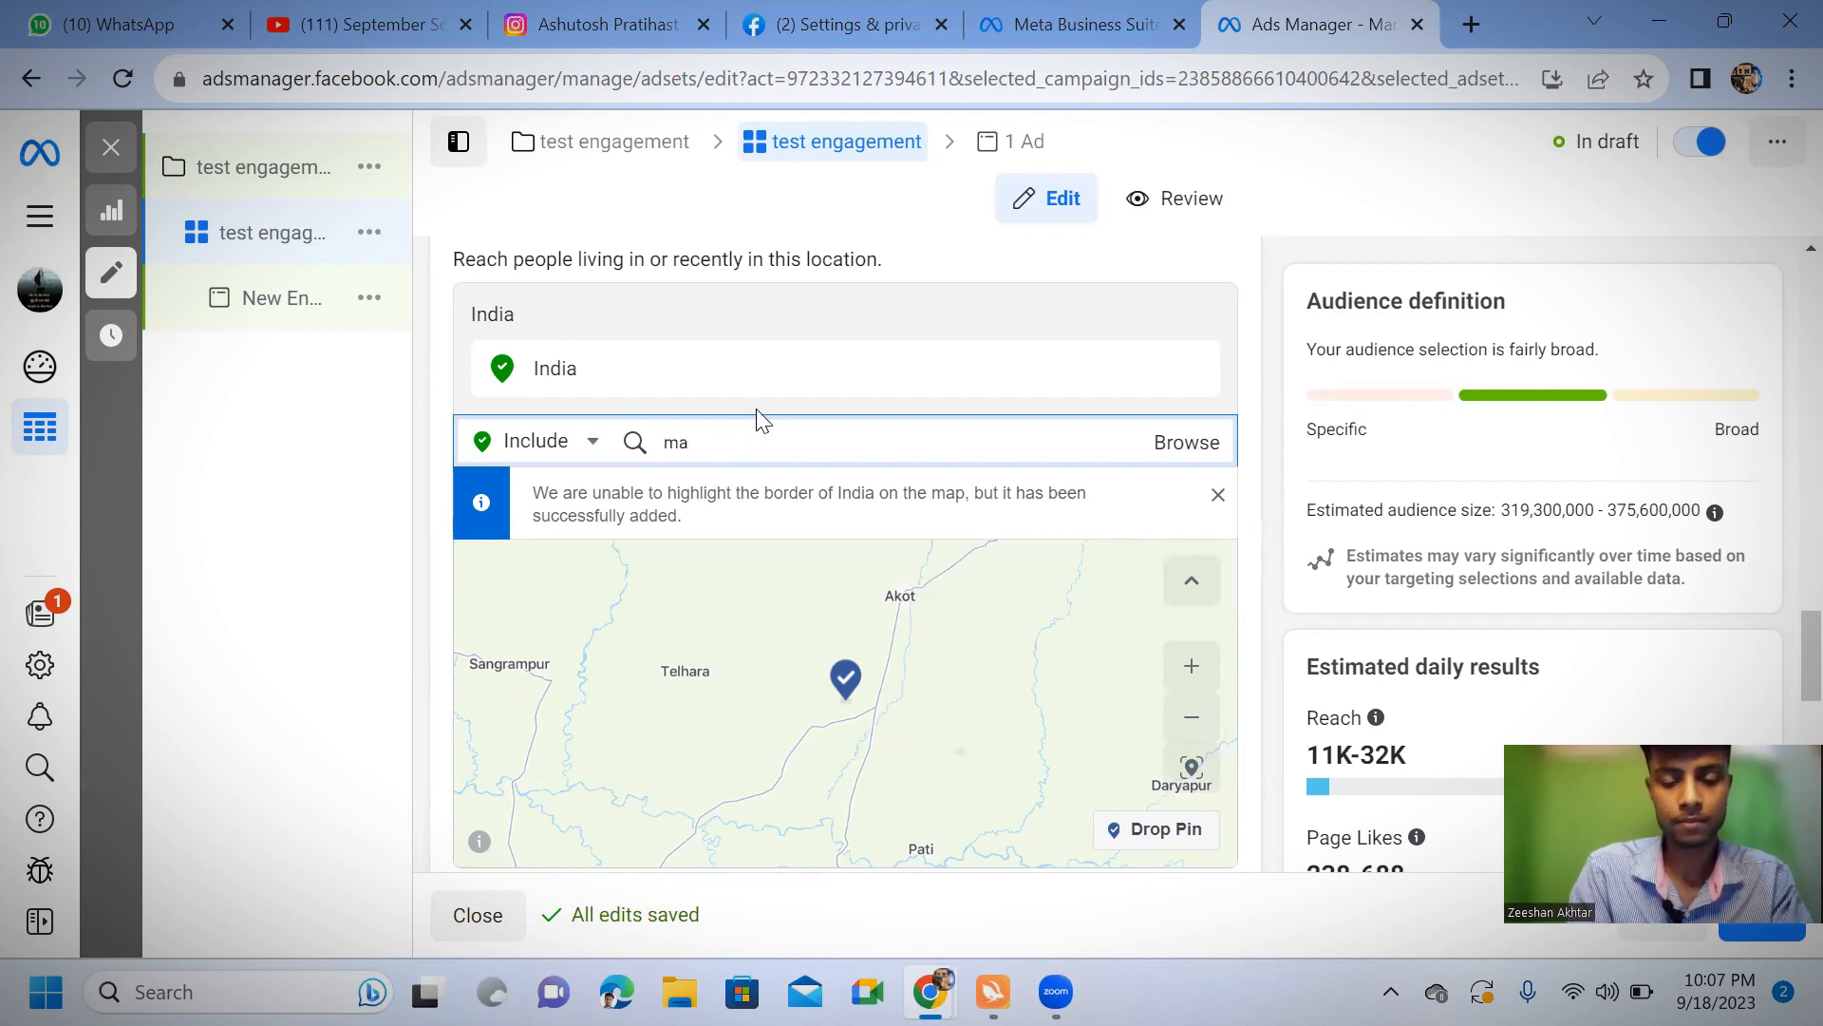
{"action": "type", "text": "dh"}
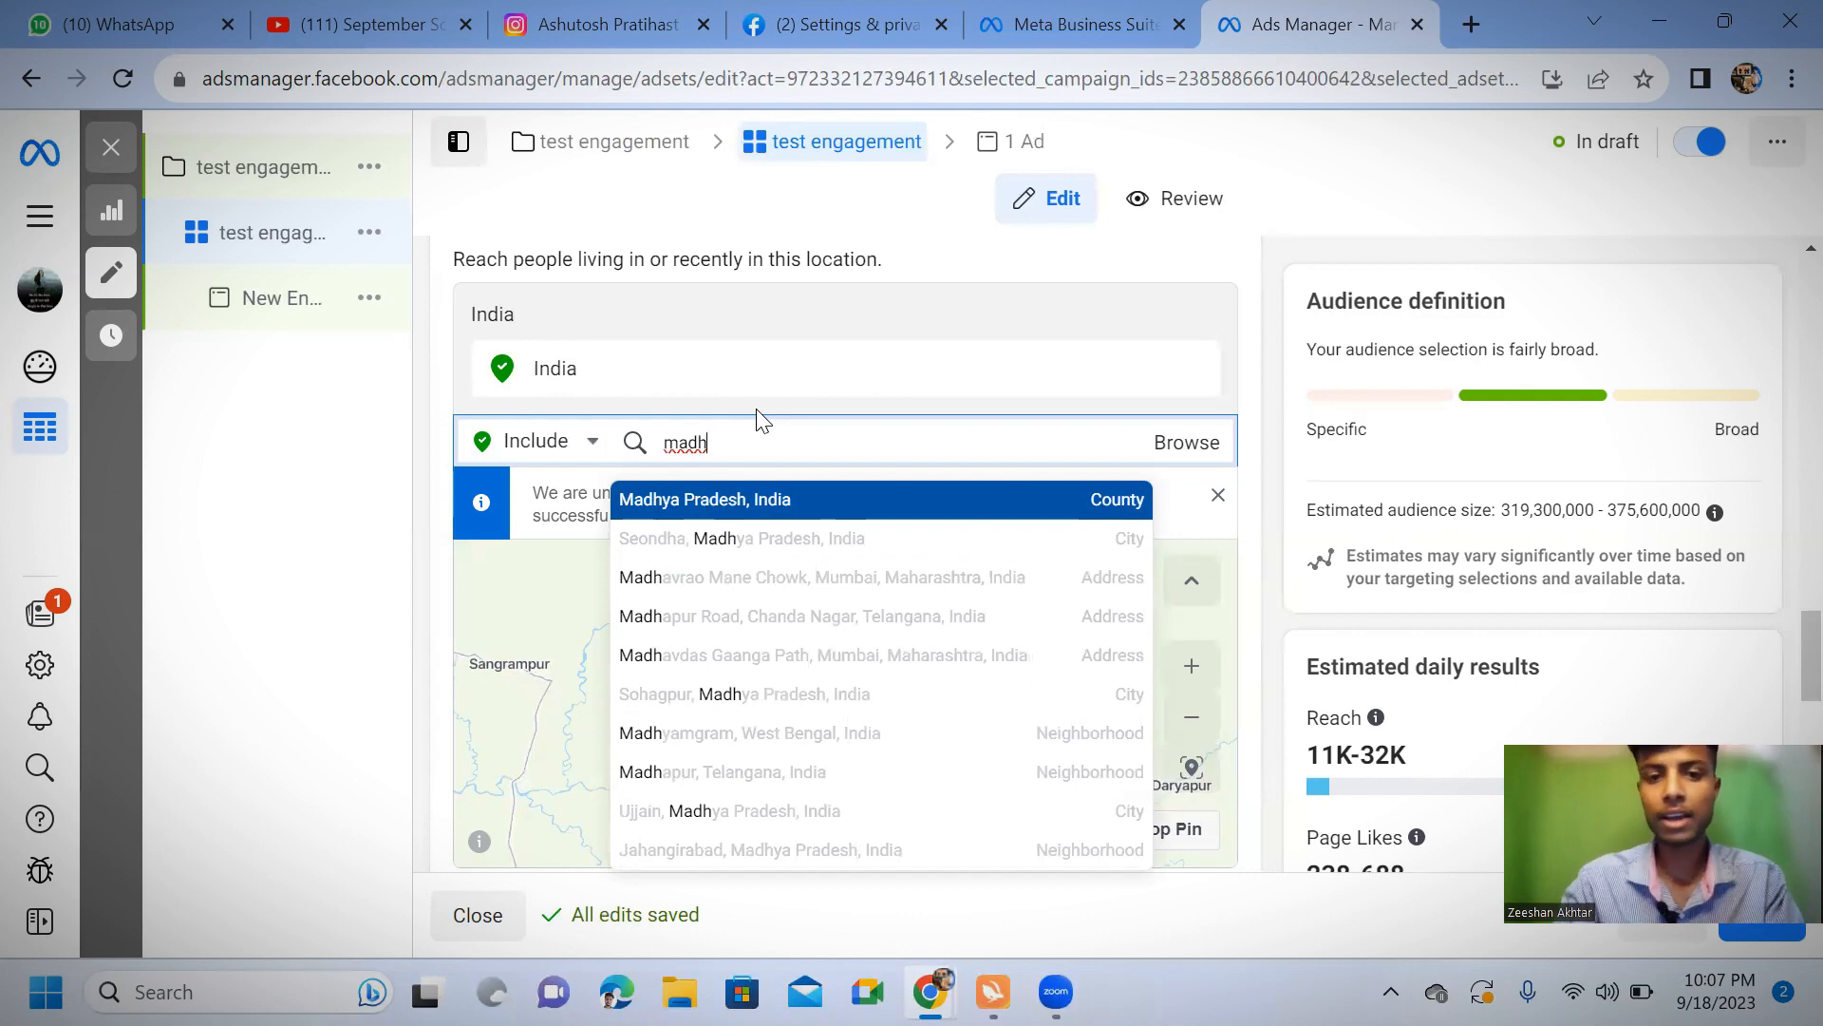
{"action": "left_click", "coordinate": [711, 487]}
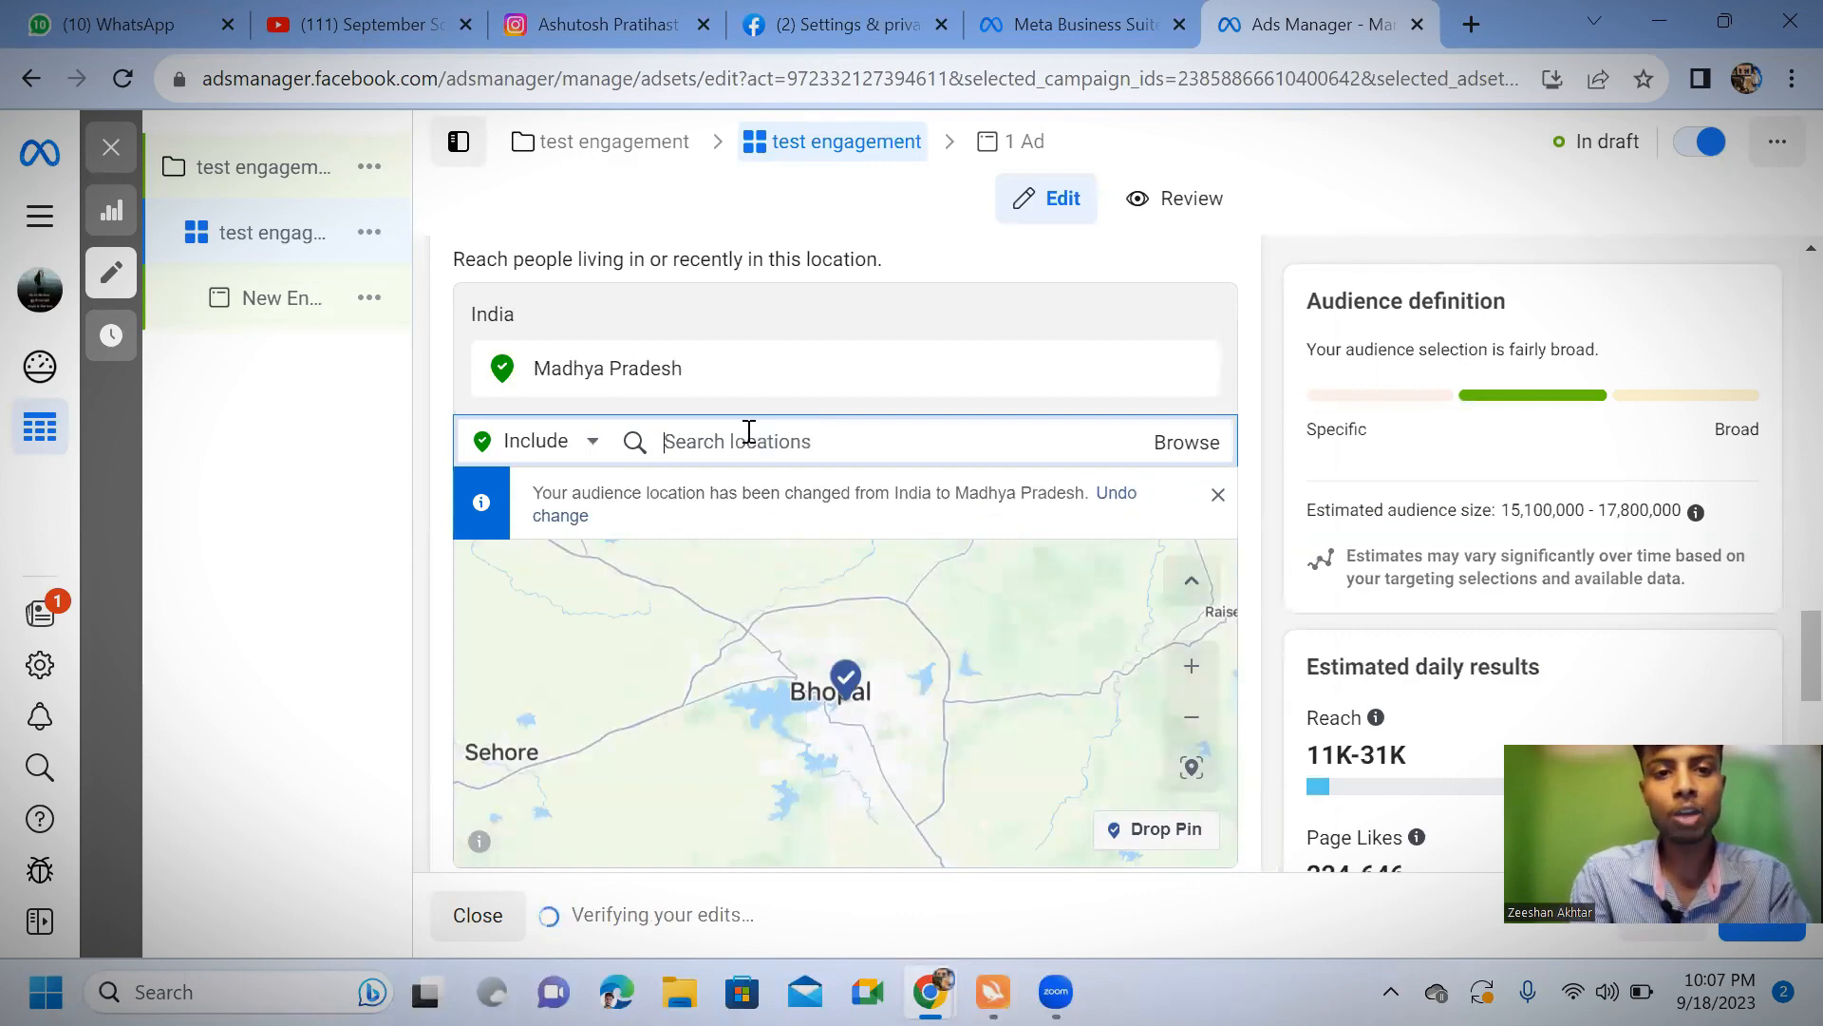
Exclude Tamil Nadu, India from the audience's locations
{"action": "left_click", "coordinate": [595, 443]}
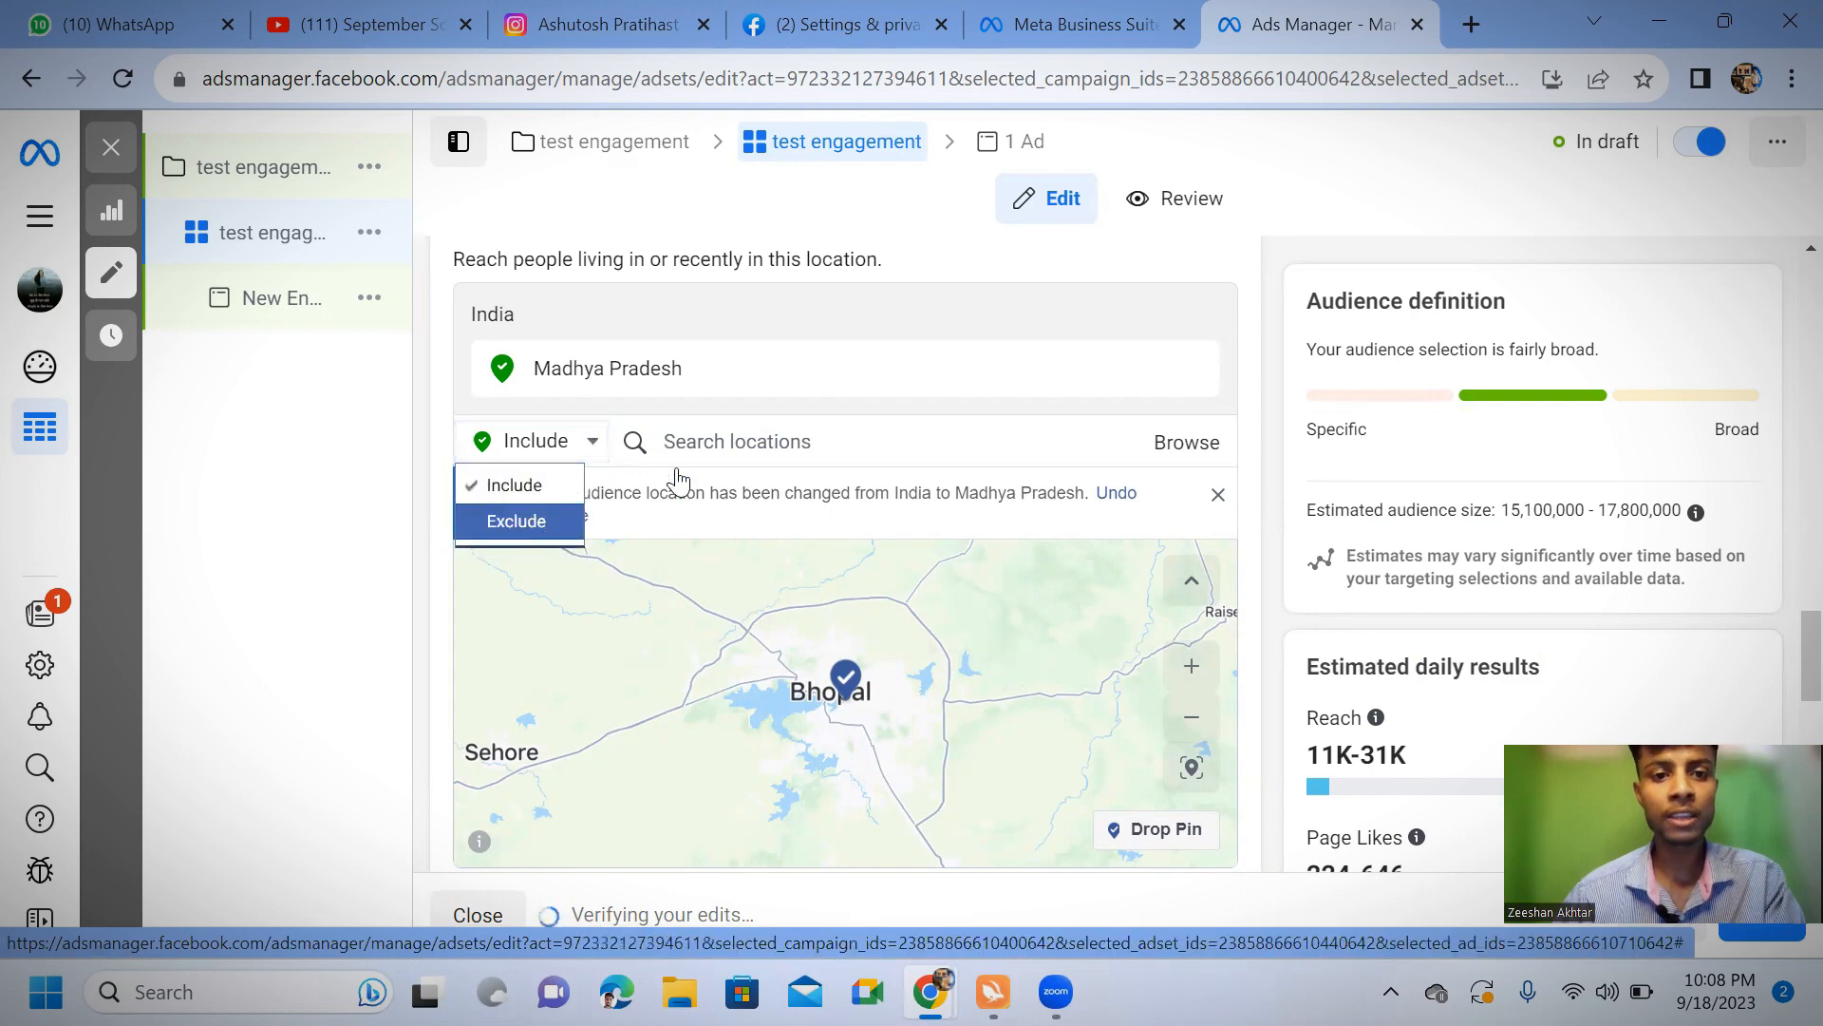
{"action": "left_click", "coordinate": [532, 519]}
{"action": "key", "text": "i"}
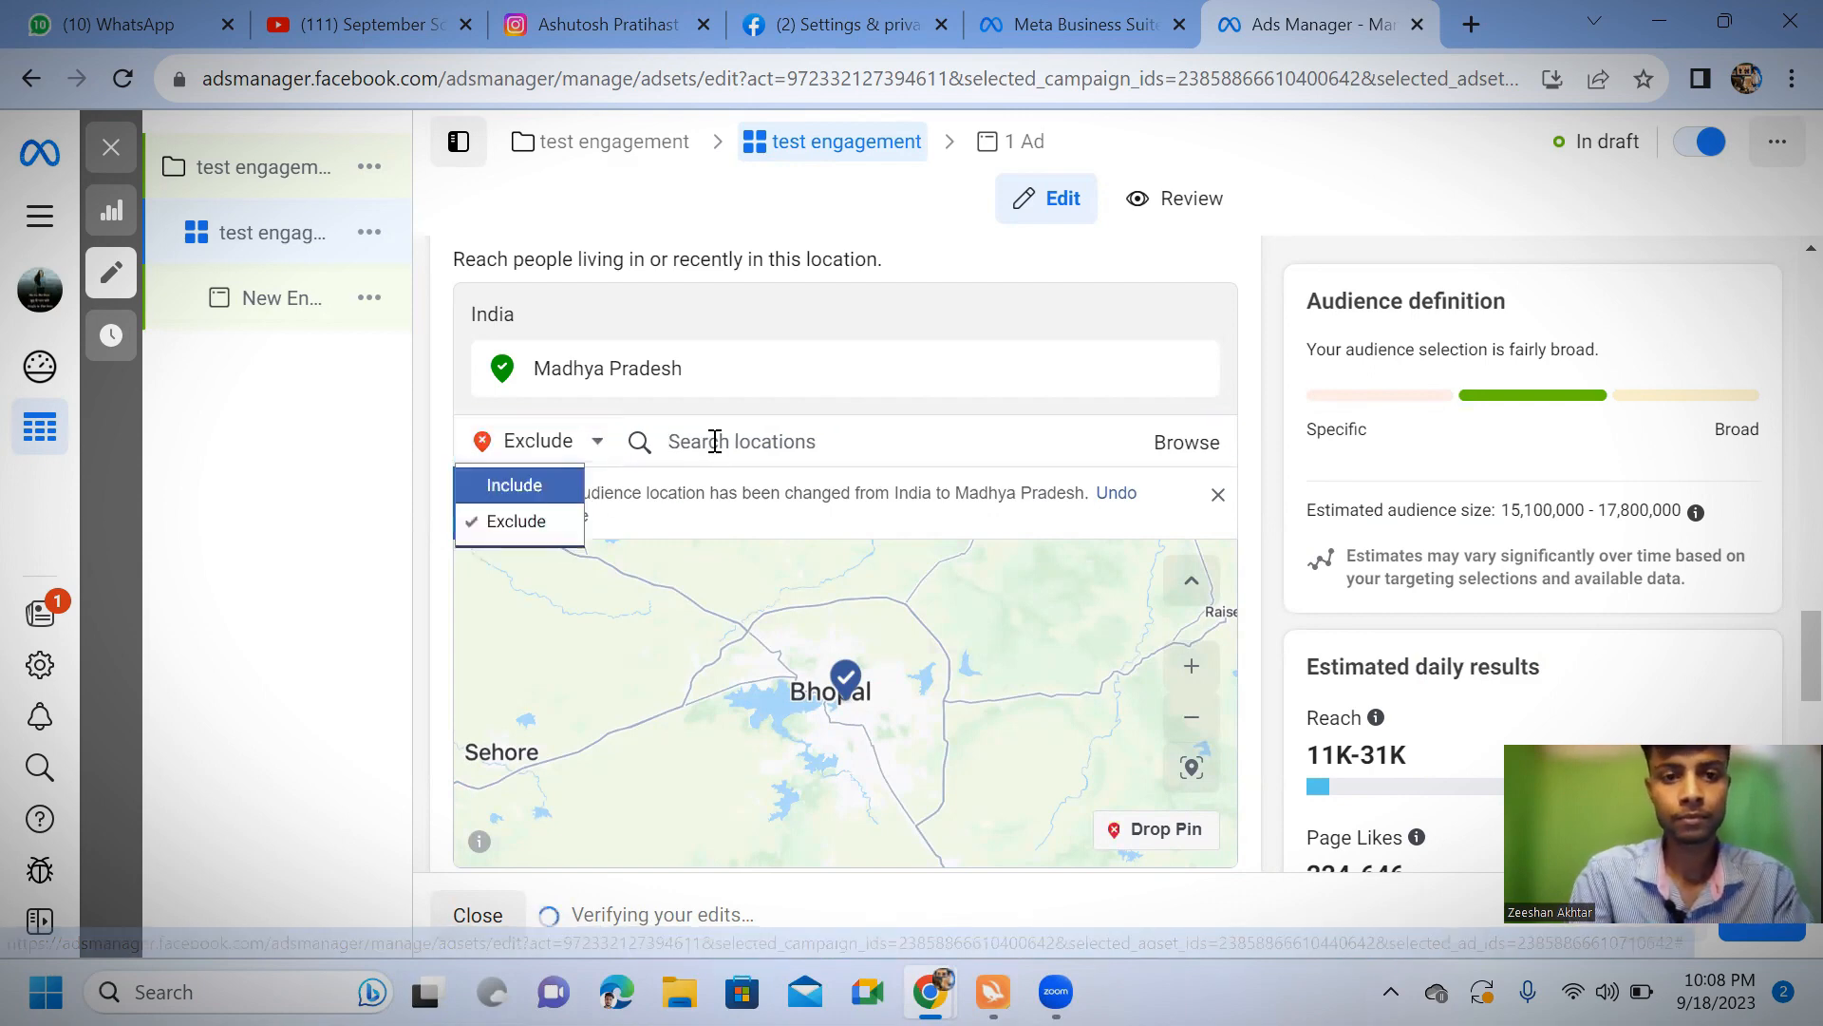
{"action": "left_click", "coordinate": [712, 440]}
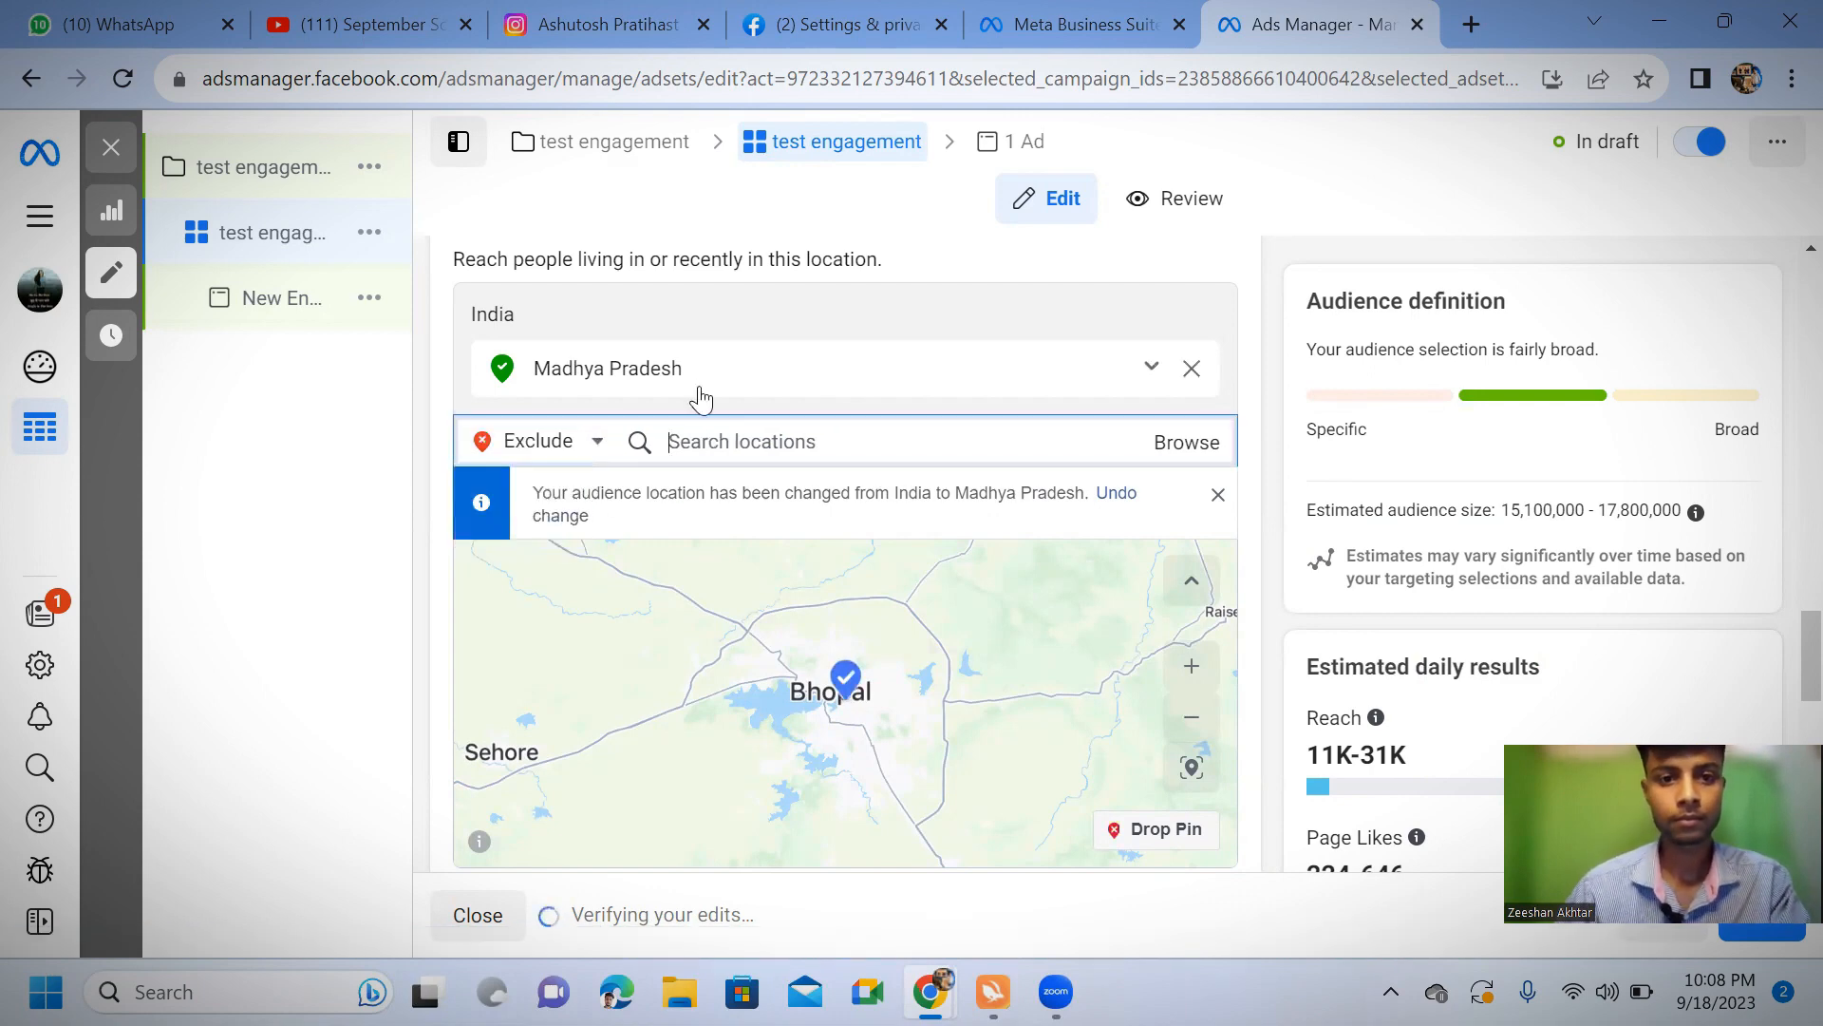
{"action": "type", "text": "tamil"}
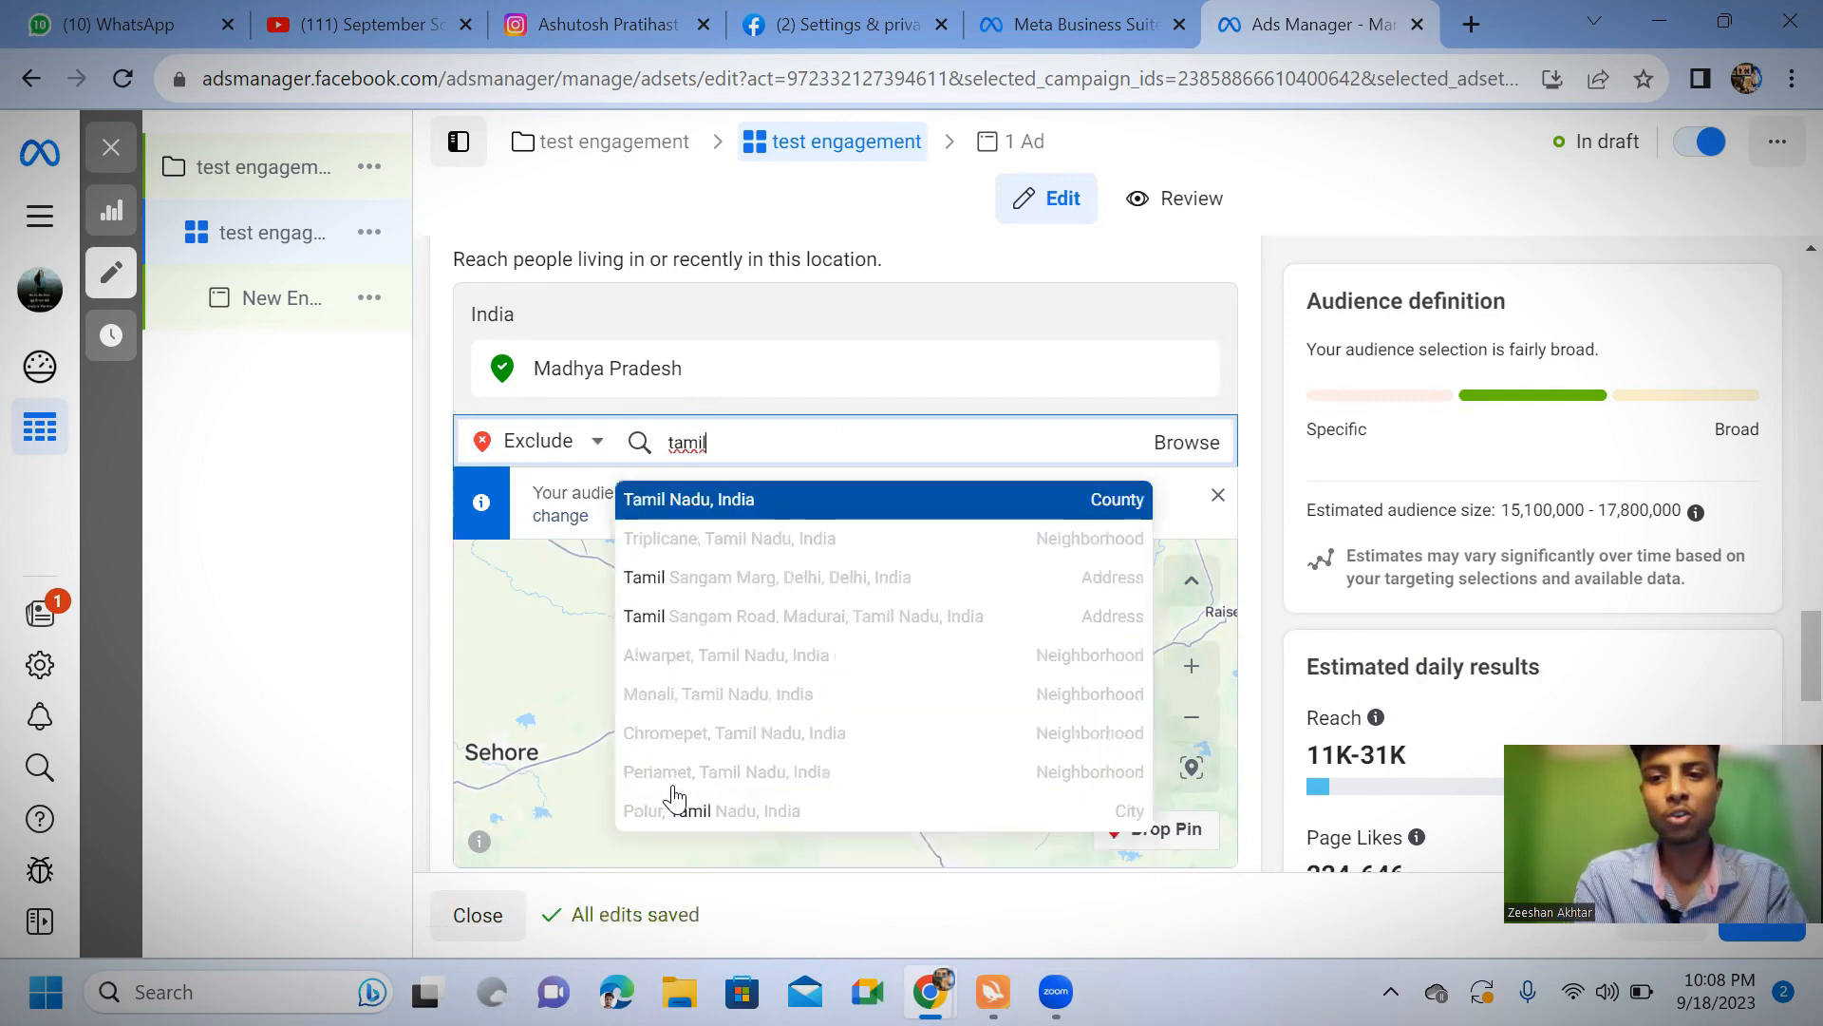
{"action": "type", "text": "nadu"}
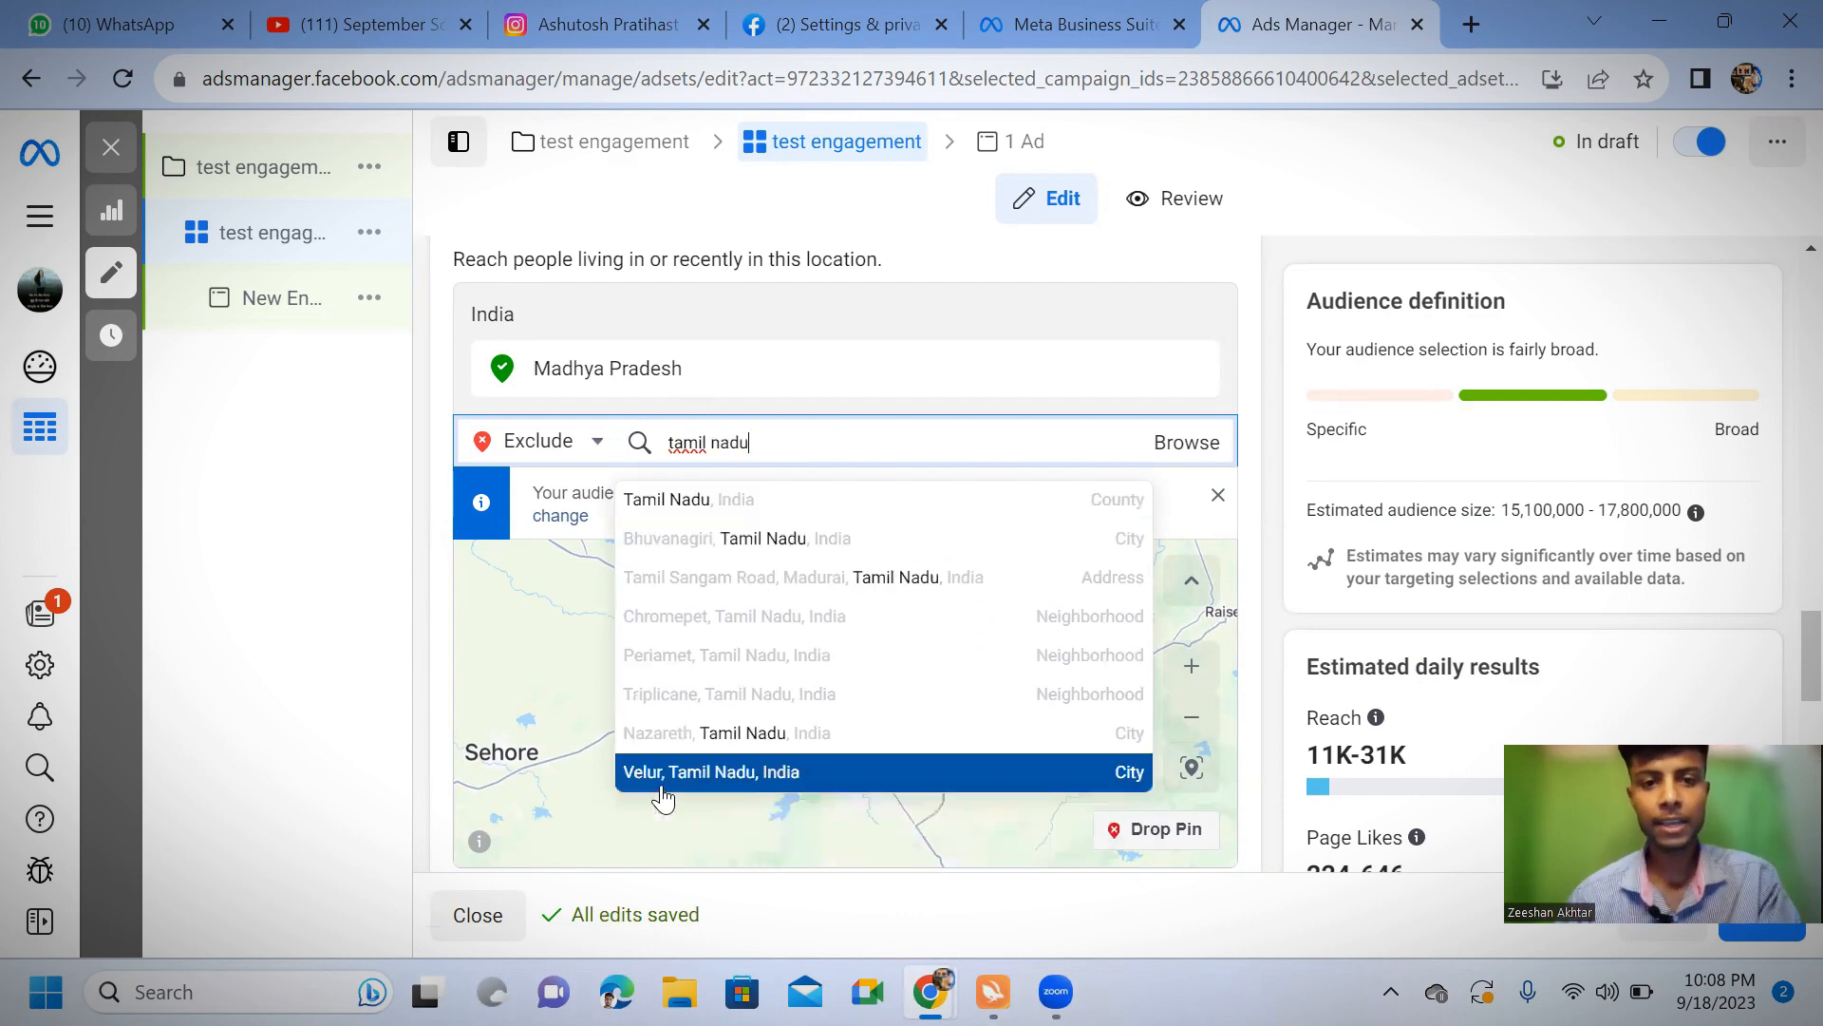
{"action": "left_click", "coordinate": [734, 497]}
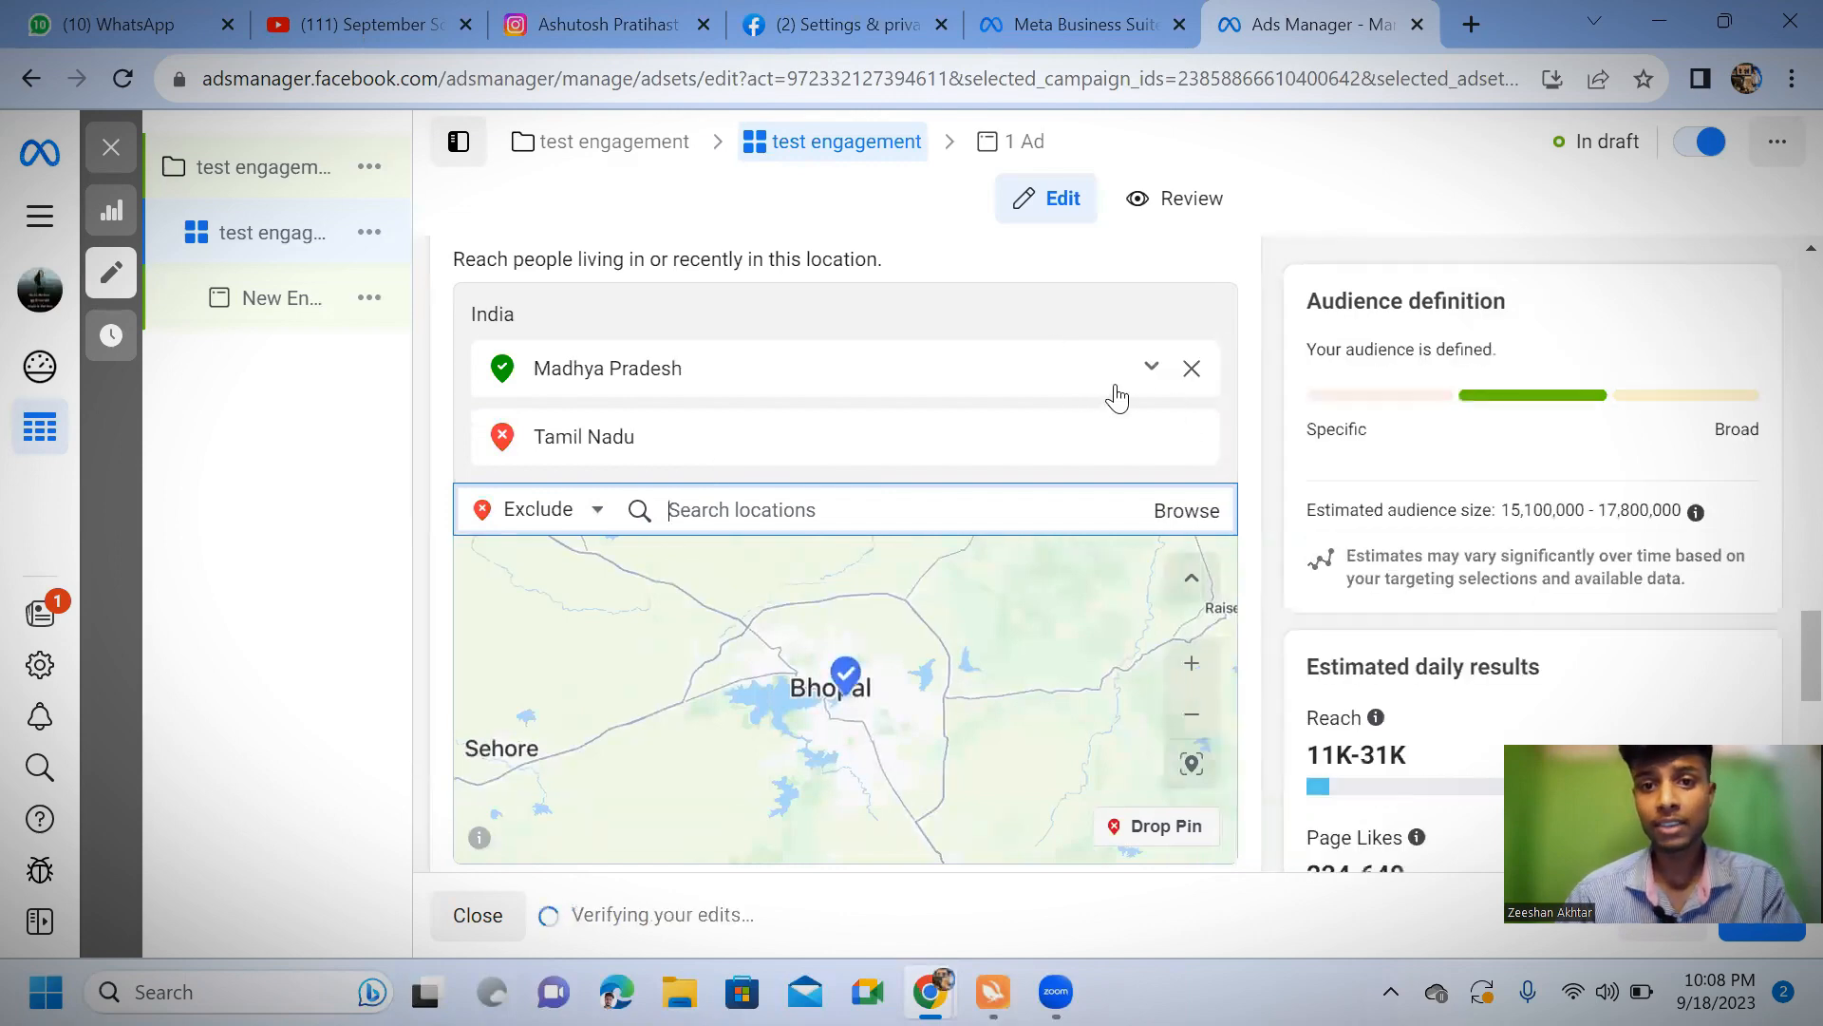
Remove Madhya Pradesh from the audience's locations and try to exclude Tamil Nadu on its own
{"action": "left_click", "coordinate": [1192, 370]}
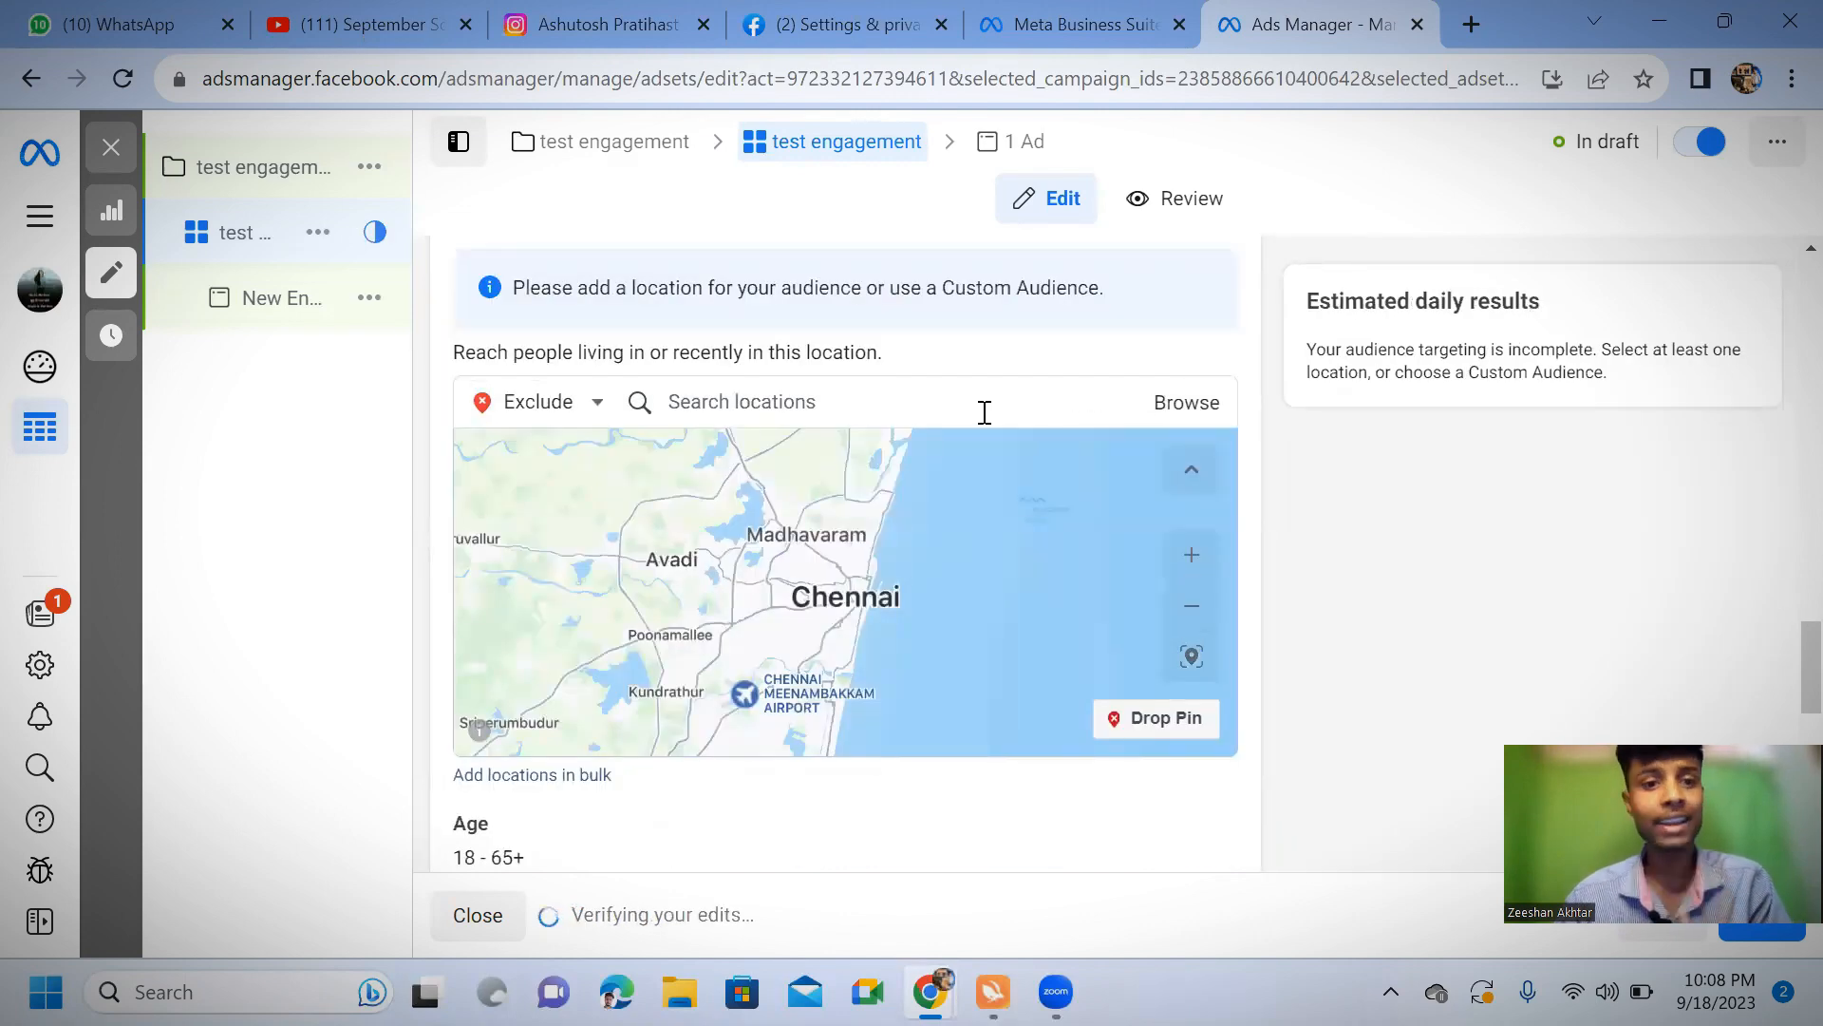
{"action": "left_click", "coordinate": [833, 403]}
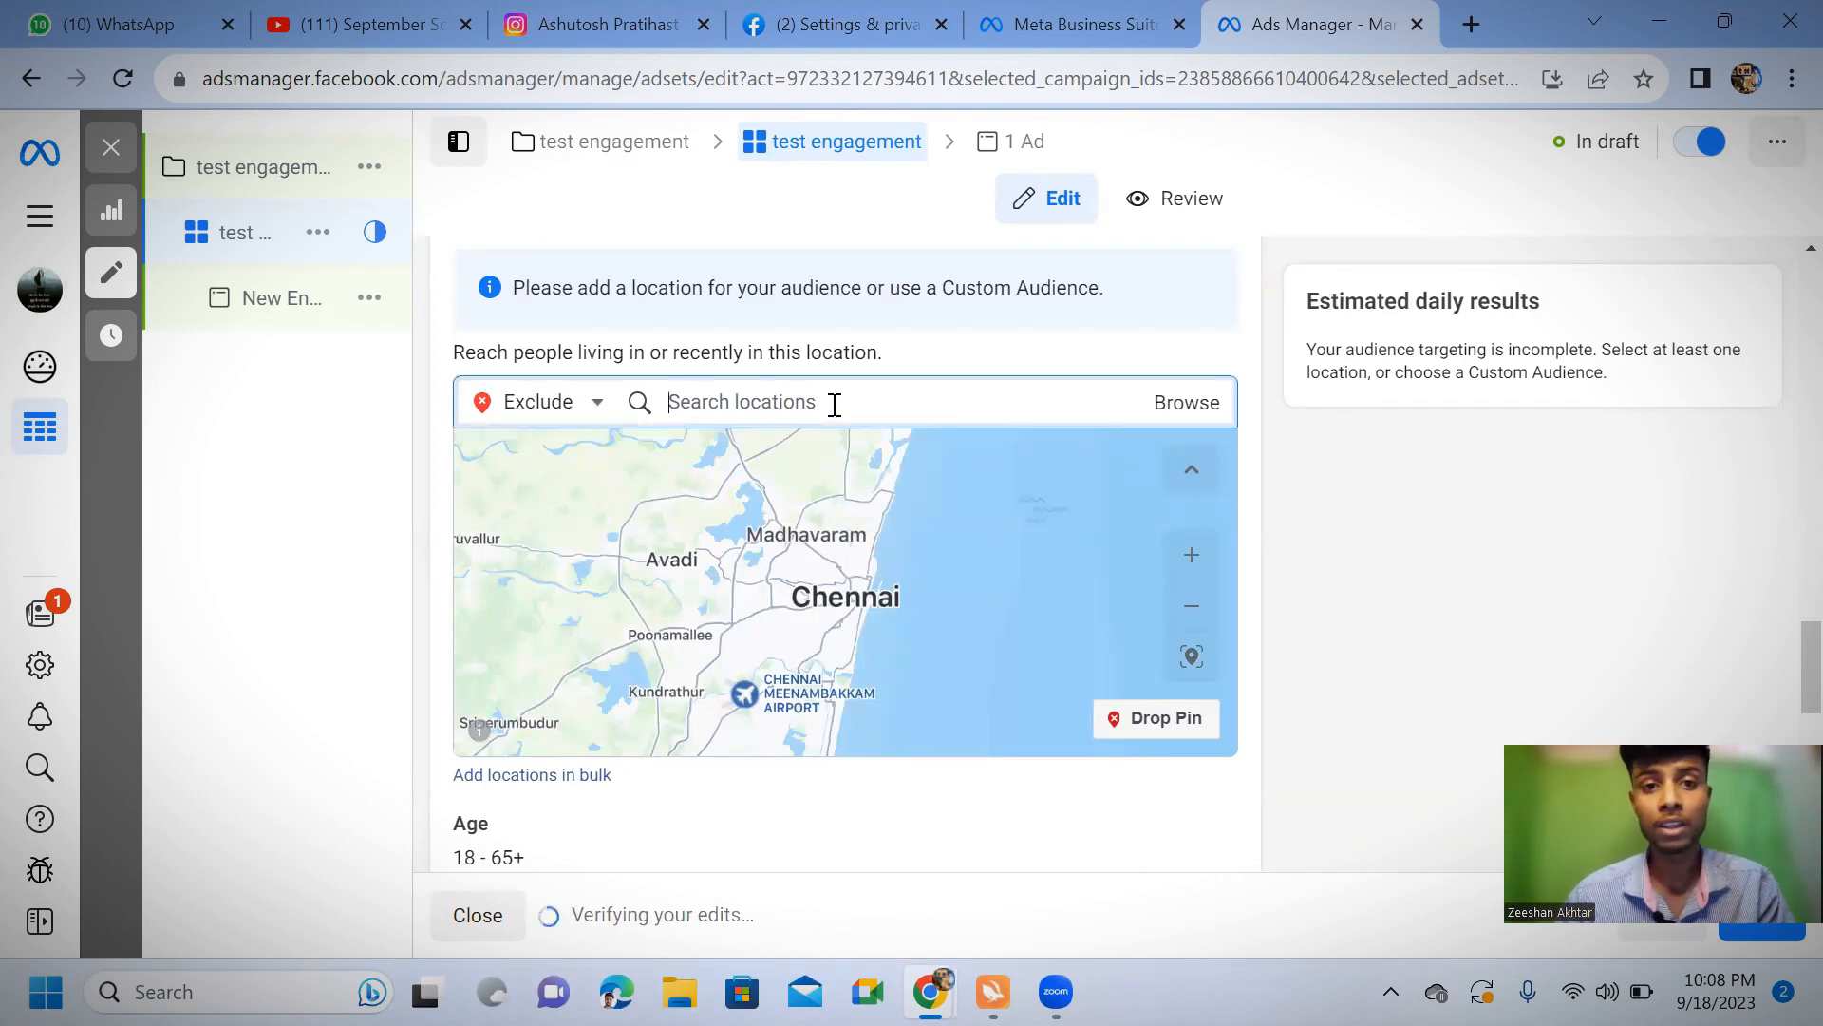
{"action": "scroll", "coordinate": [834, 407], "scroll_direction": "up", "scroll_amount": 3}
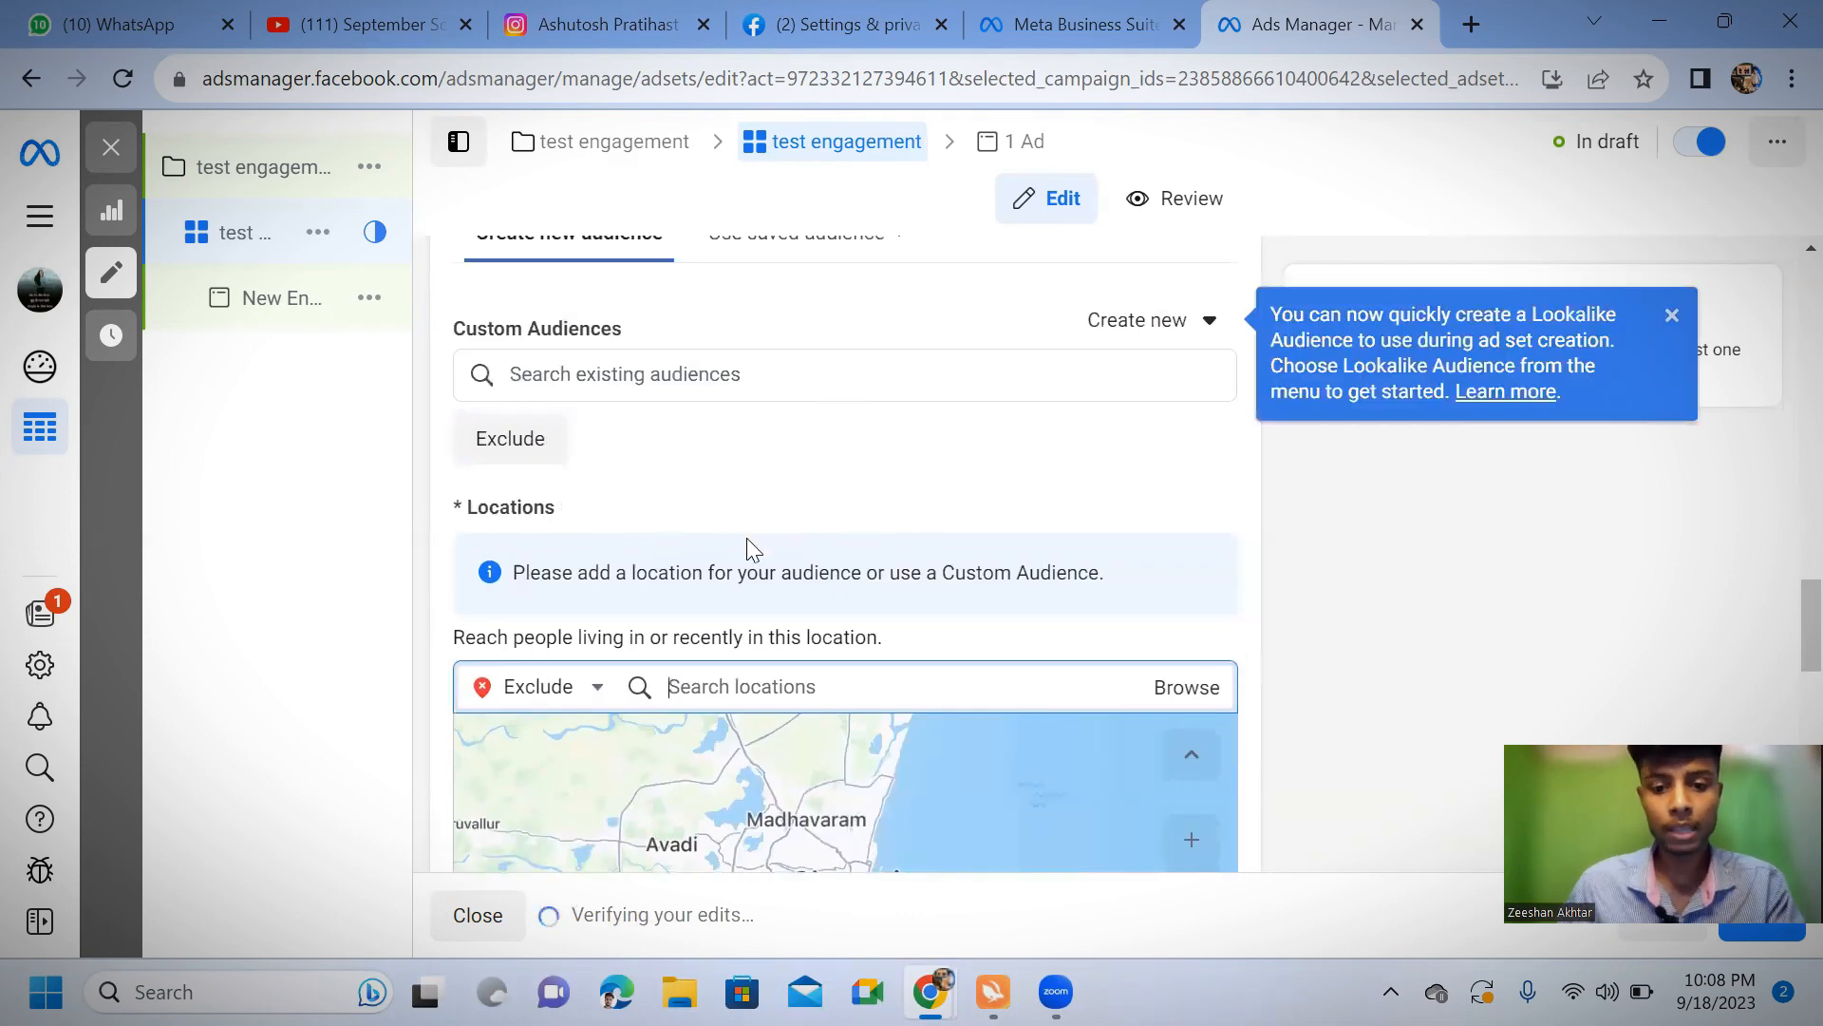
{"action": "type", "text": "tamil"}
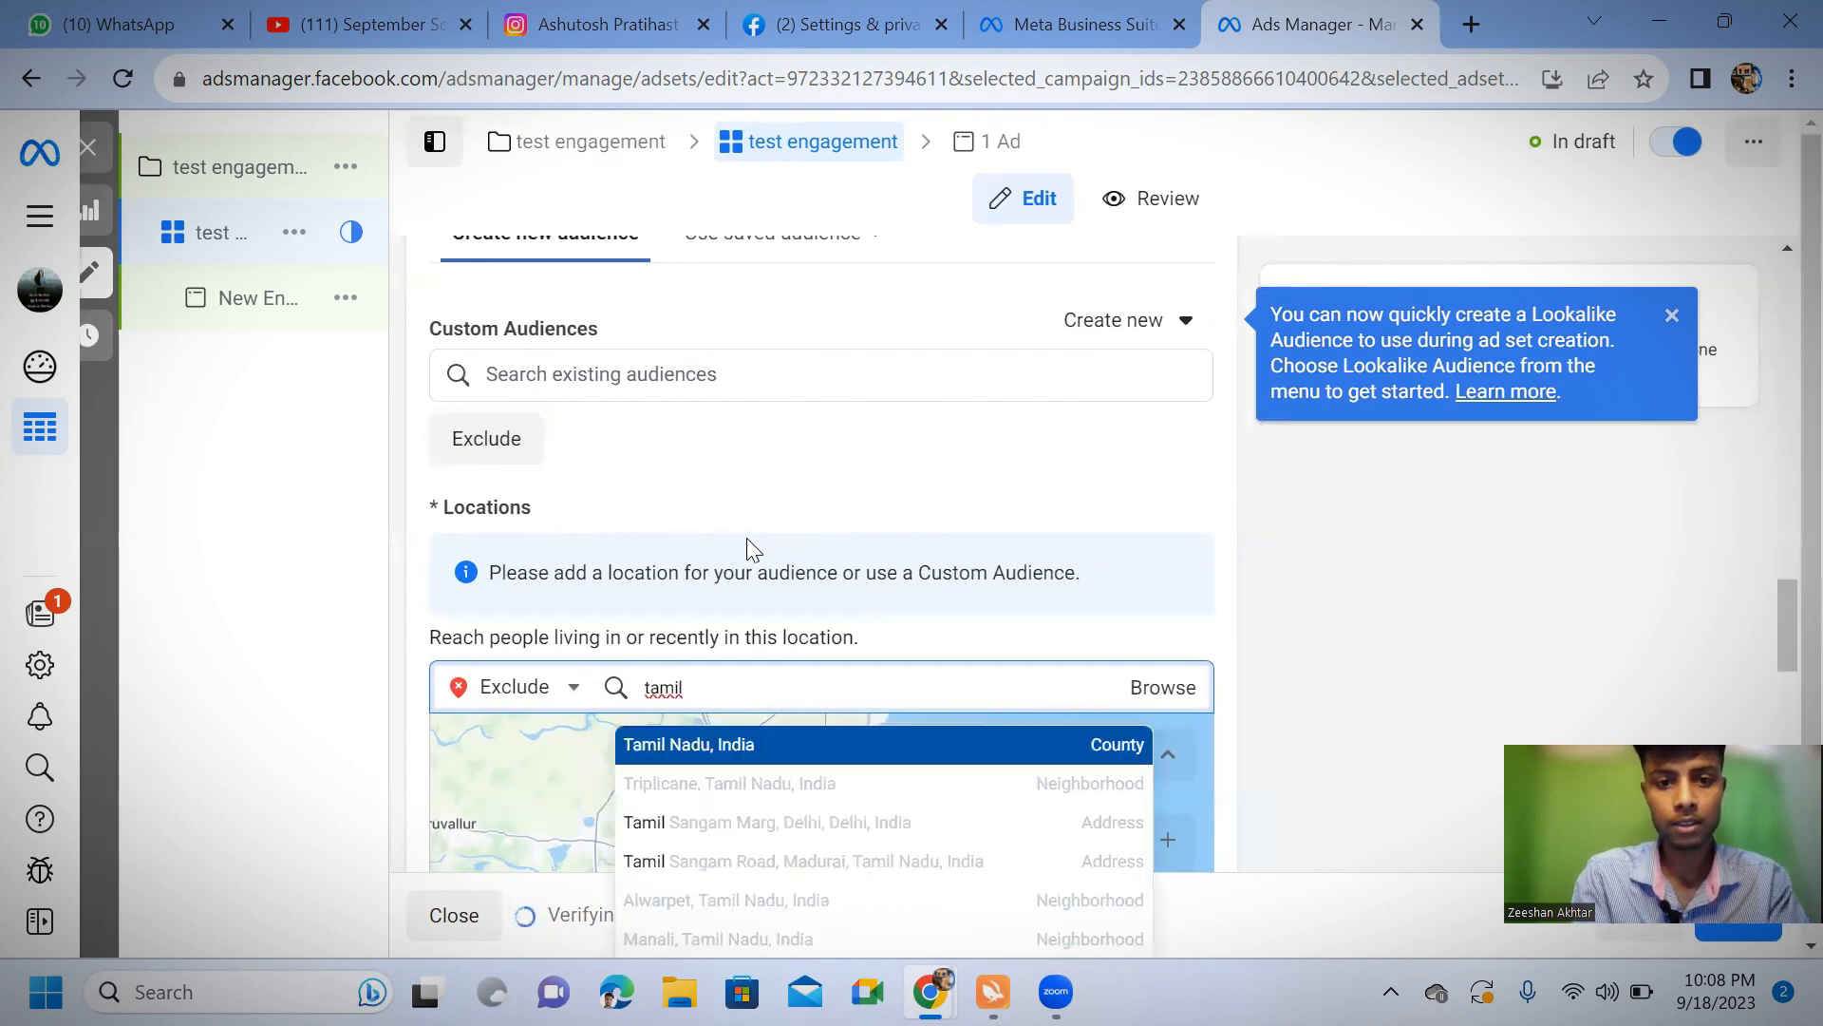
{"action": "left_click", "coordinate": [746, 753]}
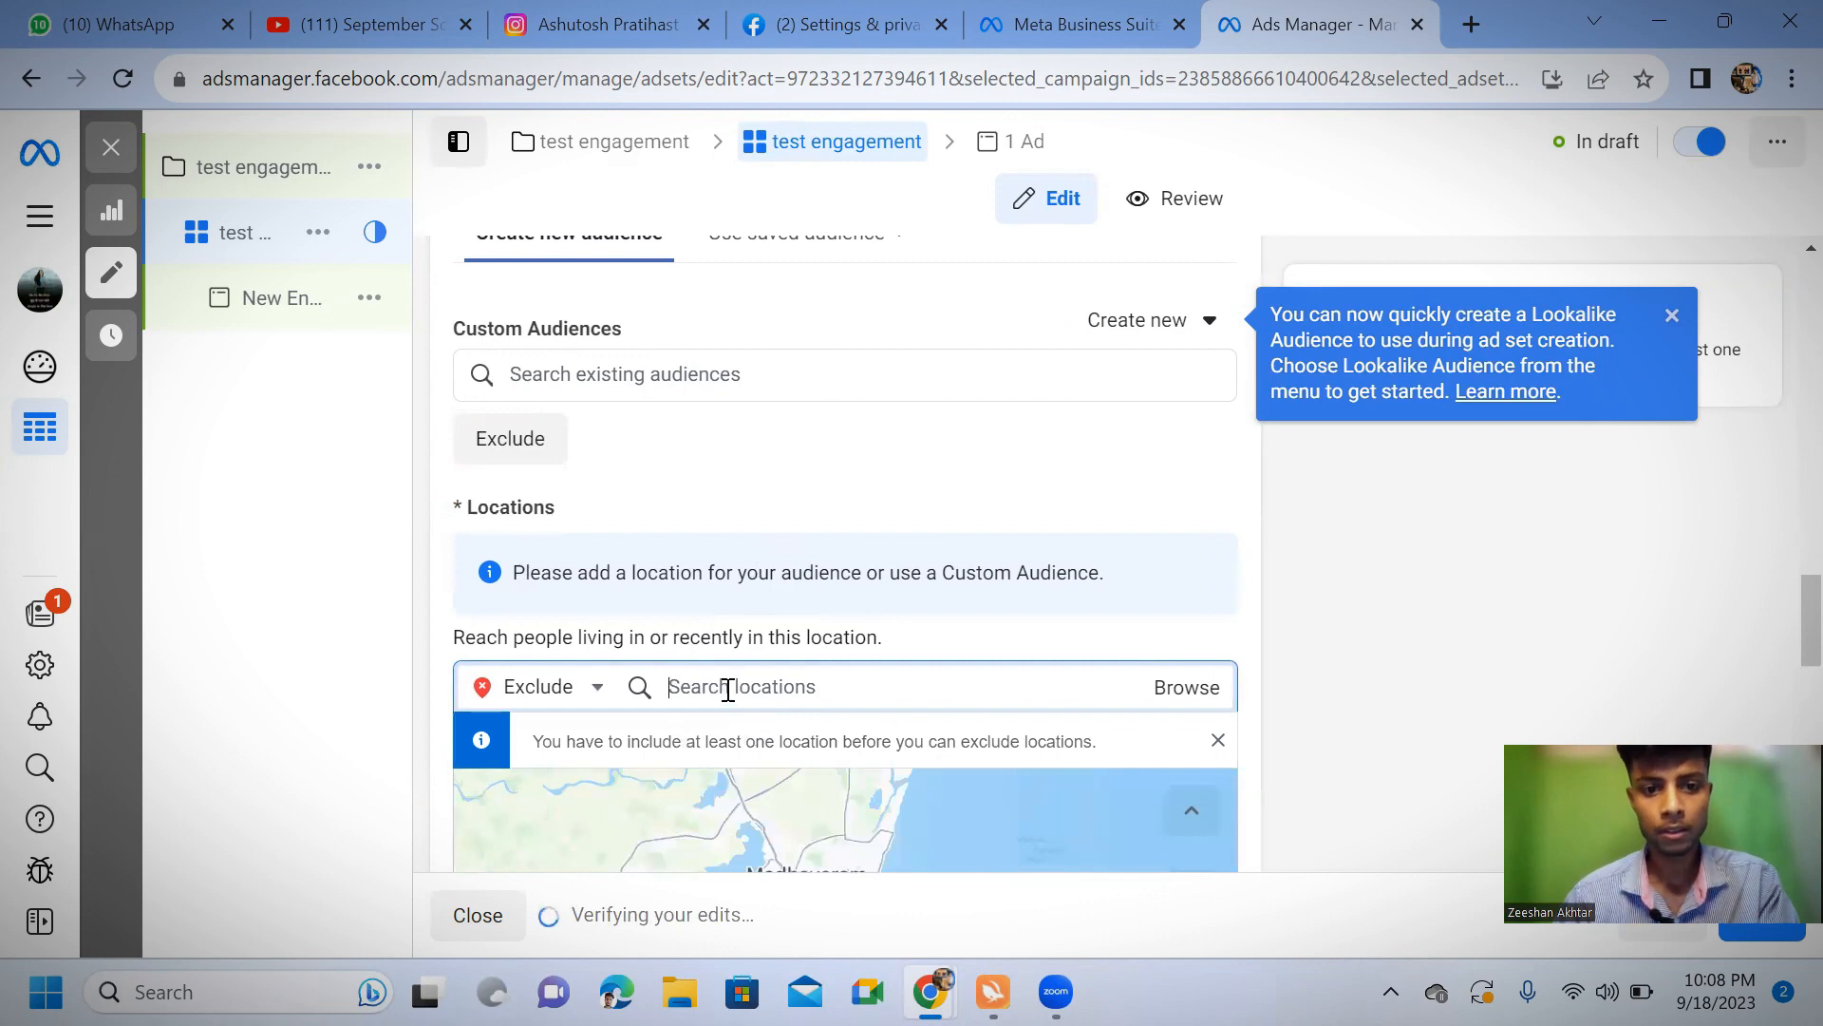
{"action": "scroll", "coordinate": [729, 690], "scroll_direction": "down", "scroll_amount": 7}
{"action": "scroll", "coordinate": [794, 619], "scroll_direction": "up", "scroll_amount": 6}
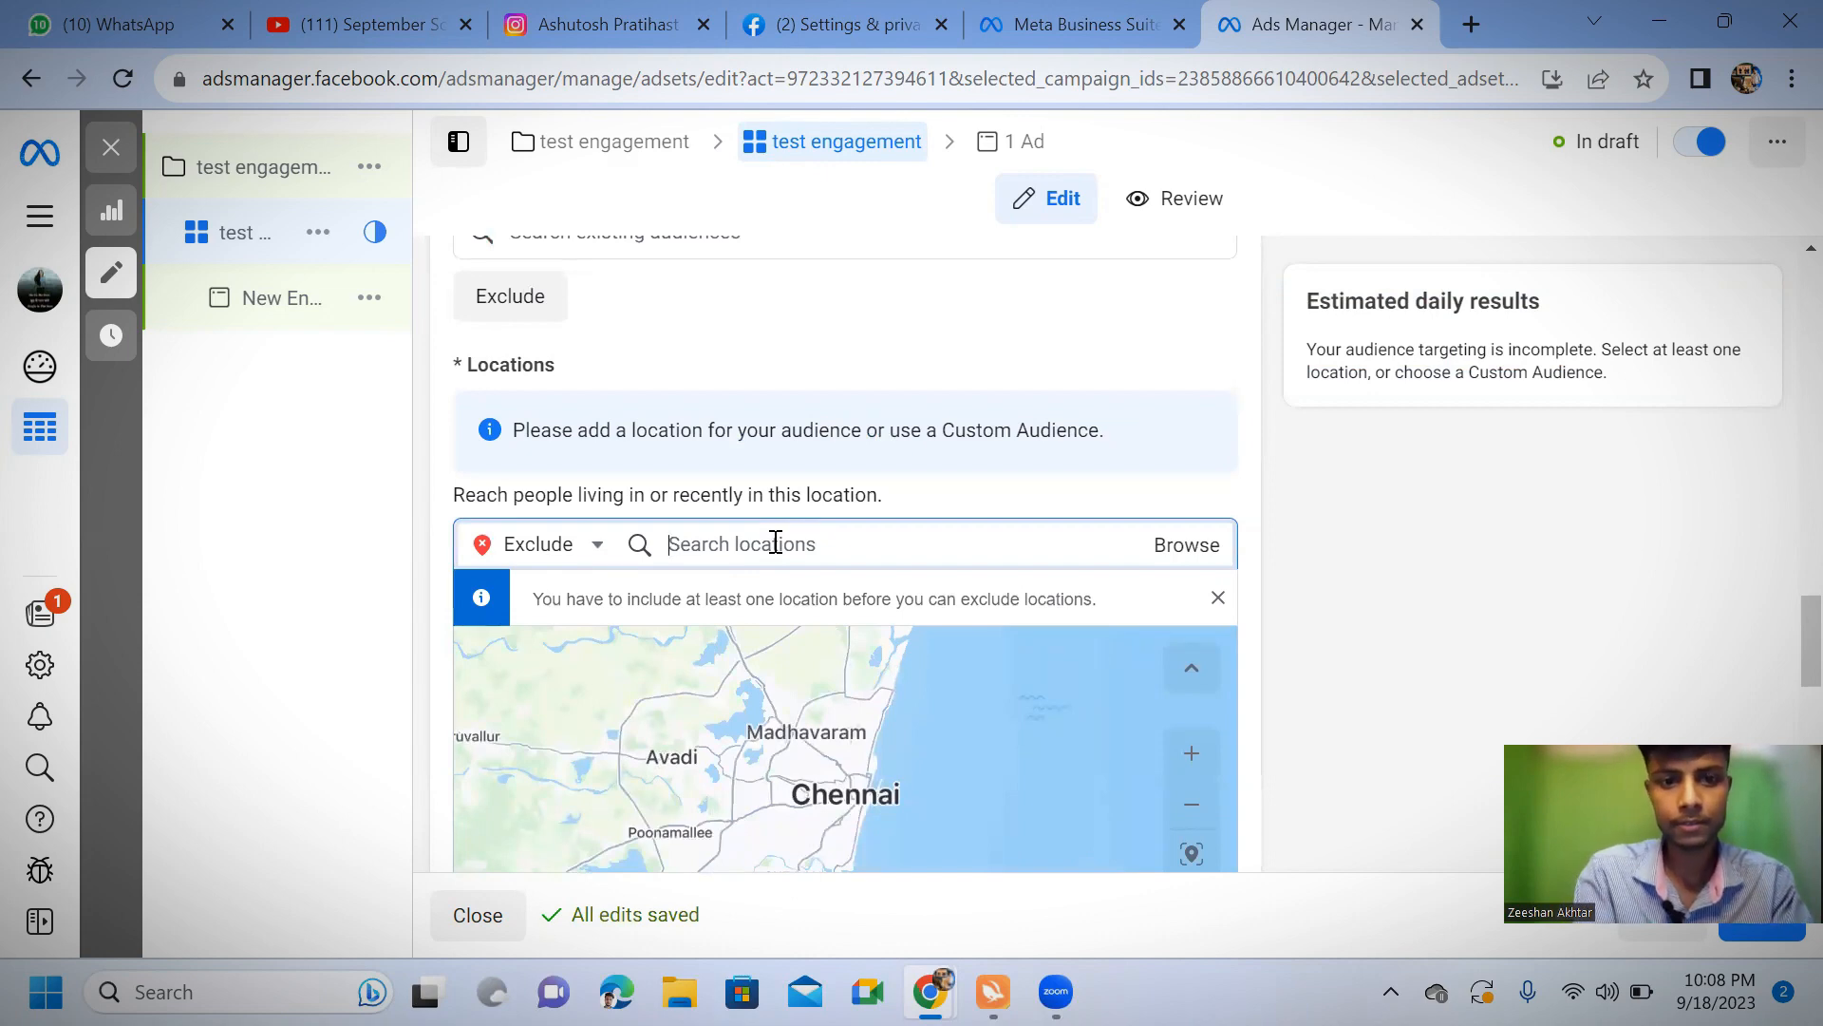
Include the country India as a target location of the ad set's audience
{"action": "type", "text": "India"}
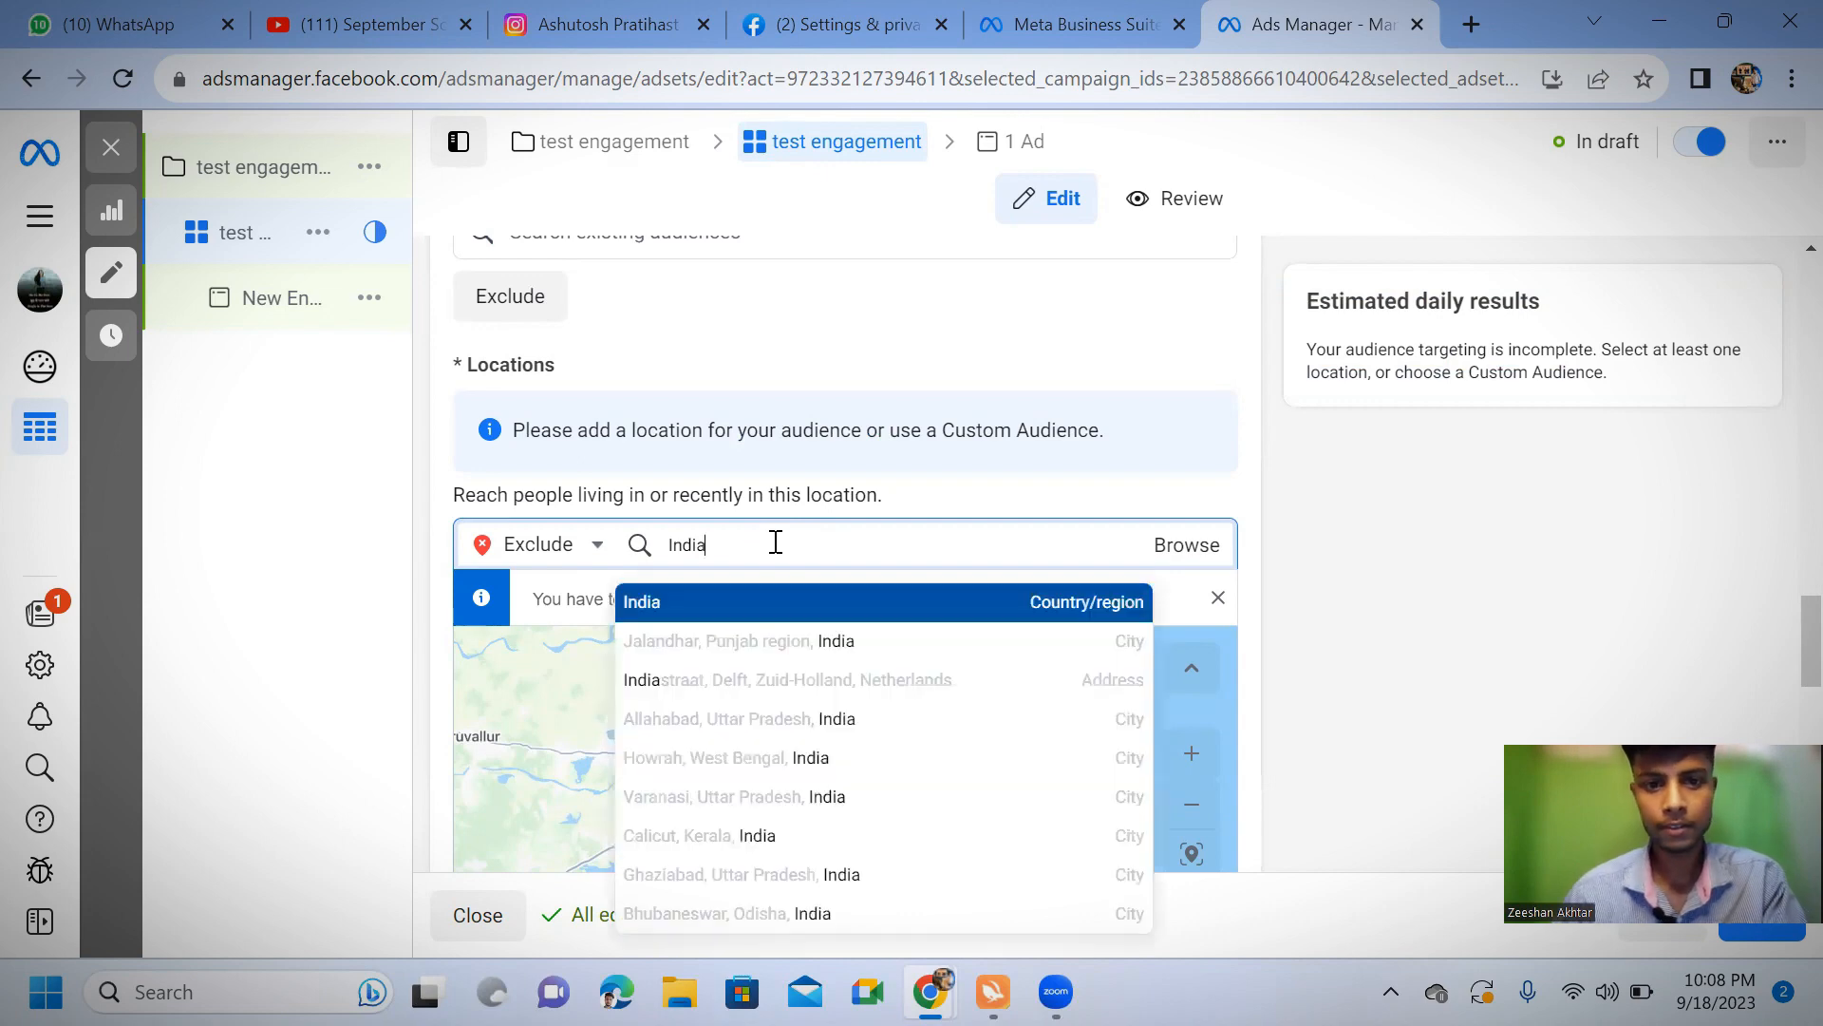
{"action": "left_click", "coordinate": [579, 547]}
{"action": "key", "text": "Return"}
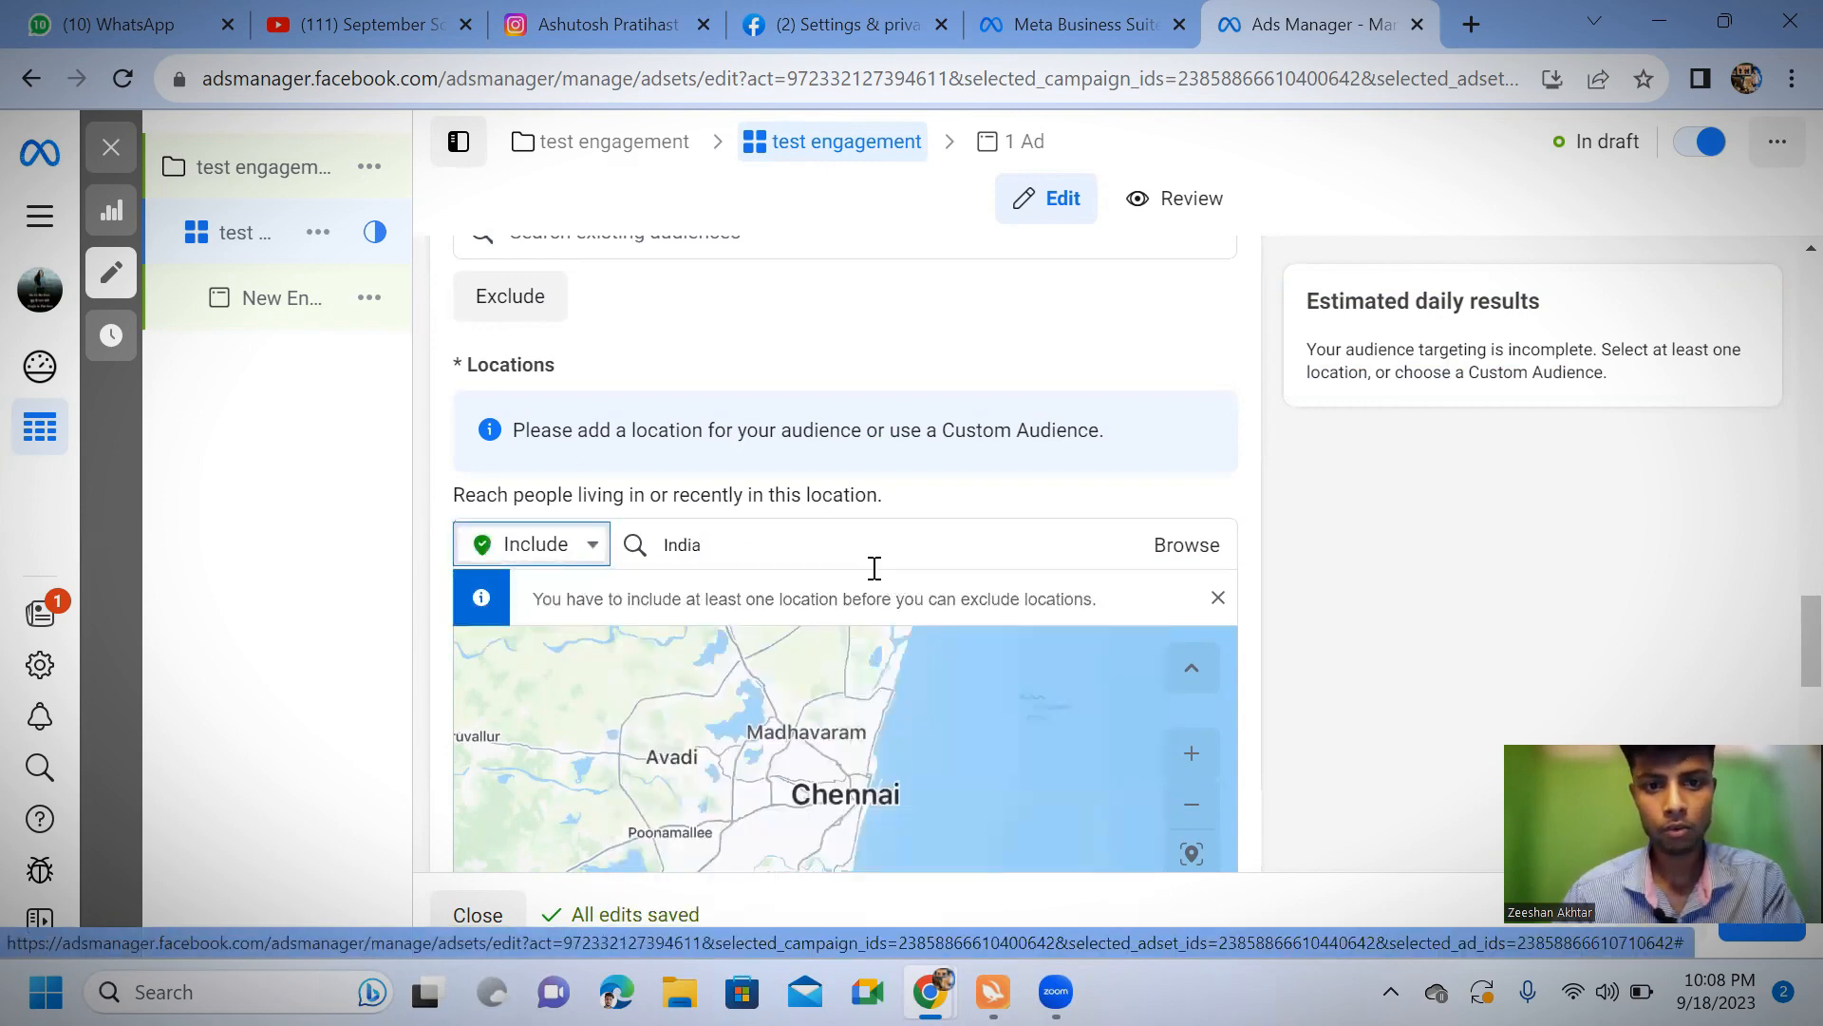
{"action": "double_click", "coordinate": [826, 545]}
{"action": "left_click", "coordinate": [834, 547]}
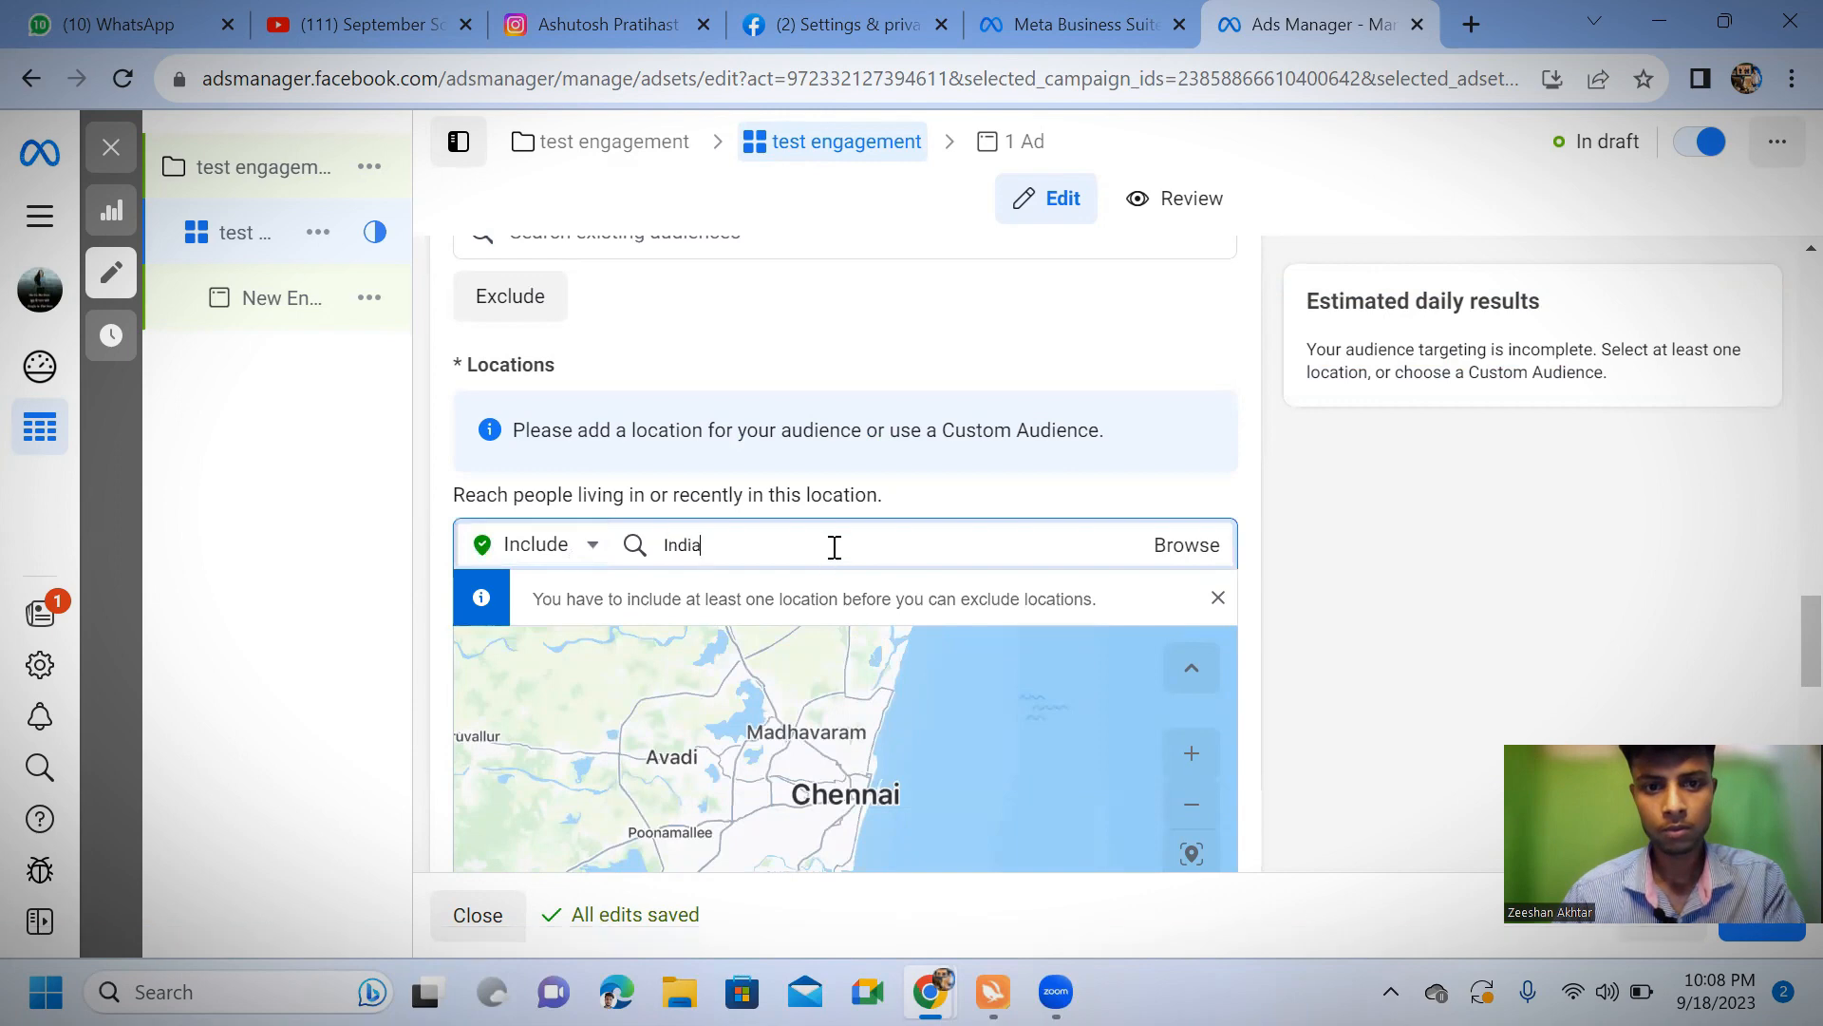
{"action": "key", "text": "BackSpace"}
{"action": "key", "text": "BackSpace"}
{"action": "key", "text": "BackSpace"}
{"action": "key", "text": "BackSpace"}
{"action": "key", "text": "BackSpace"}
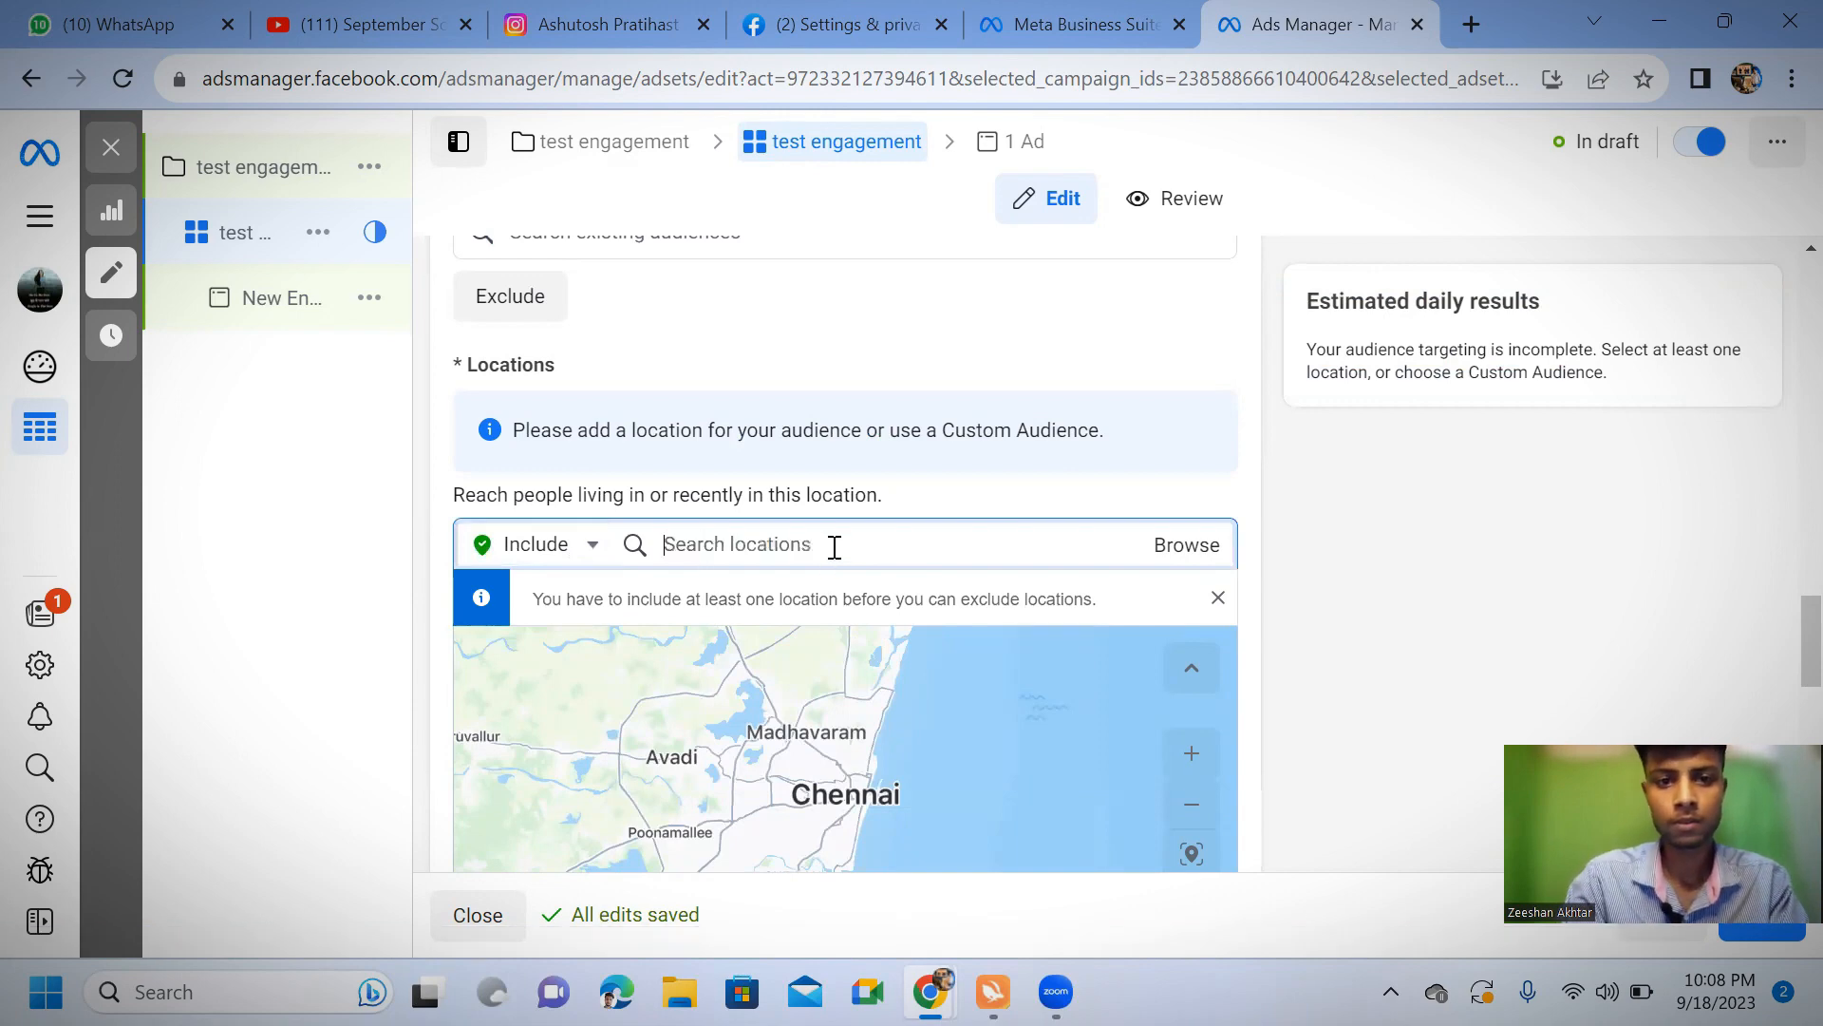
{"action": "type", "text": "India"}
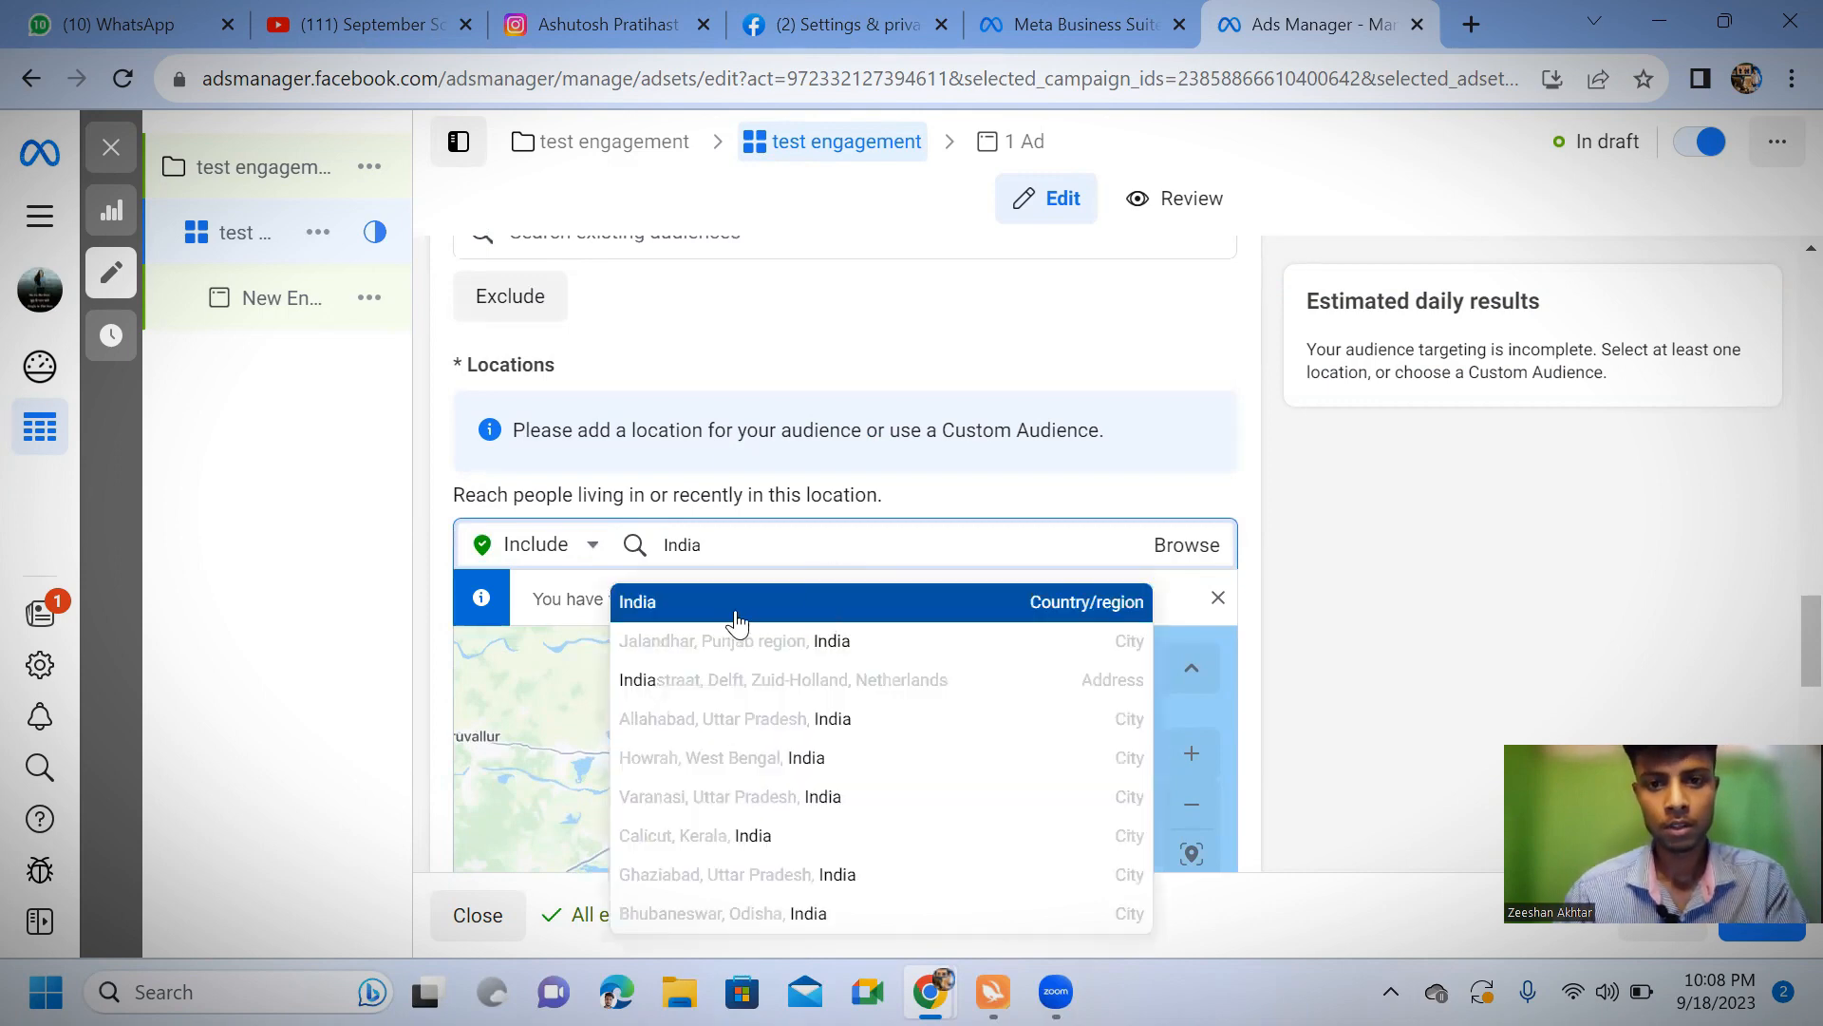
{"action": "left_click", "coordinate": [802, 605]}
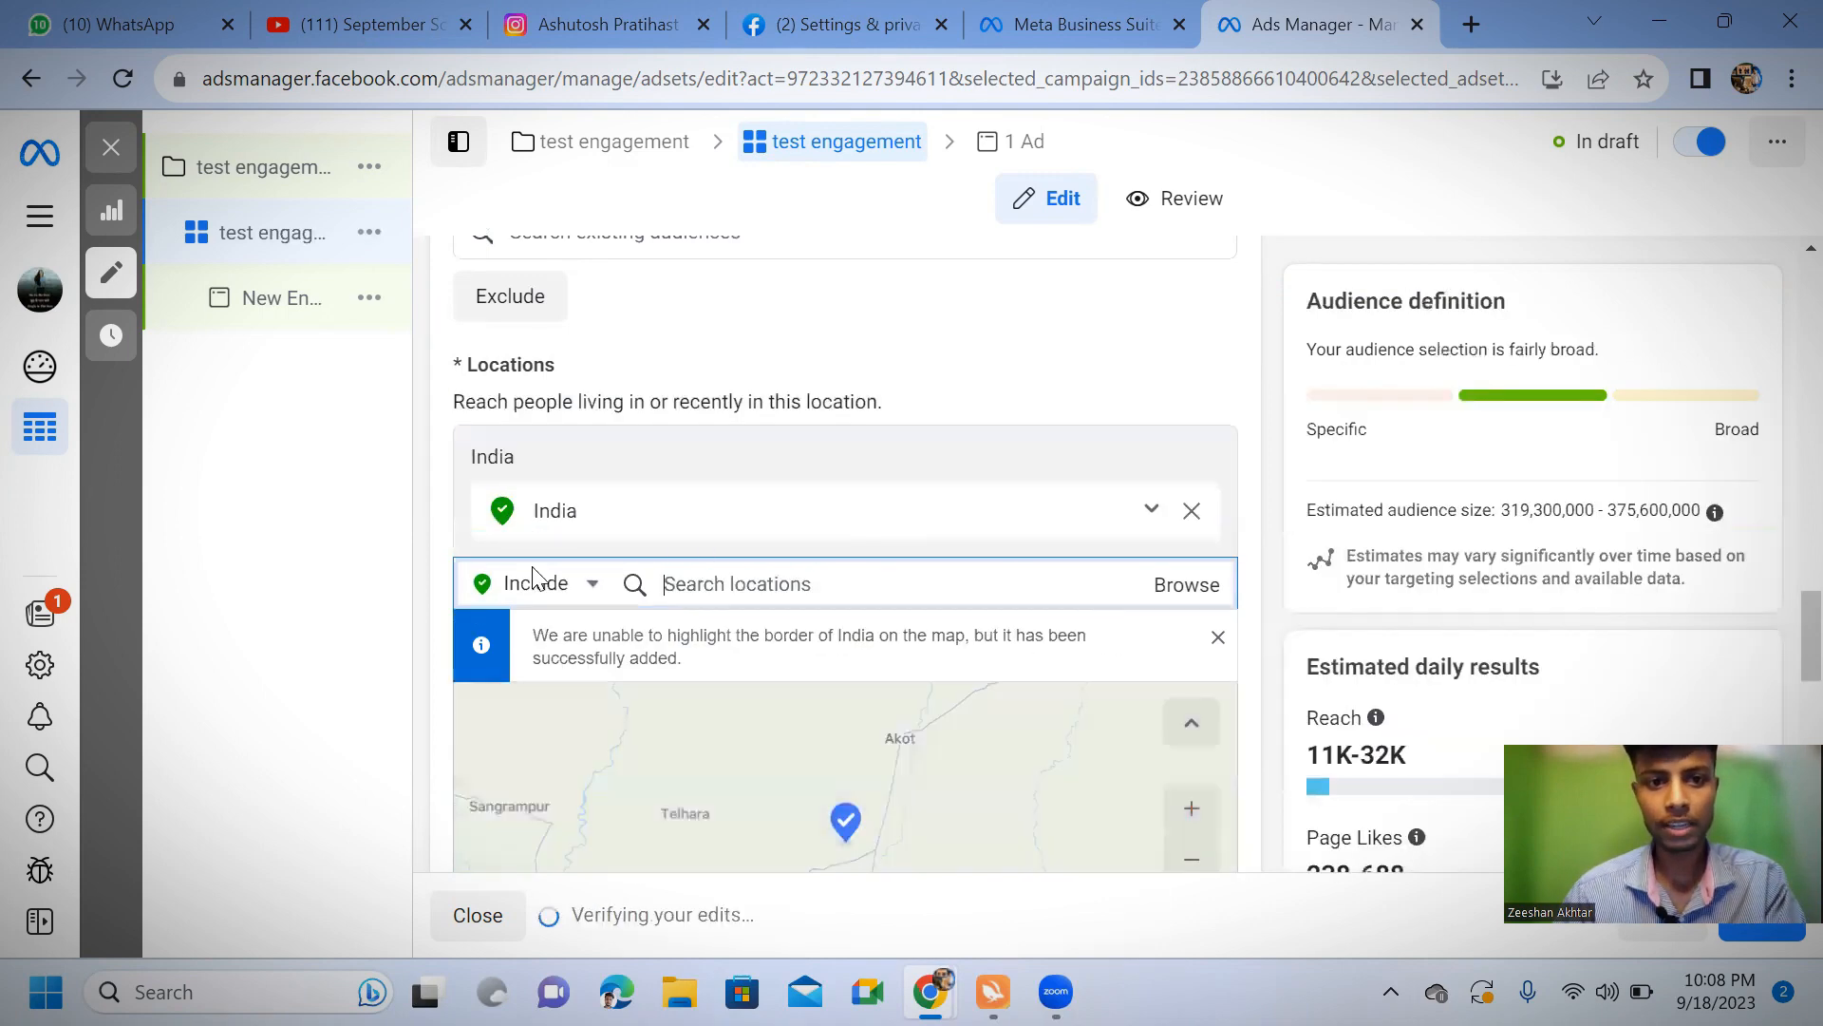
Exclude Tamil Nadu, India from the audience's locations
{"action": "left_click", "coordinate": [586, 587]}
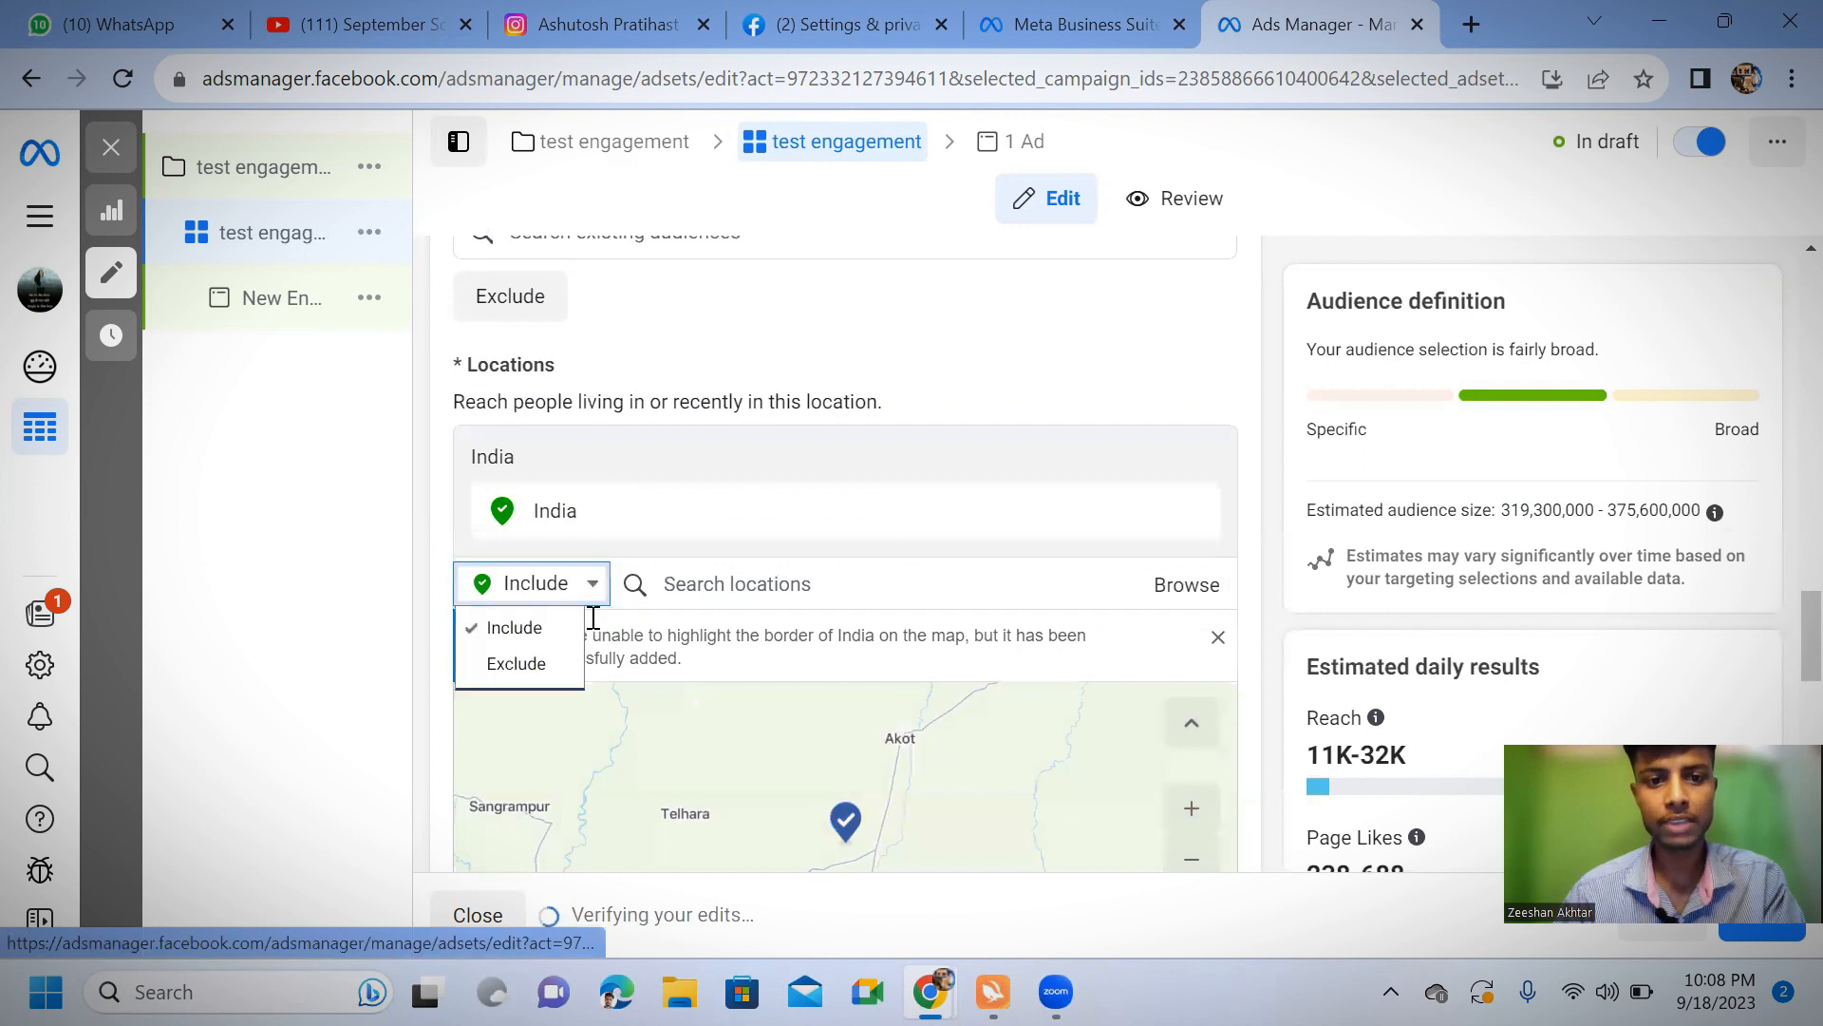
{"action": "left_click", "coordinate": [532, 685]}
{"action": "left_click", "coordinate": [820, 586]}
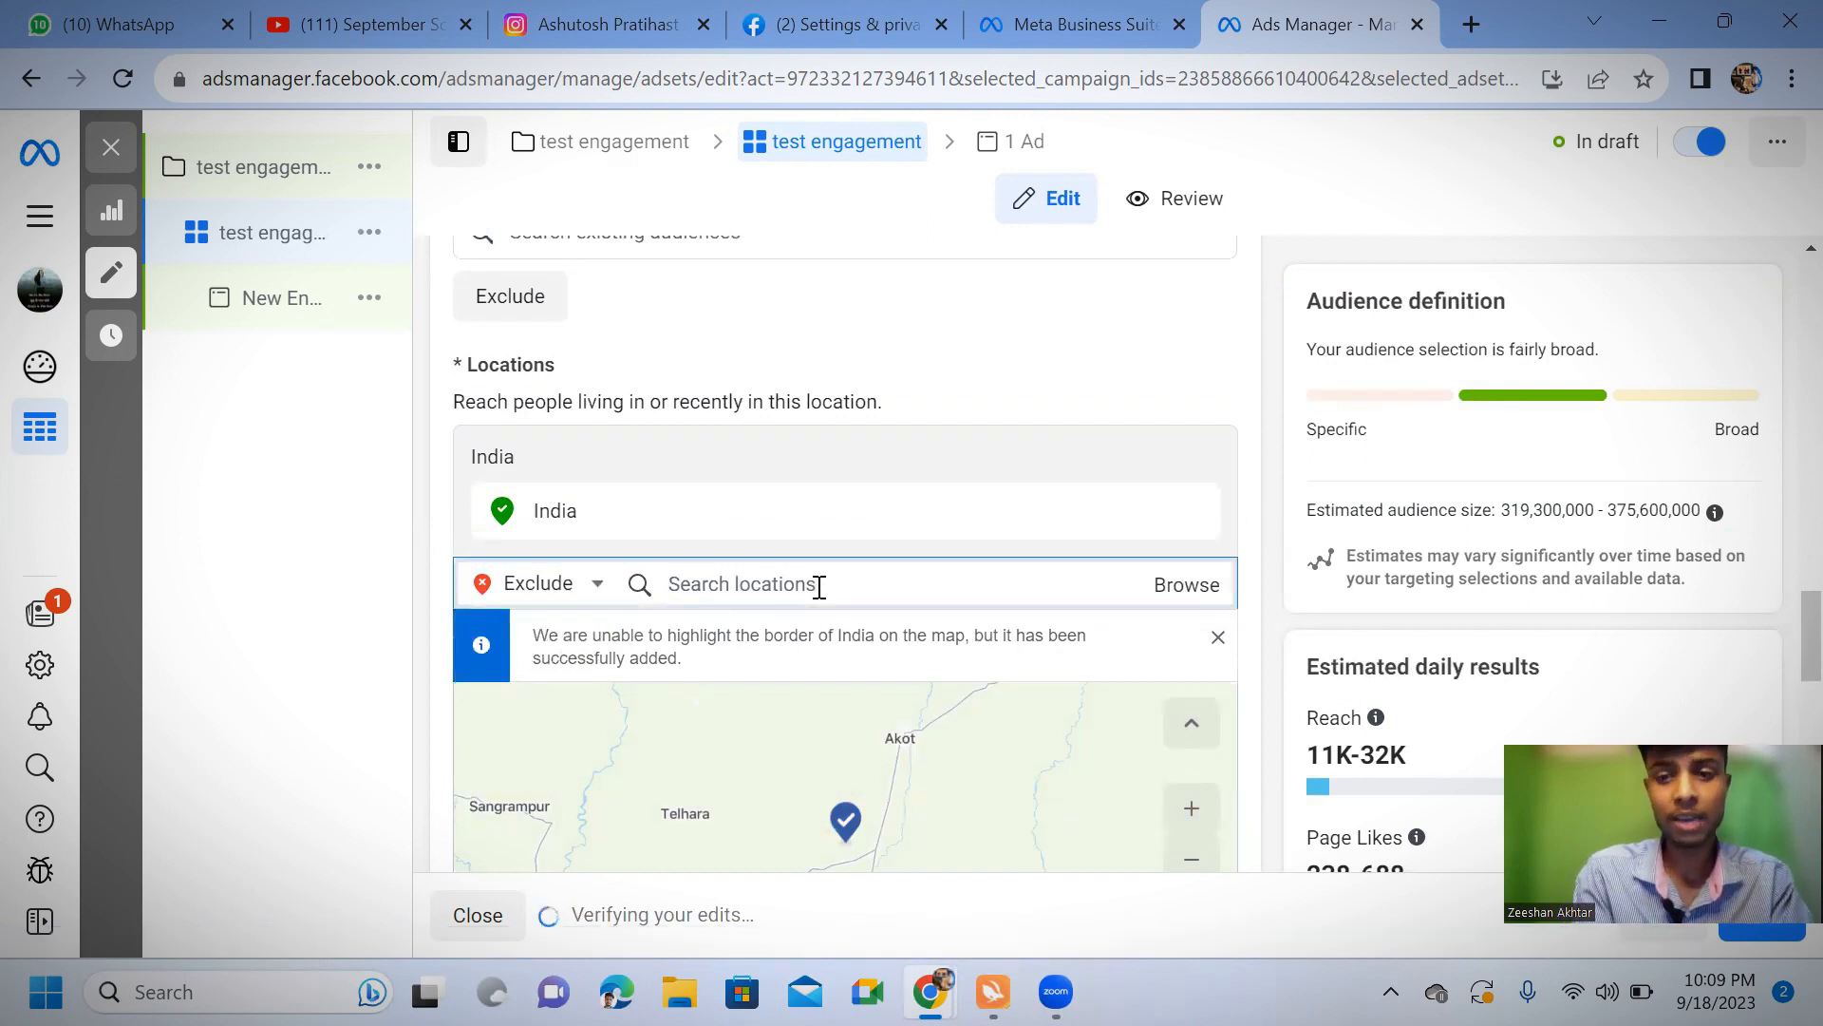
{"action": "type", "text": "tamil"}
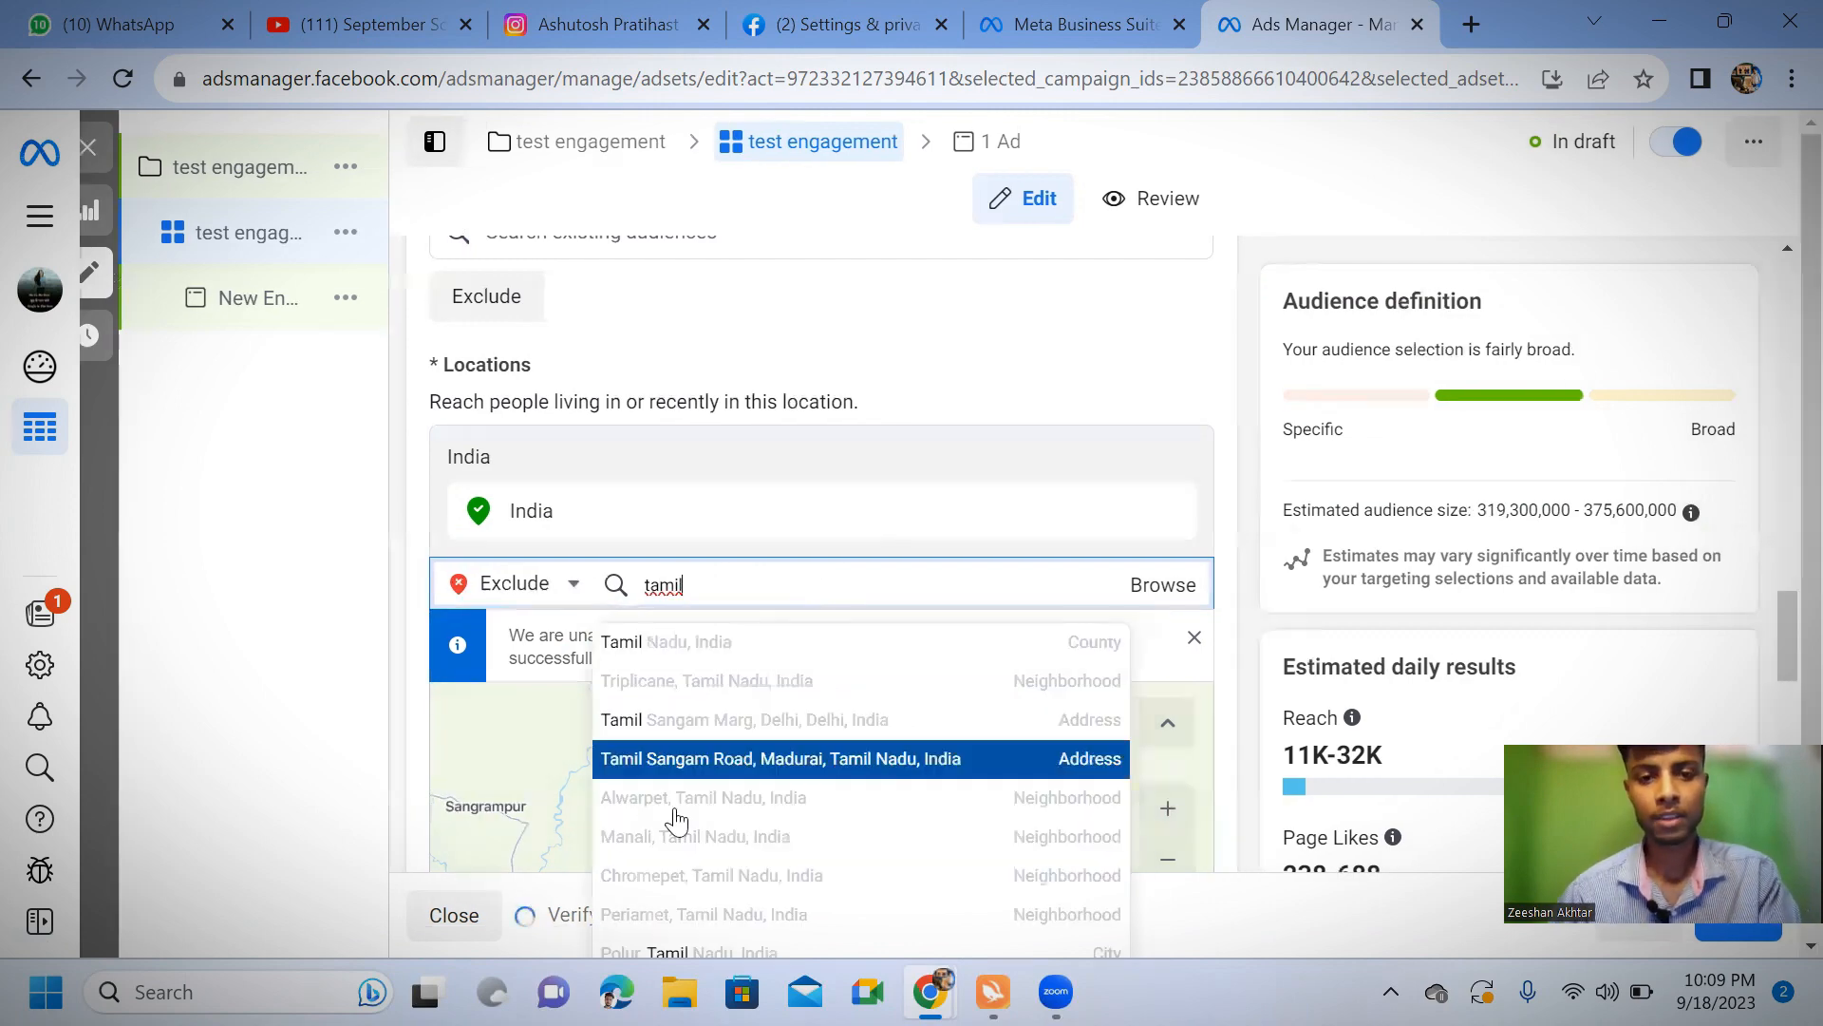
{"action": "left_click", "coordinate": [740, 646]}
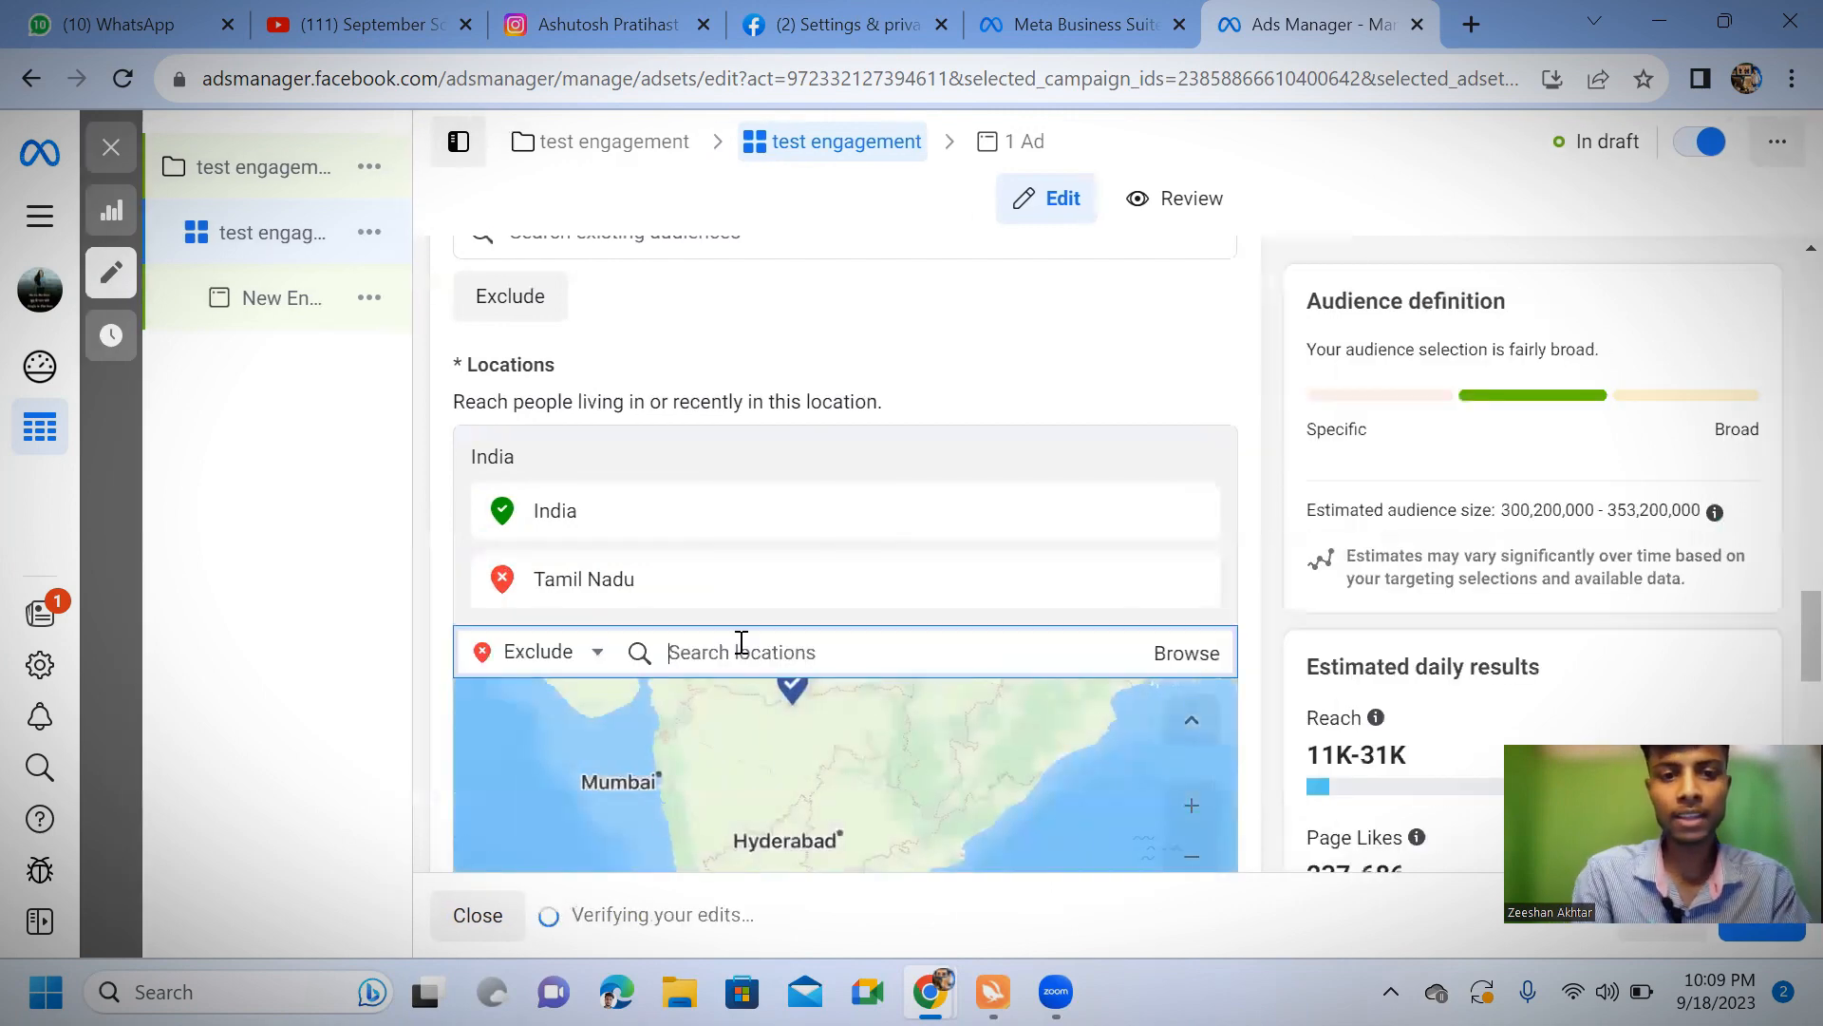
Exclude Andhra Pradesh and Kerala, India from the audience's locations as well
{"action": "type", "text": "andra"}
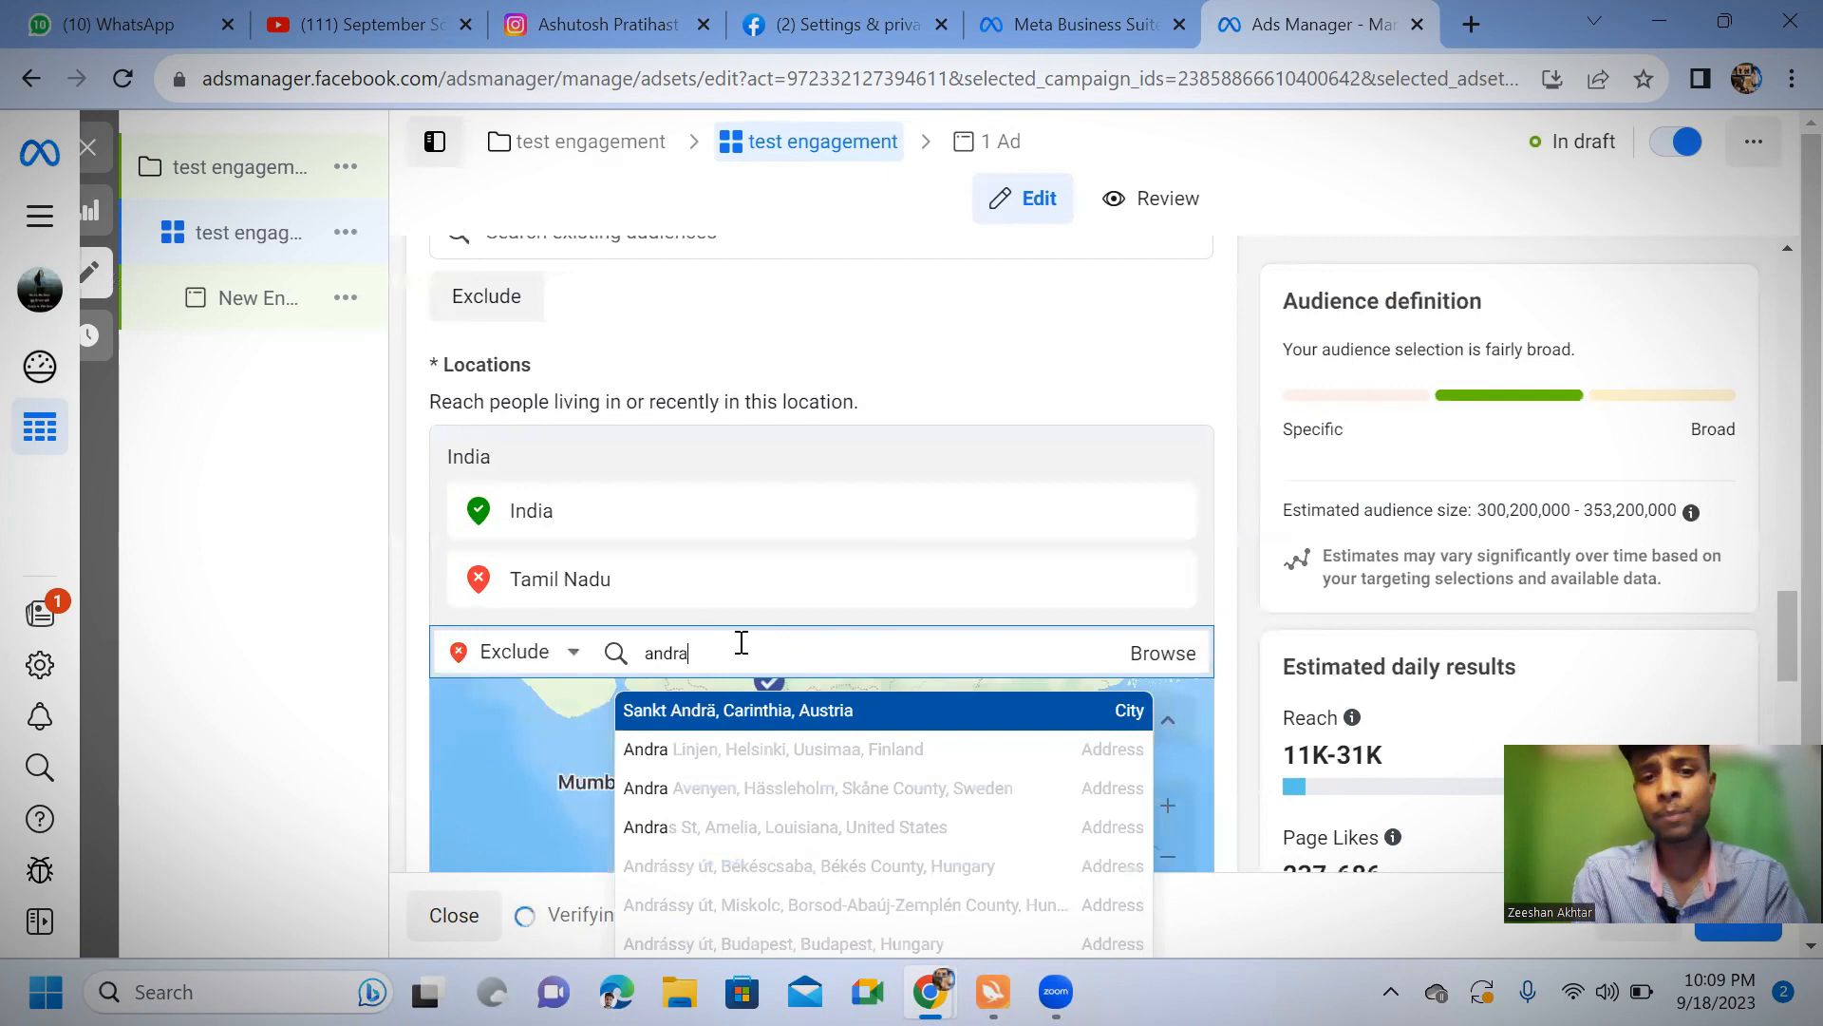
{"action": "type", "text": " pra"}
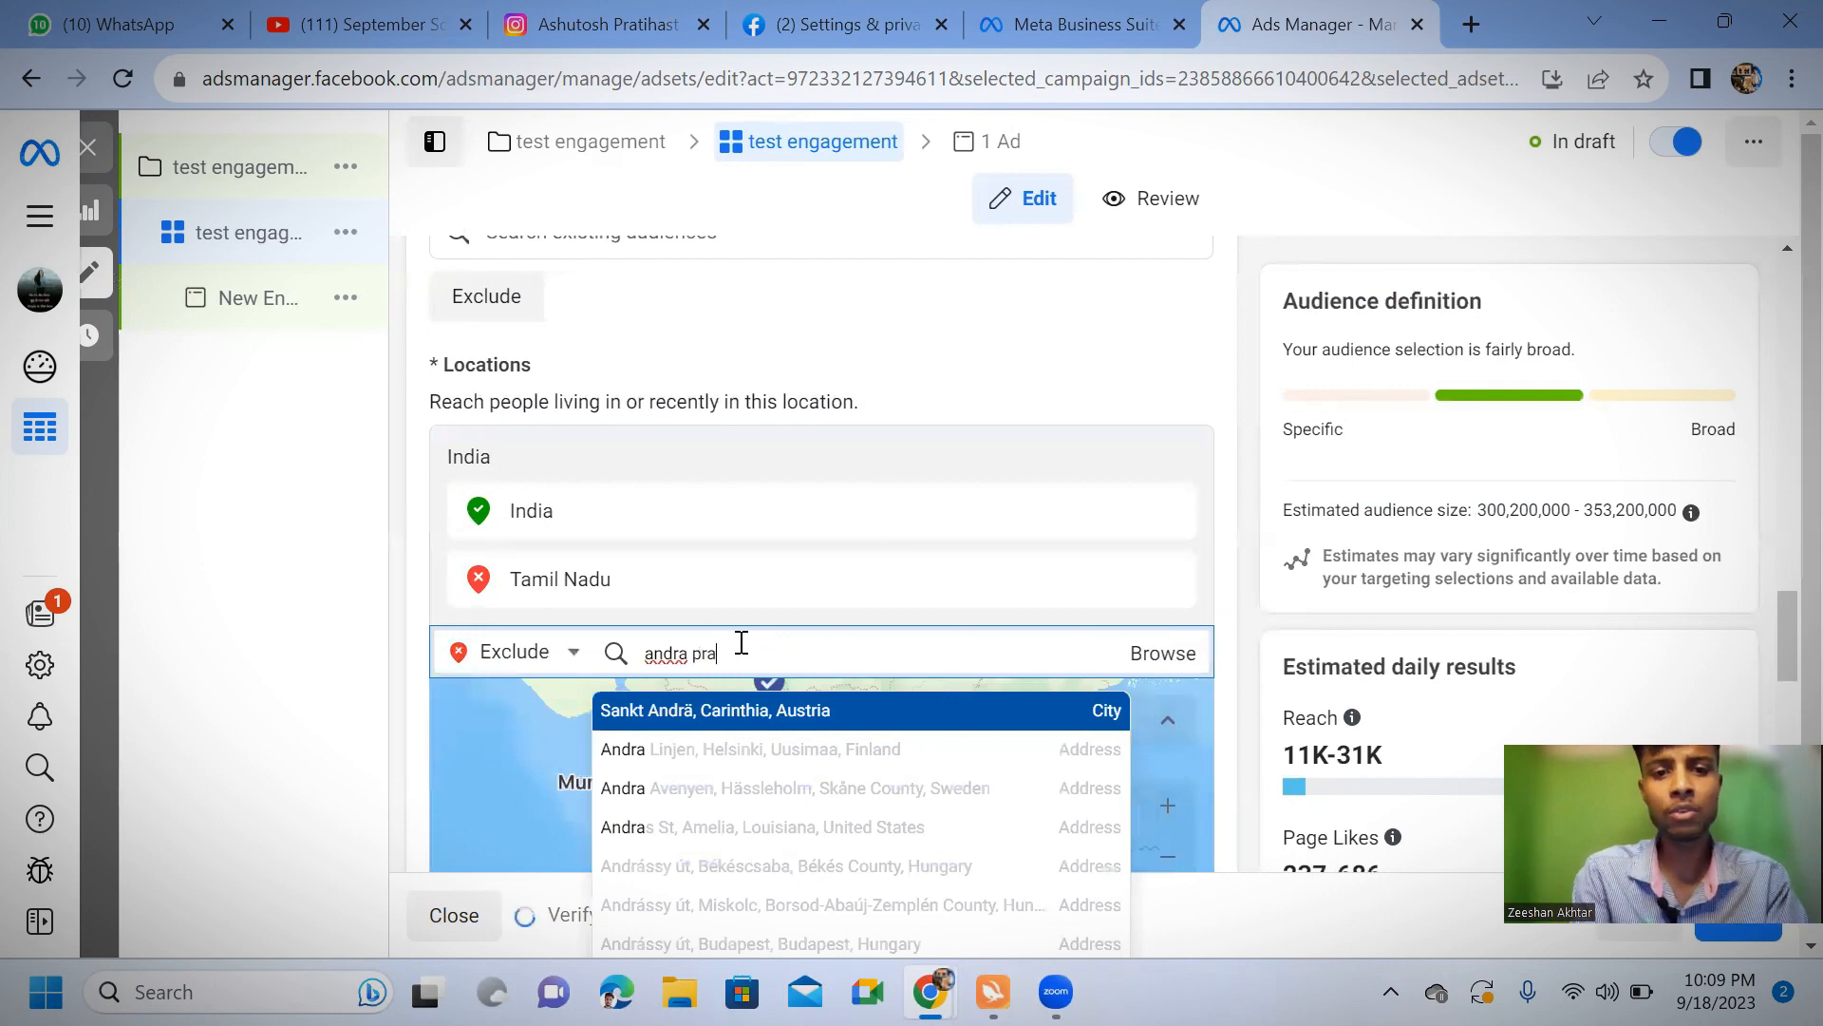
{"action": "type", "text": "des"}
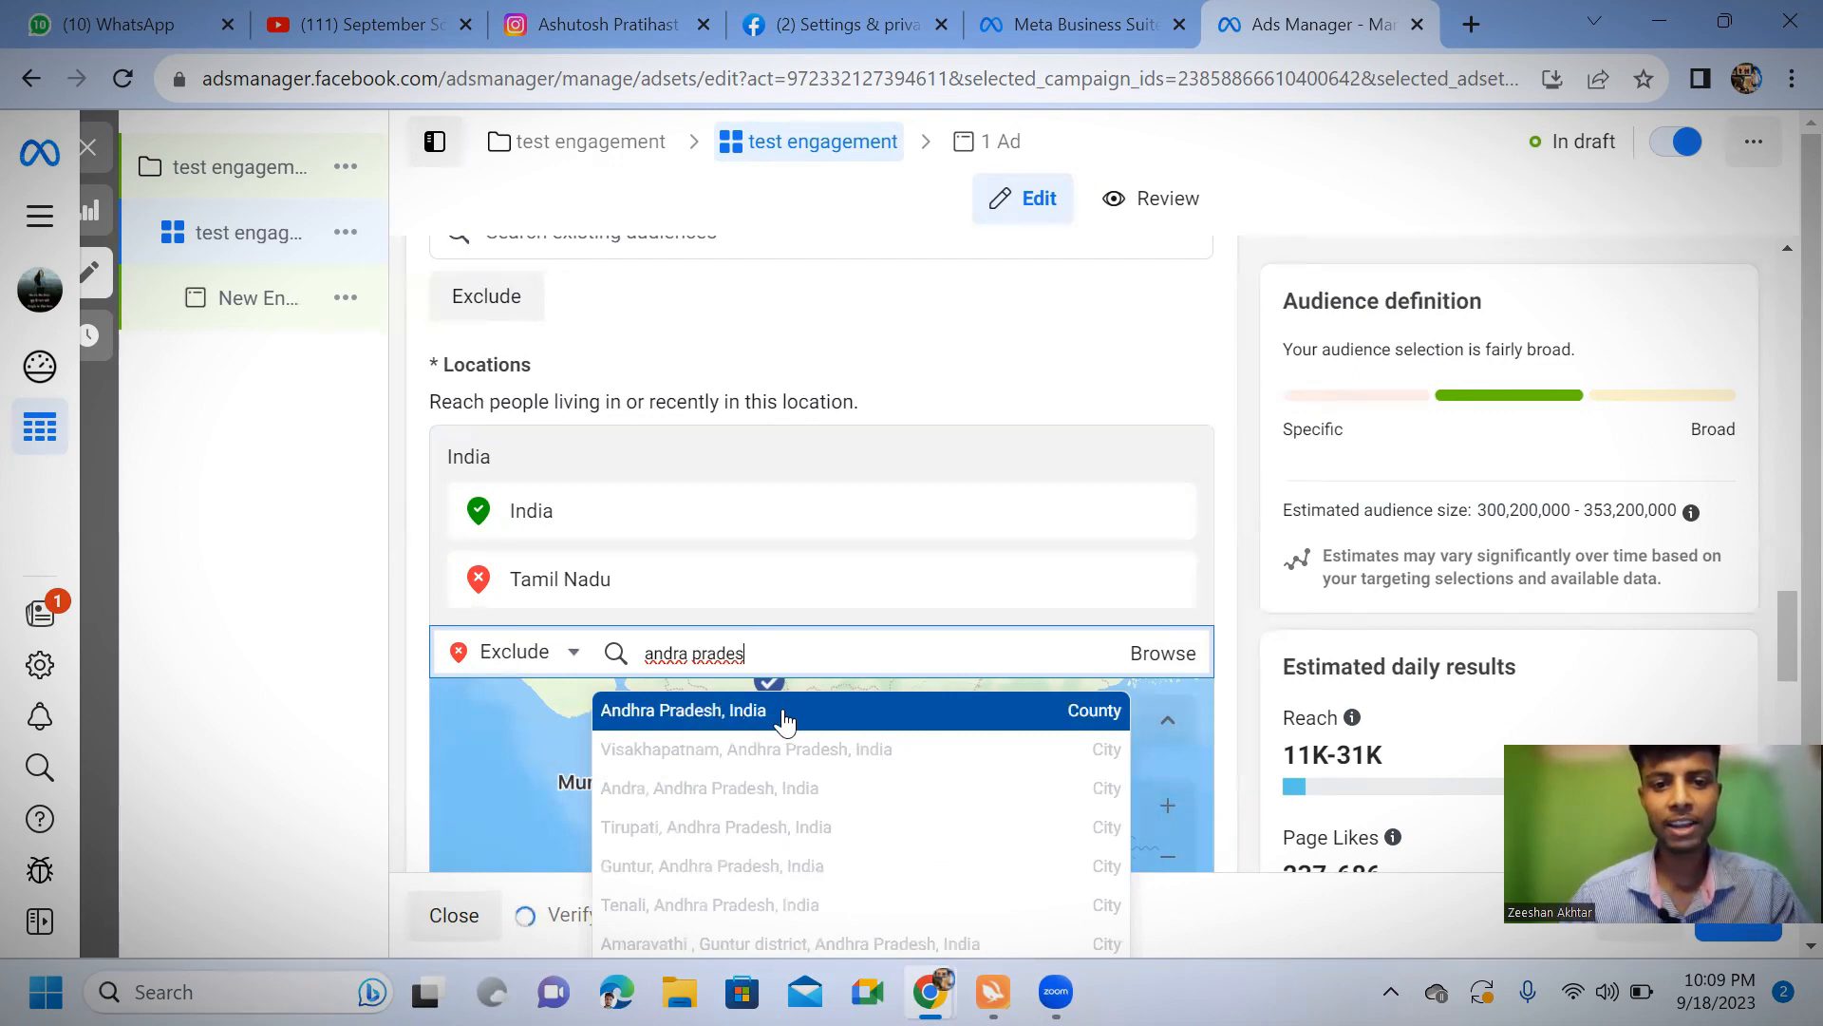
{"action": "left_click", "coordinate": [727, 714]}
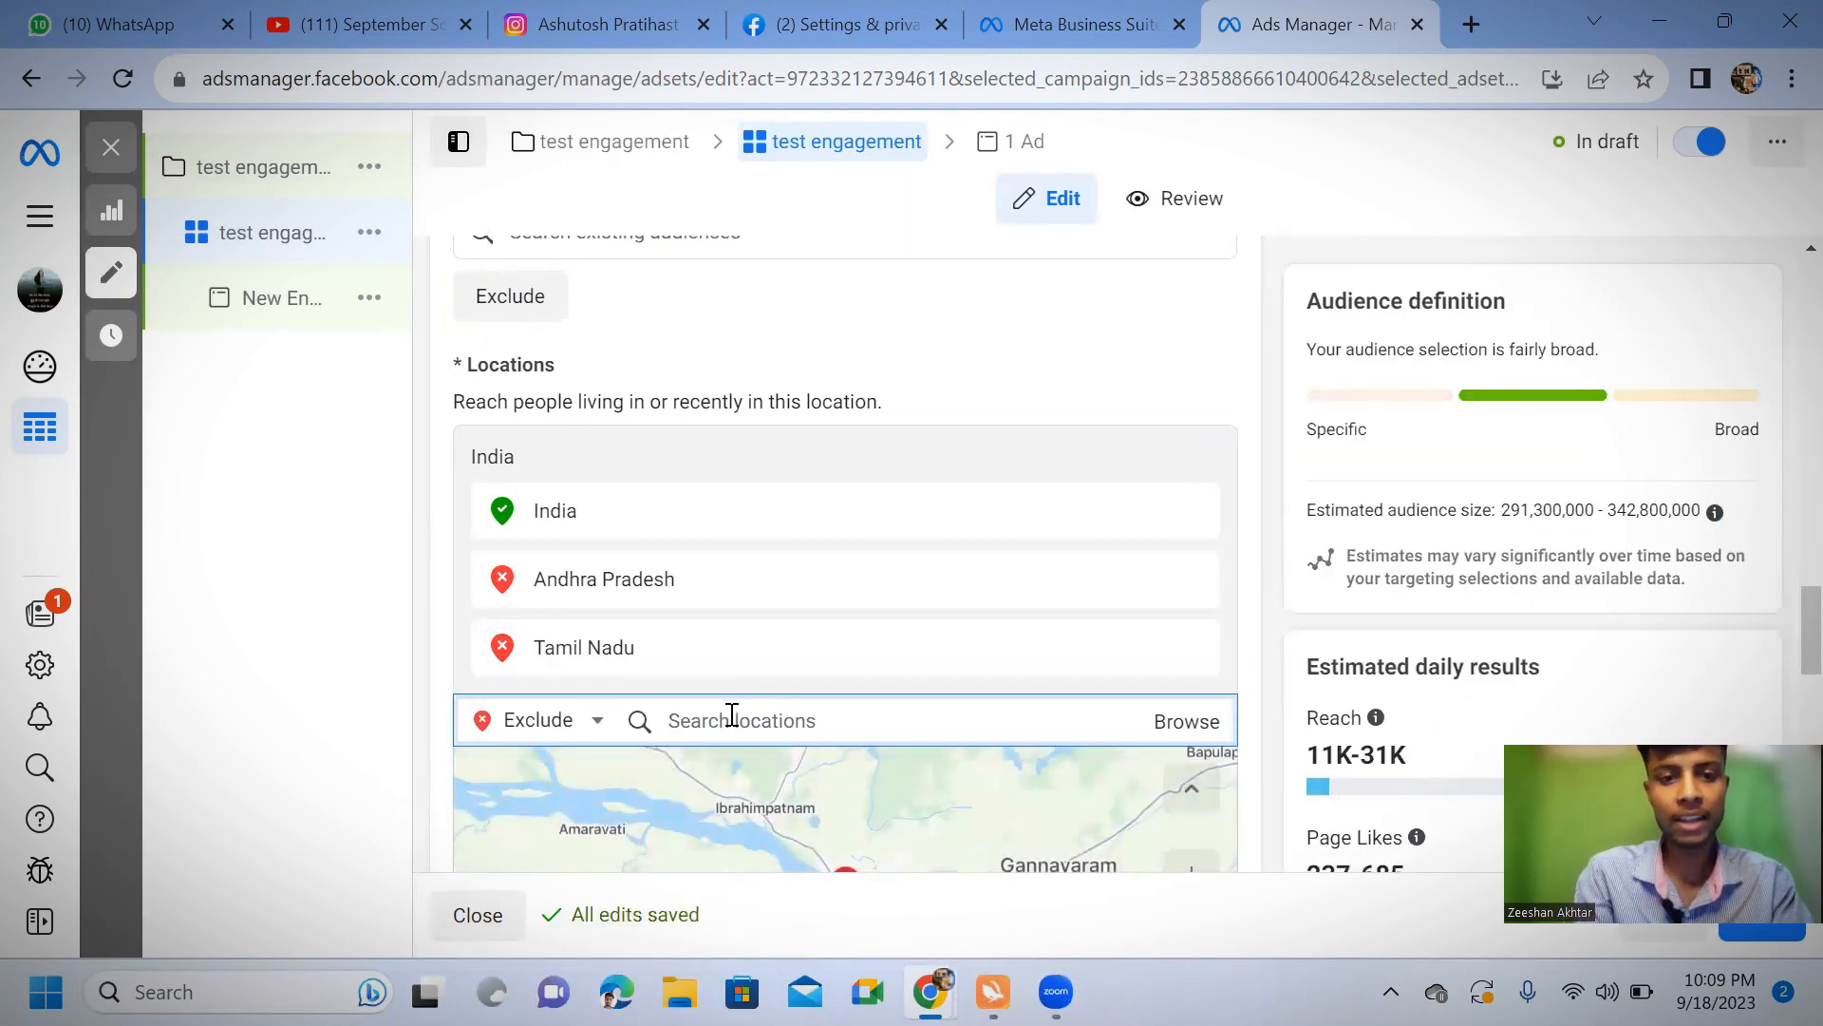
{"action": "type", "text": "keral"}
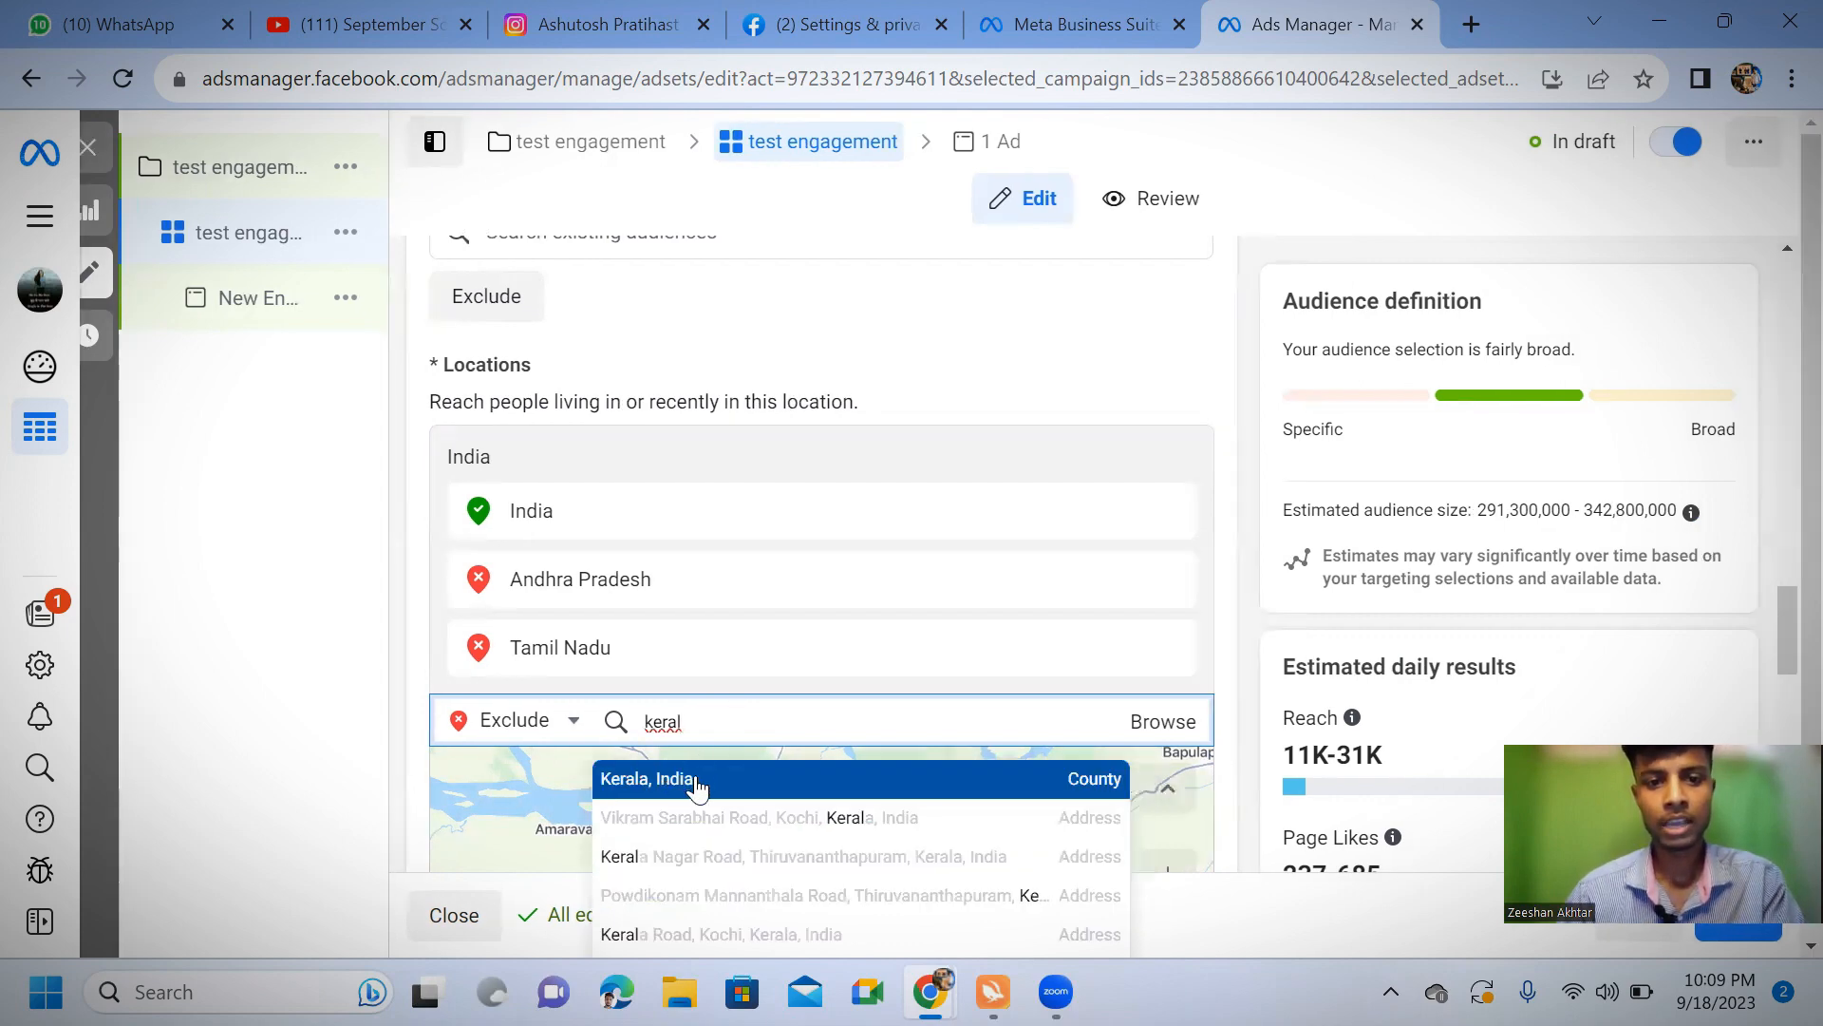
{"action": "left_click", "coordinate": [665, 776]}
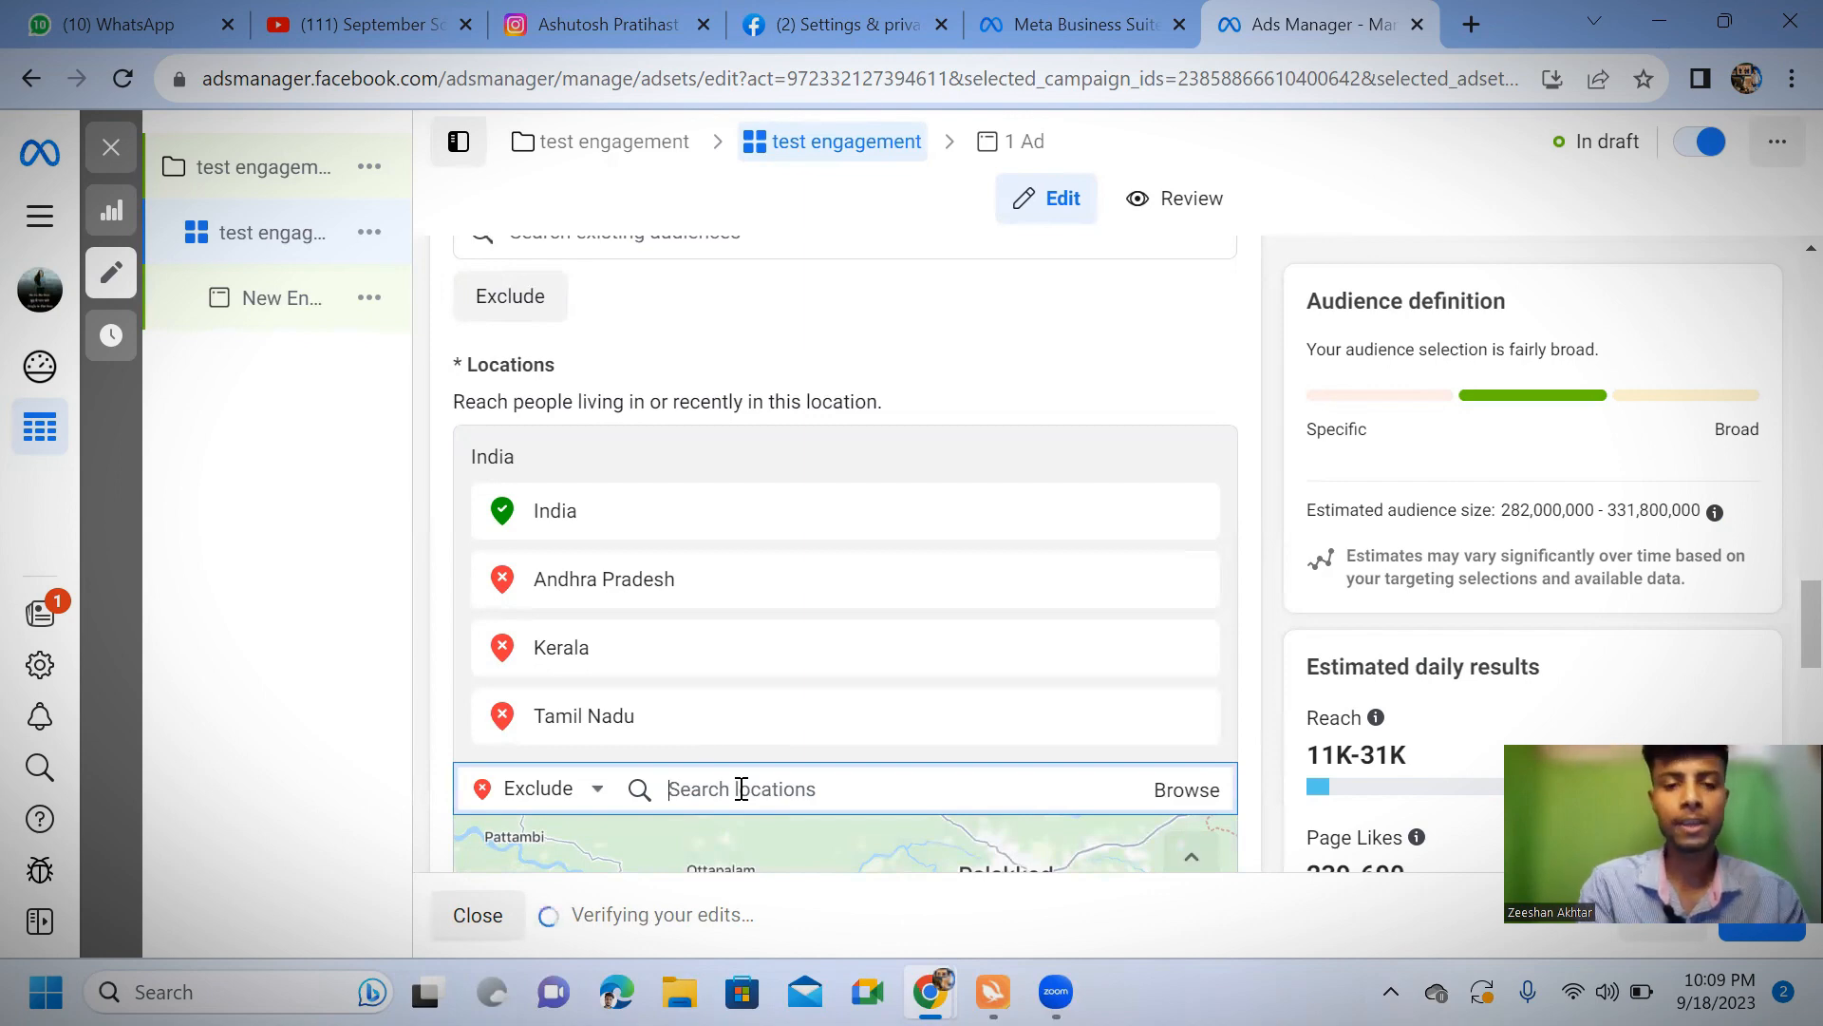
Set the audience's maximum age to 30
{"action": "scroll", "coordinate": [872, 654], "scroll_direction": "down", "scroll_amount": 2}
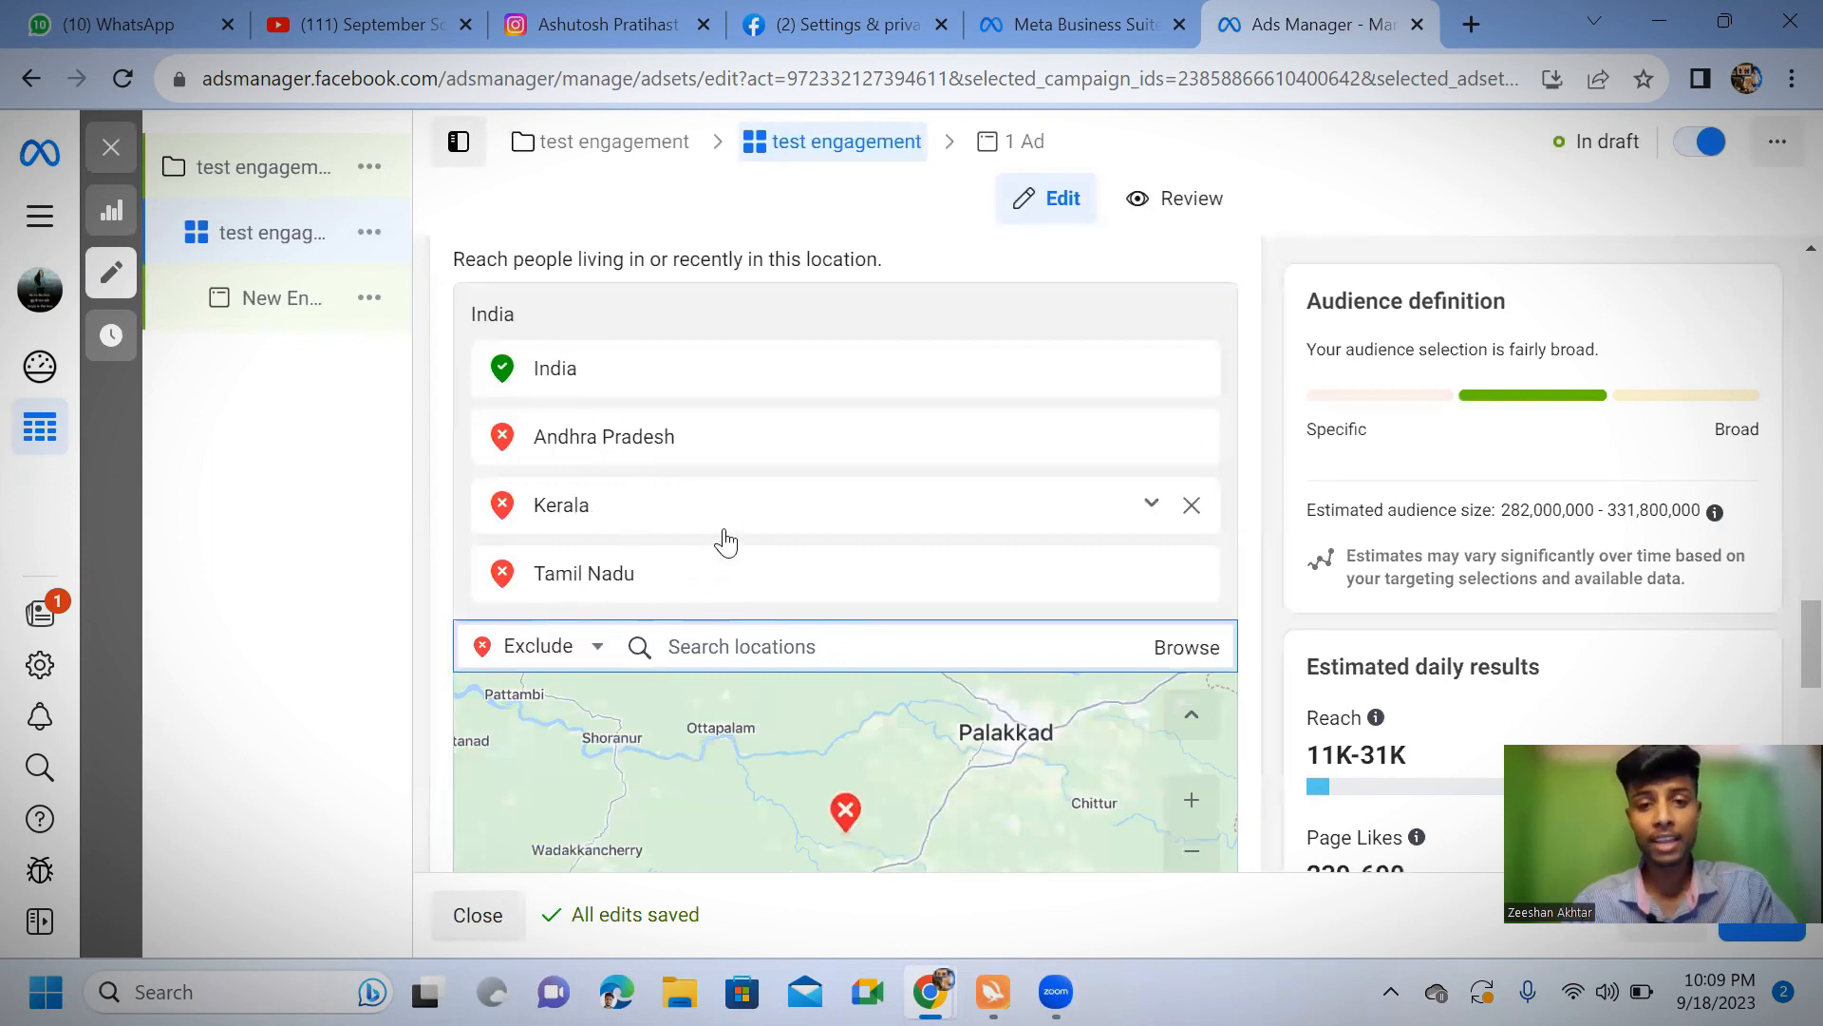
{"action": "scroll", "coordinate": [724, 537], "scroll_direction": "down", "scroll_amount": 3}
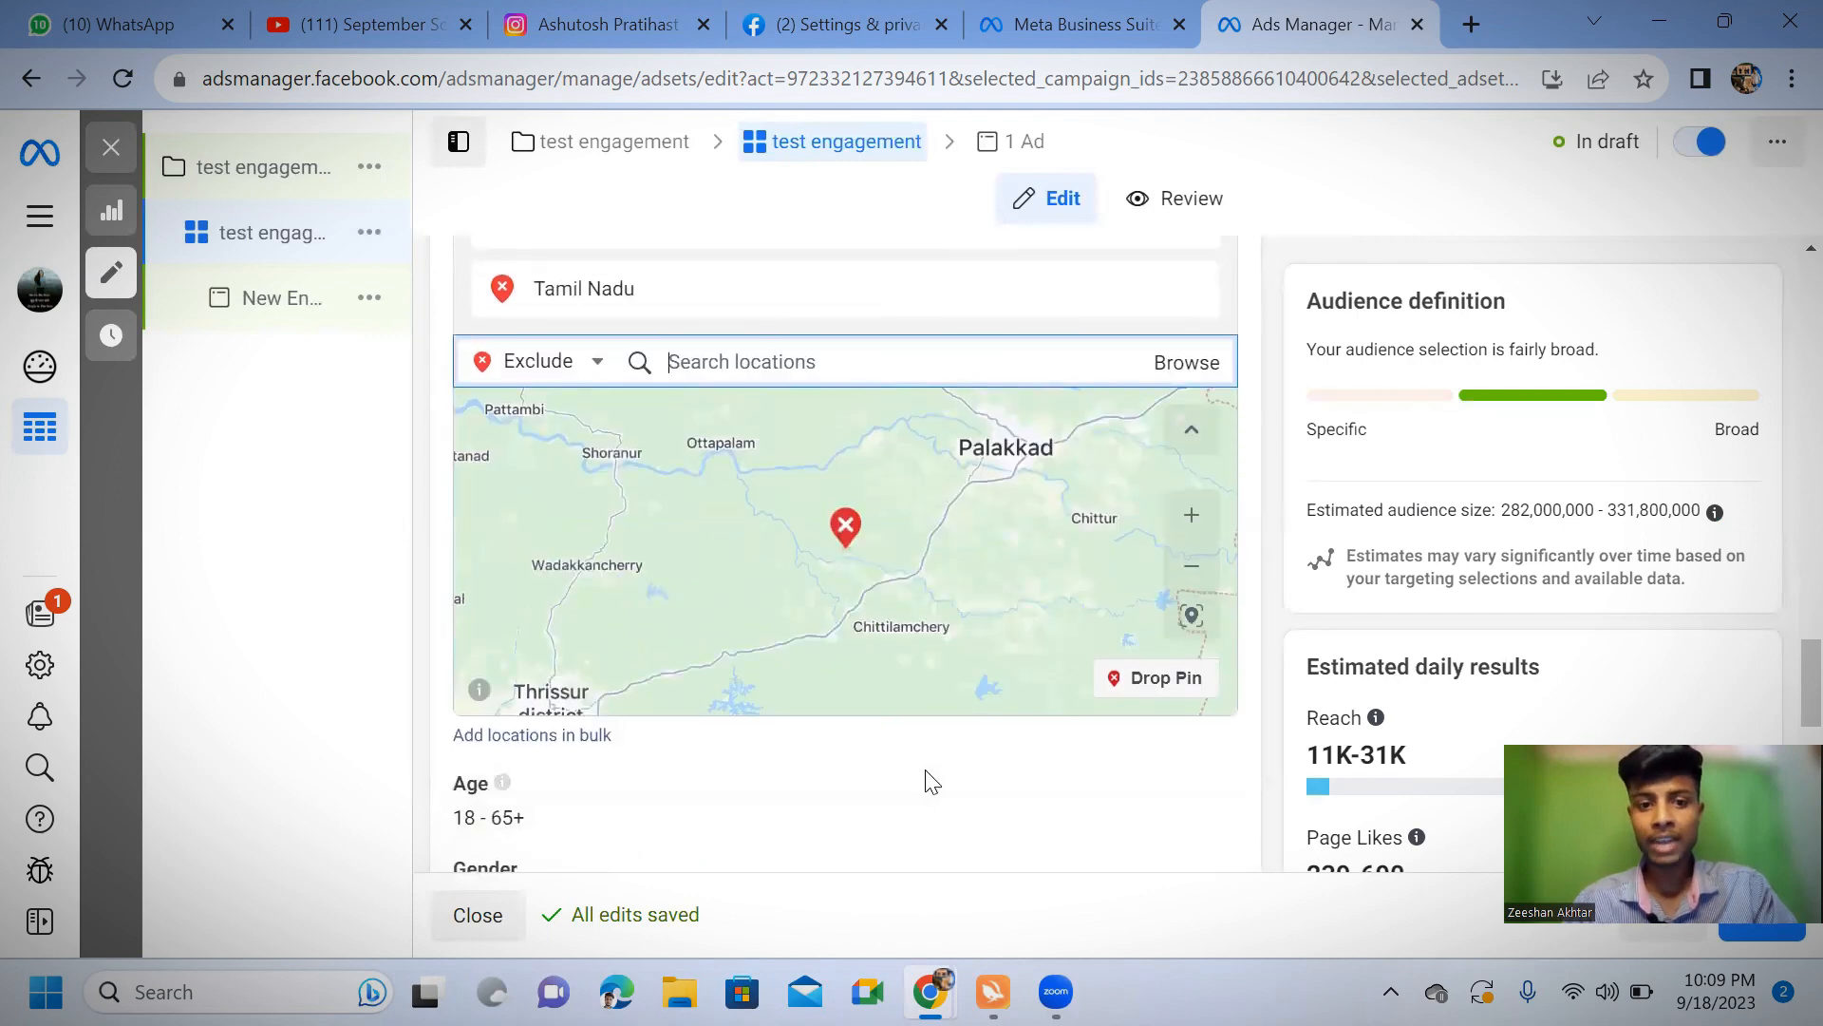
{"action": "scroll", "coordinate": [926, 760], "scroll_direction": "down", "scroll_amount": 3}
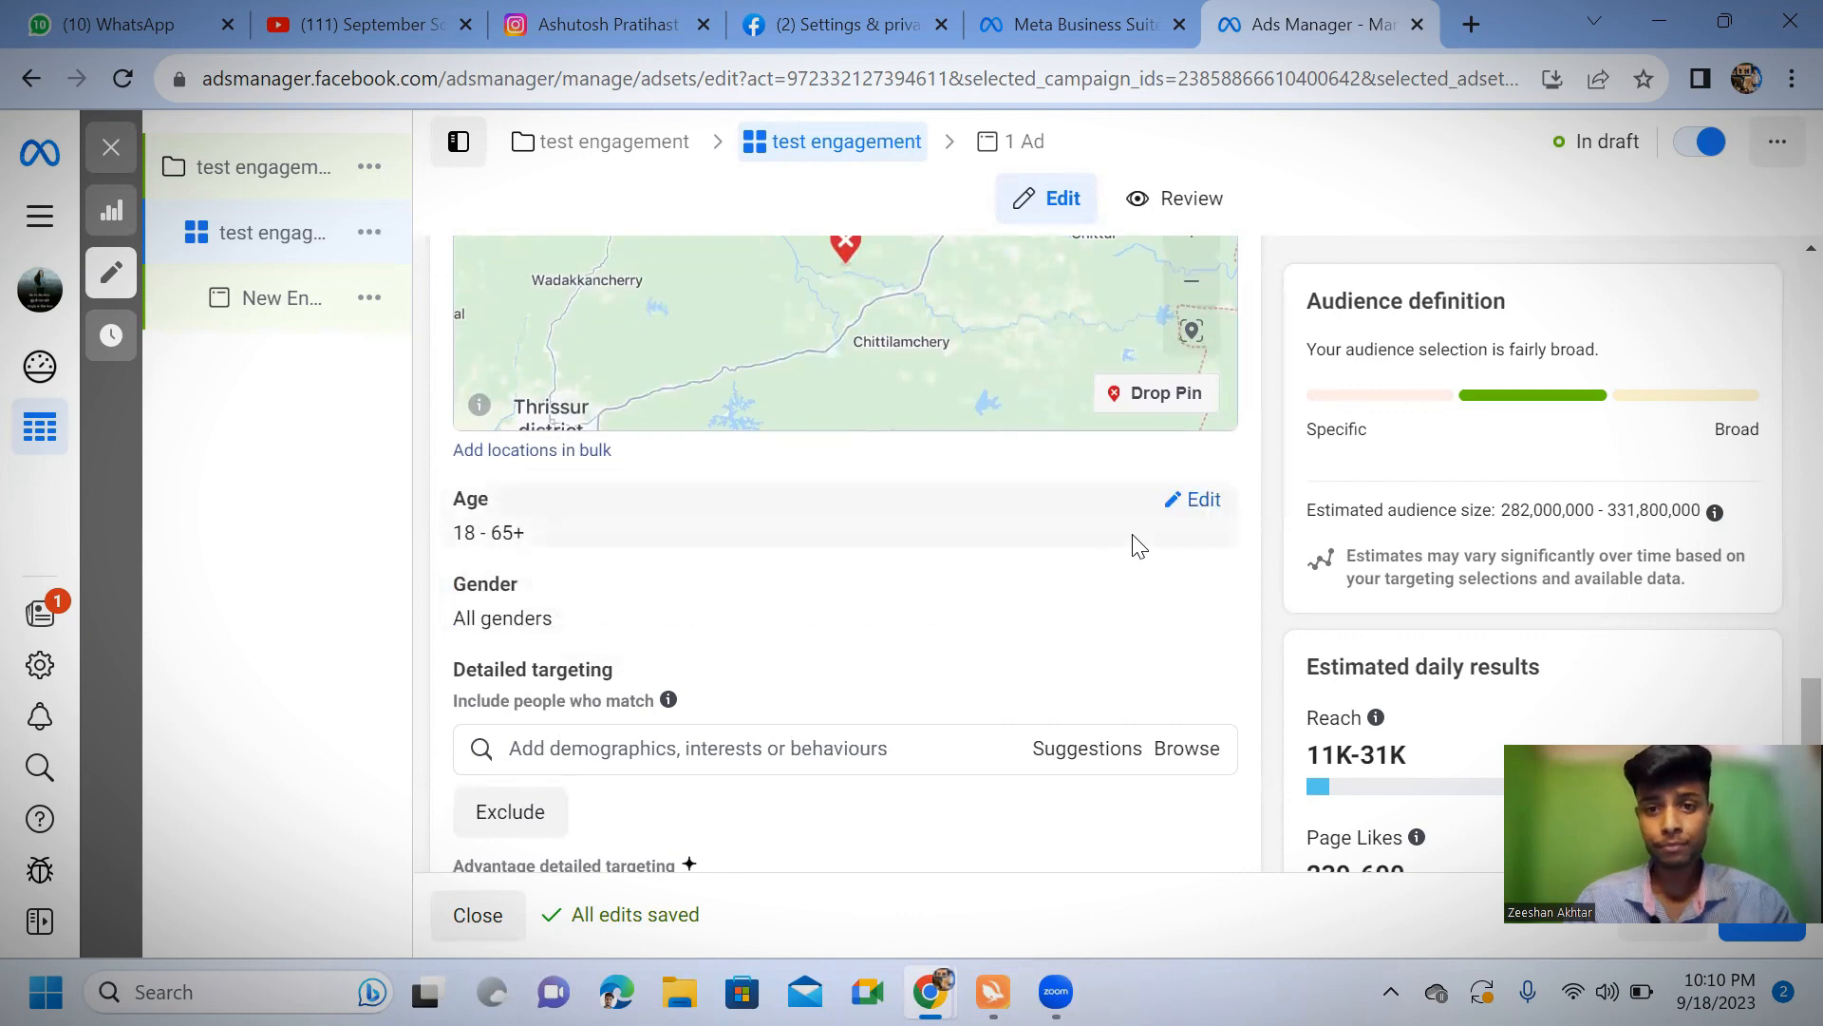
{"action": "left_click", "coordinate": [1180, 502]}
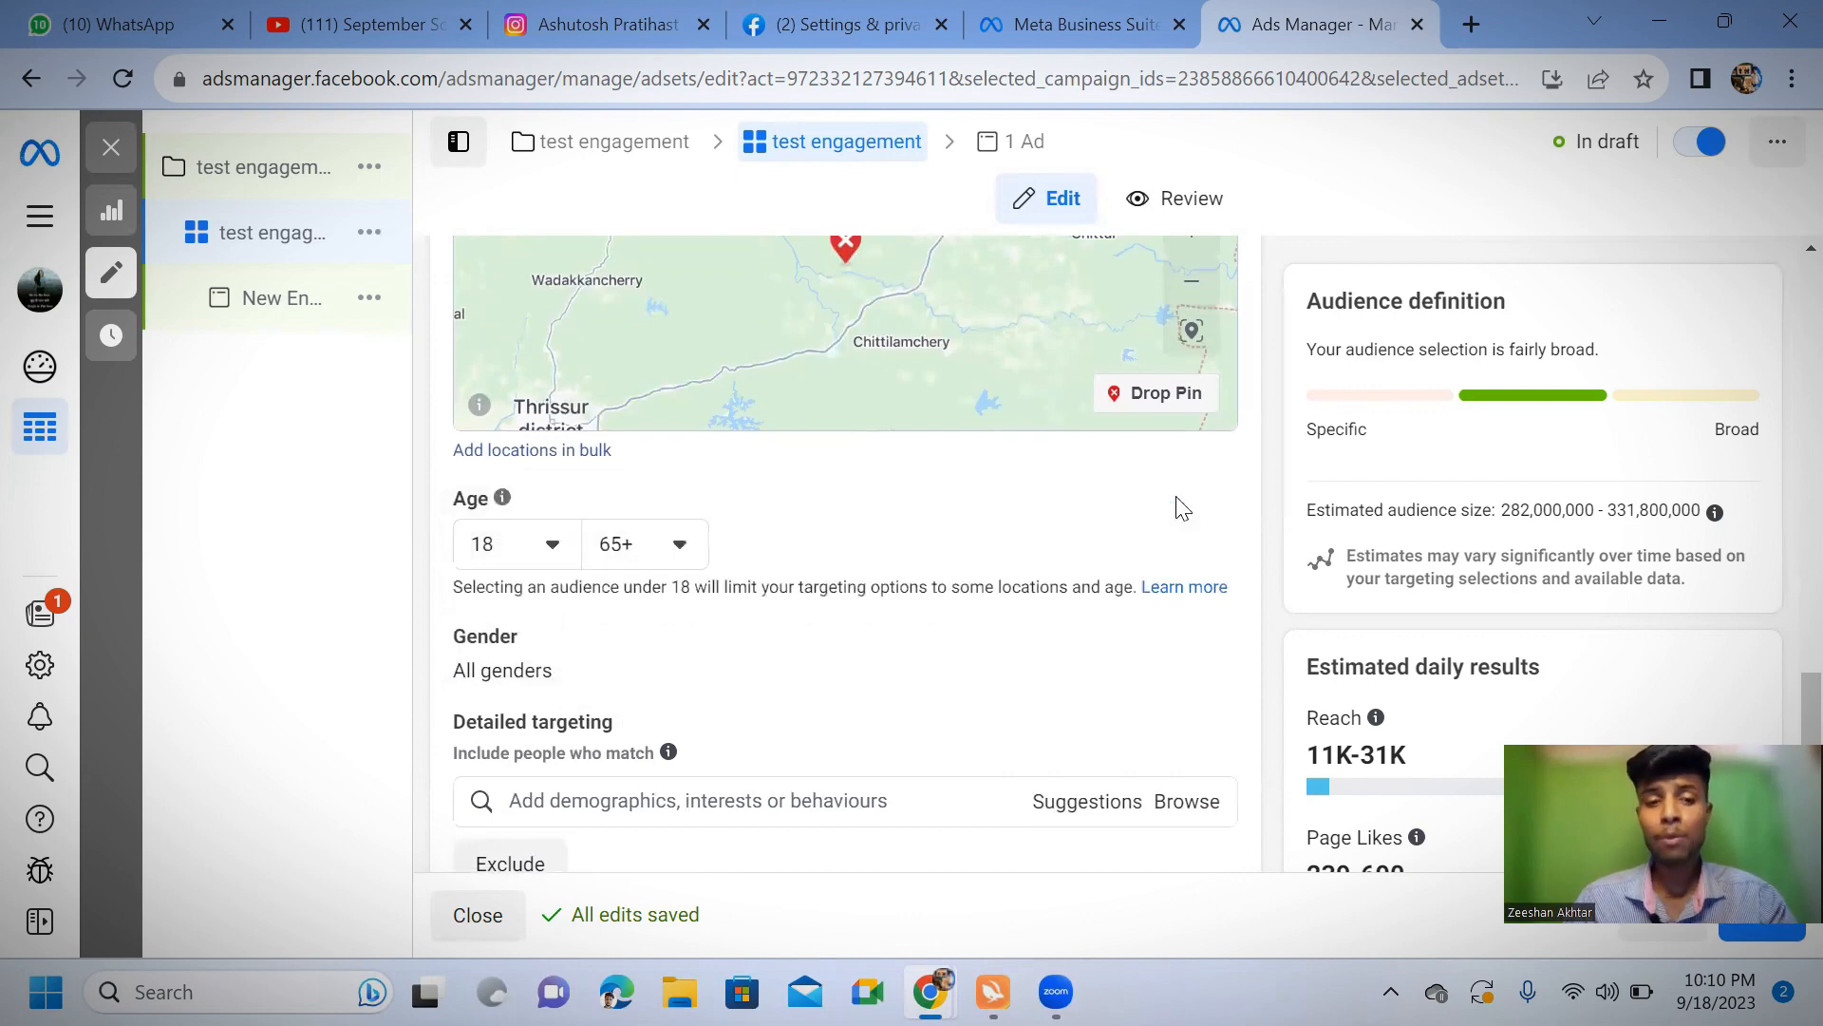
{"action": "left_click", "coordinate": [679, 543]}
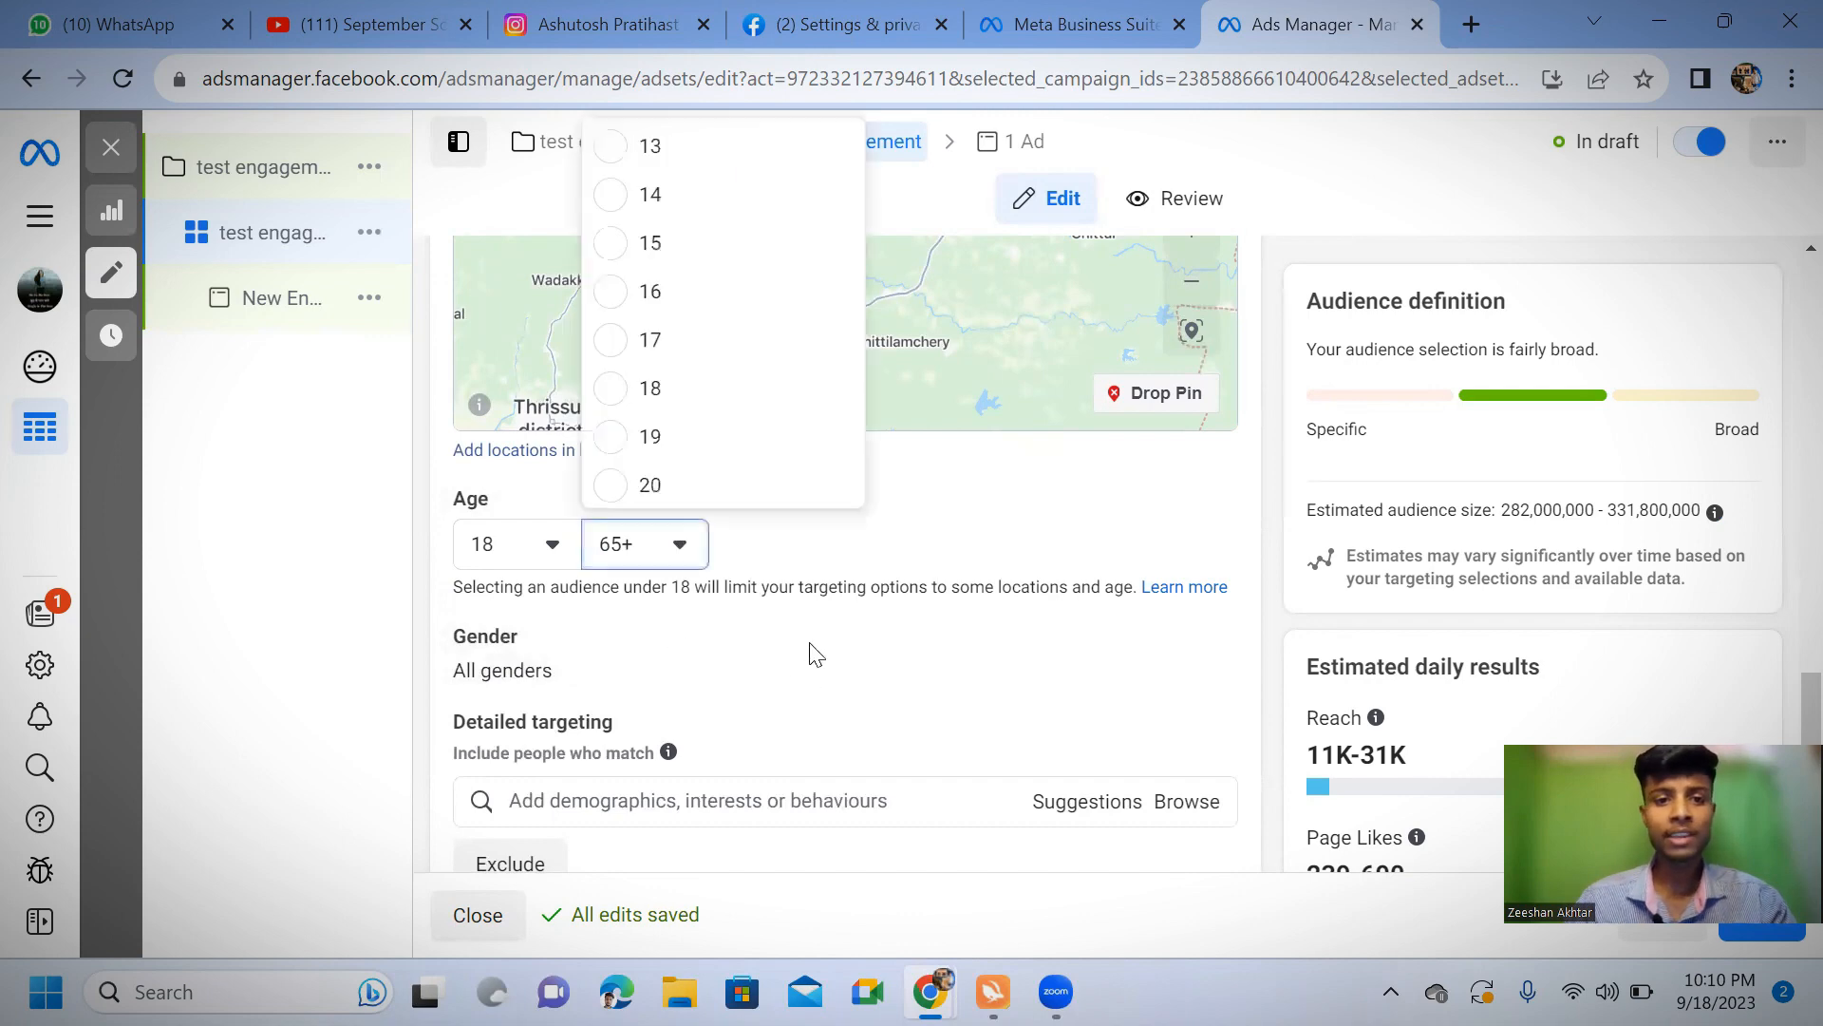
{"action": "scroll", "coordinate": [708, 413], "scroll_direction": "up", "scroll_amount": 4}
{"action": "scroll", "coordinate": [701, 411], "scroll_direction": "up", "scroll_amount": 8}
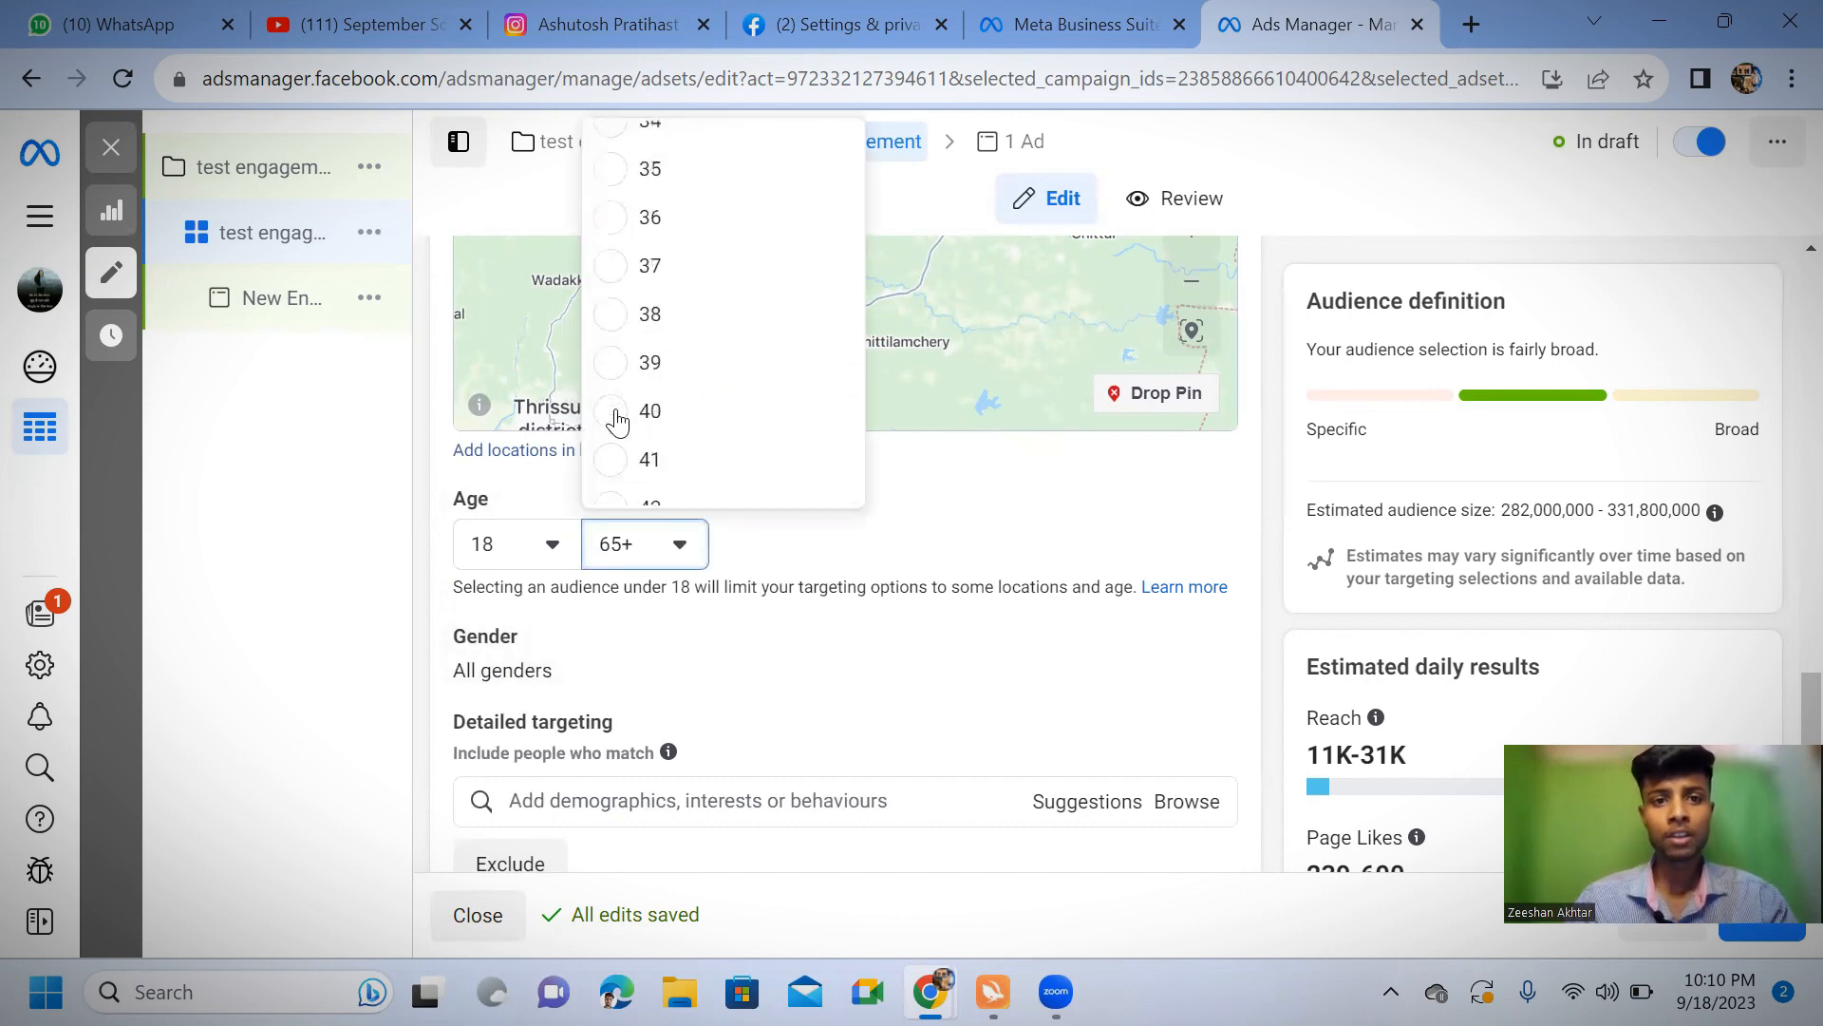
{"action": "scroll", "coordinate": [643, 401], "scroll_direction": "up", "scroll_amount": 3}
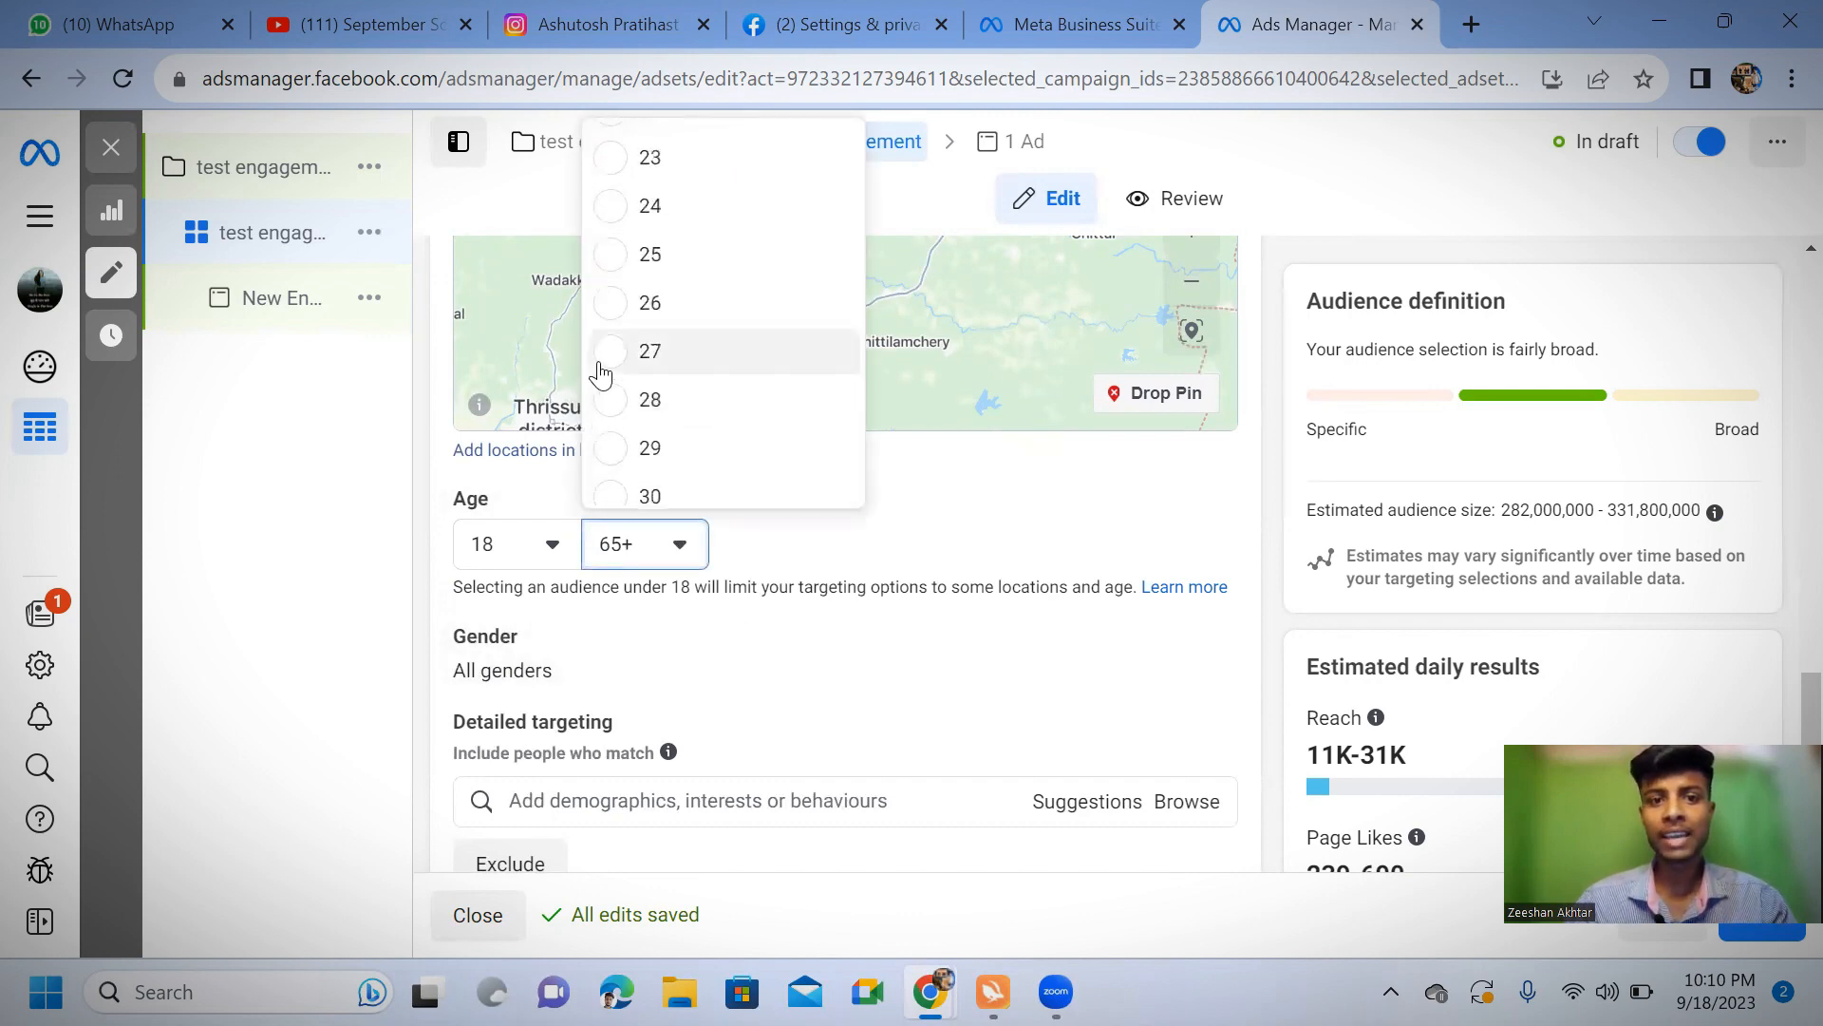
{"action": "scroll", "coordinate": [595, 230], "scroll_direction": "down", "scroll_amount": 5}
{"action": "scroll", "coordinate": [599, 228], "scroll_direction": "up", "scroll_amount": 2}
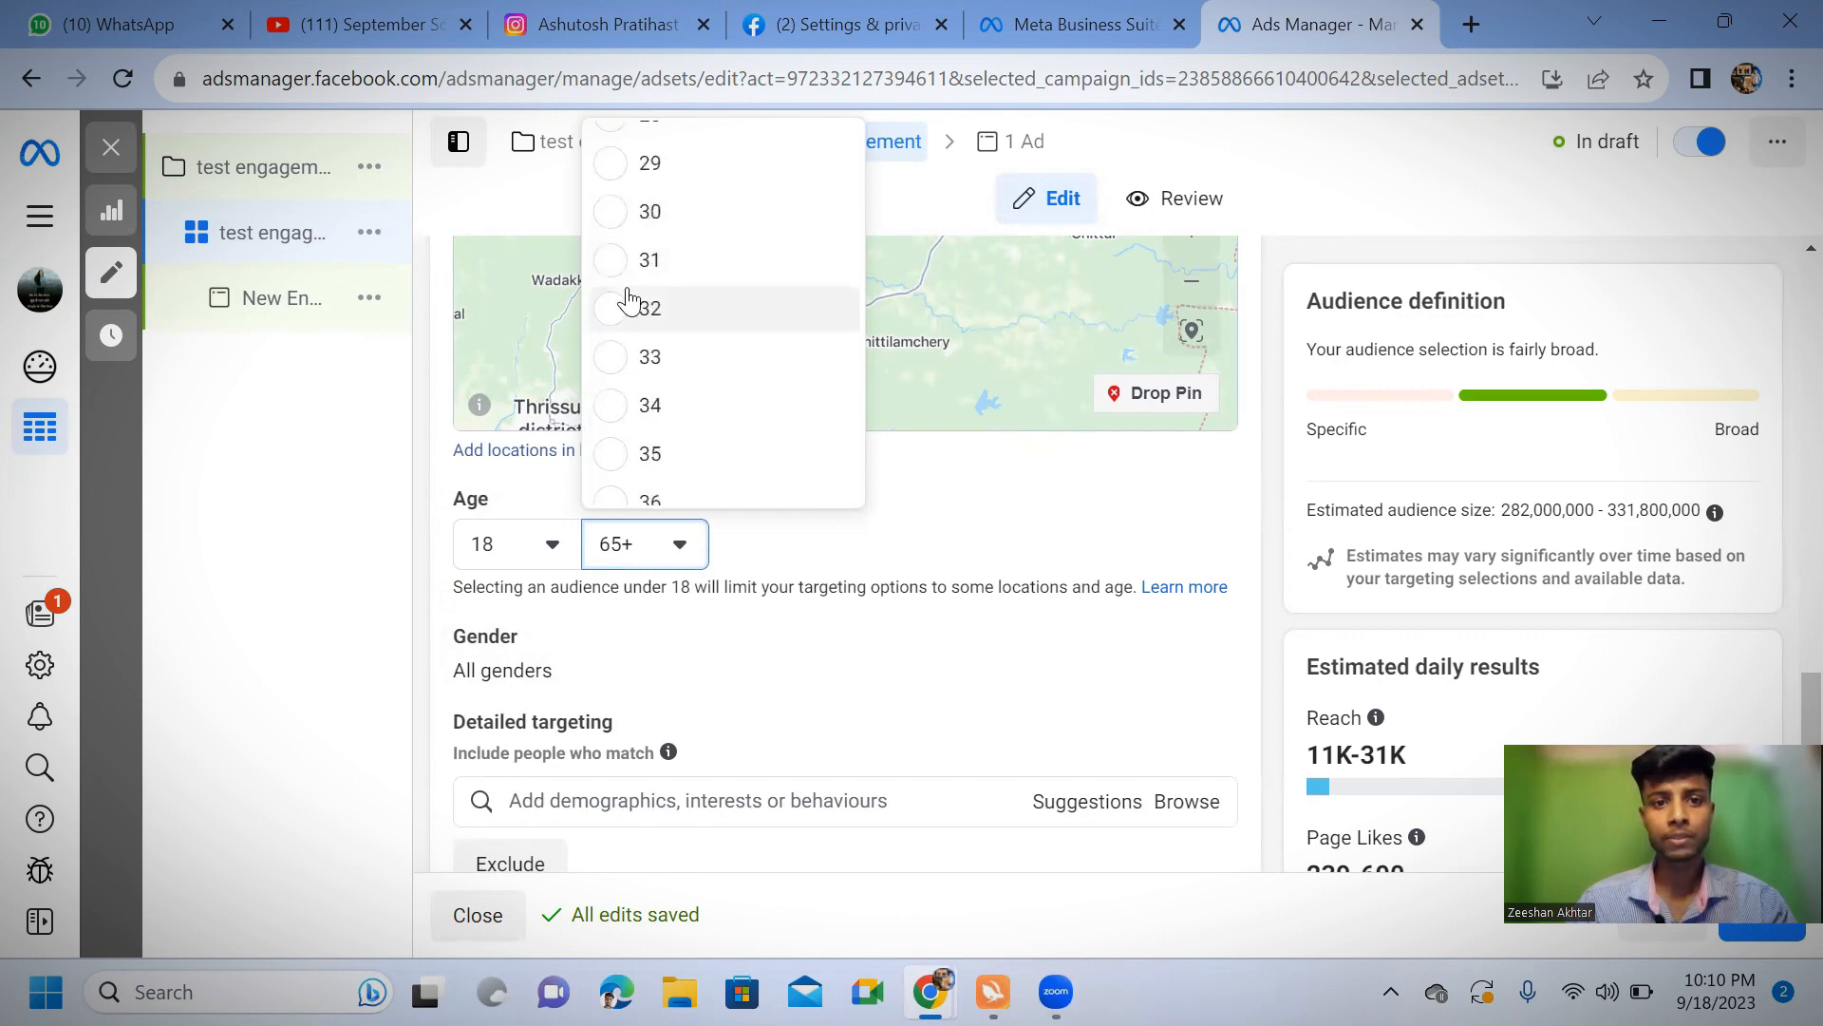
{"action": "left_click", "coordinate": [605, 218]}
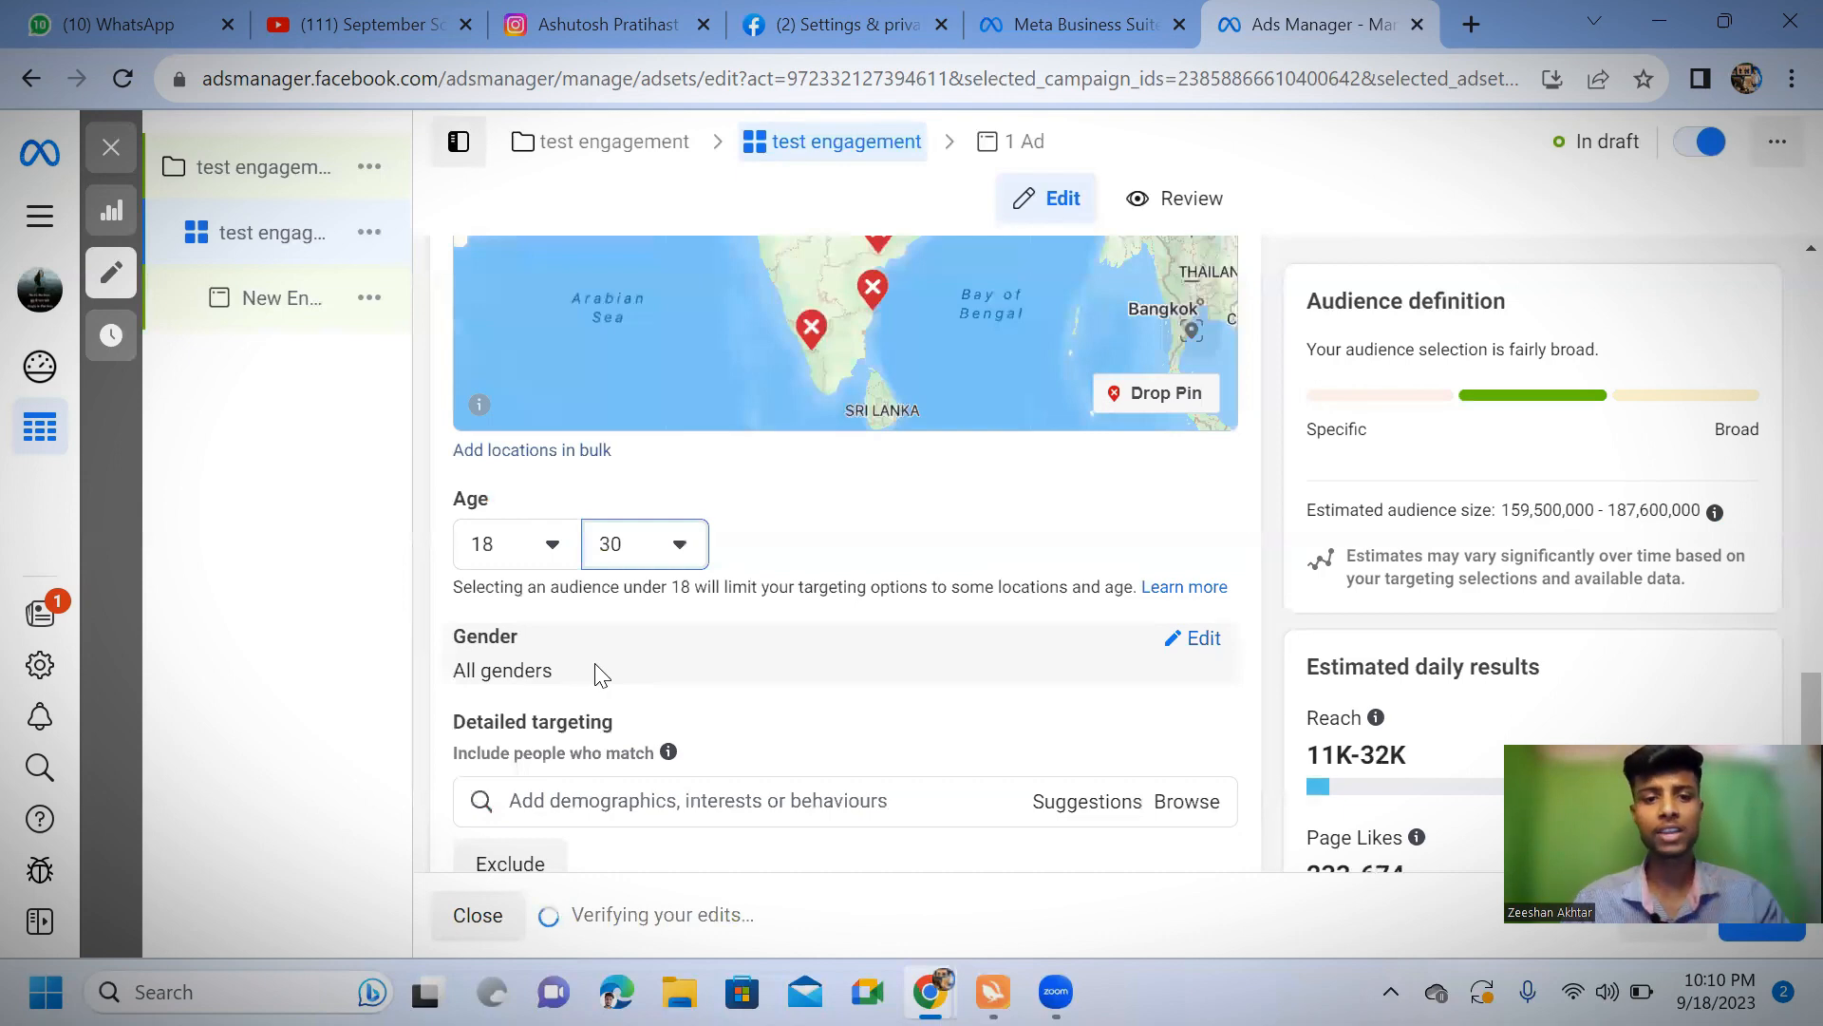
Start adding demographics, interests or behaviours to the audience's detailed targeting
{"action": "scroll", "coordinate": [608, 674], "scroll_direction": "down", "scroll_amount": 3}
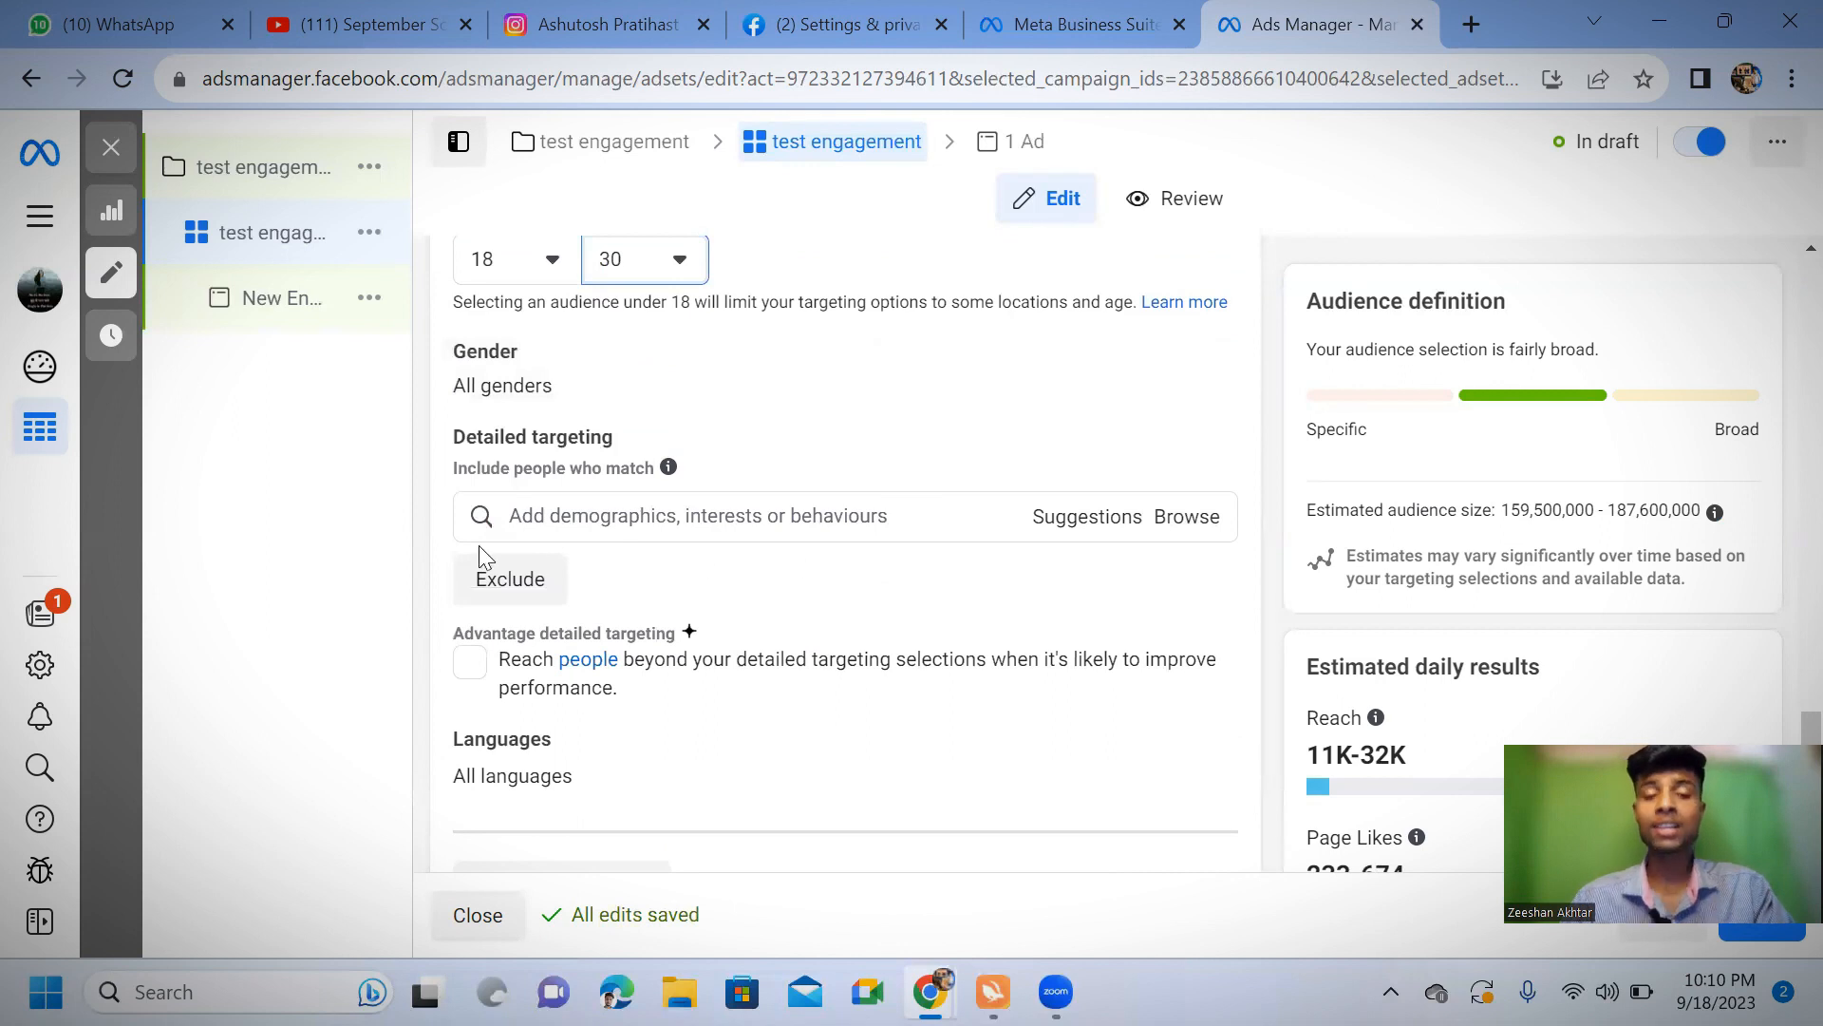
{"action": "left_click", "coordinate": [842, 518]}
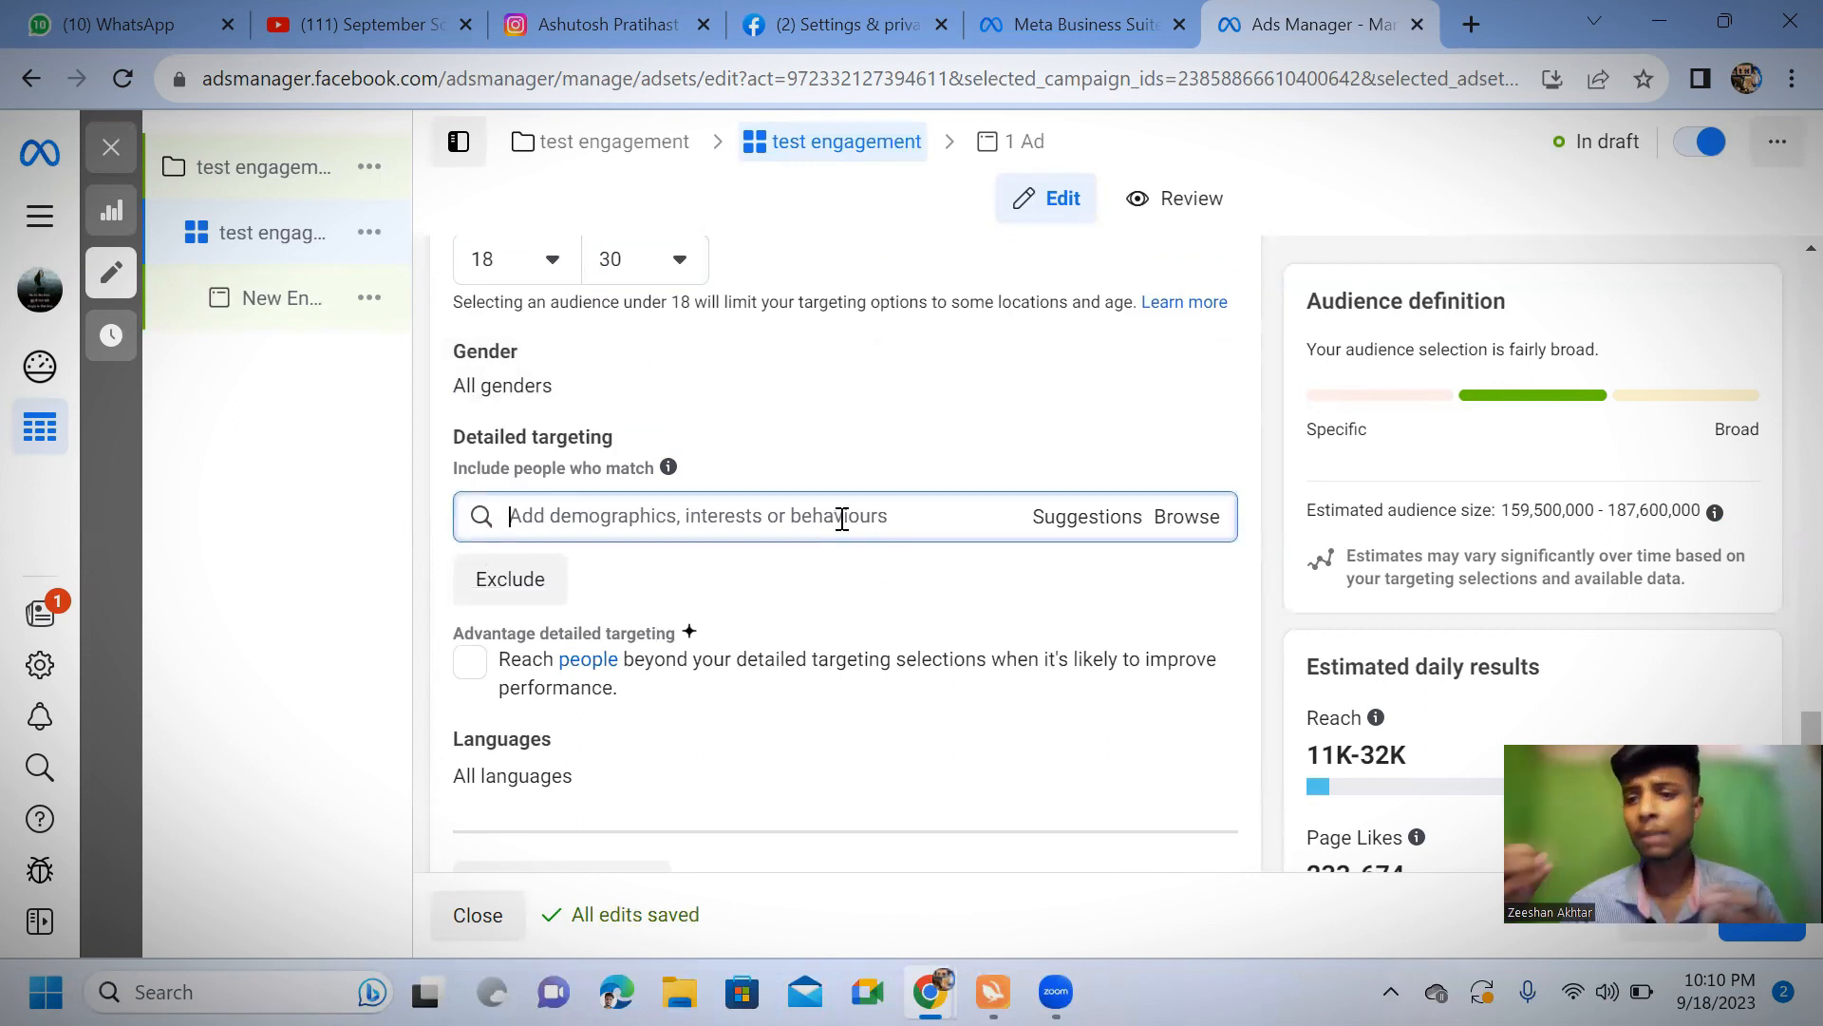
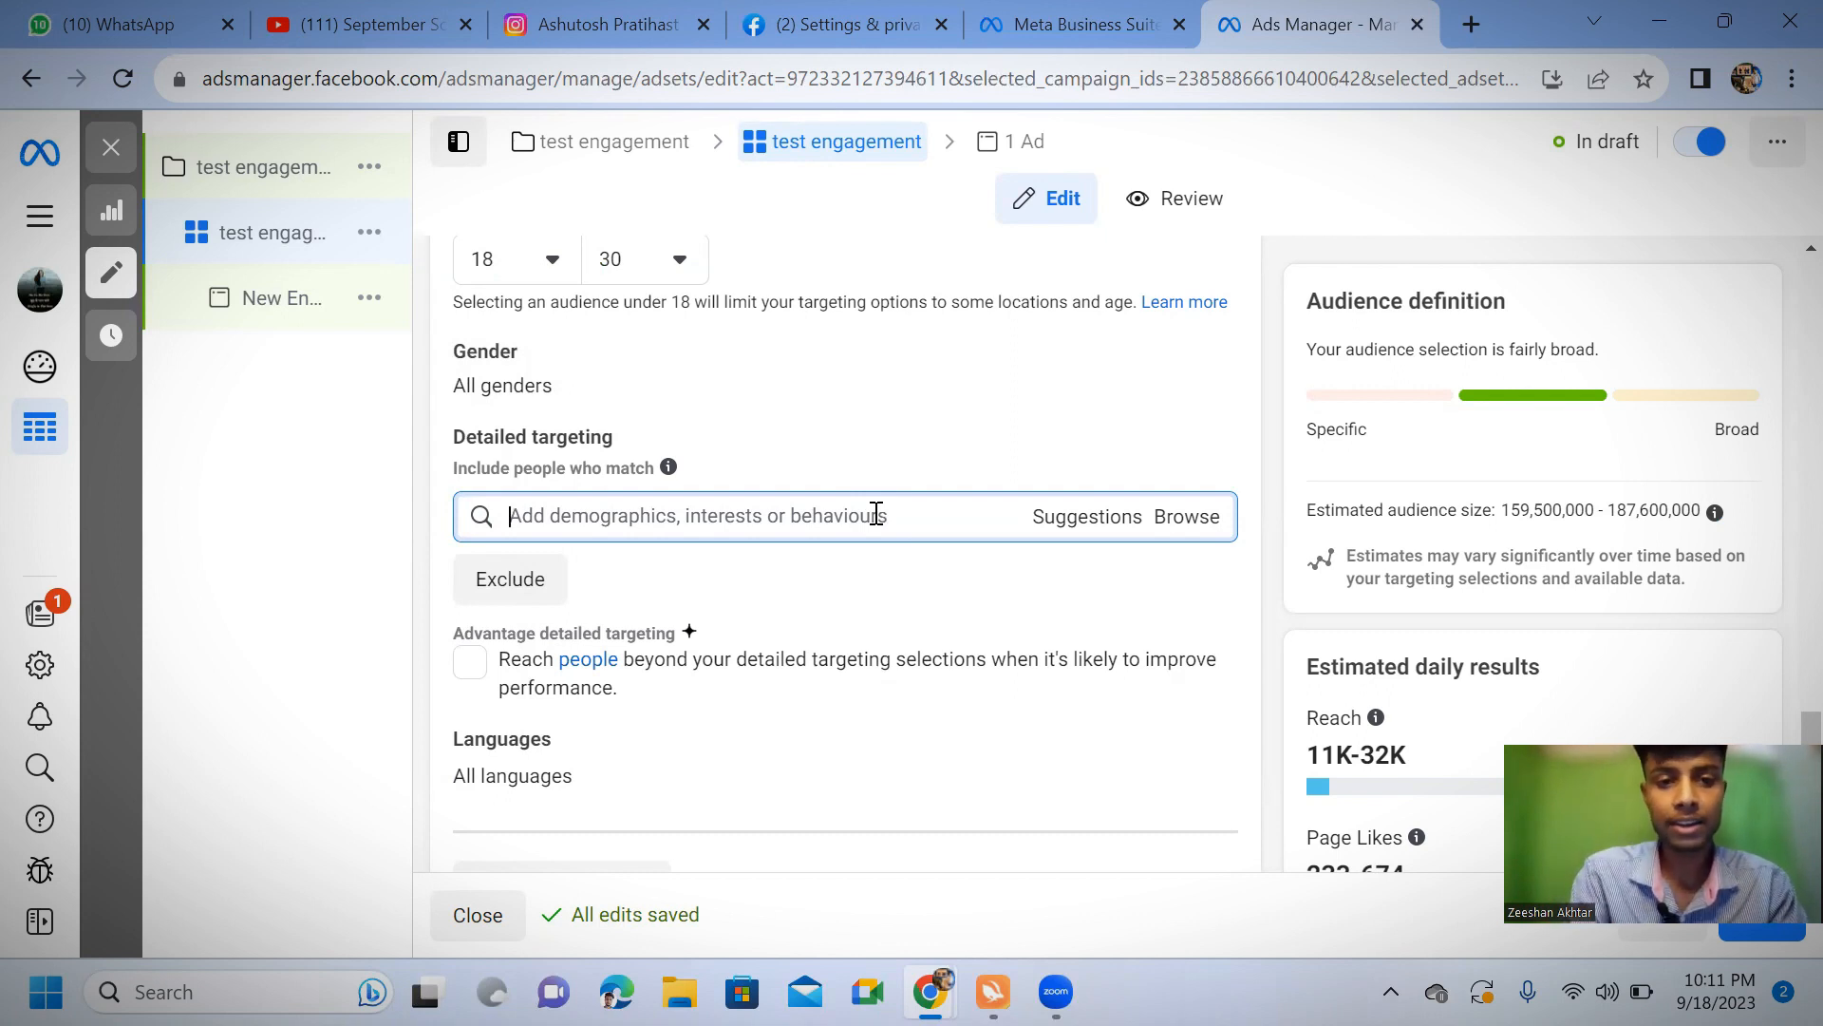
Add the Student (education) and Job (careers) interests to the audience's detailed targeting
{"action": "type", "text": "student"}
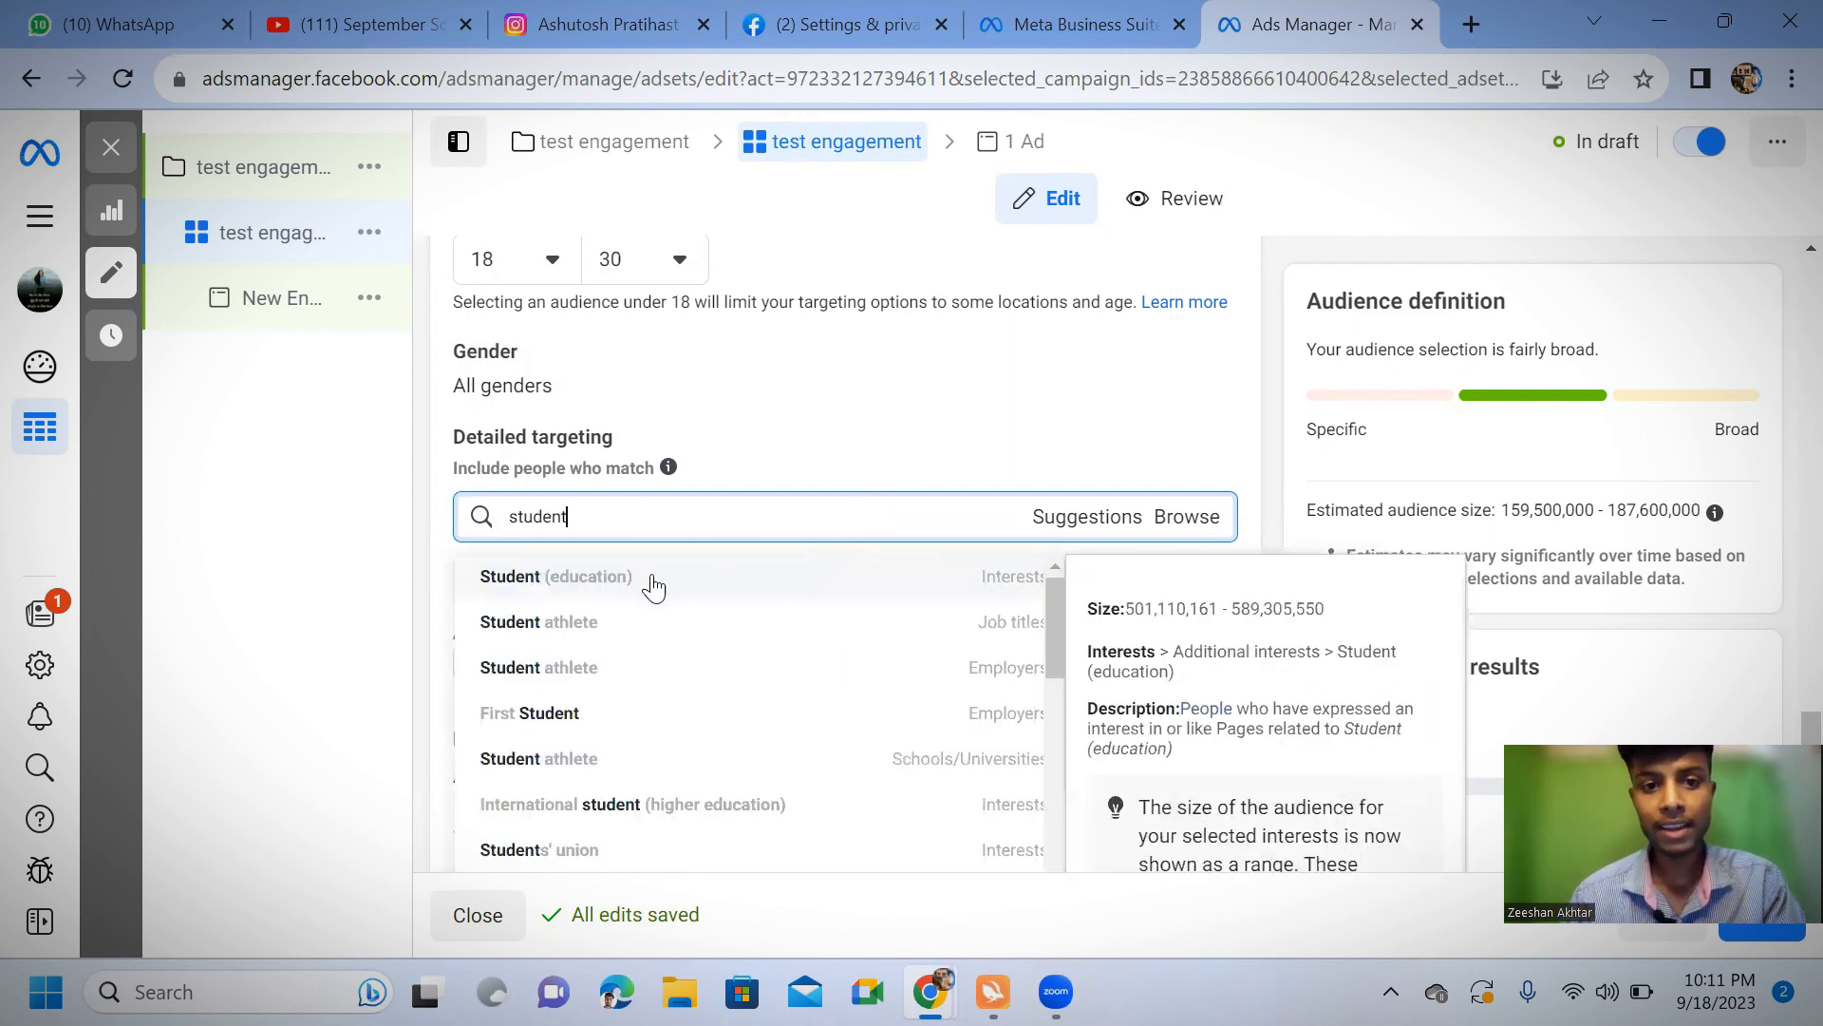
{"action": "left_click", "coordinate": [1027, 583]}
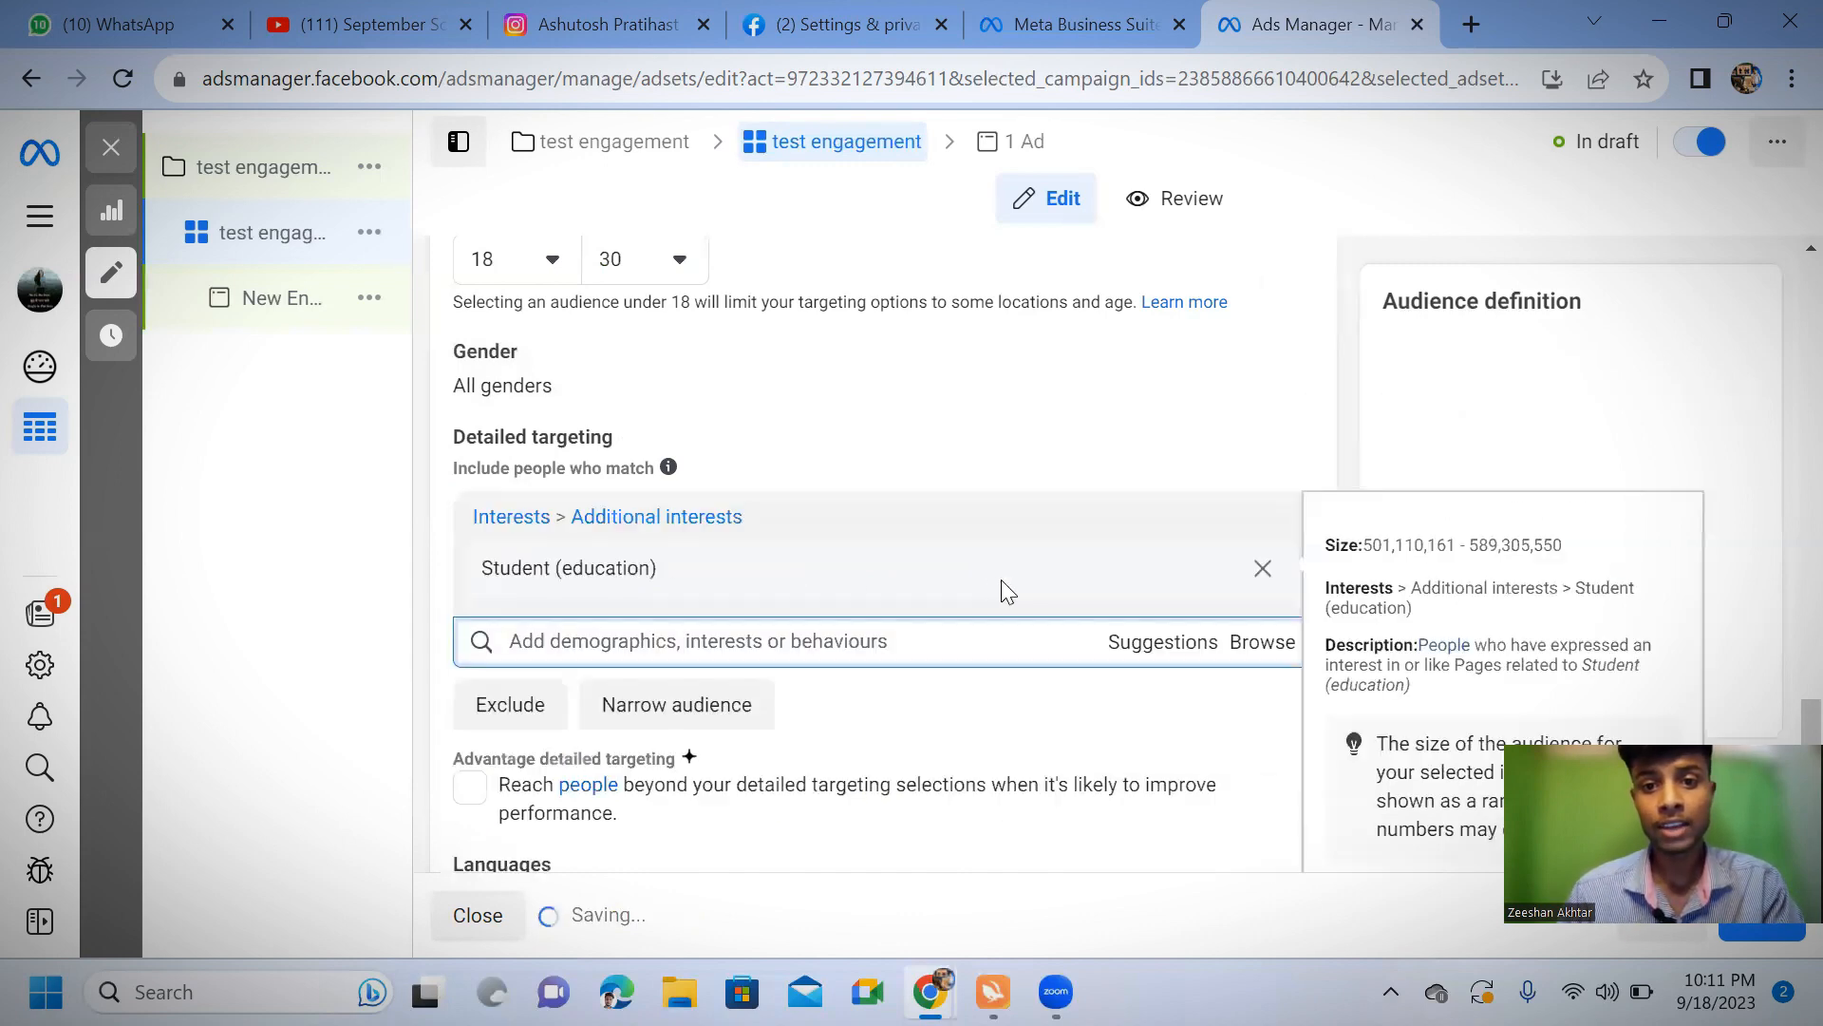
{"action": "left_click", "coordinate": [742, 643]}
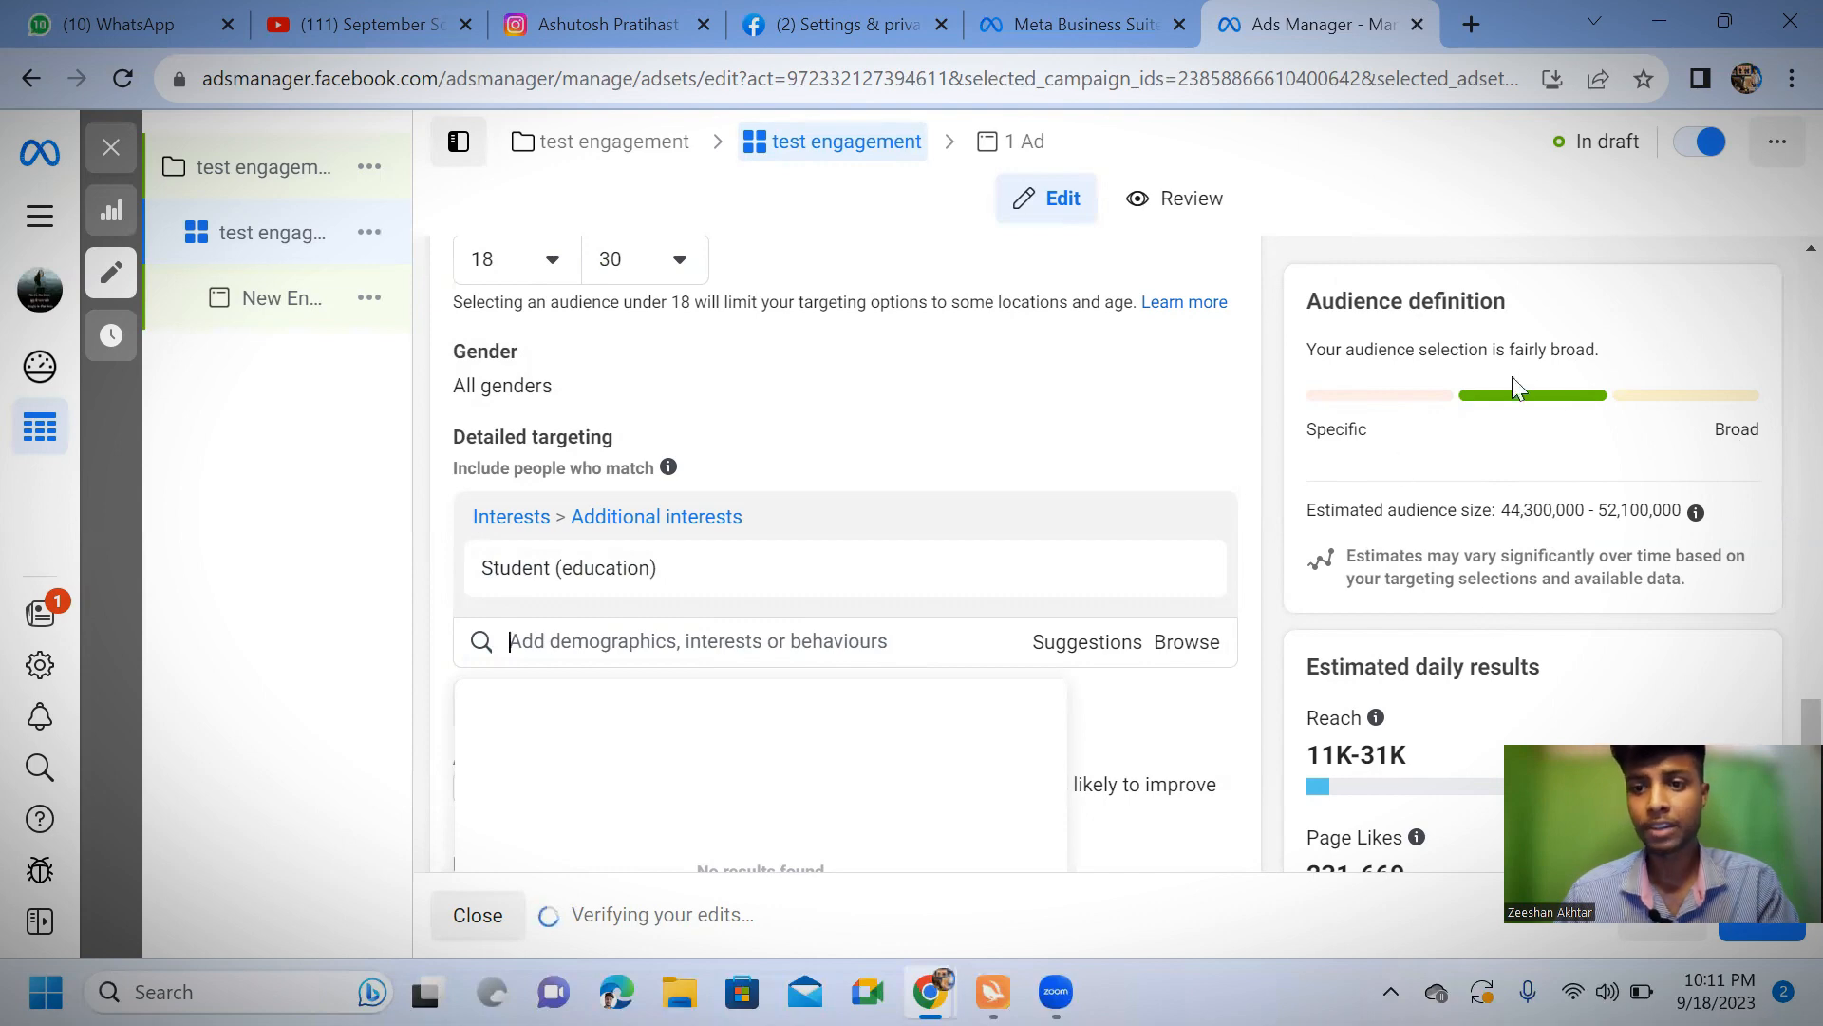
{"action": "left_click", "coordinate": [700, 643]}
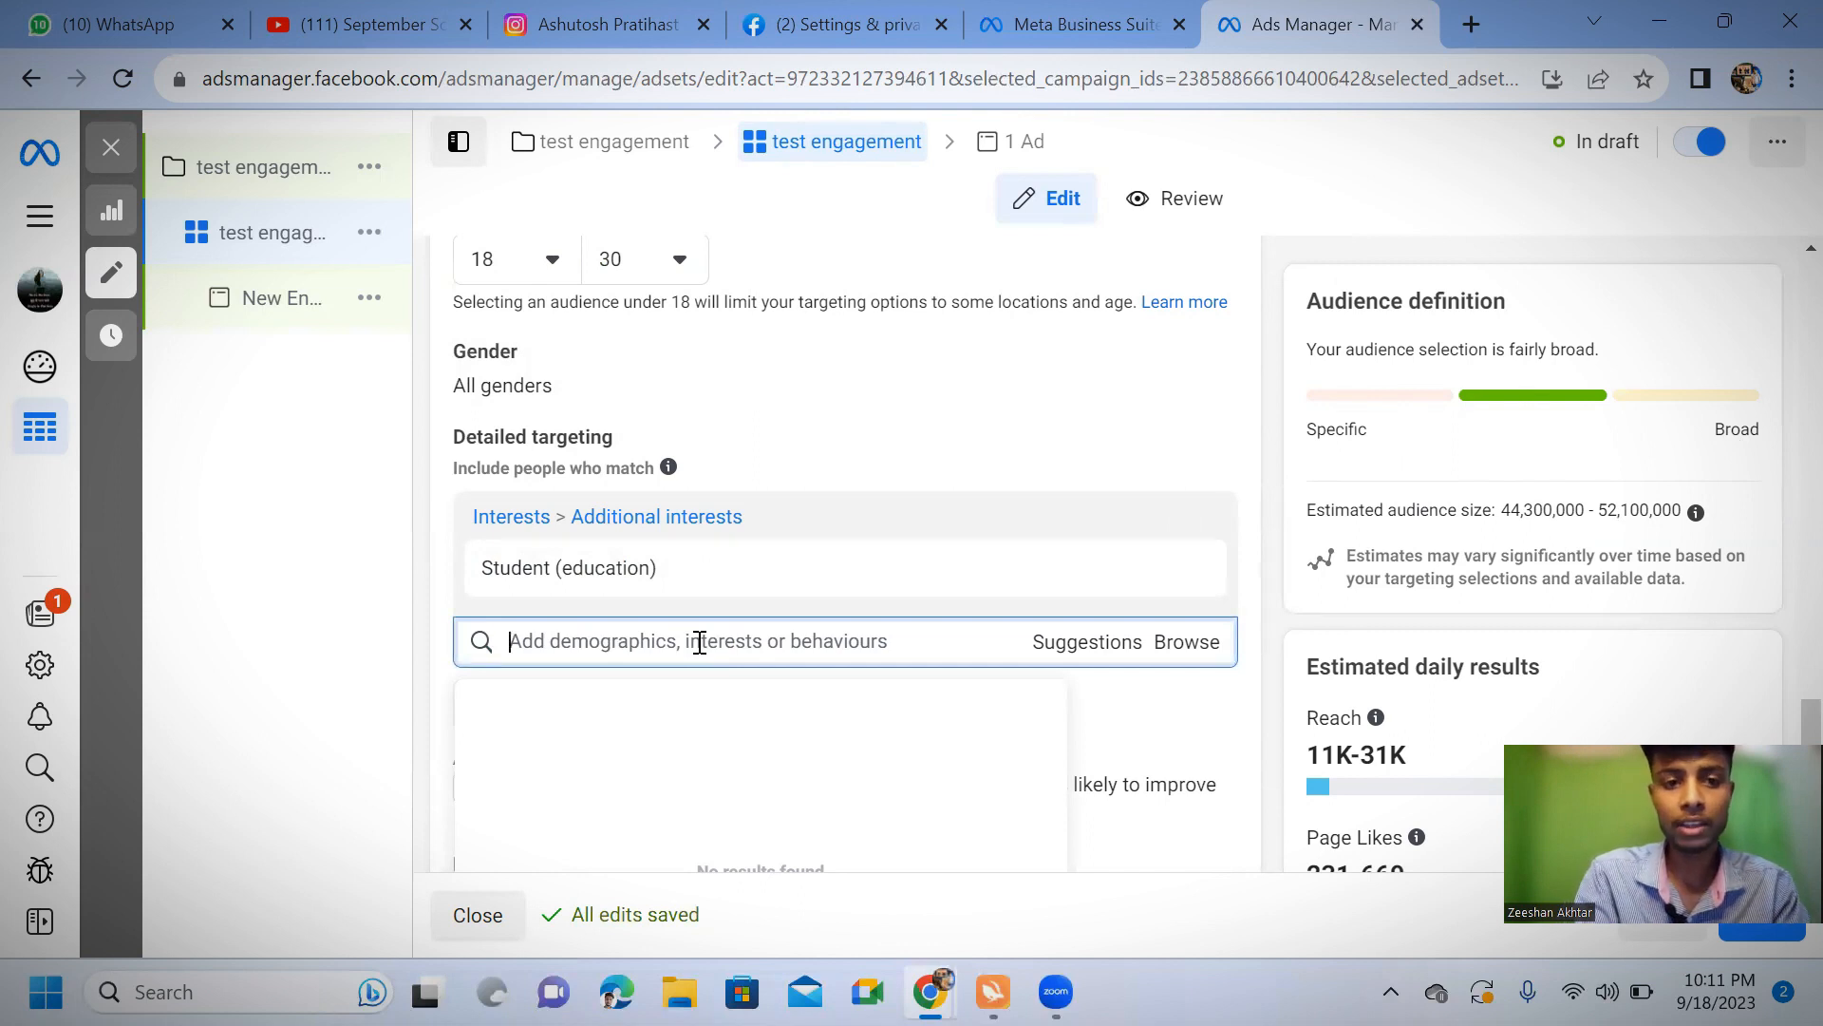
{"action": "type", "text": "jobs"}
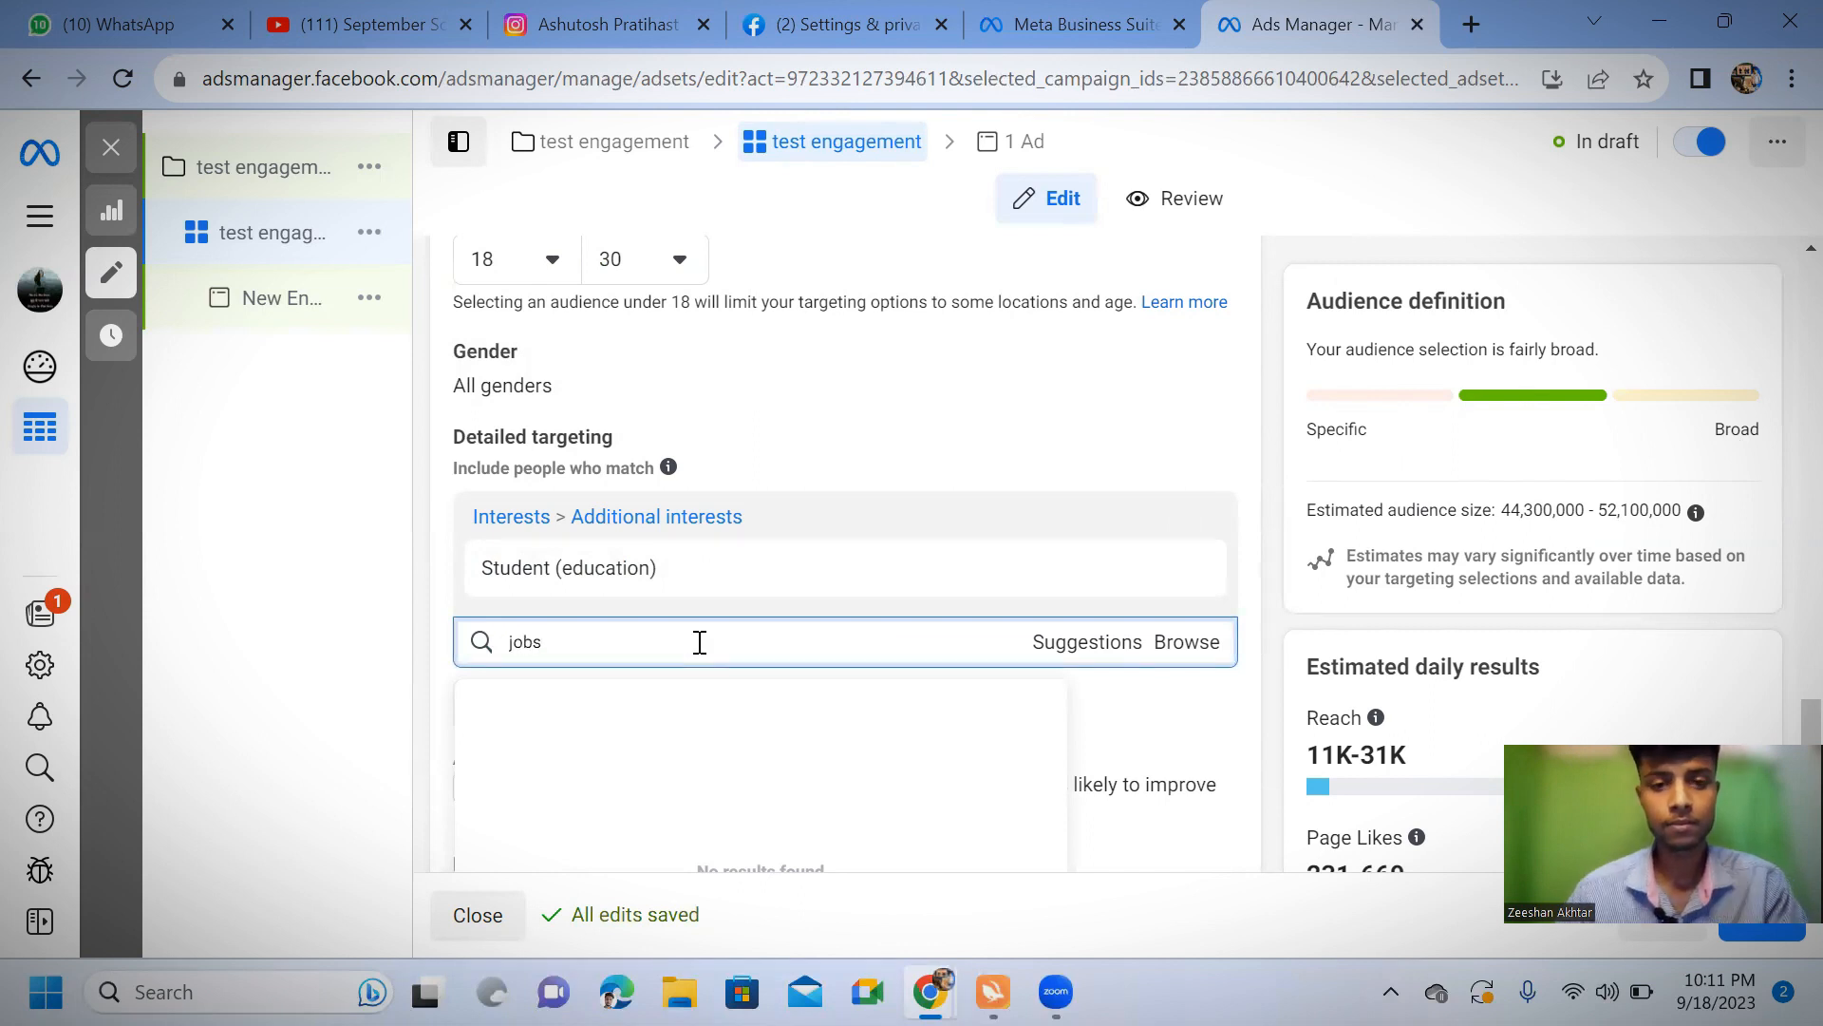
{"action": "key", "text": "BackSpace"}
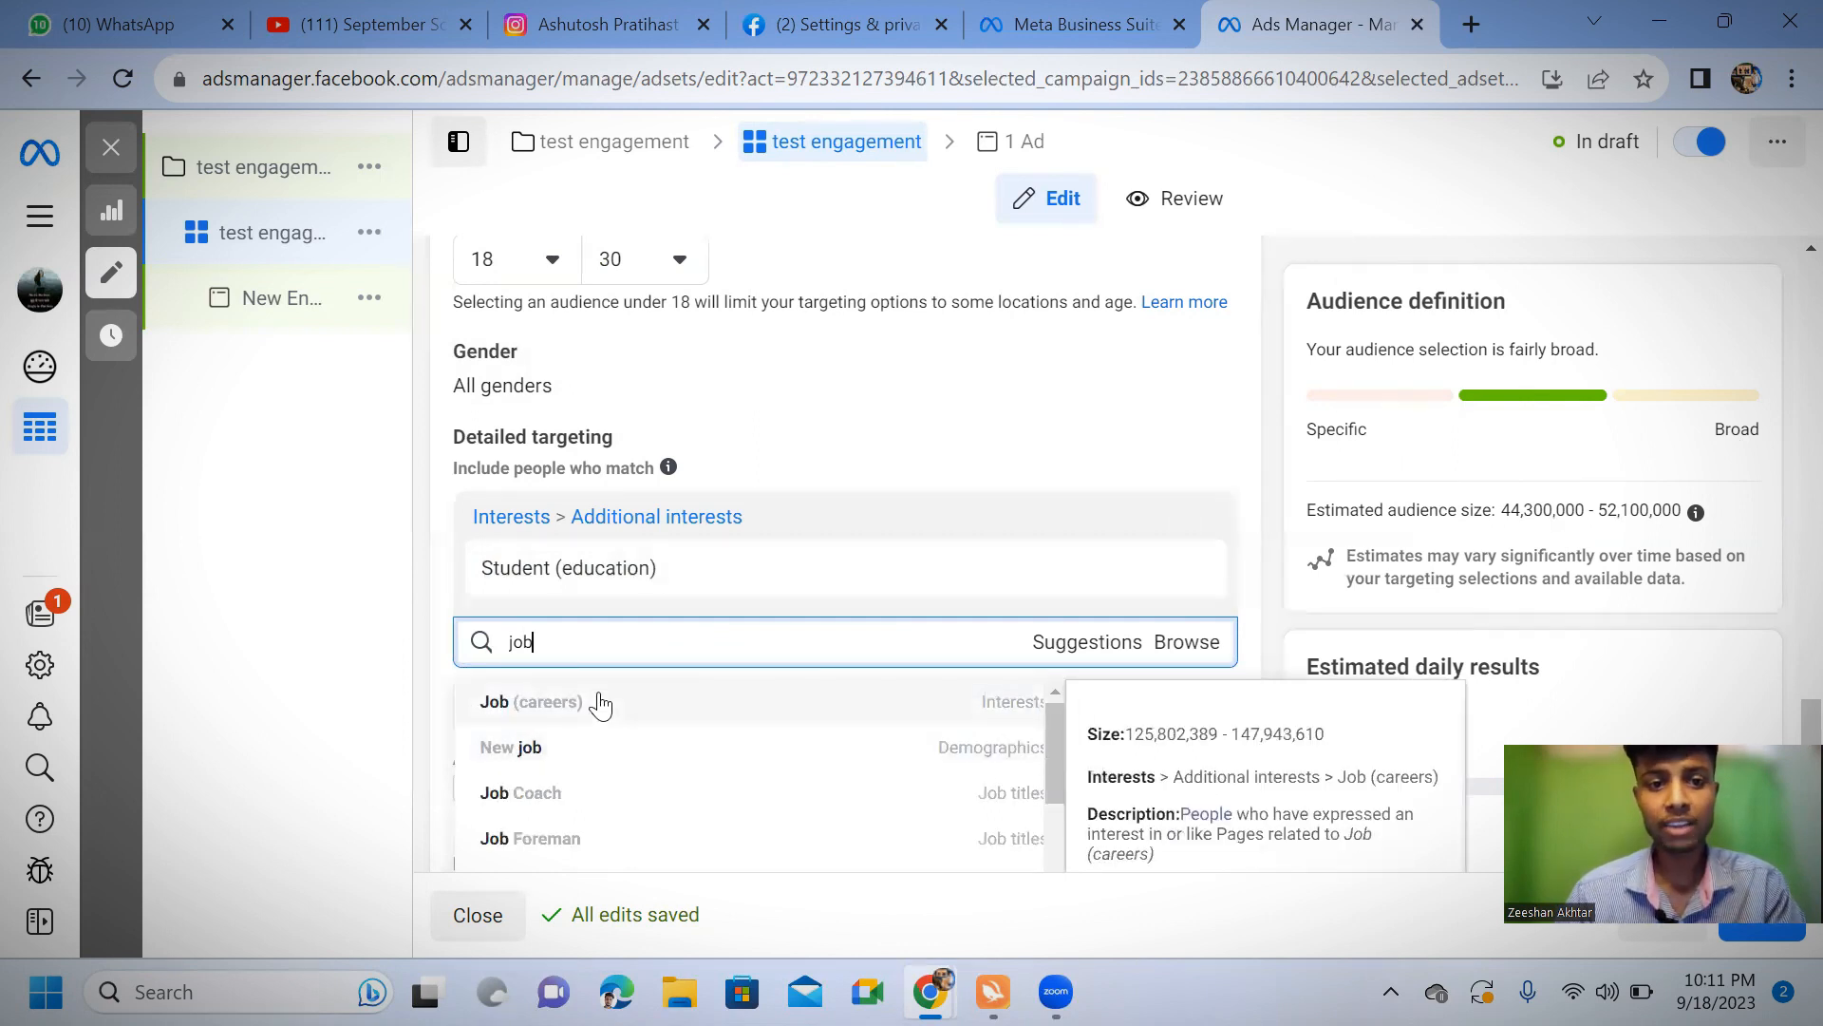
{"action": "left_click", "coordinate": [603, 704]}
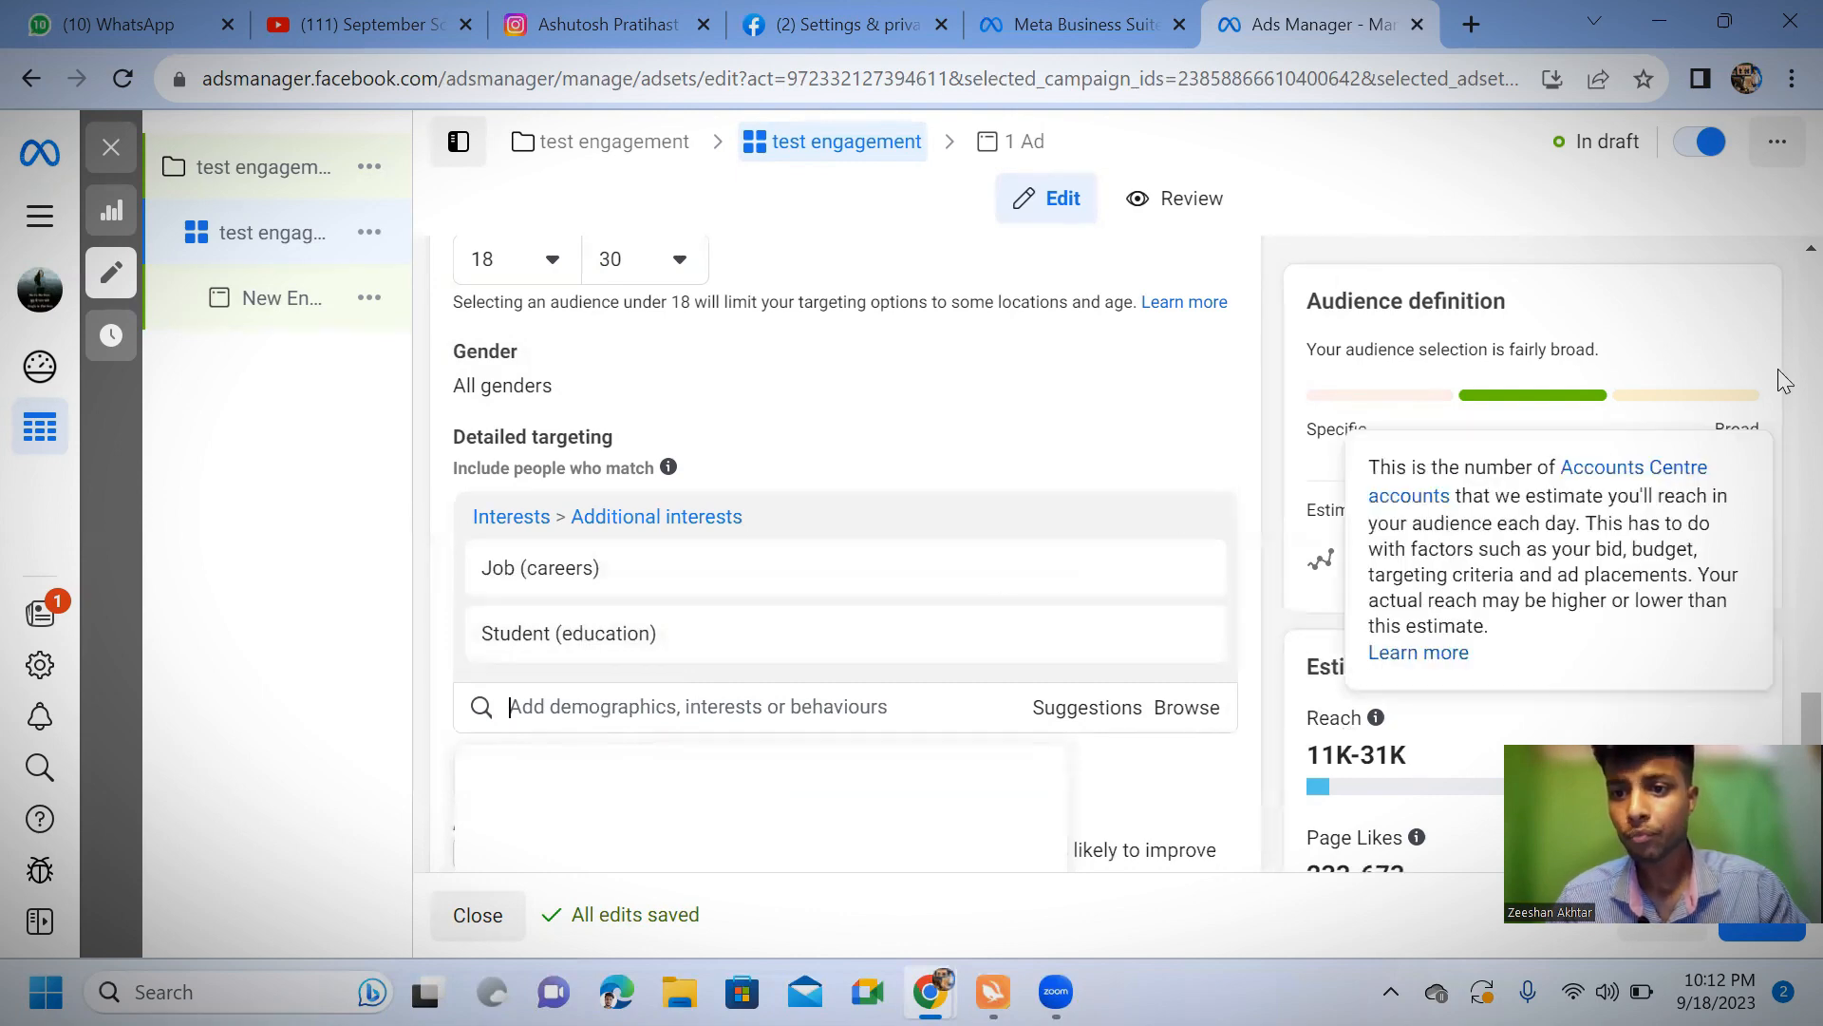
{"action": "mouse_move", "coordinate": [1423, 662]}
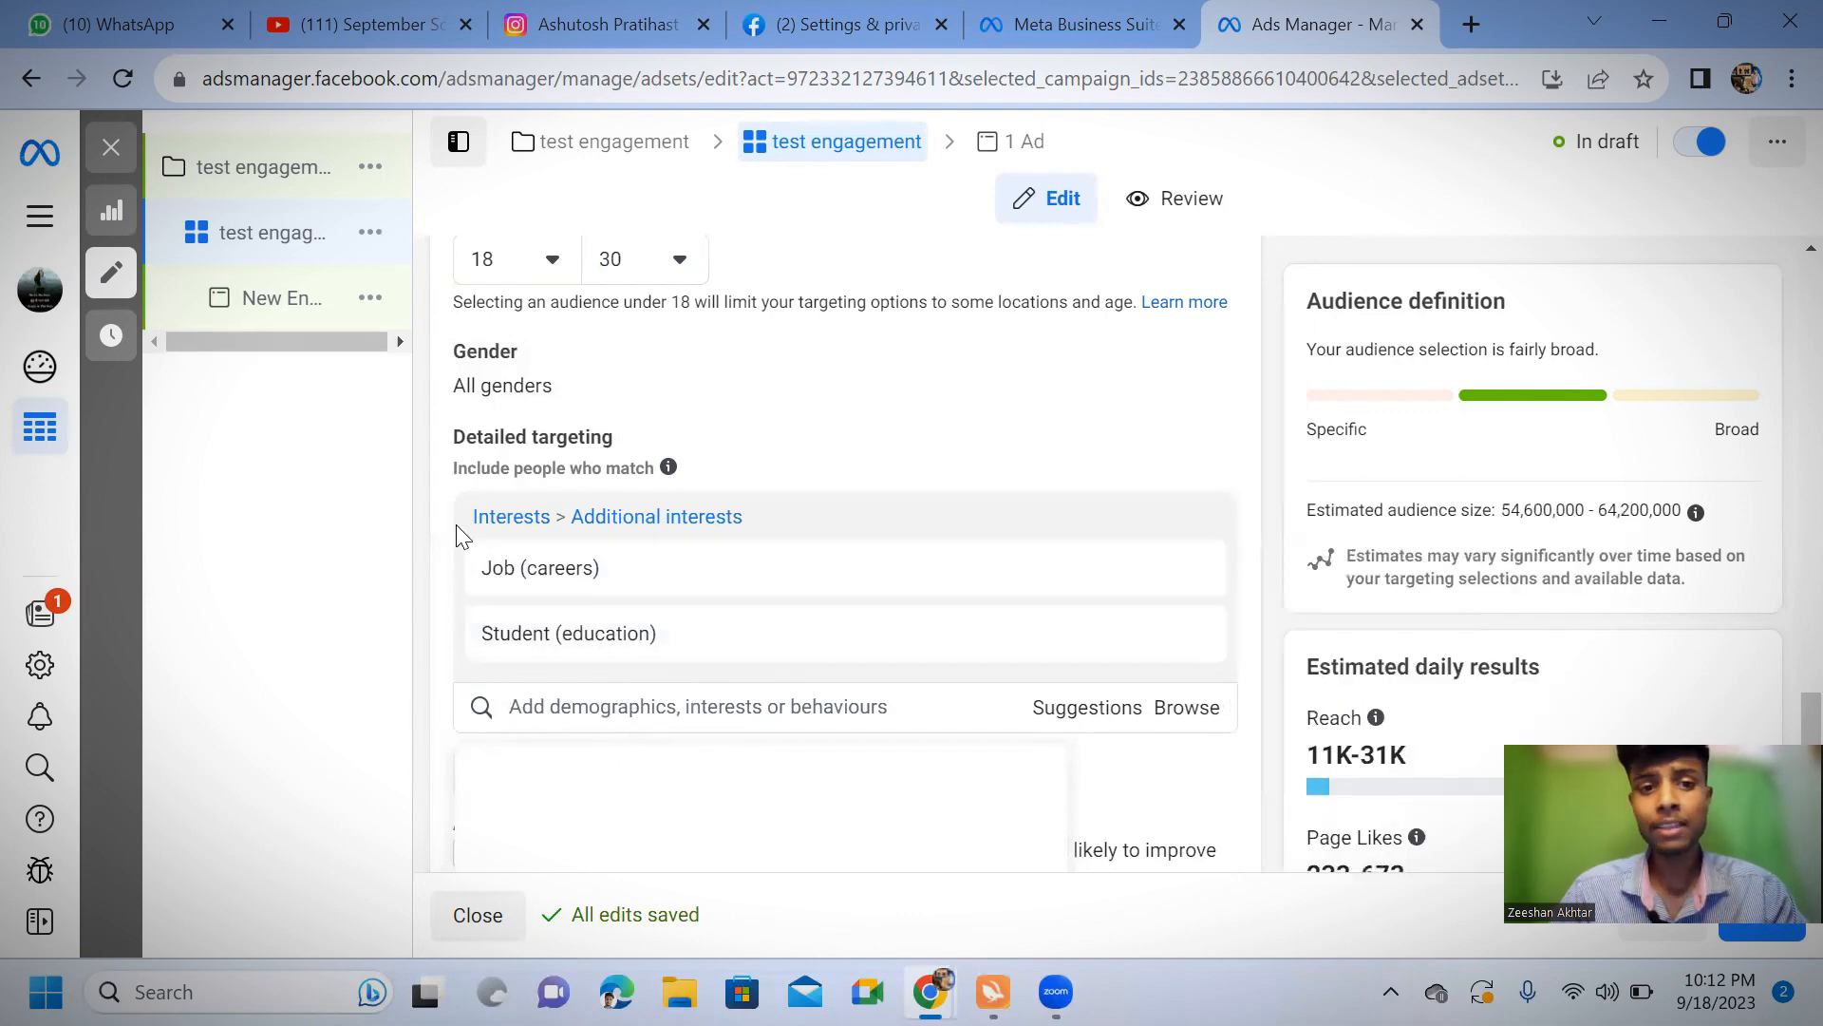
{"action": "scroll", "coordinate": [720, 629], "scroll_direction": "down", "scroll_amount": 3}
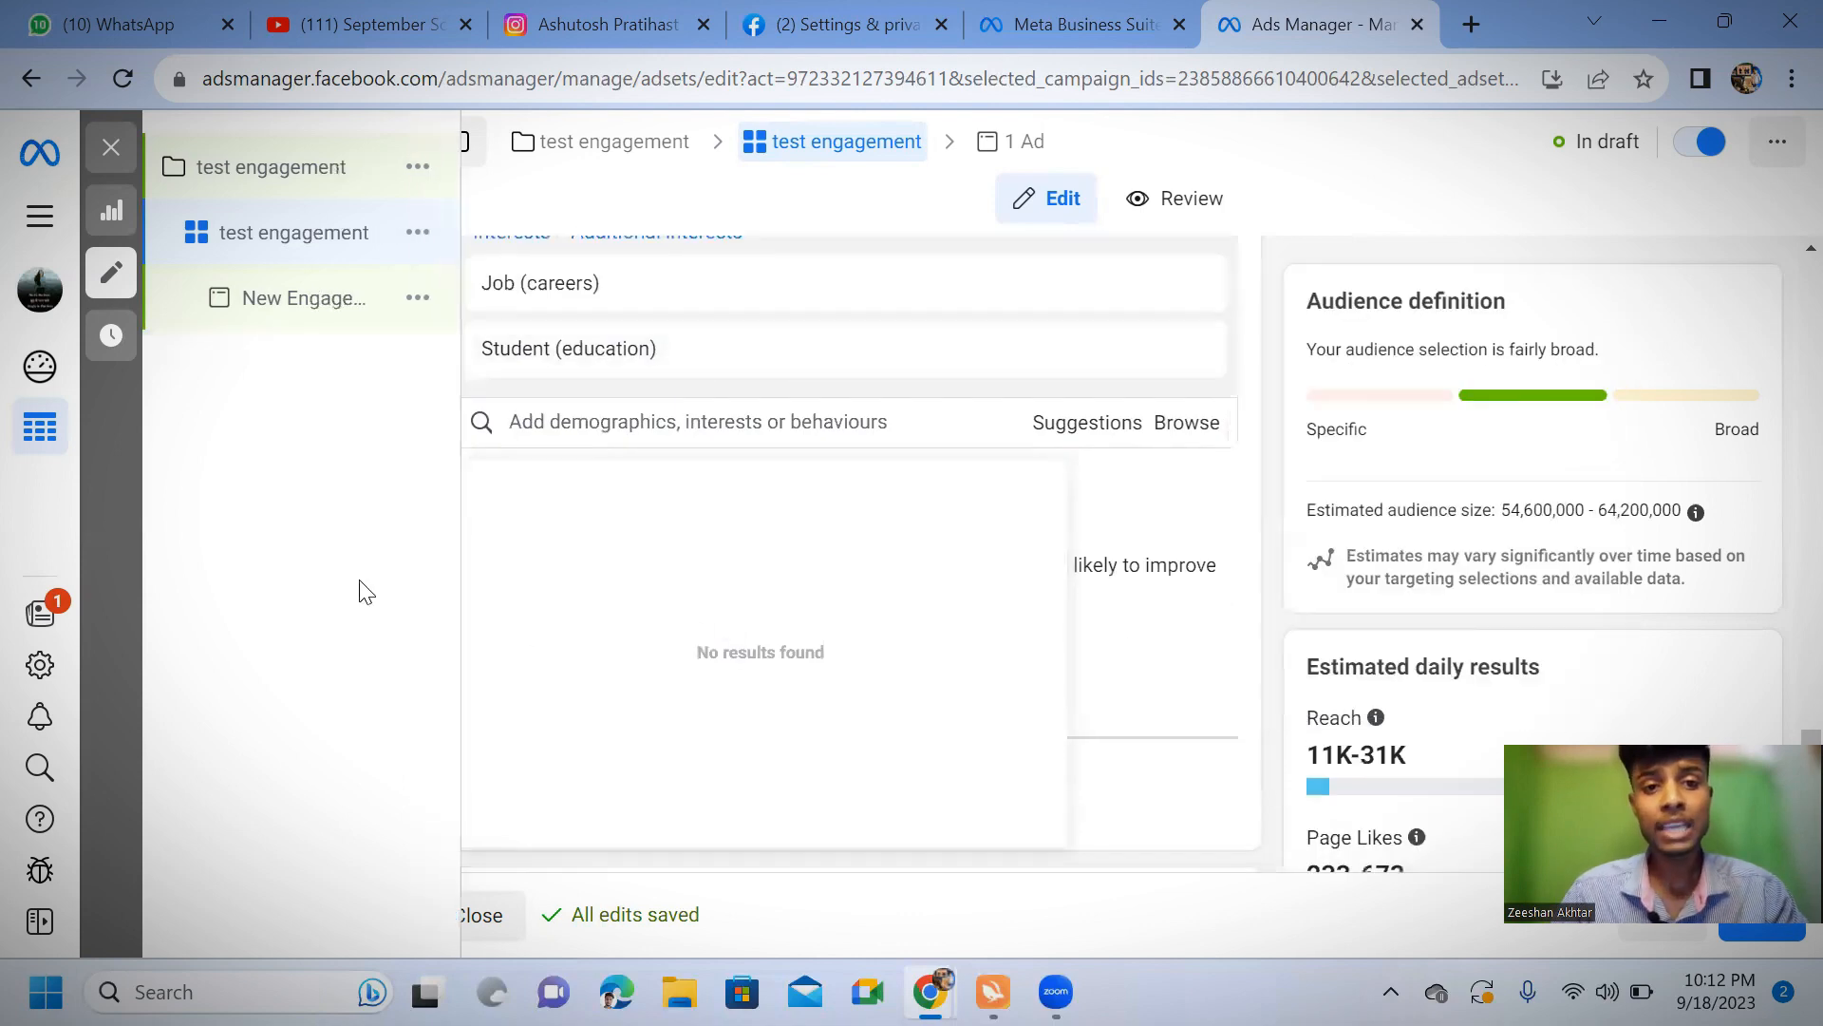
{"action": "left_click", "coordinate": [1175, 529]}
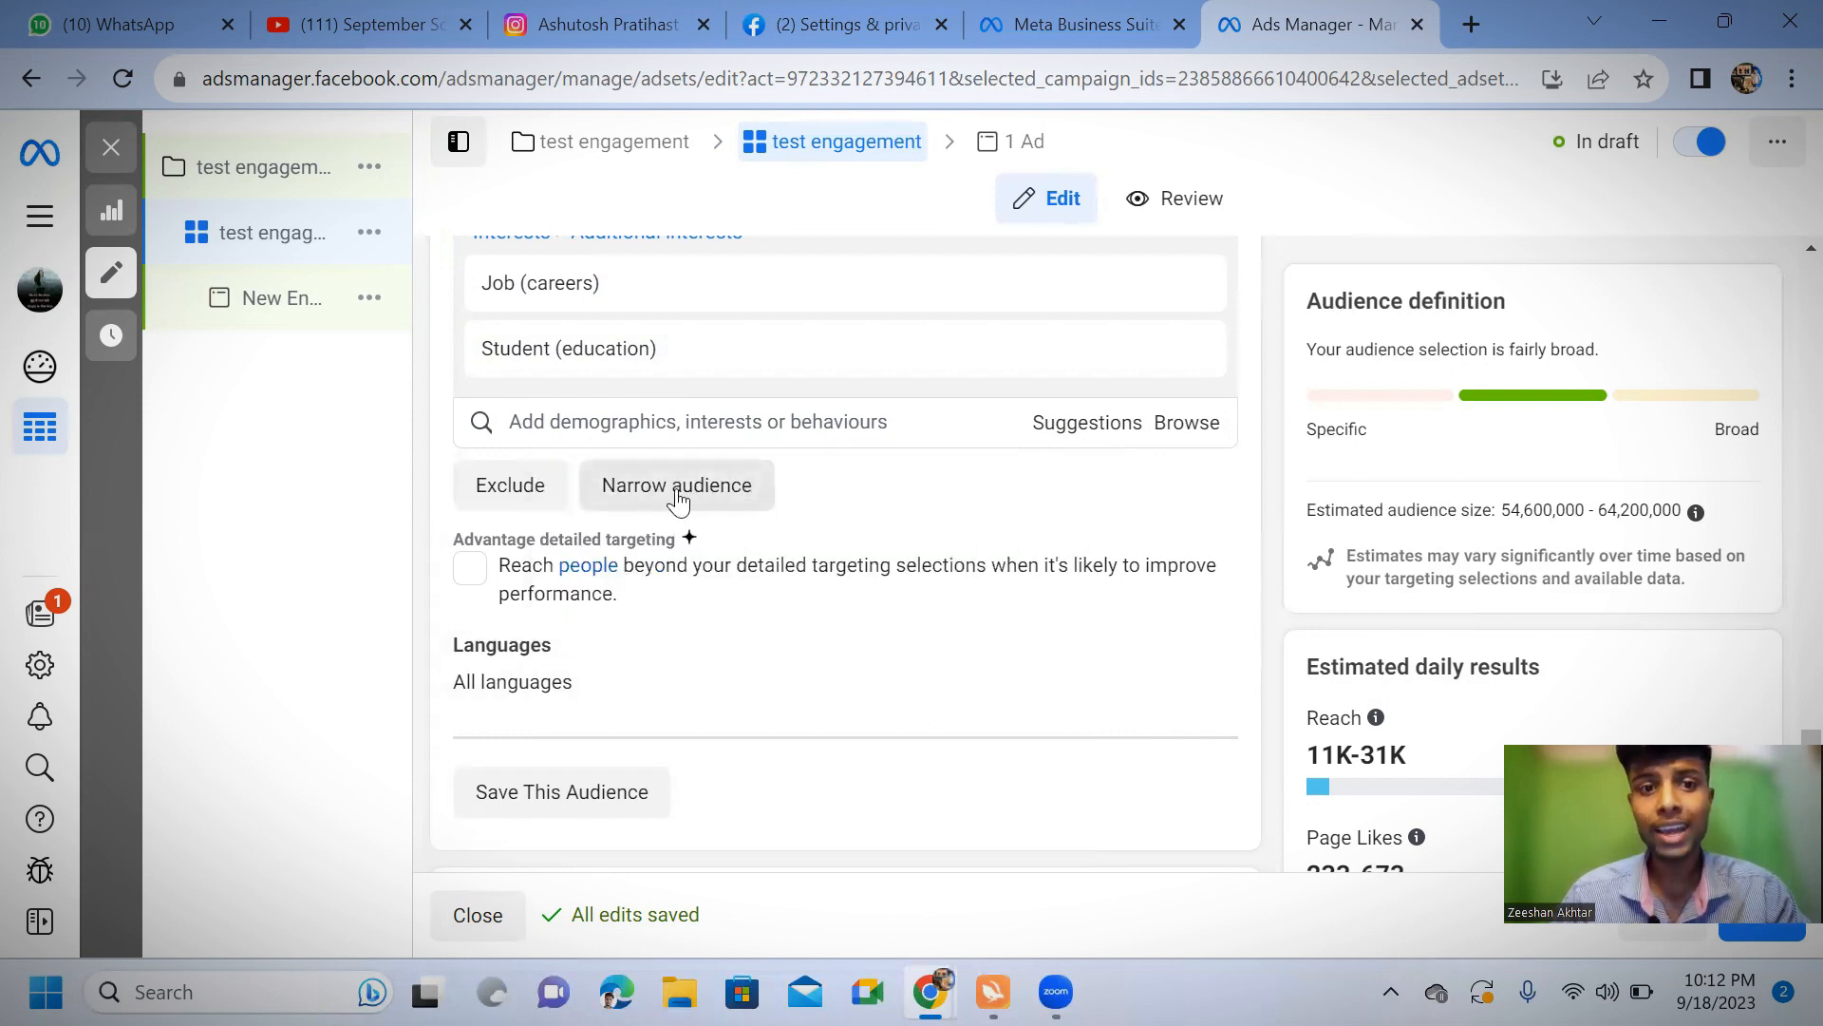
Try narrowing the audience to people whose employer is Paytm, and remove that narrowing condition
{"action": "left_click", "coordinate": [672, 489]}
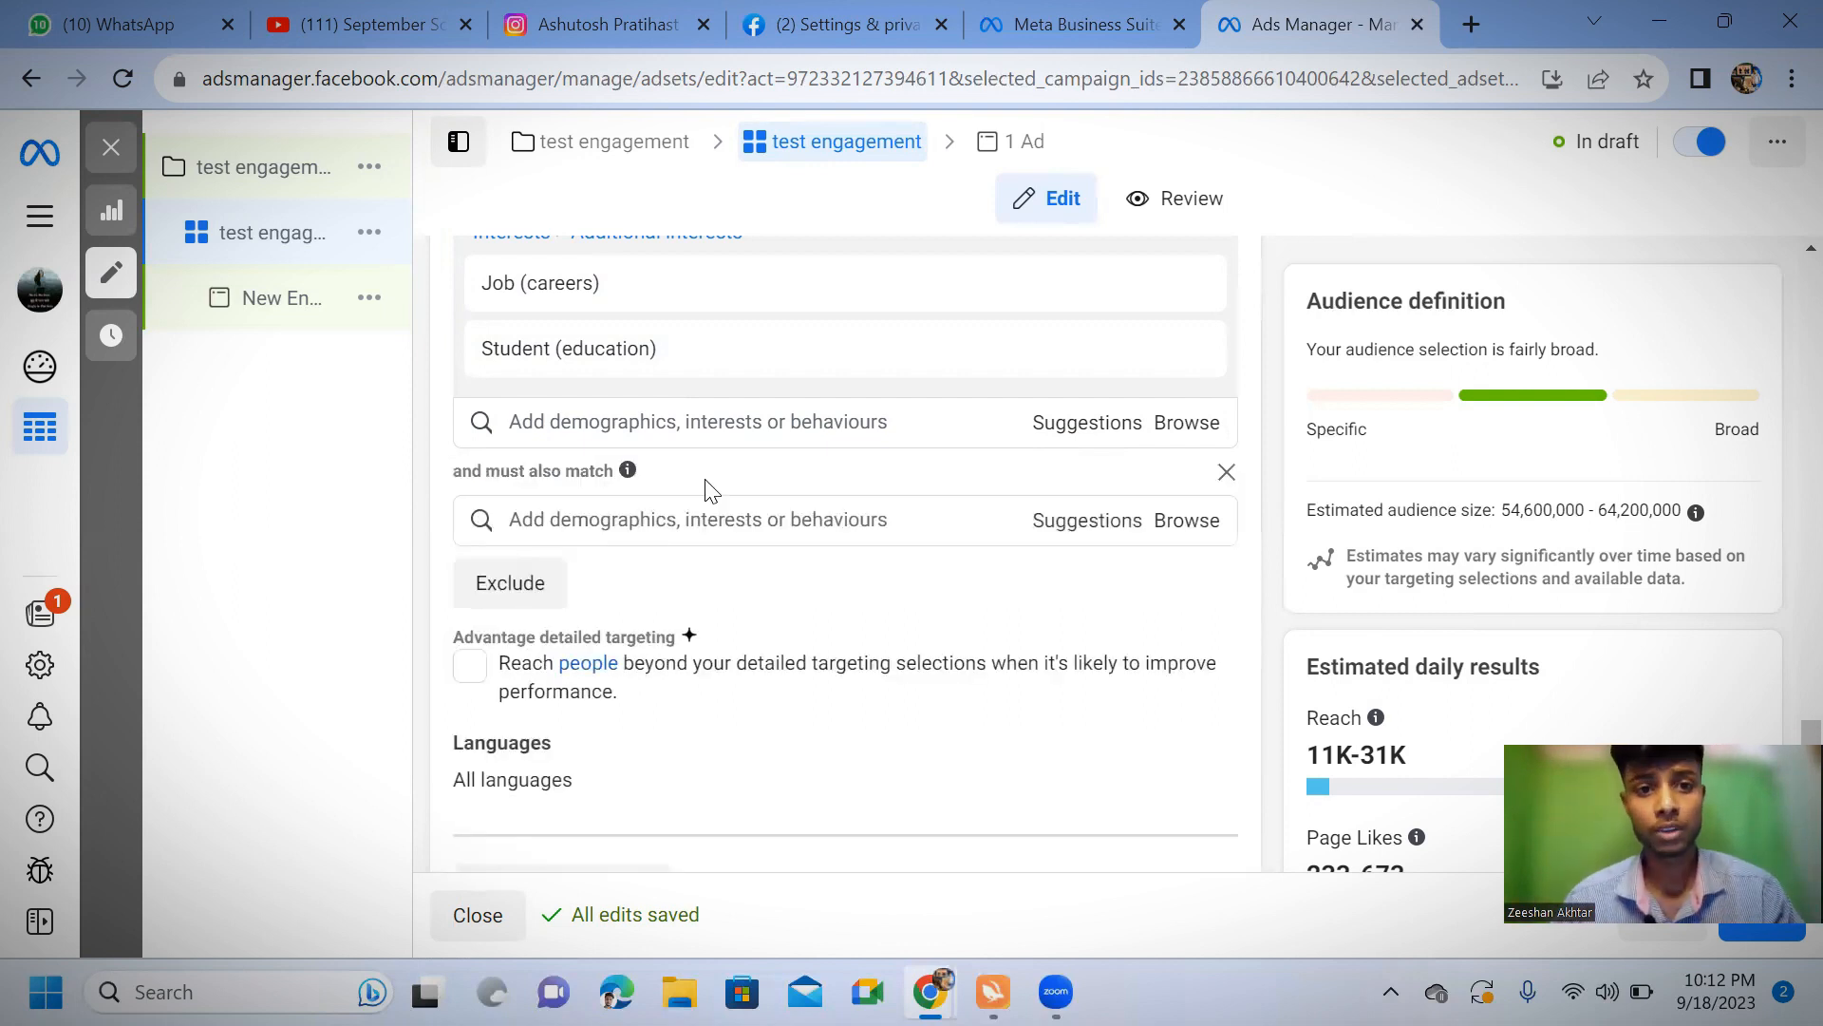
{"action": "left_click", "coordinate": [645, 518]}
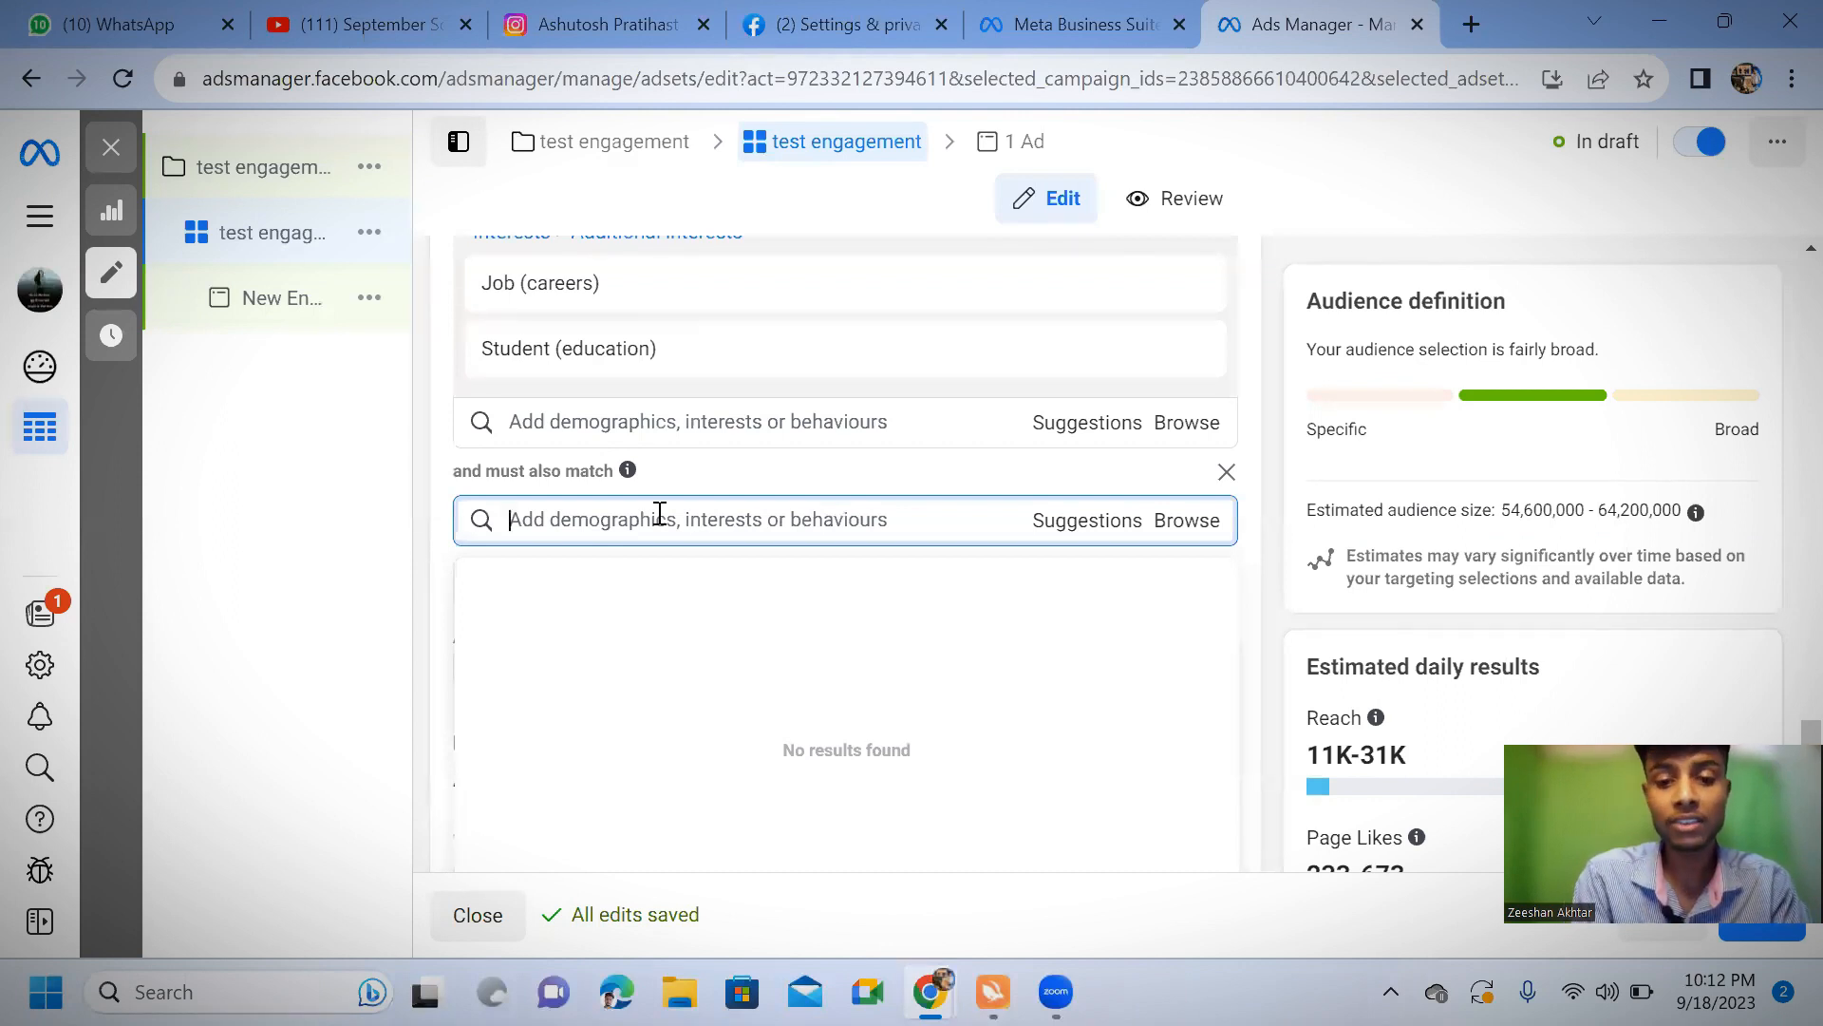
{"action": "type", "text": "paytm"}
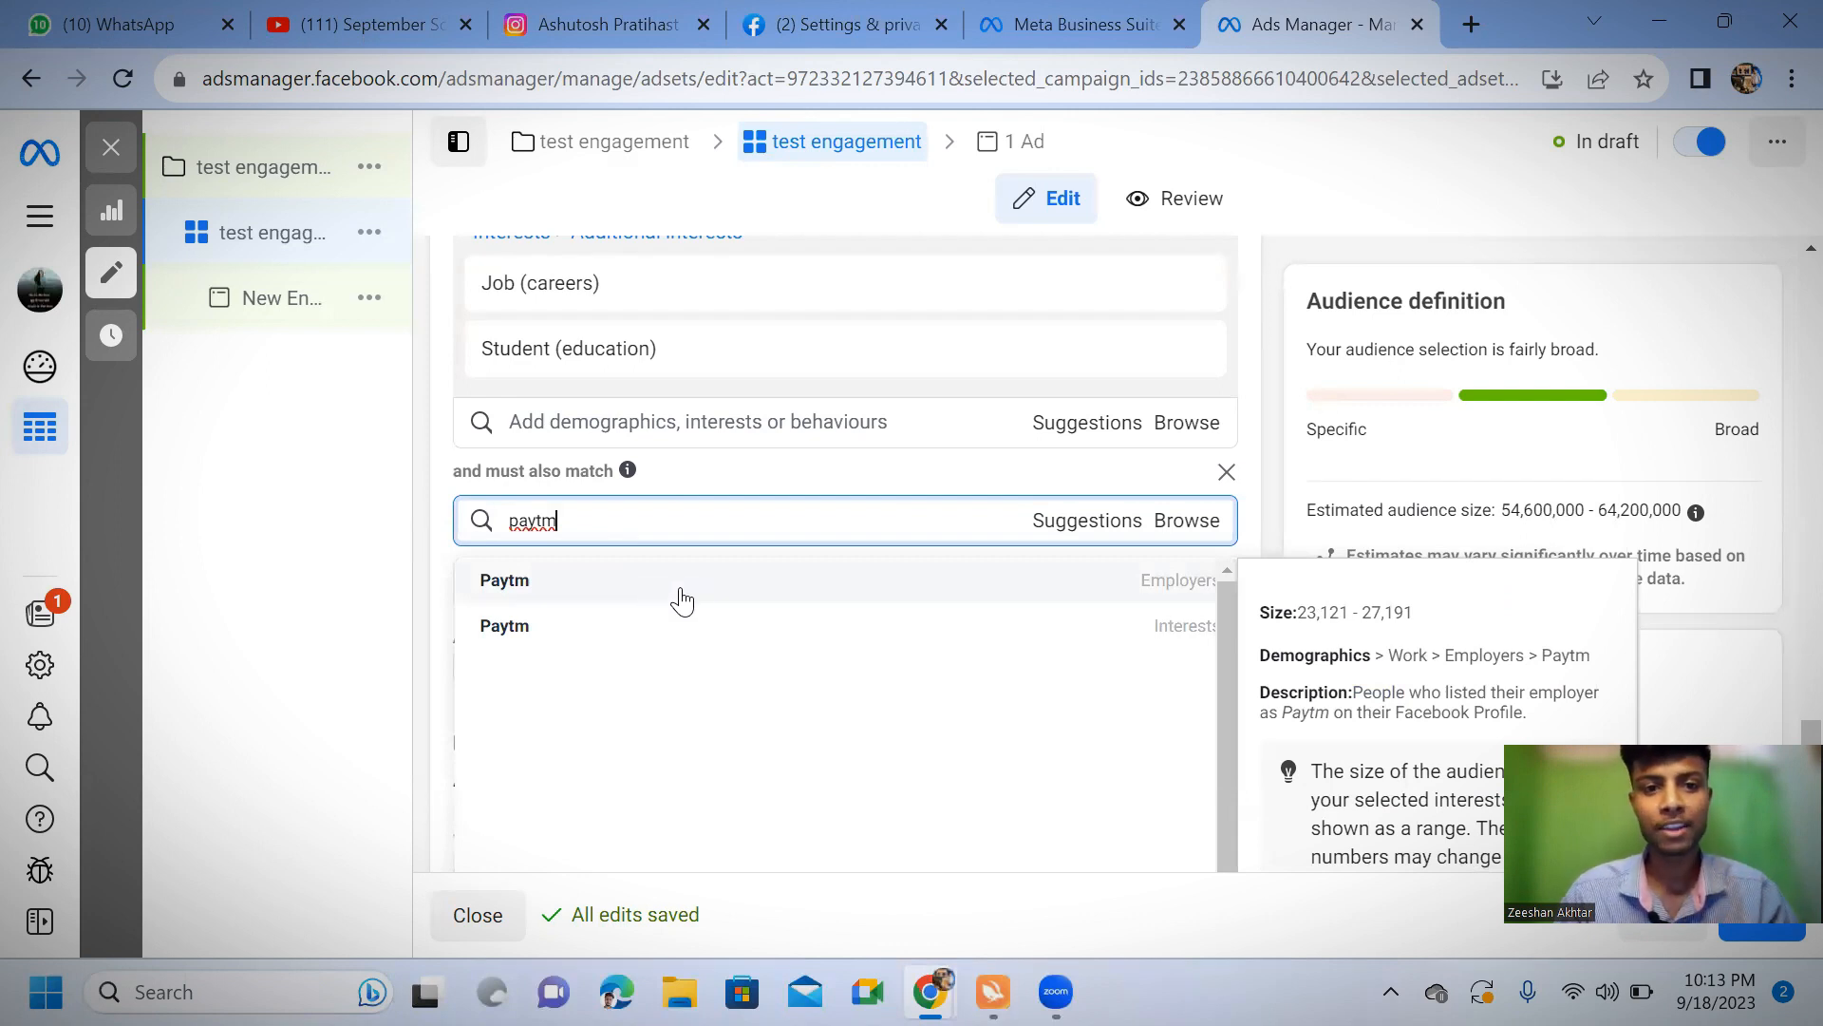
{"action": "left_click", "coordinate": [639, 584]}
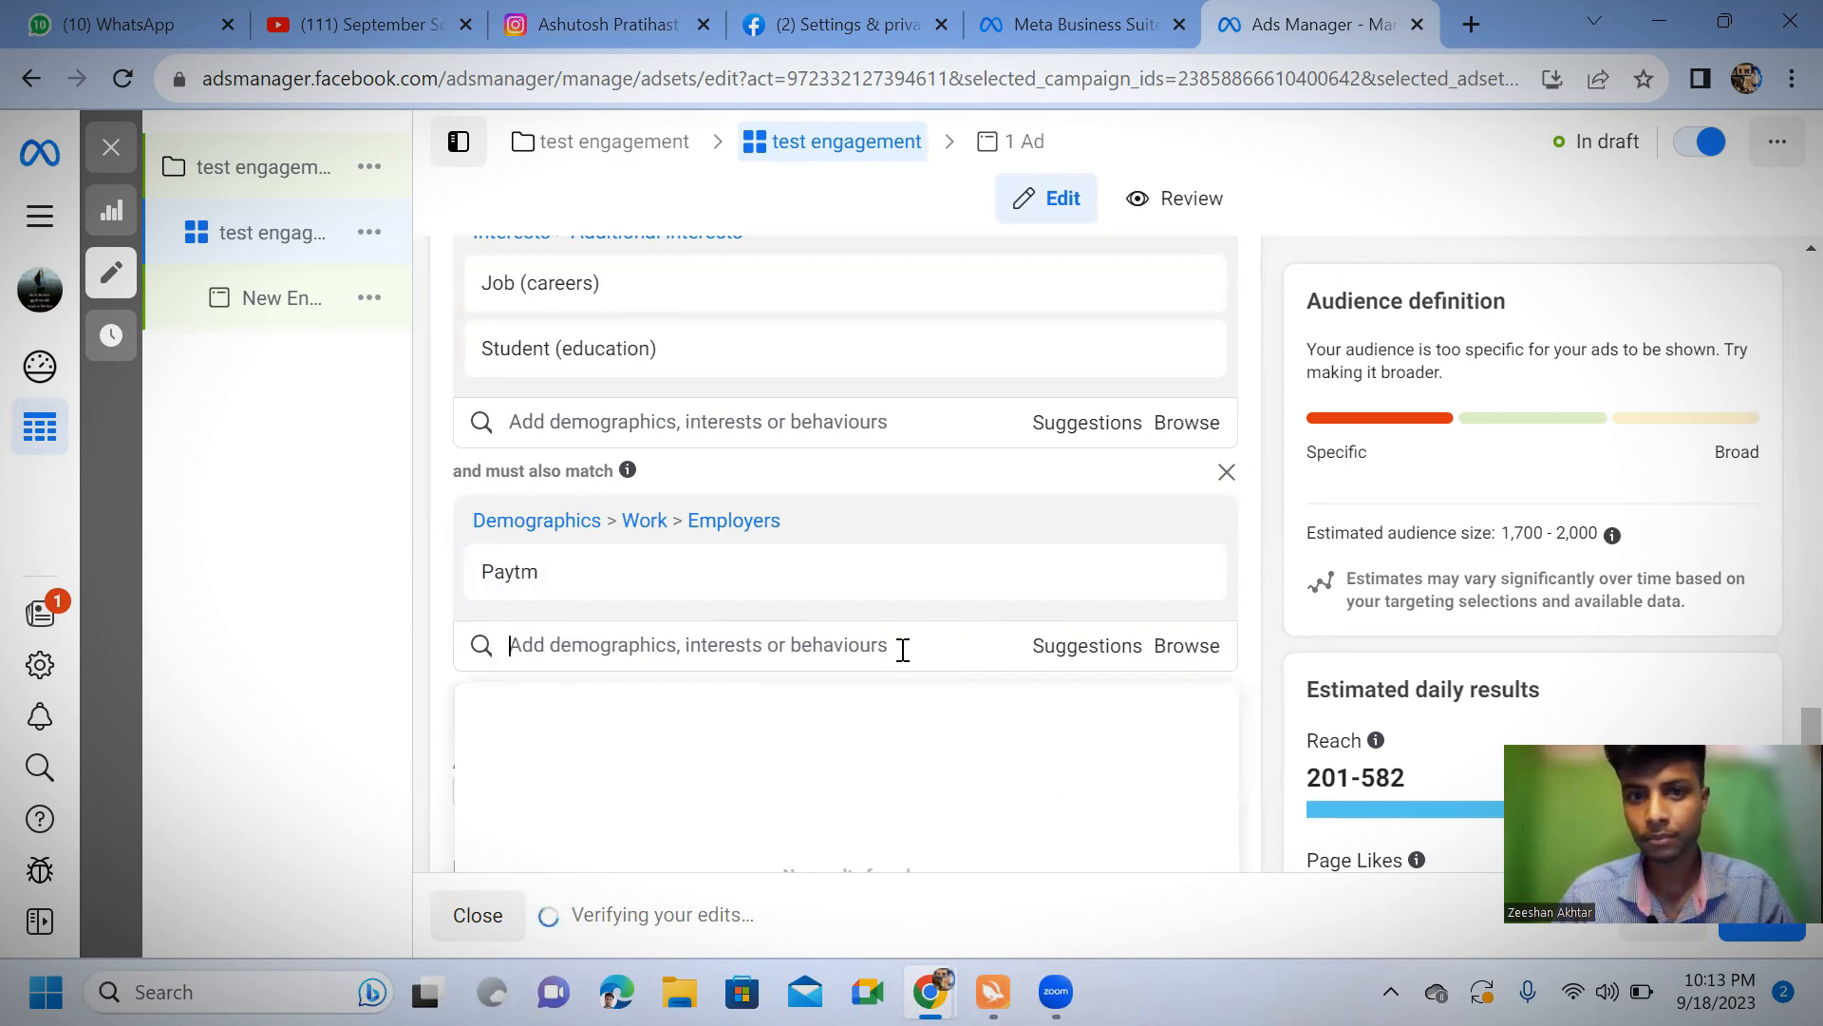
{"action": "left_click", "coordinate": [1196, 575]}
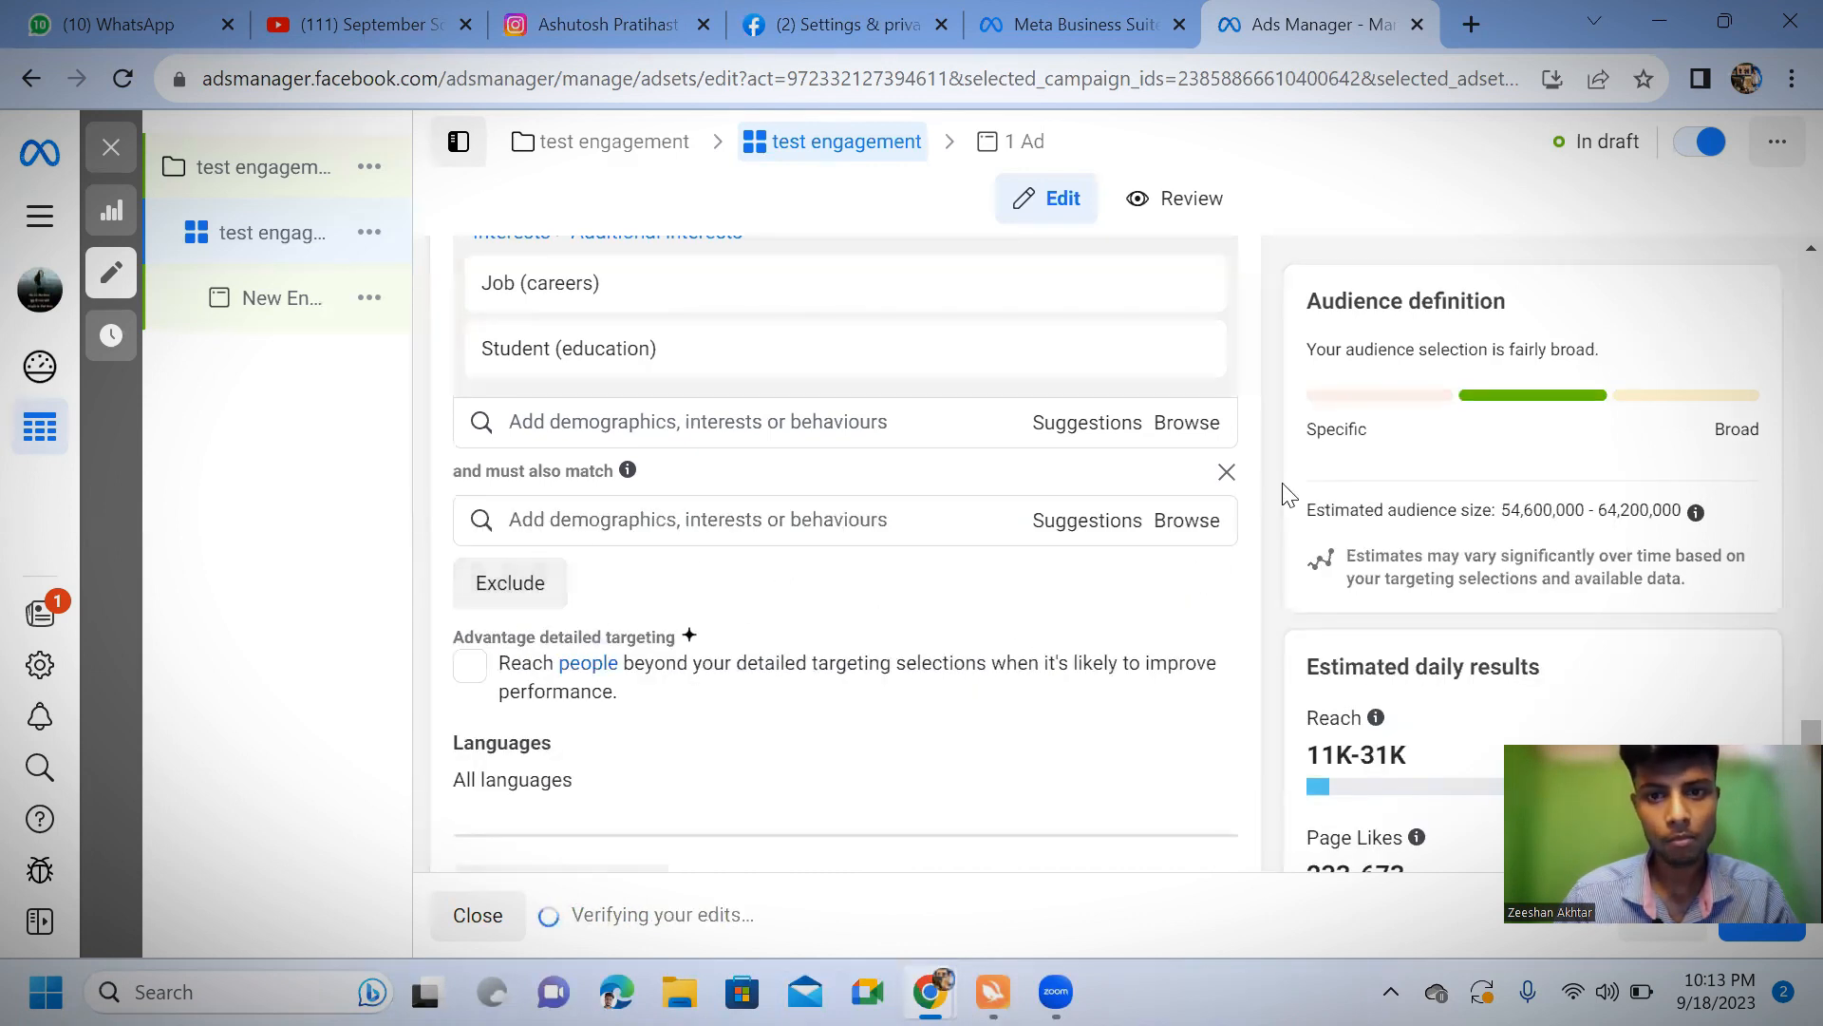
{"action": "left_click", "coordinate": [1226, 472]}
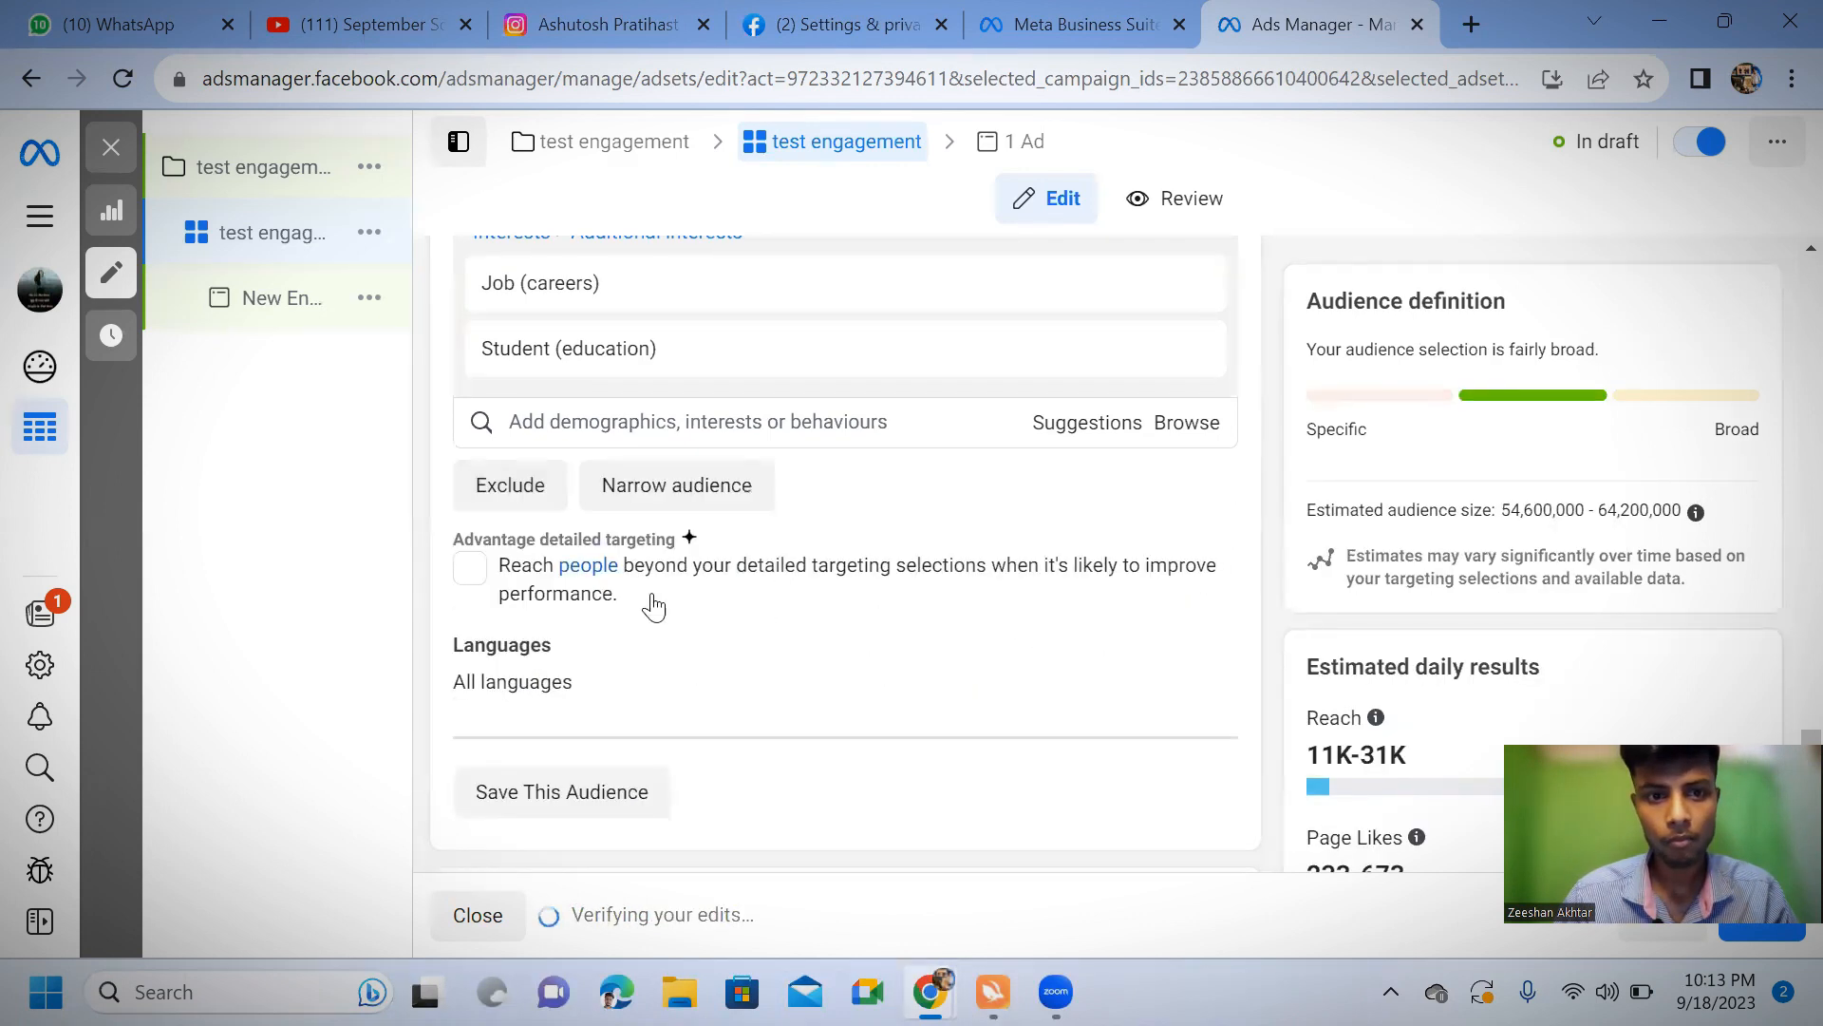
Narrow the audience to people who must also match the Paytm interest
{"action": "left_click", "coordinate": [717, 495]}
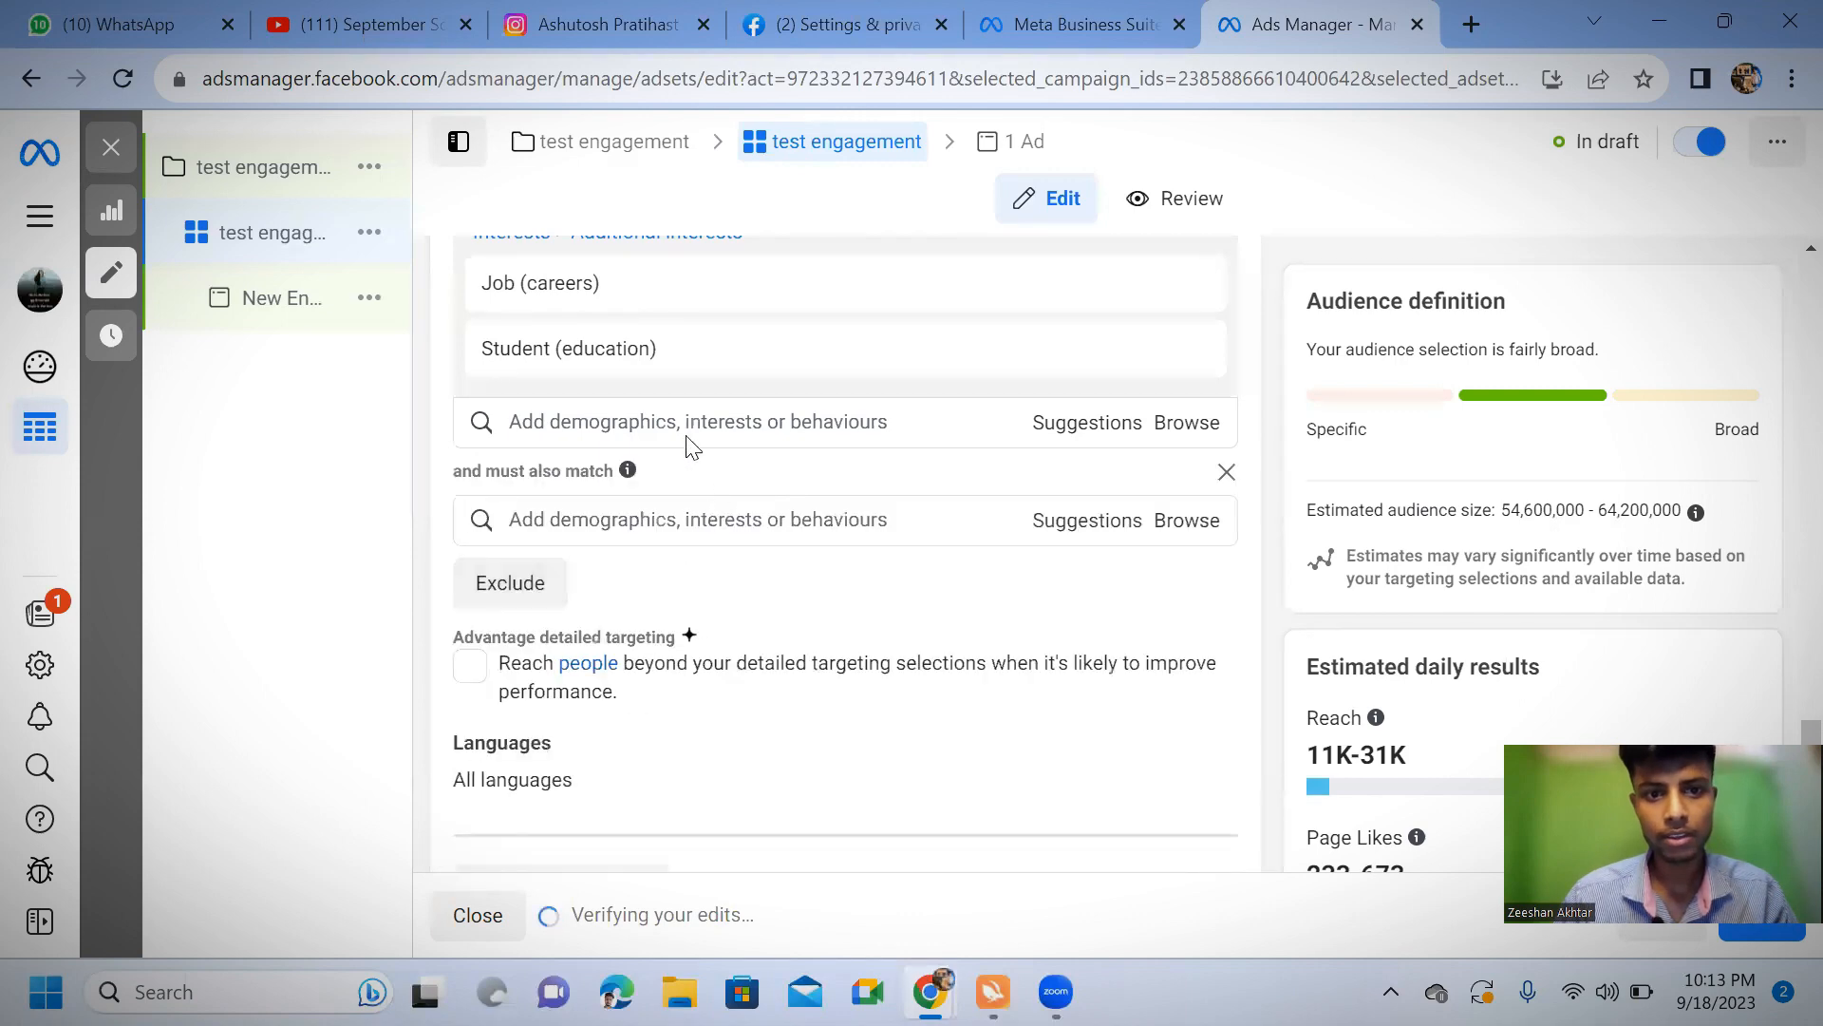
{"action": "scroll", "coordinate": [785, 550], "scroll_direction": "up", "scroll_amount": 3}
{"action": "scroll", "coordinate": [786, 573], "scroll_direction": "down", "scroll_amount": 3}
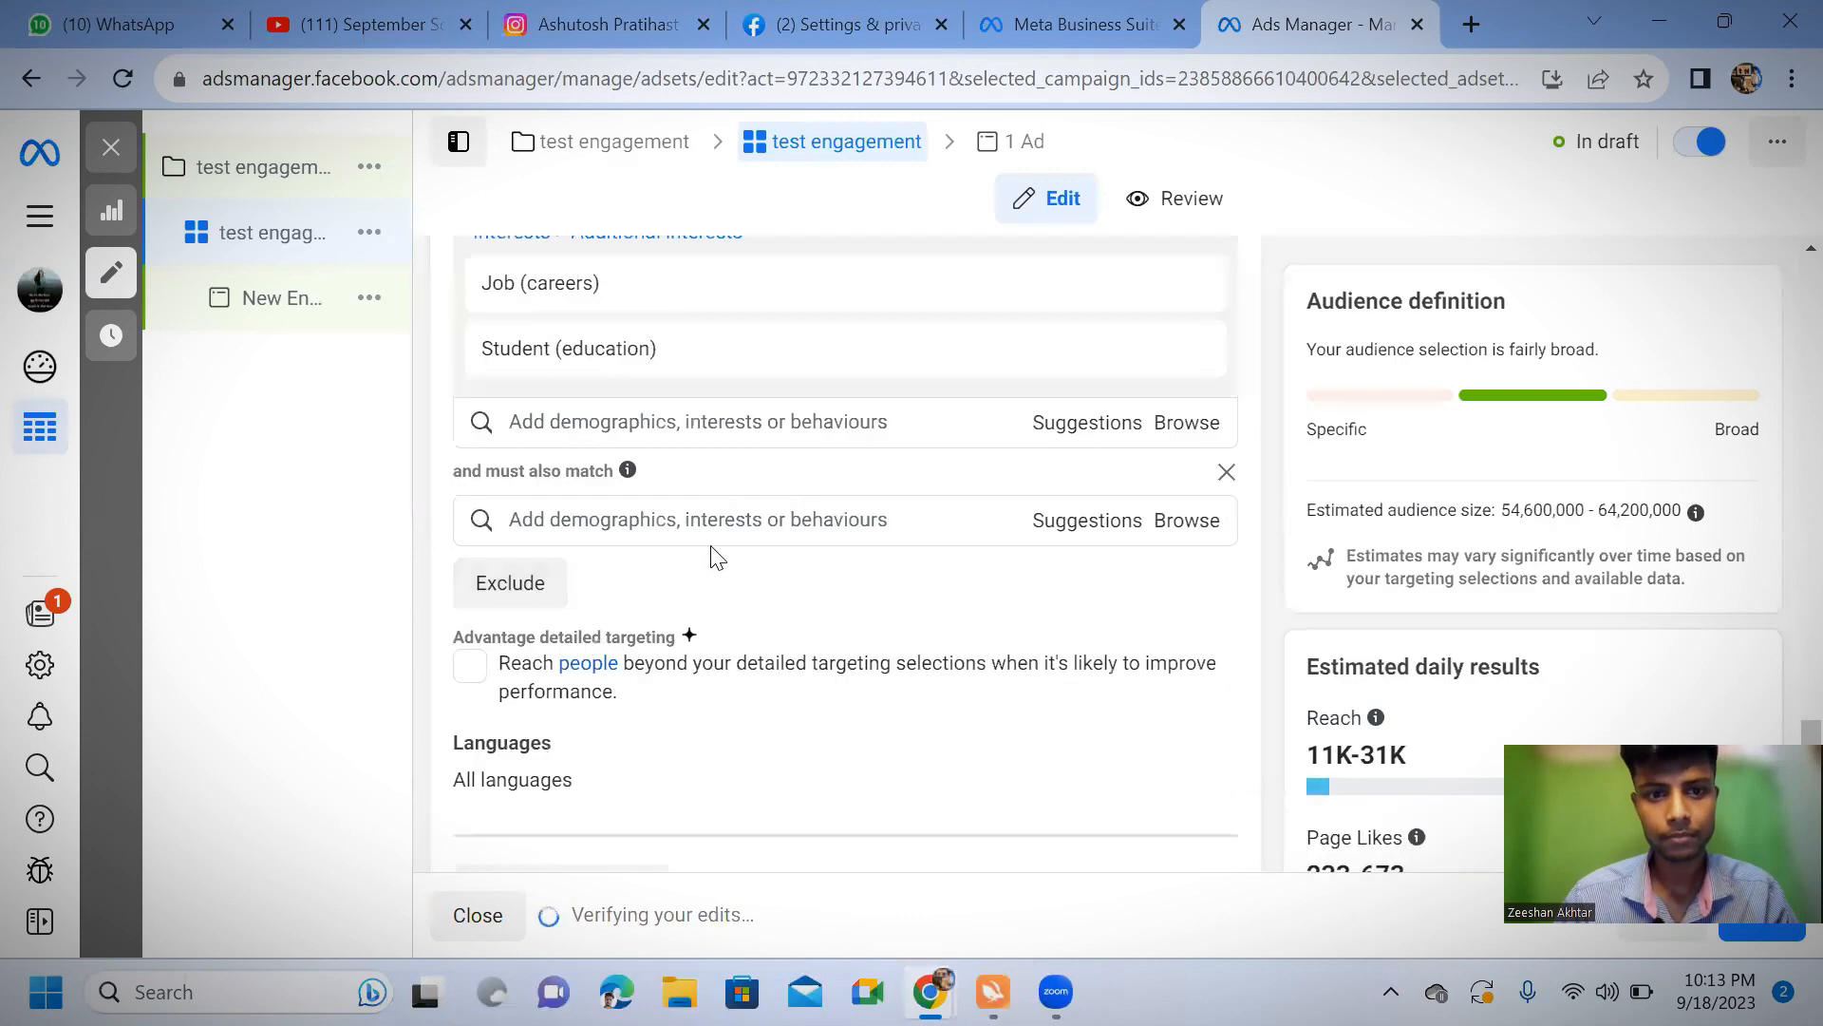
{"action": "left_click", "coordinate": [726, 520]}
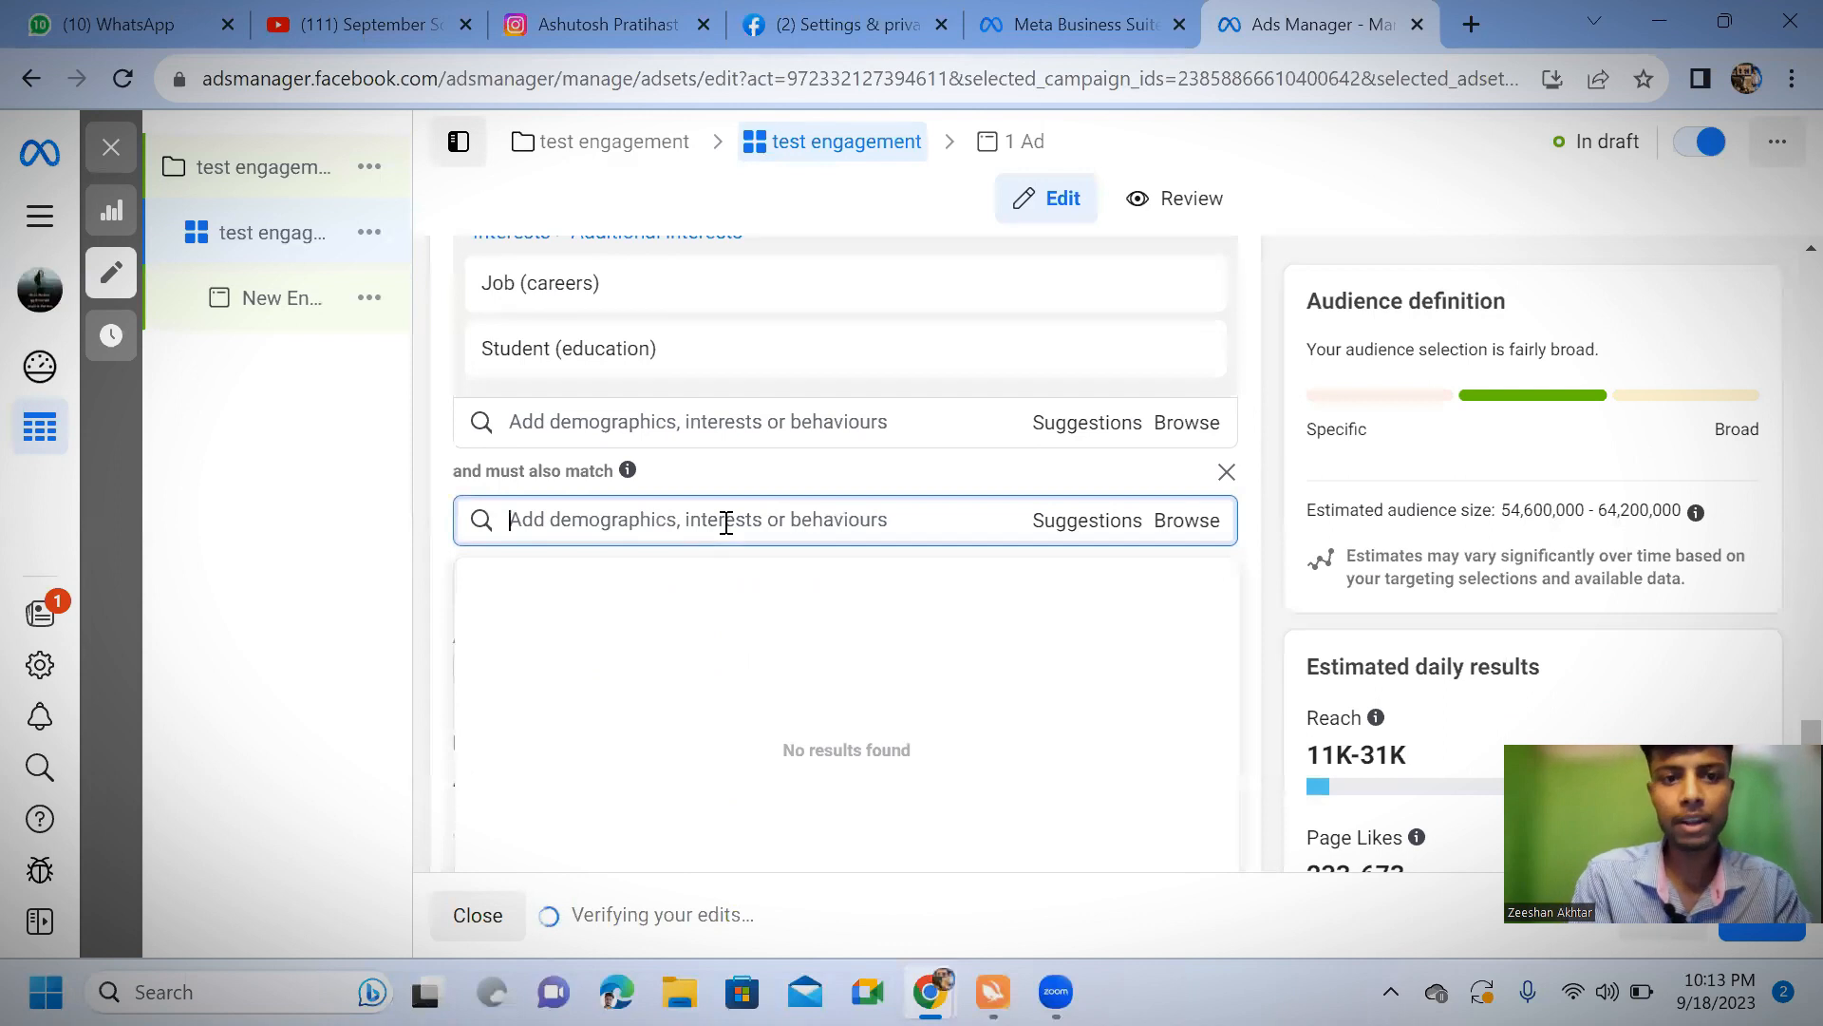
{"action": "type", "text": "paytm"}
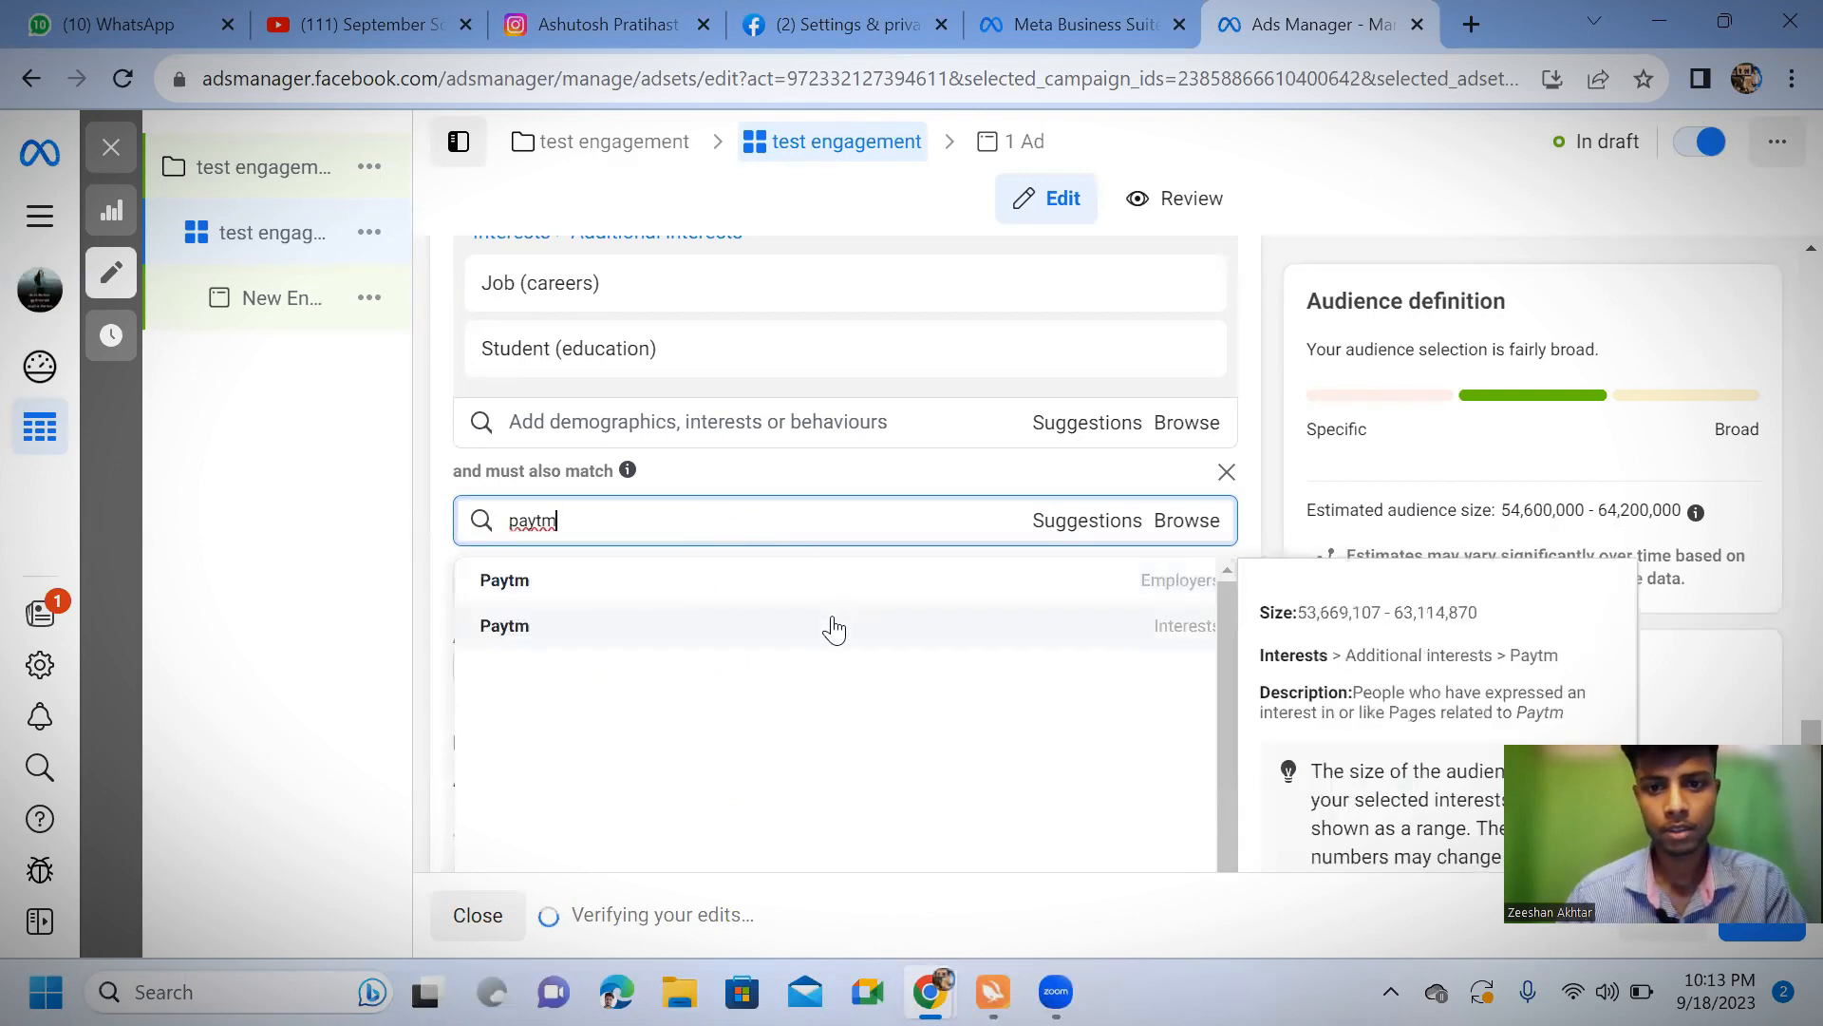
{"action": "left_click", "coordinate": [835, 630]}
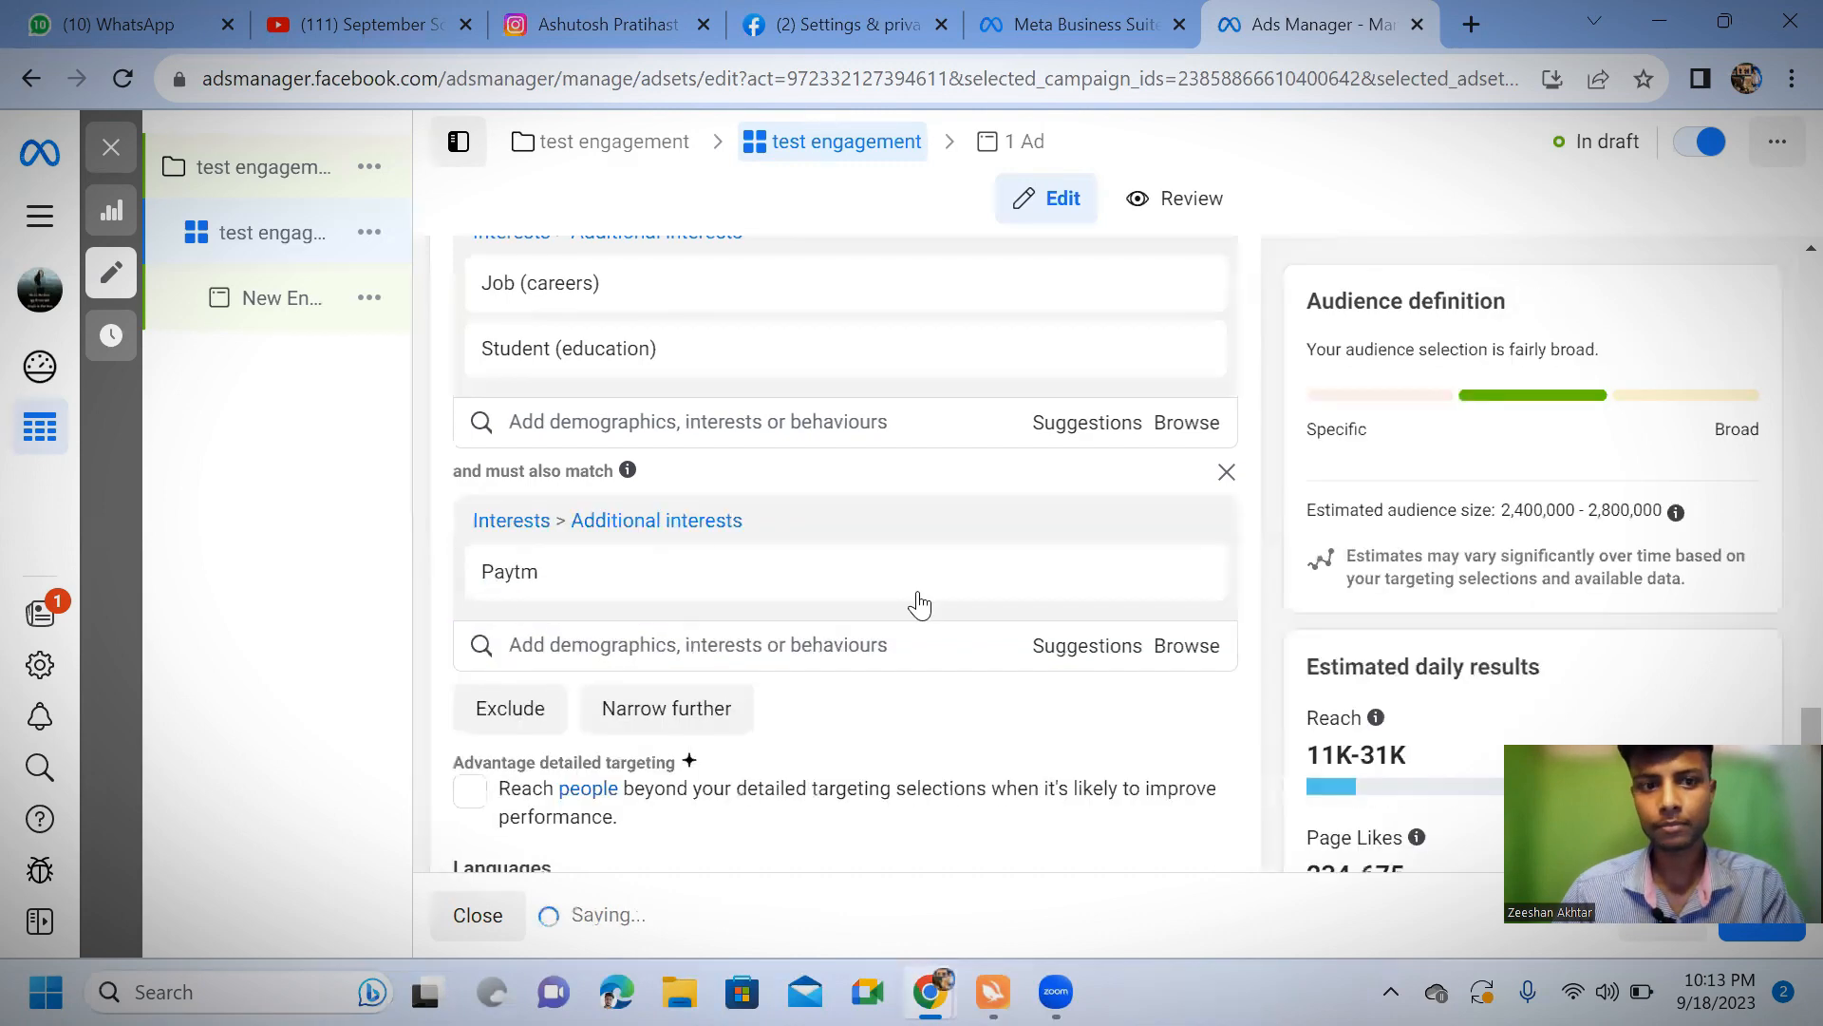
{"action": "mouse_move", "coordinate": [781, 598]}
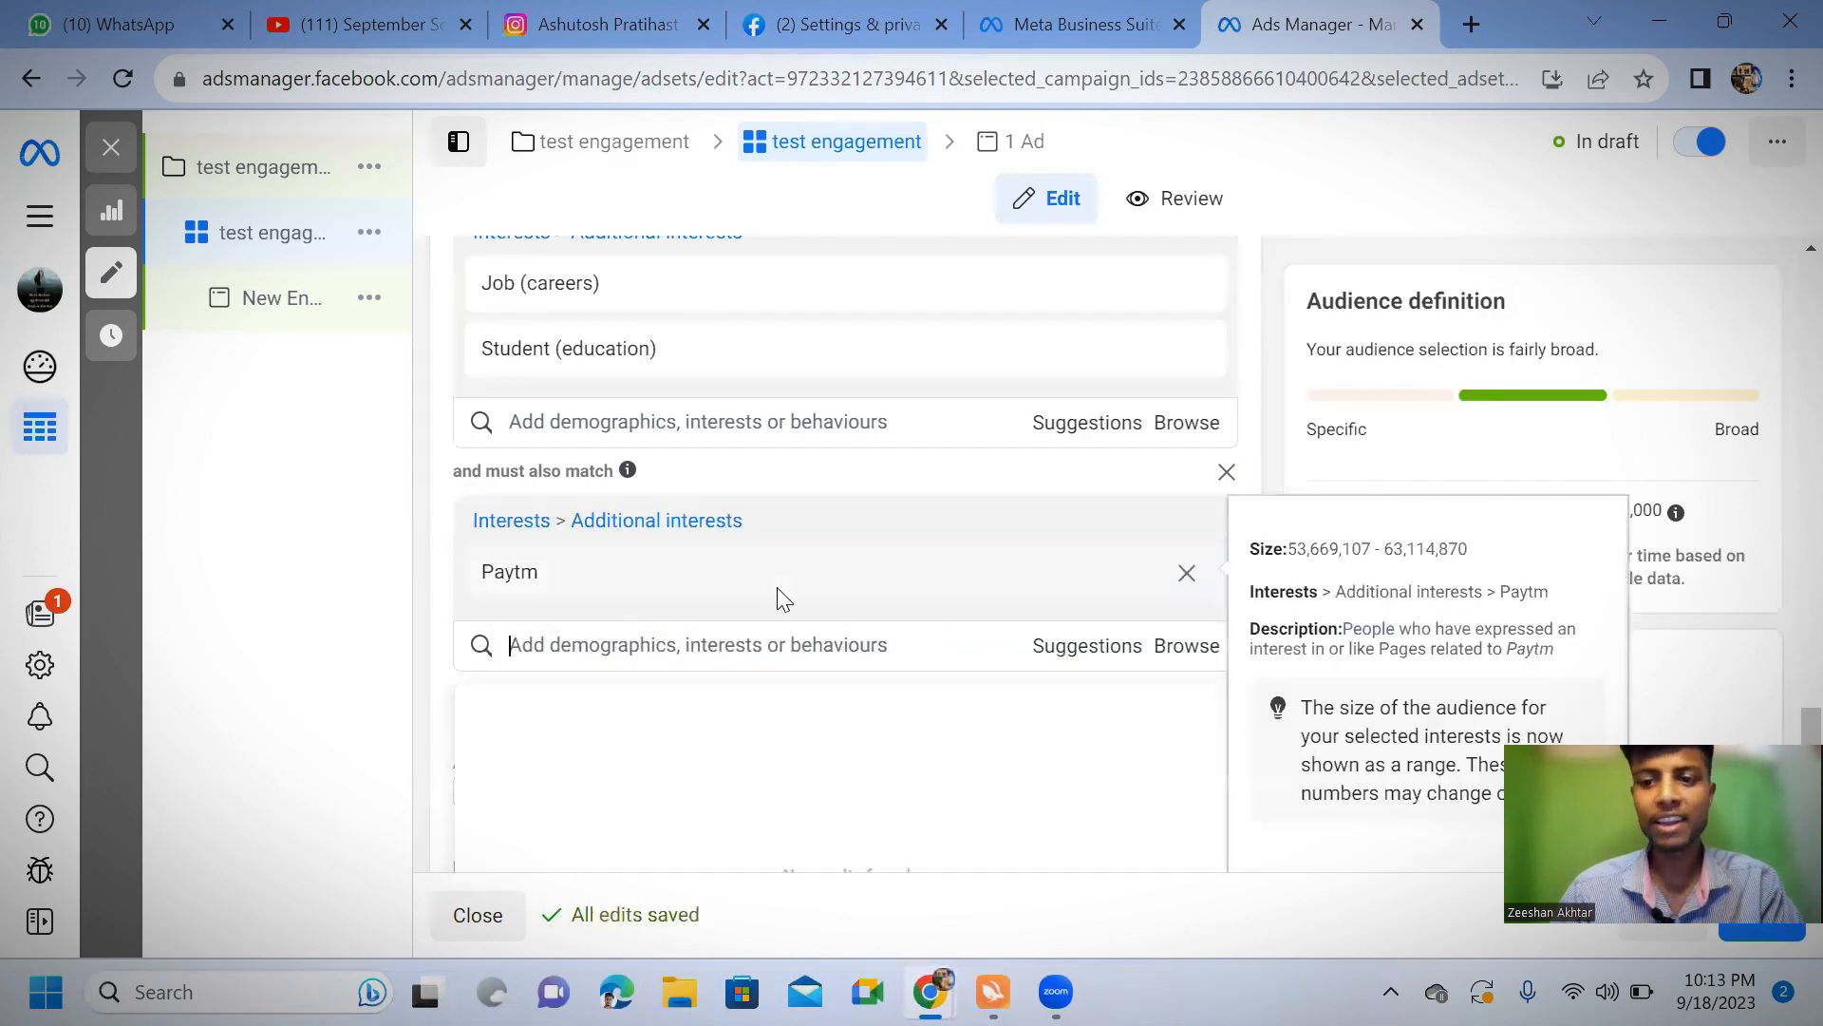
{"action": "scroll", "coordinate": [779, 594], "scroll_direction": "down", "scroll_amount": 2}
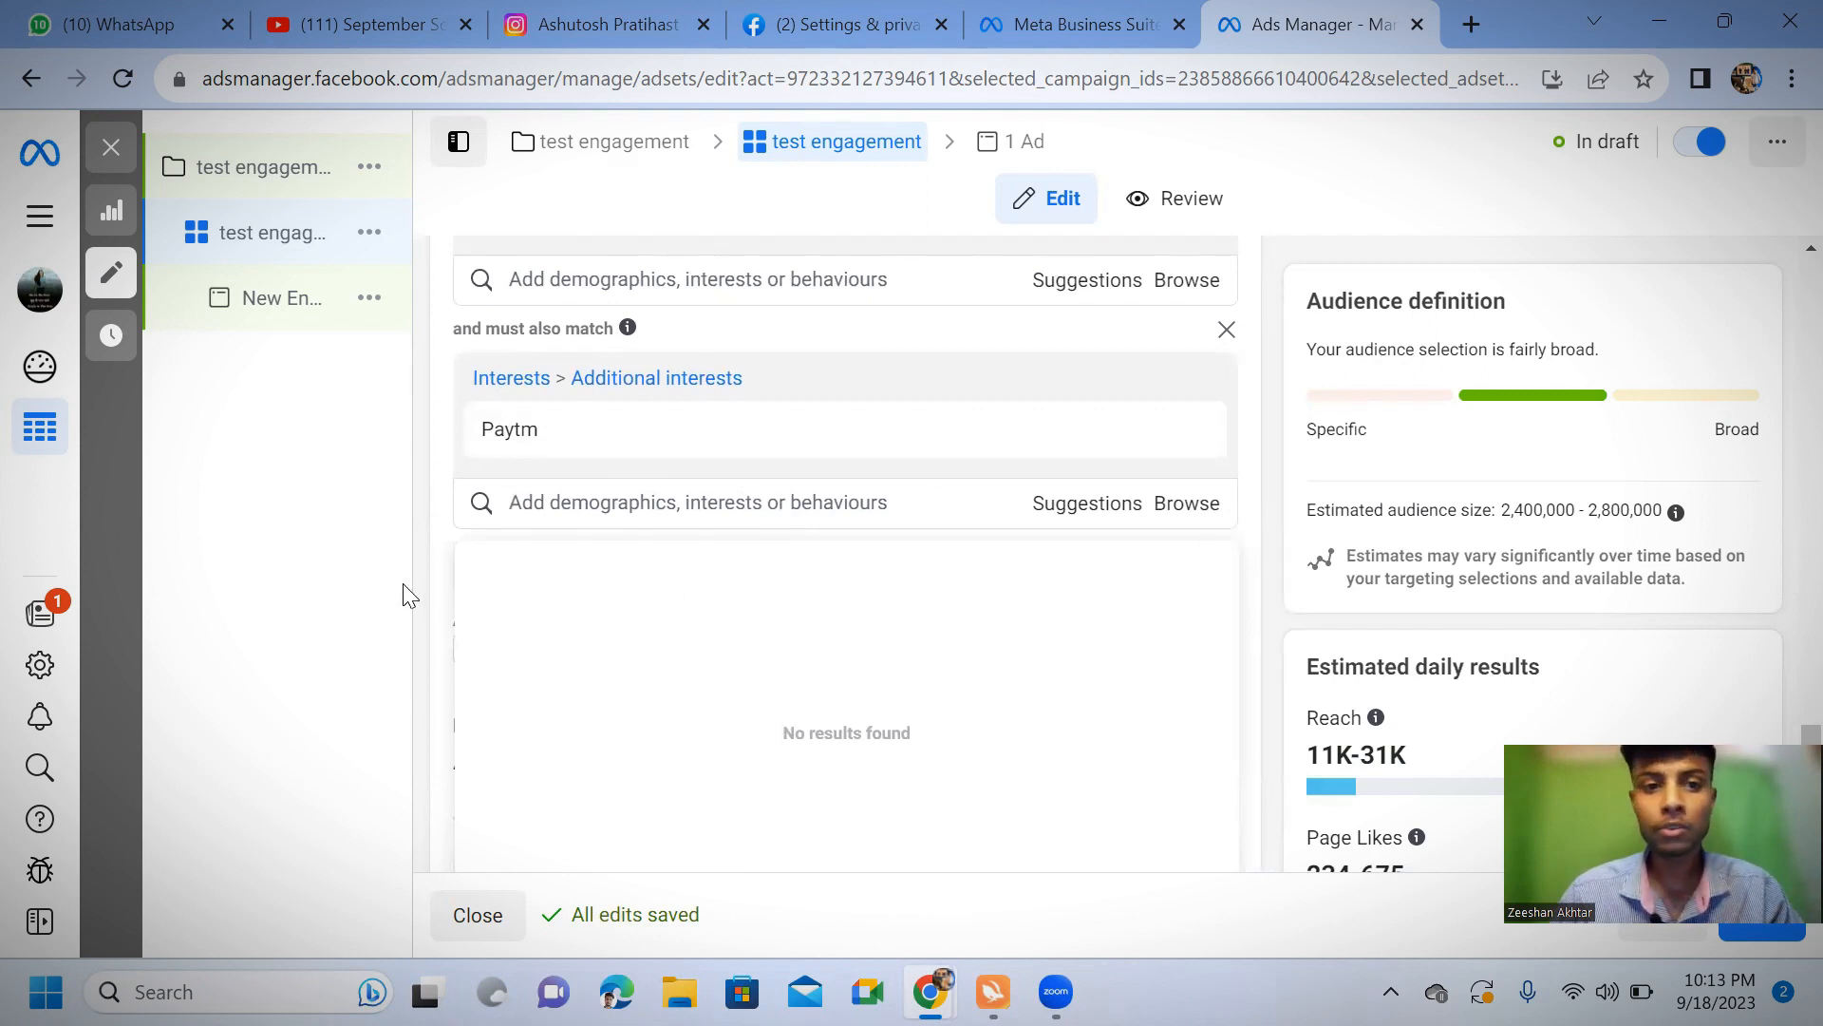
{"action": "left_click", "coordinate": [1282, 518]}
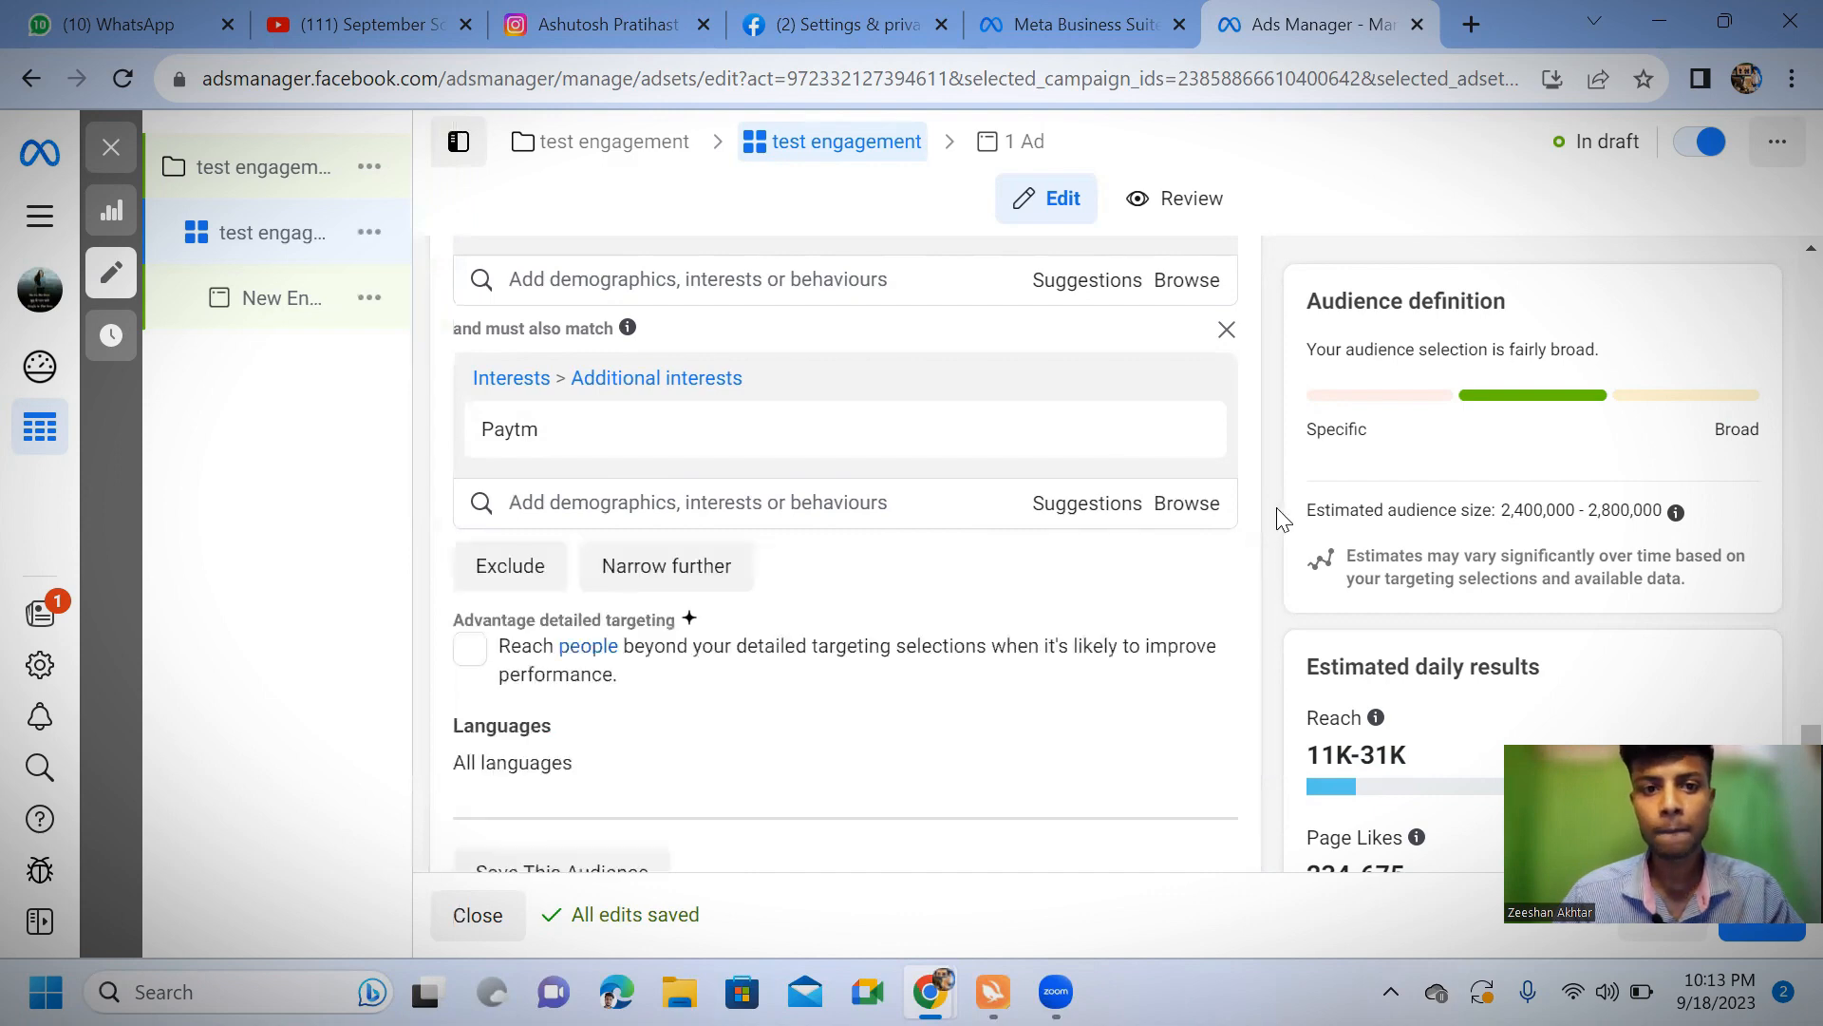
Narrow the audience further to people who must also match the purchase behaviour Engaged shoppers
{"action": "left_click", "coordinate": [715, 583]}
{"action": "left_click", "coordinate": [650, 600]}
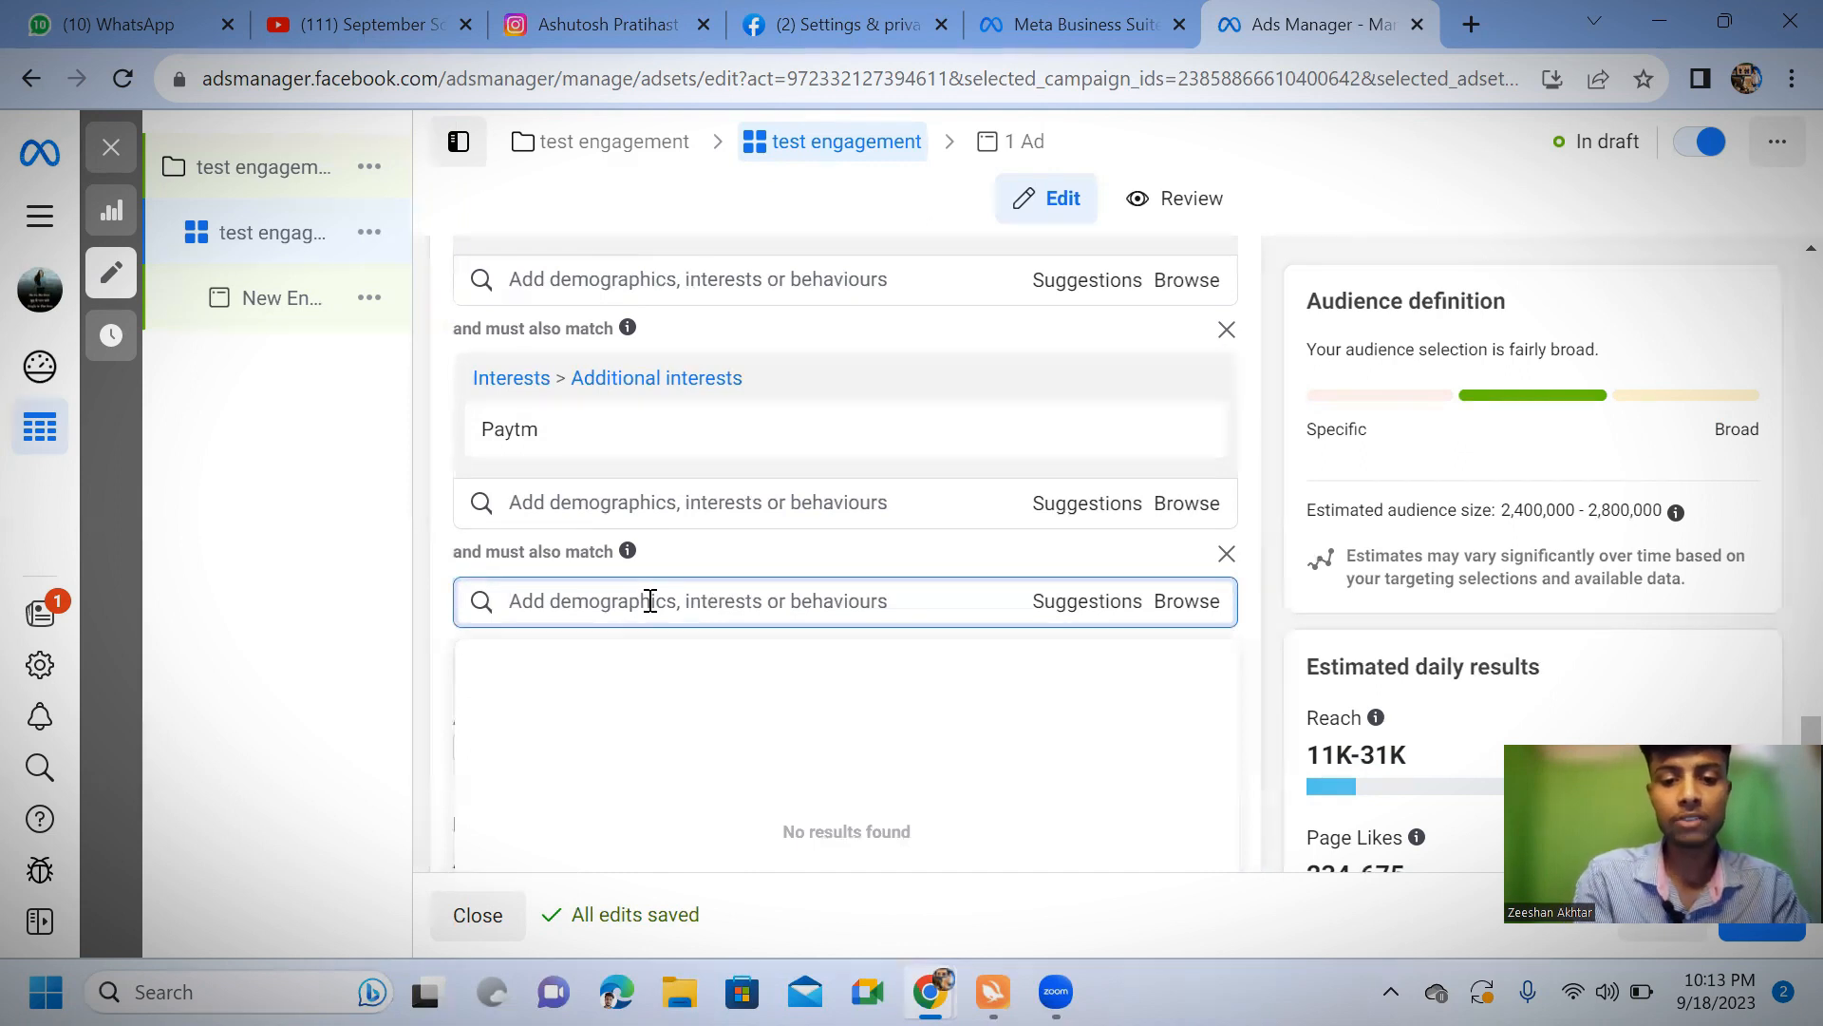
{"action": "type", "text": "purchase"}
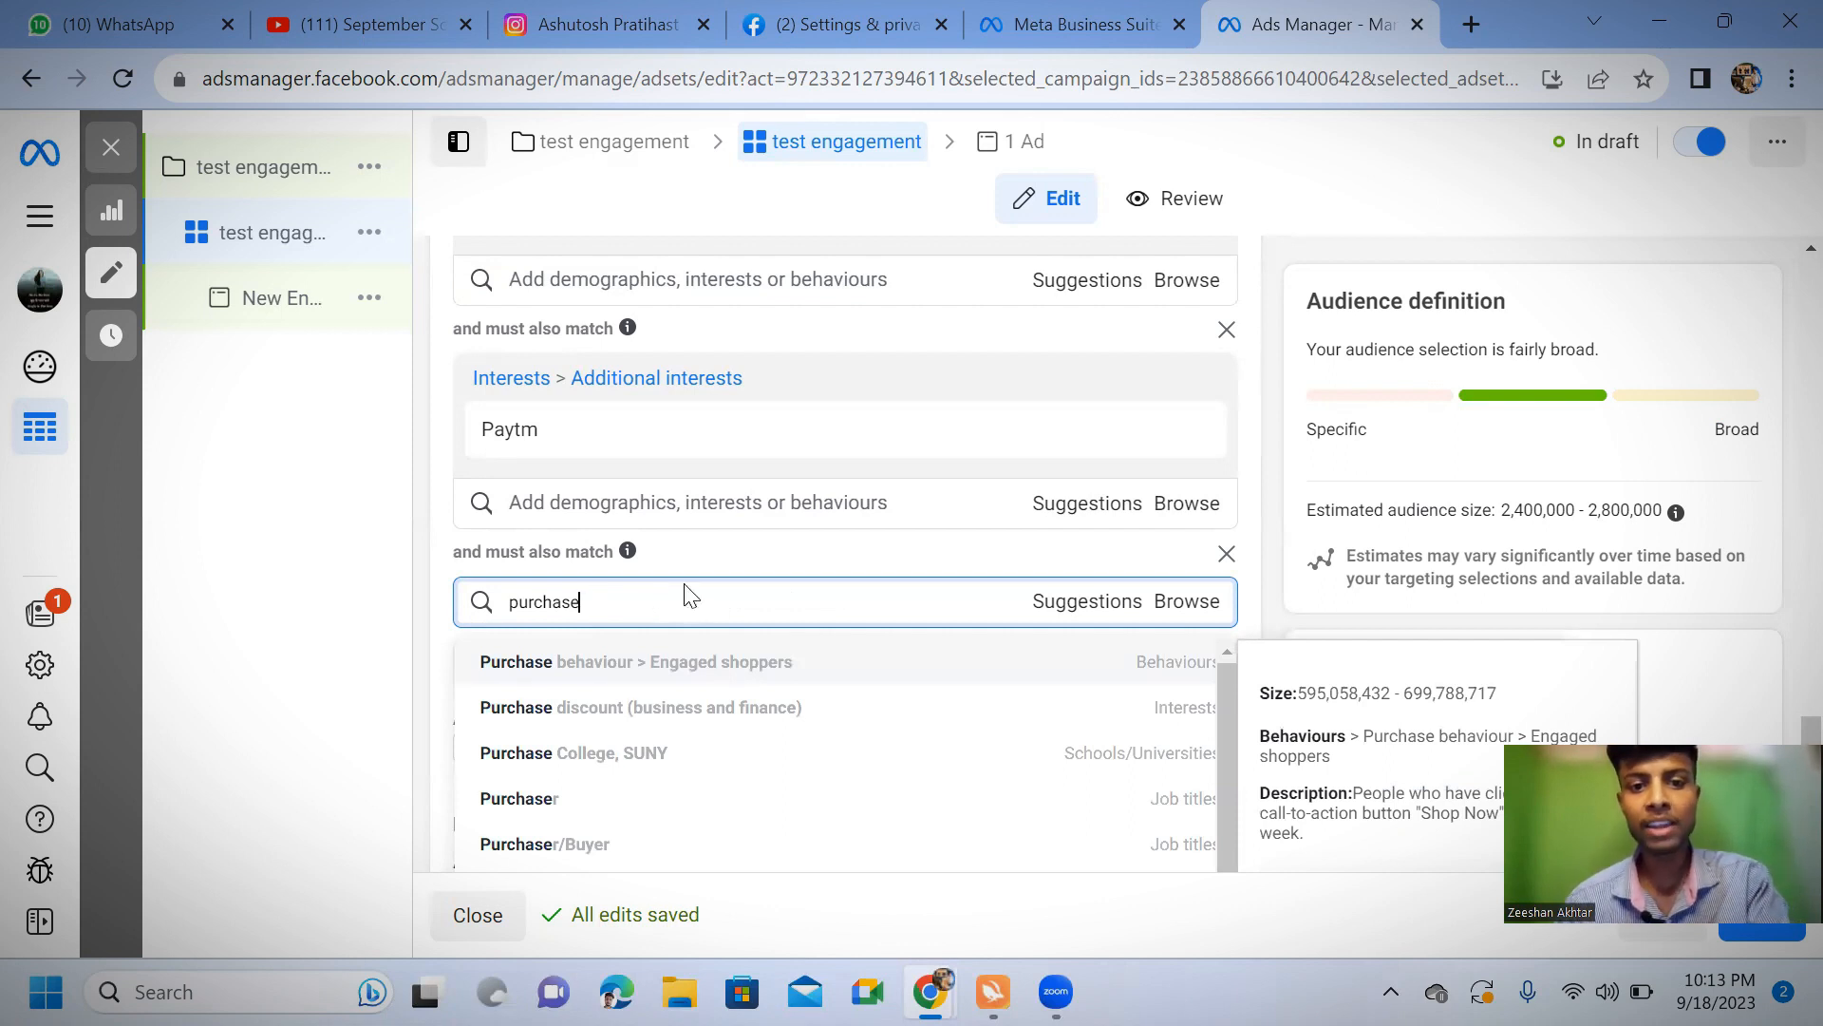
{"action": "left_click", "coordinate": [716, 672]}
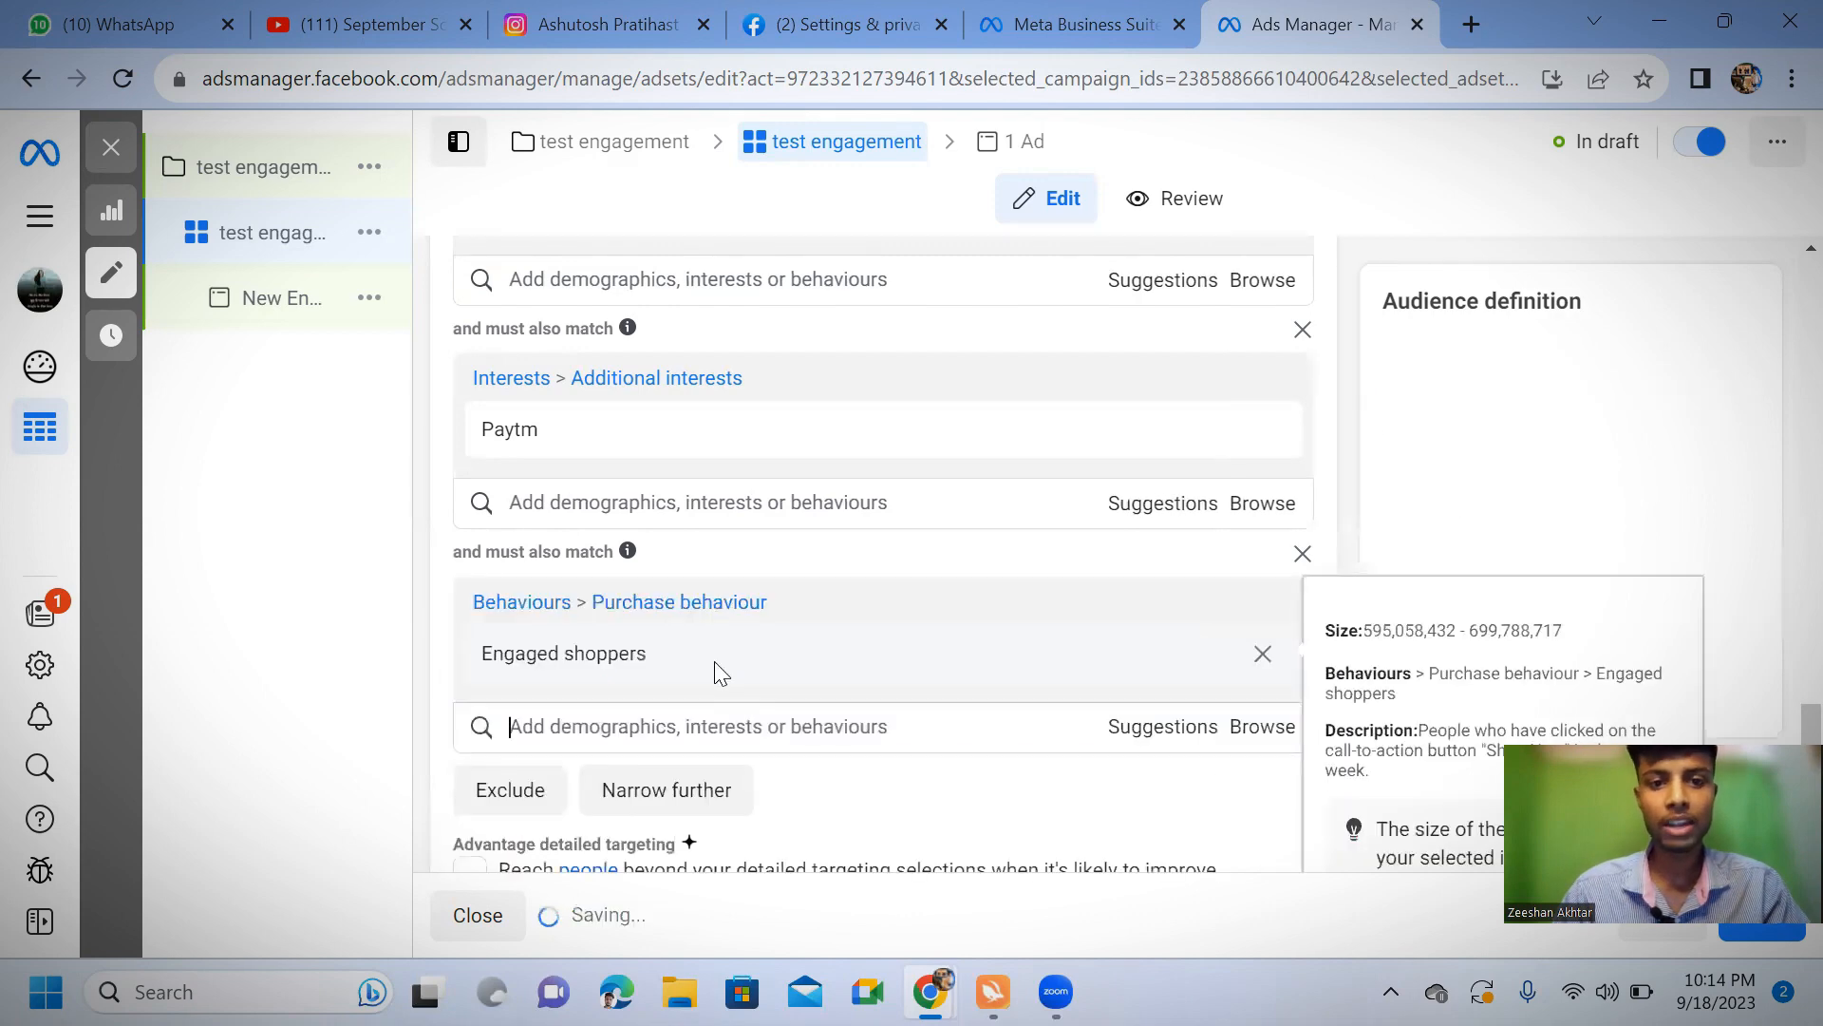
Add the behaviour "People in India who prefer high-value goods" to the same condition as Engaged shoppers
{"action": "left_click", "coordinate": [615, 727]}
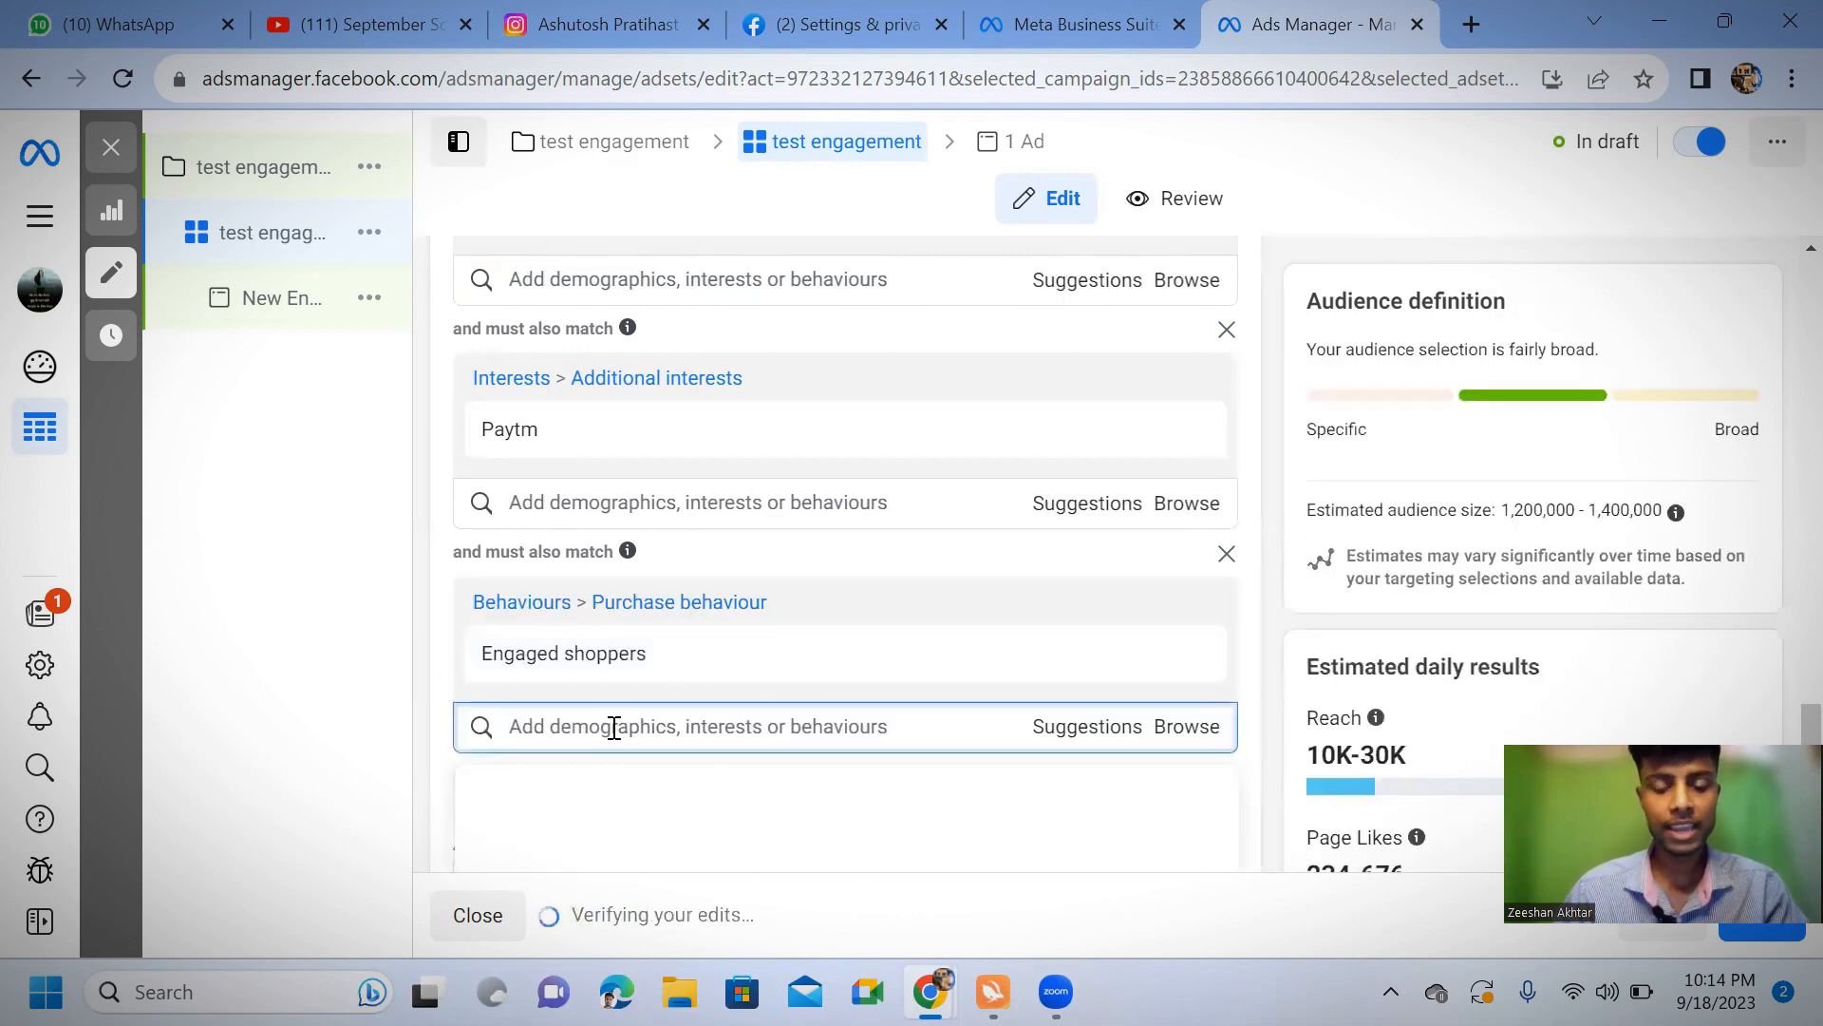
{"action": "type", "text": "en"}
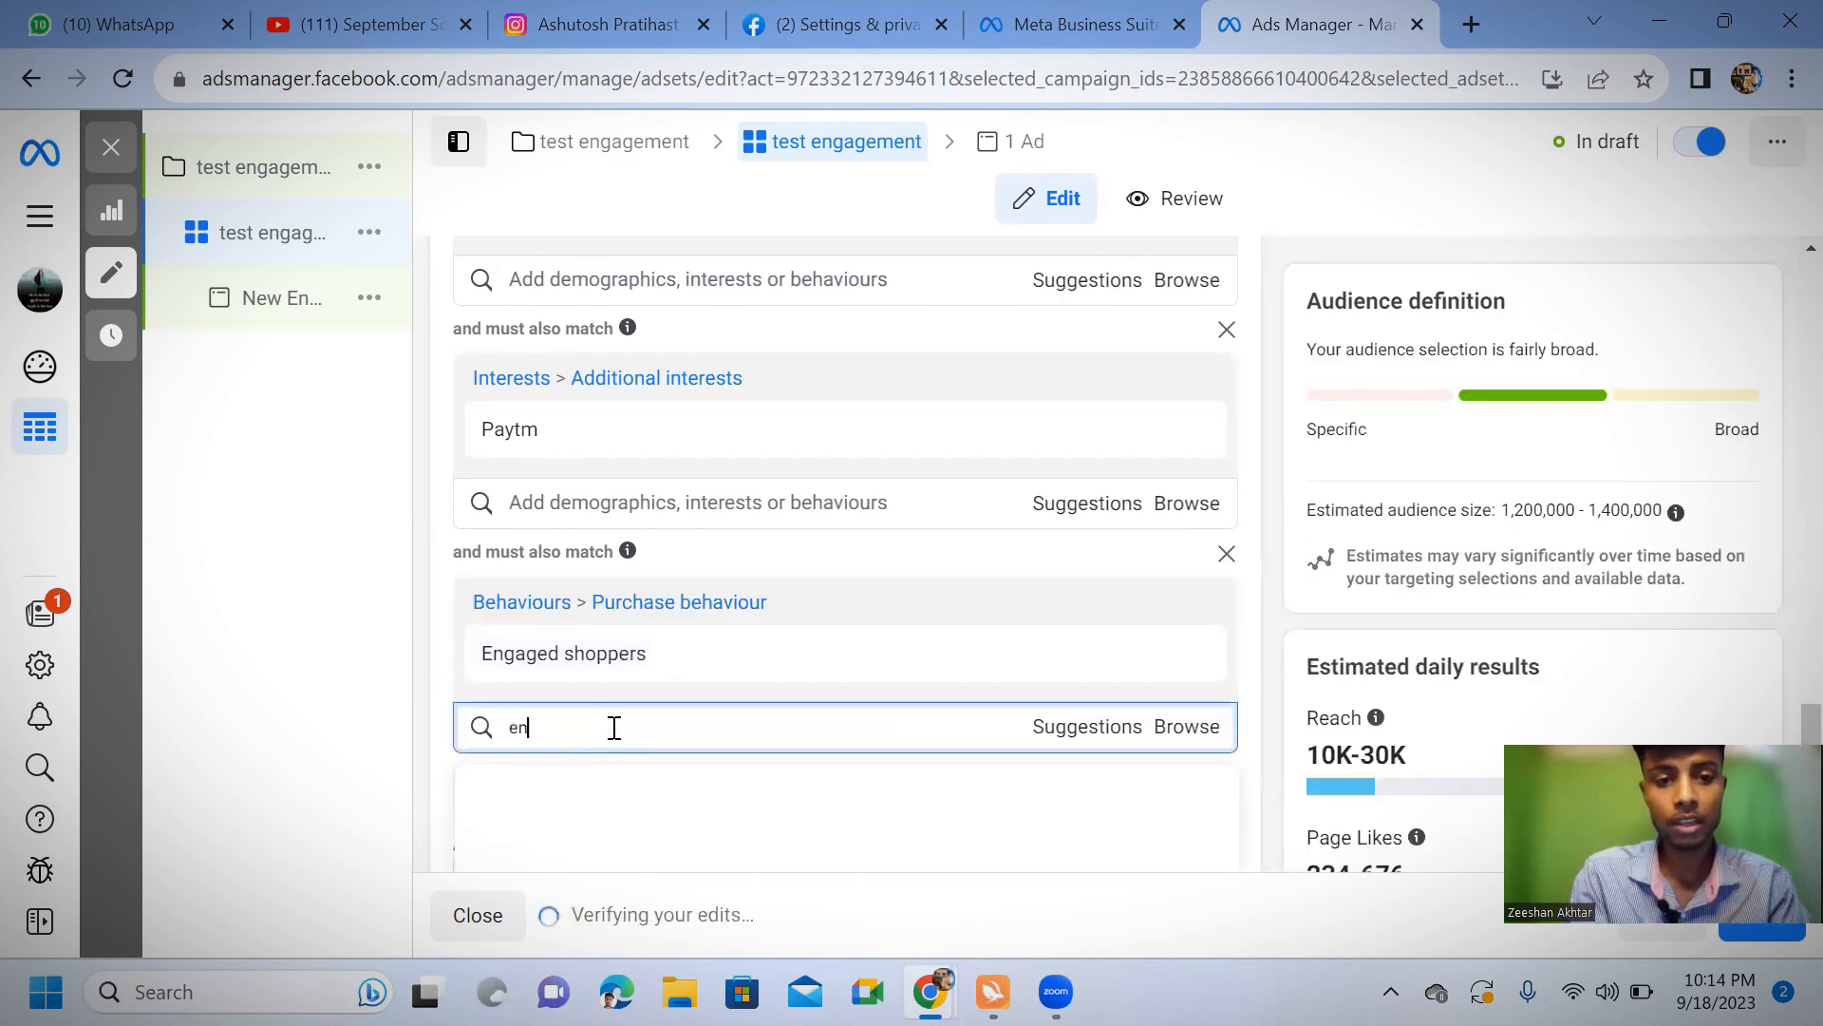
{"action": "key", "text": "BackSpace"}
{"action": "type", "text": "pu"}
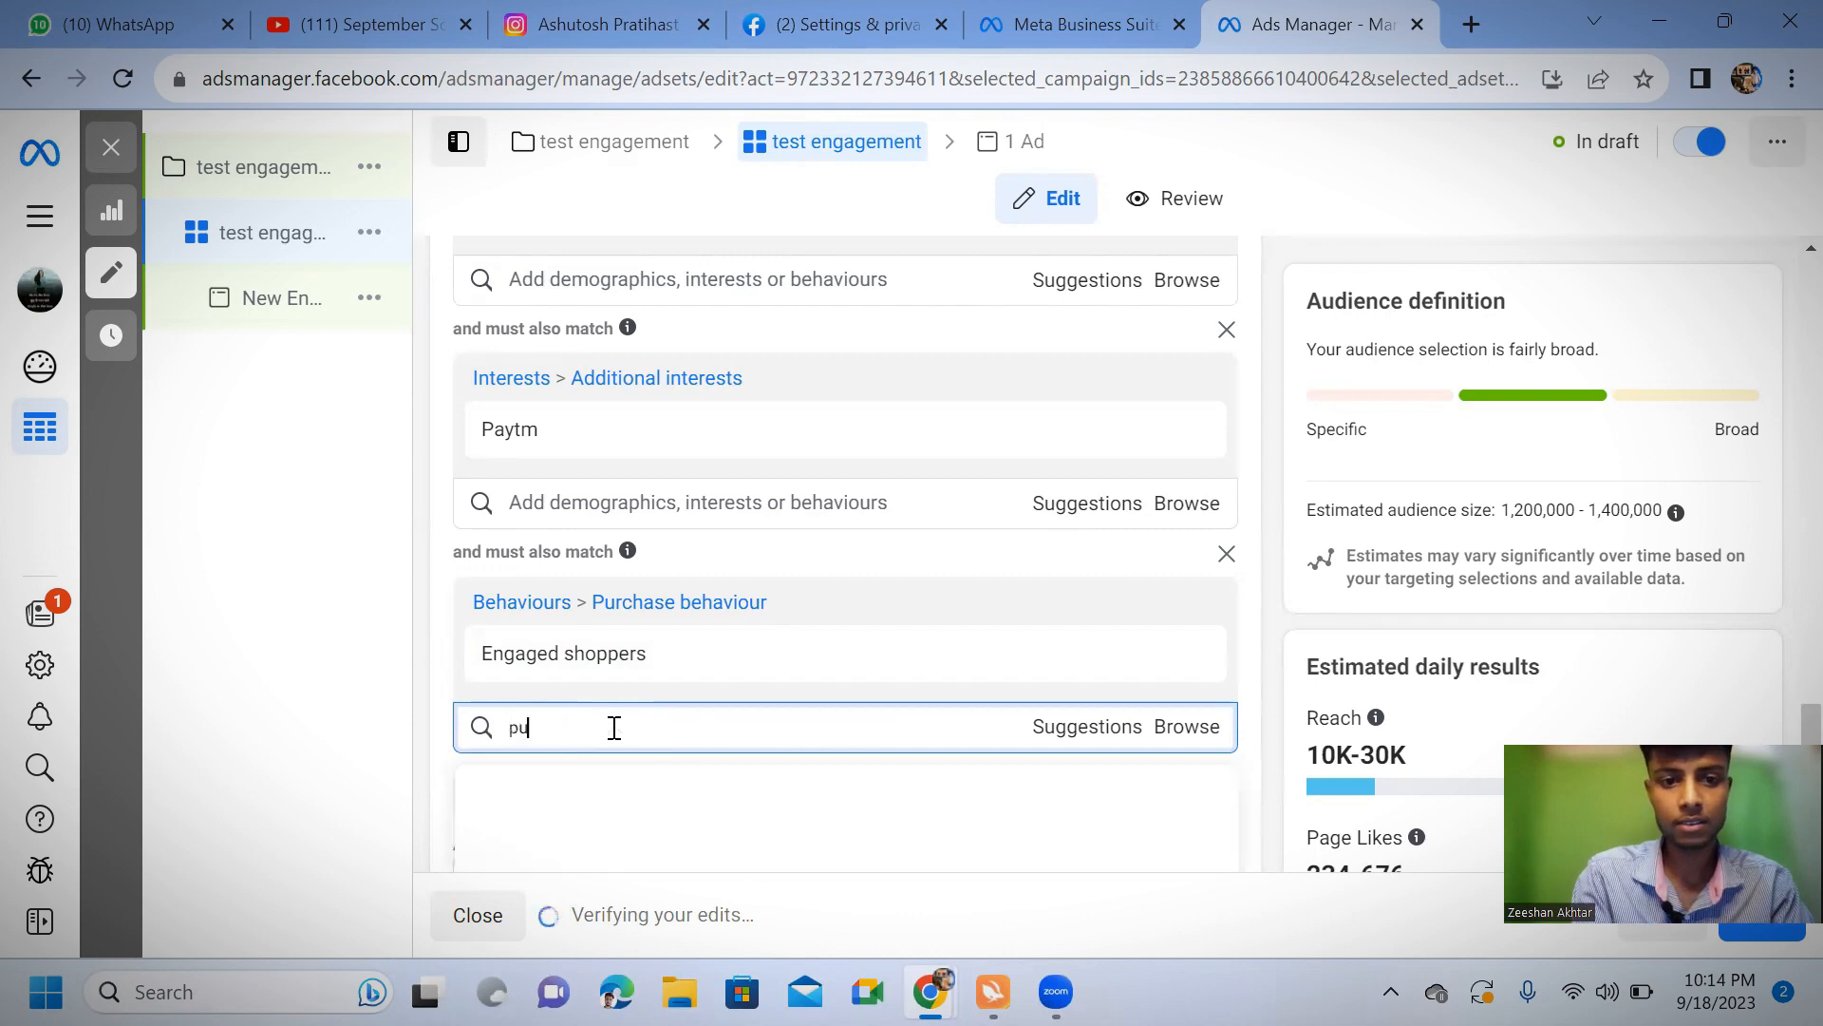
{"action": "type", "text": "rchase"}
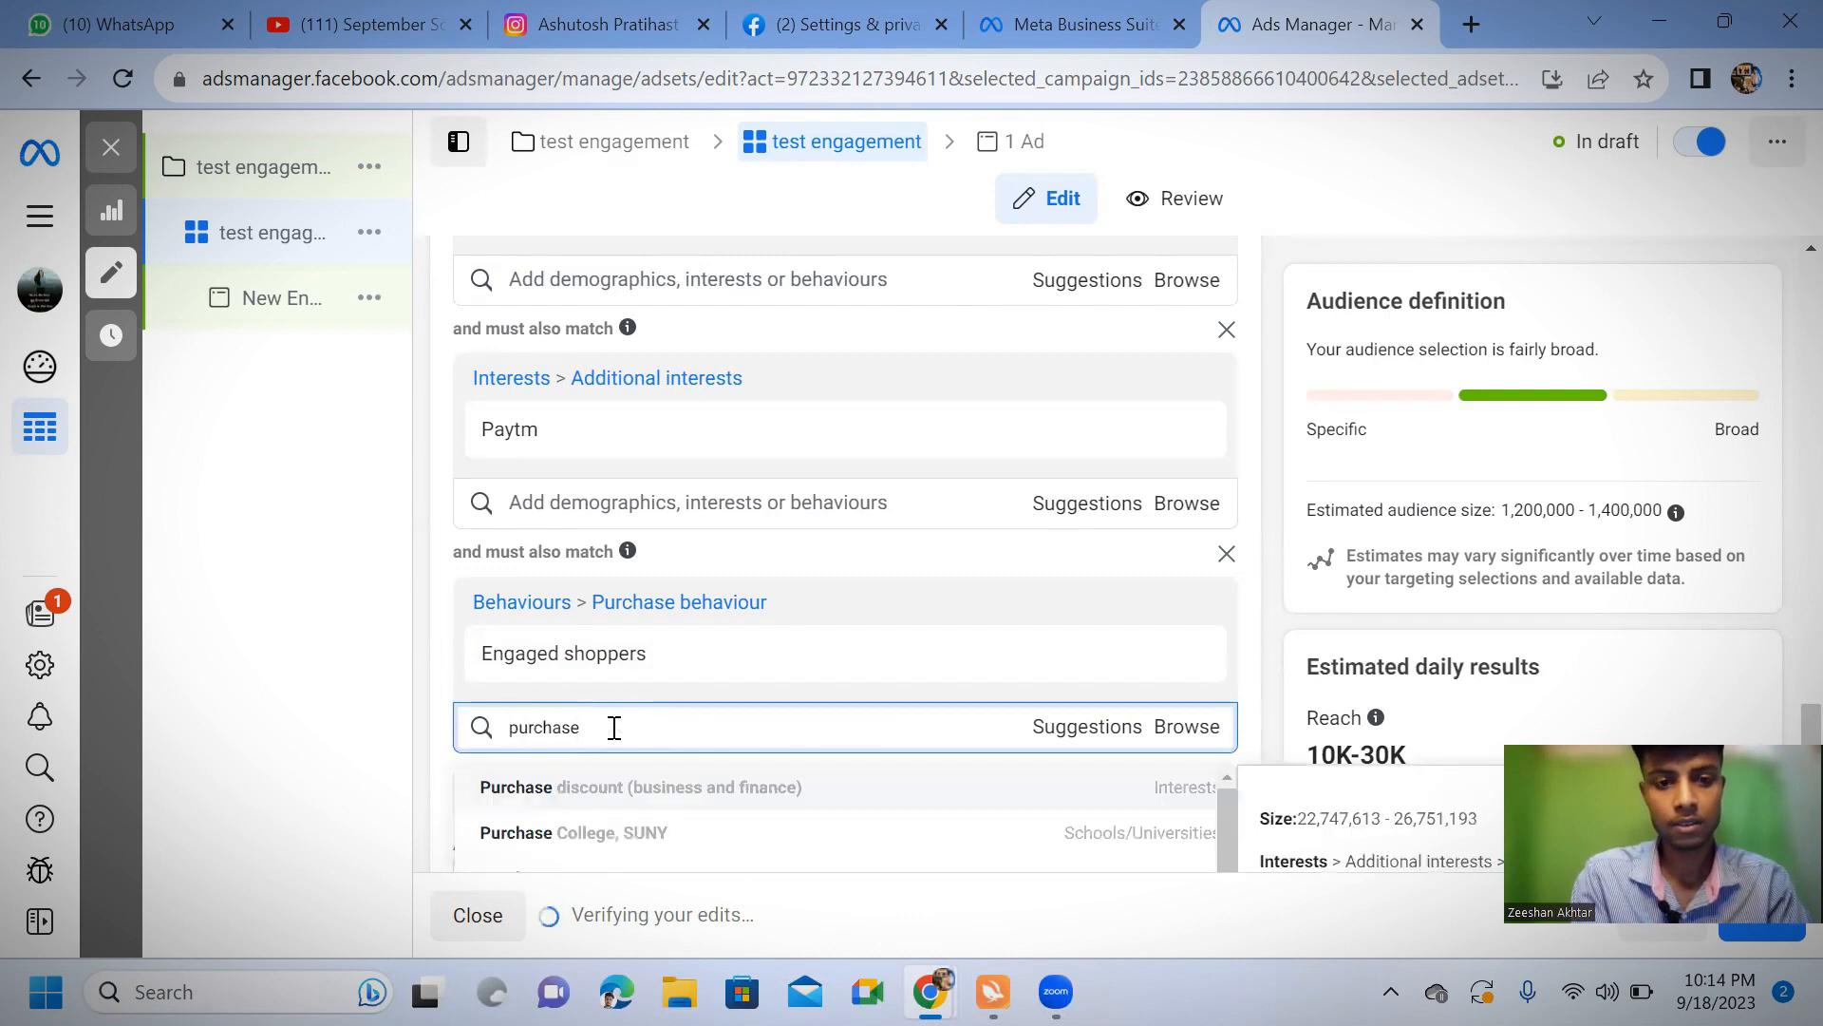
{"action": "type", "text": " hi"}
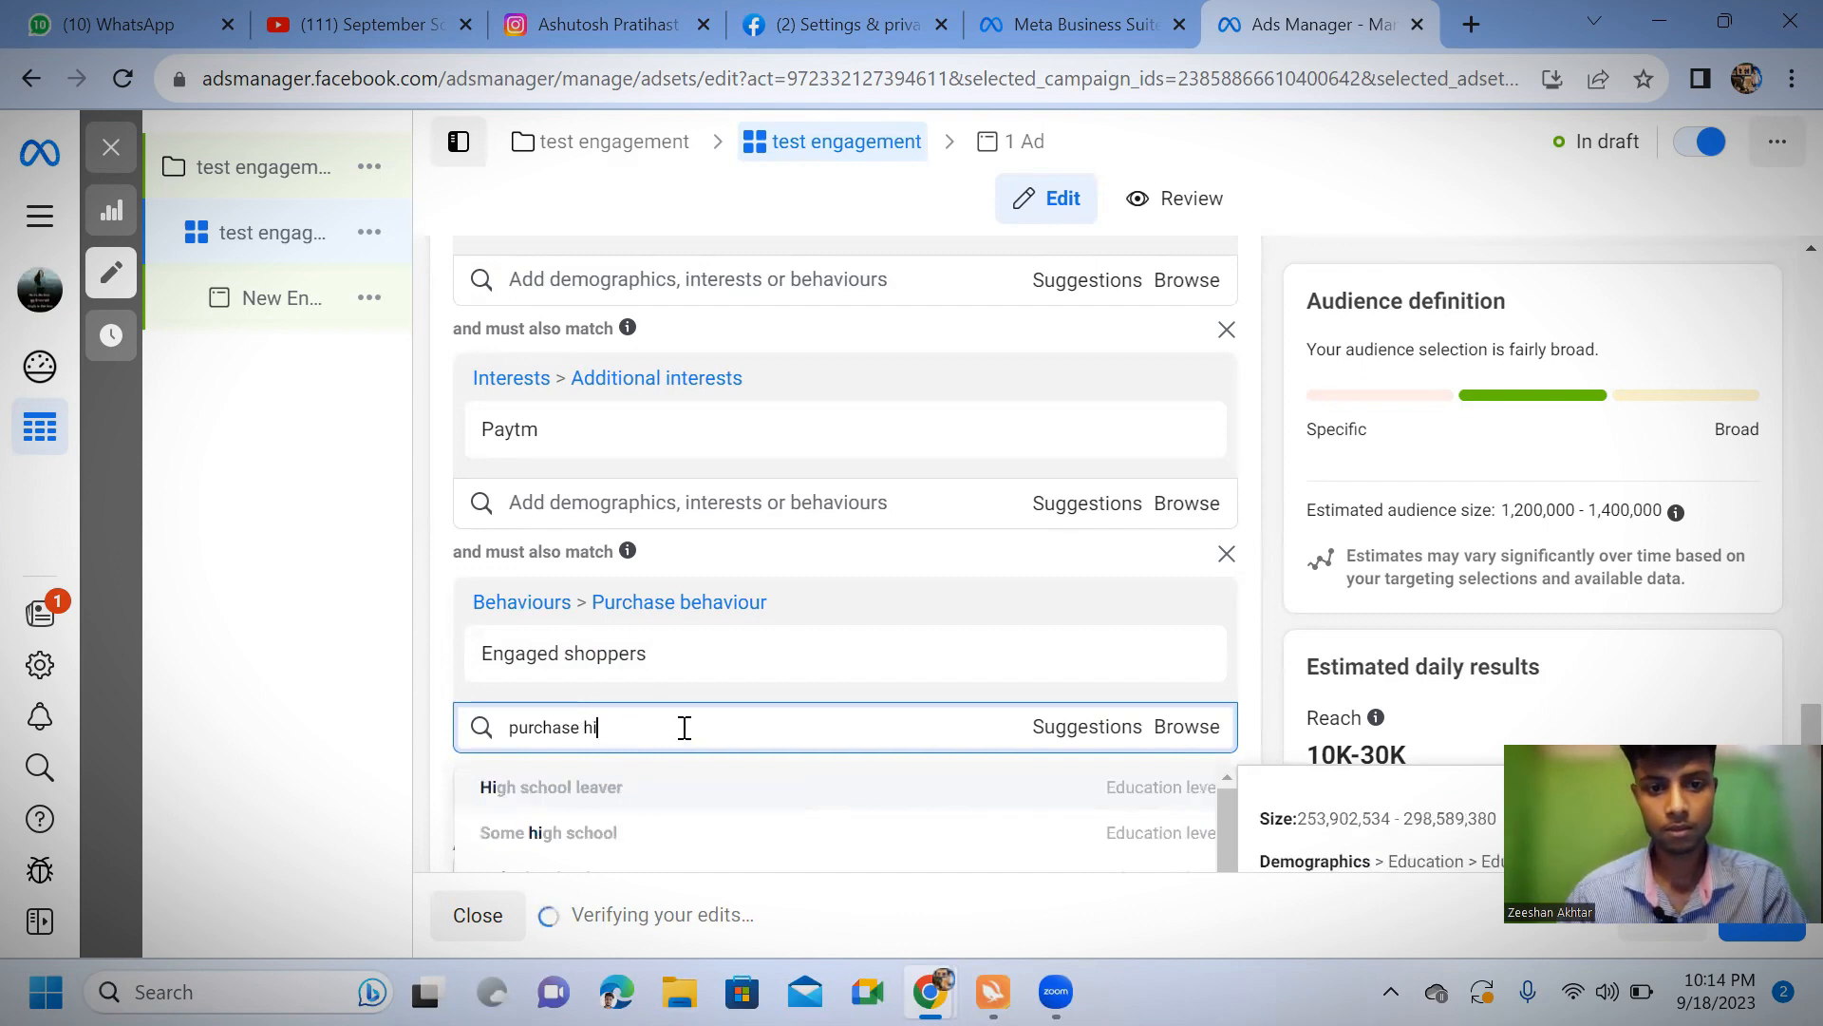
{"action": "scroll", "coordinate": [683, 727], "scroll_direction": "down", "scroll_amount": 3}
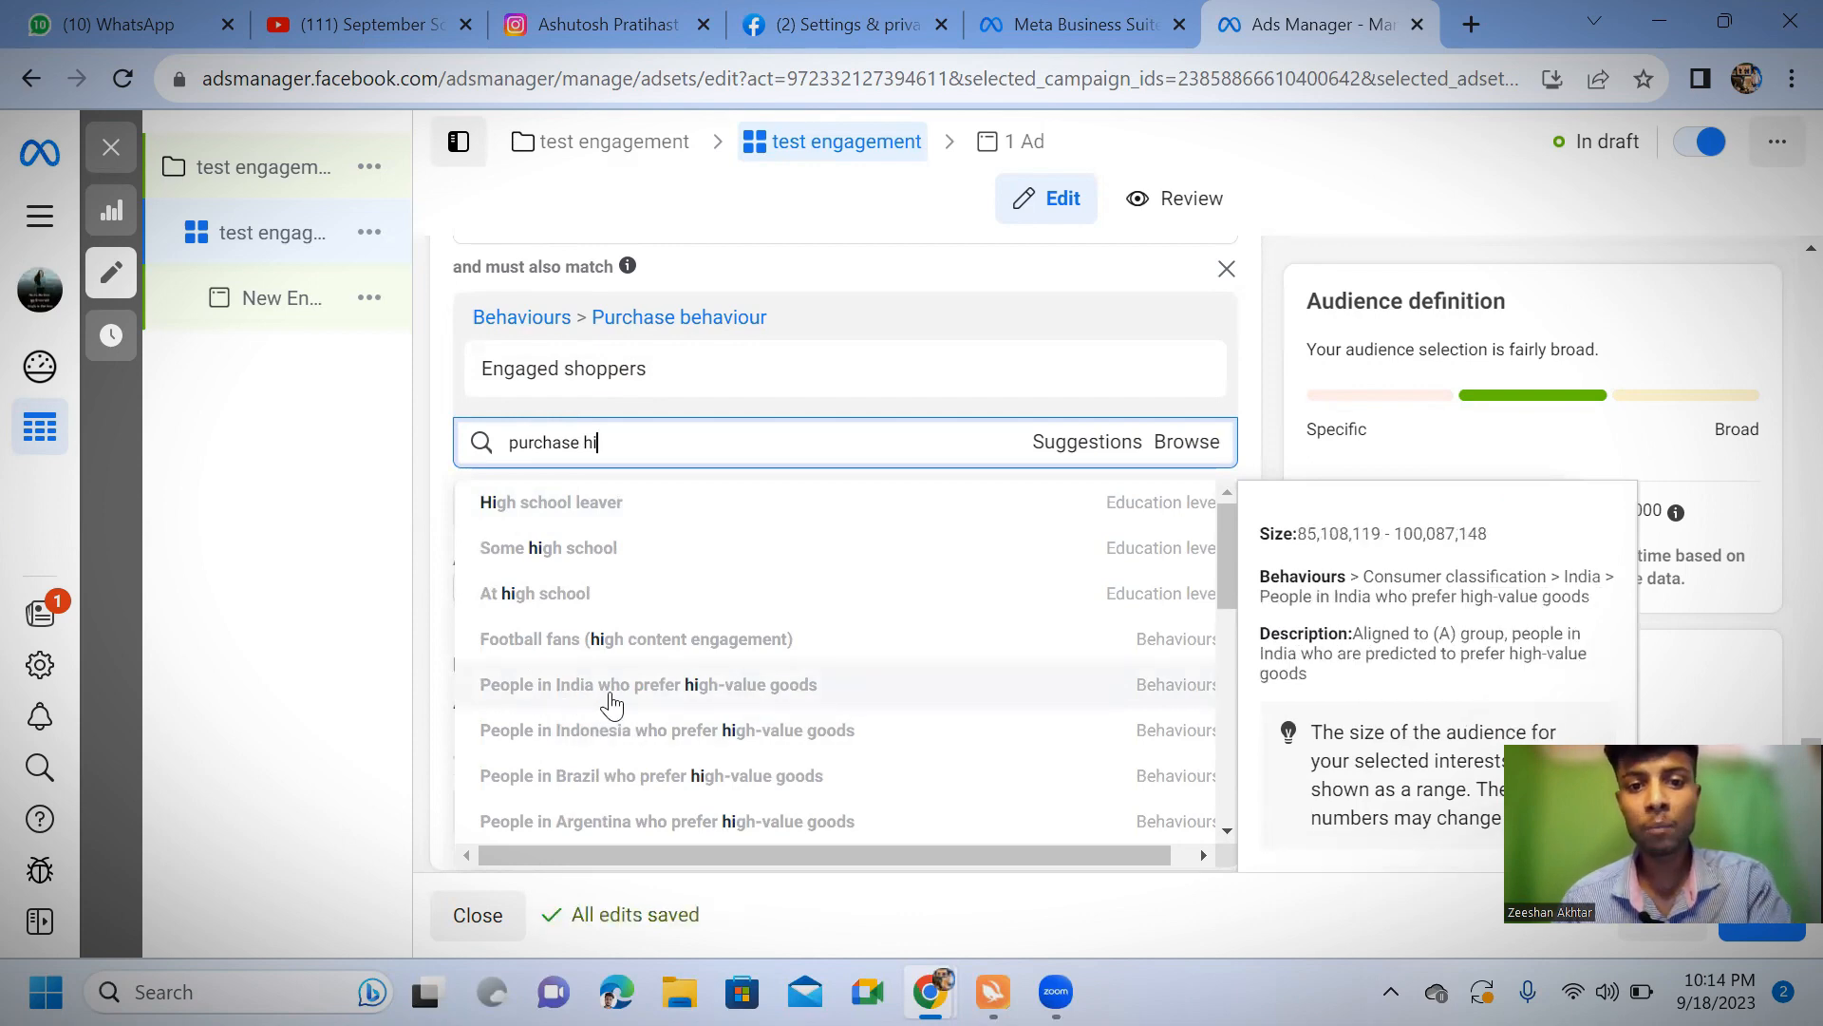
{"action": "left_click", "coordinate": [780, 686]}
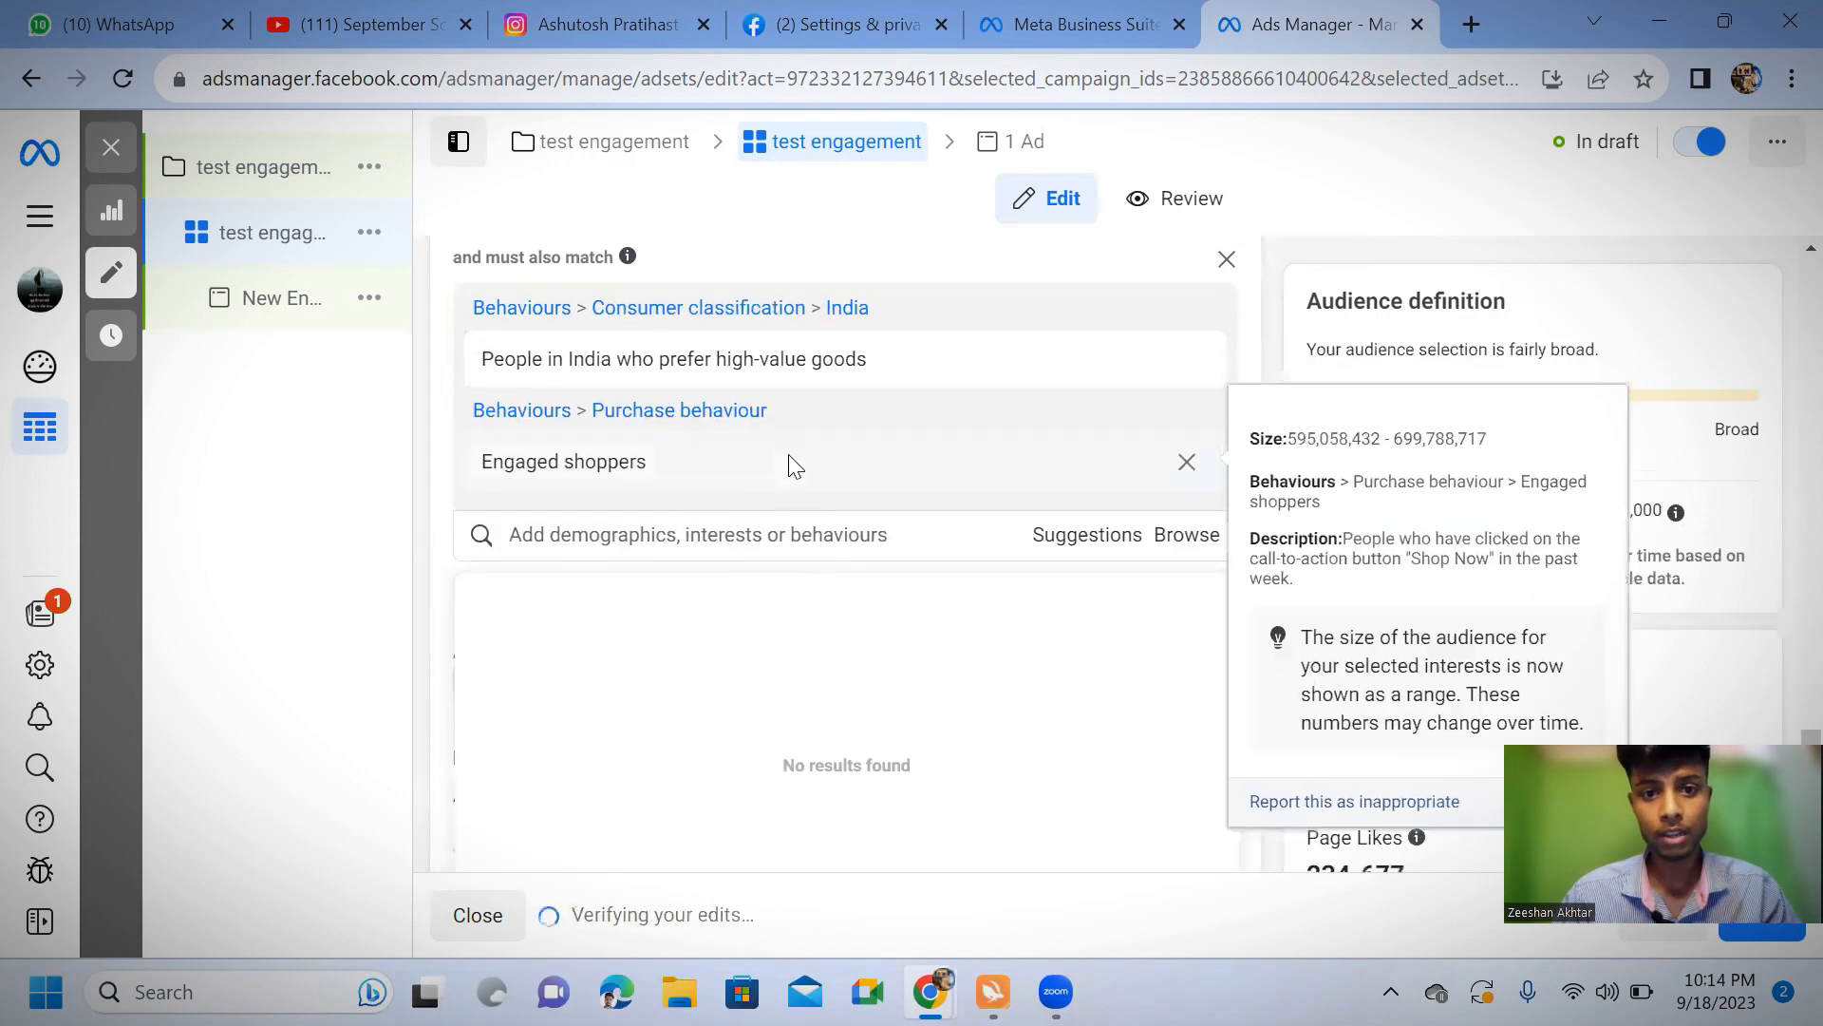
{"action": "scroll", "coordinate": [790, 461], "scroll_direction": "down", "scroll_amount": 2}
{"action": "left_click", "coordinate": [812, 408]}
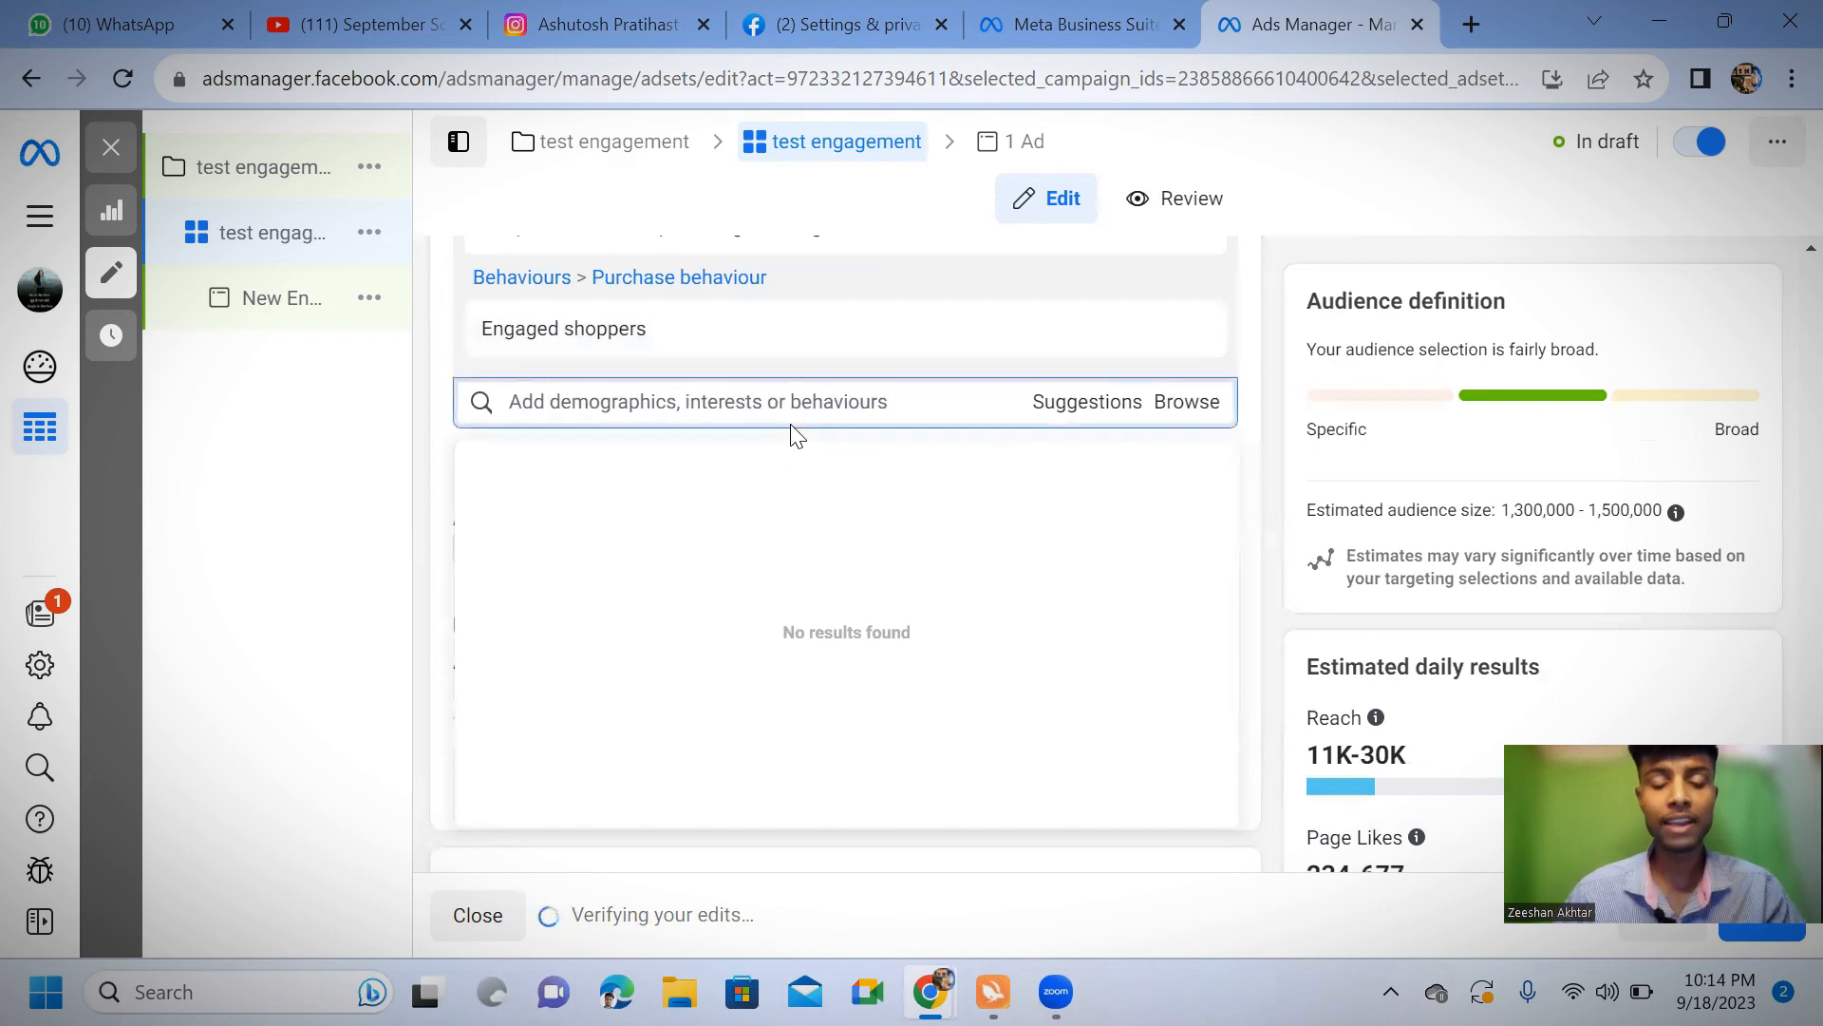
{"action": "type", "text": "enga"}
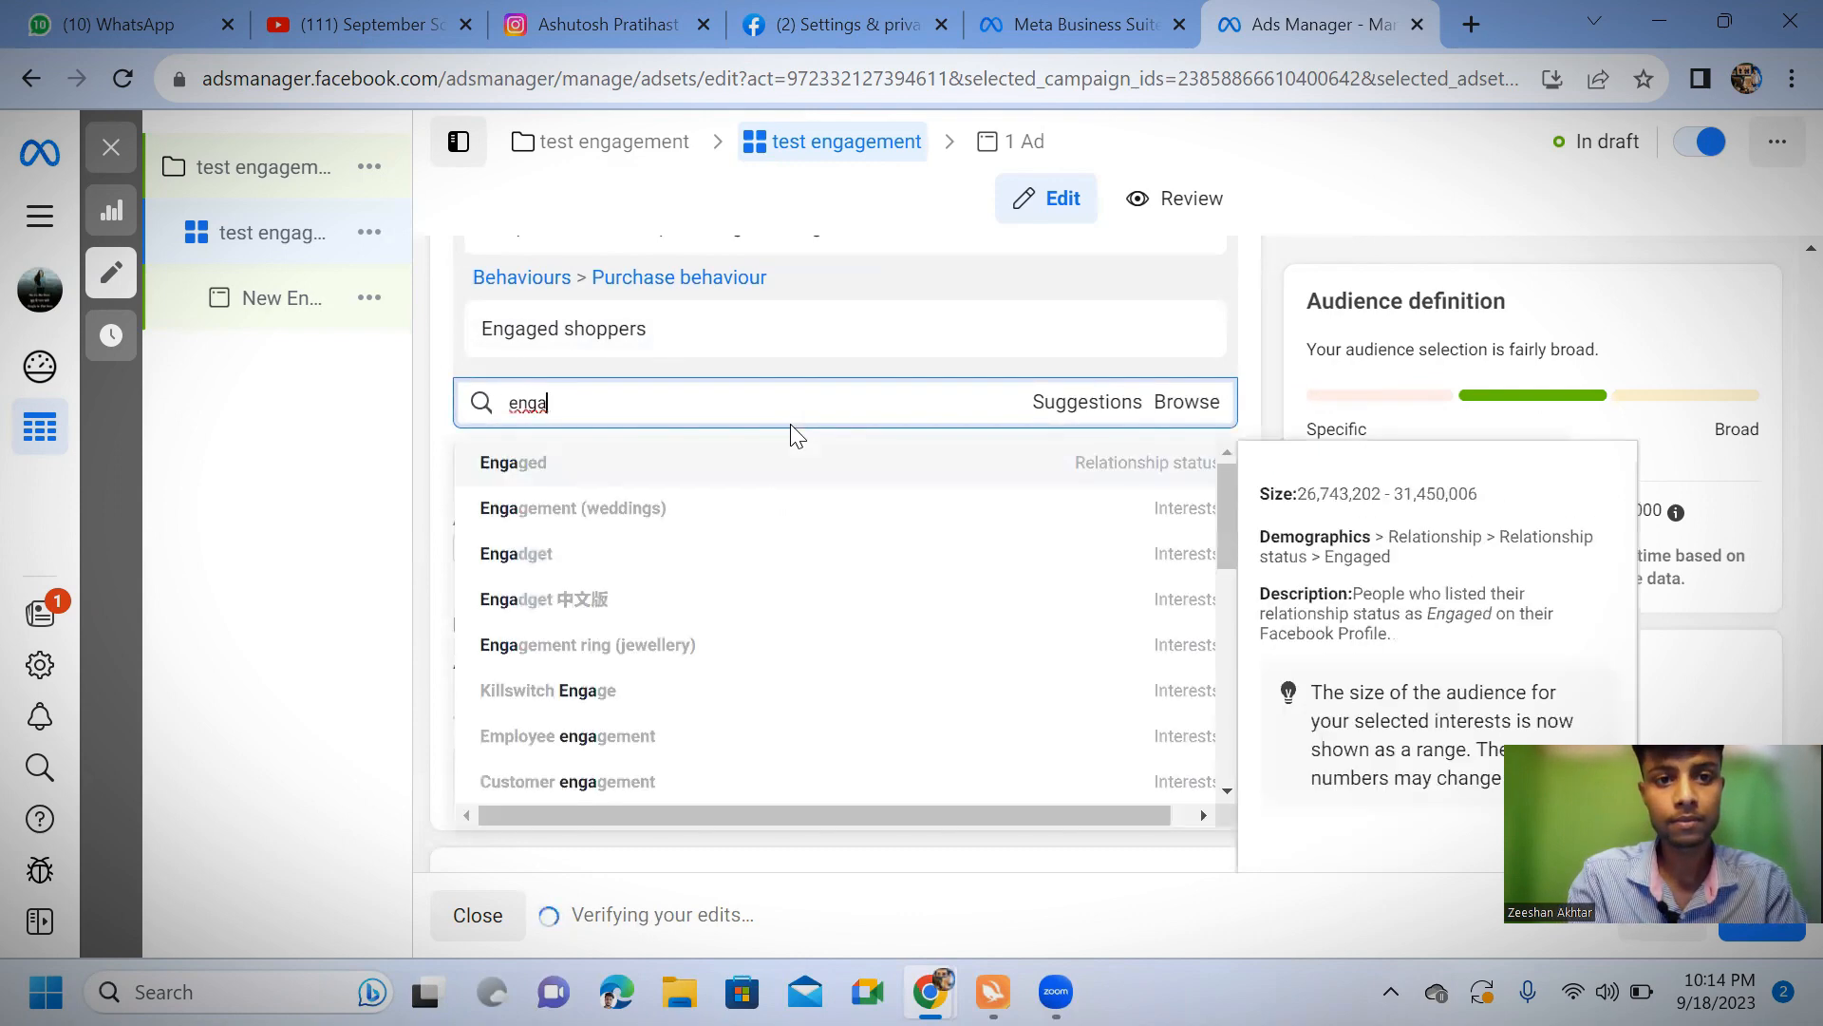
{"action": "type", "text": "e"}
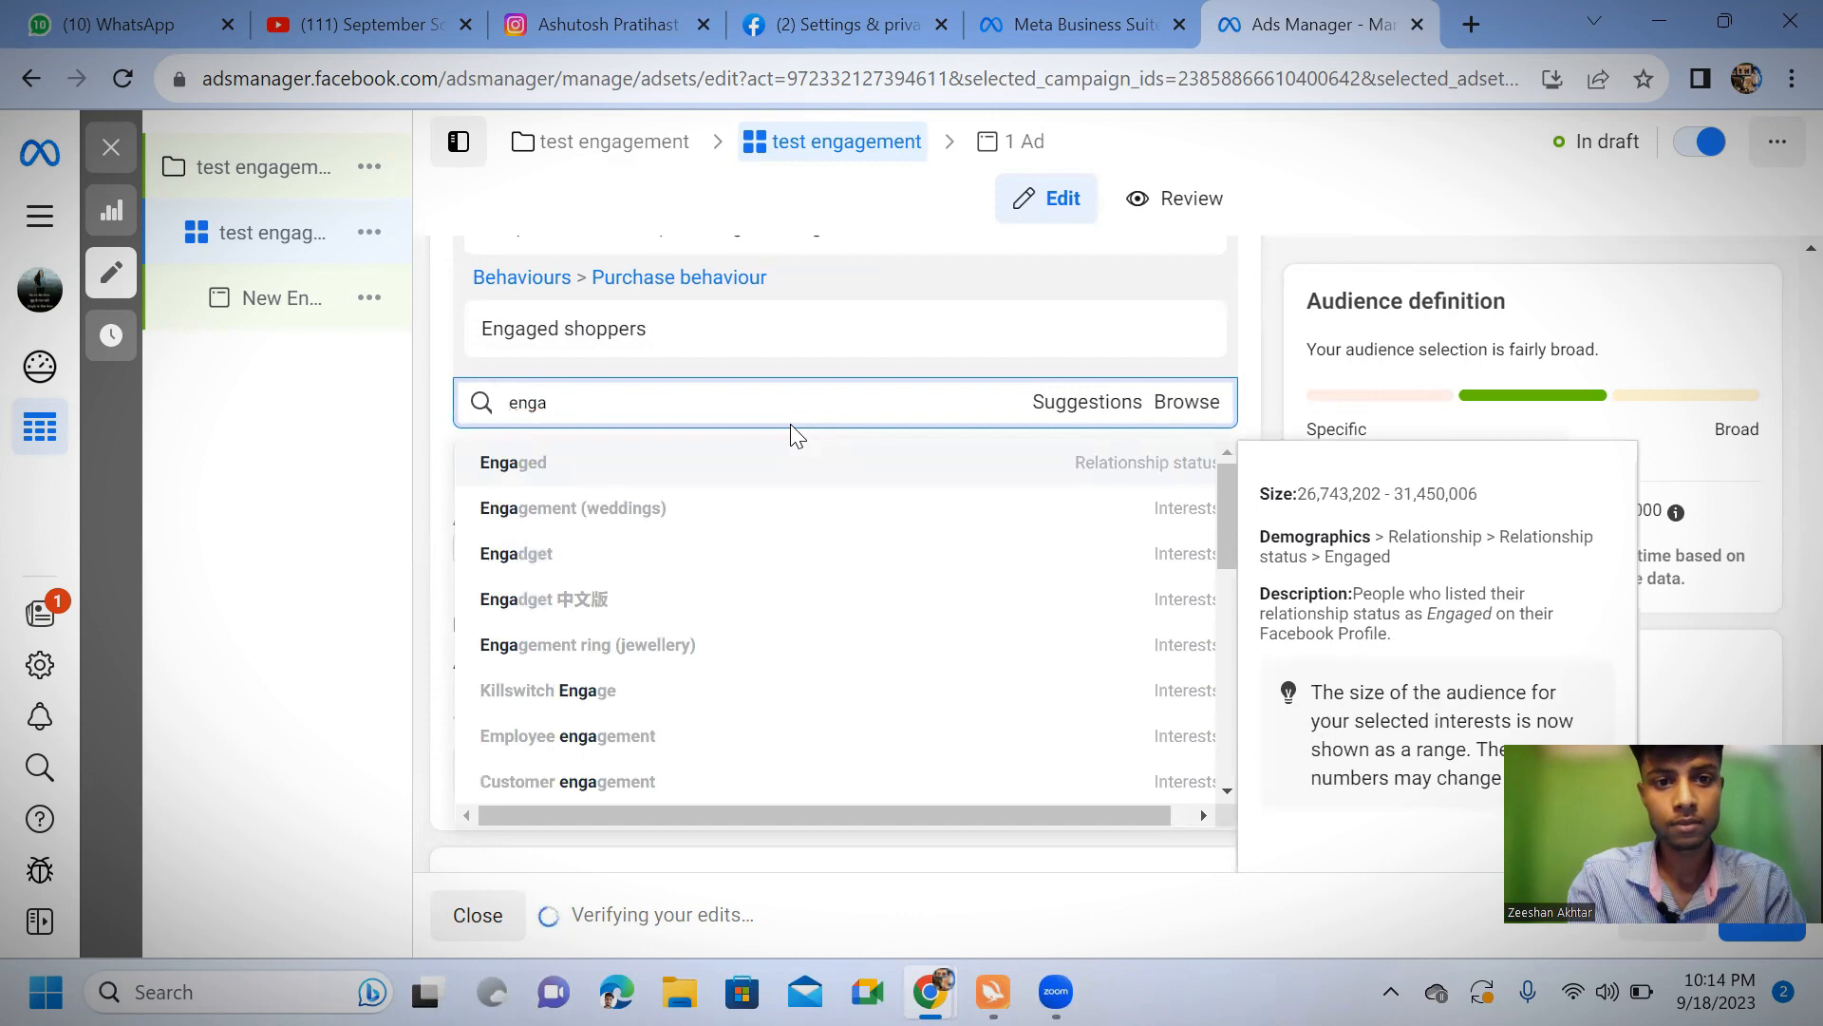
{"action": "key", "text": "BackSpace"}
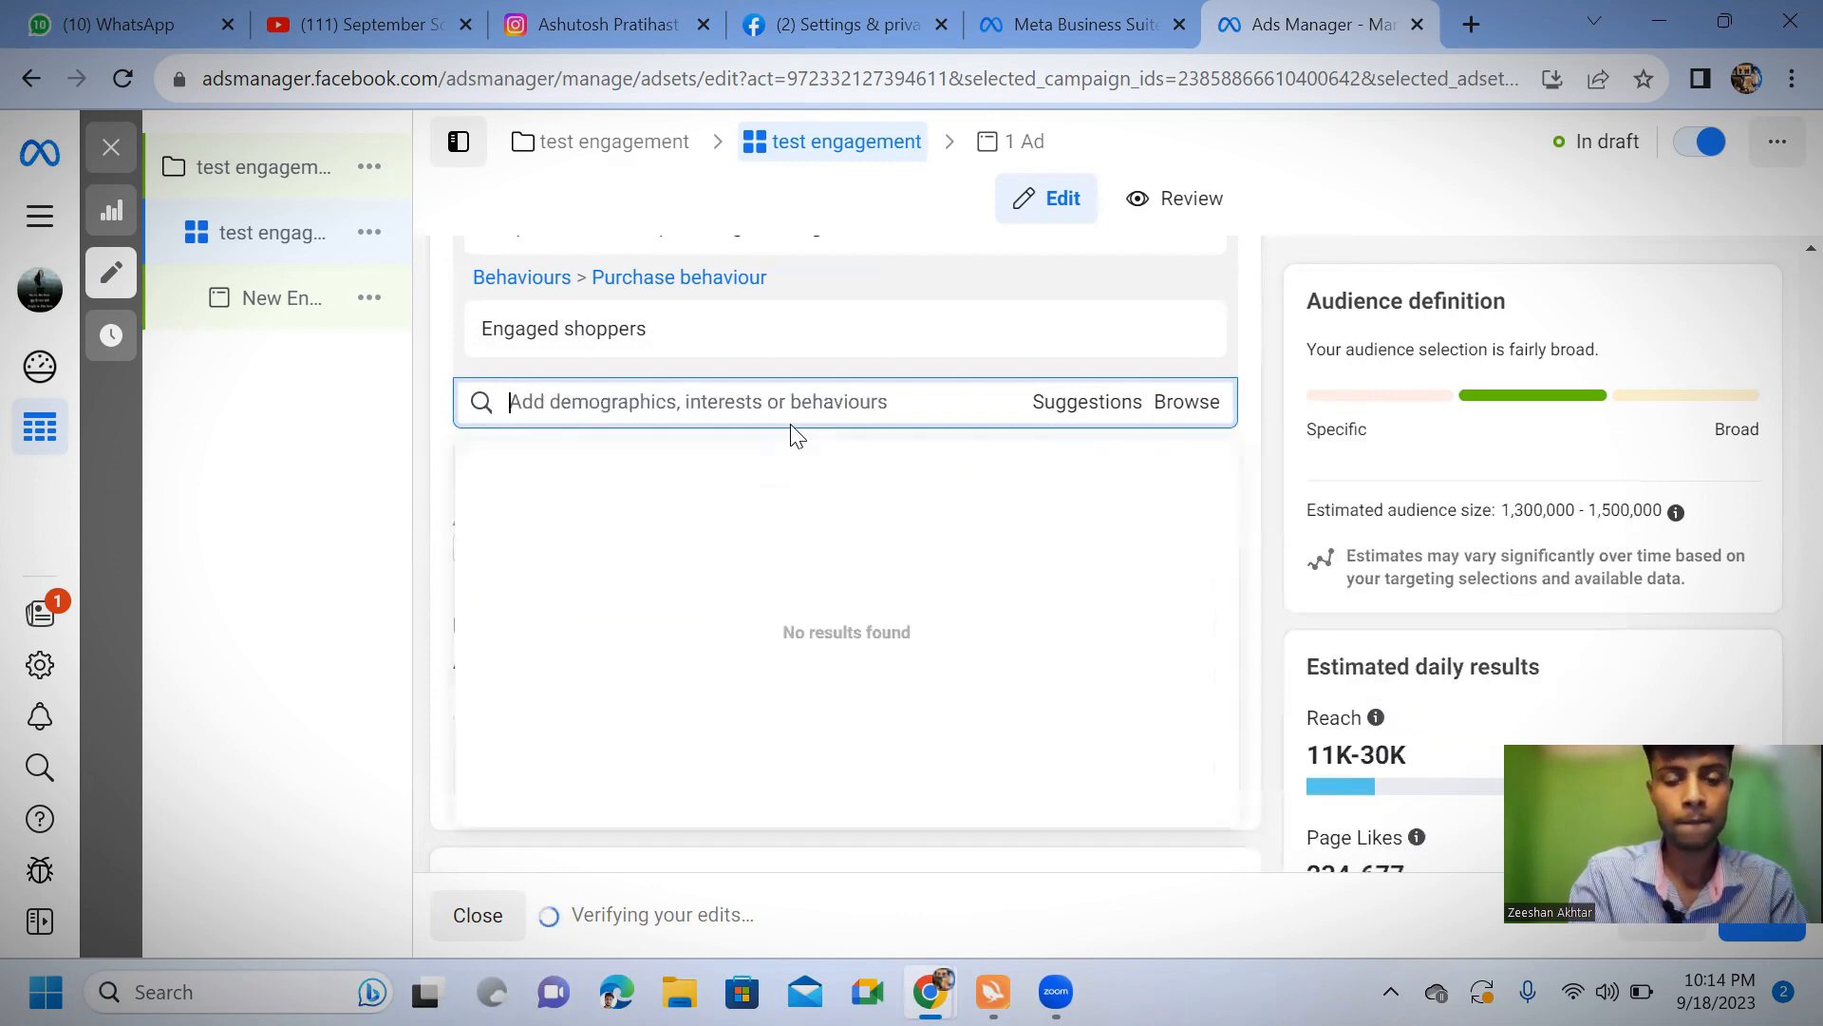
Add the interest "Purchase discount (business and finance)" to the must-also-match condition containing Engaged shoppers
{"action": "type", "text": "pur"}
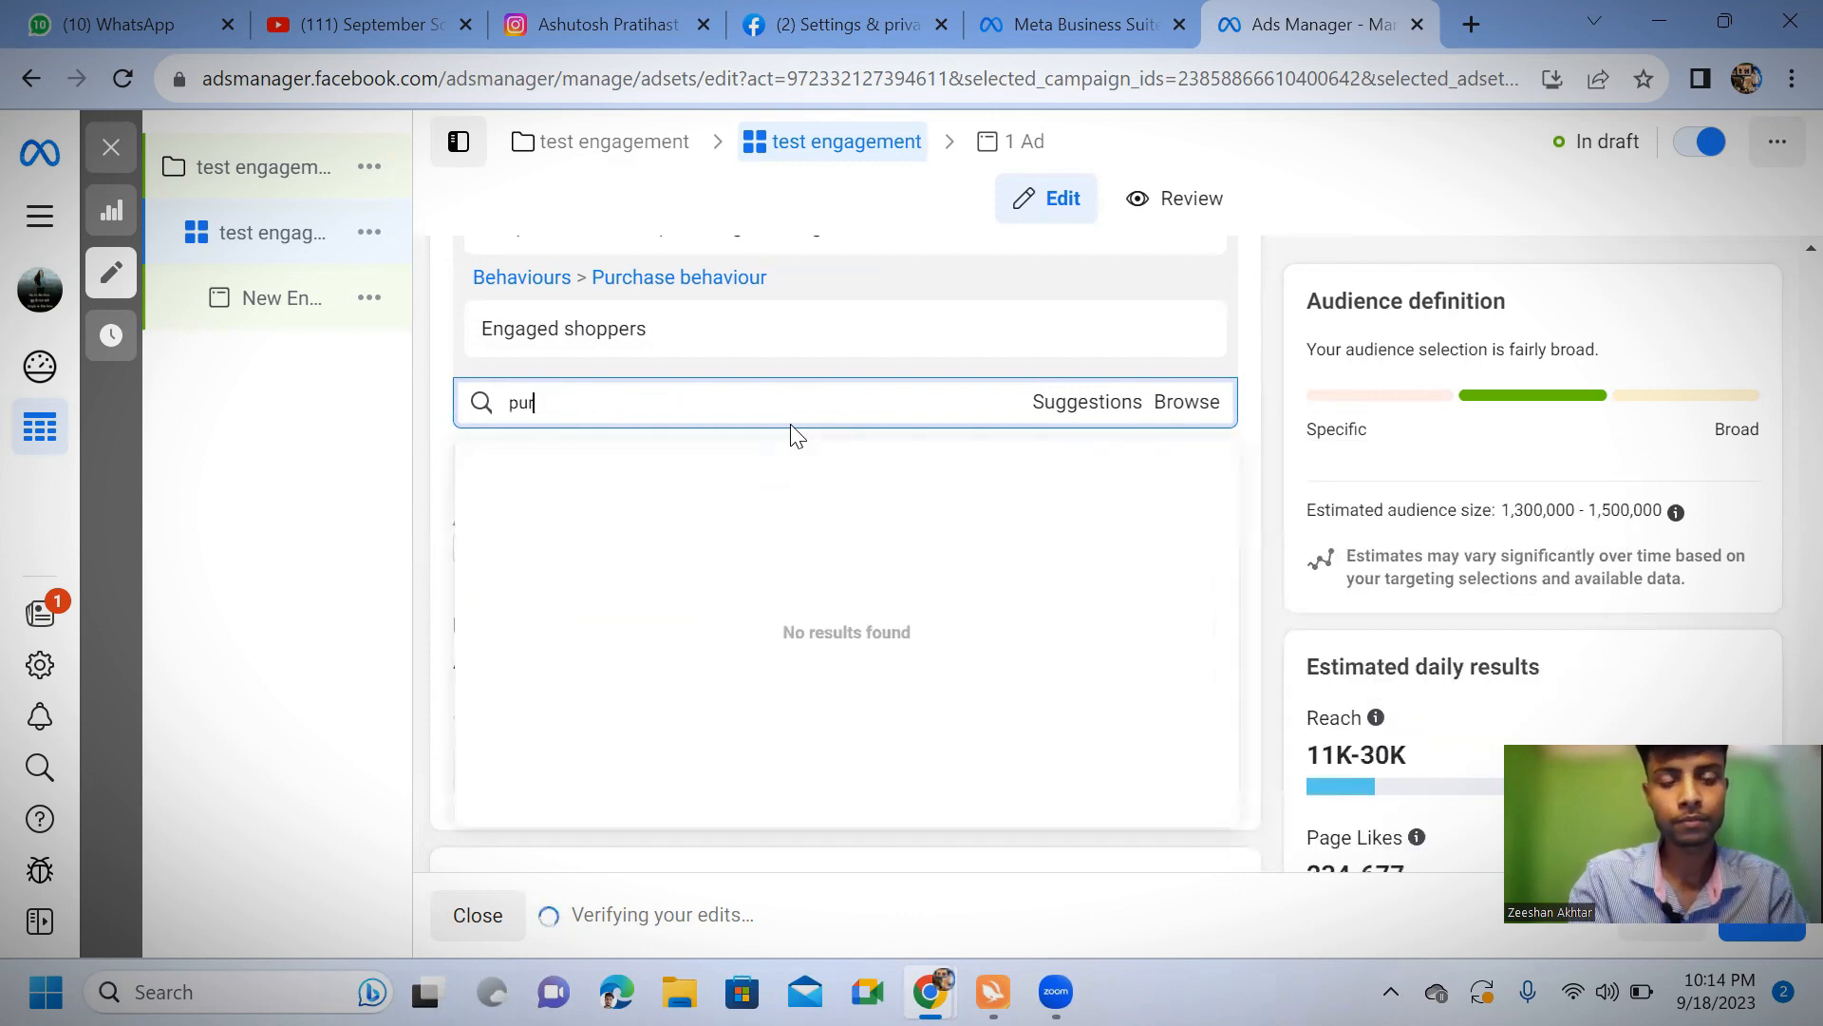
{"action": "type", "text": "cha"}
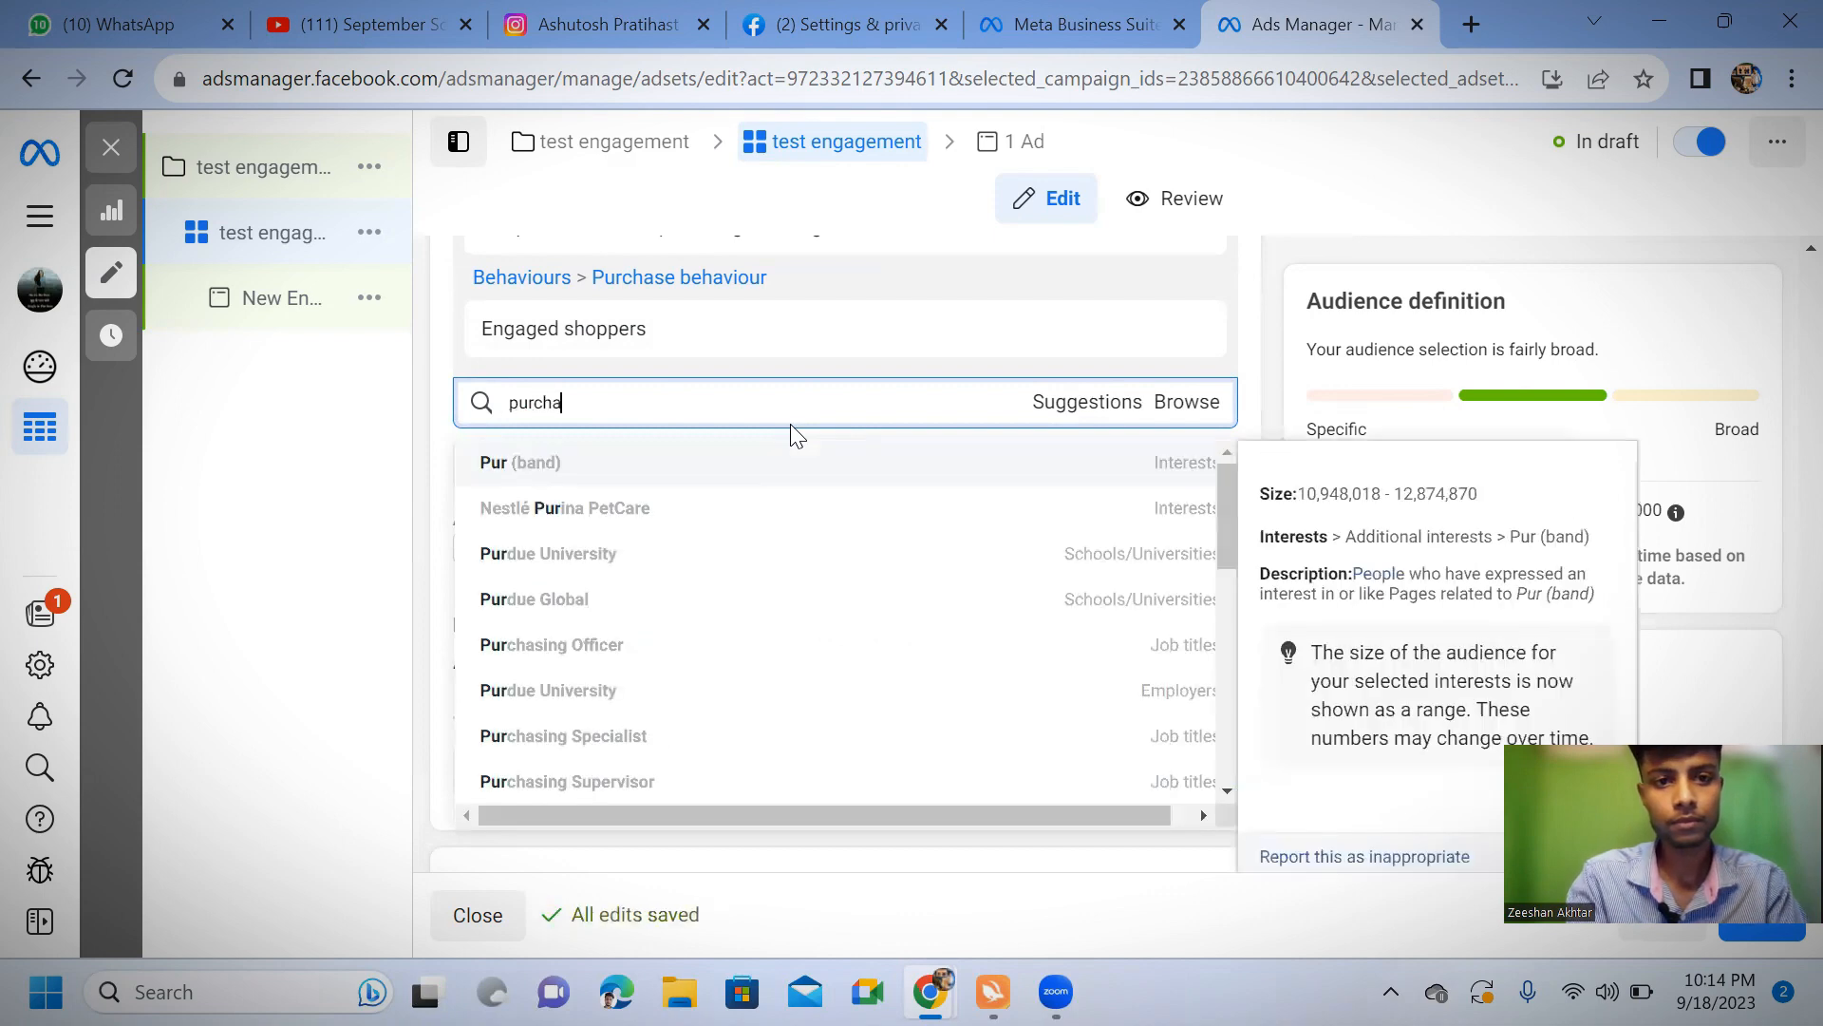
{"action": "type", "text": "se"}
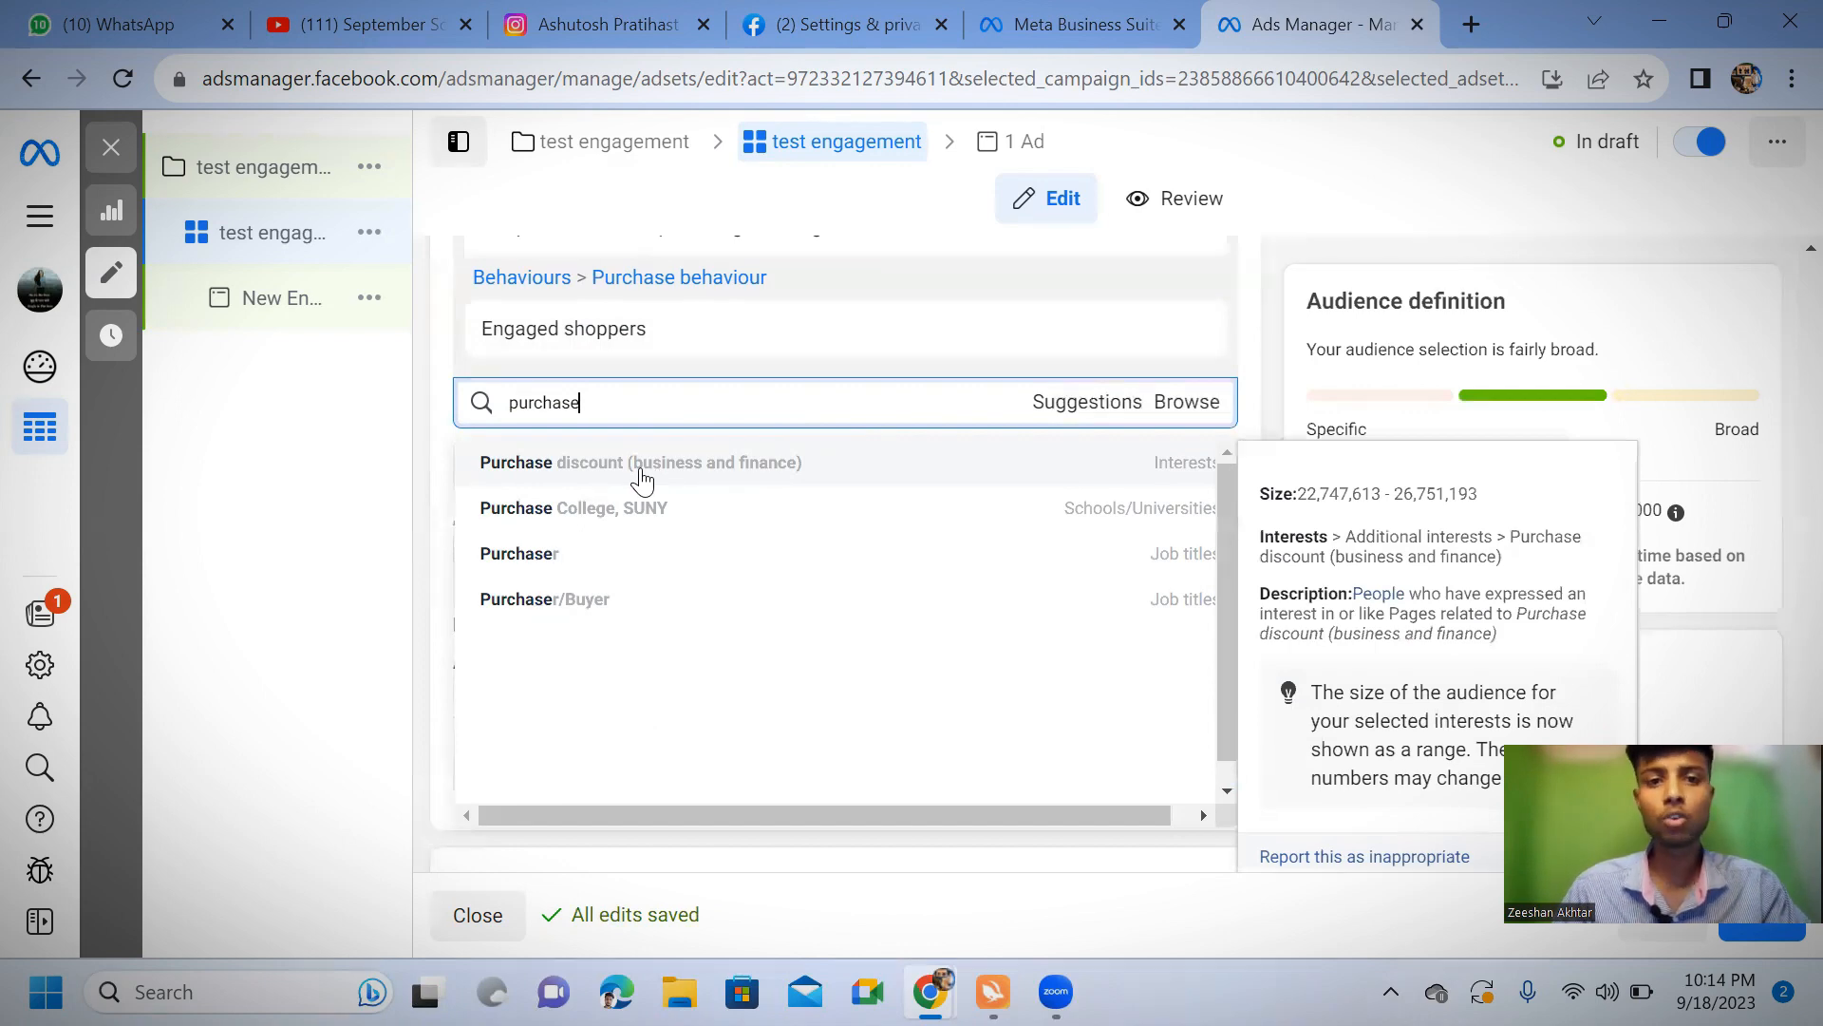
{"action": "left_click", "coordinate": [641, 463]}
Review the detailed targeting from the included interests through the Paytm condition to the purchase-related condition
{"action": "scroll", "coordinate": [893, 611], "scroll_direction": "up", "scroll_amount": 4}
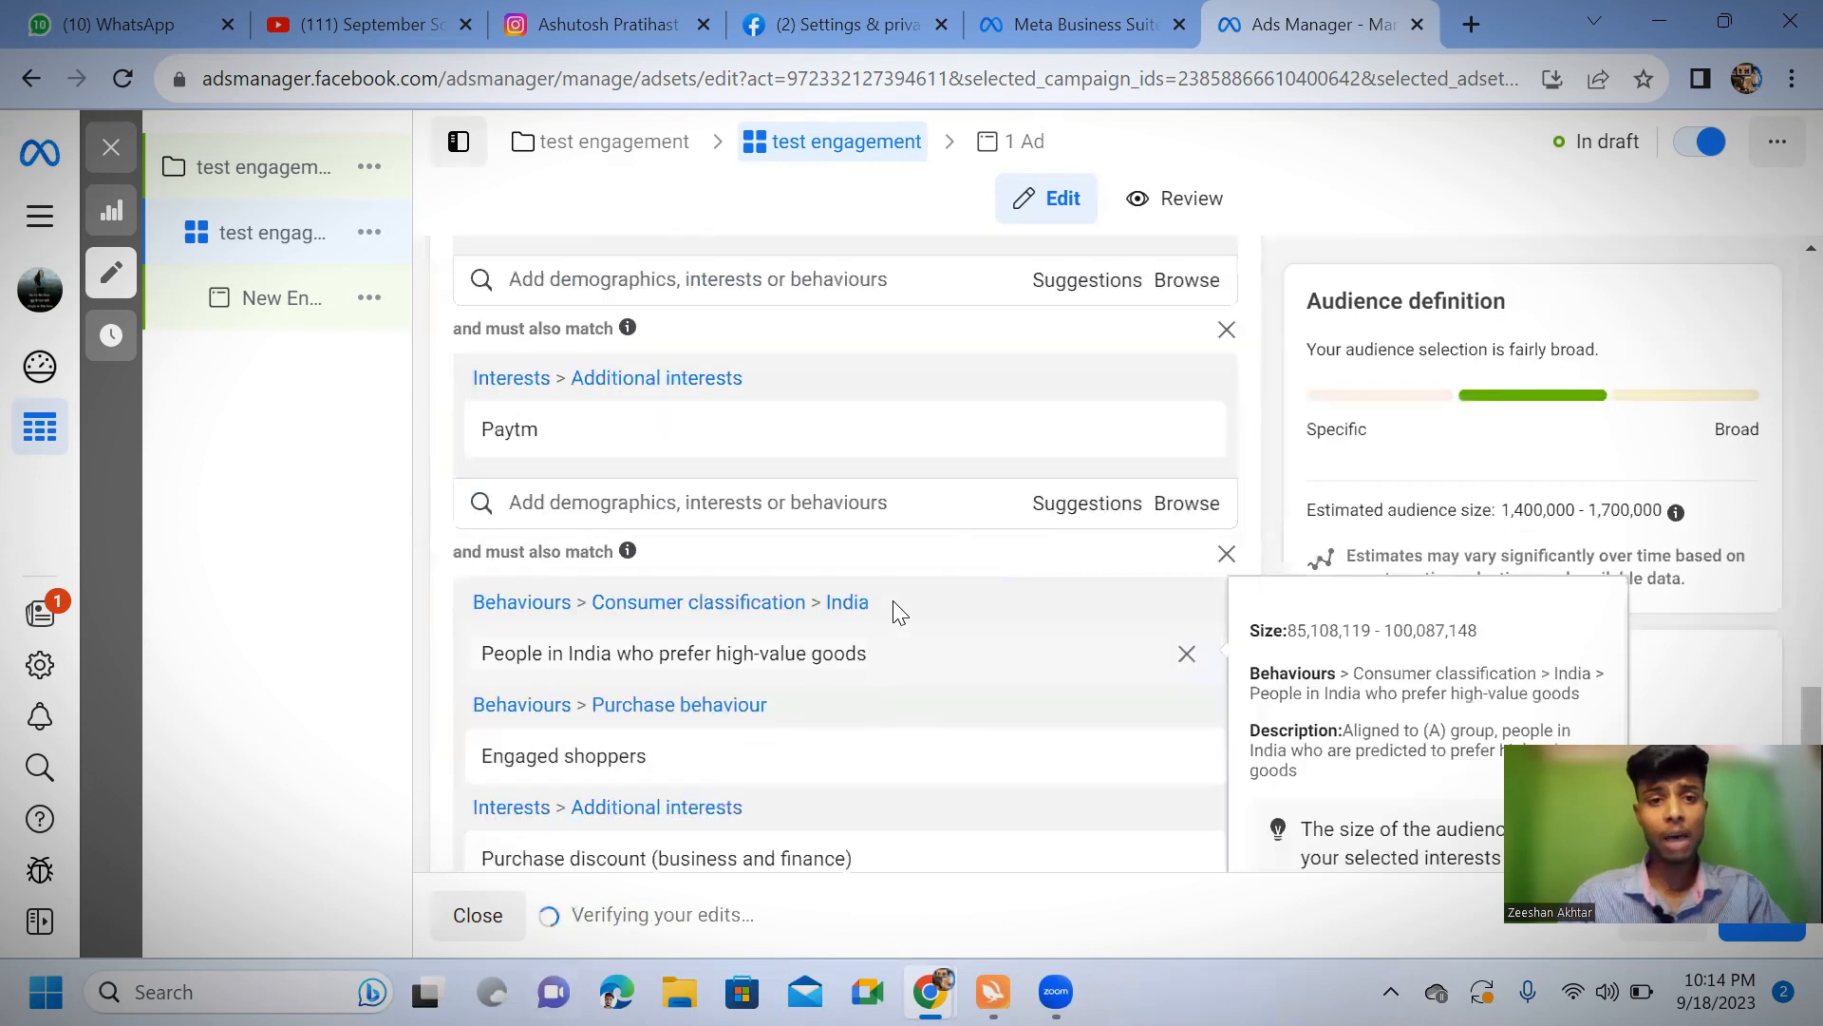
{"action": "scroll", "coordinate": [794, 657], "scroll_direction": "up", "scroll_amount": 3}
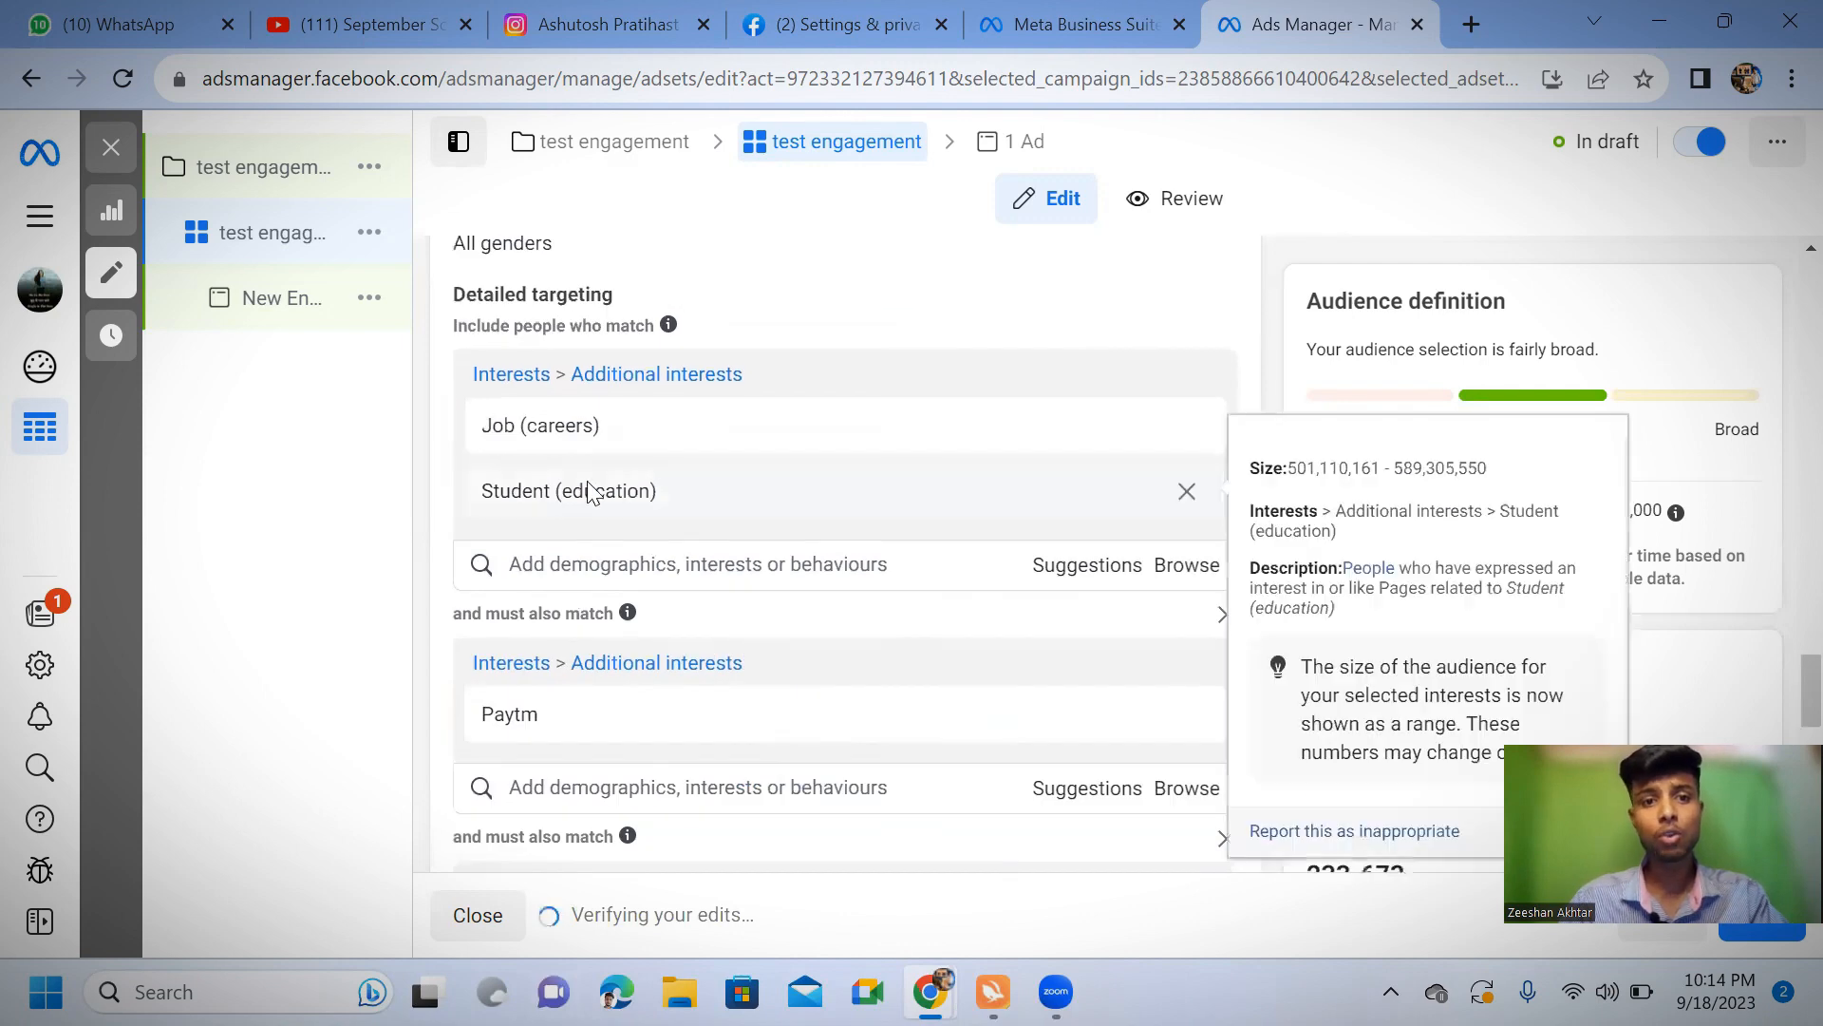
{"action": "mouse_move", "coordinate": [634, 502]}
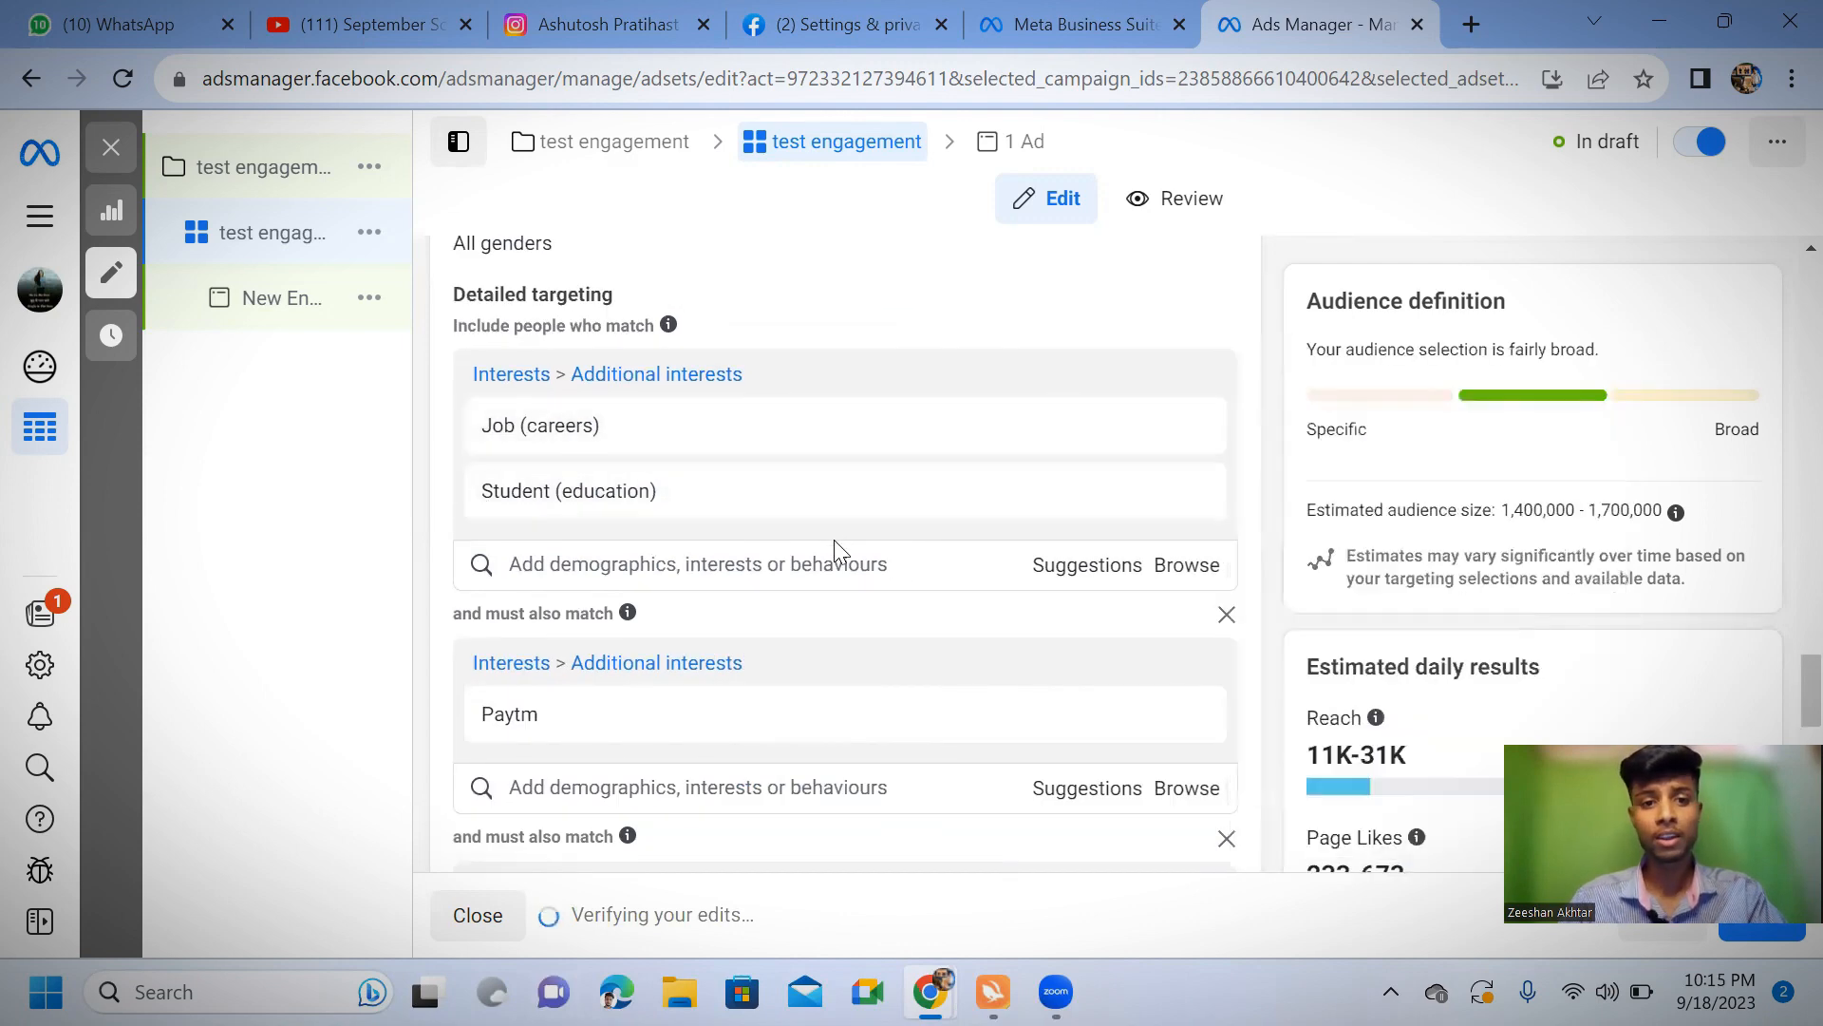
{"action": "scroll", "coordinate": [833, 539], "scroll_direction": "down", "scroll_amount": 1}
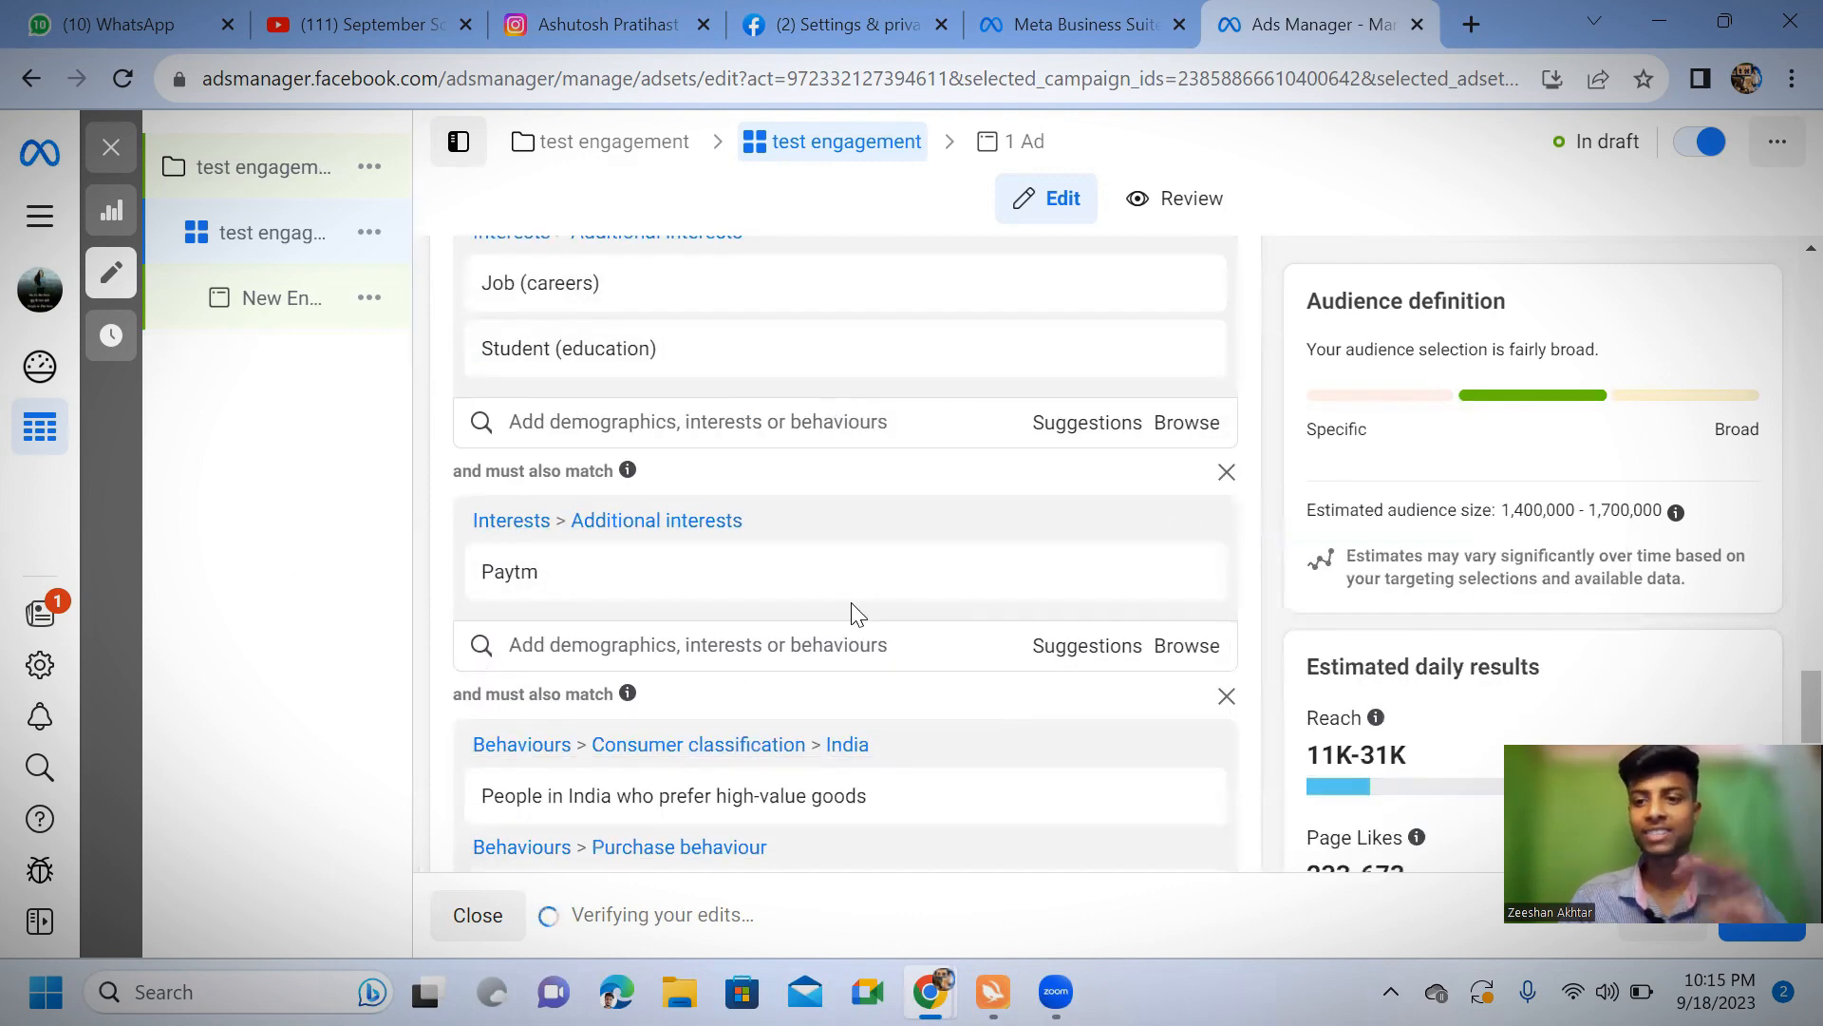
{"action": "scroll", "coordinate": [855, 622], "scroll_direction": "down", "scroll_amount": 1}
{"action": "scroll", "coordinate": [854, 622], "scroll_direction": "down", "scroll_amount": 1}
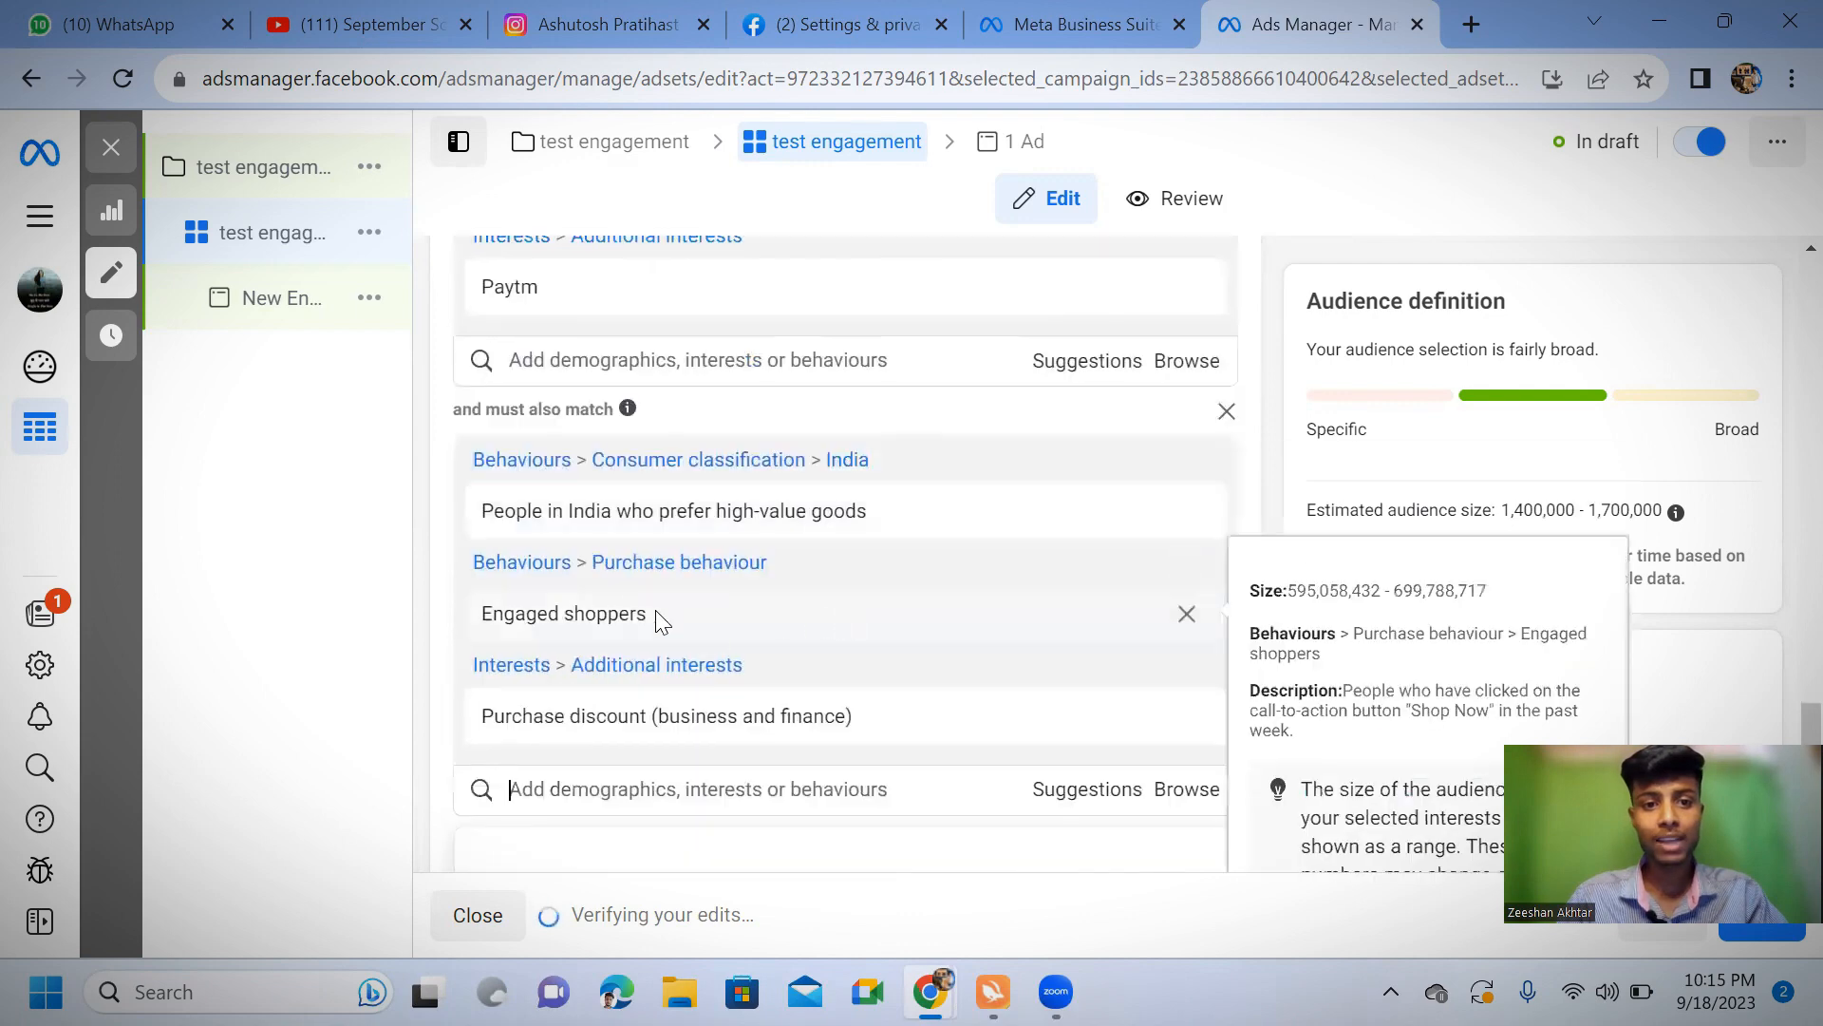
{"action": "mouse_move", "coordinate": [1011, 543]}
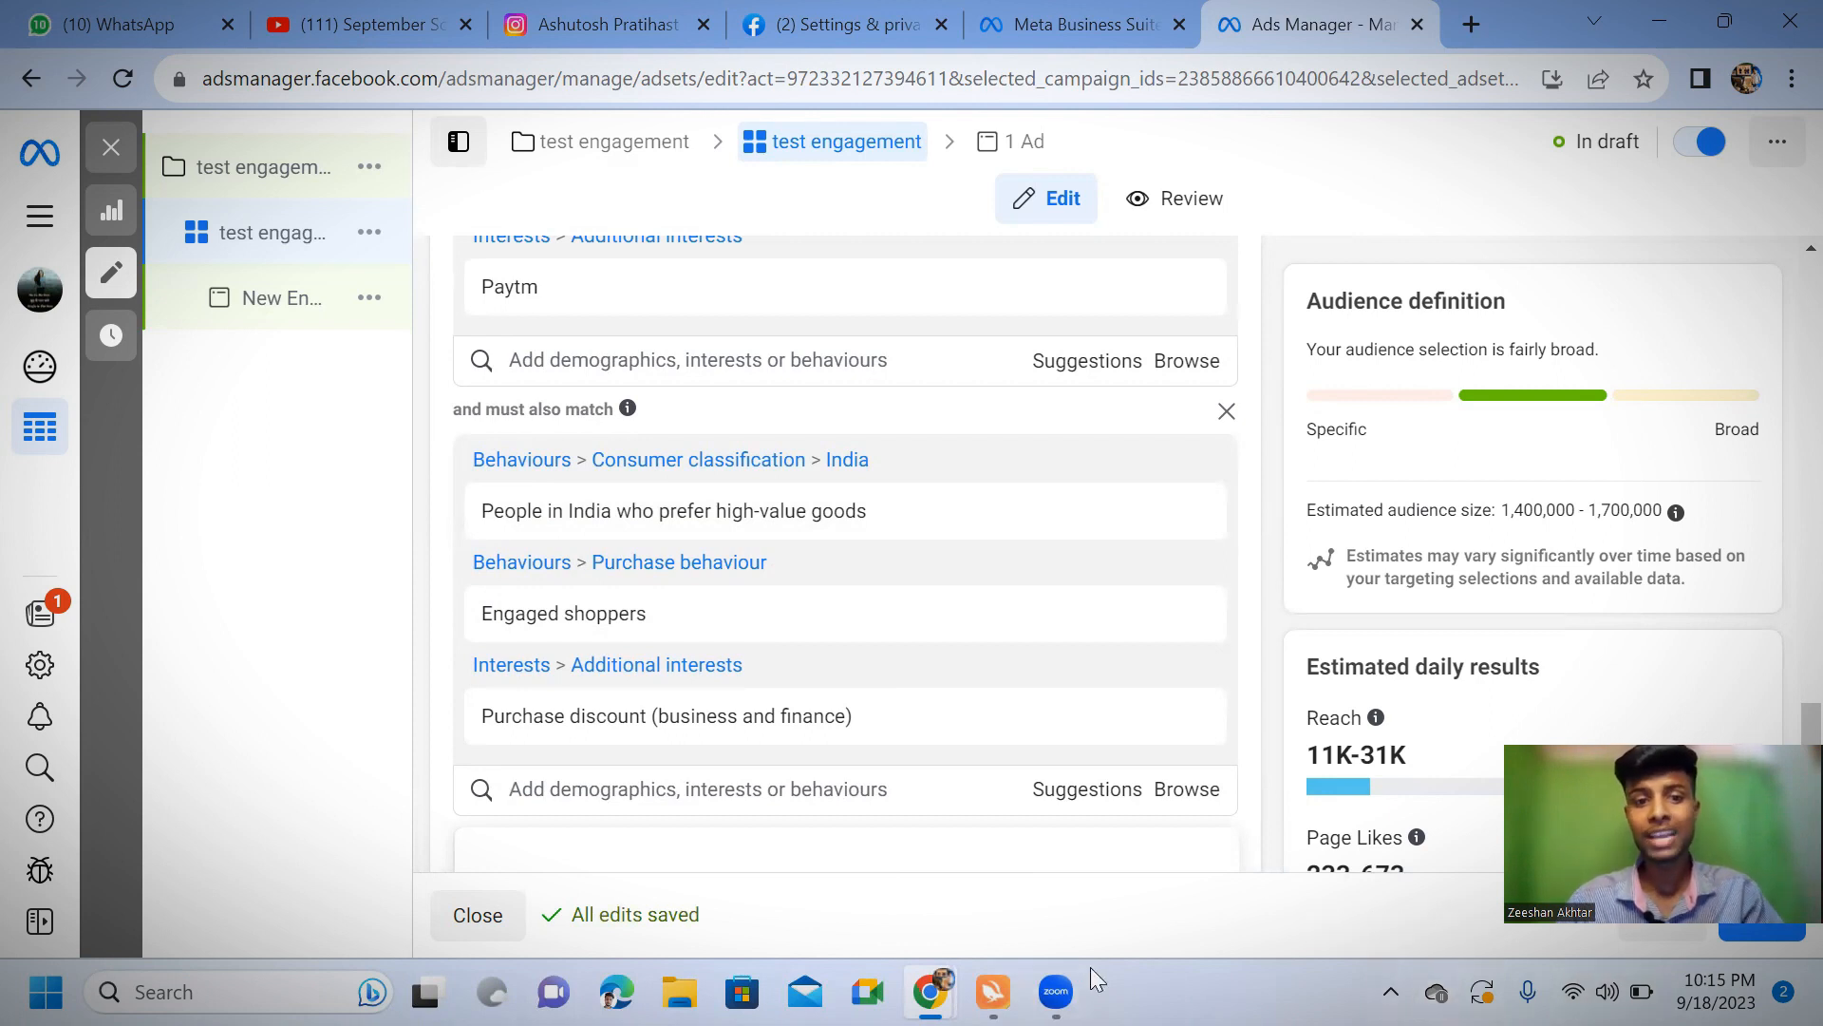
{"action": "mouse_move", "coordinate": [821, 738]}
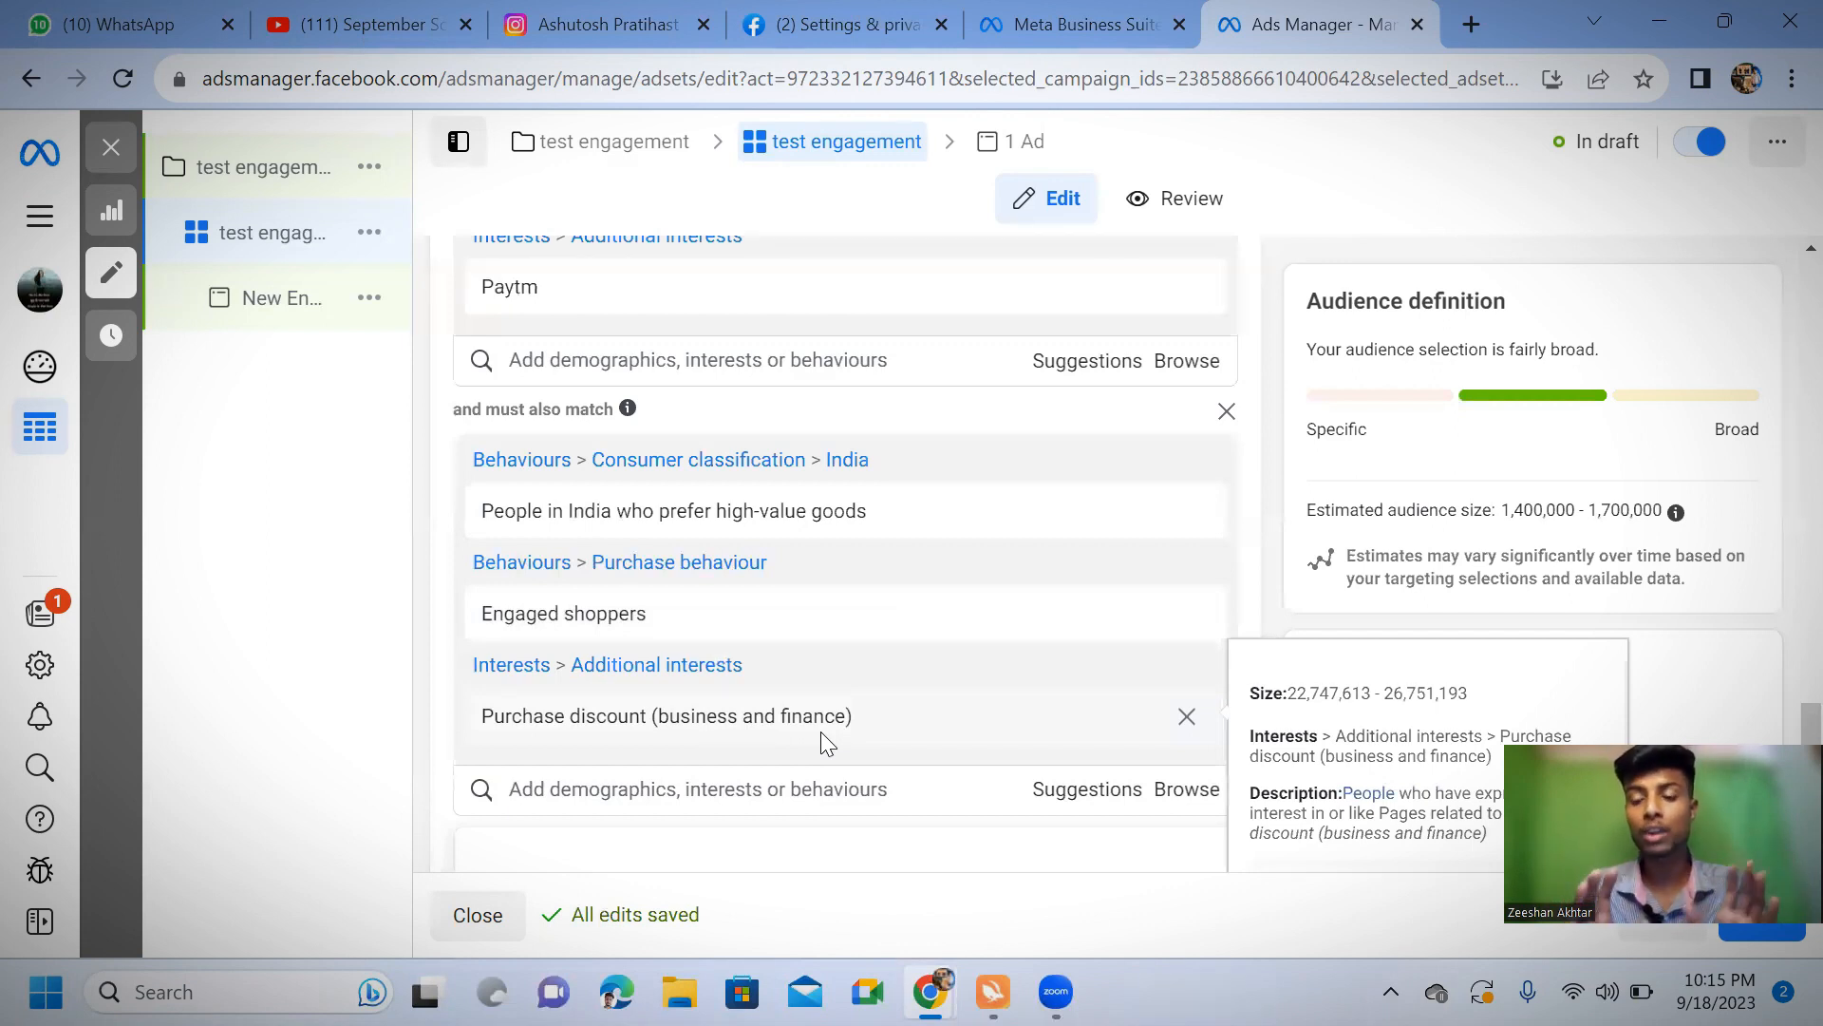
Add an exclusion to the detailed targeting for people who match the interest "Affiliate marketing (marketing)"
{"action": "left_click", "coordinate": [733, 807]}
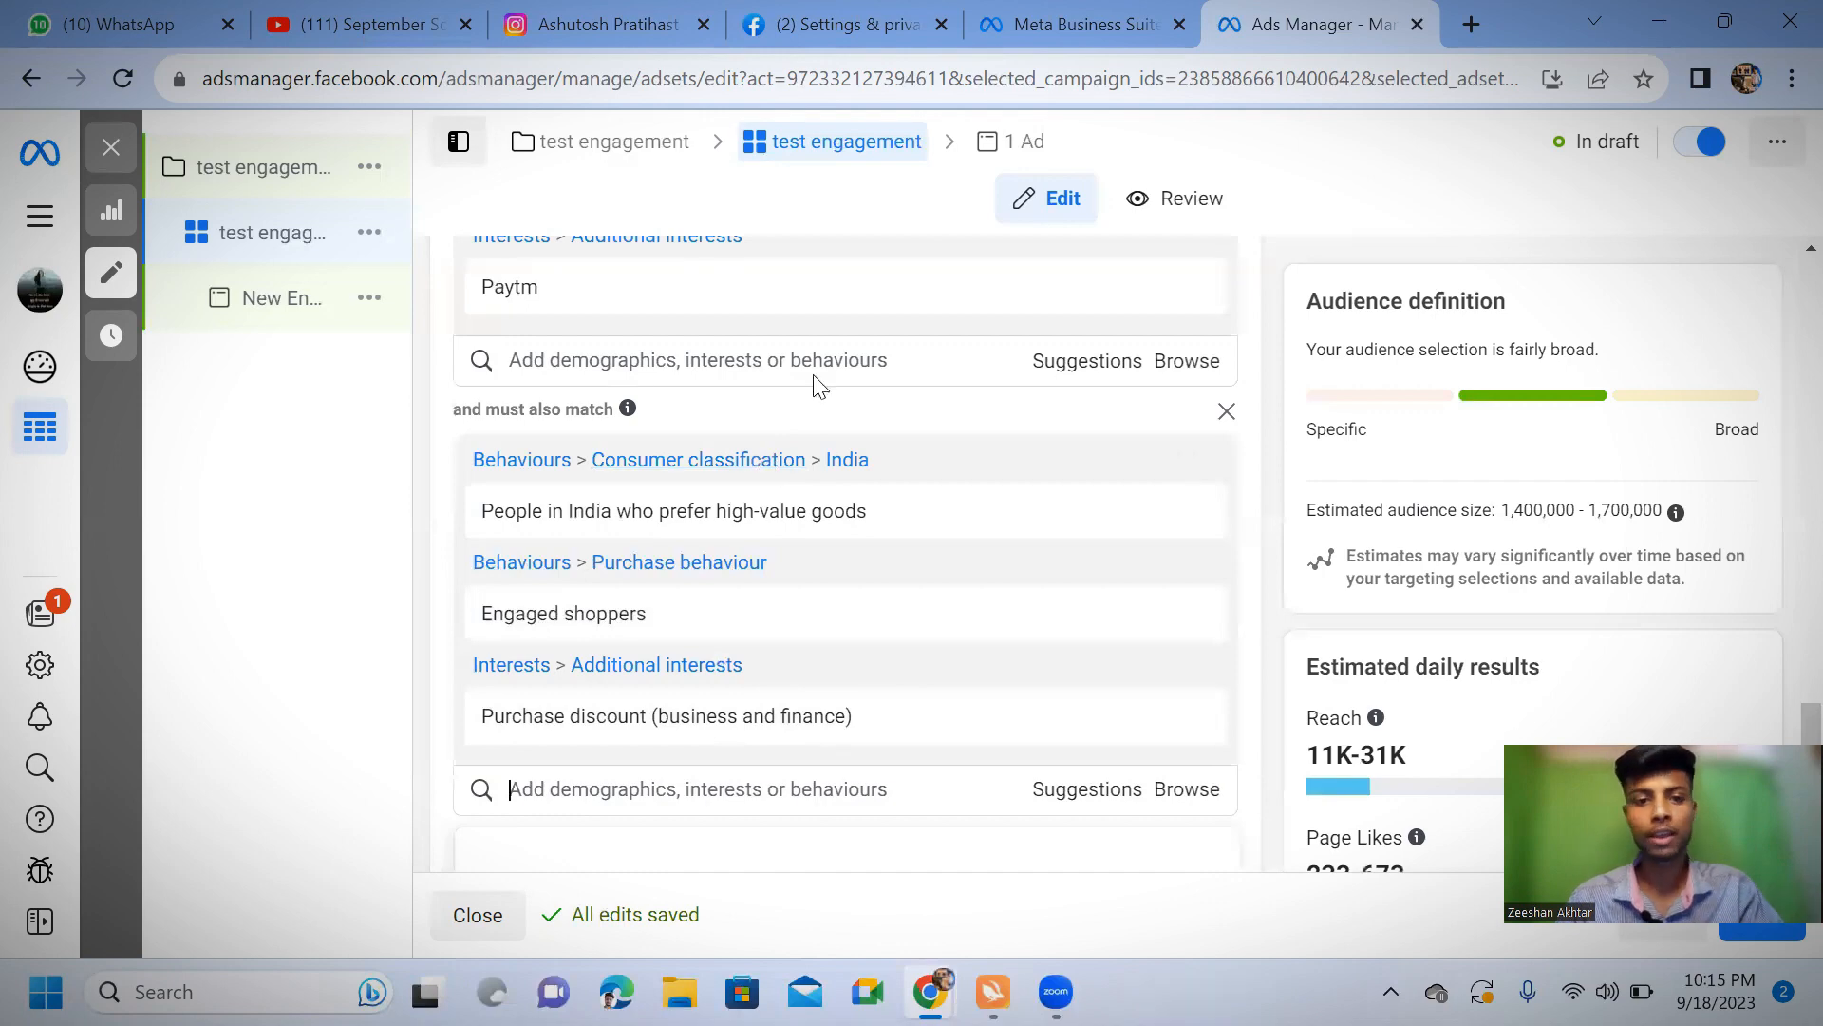
{"action": "scroll", "coordinate": [858, 559], "scroll_direction": "down", "scroll_amount": 1}
{"action": "scroll", "coordinate": [858, 558], "scroll_direction": "down", "scroll_amount": 2}
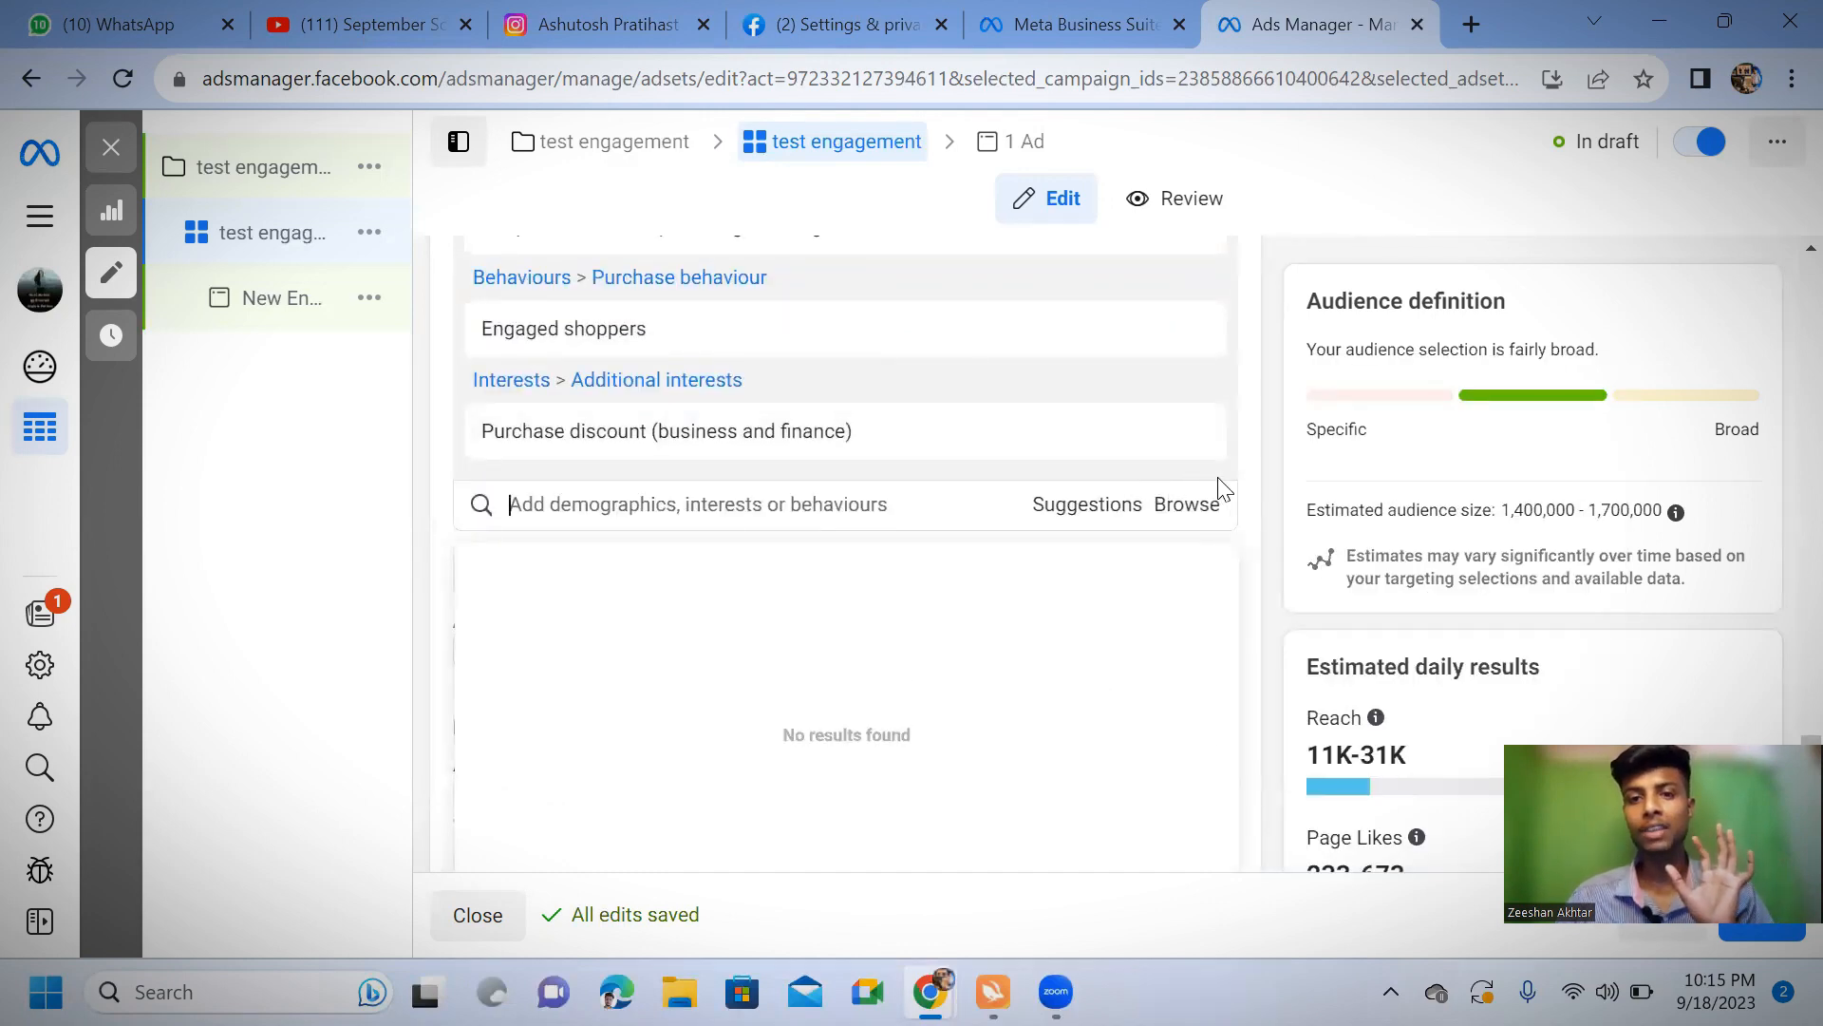
{"action": "left_click", "coordinate": [1250, 471]}
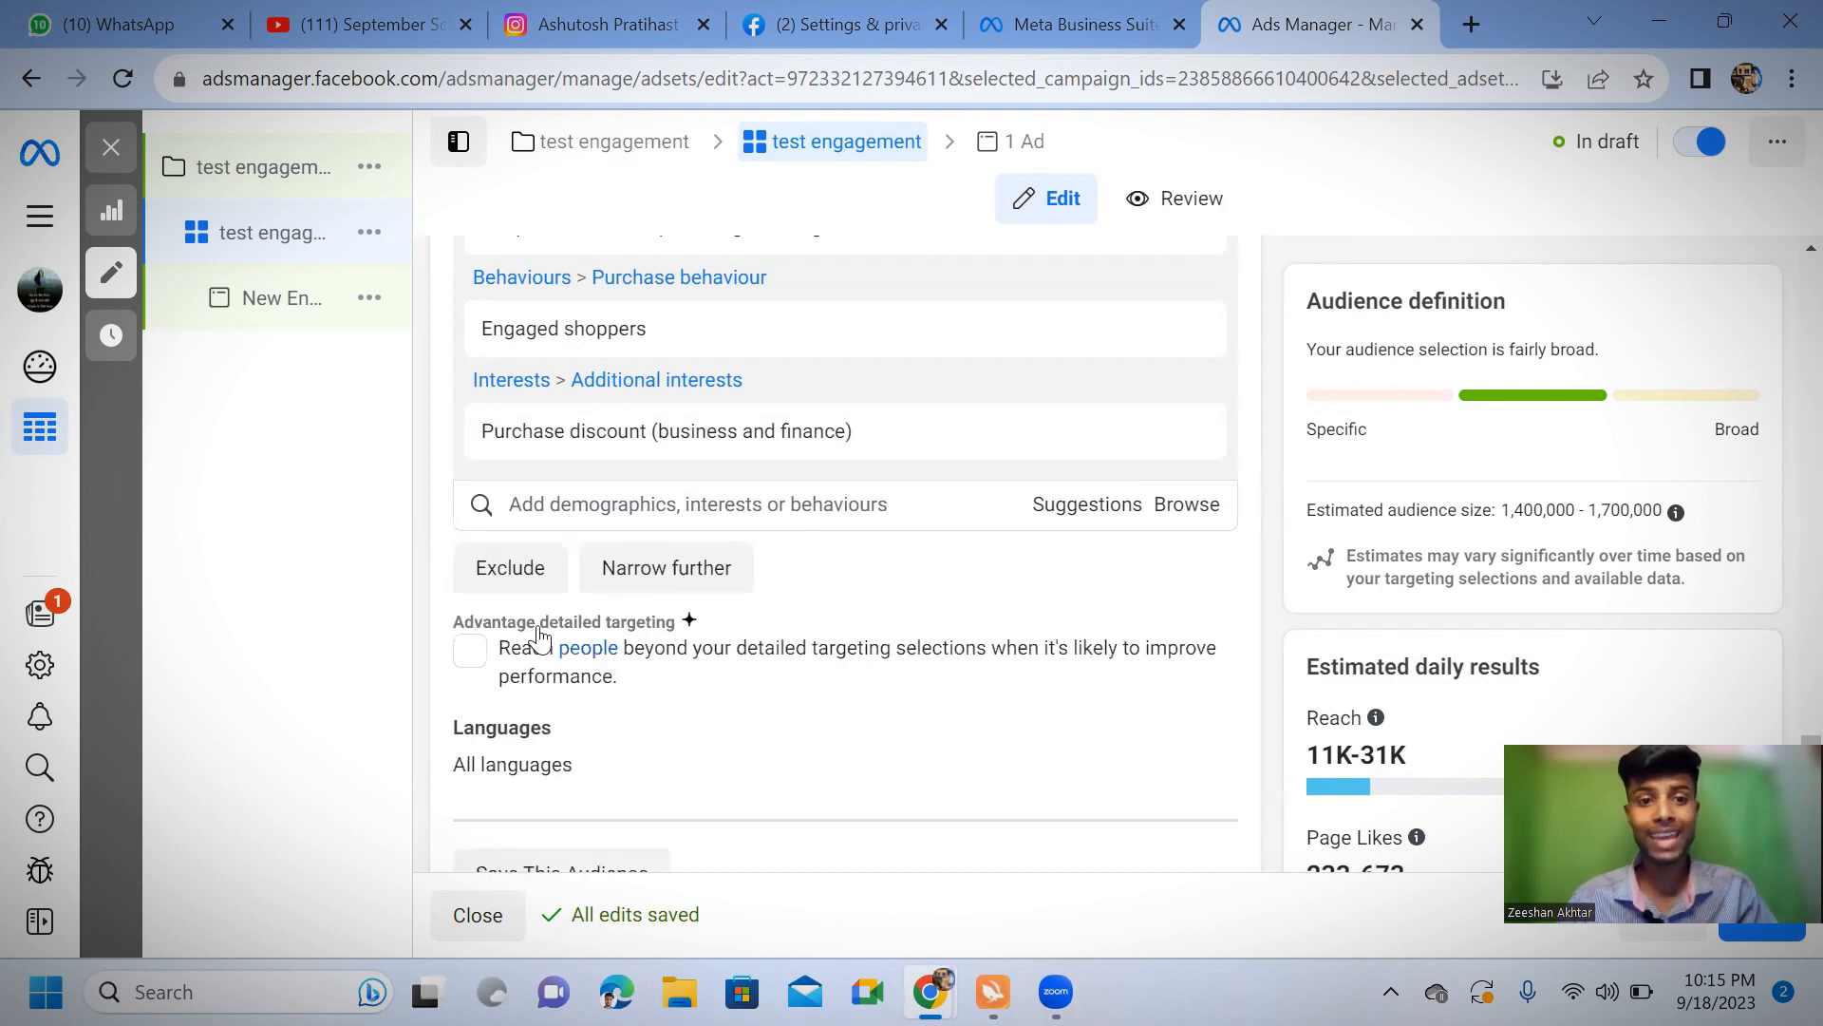
{"action": "left_click", "coordinate": [511, 579]}
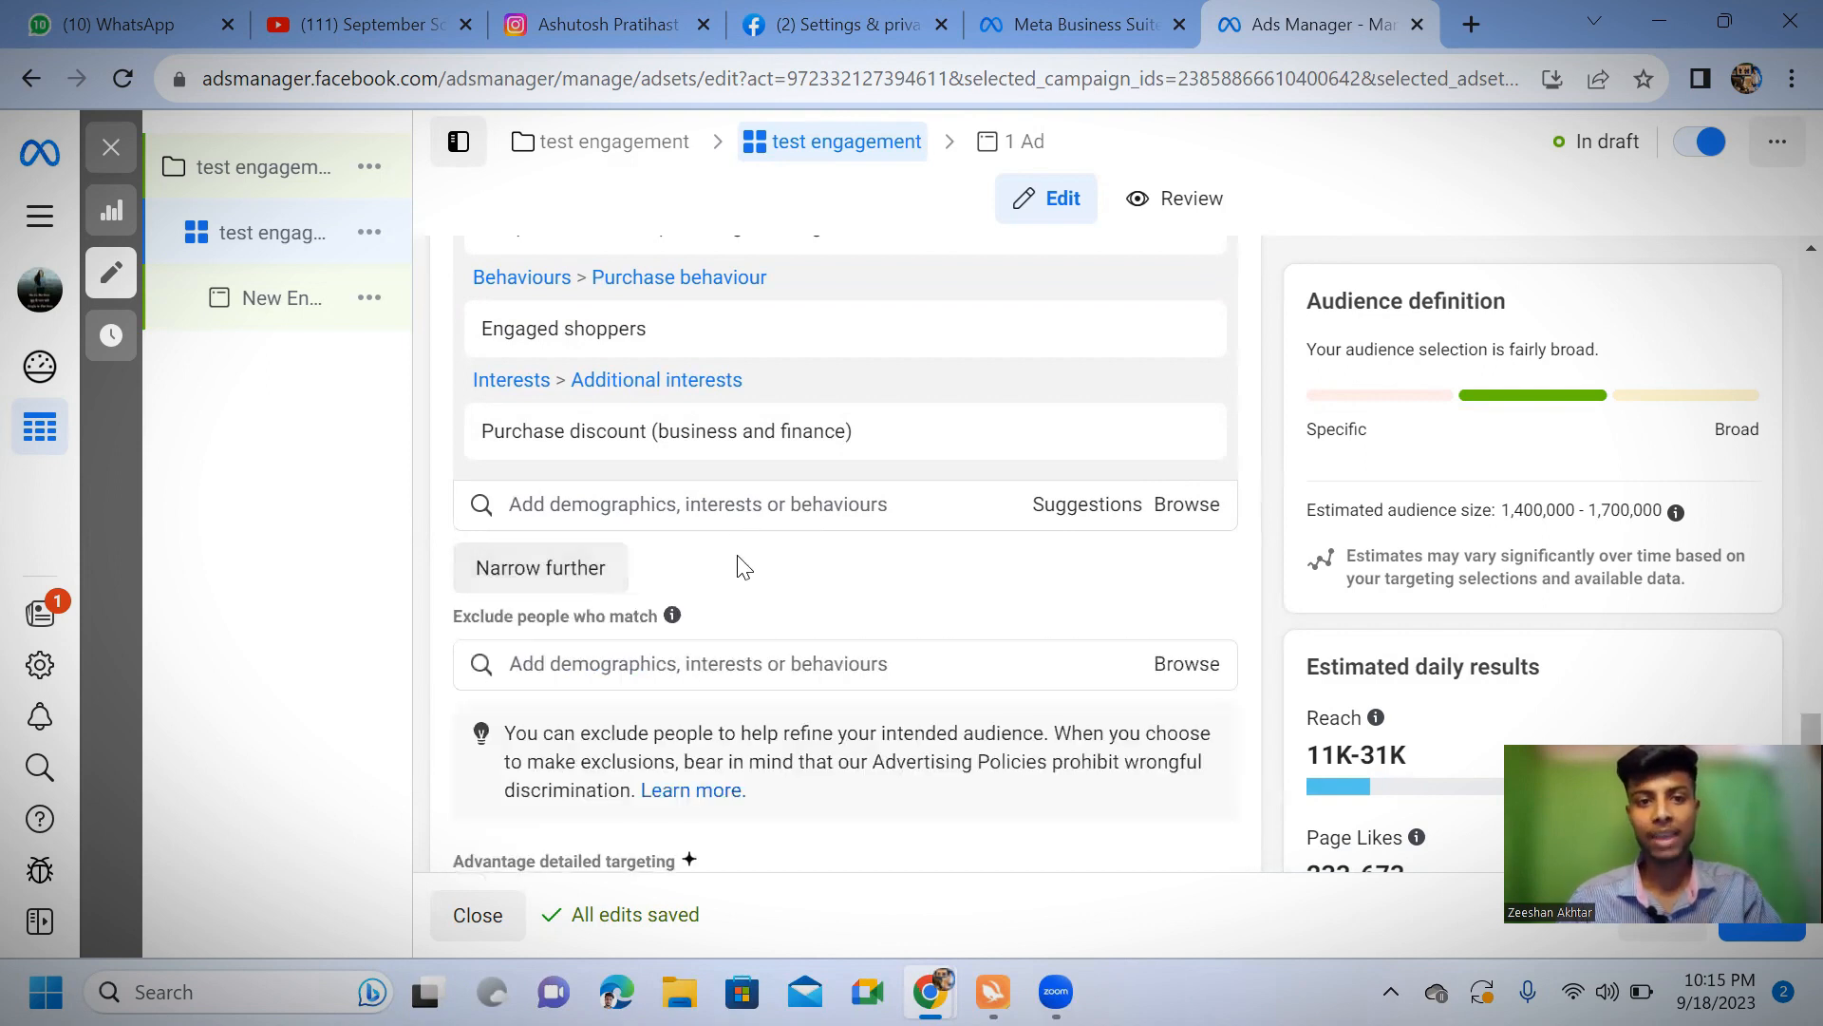
{"action": "left_click", "coordinate": [715, 662]}
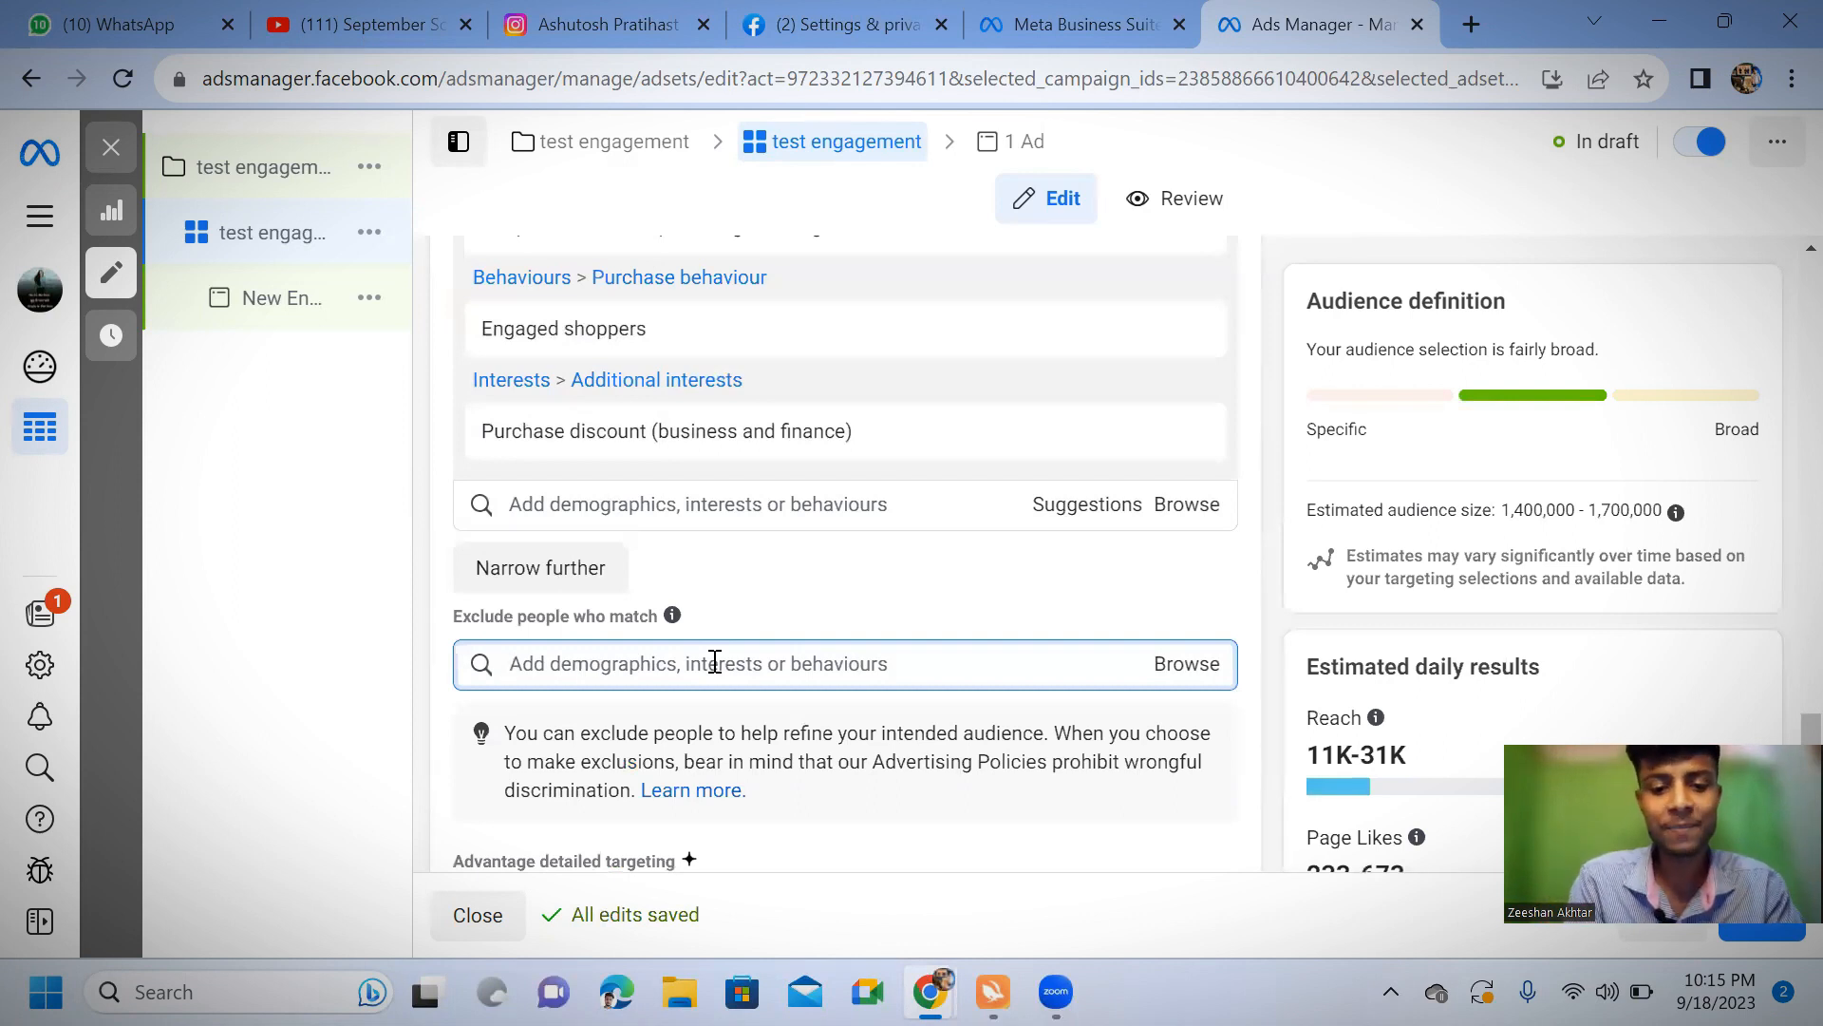
{"action": "type", "text": "aff"}
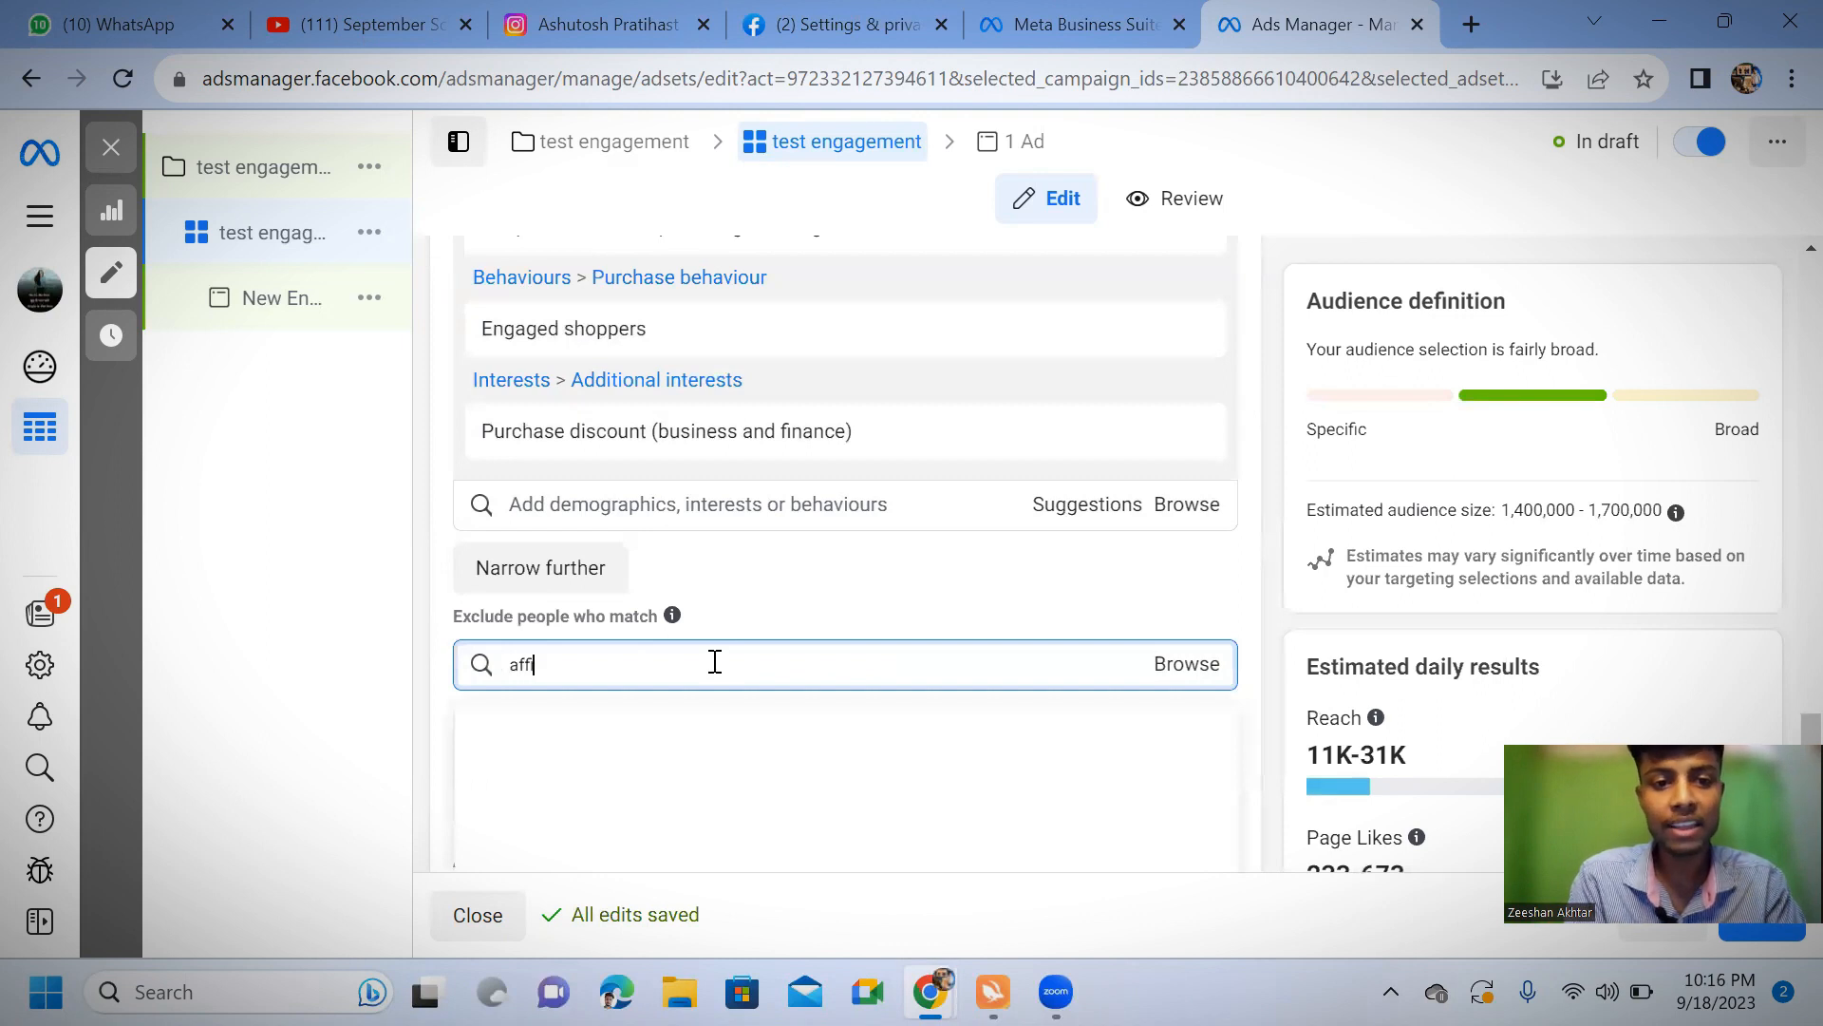
{"action": "type", "text": "ili"}
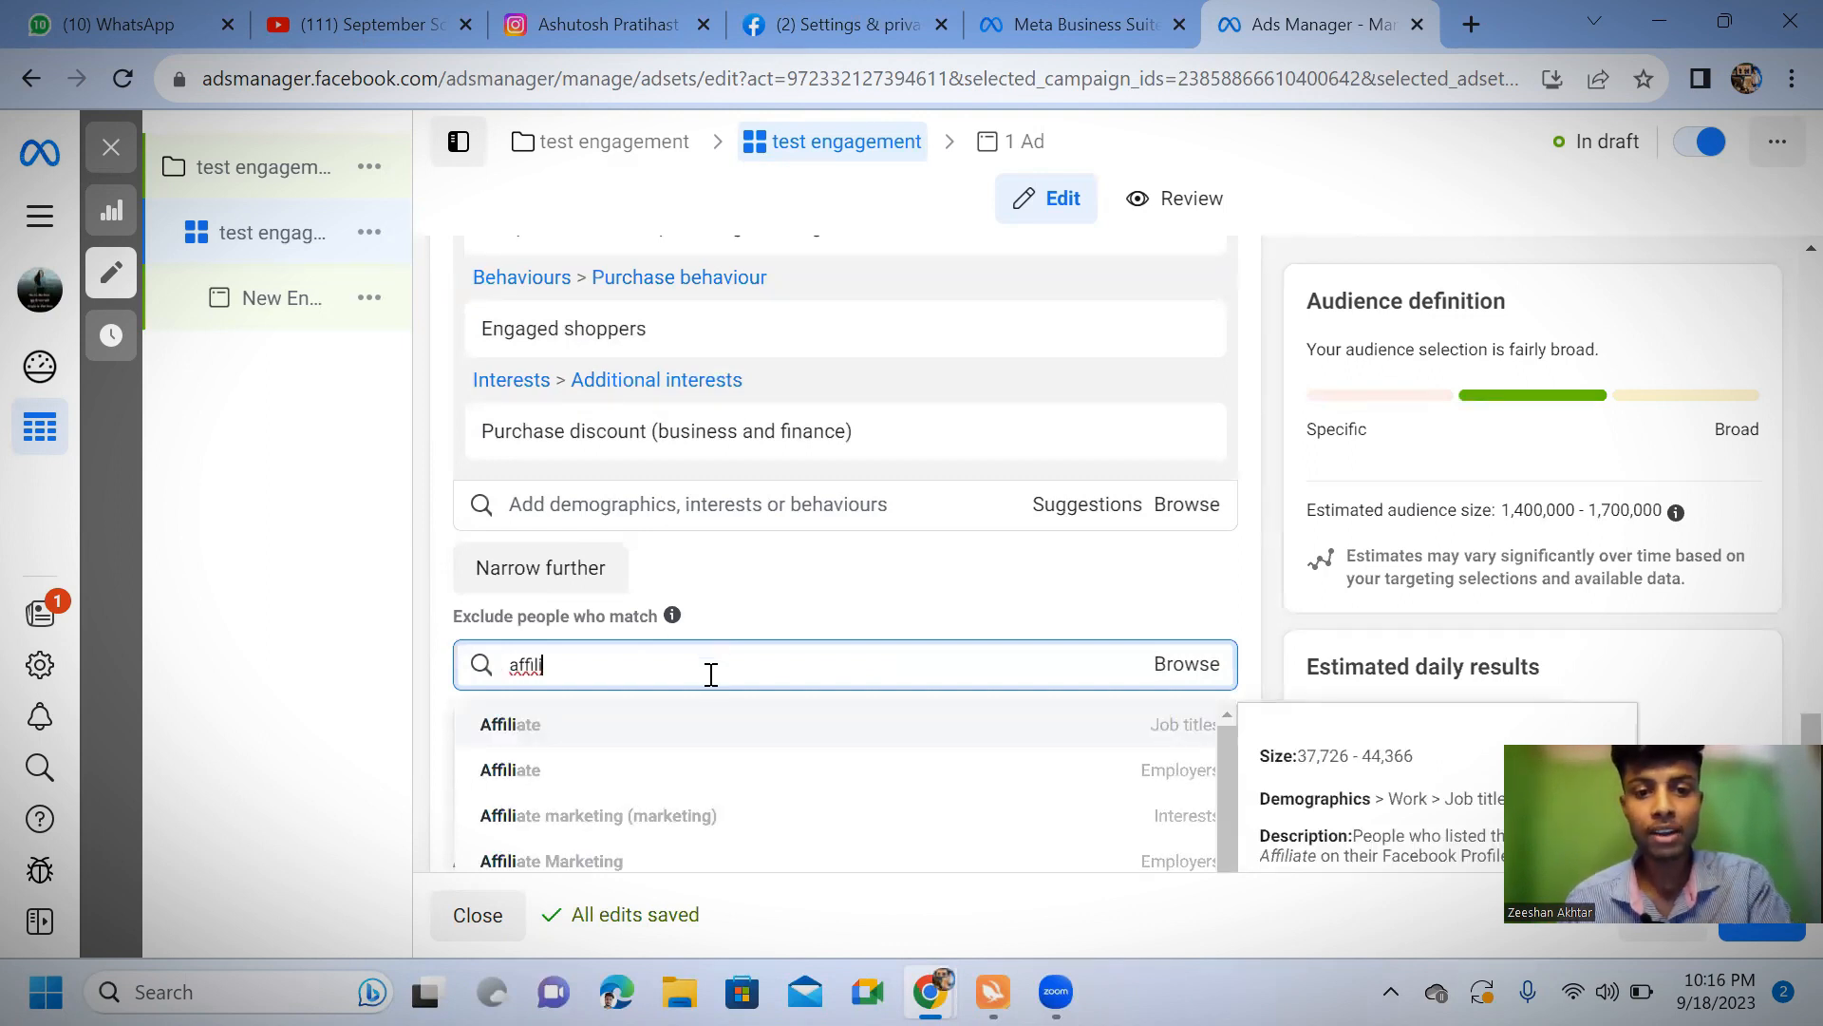
{"action": "left_click", "coordinate": [676, 817]}
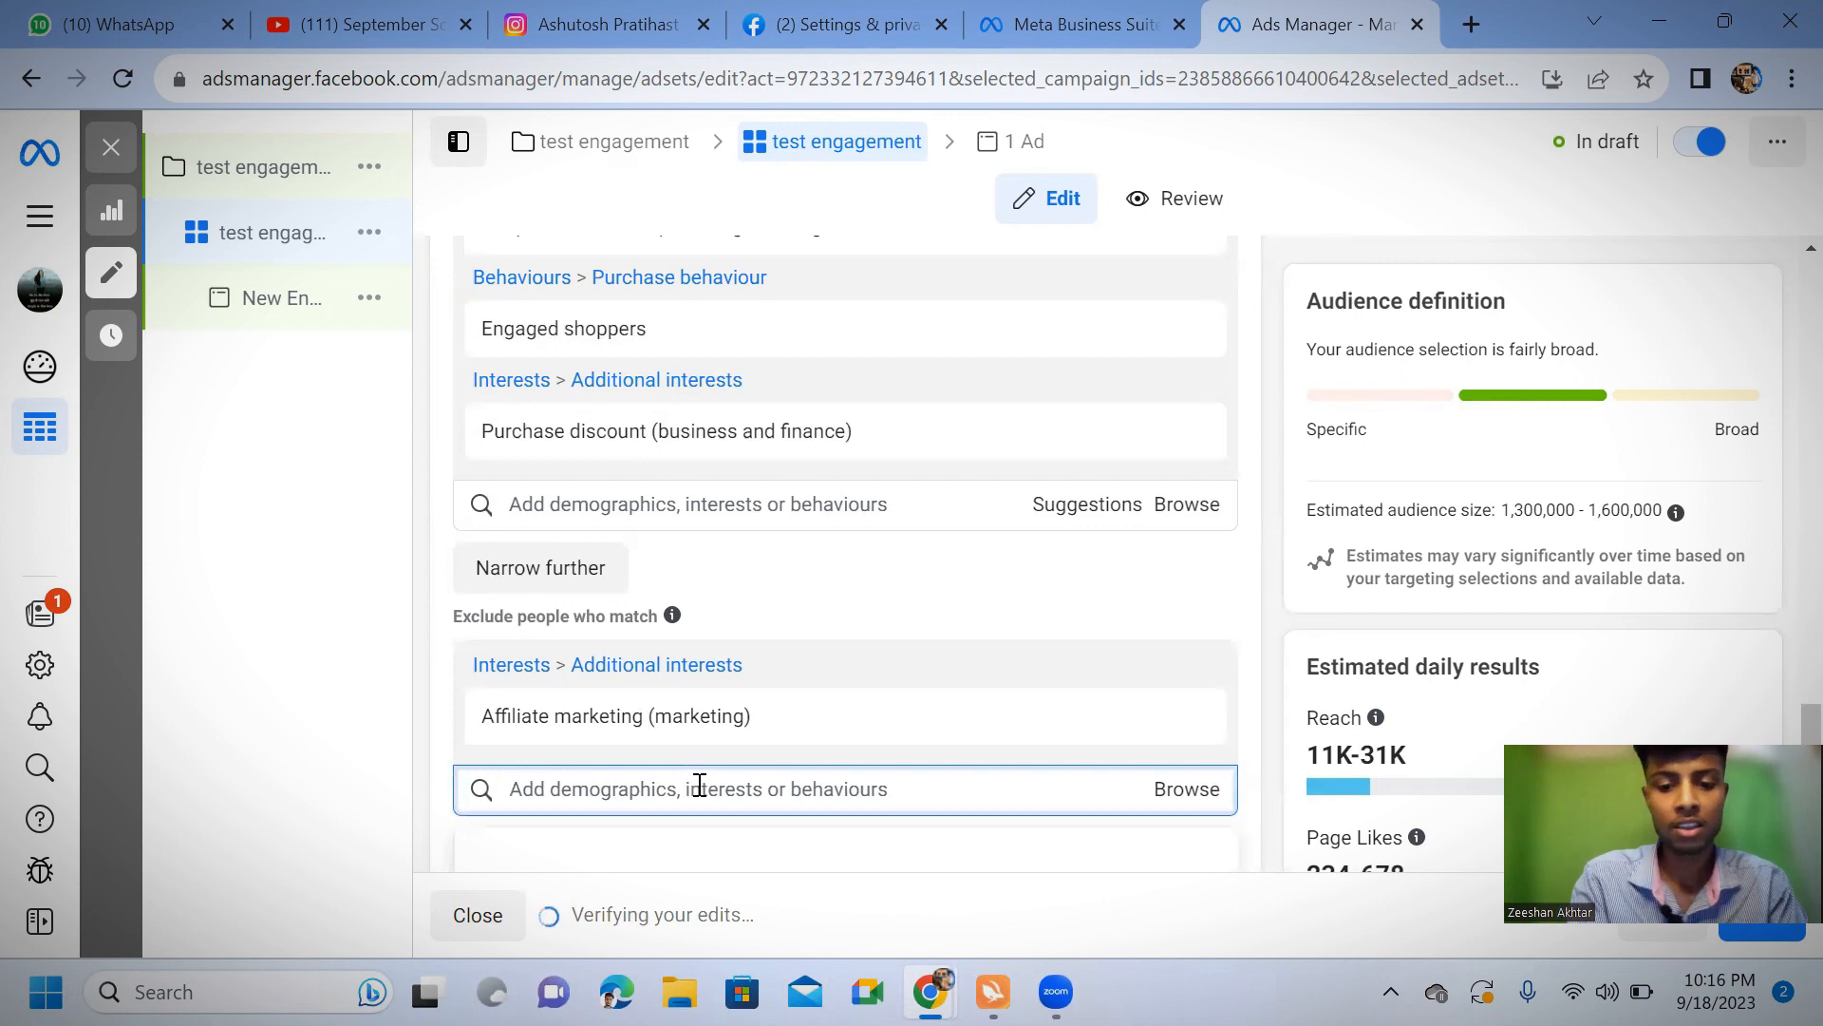
Search the exclusions for network marketing and also exclude people with the job title Network Marketing
{"action": "type", "text": "networ"}
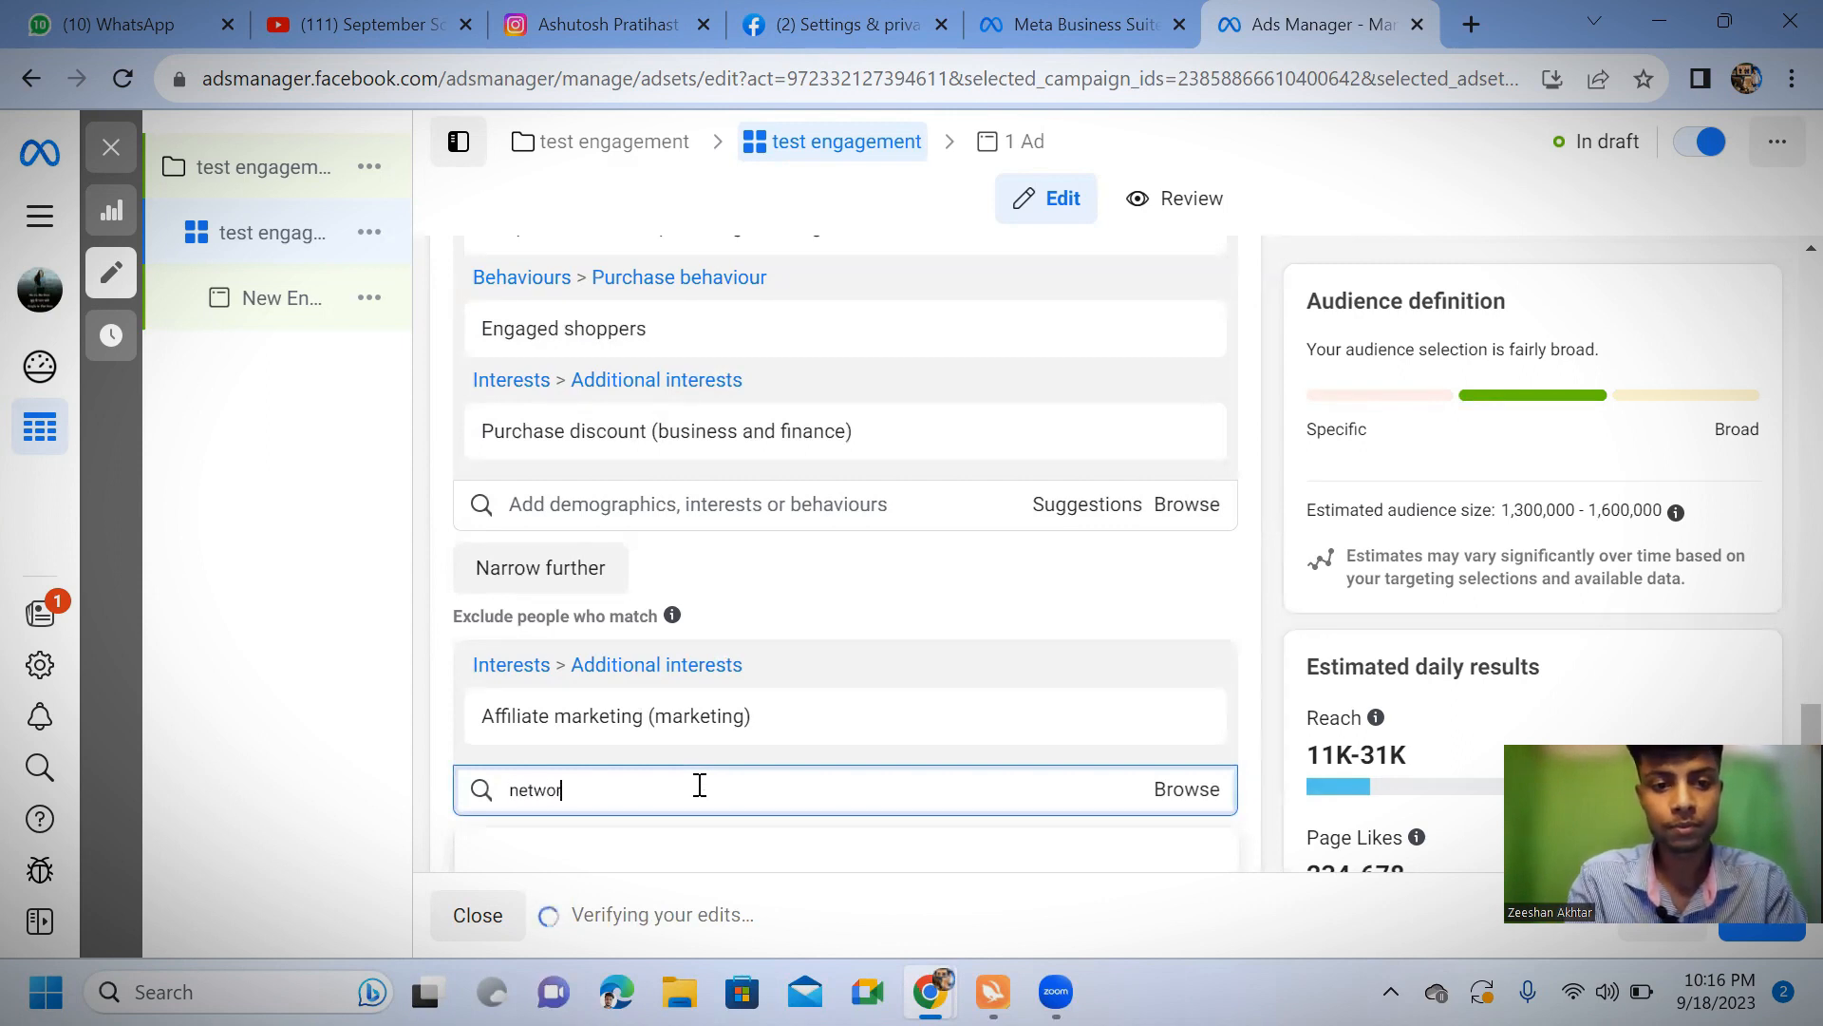
{"action": "type", "text": "k"}
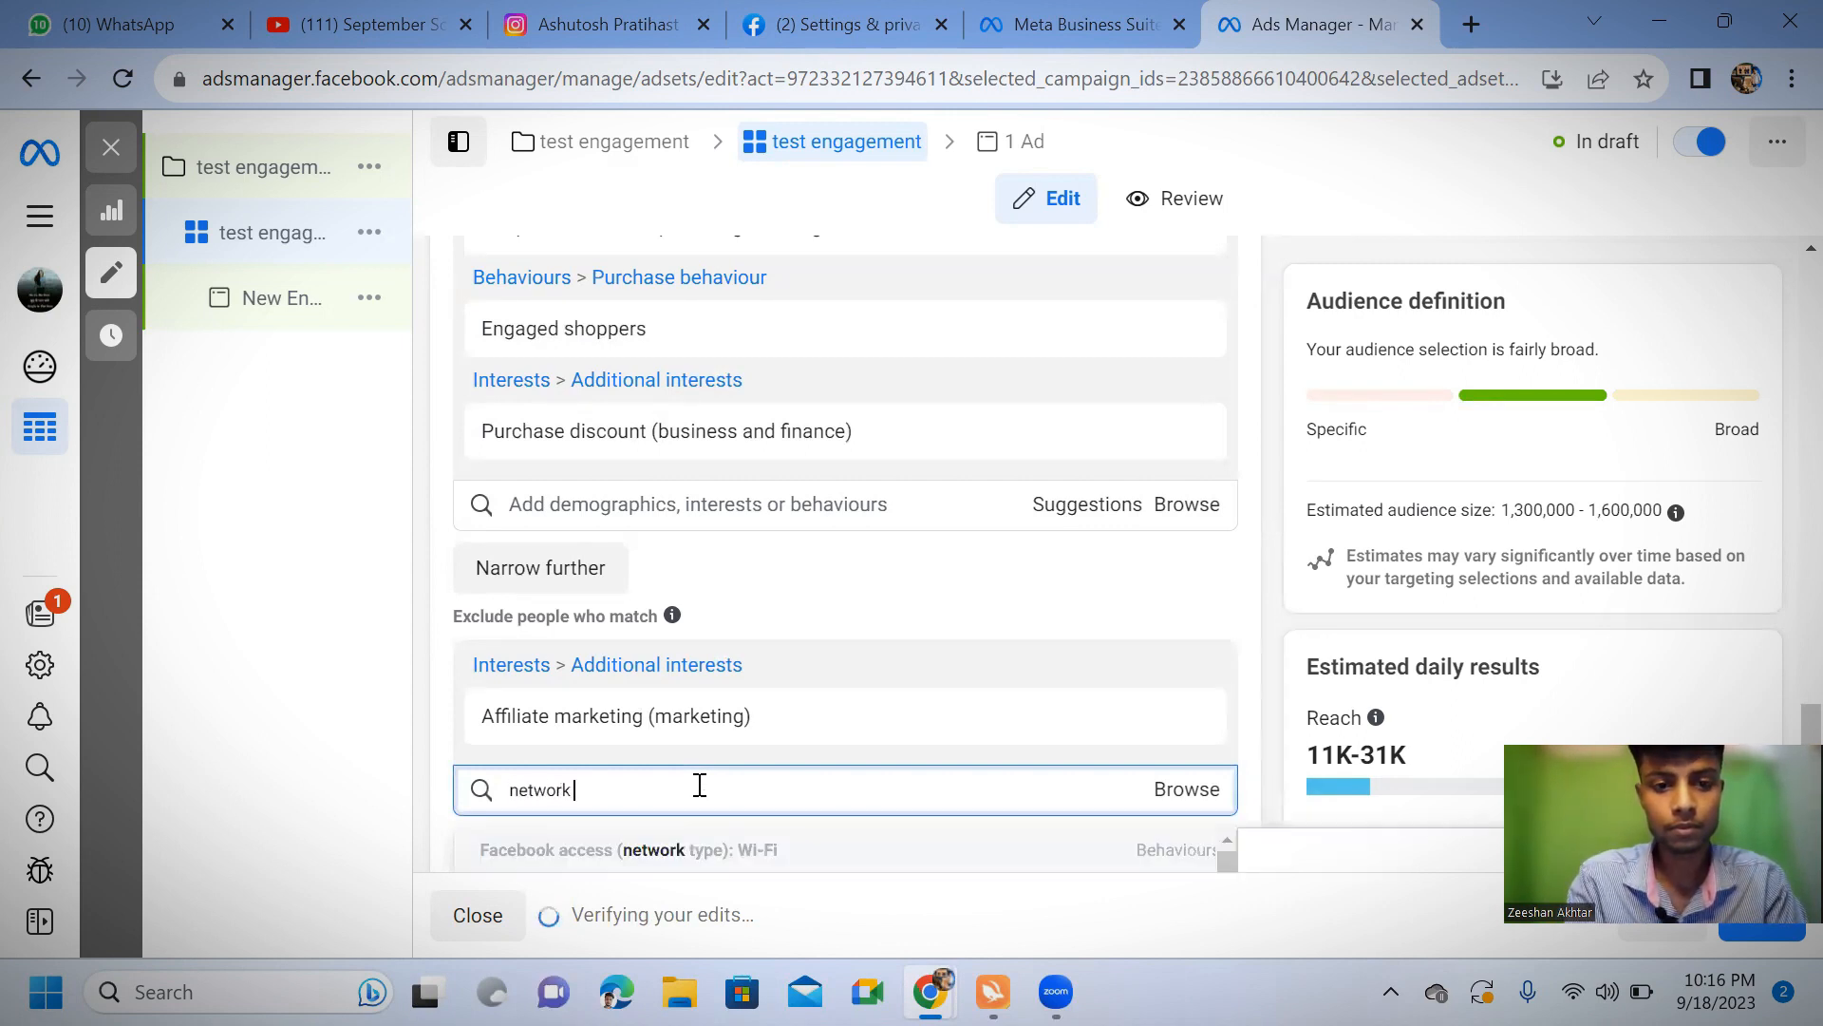
{"action": "type", "text": " marketin"}
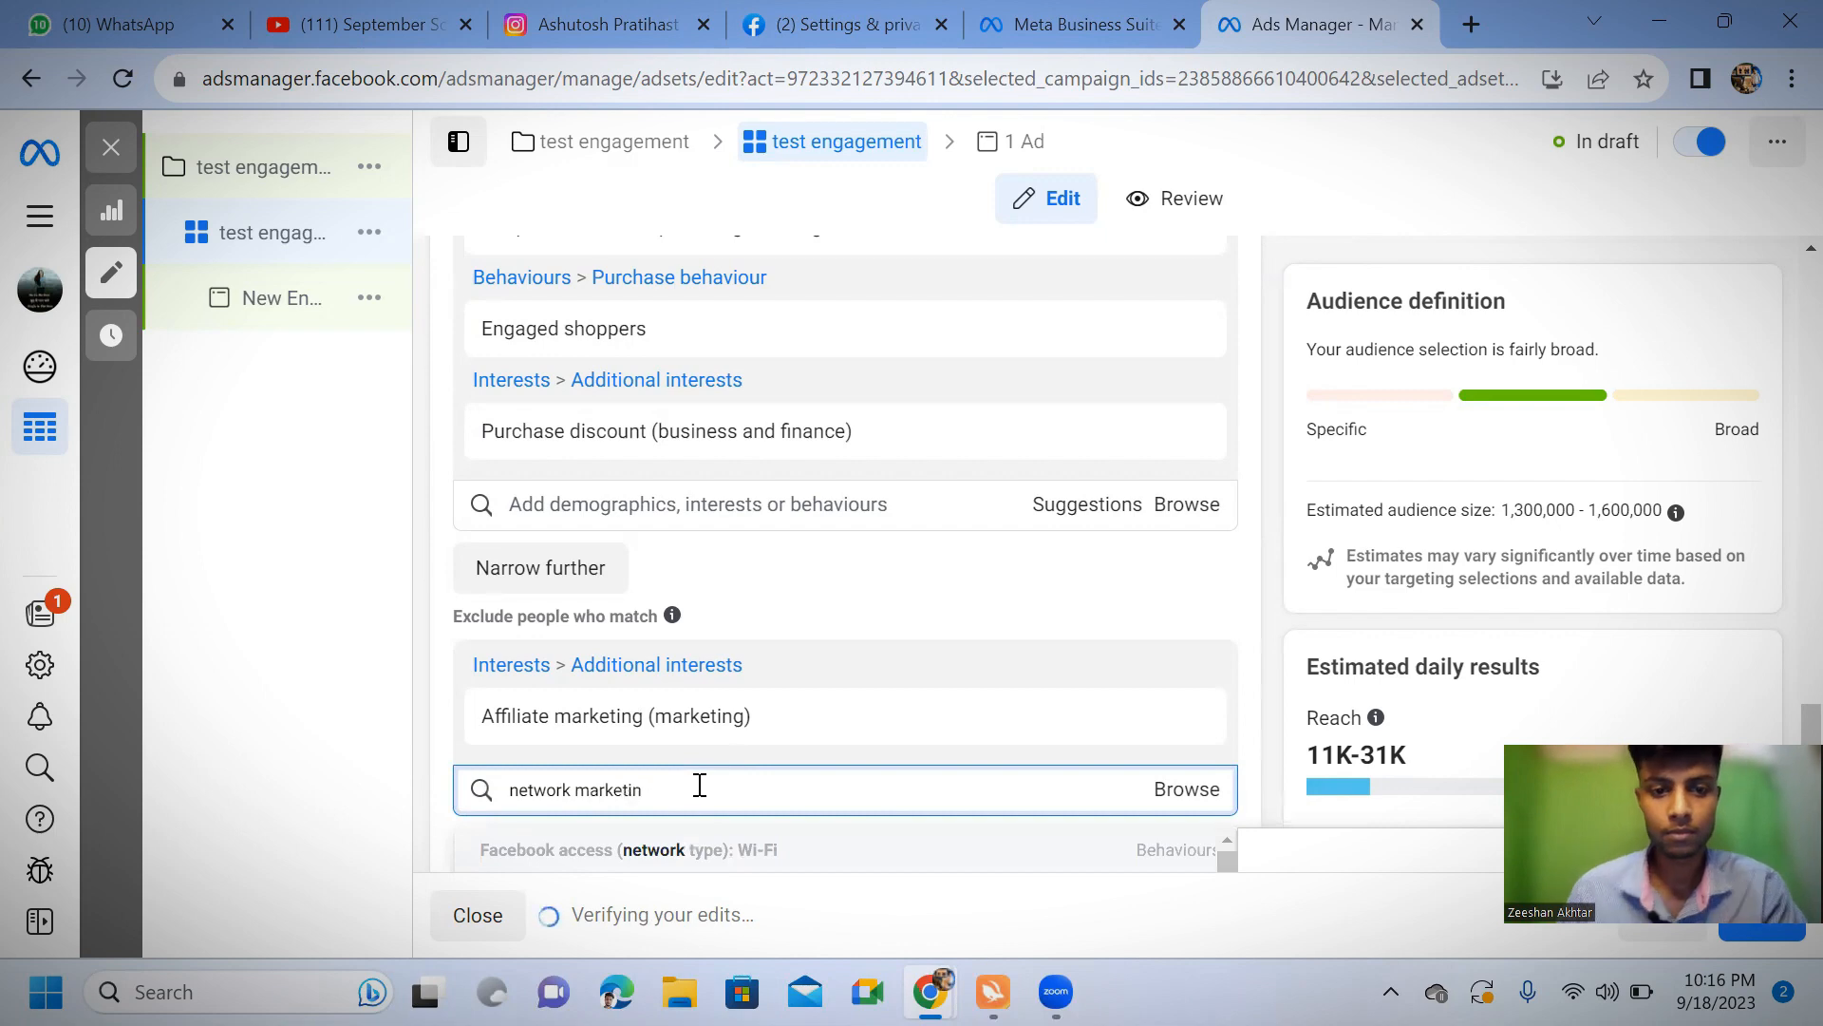
{"action": "scroll", "coordinate": [985, 643], "scroll_direction": "down", "scroll_amount": 3}
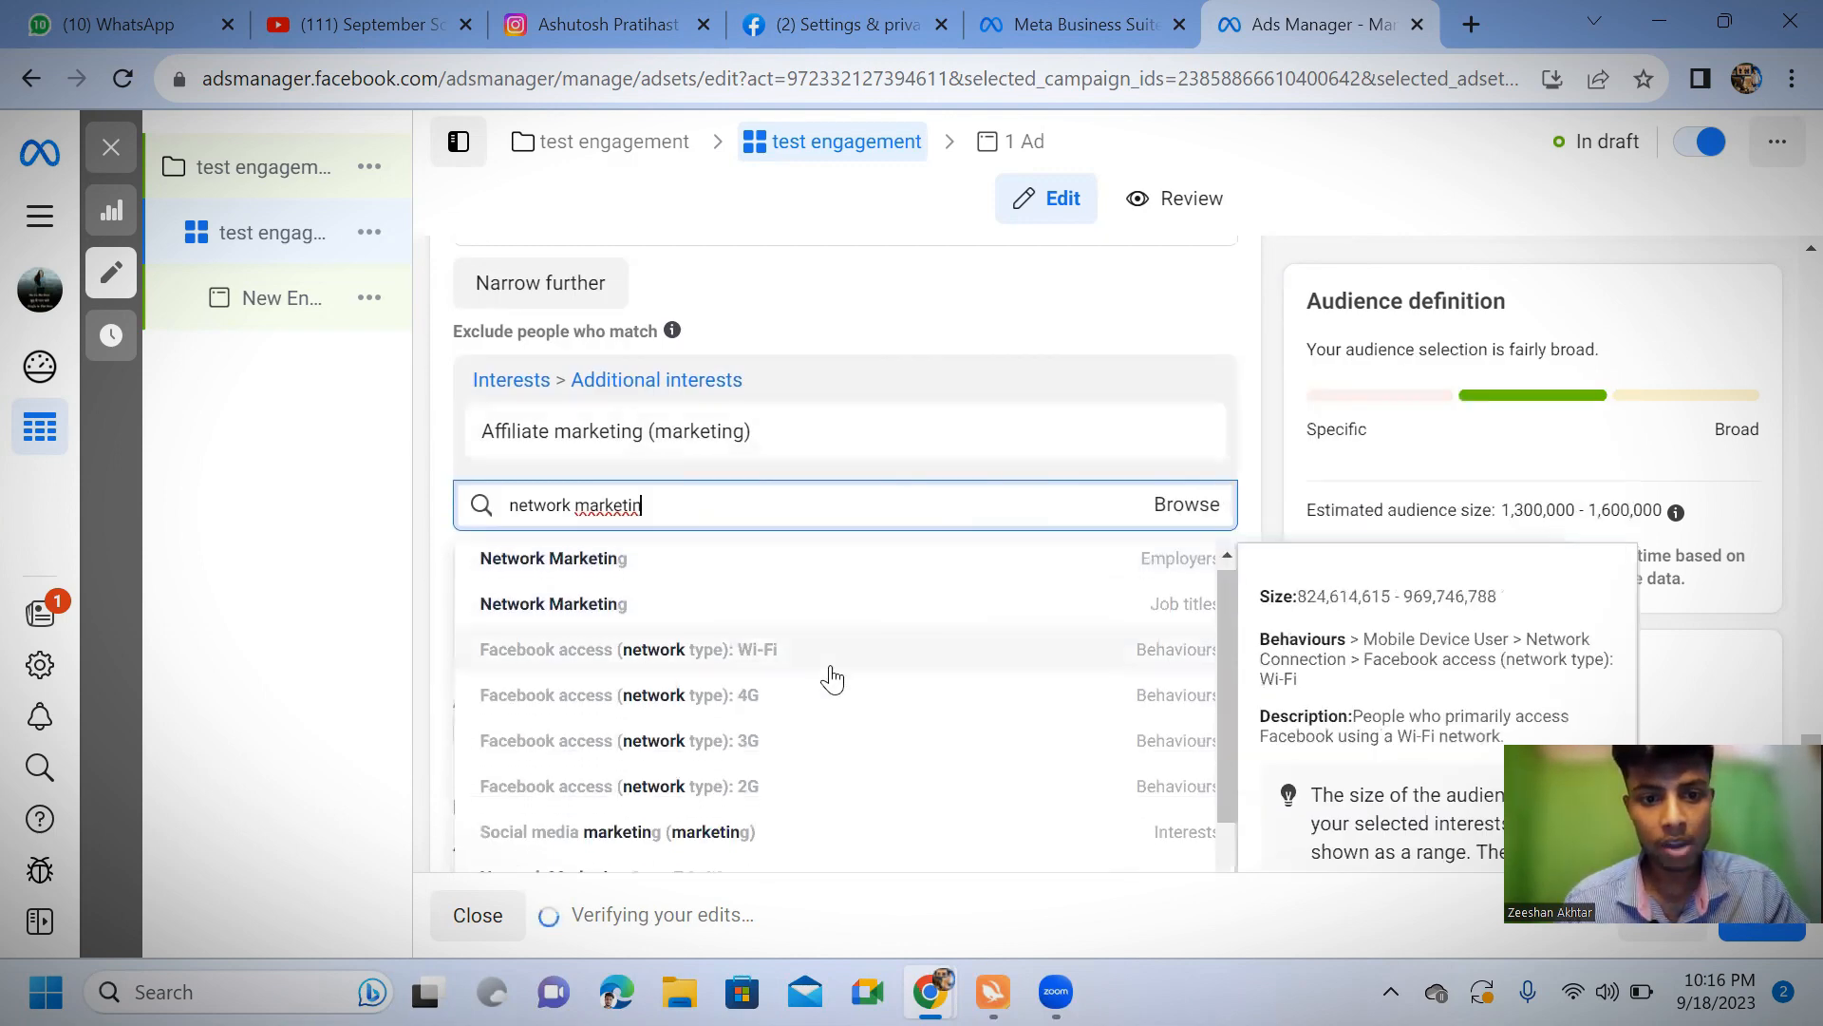
{"action": "scroll", "coordinate": [779, 683], "scroll_direction": "down", "scroll_amount": 2}
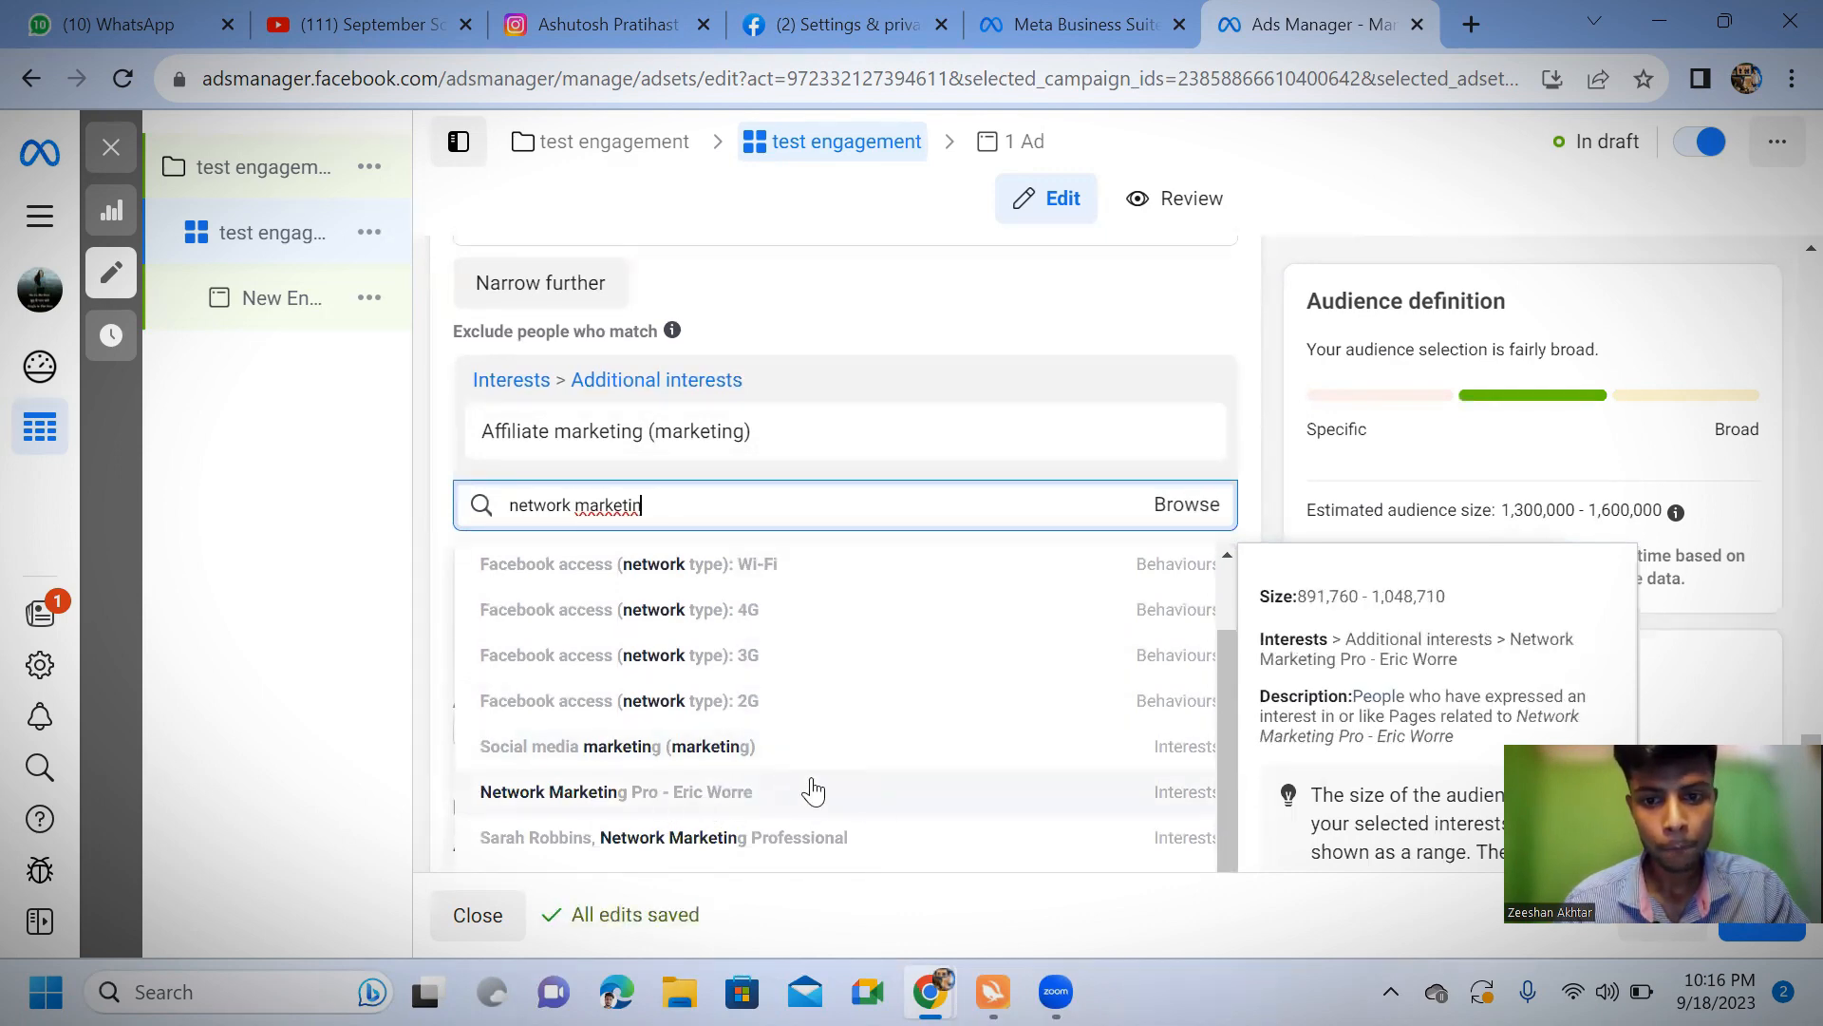
{"action": "scroll", "coordinate": [774, 783], "scroll_direction": "up", "scroll_amount": 2}
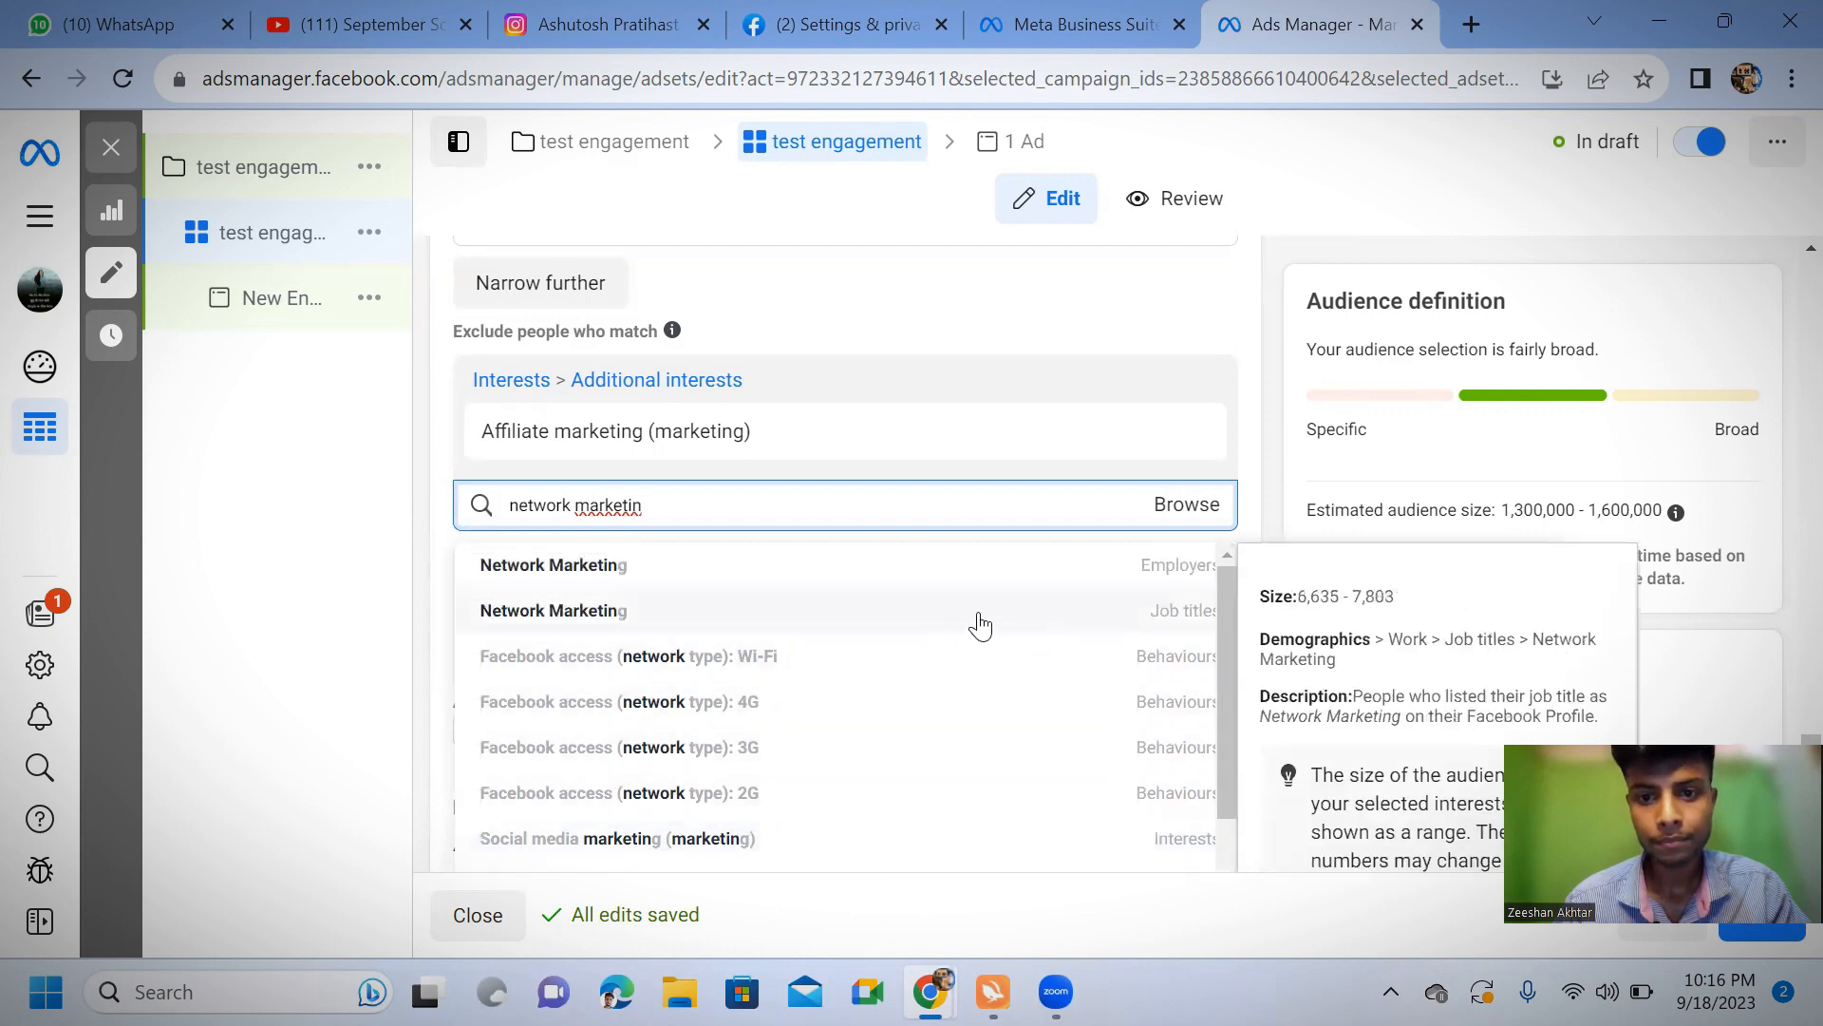
{"action": "left_click", "coordinate": [878, 618]}
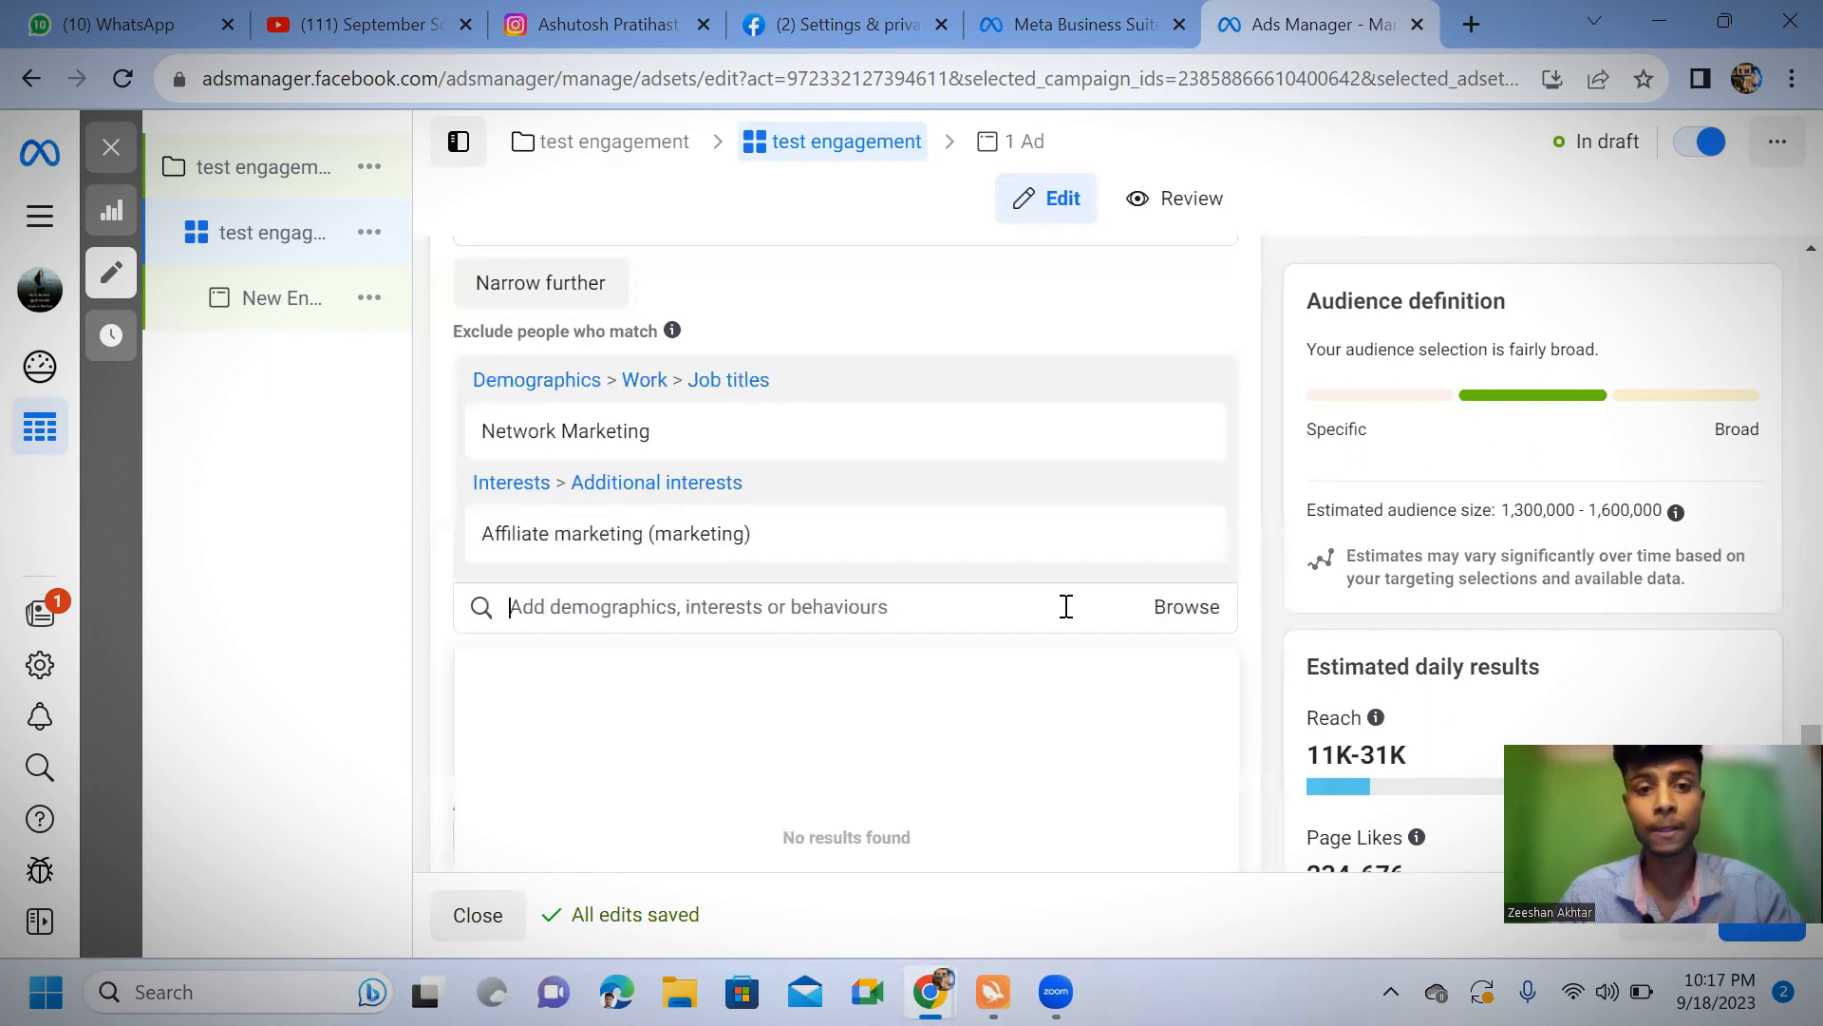
{"action": "scroll", "coordinate": [1066, 608], "scroll_direction": "down", "scroll_amount": 4}
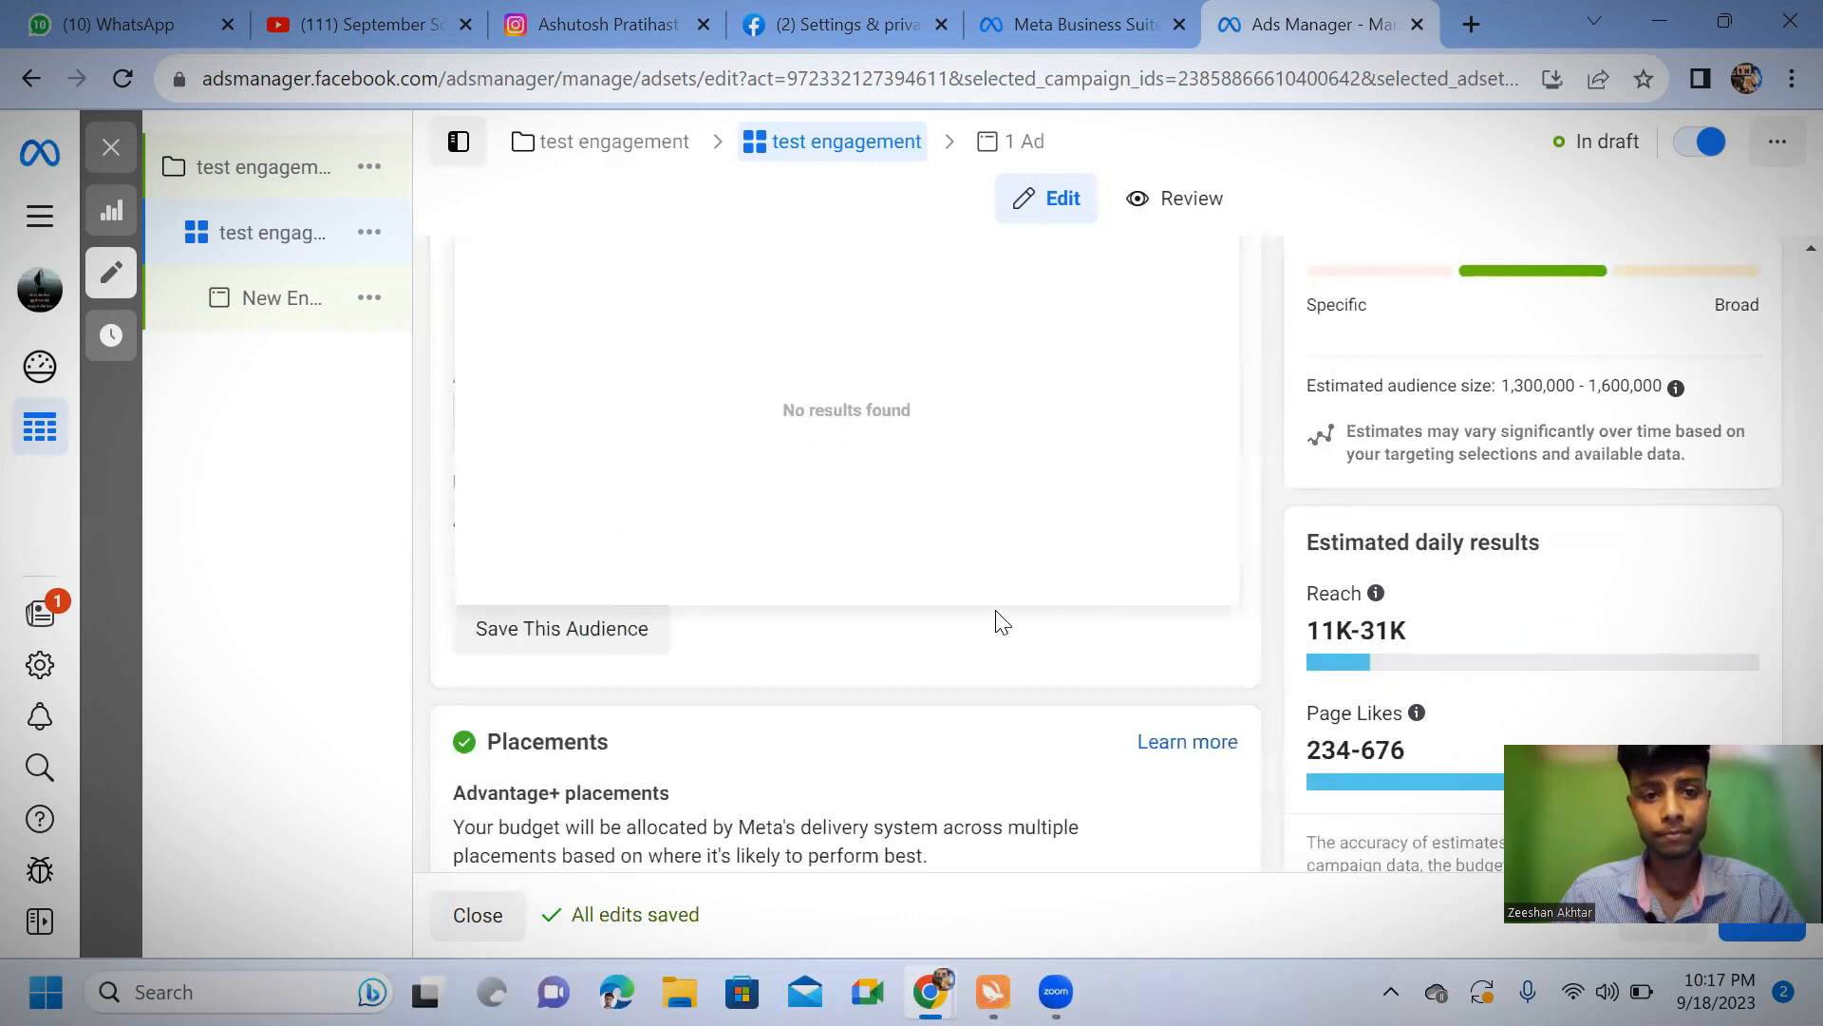
{"action": "left_click", "coordinate": [921, 650]}
{"action": "scroll", "coordinate": [909, 572], "scroll_direction": "up", "scroll_amount": 5}
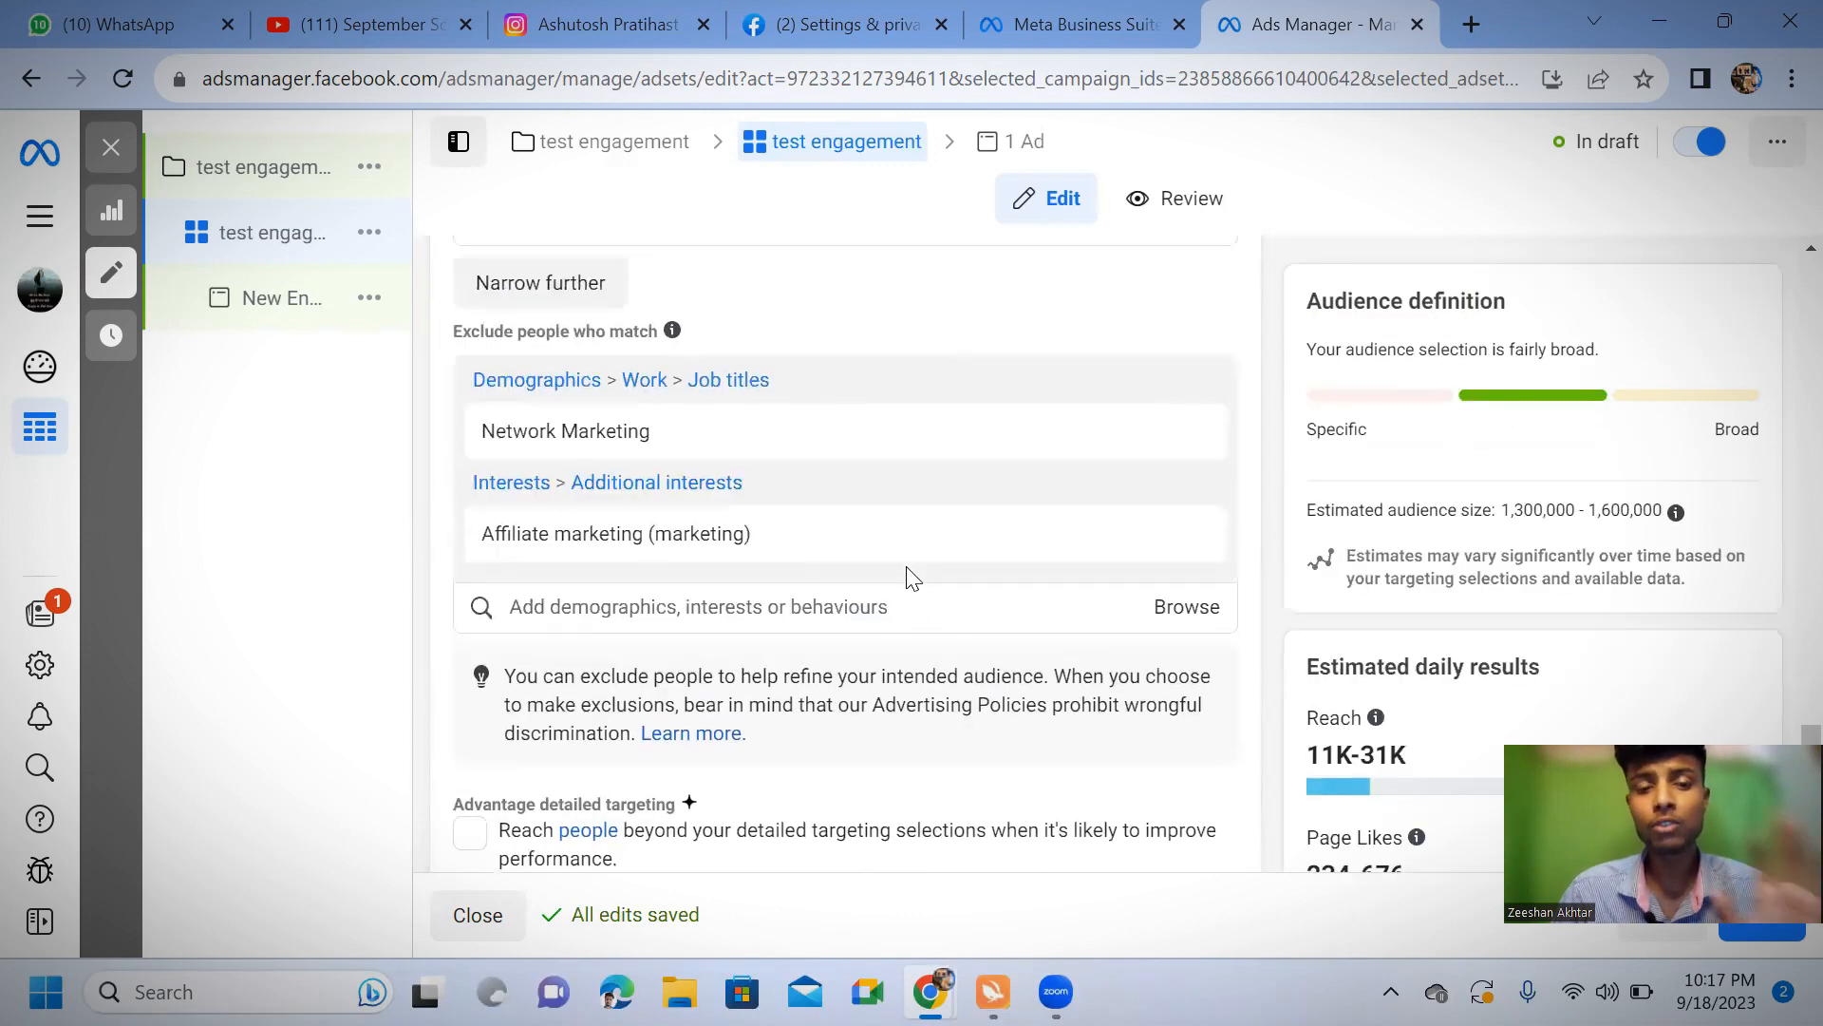
Restrict the ad set's audience languages to English (UK)
{"action": "scroll", "coordinate": [911, 574], "scroll_direction": "down", "scroll_amount": 3}
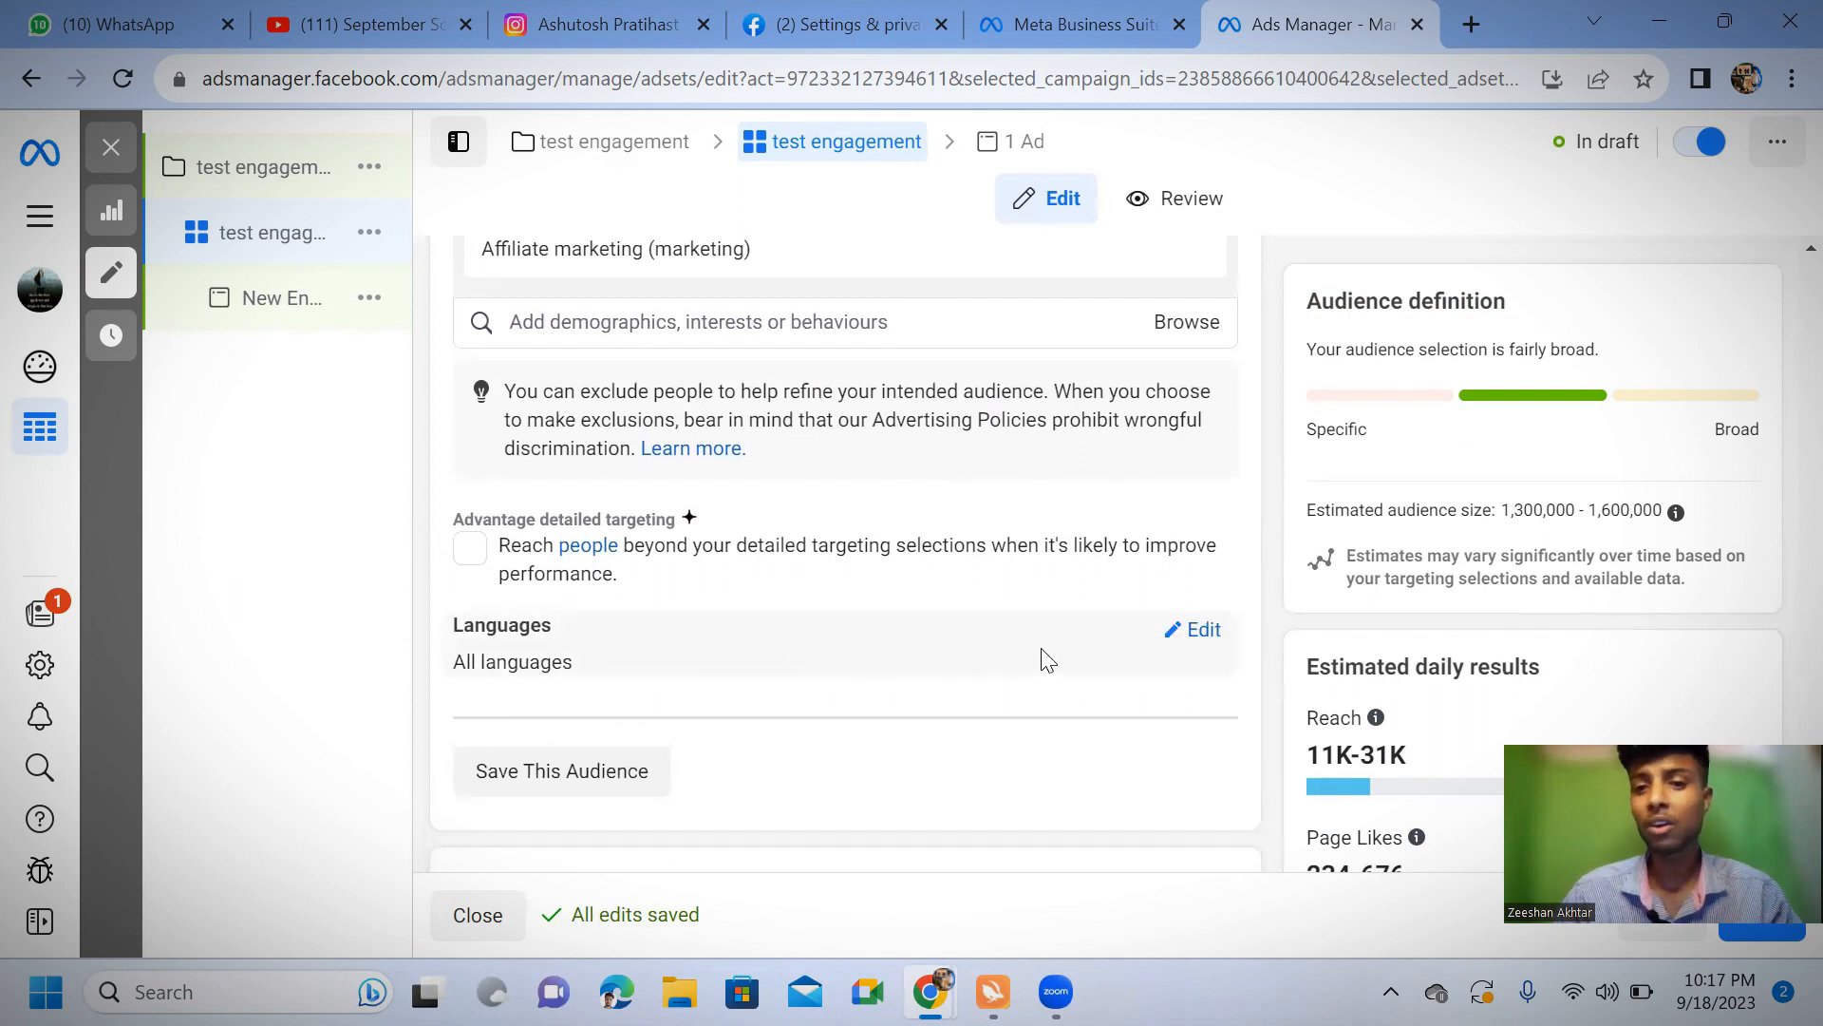
{"action": "left_click", "coordinate": [1178, 648]}
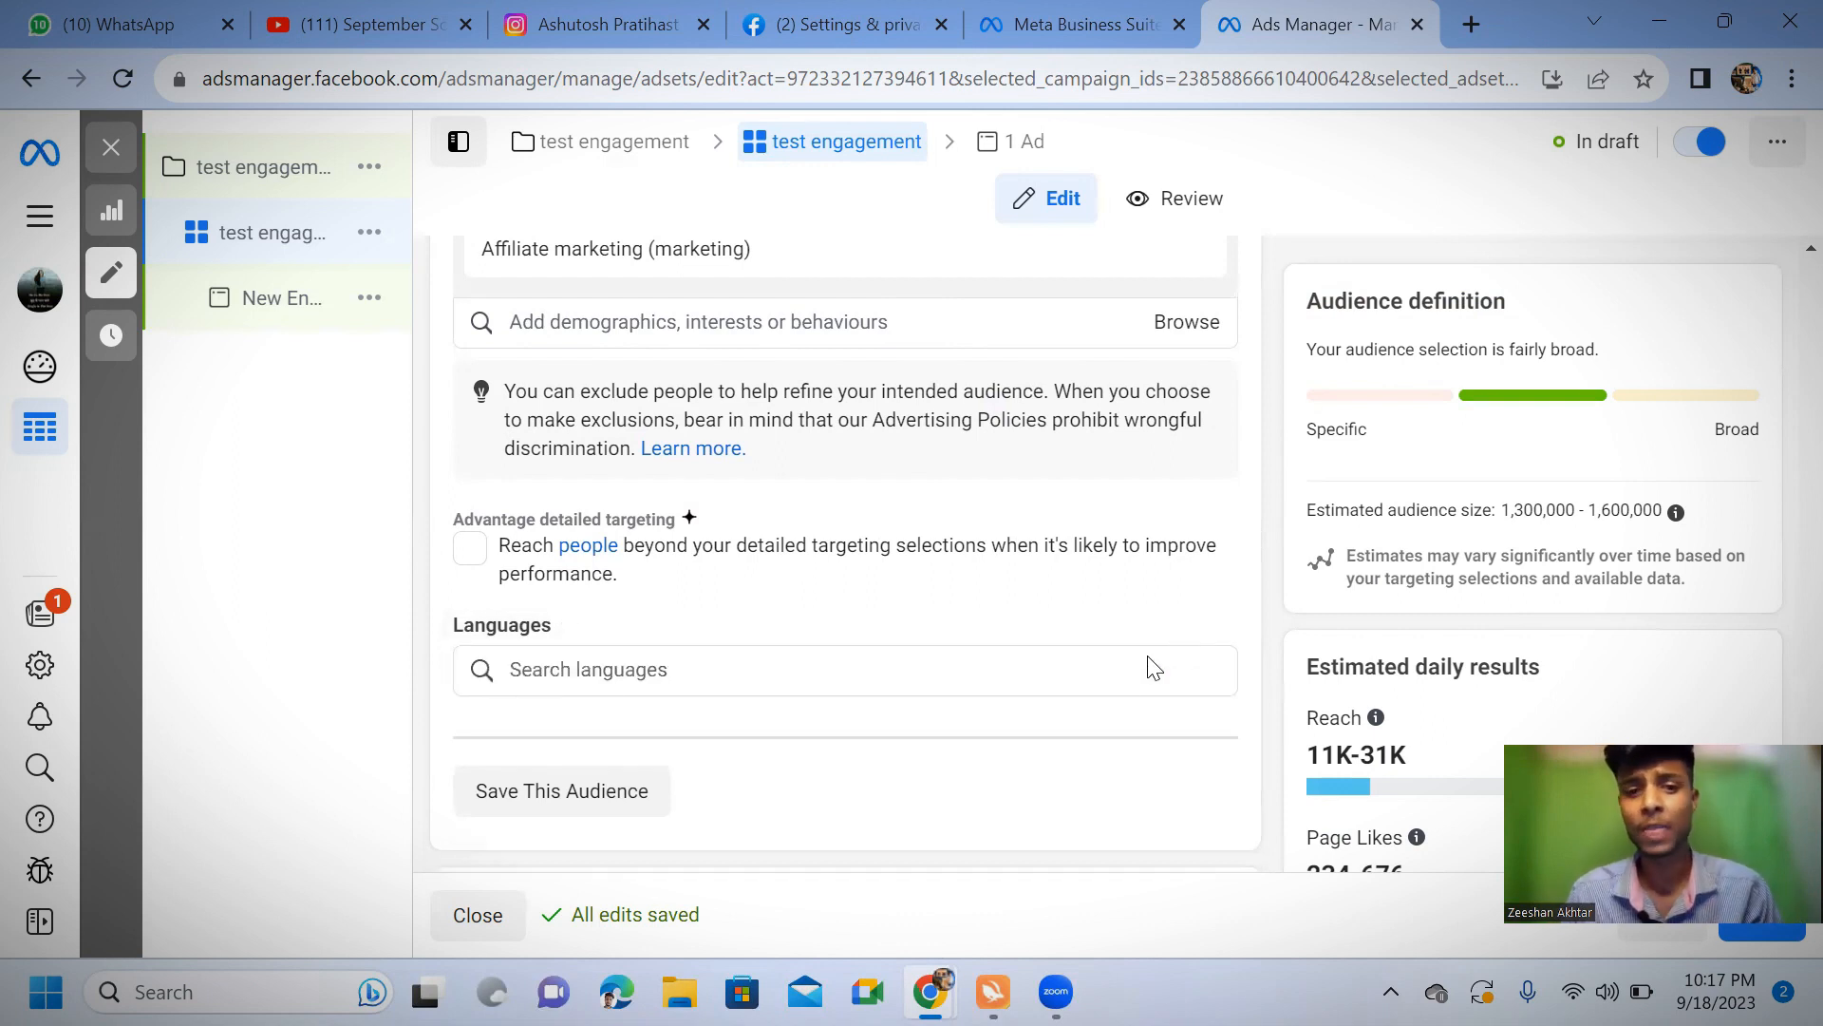
{"action": "left_click", "coordinate": [630, 667]}
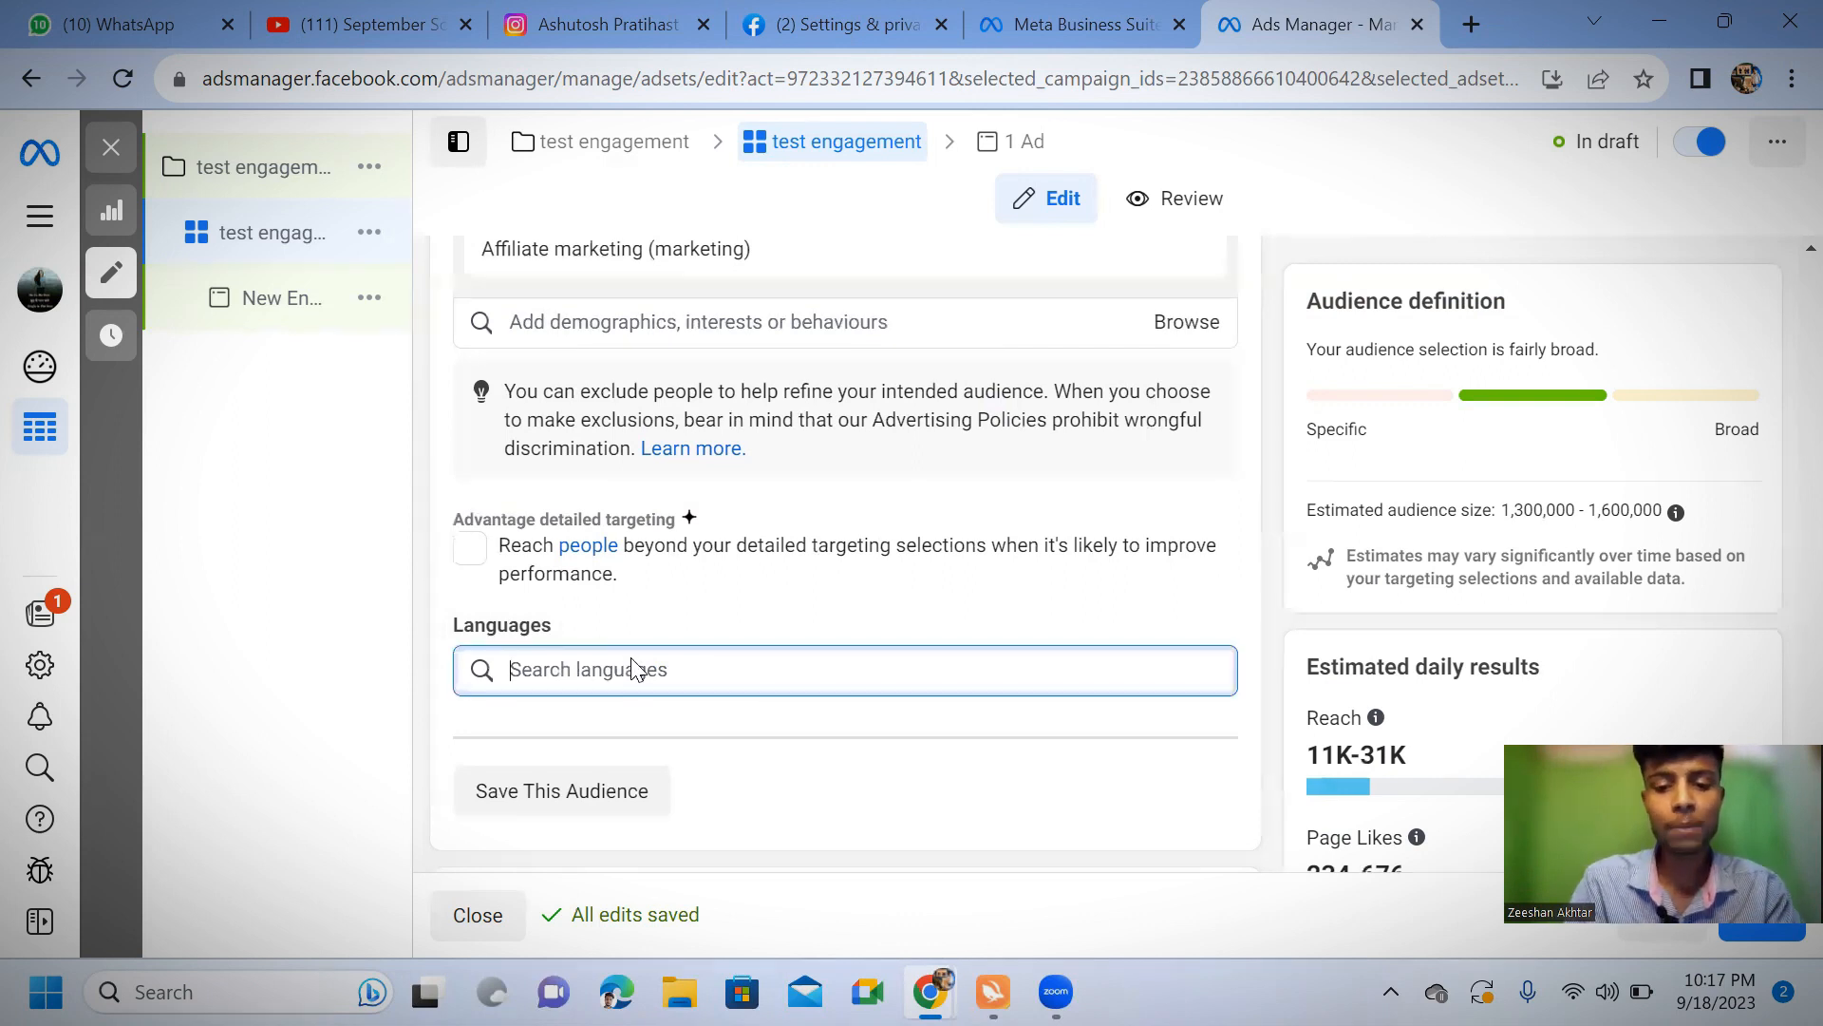
{"action": "type", "text": "e"}
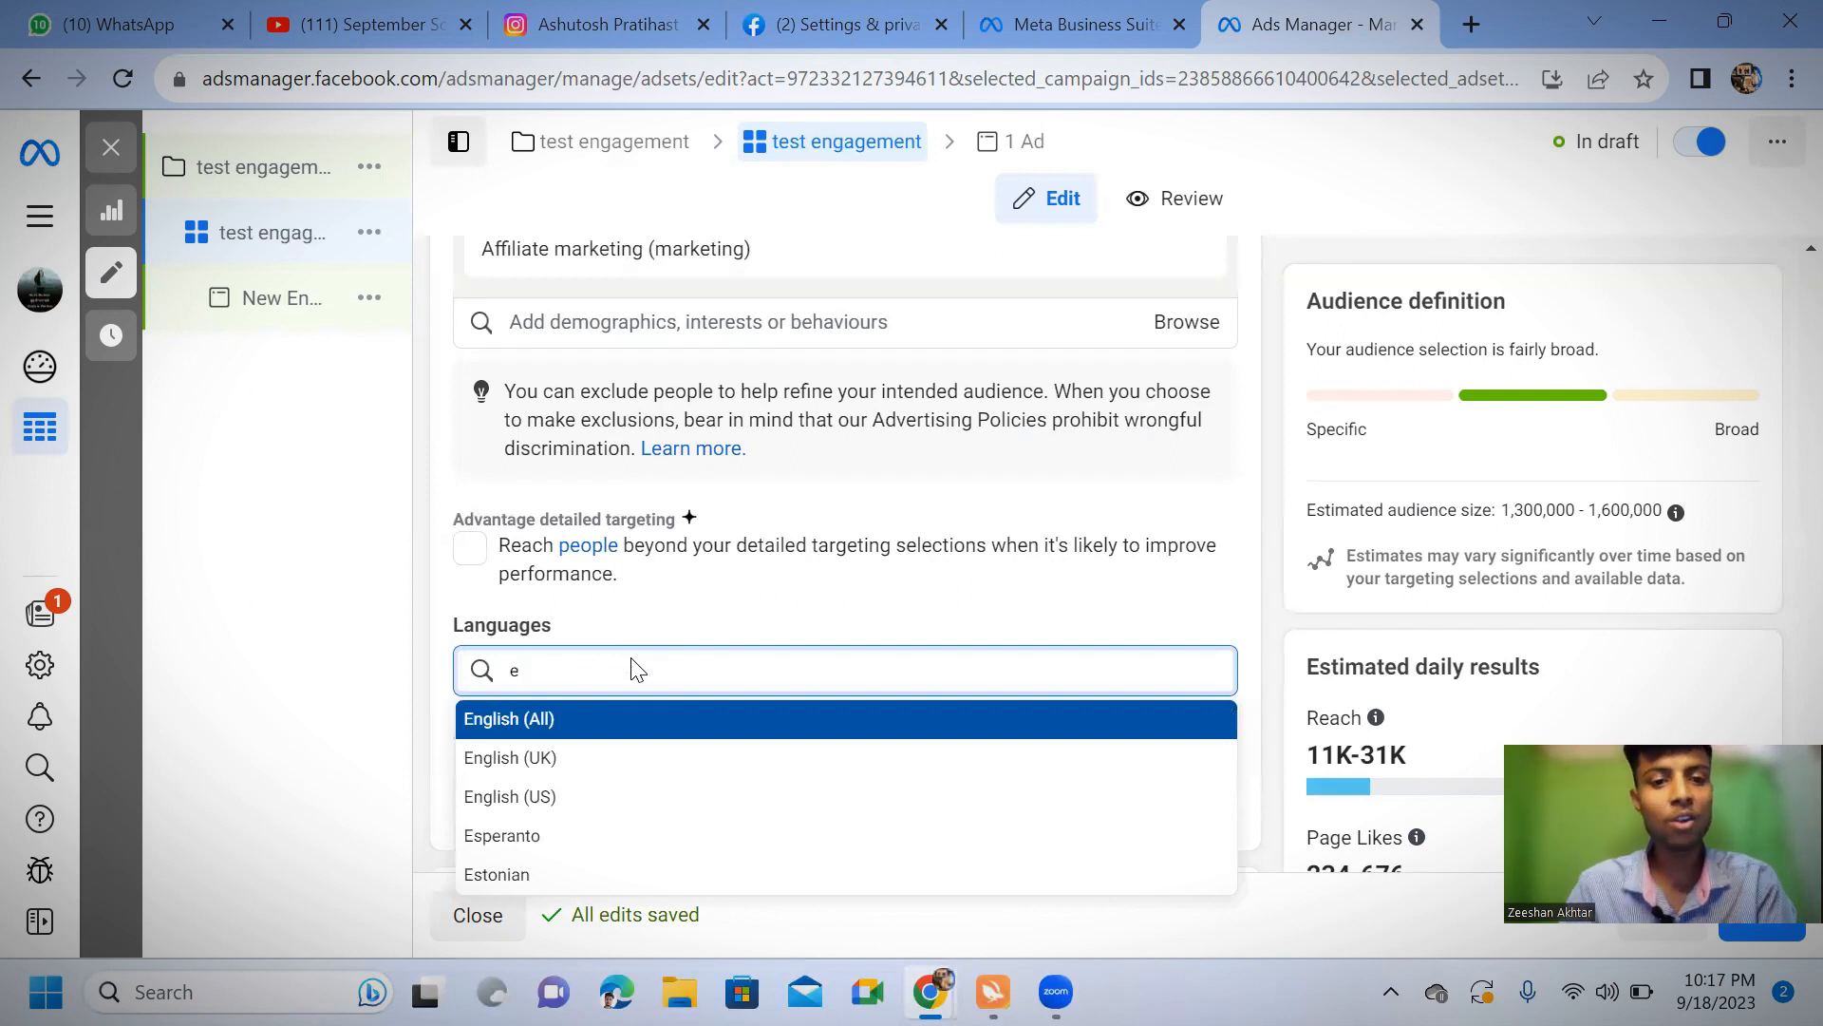
{"action": "left_click", "coordinate": [579, 769]}
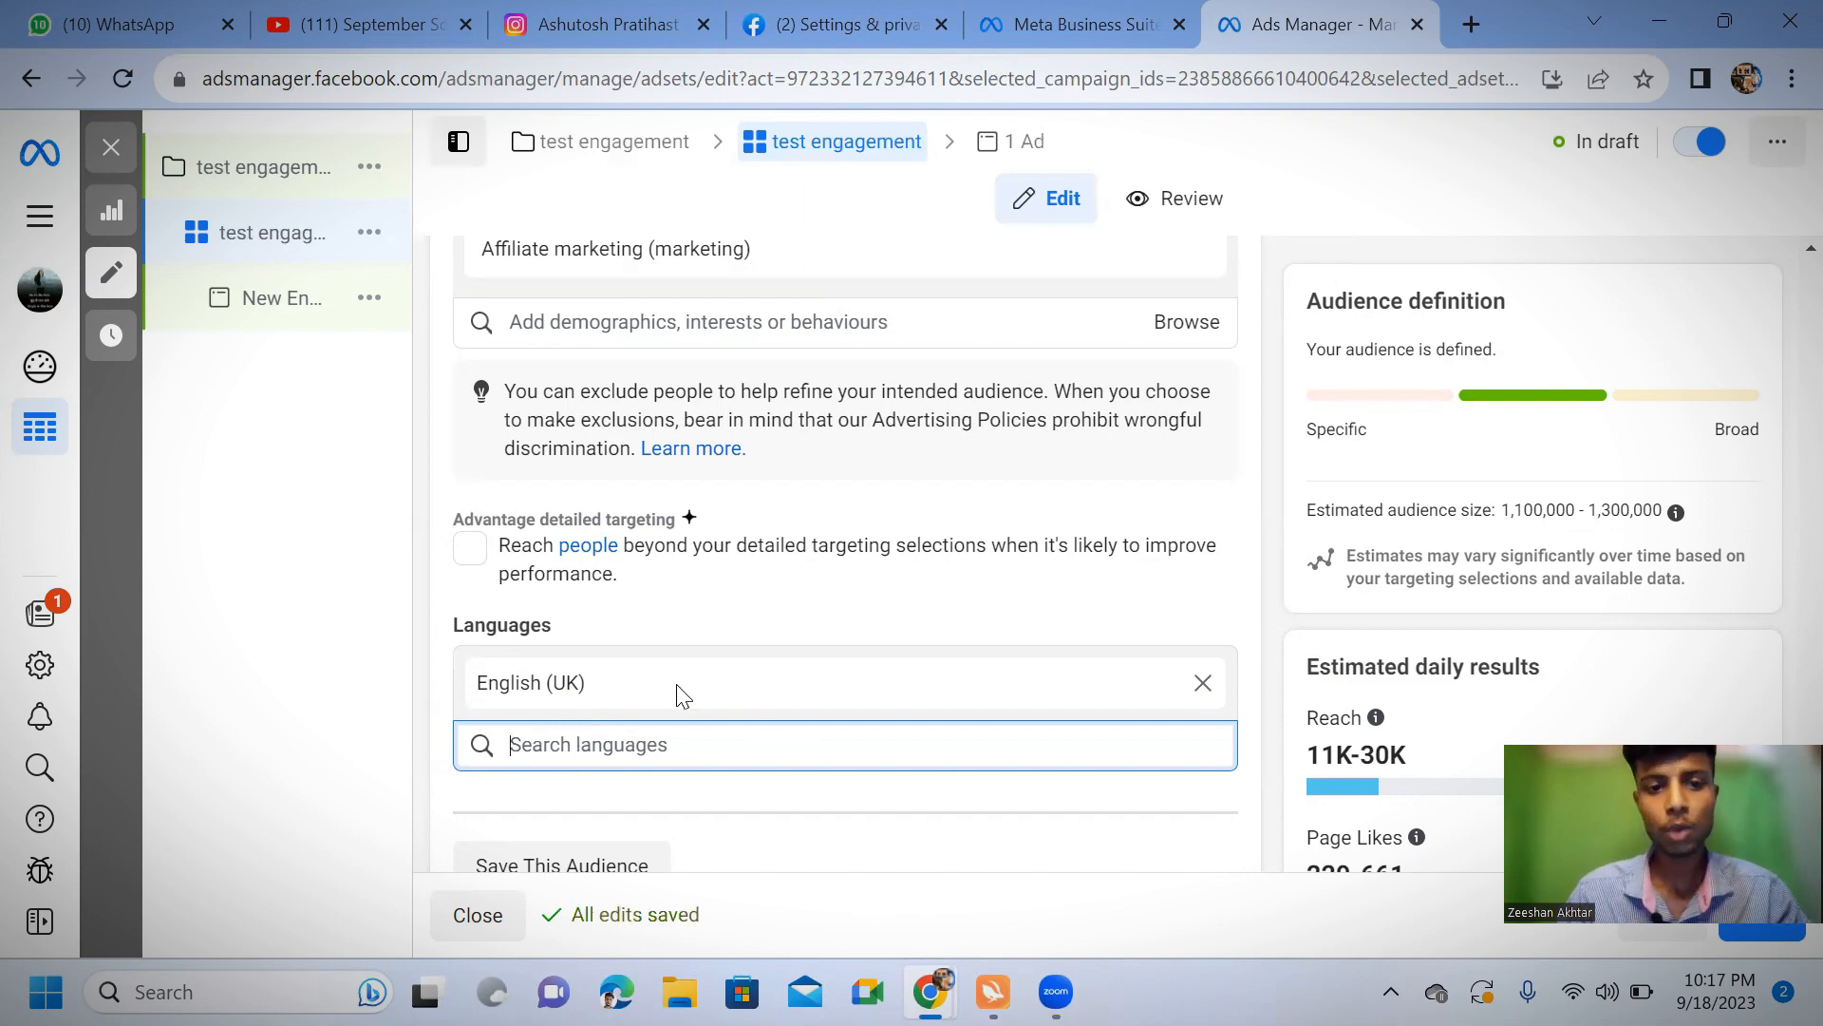
Switch the ad set to manual placements and dismiss the Instagram Shop notice
{"action": "scroll", "coordinate": [686, 683], "scroll_direction": "down", "scroll_amount": 3}
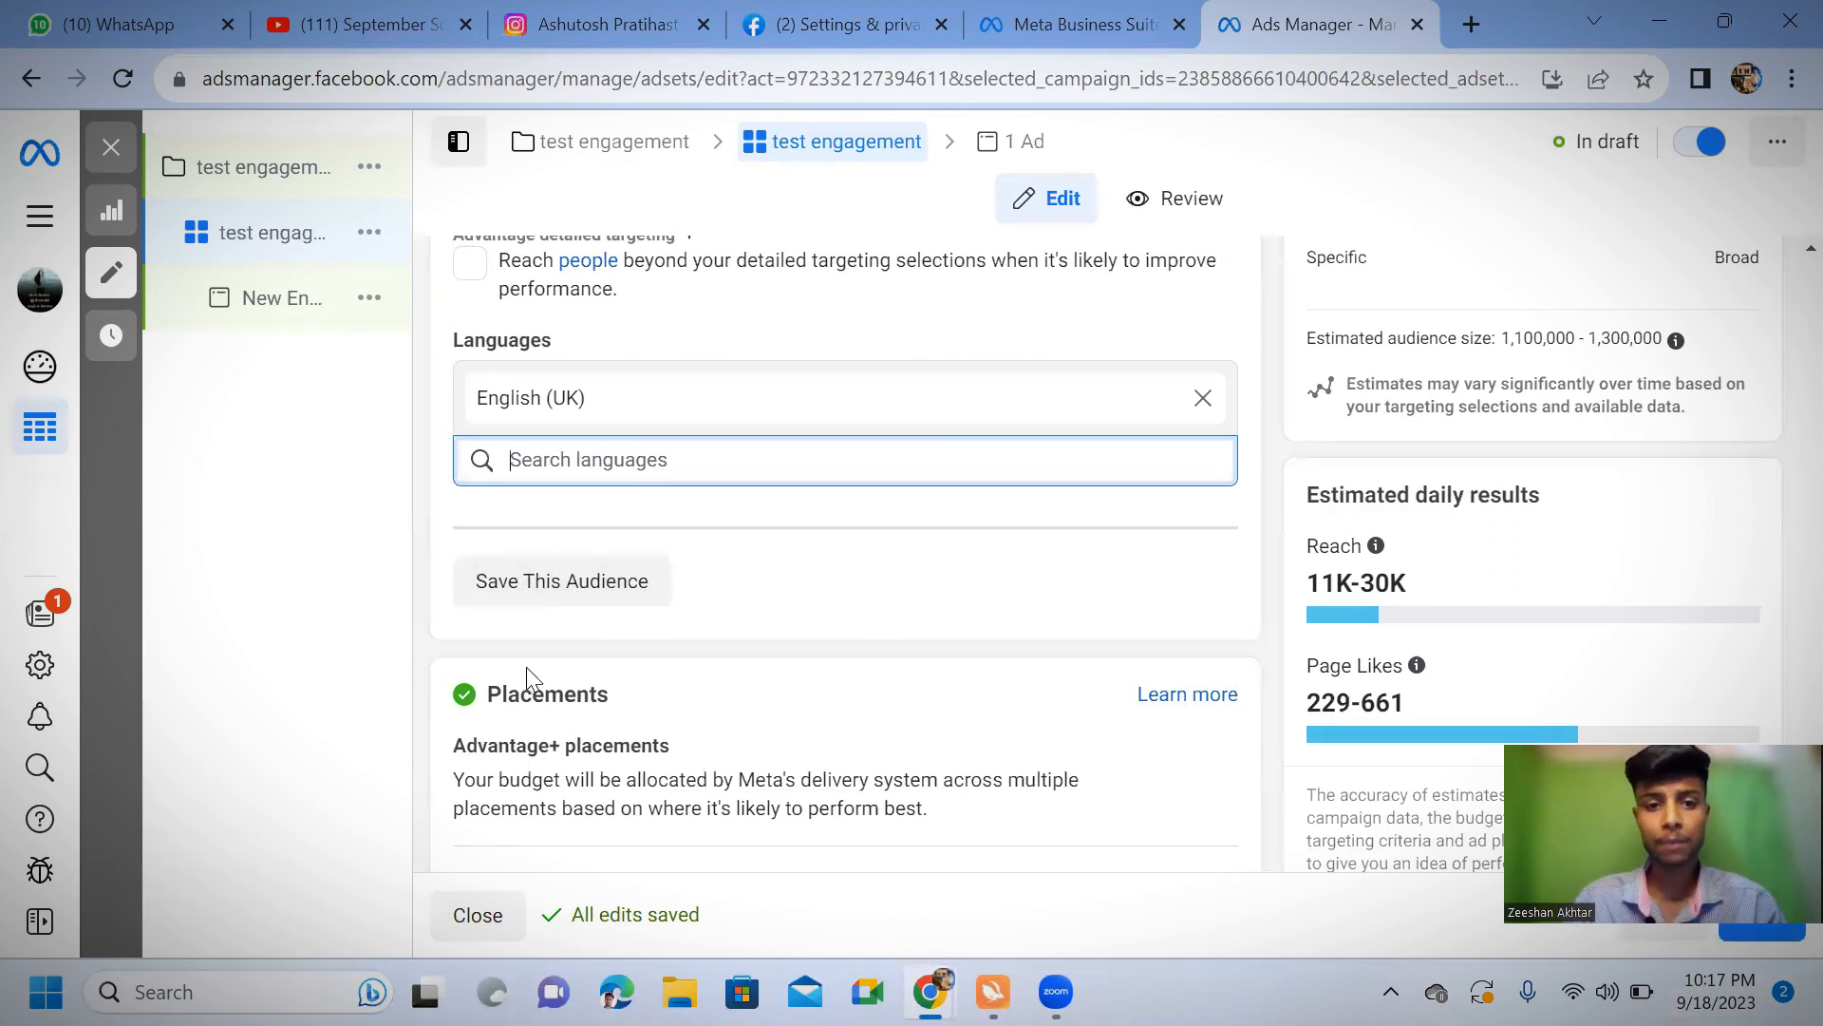
{"action": "scroll", "coordinate": [427, 579], "scroll_direction": "down", "scroll_amount": 1}
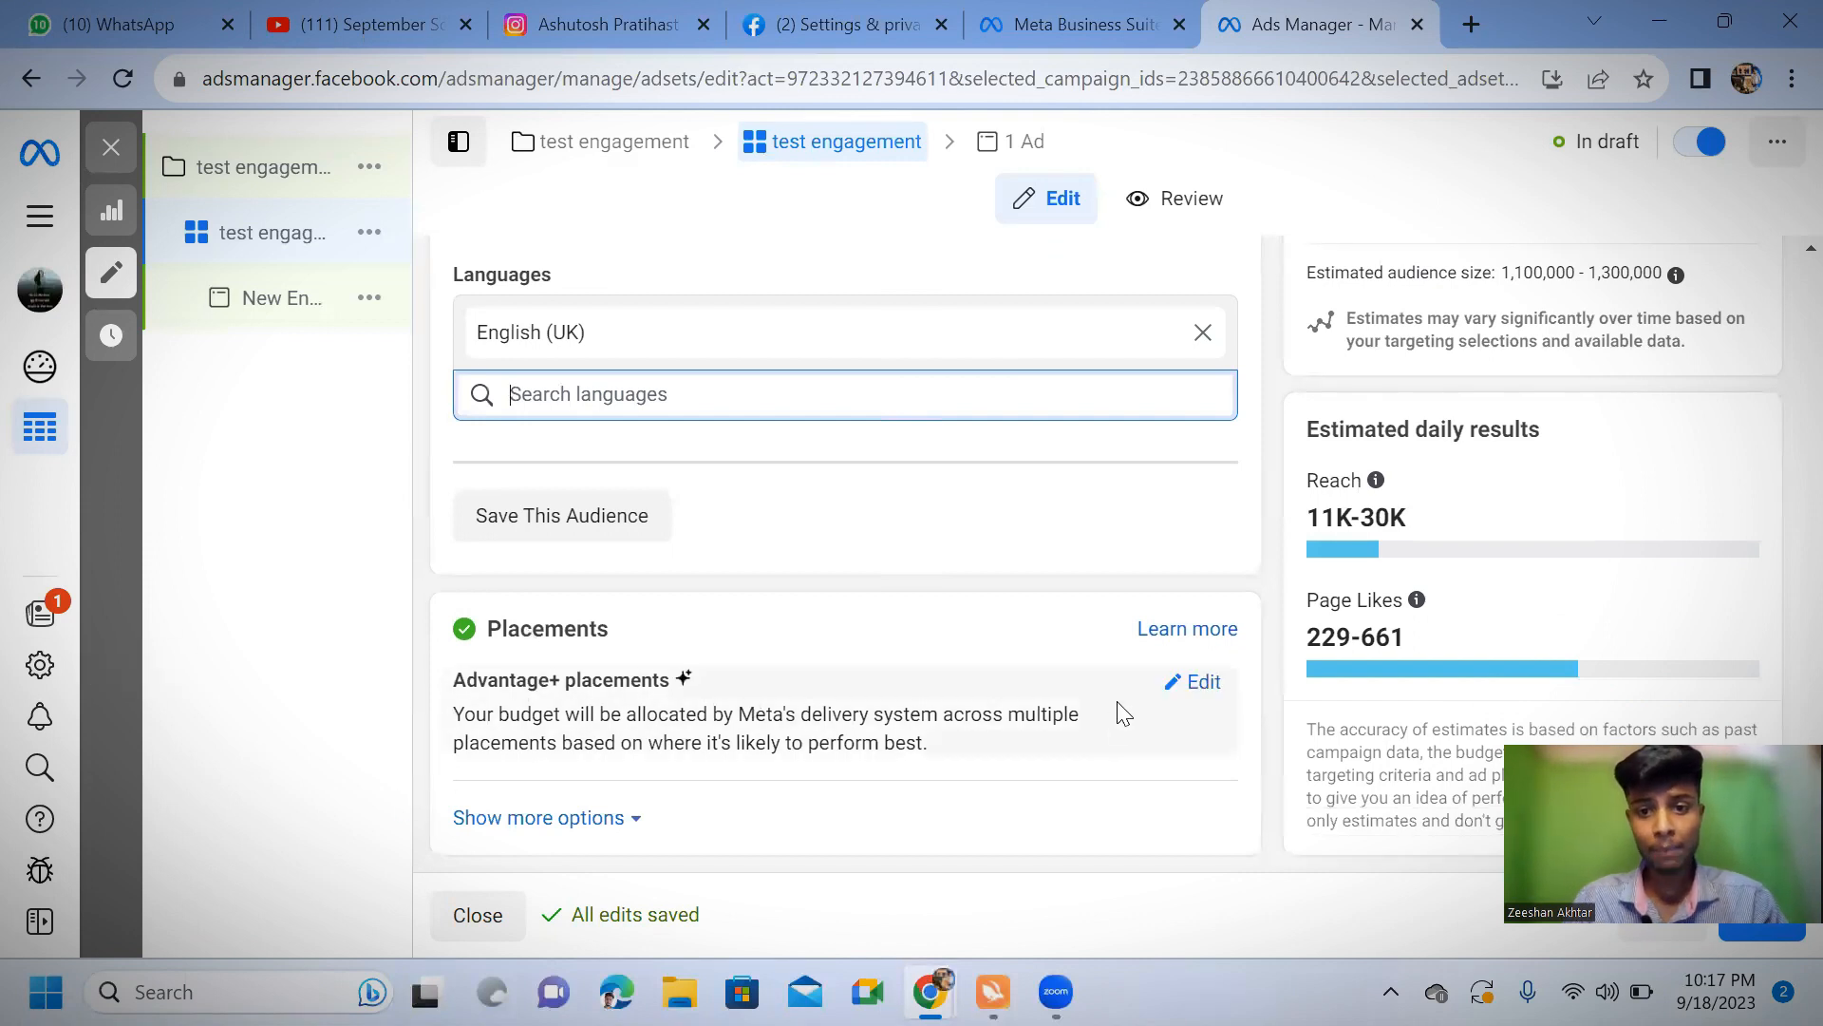
{"action": "left_click", "coordinate": [1174, 689]}
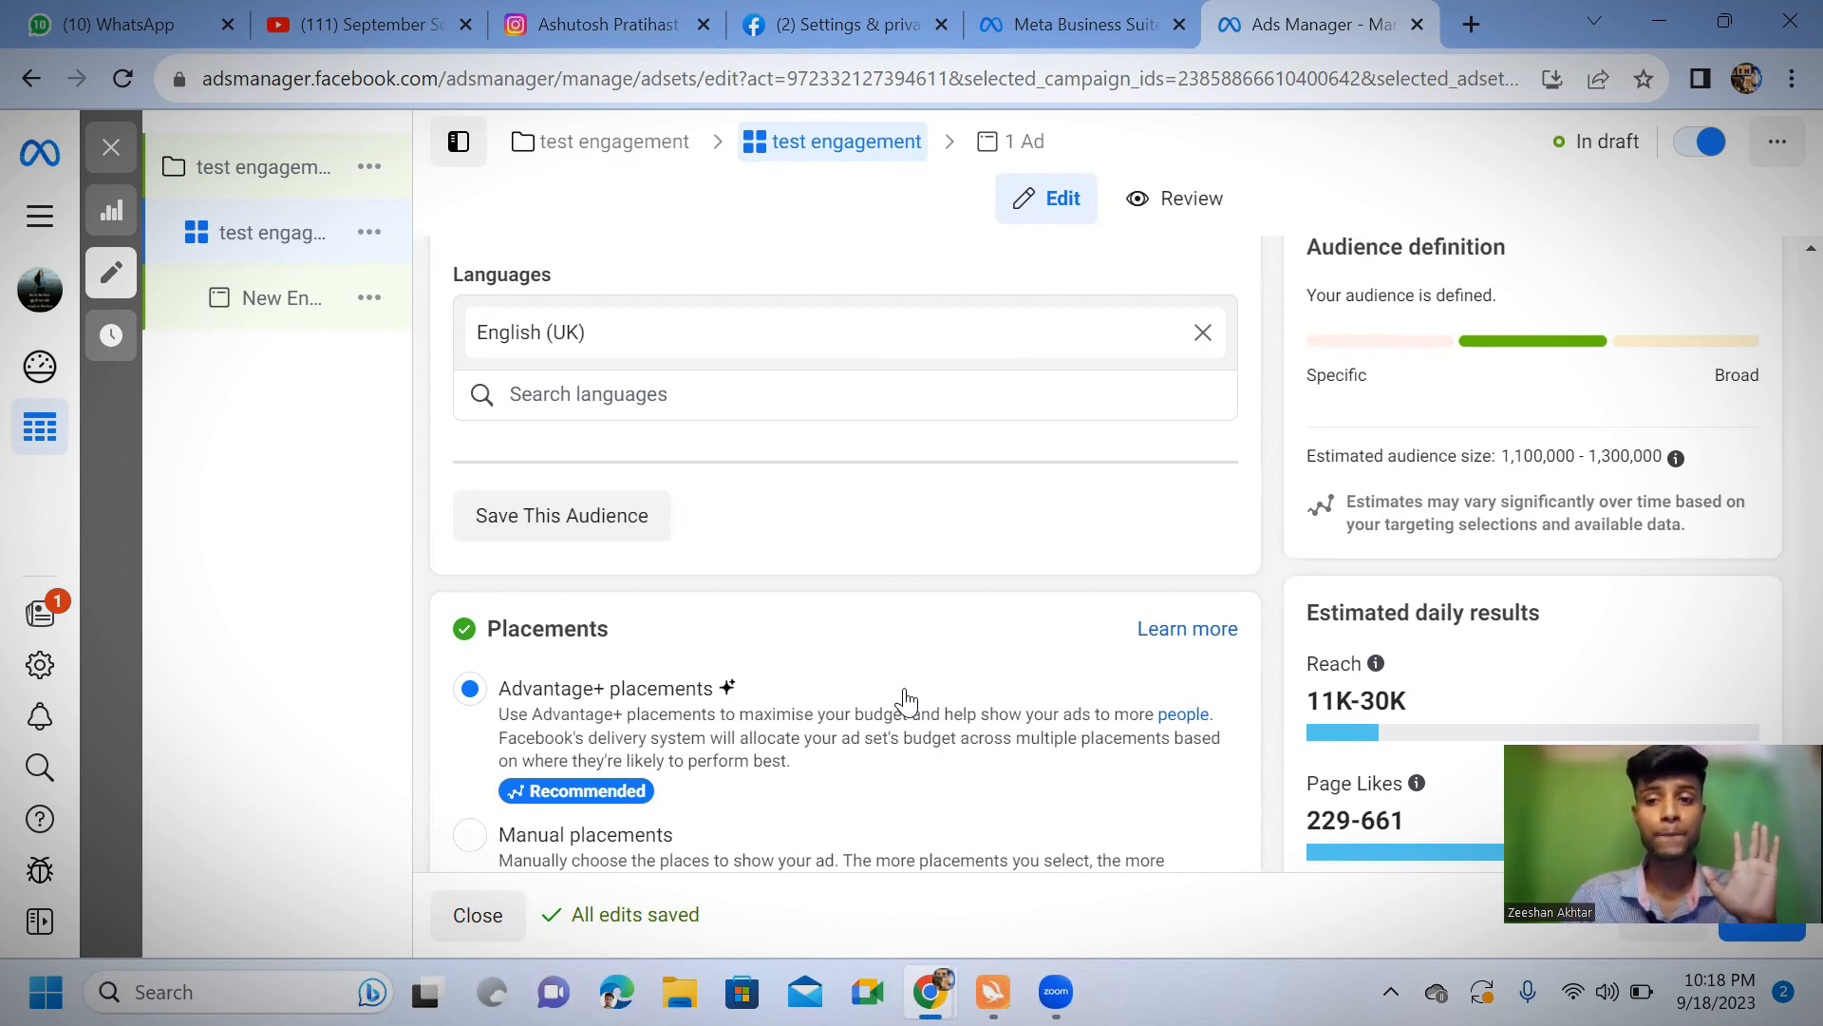
{"action": "scroll", "coordinate": [570, 698], "scroll_direction": "down", "scroll_amount": 2}
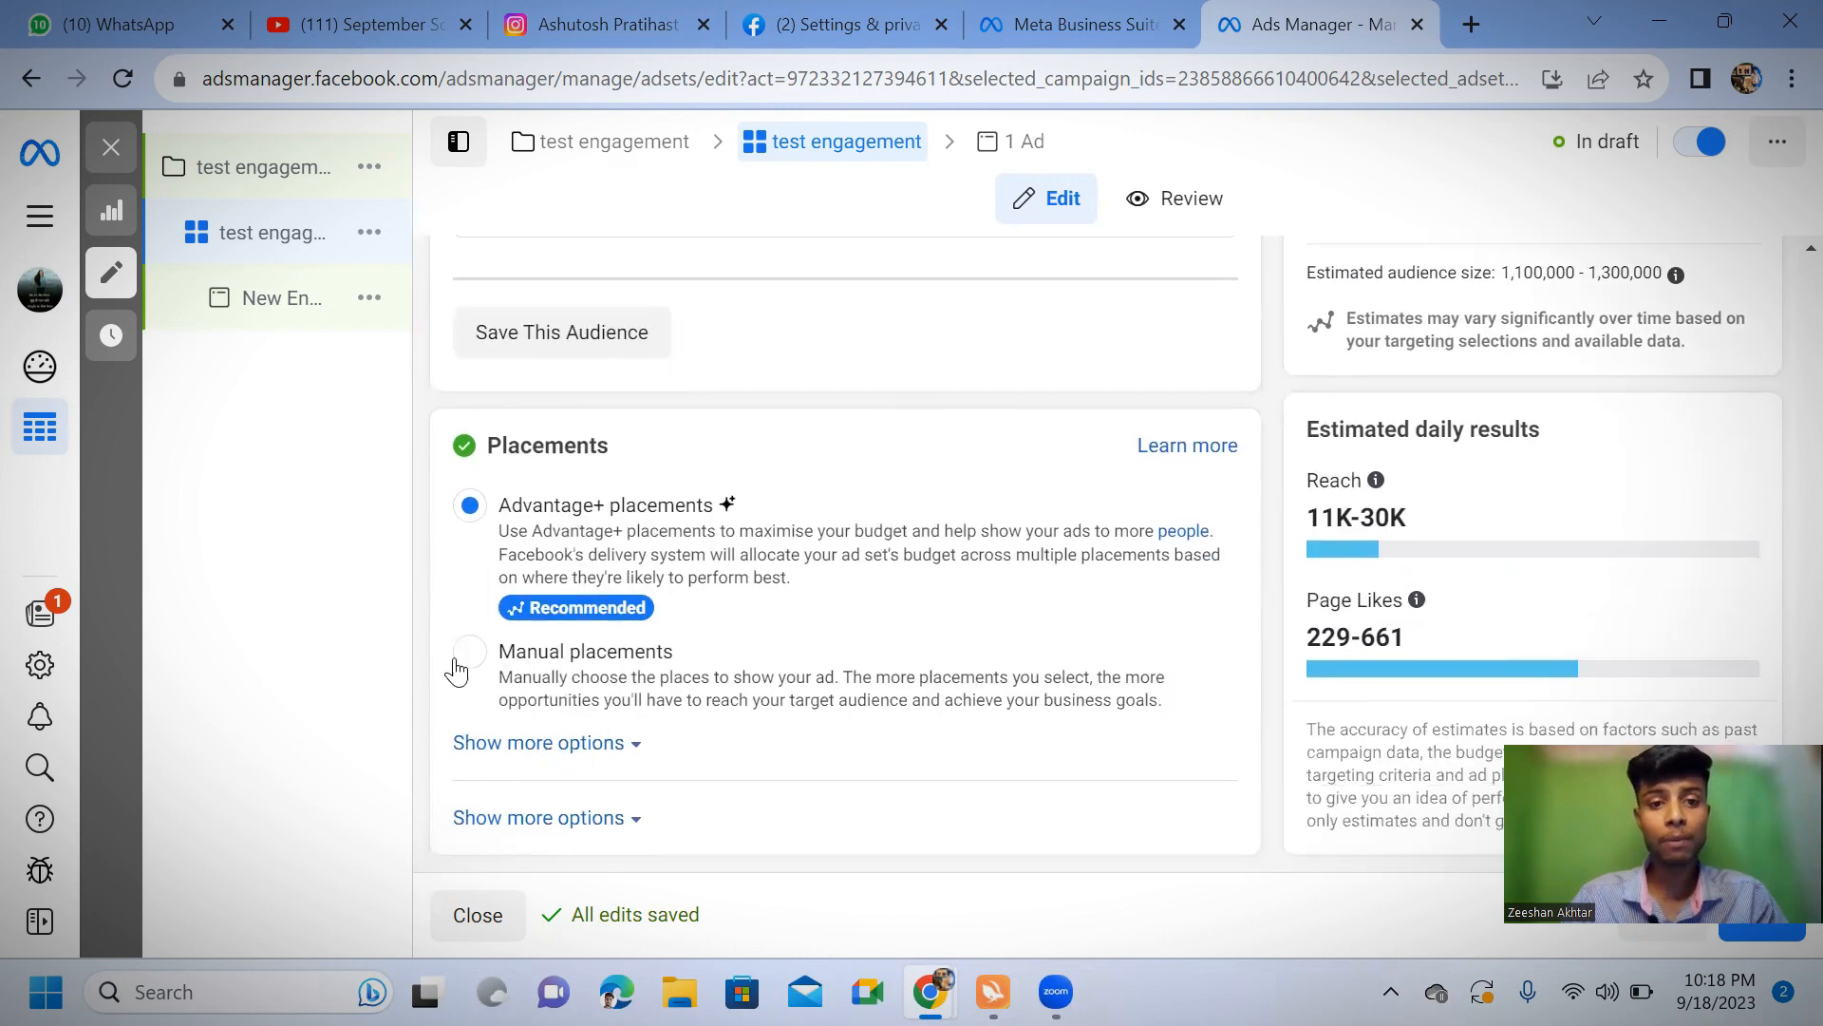
{"action": "left_click", "coordinate": [480, 703]}
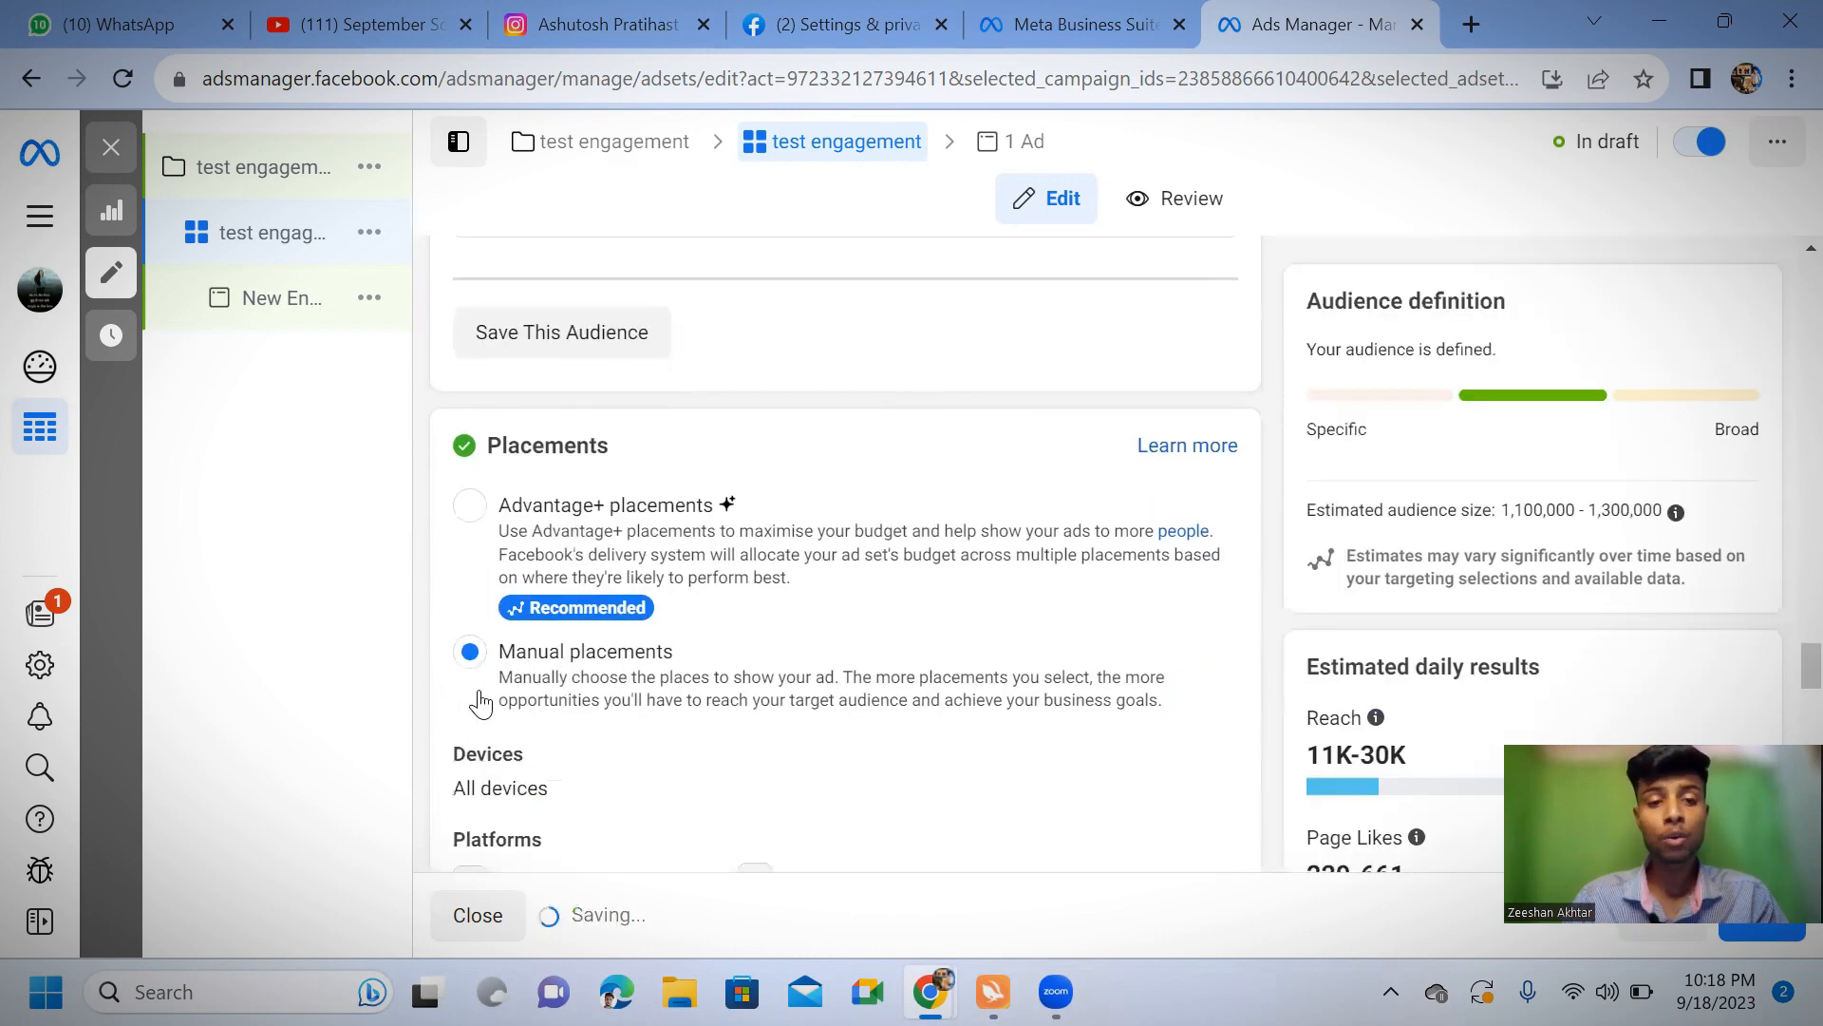
{"action": "scroll", "coordinate": [488, 699], "scroll_direction": "down", "scroll_amount": 7}
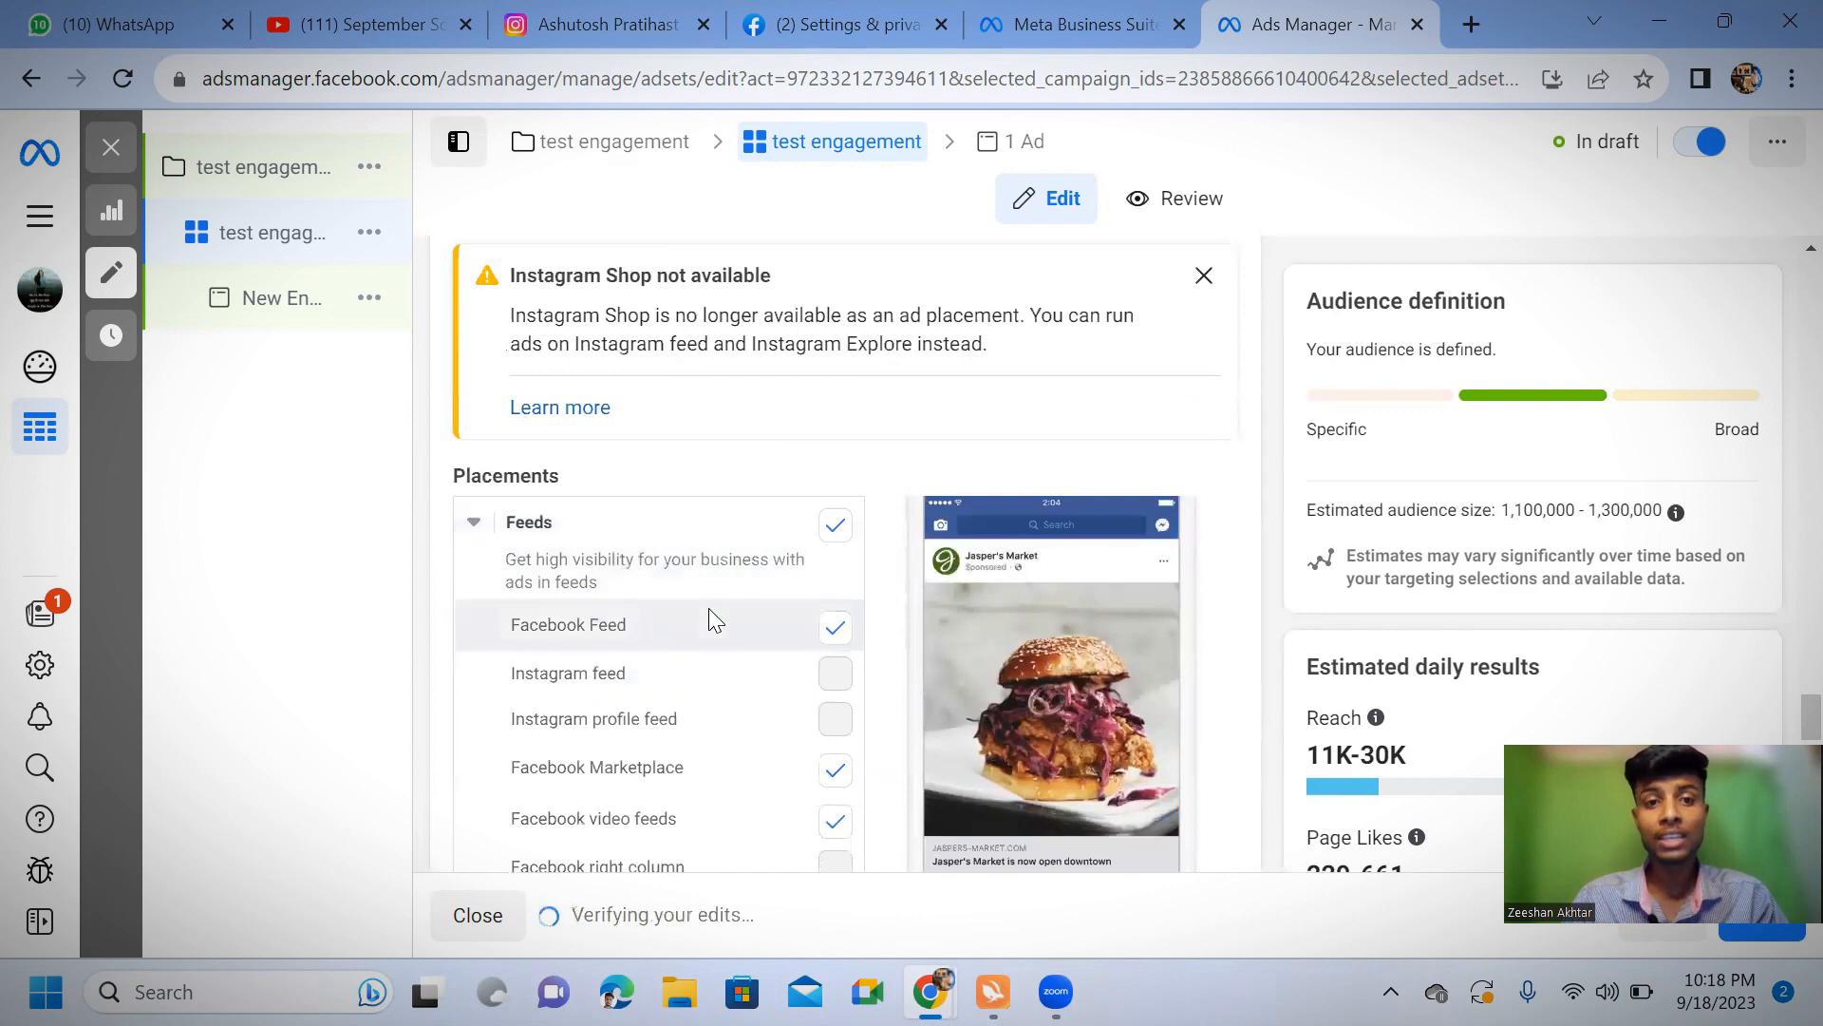
{"action": "scroll", "coordinate": [710, 619], "scroll_direction": "up", "scroll_amount": 5}
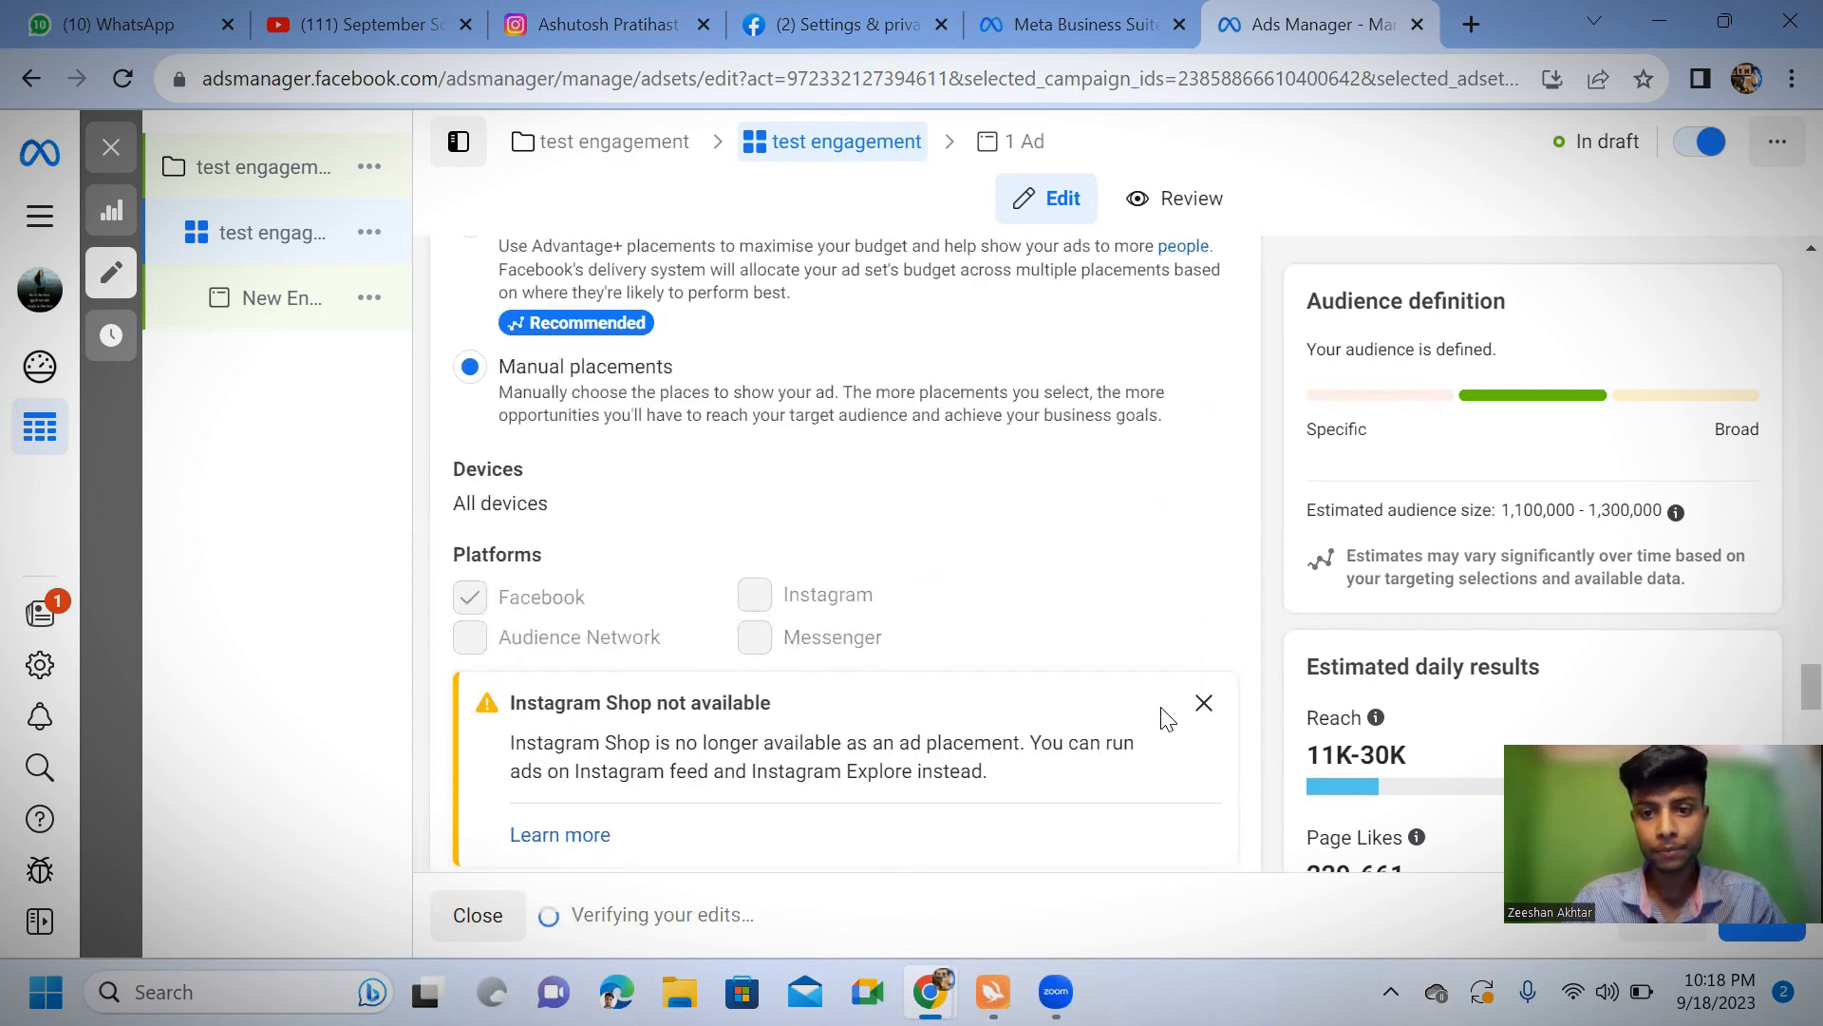
{"action": "left_click", "coordinate": [1203, 703]}
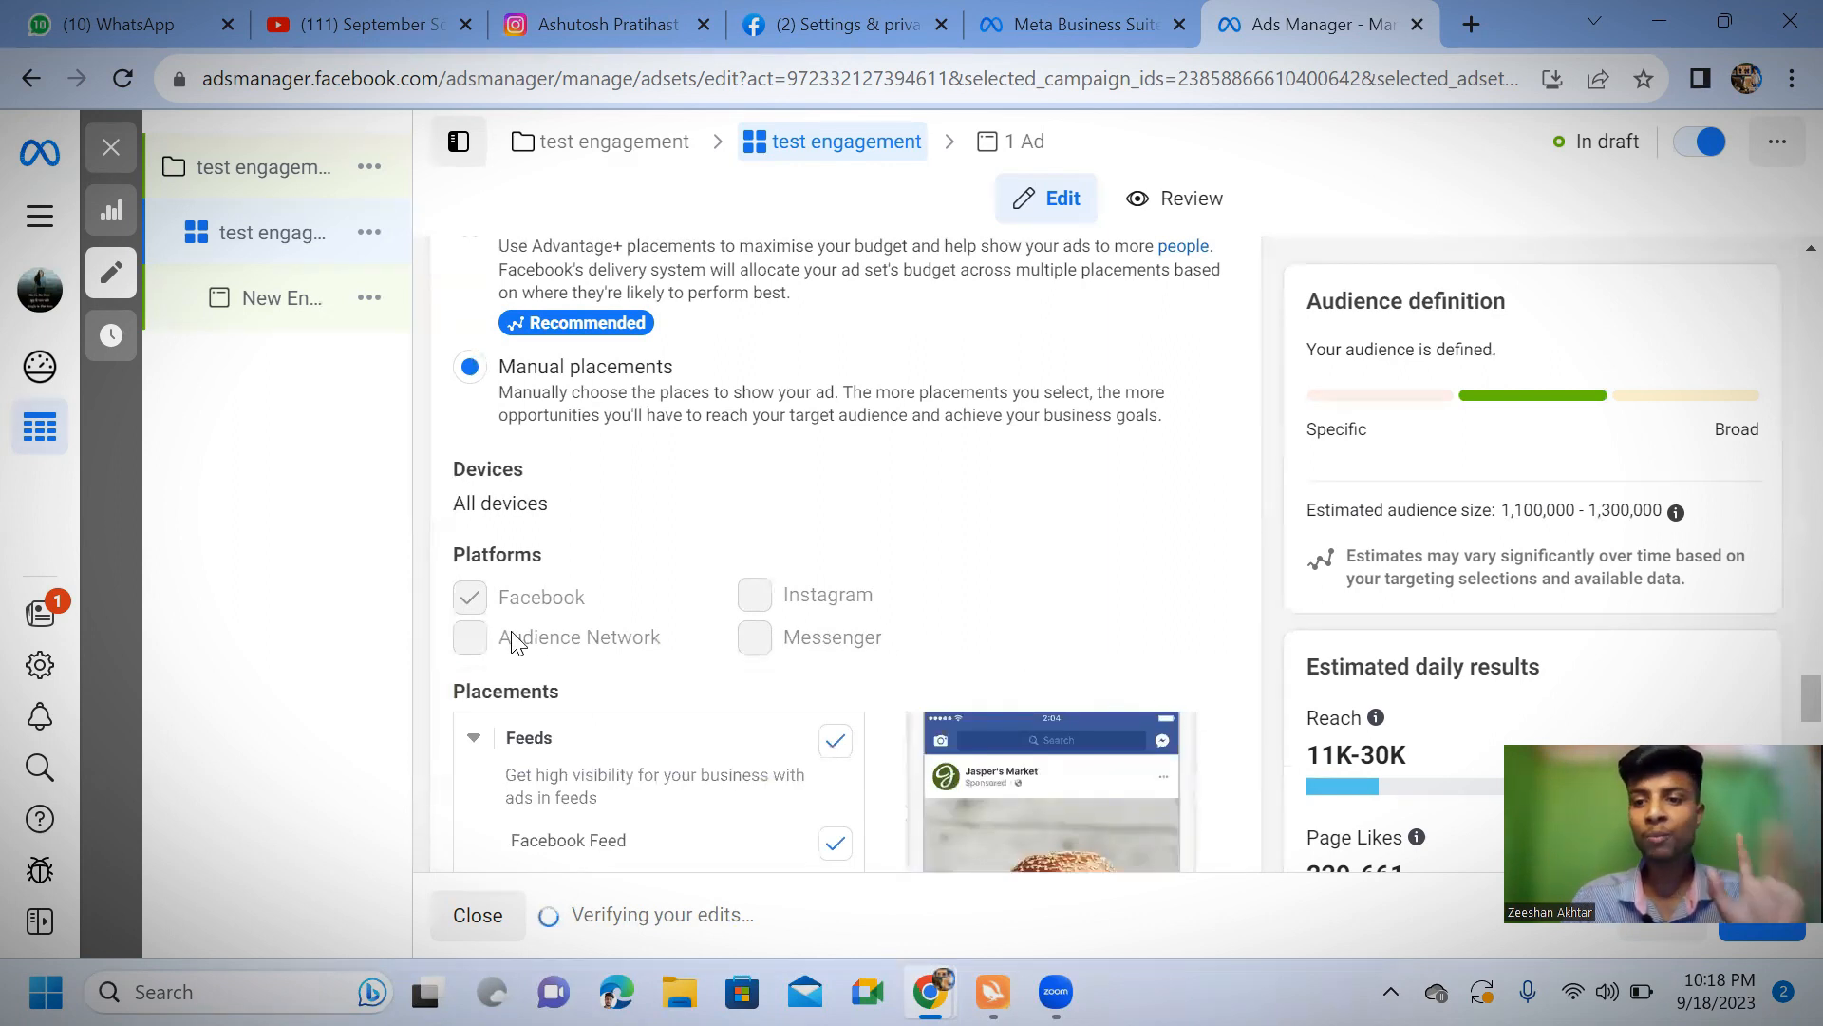
Try On your ad as the ad set's conversion location
{"action": "scroll", "coordinate": [514, 642], "scroll_direction": "up", "scroll_amount": 15}
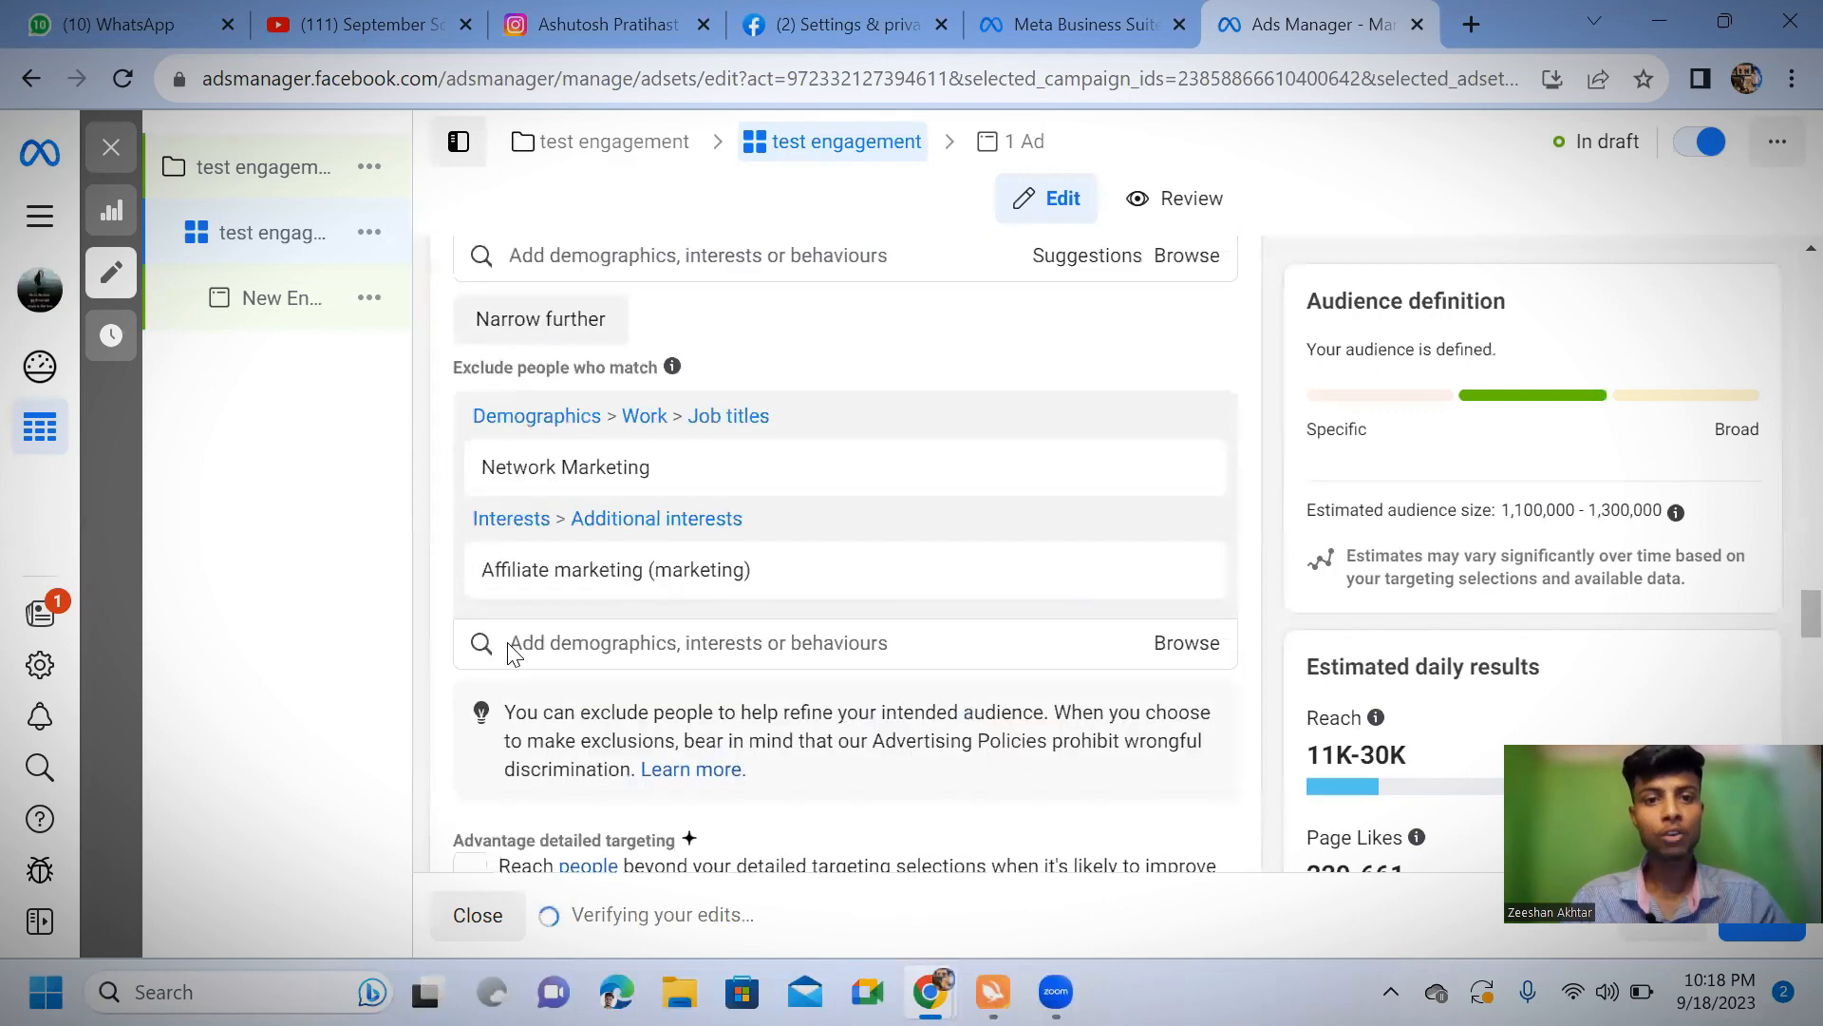
{"action": "scroll", "coordinate": [513, 655], "scroll_direction": "up", "scroll_amount": 15}
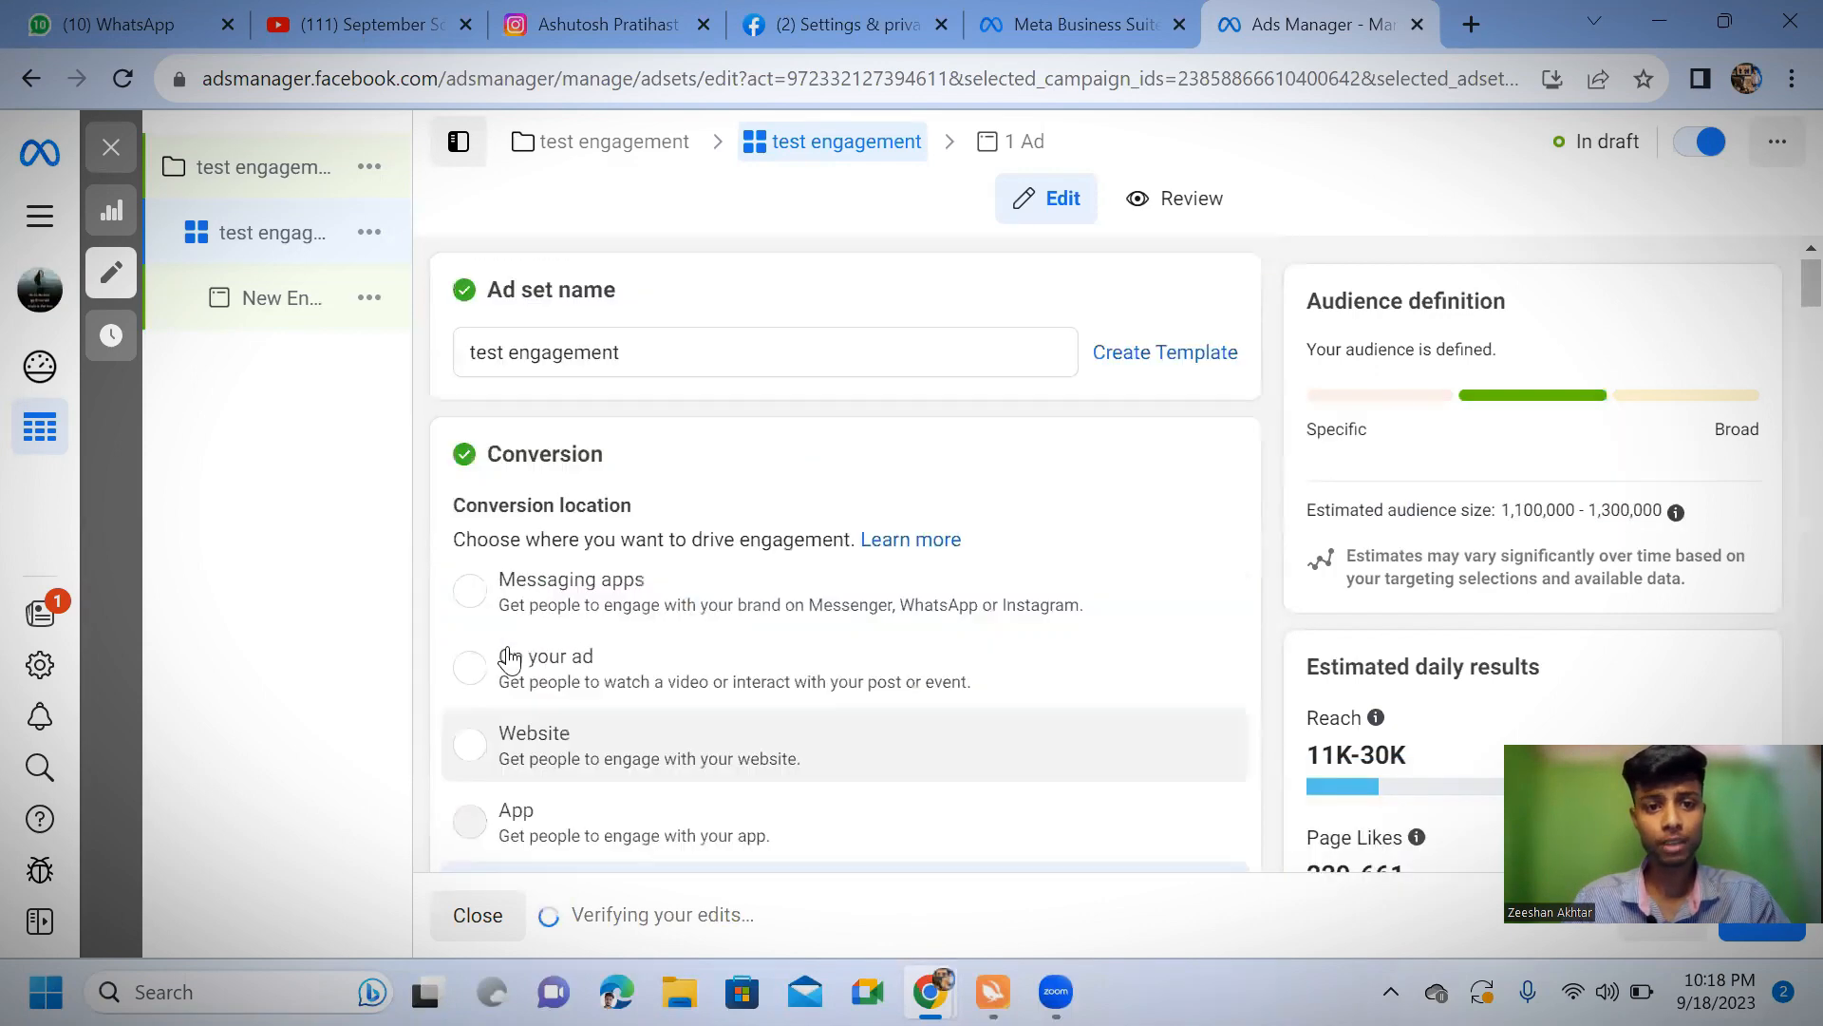
{"action": "scroll", "coordinate": [510, 661], "scroll_direction": "down", "scroll_amount": 1}
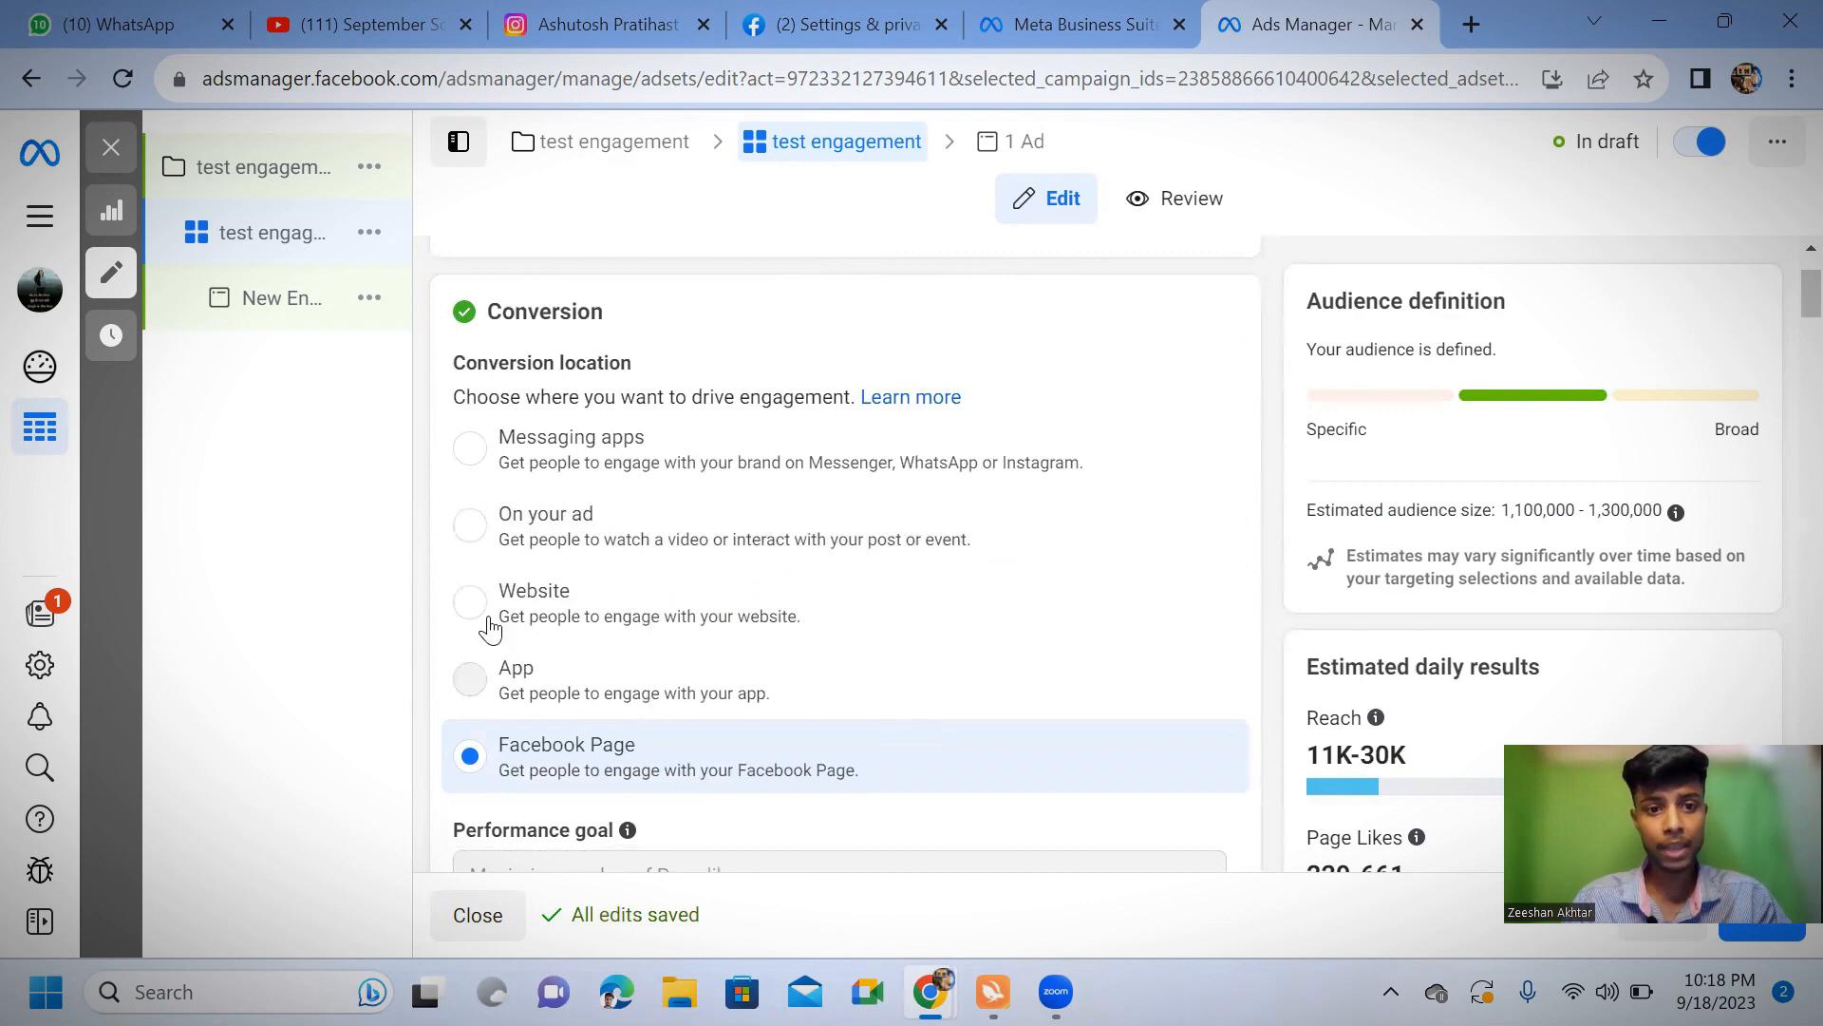
{"action": "left_click", "coordinate": [465, 548]}
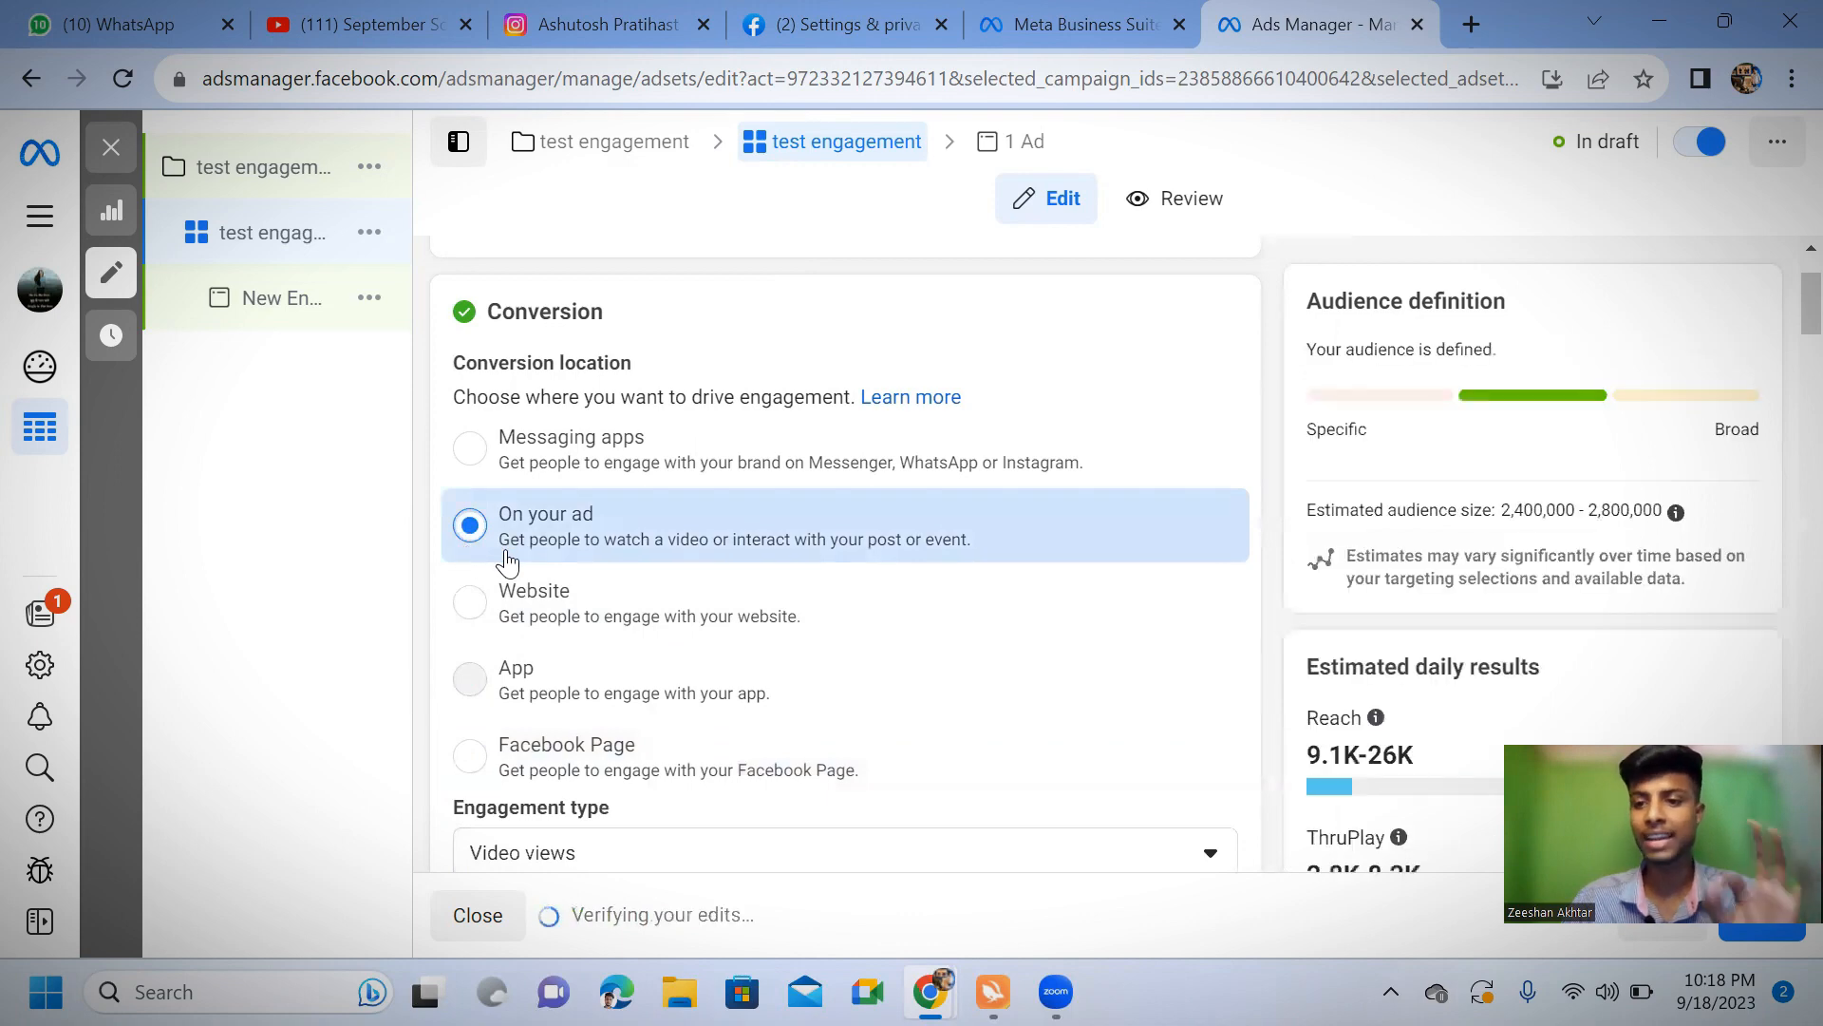
{"action": "scroll", "coordinate": [508, 562], "scroll_direction": "down", "scroll_amount": 10}
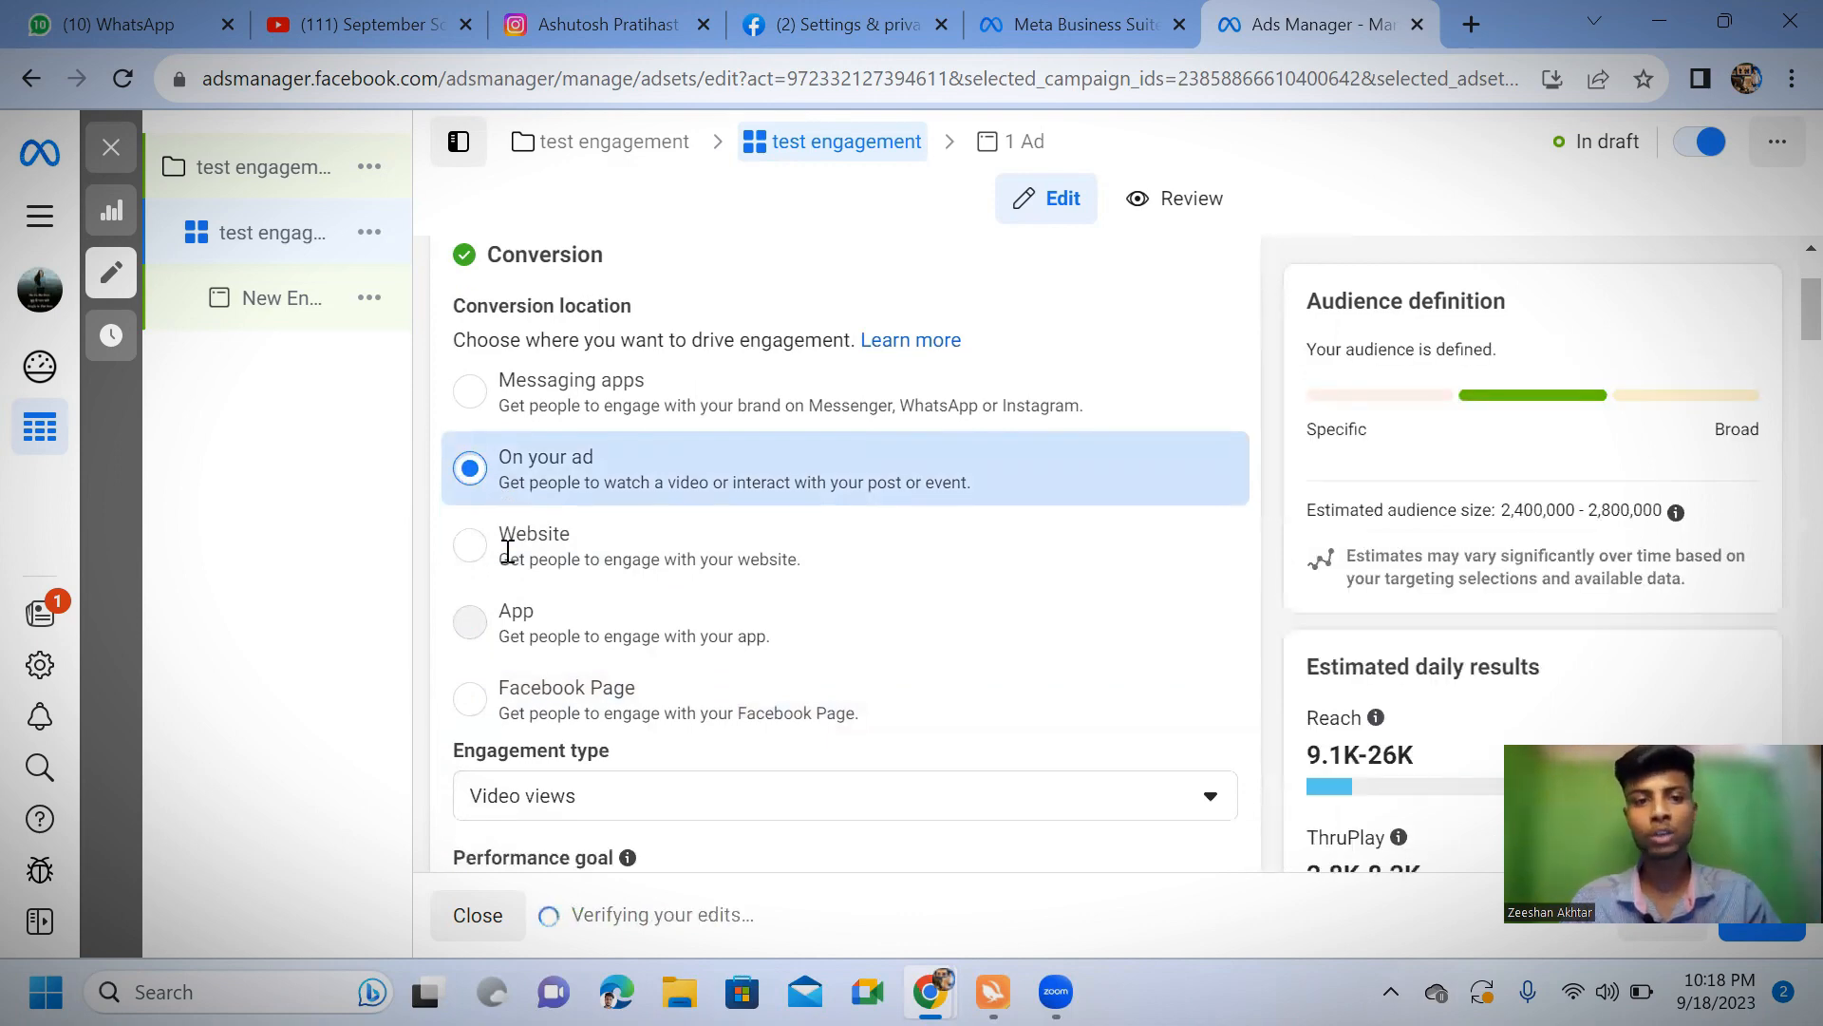
Select manual placements for the On your ad conversion location and look through the feed placements it offers
{"action": "scroll", "coordinate": [514, 608], "scroll_direction": "down", "scroll_amount": 15}
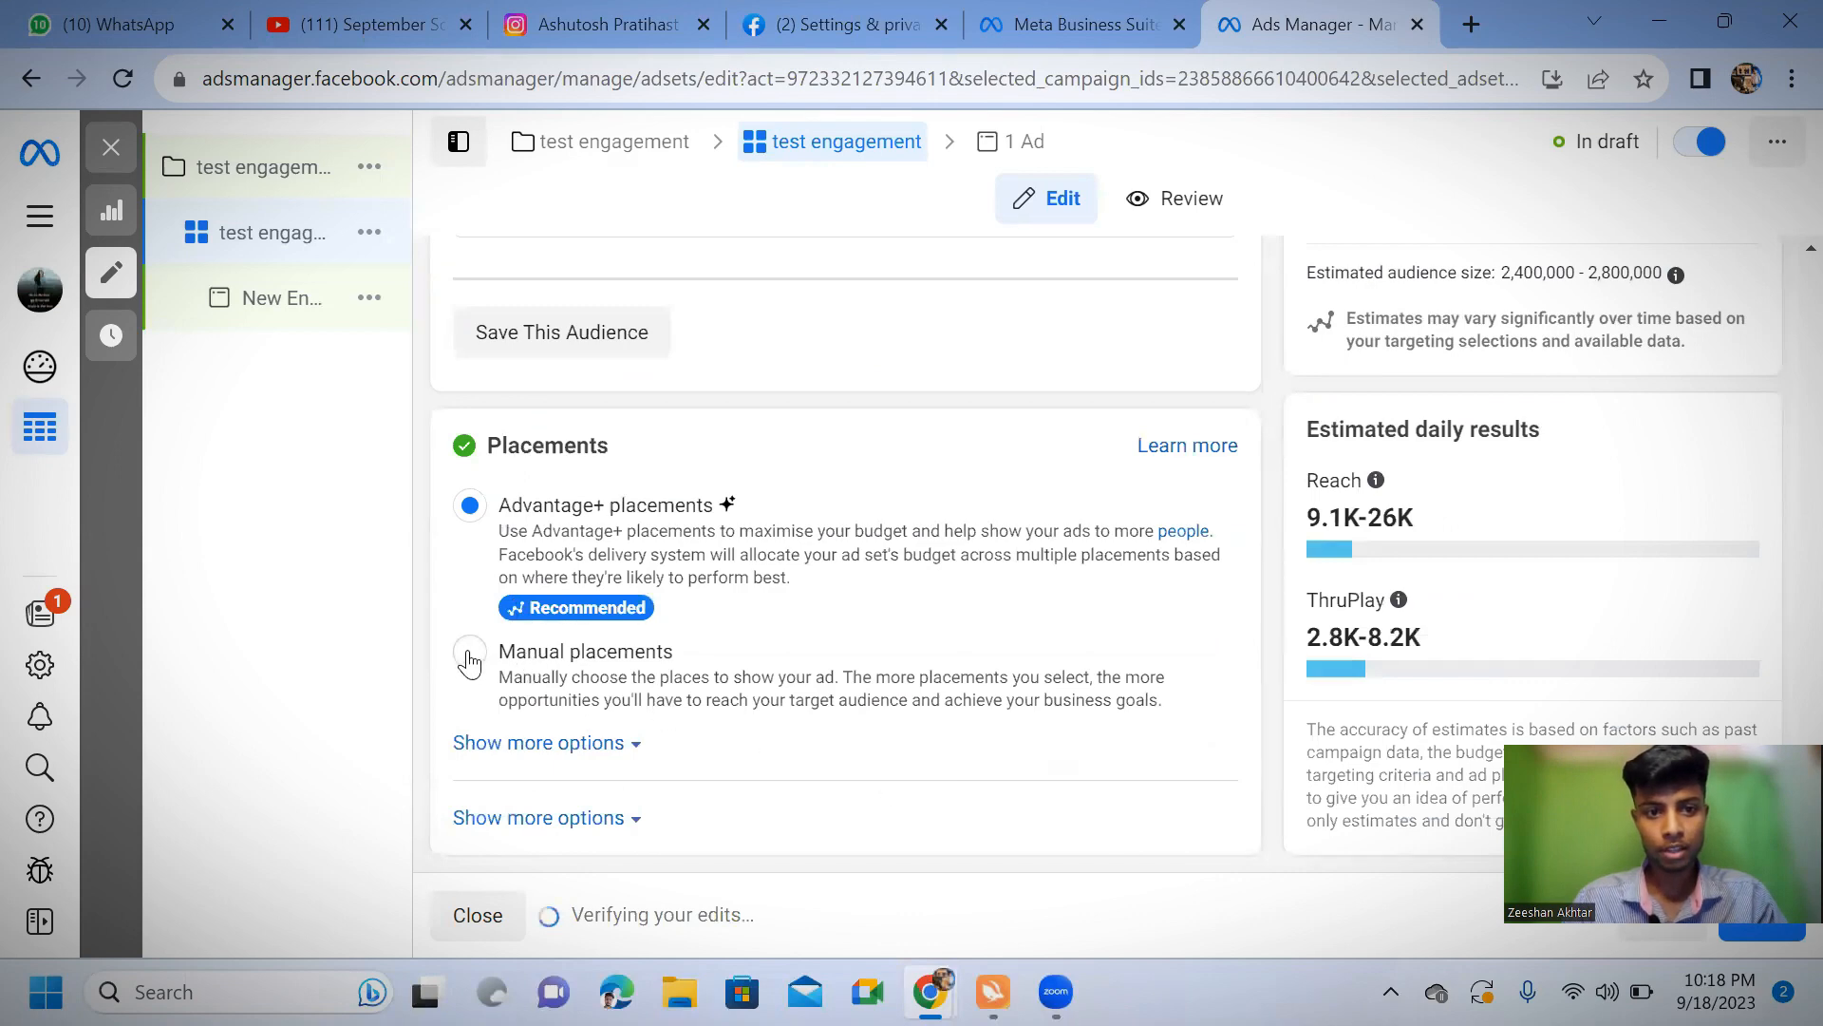
{"action": "left_click", "coordinate": [561, 659]}
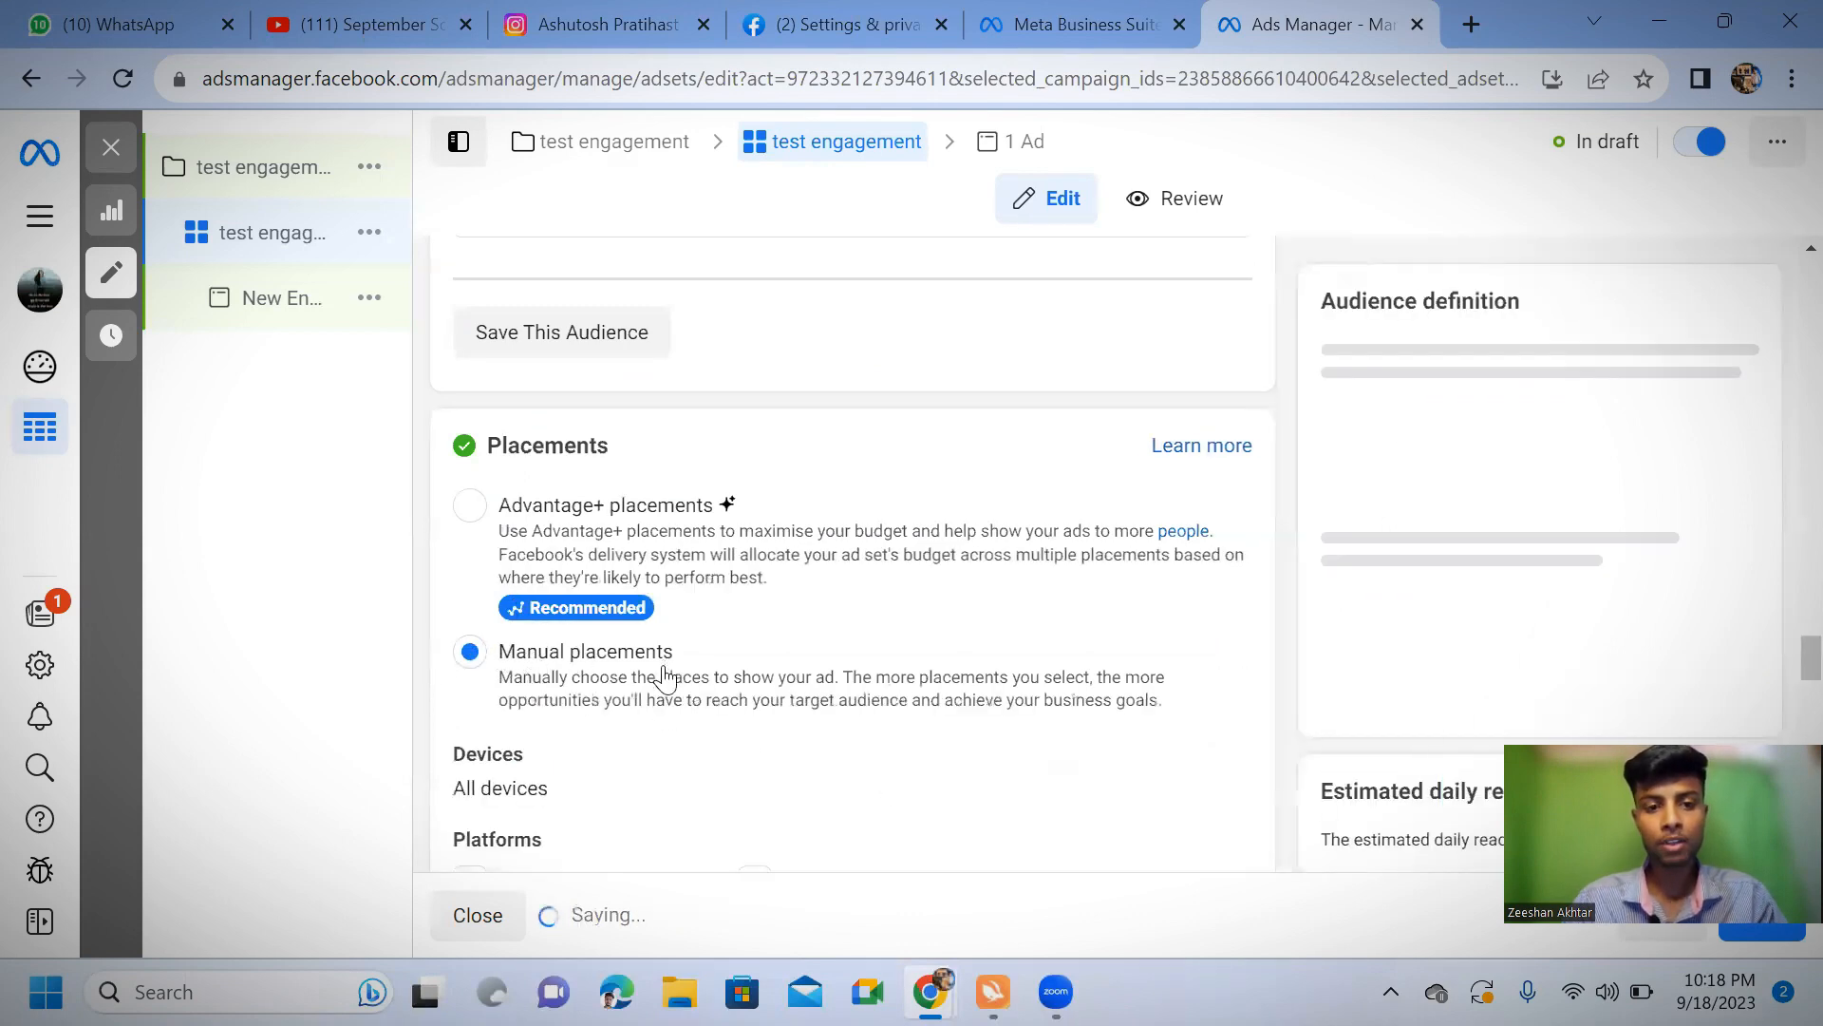
{"action": "scroll", "coordinate": [546, 680], "scroll_direction": "down", "scroll_amount": 5}
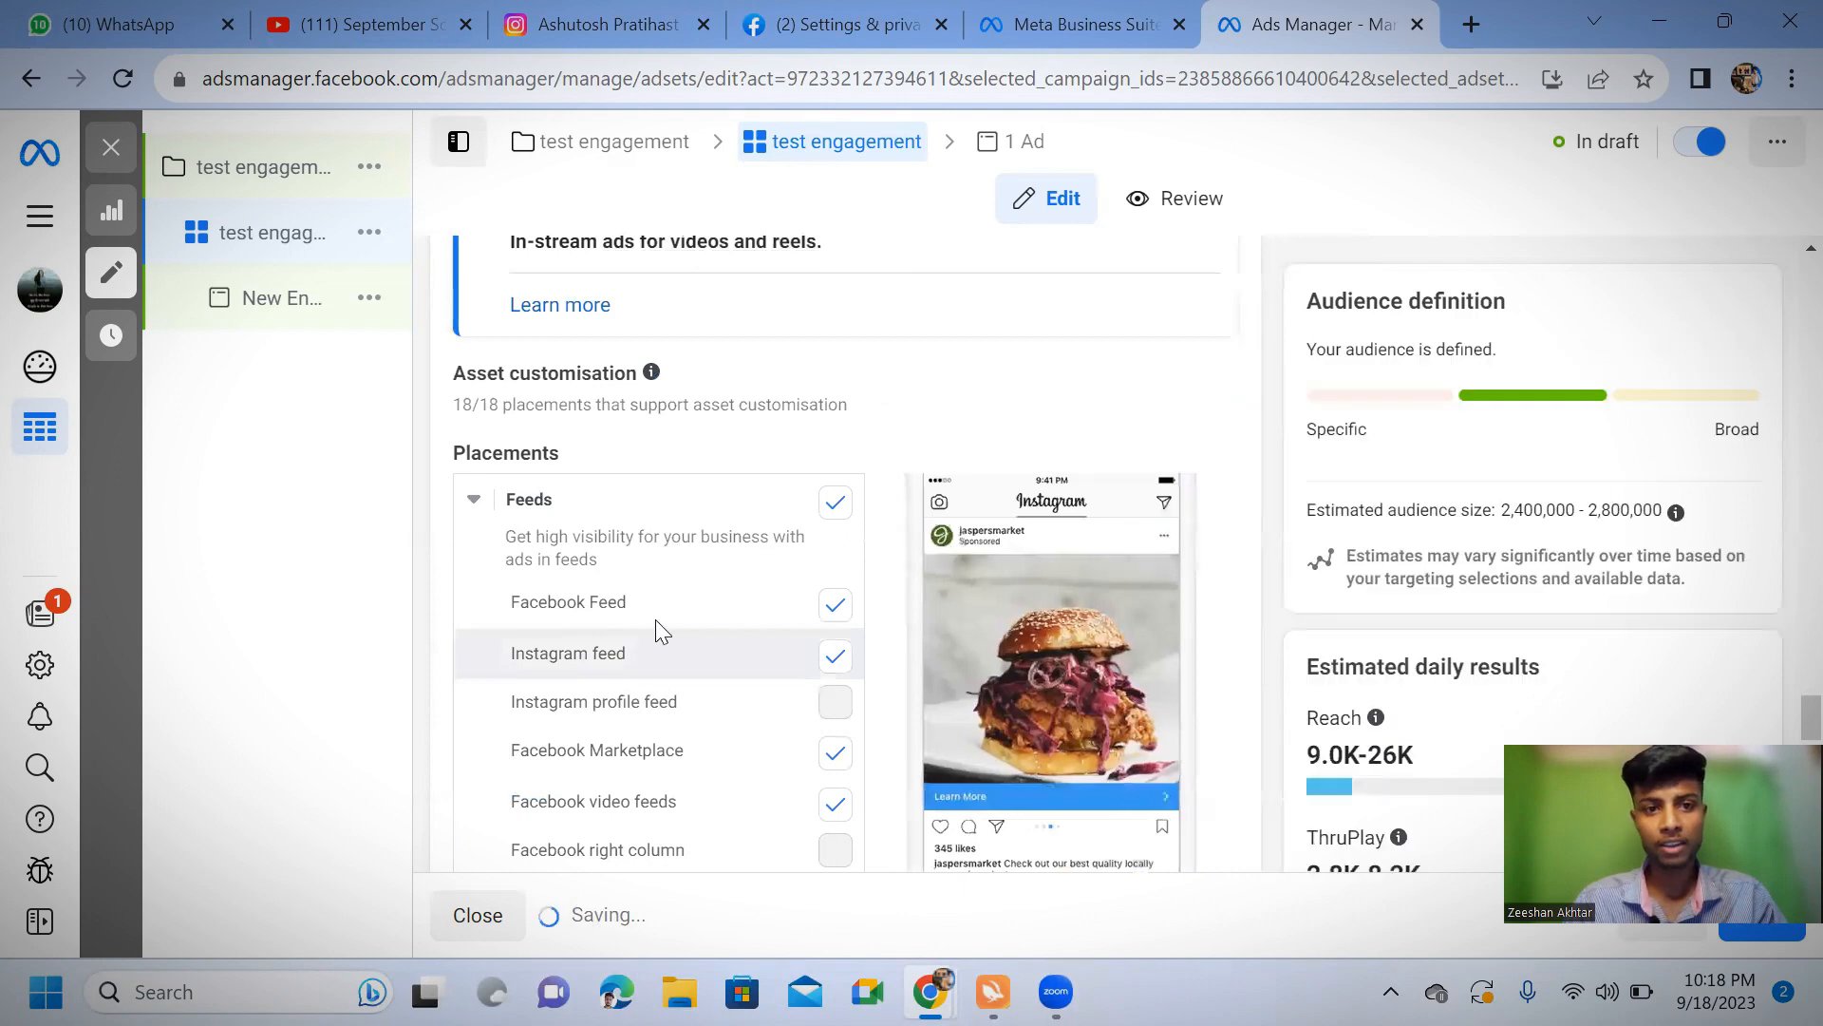
Set the ad set's conversion location back to Facebook Page
{"action": "scroll", "coordinate": [655, 627], "scroll_direction": "up", "scroll_amount": 10}
{"action": "scroll", "coordinate": [661, 645], "scroll_direction": "up", "scroll_amount": 15}
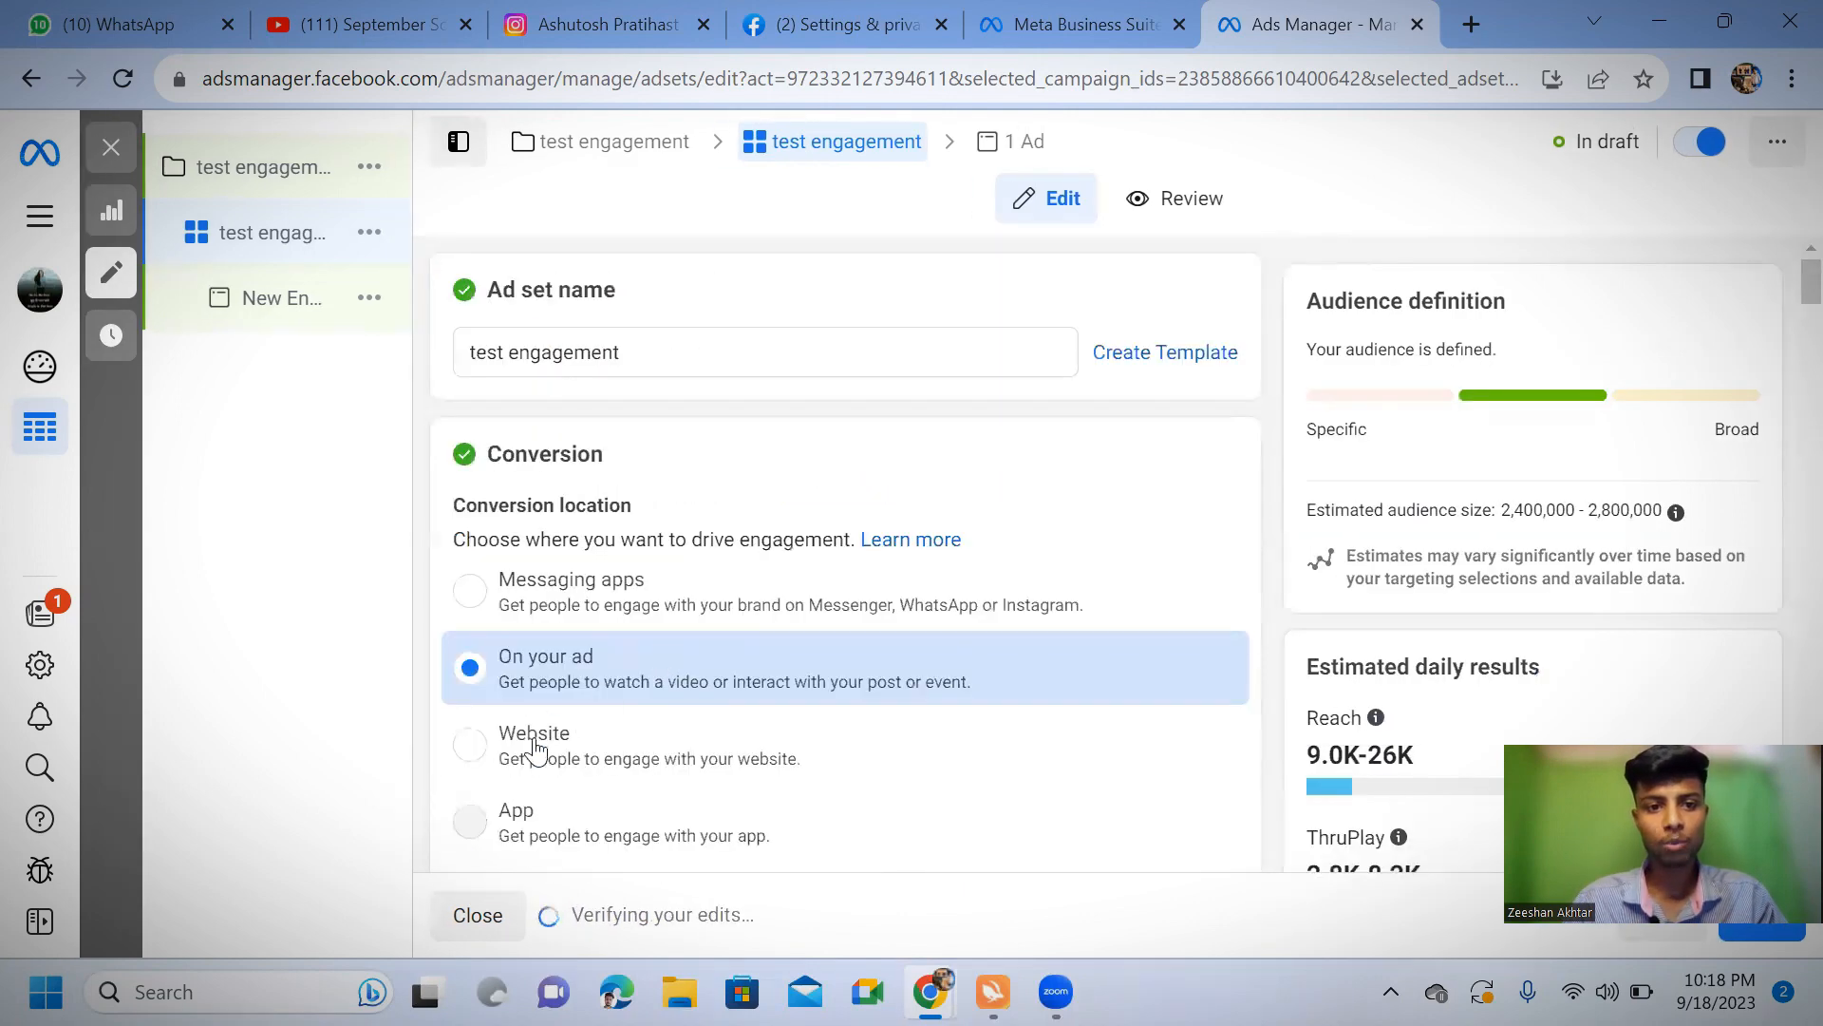
{"action": "scroll", "coordinate": [512, 764], "scroll_direction": "down", "scroll_amount": 4}
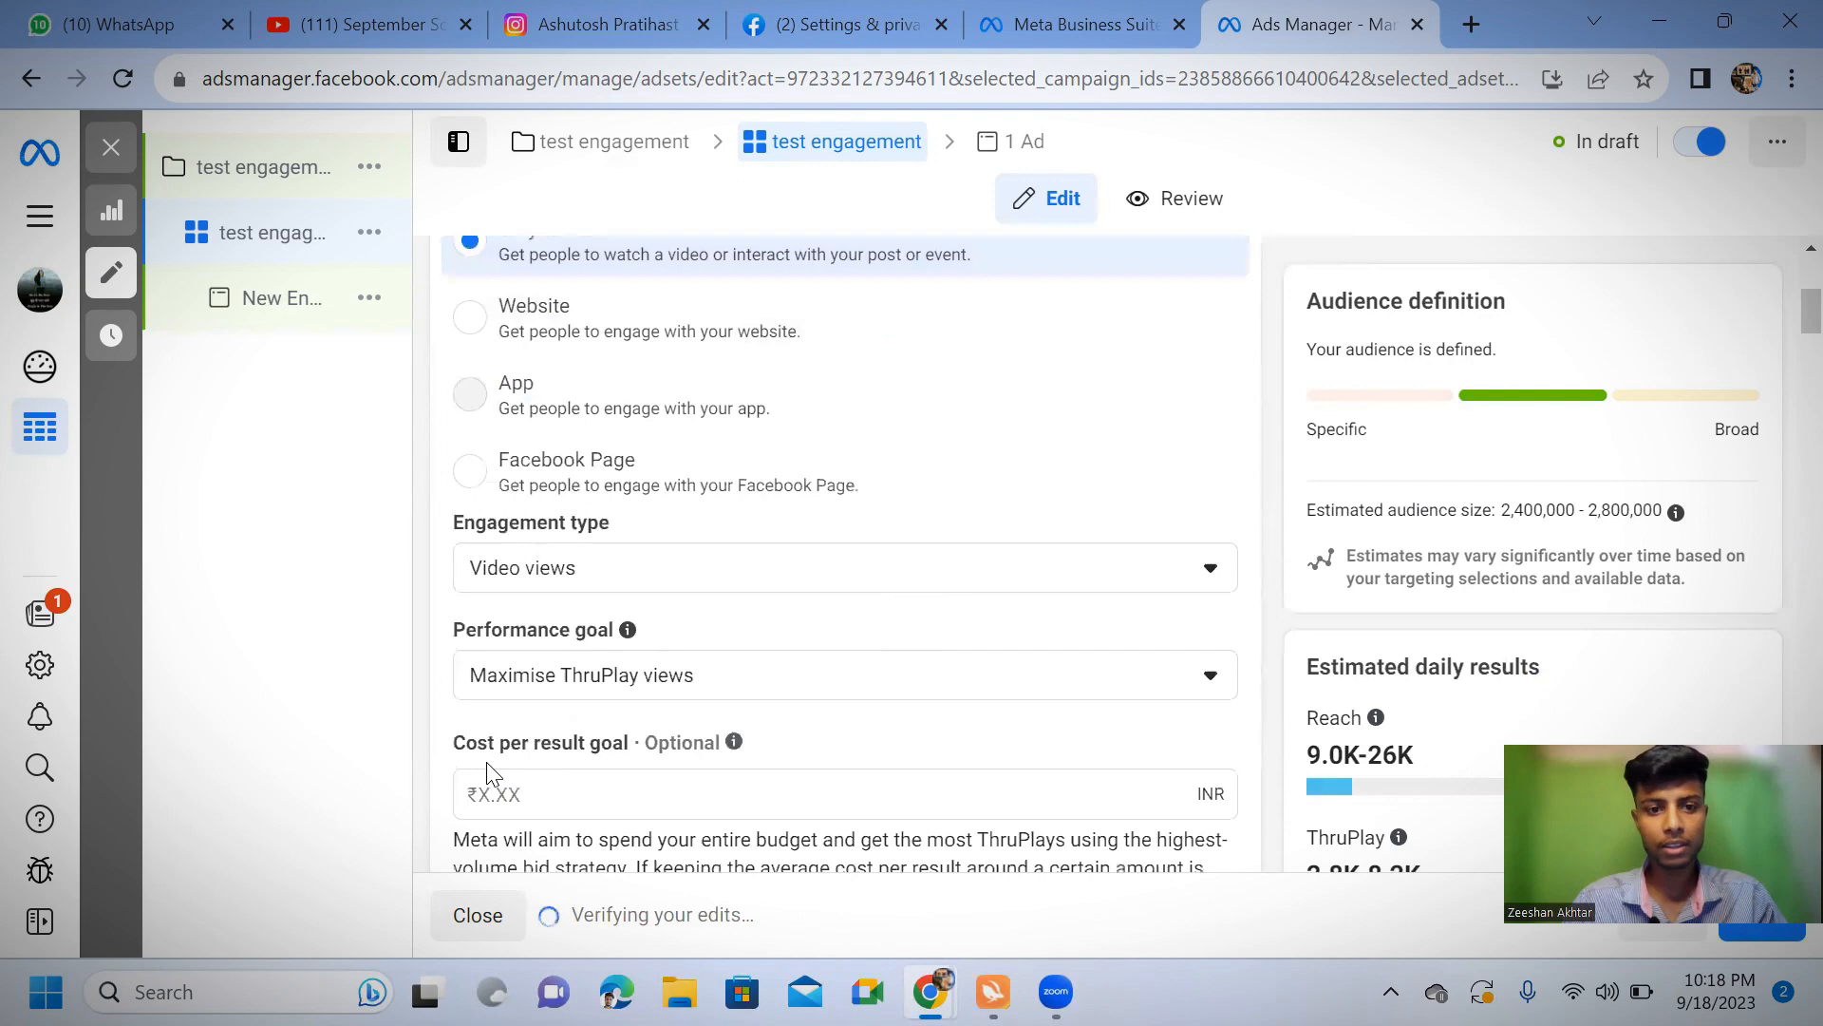
{"action": "left_click", "coordinate": [468, 467]}
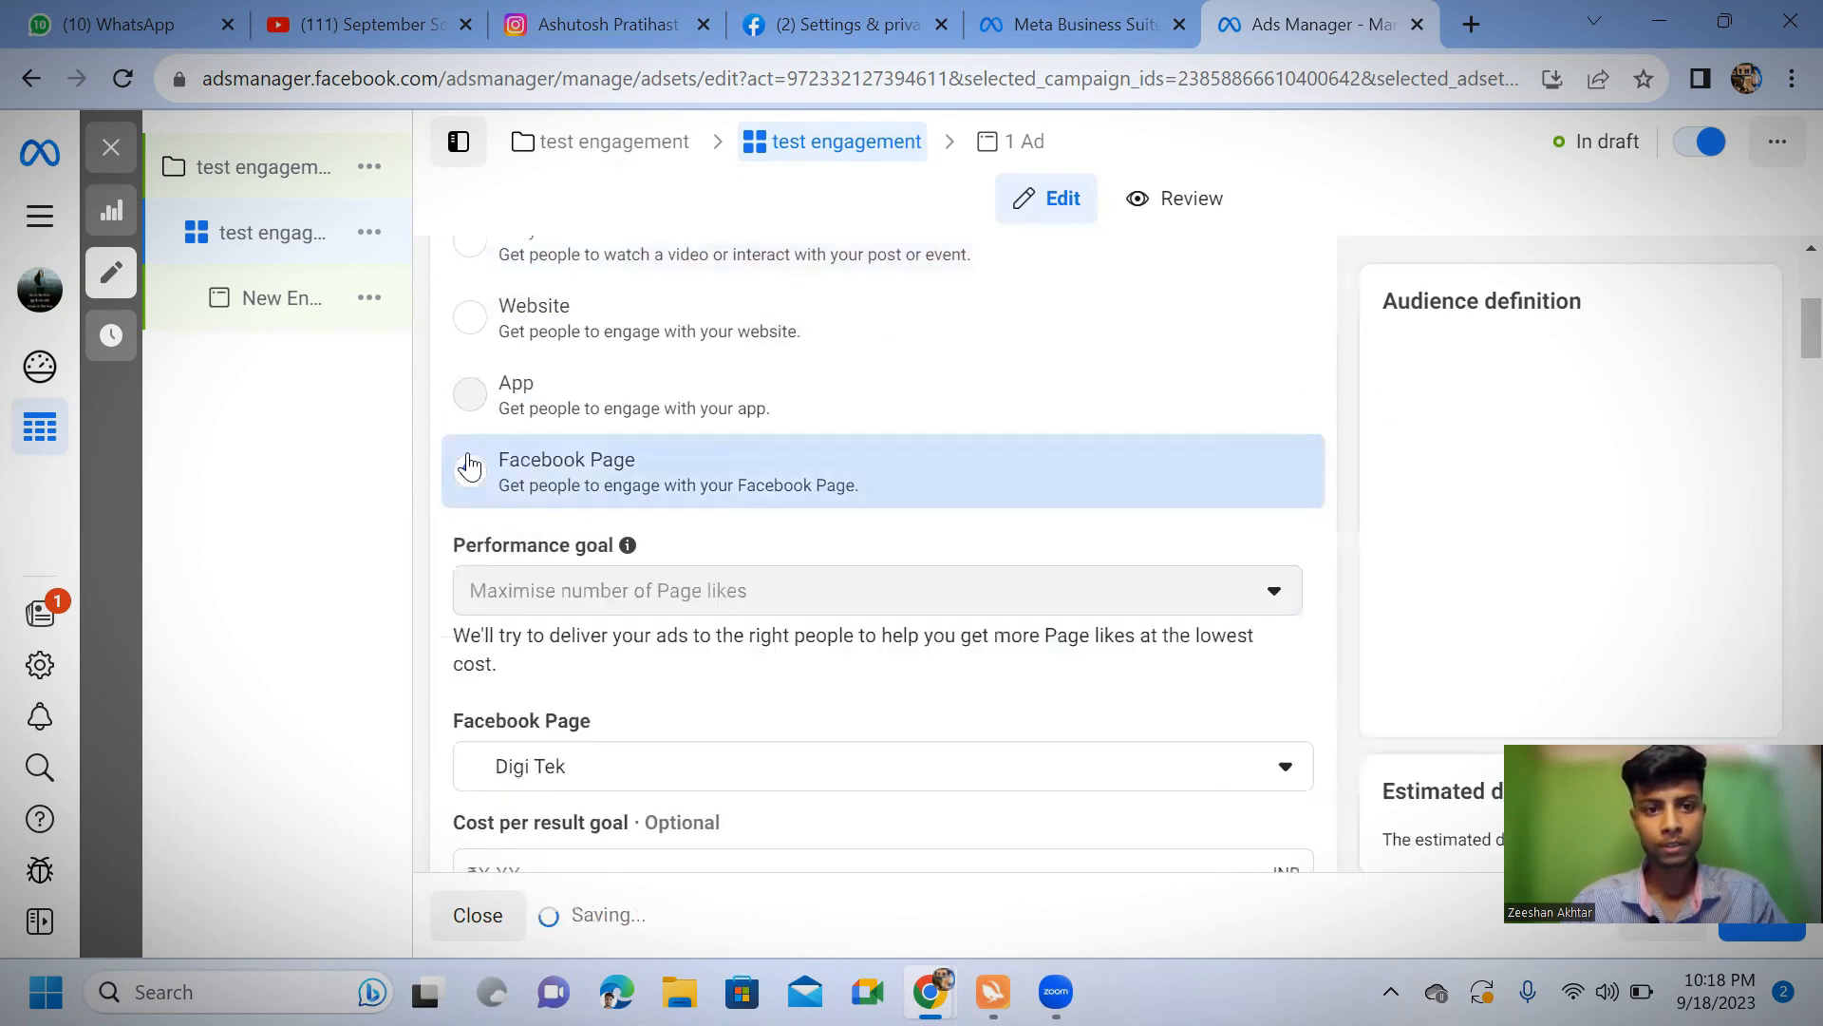
Set the ad set's daily budget to 867 INR
{"action": "scroll", "coordinate": [692, 656], "scroll_direction": "down", "scroll_amount": 8}
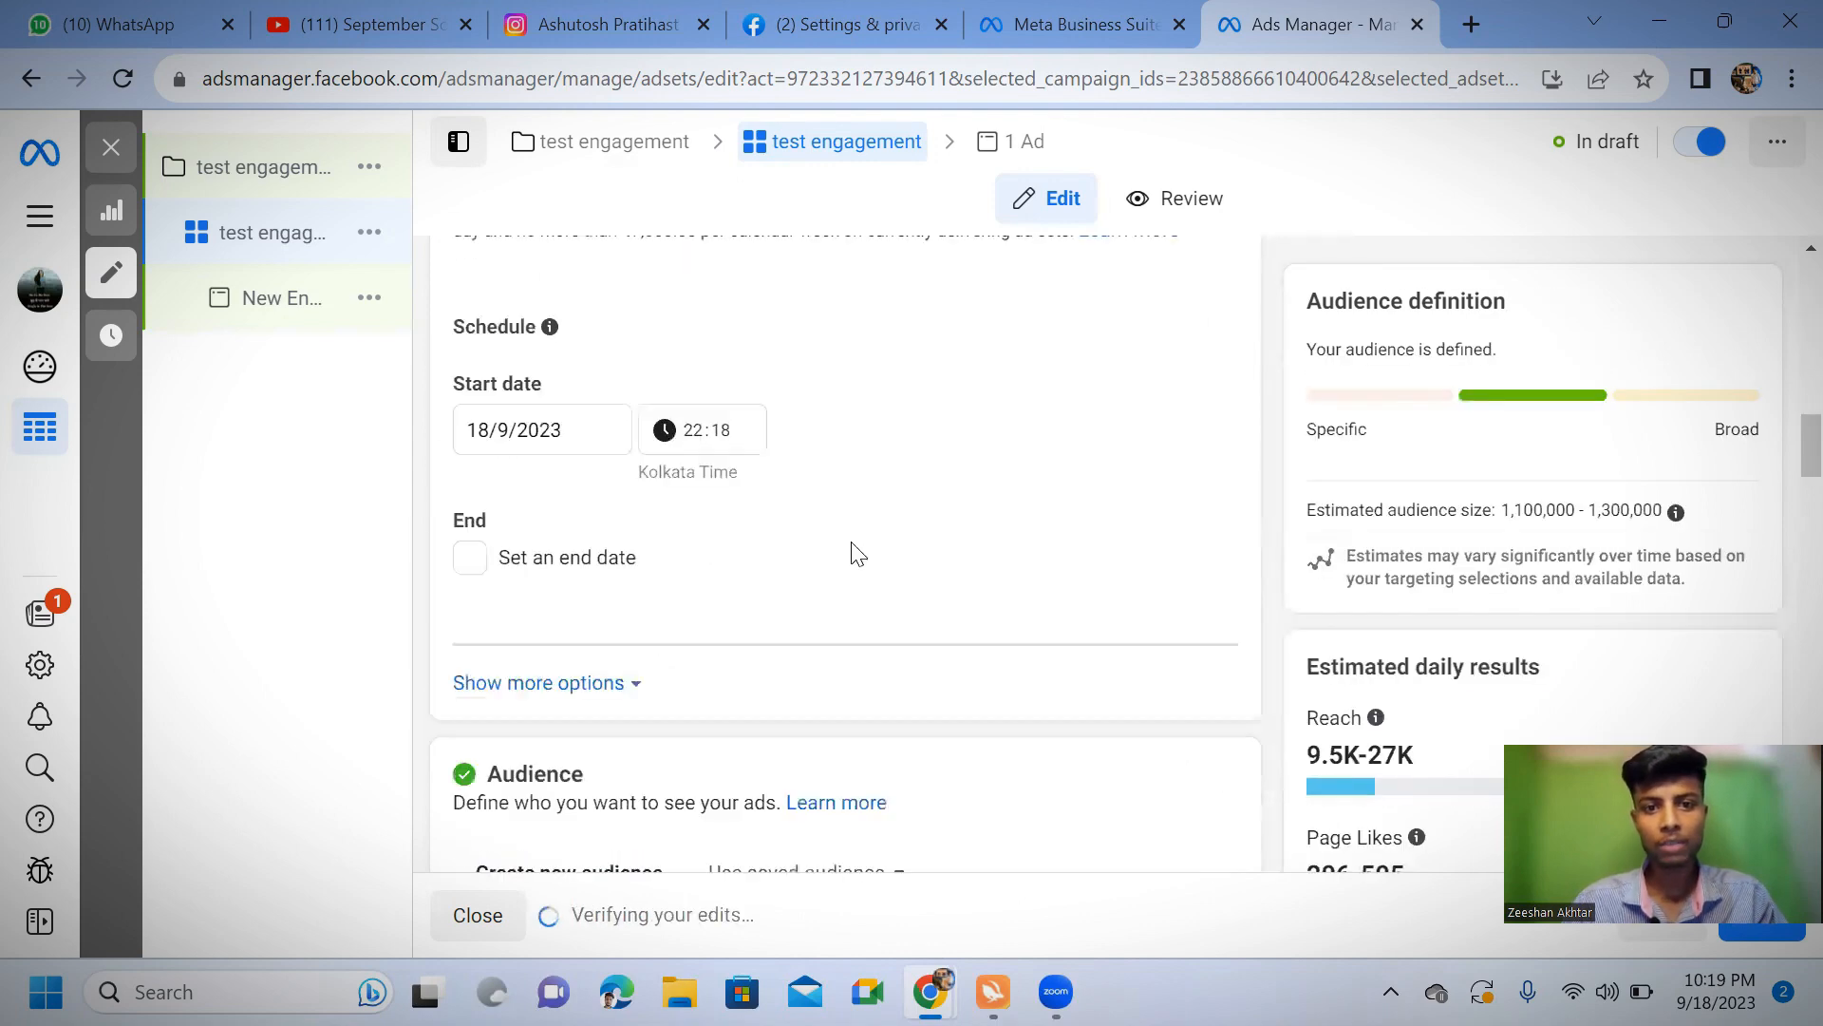
{"action": "scroll", "coordinate": [854, 549], "scroll_direction": "up", "scroll_amount": 3}
{"action": "left_click", "coordinate": [997, 581]}
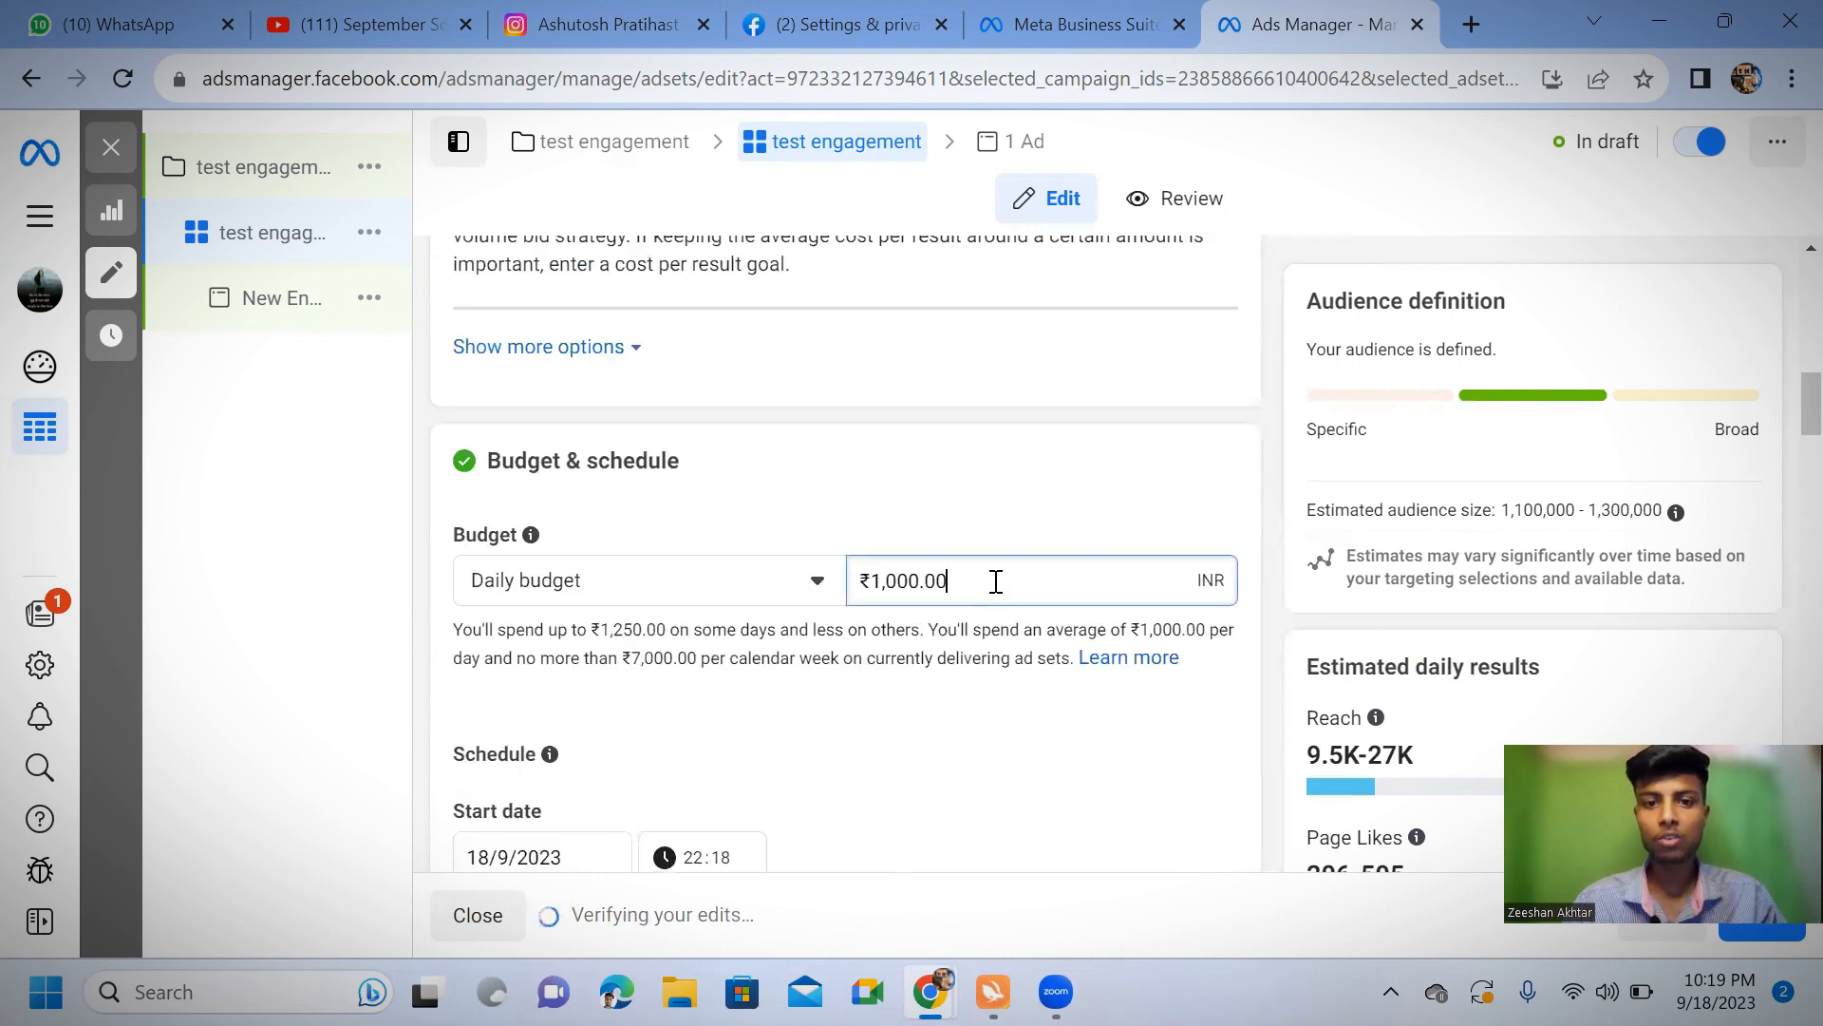
{"action": "key", "text": "BackSpace"}
{"action": "key", "text": "BackSpace"}
{"action": "key", "text": "BackSpace"}
{"action": "key", "text": "BackSpace"}
{"action": "key", "text": "BackSpace"}
{"action": "key", "text": "BackSpace"}
{"action": "key", "text": "BackSpace"}
{"action": "key", "text": "BackSpace"}
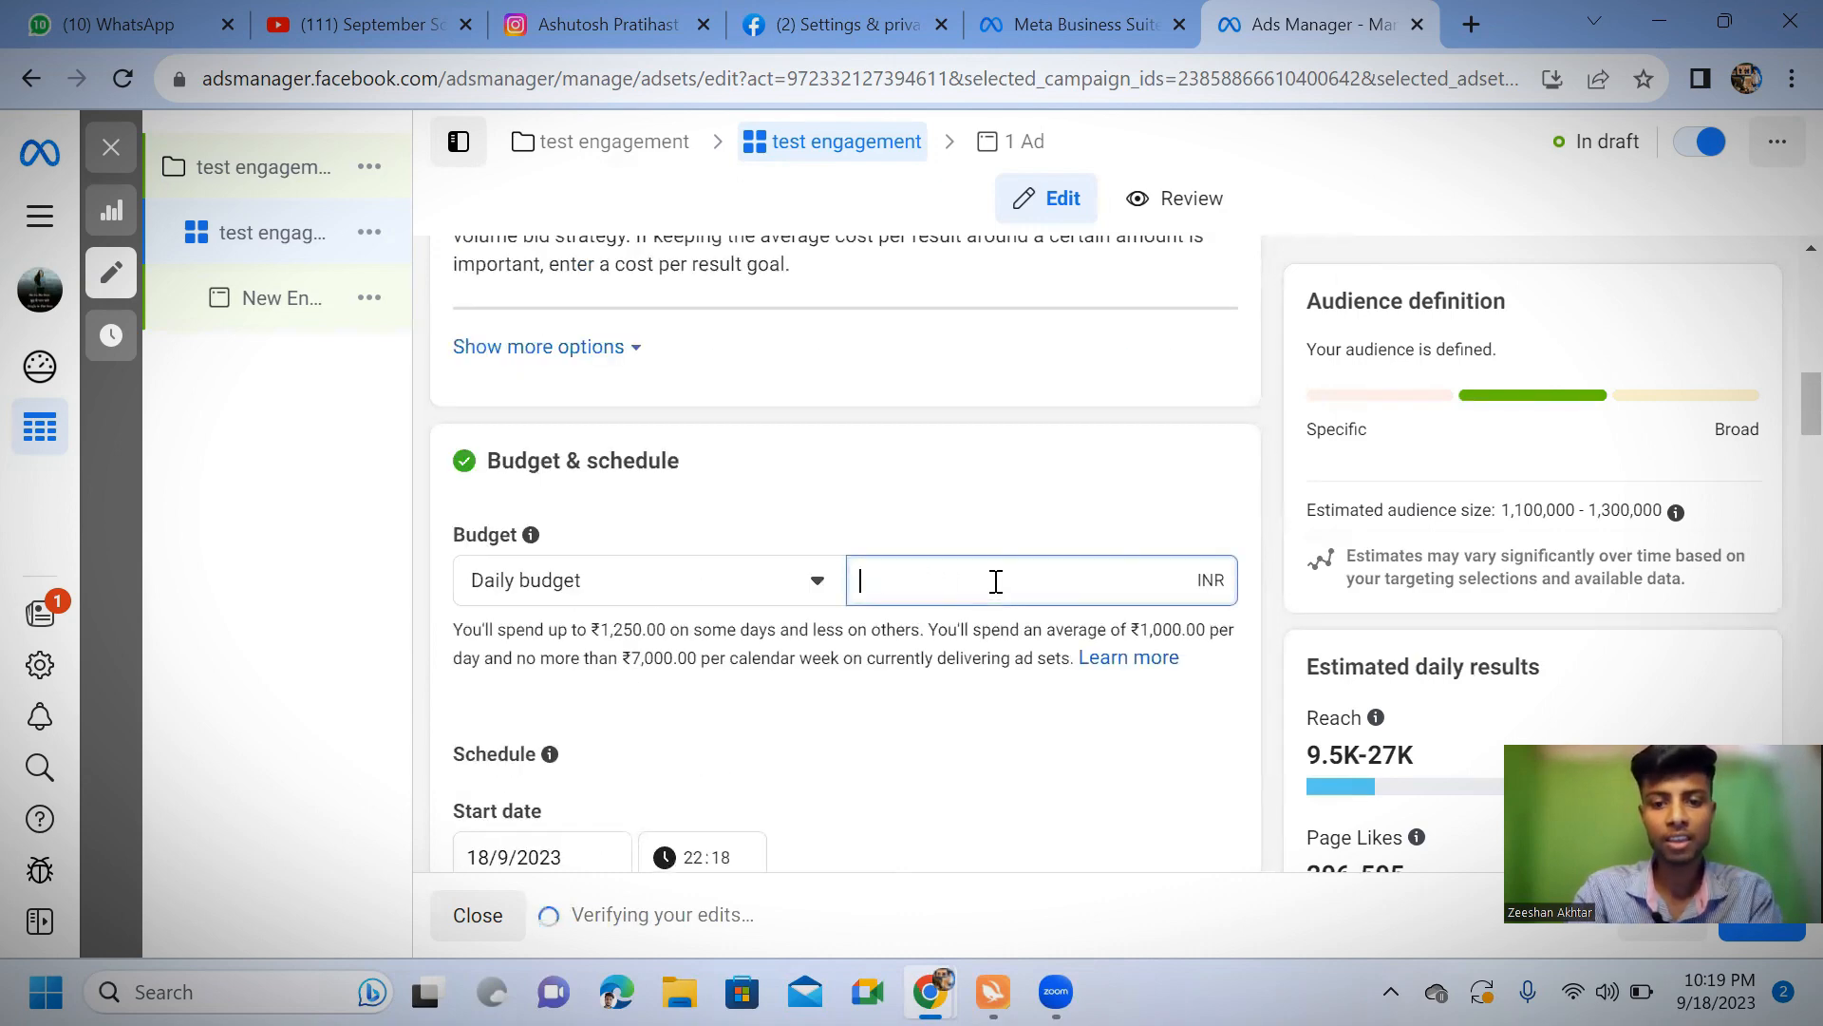
{"action": "type", "text": "867"}
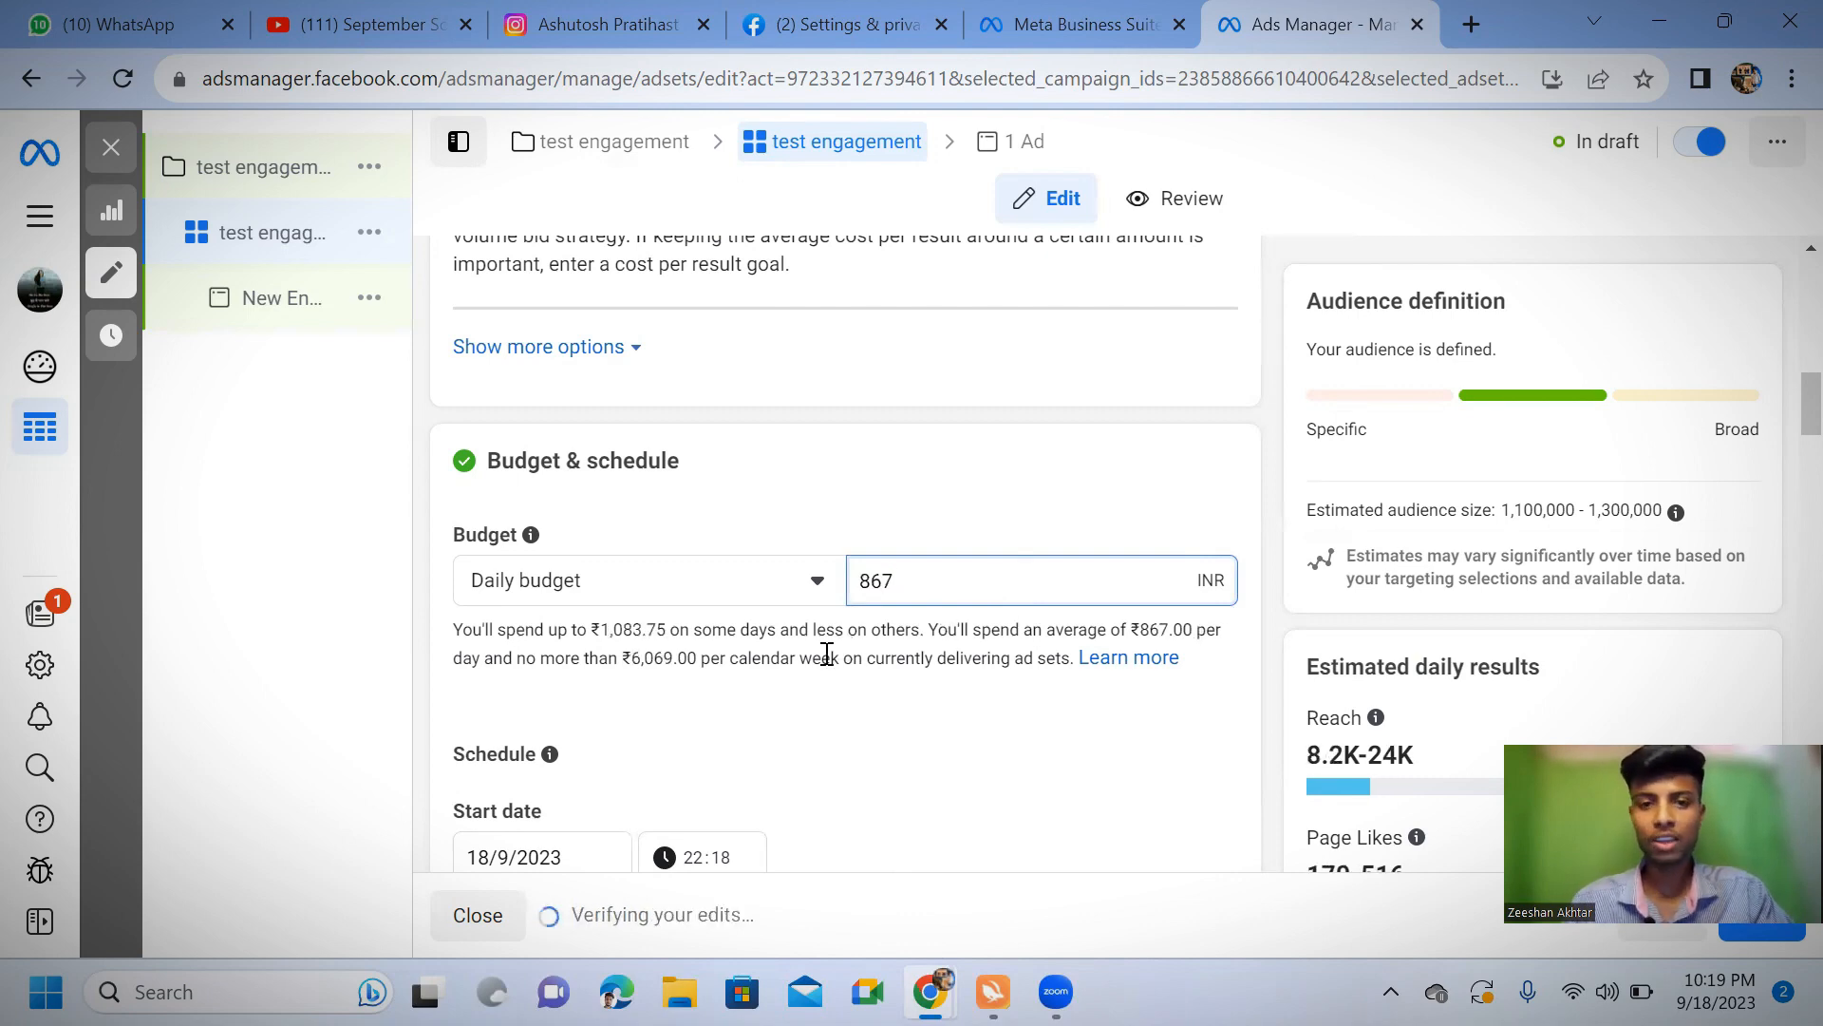
Choose manual placements for the ad set and review the list from feeds through stories, reels and in-stream ads
{"action": "scroll", "coordinate": [850, 647], "scroll_direction": "down", "scroll_amount": 4}
{"action": "scroll", "coordinate": [839, 598], "scroll_direction": "down", "scroll_amount": 5}
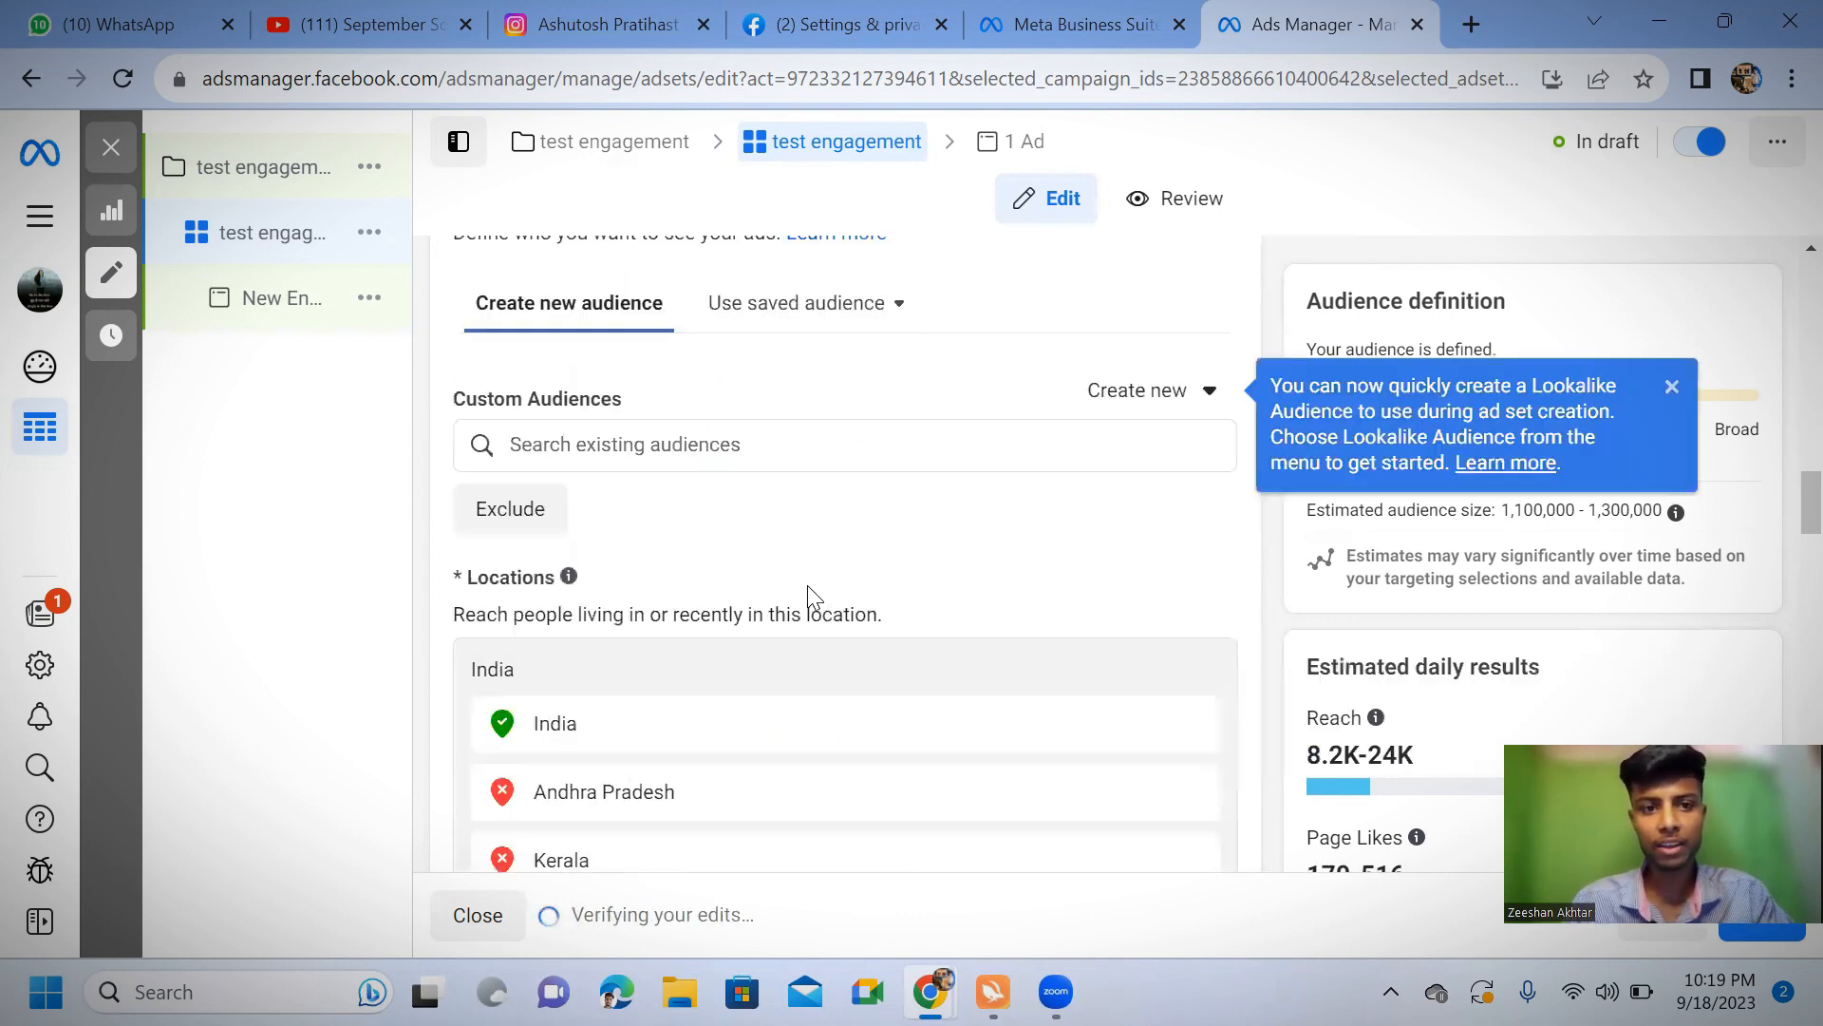
{"action": "scroll", "coordinate": [785, 579], "scroll_direction": "down", "scroll_amount": 15}
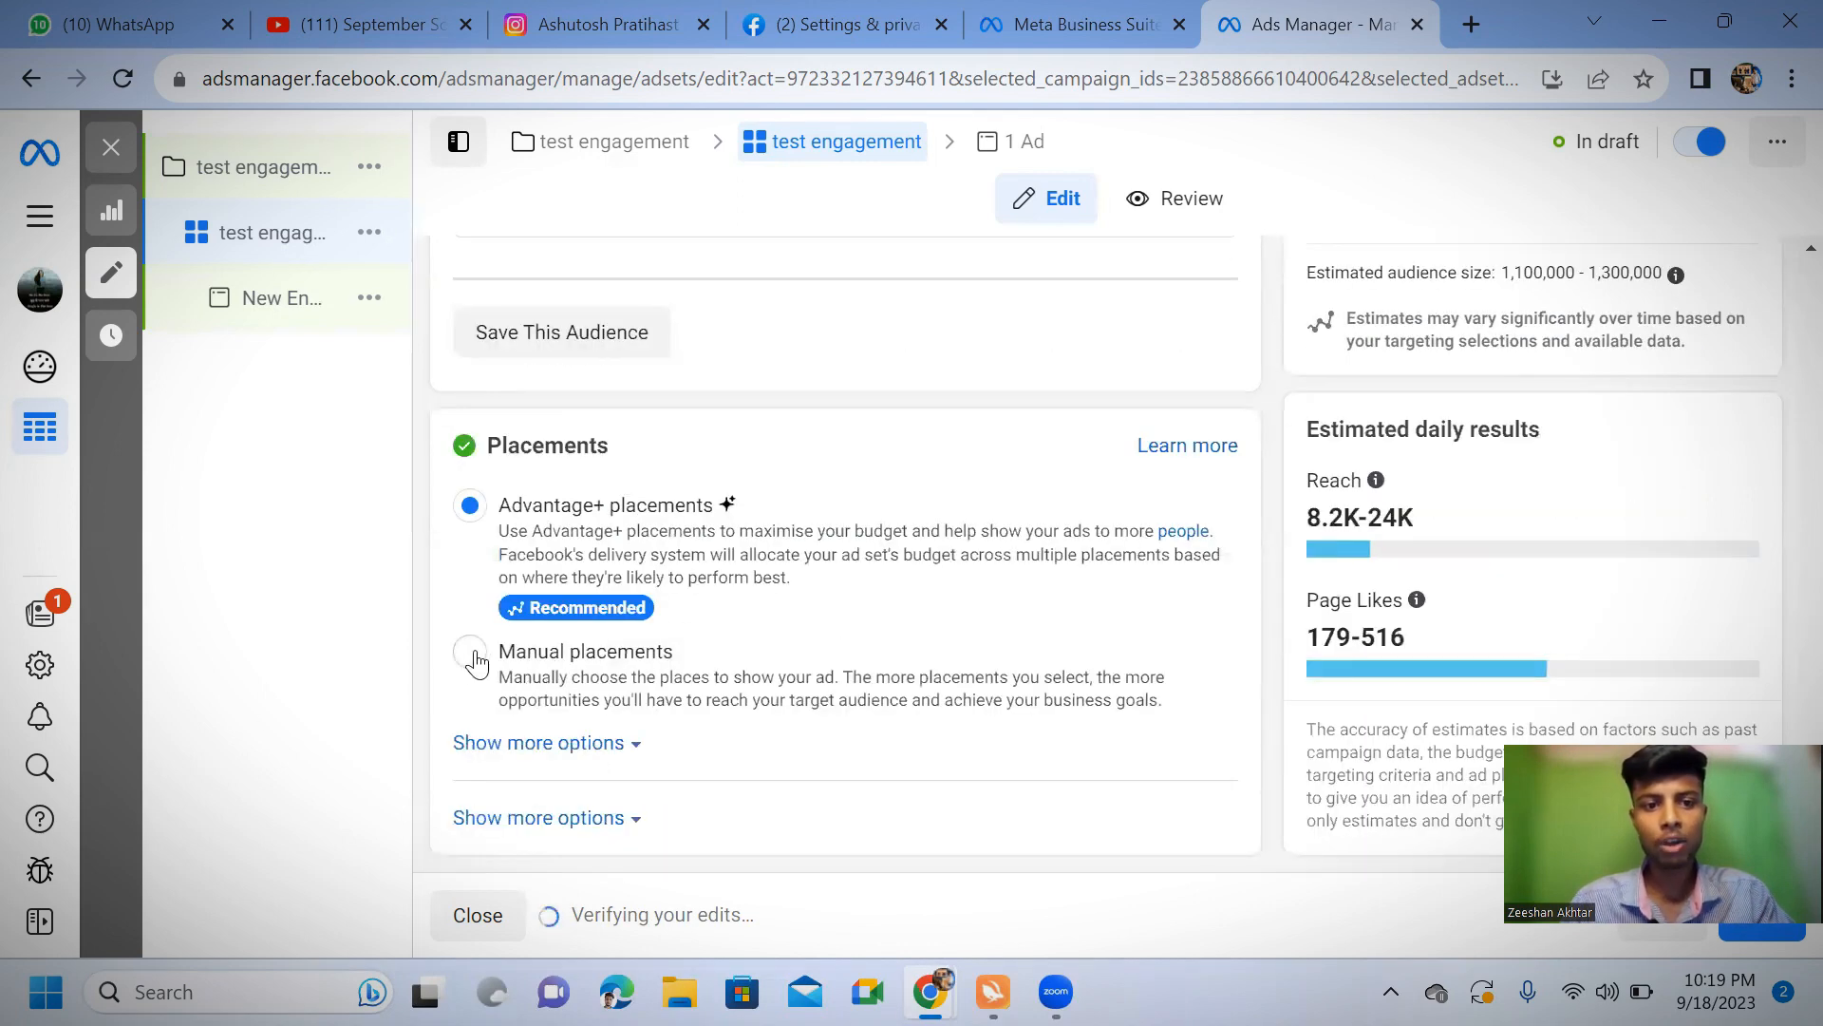
{"action": "left_click", "coordinate": [513, 652]}
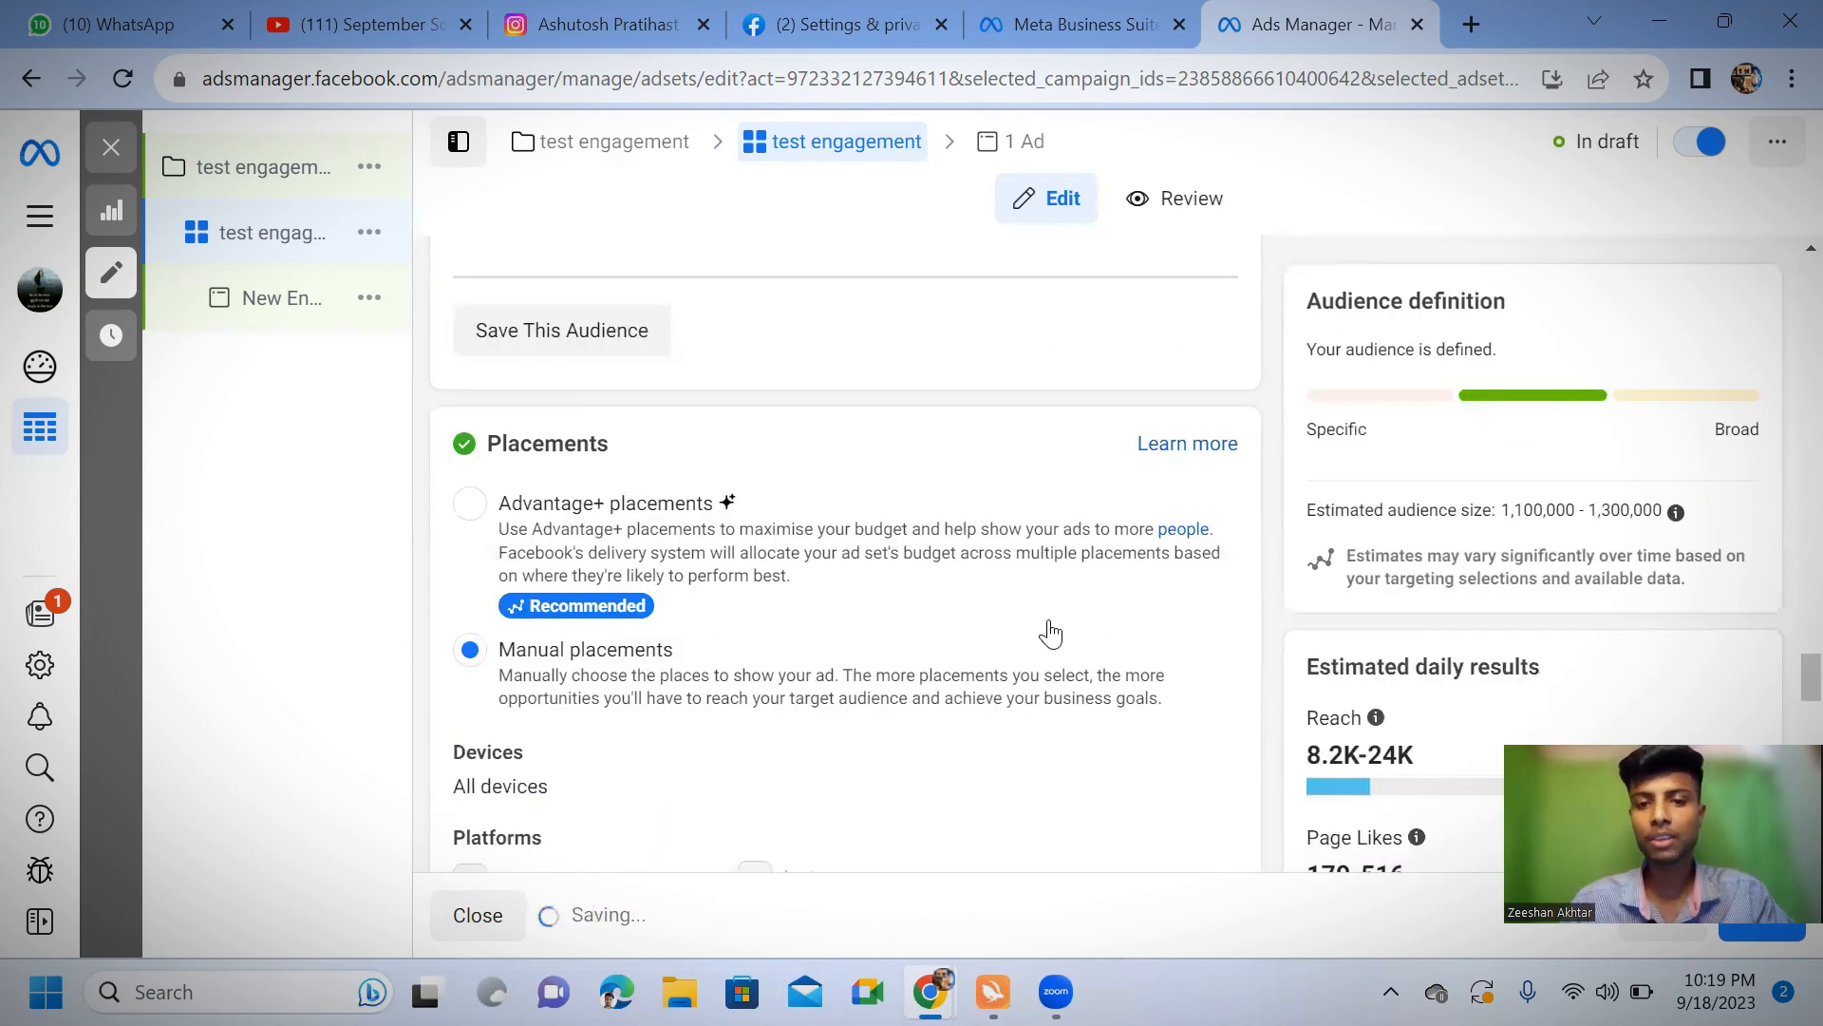
{"action": "scroll", "coordinate": [995, 634], "scroll_direction": "down", "scroll_amount": 4}
{"action": "scroll", "coordinate": [995, 634], "scroll_direction": "down", "scroll_amount": 8}
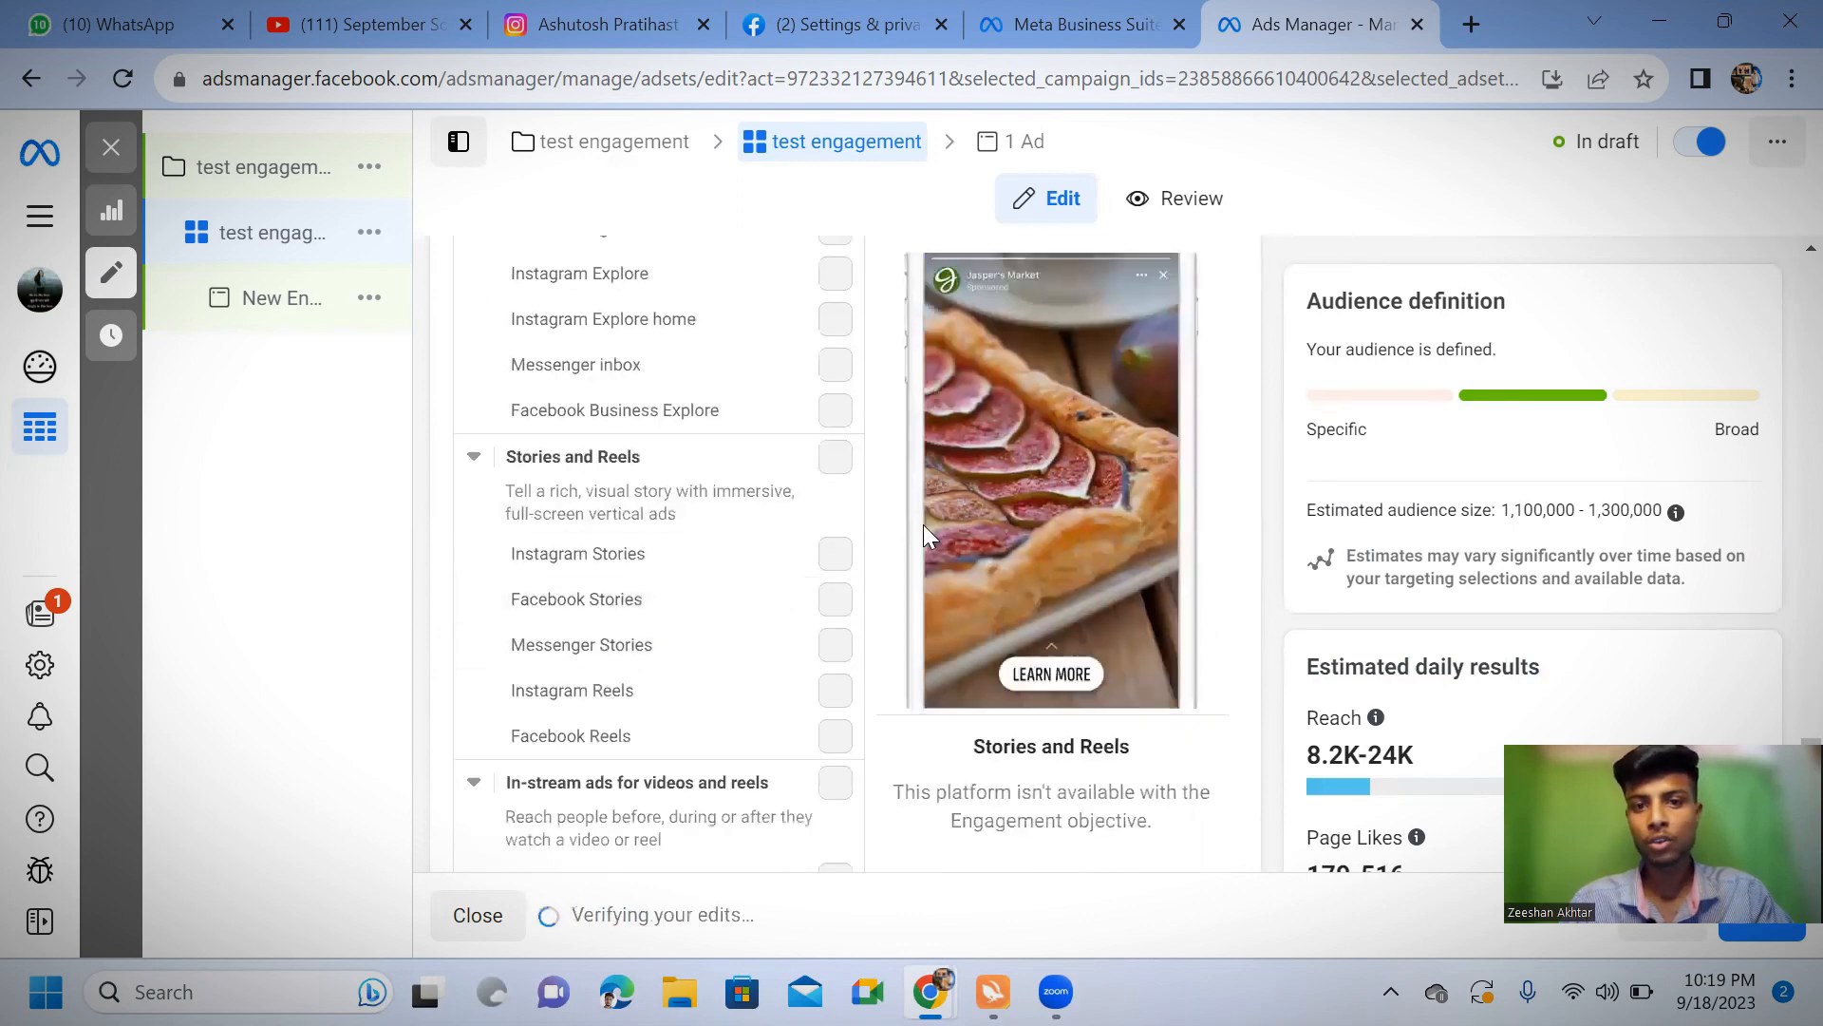
Continue from the ad set's placements to the ad level and rename the ad "test engagement"
{"action": "scroll", "coordinate": [988, 590], "scroll_direction": "down", "scroll_amount": 8}
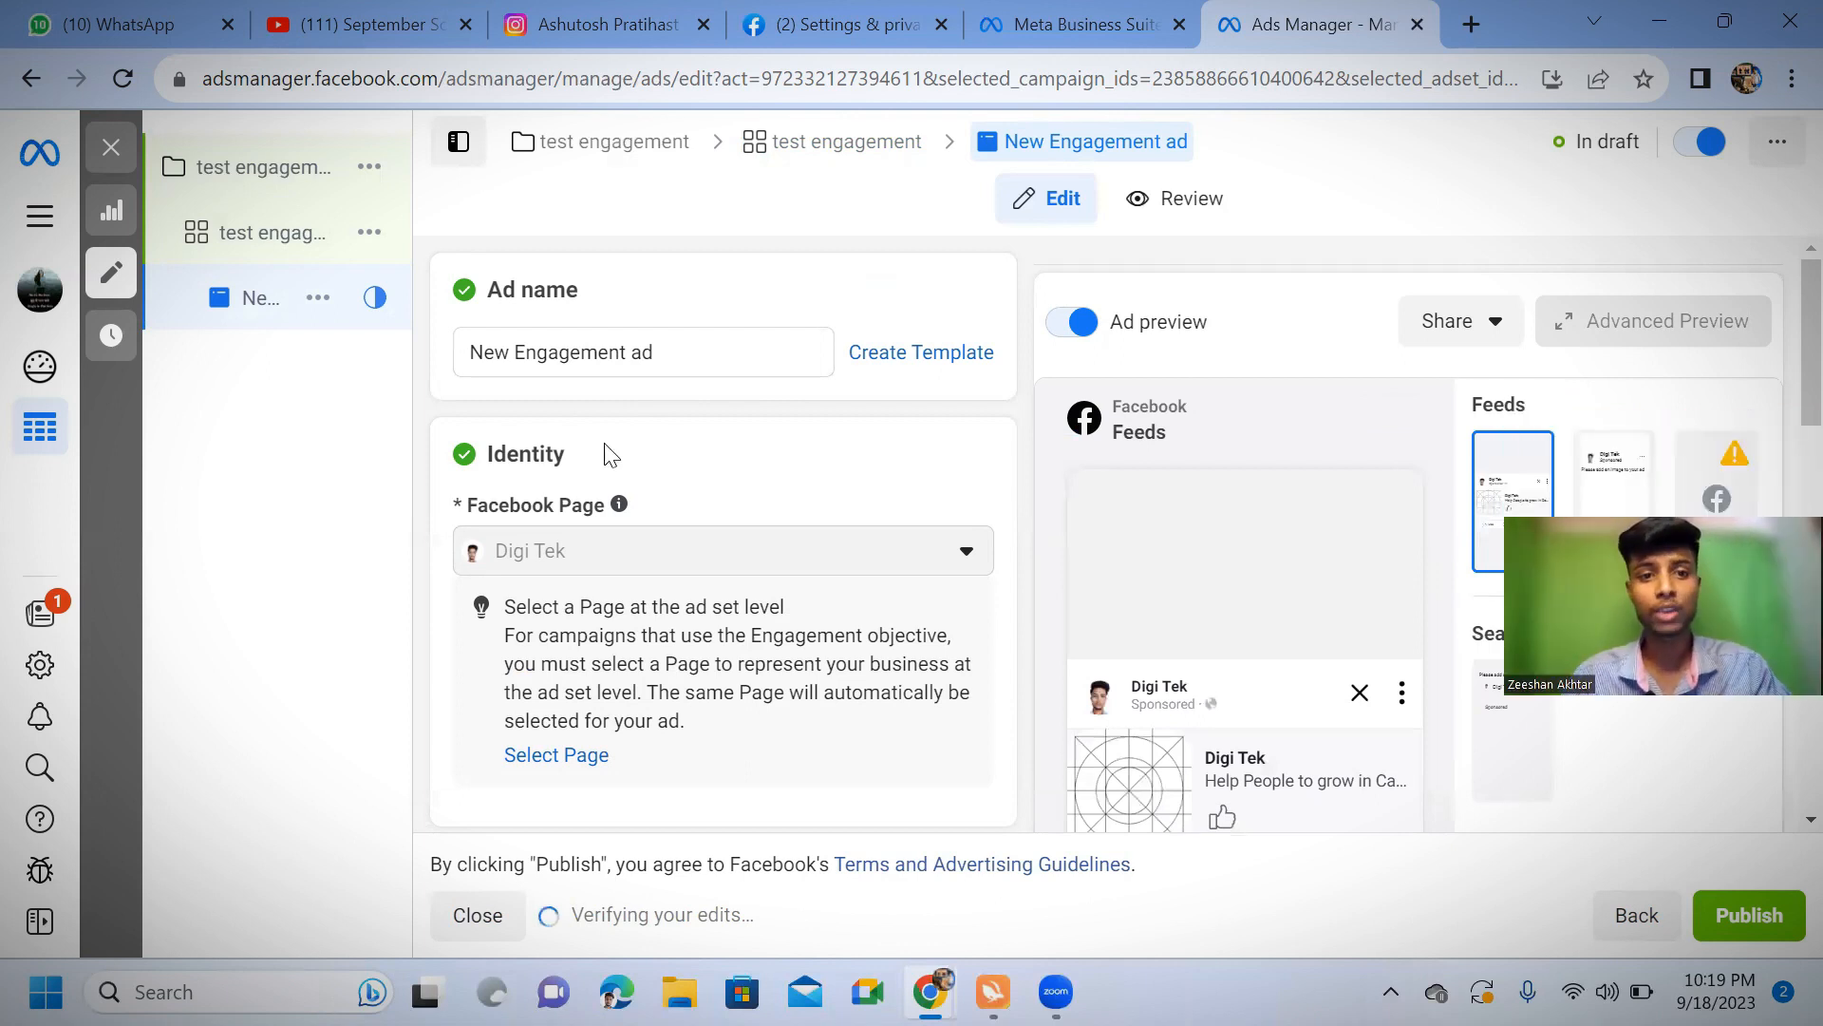
{"action": "left_click", "coordinate": [713, 358]}
{"action": "key", "text": "ctrl+a"}
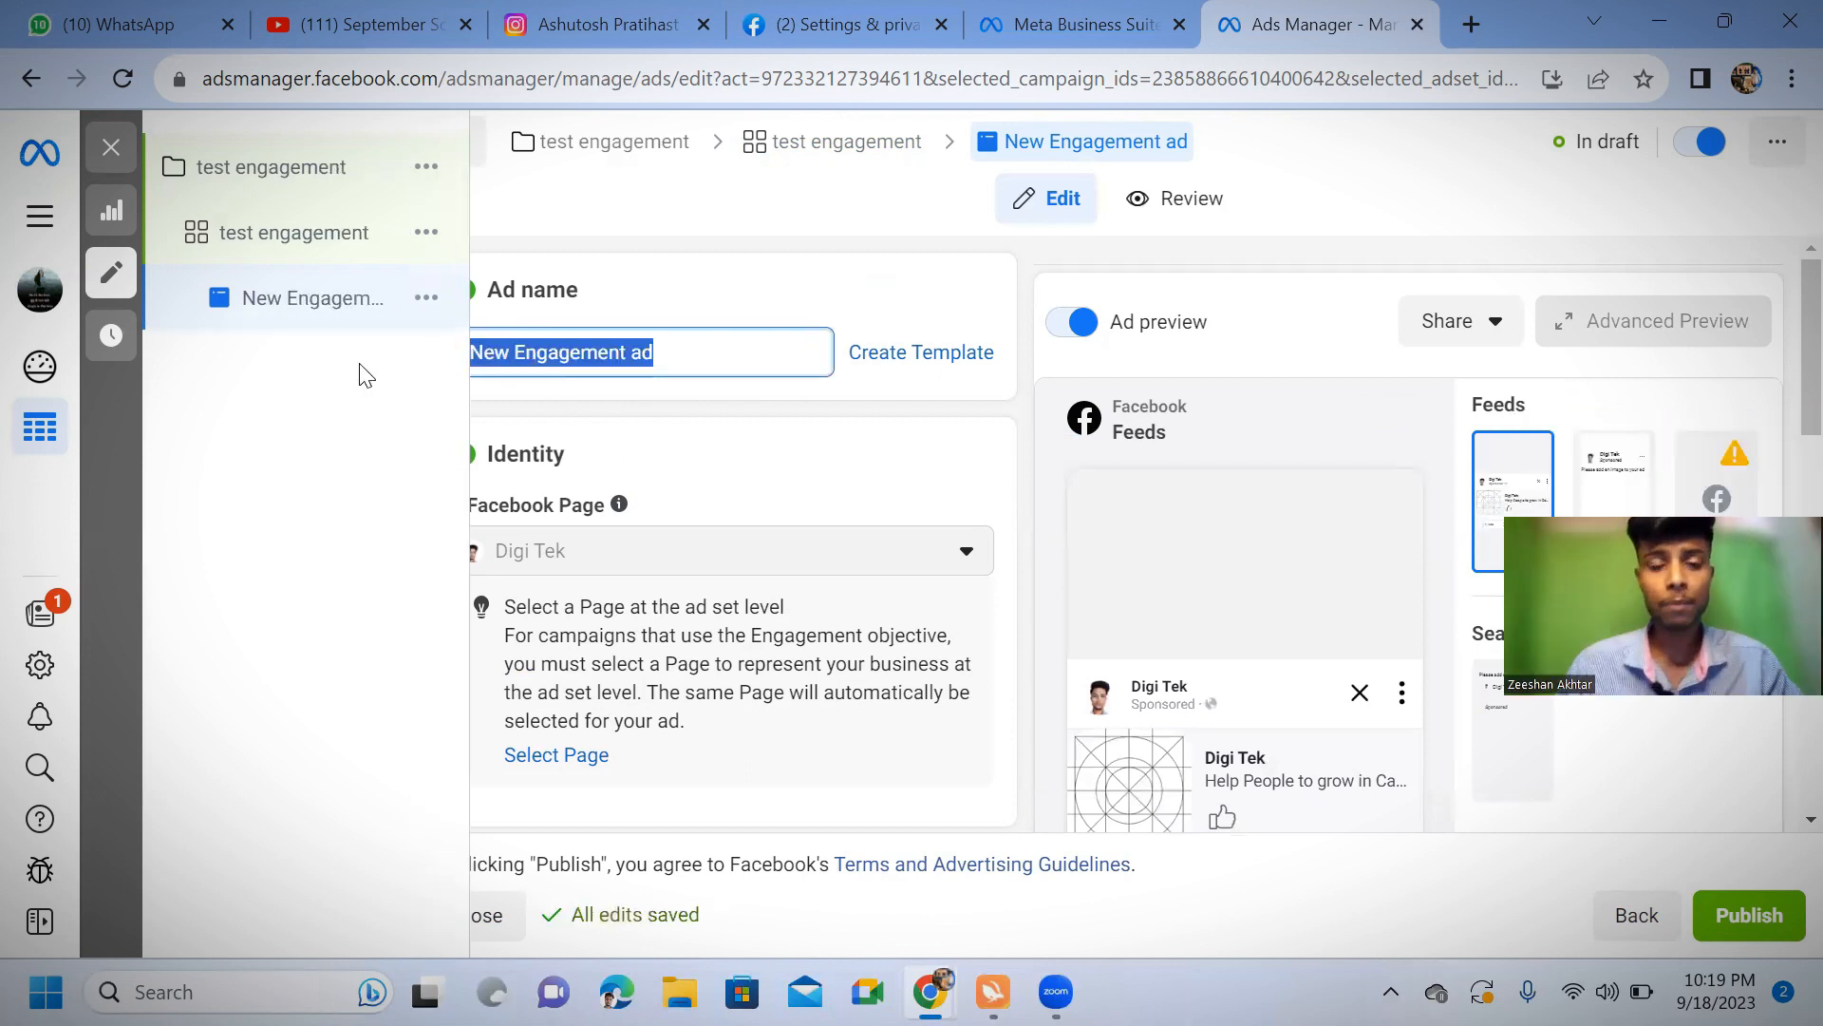
{"action": "key", "text": "BackSpace"}
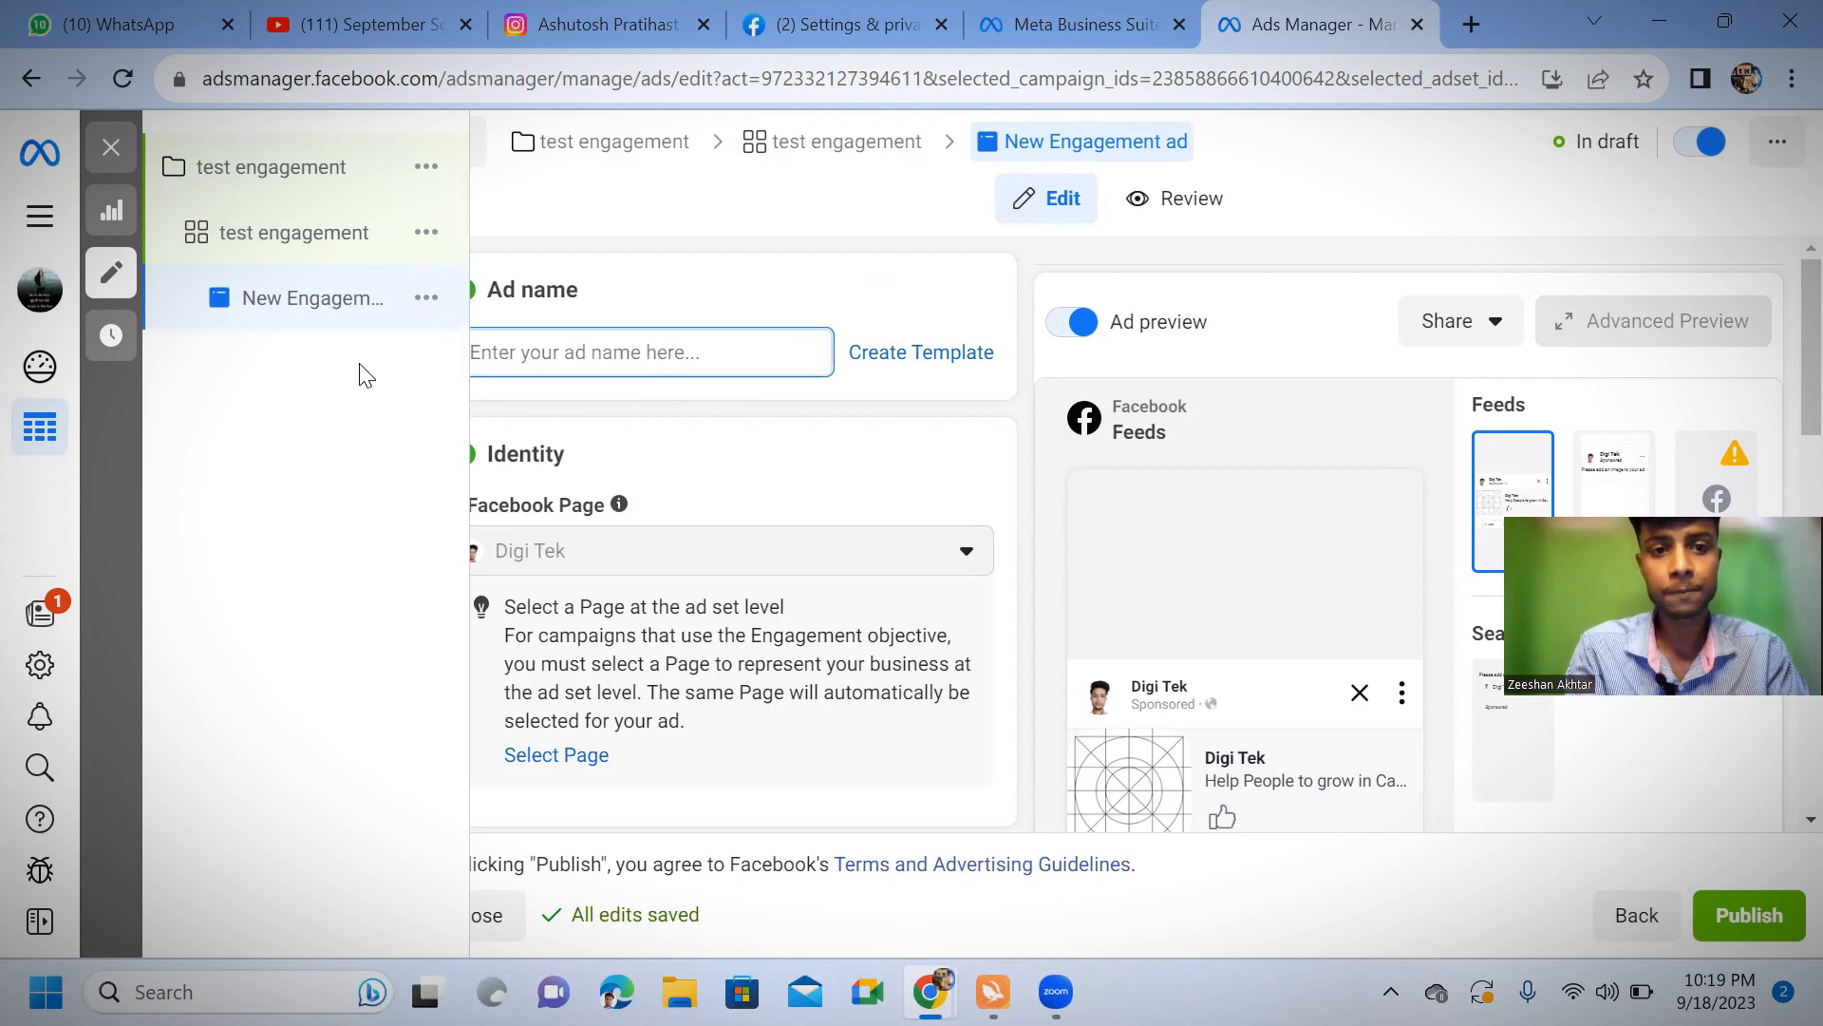
{"action": "type", "text": "test en"}
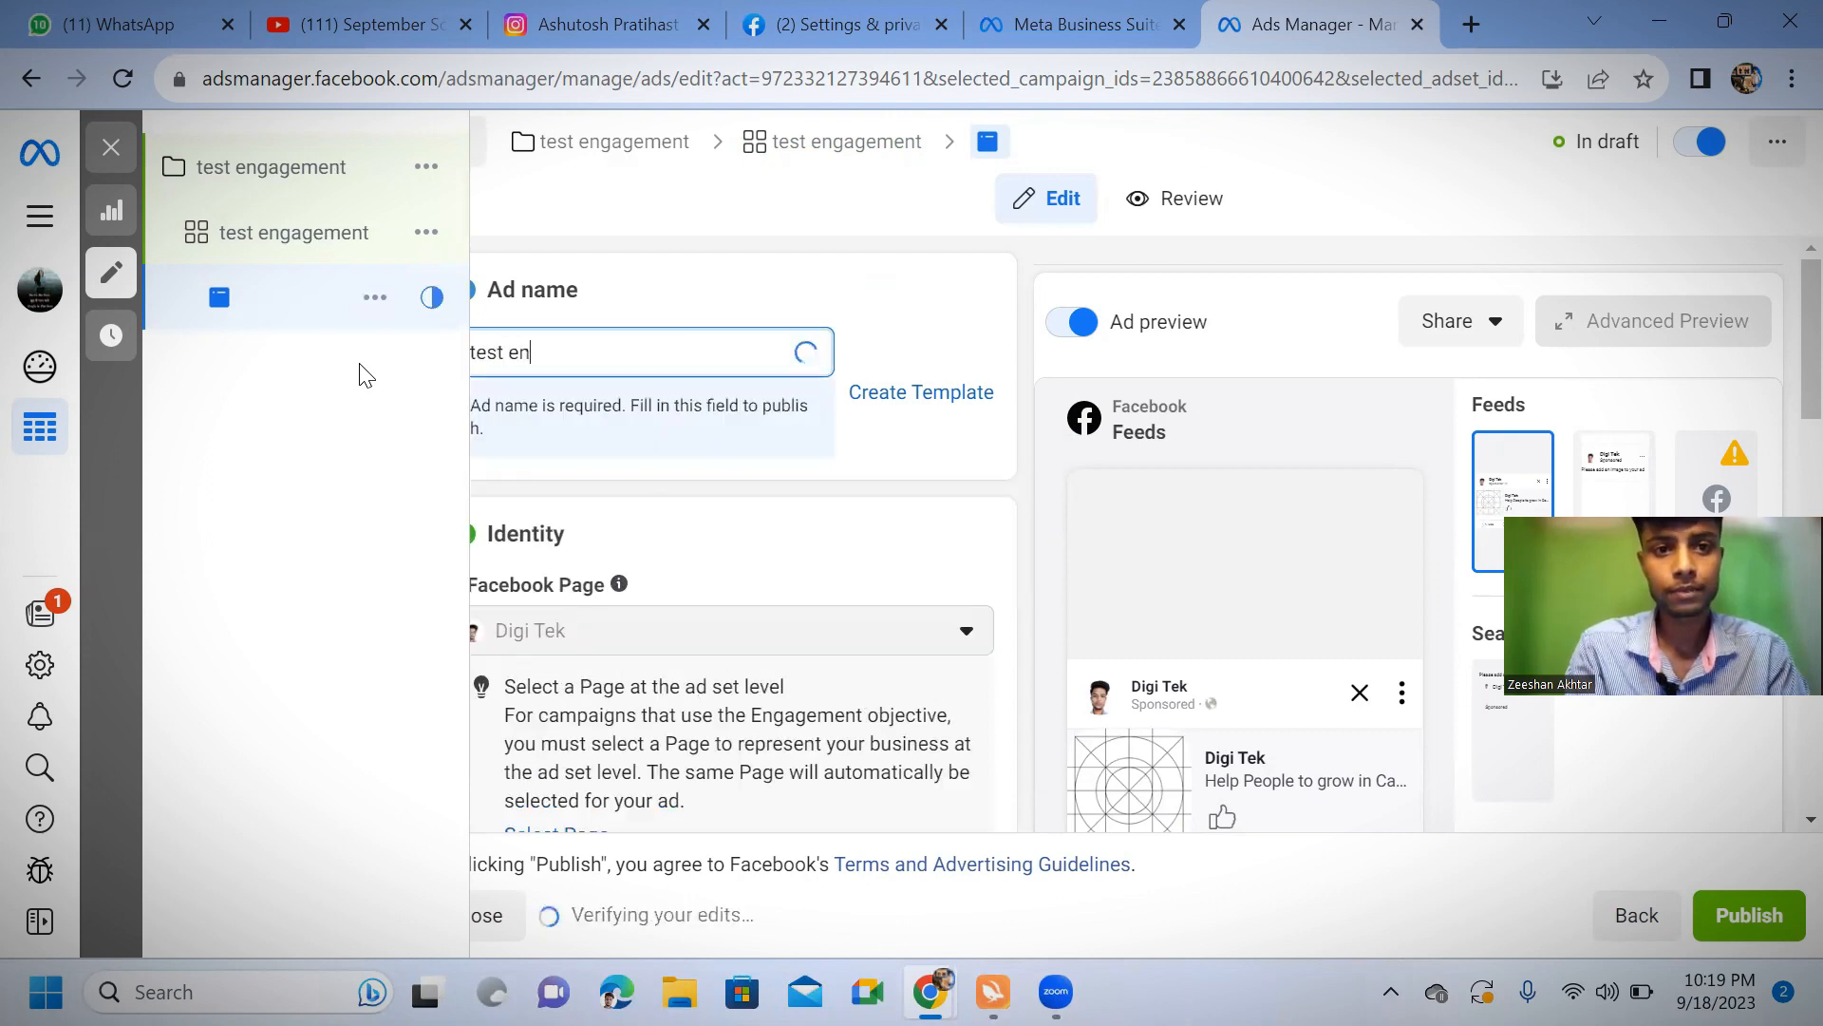
{"action": "type", "text": "gag"}
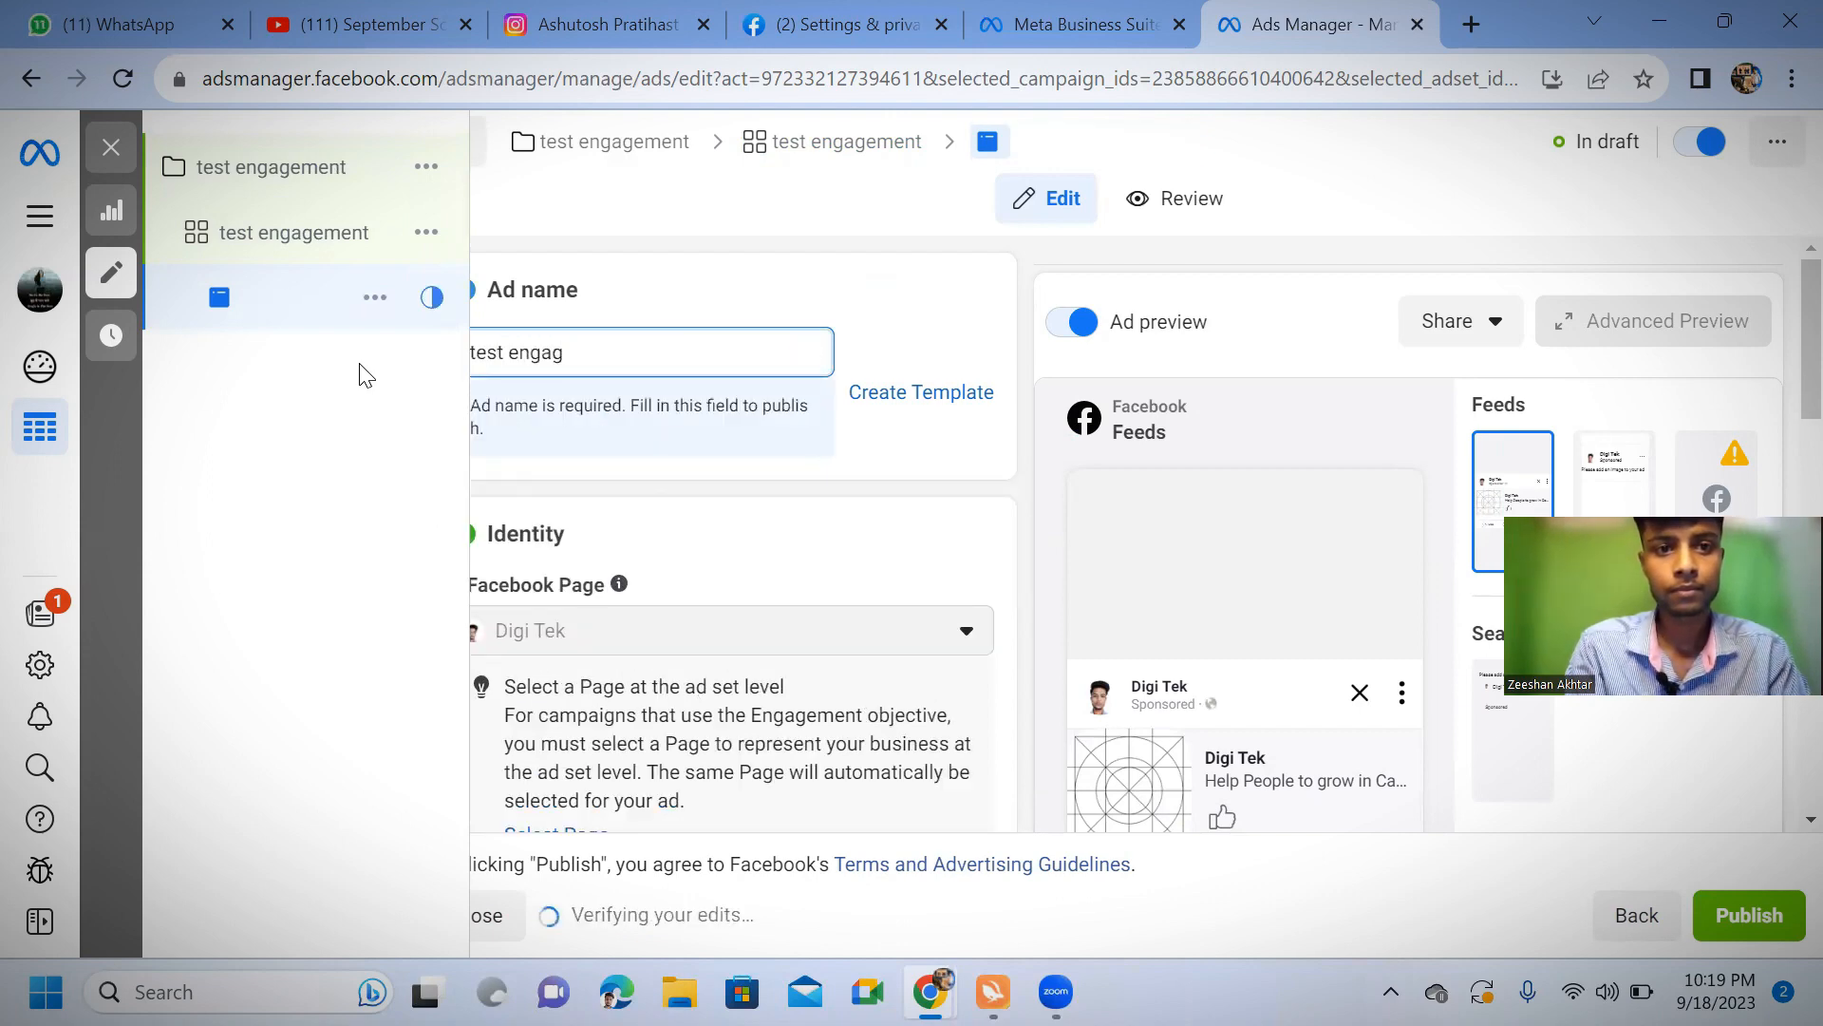
{"action": "type", "text": "ement"}
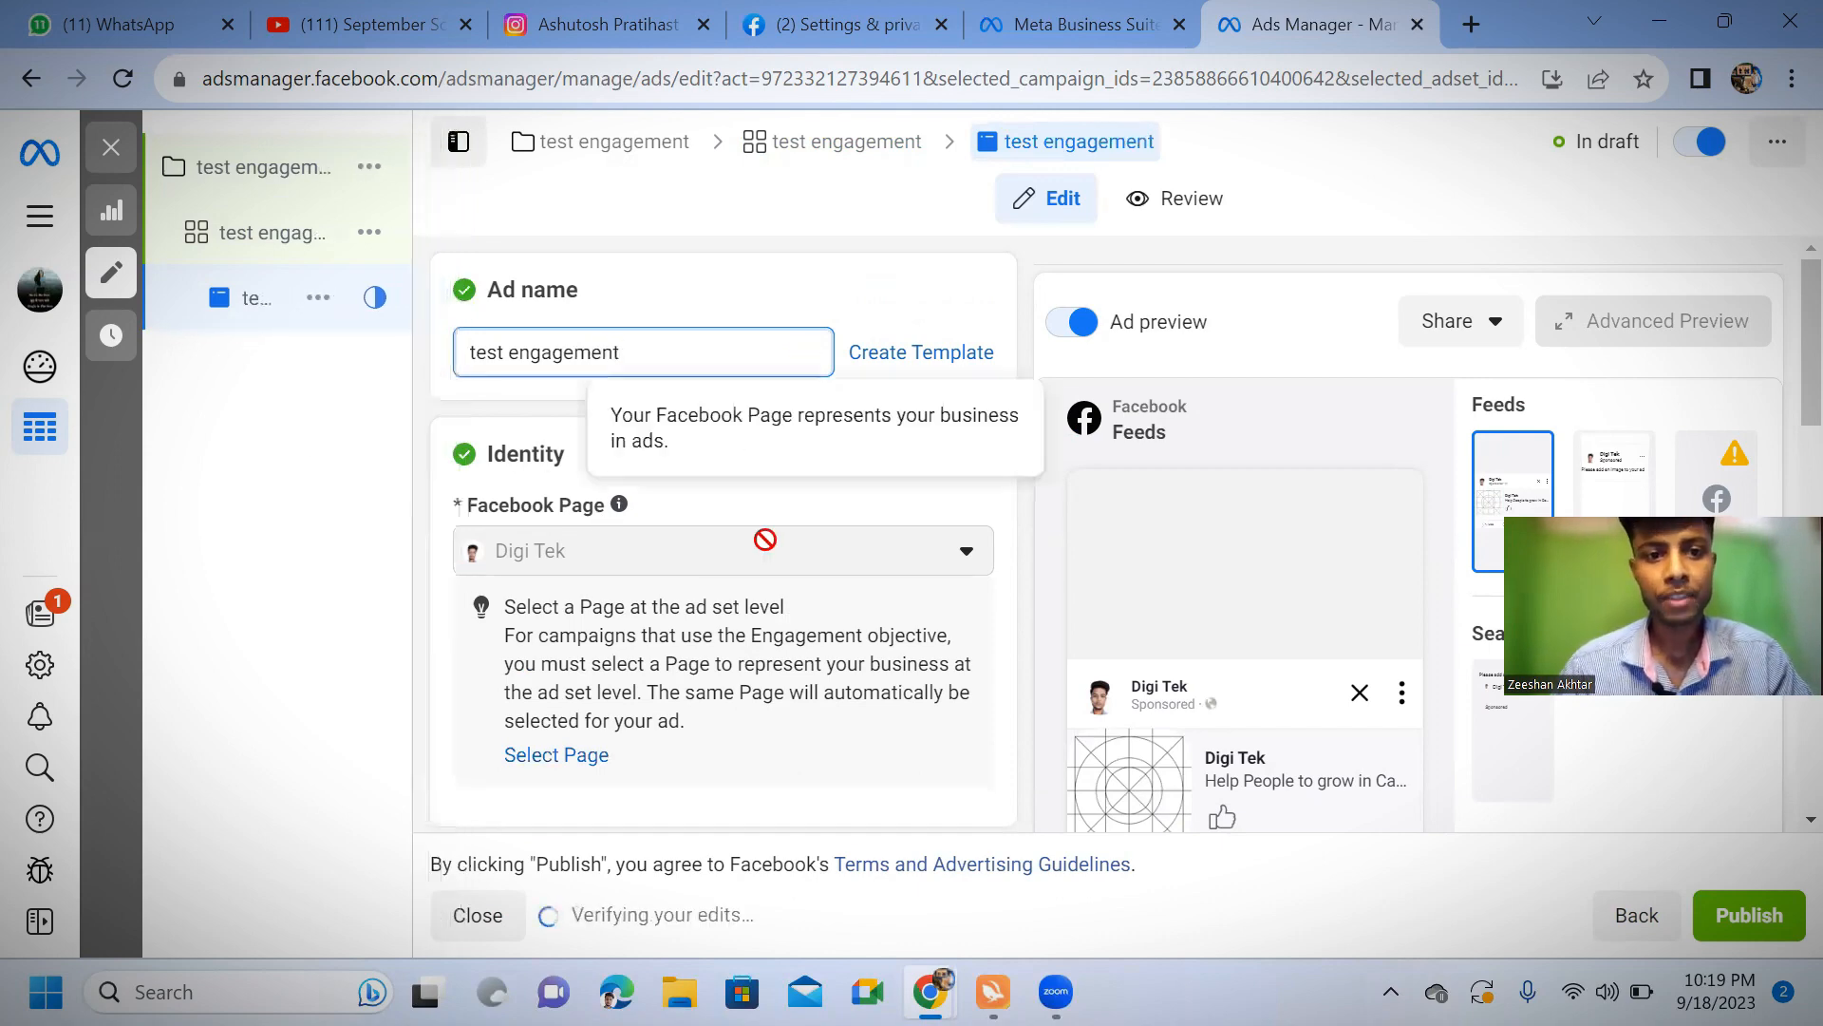
Review the ad's identity, multi-advertiser setup, media and primary text fields, preview and tracking options
{"action": "scroll", "coordinate": [694, 538], "scroll_direction": "down", "scroll_amount": 4}
{"action": "scroll", "coordinate": [689, 510], "scroll_direction": "up", "scroll_amount": 3}
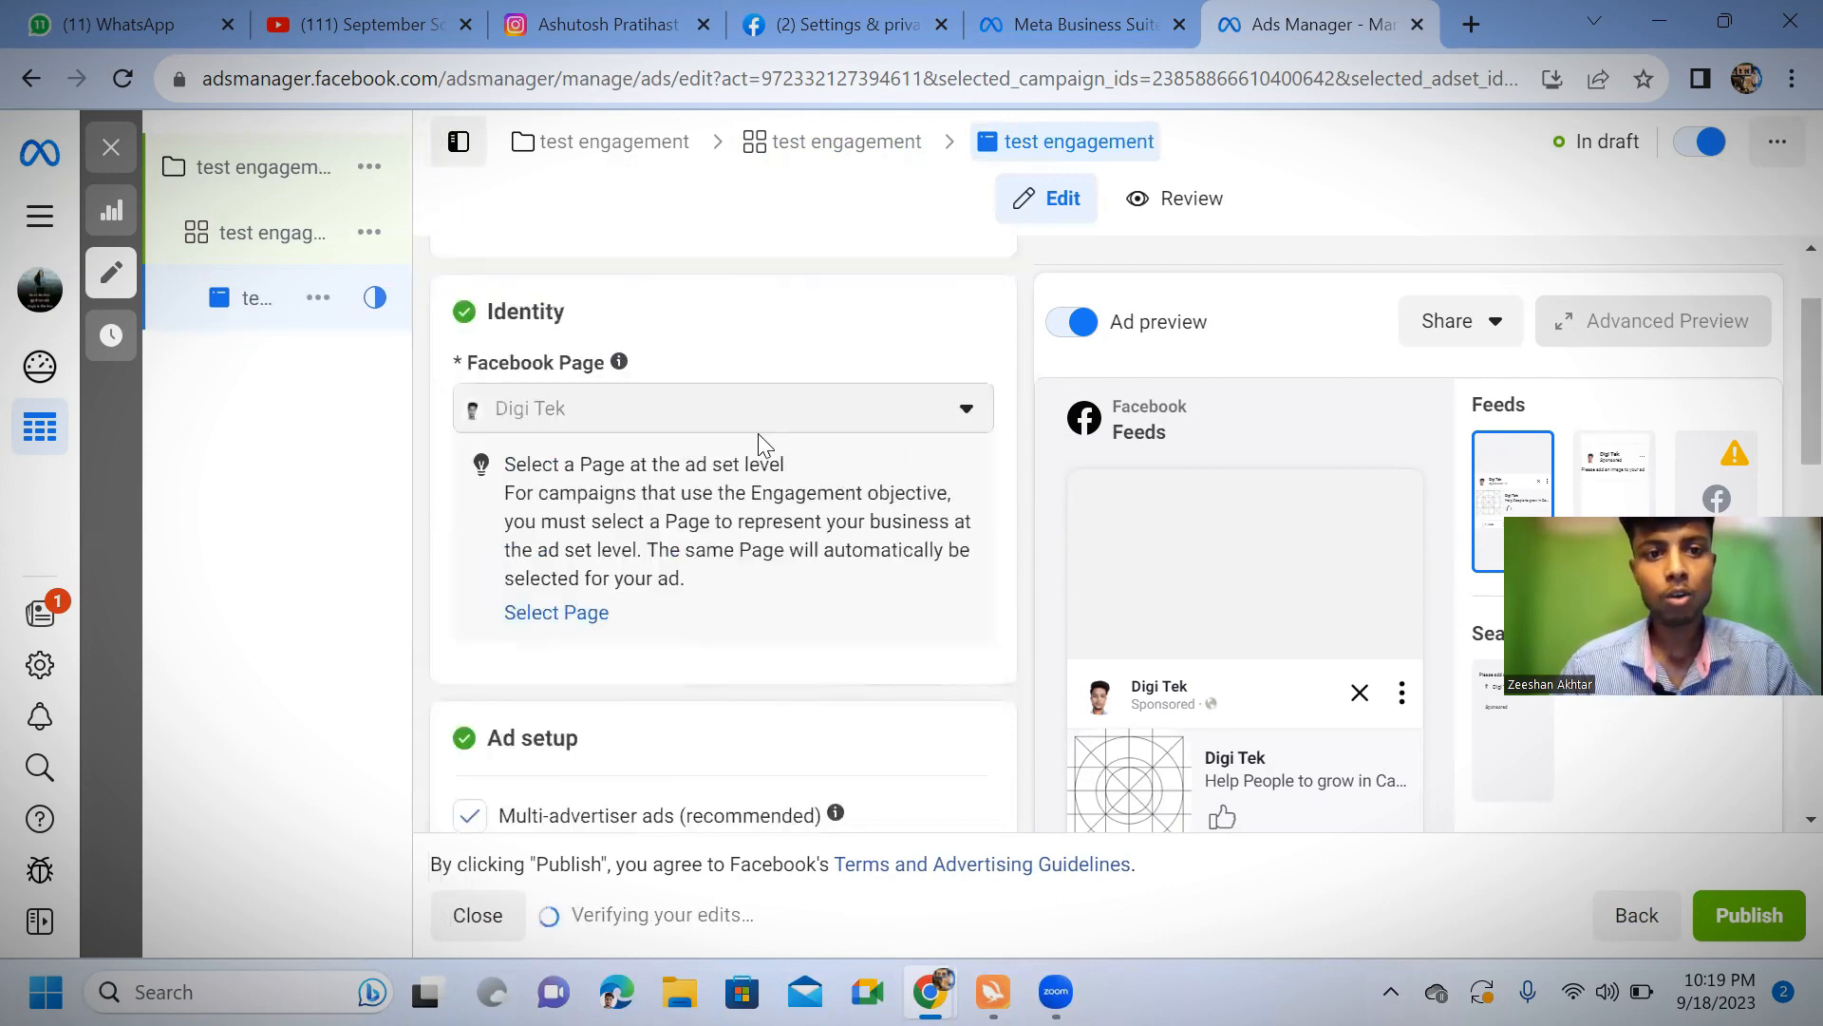
{"action": "scroll", "coordinate": [741, 455], "scroll_direction": "down", "scroll_amount": 5}
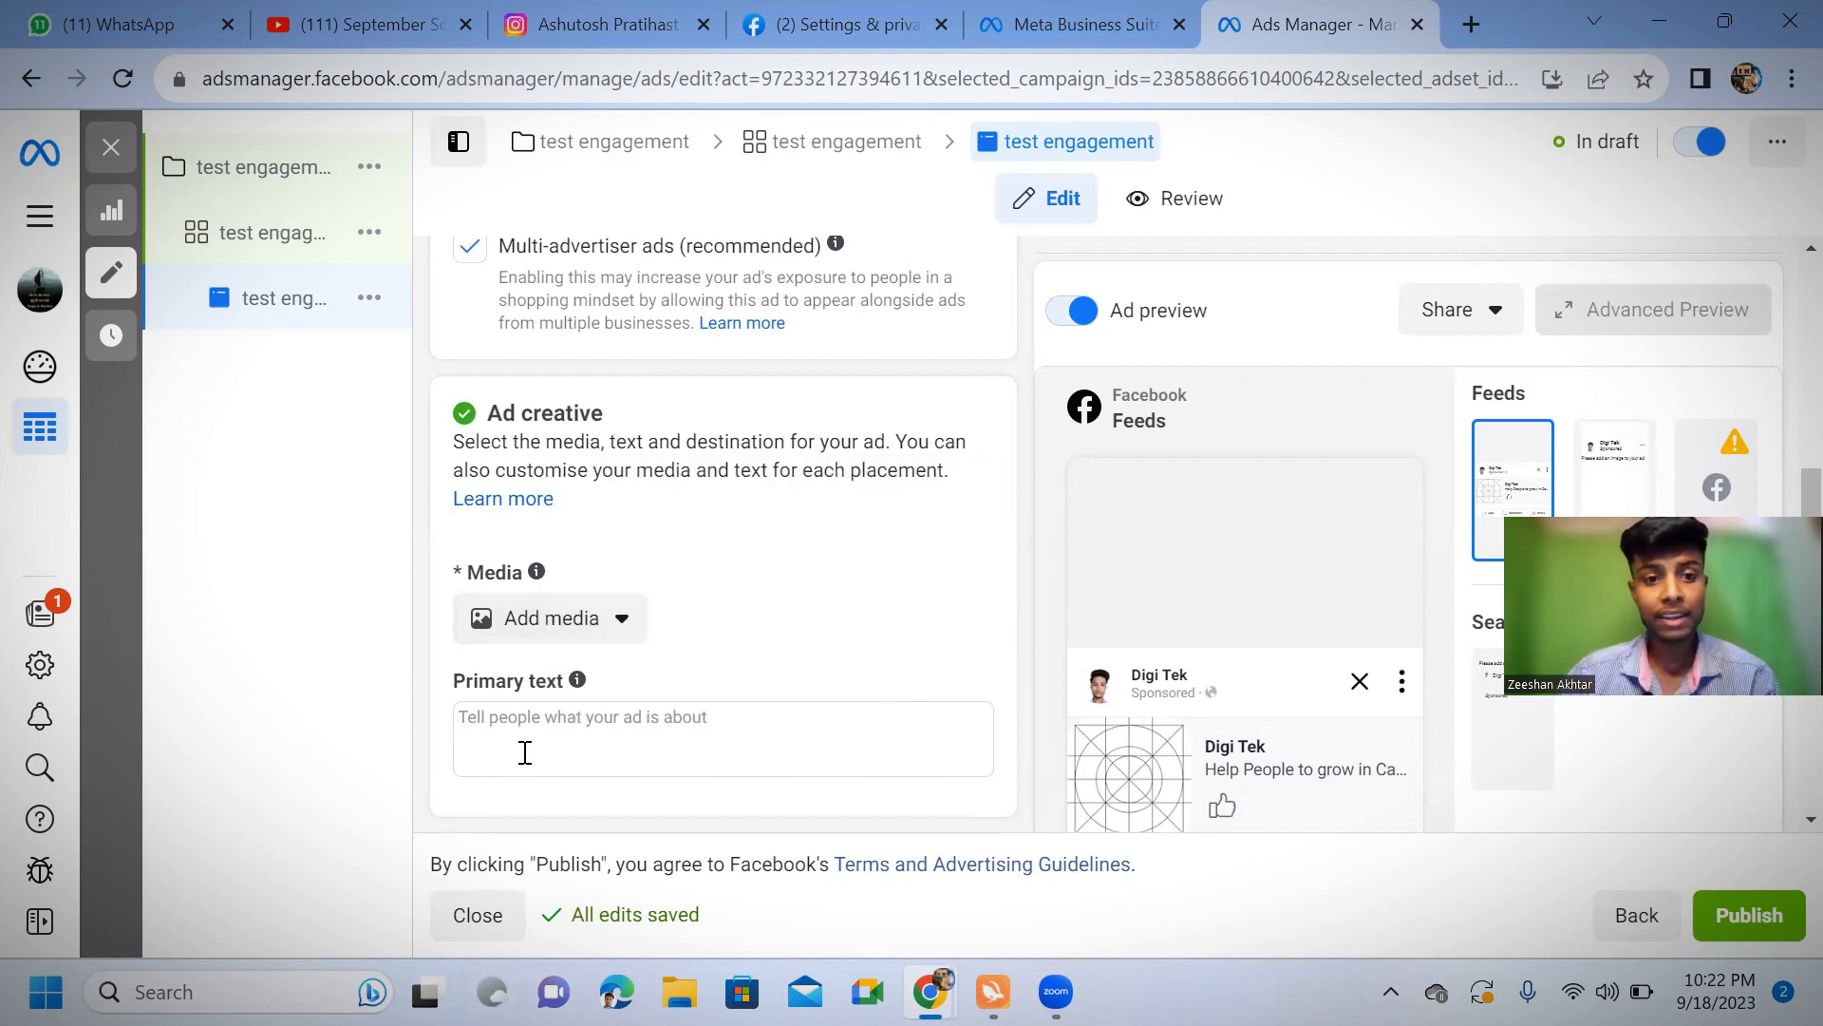
{"action": "scroll", "coordinate": [570, 664], "scroll_direction": "down", "scroll_amount": 3}
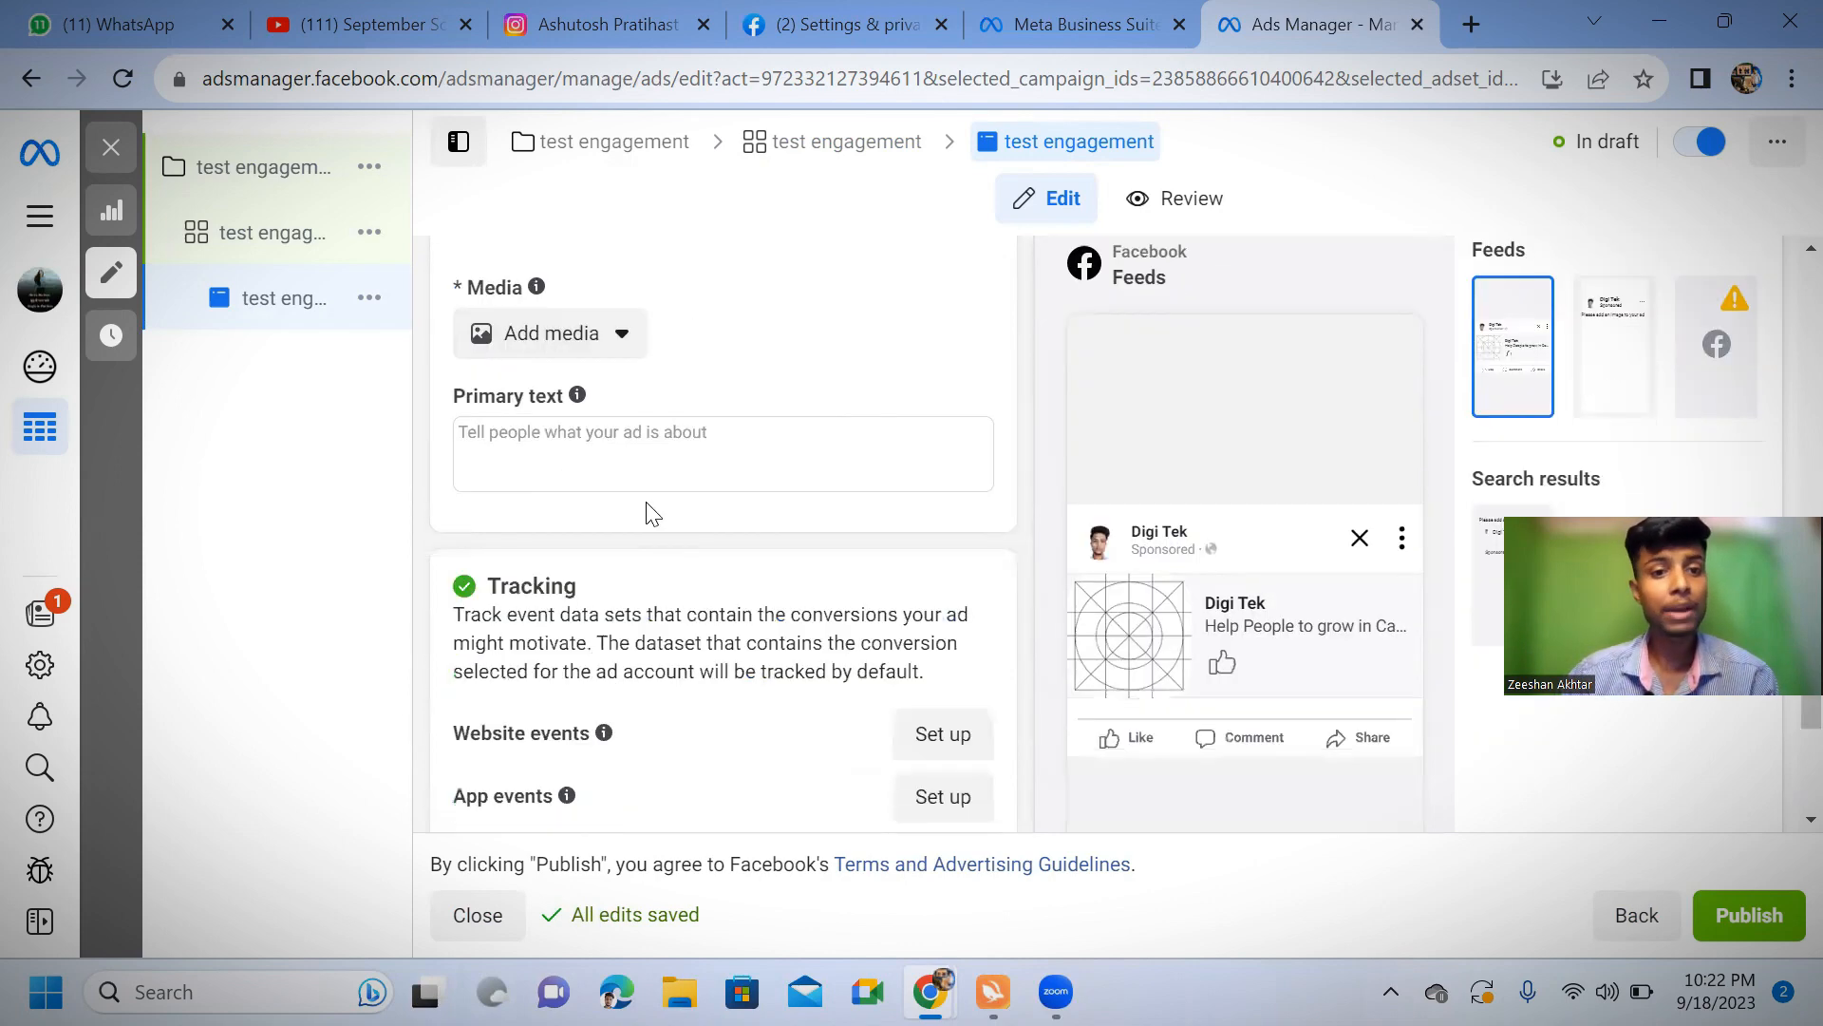
{"action": "left_click", "coordinate": [550, 437]}
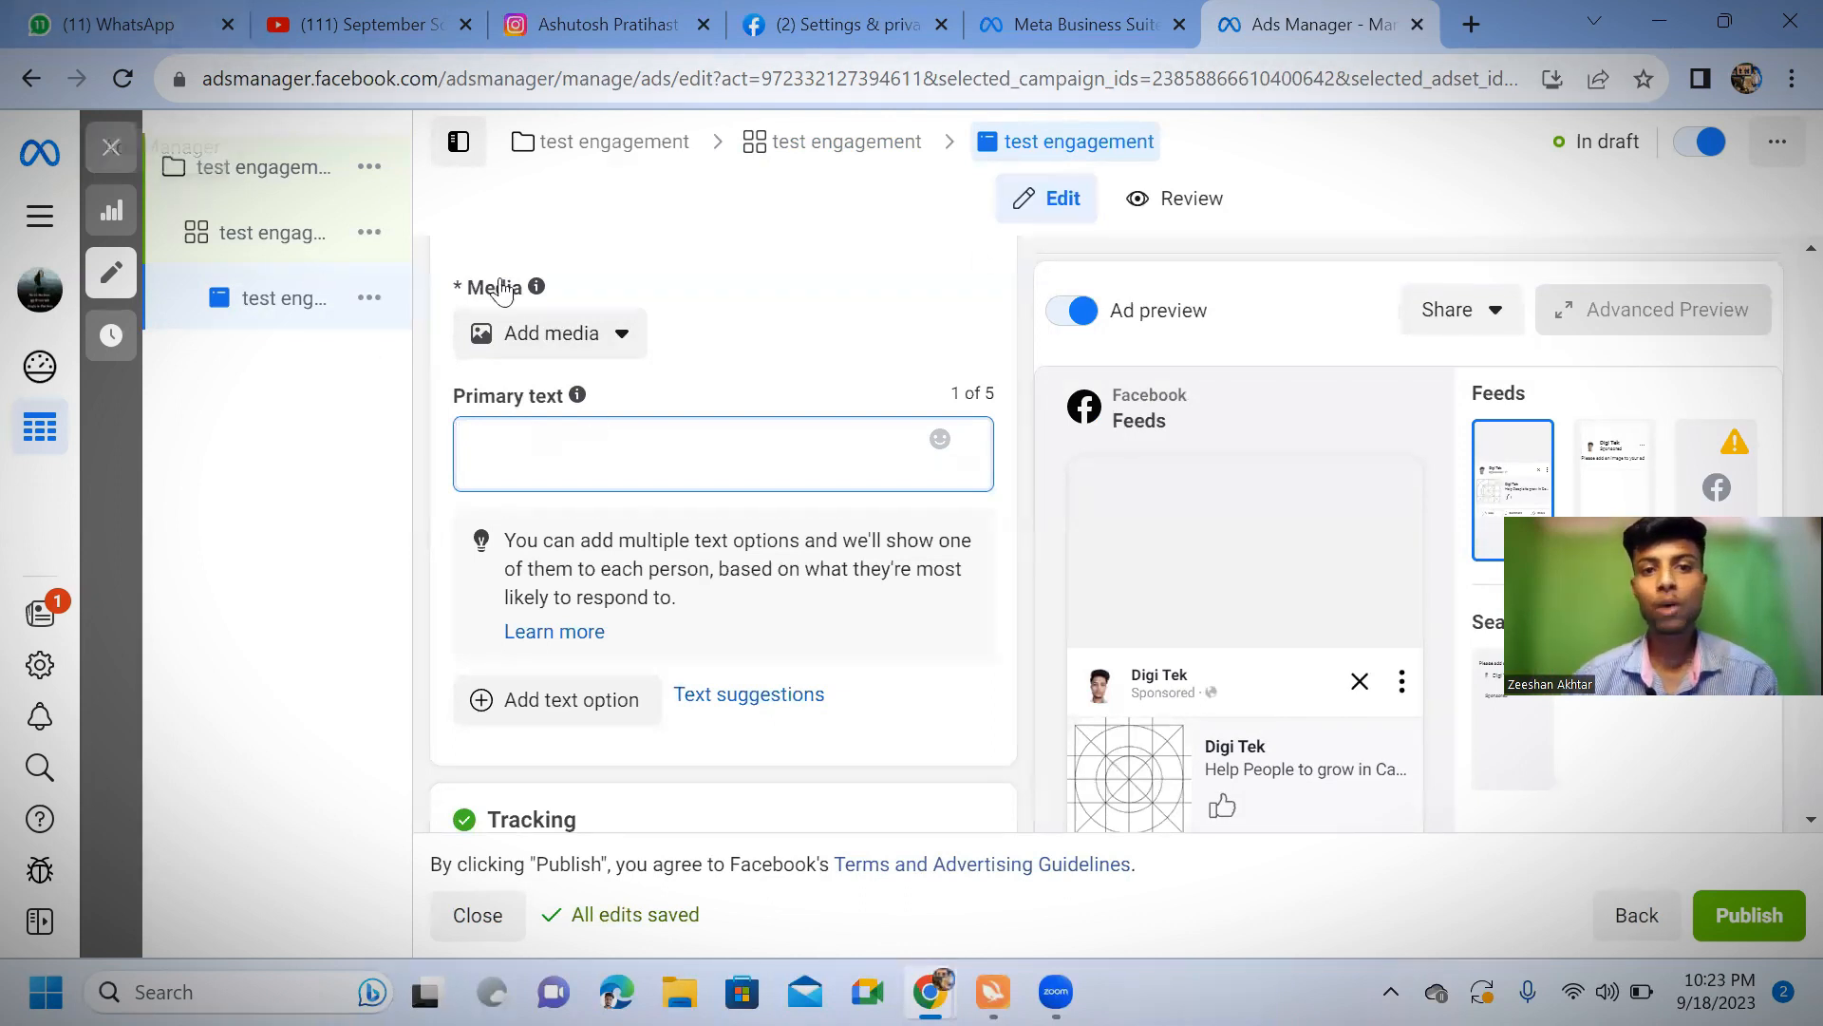
{"action": "mouse_move", "coordinate": [1063, 642]}
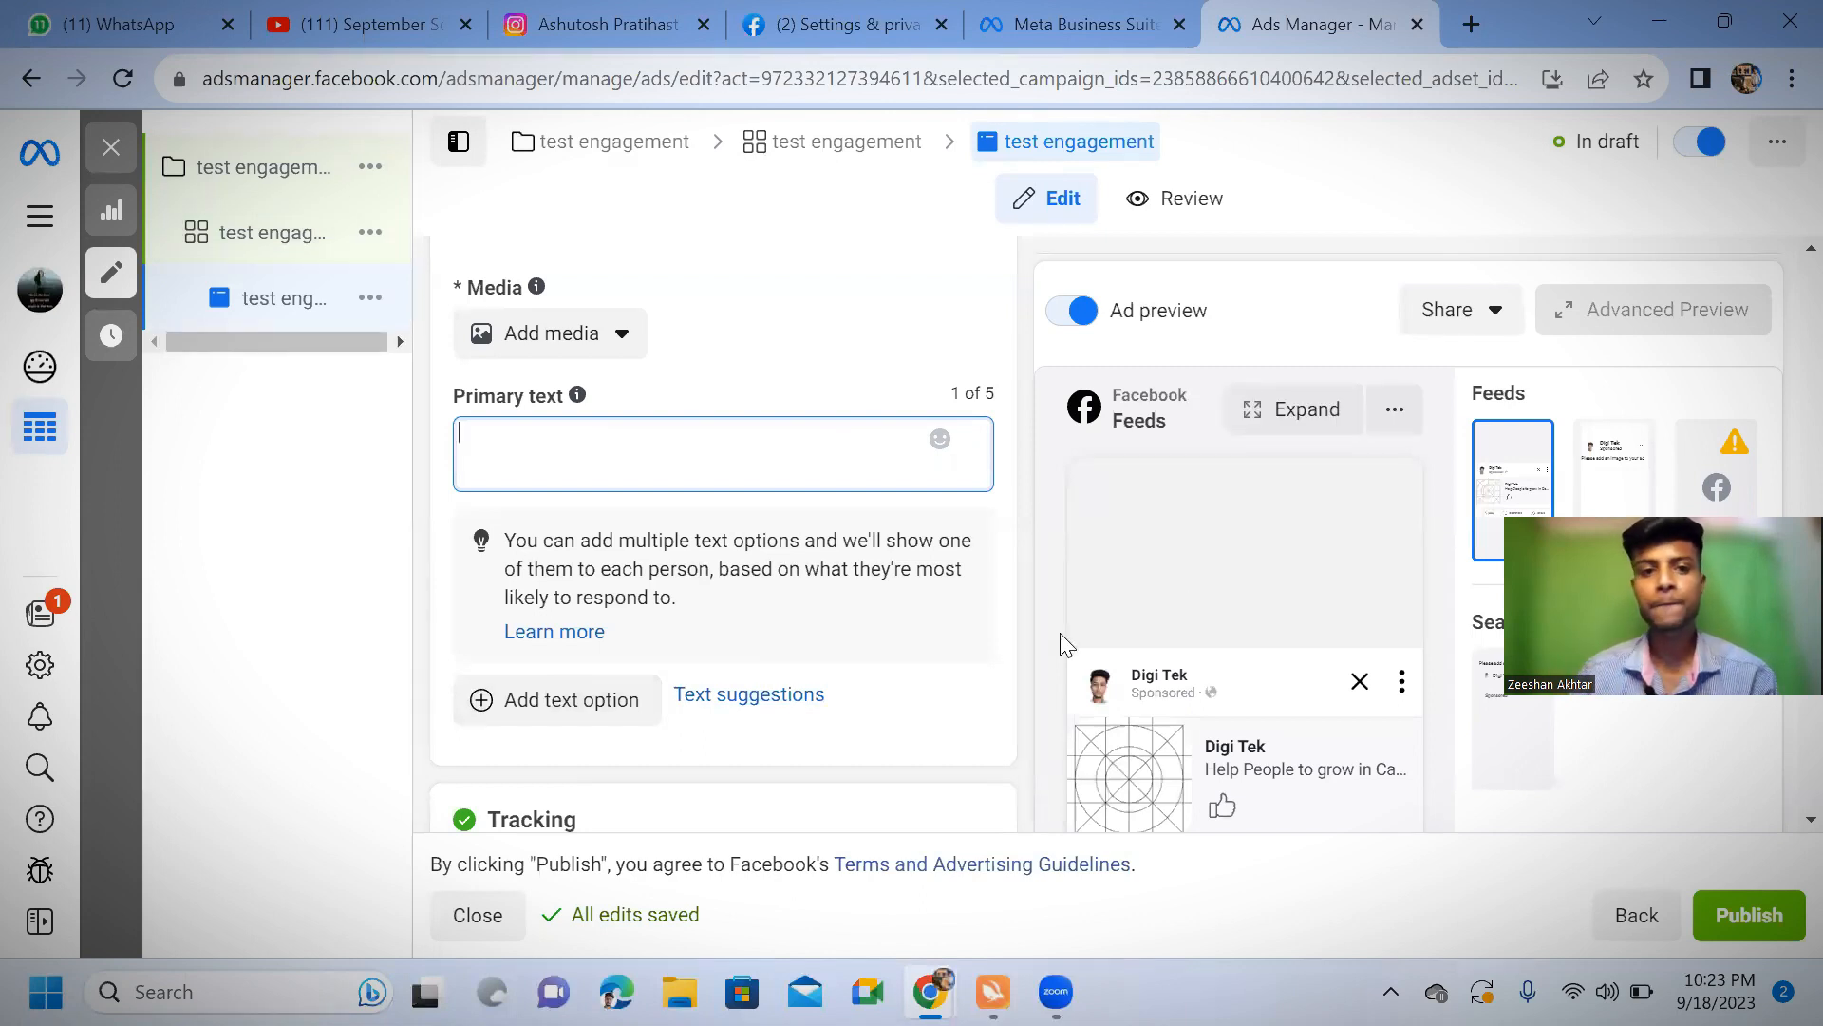
{"action": "scroll", "coordinate": [1156, 564], "scroll_direction": "down", "scroll_amount": 5}
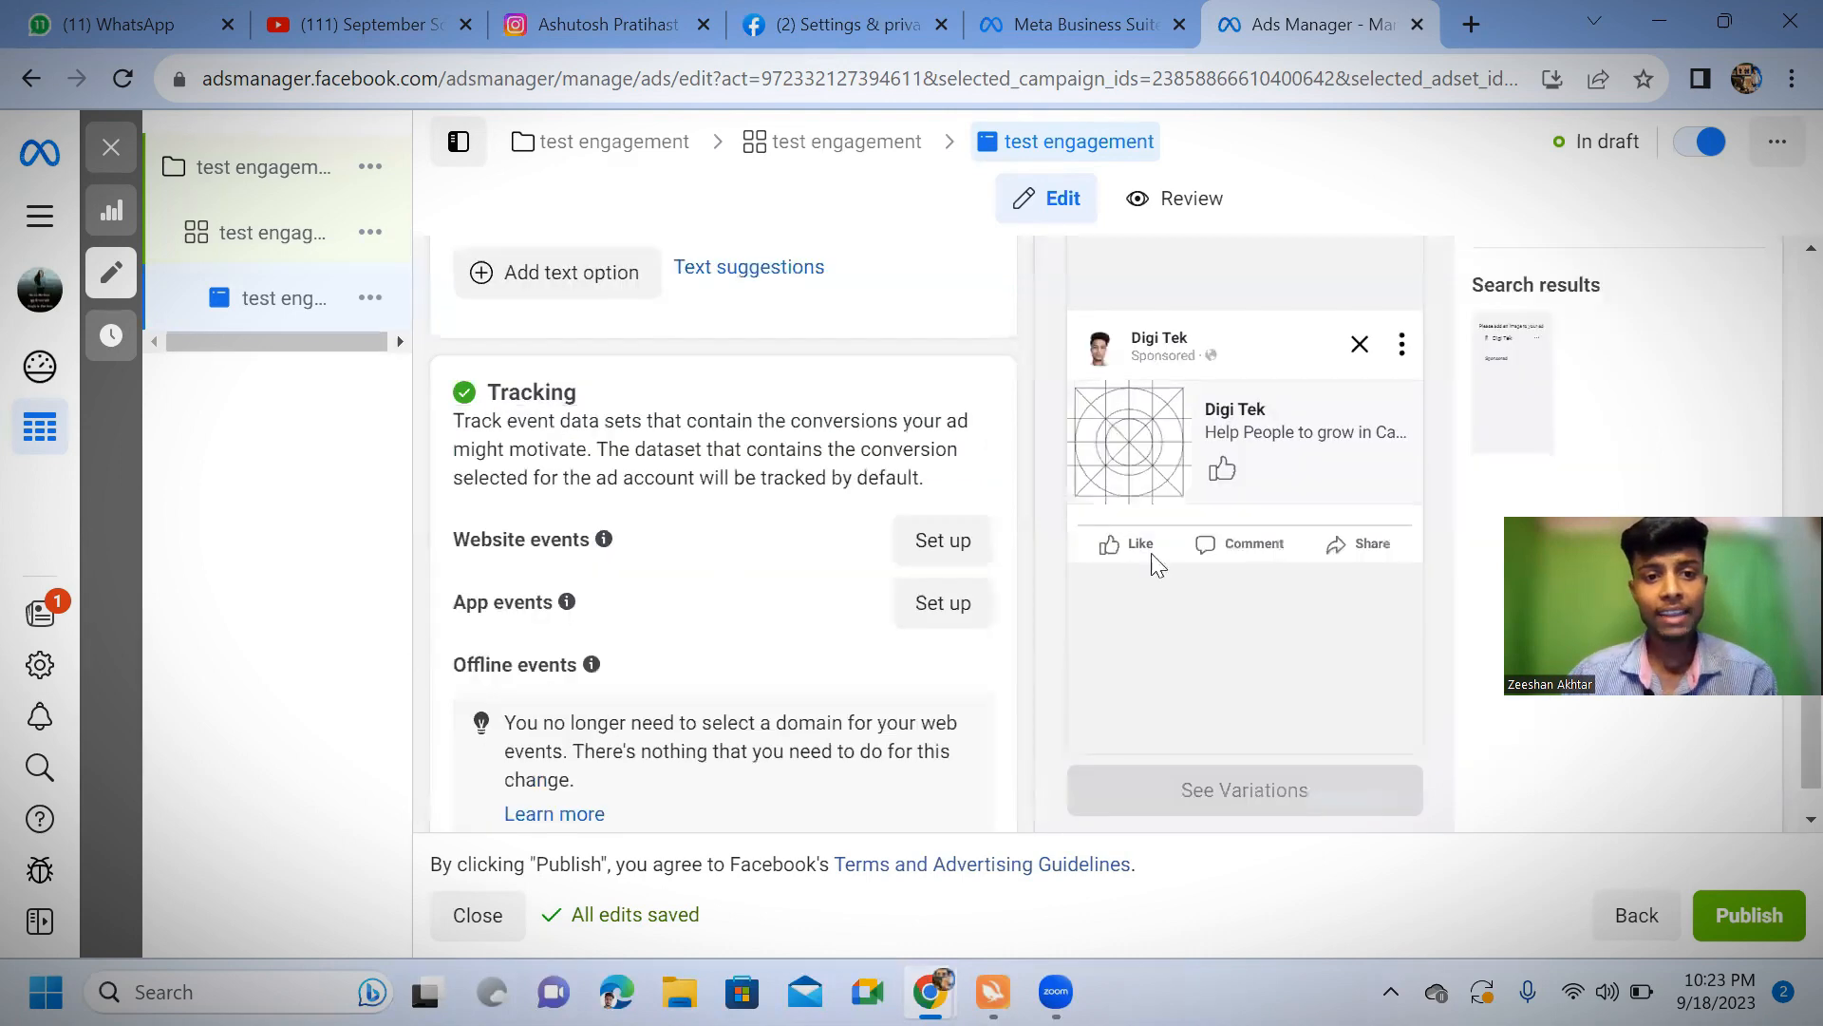
{"action": "scroll", "coordinate": [821, 550], "scroll_direction": "down", "scroll_amount": 1}
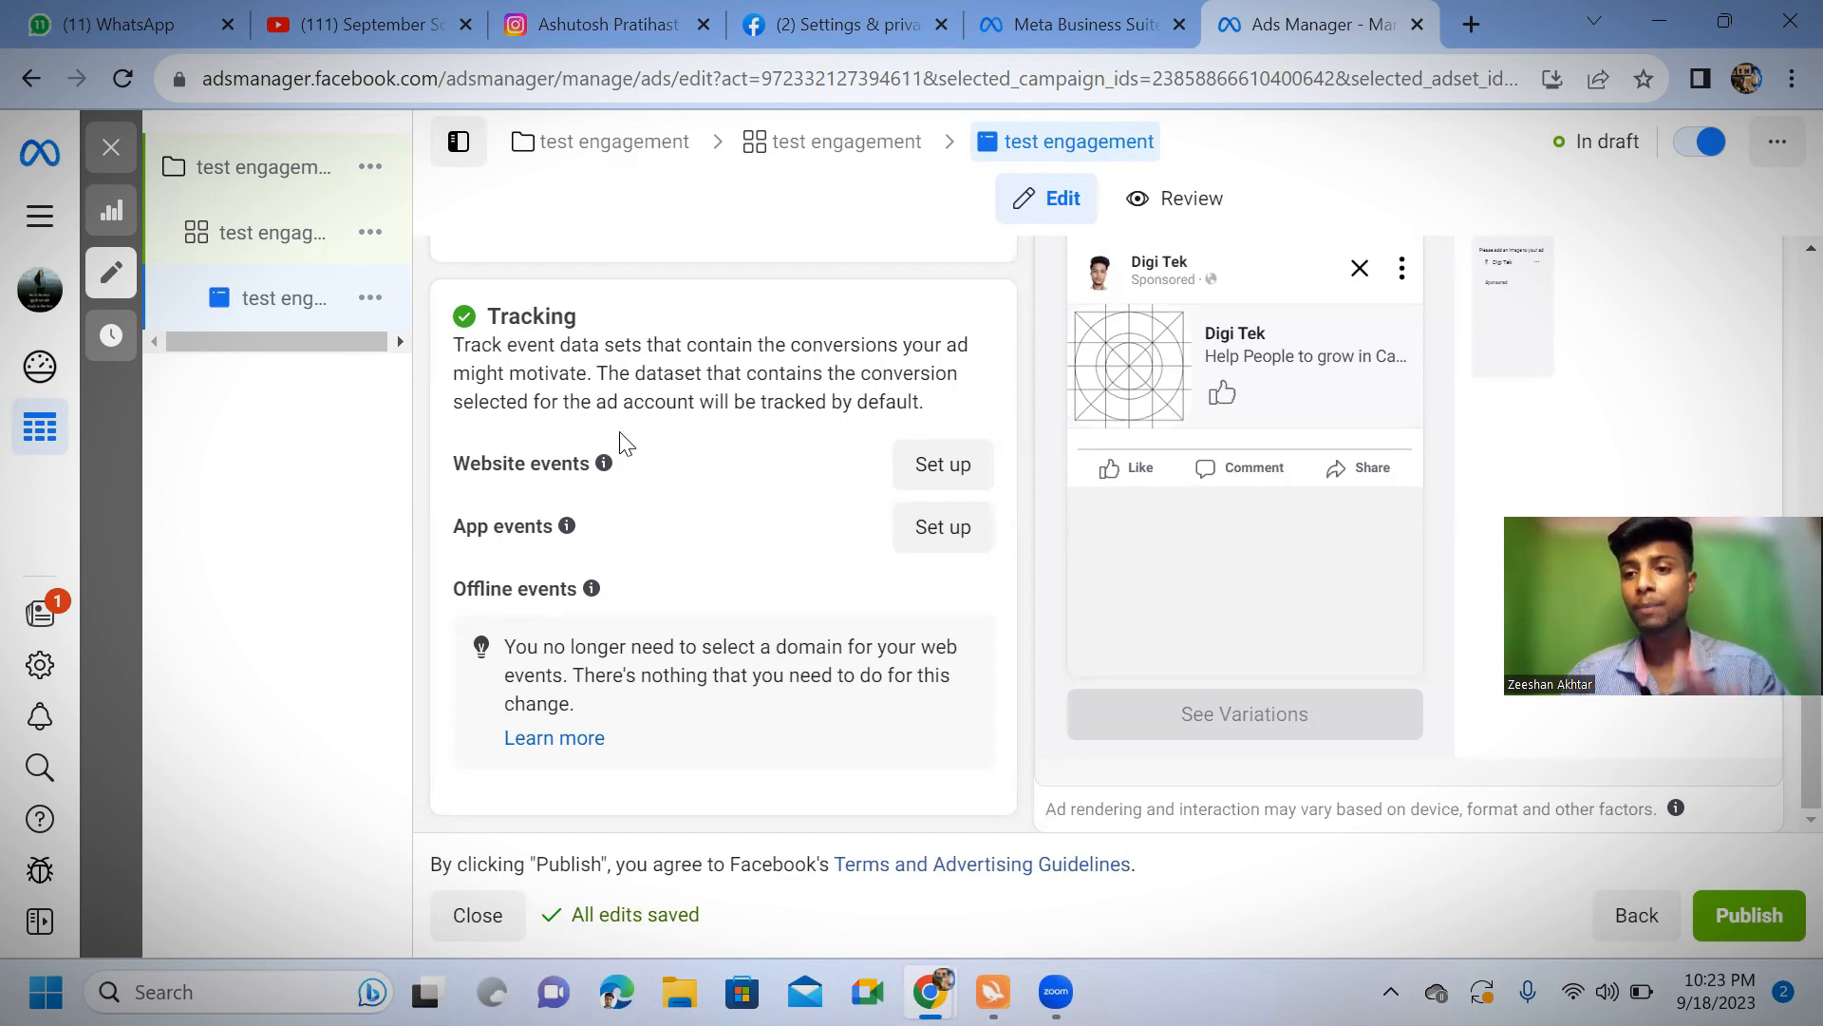
{"action": "scroll", "coordinate": [617, 531], "scroll_direction": "up", "scroll_amount": 6}
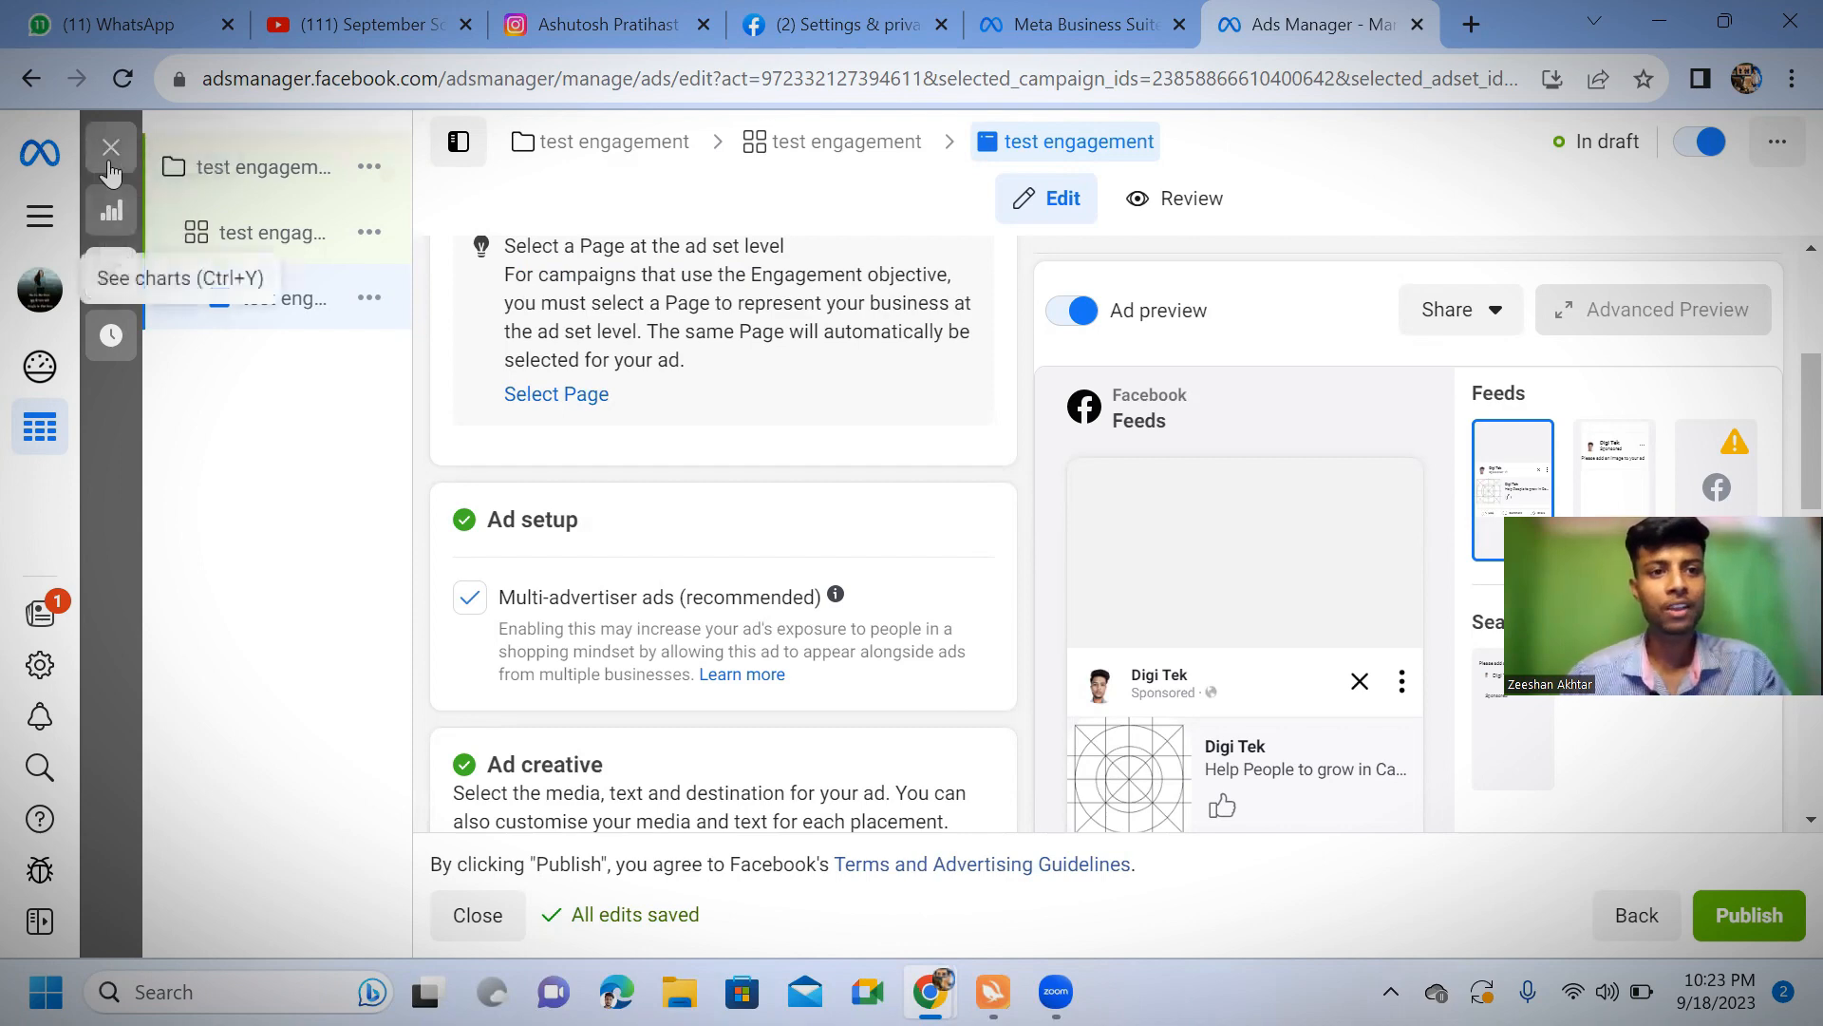
Close the ad editor without publishing the draft items and clear the campaign, ad set and ad selections
{"action": "left_click", "coordinate": [111, 152]}
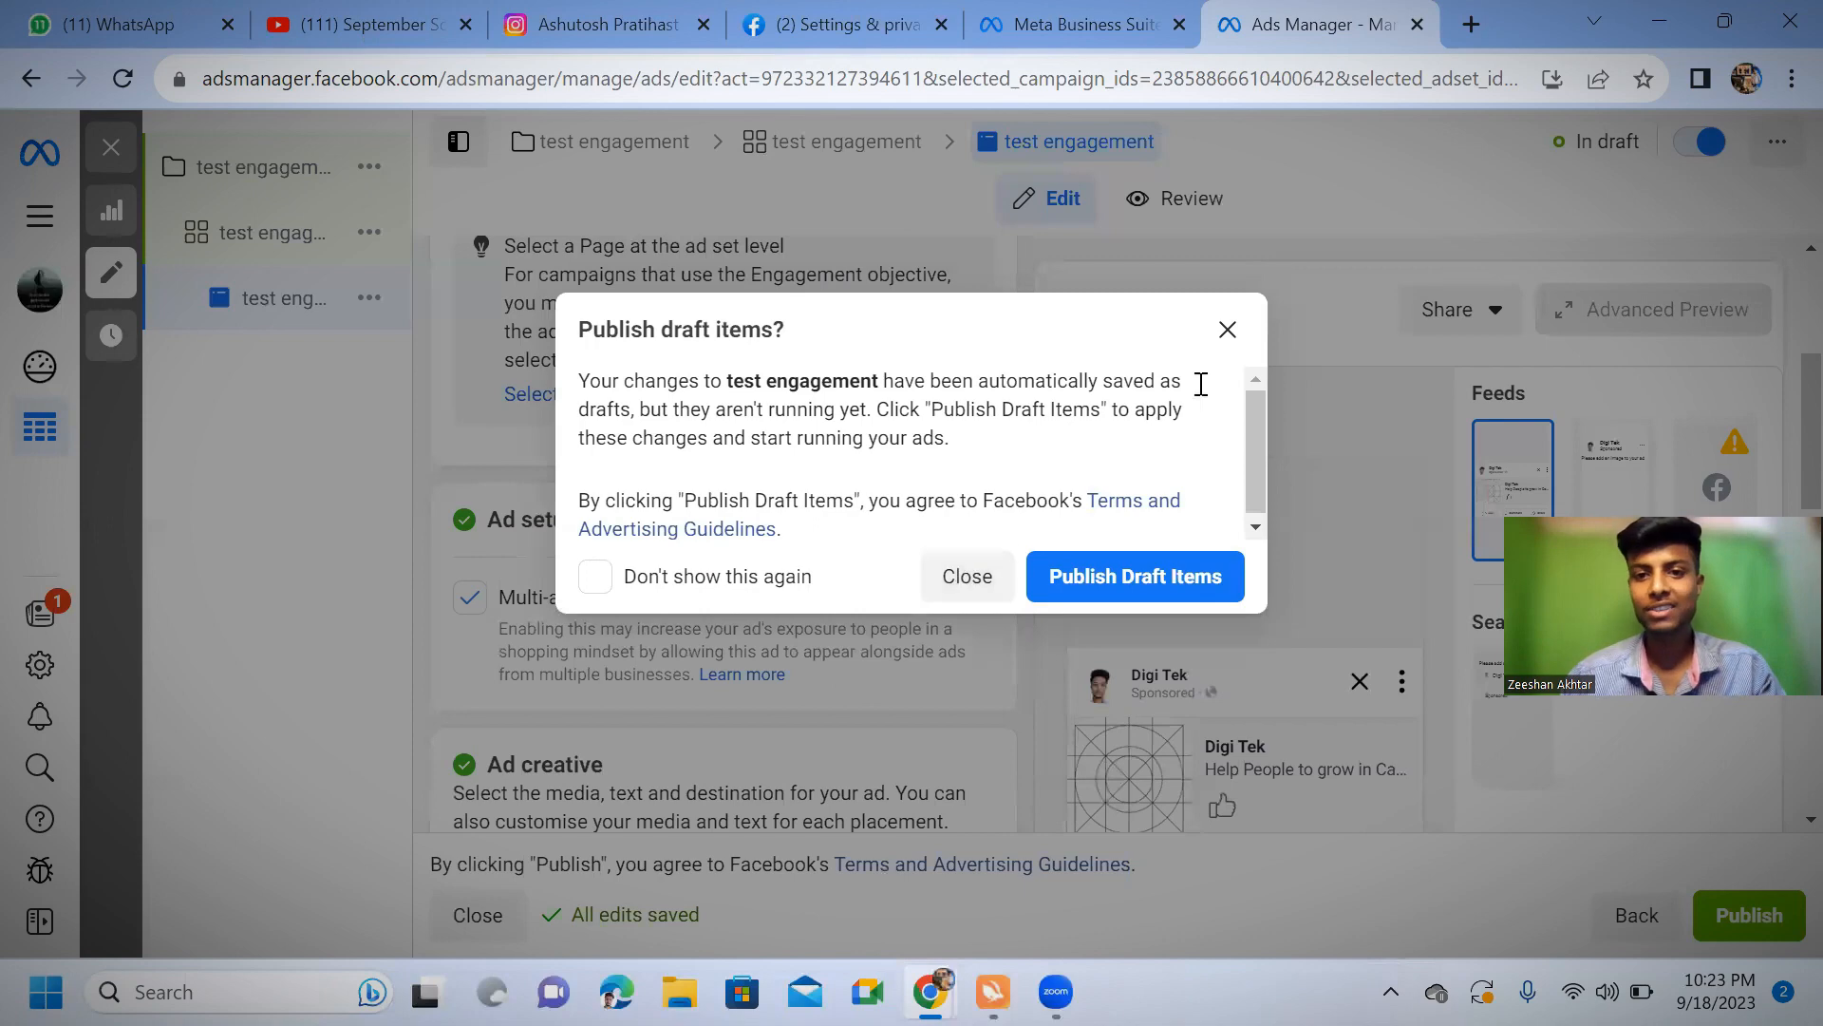
{"action": "left_click", "coordinate": [1227, 330]}
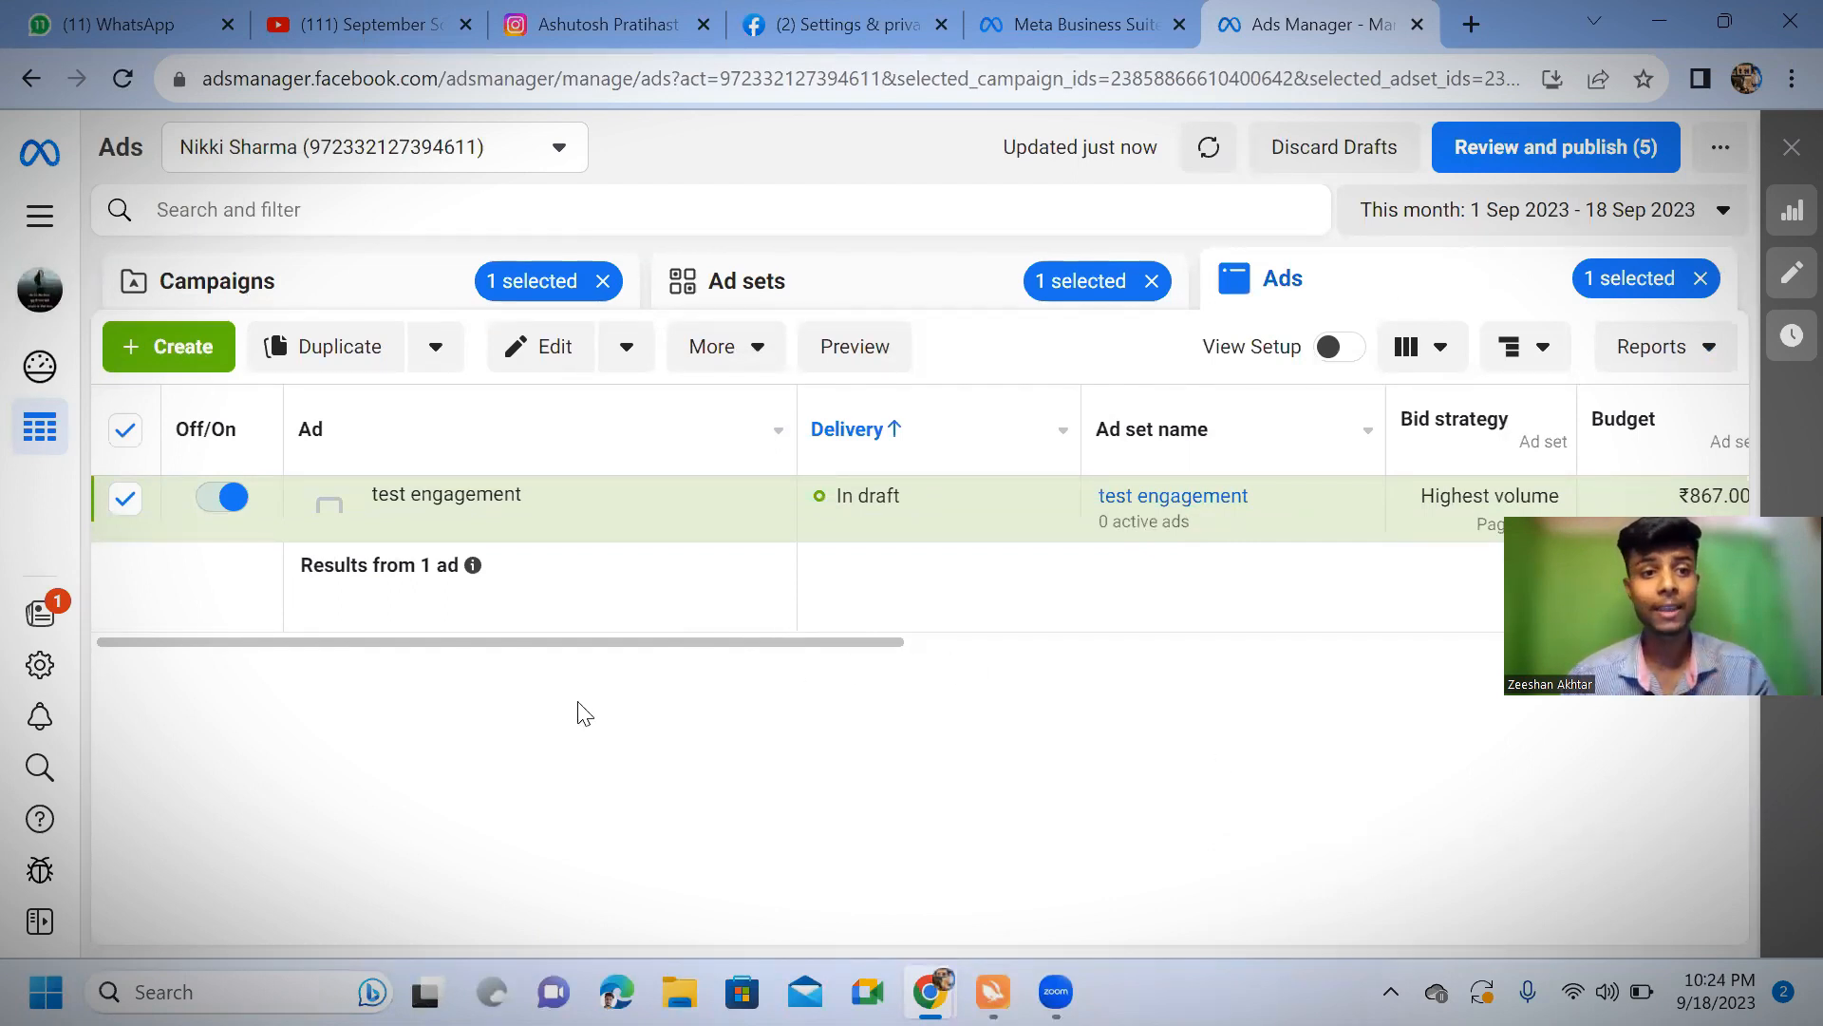
{"action": "left_click", "coordinate": [161, 359]}
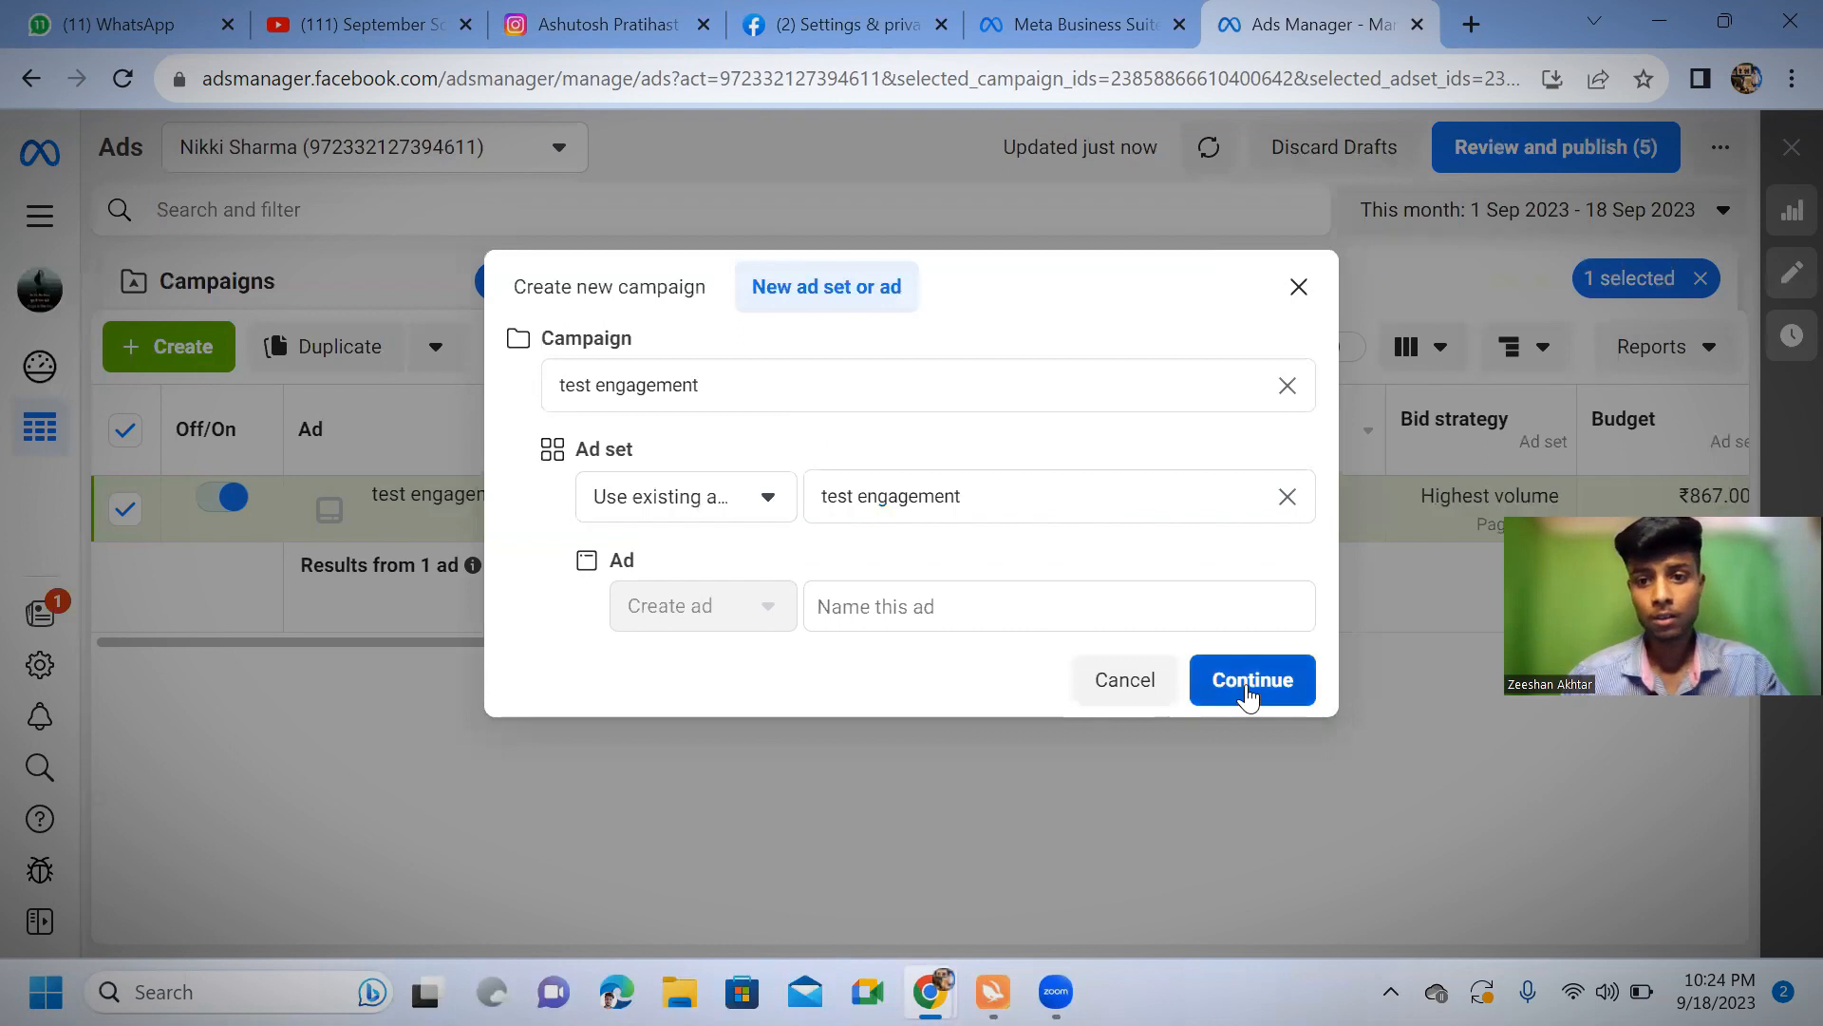
{"action": "left_click", "coordinate": [1296, 294]}
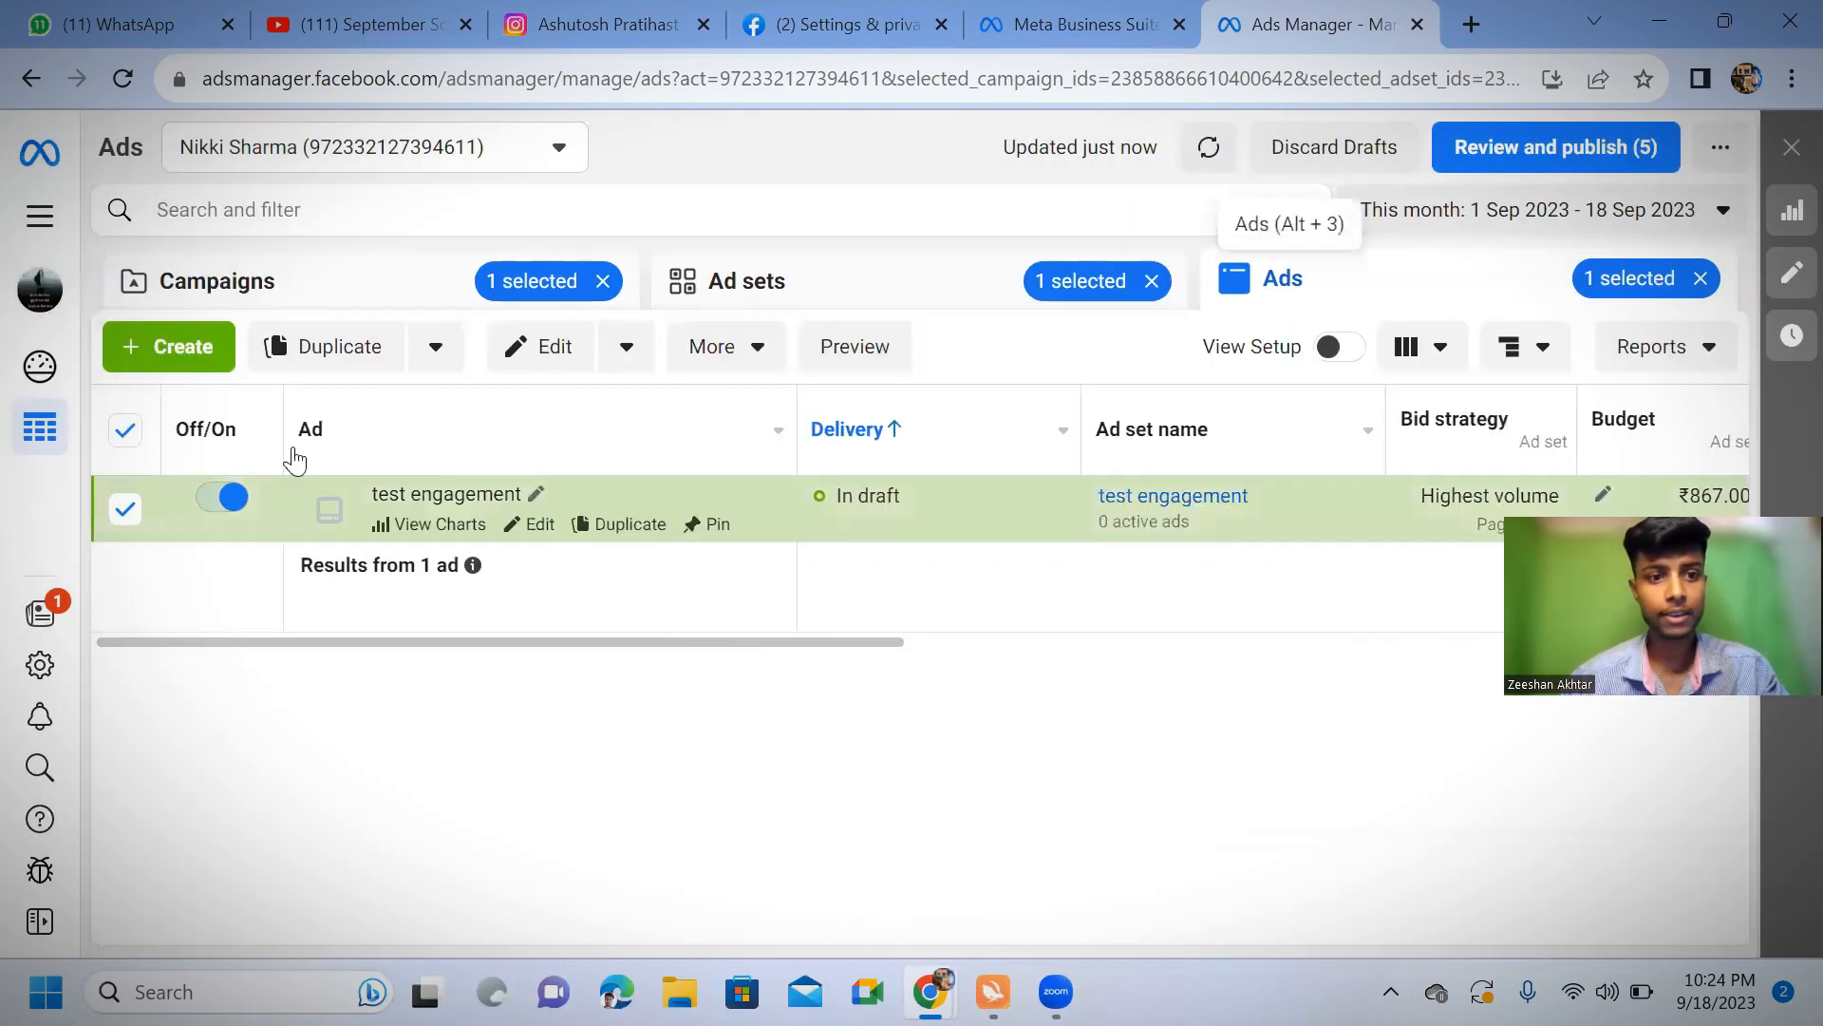
{"action": "left_click", "coordinate": [601, 282]}
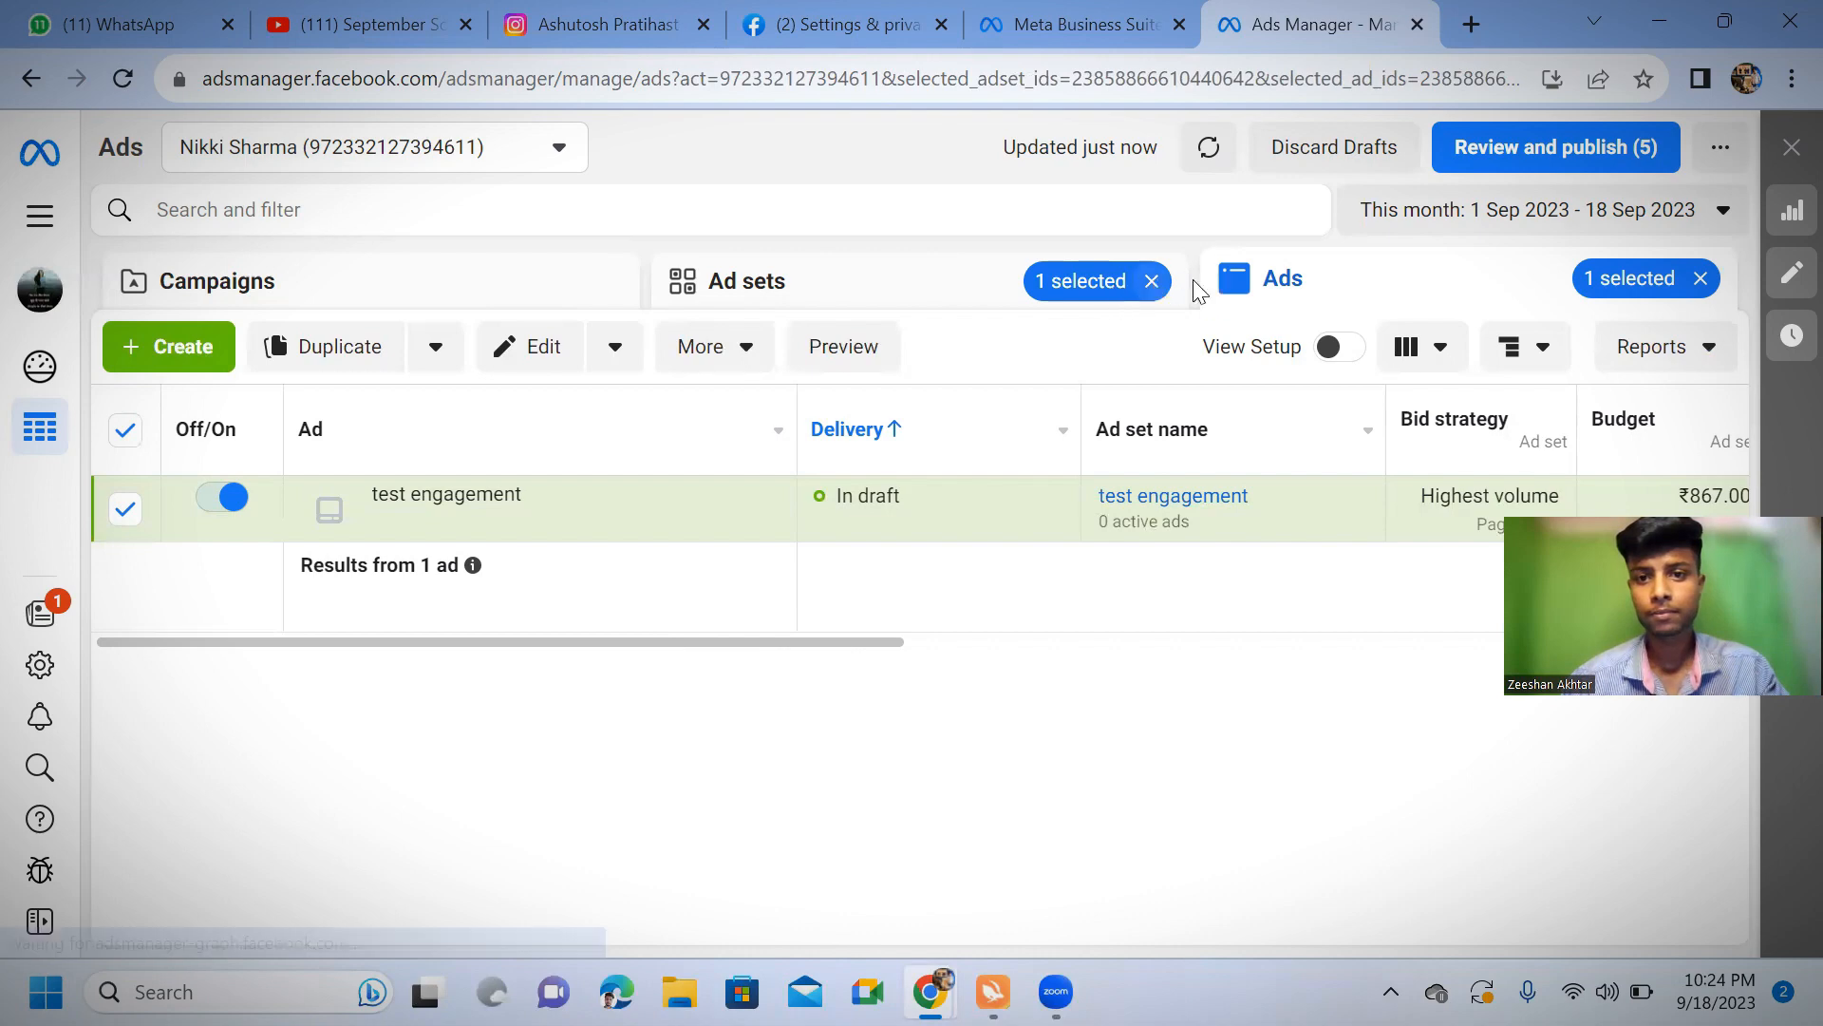
{"action": "left_click", "coordinate": [1151, 281]}
{"action": "left_click", "coordinate": [1700, 278]}
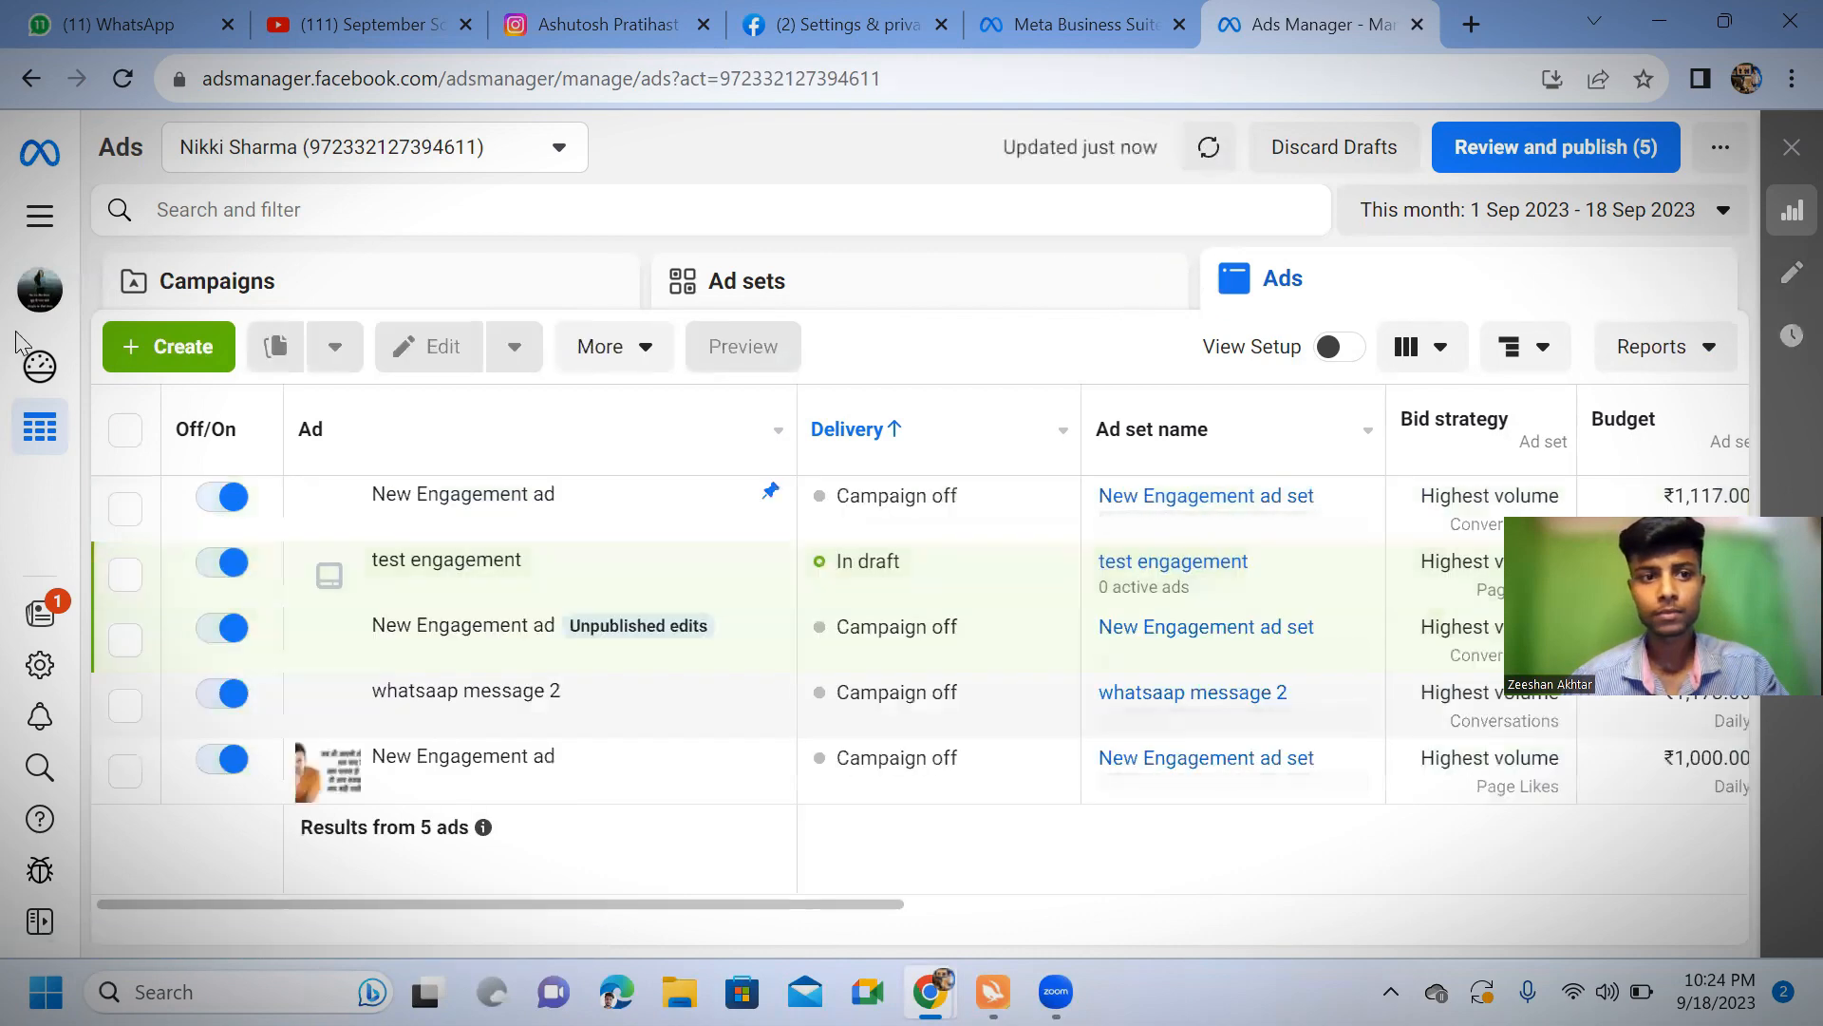
Create a new campaign with the Traffic objective
{"action": "left_click", "coordinate": [182, 348]}
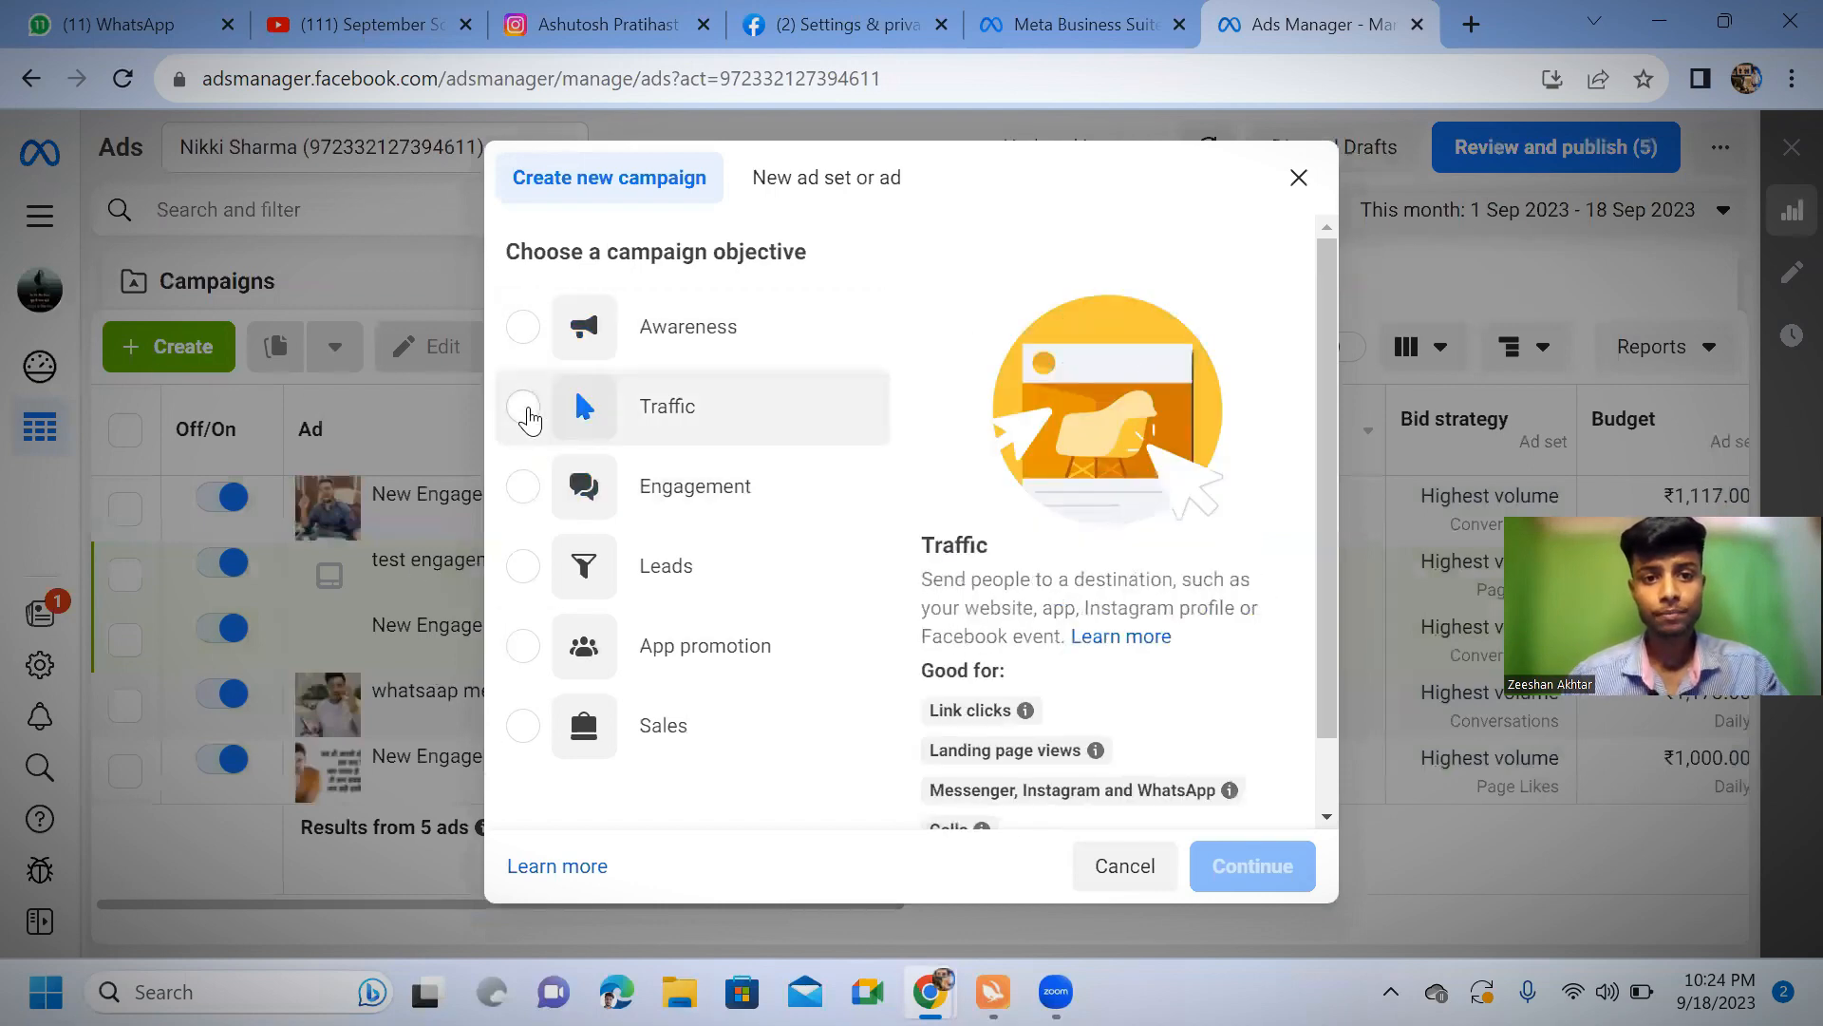
{"action": "left_click", "coordinate": [523, 408]}
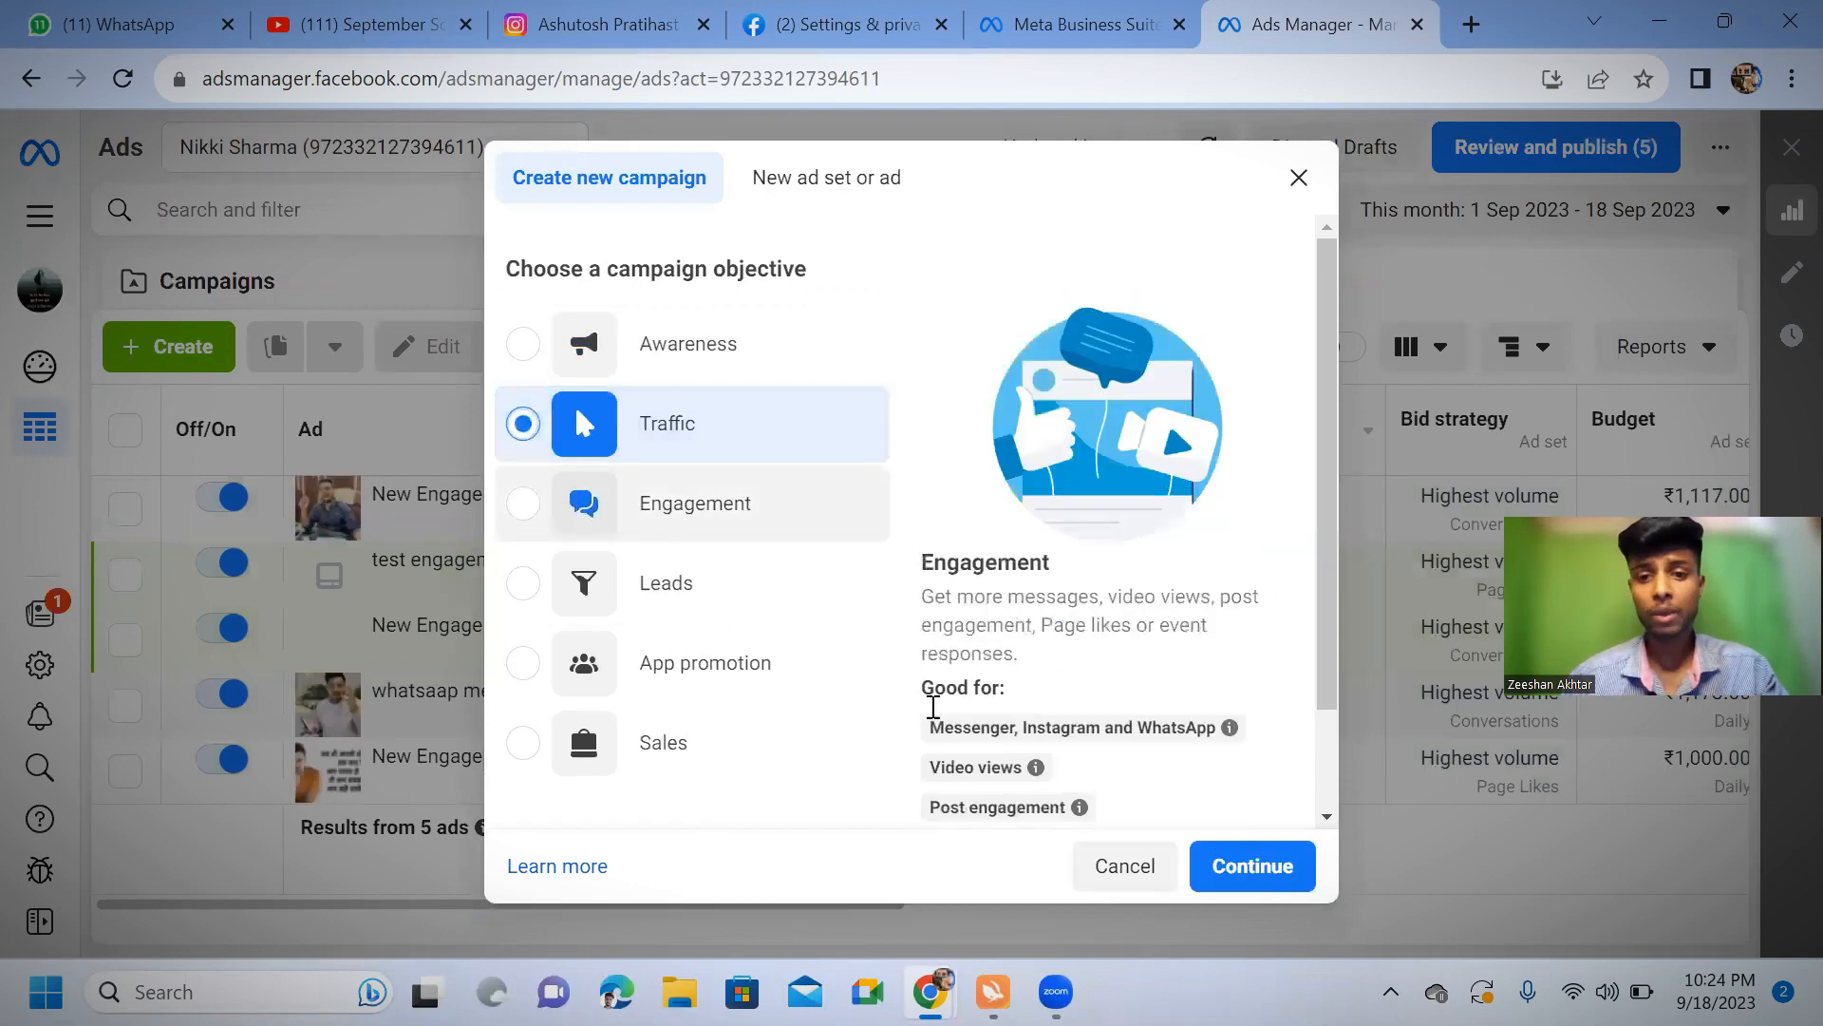
{"action": "left_click", "coordinate": [1273, 862]}
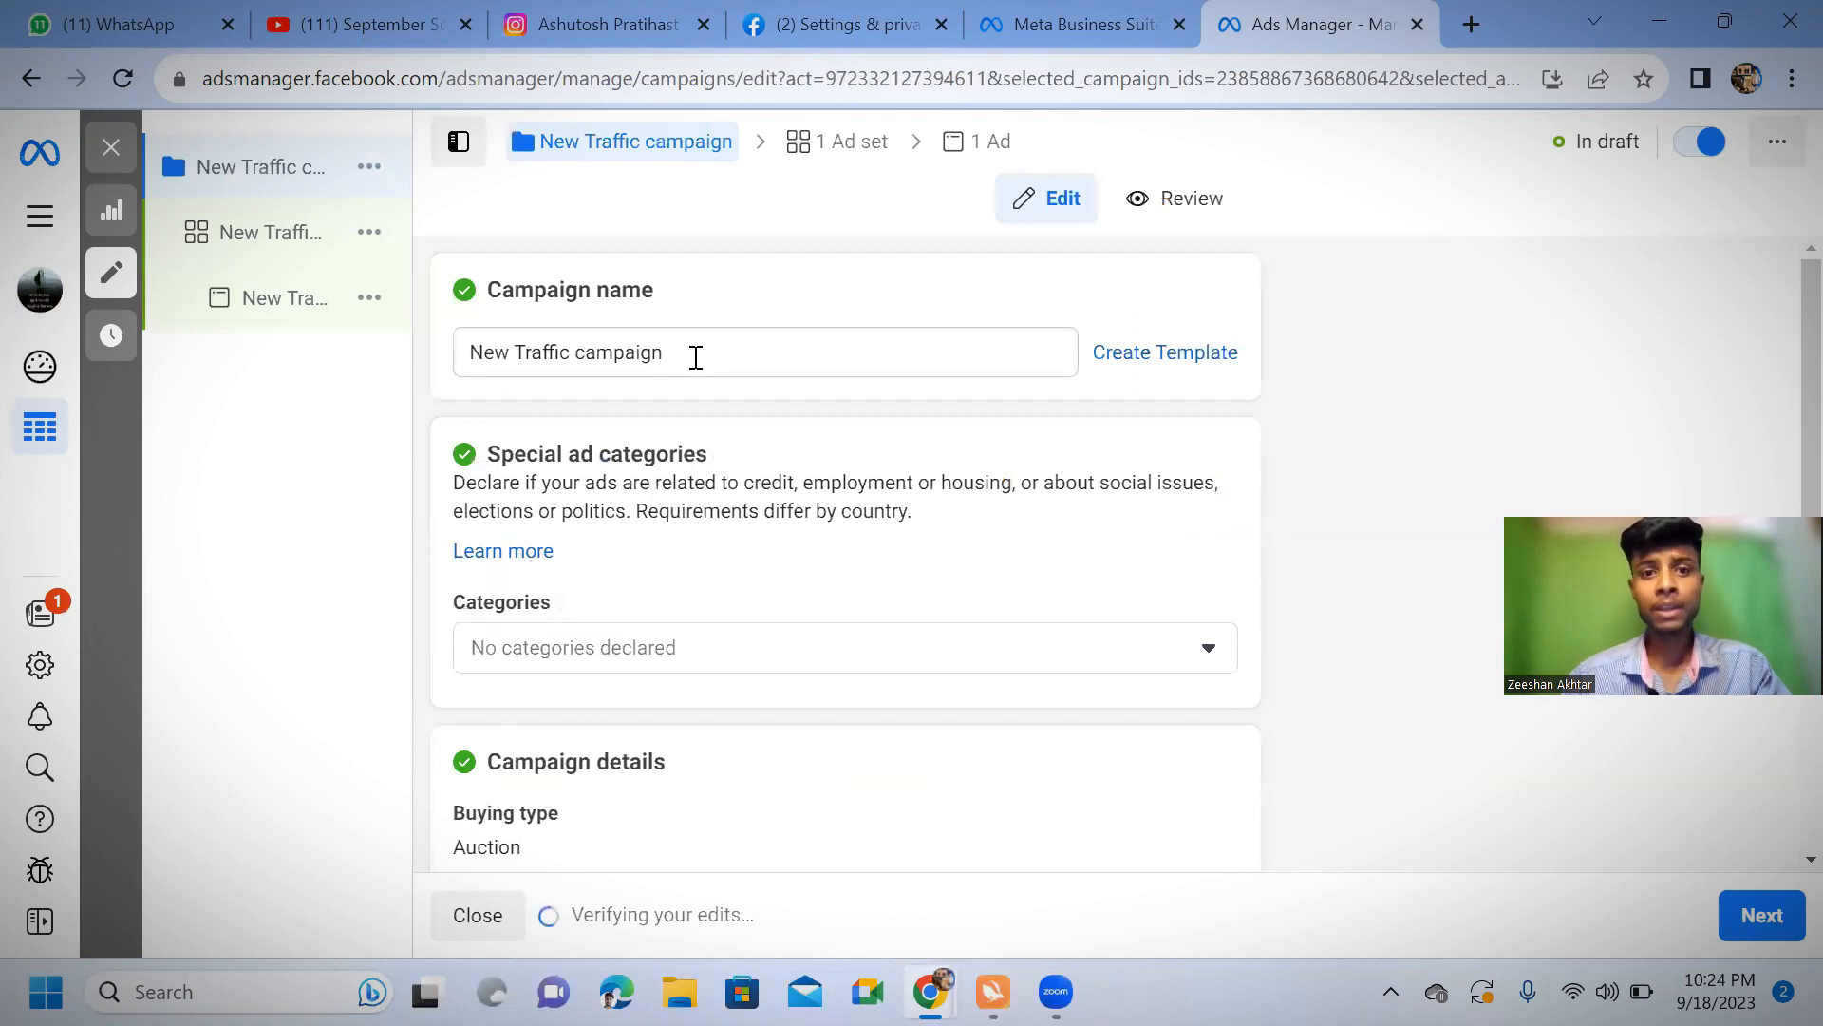
Rename the new traffic campaign "whatsaap traffic ads"
{"action": "left_click_drag", "start_coordinate": [695, 357], "coordinate": [367, 379]}
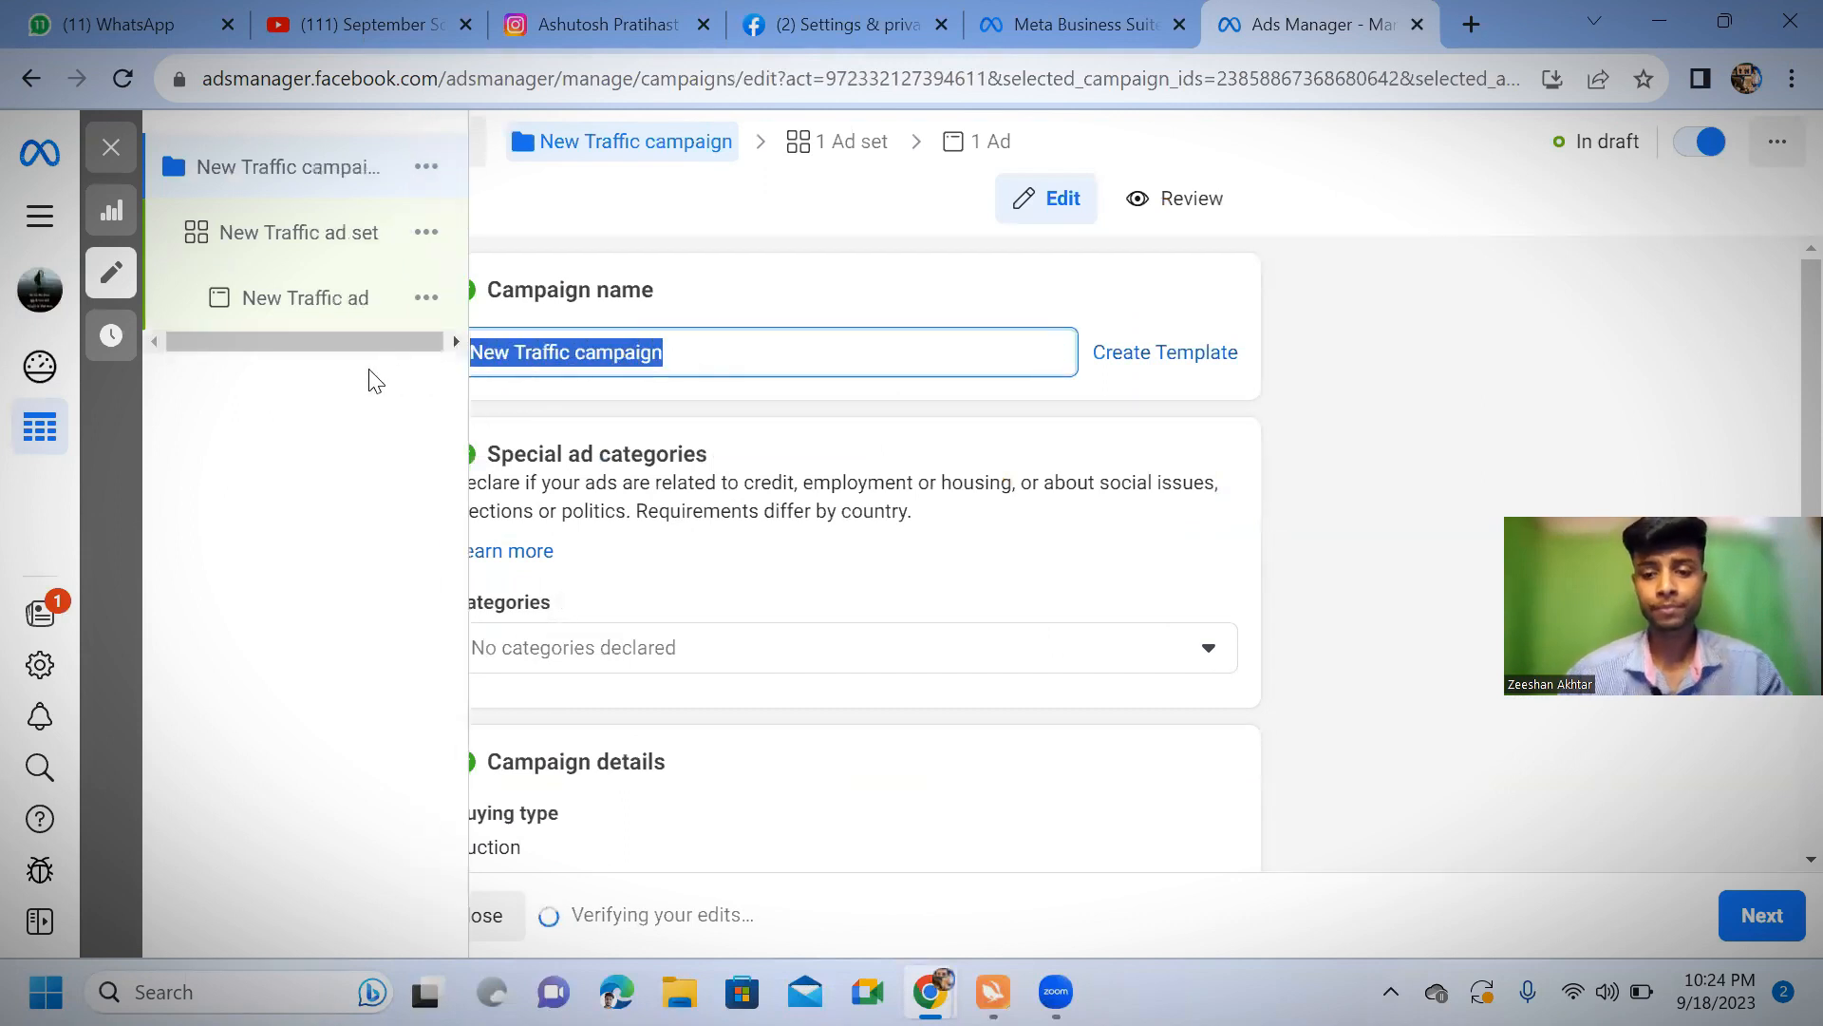
{"action": "key", "text": "BackSpace"}
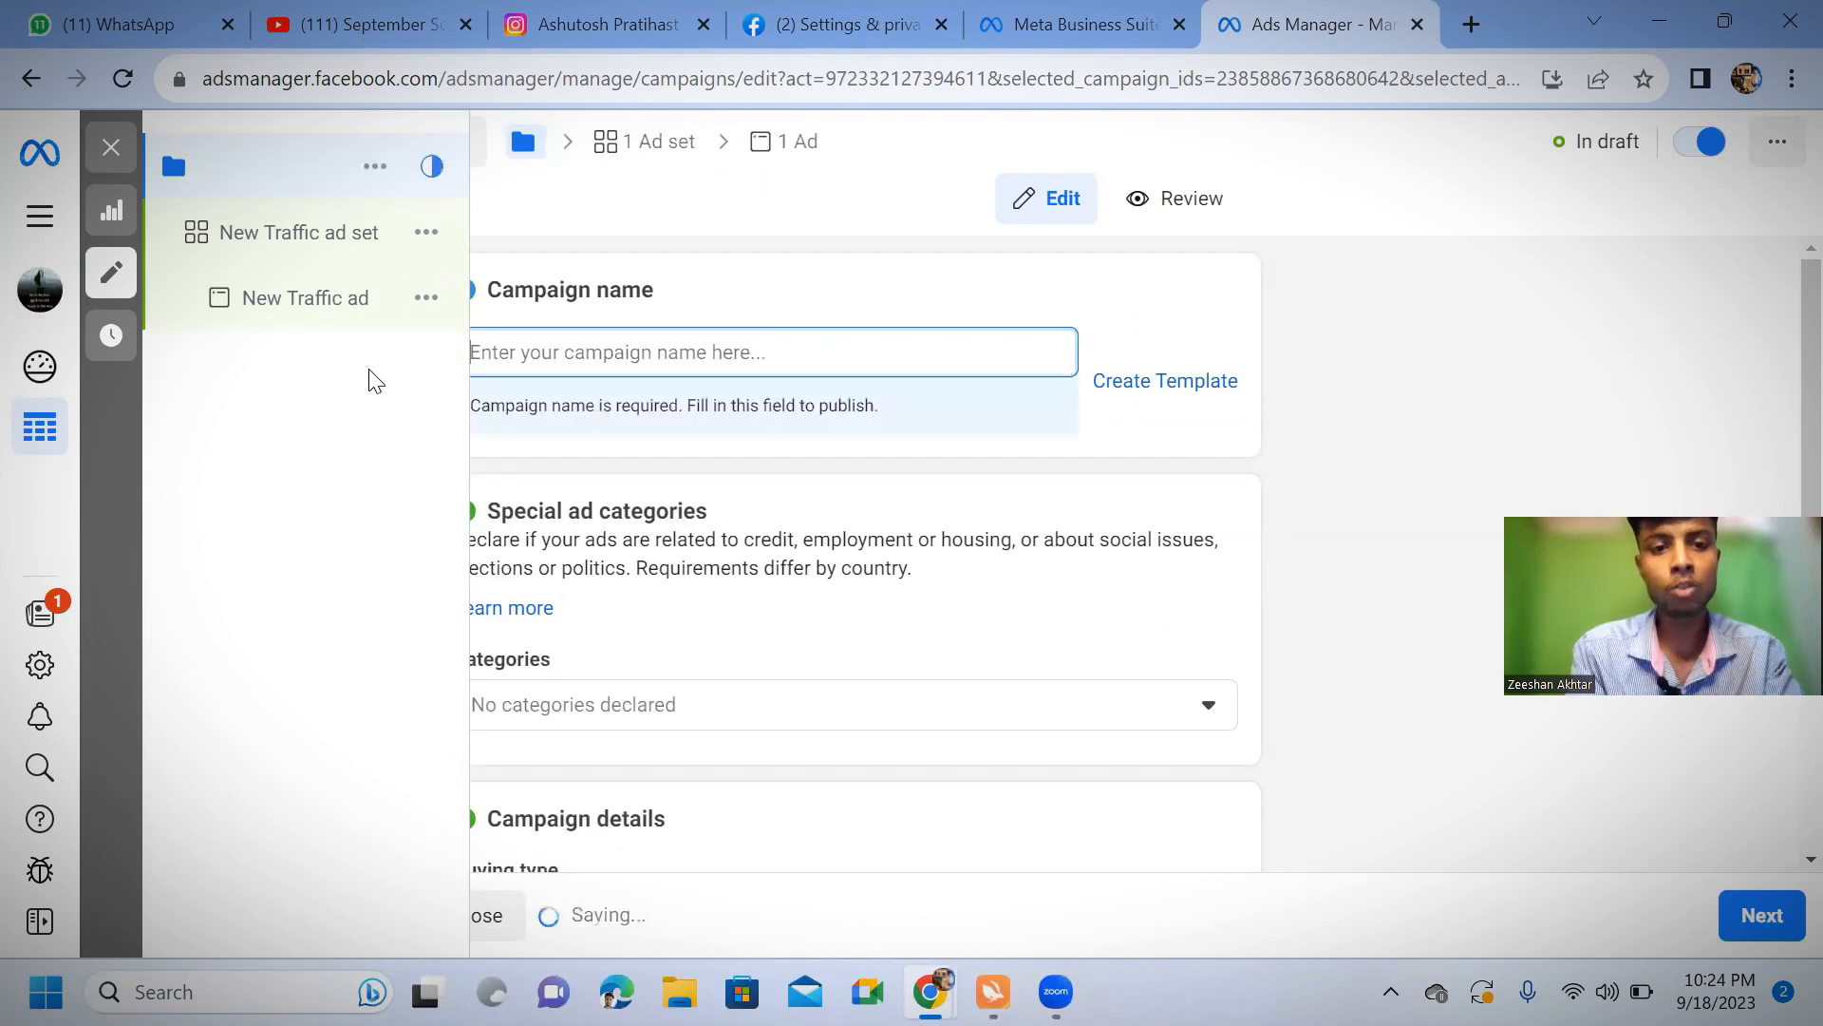
{"action": "type", "text": "whats"}
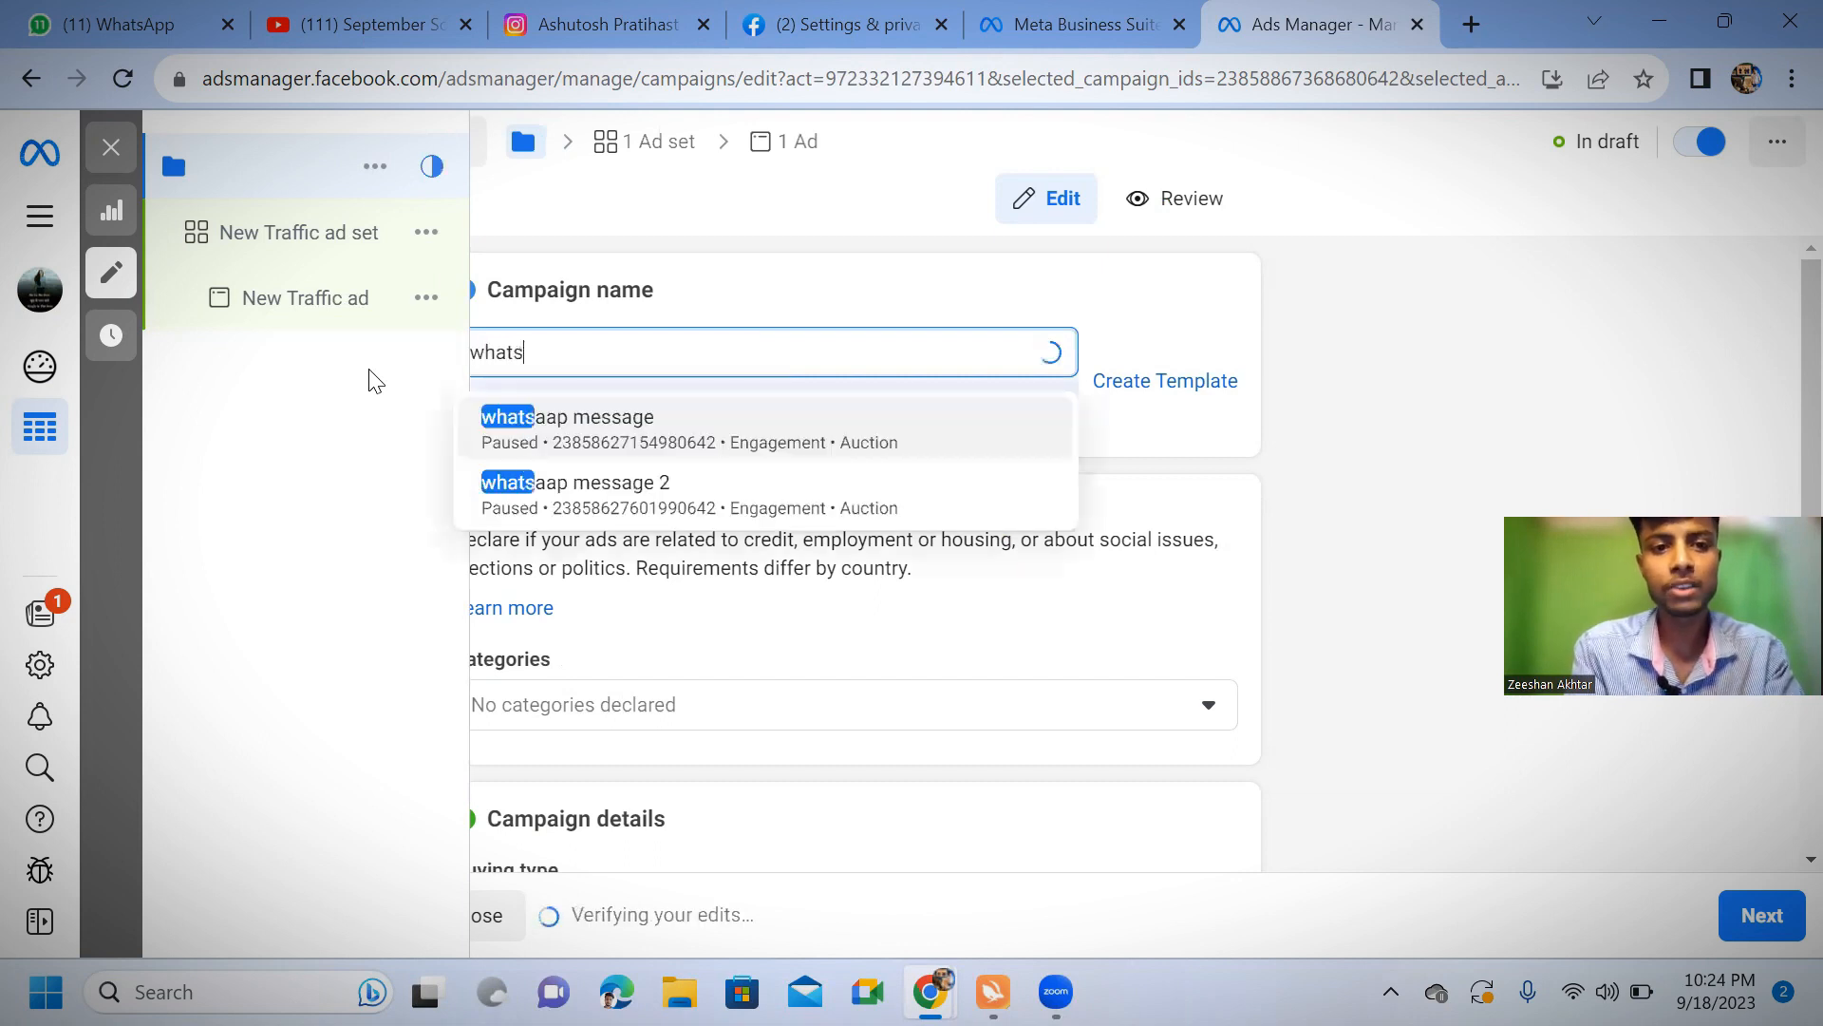
{"action": "type", "text": "aap traffic "}
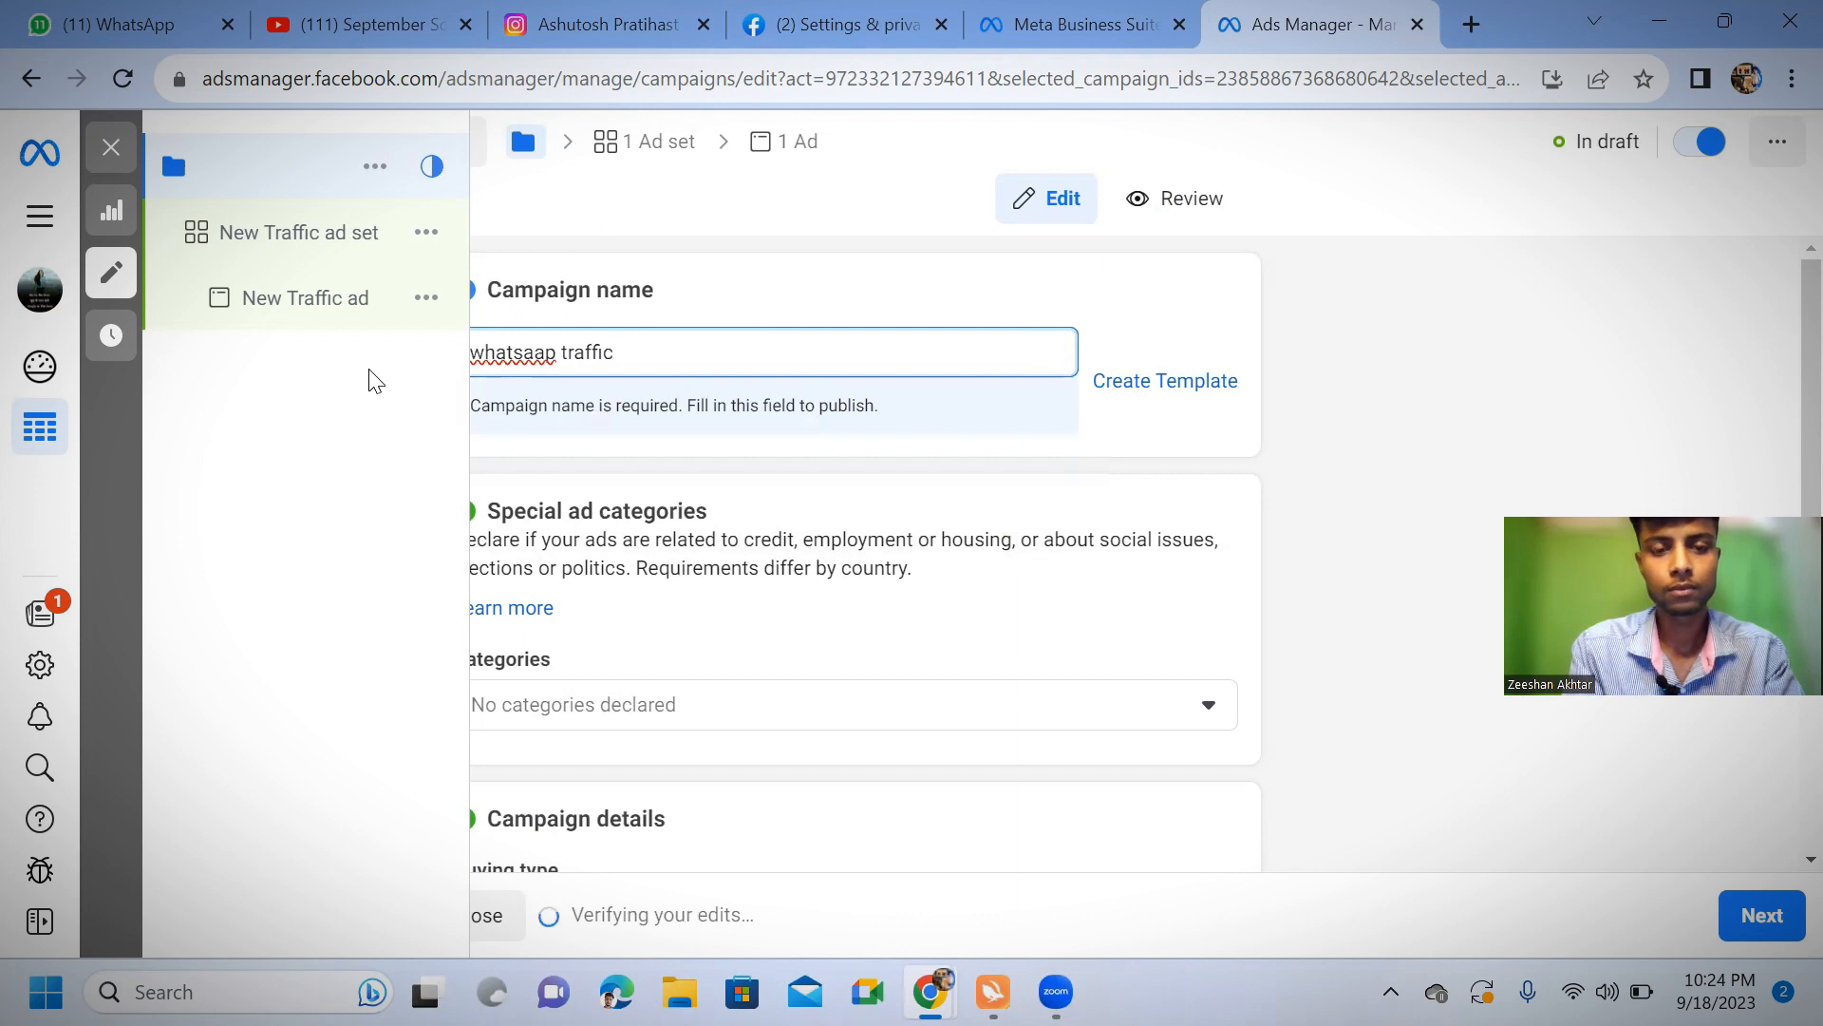
{"action": "type", "text": "ads"}
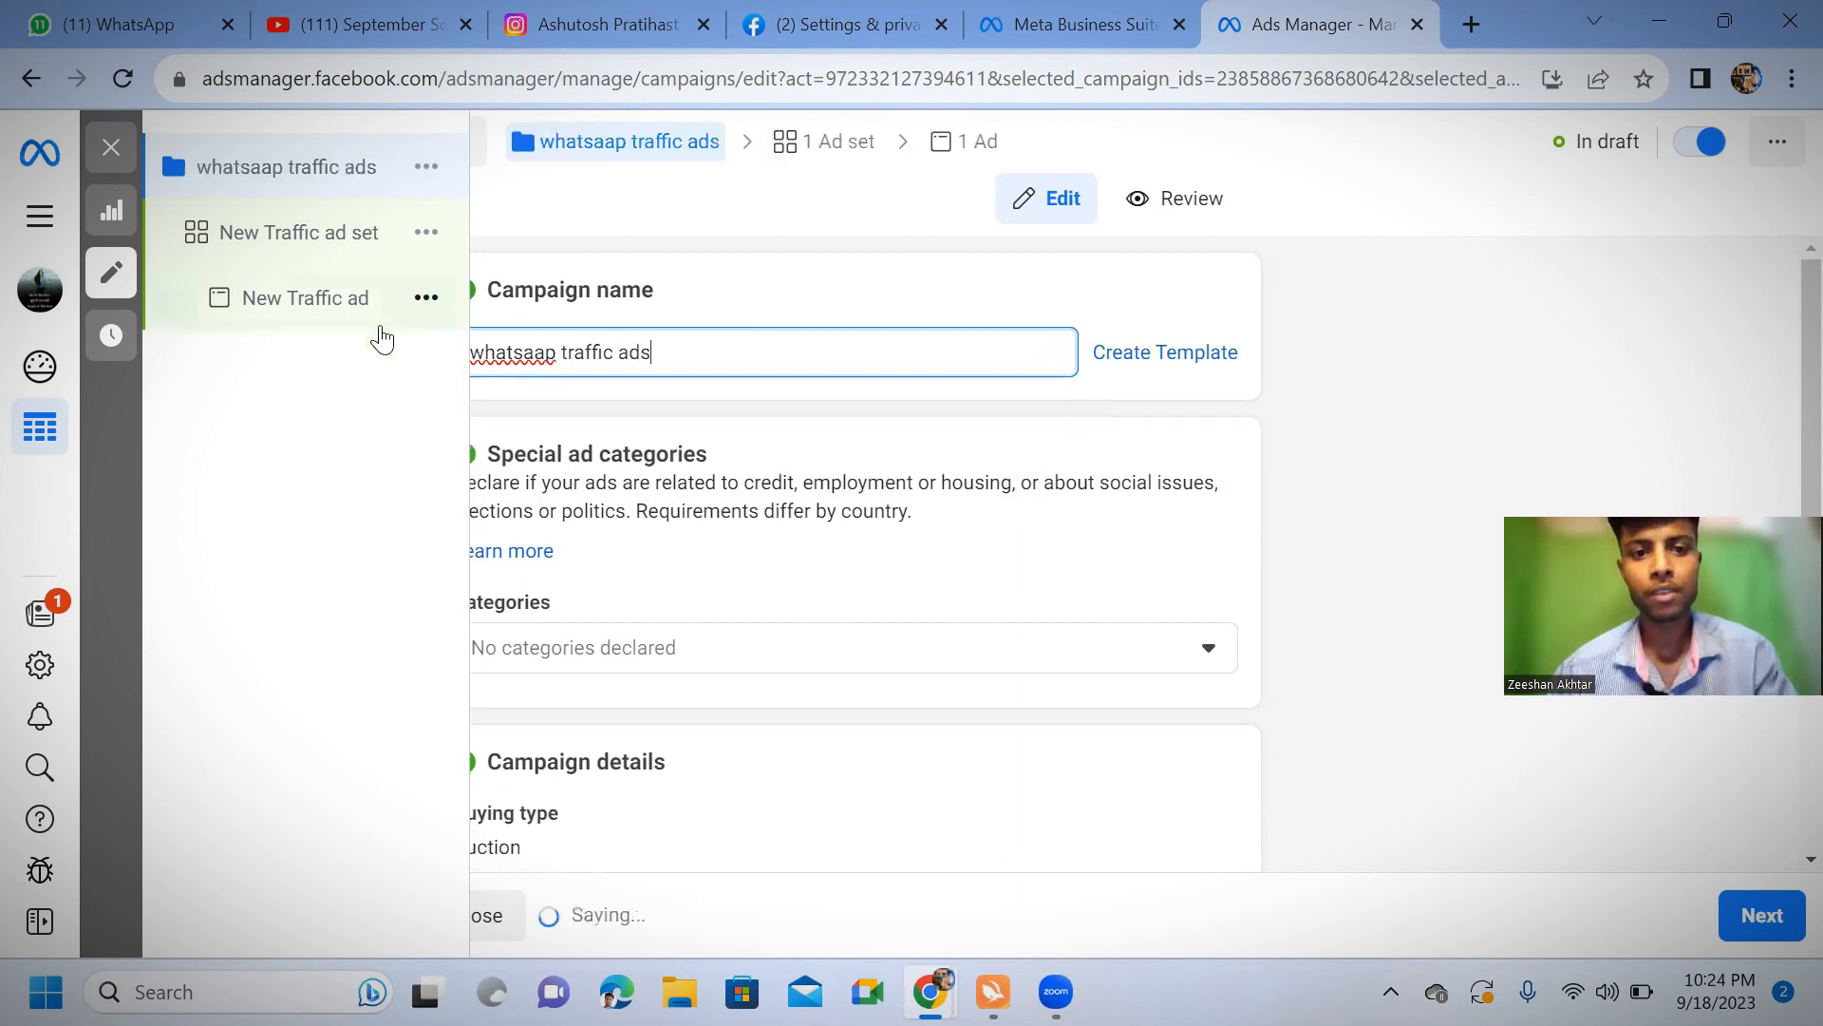
Continue to the ad set level of the traffic campaign and rename the ad set "whatsaap traffic ads"
{"action": "scroll", "coordinate": [810, 459], "scroll_direction": "down", "scroll_amount": 5}
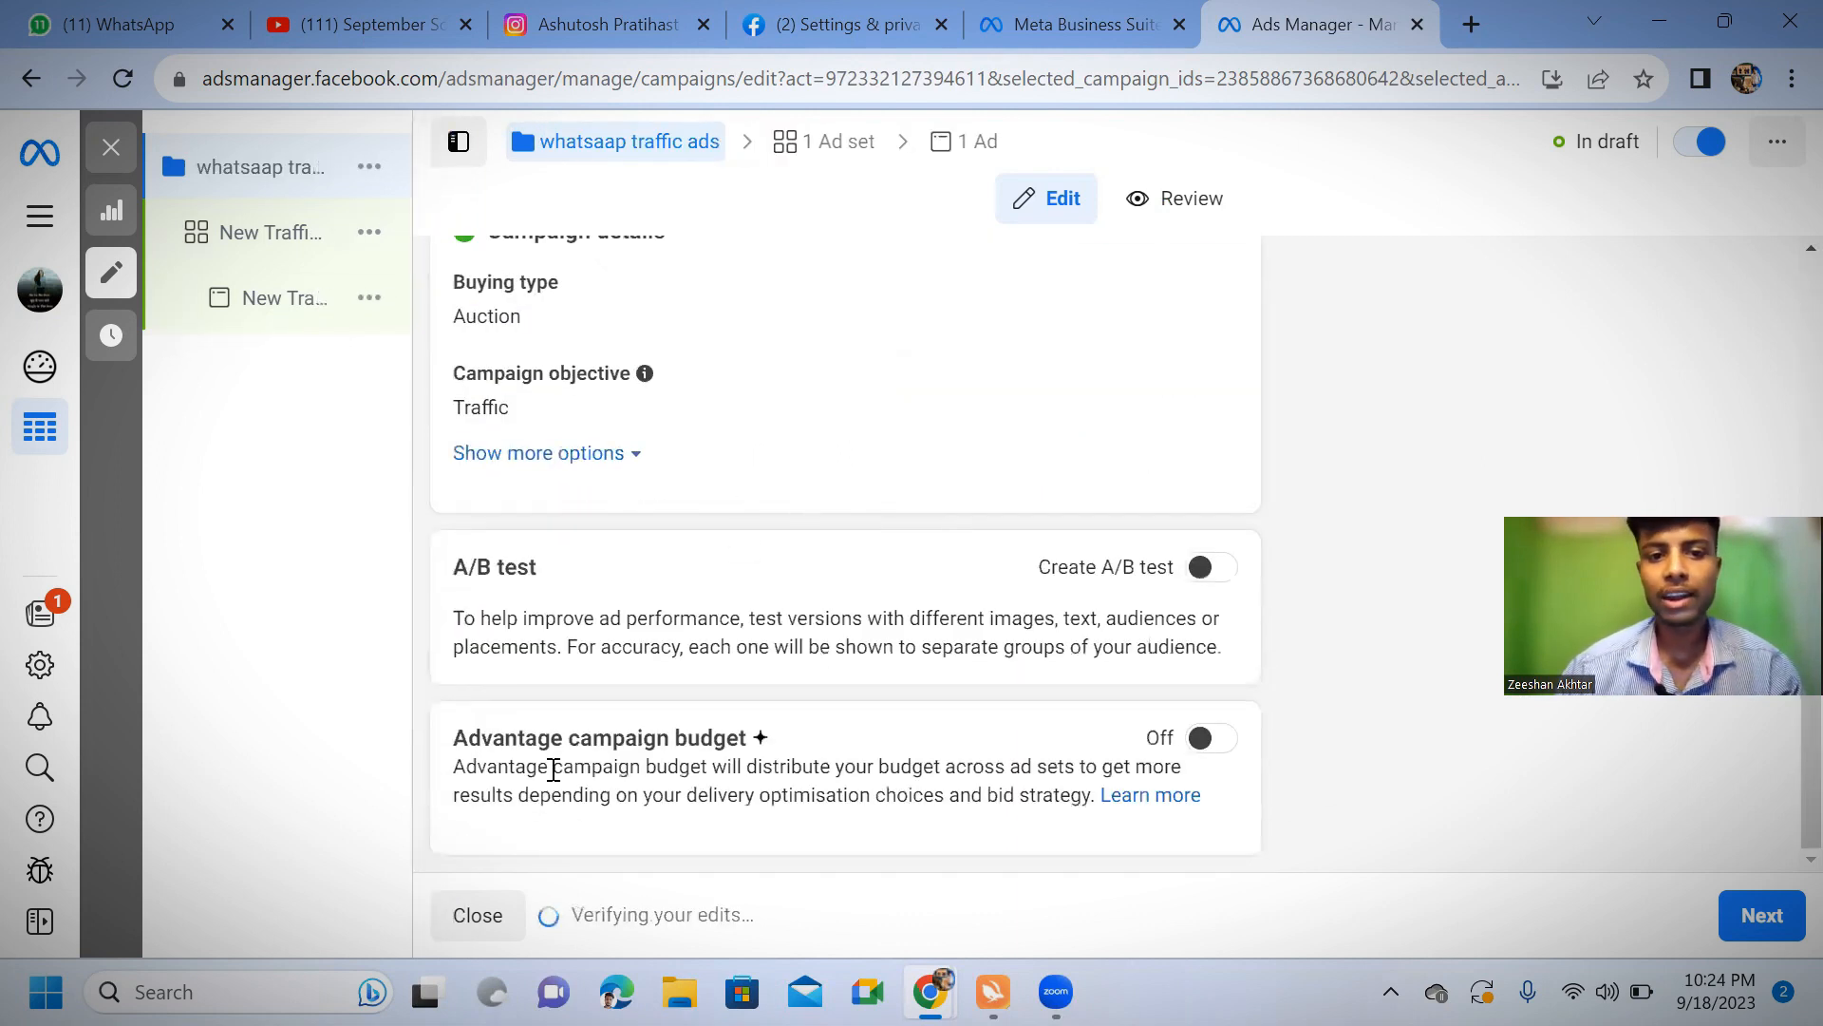
{"action": "left_click", "coordinate": [1759, 917]}
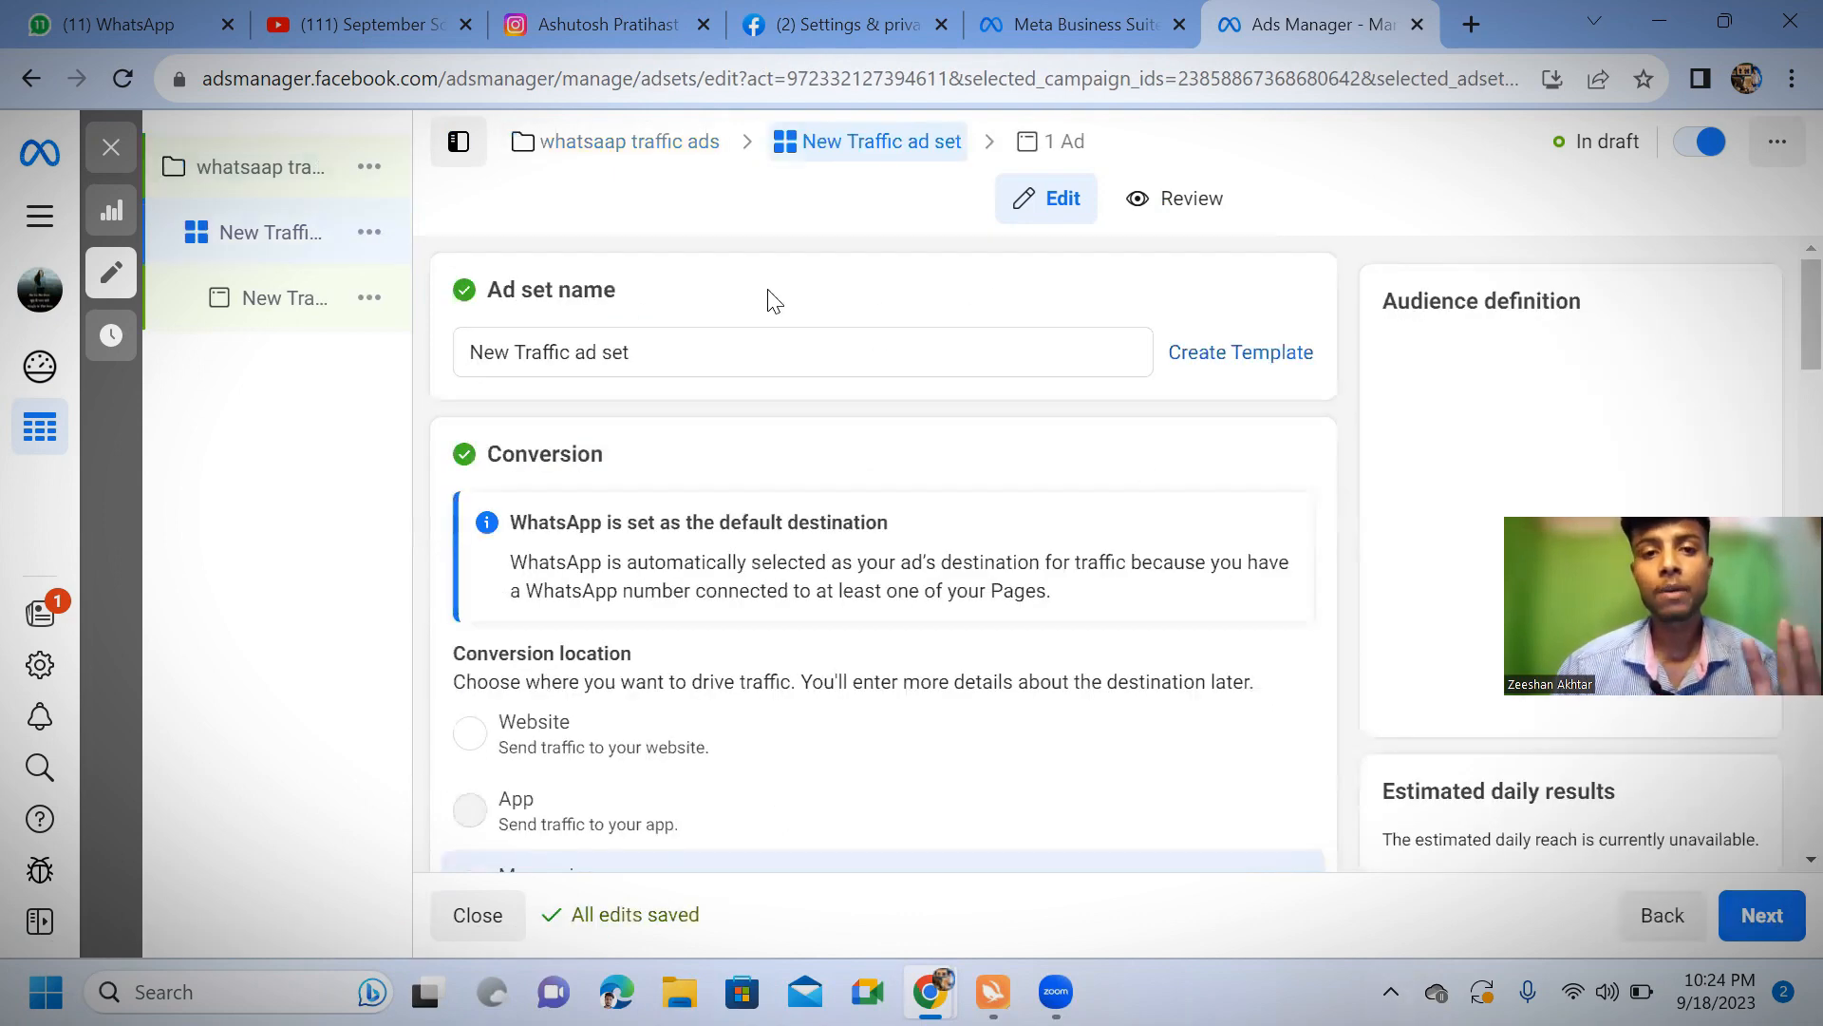
{"action": "left_click_drag", "start_coordinate": [671, 361], "coordinate": [314, 363]}
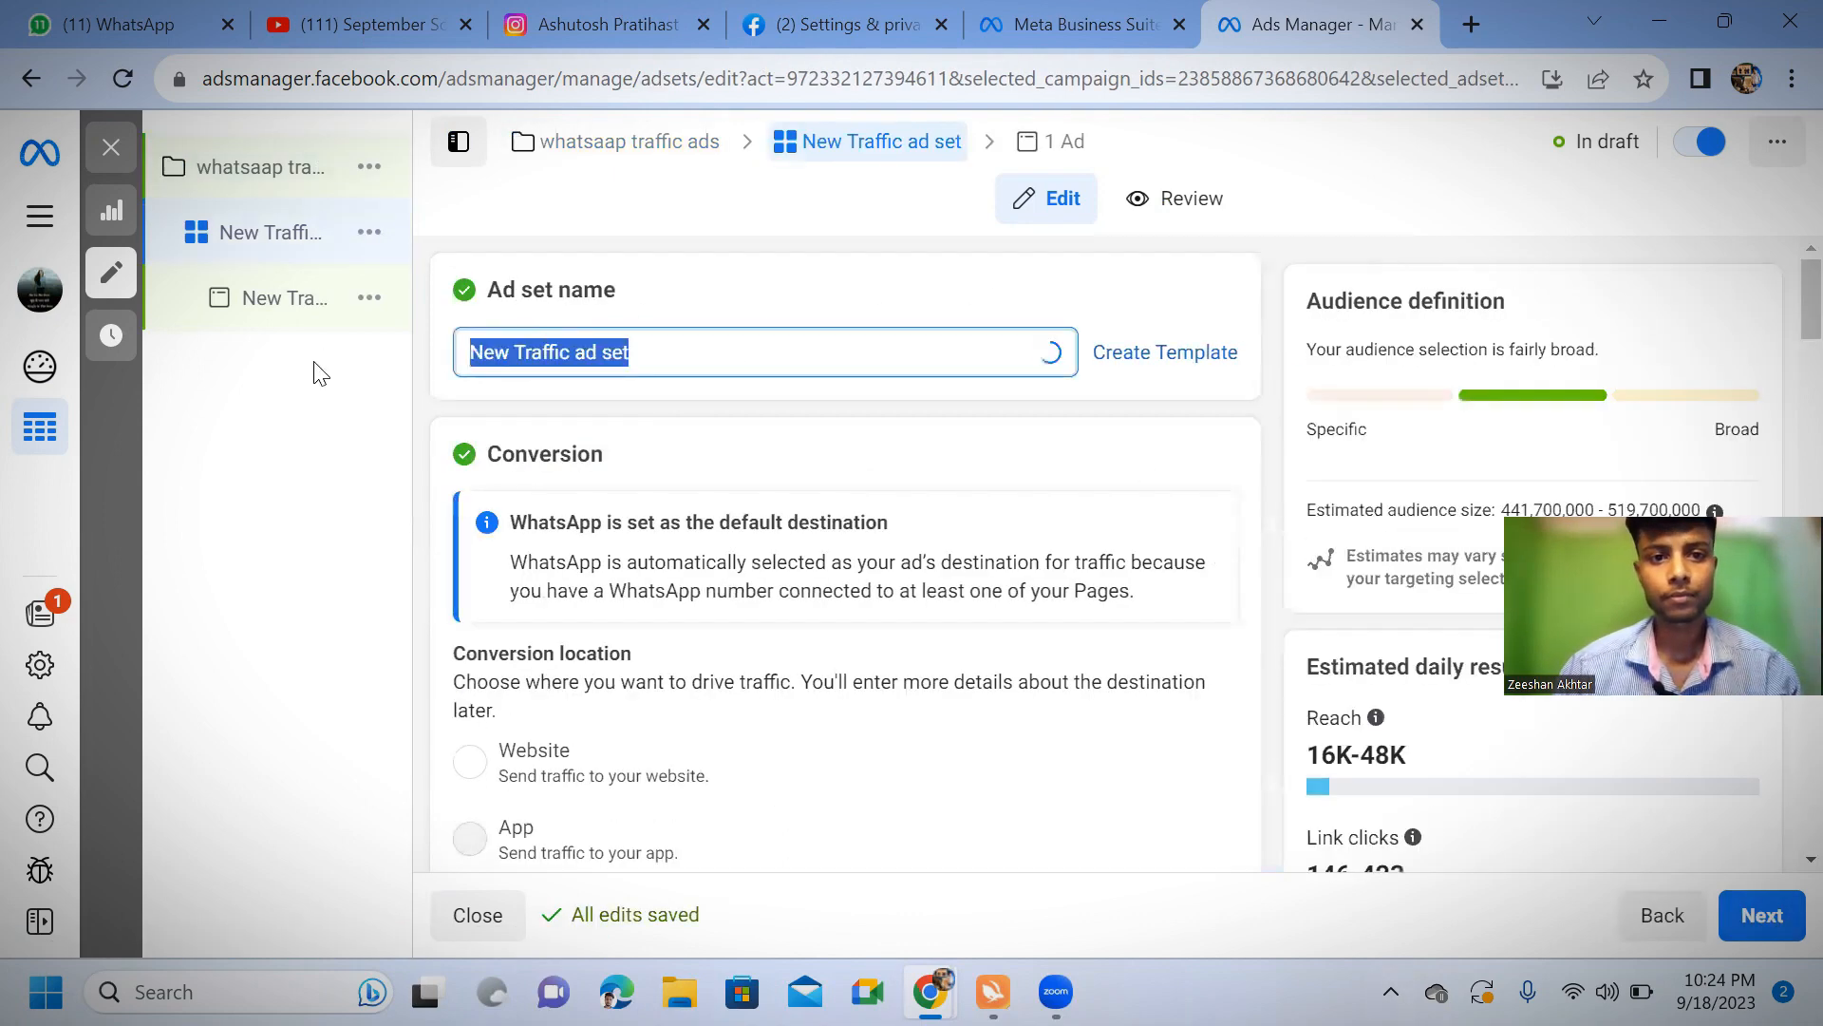
{"action": "mouse_move", "coordinate": [321, 373]}
{"action": "key", "text": "BackSpace"}
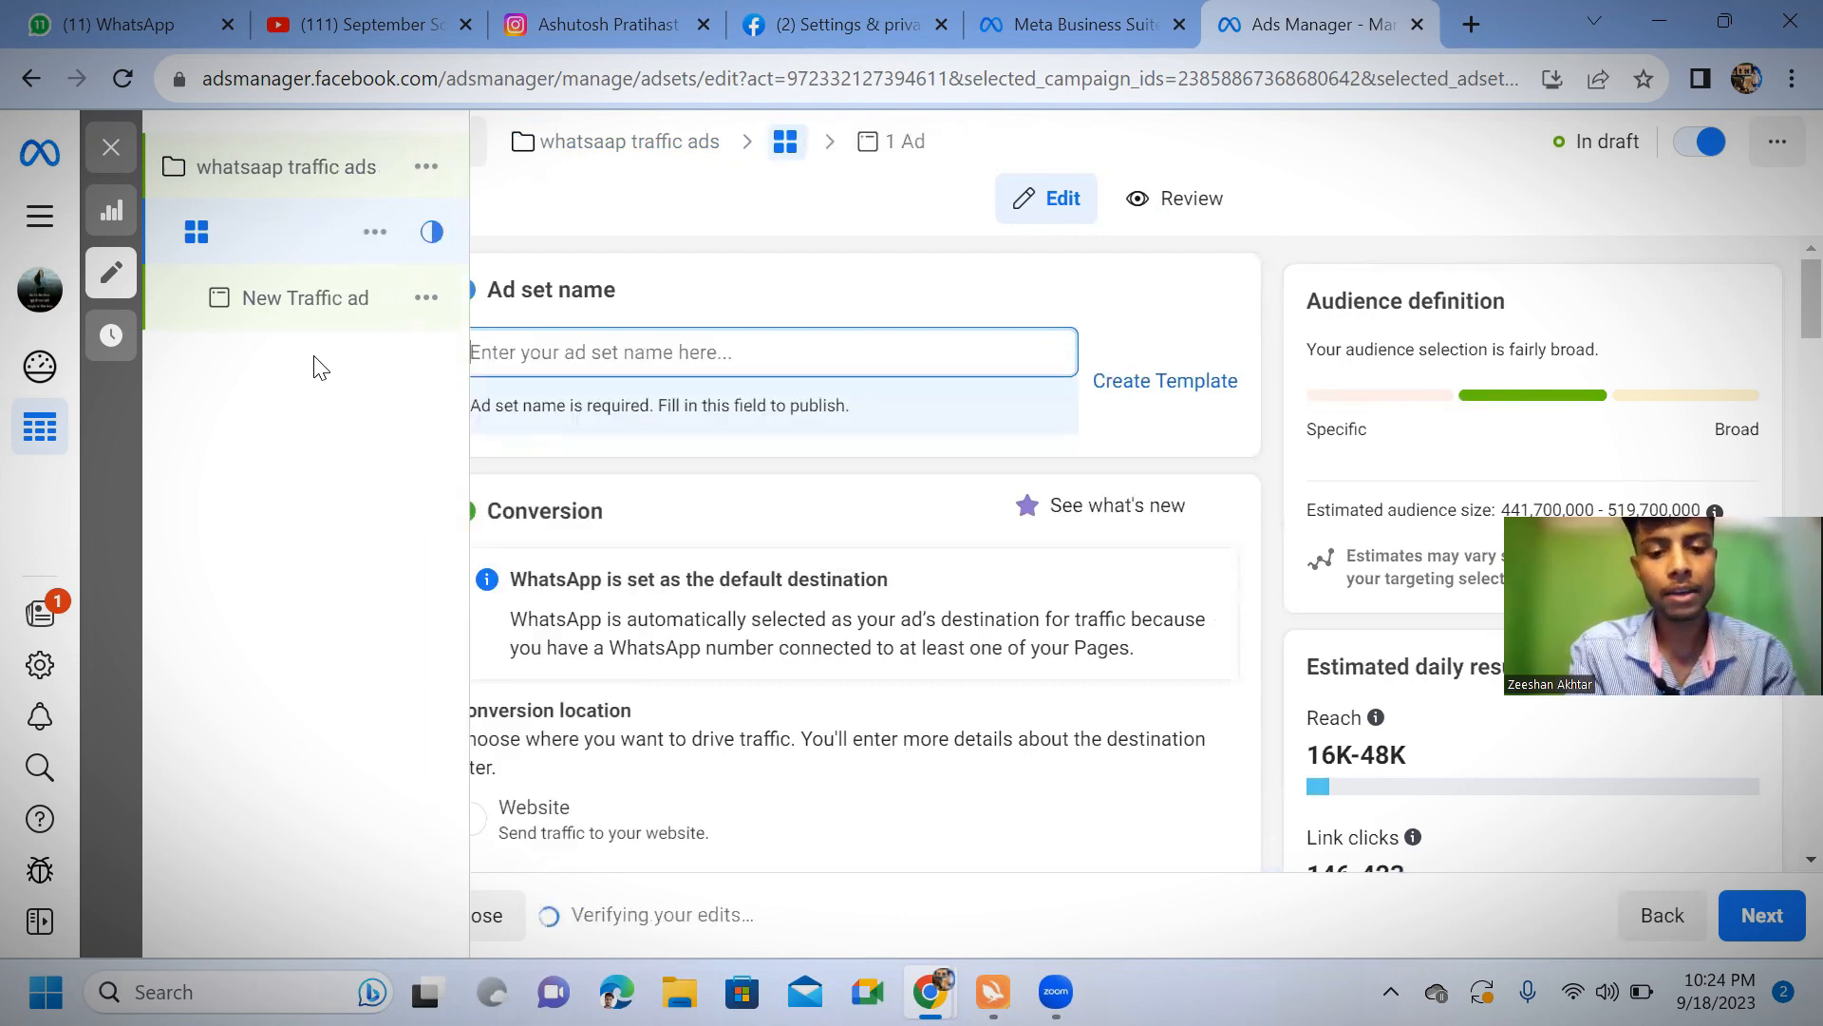
{"action": "type", "text": "whatsa"}
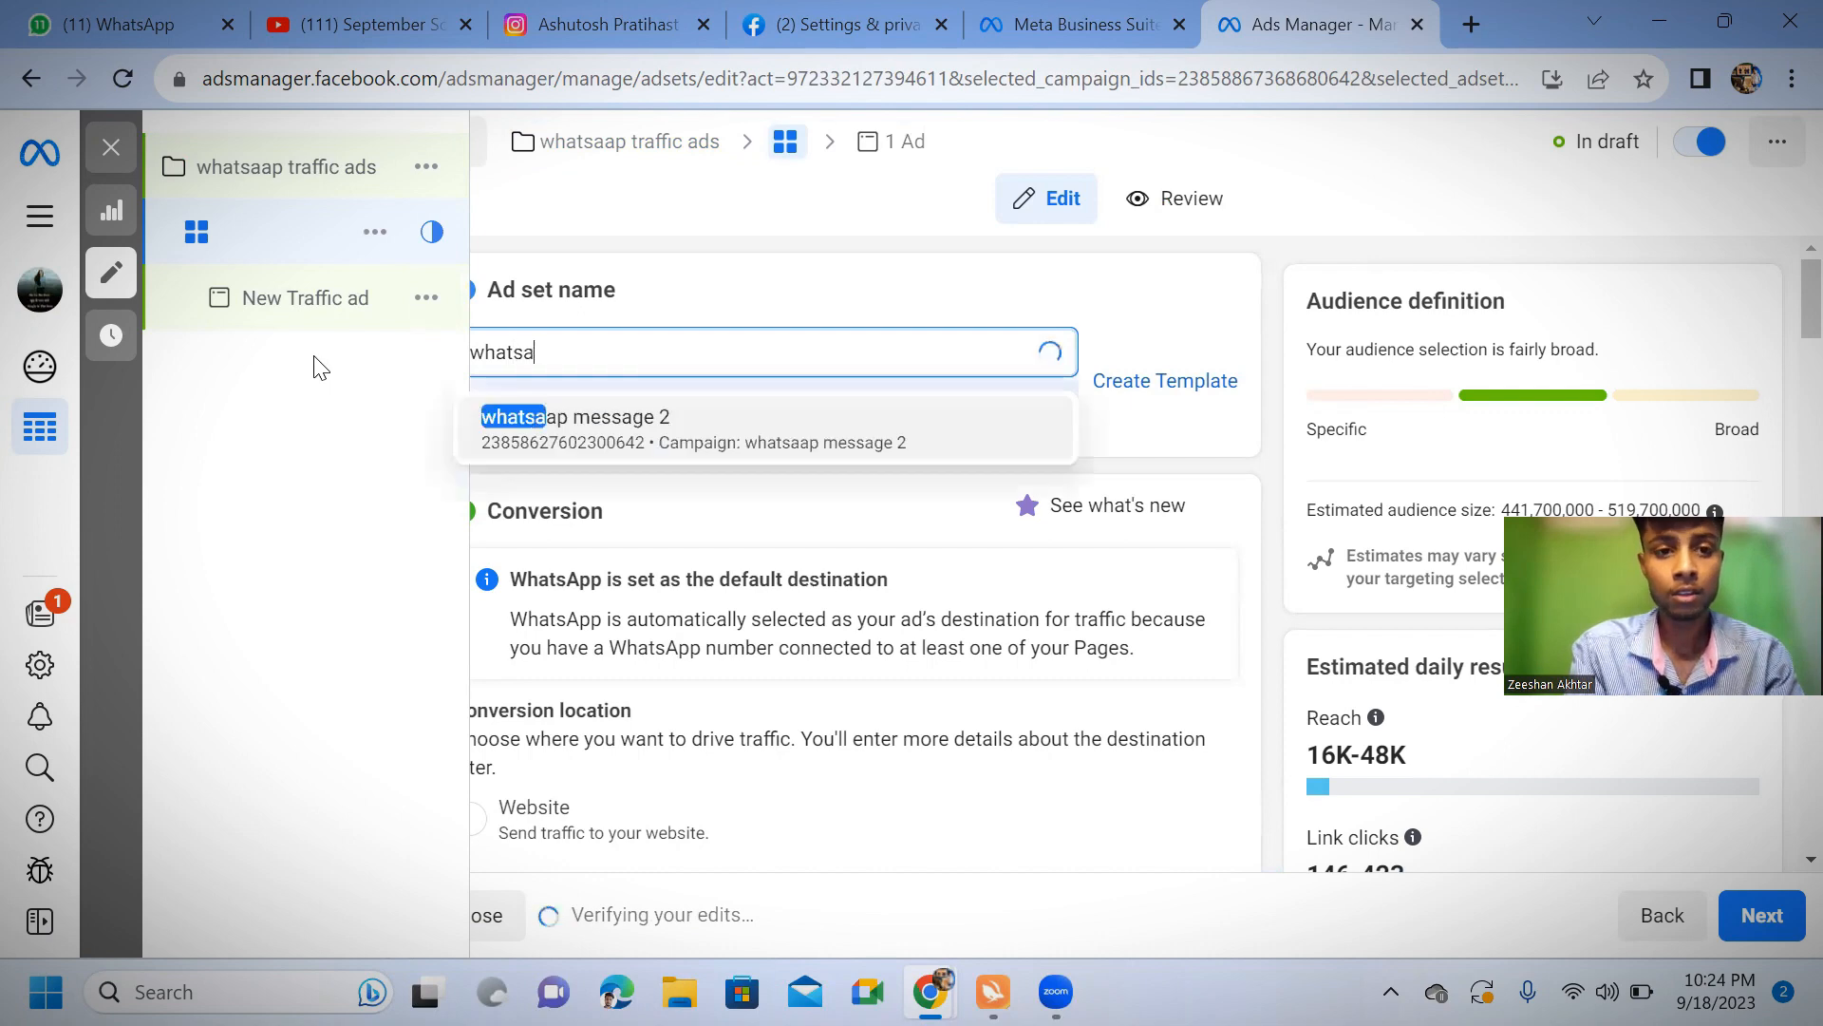
{"action": "type", "text": "ap"}
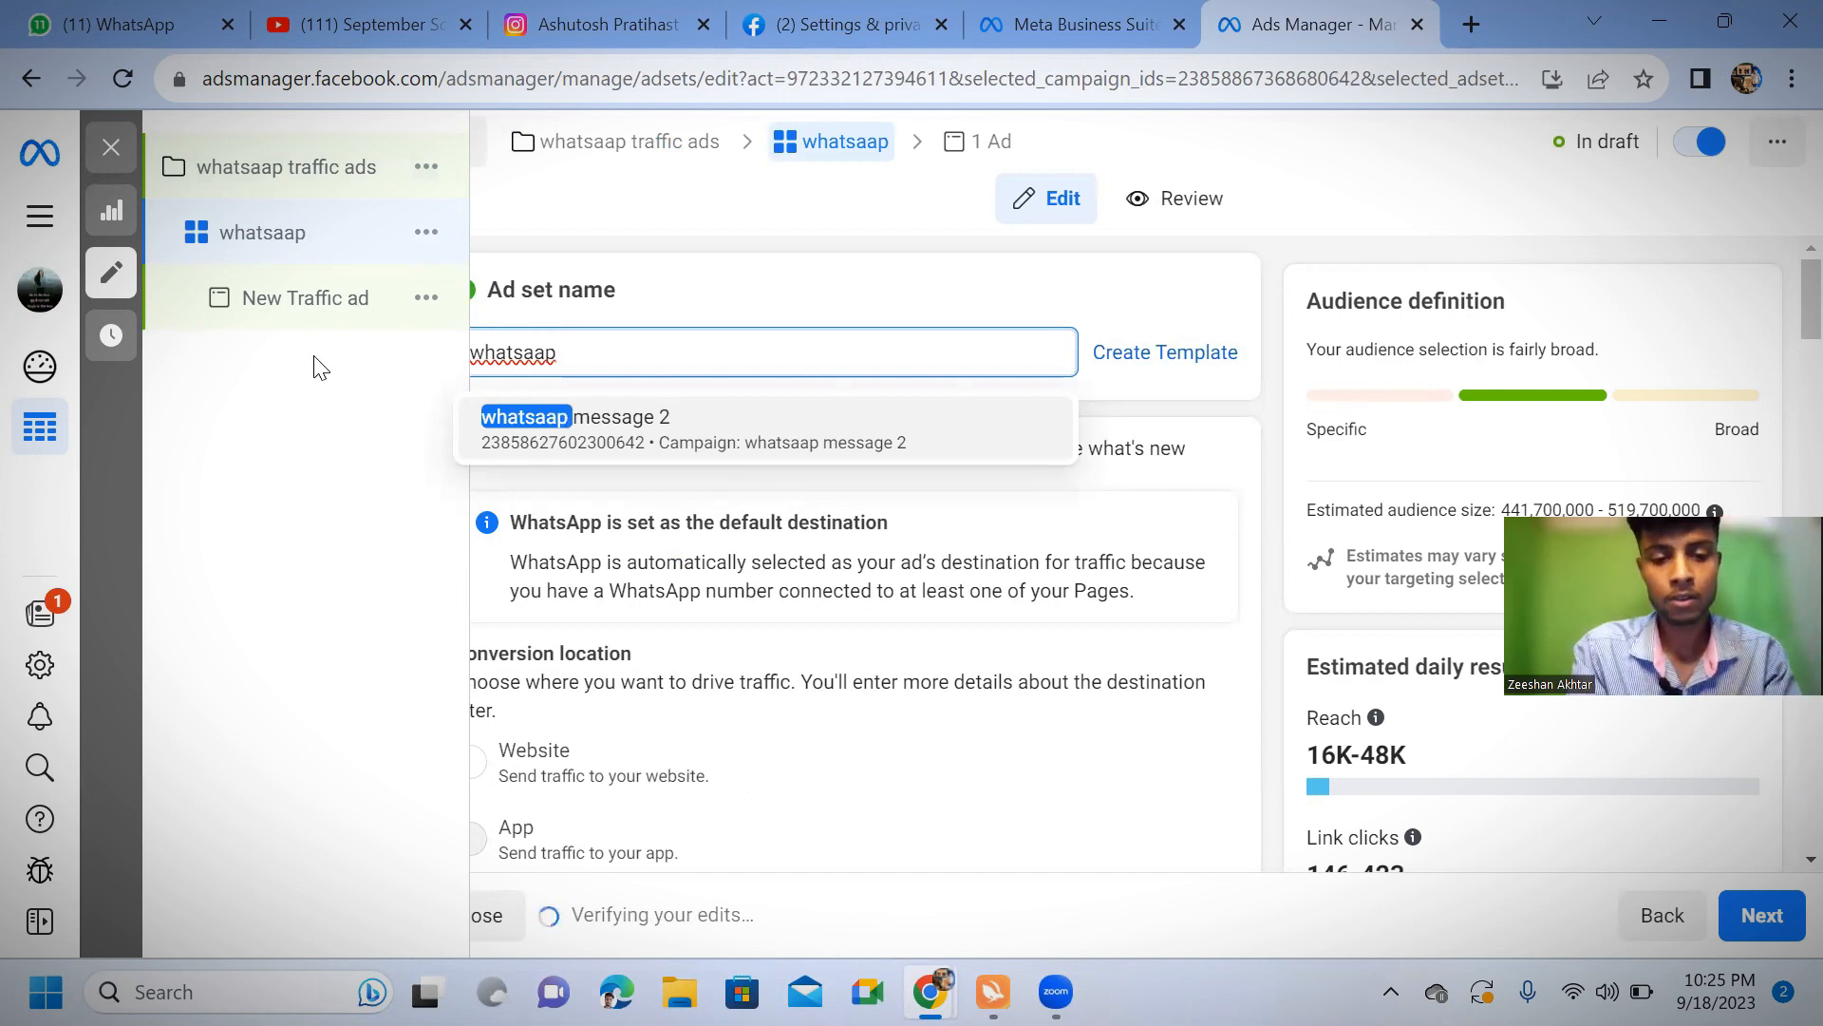
{"action": "type", "text": "t"}
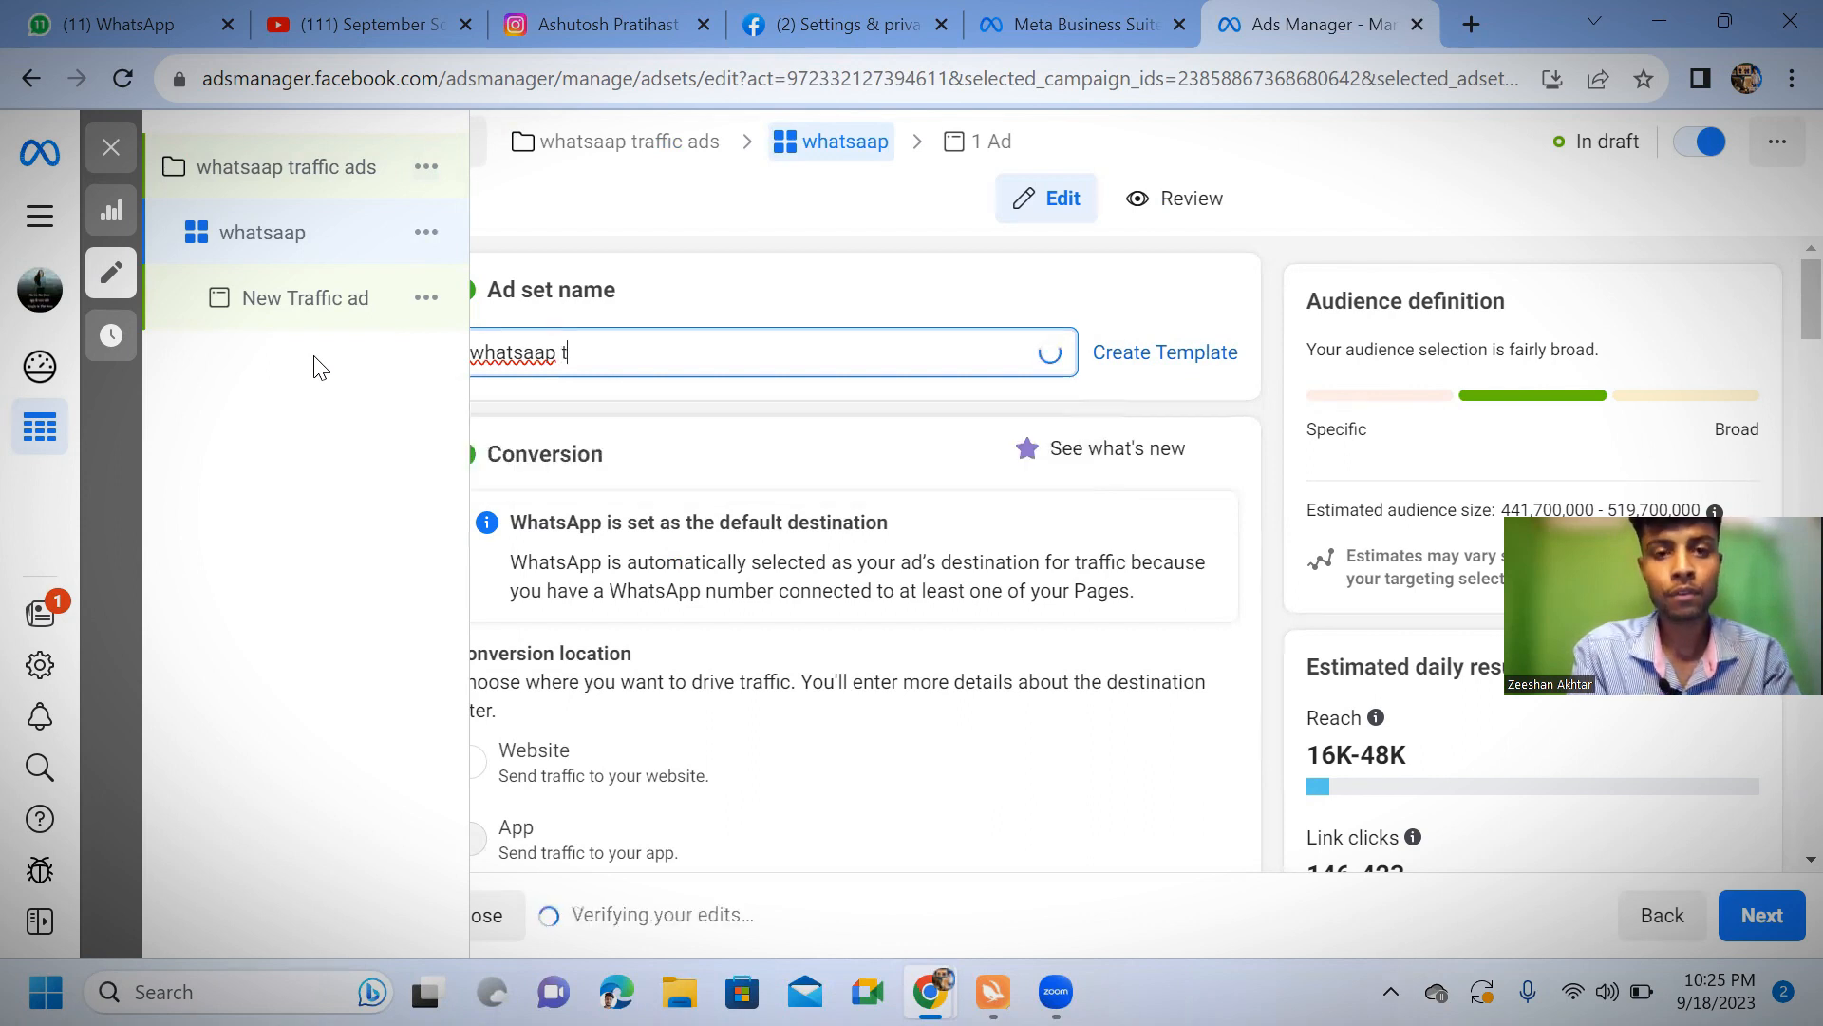
{"action": "type", "text": "rza"}
{"action": "key", "text": "BackSpace"}
{"action": "key", "text": "BackSpace"}
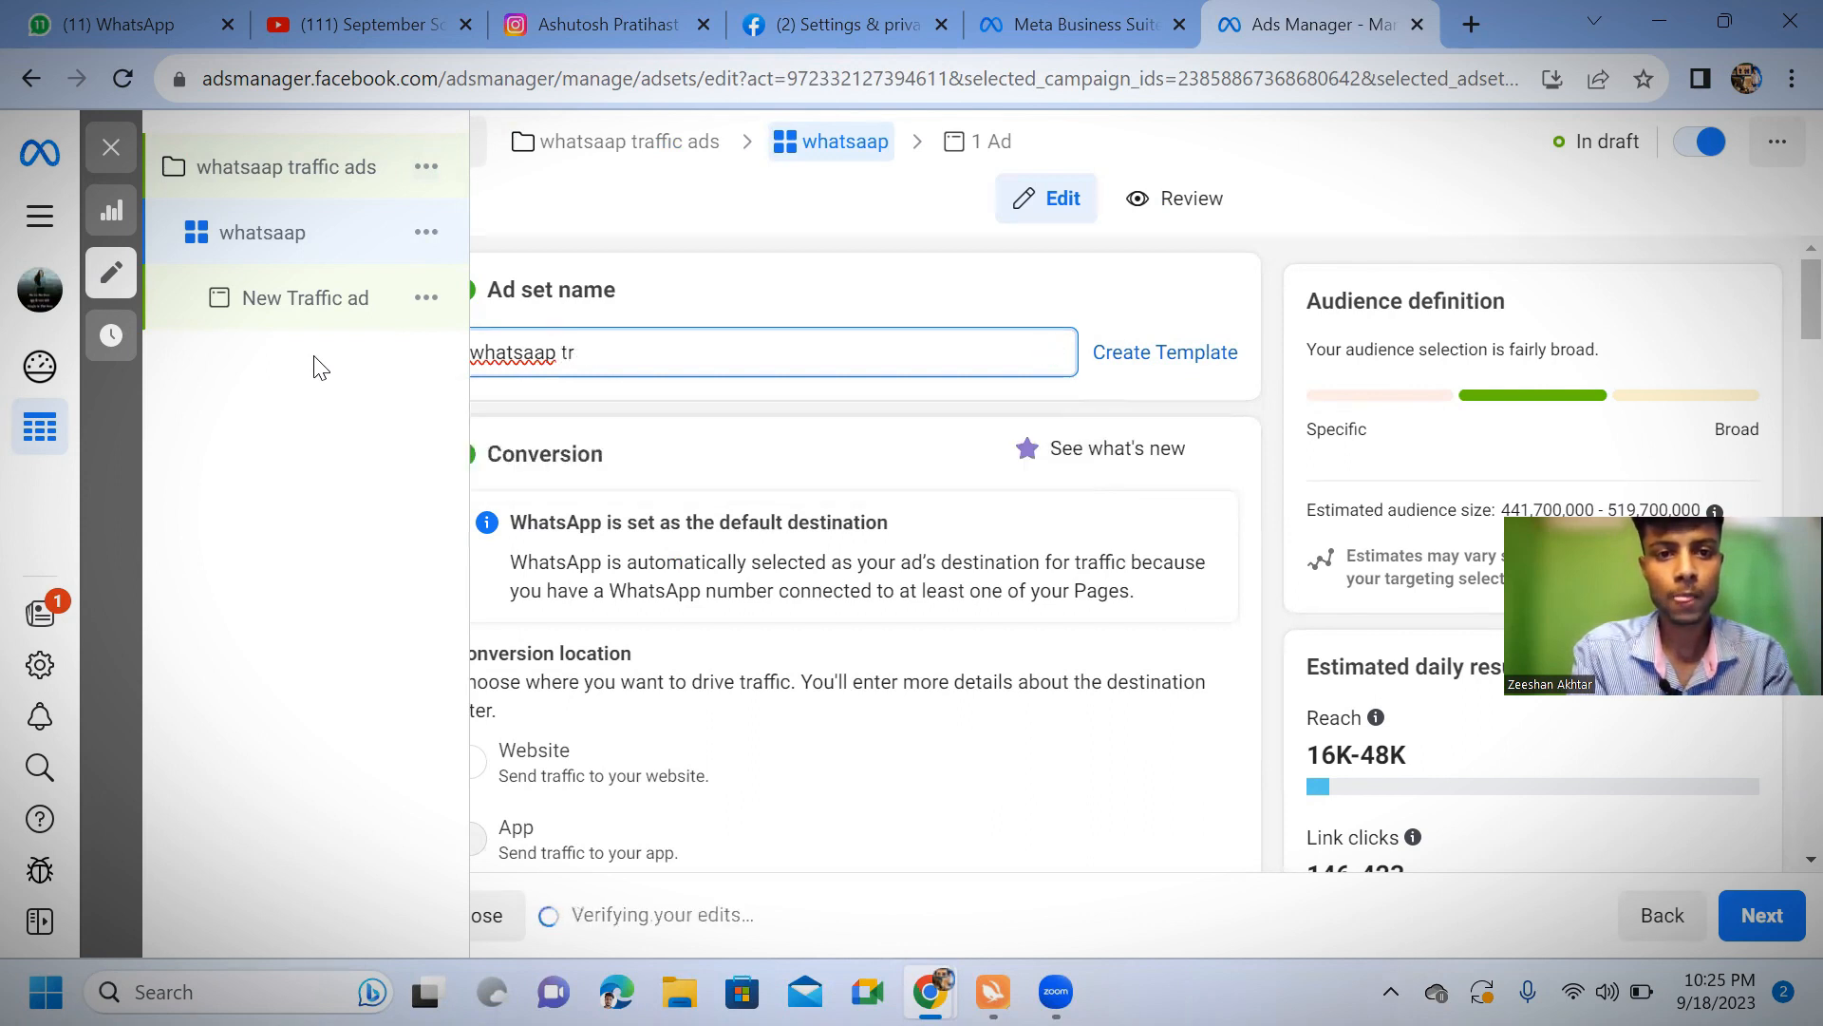
{"action": "type", "text": "z"}
{"action": "key", "text": "BackSpace"}
{"action": "type", "text": "f"}
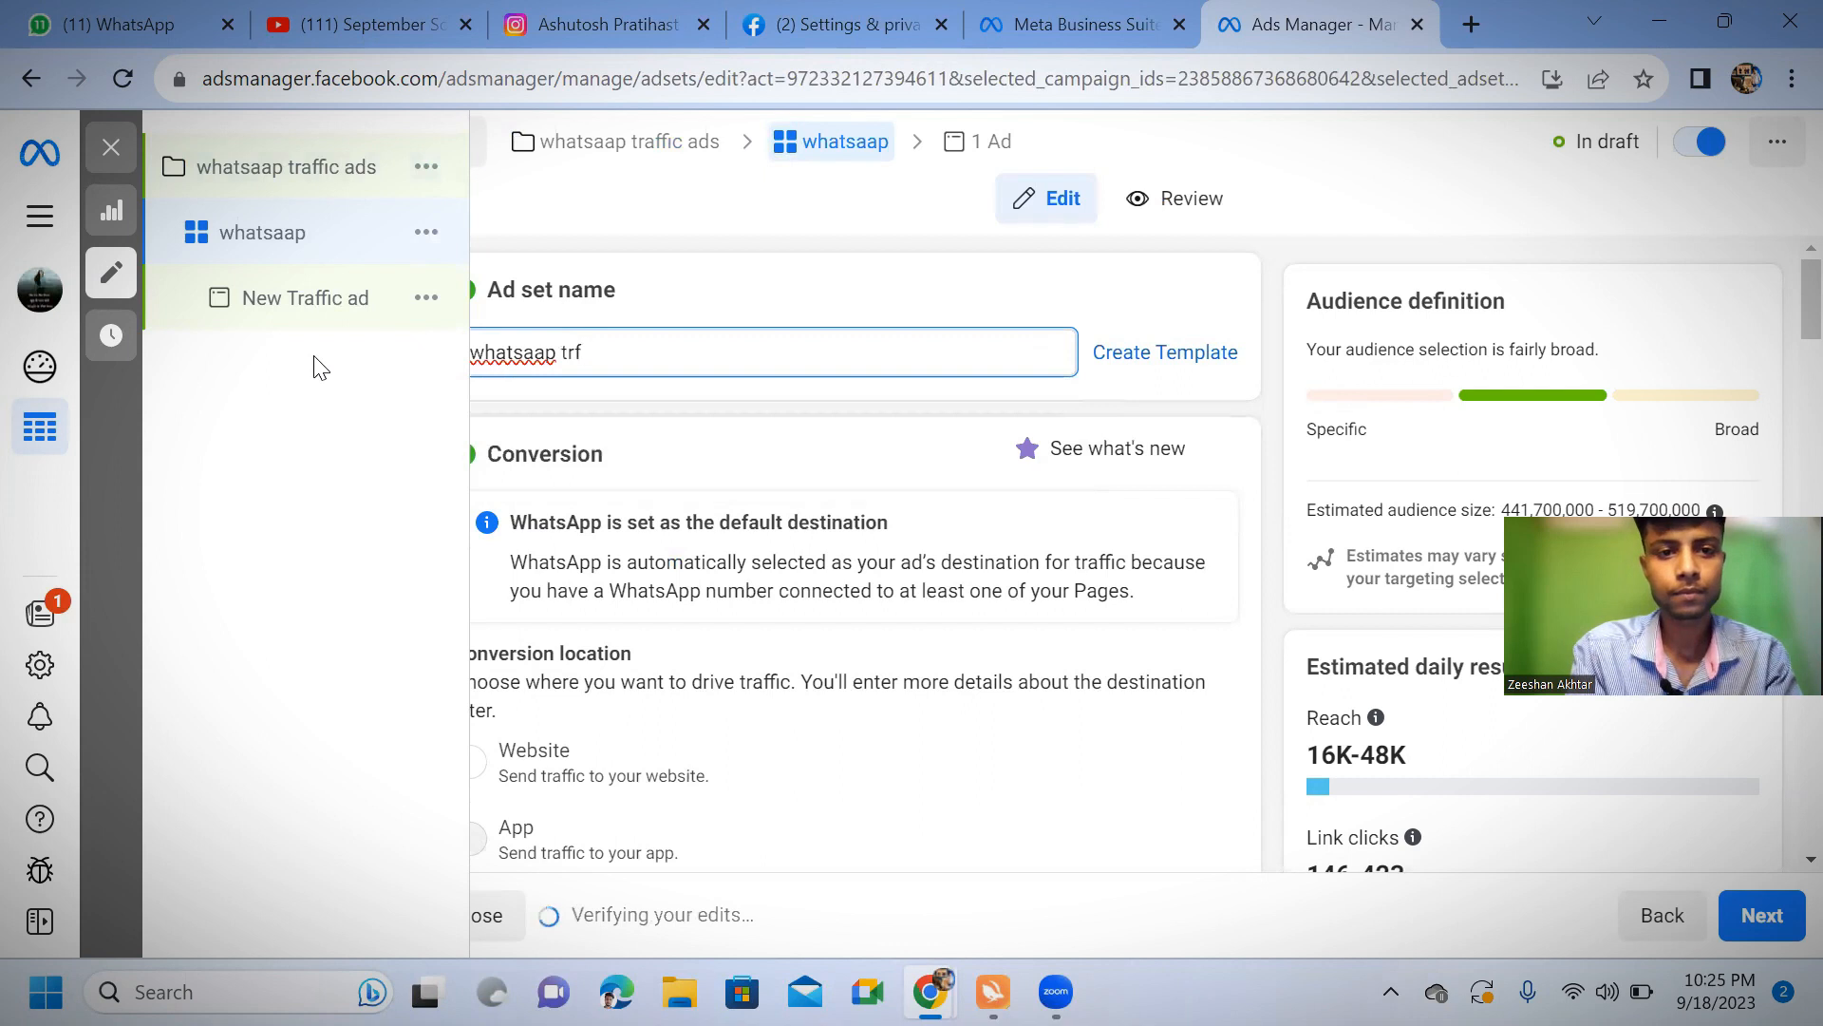
{"action": "key", "text": "BackSpace"}
{"action": "key", "text": "BackSpace"}
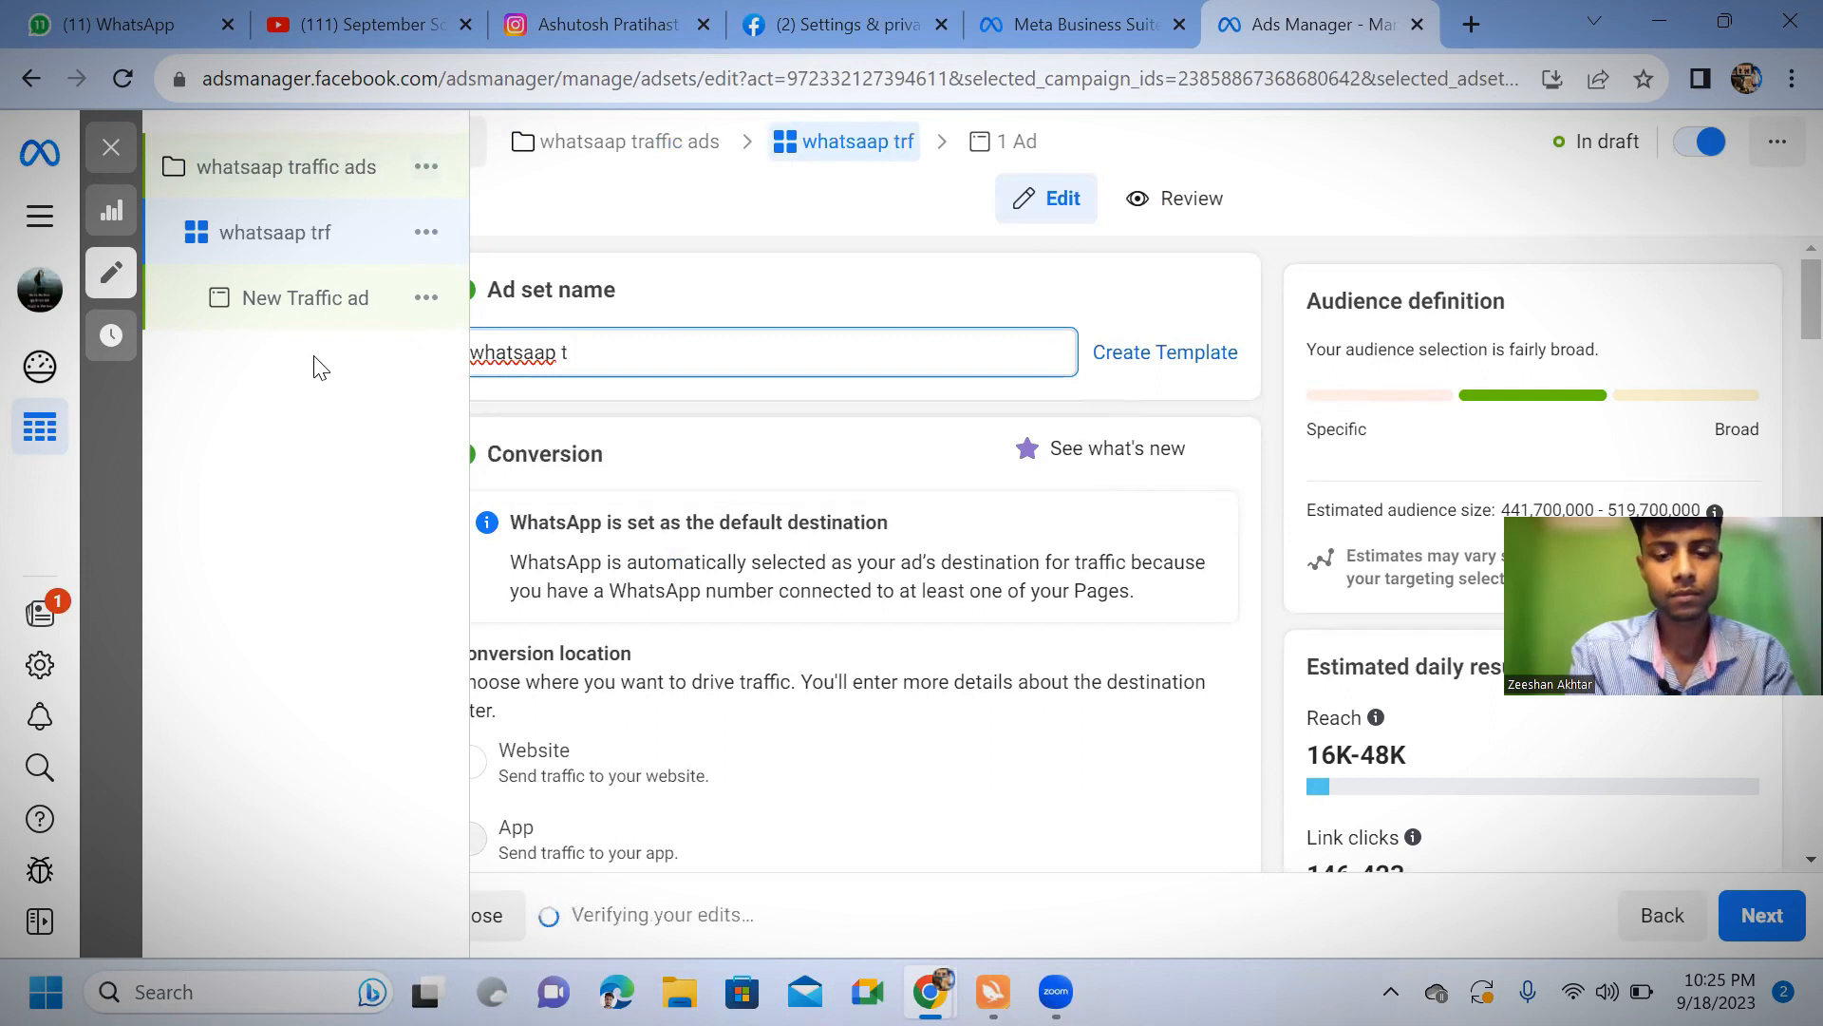
{"action": "type", "text": "rzf"}
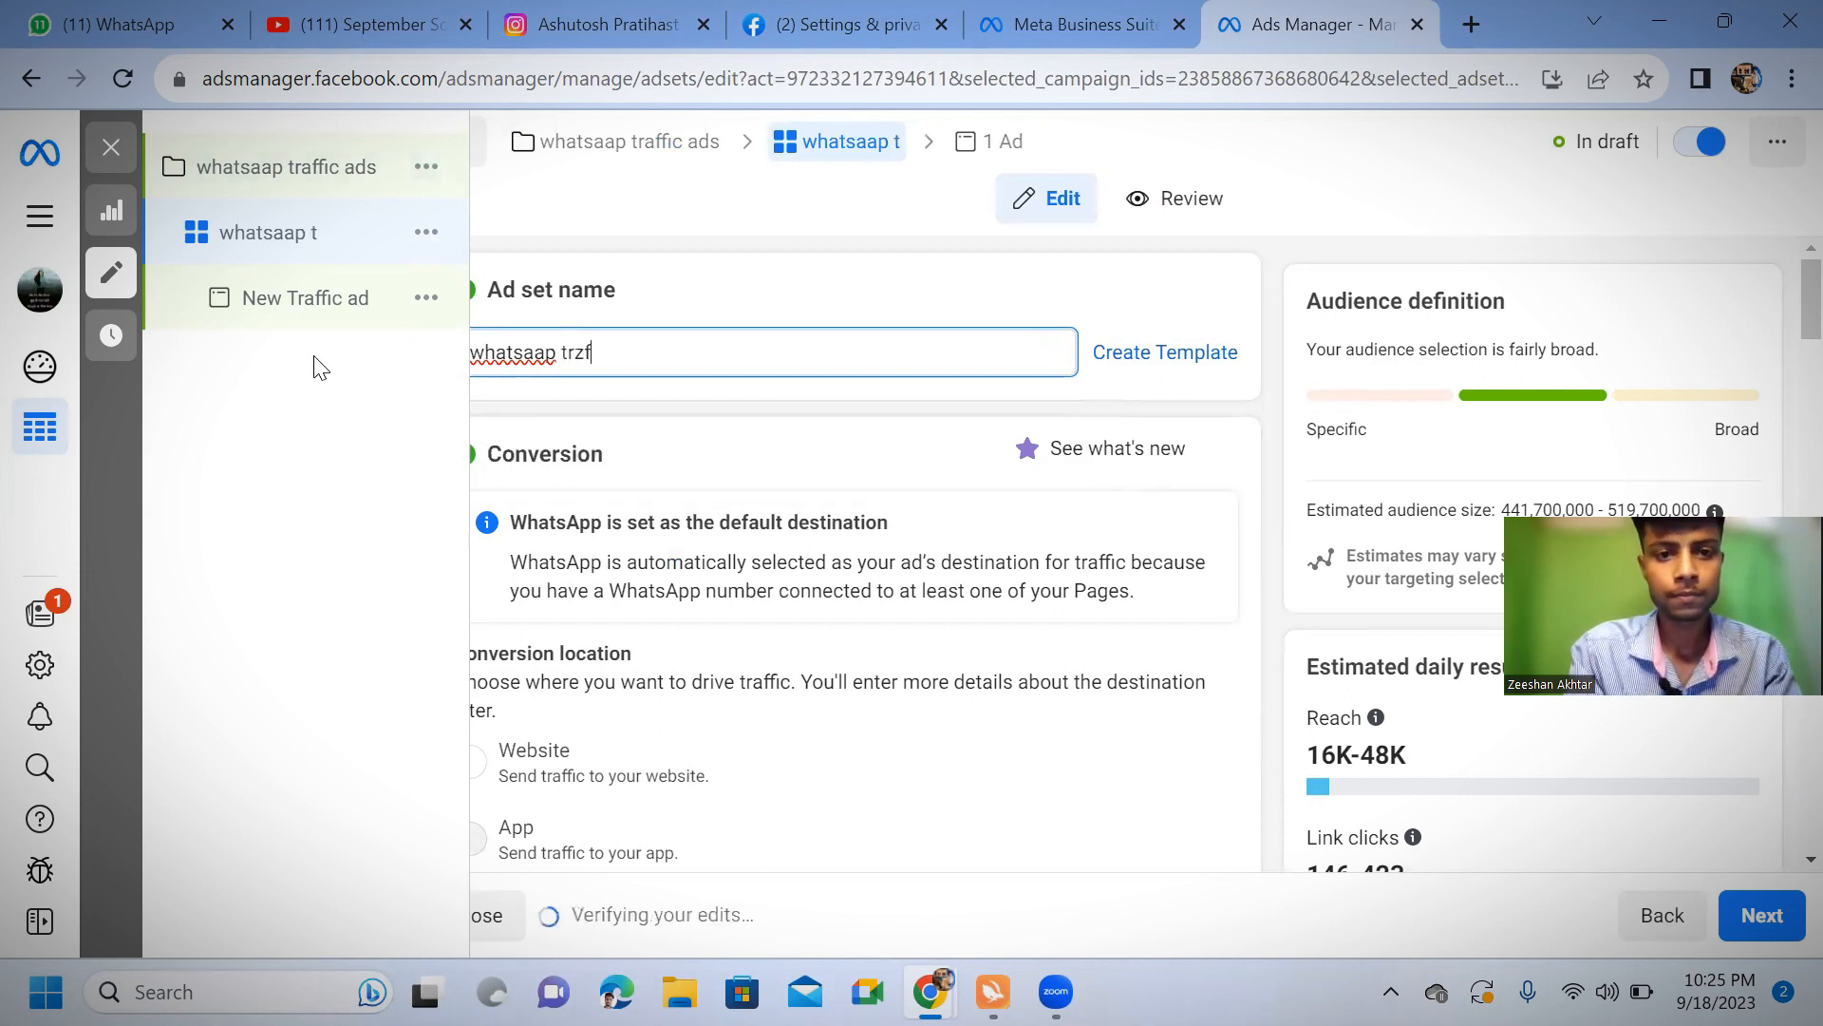
{"action": "key", "text": "BackSpace"}
{"action": "key", "text": "BackSpace"}
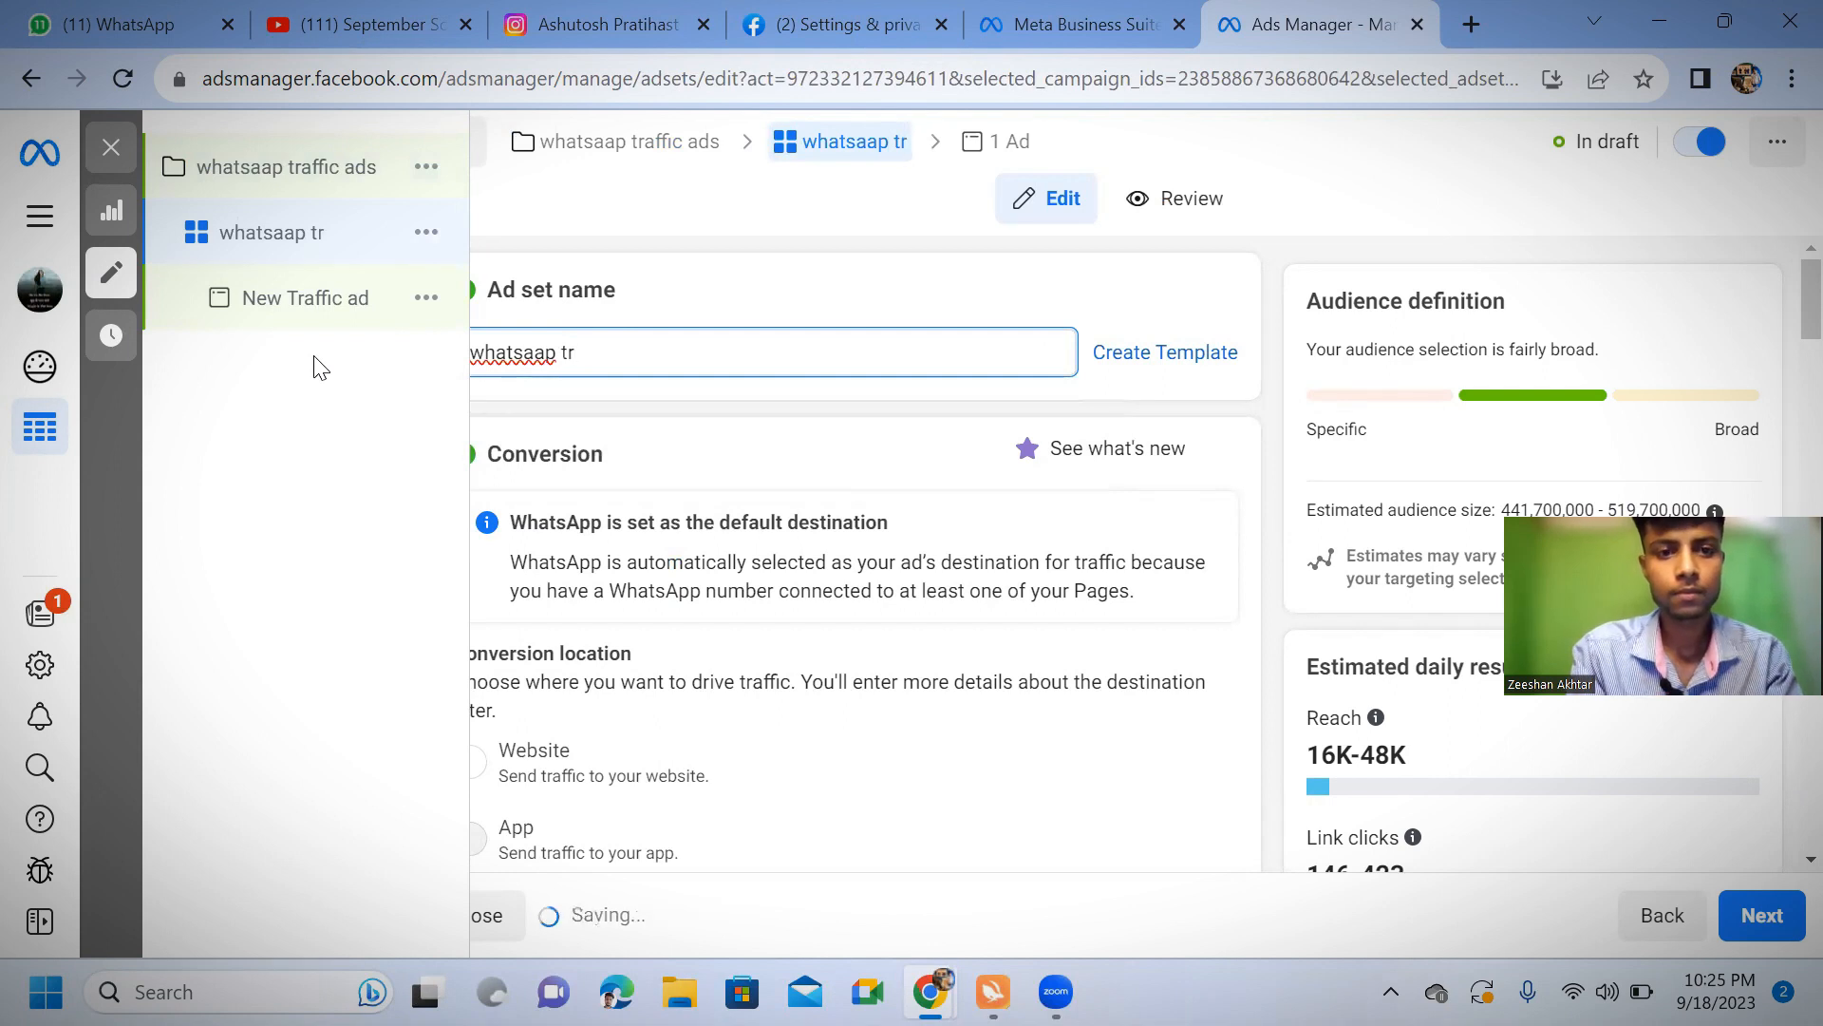
{"action": "type", "text": "afi=f"}
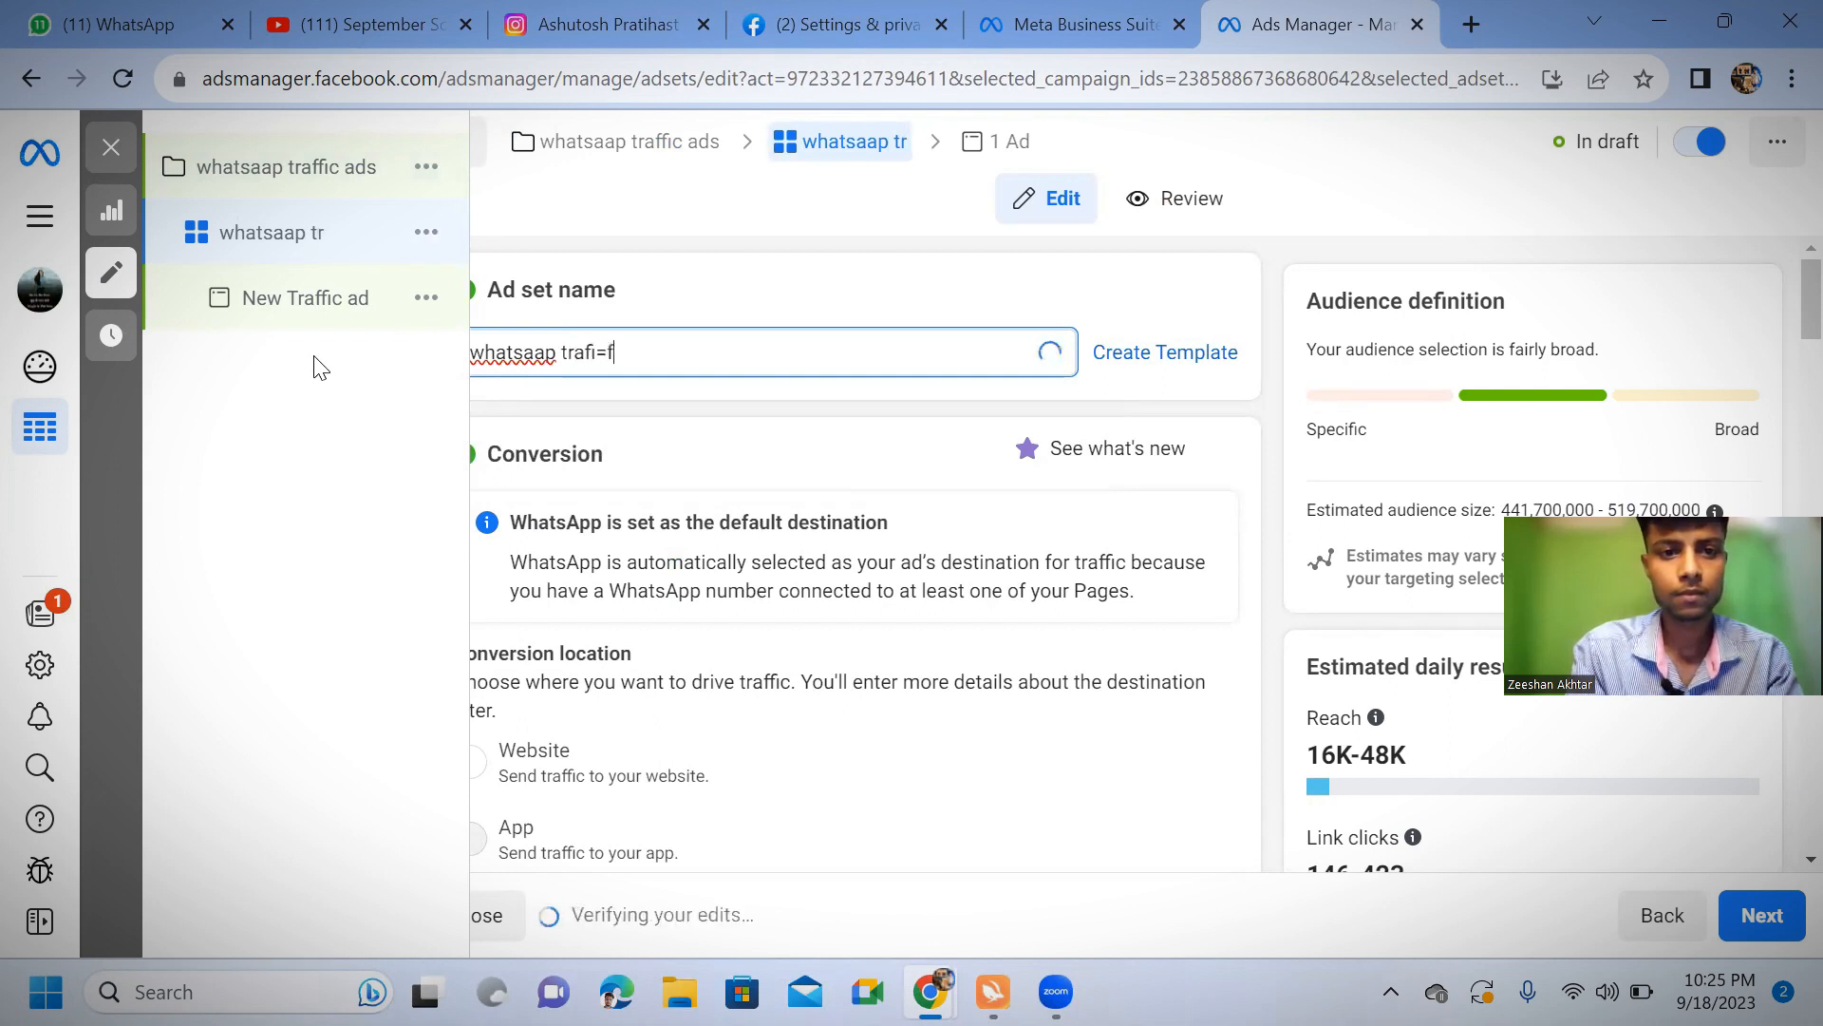
{"action": "key", "text": "BackSpace"}
{"action": "key", "text": "BackSpace"}
{"action": "key", "text": "BackSpace"}
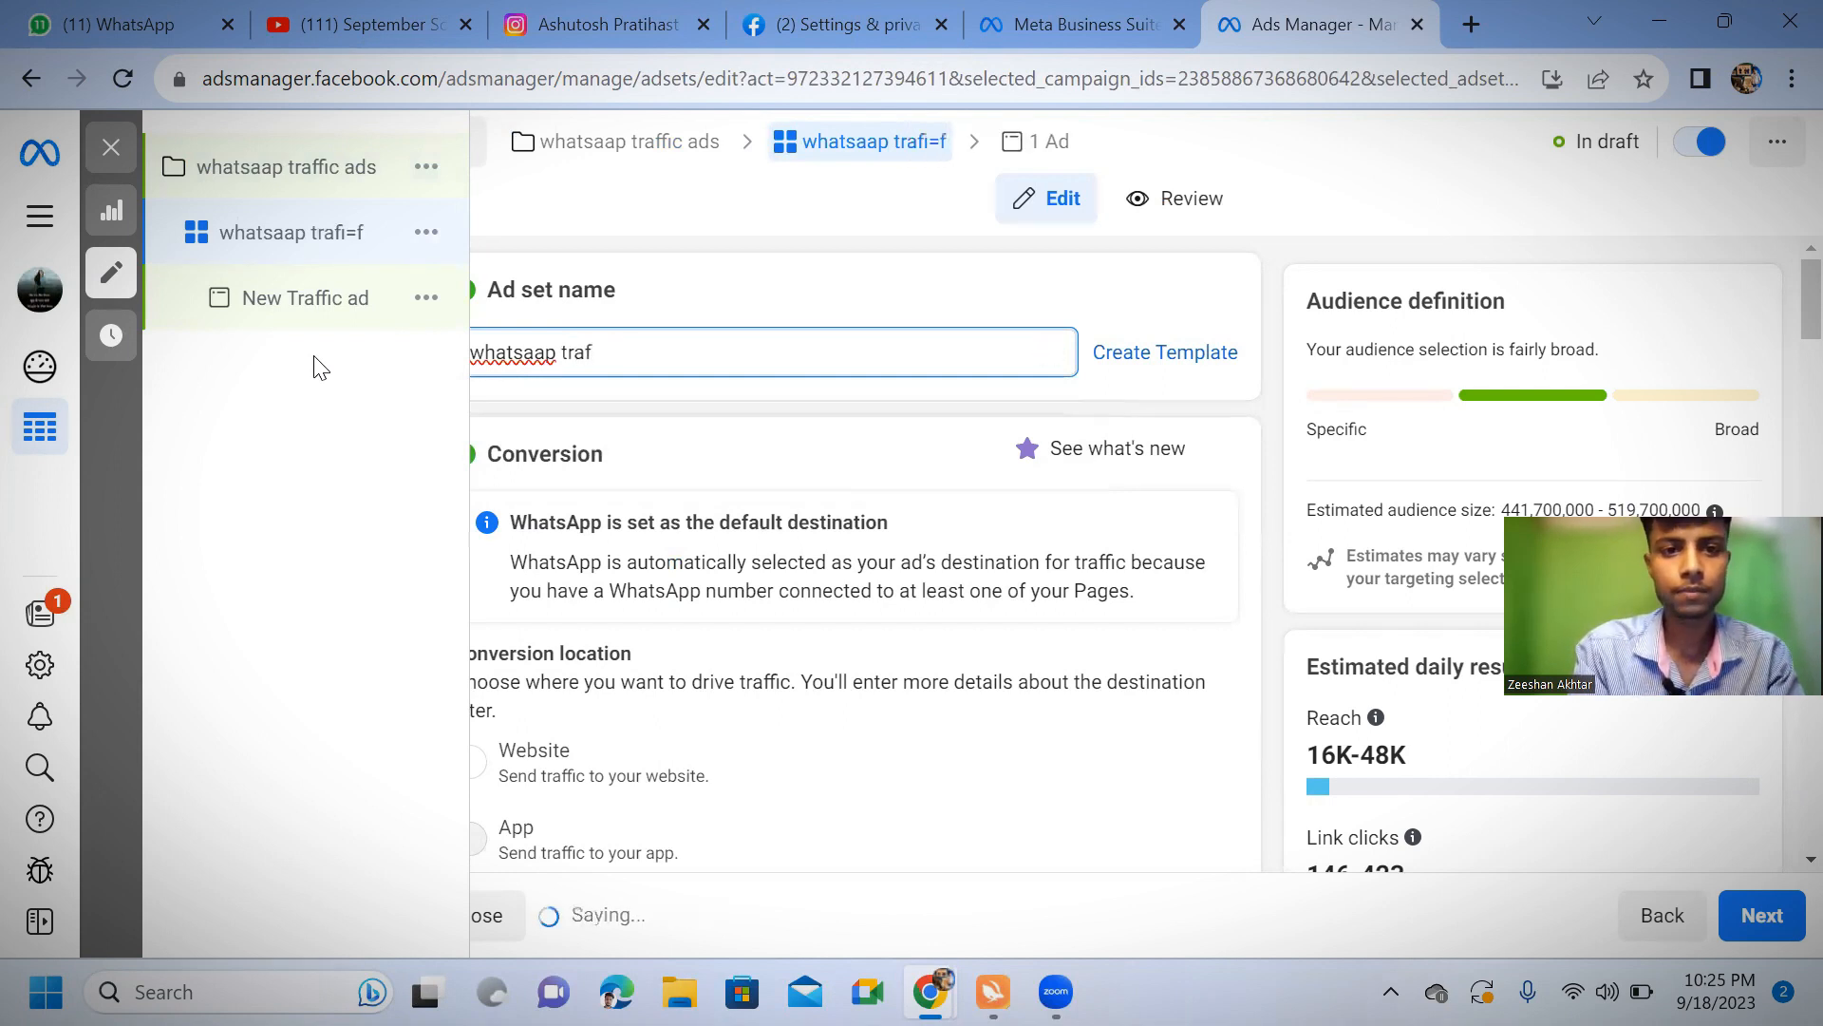
{"action": "type", "text": "fic"}
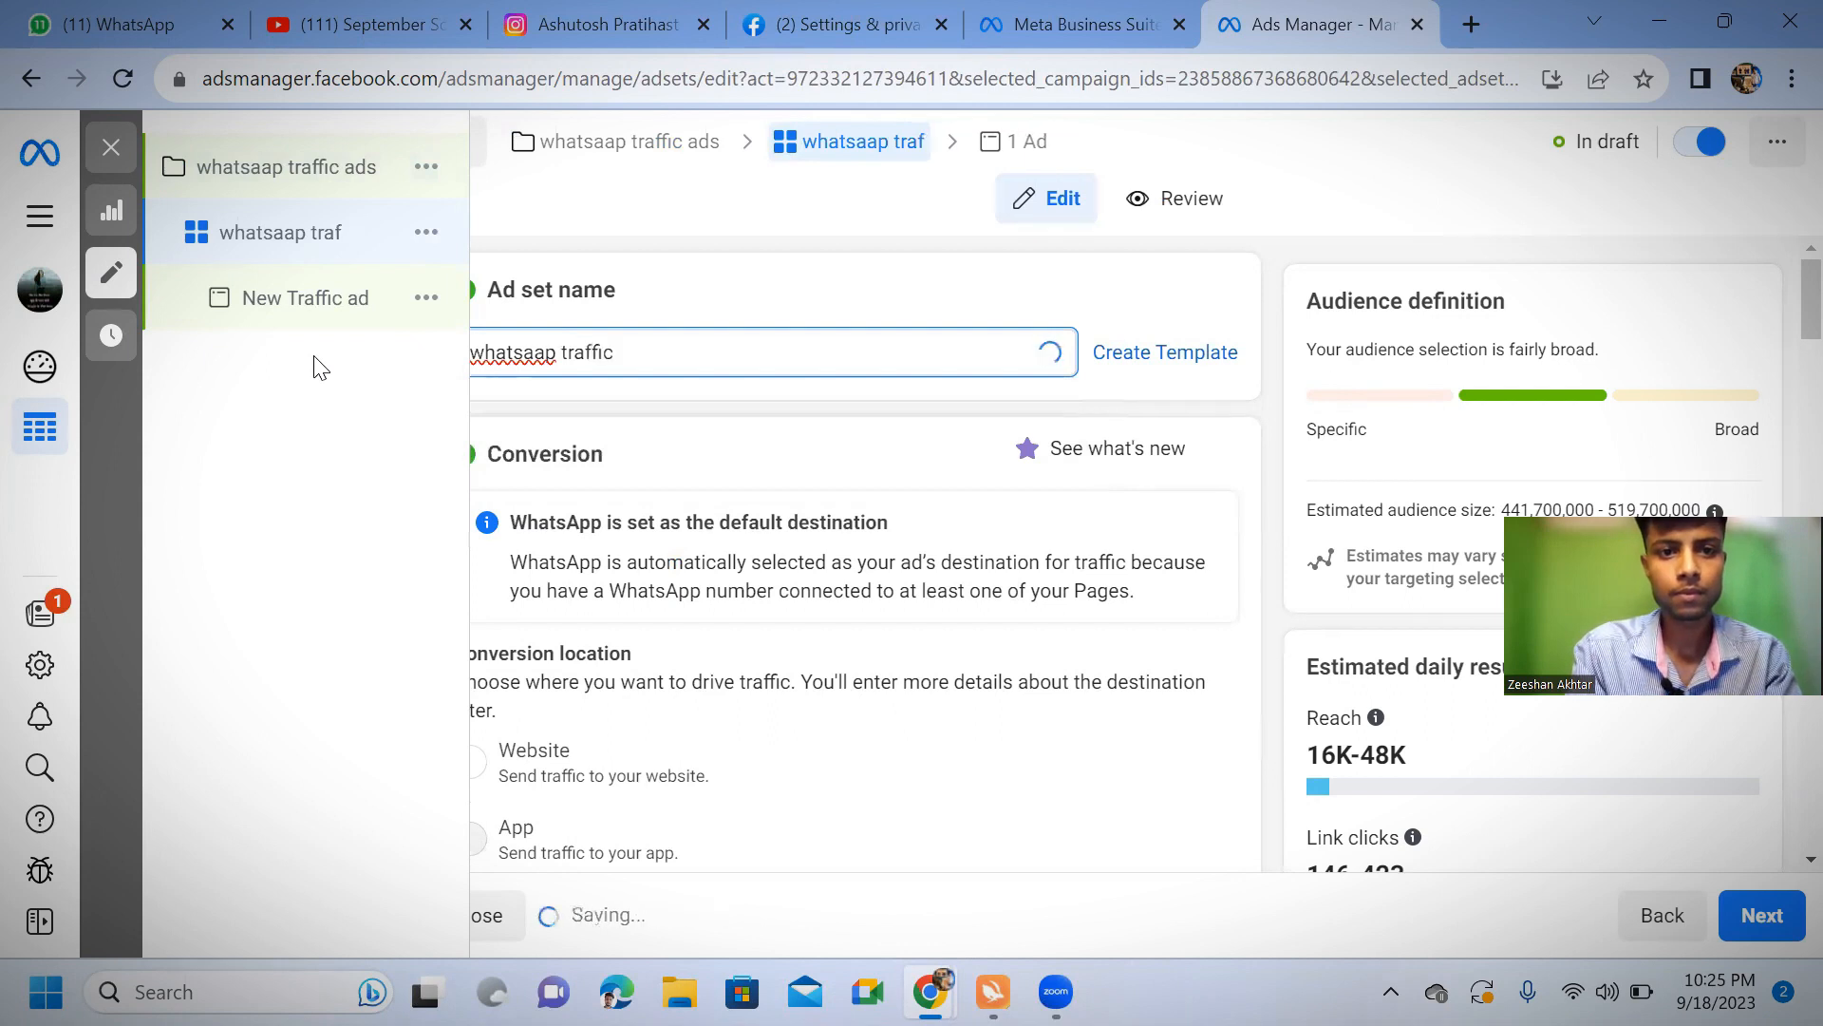
{"action": "type", "text": " ads"}
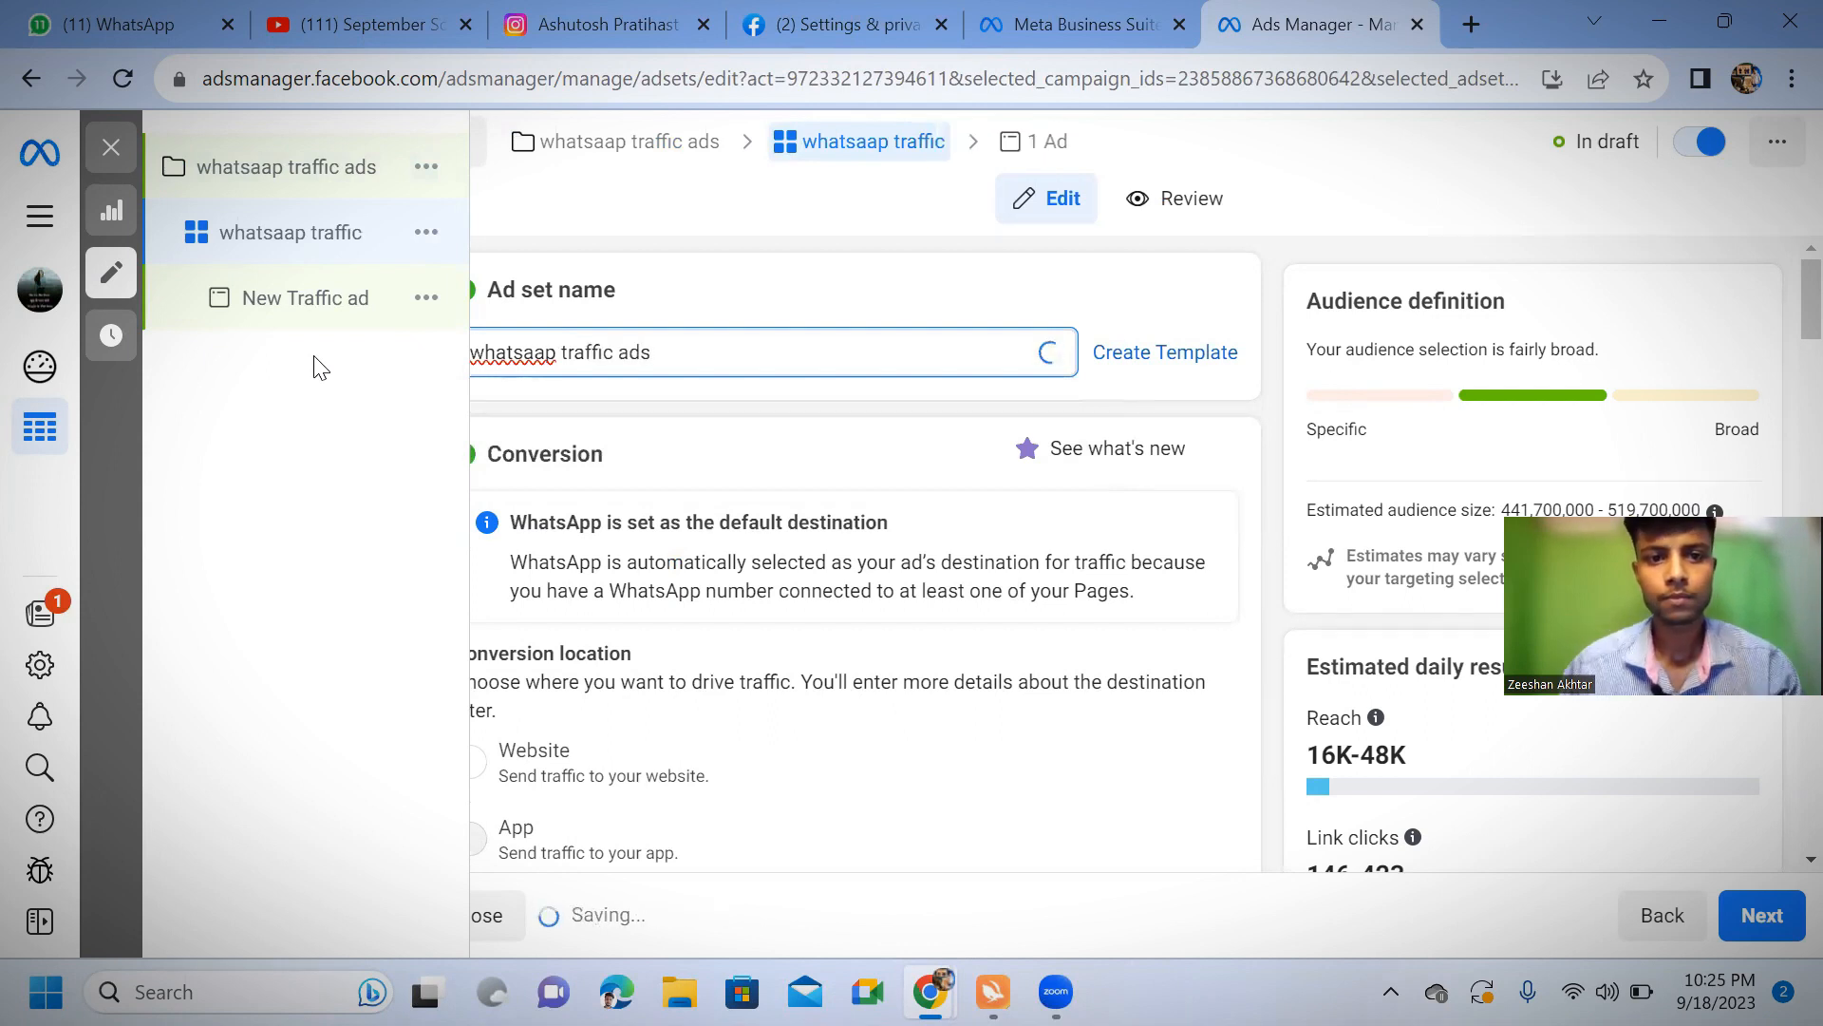
Set the ad set's conversion location to Website
{"action": "scroll", "coordinate": [852, 461], "scroll_direction": "down", "scroll_amount": 5}
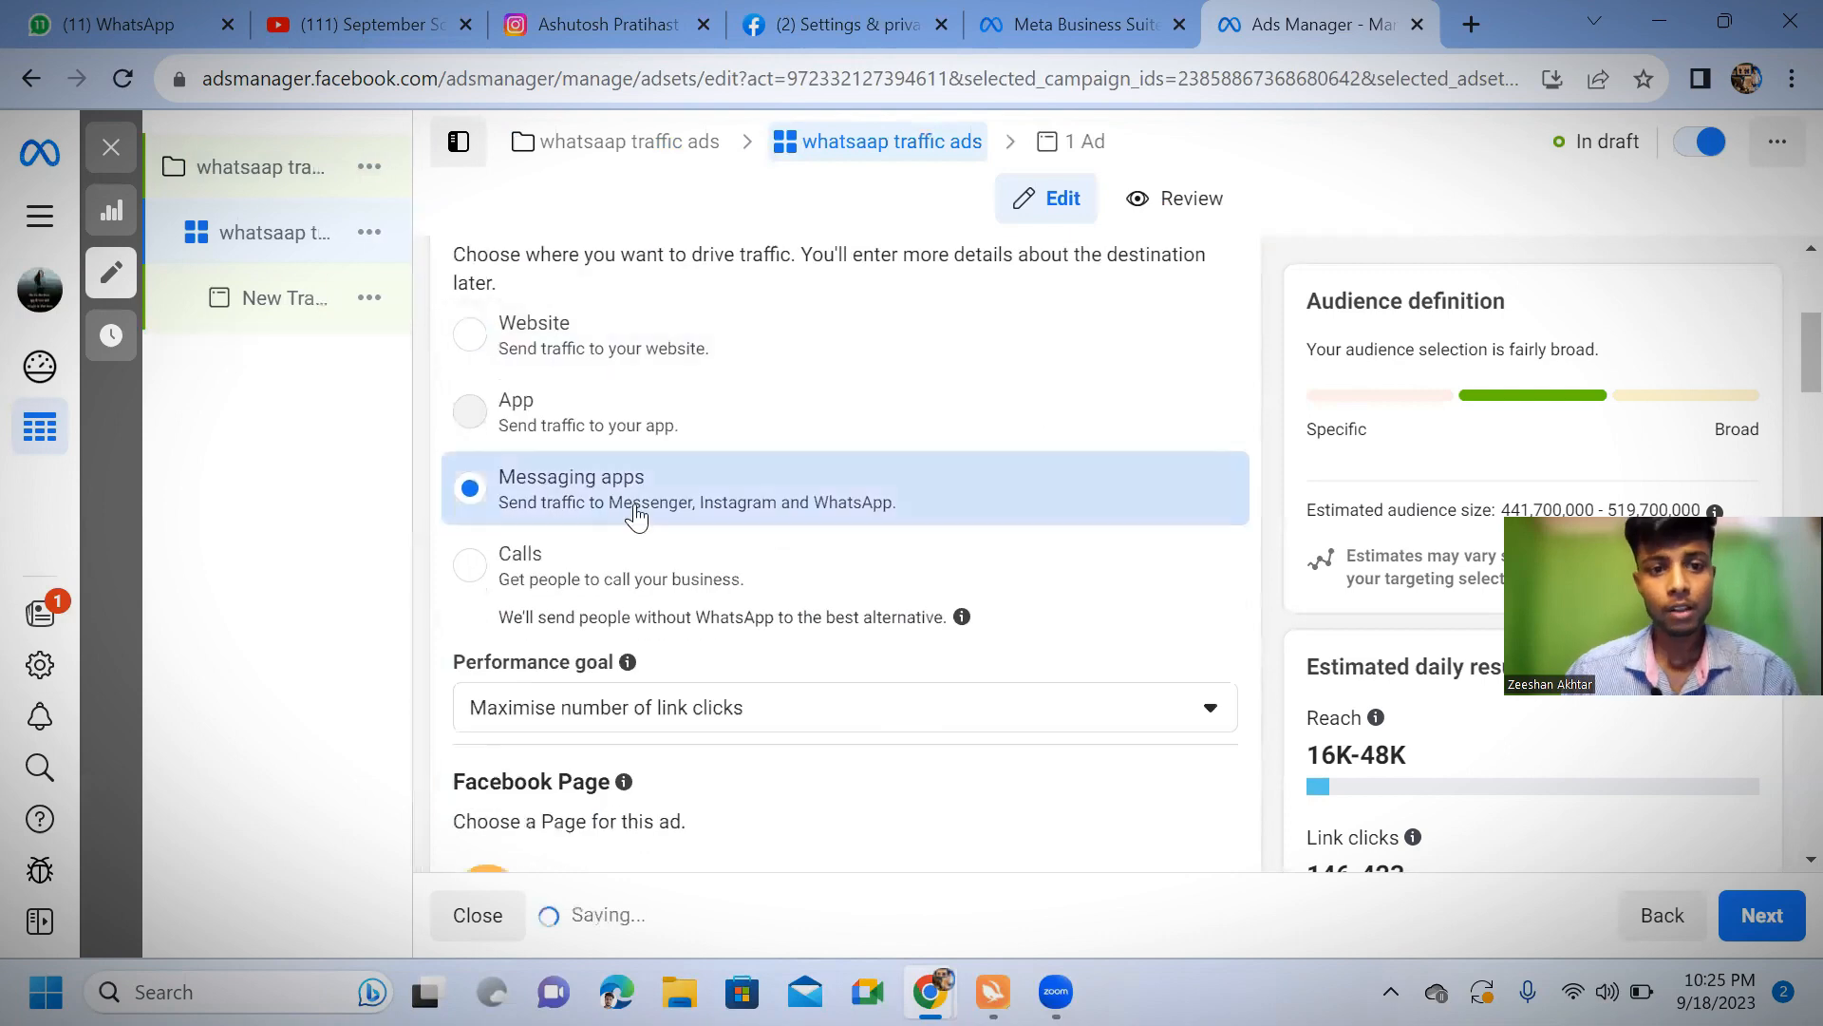
{"action": "left_click", "coordinate": [471, 340]}
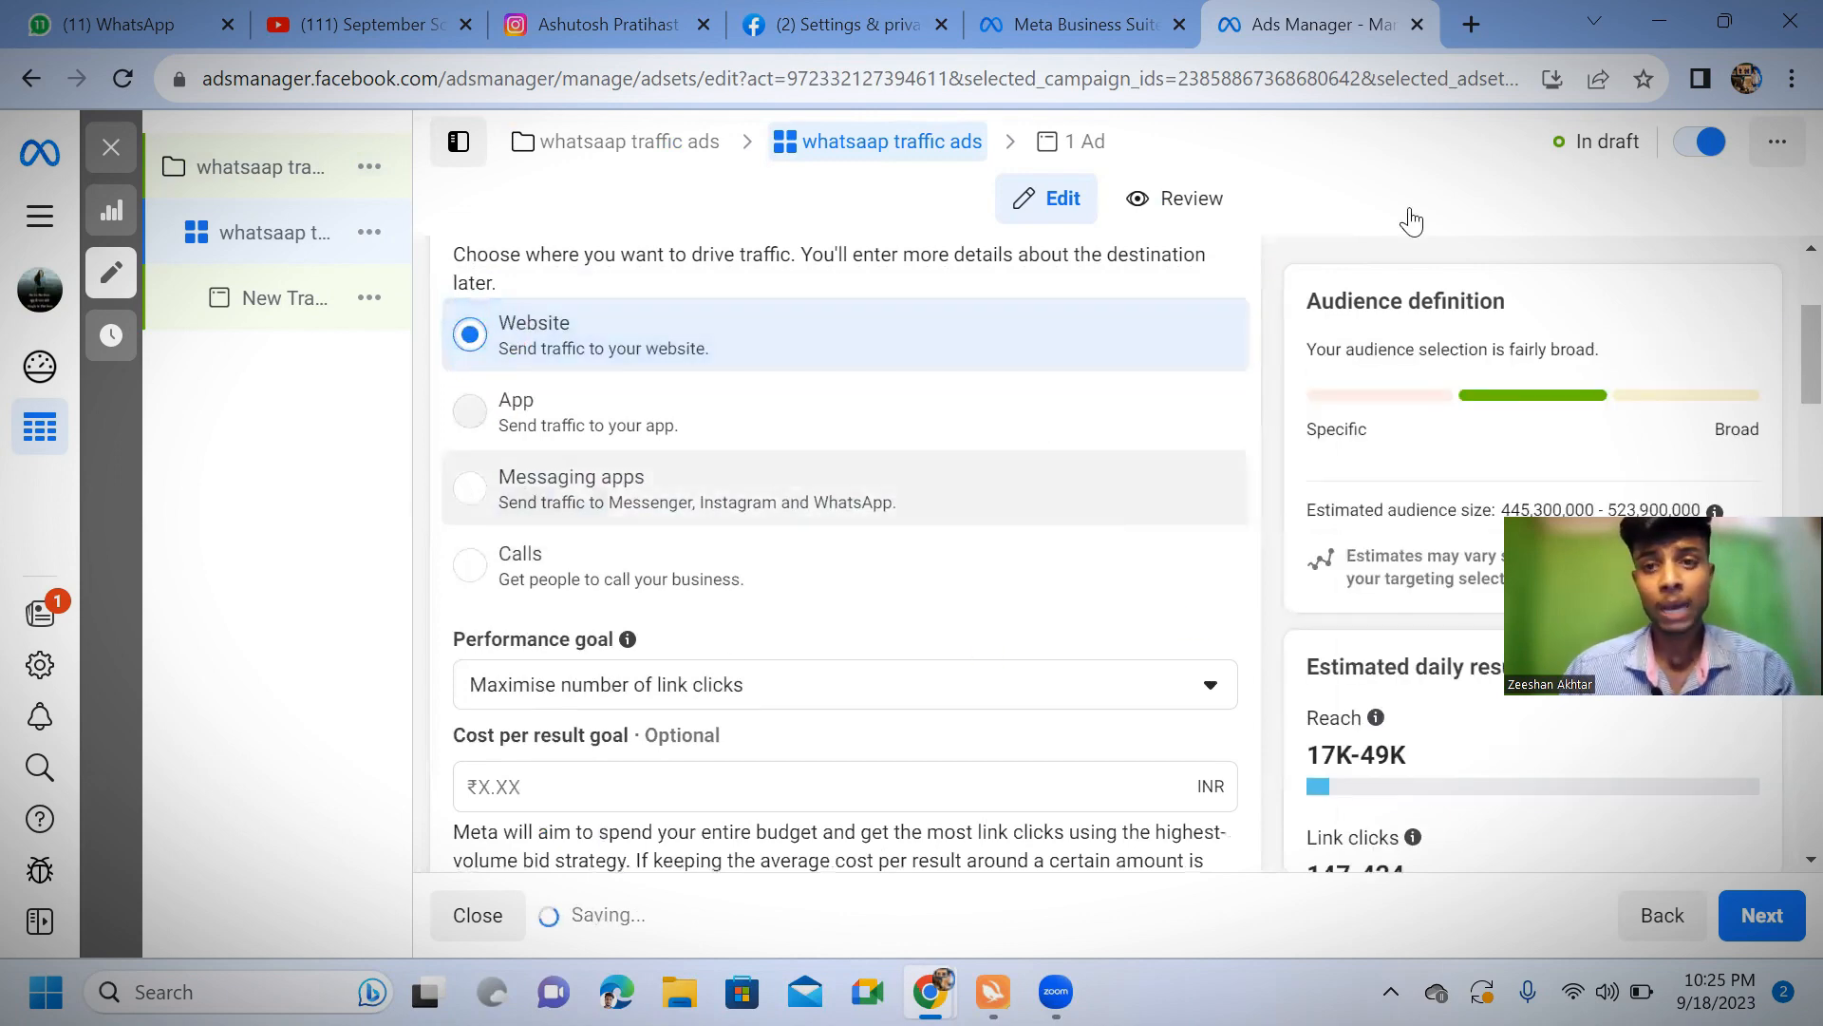
Open AlvoChat's WhatsApp link generator page in a new browser tab
{"action": "left_click", "coordinate": [1474, 24]}
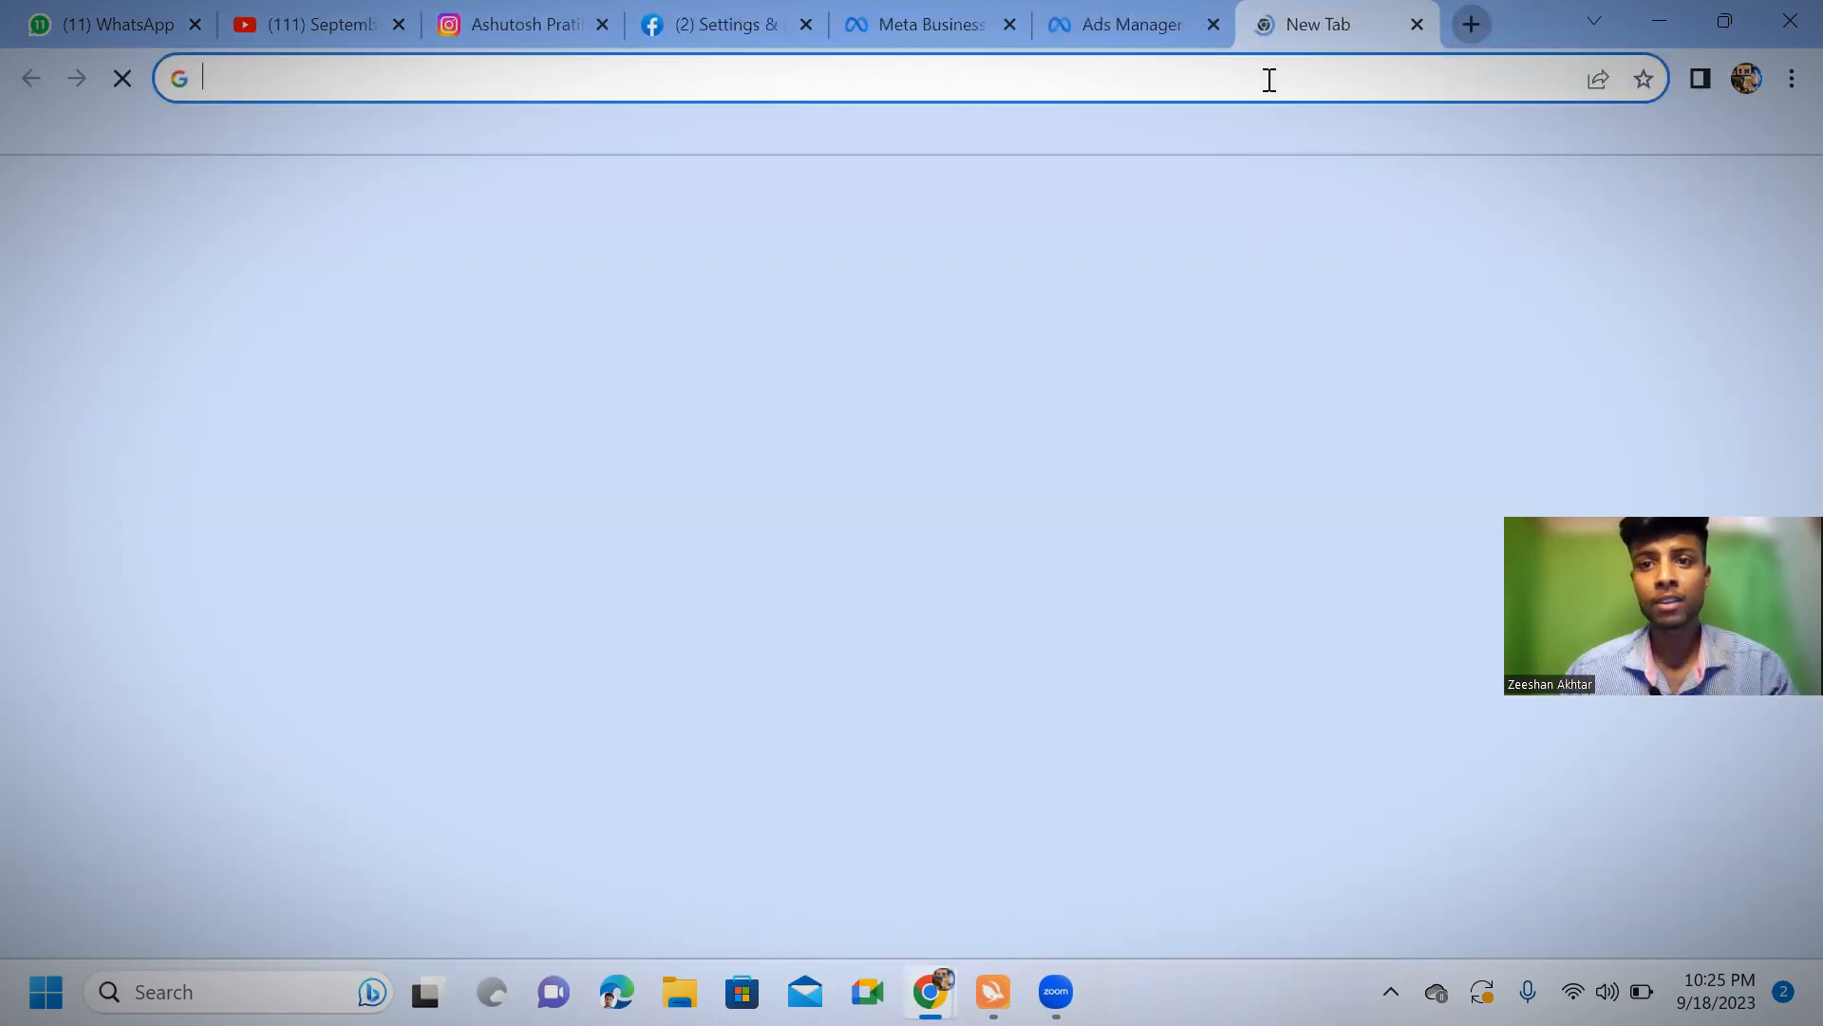
{"action": "left_click", "coordinate": [1274, 73]}
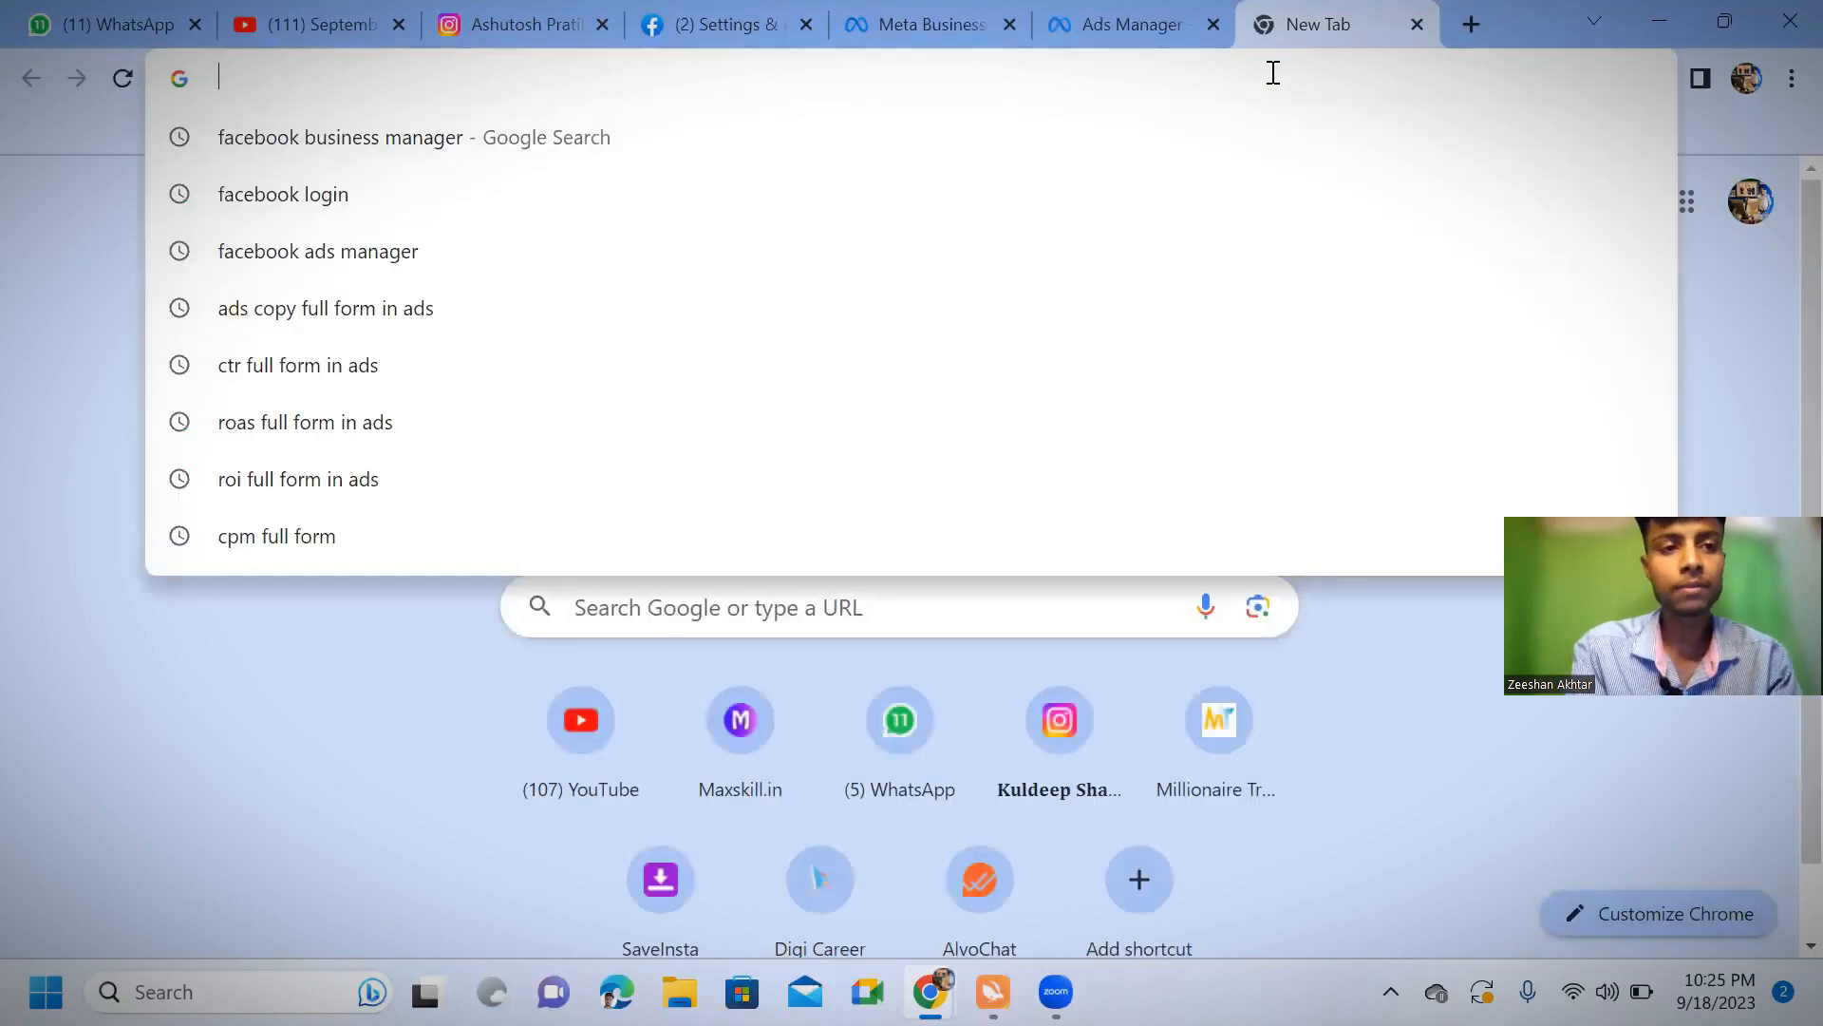
{"action": "type", "text": "al"}
{"action": "key", "text": "Return"}
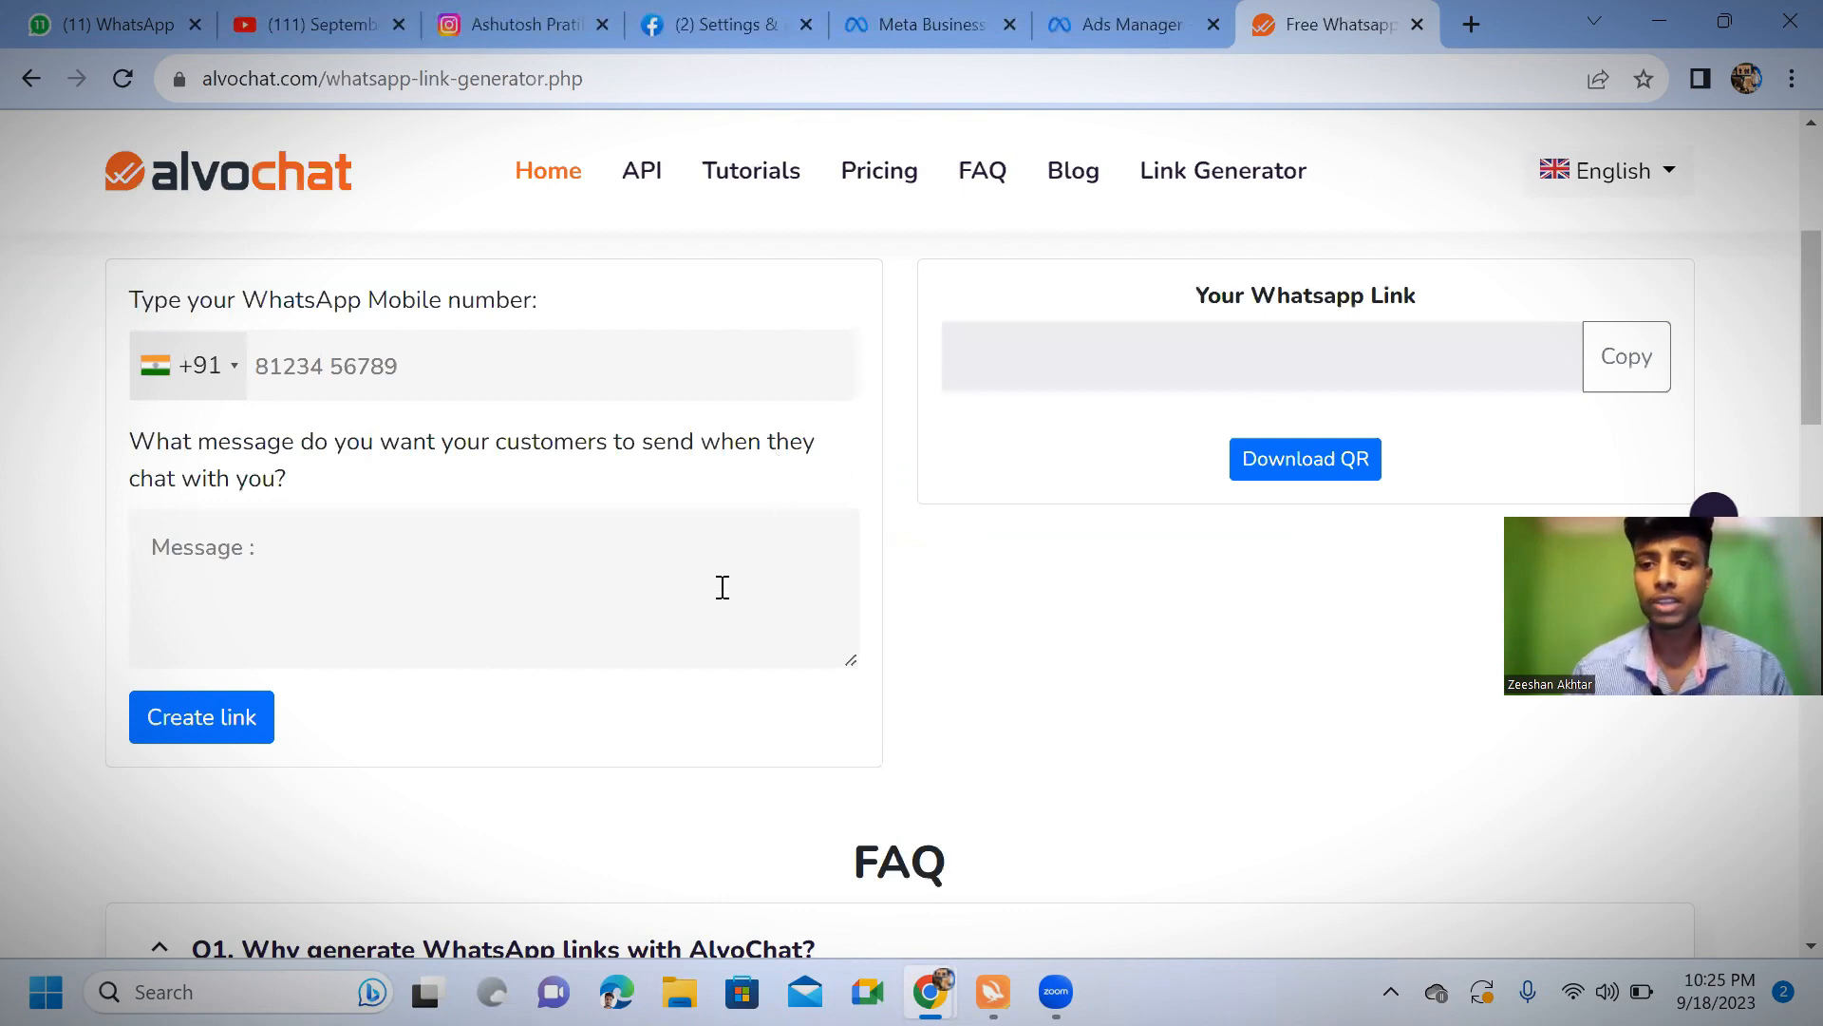
Enter the business's WhatsApp mobile number with the +91 country code in the link generator
{"action": "left_click", "coordinate": [394, 359]}
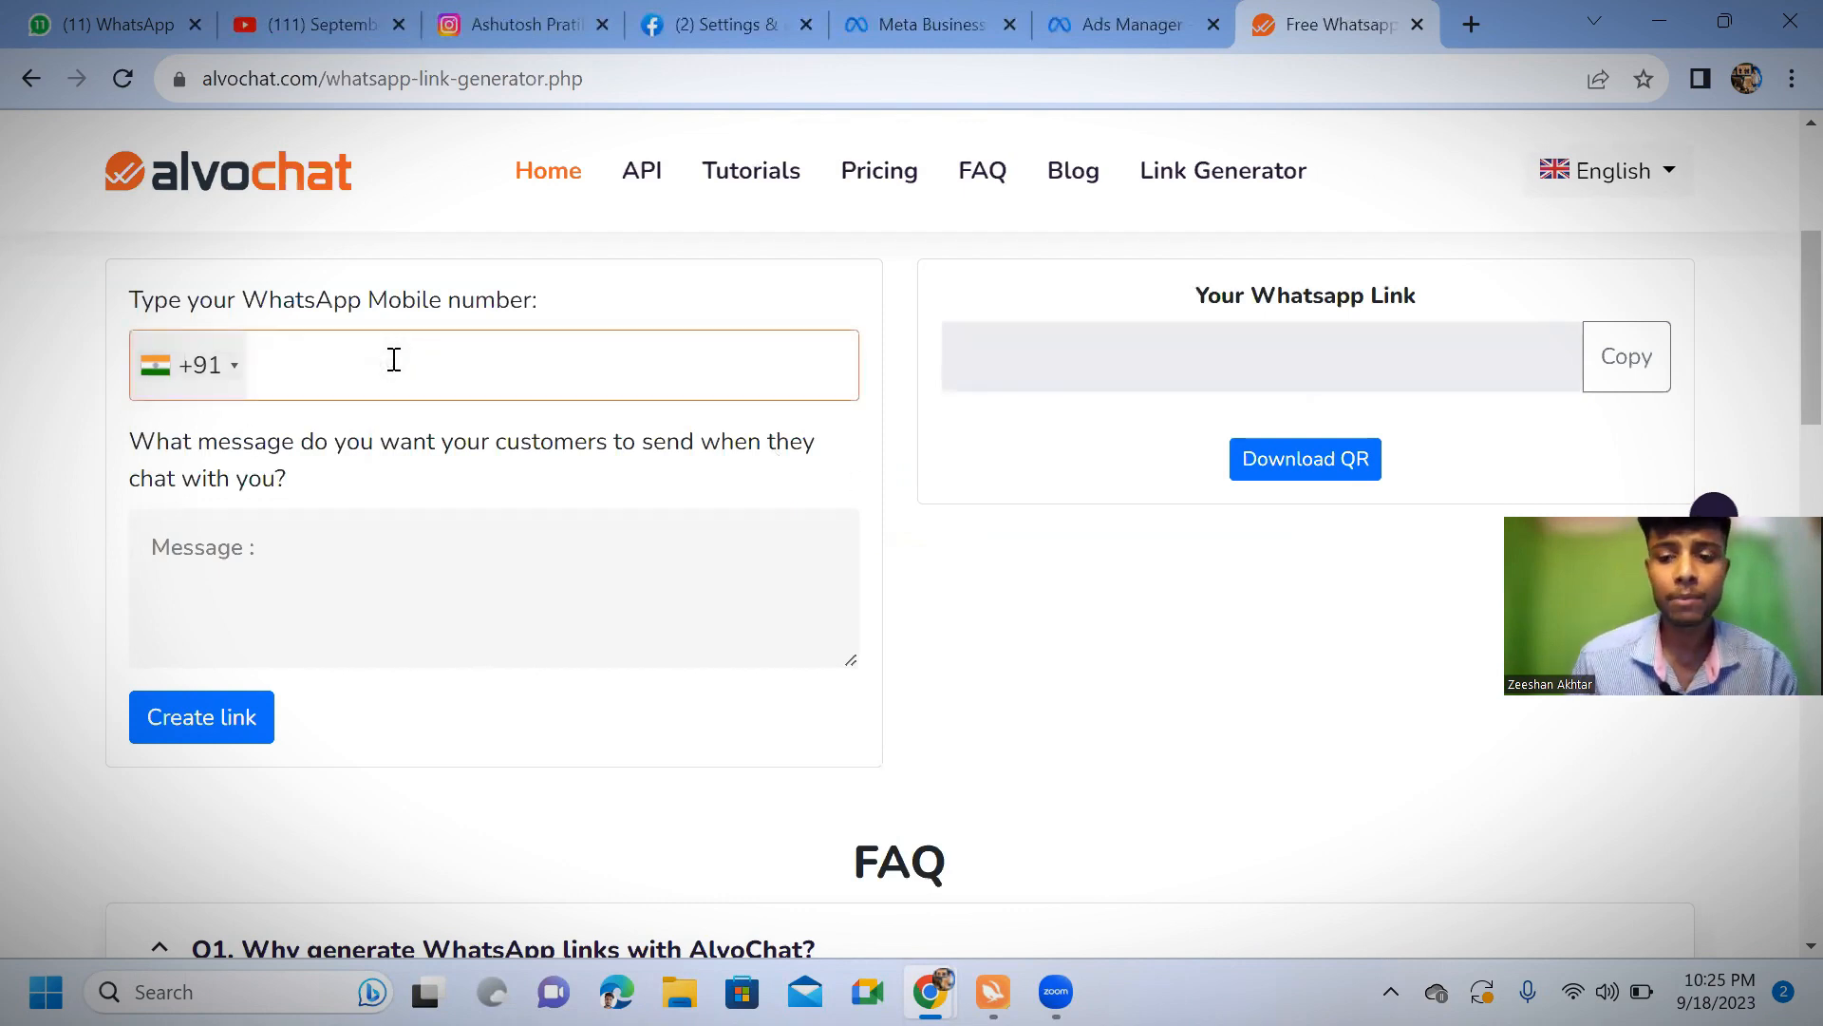
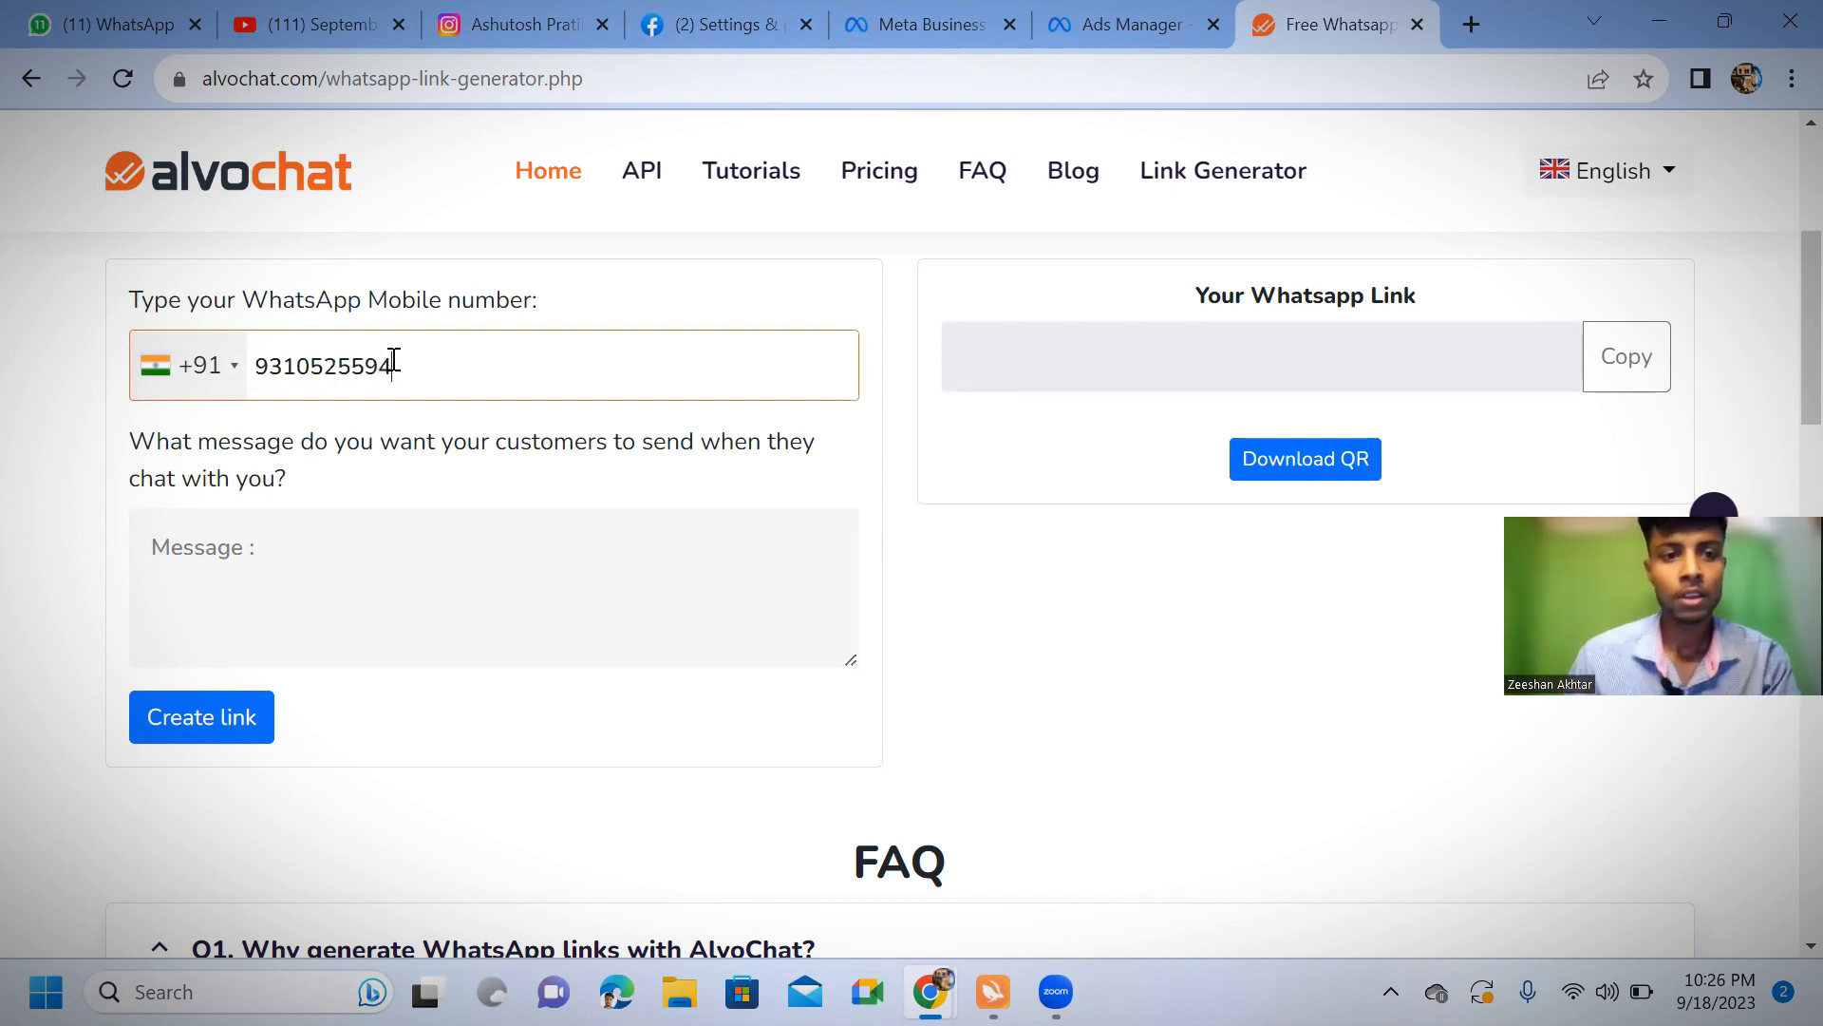
Write the customer message: a greeting by name plus "please muje bhi btao kaise me bhi aapke tarah skill sikh kr paise kmau", and create the link
{"action": "left_click", "coordinate": [353, 555]}
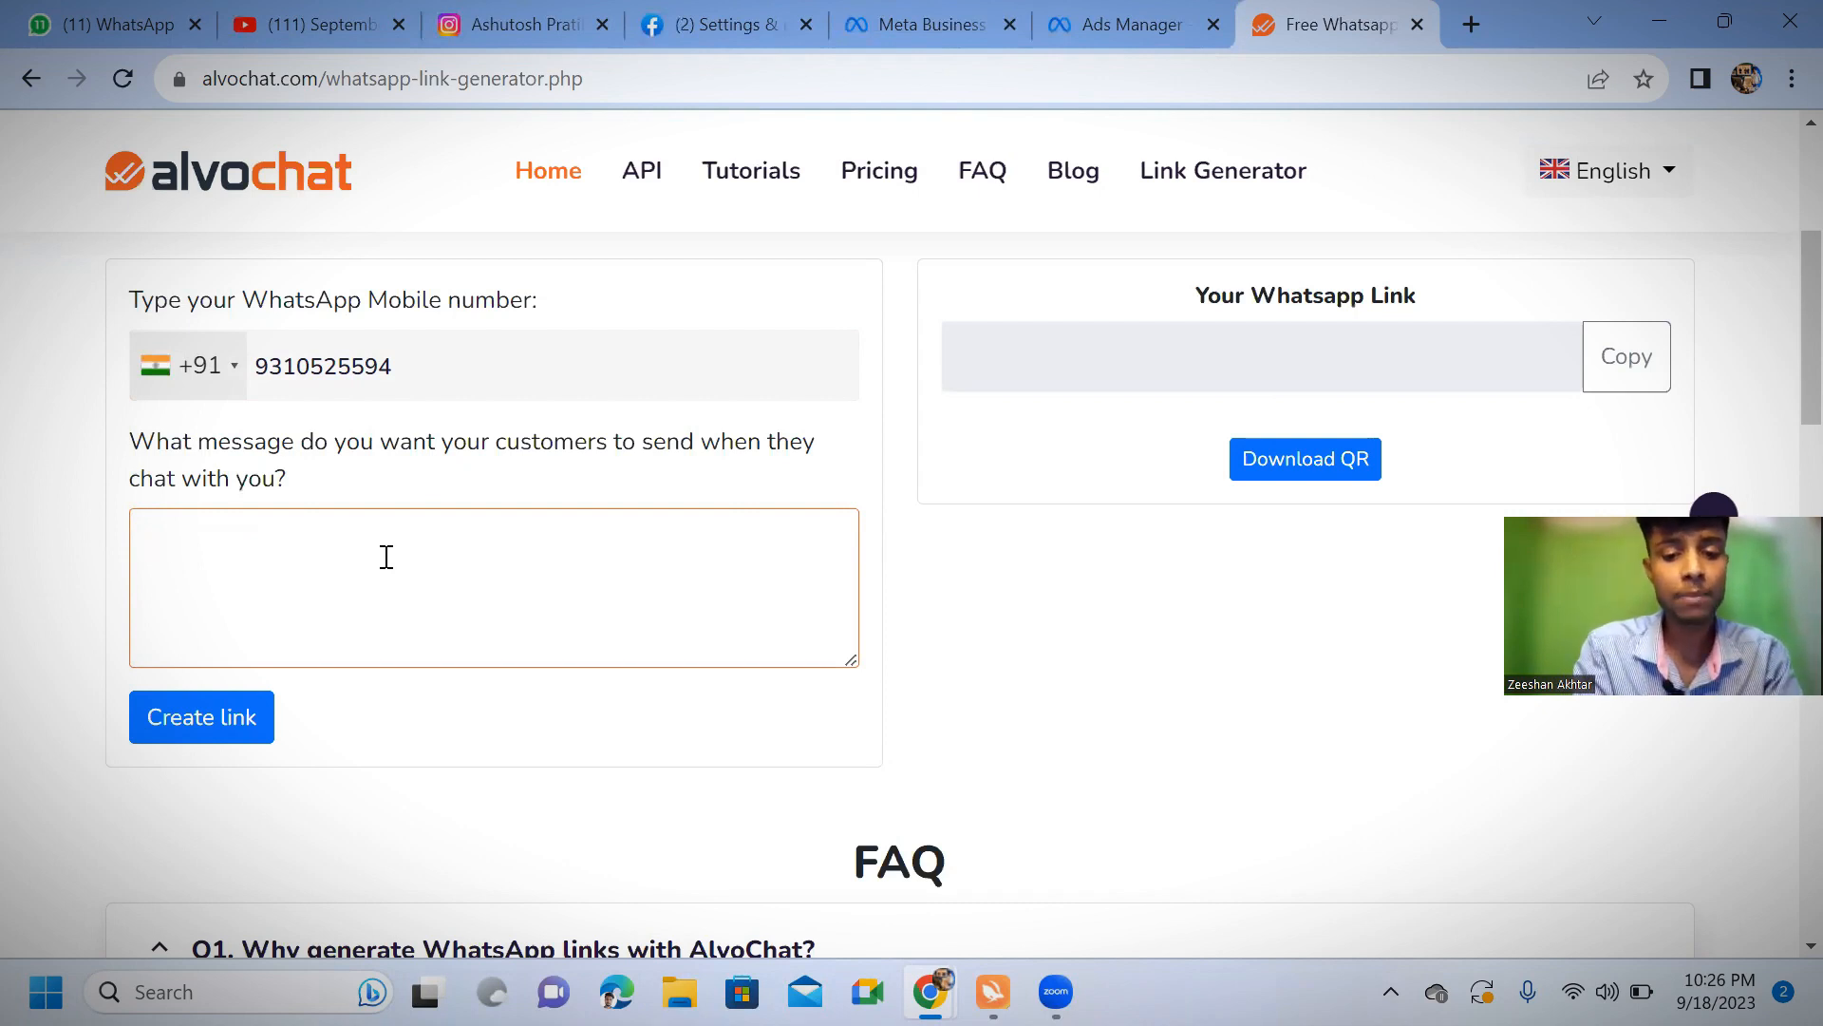
{"action": "type", "text": "Hello"}
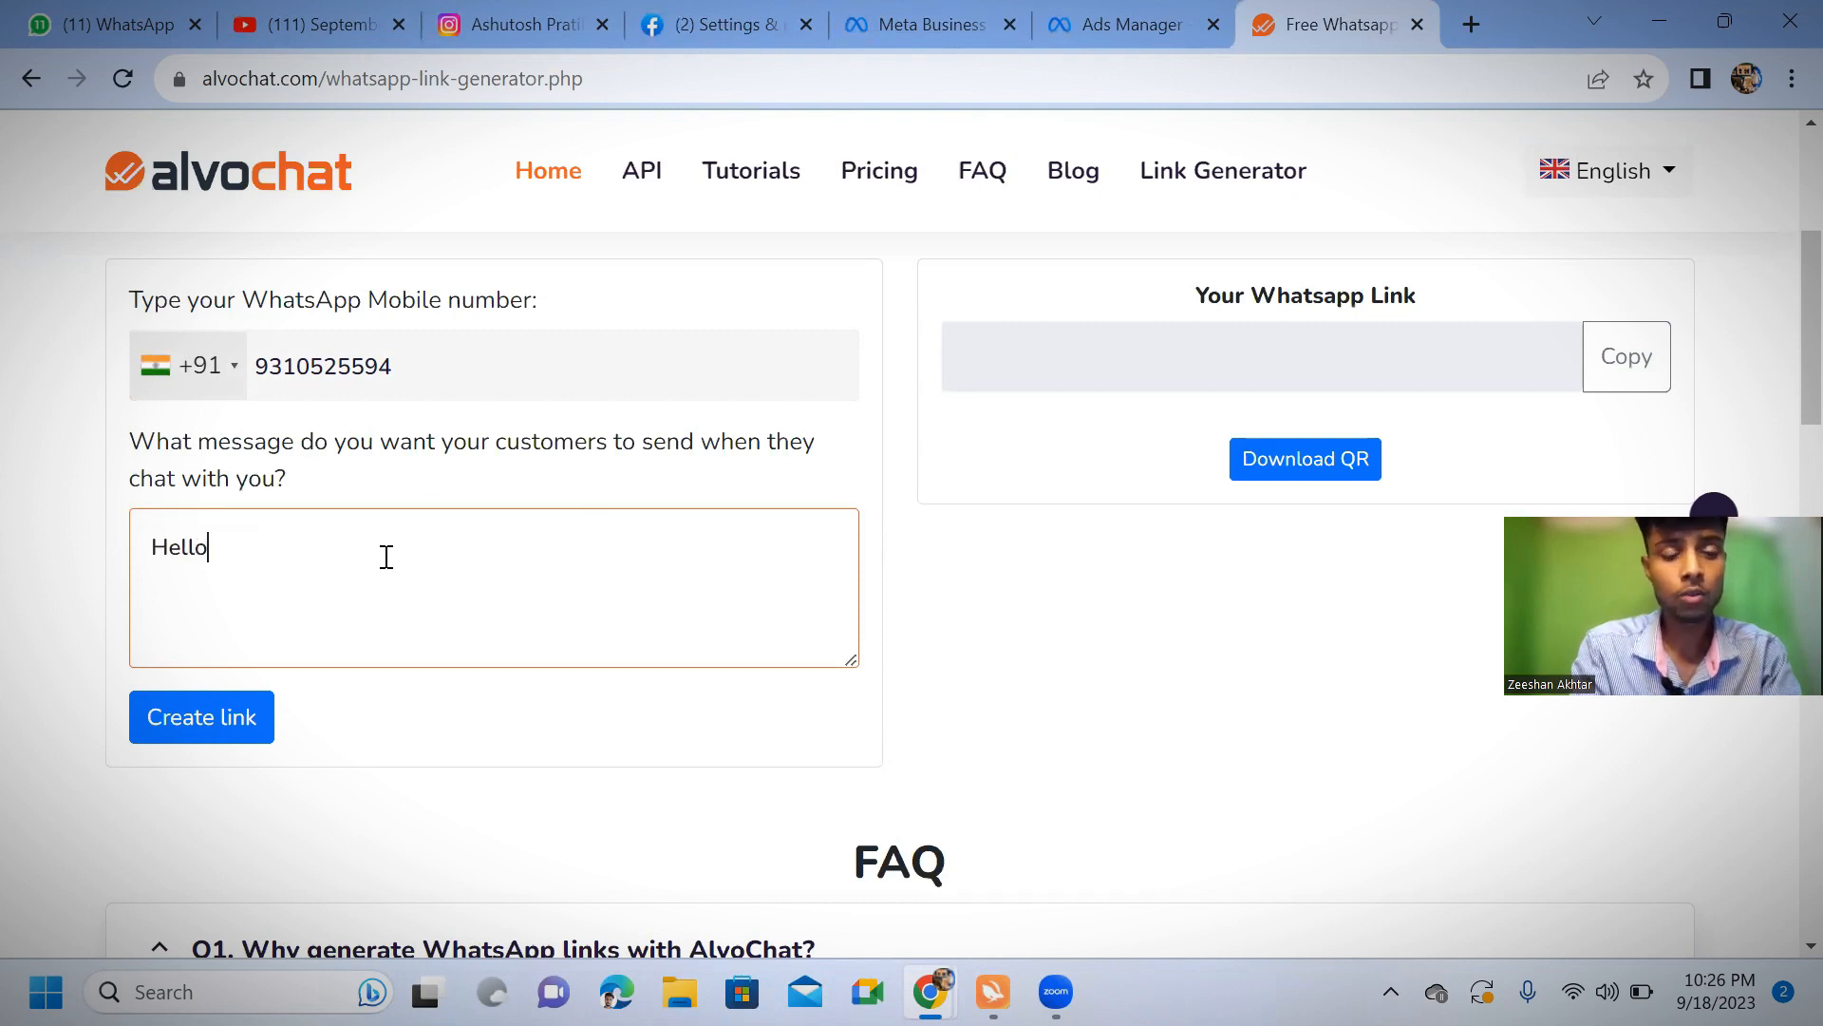
{"action": "type", "text": " kuldeep"}
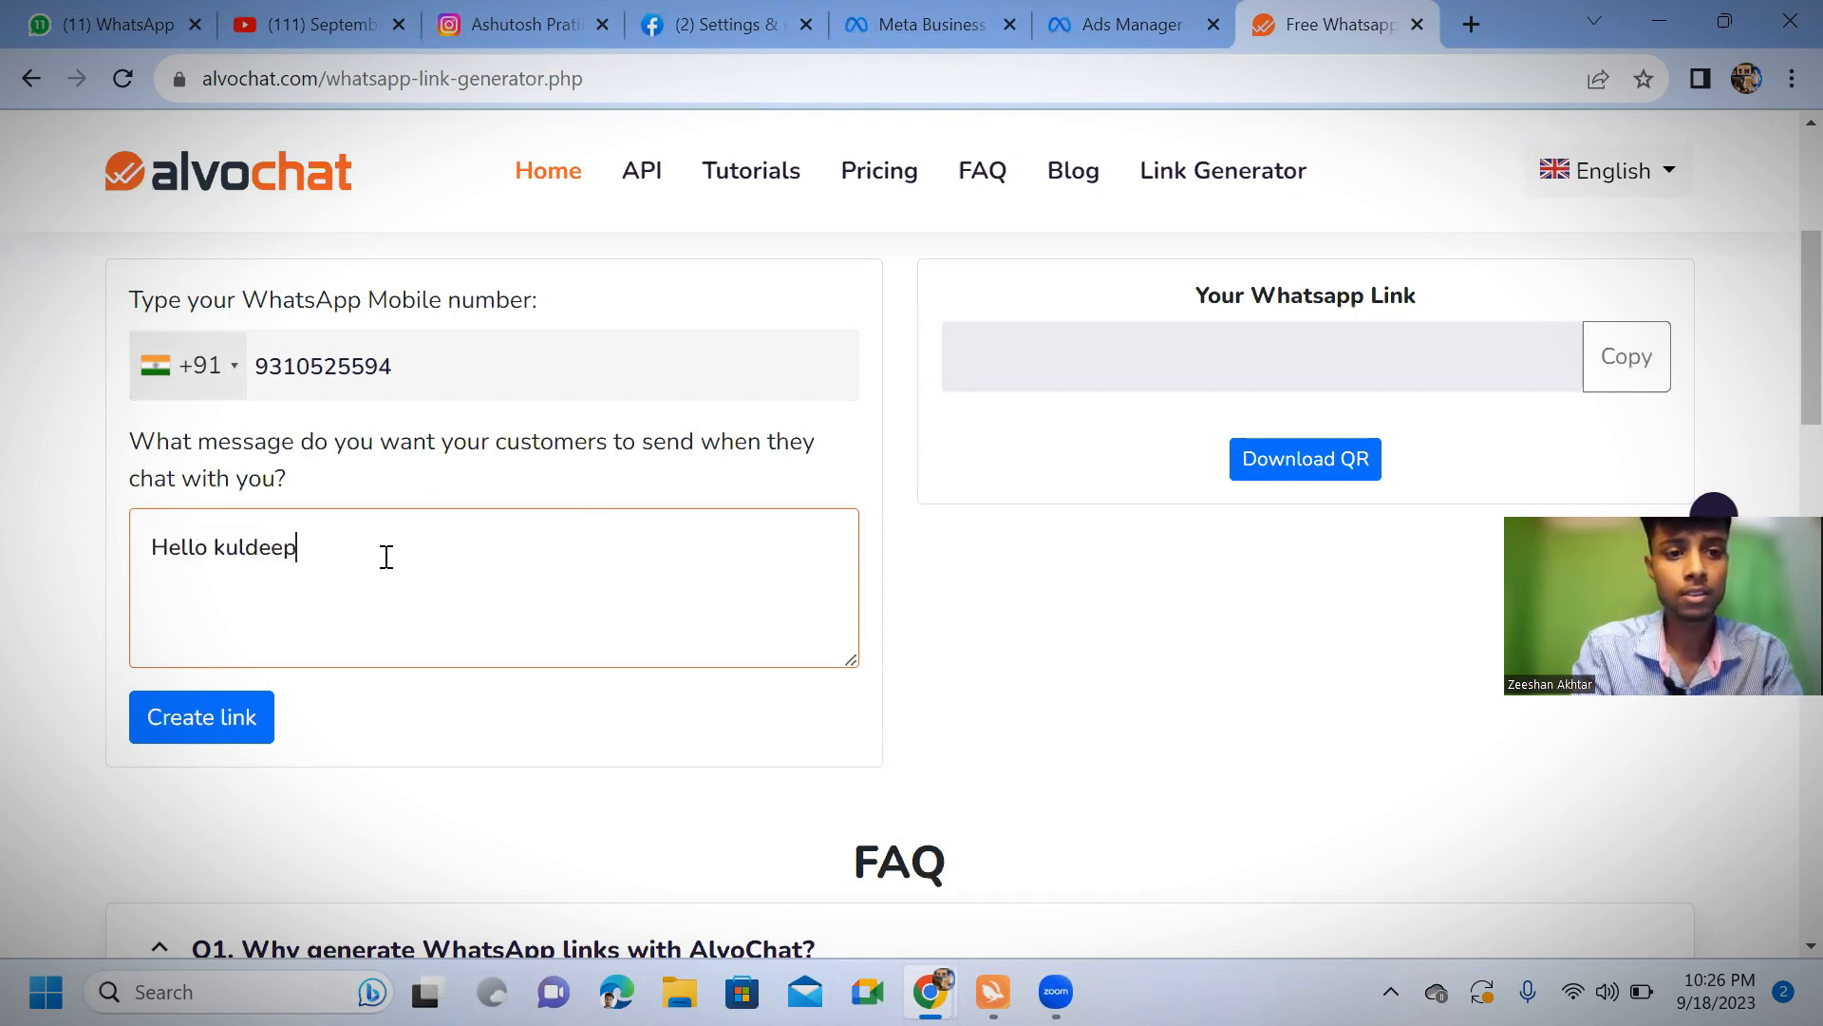
{"action": "type", "text": " sir p"}
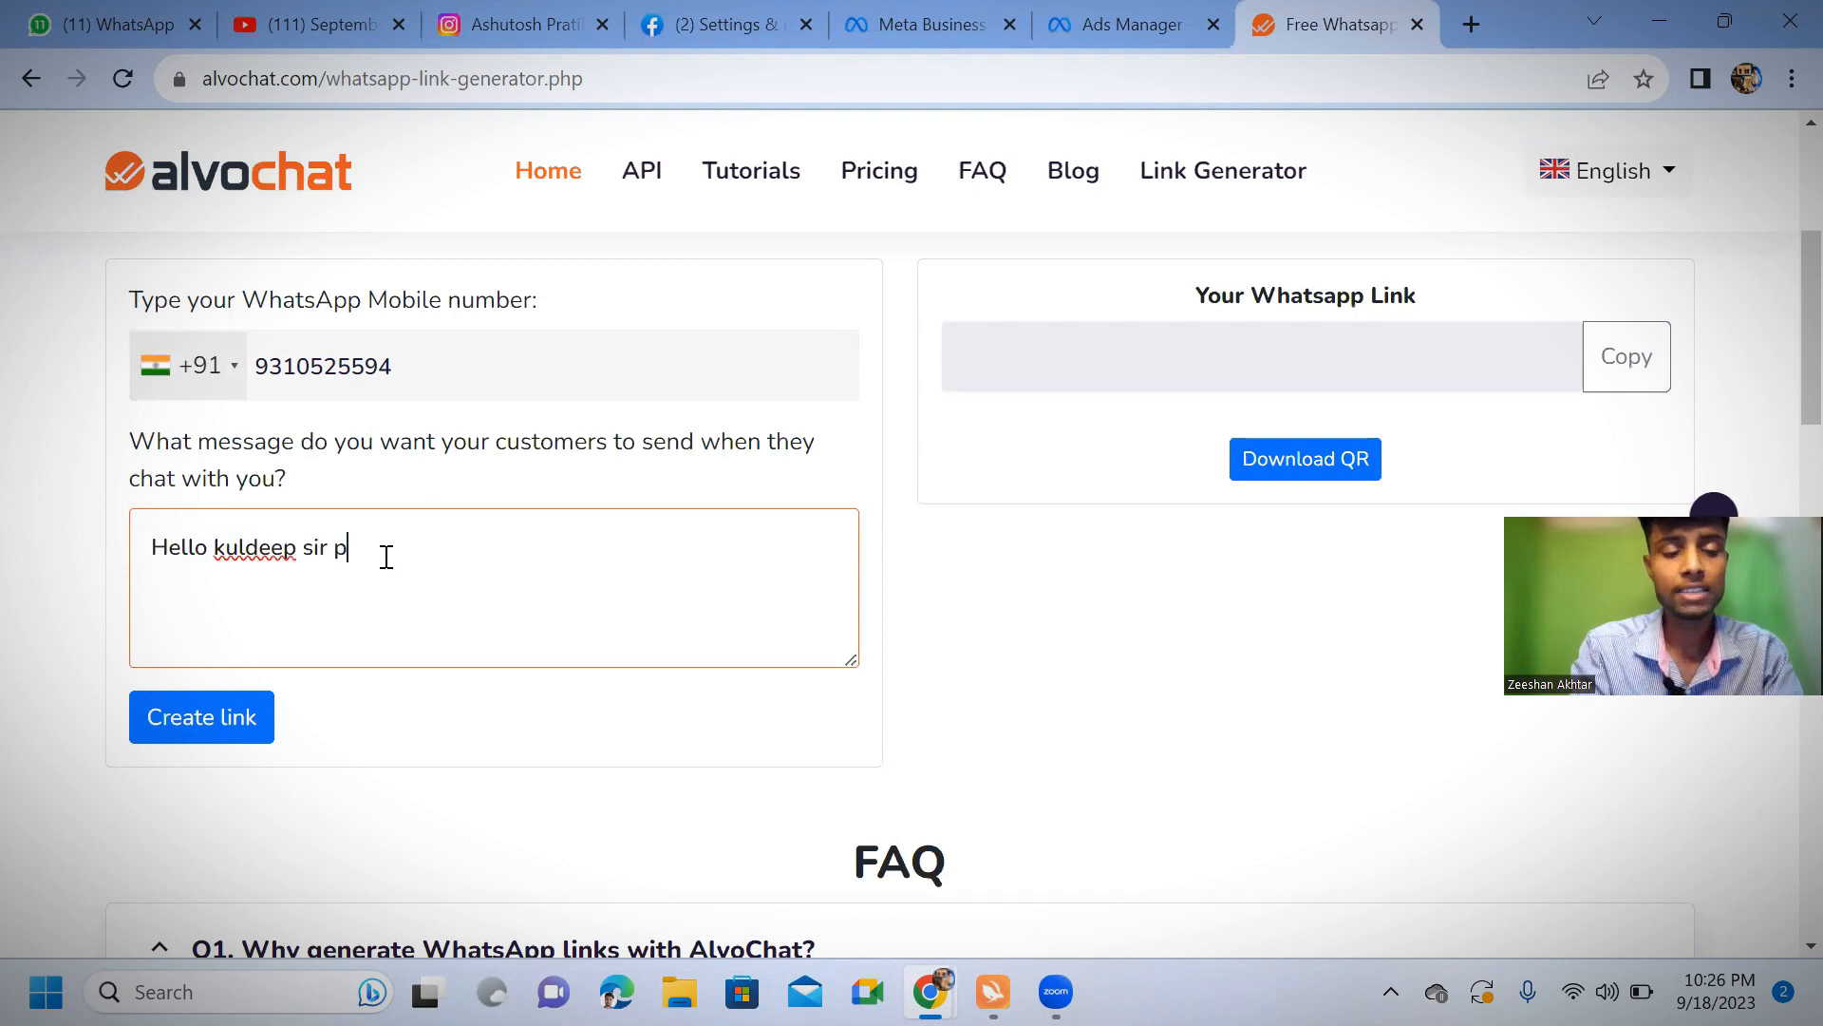
{"action": "type", "text": "lease "}
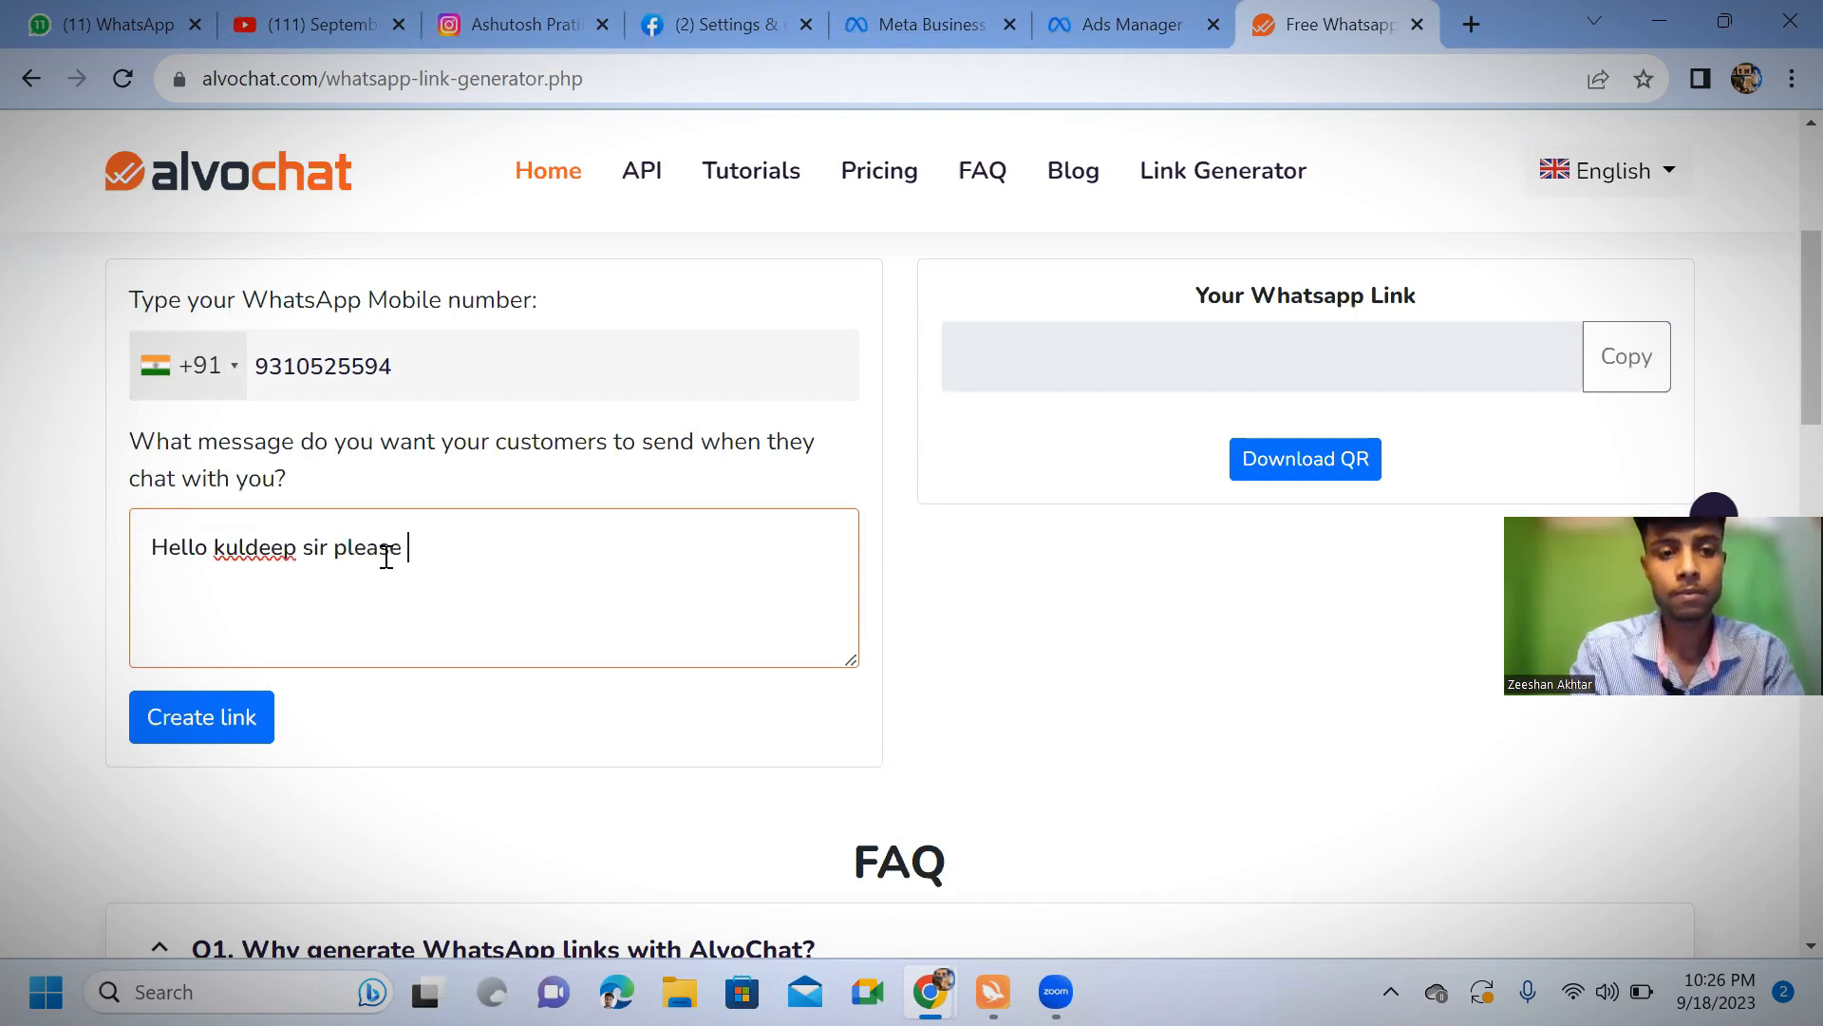
{"action": "type", "text": "muje b"}
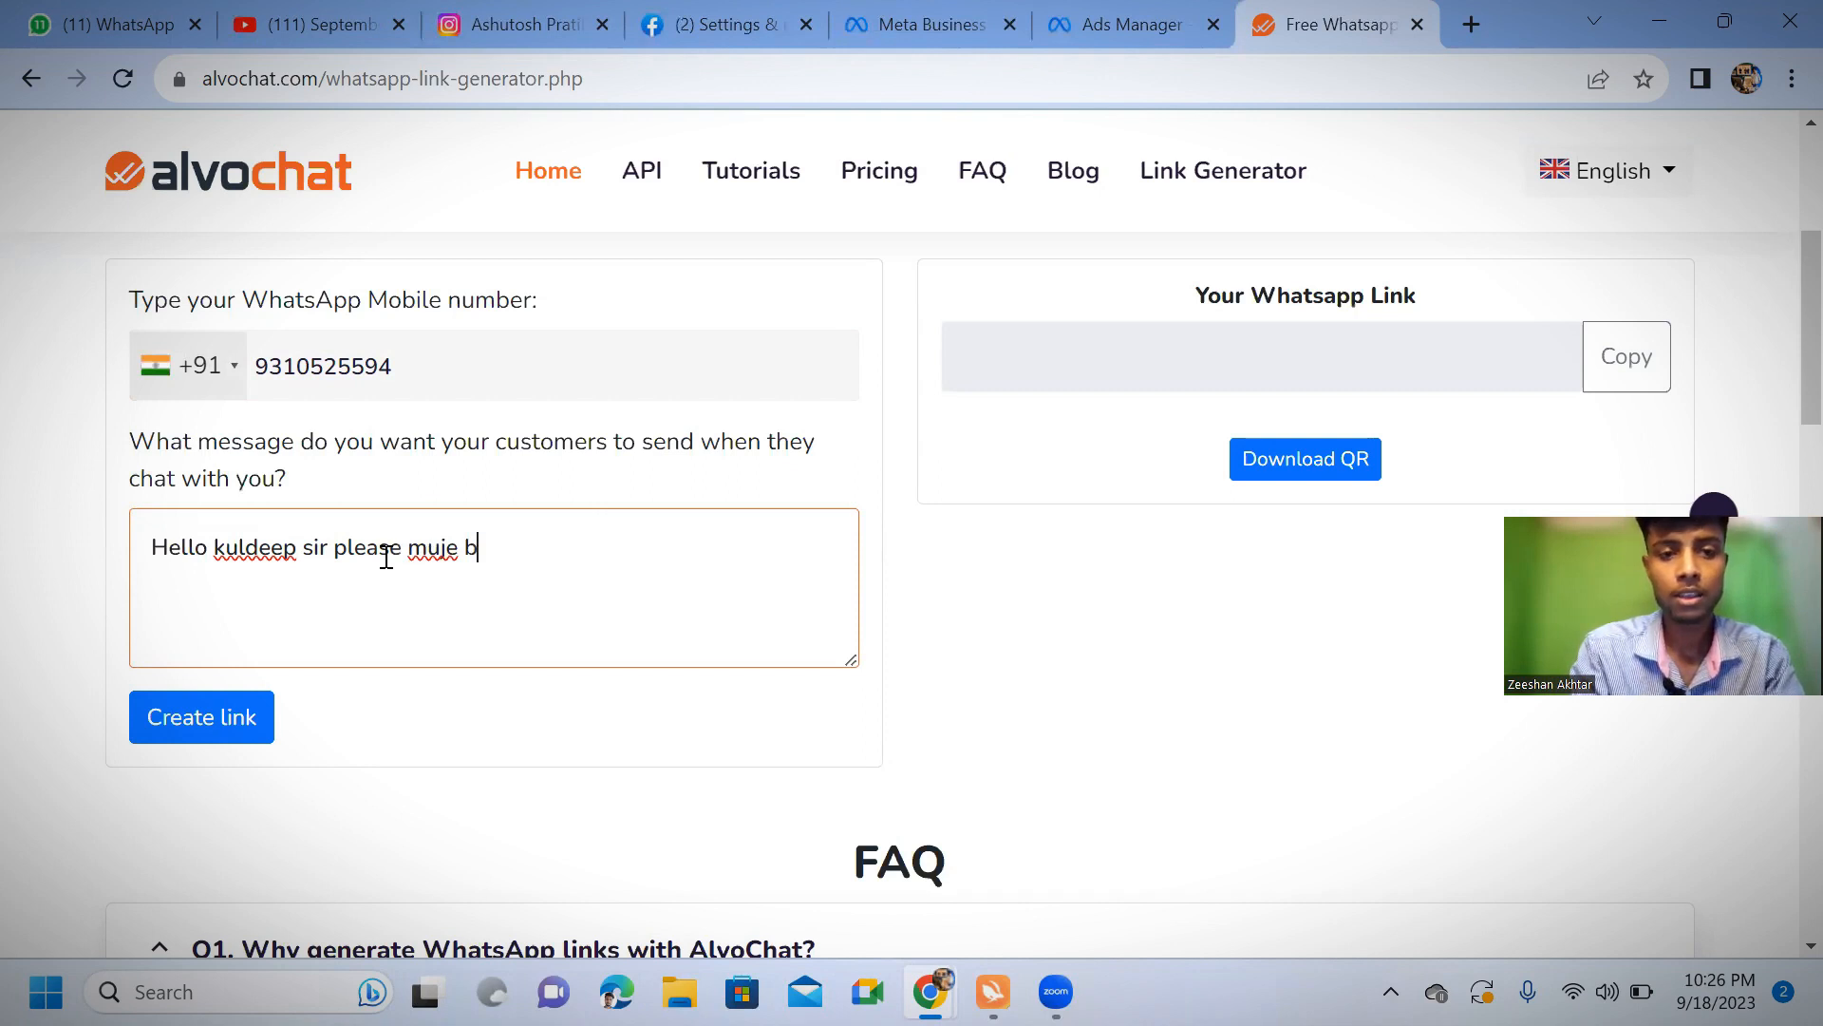
{"action": "type", "text": "hi btao kaise me bhi aapke tarah skill sik"}
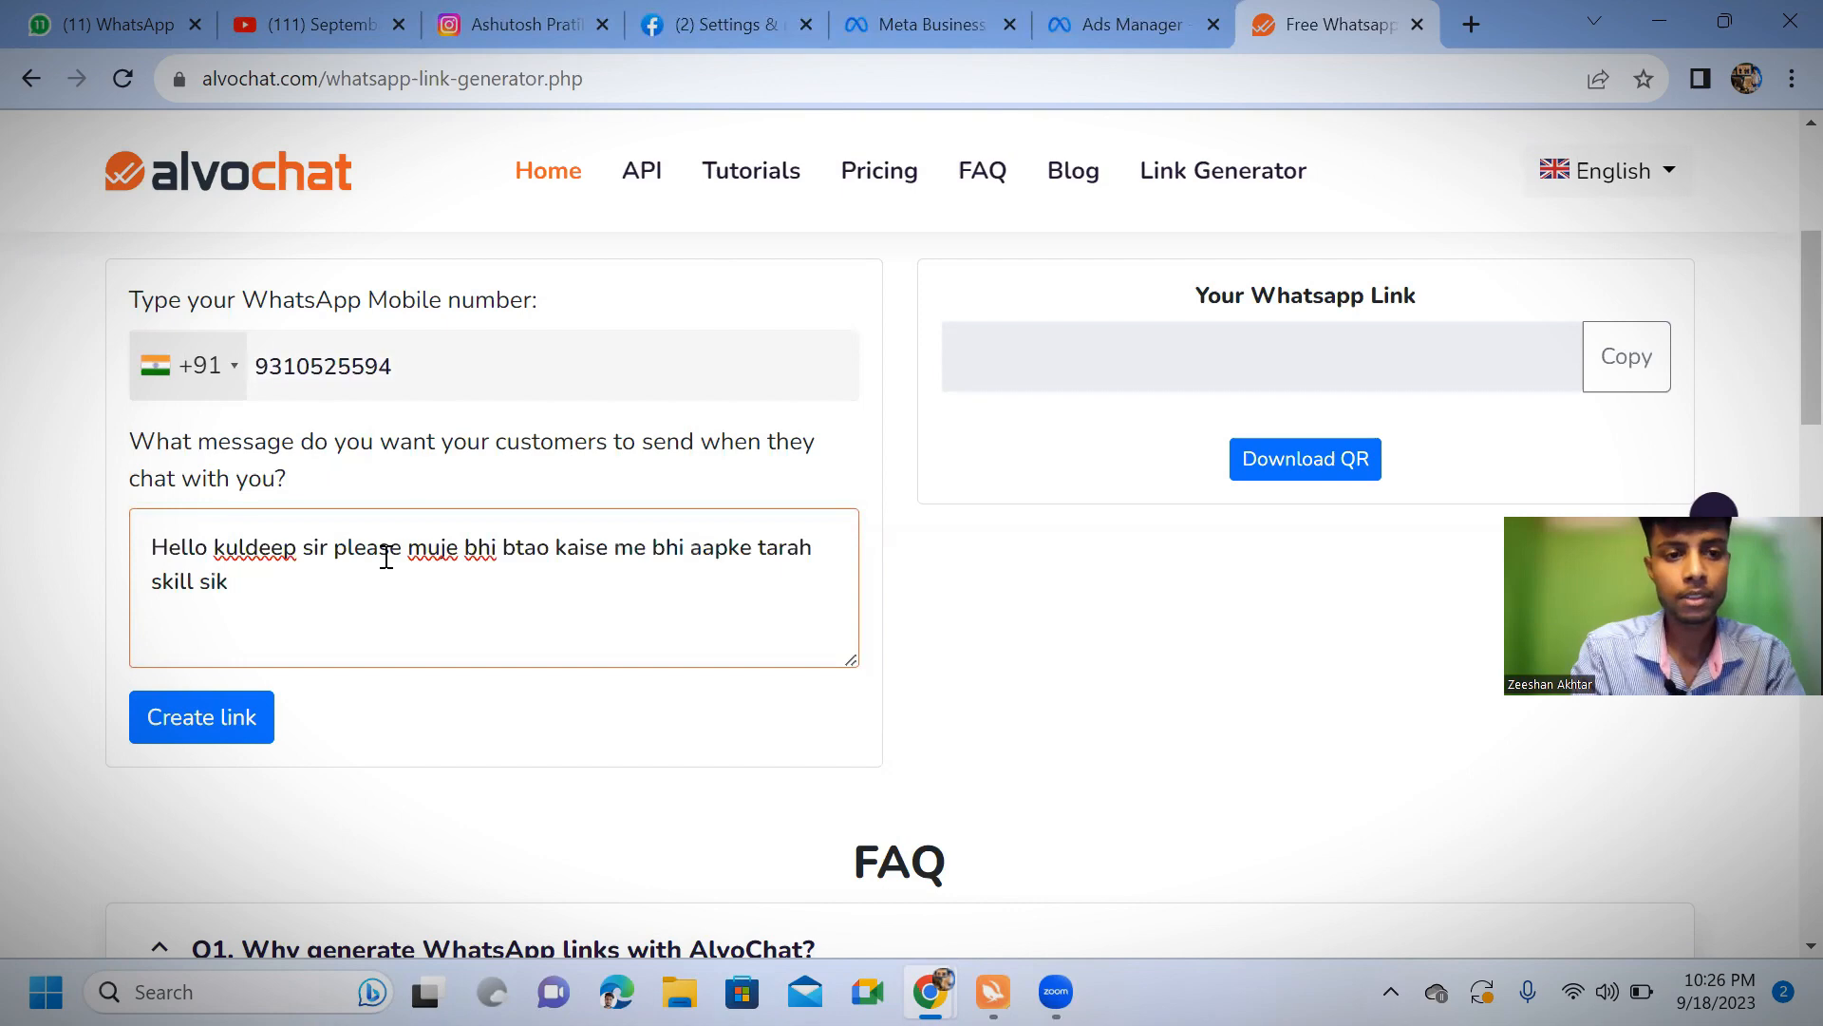
{"action": "type", "text": "h kr "}
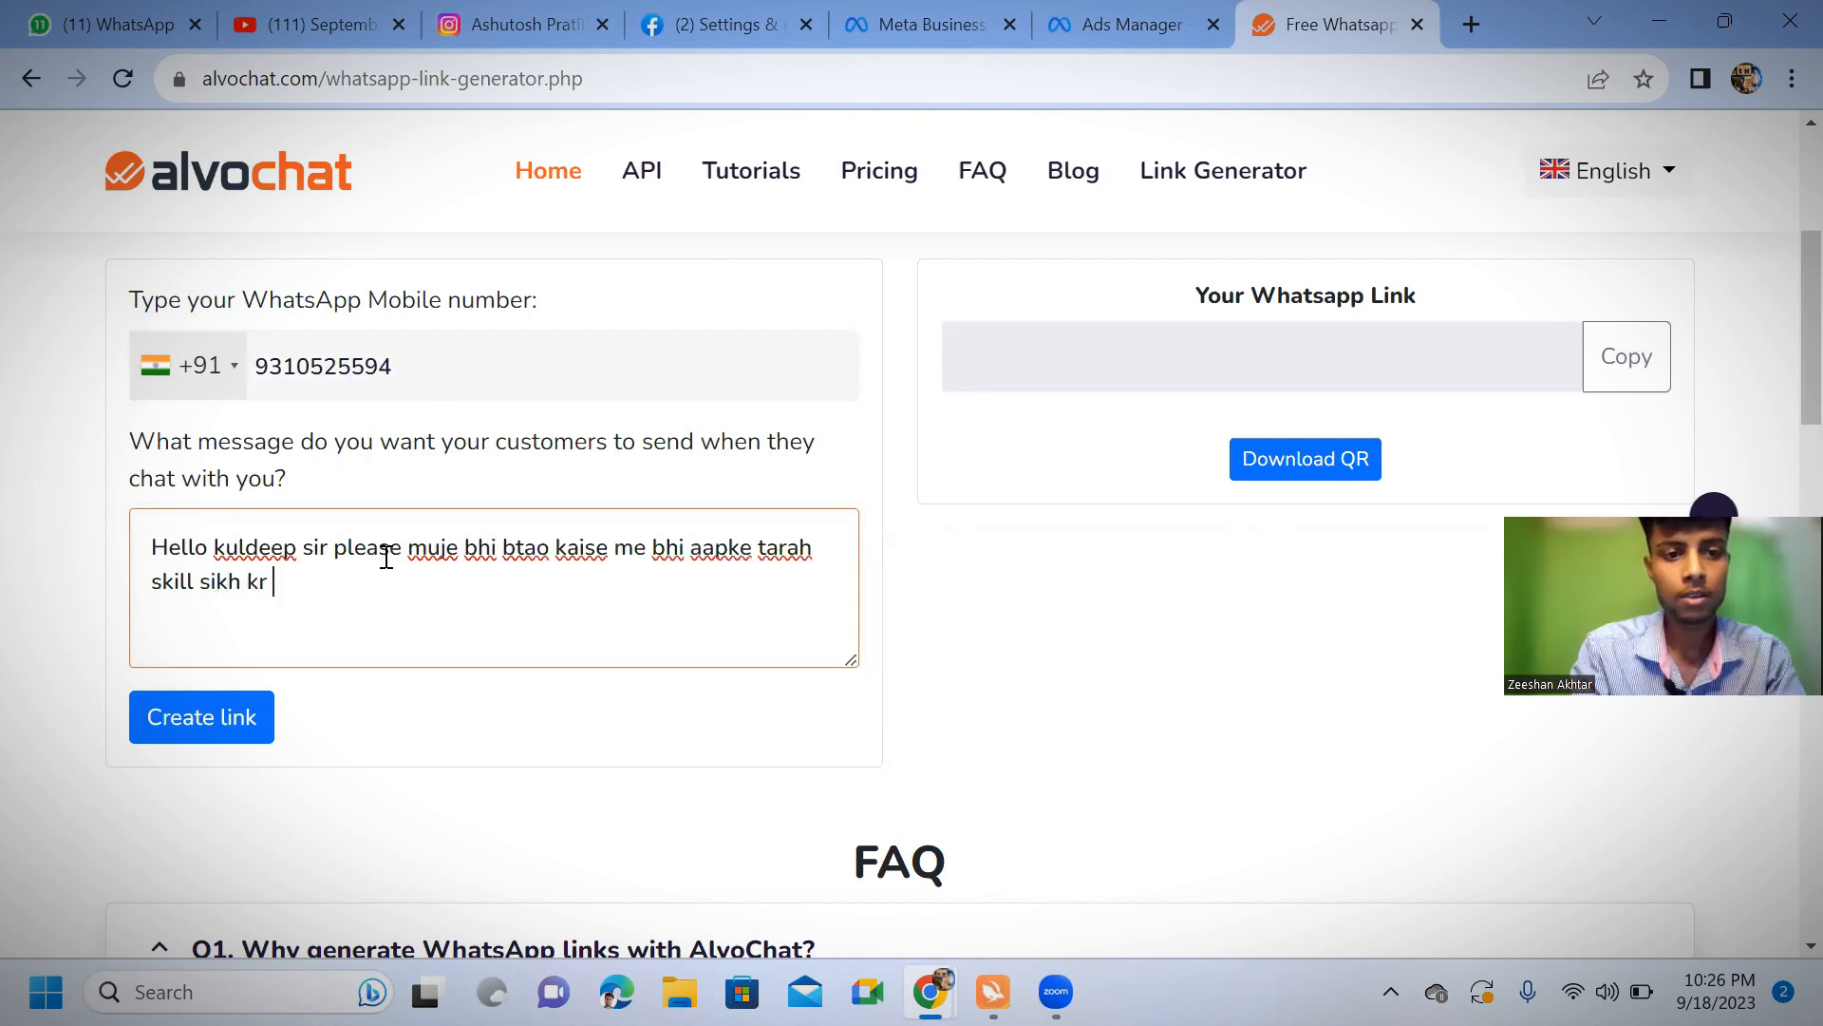
{"action": "type", "text": "paise kmau"}
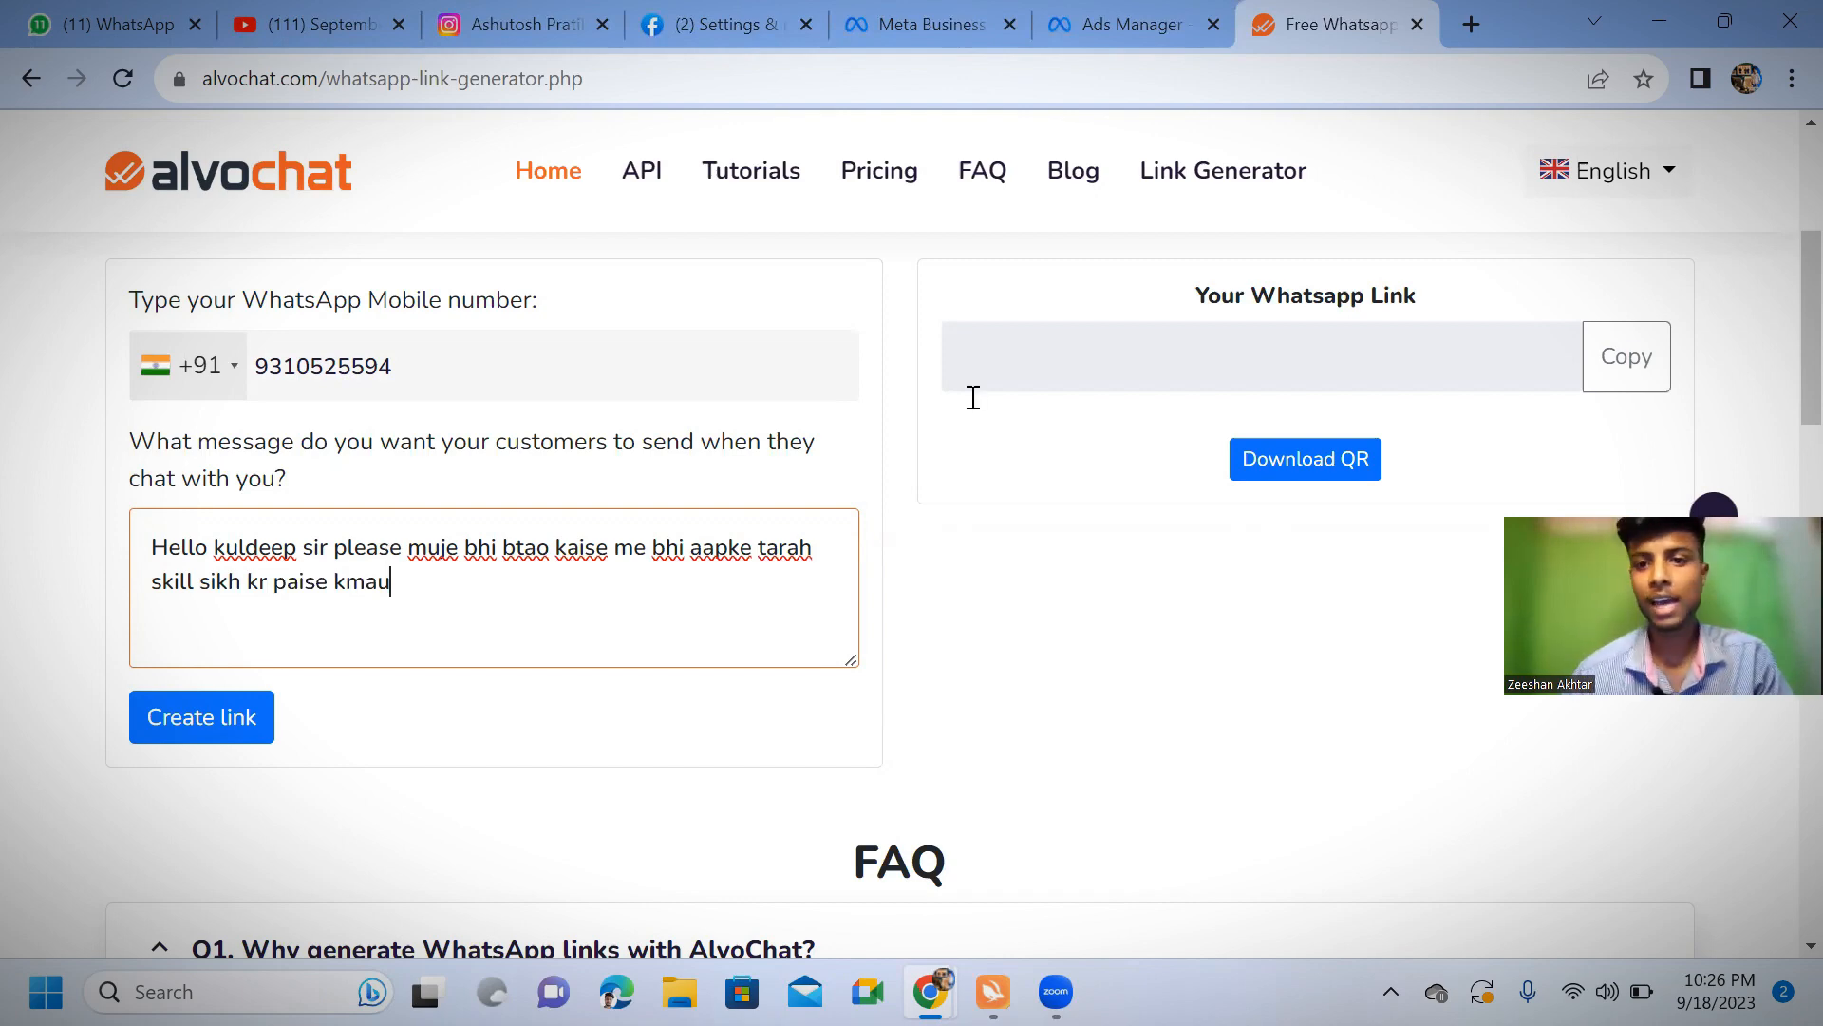
{"action": "left_click", "coordinate": [164, 733]}
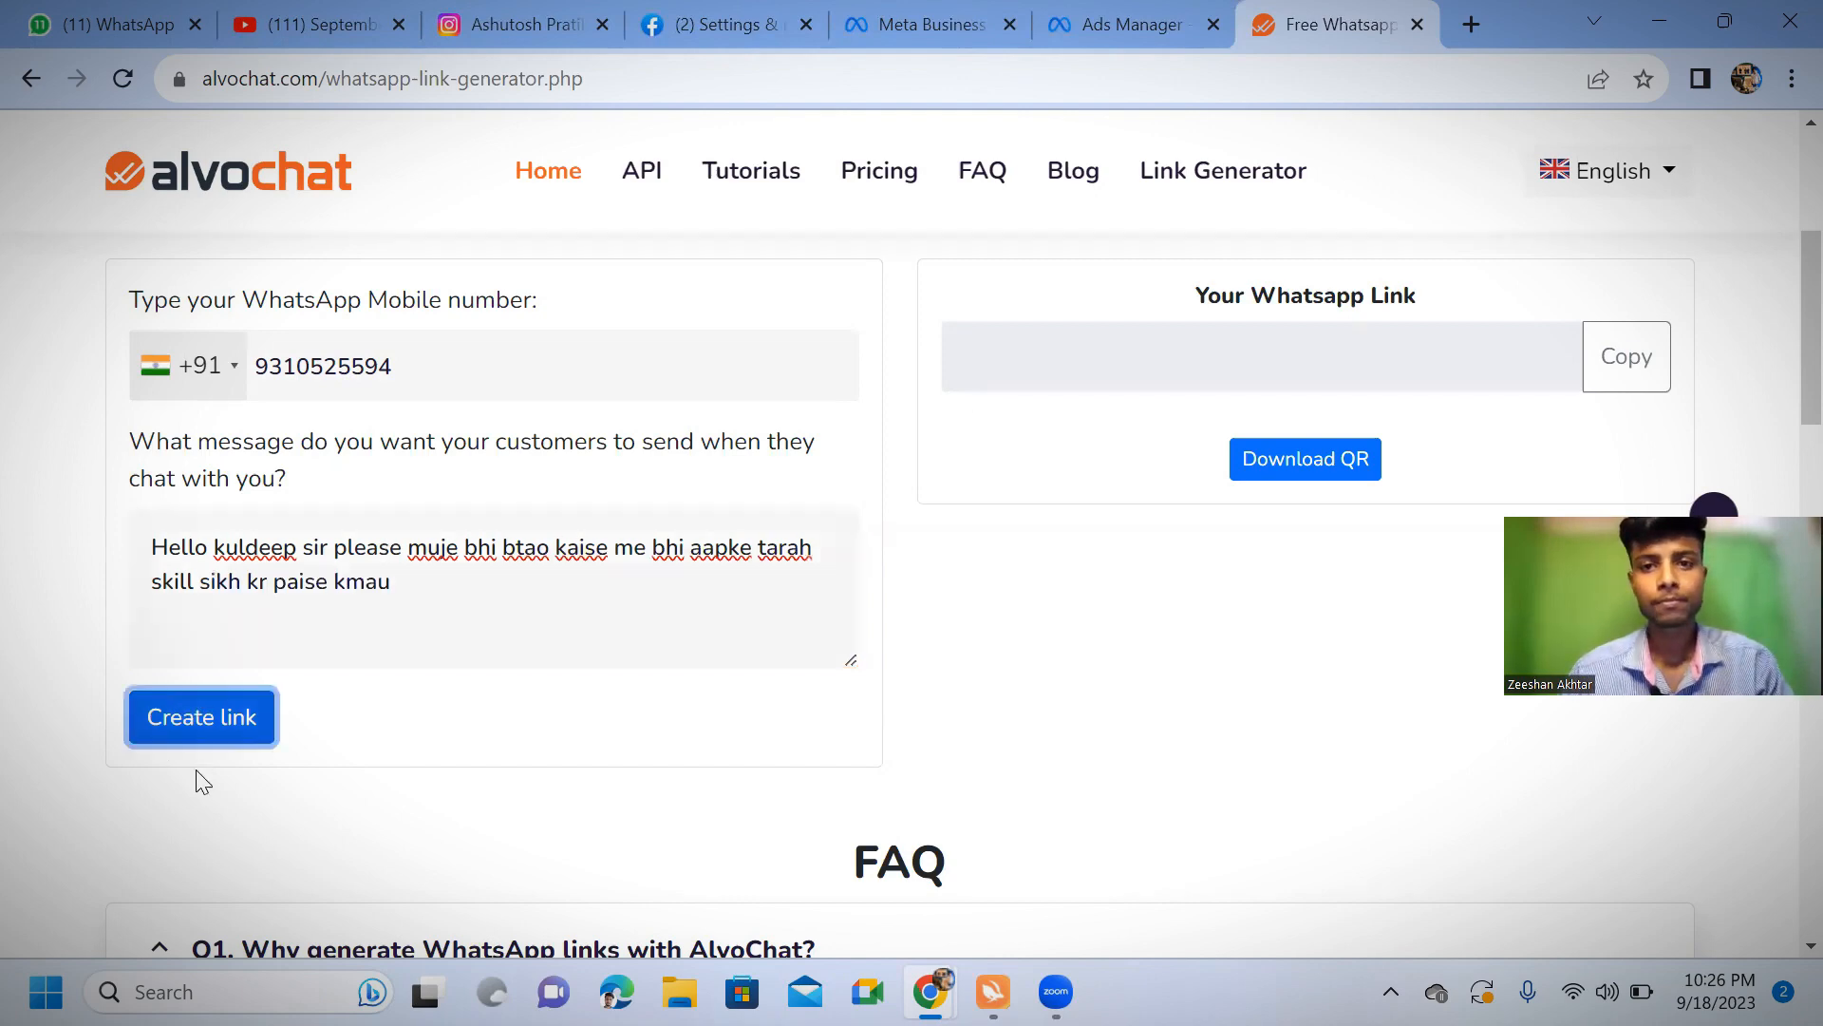
Generate the WhatsApp link with the prefilled message and copy it
{"action": "left_click", "coordinate": [232, 734]}
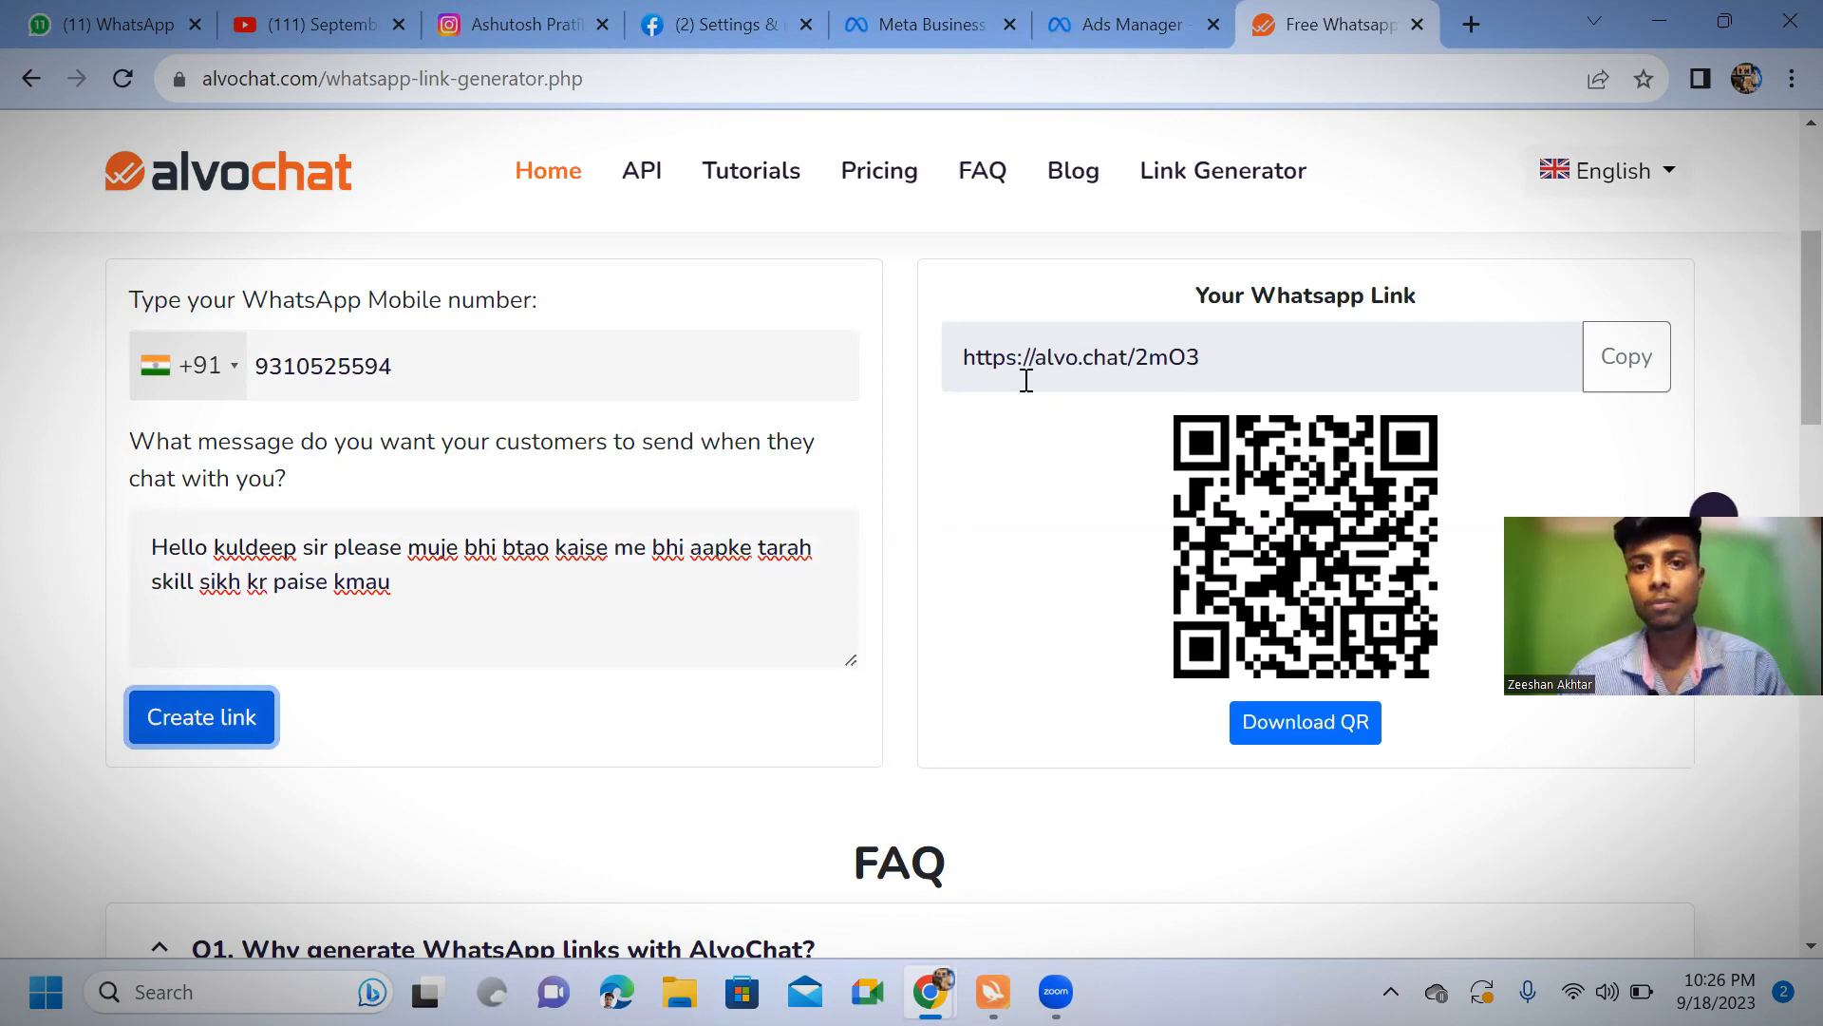
{"action": "left_click_drag", "start_coordinate": [1024, 376], "coordinate": [1199, 371]}
{"action": "left_click", "coordinate": [1620, 362]}
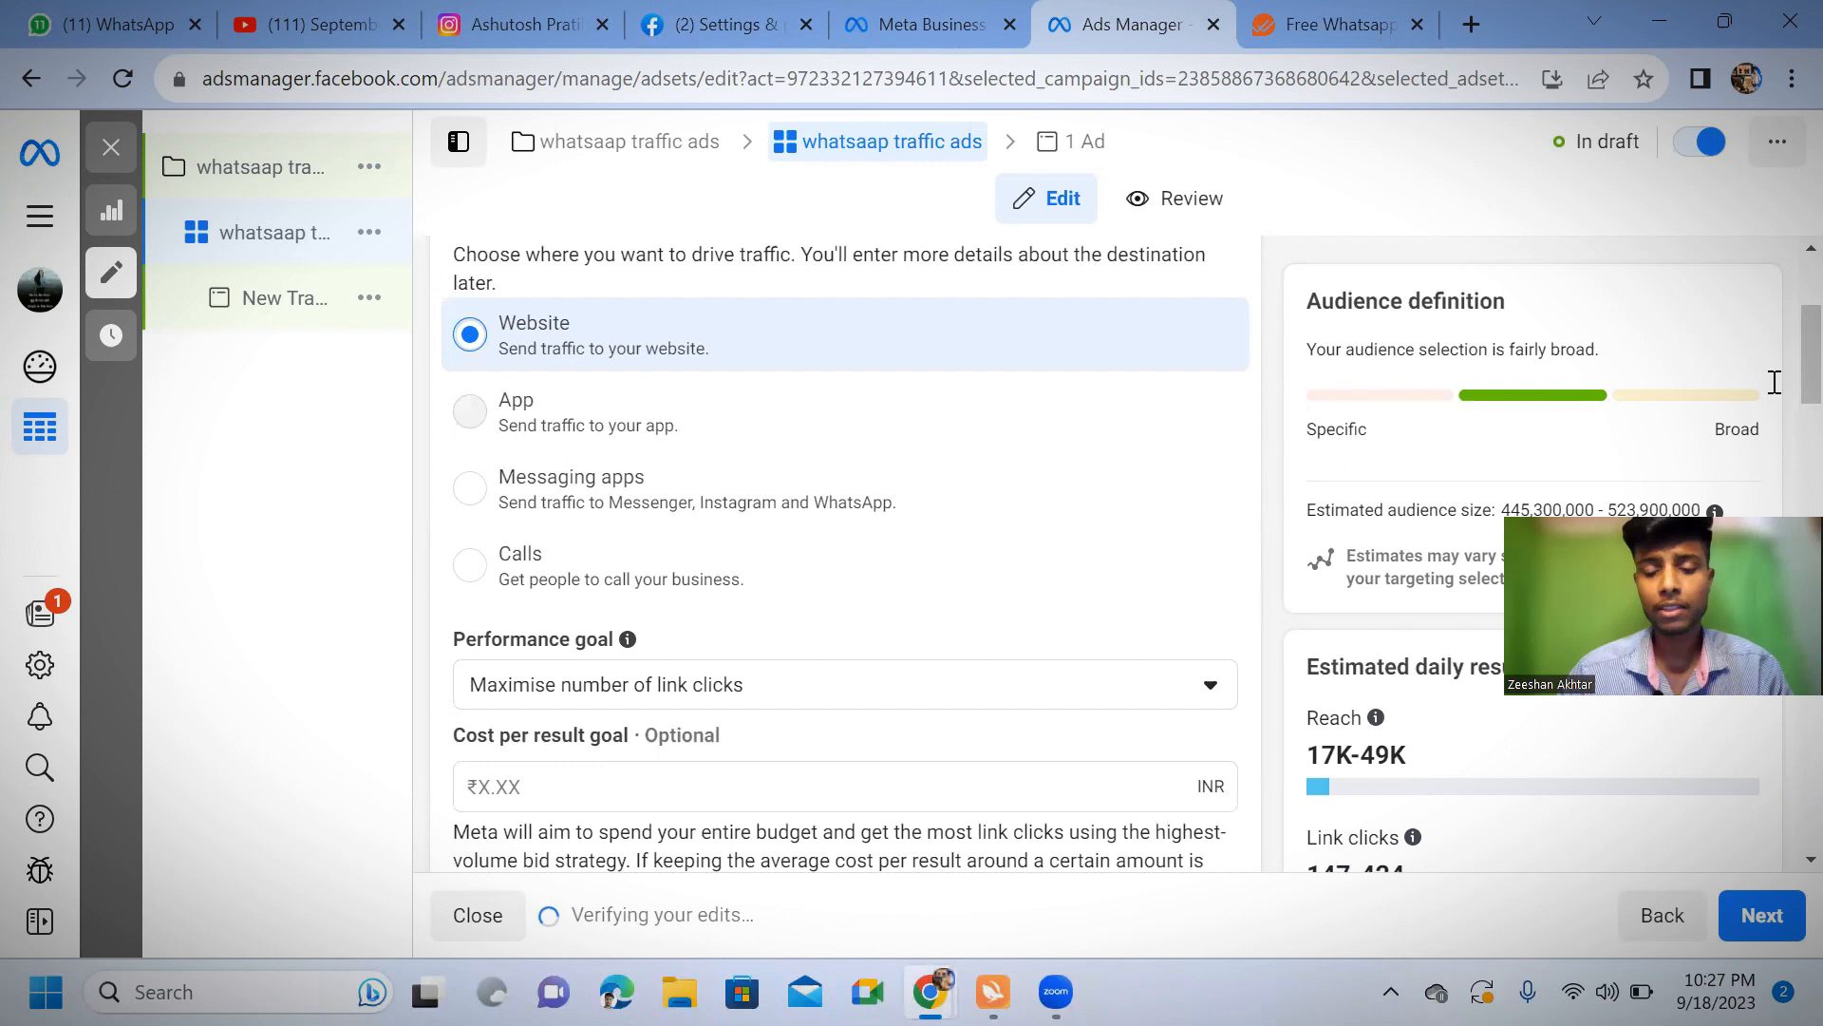
Return to Ads Manager and review the ad set's conversion, performance goal, audience and targeting settings
{"action": "scroll", "coordinate": [1770, 379], "scroll_direction": "down", "scroll_amount": 10}
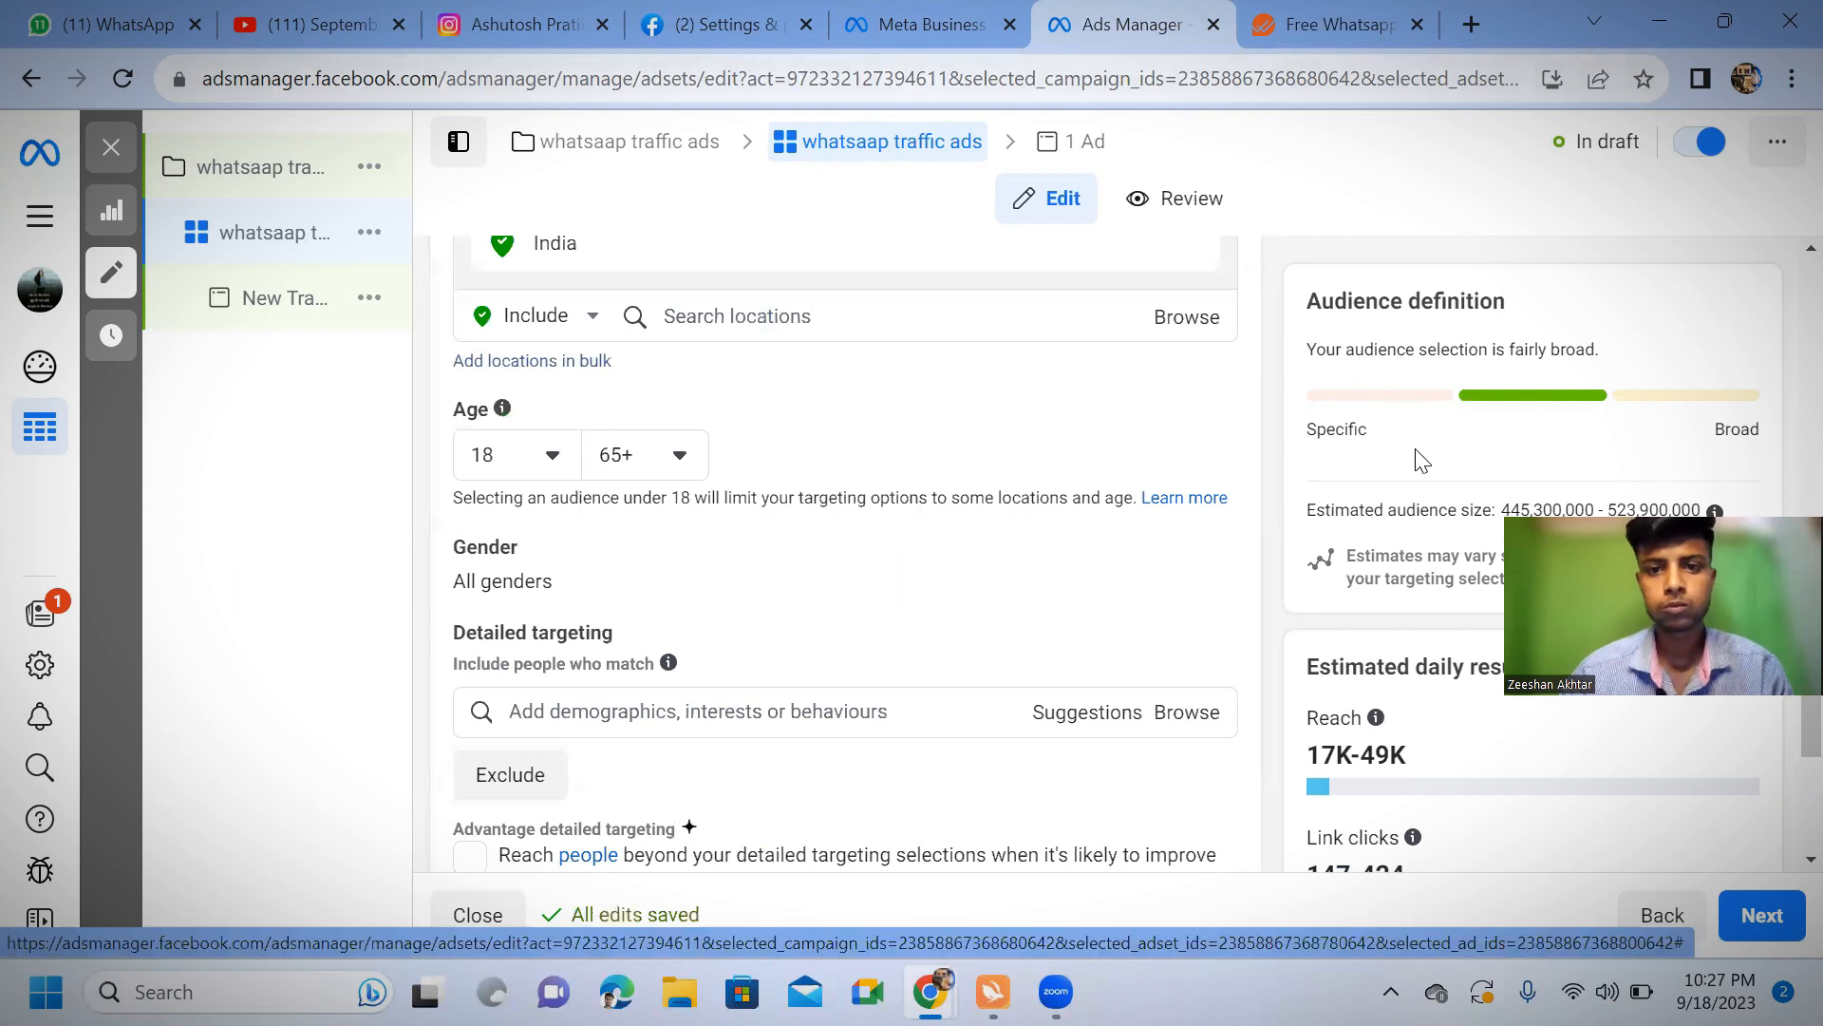
{"action": "scroll", "coordinate": [1423, 461], "scroll_direction": "up", "scroll_amount": 5}
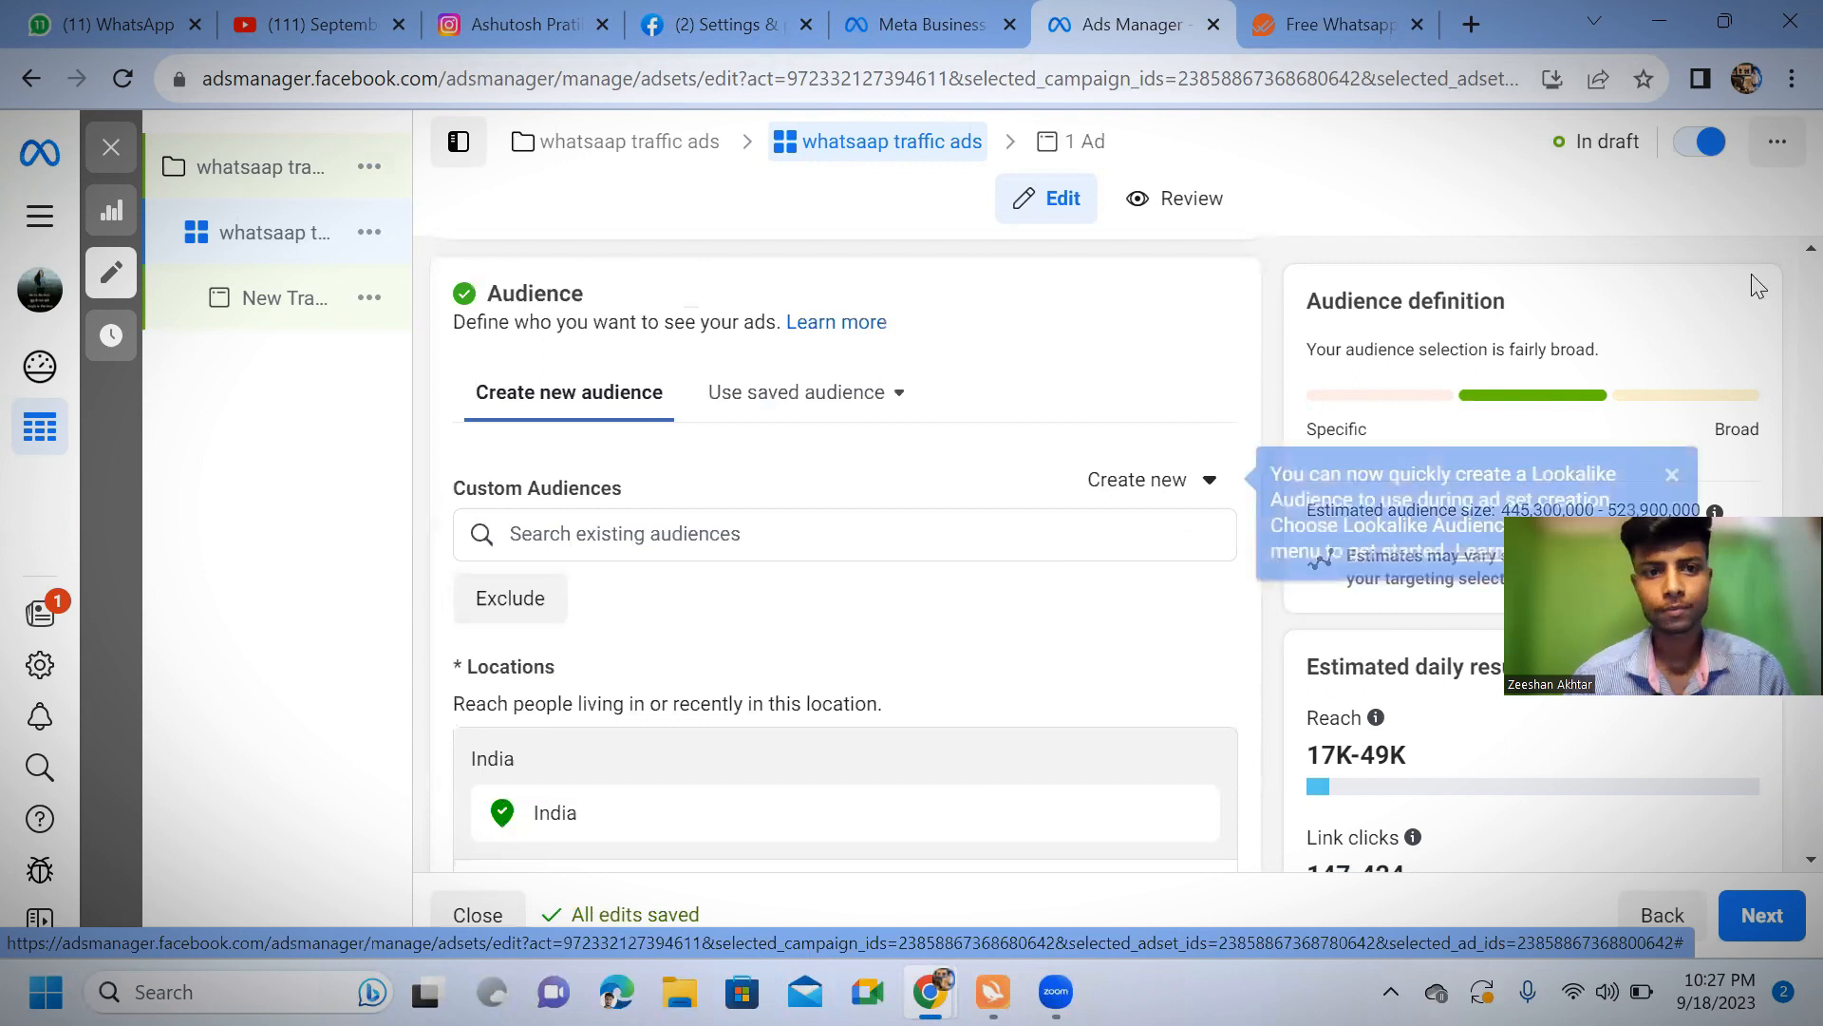
{"action": "scroll", "coordinate": [910, 665], "scroll_direction": "up", "scroll_amount": 2}
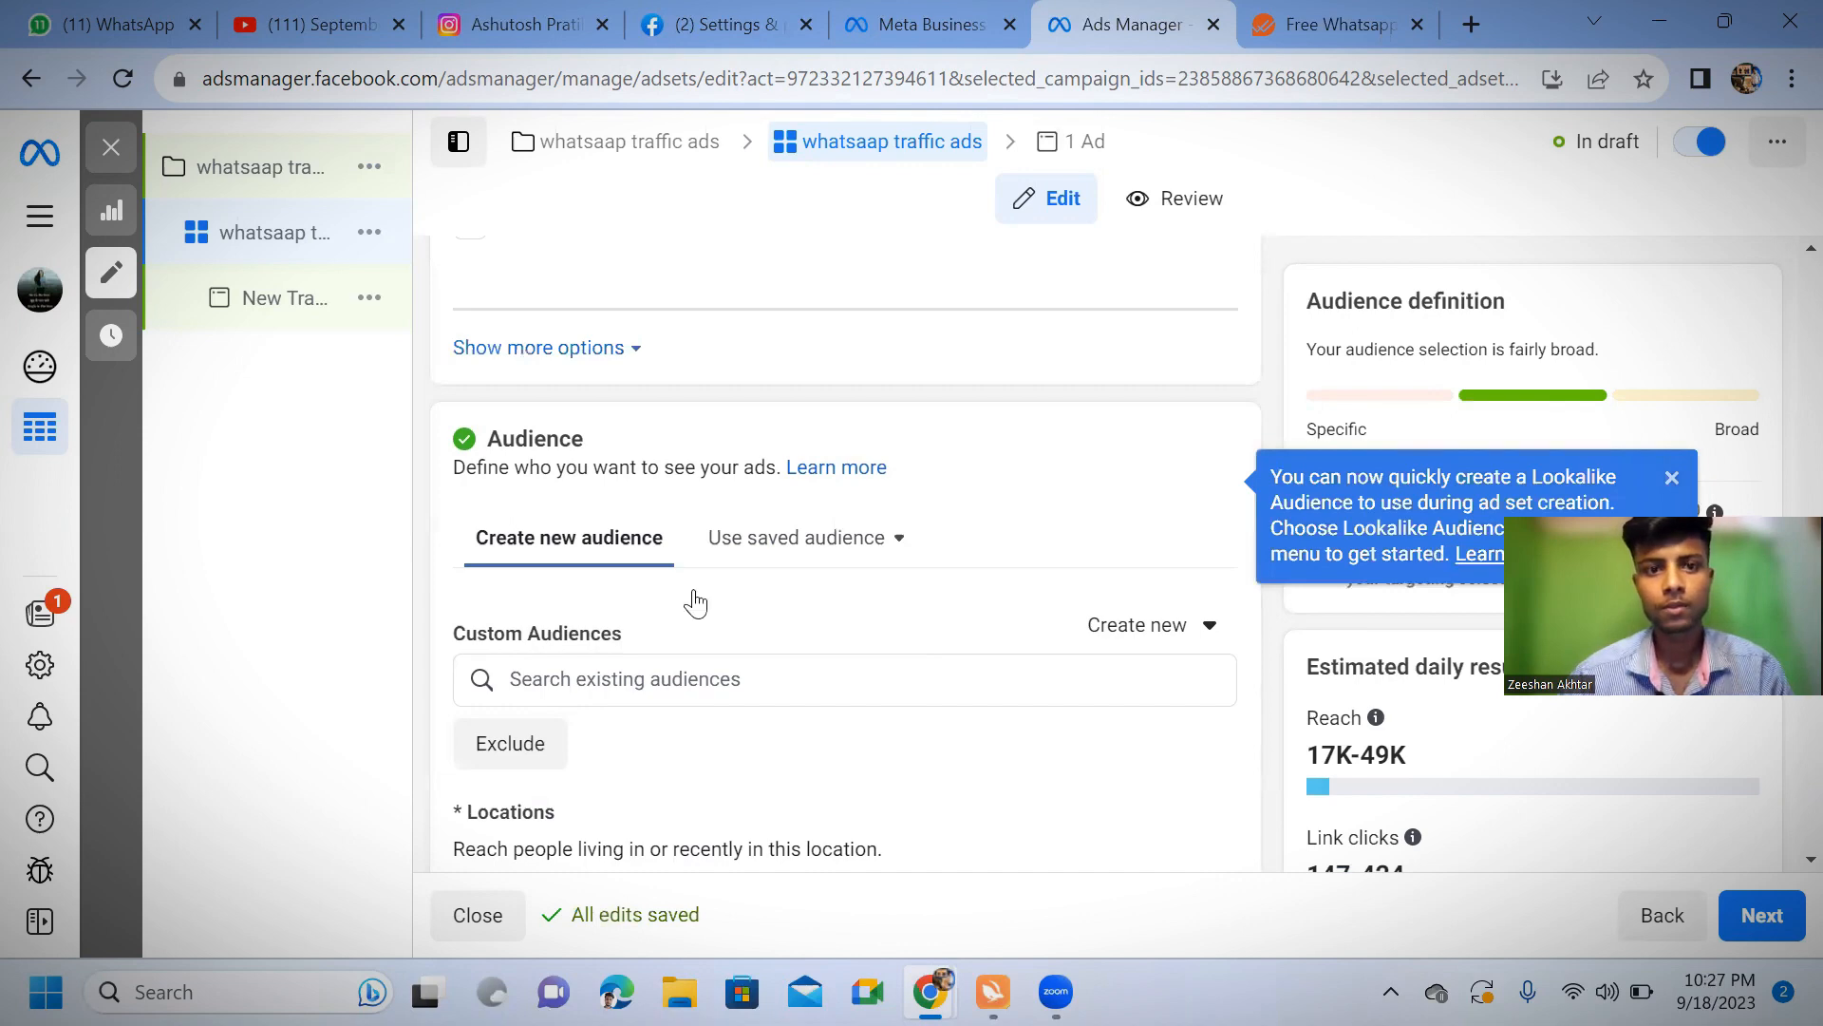
{"action": "scroll", "coordinate": [883, 489], "scroll_direction": "up", "scroll_amount": 10}
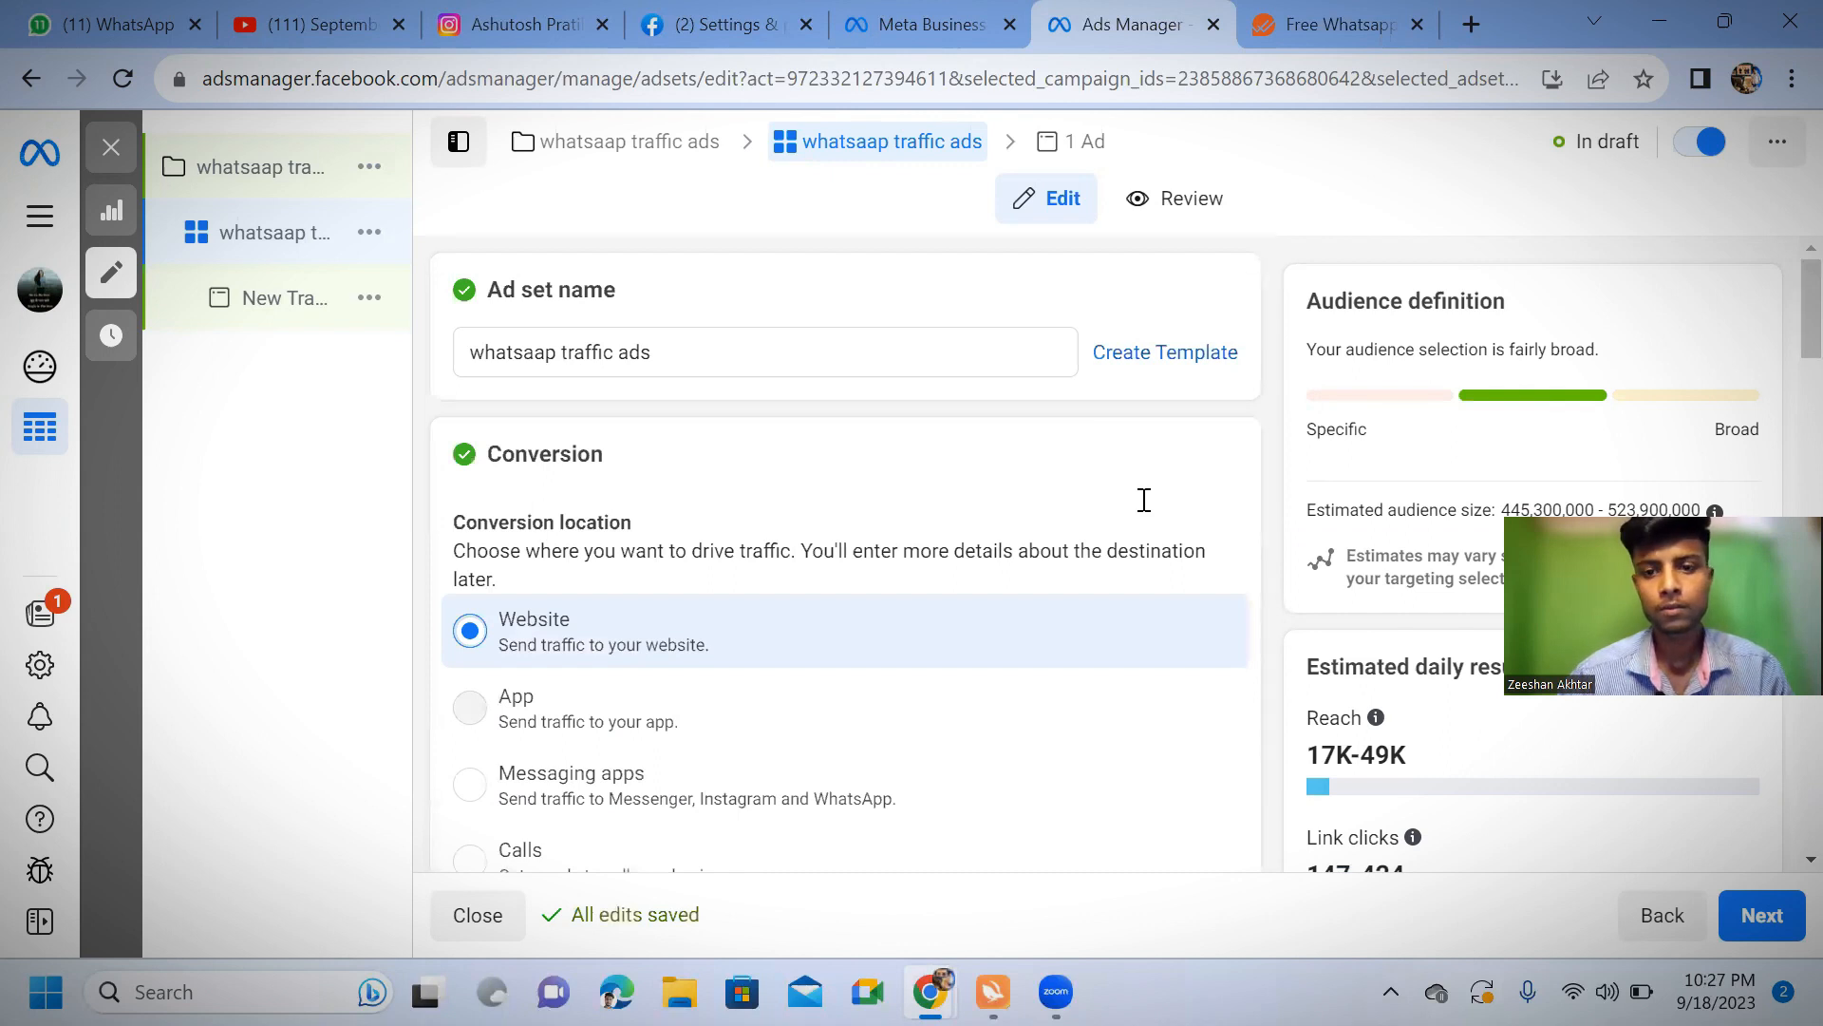
{"action": "scroll", "coordinate": [988, 653], "scroll_direction": "down", "scroll_amount": 1}
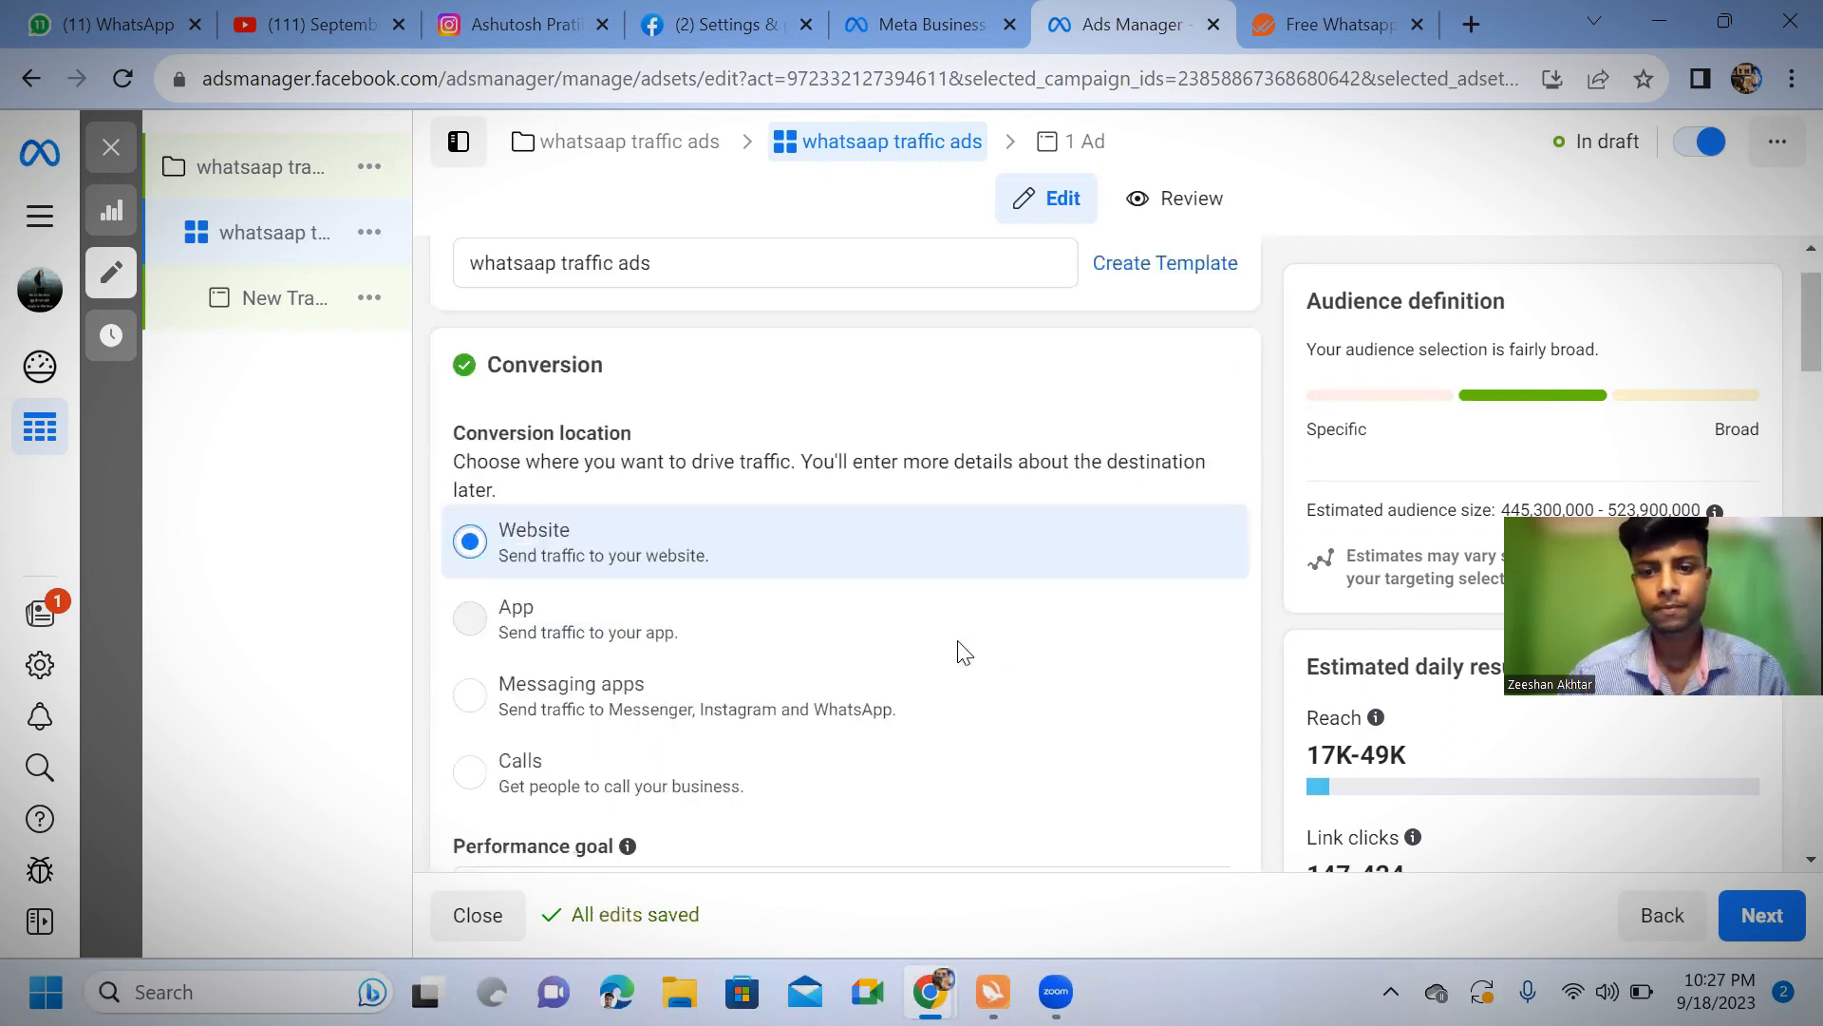
{"action": "scroll", "coordinate": [1066, 707], "scroll_direction": "down", "scroll_amount": 4}
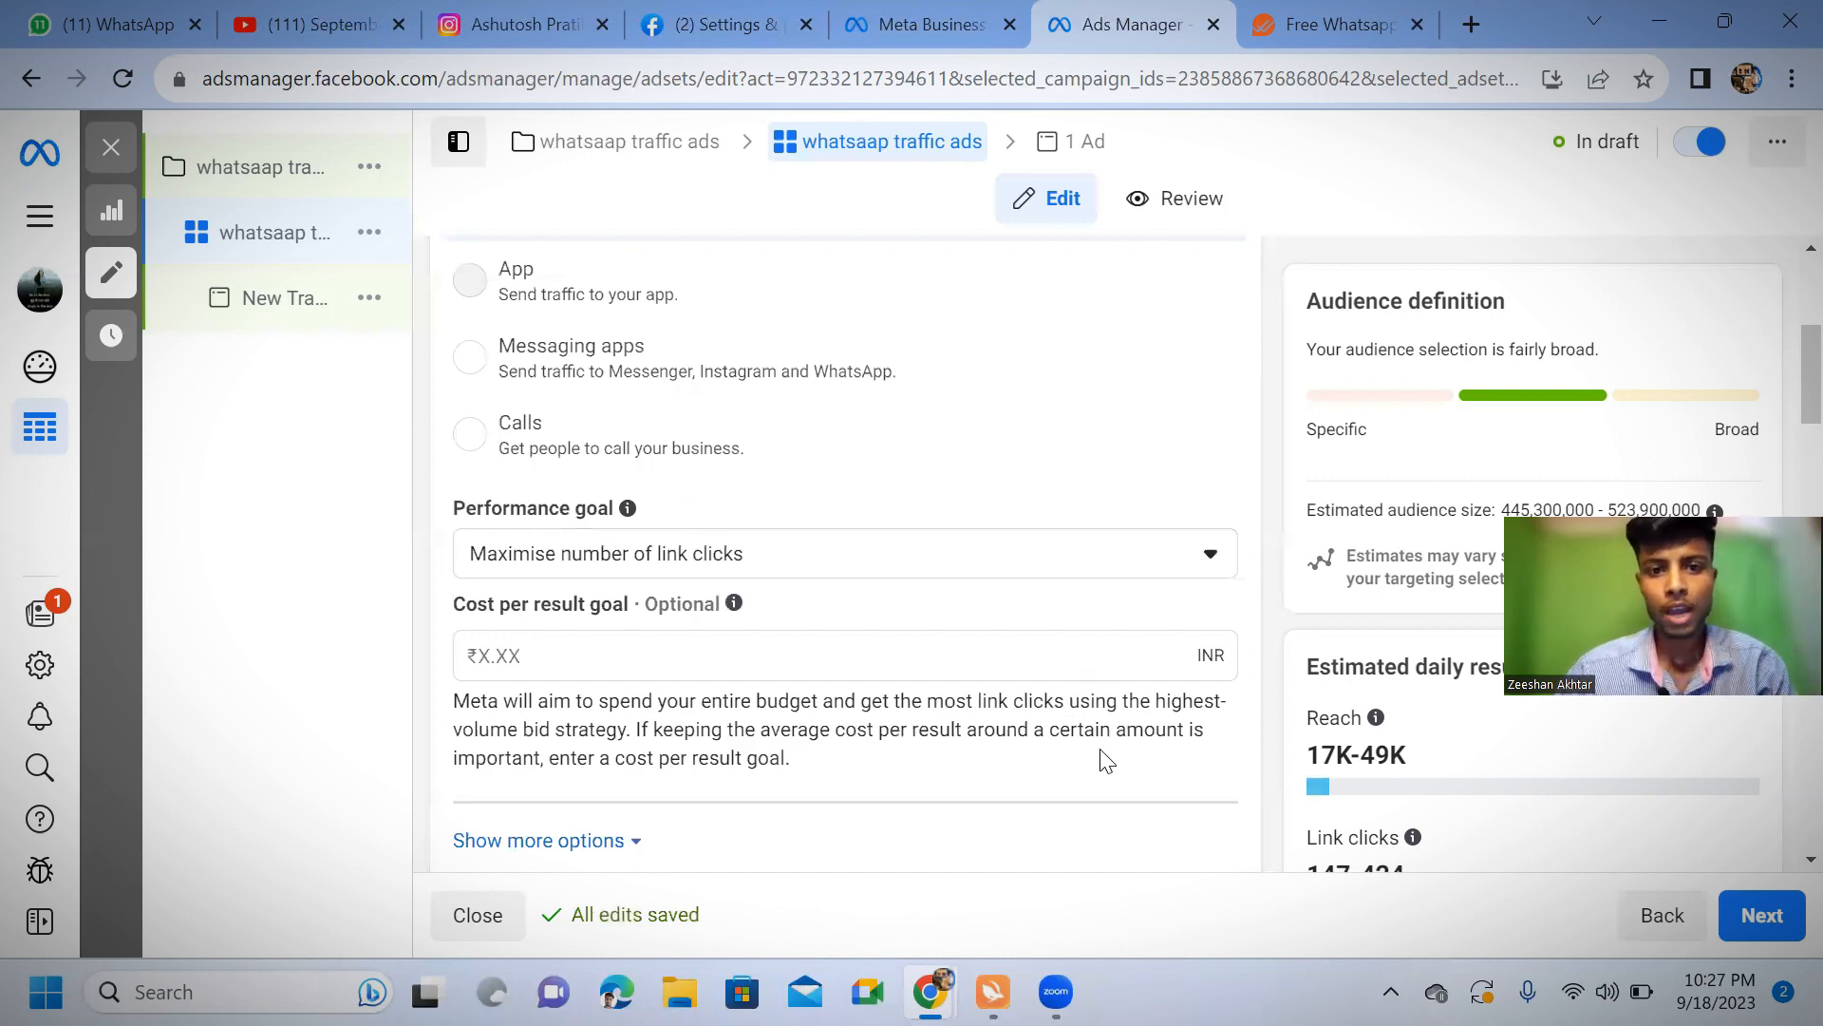
{"action": "scroll", "coordinate": [750, 652], "scroll_direction": "down", "scroll_amount": 2}
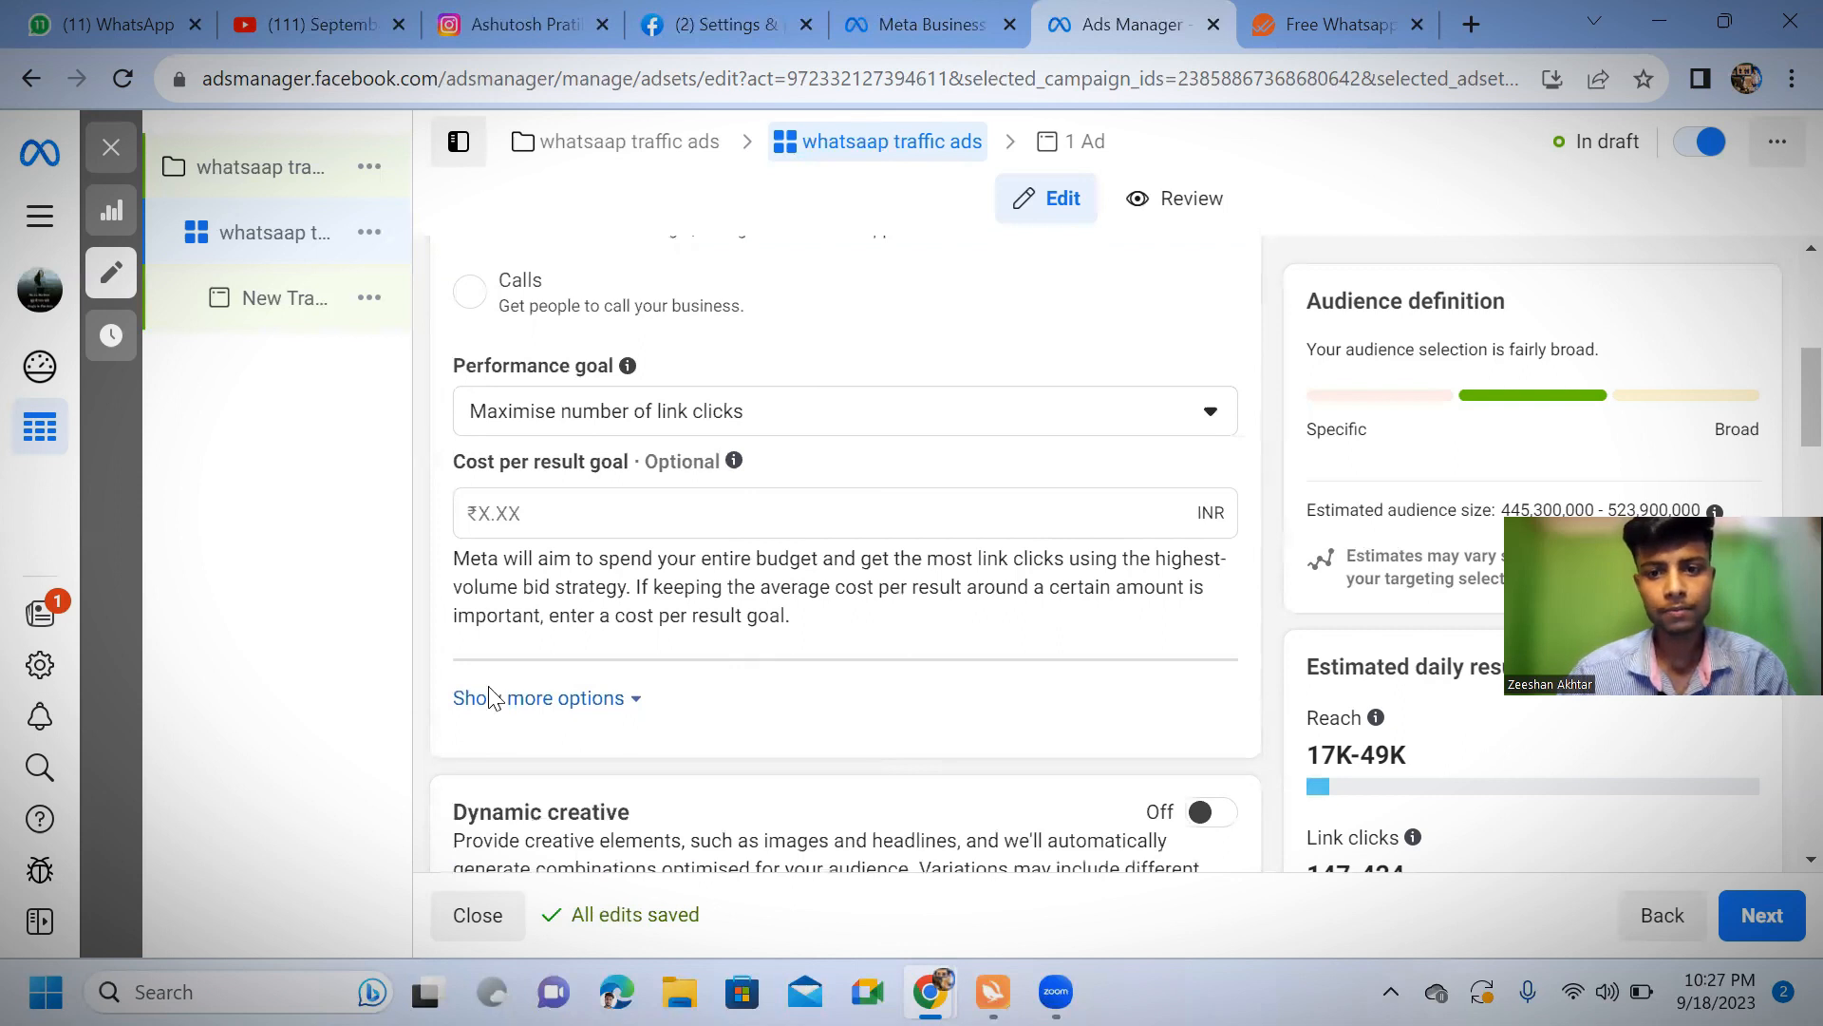
{"action": "scroll", "coordinate": [950, 740], "scroll_direction": "down", "scroll_amount": 1}
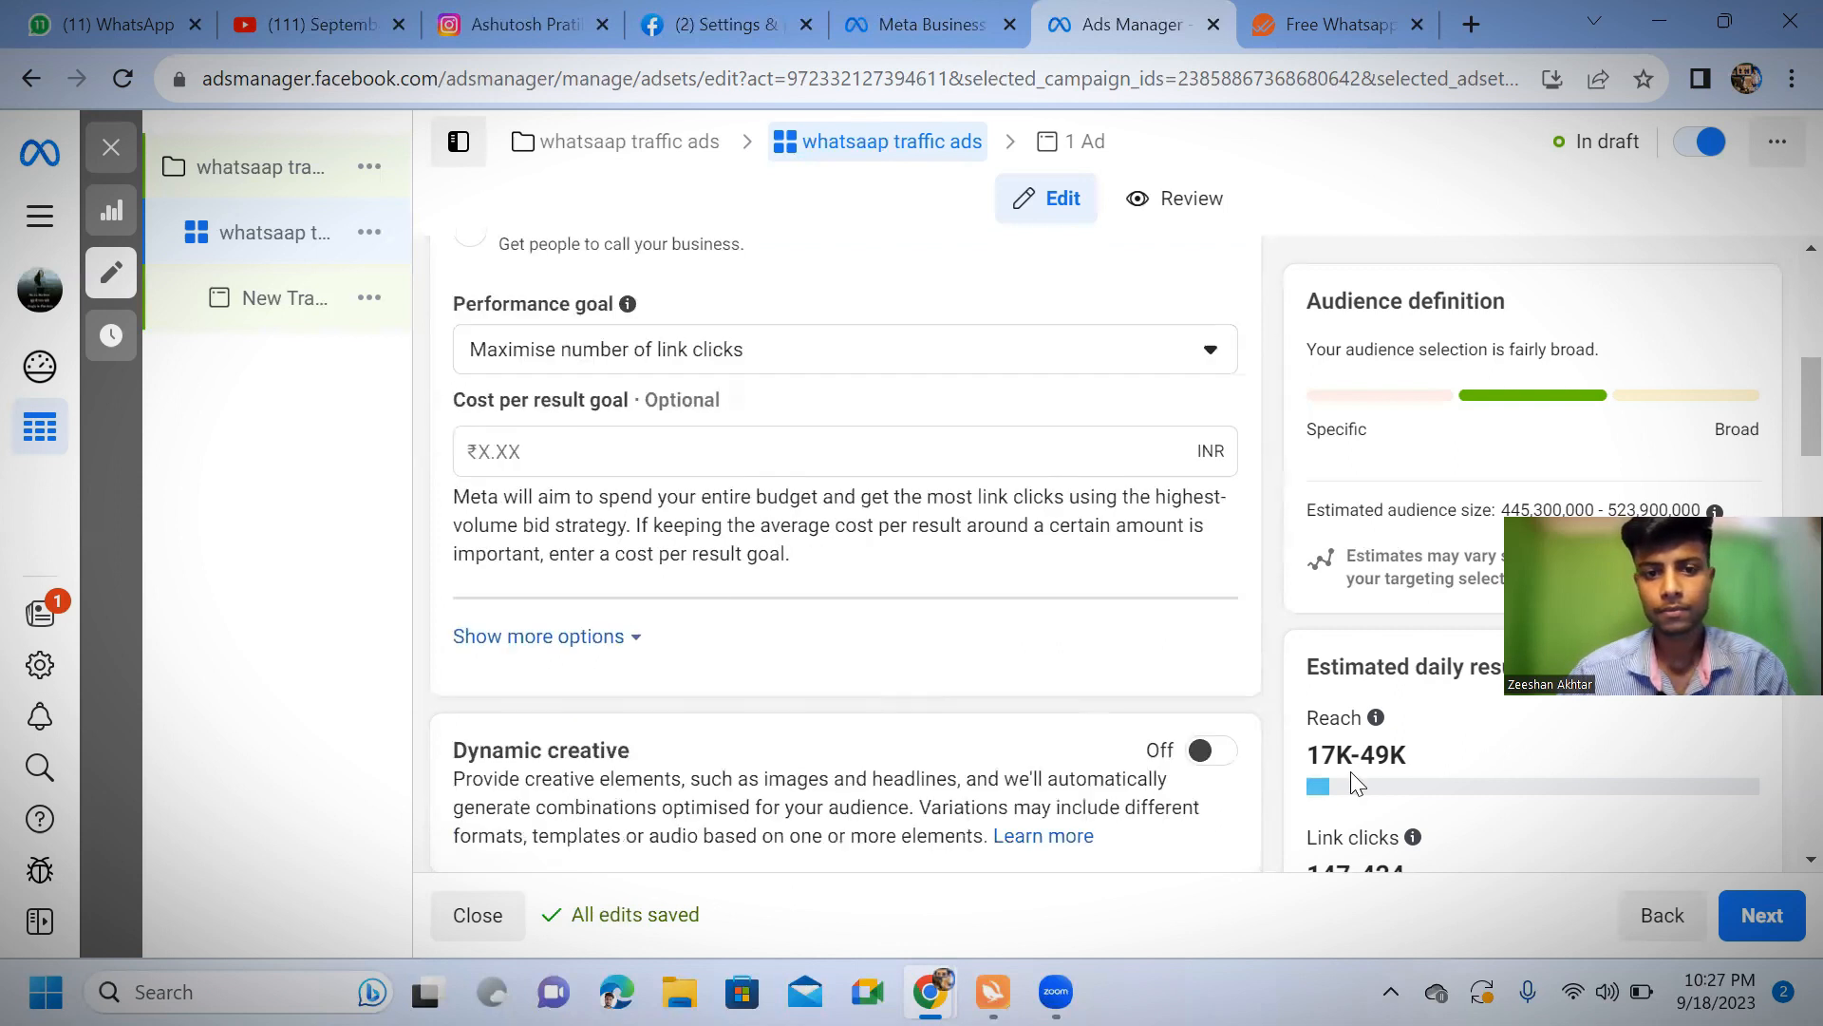
{"action": "scroll", "coordinate": [969, 646], "scroll_direction": "down", "scroll_amount": 5}
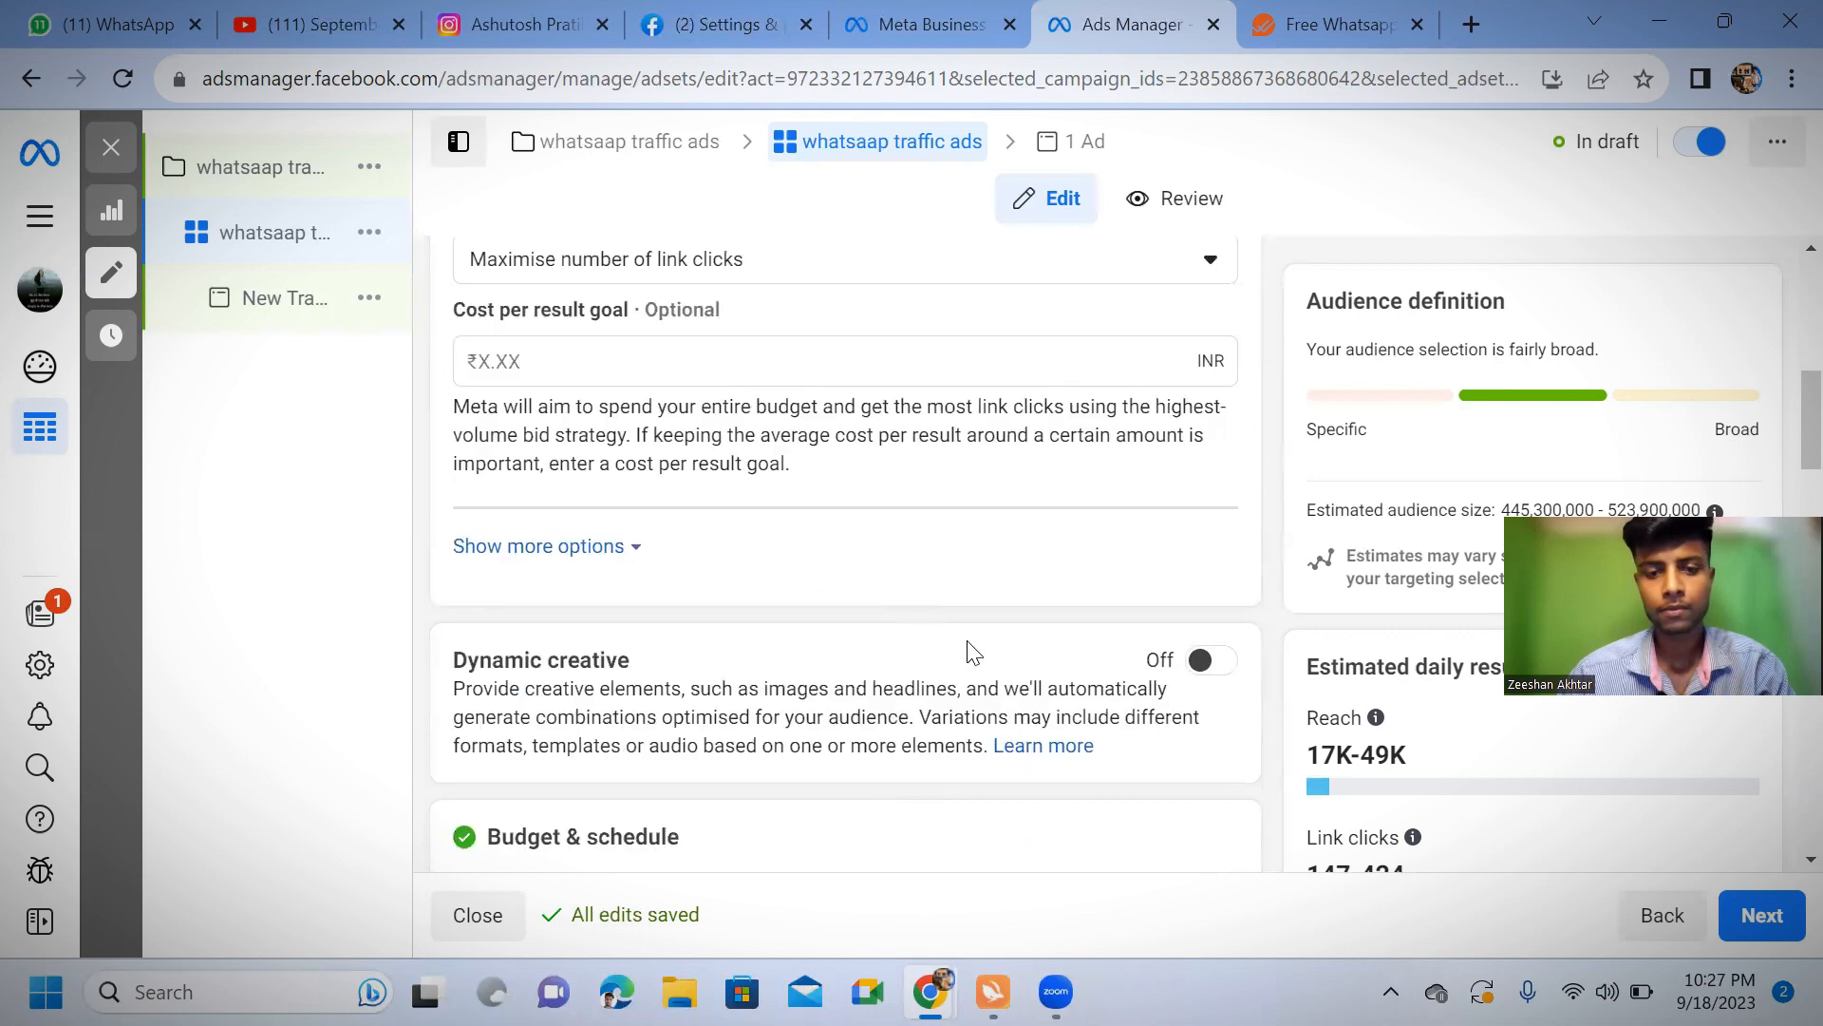
Set the ad set's daily budget to ₹867
{"action": "scroll", "coordinate": [988, 543], "scroll_direction": "down", "scroll_amount": 10}
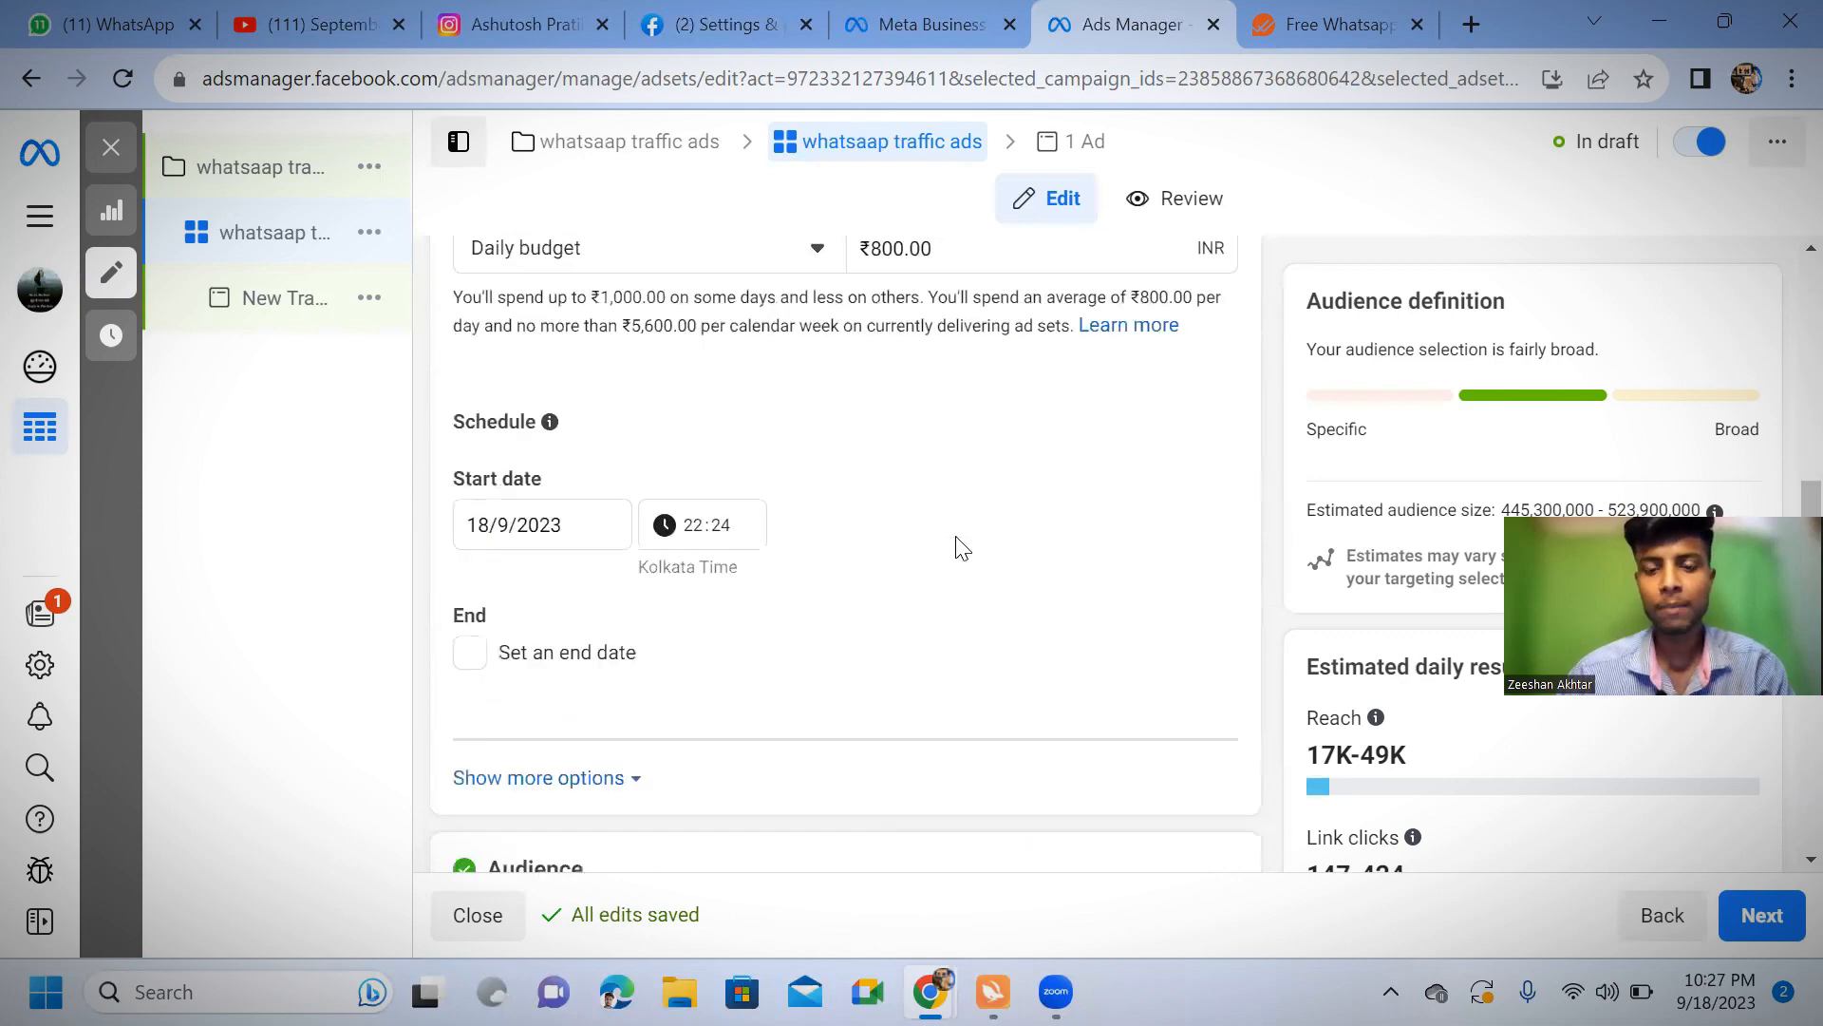
{"action": "scroll", "coordinate": [972, 481], "scroll_direction": "up", "scroll_amount": 3}
{"action": "scroll", "coordinate": [975, 503], "scroll_direction": "up", "scroll_amount": 4}
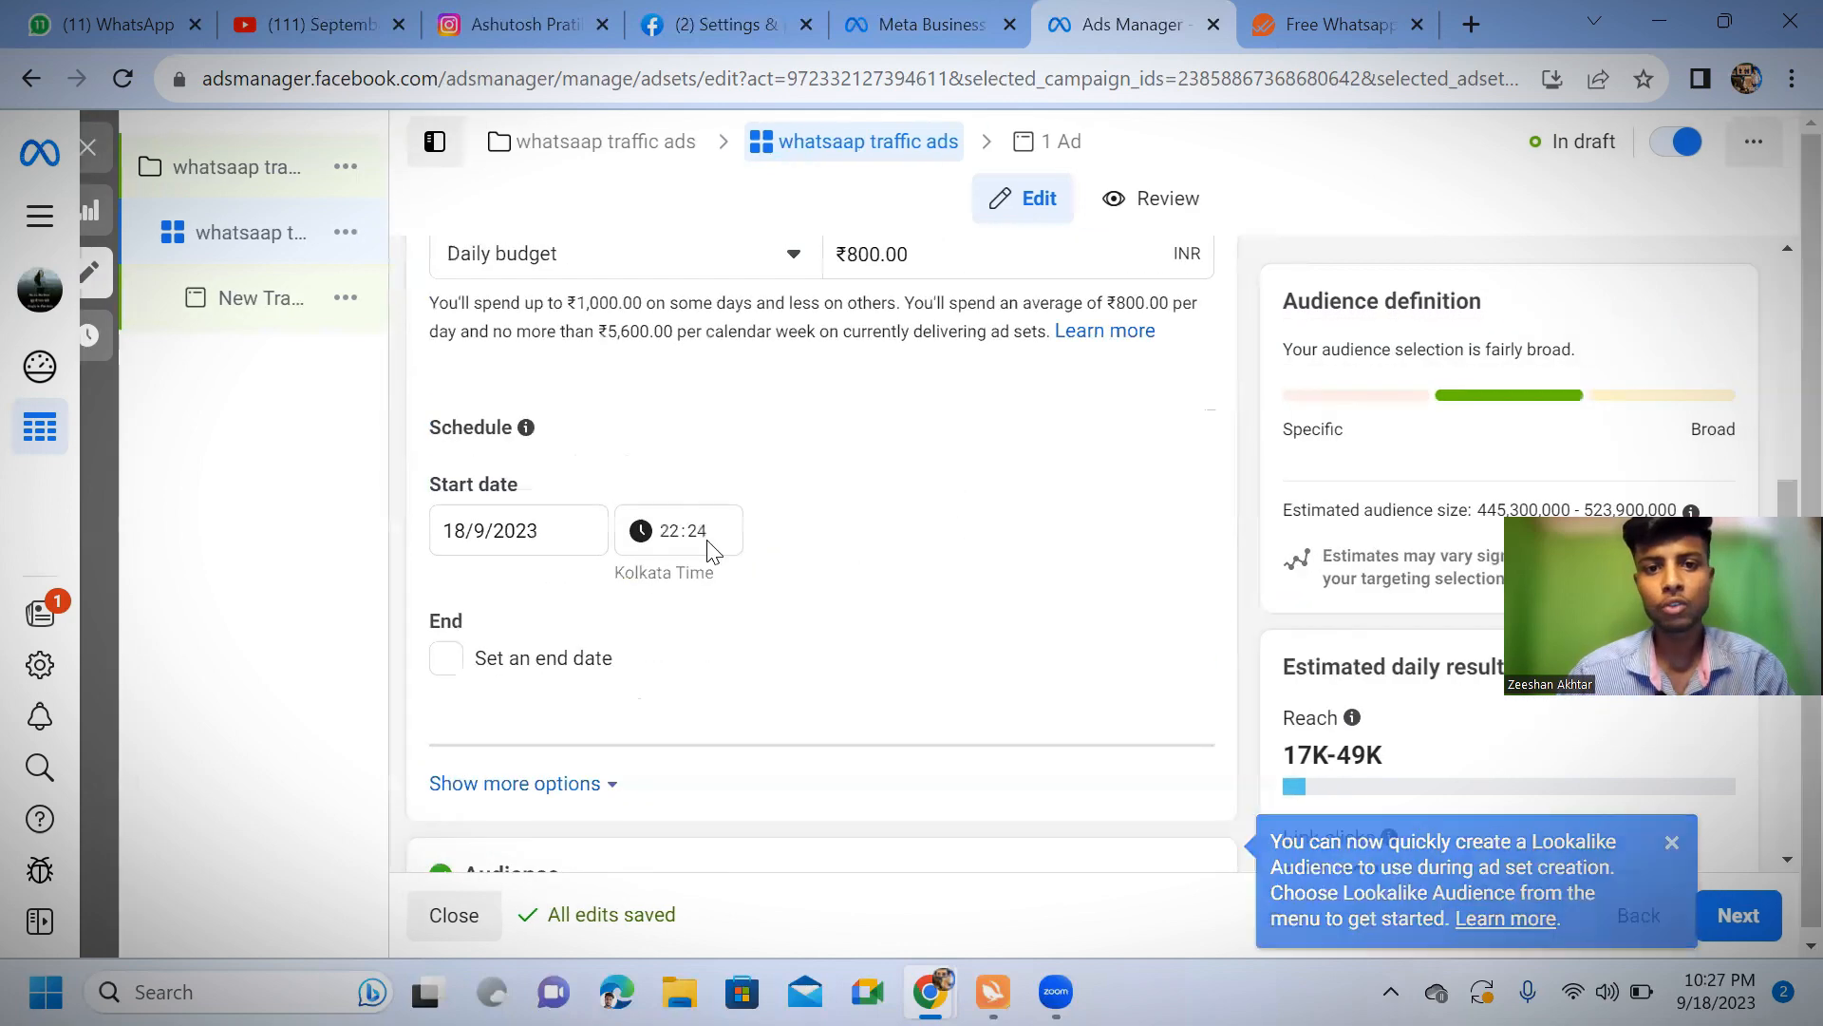
{"action": "left_click", "coordinate": [950, 257]}
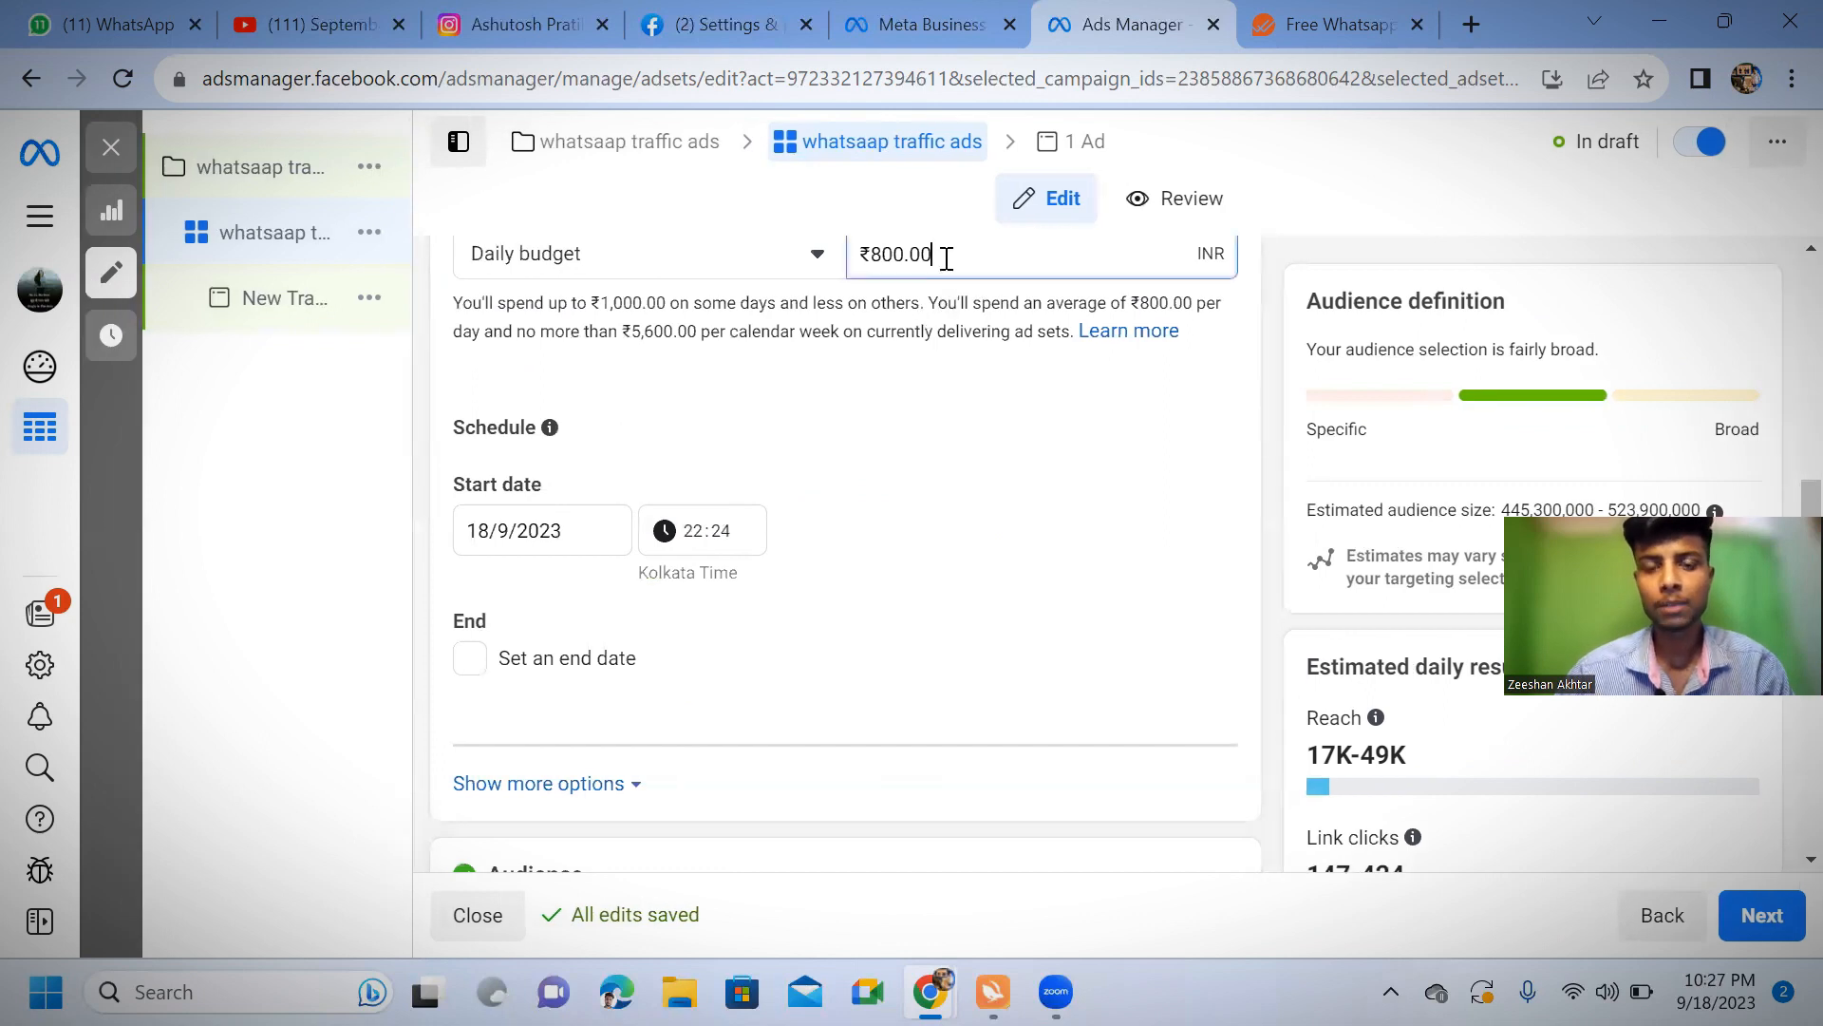
{"action": "key", "text": "BackSpace"}
{"action": "key", "text": "BackSpace"}
{"action": "key", "text": "BackSpace"}
{"action": "key", "text": "BackSpace"}
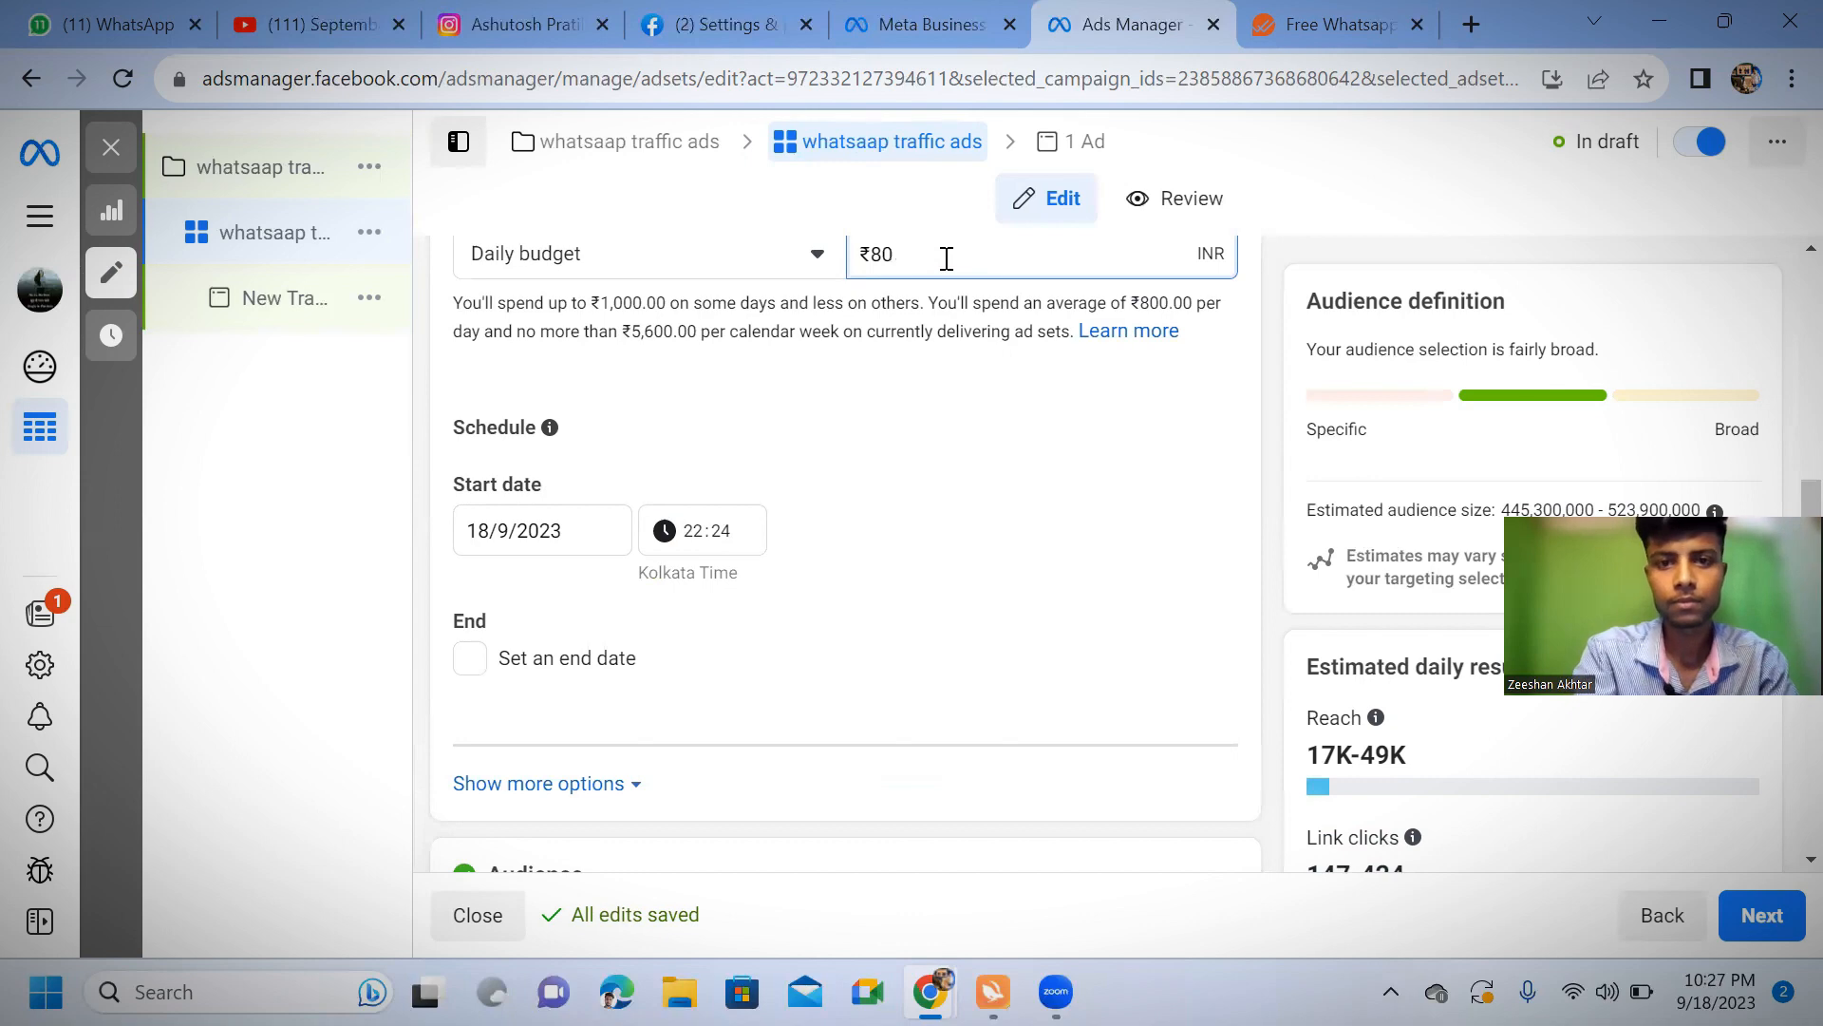
{"action": "key", "text": "BackSpace"}
{"action": "type", "text": "6"}
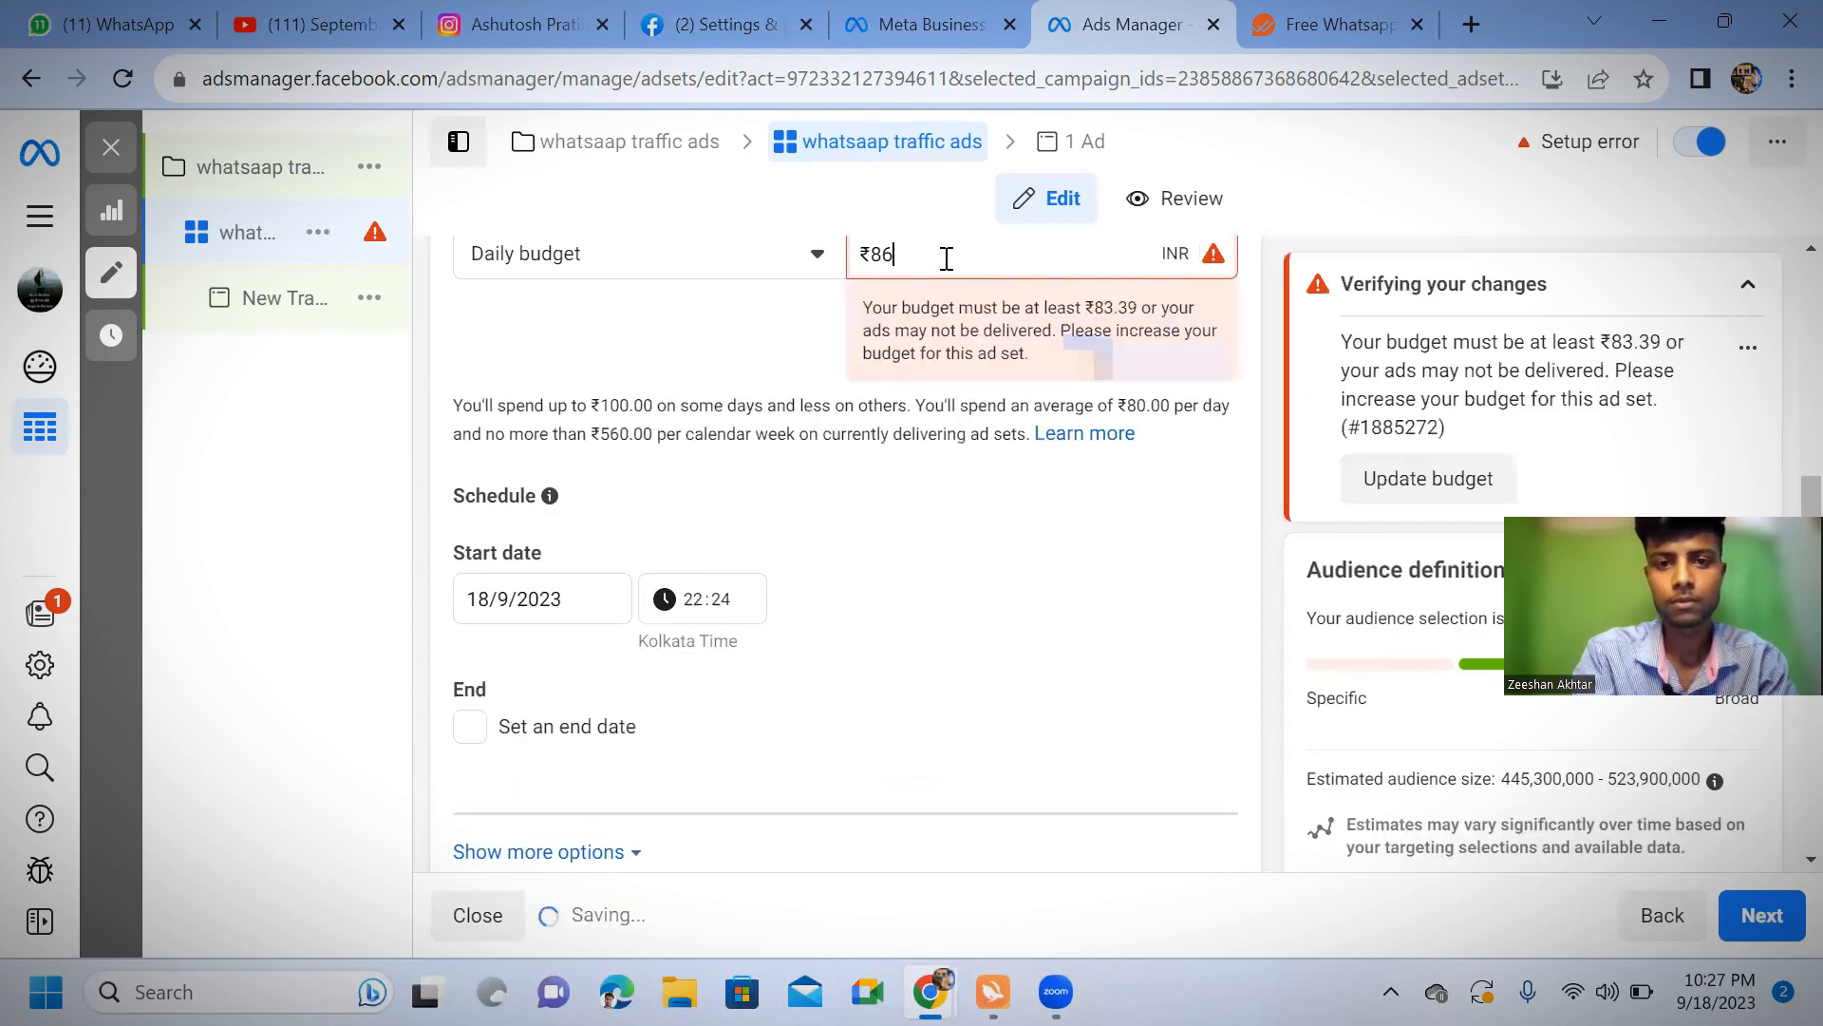
{"action": "type", "text": "7"}
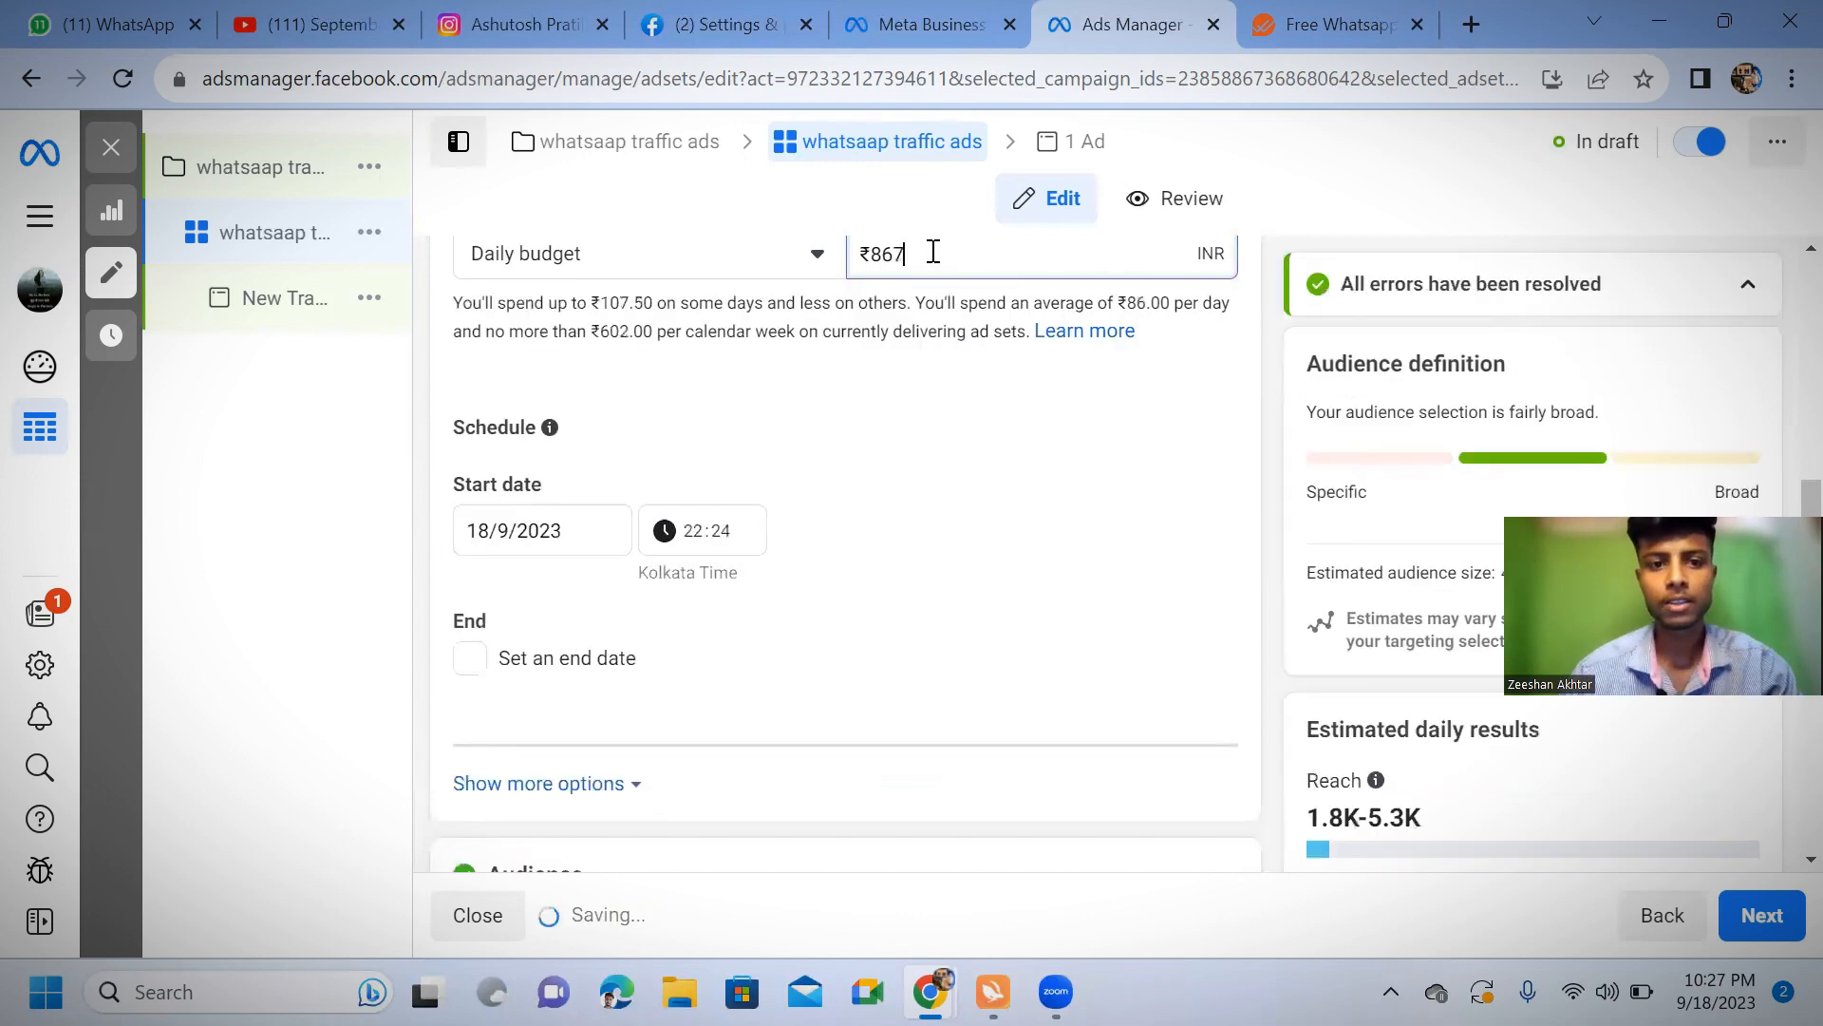
Schedule the ad set to start on 19/9/2023 at 12:00
{"action": "left_click", "coordinate": [708, 537]}
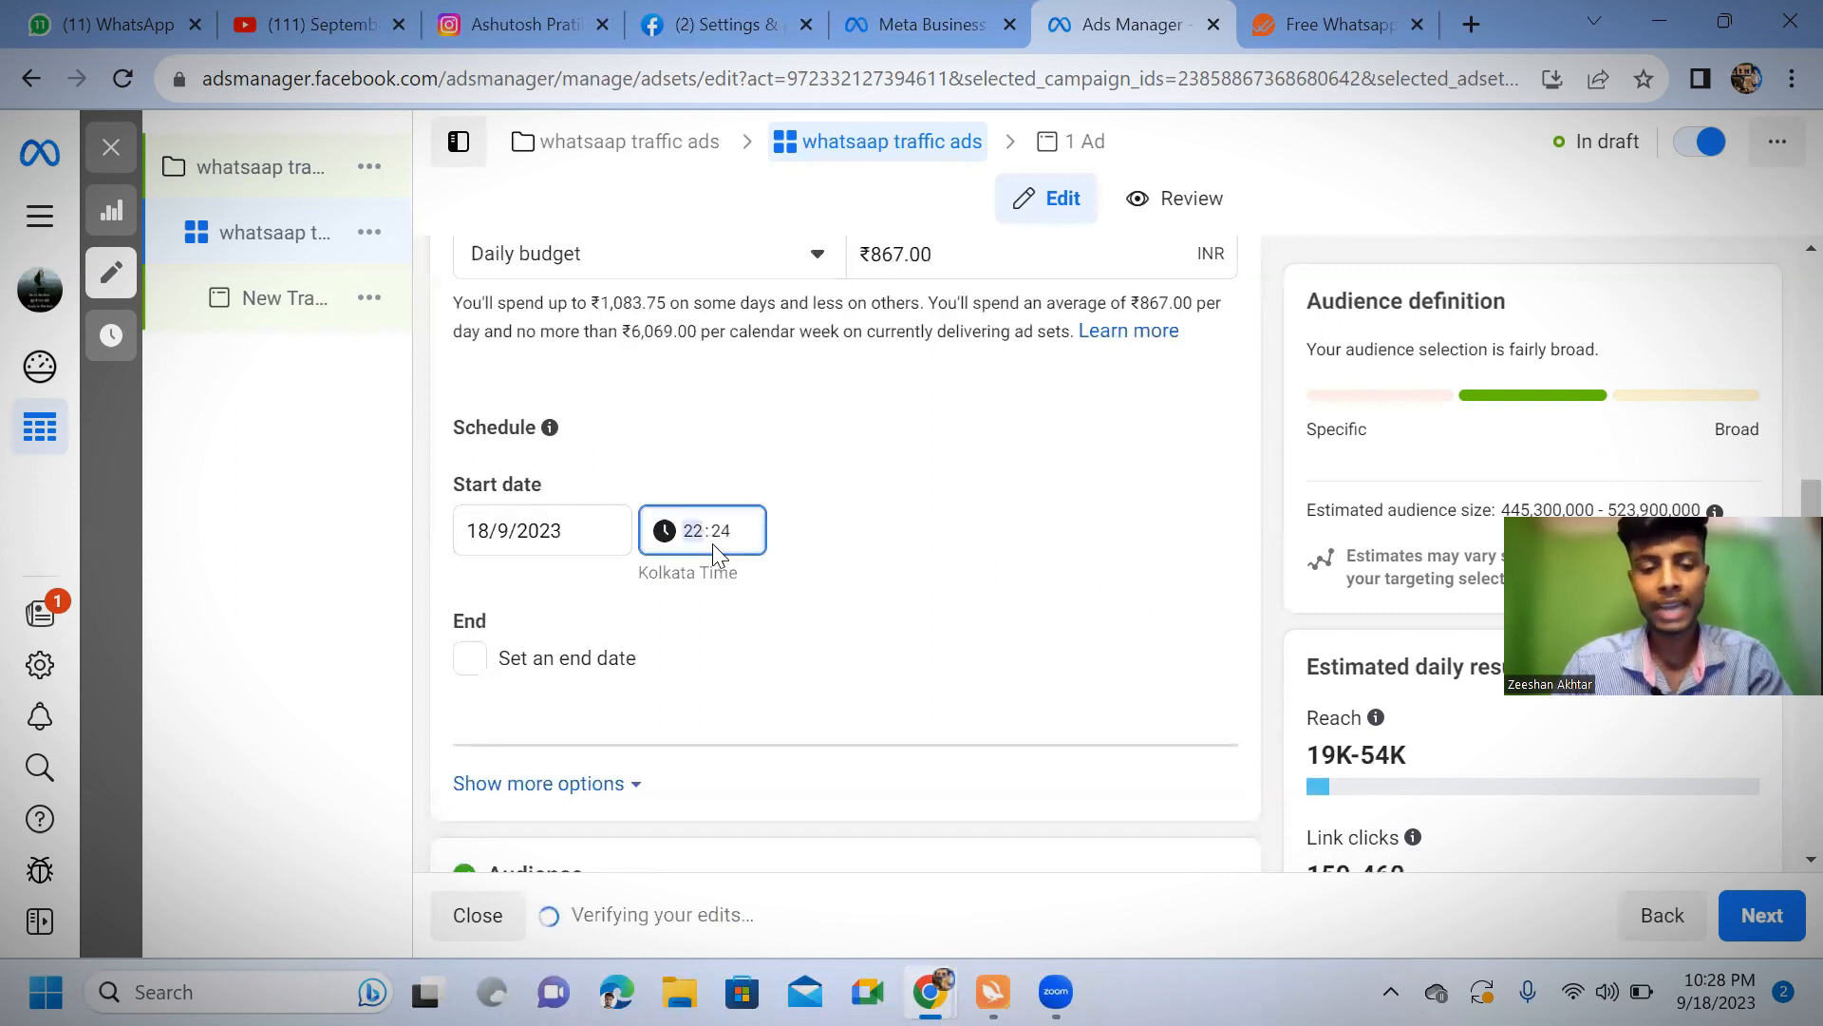
{"action": "type", "text": "12:"}
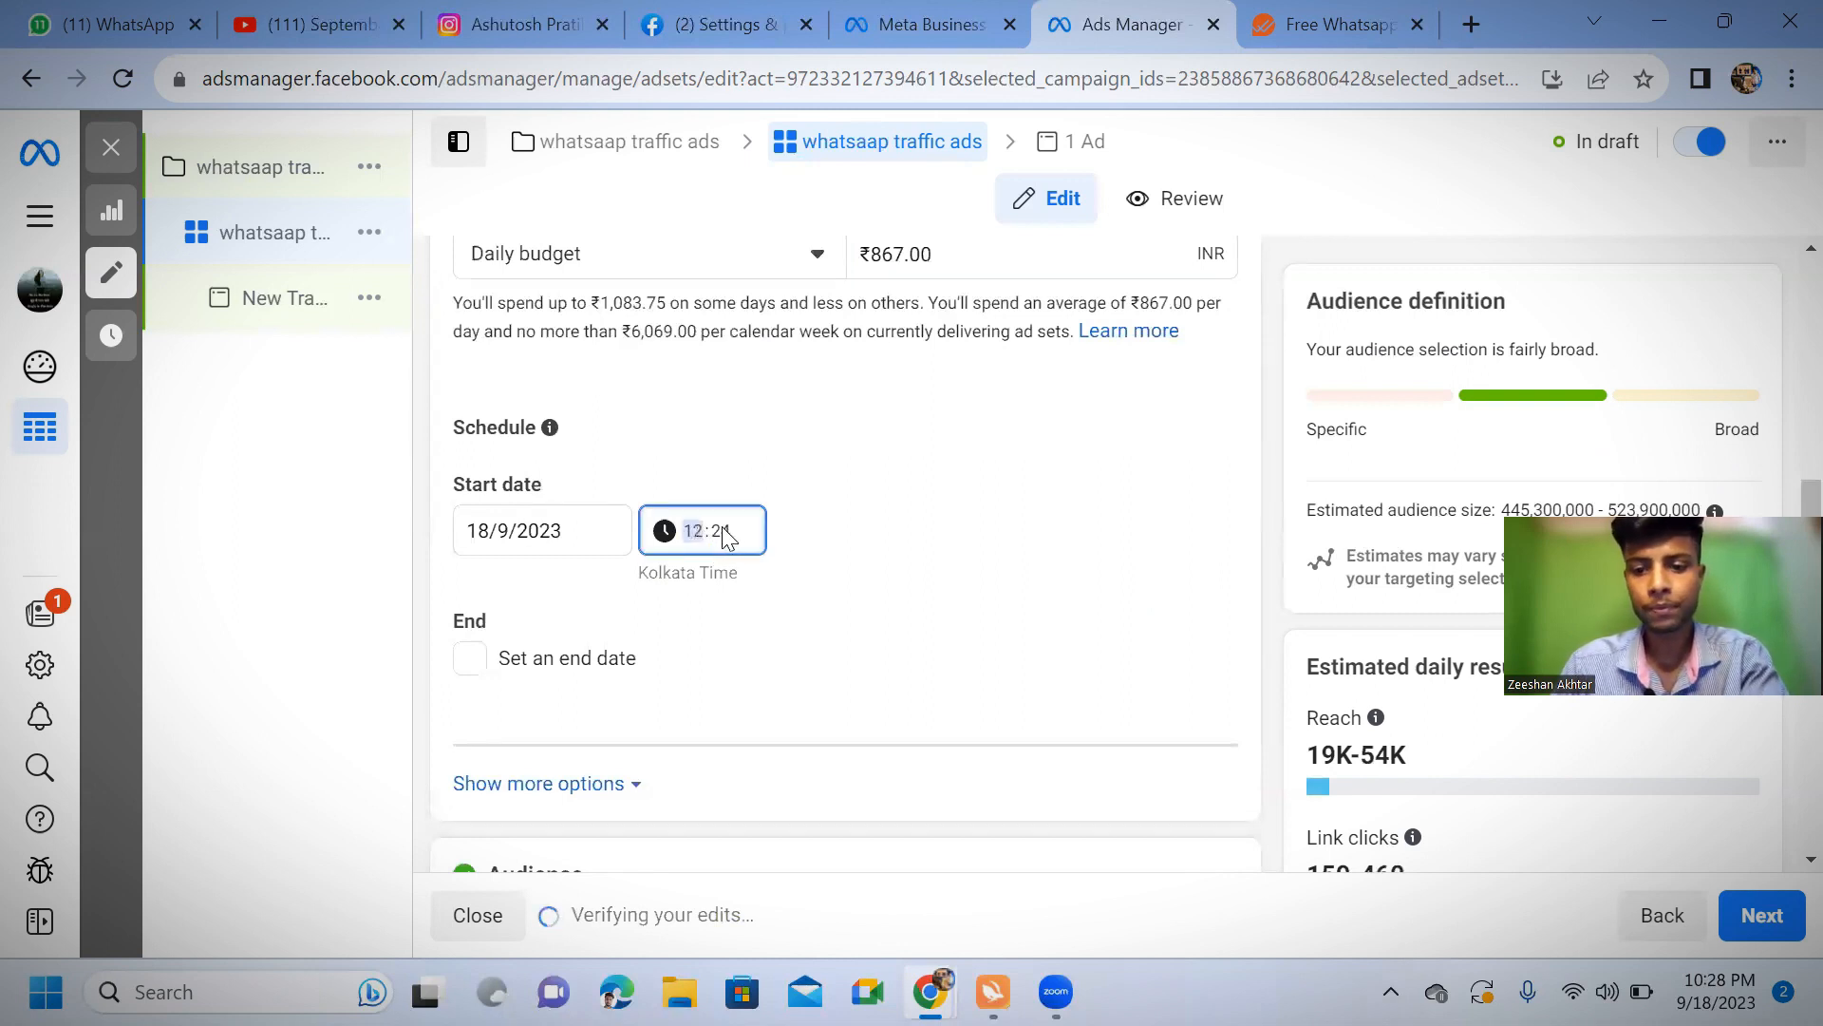
{"action": "type", "text": "00"}
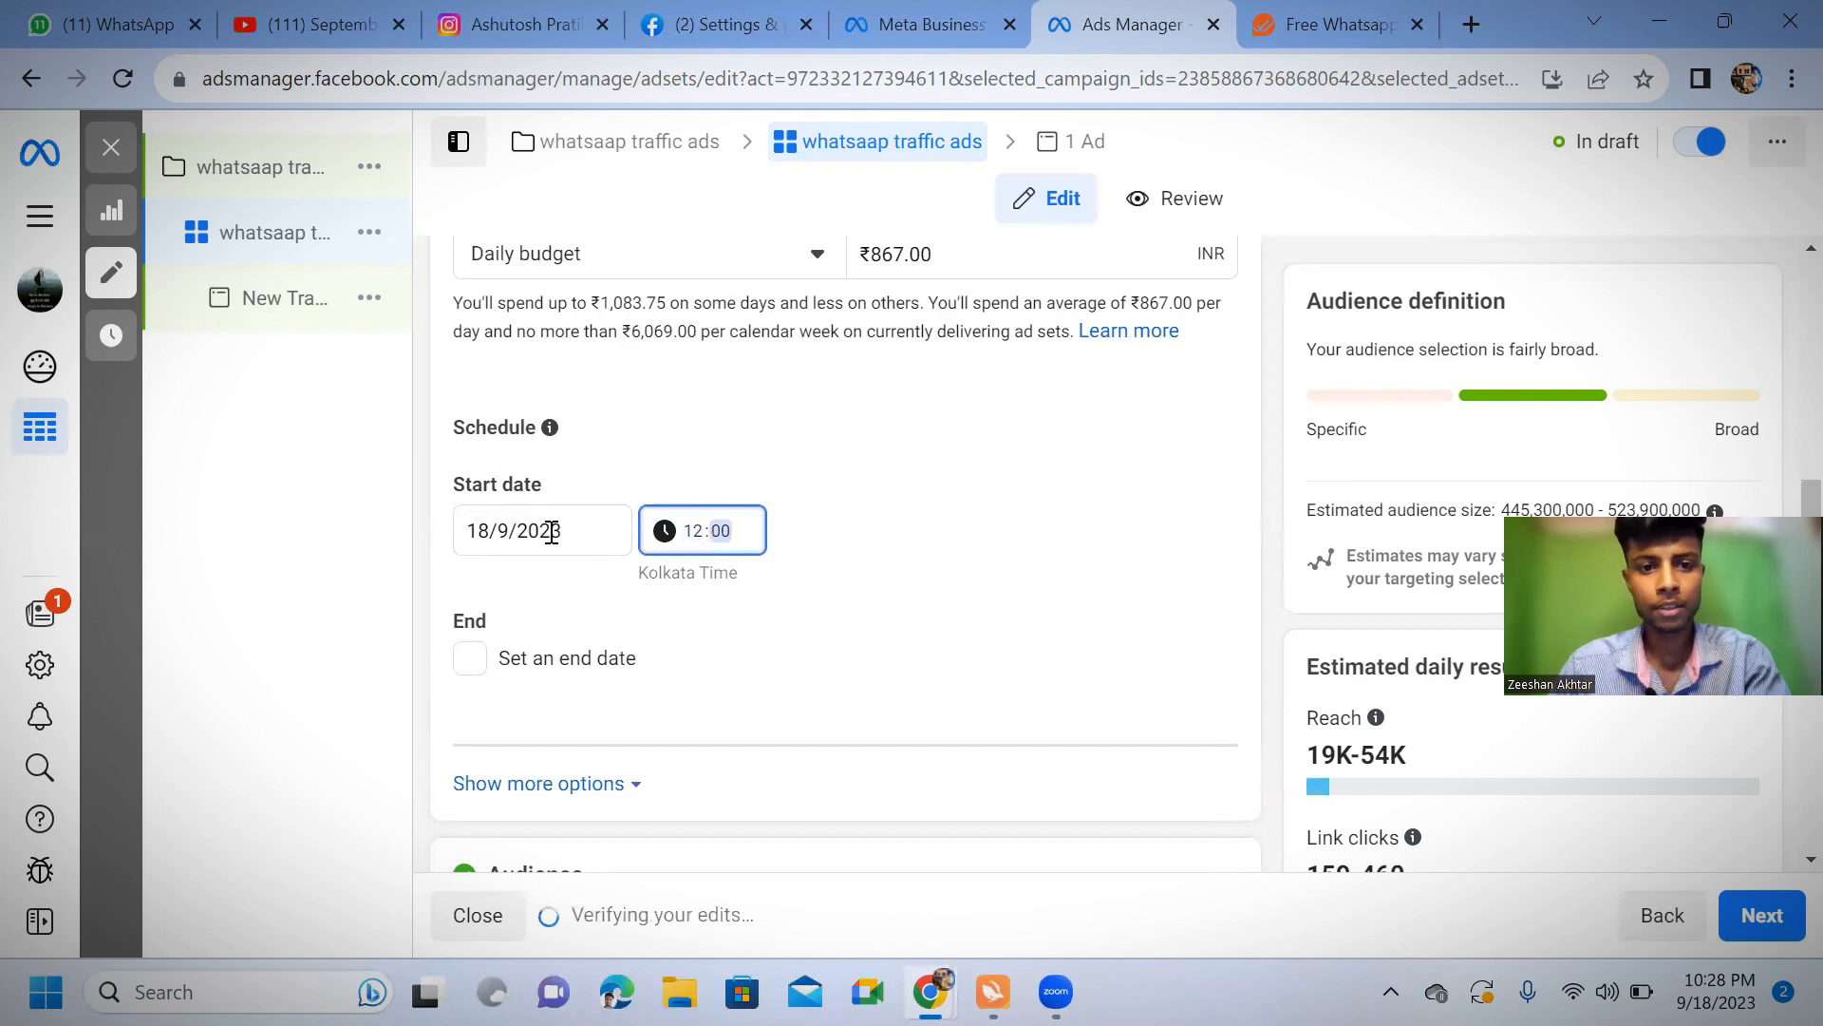
{"action": "left_click", "coordinate": [537, 532]}
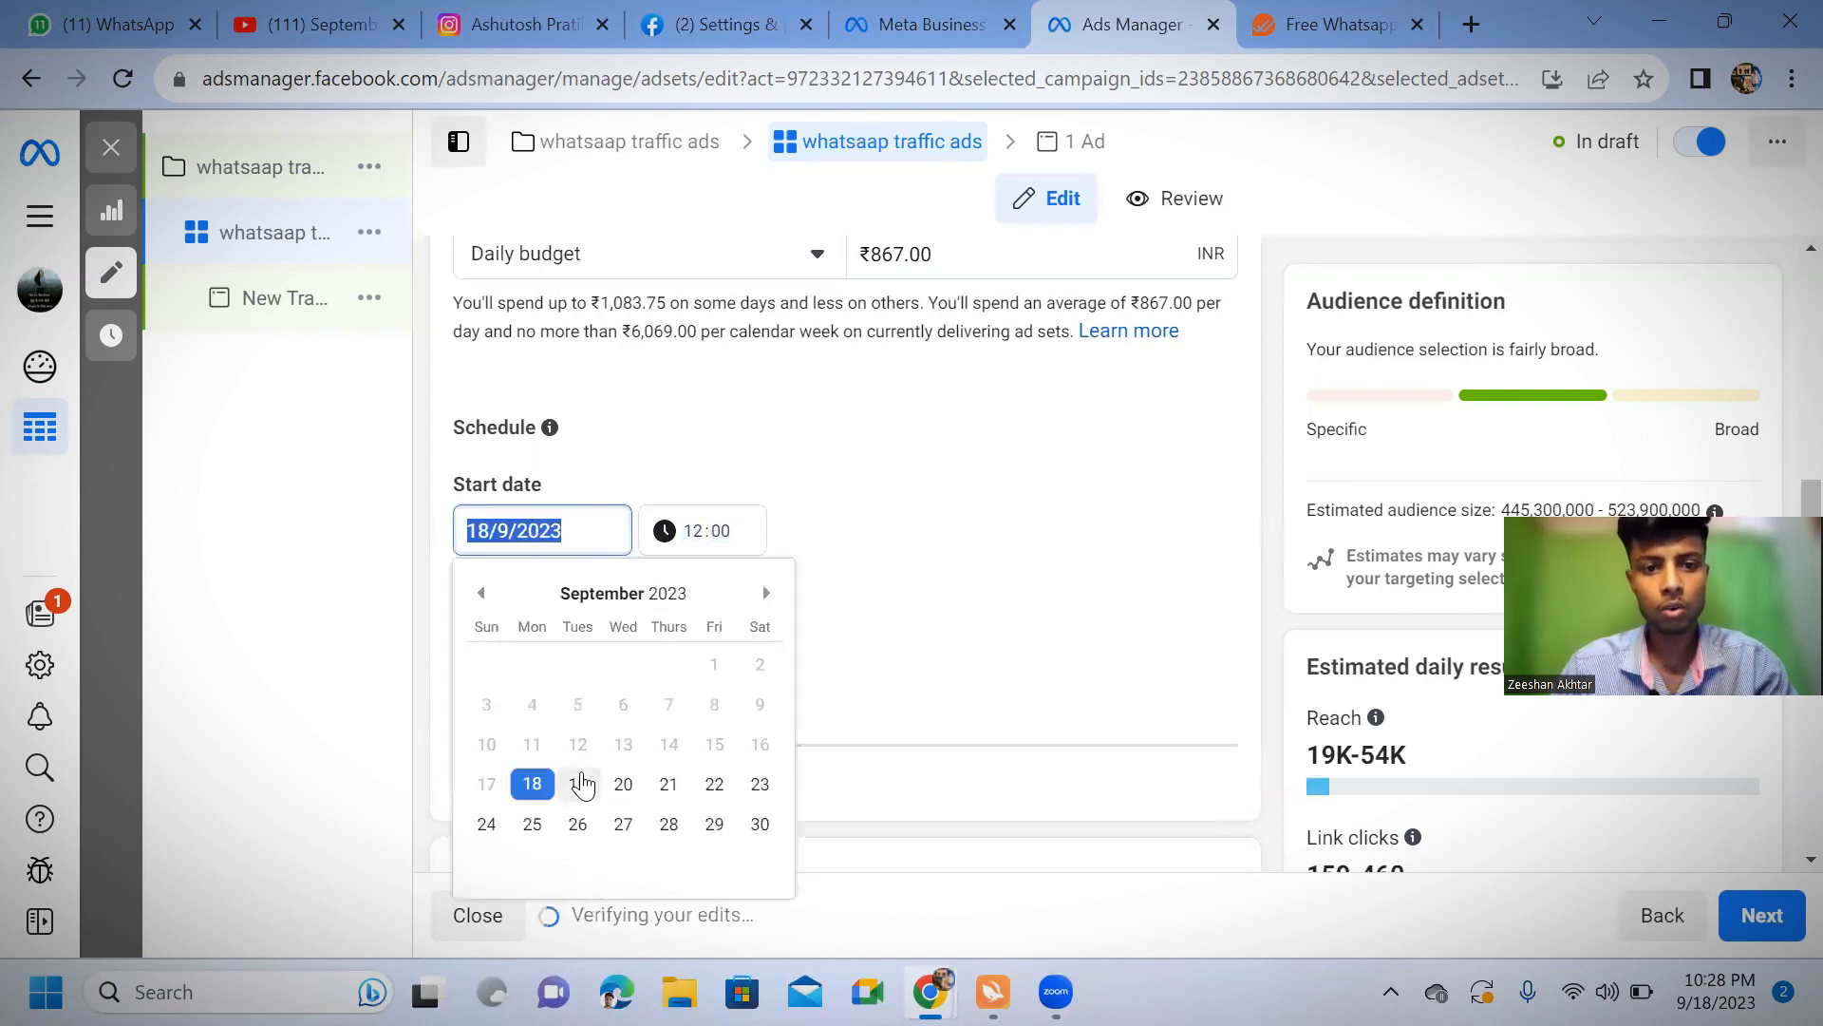
{"action": "left_click", "coordinate": [579, 784]}
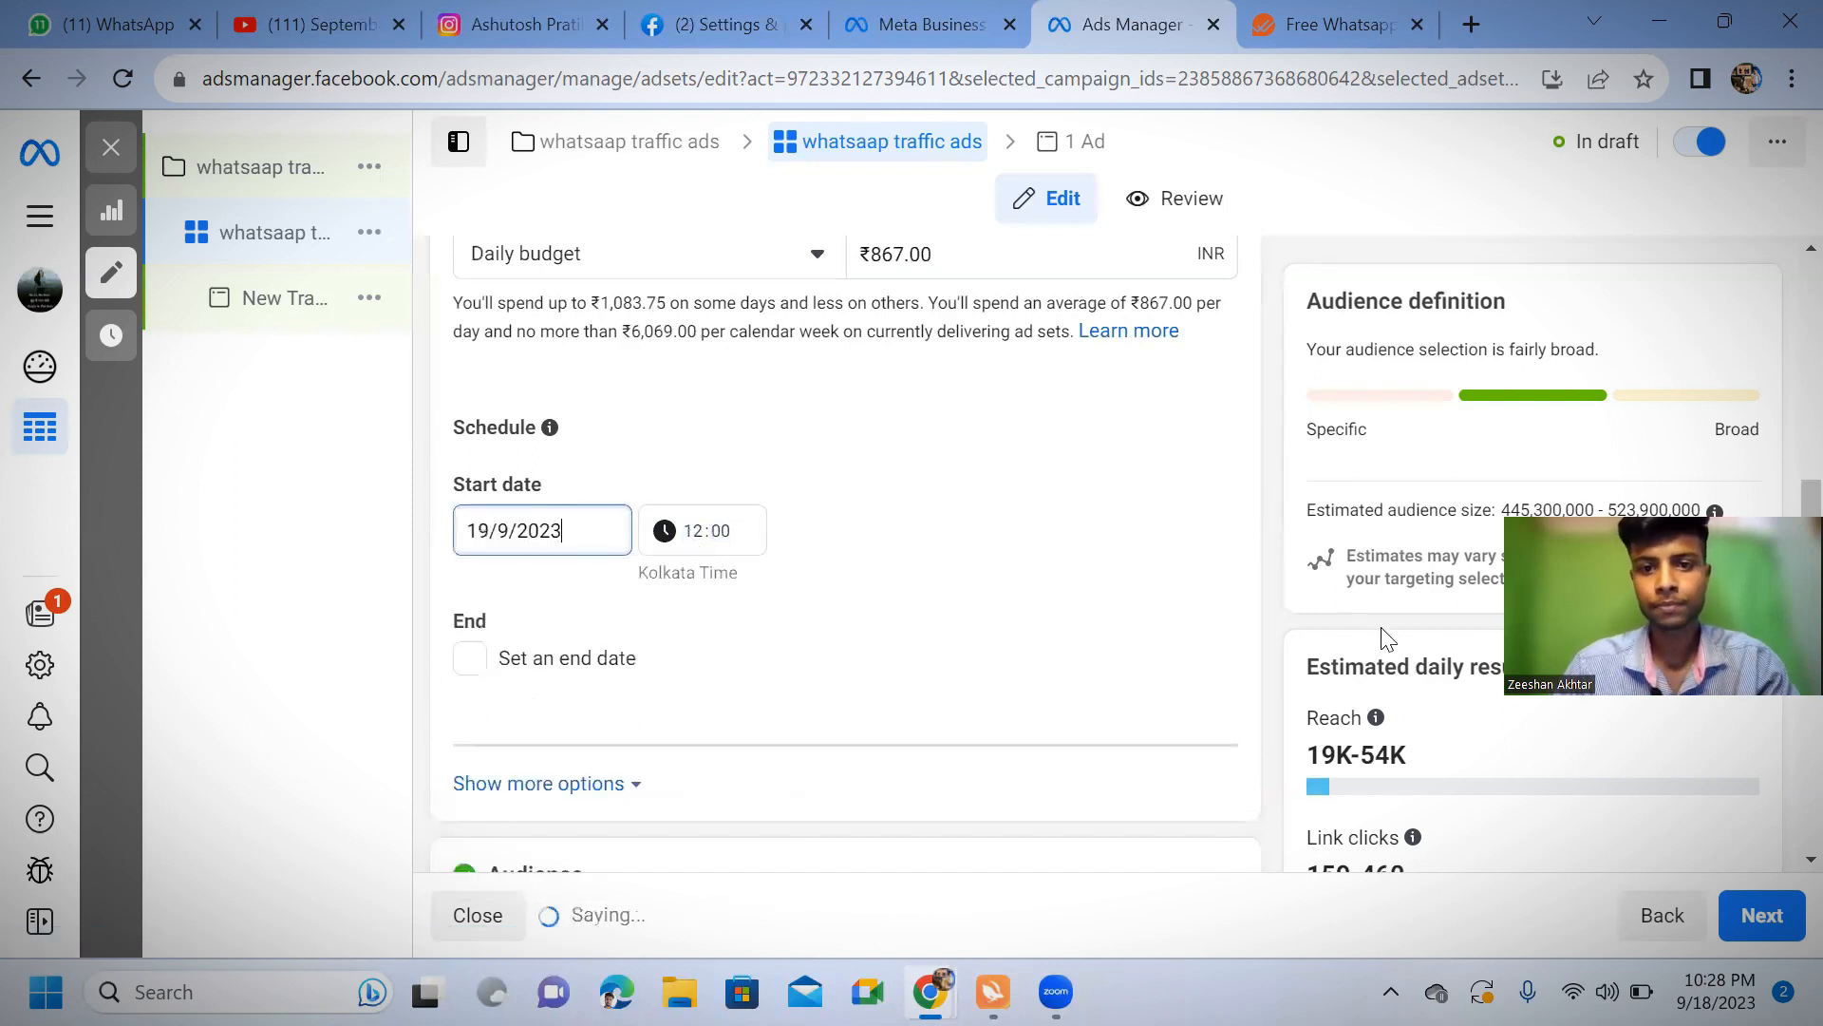
Apply the saved audience that targets Student or Job, Paytm and Purchase discount interests to the ad set
{"action": "scroll", "coordinate": [1194, 588], "scroll_direction": "down", "scroll_amount": 5}
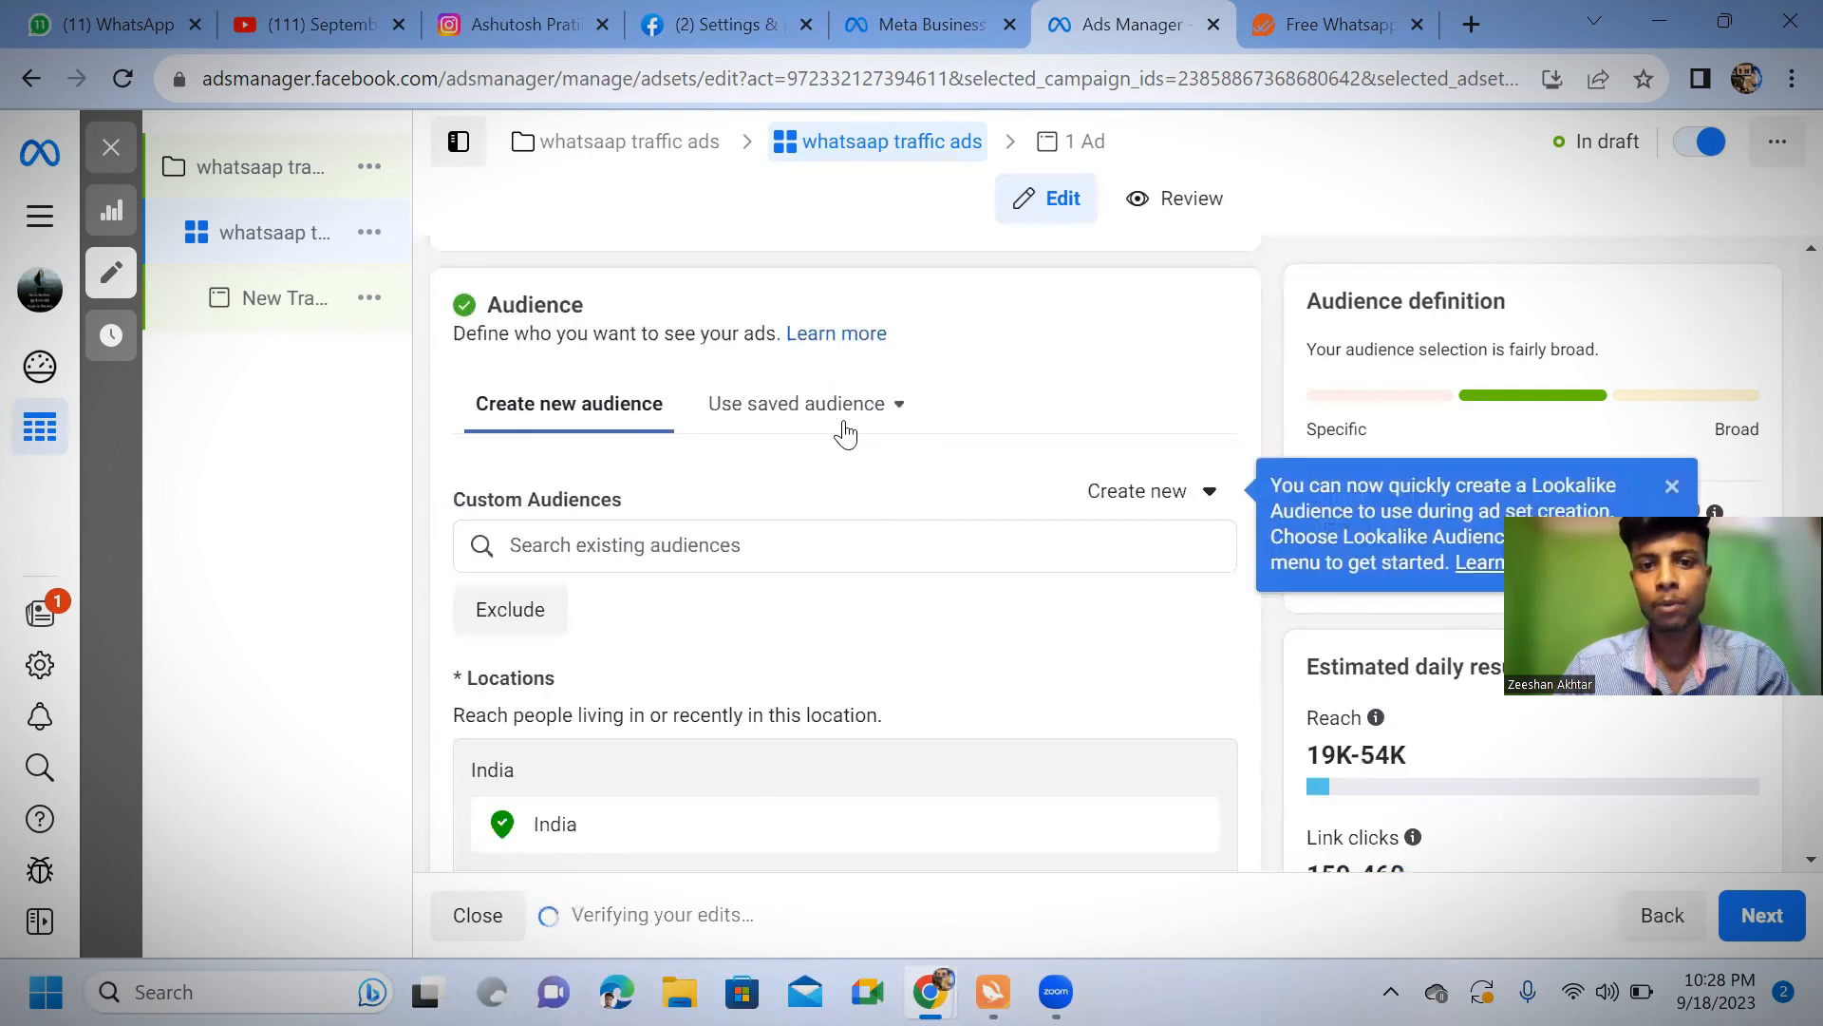
{"action": "left_click", "coordinate": [899, 415]}
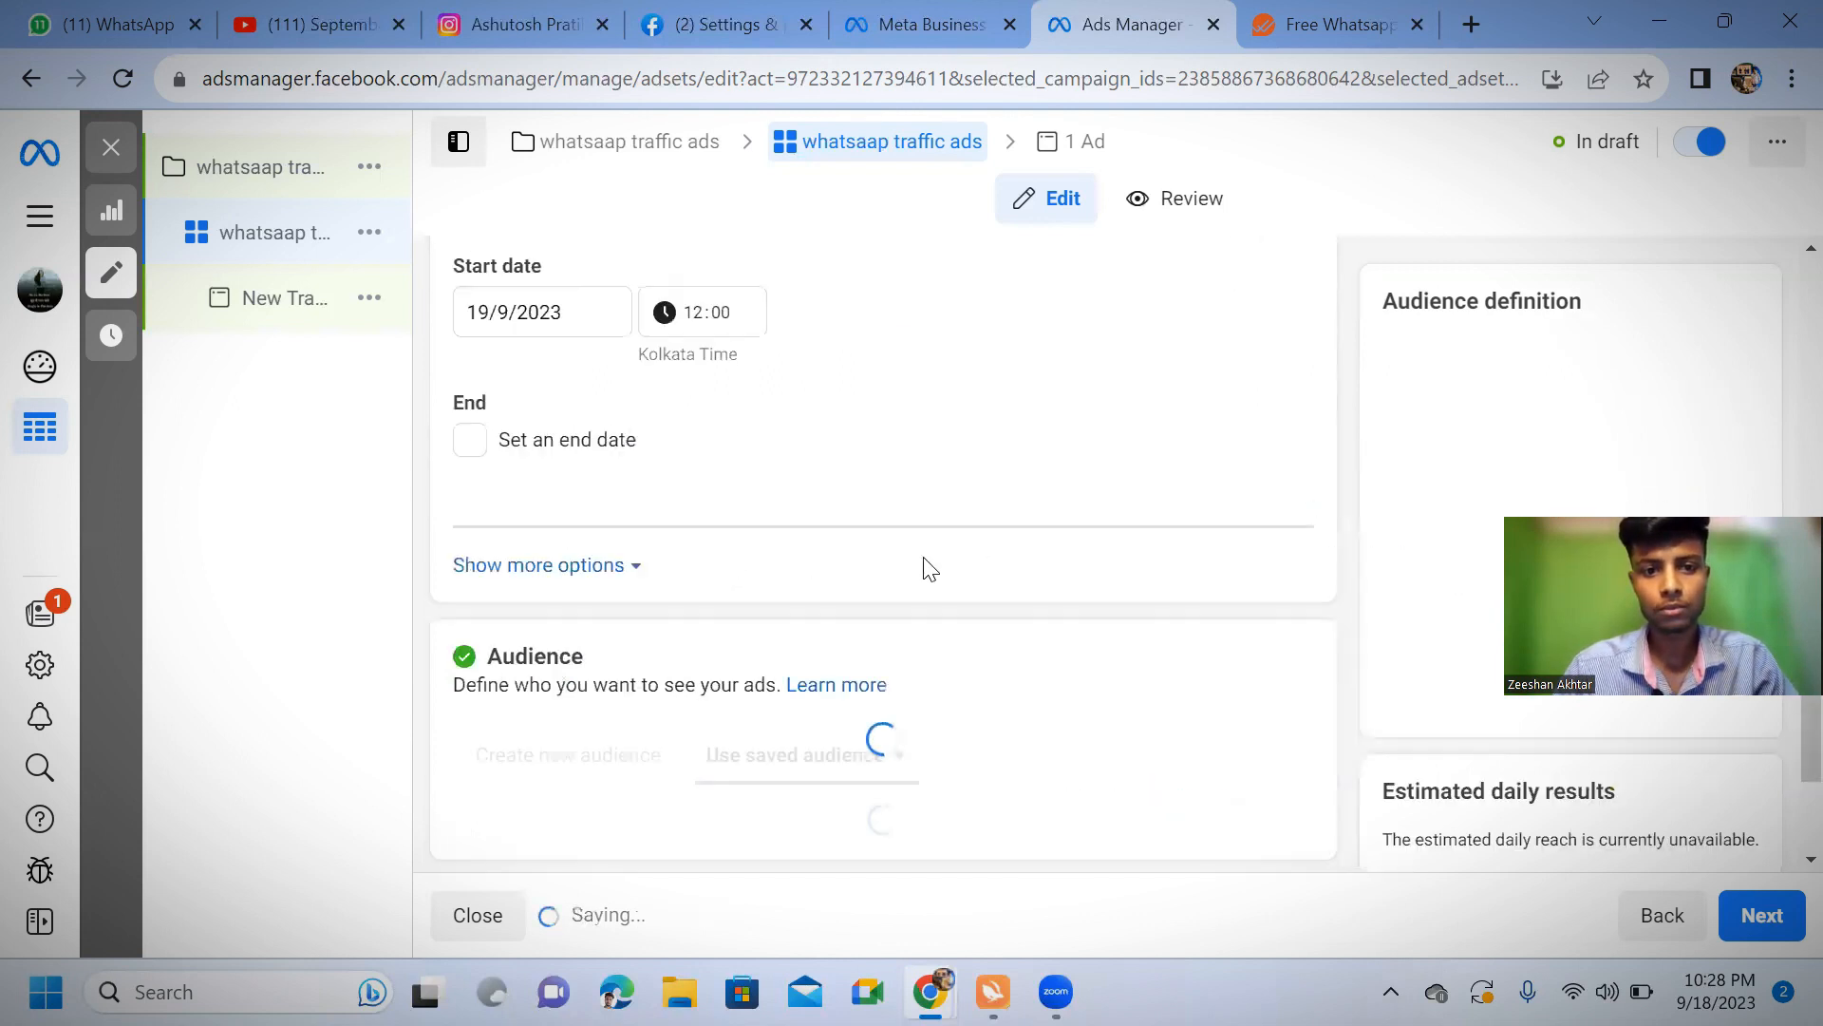
{"action": "scroll", "coordinate": [779, 558], "scroll_direction": "down", "scroll_amount": 5}
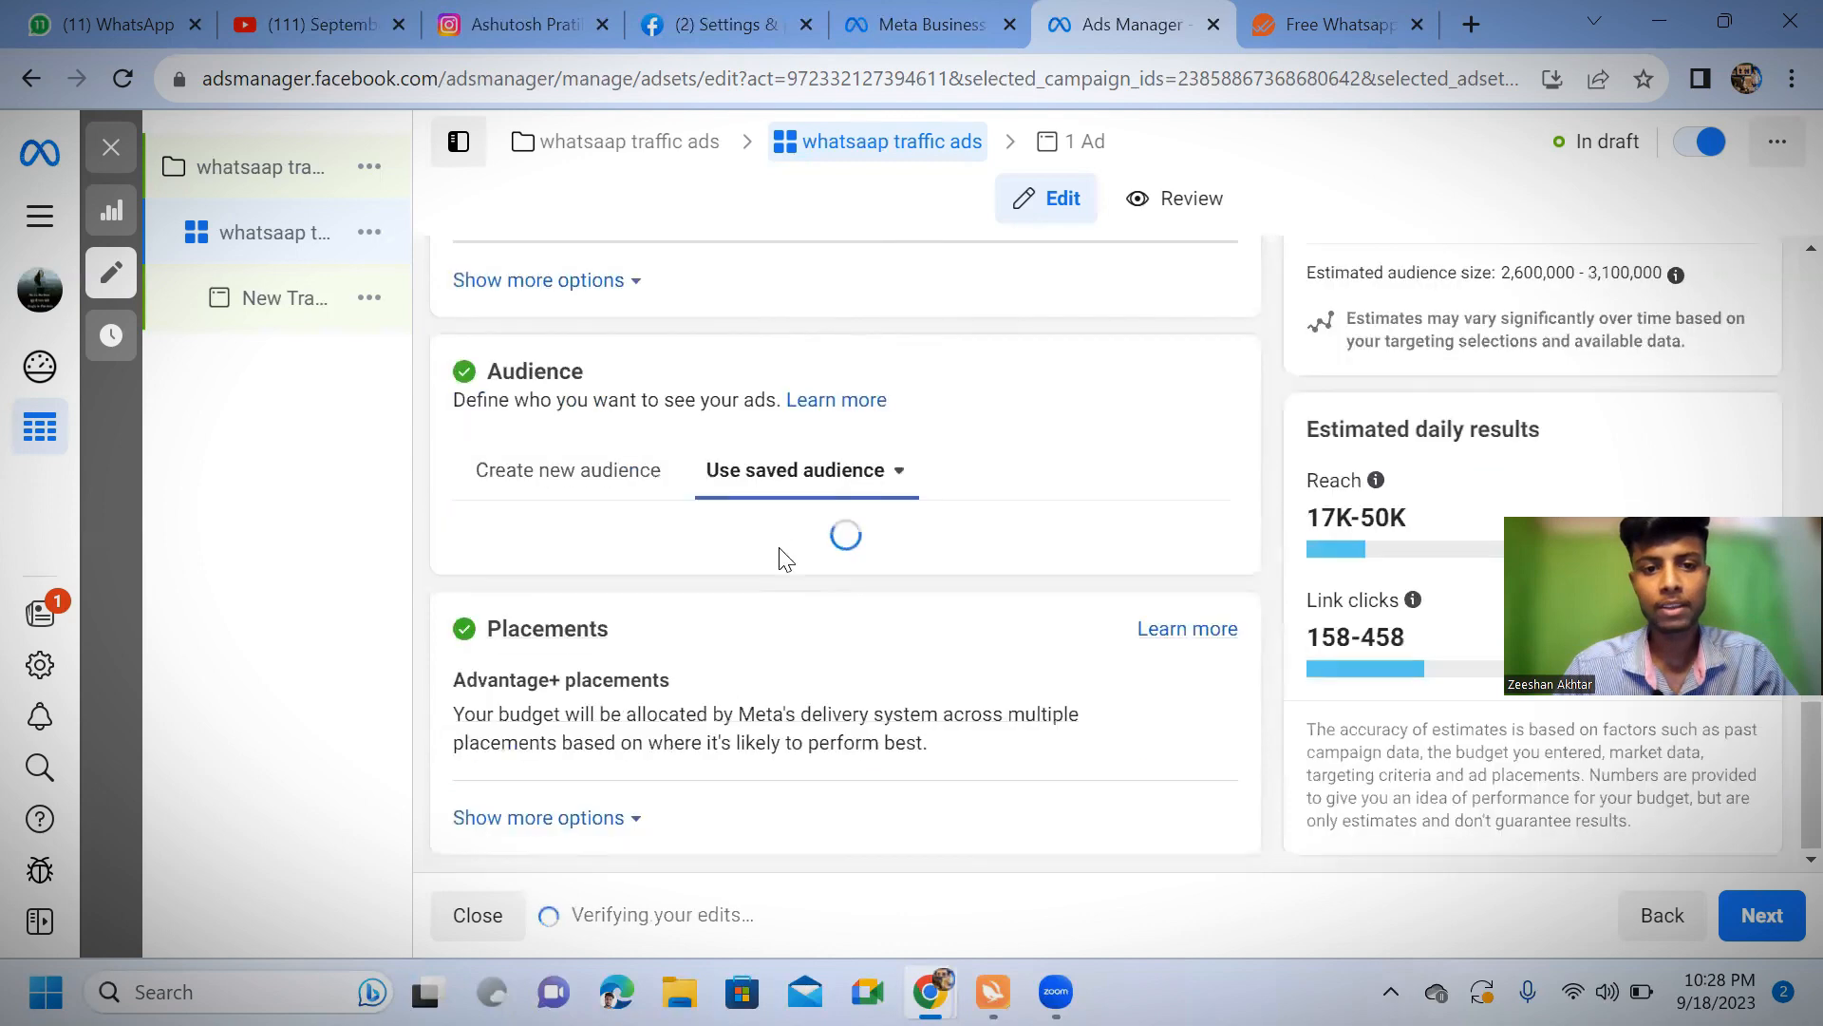
{"action": "scroll", "coordinate": [764, 604], "scroll_direction": "down", "scroll_amount": 1}
{"action": "scroll", "coordinate": [764, 604], "scroll_direction": "down", "scroll_amount": 4}
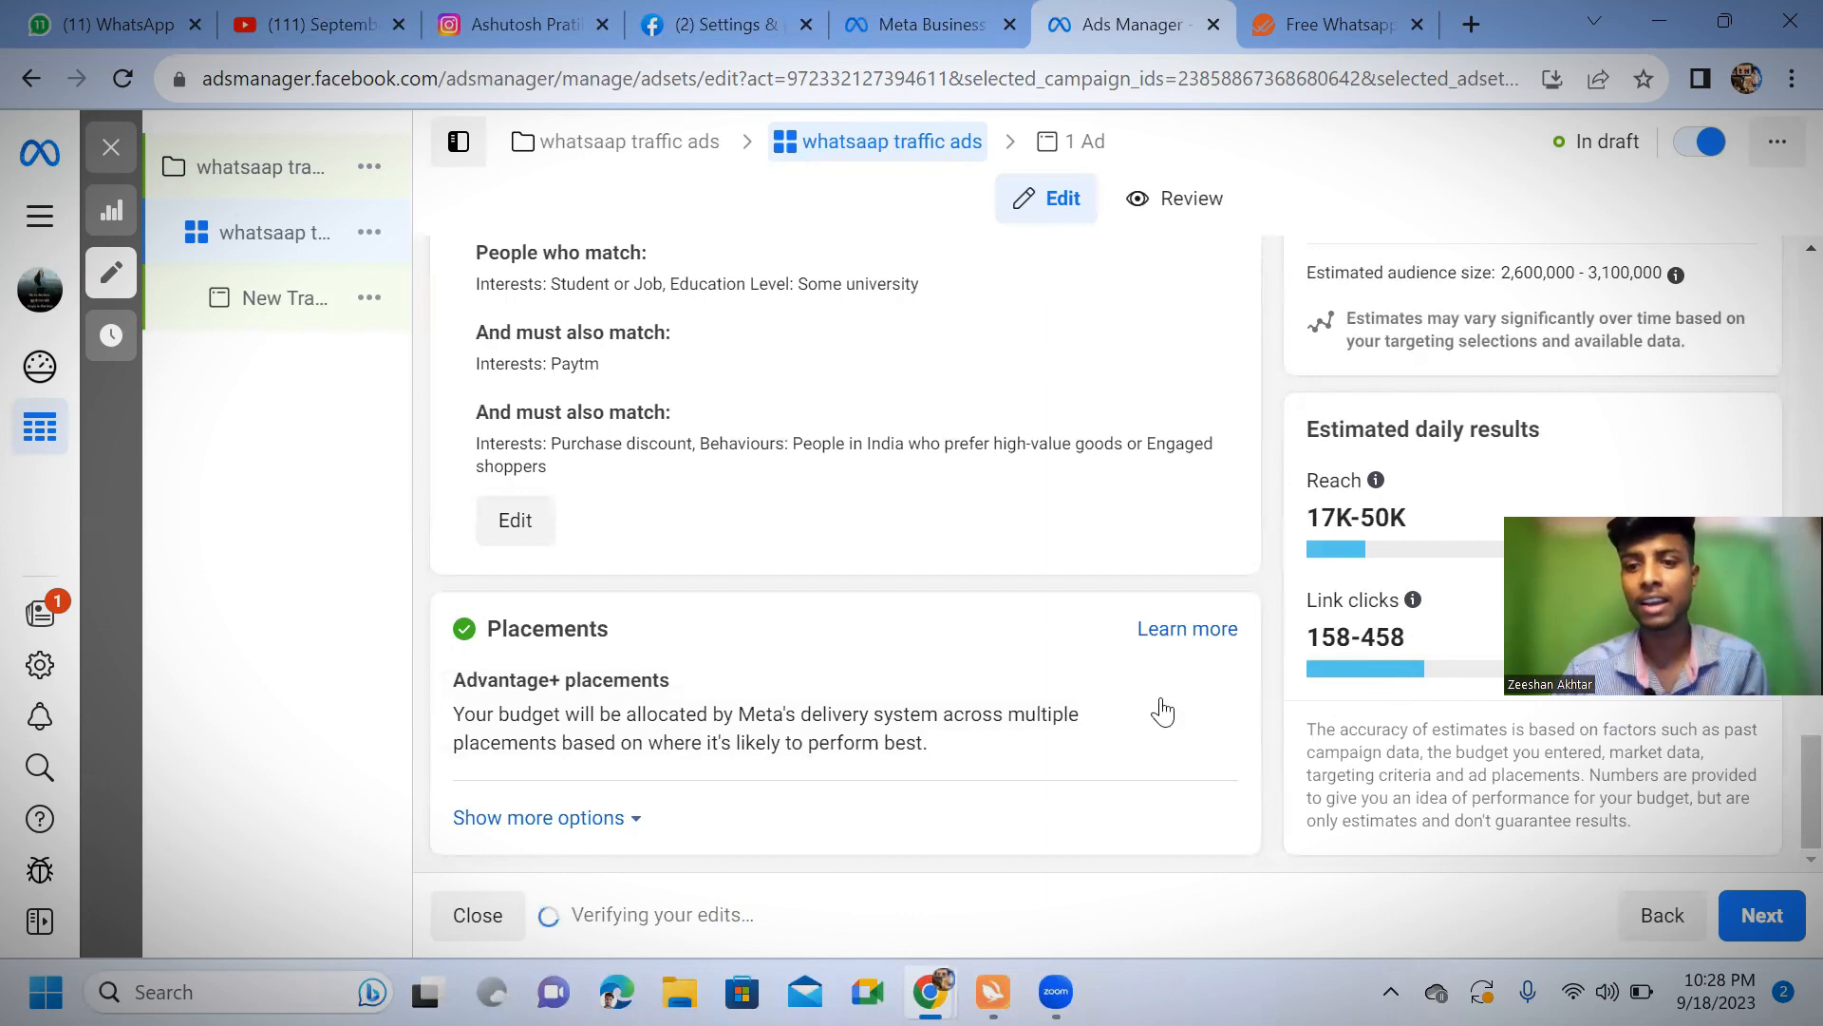
Switch the ad set from Advantage+ placements to manual placements
{"action": "left_click", "coordinate": [1194, 682]}
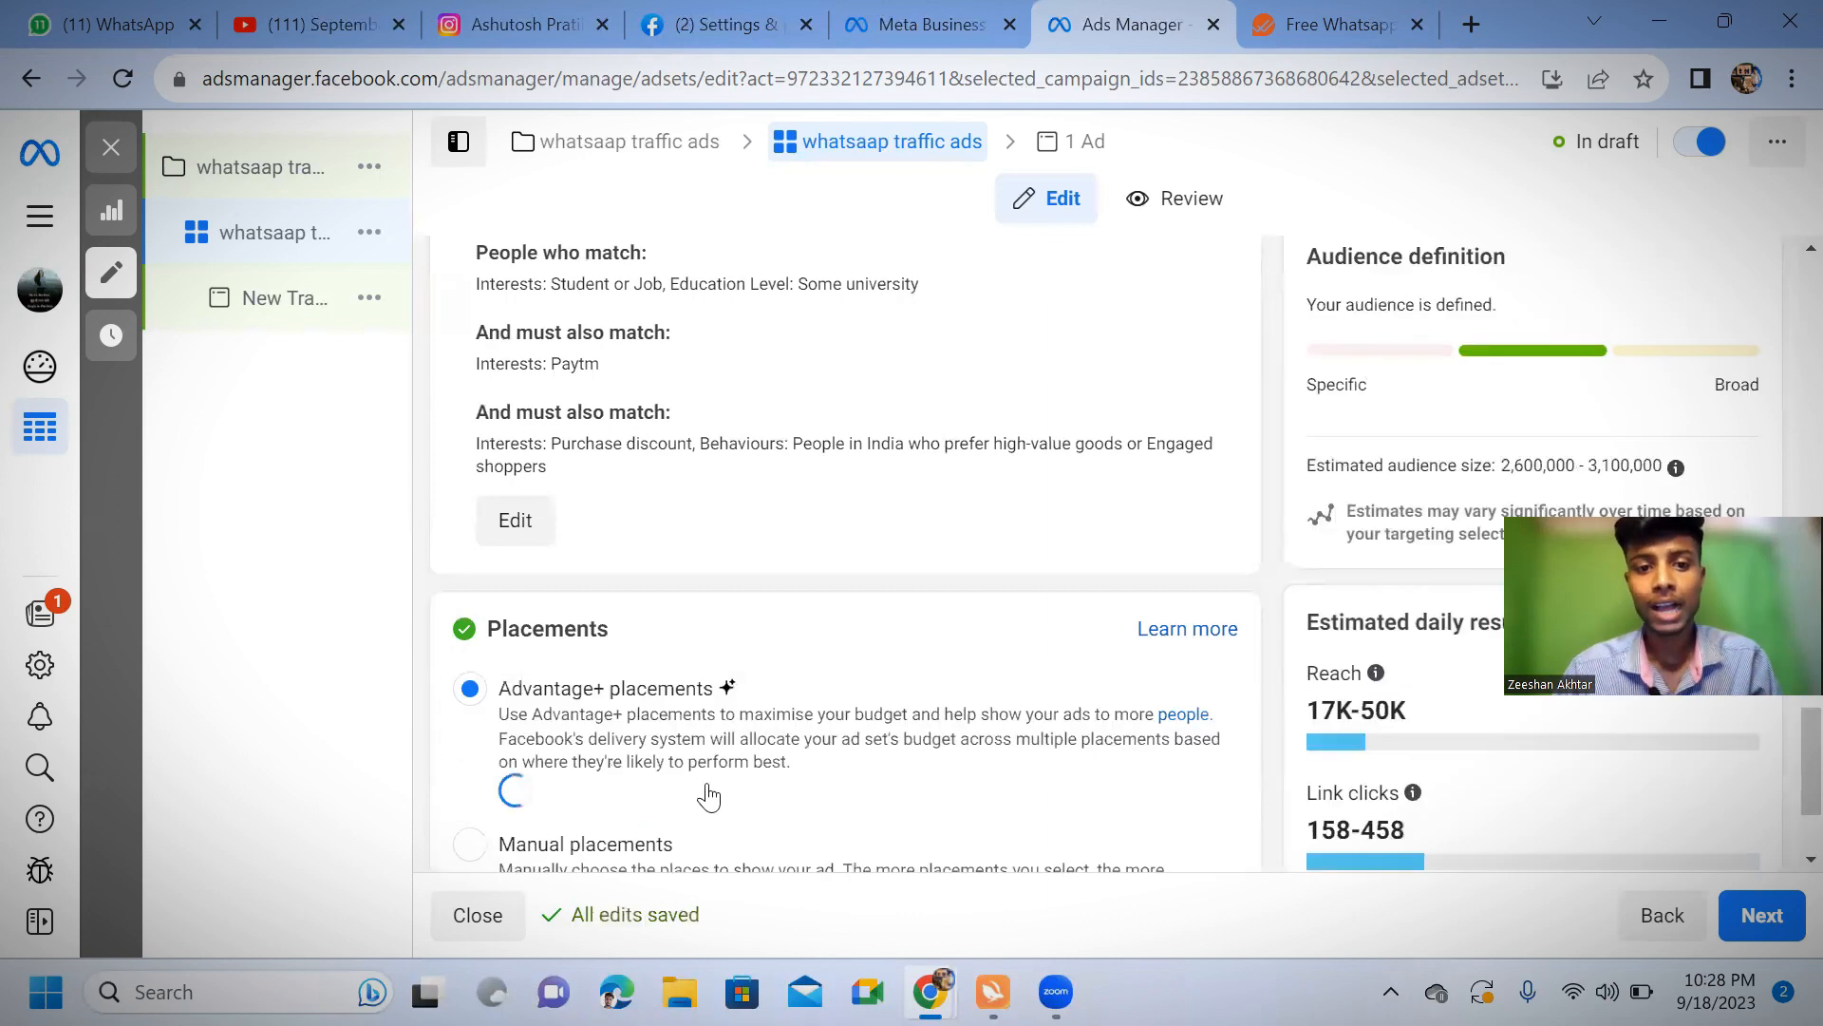
{"action": "scroll", "coordinate": [692, 745], "scroll_direction": "down", "scroll_amount": 2}
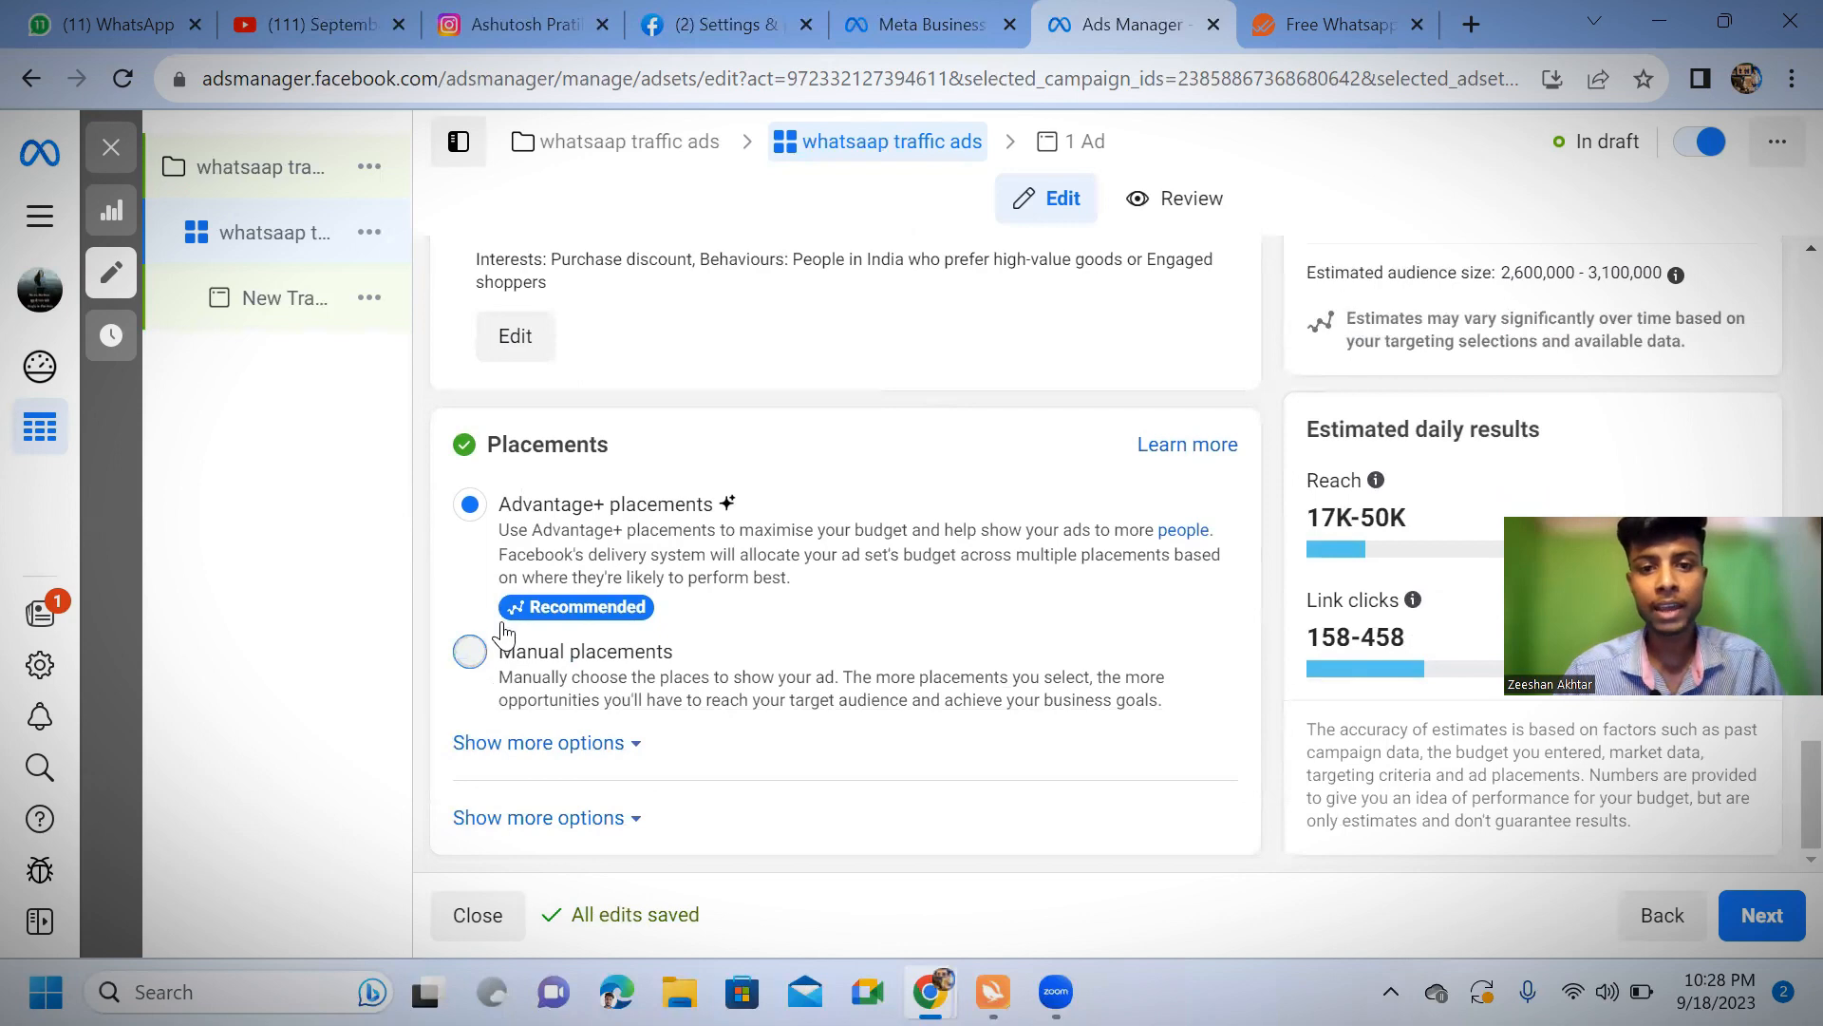
{"action": "left_click", "coordinate": [471, 653]}
{"action": "scroll", "coordinate": [641, 722], "scroll_direction": "down", "scroll_amount": 4}
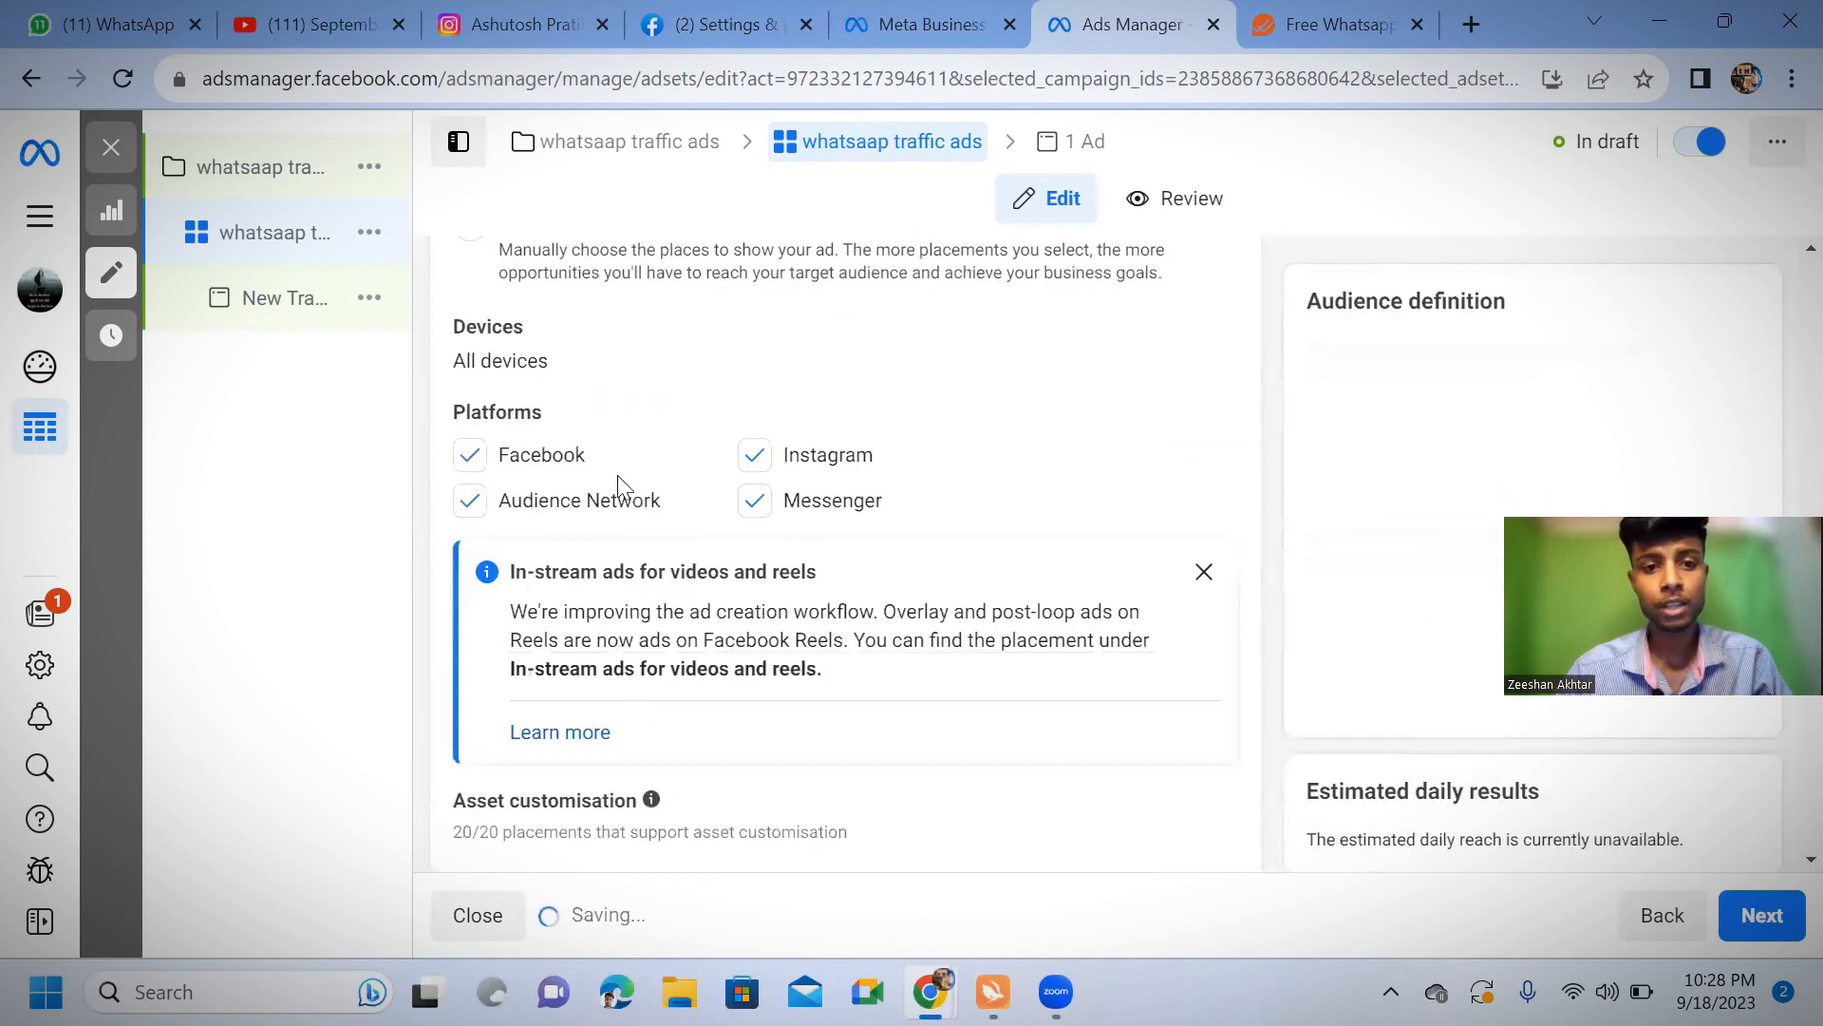
Restrict the platforms to Instagram by deselecting Messenger, Facebook and Audience Network
{"action": "left_click", "coordinate": [751, 501]}
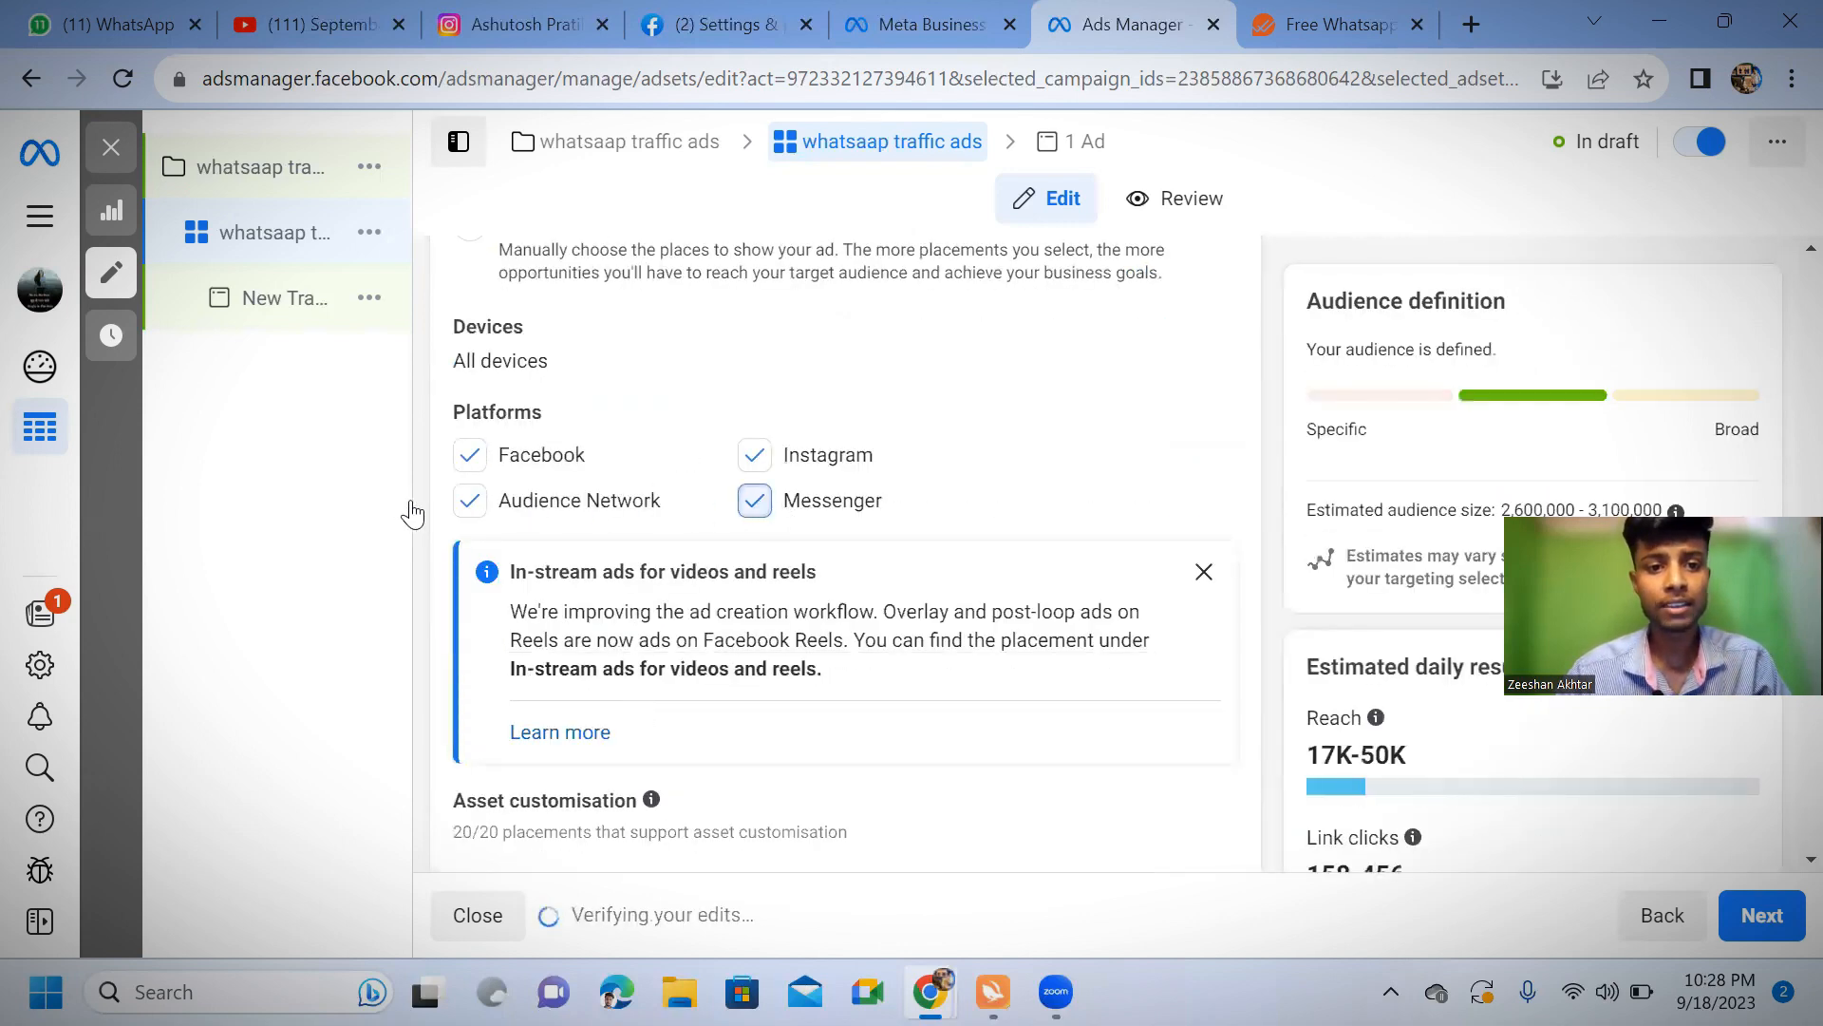
{"action": "left_click", "coordinate": [467, 497]}
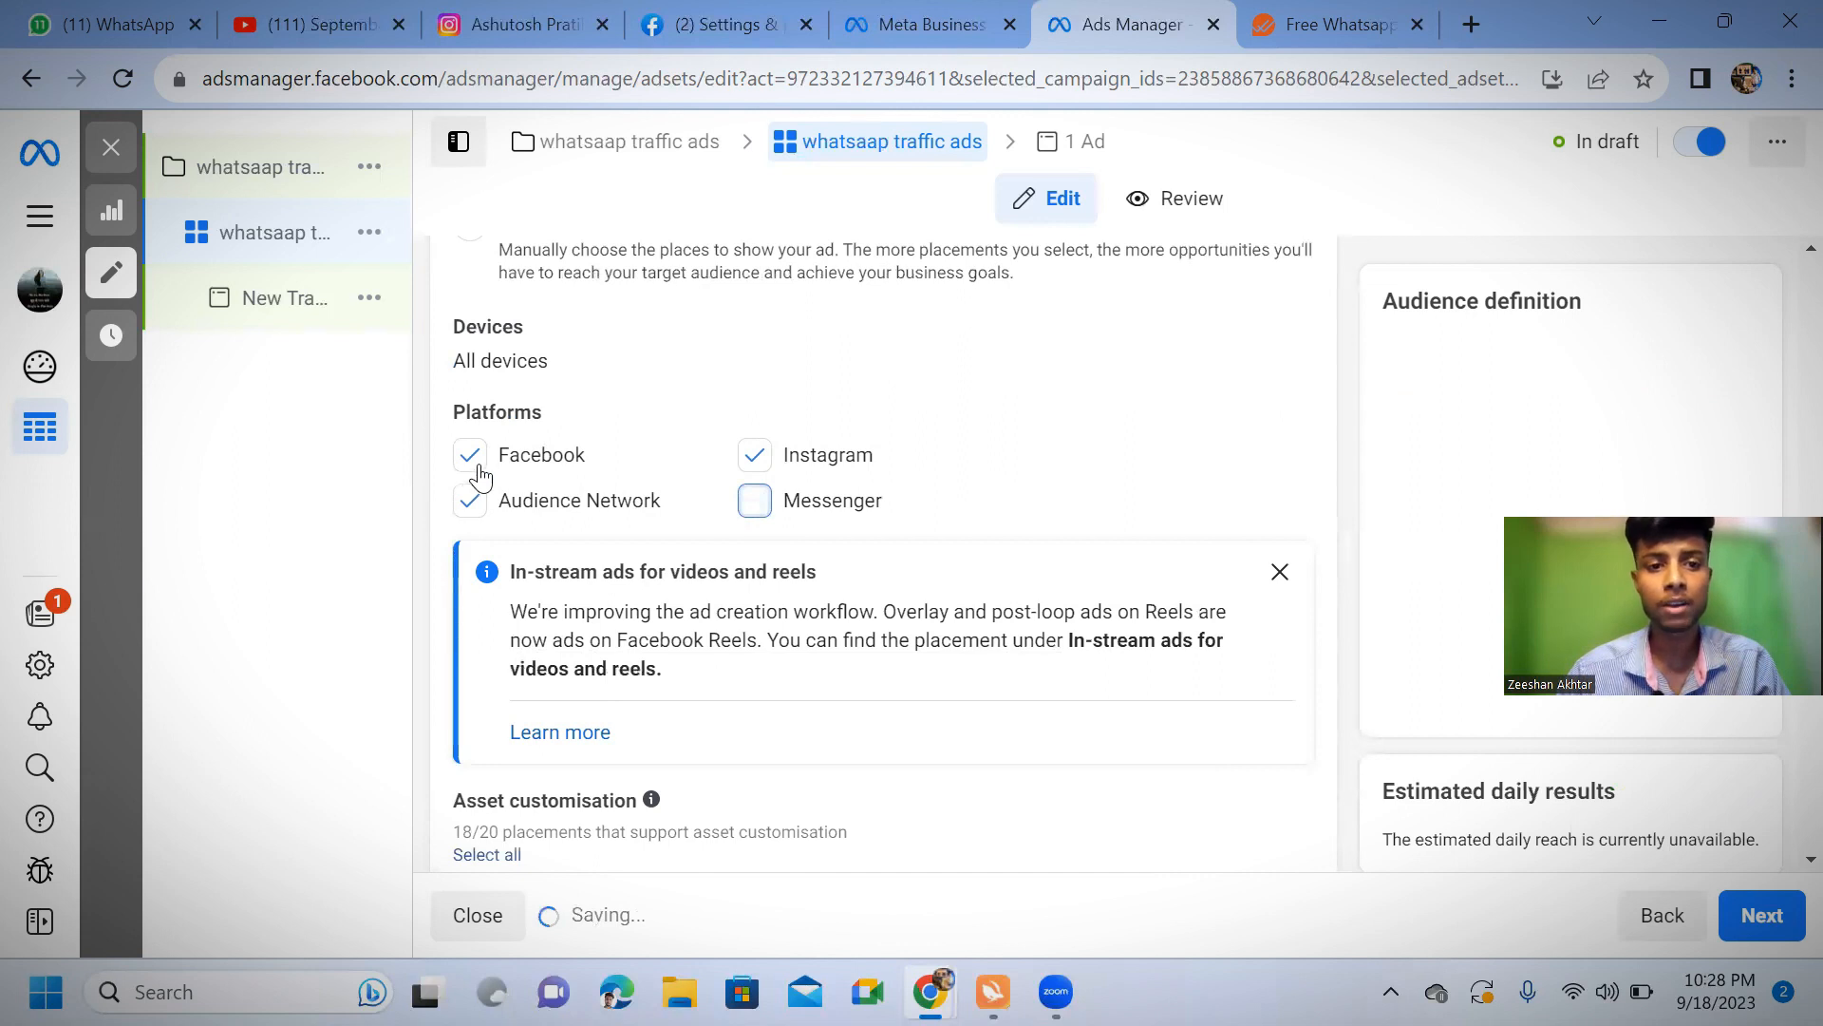
{"action": "left_click", "coordinate": [470, 486]}
{"action": "left_click", "coordinate": [471, 459]}
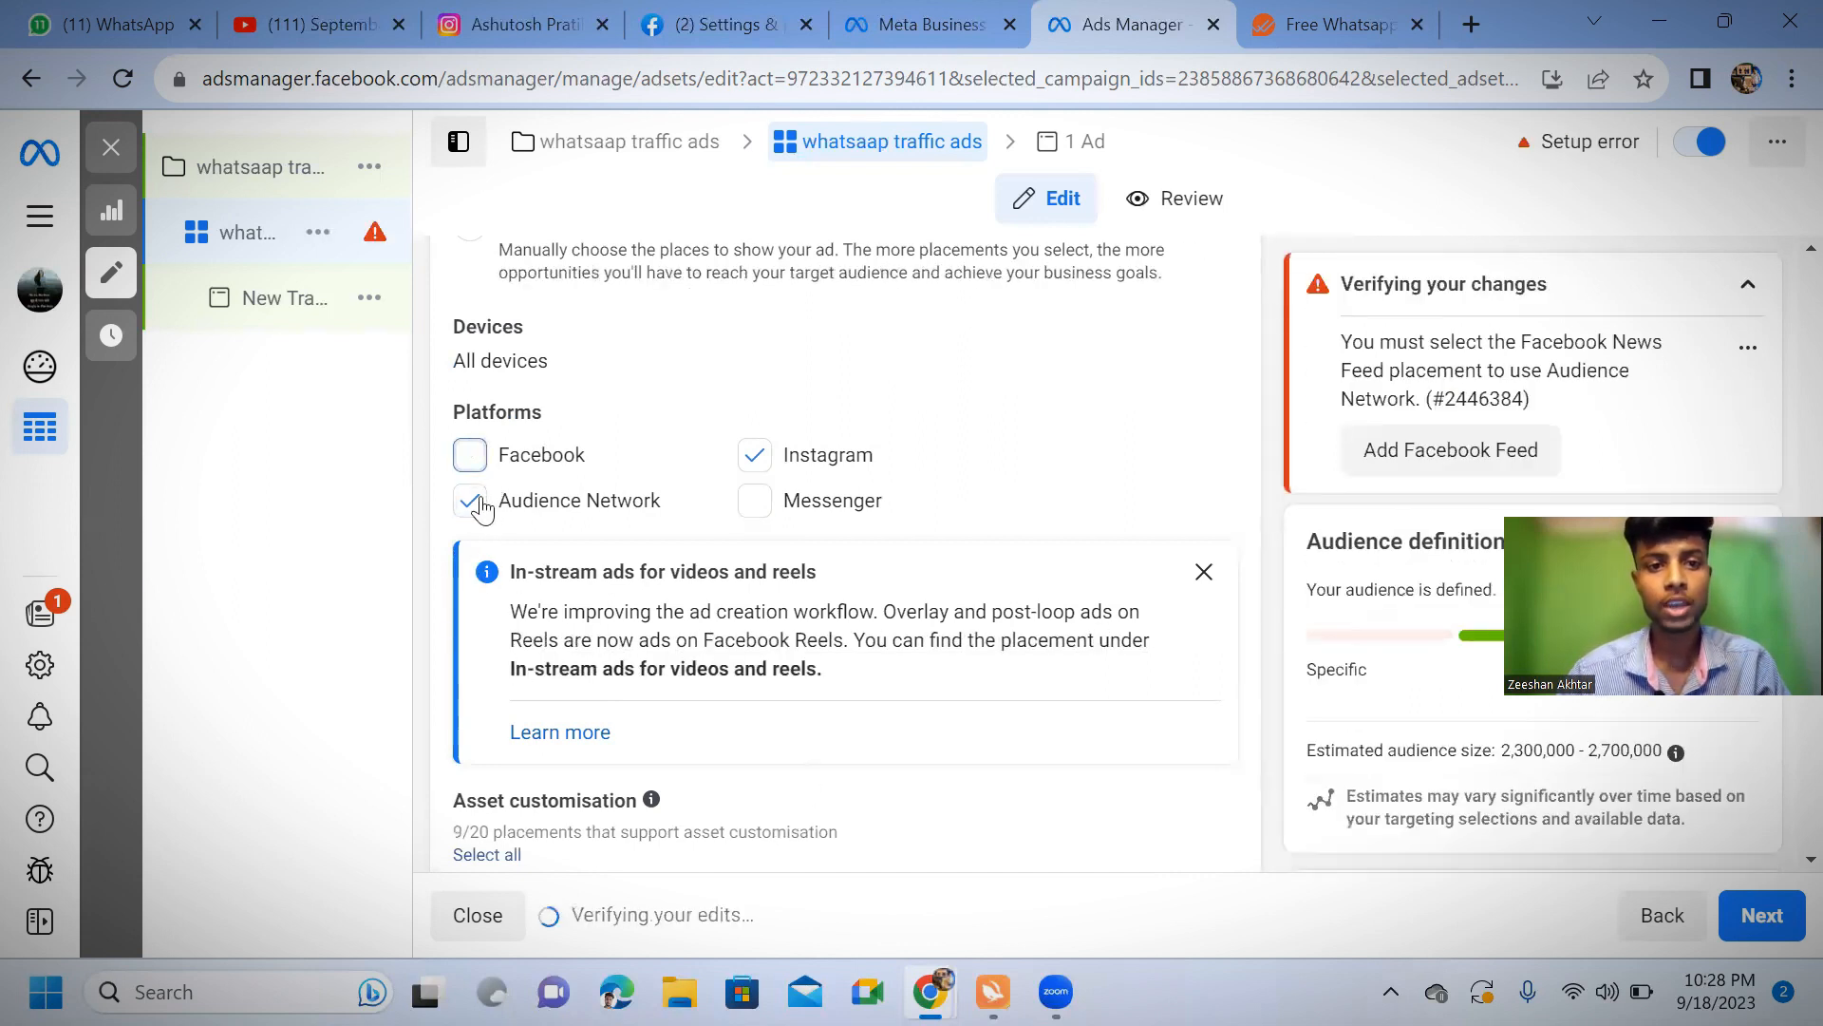
{"action": "left_click", "coordinate": [471, 503]}
Deselect the Instagram feed, Instagram Explore and Instagram Explore home placements under Feeds
{"action": "scroll", "coordinate": [513, 639], "scroll_direction": "down", "scroll_amount": 5}
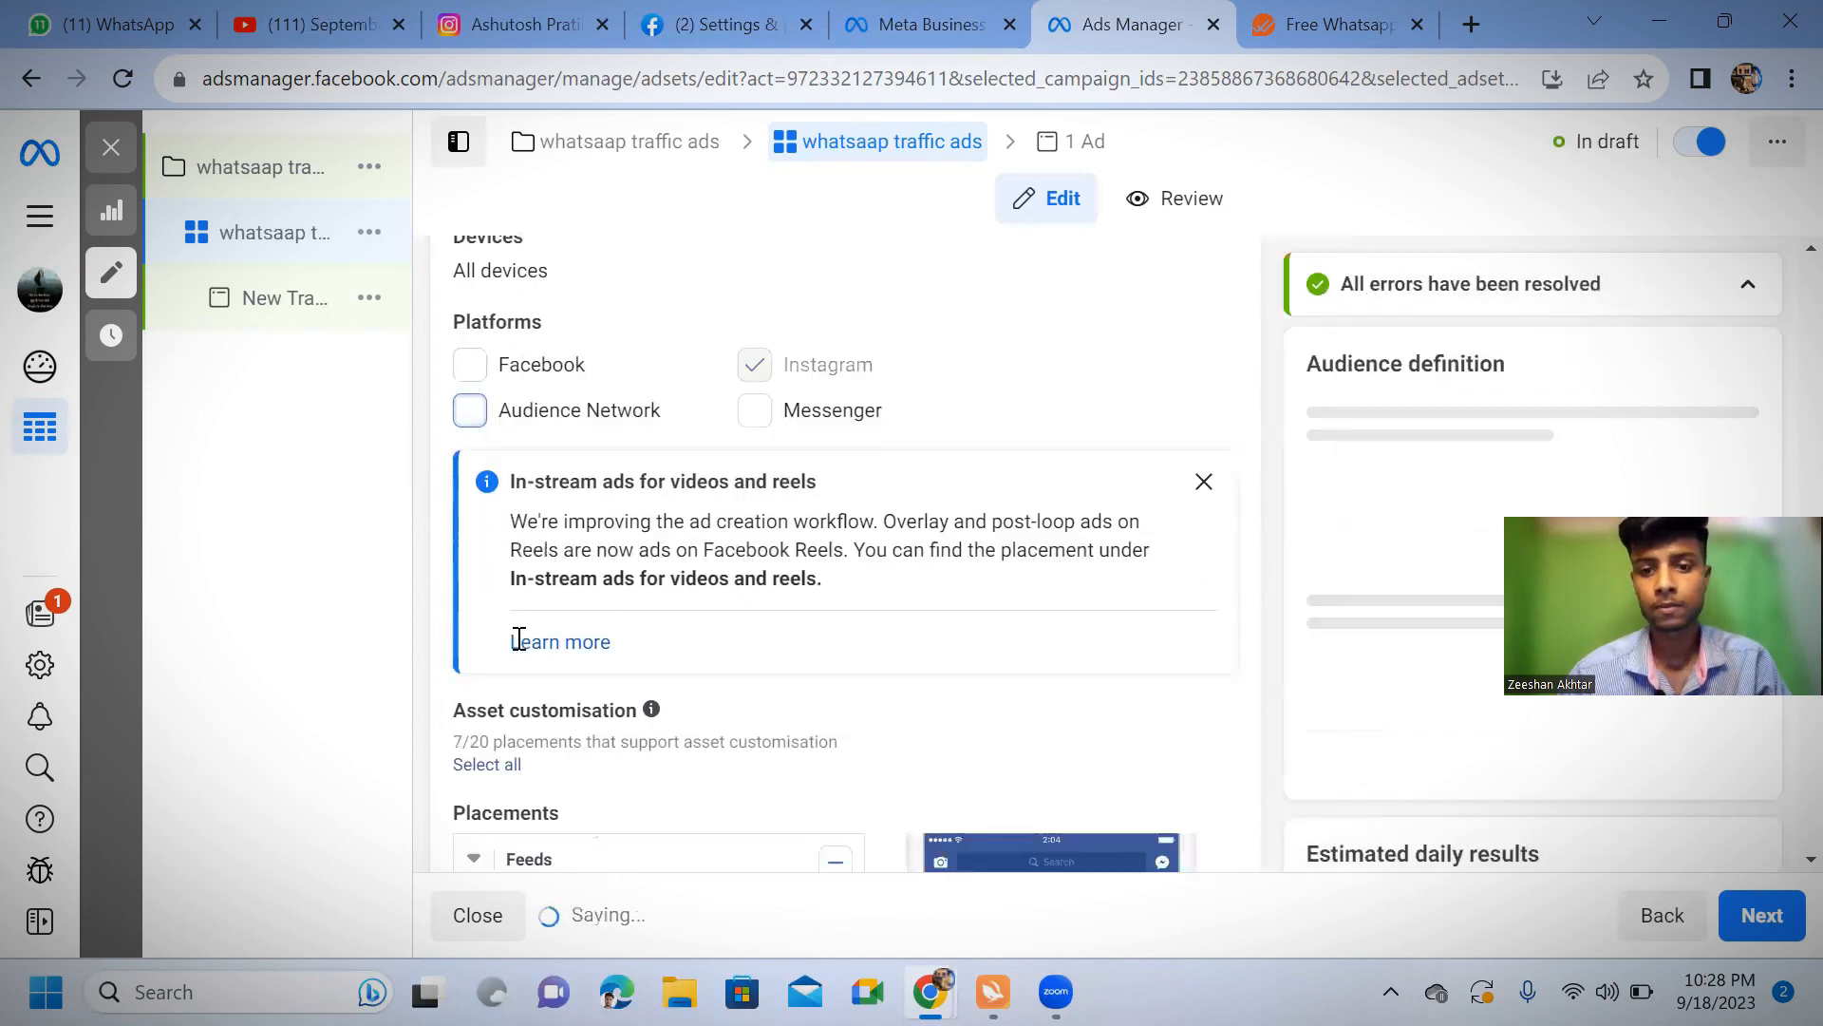
{"action": "scroll", "coordinate": [493, 690], "scroll_direction": "down", "scroll_amount": 3}
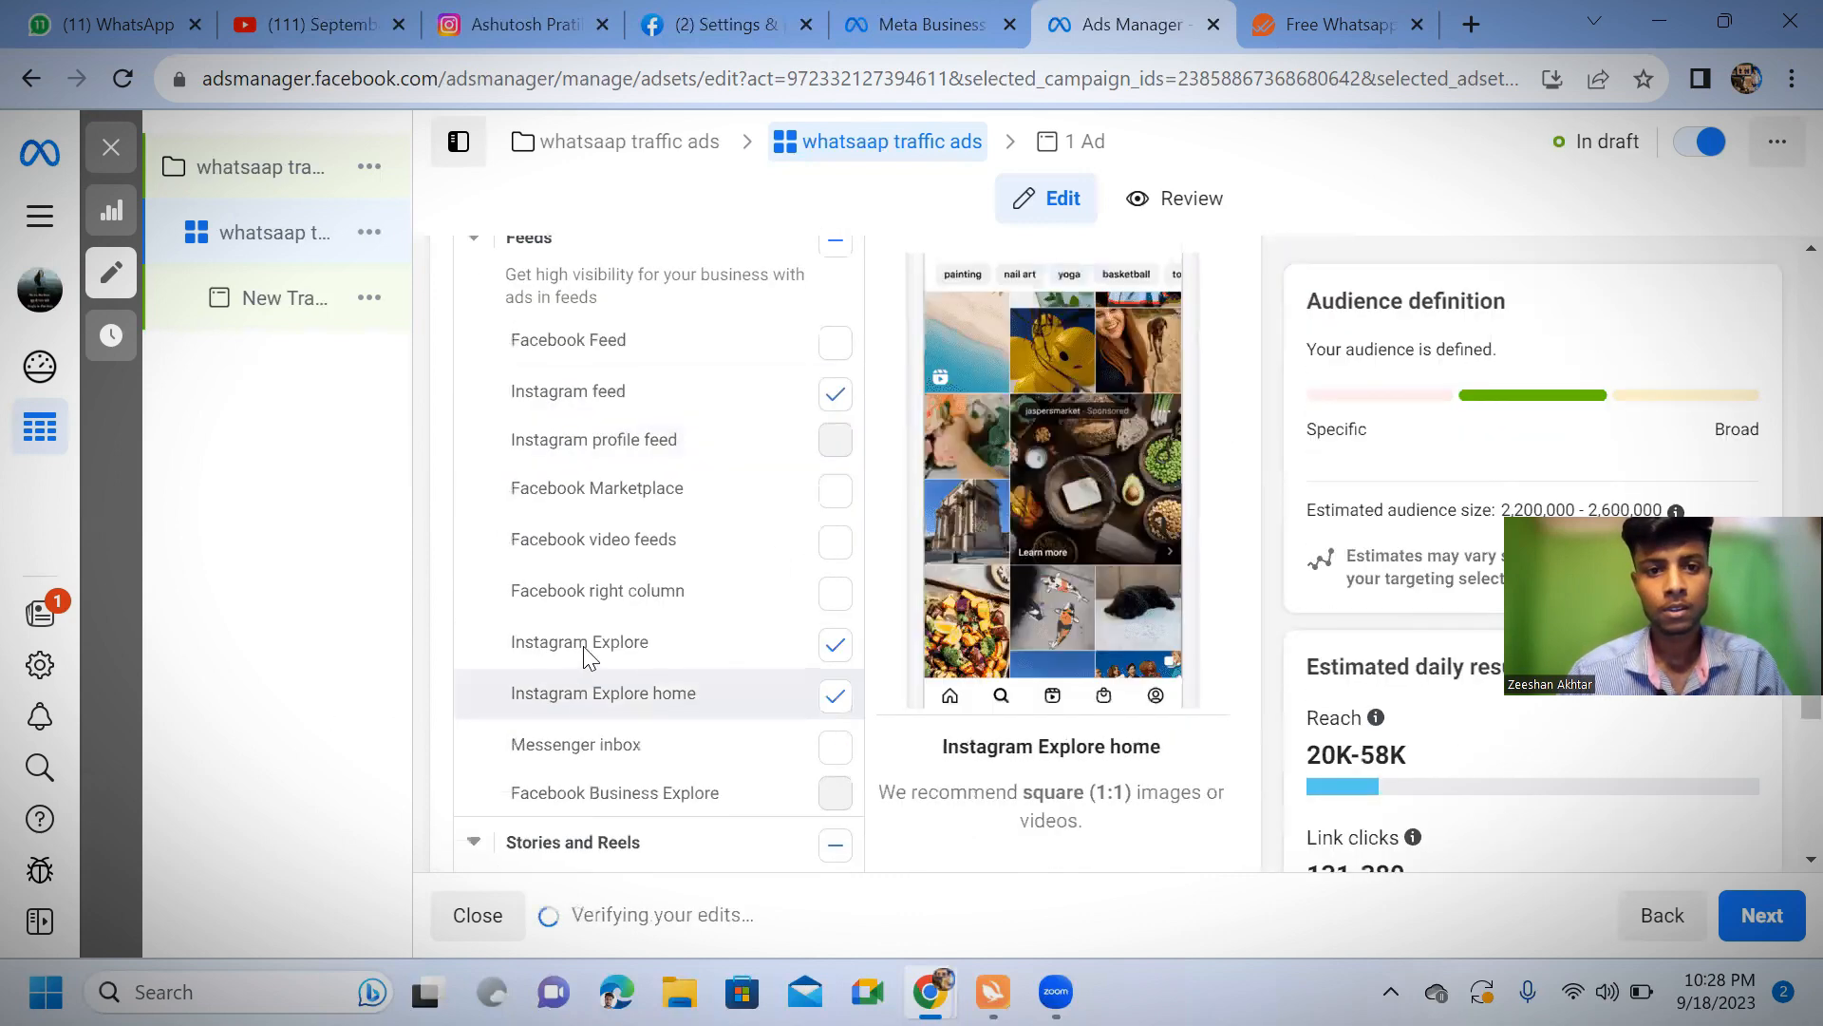
{"action": "left_click", "coordinate": [831, 397]}
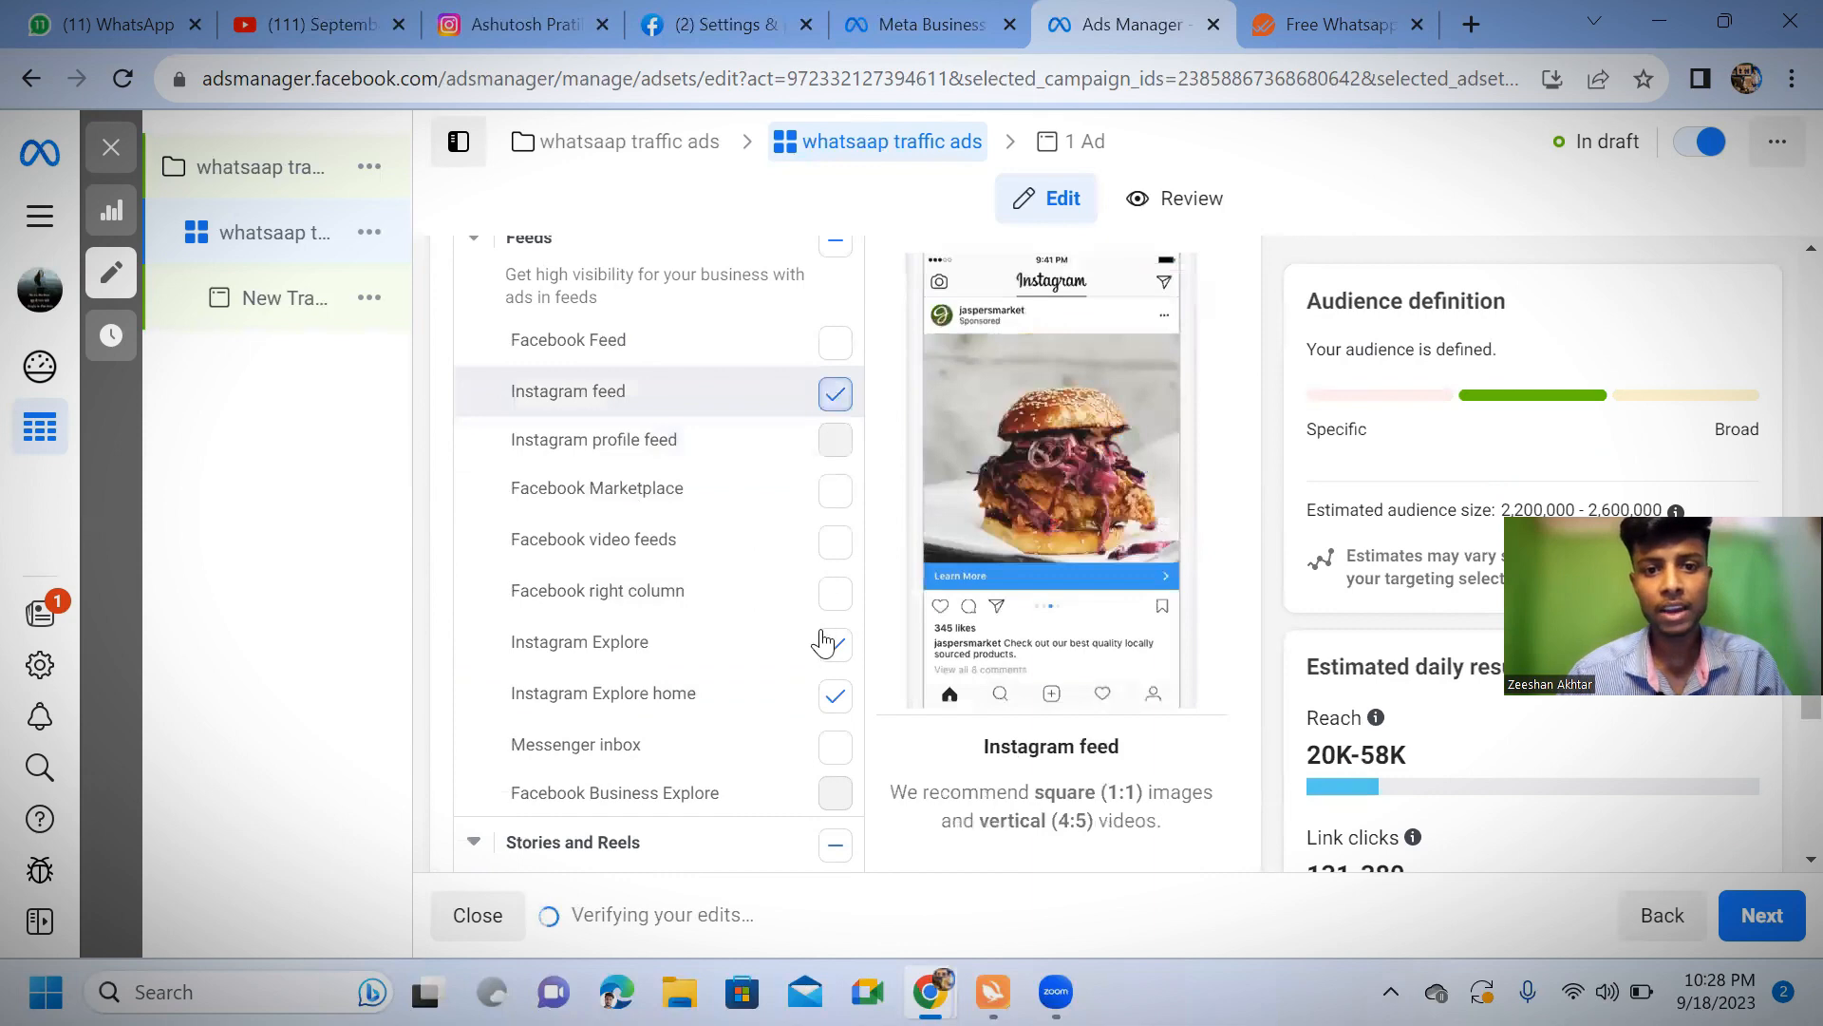
{"action": "left_click", "coordinate": [831, 697]}
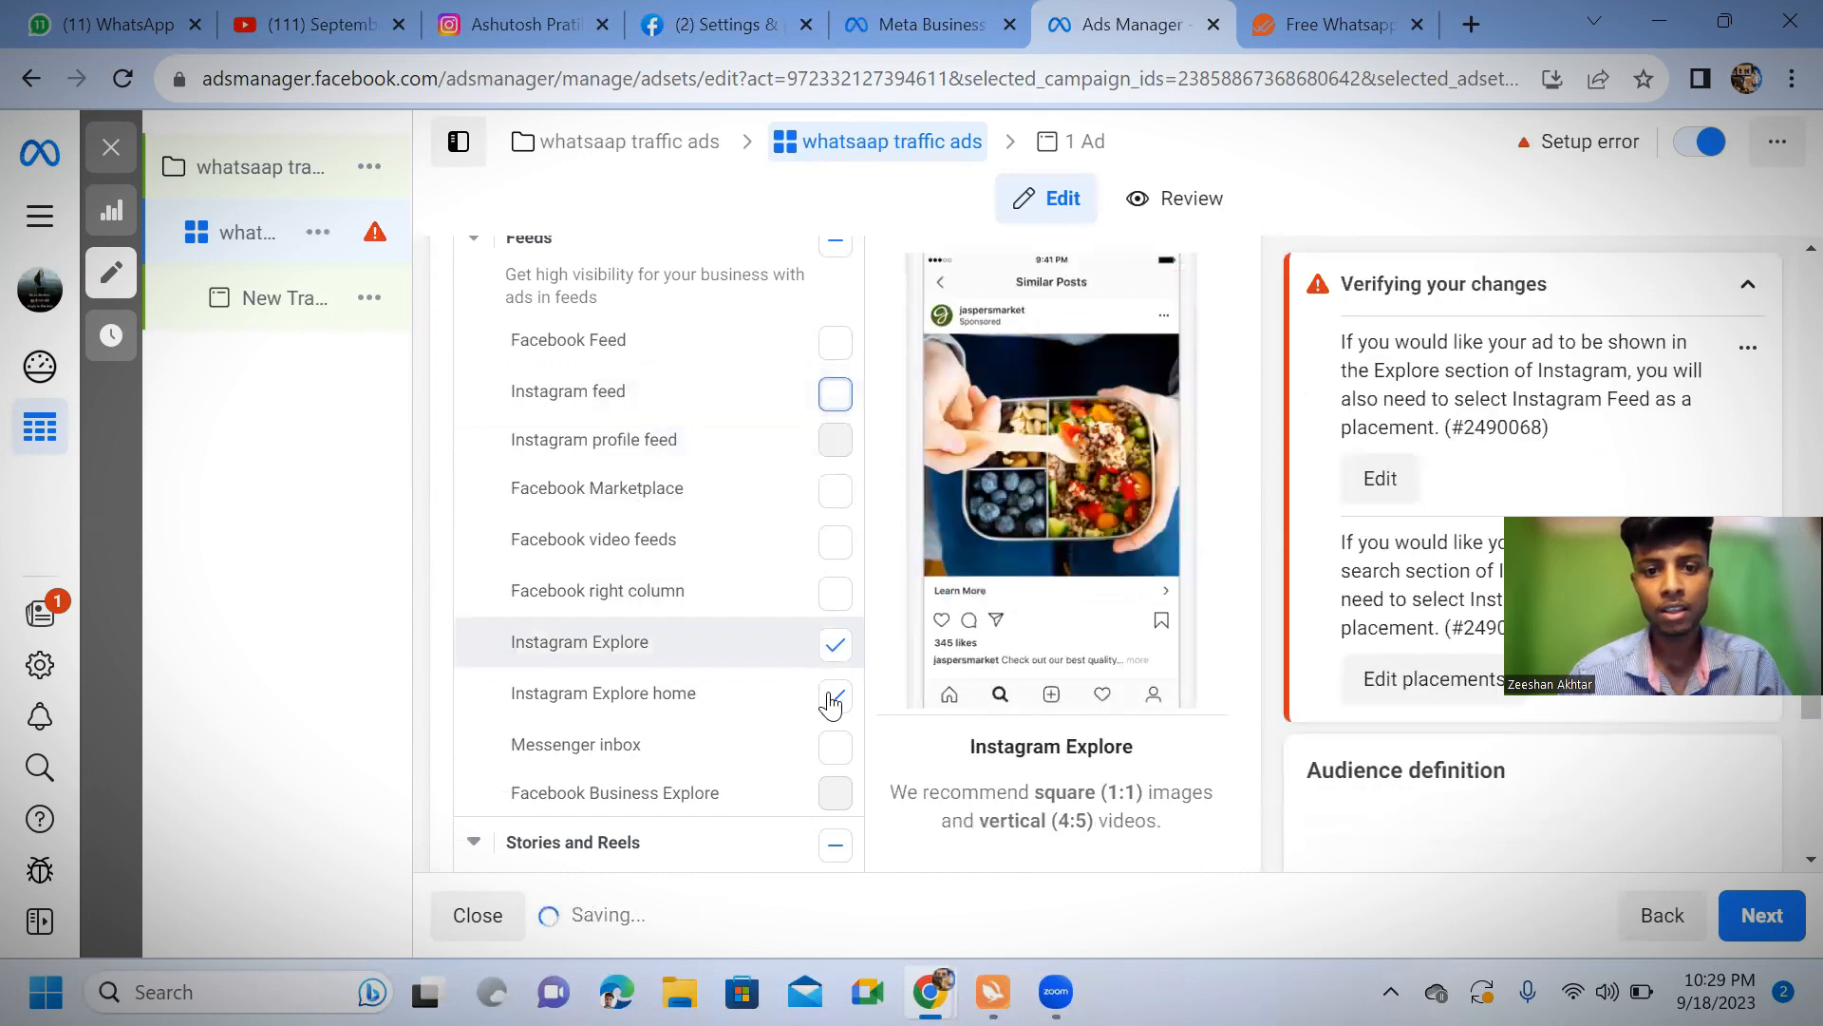
Deselect all Search results placements, including Instagram search results, and continue to the ad level
{"action": "scroll", "coordinate": [814, 708], "scroll_direction": "down", "scroll_amount": 5}
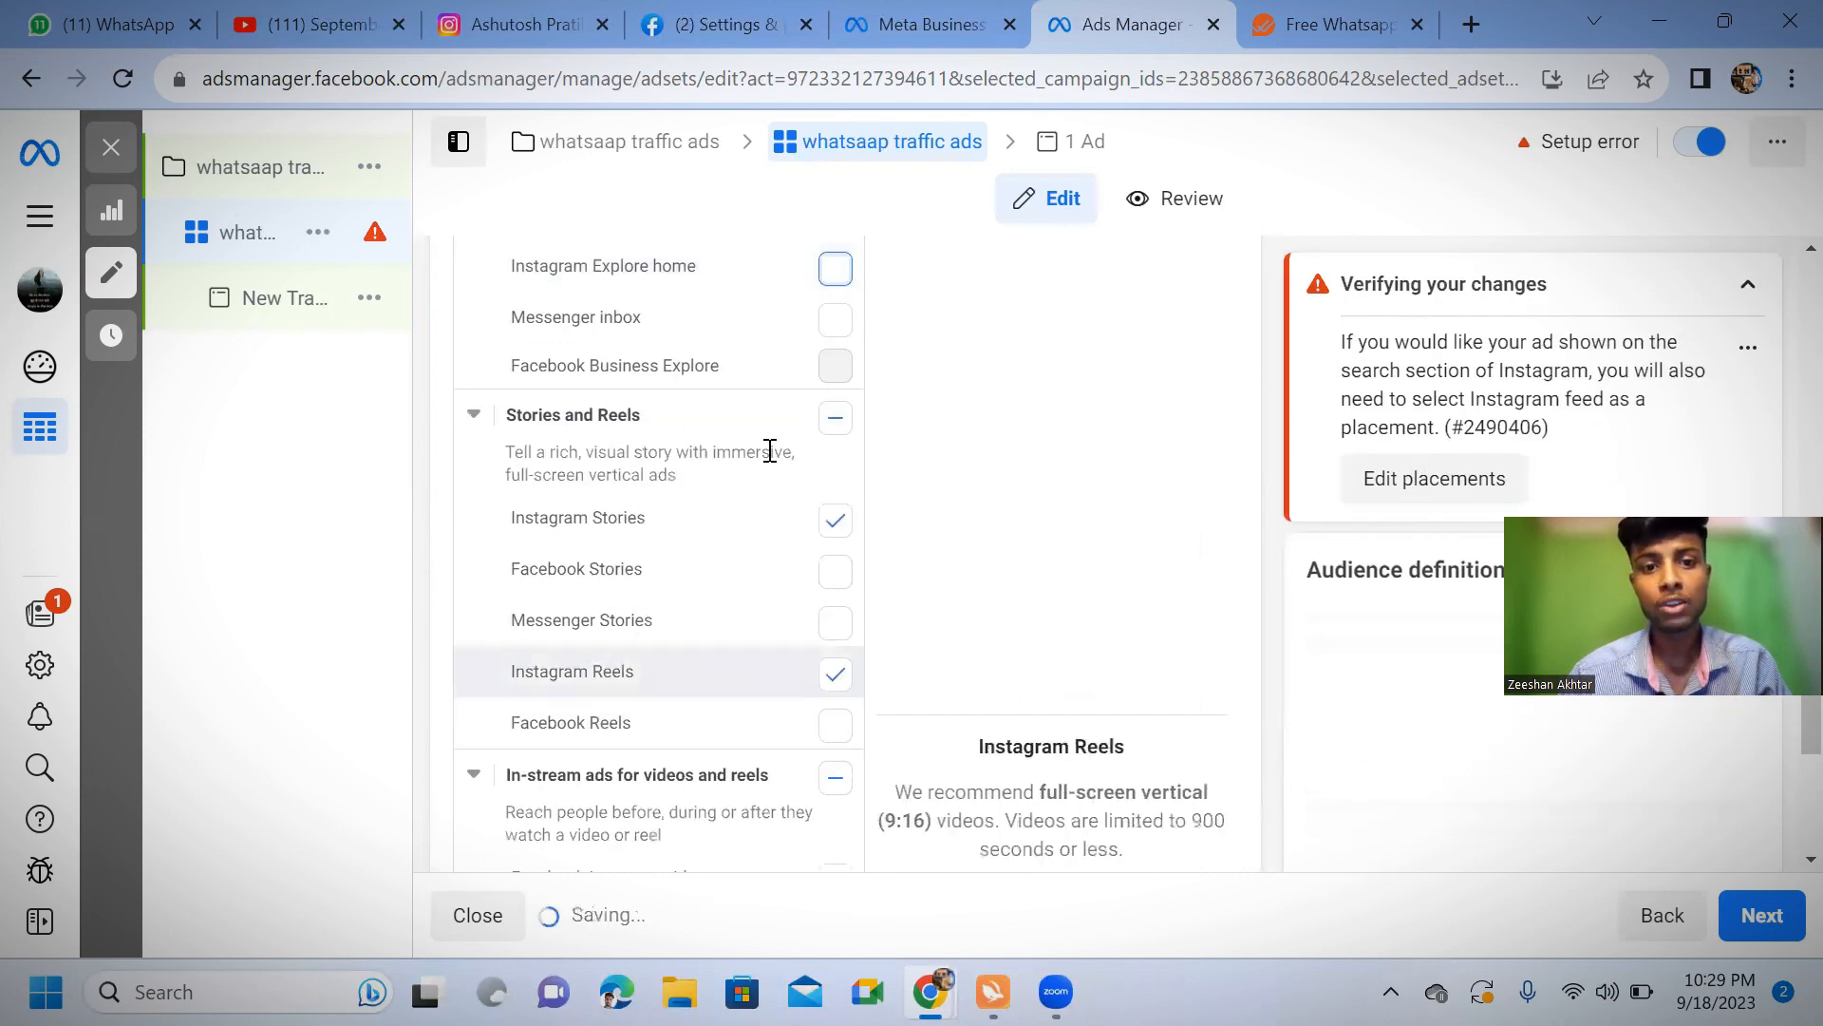
{"action": "scroll", "coordinate": [815, 796], "scroll_direction": "down", "scroll_amount": 5}
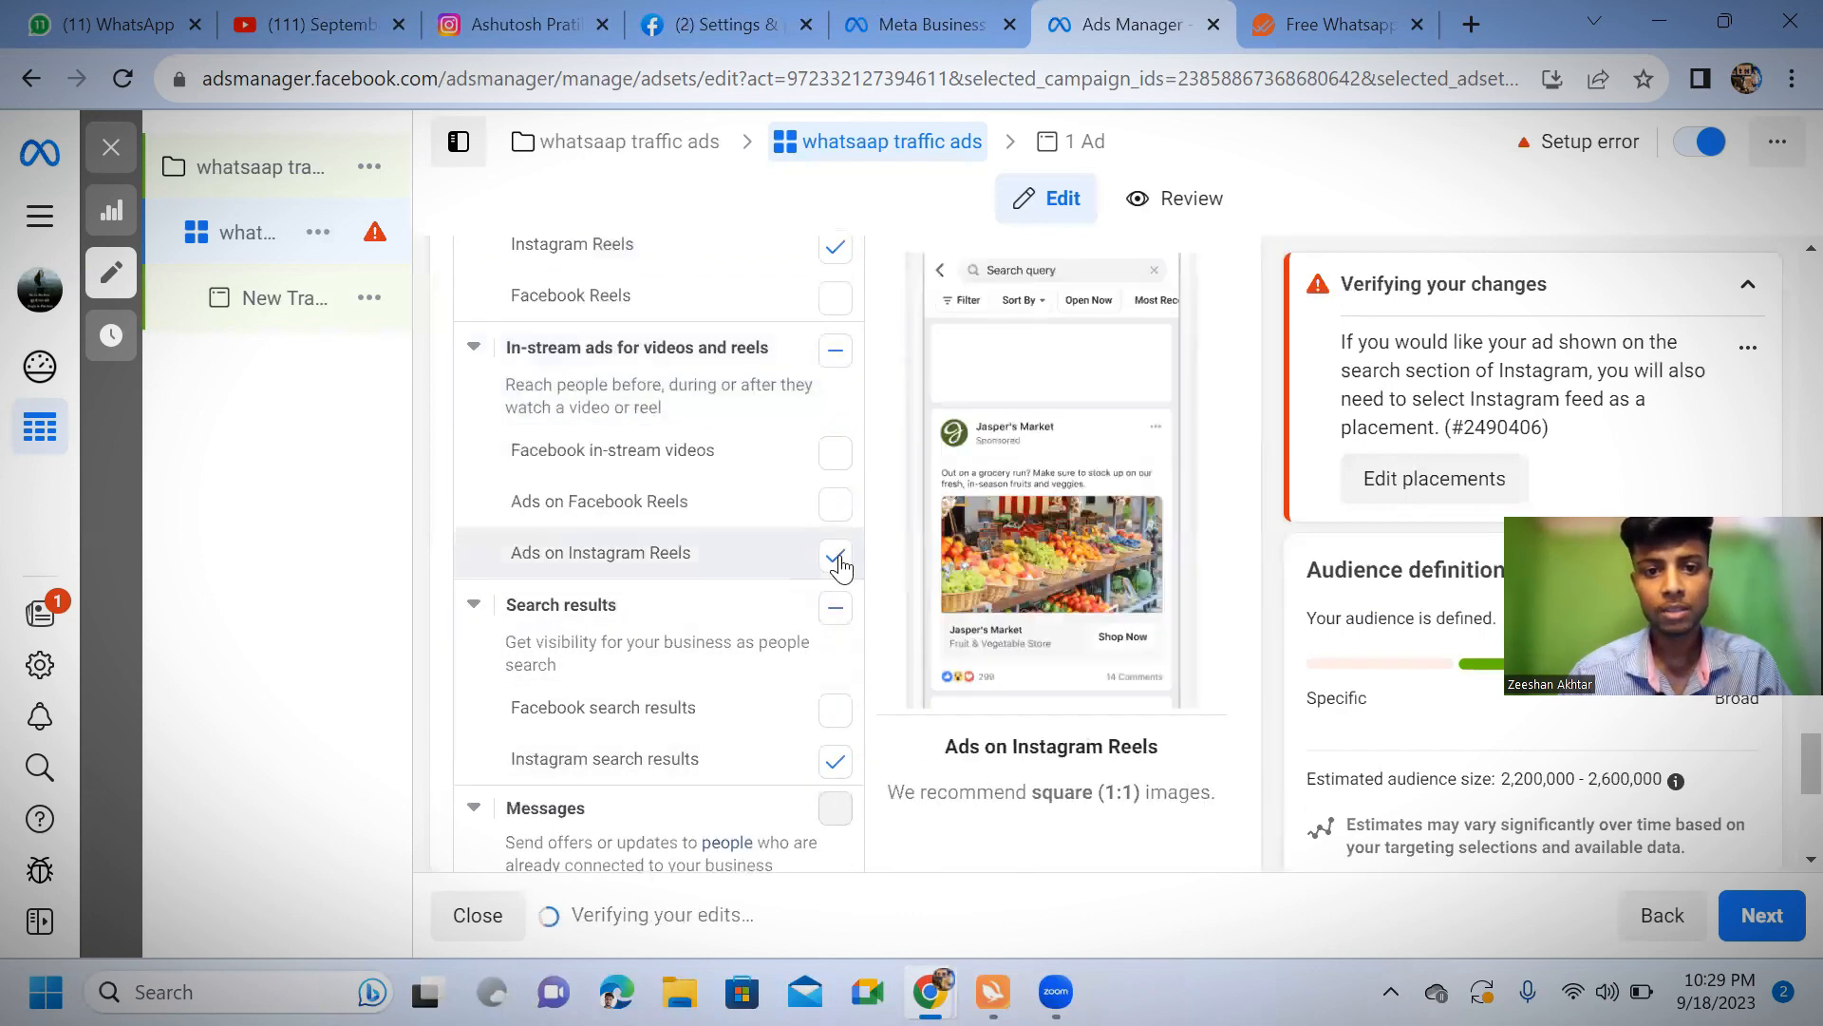
{"action": "left_click", "coordinate": [837, 610]}
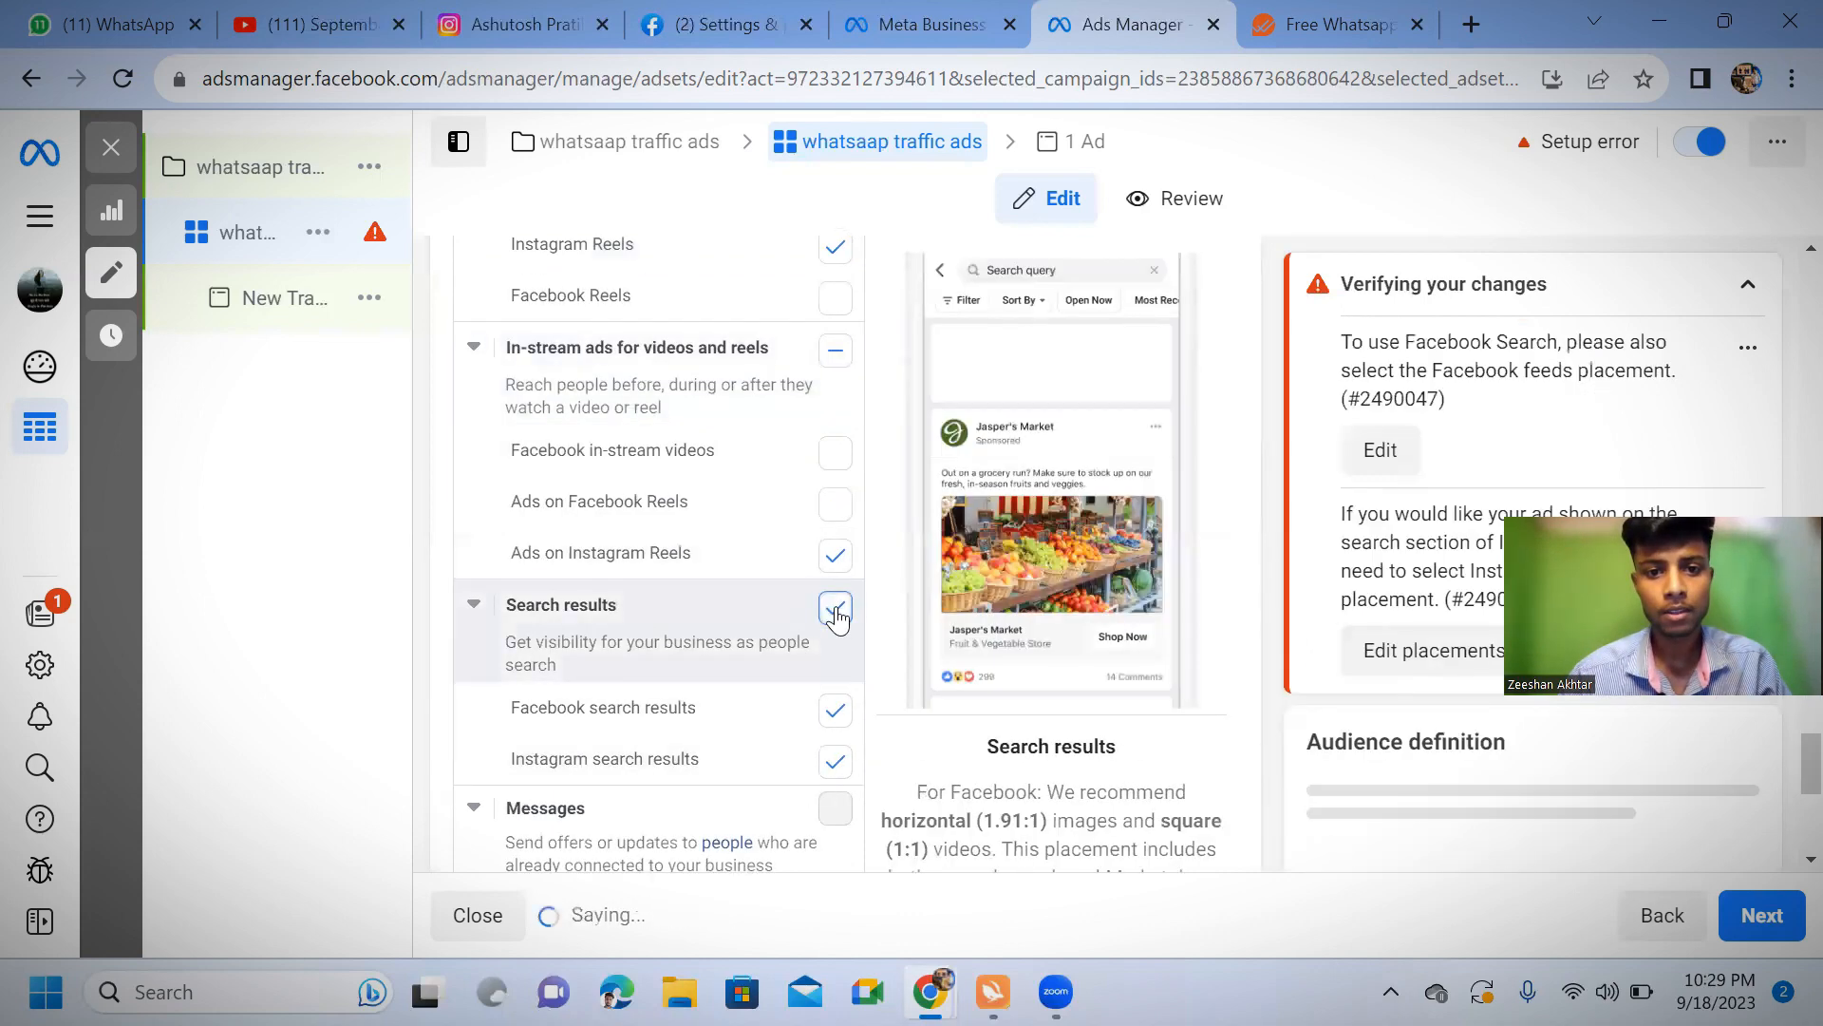
{"action": "left_click", "coordinate": [837, 610]}
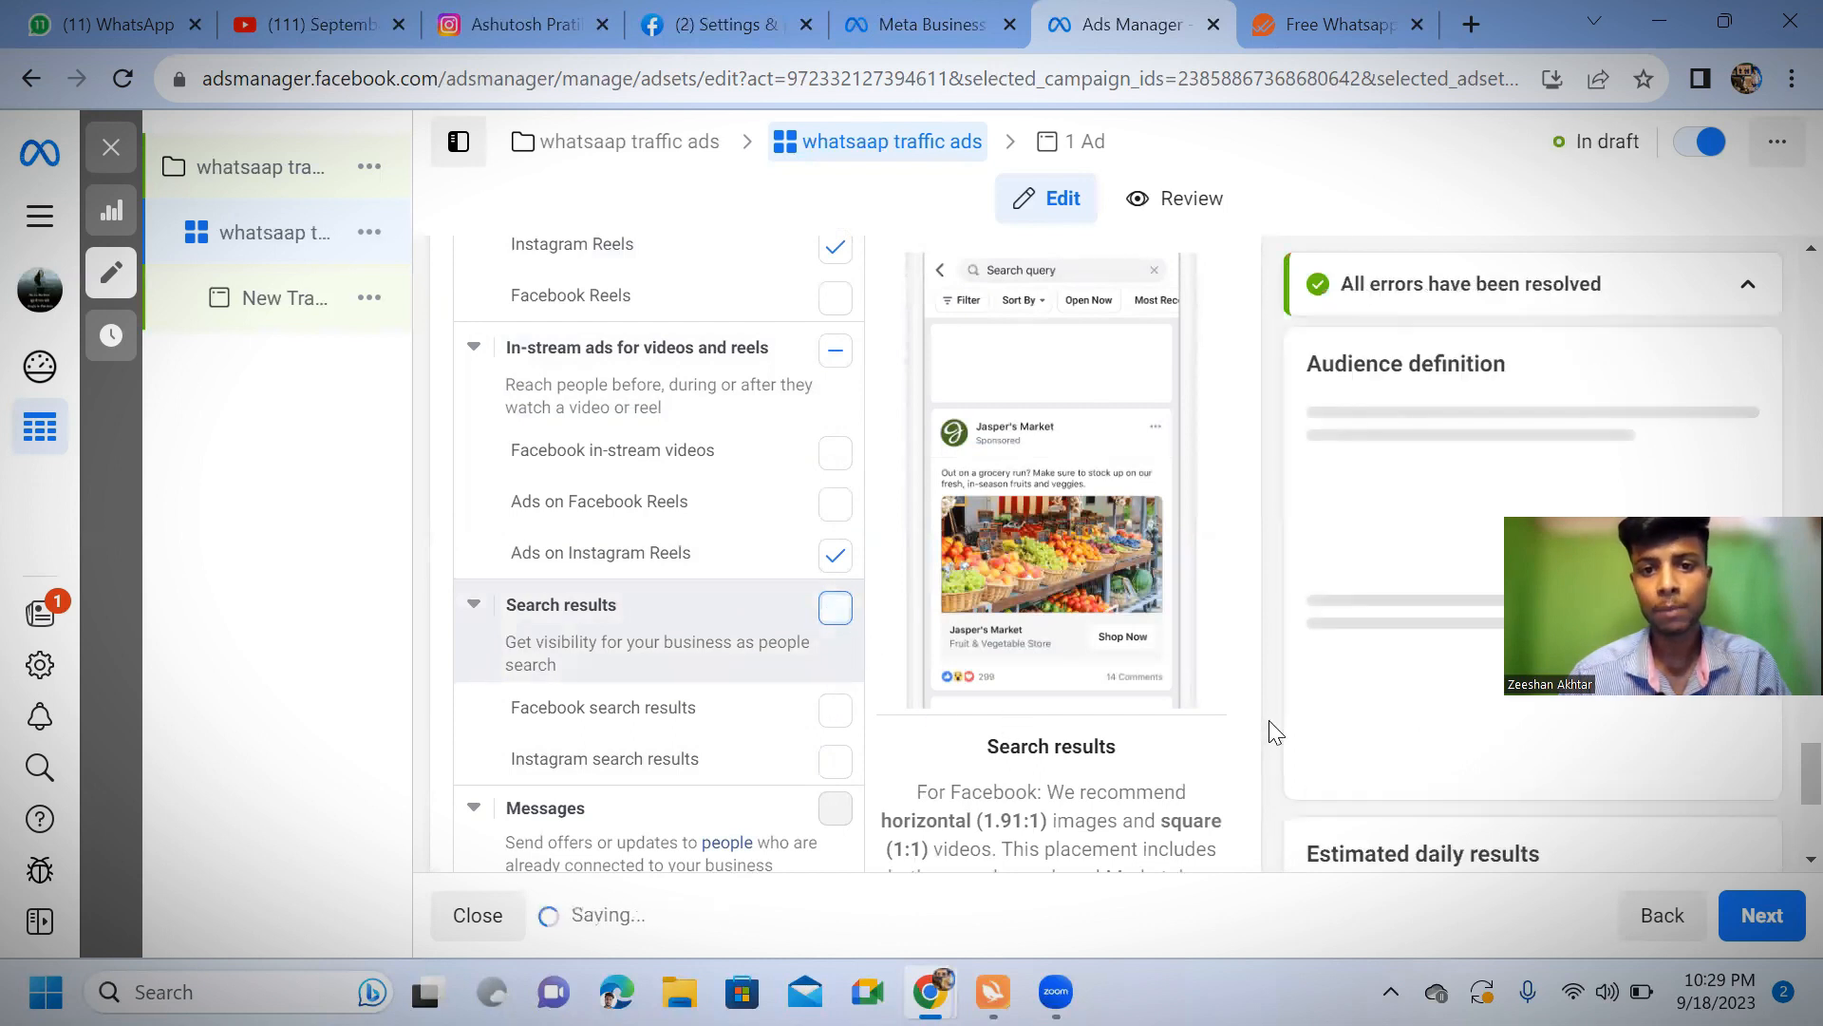
{"action": "left_click", "coordinate": [1761, 915]}
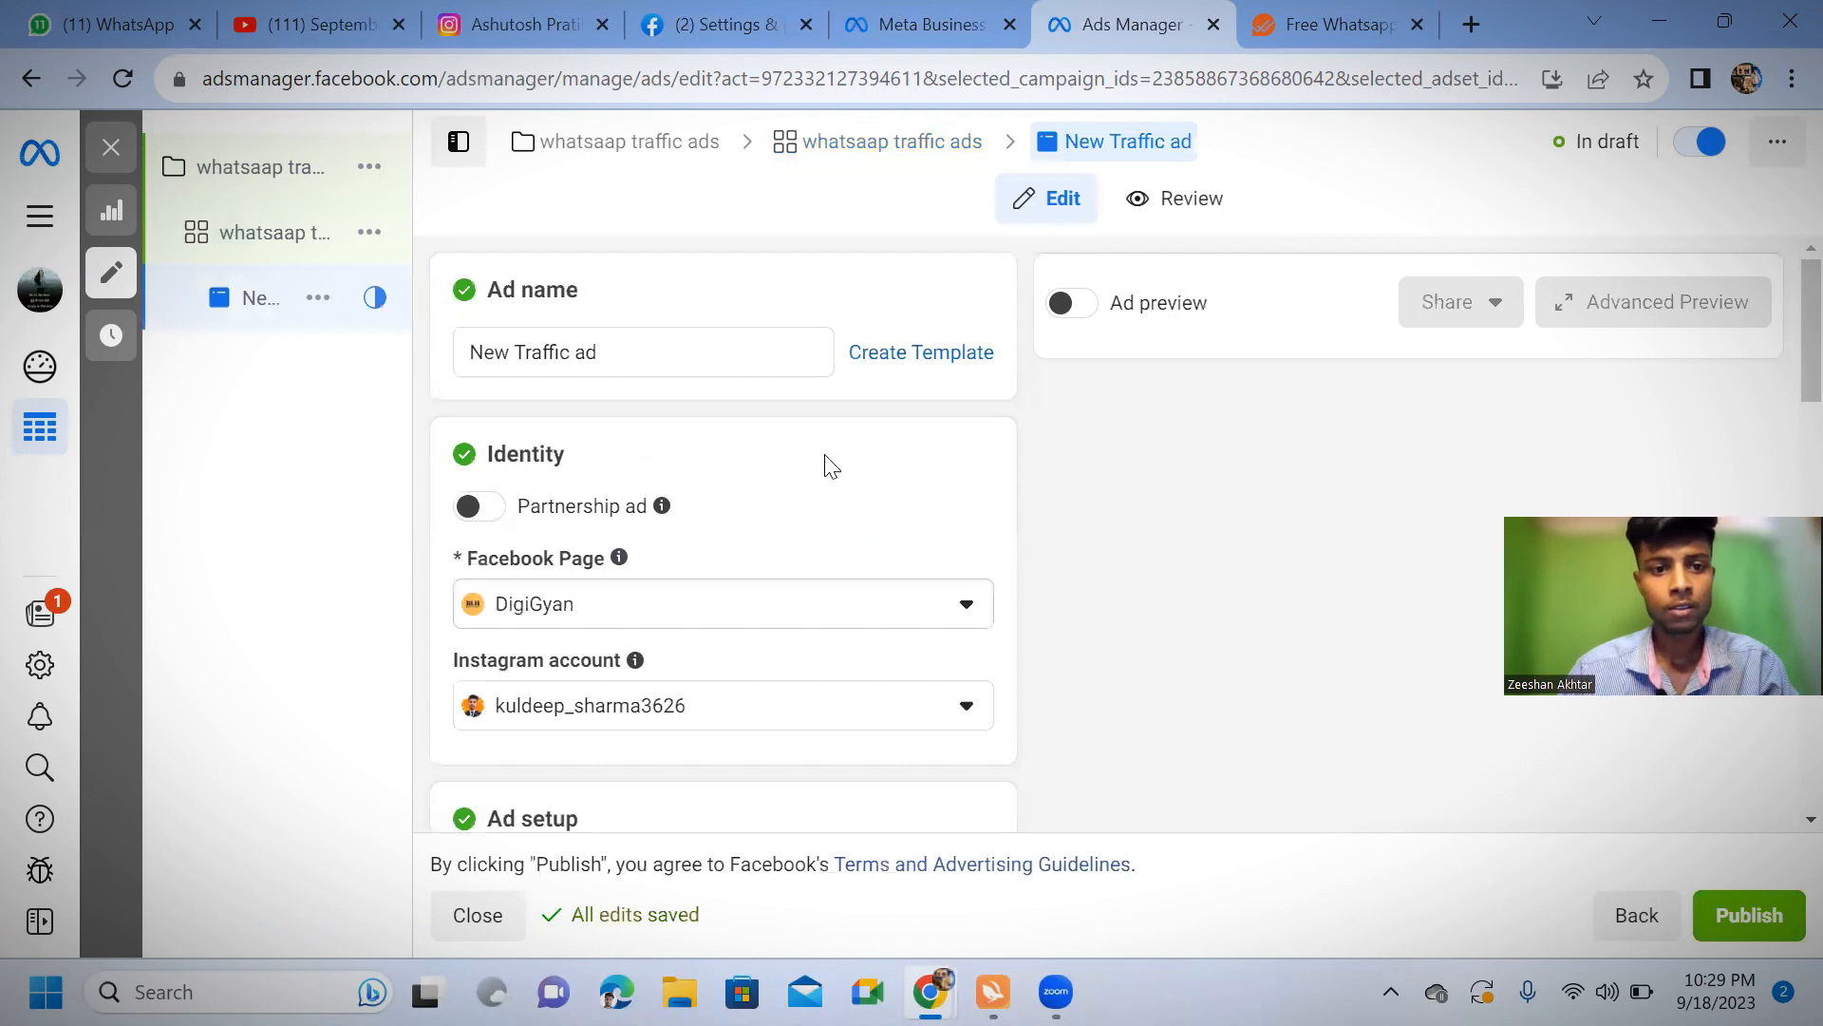
{"action": "scroll", "coordinate": [646, 475], "scroll_direction": "down", "scroll_amount": 10}
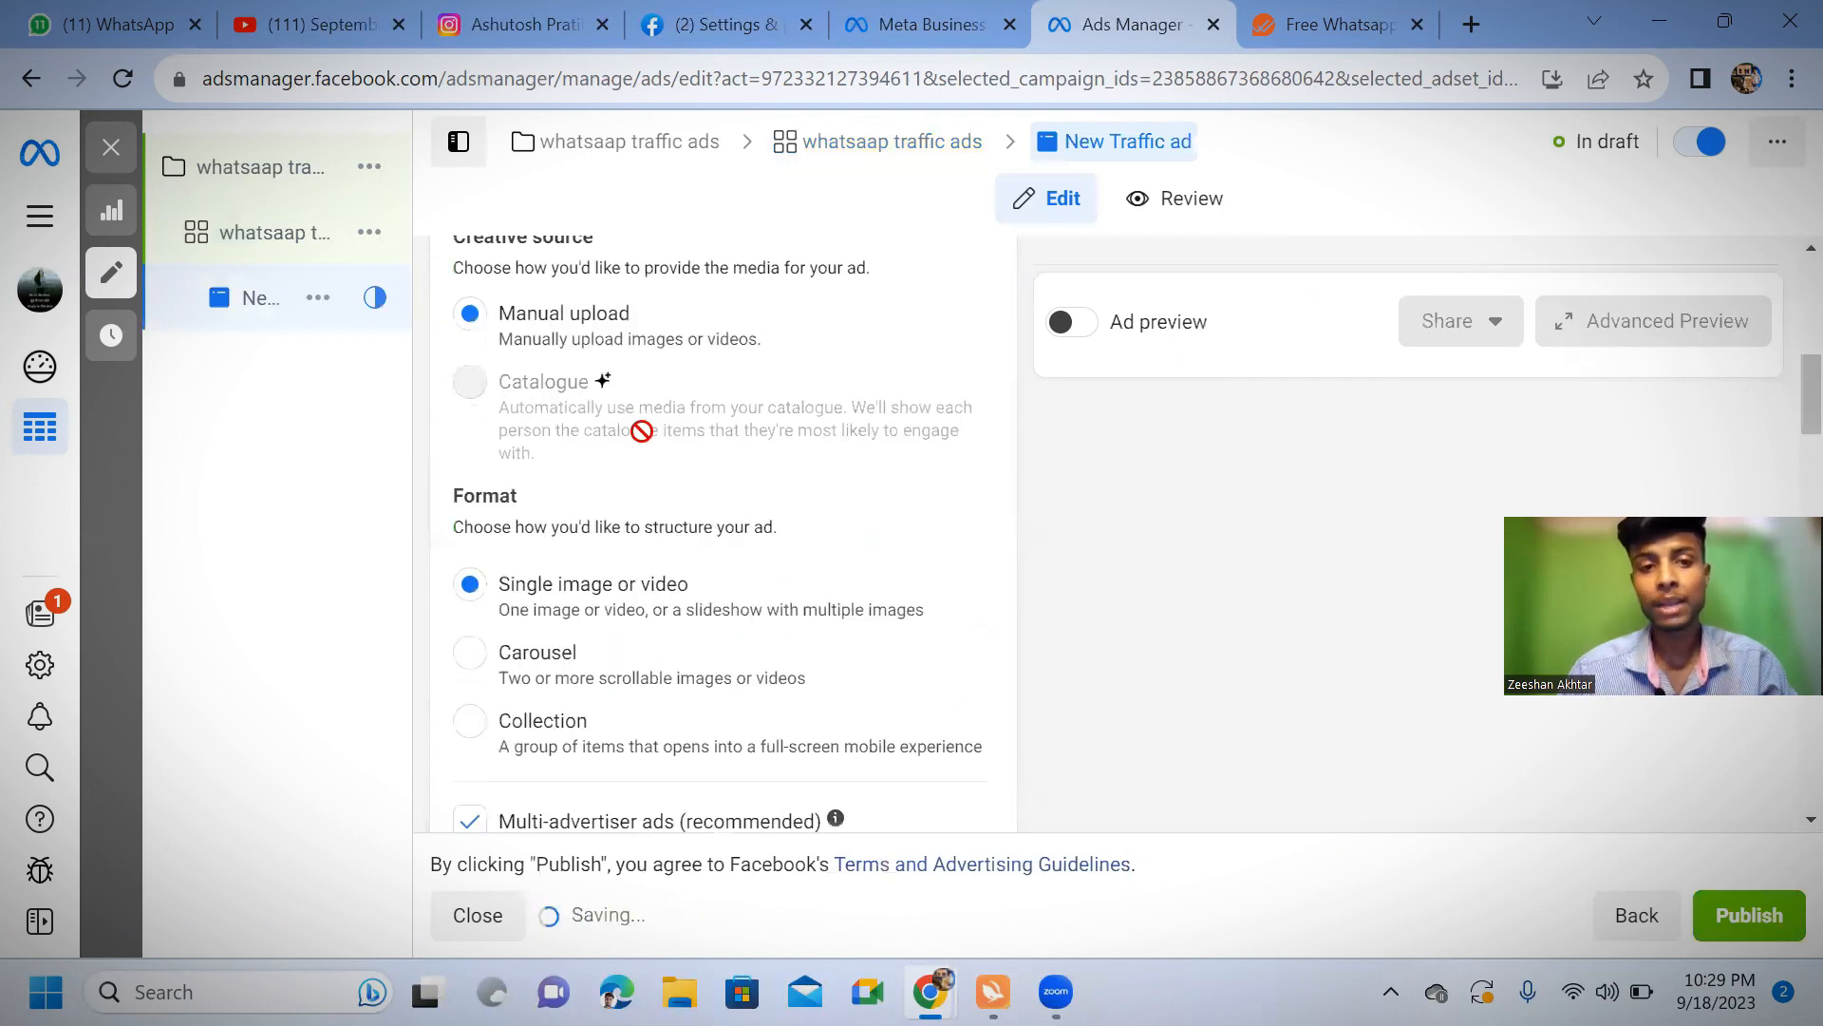
{"action": "scroll", "coordinate": [617, 759], "scroll_direction": "down", "scroll_amount": 5}
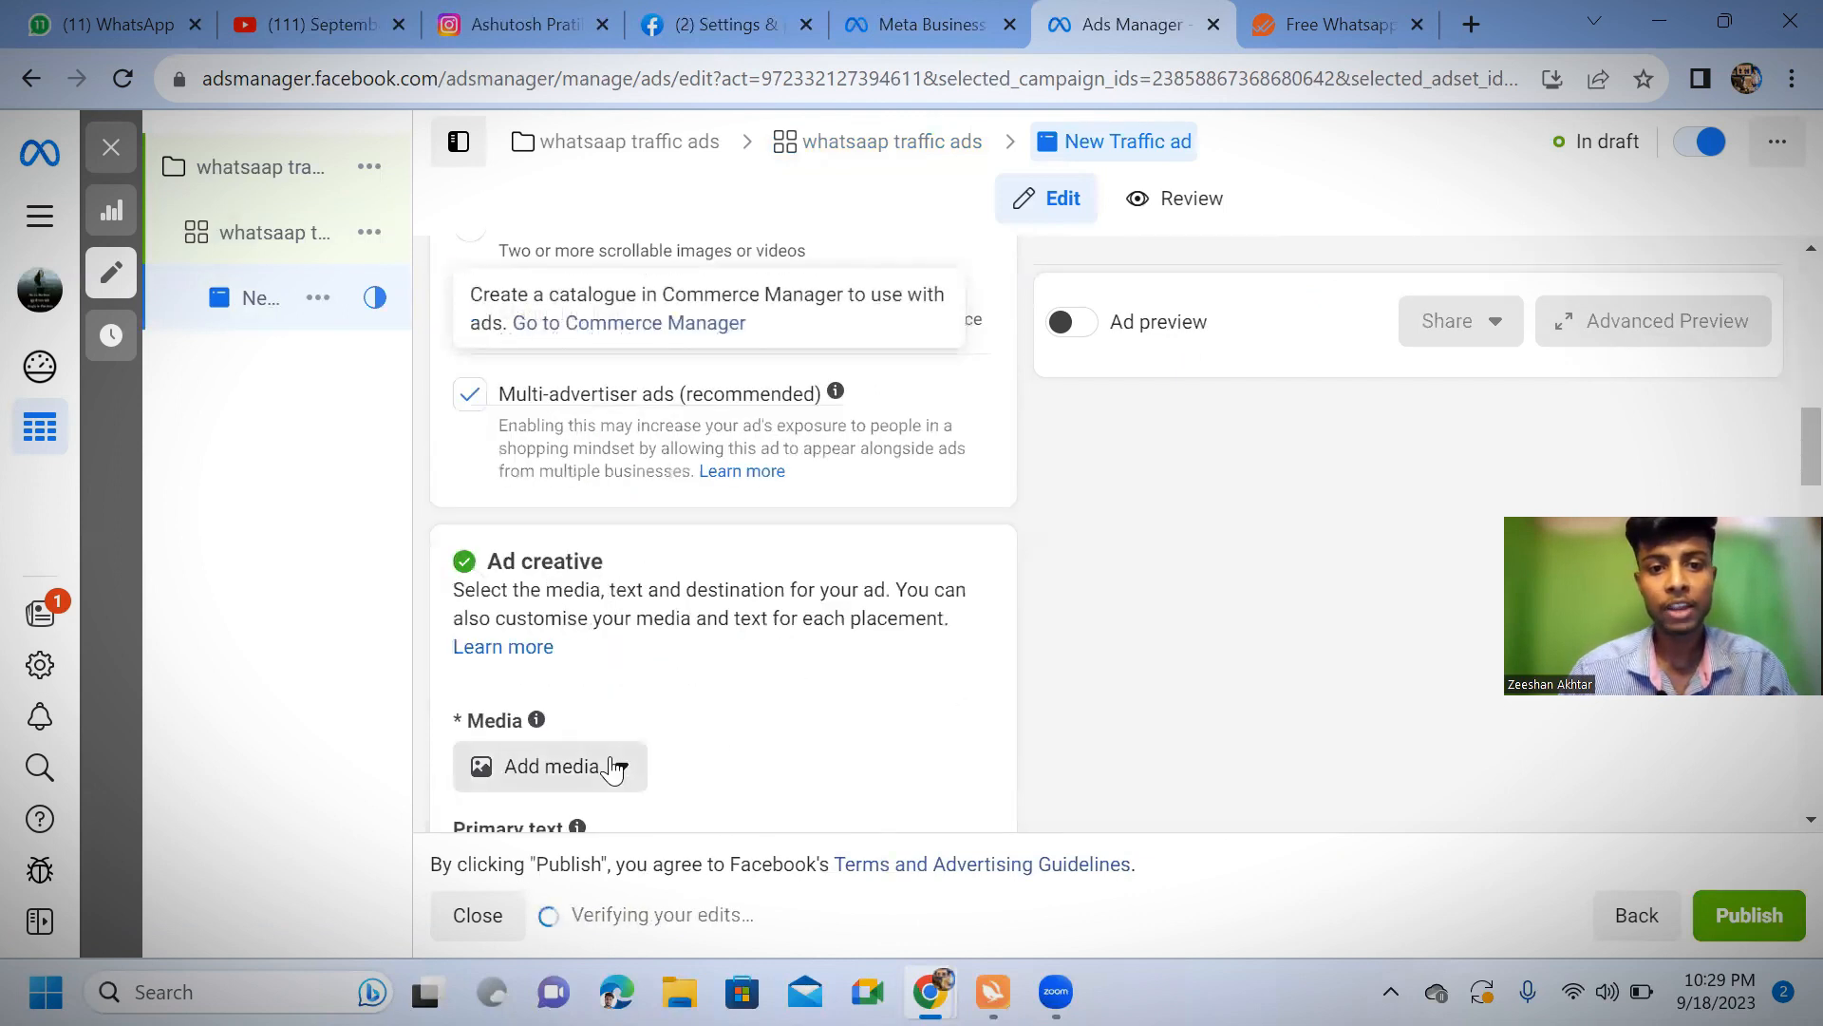
{"action": "scroll", "coordinate": [568, 750], "scroll_direction": "down", "scroll_amount": 3}
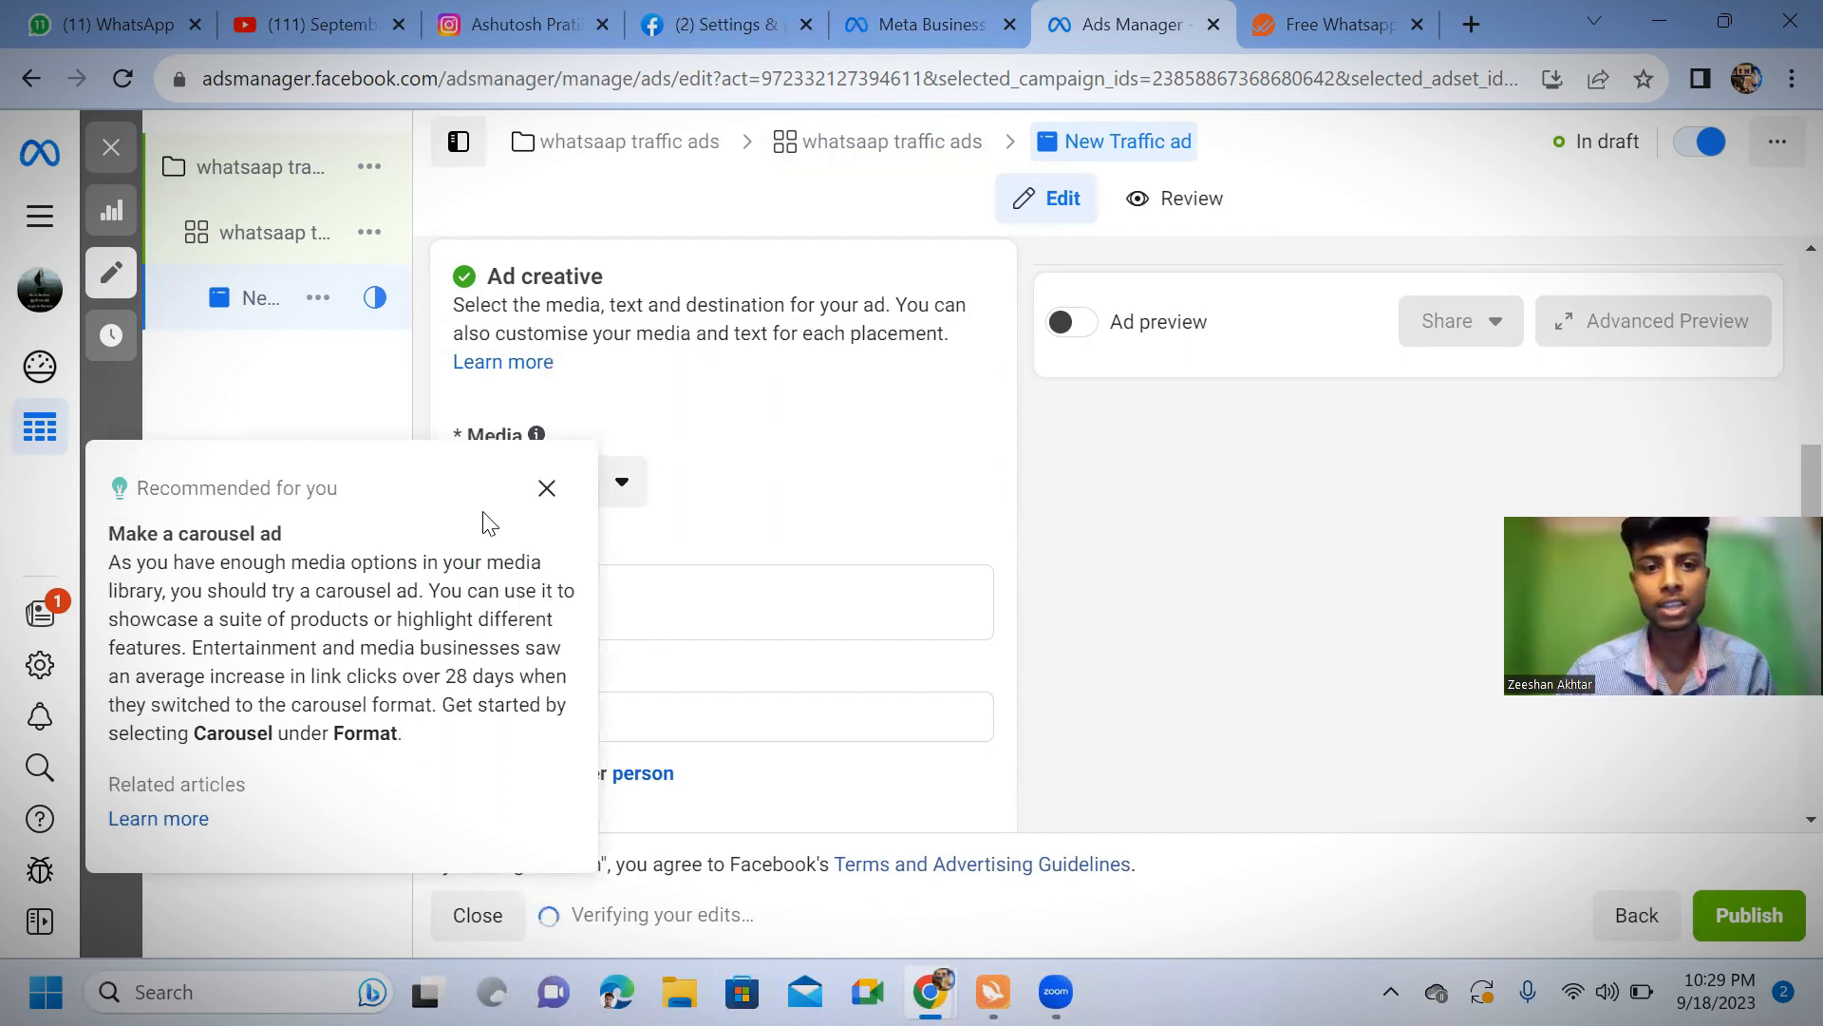
{"action": "left_click", "coordinate": [546, 488]}
{"action": "scroll", "coordinate": [540, 564], "scroll_direction": "down", "scroll_amount": 8}
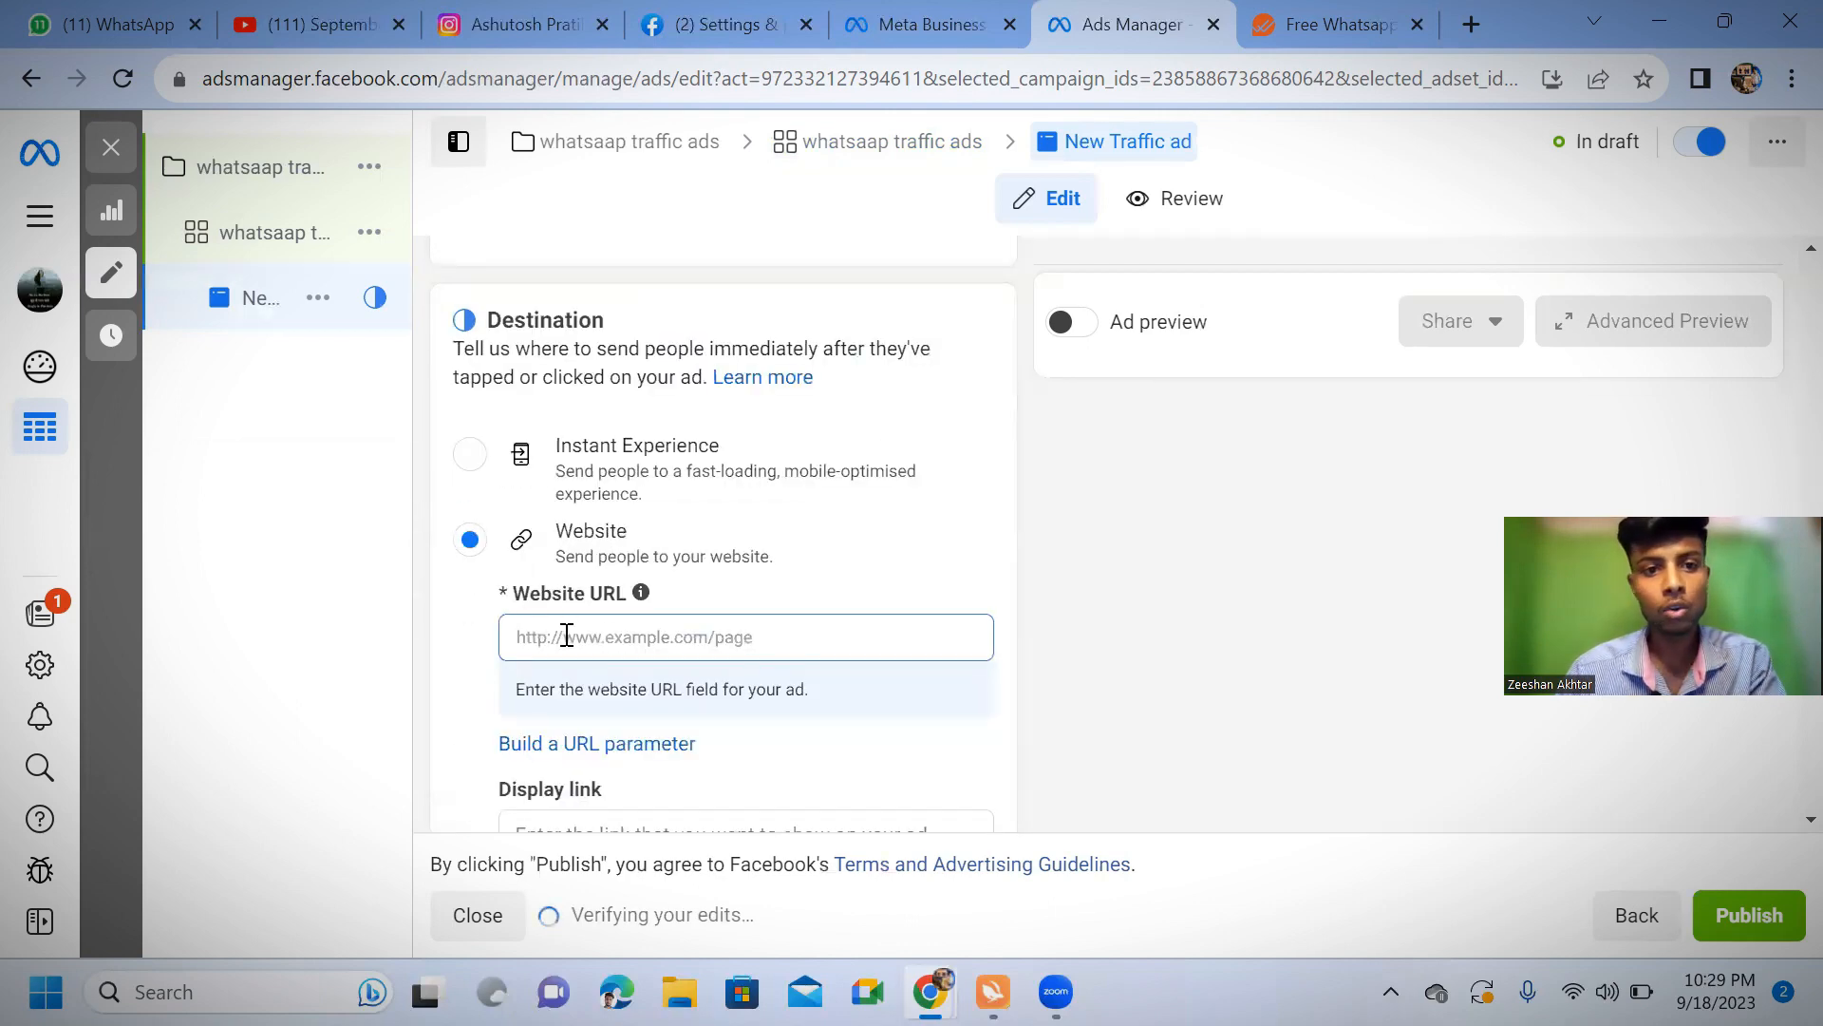
{"action": "scroll", "coordinate": [567, 635], "scroll_direction": "down", "scroll_amount": 4}
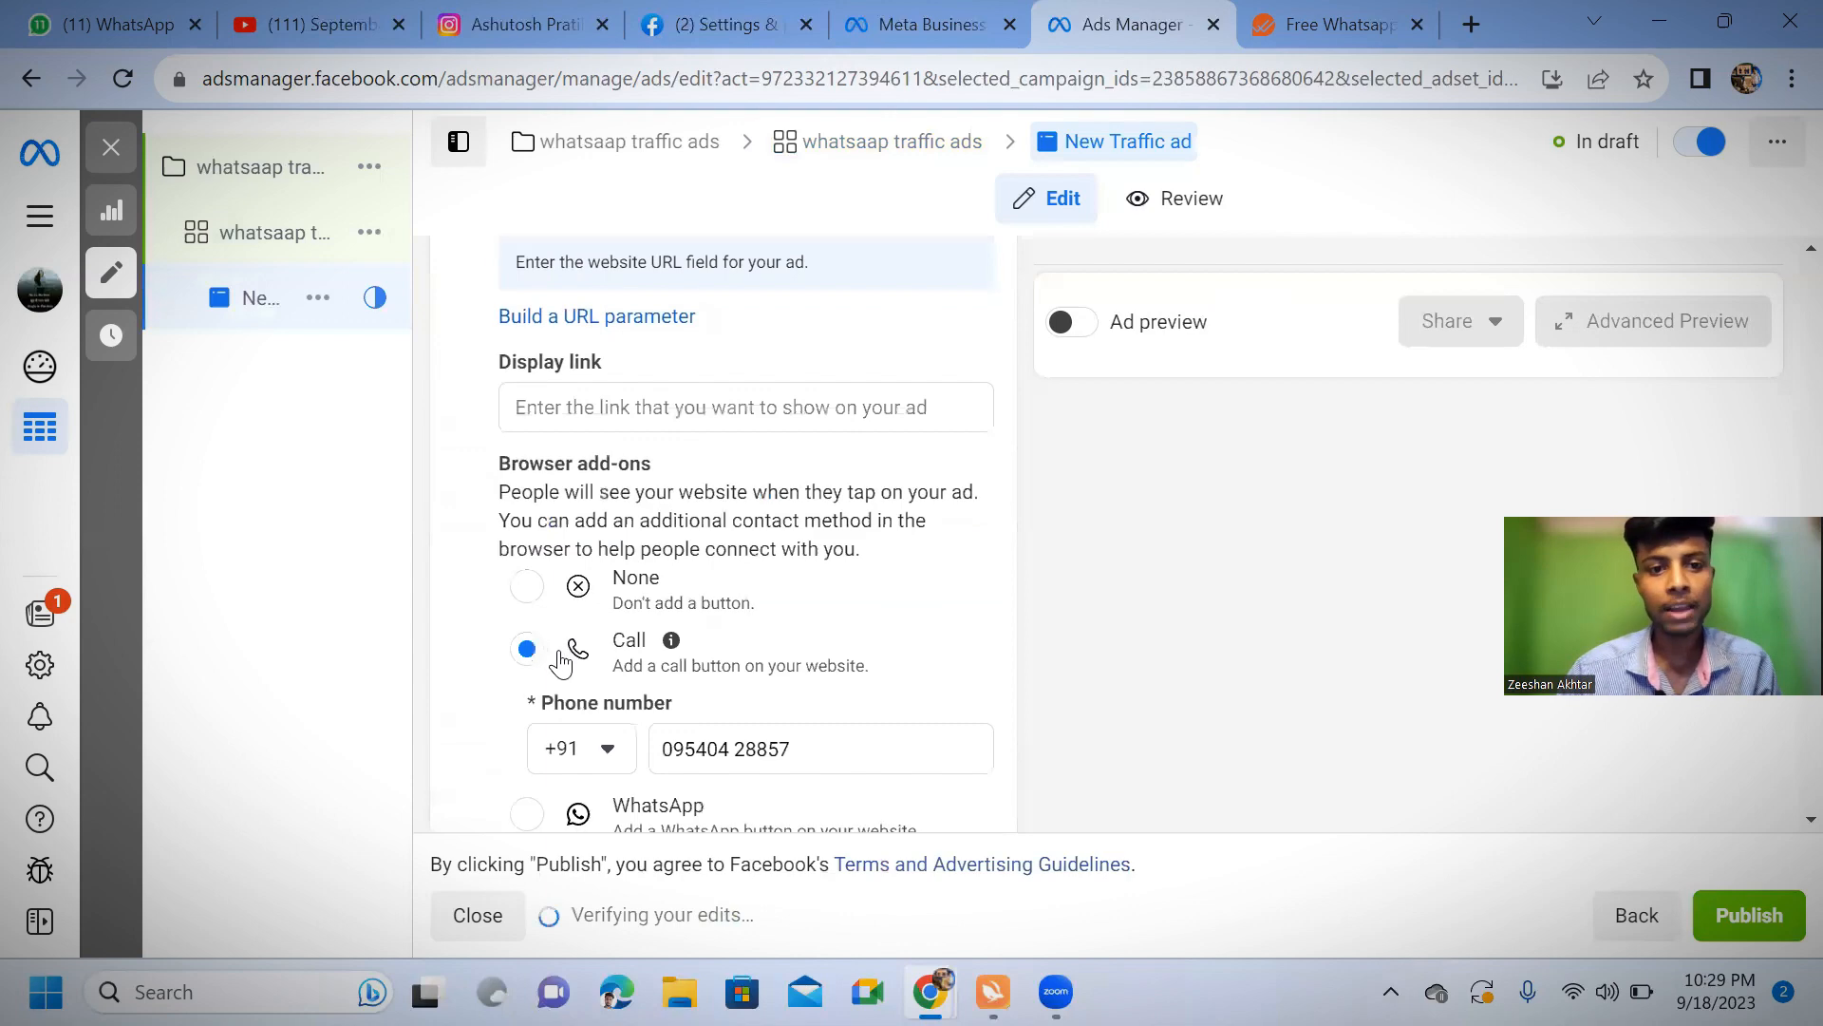
{"action": "right_click", "coordinate": [571, 407]}
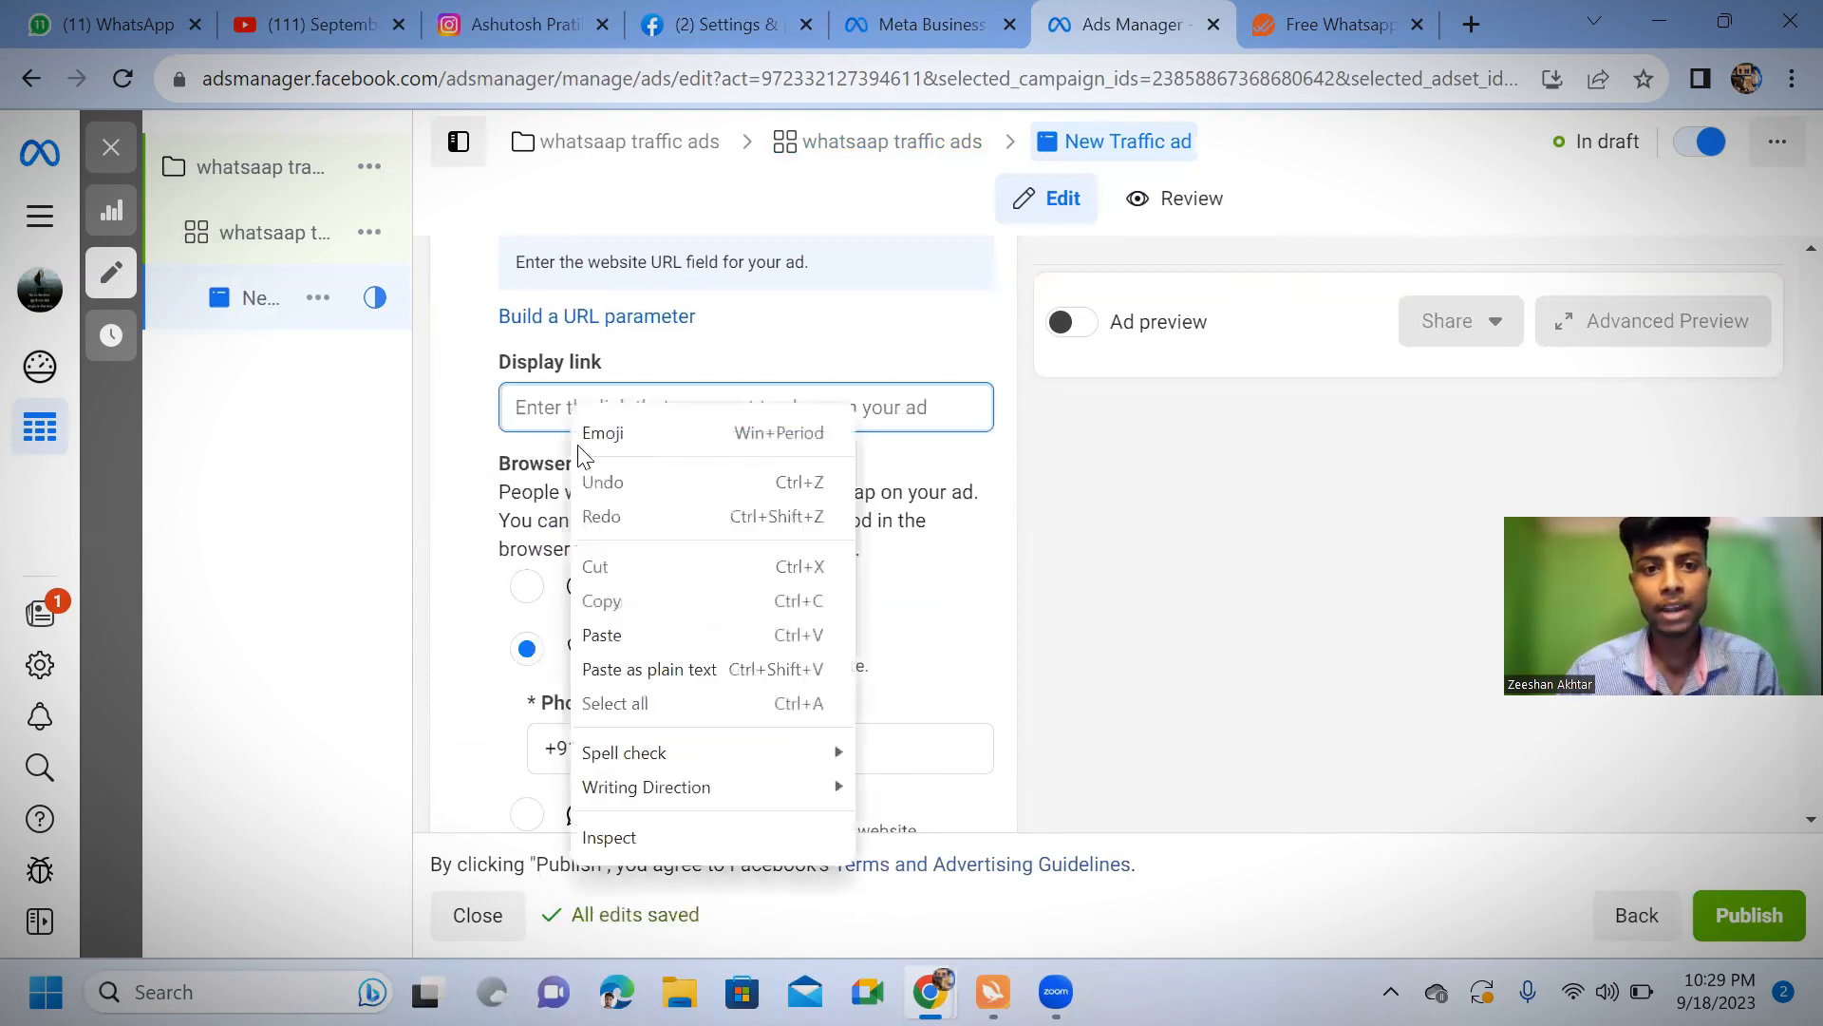
{"action": "left_click", "coordinate": [636, 638]}
{"action": "scroll", "coordinate": [633, 607], "scroll_direction": "up", "scroll_amount": 4}
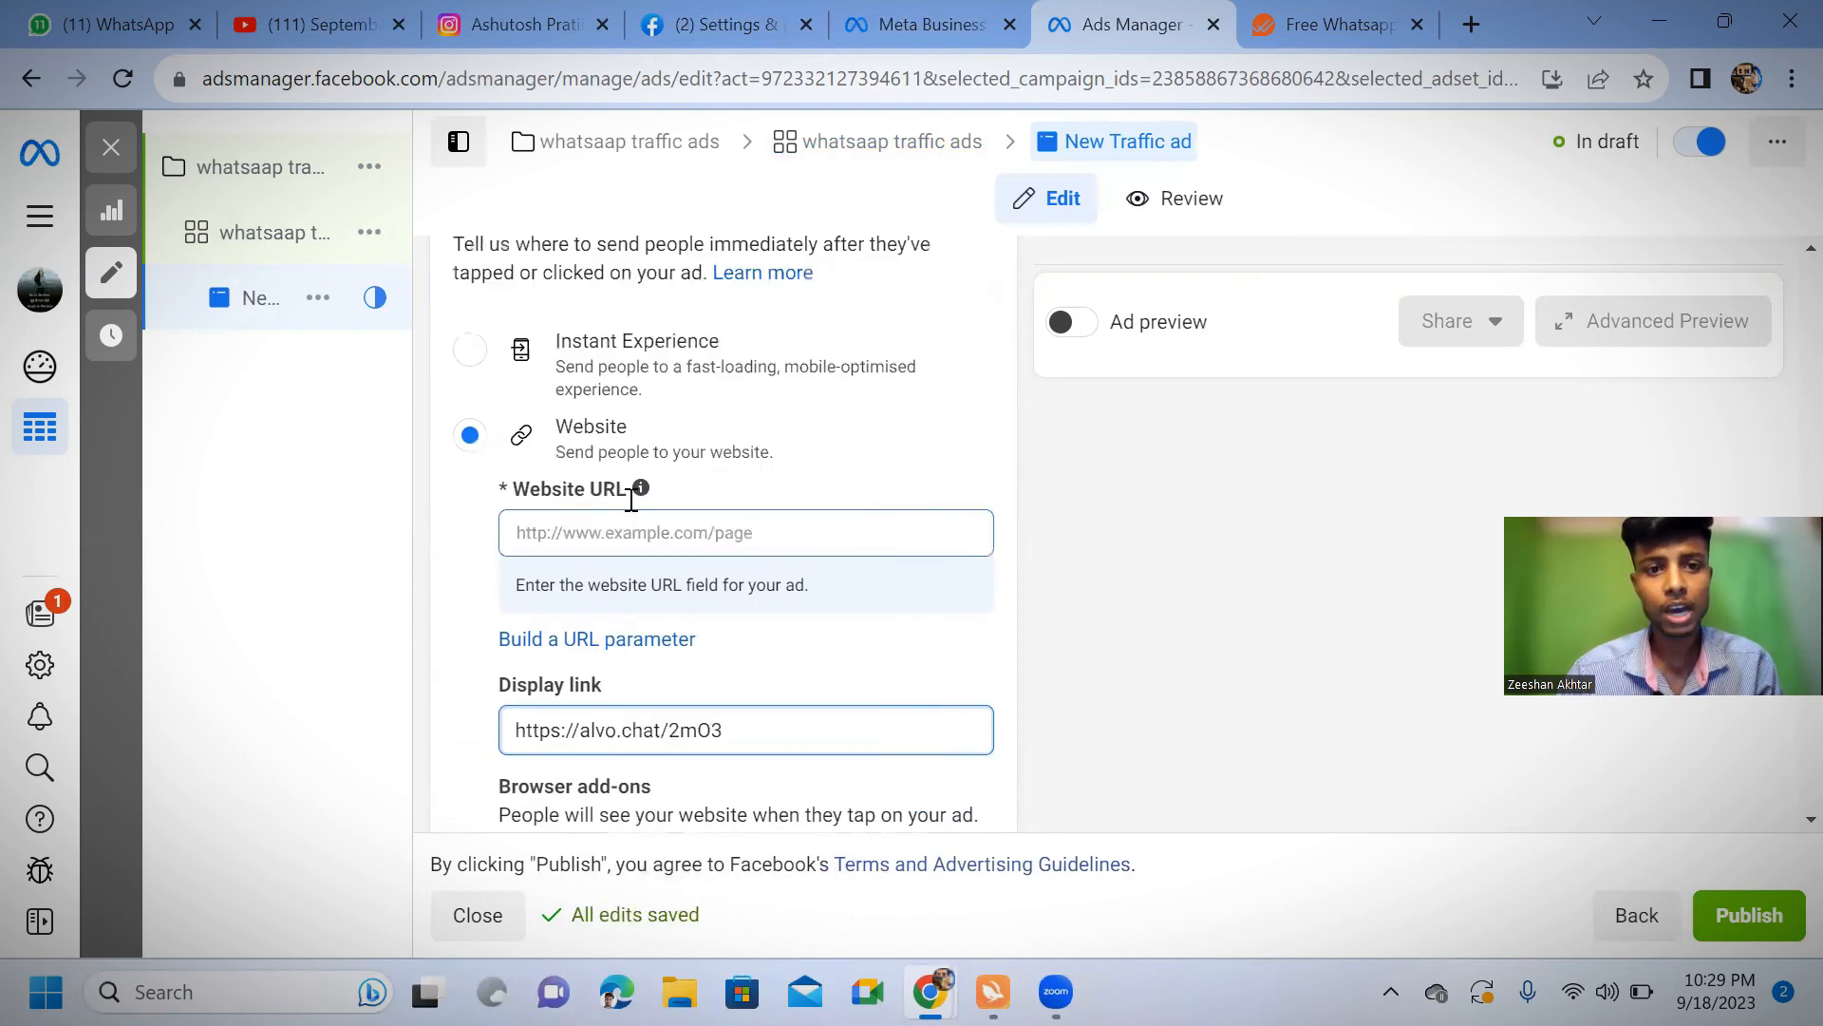
{"action": "left_click", "coordinate": [633, 635]}
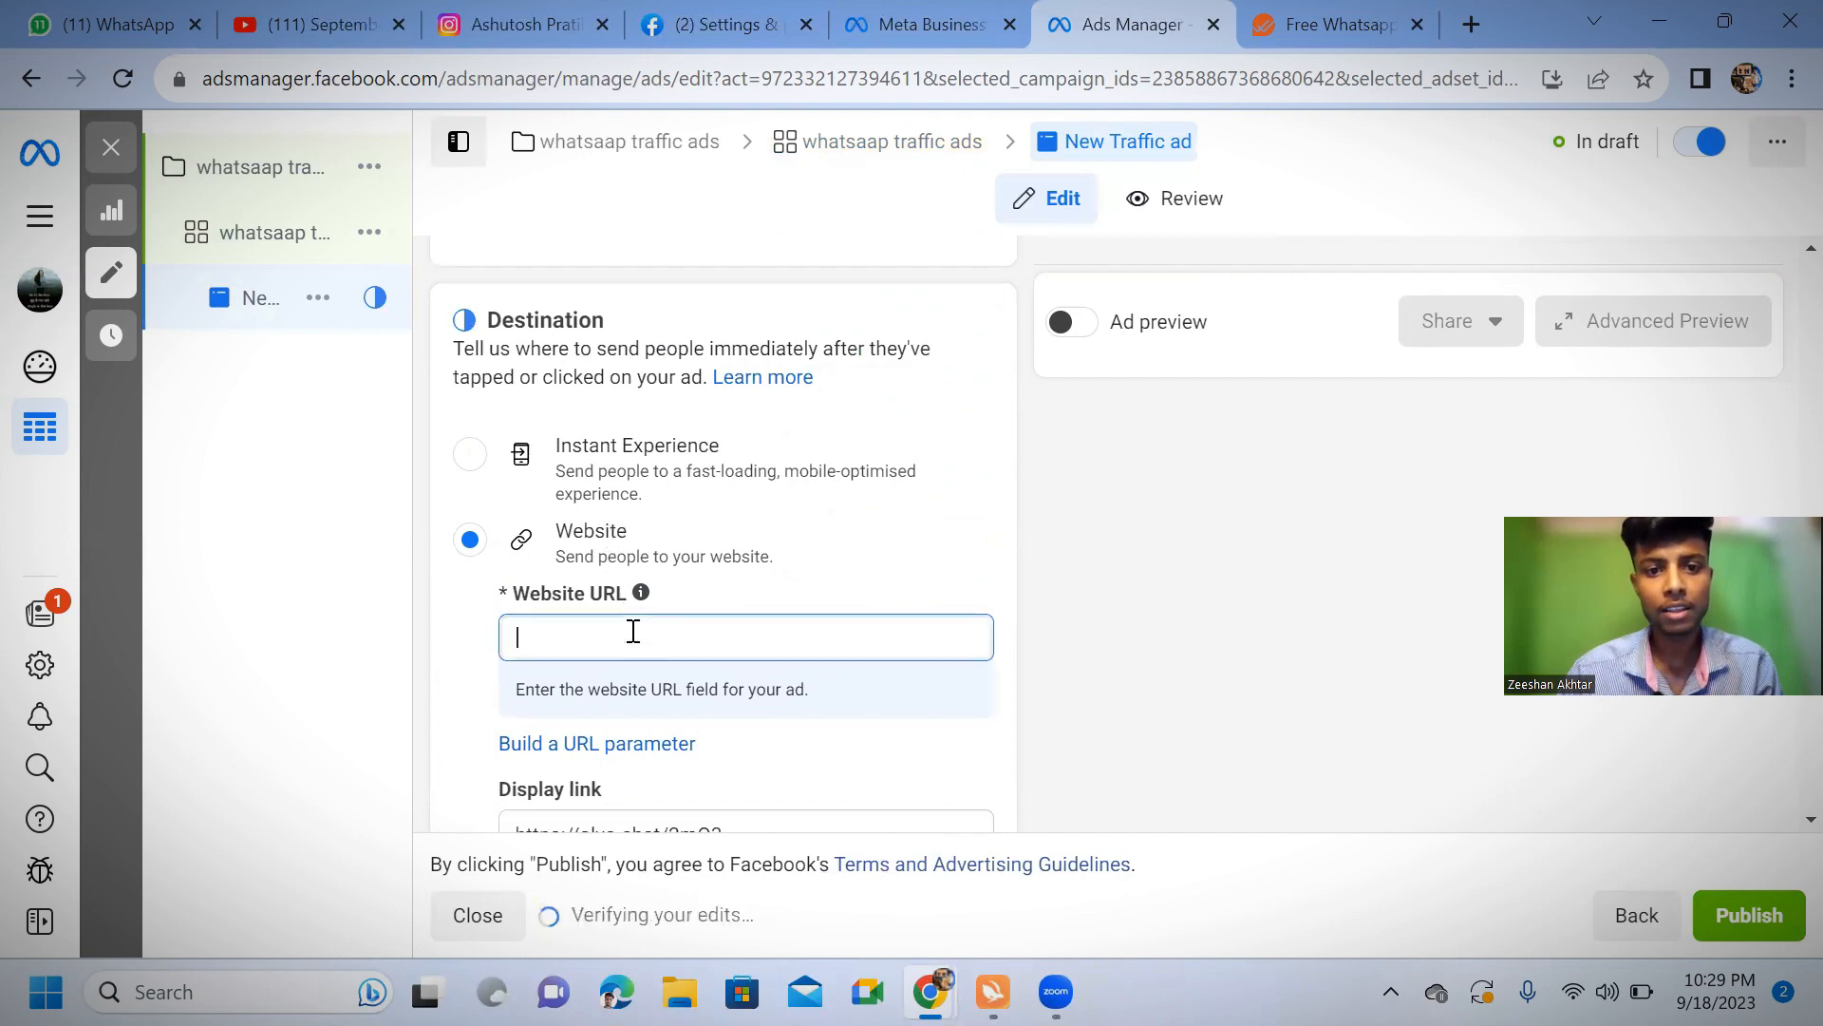
{"action": "right_click", "coordinate": [638, 627]}
{"action": "left_click", "coordinate": [661, 401]}
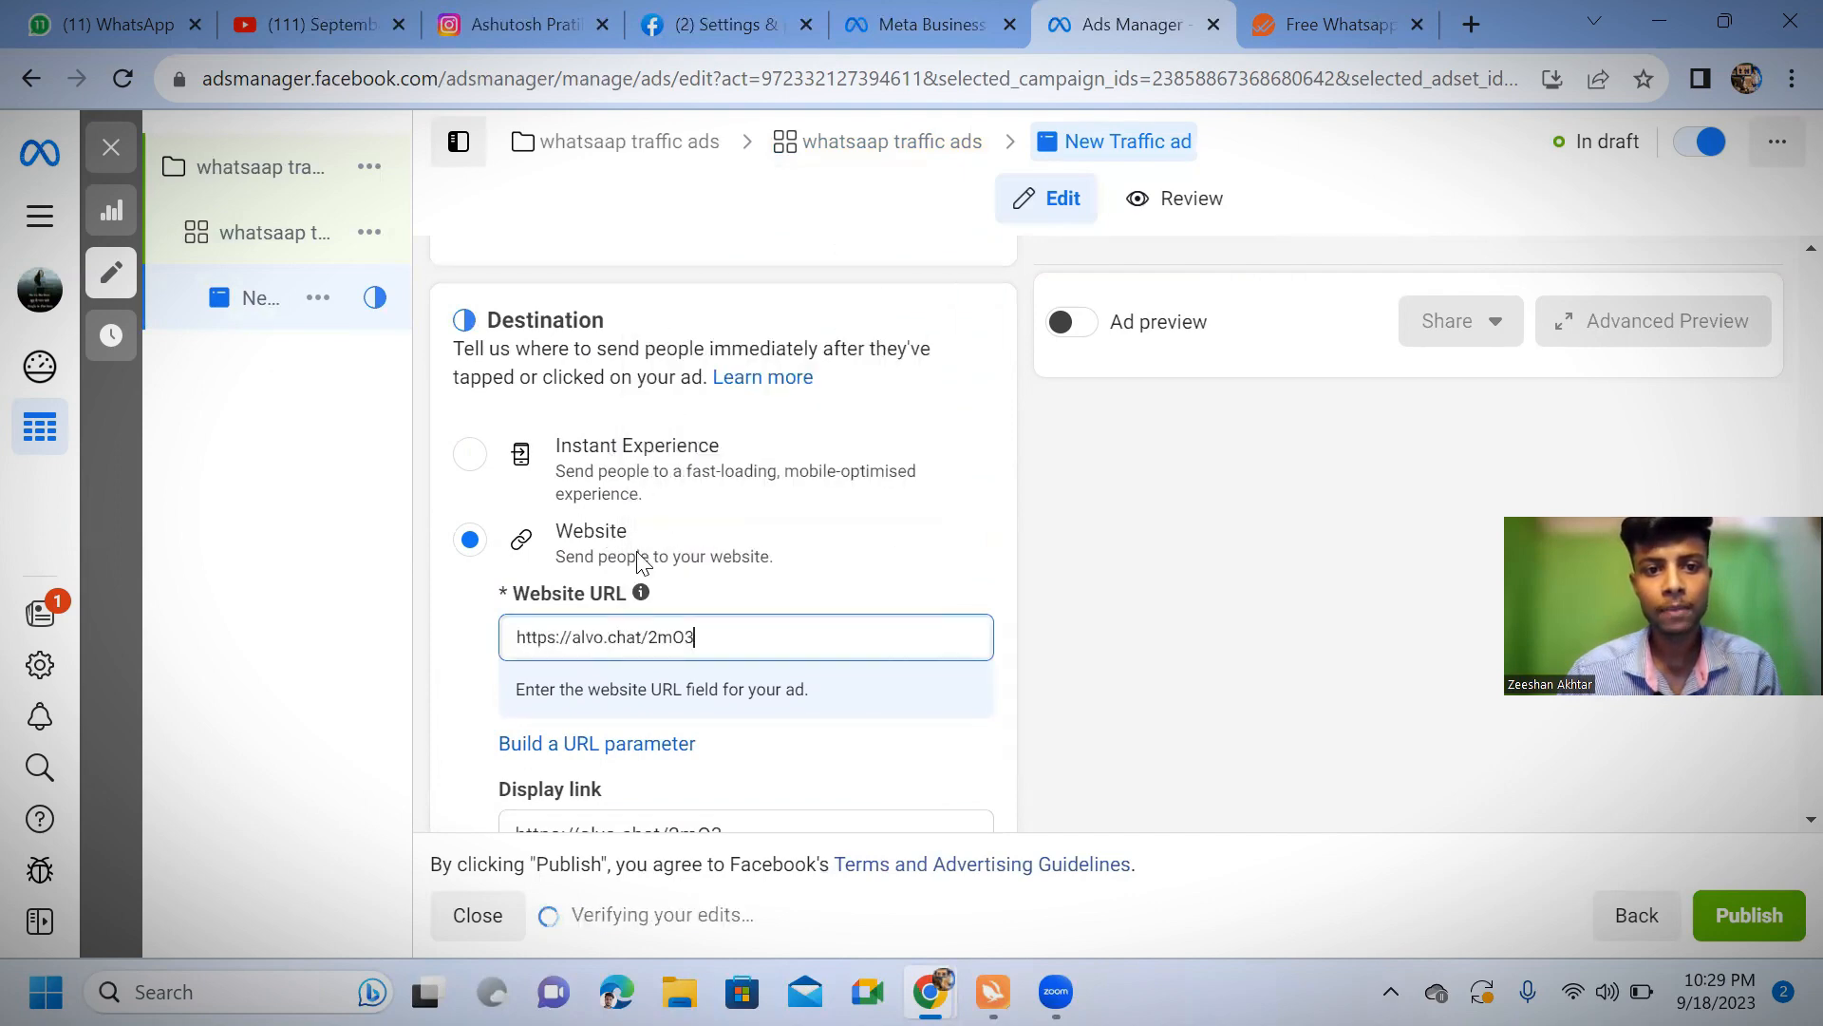
{"action": "scroll", "coordinate": [633, 560], "scroll_direction": "down", "scroll_amount": 10}
{"action": "scroll", "coordinate": [635, 619], "scroll_direction": "down", "scroll_amount": 2}
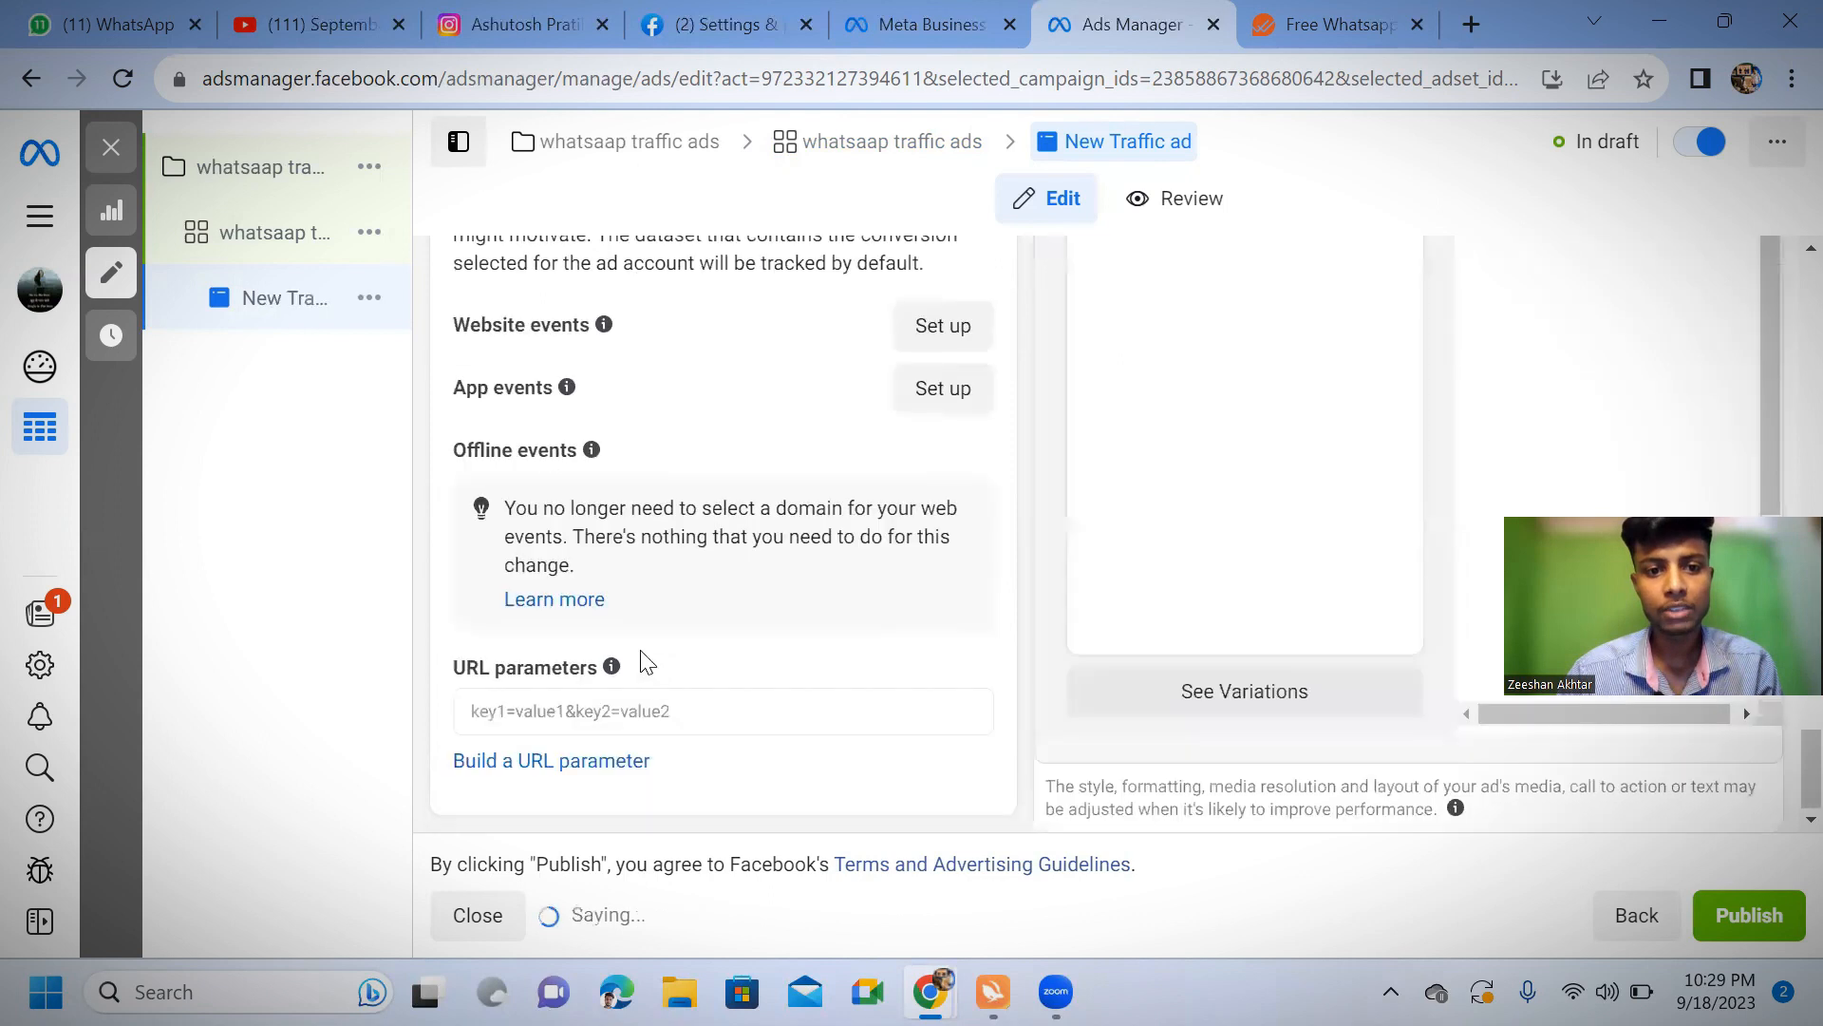
{"action": "left_click", "coordinate": [631, 708]}
{"action": "right_click", "coordinate": [631, 707]}
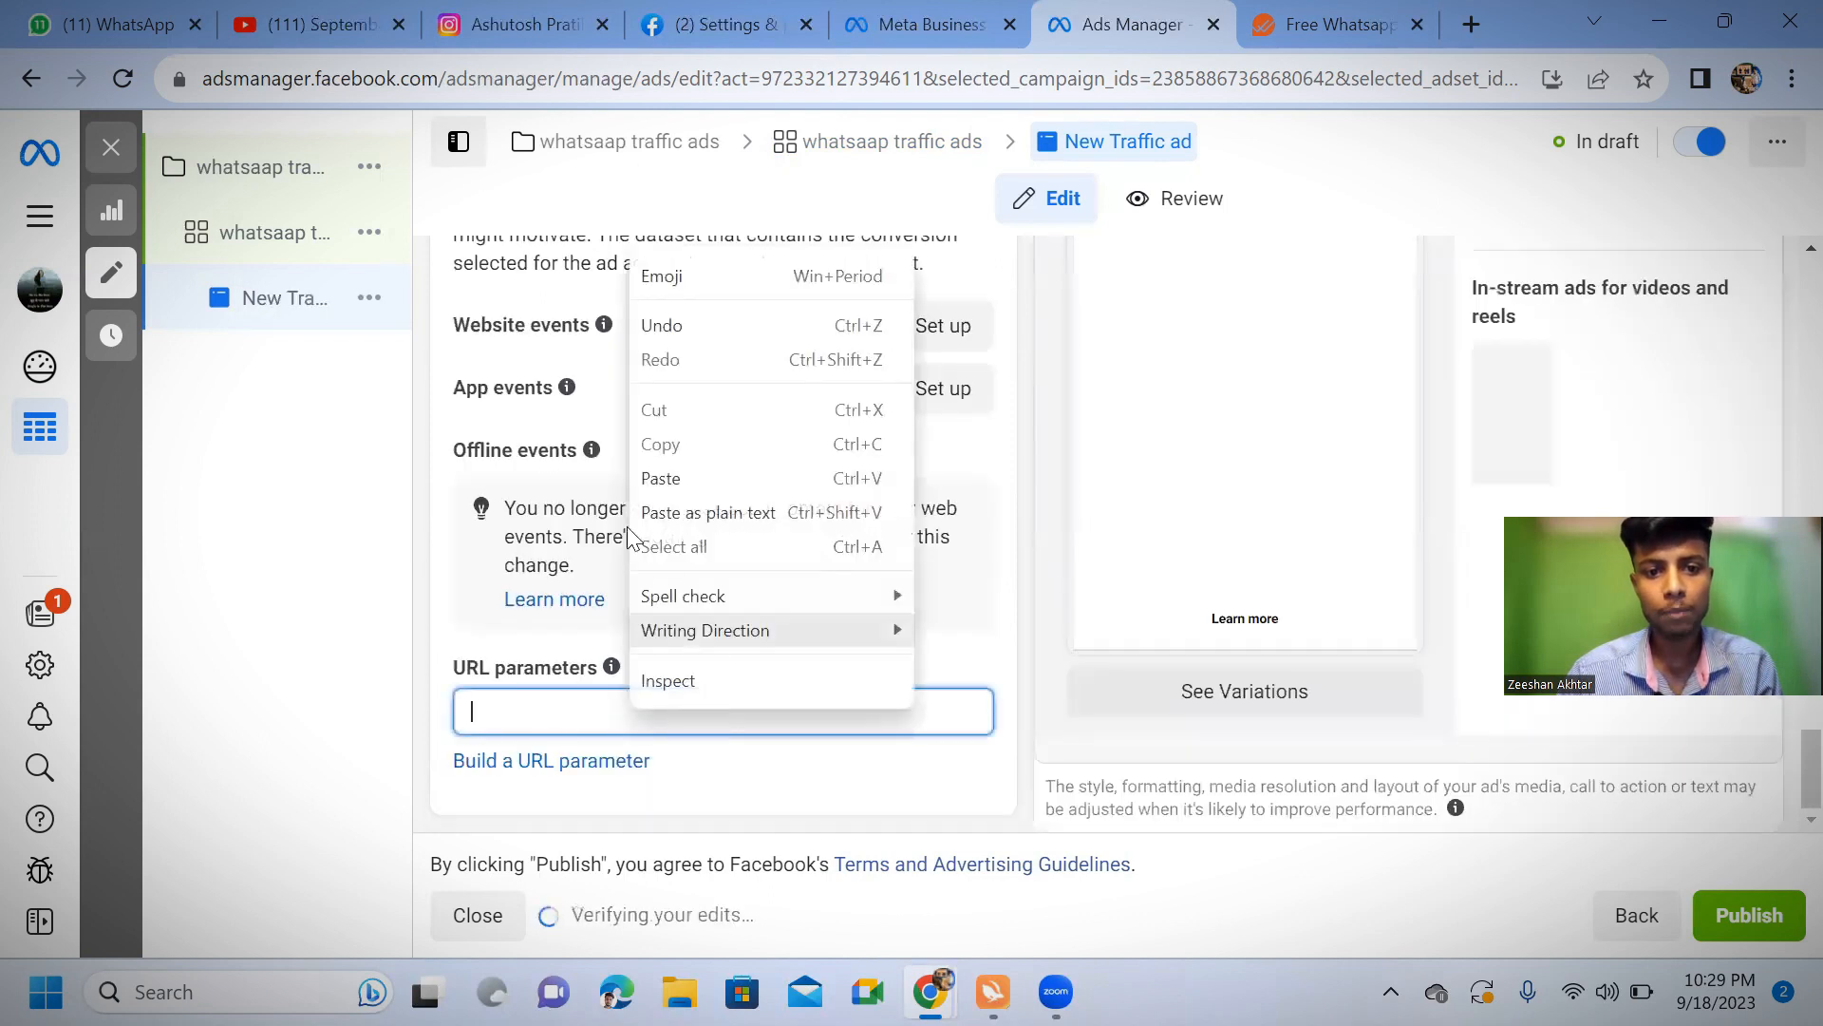
{"action": "left_click", "coordinate": [653, 475]}
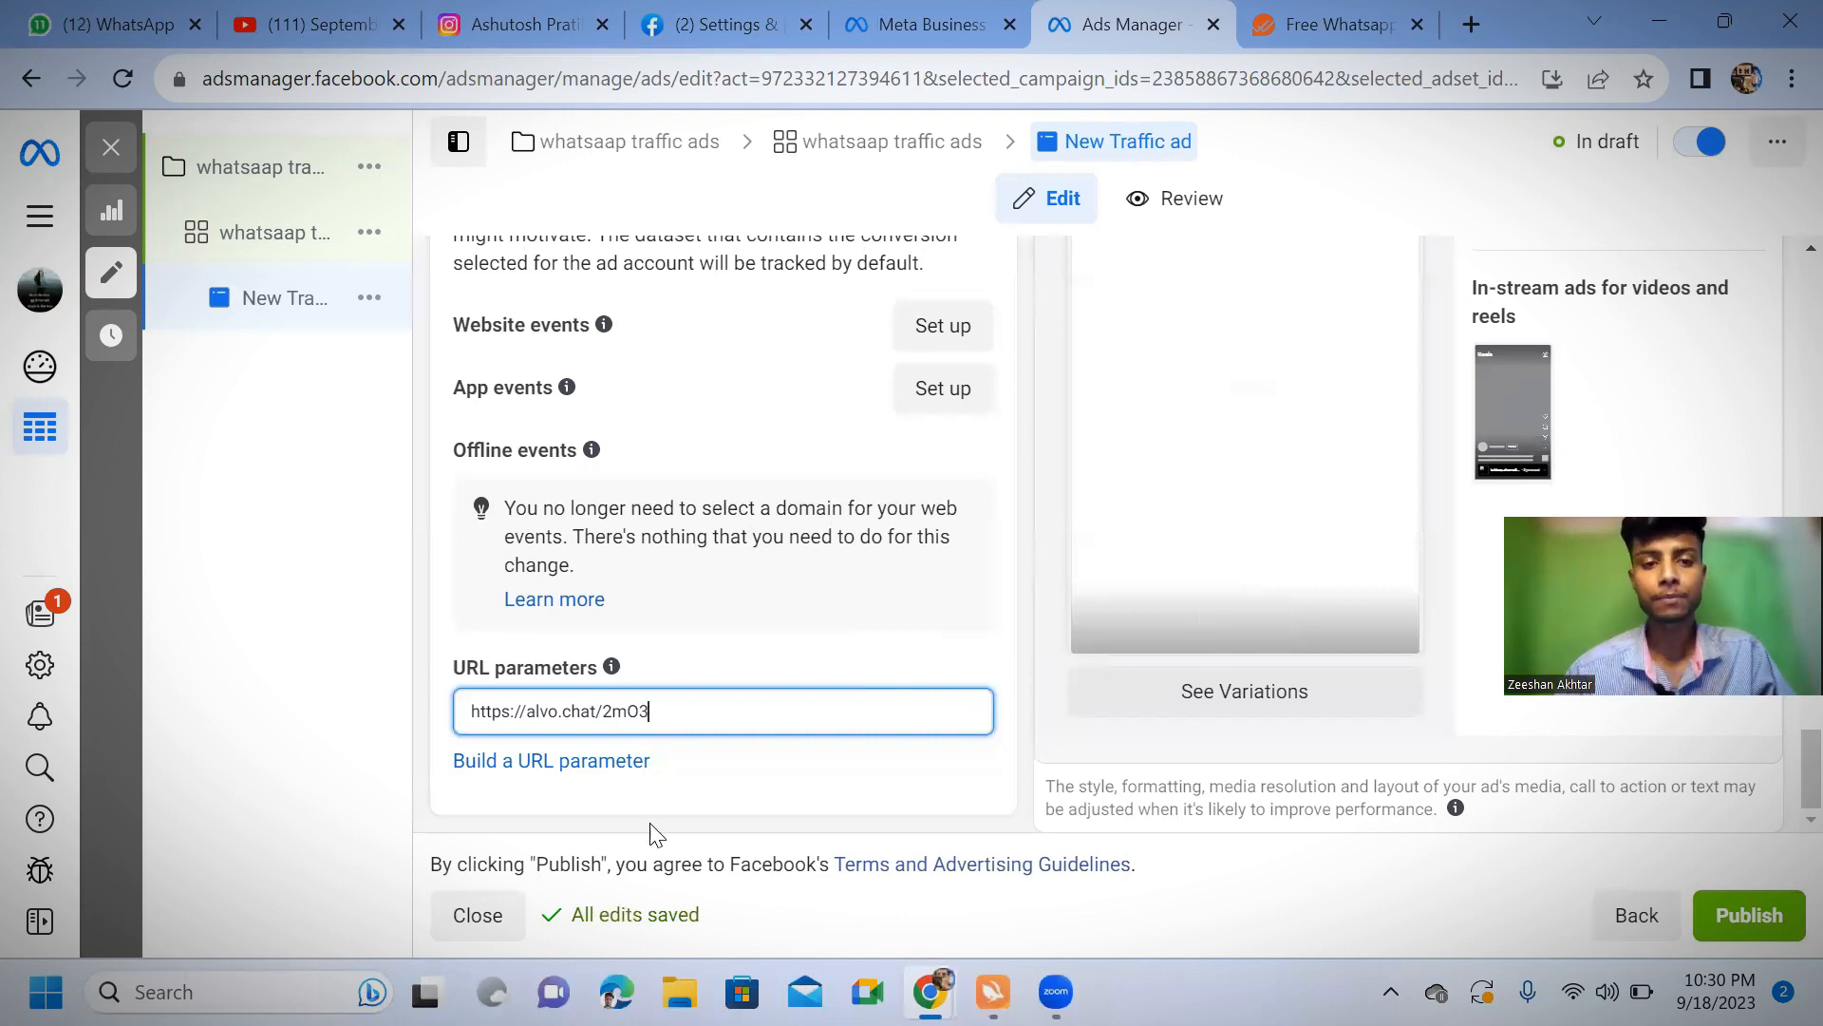
Close the ad editor without publishing, leaving the New Traffic ad as a draft
{"action": "scroll", "coordinate": [669, 688], "scroll_direction": "up", "scroll_amount": 10}
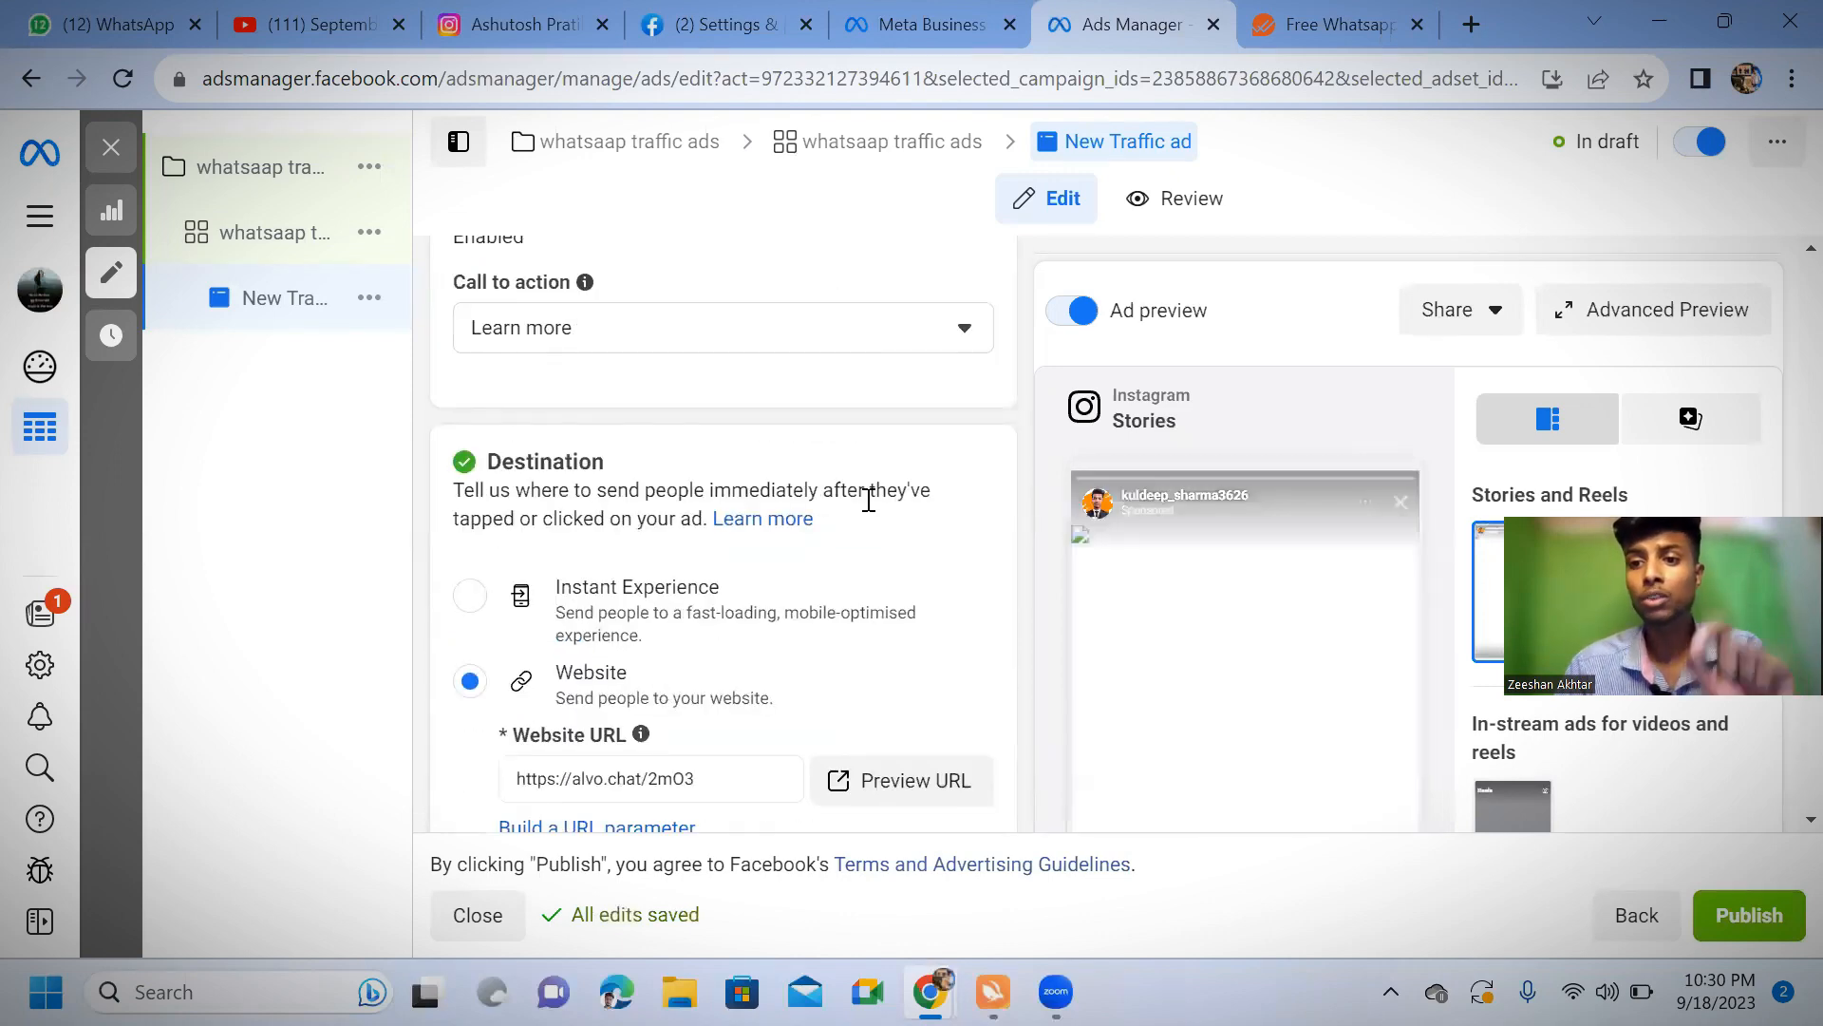
{"action": "scroll", "coordinate": [868, 503], "scroll_direction": "up", "scroll_amount": 15}
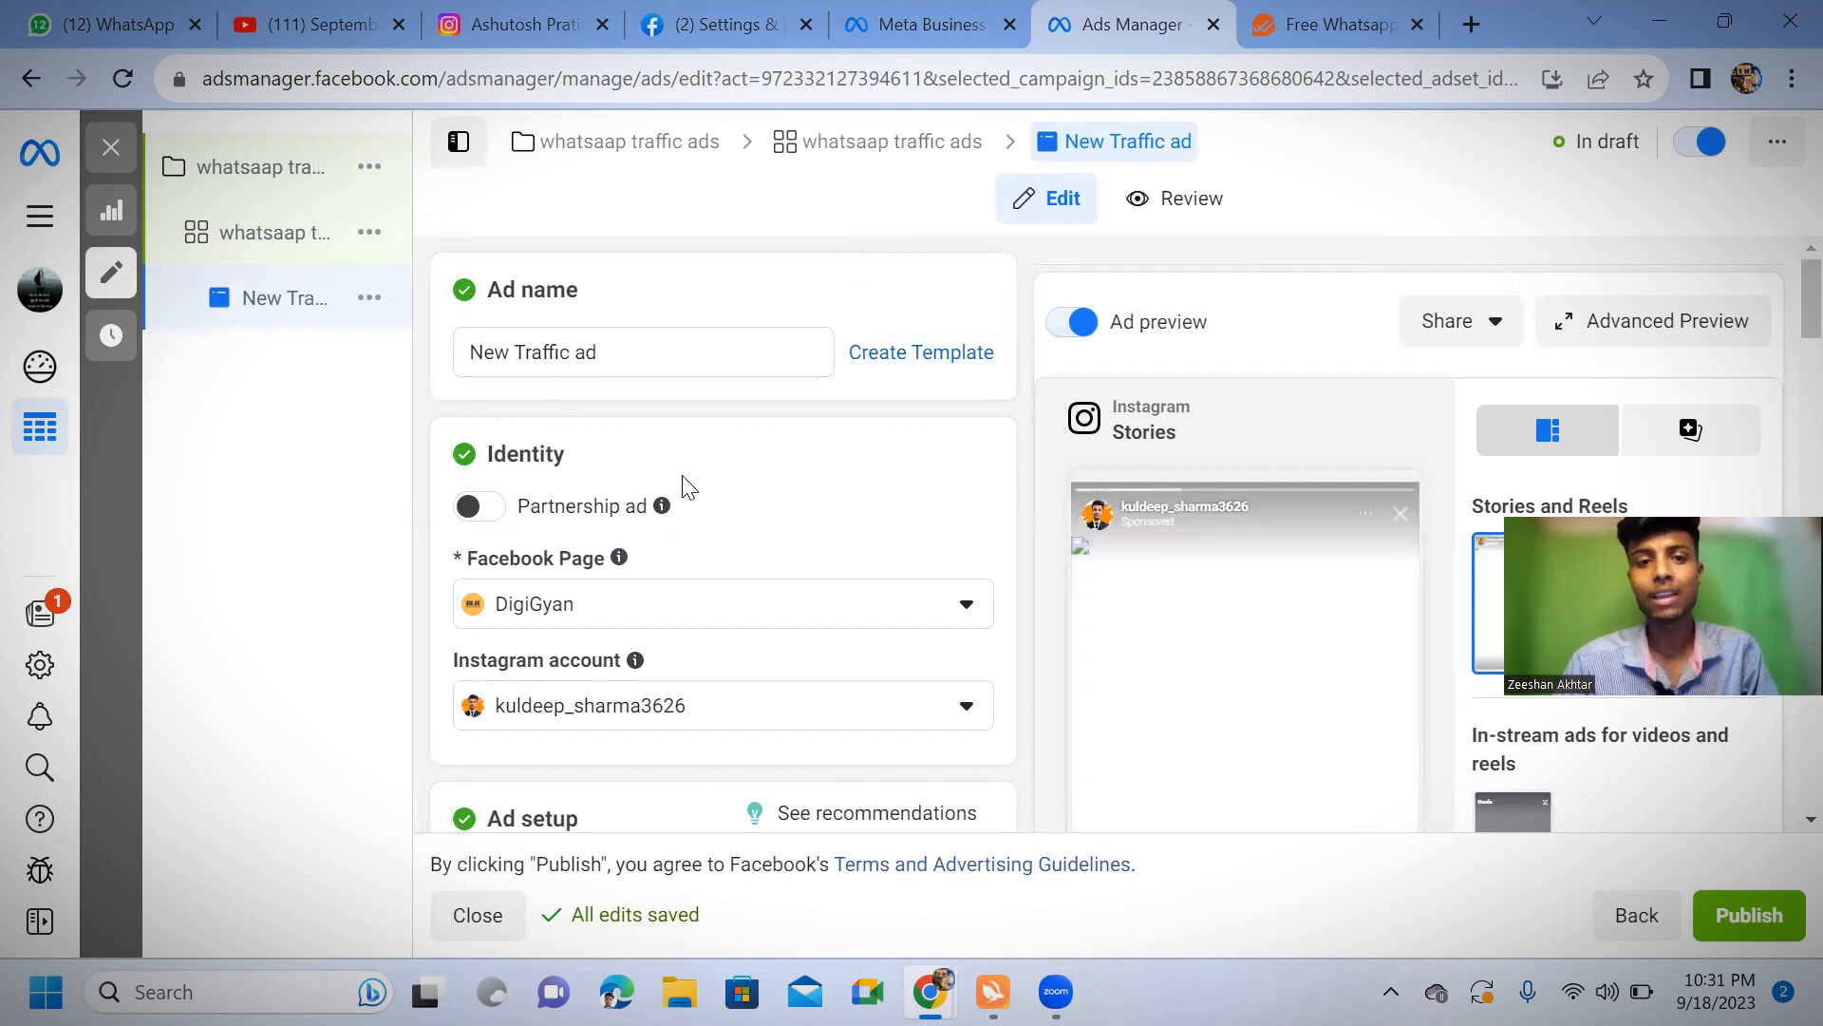
{"action": "scroll", "coordinate": [683, 480], "scroll_direction": "down", "scroll_amount": 4}
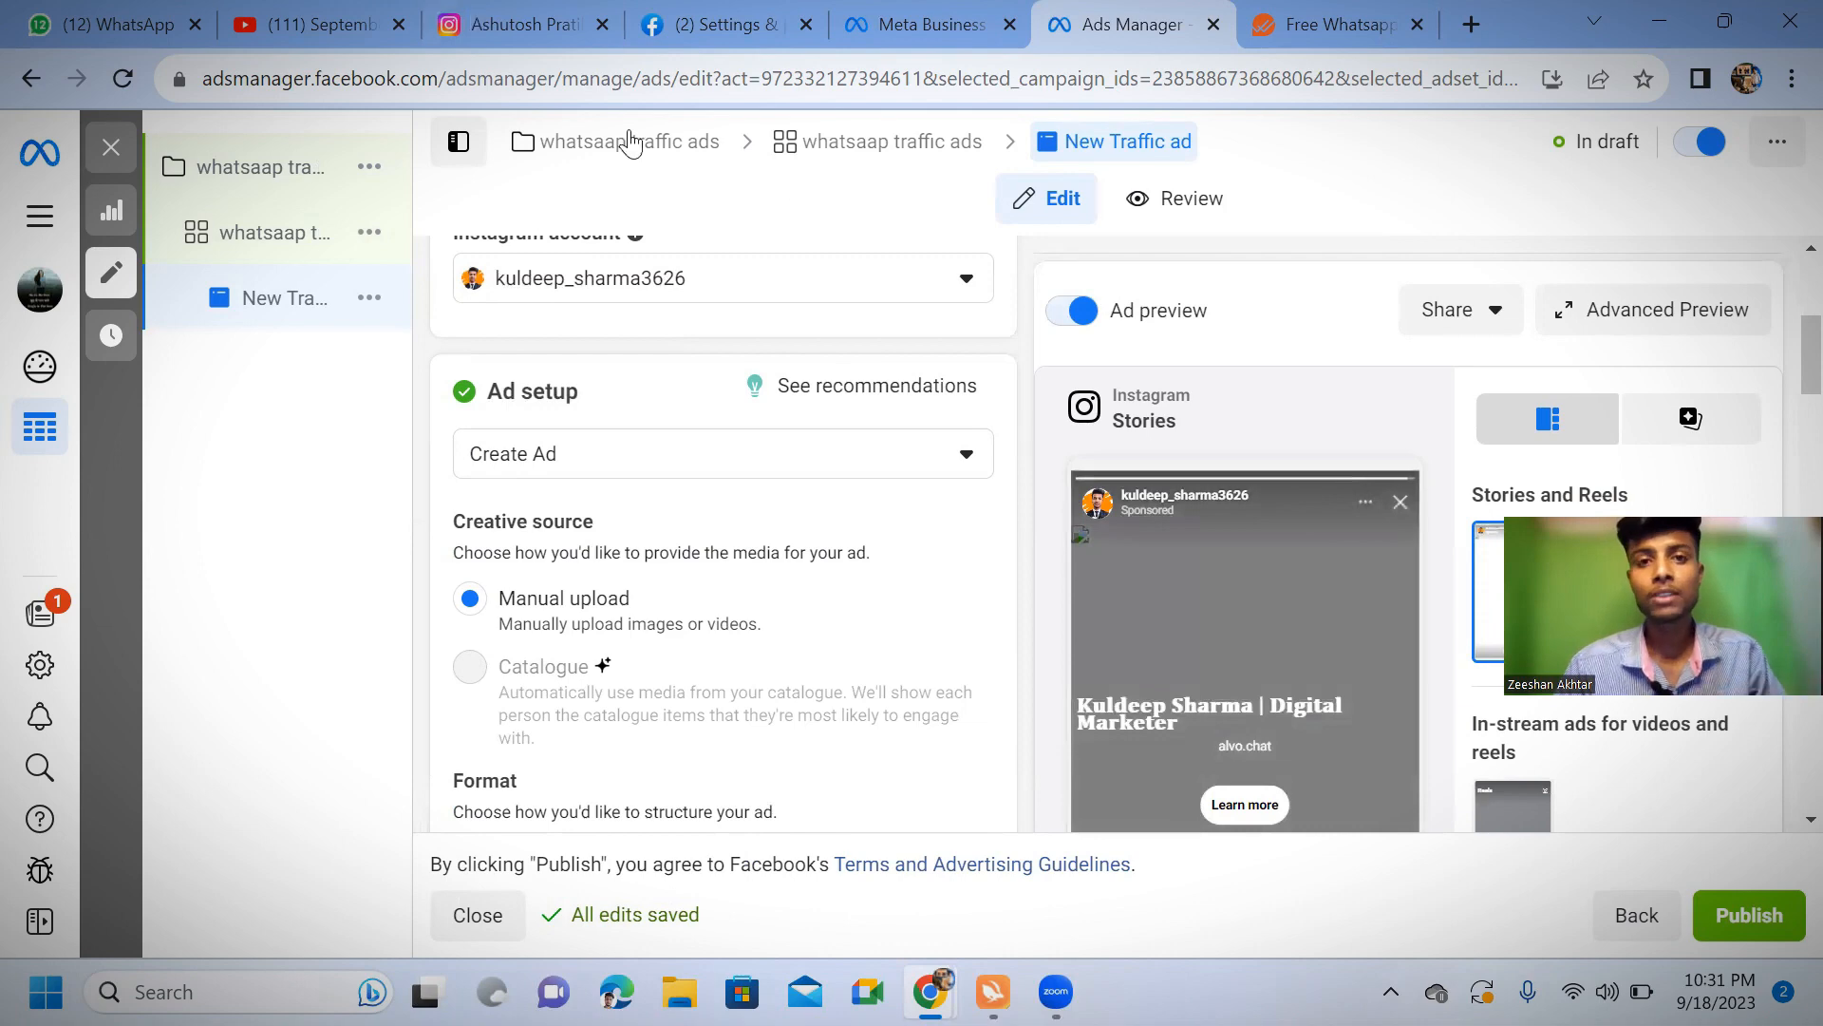
{"action": "left_click", "coordinate": [112, 150]}
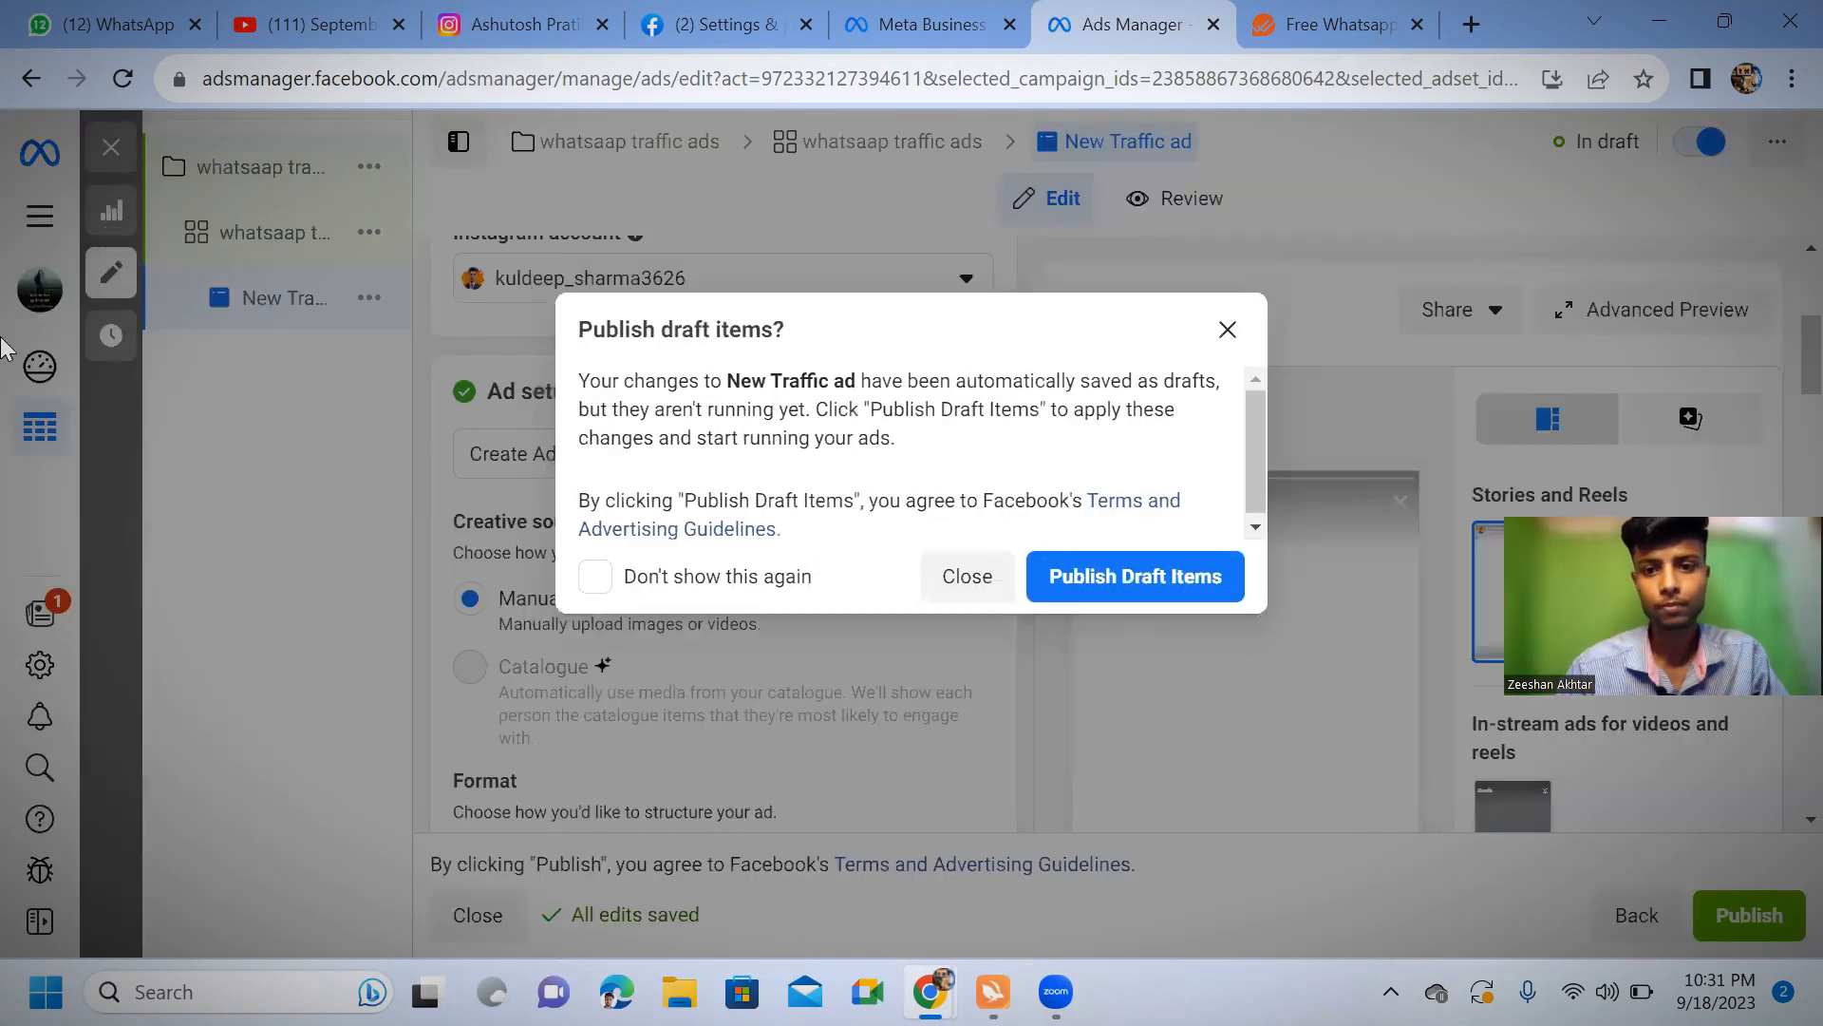
{"action": "left_click", "coordinate": [971, 576]}
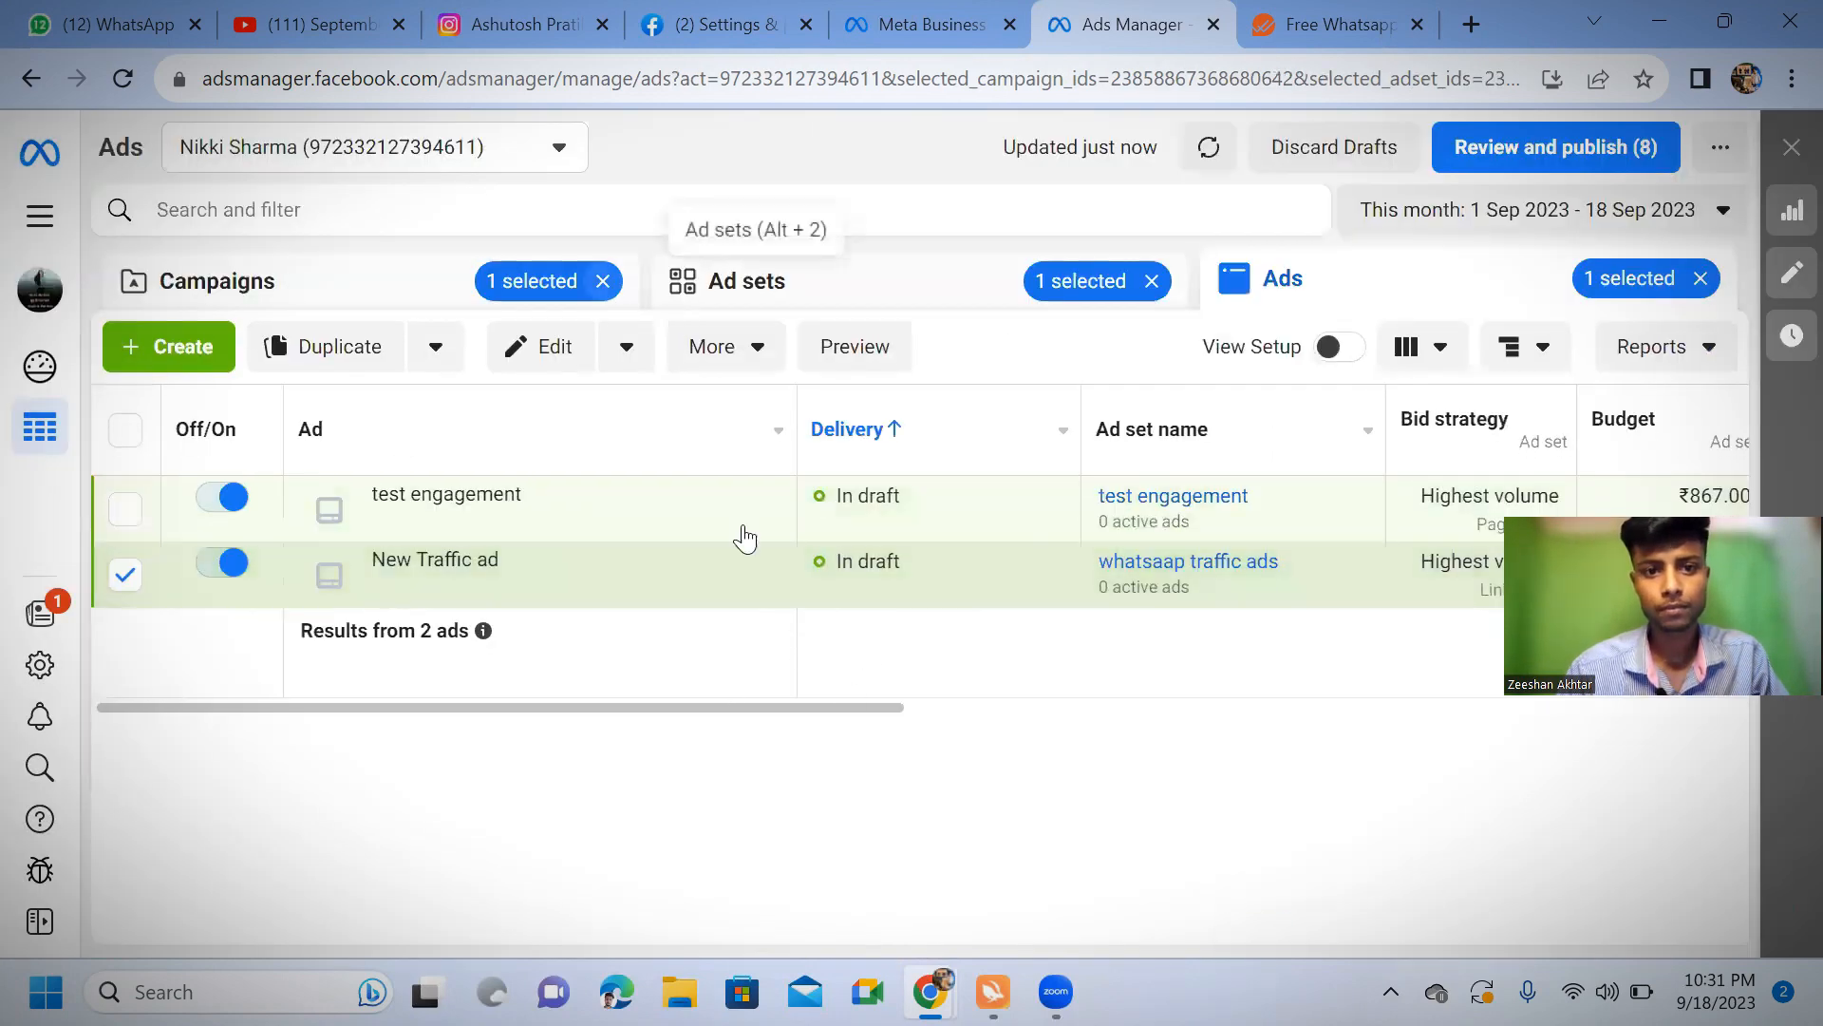
Examine the ads table's columns from ad set name and budget through results, reach and rankings to the end date
{"action": "scroll", "coordinate": [910, 735], "scroll_direction": "right", "scroll_amount": 2}
{"action": "scroll", "coordinate": [912, 733], "scroll_direction": "right", "scroll_amount": 4}
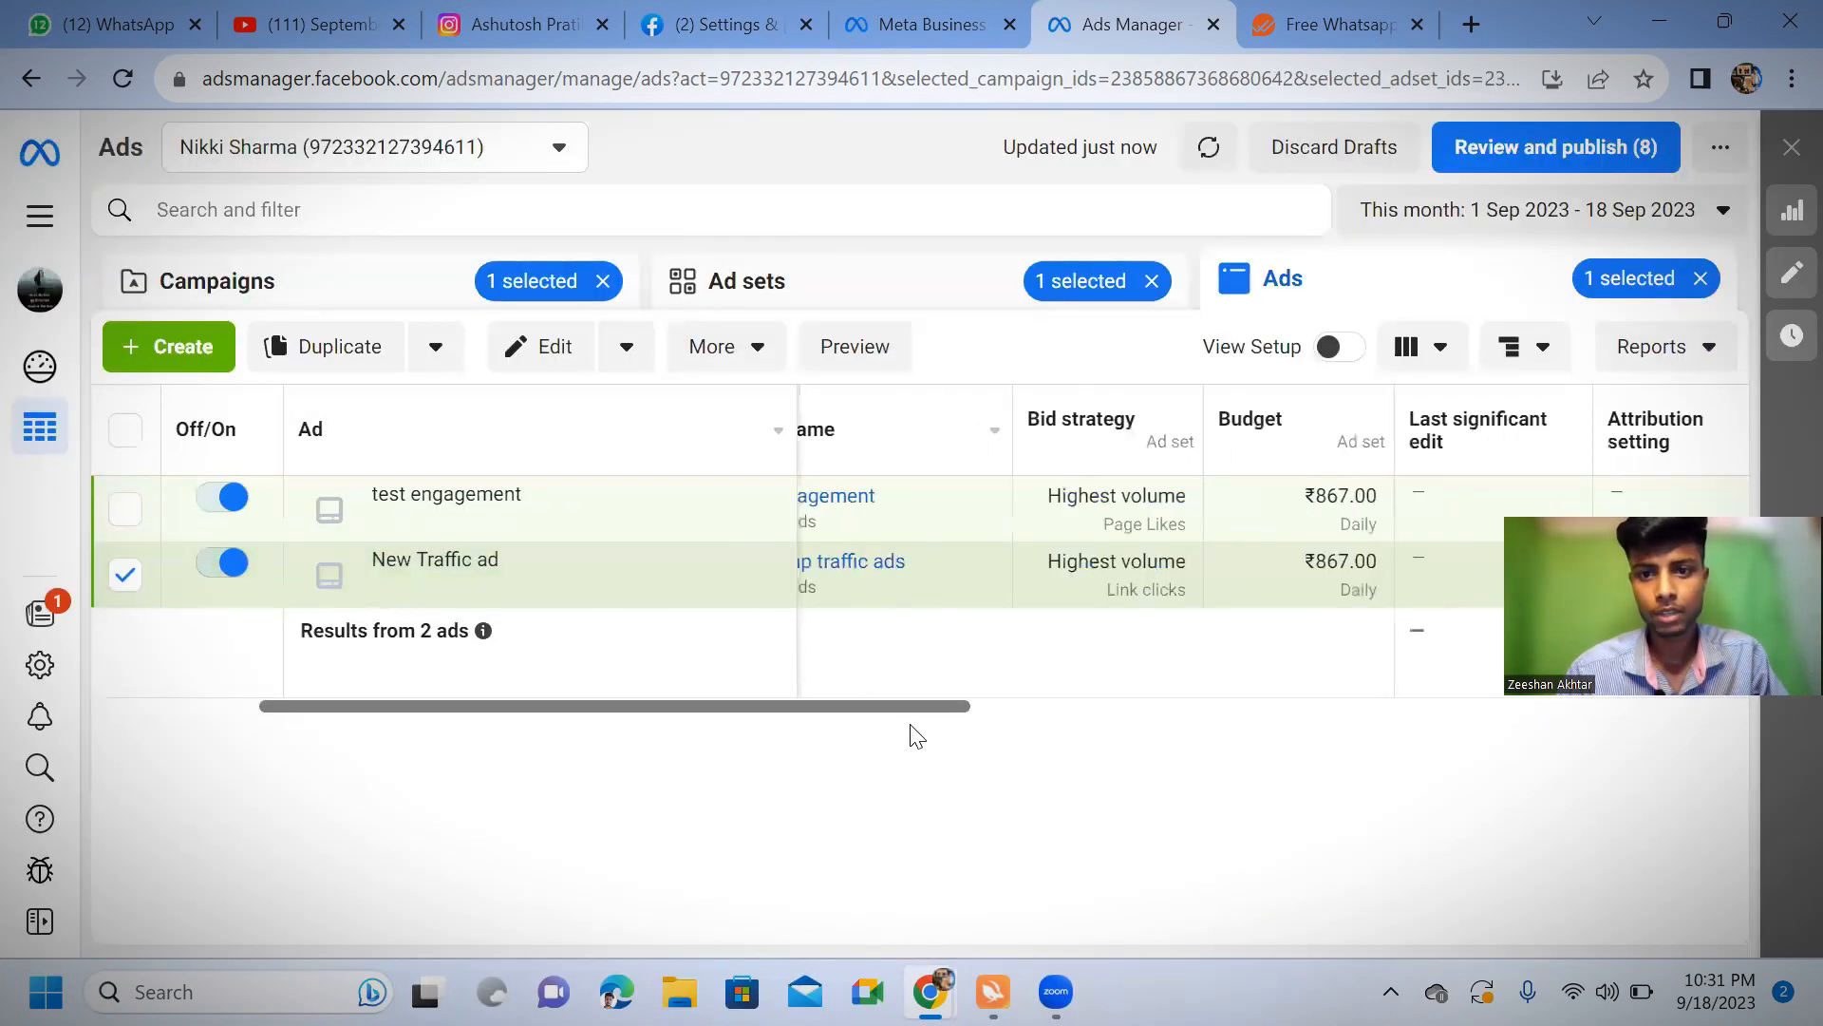
{"action": "scroll", "coordinate": [968, 735], "scroll_direction": "right", "scroll_amount": 1}
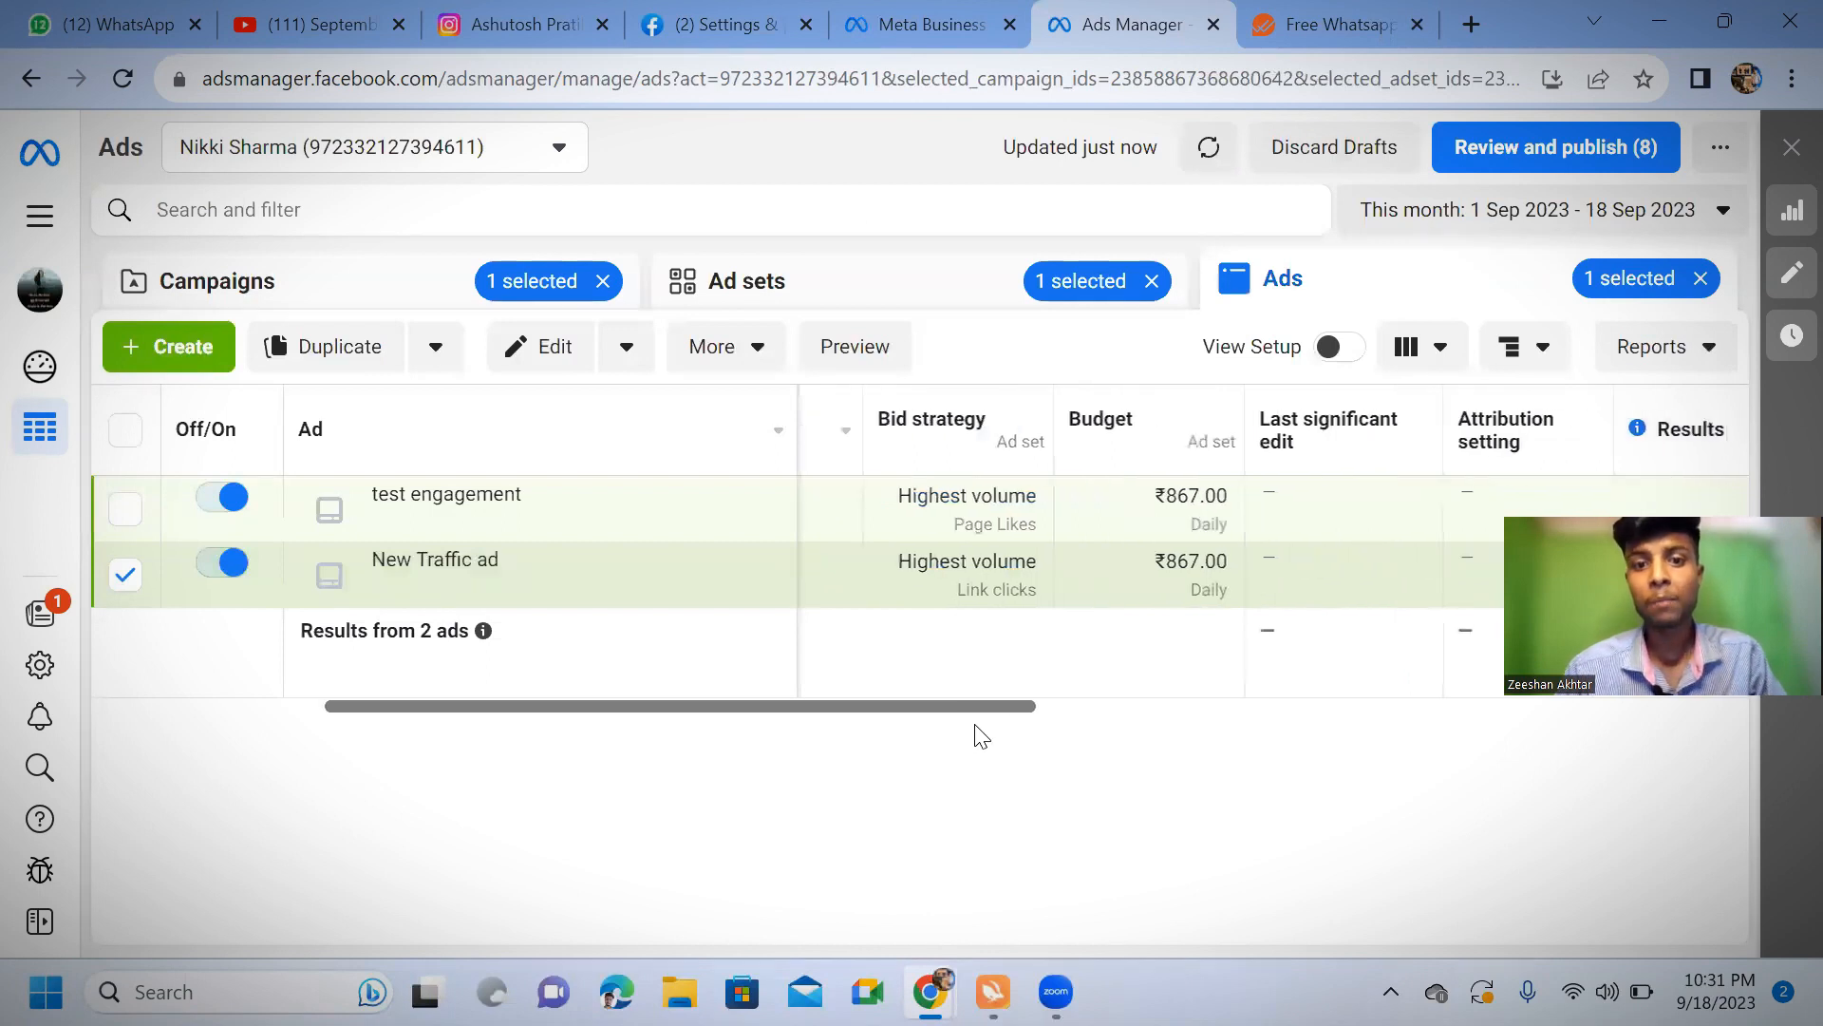
{"action": "scroll", "coordinate": [1079, 737], "scroll_direction": "right", "scroll_amount": 4}
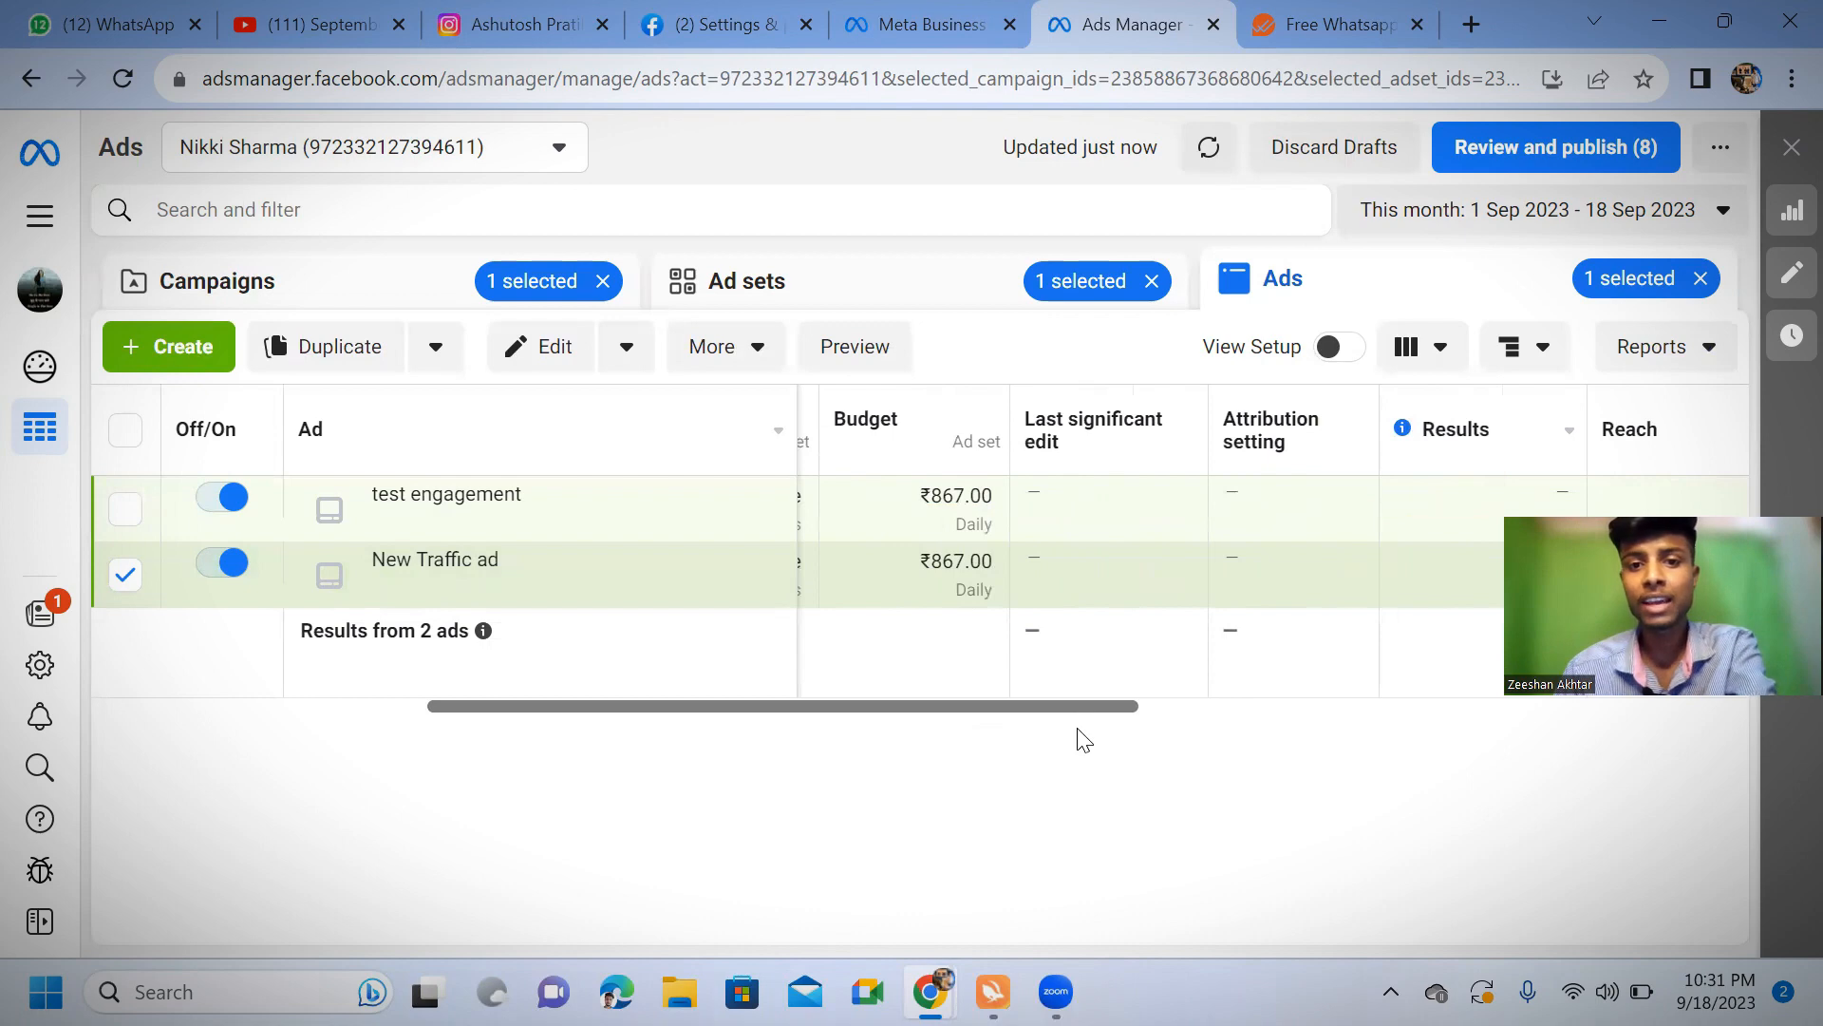
{"action": "scroll", "coordinate": [1101, 739], "scroll_direction": "right", "scroll_amount": 7}
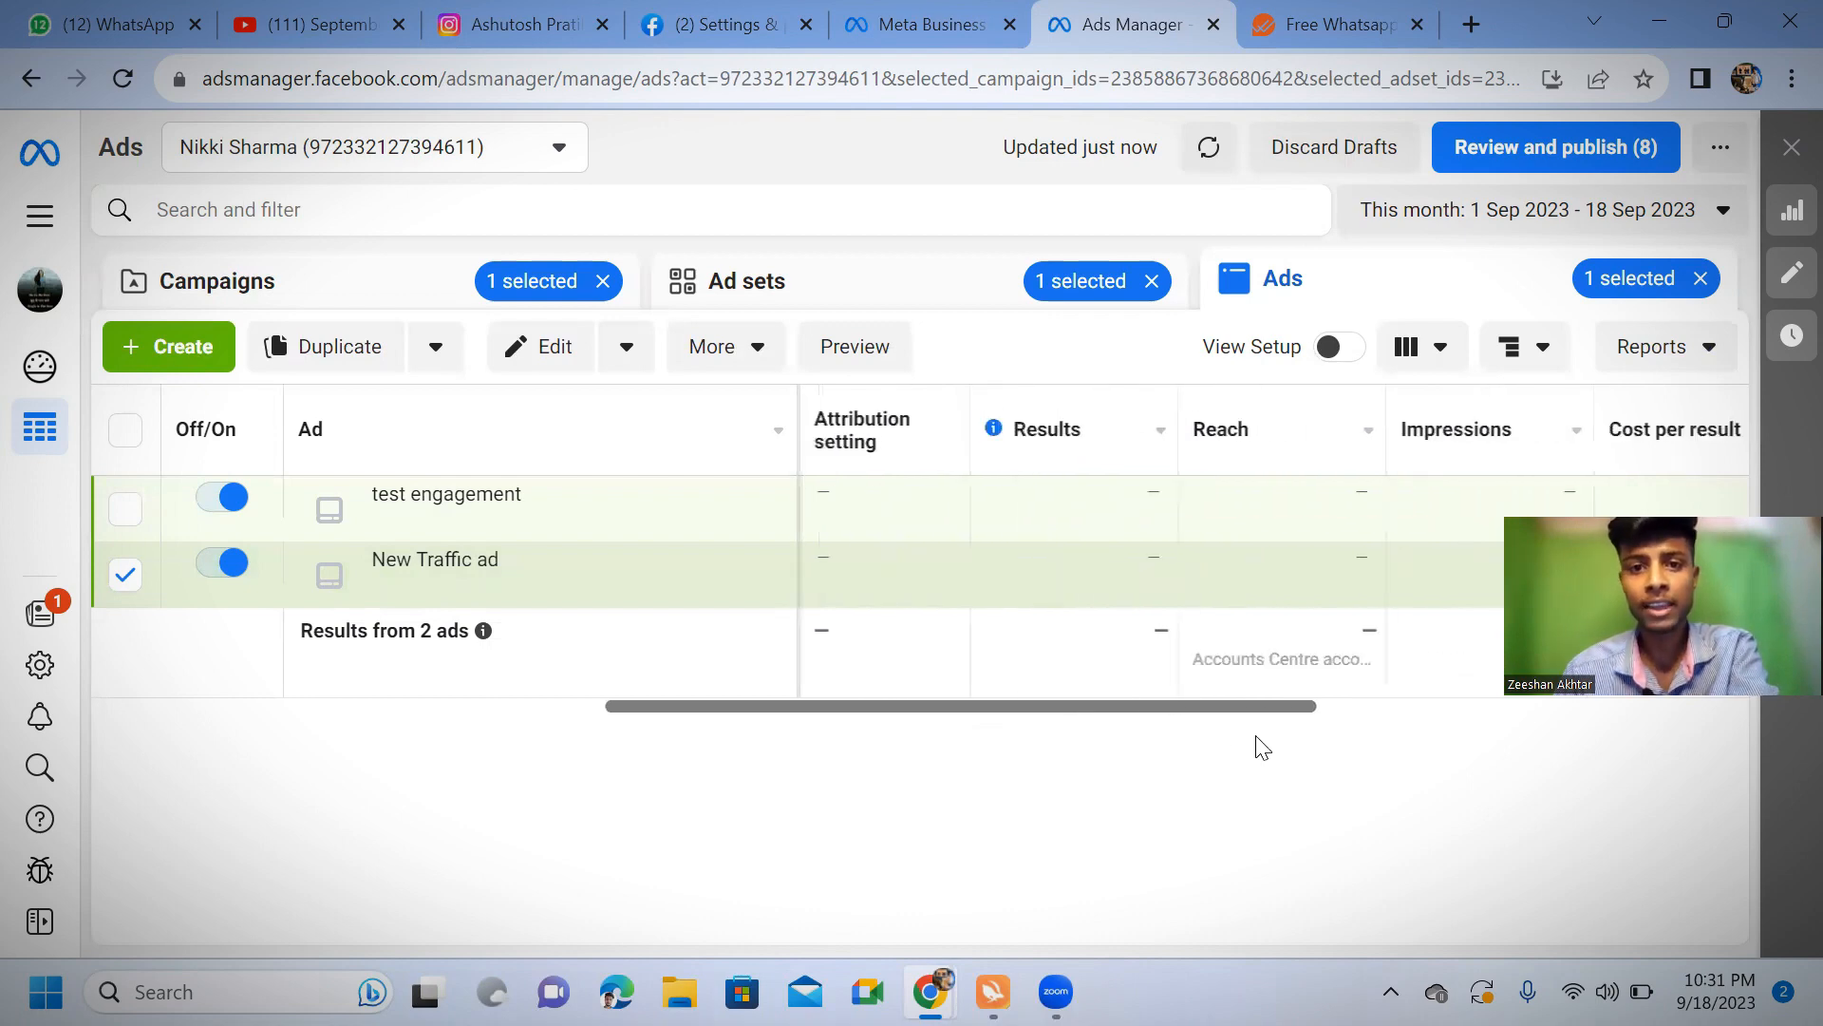
{"action": "scroll", "coordinate": [1250, 749], "scroll_direction": "right", "scroll_amount": 4}
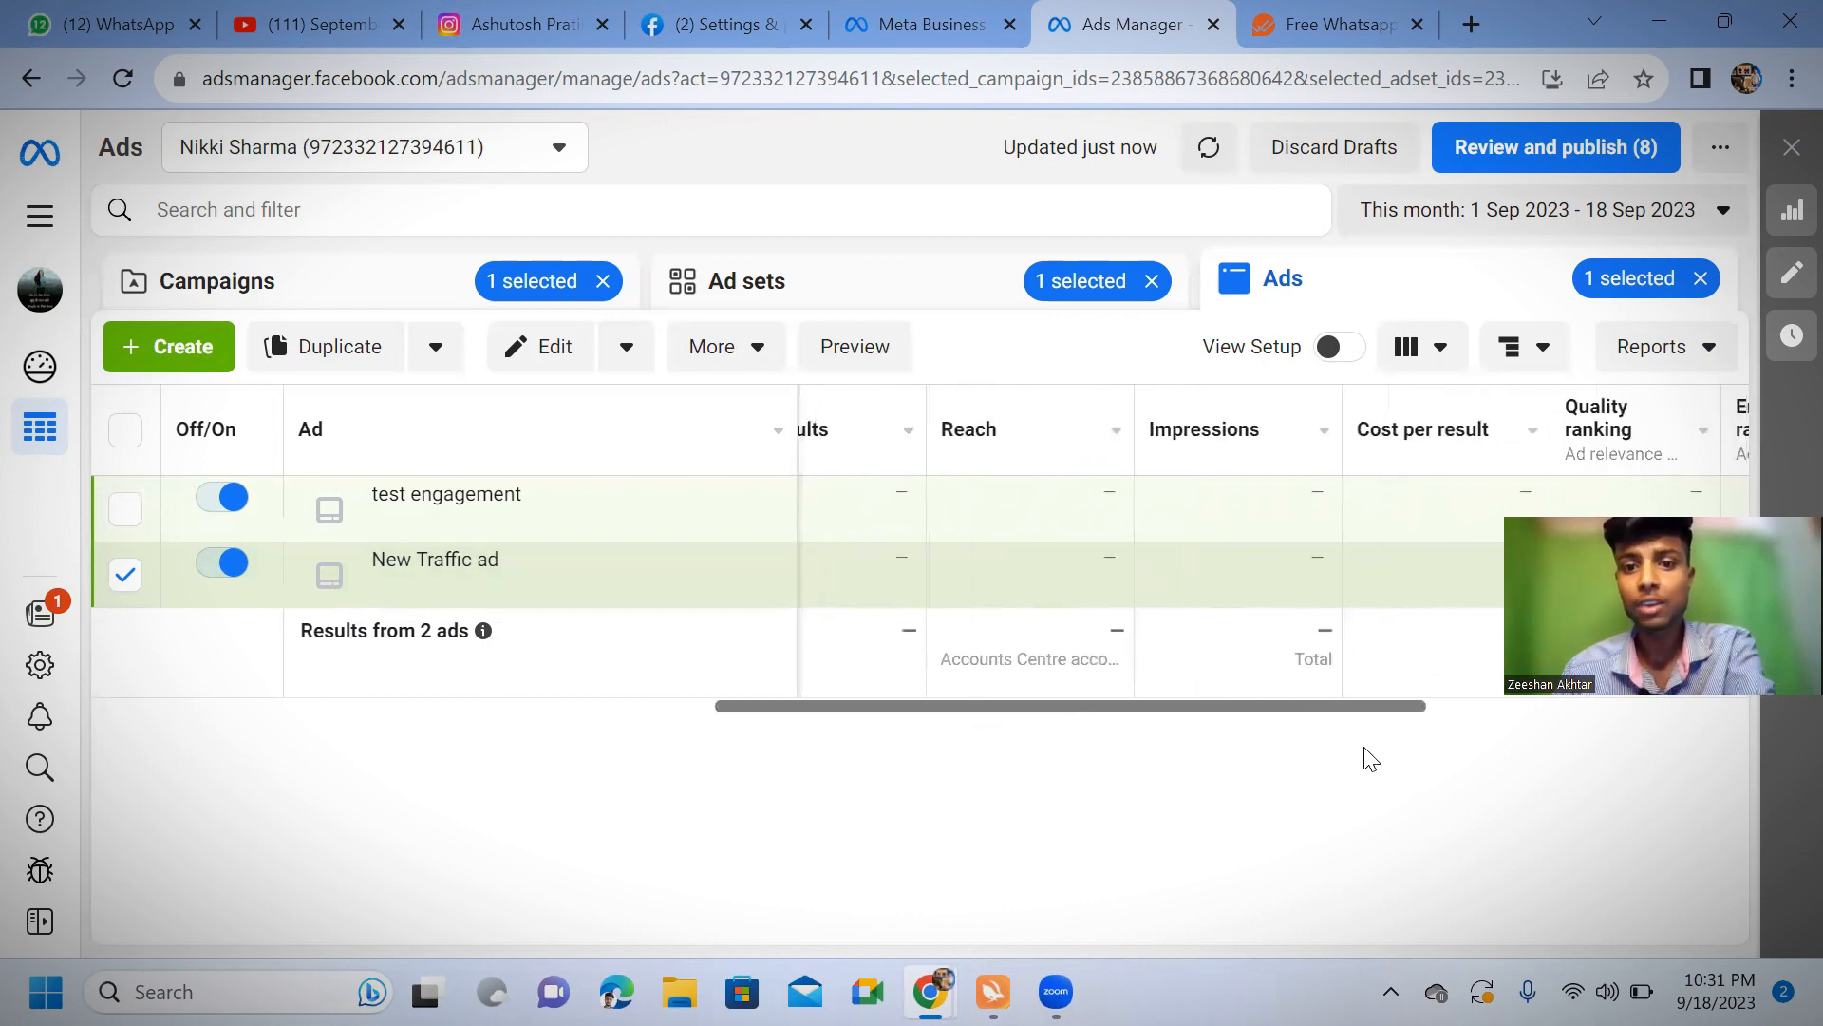
{"action": "scroll", "coordinate": [1378, 759], "scroll_direction": "right", "scroll_amount": 1}
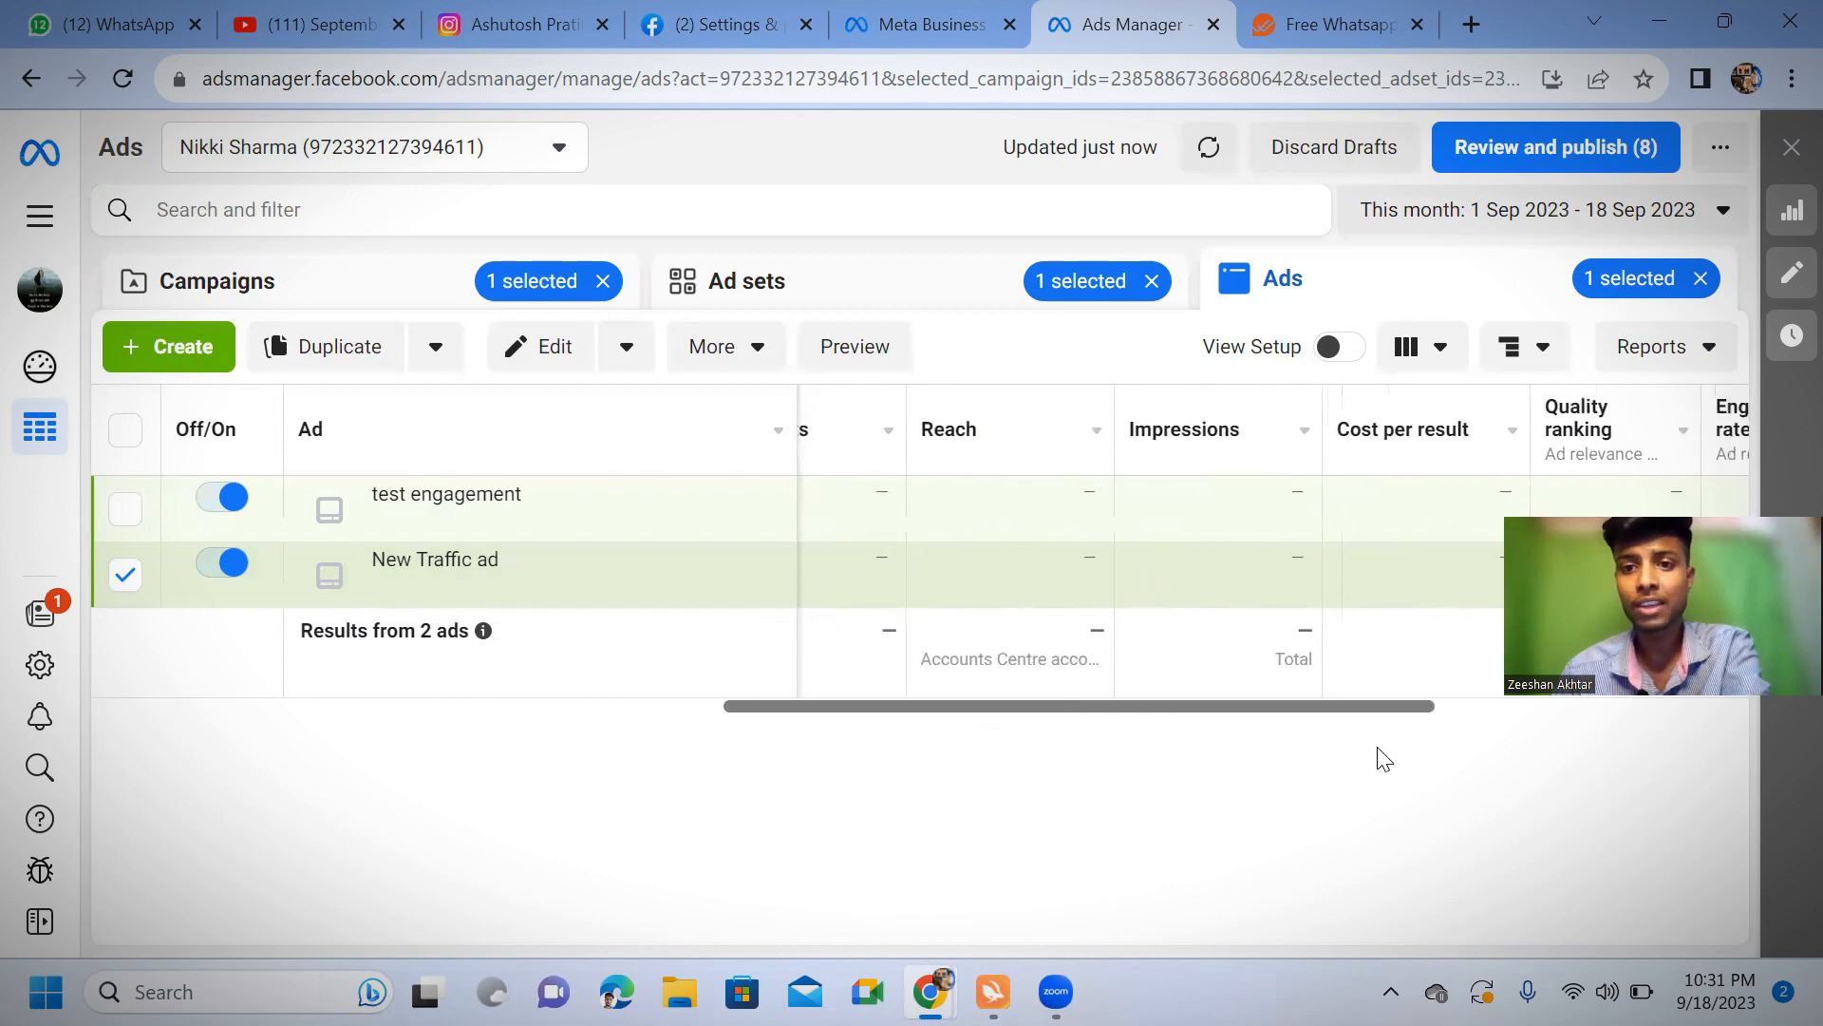
{"action": "scroll", "coordinate": [1394, 757], "scroll_direction": "right", "scroll_amount": 1}
{"action": "scroll", "coordinate": [1463, 759], "scroll_direction": "right", "scroll_amount": 1}
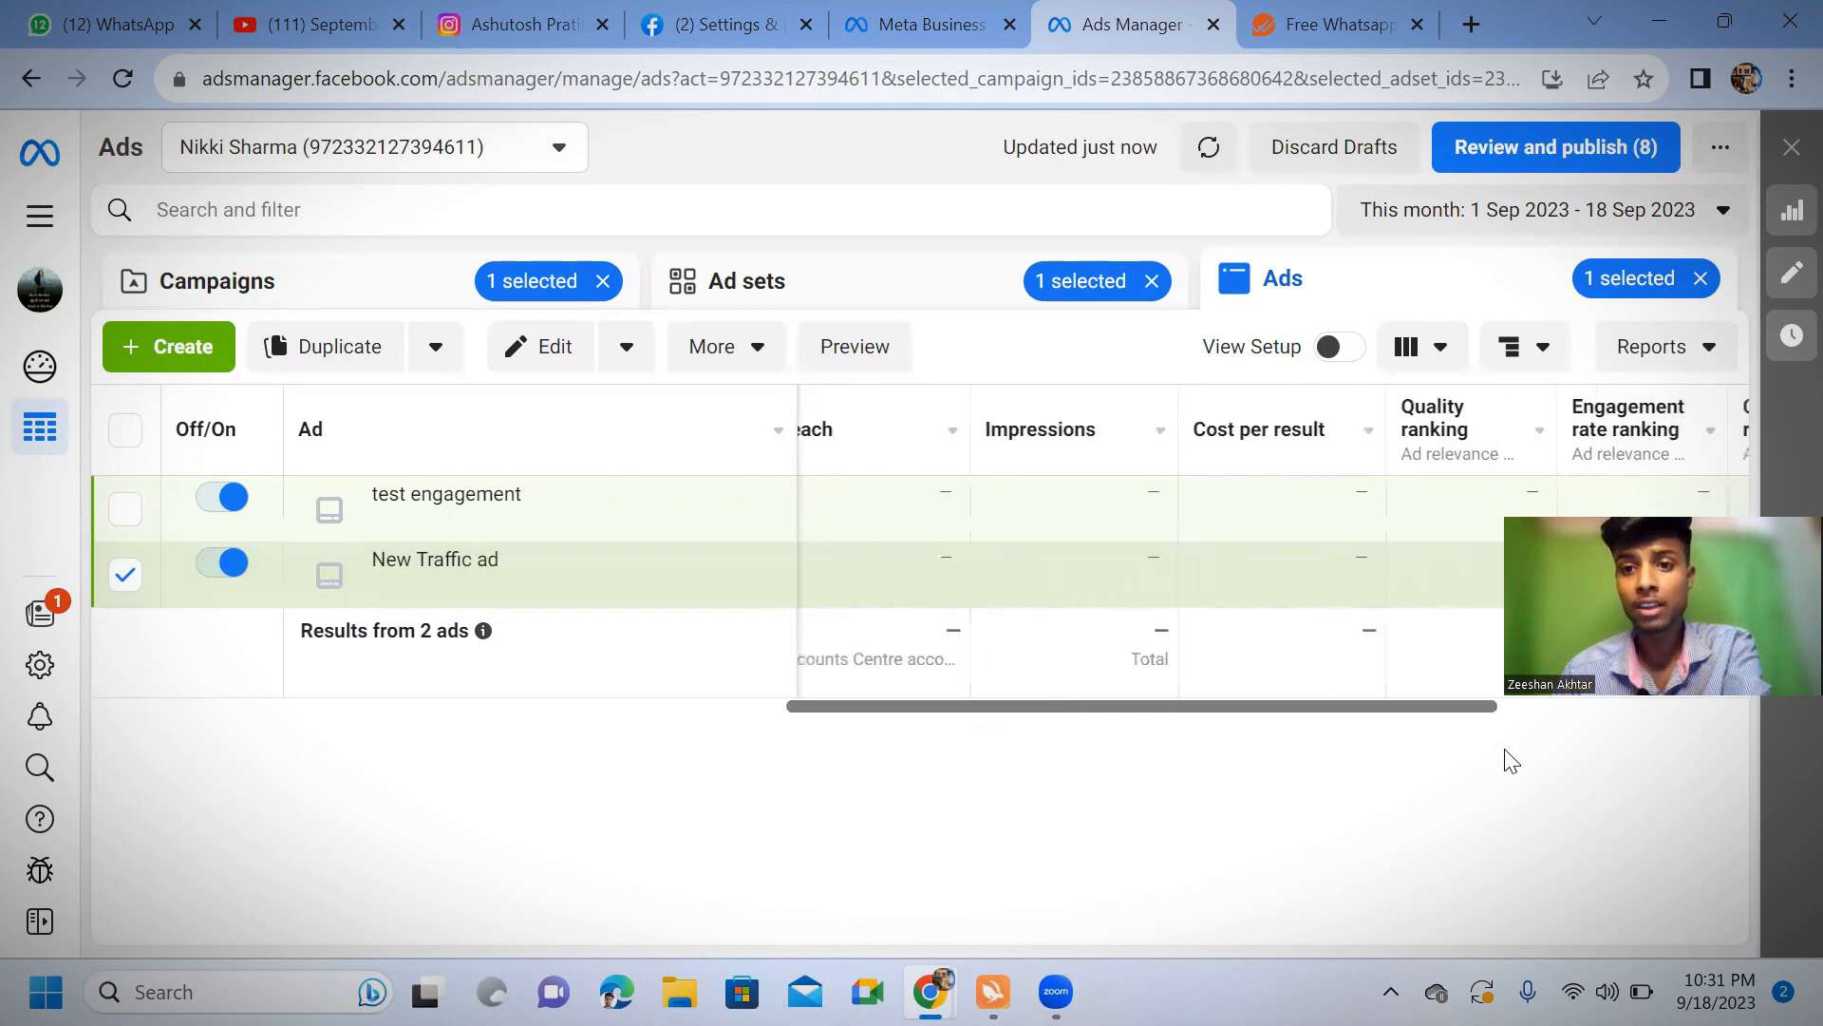
{"action": "scroll", "coordinate": [1512, 759], "scroll_direction": "right", "scroll_amount": 8}
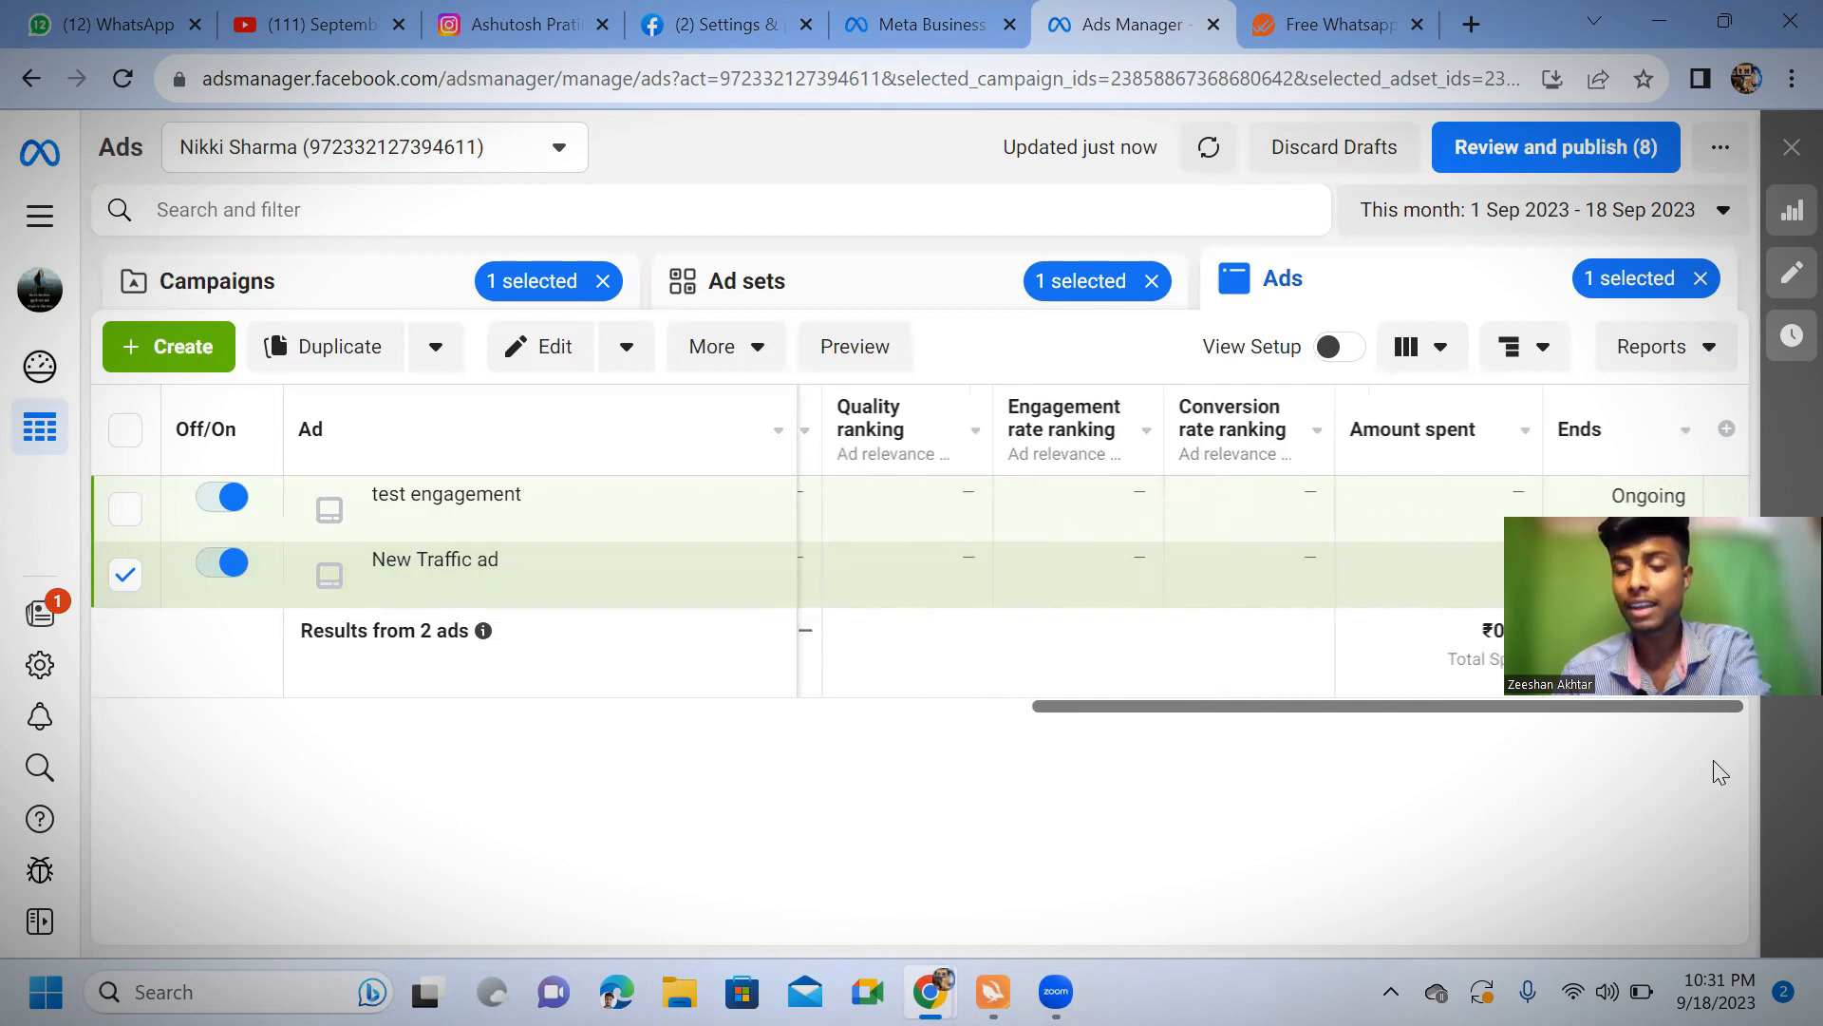
{"action": "scroll", "coordinate": [1778, 761], "scroll_direction": "left", "scroll_amount": 5}
{"action": "scroll", "coordinate": [1778, 778], "scroll_direction": "right", "scroll_amount": 5}
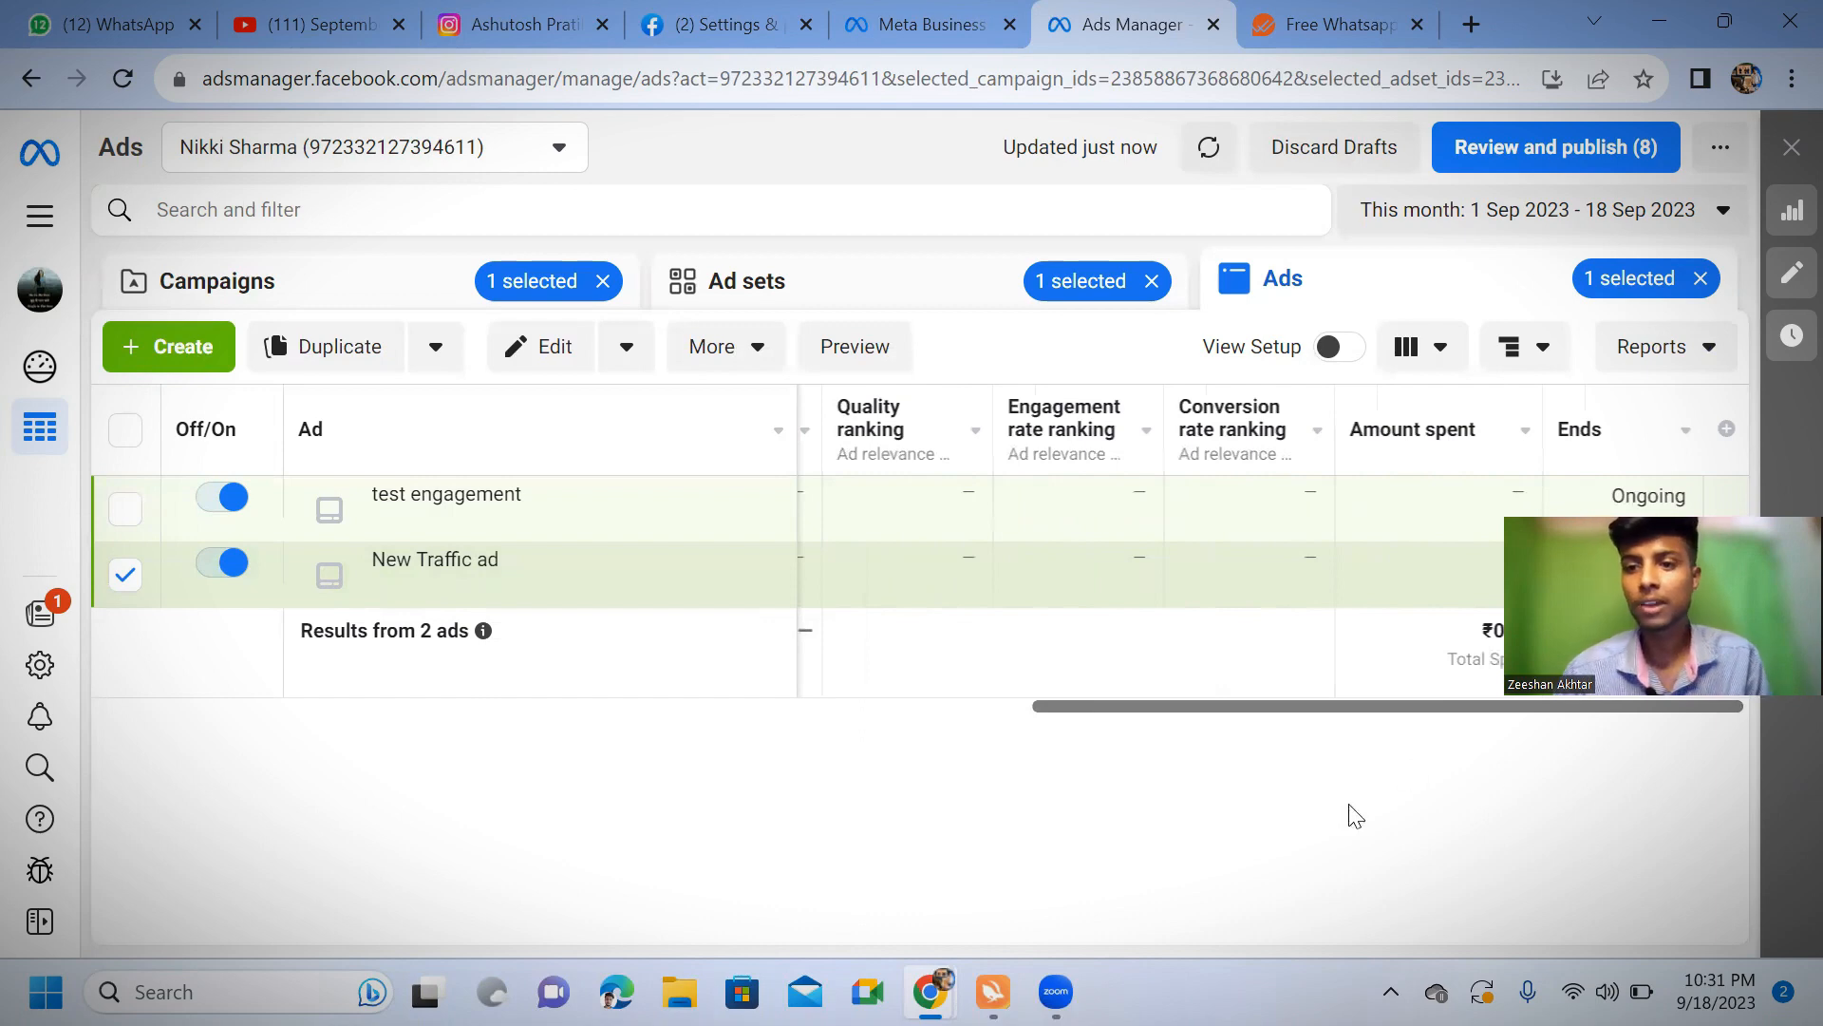
{"action": "left_click_drag", "start_coordinate": [1347, 707], "coordinate": [175, 724]}
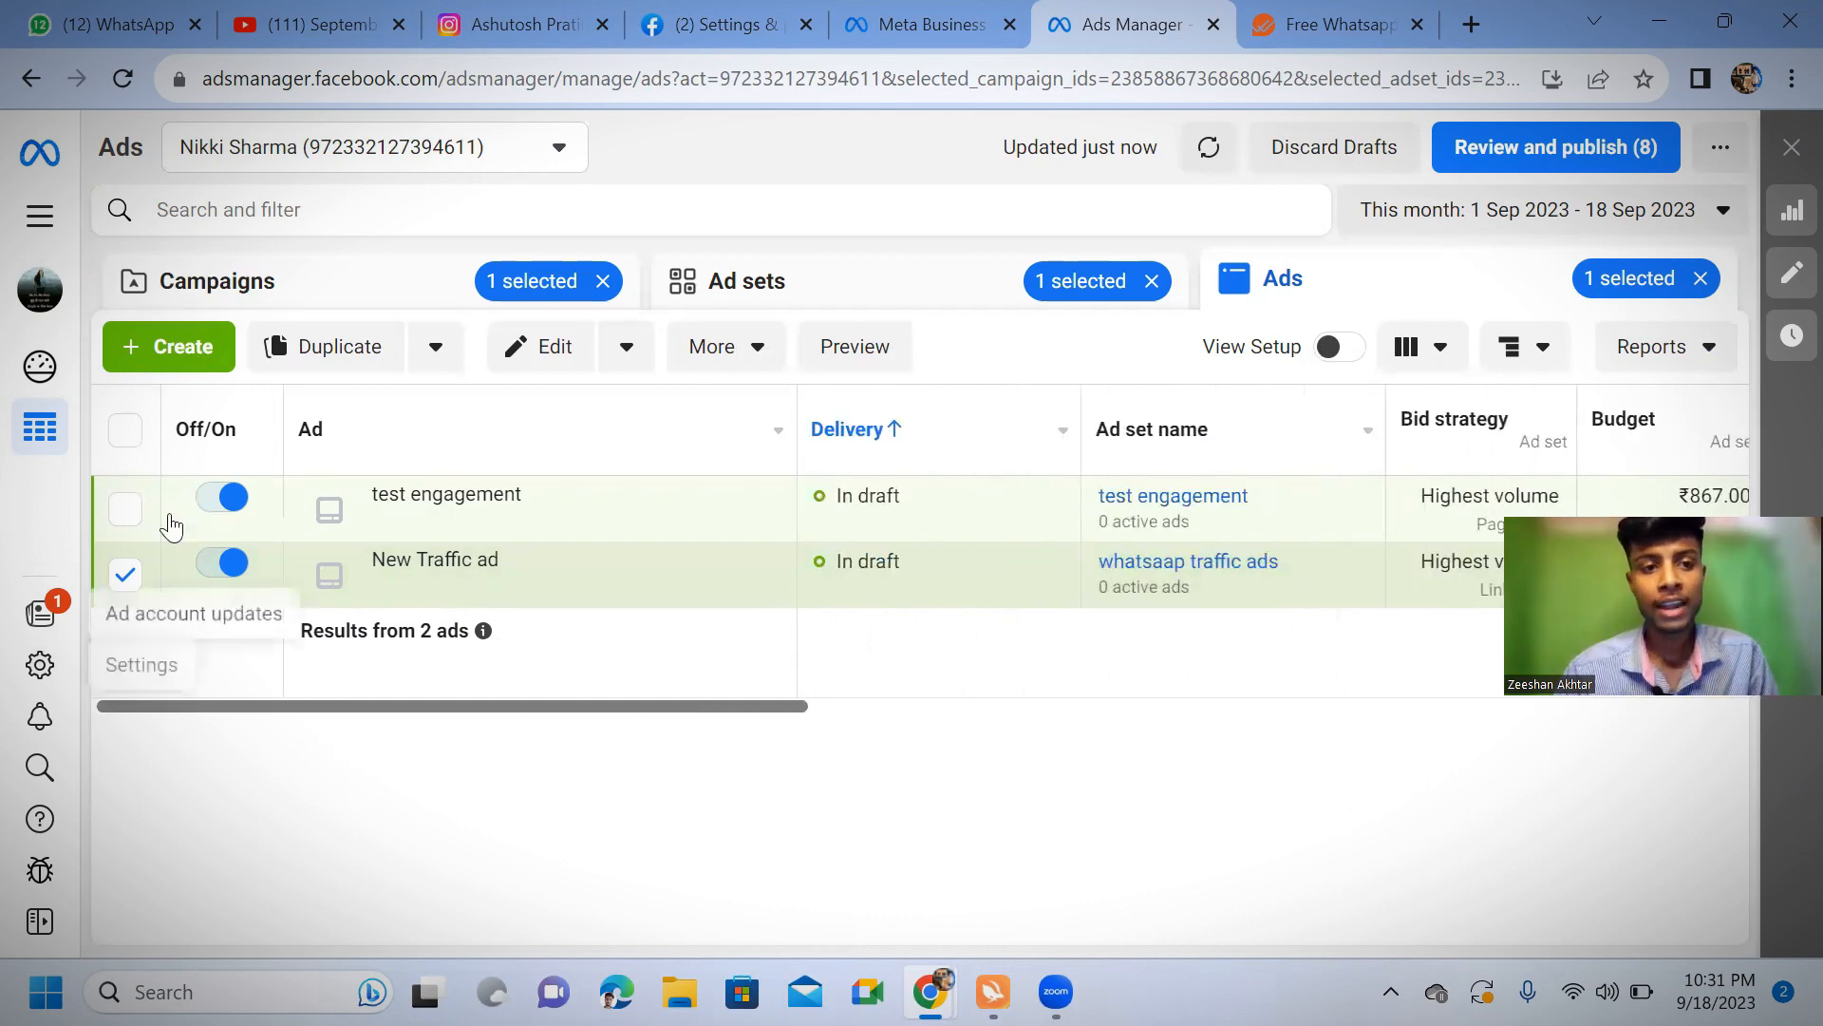
Deselect the New Traffic ad in the ads list
{"action": "left_click", "coordinate": [124, 574]}
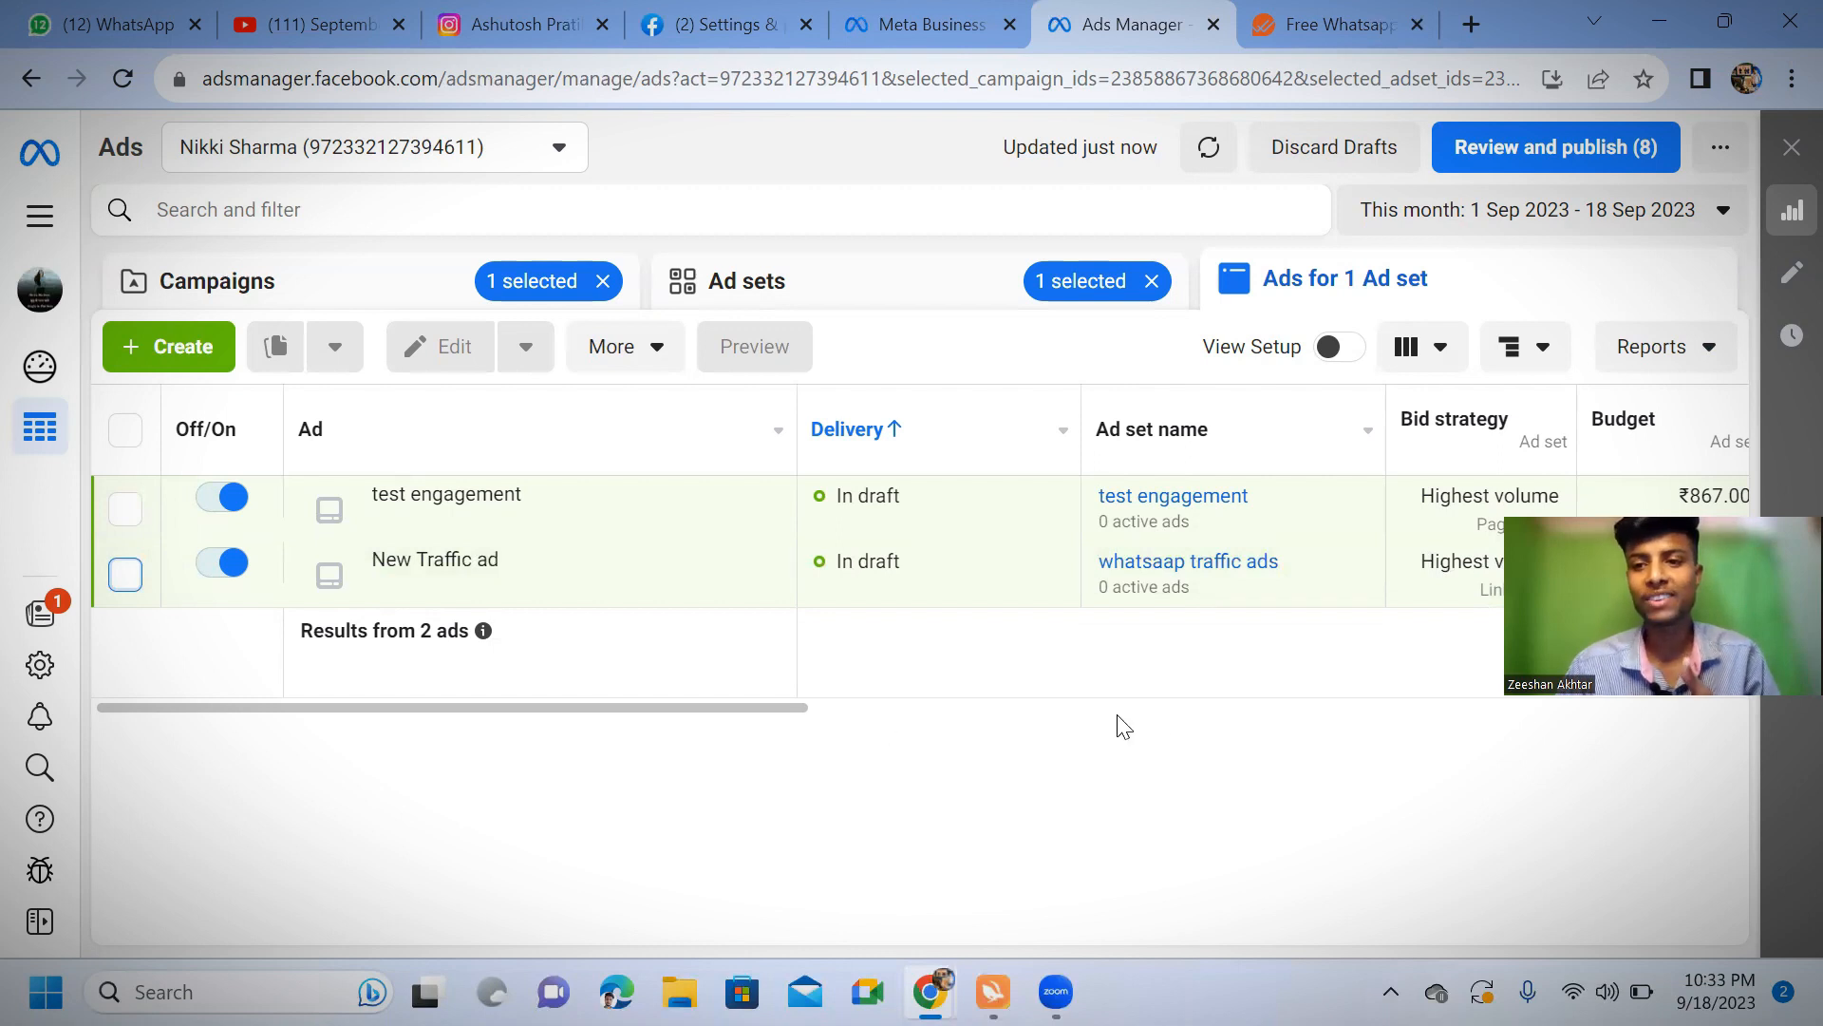
{"action": "left_click", "coordinate": [1183, 773]}
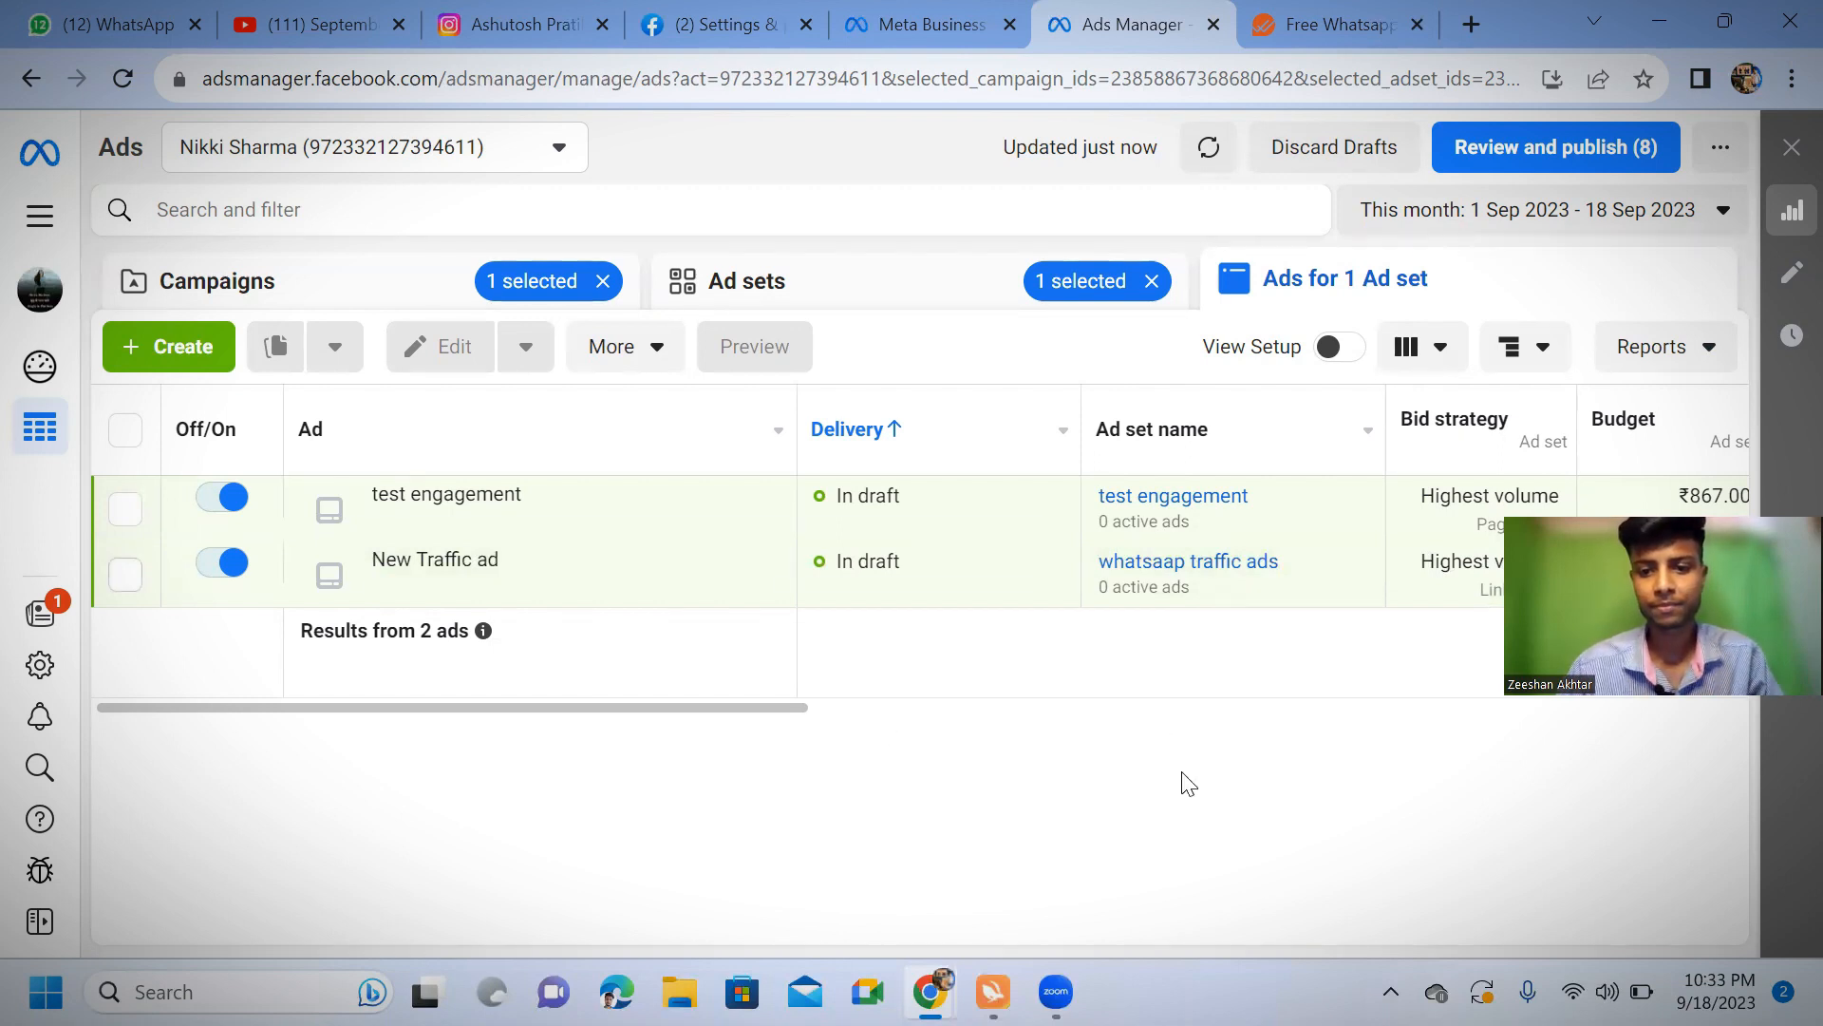